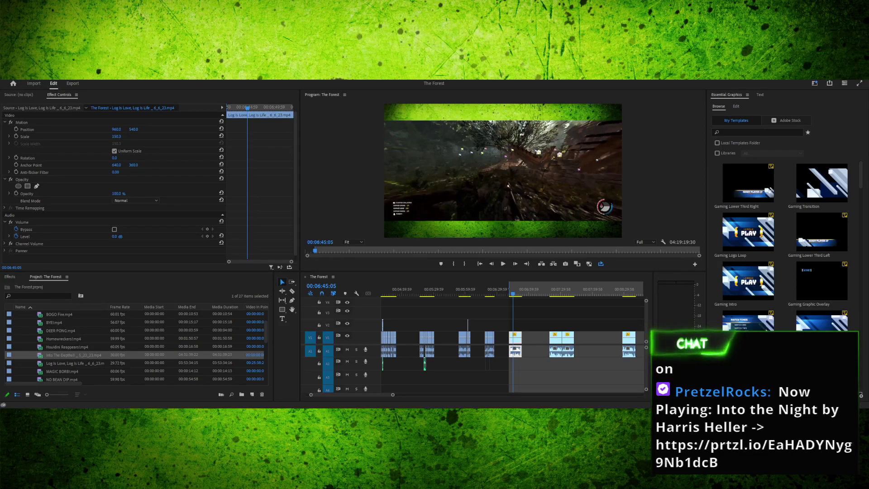
{"action": "key", "text": "shift+3"}
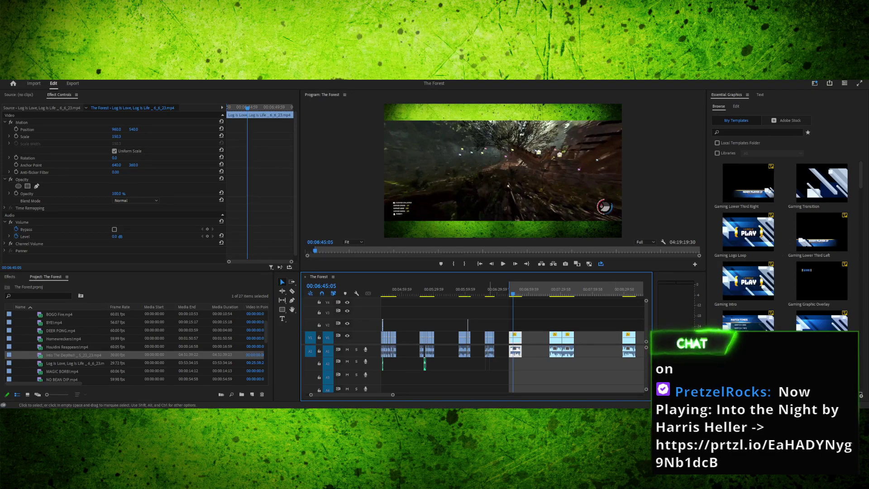
{"action": "key", "text": "q"}
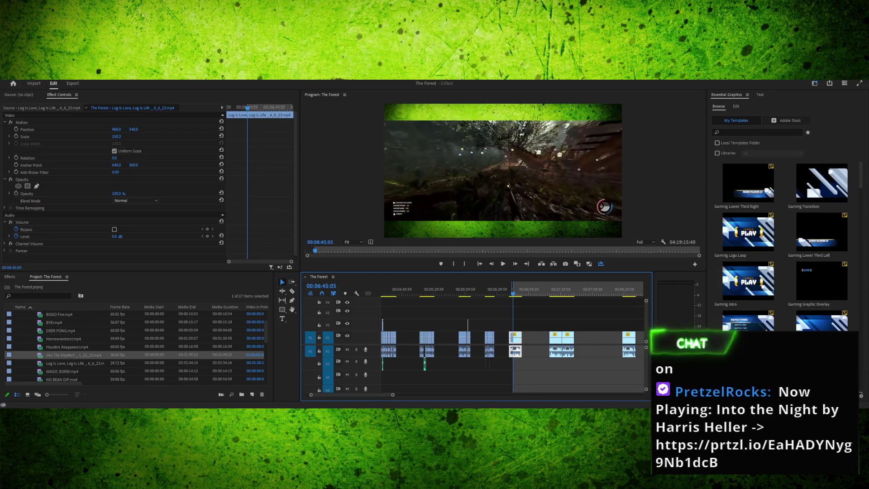
{"action": "key", "text": "ctrl+z"}
Play the Log Is Love, Log Is Life clip on the timeline from its start at 00:06:41:43 through its end
{"action": "key", "text": "space"}
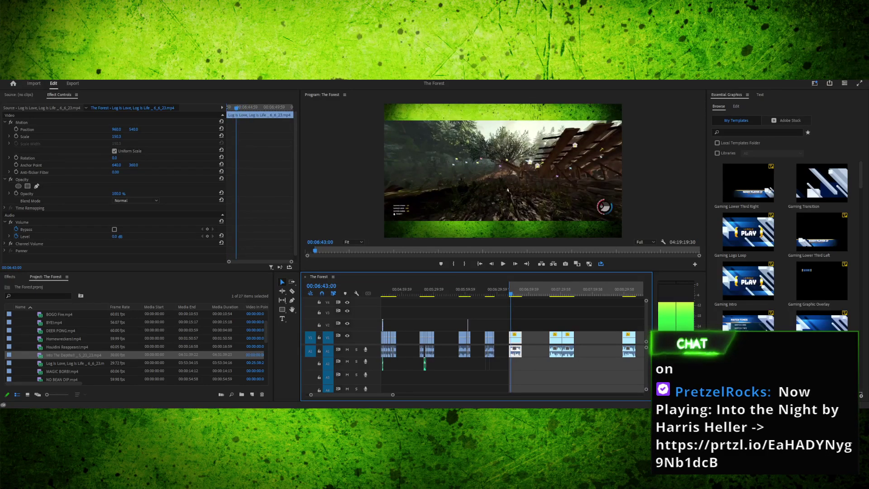
{"action": "key", "text": "equal"}
{"action": "key", "text": "equal"}
{"action": "key", "text": "equal"}
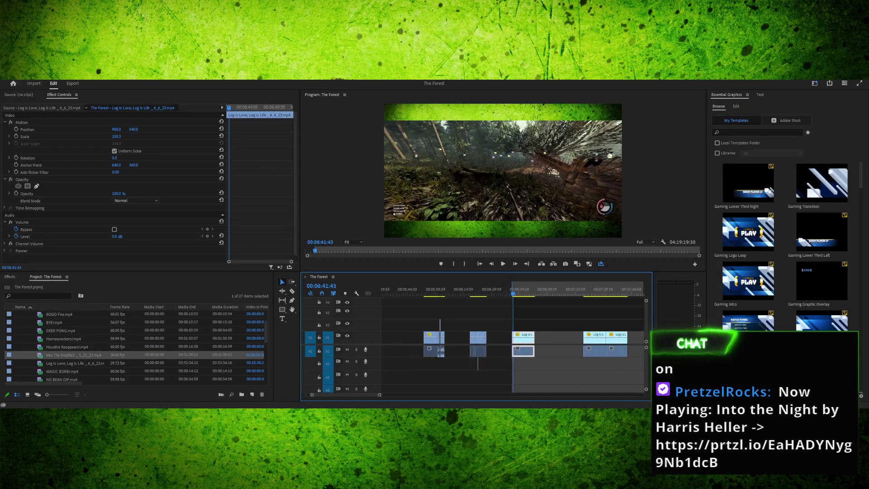
{"action": "key", "text": "space"}
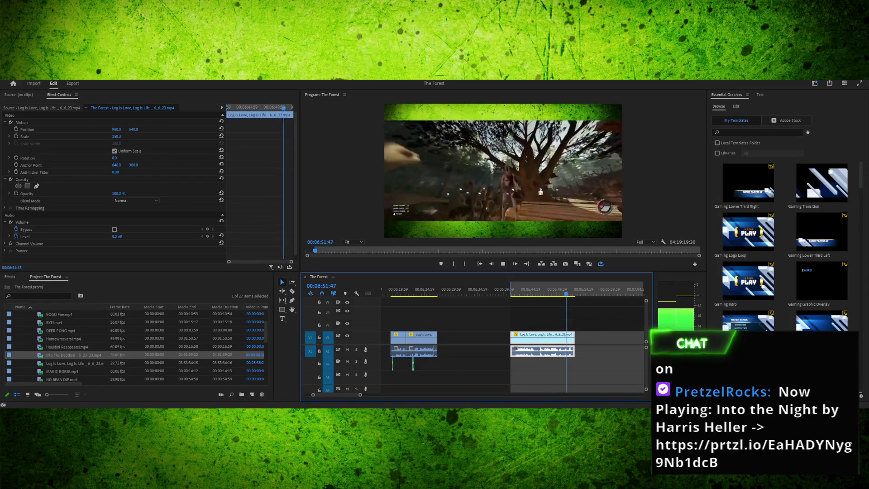
{"action": "key", "text": "space"}
{"action": "key", "text": "Up"}
{"action": "key", "text": "space"}
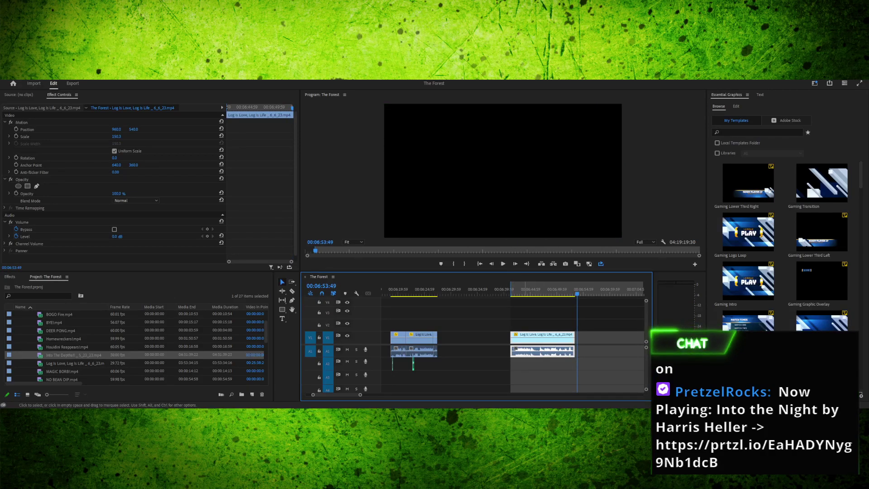
Replay and scrub the middle of the clip around 00:06:46 to look for unneeded footage to cut
{"action": "left_click_drag", "start_coordinate": [577, 289], "coordinate": [530, 290]}
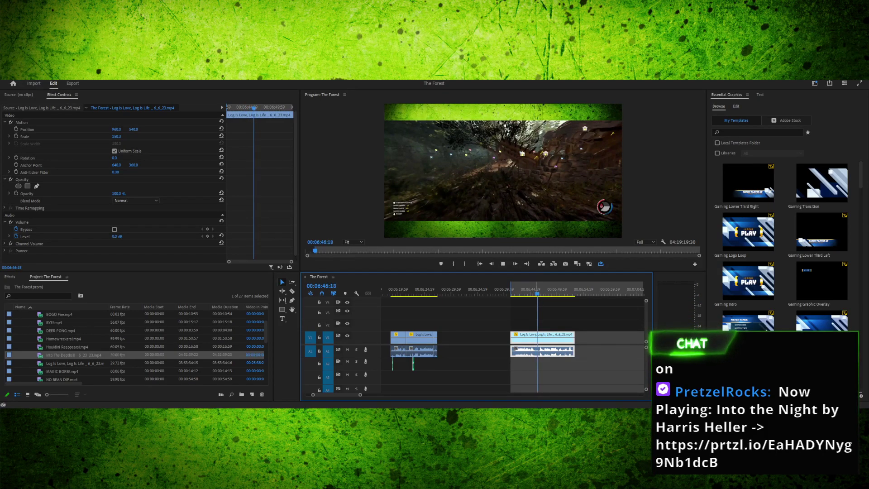
{"action": "left_click_drag", "start_coordinate": [536, 289], "coordinate": [534, 289]}
{"action": "key", "text": "space"}
{"action": "key", "text": "space"}
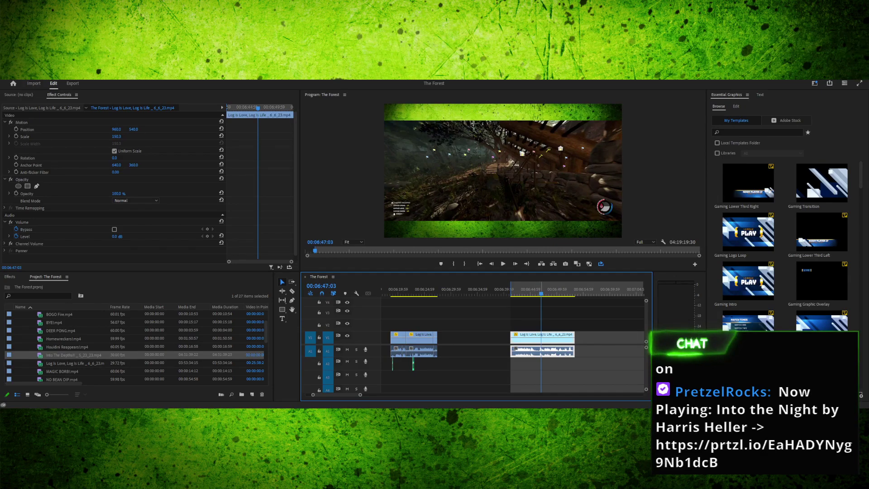
{"action": "left_click_drag", "start_coordinate": [541, 289], "coordinate": [536, 289]}
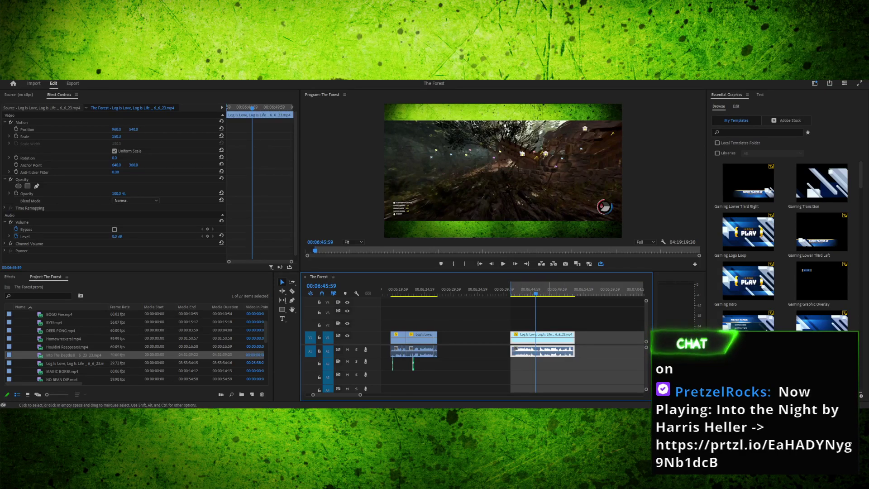
{"action": "left_click", "coordinate": [542, 290]}
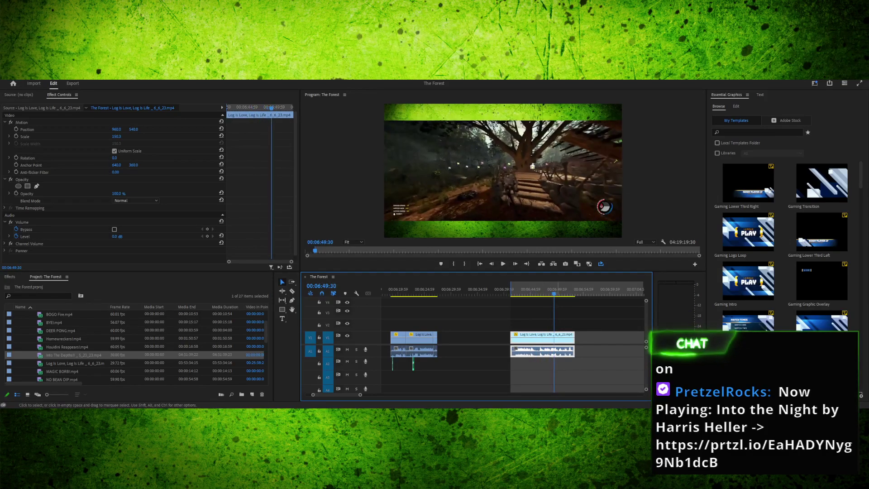
{"action": "left_click_drag", "start_coordinate": [525, 289], "coordinate": [534, 289]}
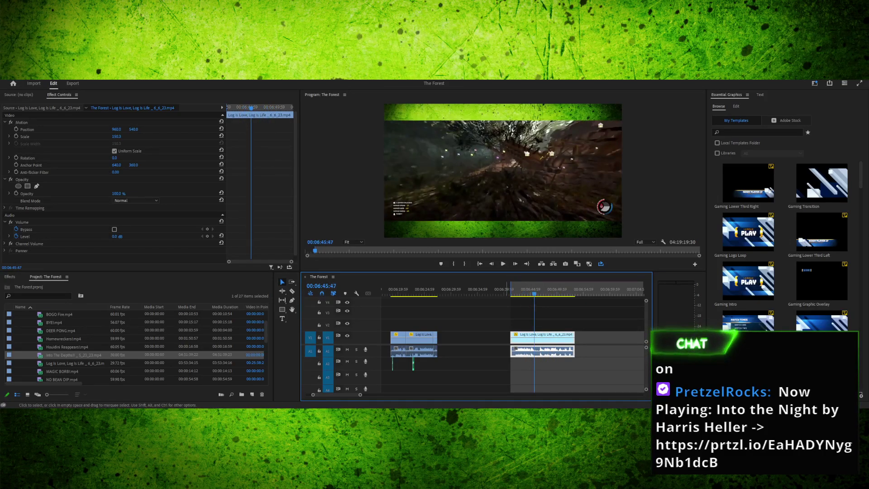
{"action": "key", "text": "equal"}
{"action": "key", "text": "equal"}
{"action": "key", "text": "minus"}
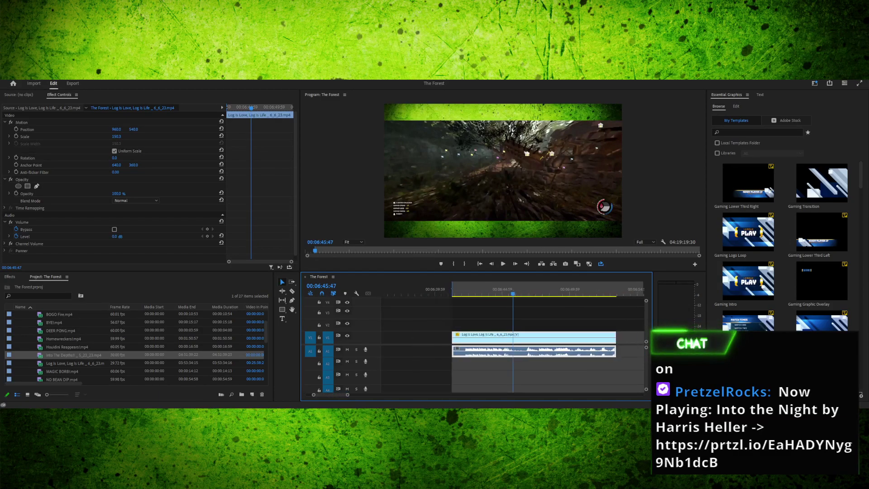
Split the Log Is Love, Log Is Life clip, video and audio, at 00:06:45:49
{"action": "left_click_drag", "start_coordinate": [509, 288], "coordinate": [489, 288]}
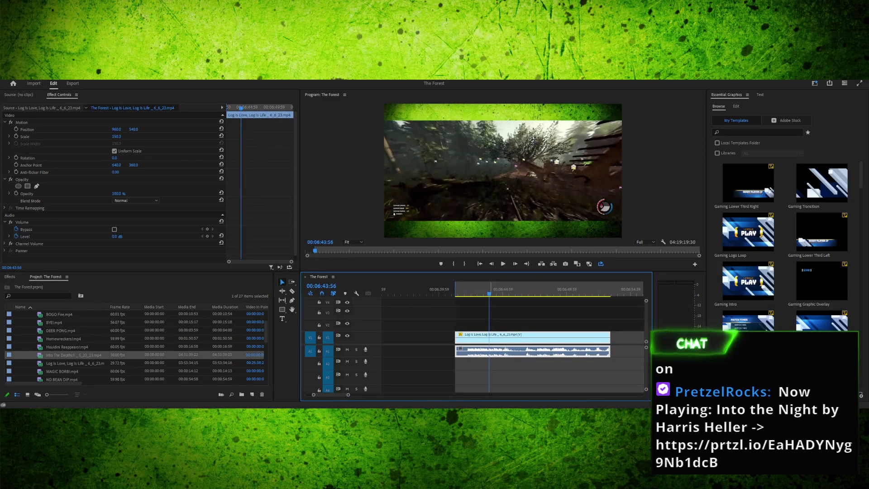
{"action": "key", "text": "l"}
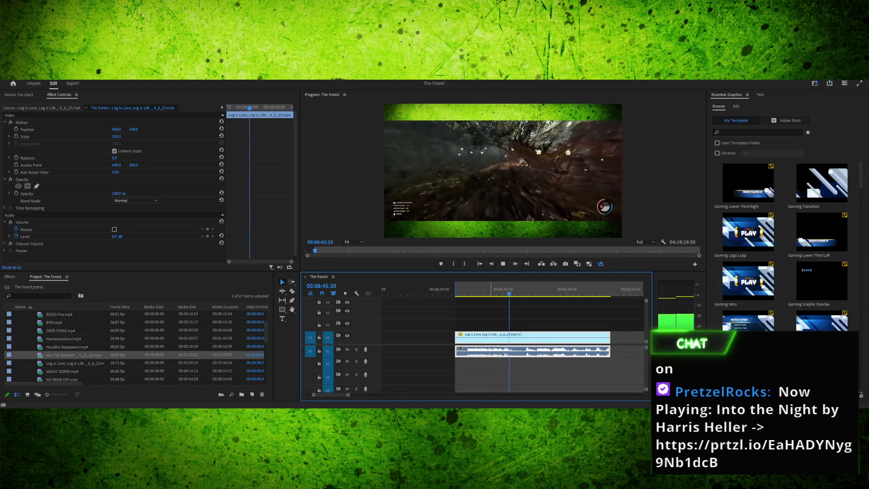
{"action": "key", "text": "k"}
{"action": "key", "text": "Left"}
{"action": "key", "text": "Left"}
{"action": "key", "text": "Left"}
{"action": "key", "text": "Left"}
{"action": "key", "text": "Left"}
{"action": "key", "text": "Left"}
{"action": "key", "text": "Left"}
{"action": "key", "text": "Left"}
{"action": "key", "text": "Left"}
{"action": "key", "text": "Left"}
{"action": "key", "text": "Left"}
{"action": "key", "text": "Left"}
{"action": "key", "text": "Left"}
{"action": "key", "text": "Left"}
{"action": "key", "text": "Left"}
{"action": "key", "text": "Left"}
{"action": "key", "text": "Left"}
{"action": "key", "text": "Left"}
{"action": "key", "text": "Left"}
{"action": "key", "text": "Left"}
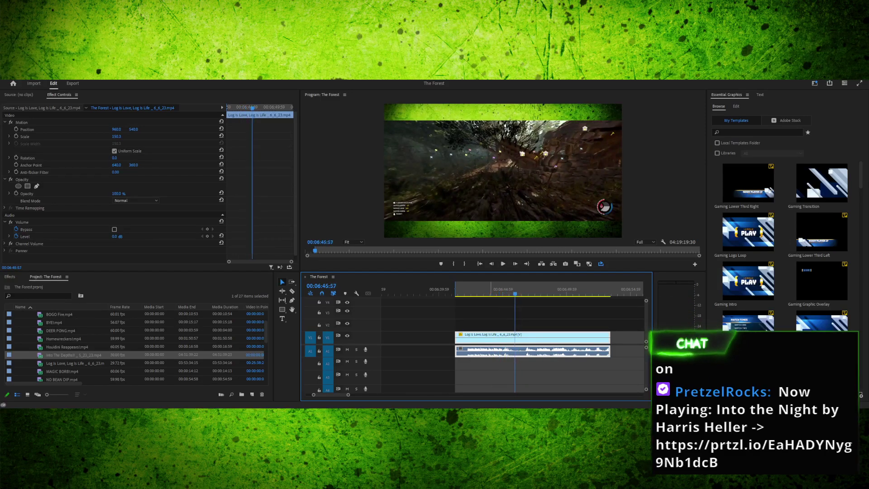
{"action": "key", "text": "Right"}
{"action": "key", "text": "Right"}
{"action": "key", "text": "Right"}
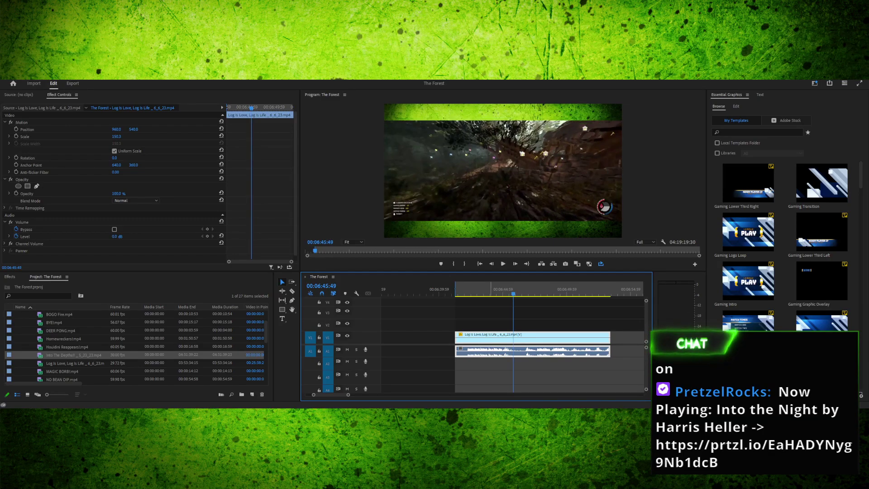
{"action": "key", "text": "c"}
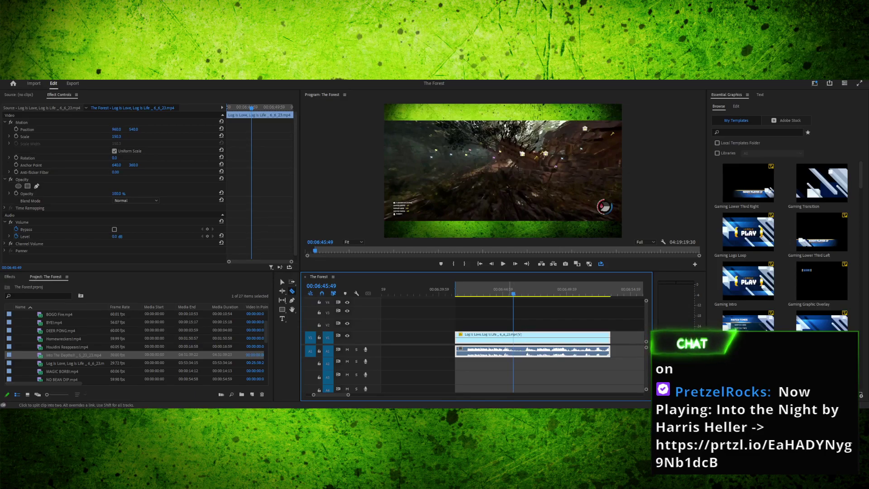
{"action": "left_click", "coordinate": [514, 338]}
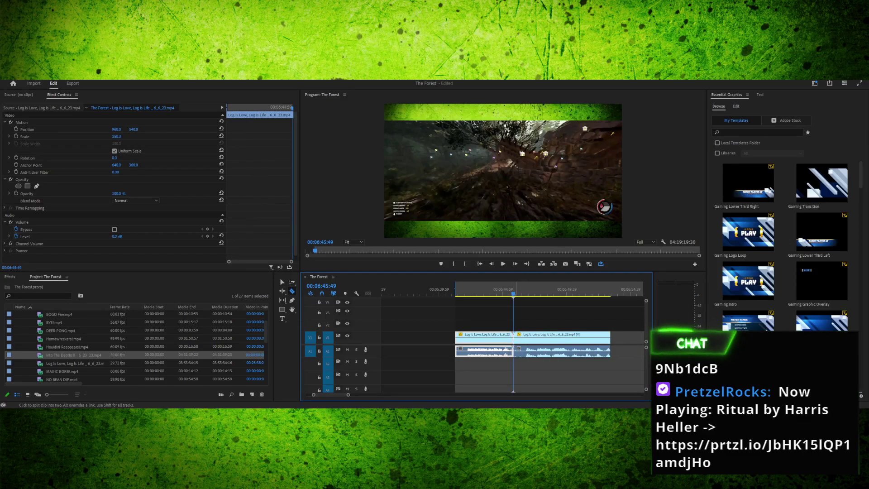
Review the footage after the new cut, up to about 00:06:47:38, for the end of the unneeded section
{"action": "key", "text": "space"}
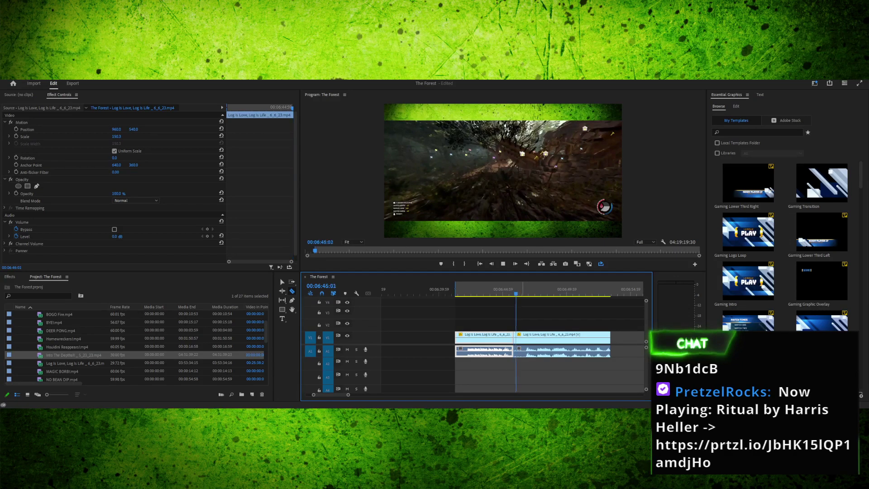
{"action": "key", "text": "space"}
{"action": "left_click_drag", "start_coordinate": [546, 289], "coordinate": [522, 290]}
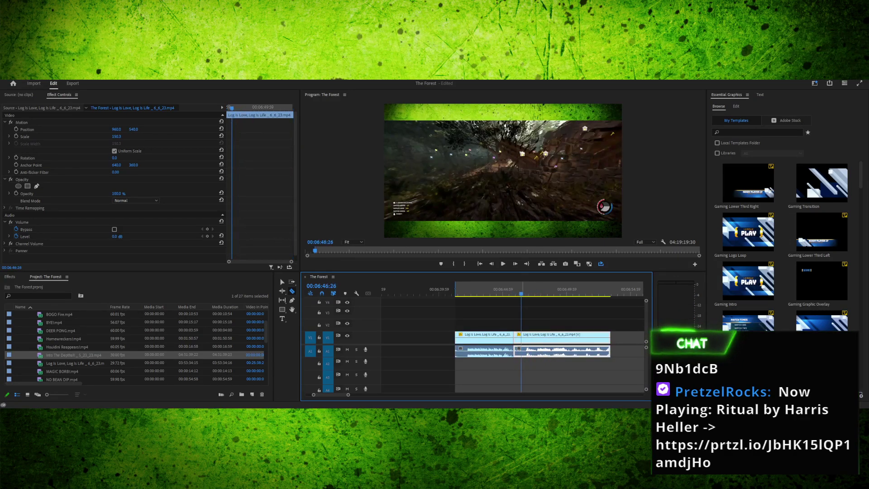
{"action": "key", "text": "space"}
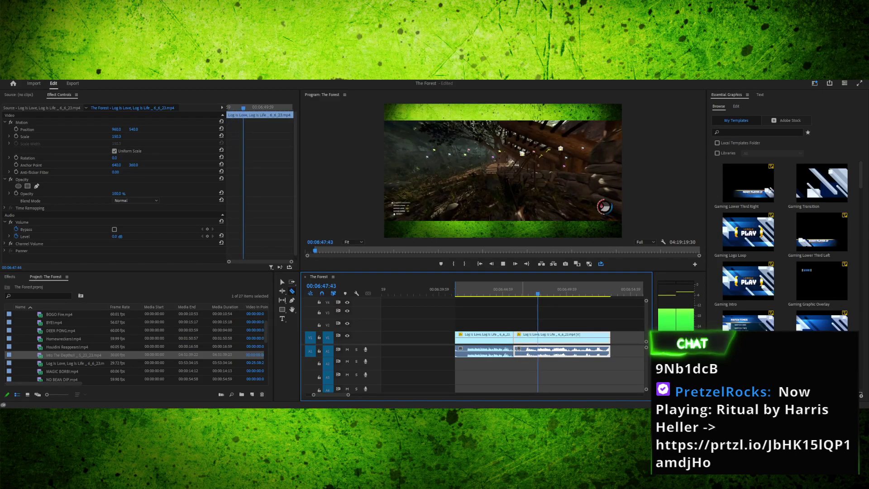
{"action": "left_click_drag", "start_coordinate": [533, 290], "coordinate": [537, 289]}
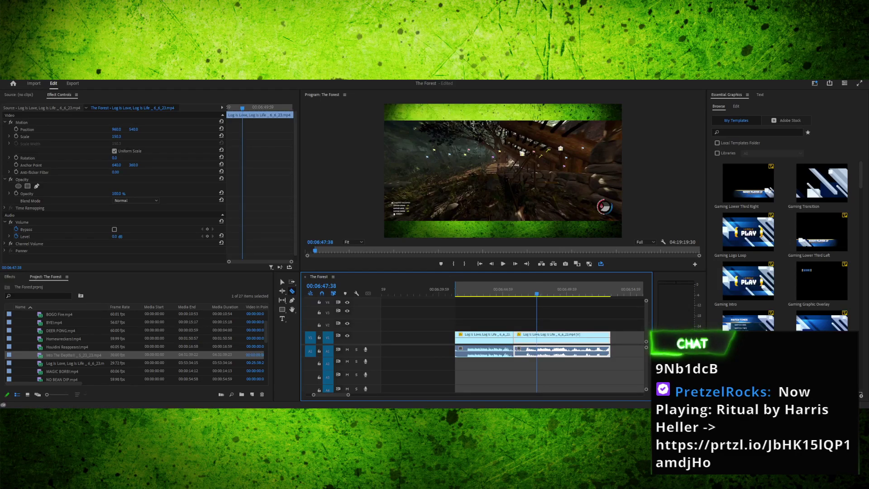
{"action": "left_click_drag", "start_coordinate": [537, 293], "coordinate": [535, 293]}
{"action": "key", "text": "Right"}
{"action": "key", "text": "Right"}
{"action": "key", "text": "Right"}
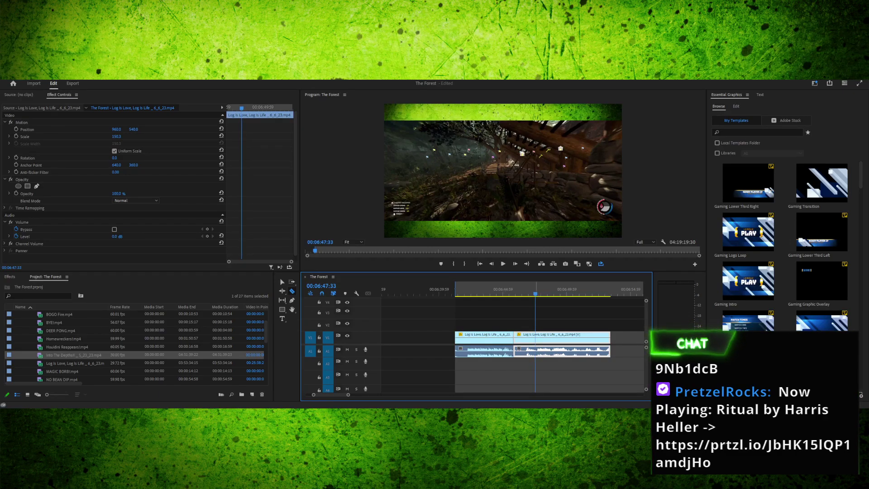
Check the footage up to about 00:06:48:50 and split the second clip segment at about 00:06:47:38
{"action": "key", "text": "space"}
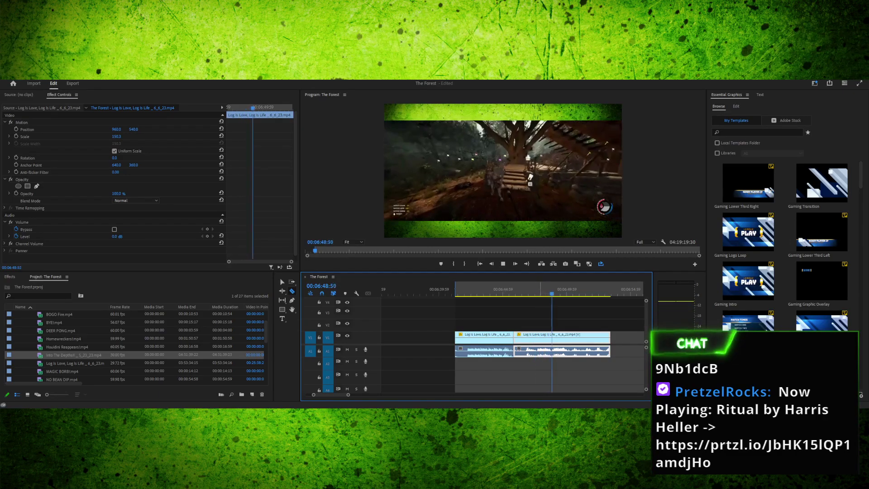
{"action": "key", "text": "space"}
{"action": "key", "text": "space"}
{"action": "key", "text": "shift+Left"}
{"action": "key", "text": "shift+Left"}
{"action": "key", "text": "shift+Left"}
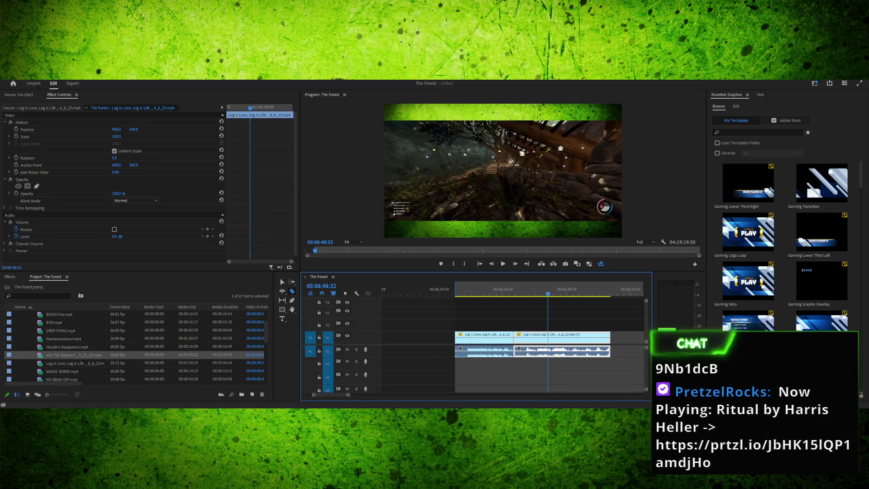
{"action": "key", "text": "Right"}
{"action": "key", "text": "Right"}
{"action": "key", "text": "Right"}
{"action": "key", "text": "shift+Right"}
{"action": "key", "text": "shift+Right"}
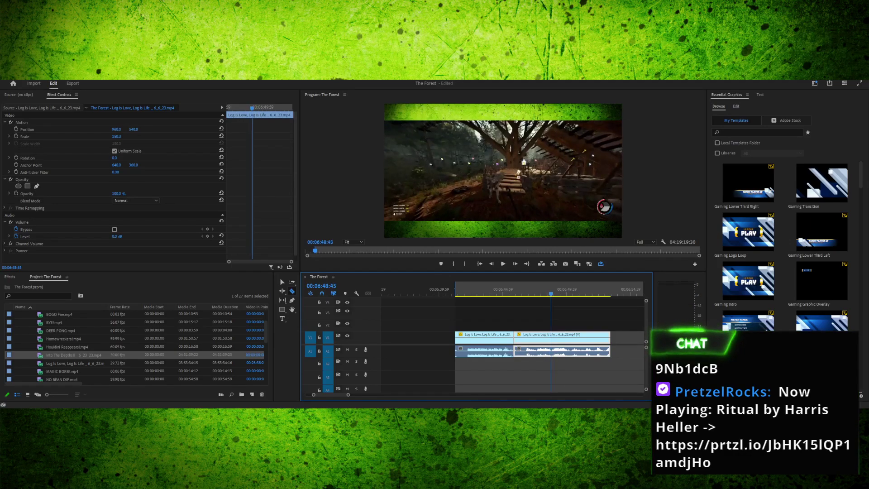
{"action": "key", "text": "Left"}
{"action": "key", "text": "Left"}
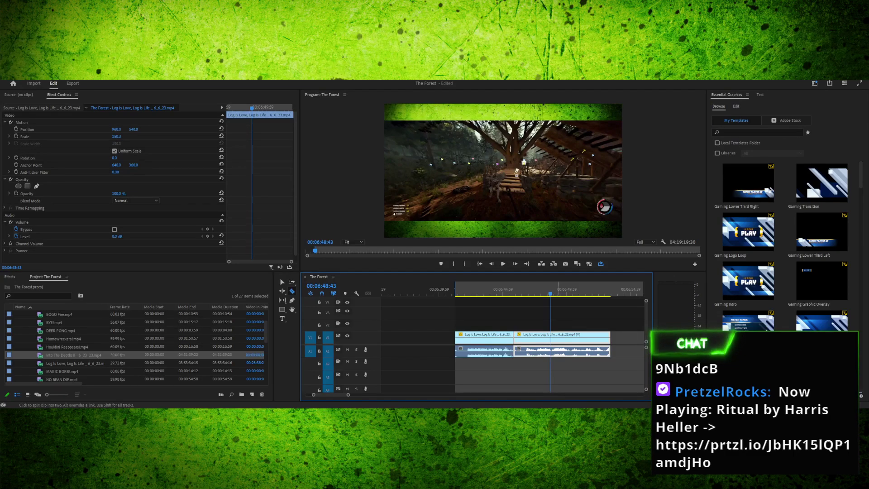
{"action": "left_click", "coordinate": [536, 337]}
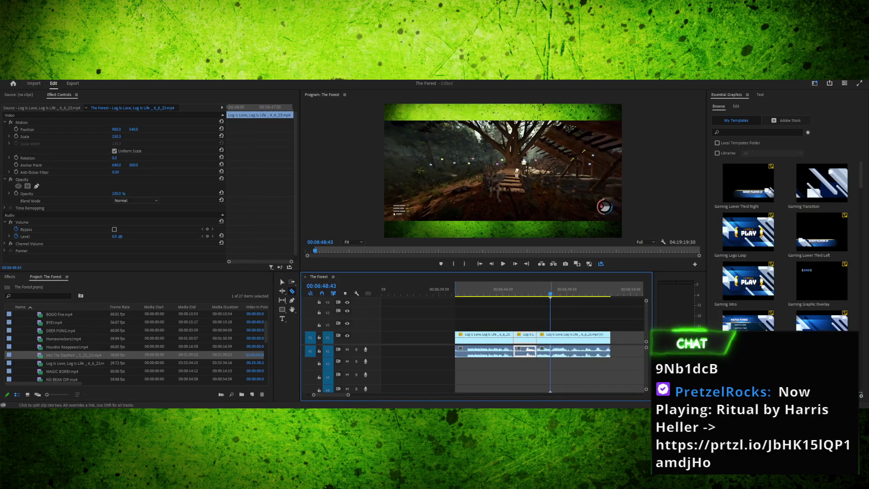
Delete the short segment between the two cuts and close the gap it leaves
{"action": "key", "text": "v"}
{"action": "left_click", "coordinate": [520, 337]}
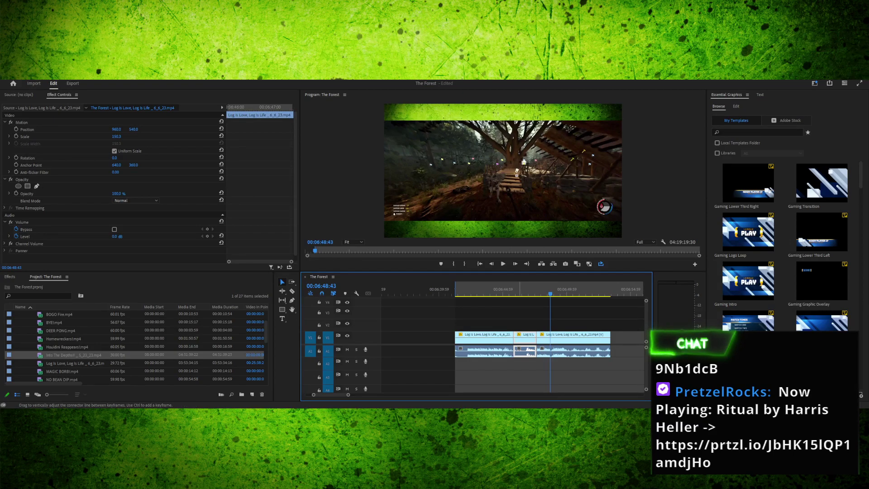
{"action": "key", "text": "Delete"}
{"action": "left_click", "coordinate": [519, 337]}
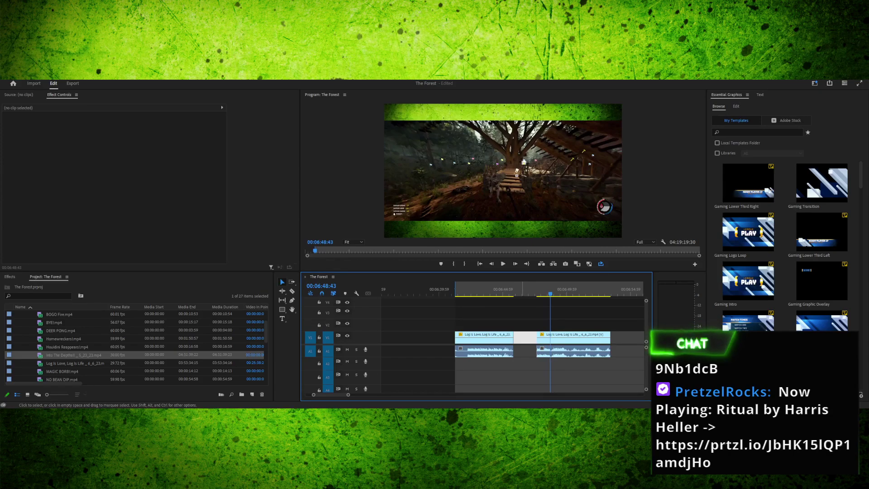
{"action": "key", "text": "Delete"}
Play across the join at 00:06:45:49 and split the following clip at 00:06:46:58
{"action": "key", "text": "Up"}
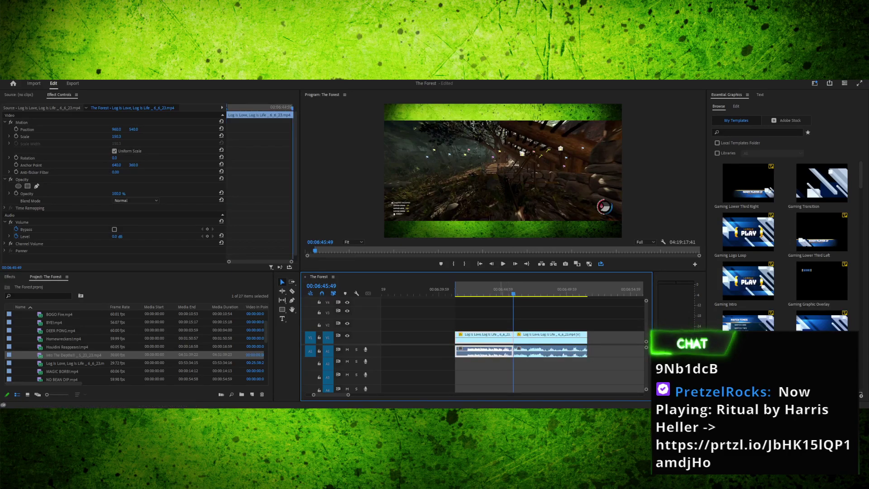
{"action": "key", "text": "space"}
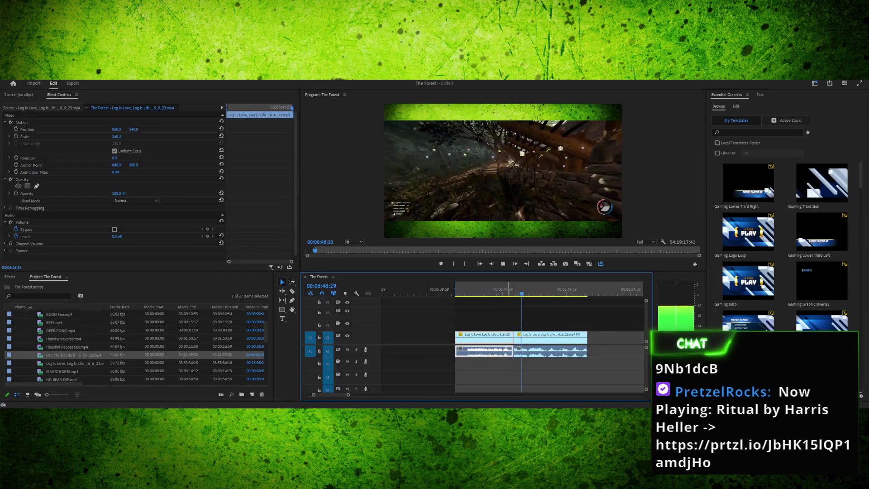
{"action": "key", "text": "space"}
{"action": "left_click_drag", "start_coordinate": [517, 289], "coordinate": [520, 290]}
{"action": "key", "text": "l"}
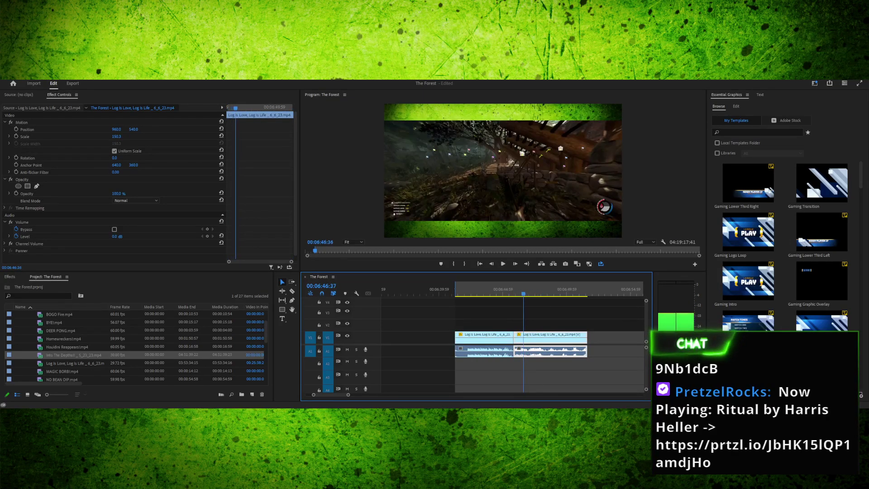
{"action": "key", "text": "Left"}
{"action": "key", "text": "Left"}
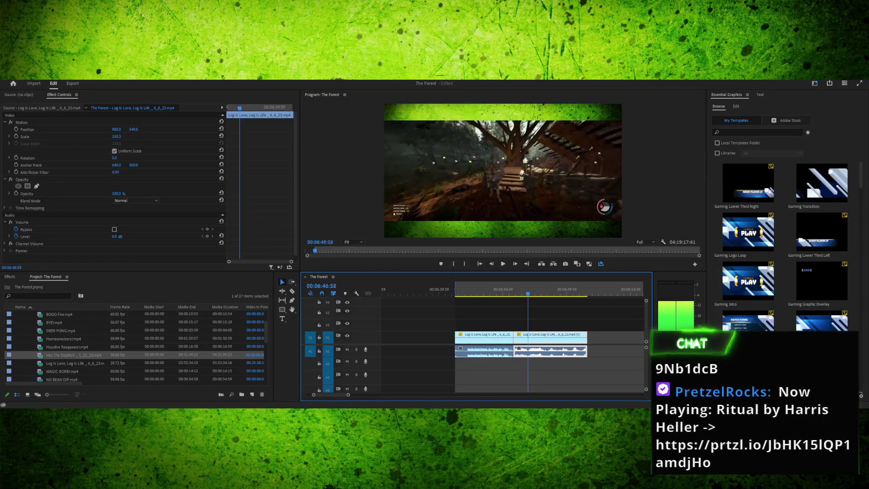
{"action": "left_click", "coordinate": [528, 337]}
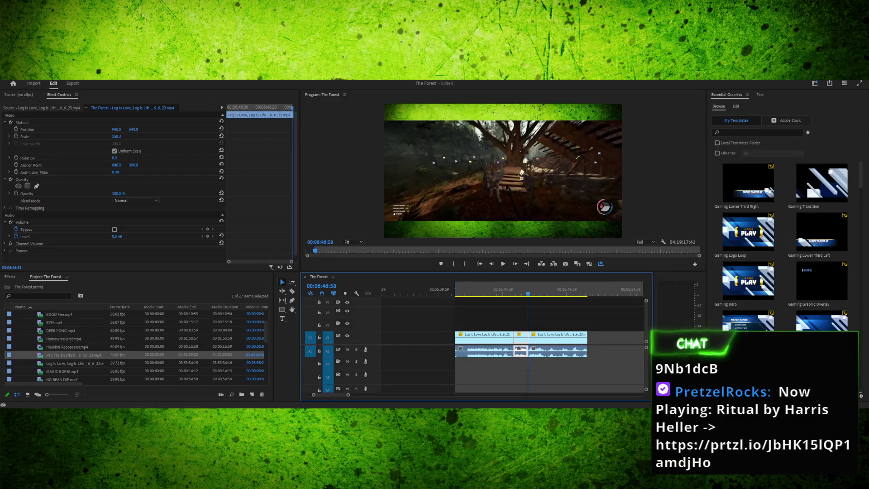
Unlink the short segment between the two cuts and delete only its video, keeping its audio
{"action": "key", "text": "ctrl+l"}
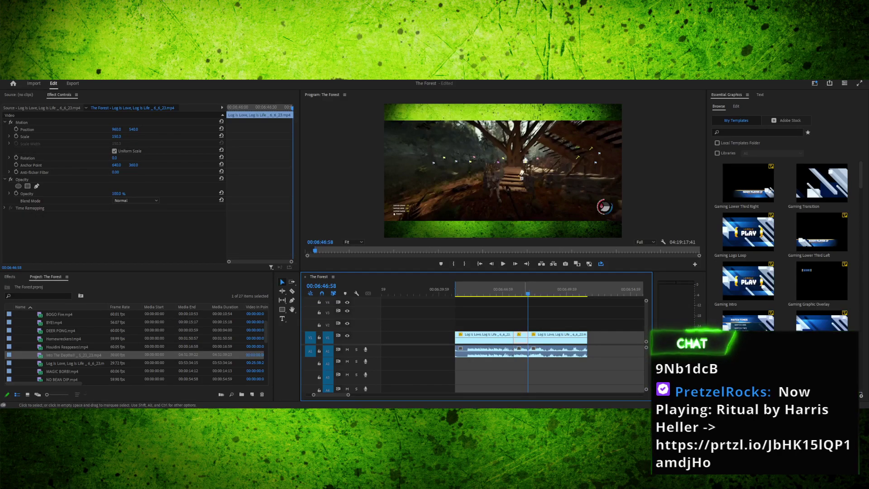
{"action": "left_click", "coordinate": [524, 338]}
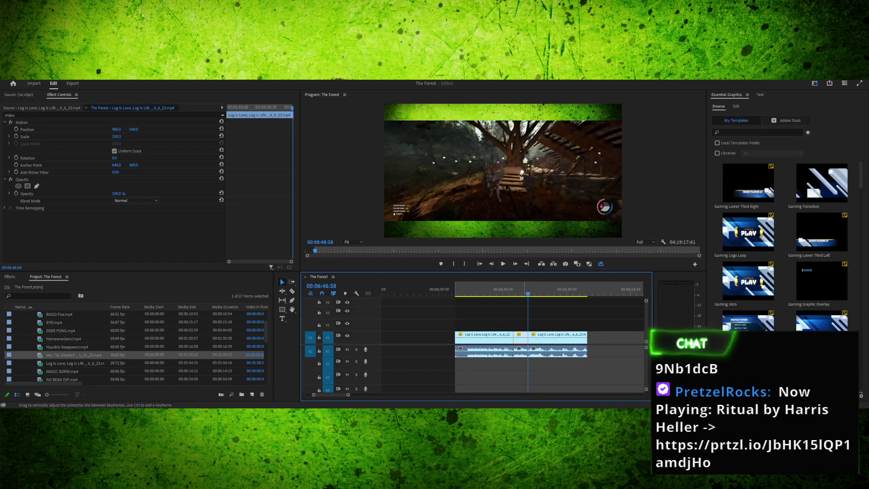
{"action": "key", "text": "Delete"}
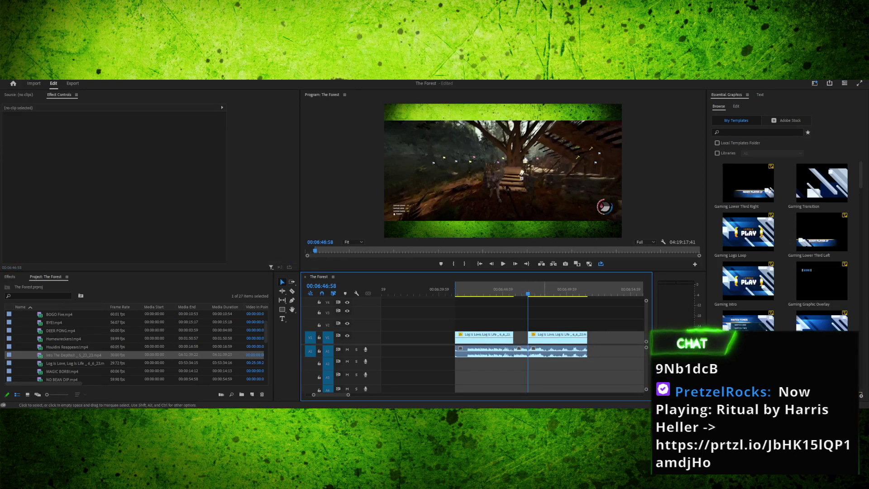
Slide the following segment's video back against the first segment and extend its end to match the audio
{"action": "left_click_drag", "start_coordinate": [542, 338], "coordinate": [550, 337]}
{"action": "left_click", "coordinate": [532, 337], "text": "alt"}
{"action": "left_click_drag", "start_coordinate": [549, 337], "coordinate": [518, 338]}
{"action": "left_click_drag", "start_coordinate": [572, 337], "coordinate": [586, 337]}
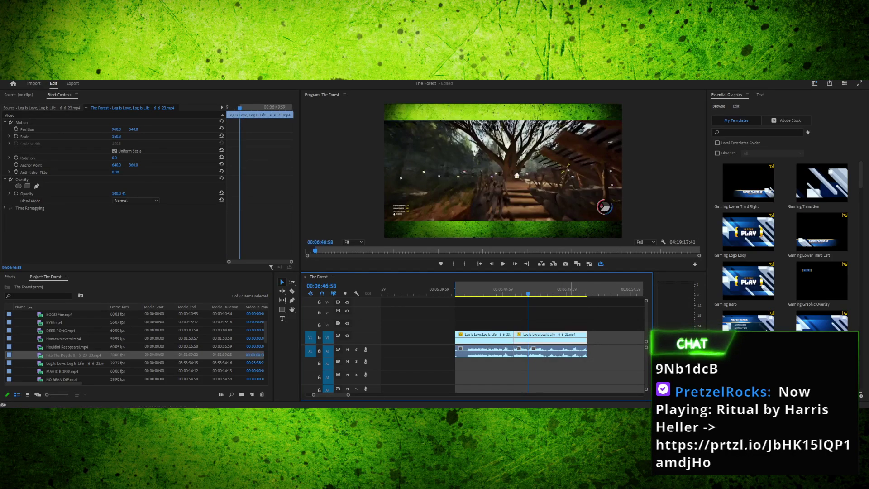
Play across the closed video join at about 00:06:45:49 to check how the picture matches the audio
{"action": "left_click_drag", "start_coordinate": [571, 289], "coordinate": [518, 289]}
{"action": "key", "text": "space"}
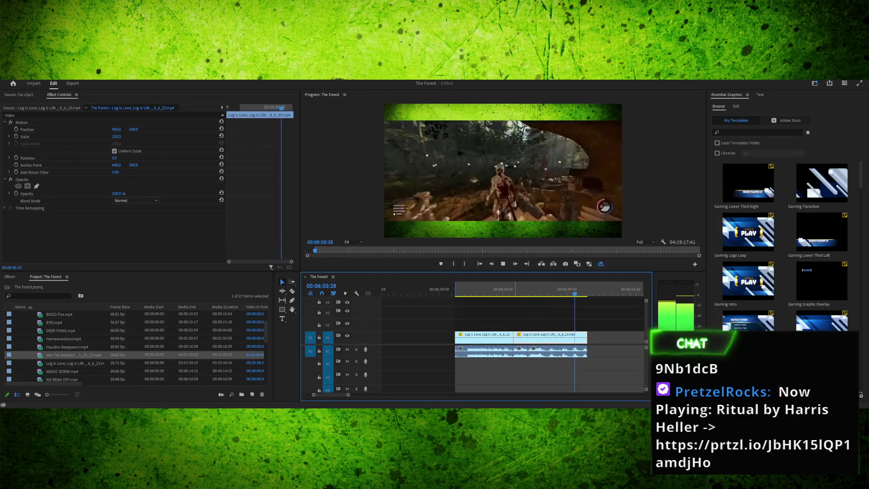
{"action": "left_click_drag", "start_coordinate": [587, 290], "coordinate": [491, 290]}
{"action": "key", "text": "shift+Left"}
{"action": "key", "text": "space"}
{"action": "key", "text": "l"}
{"action": "left_click_drag", "start_coordinate": [510, 290], "coordinate": [464, 290]}
{"action": "key", "text": "l"}
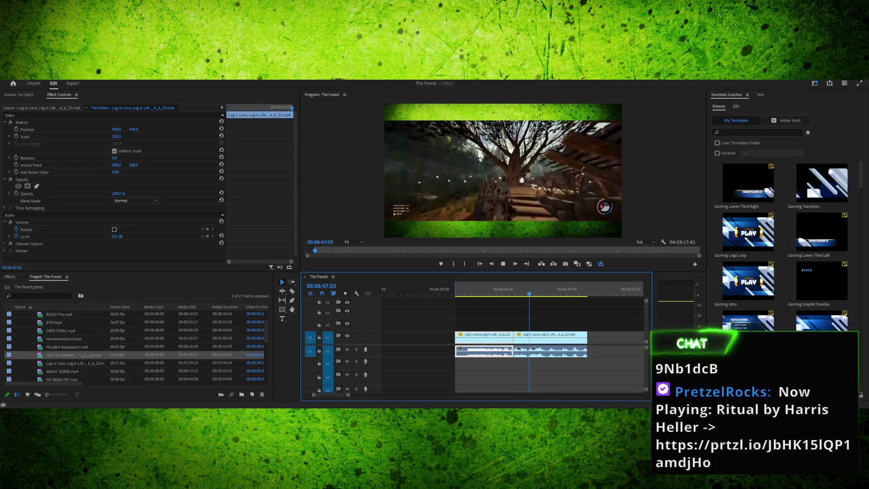
{"action": "key", "text": "k"}
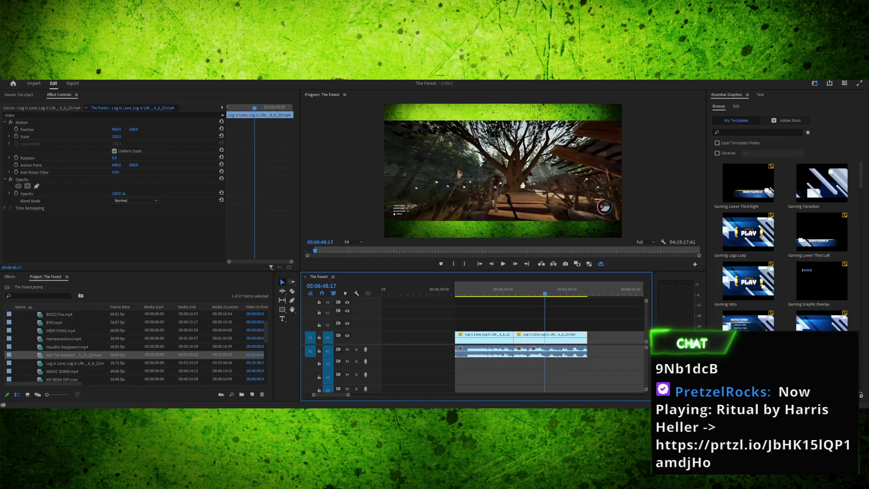
Undo the end extension and the shift of the following segment's video
{"action": "key", "text": "ctrl+z"}
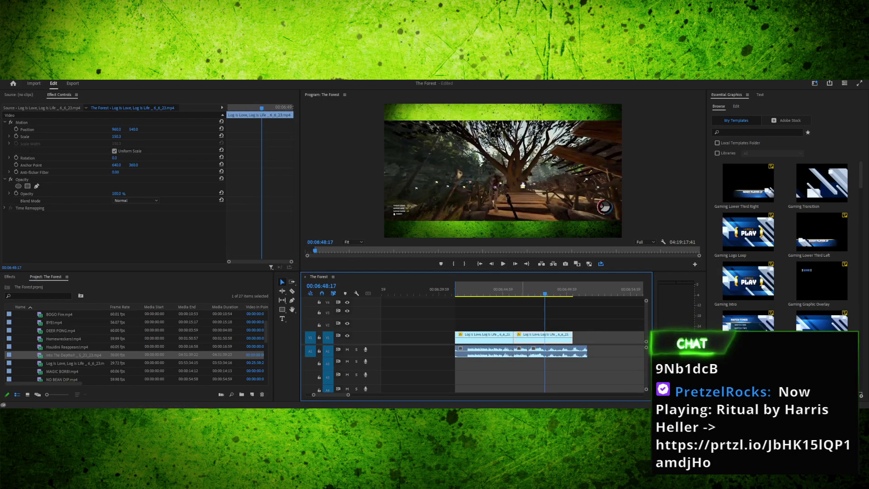
{"action": "left_click_drag", "start_coordinate": [526, 289], "coordinate": [512, 289]}
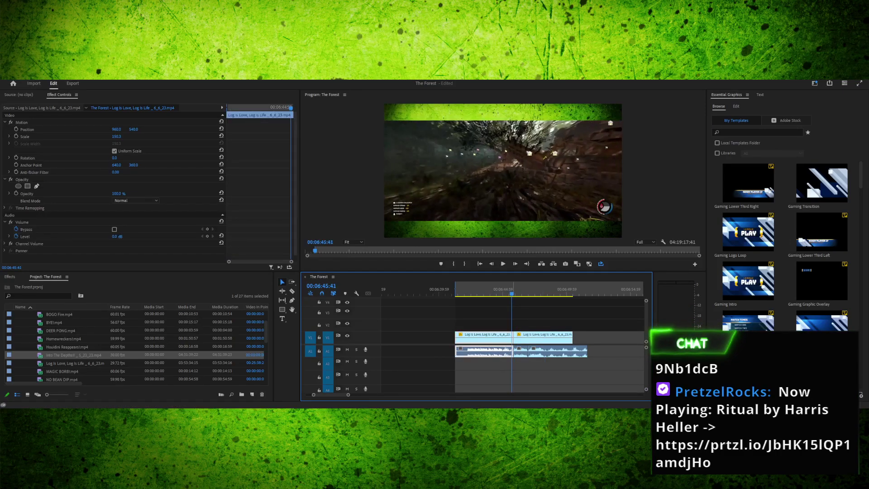
{"action": "key", "text": "ctrl+z"}
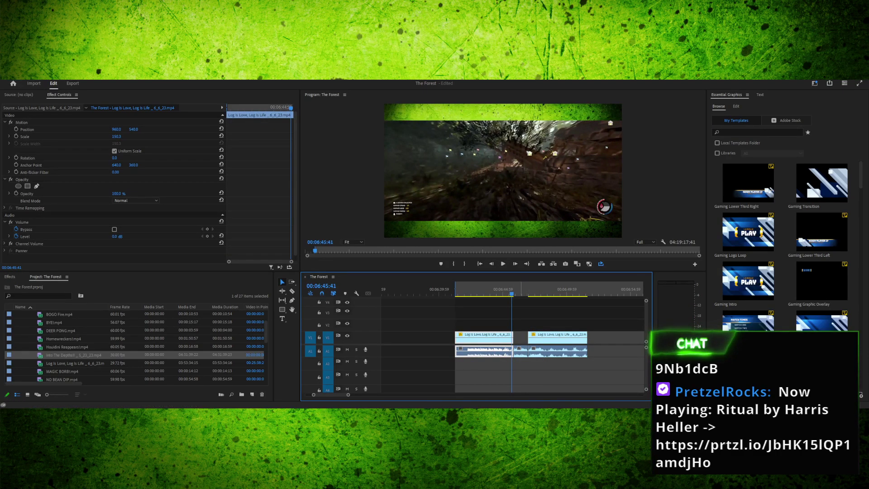
Replay the end of the first segment and the video gap to judge where the cut should fall
{"action": "key", "text": "space"}
{"action": "left_click_drag", "start_coordinate": [528, 289], "coordinate": [462, 289]}
{"action": "key", "text": "space"}
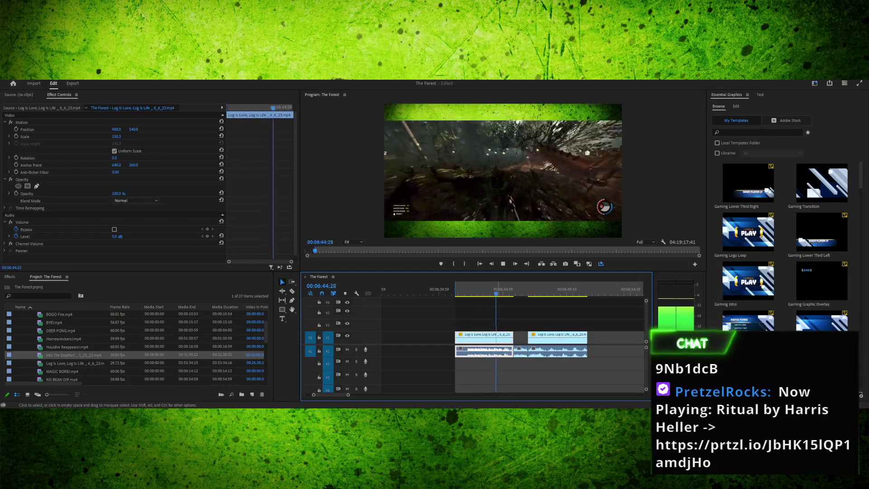
{"action": "key", "text": "space"}
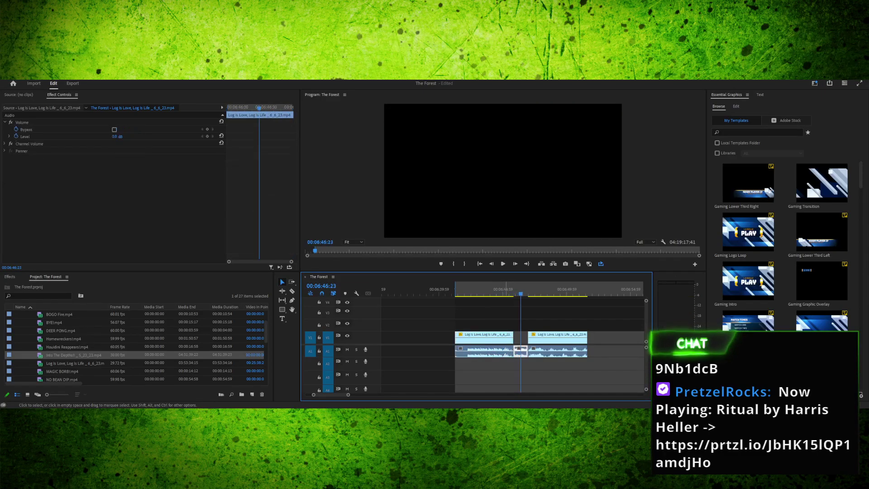
{"action": "left_click_drag", "start_coordinate": [515, 290], "coordinate": [474, 290]}
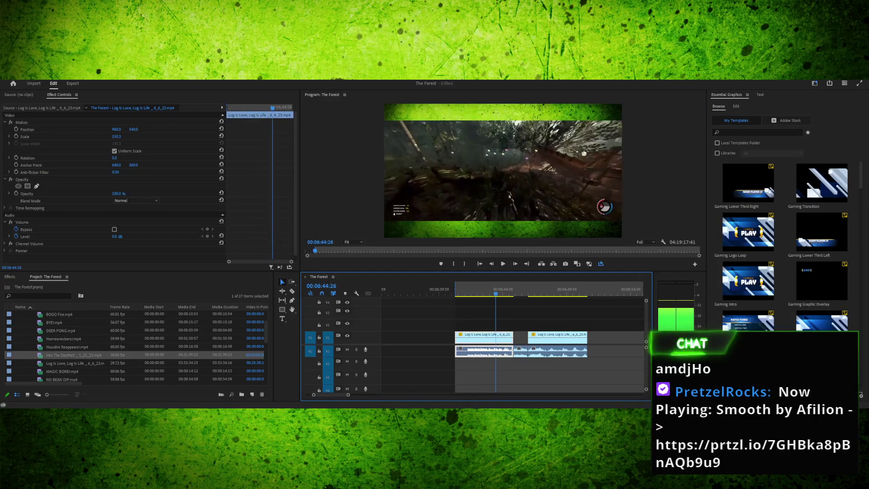
{"action": "left_click_drag", "start_coordinate": [514, 290], "coordinate": [479, 290]}
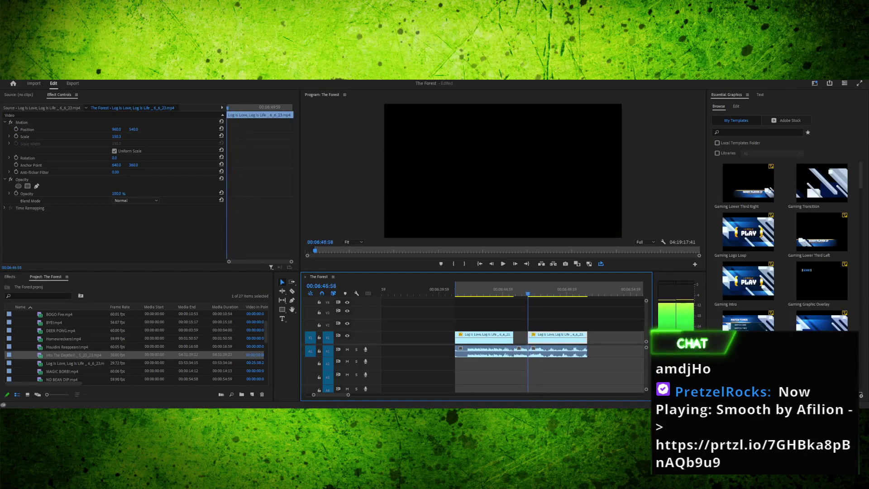
{"action": "key", "text": "l"}
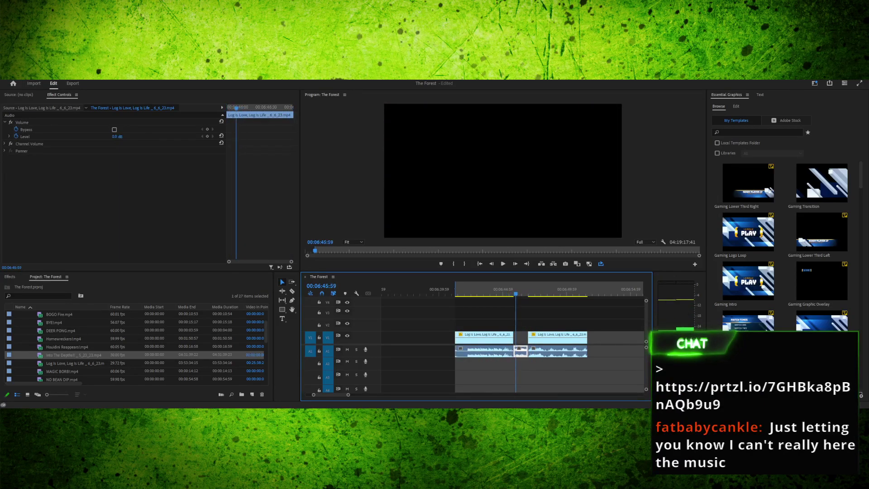
{"action": "key", "text": "j"}
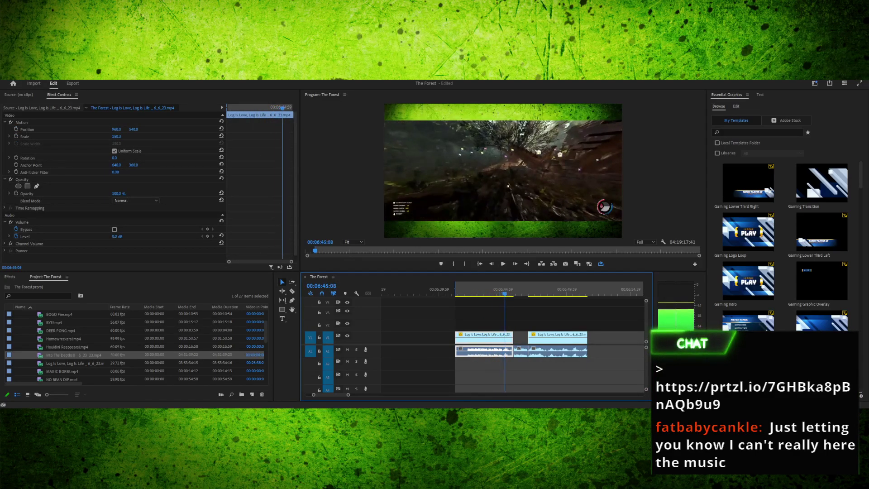
Review the footage from 00:06:43:48 and split the first segment at about 00:06:45:00
{"action": "left_click", "coordinate": [487, 290]}
{"action": "left_click", "coordinate": [486, 289]}
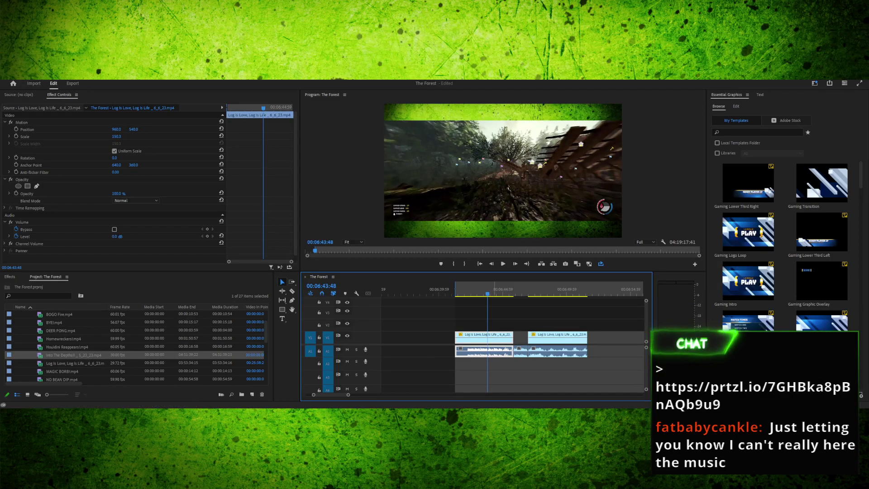
{"action": "left_click", "coordinate": [485, 337], "text": "alt"}
{"action": "left_click_drag", "start_coordinate": [487, 289], "coordinate": [478, 290]}
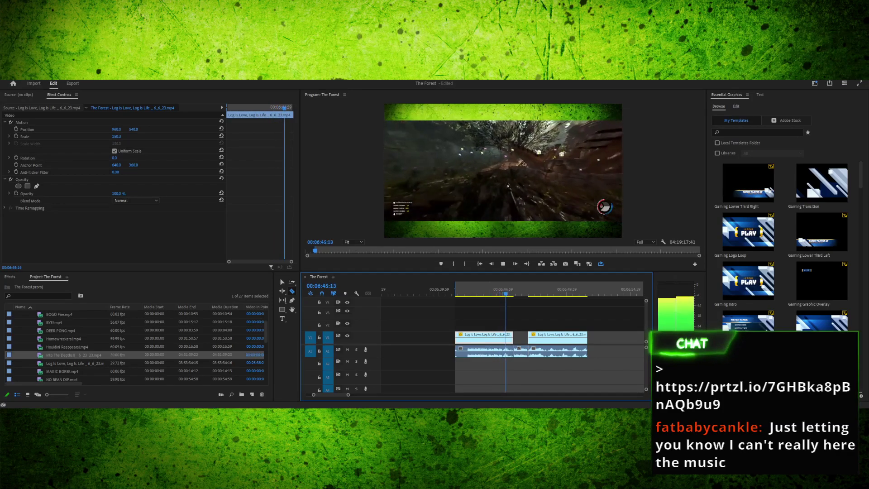
{"action": "key", "text": "space"}
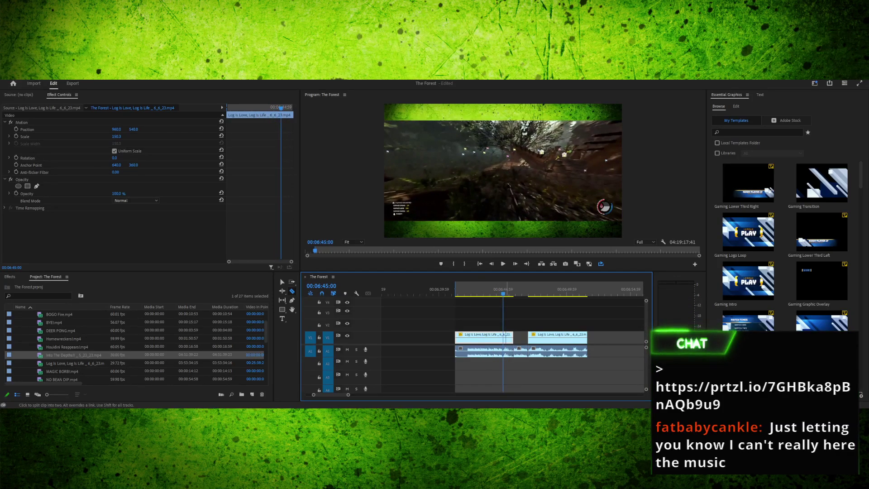
Check the footage around the new cut and delete the short piece after it together with its audio
{"action": "left_click_drag", "start_coordinate": [349, 394], "coordinate": [337, 395]}
{"action": "left_click_drag", "start_coordinate": [502, 289], "coordinate": [470, 289]}
{"action": "key", "text": "space"}
{"action": "key", "text": "space"}
{"action": "mouse_move", "coordinate": [526, 289]}
{"action": "left_mouse_down"}
{"action": "mouse_move", "coordinate": [496, 288]}
{"action": "mouse_move", "coordinate": [513, 289]}
{"action": "left_mouse_up"}
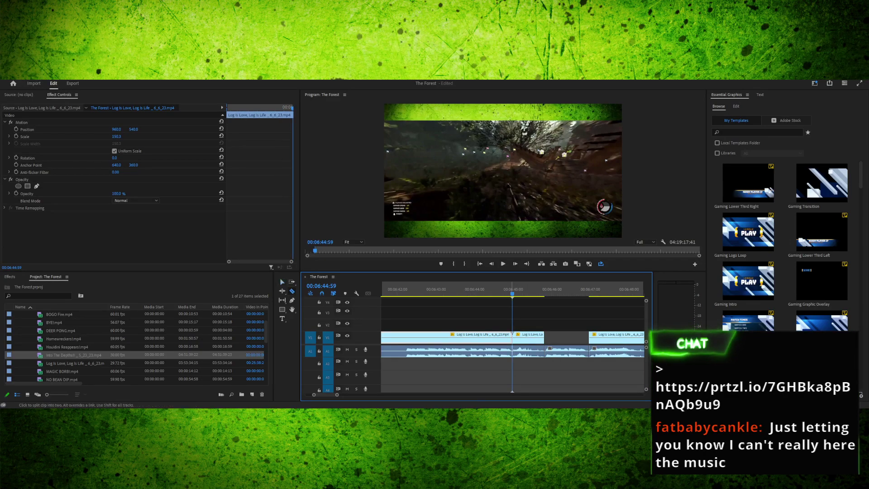
{"action": "key", "text": "Delete"}
{"action": "left_click", "coordinate": [477, 336]}
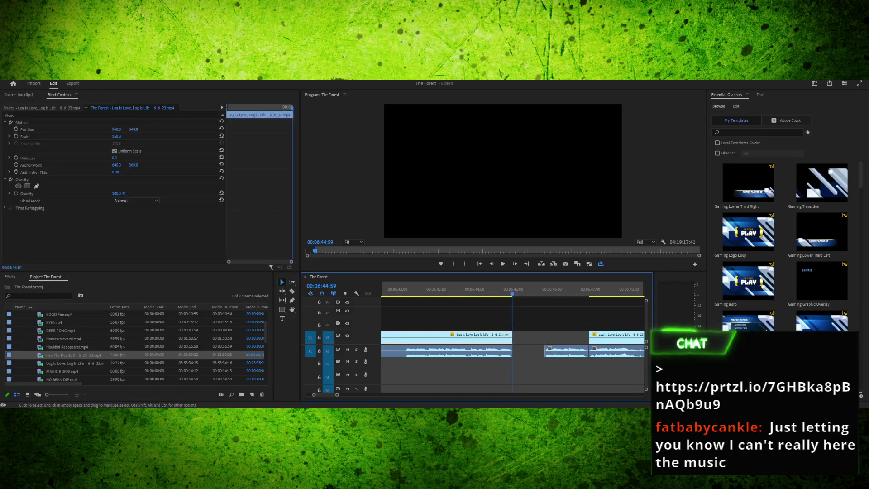
Cut off the first segment's audio before 00:06:41:27 and slide the remaining audio back to the video's start
{"action": "mouse_move", "coordinate": [481, 289]}
{"action": "left_mouse_down"}
{"action": "mouse_move", "coordinate": [464, 289]}
{"action": "mouse_move", "coordinate": [484, 289]}
{"action": "left_mouse_up"}
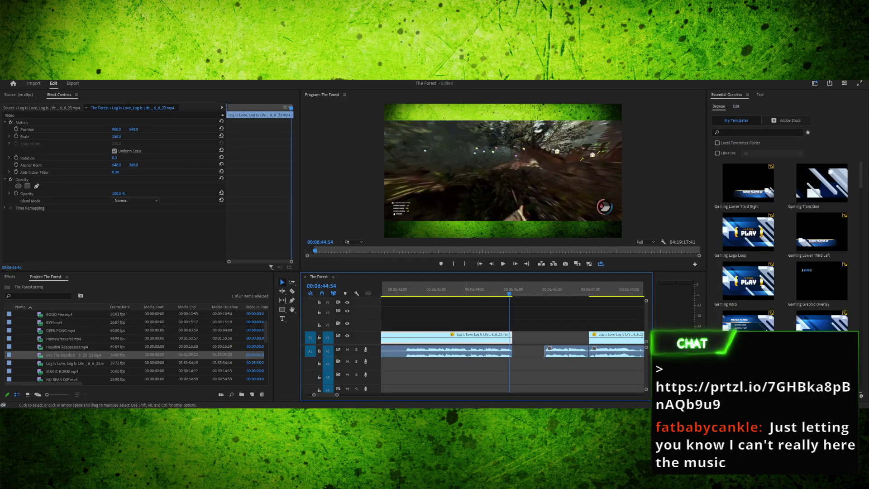
{"action": "left_click_drag", "start_coordinate": [575, 293], "coordinate": [473, 293]}
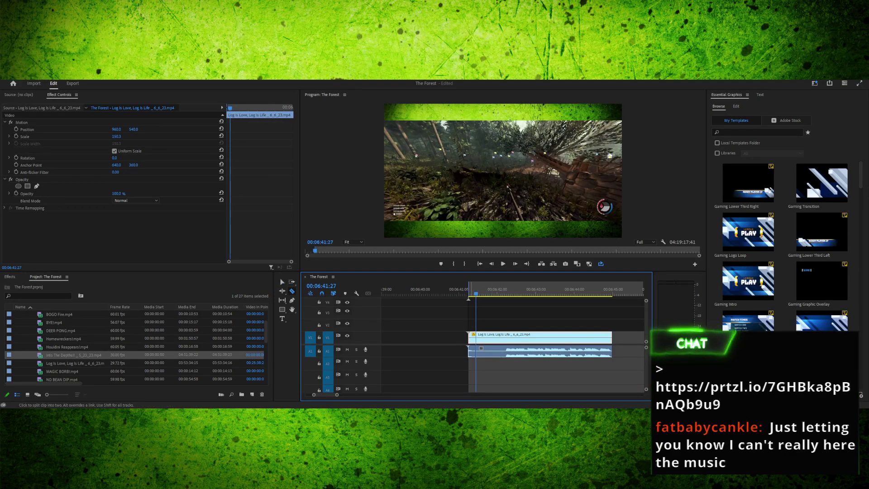
{"action": "left_click_drag", "start_coordinate": [469, 351], "coordinate": [491, 352]}
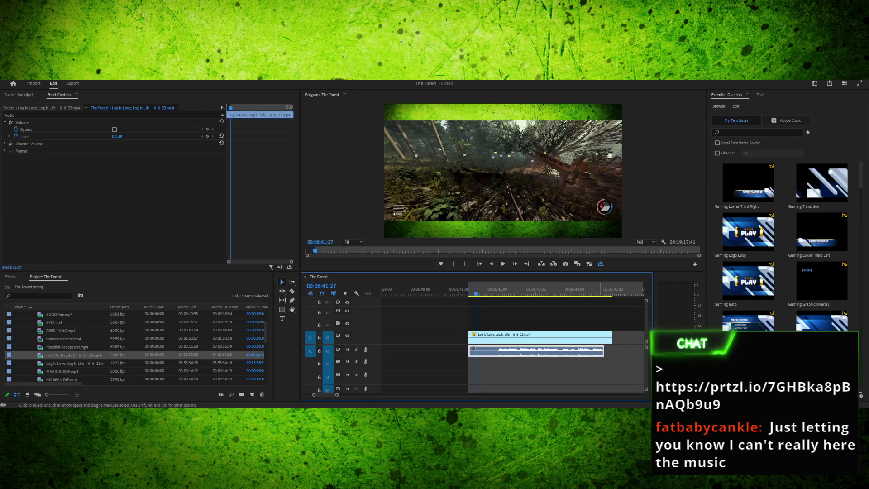
Play the video against the shifted audio and split only the video at about 00:06:42:44
{"action": "mouse_move", "coordinate": [599, 288]}
{"action": "left_mouse_down"}
{"action": "mouse_move", "coordinate": [568, 288]}
{"action": "mouse_move", "coordinate": [584, 288]}
{"action": "left_mouse_up"}
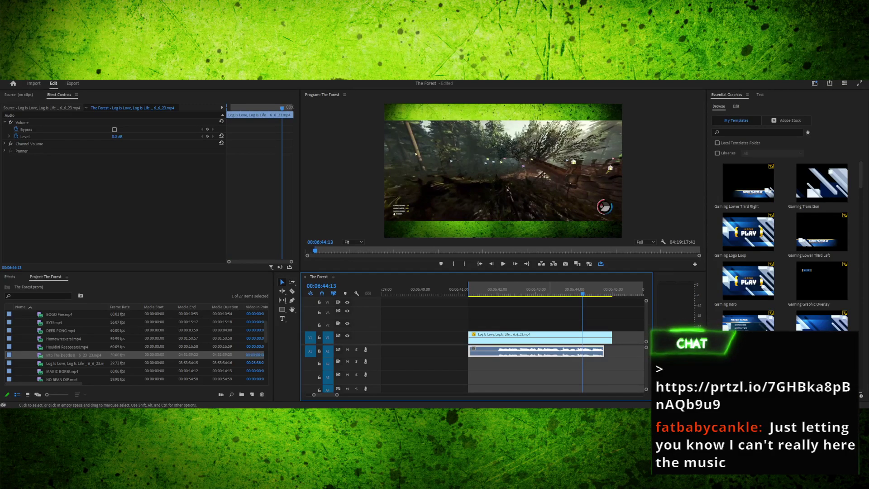
{"action": "left_click", "coordinate": [550, 337]}
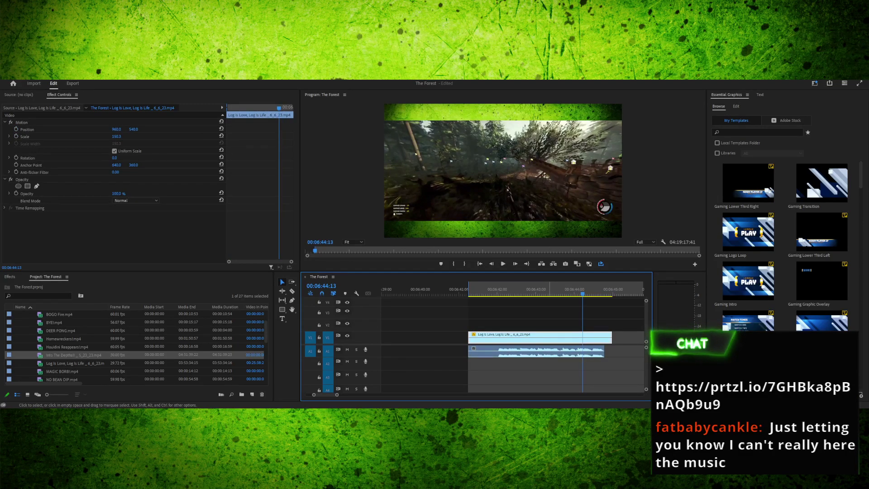
{"action": "left_click", "coordinate": [500, 289]}
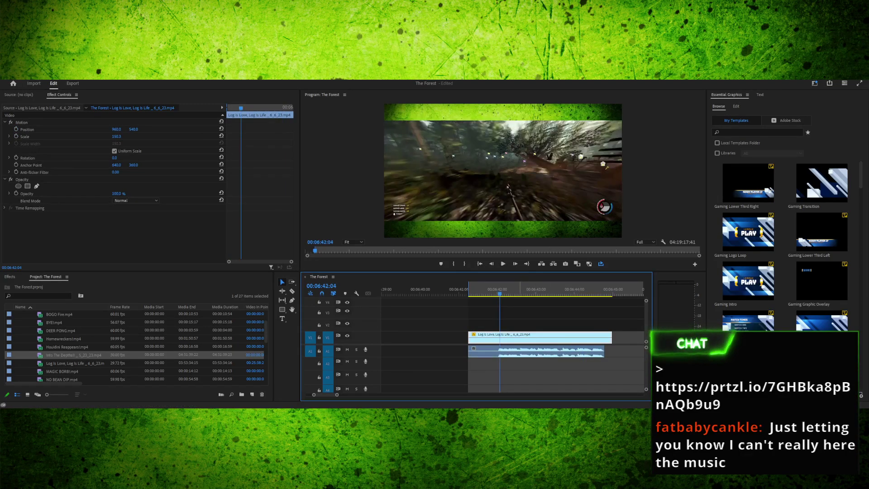
{"action": "key", "text": "space"}
{"action": "left_click_drag", "start_coordinate": [538, 290], "coordinate": [526, 290]}
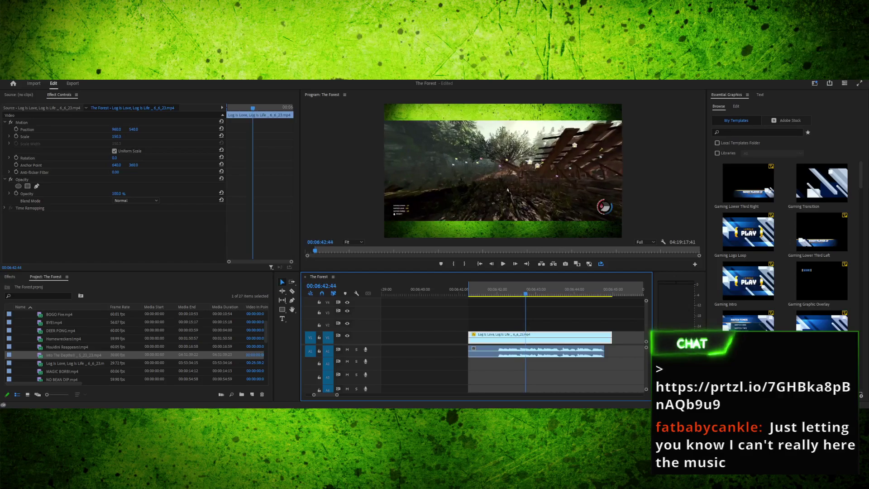
{"action": "key", "text": "ctrl+k"}
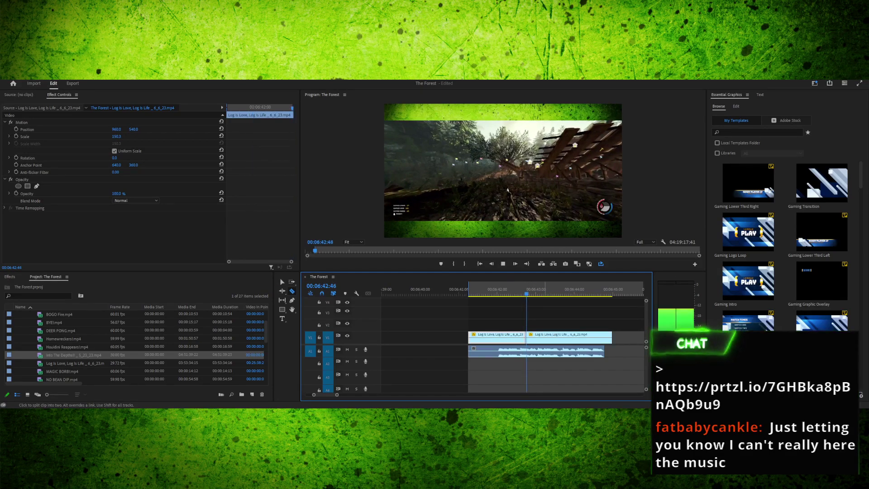
Review the footage to its end, split the video at 00:06:44:41 and delete the tail after the cut
{"action": "key", "text": "k"}
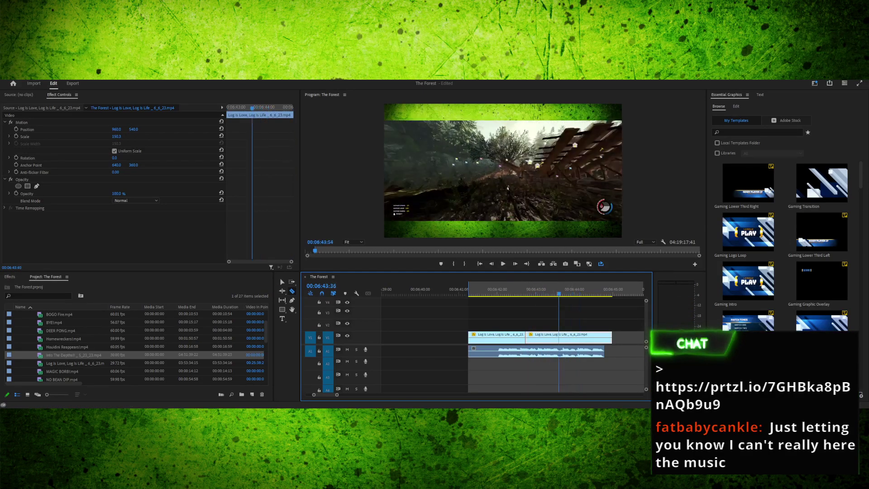
{"action": "key", "text": "j"}
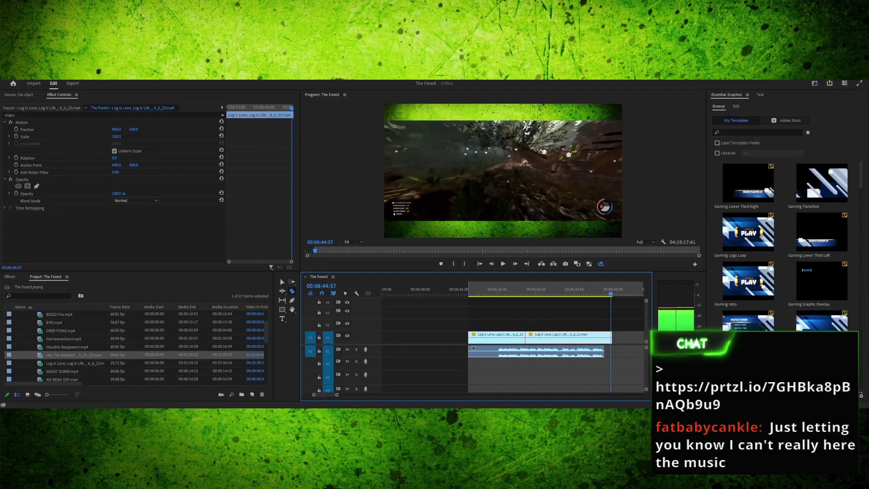
{"action": "key", "text": "space"}
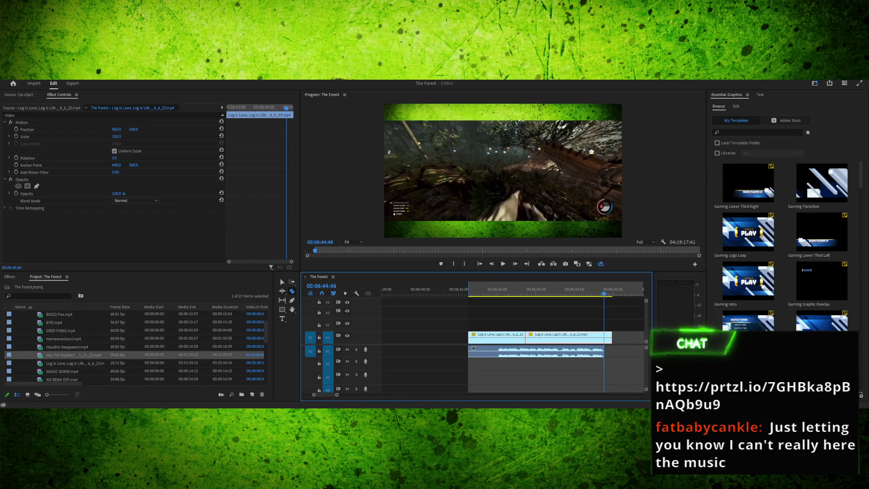
{"action": "key", "text": "shift+Left"}
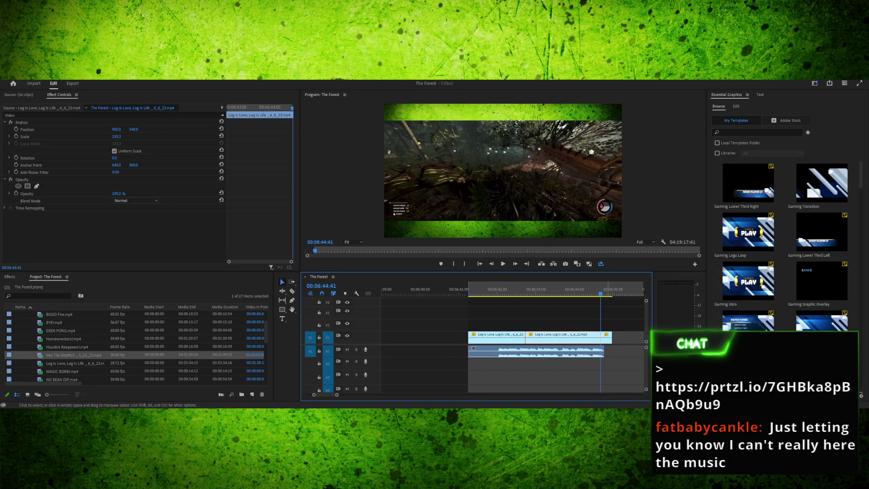
{"action": "key", "text": "Delete"}
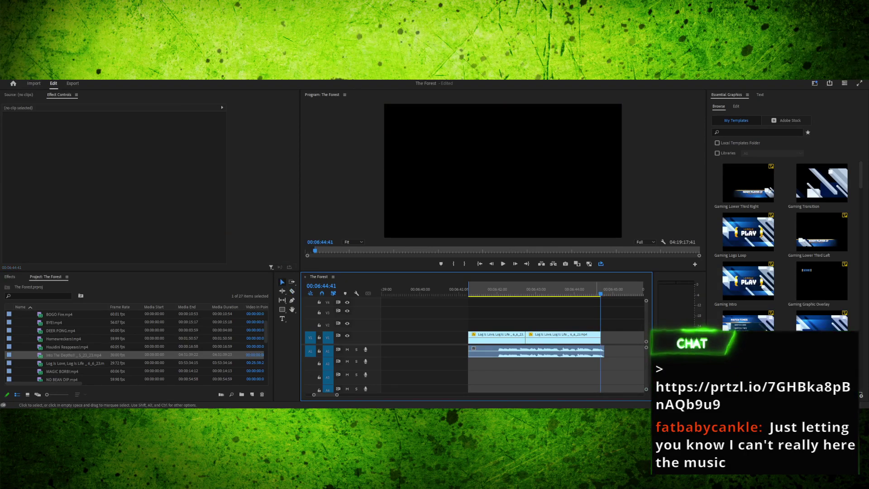
{"action": "key", "text": "Left"}
{"action": "key", "text": "Right"}
{"action": "key", "text": "shift+Left"}
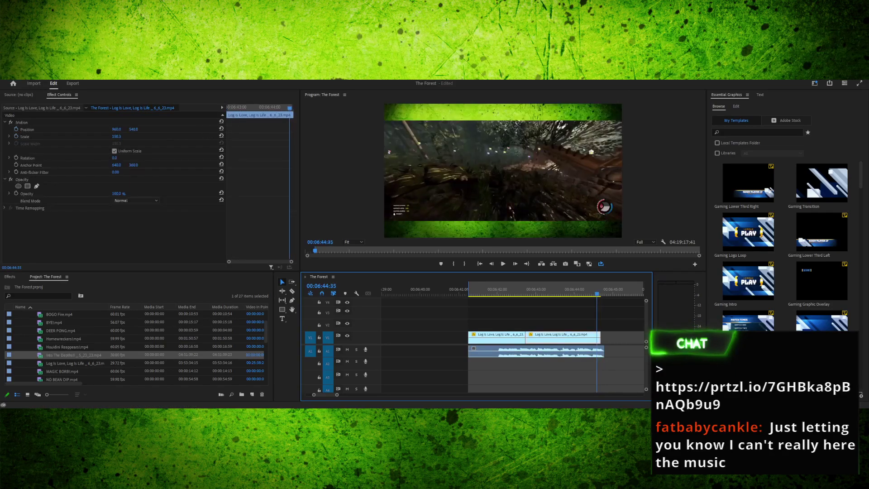
Review the footage after the video cut and split only the video at 00:06:43:40
{"action": "key", "text": "Left"}
{"action": "key", "text": "Left"}
{"action": "key", "text": "Left"}
{"action": "key", "text": "Left"}
{"action": "key", "text": "Left"}
{"action": "key", "text": "Left"}
{"action": "key", "text": "Left"}
{"action": "key", "text": "Left"}
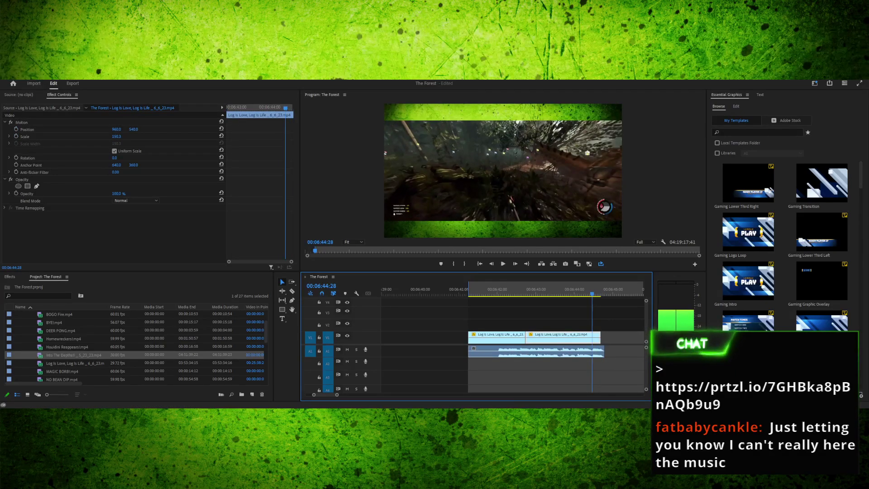
{"action": "key", "text": "j"}
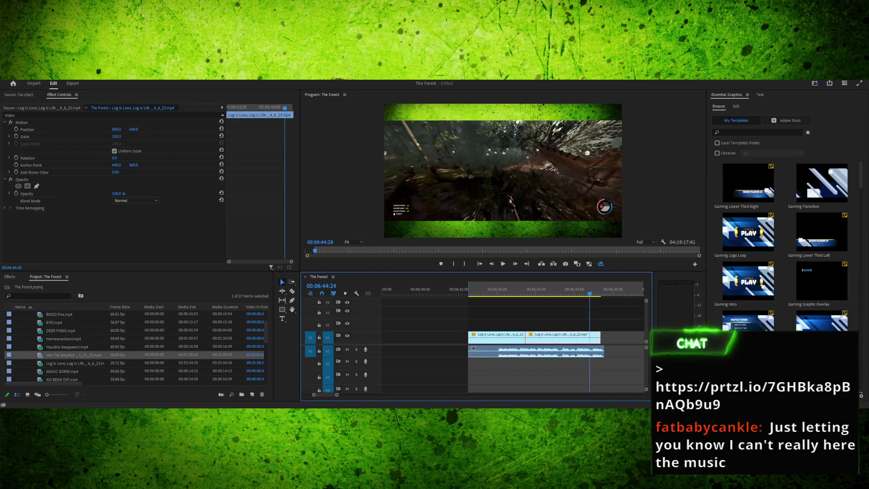
{"action": "key", "text": "l"}
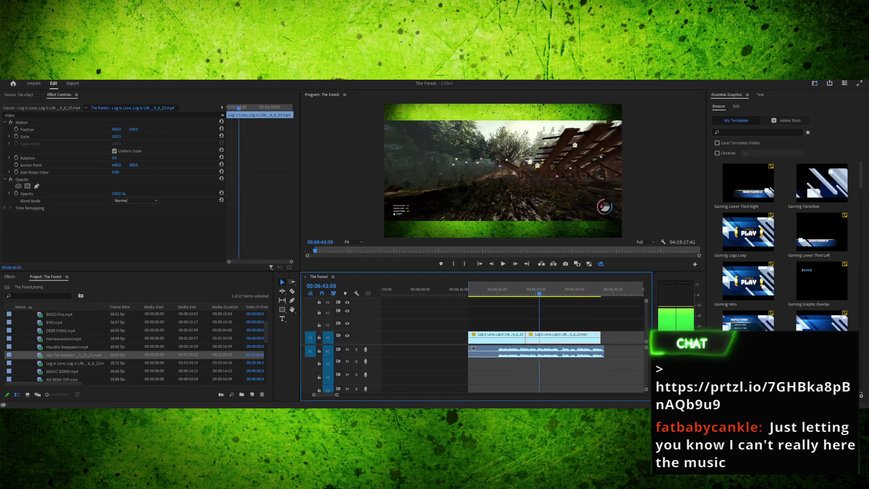
{"action": "key", "text": "Right"}
{"action": "key", "text": "Right"}
{"action": "key", "text": "Right"}
{"action": "key", "text": "Right"}
{"action": "key", "text": "Right"}
{"action": "key", "text": "Right"}
{"action": "key", "text": "Right"}
{"action": "key", "text": "Right"}
{"action": "key", "text": "Right"}
{"action": "key", "text": "Right"}
{"action": "key", "text": "Right"}
{"action": "key", "text": "Right"}
{"action": "key", "text": "Right"}
{"action": "key", "text": "Right"}
{"action": "key", "text": "Right"}
{"action": "key", "text": "Right"}
{"action": "key", "text": "Right"}
{"action": "key", "text": "Right"}
{"action": "key", "text": "Right"}
{"action": "key", "text": "Right"}
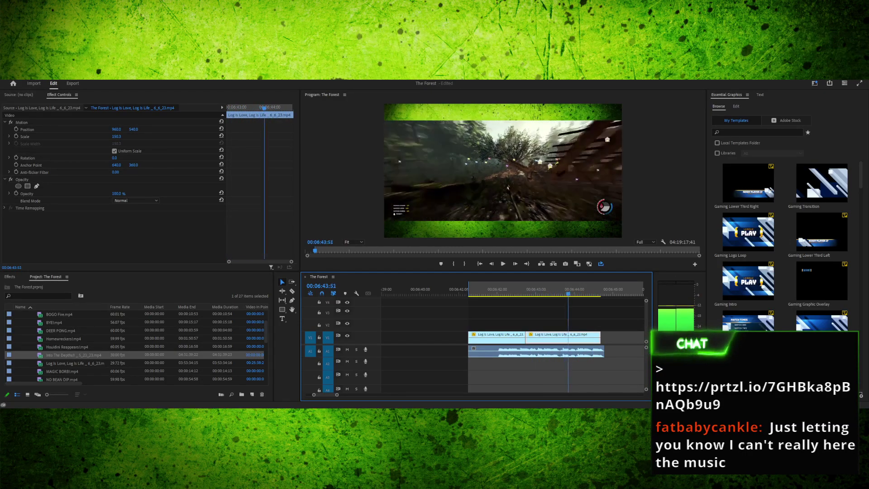
{"action": "key", "text": "shift+Left"}
{"action": "key", "text": "shift+Left"}
{"action": "key", "text": "shift+Left"}
{"action": "key", "text": "shift+Left"}
{"action": "key", "text": "shift+Left"}
{"action": "key", "text": "shift+Left"}
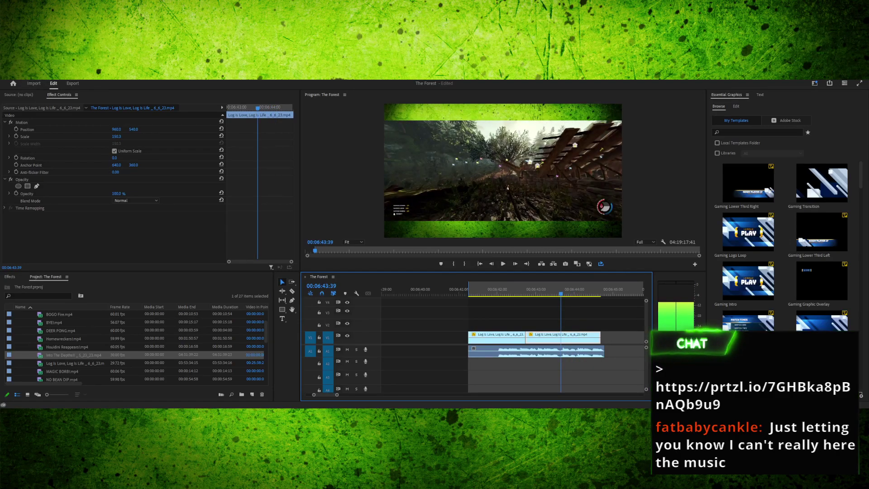
{"action": "key", "text": "Right"}
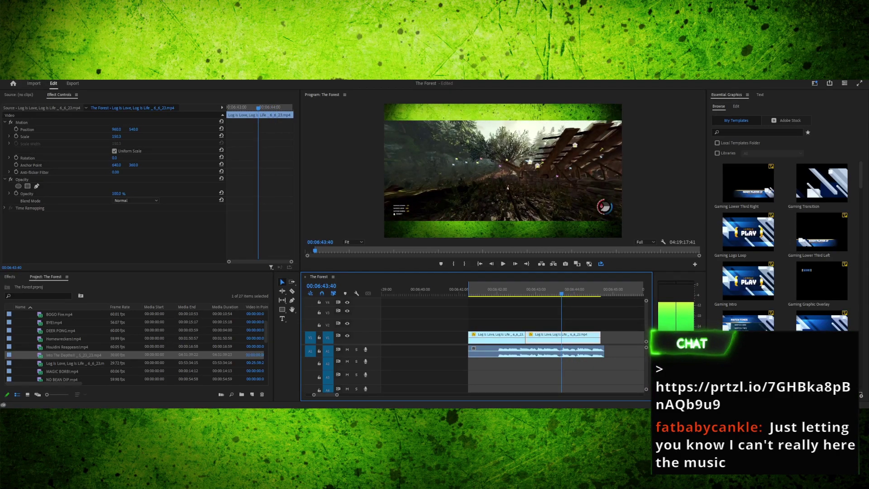
{"action": "key", "text": "c"}
{"action": "left_click", "coordinate": [562, 337]}
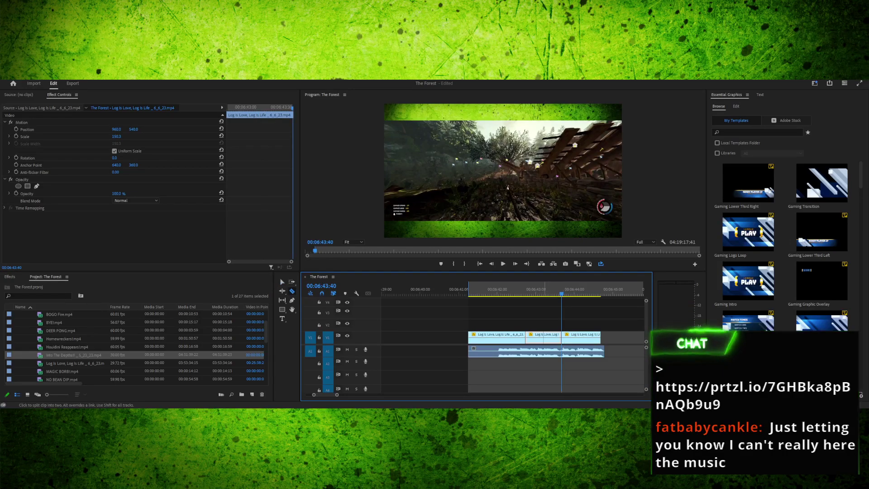
Move the last video piece later to open a gap, then slow down the middle piece so it ends at about 00:06:43:59
{"action": "left_click_drag", "start_coordinate": [572, 288], "coordinate": [554, 289]}
{"action": "left_click", "coordinate": [542, 339]}
{"action": "left_click_drag", "start_coordinate": [543, 339], "coordinate": [580, 339]}
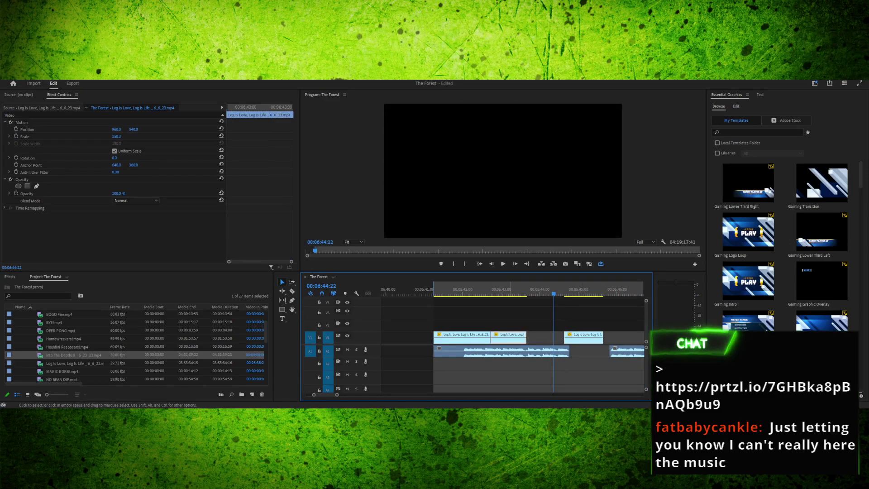
{"action": "key", "text": "ctrl+s"}
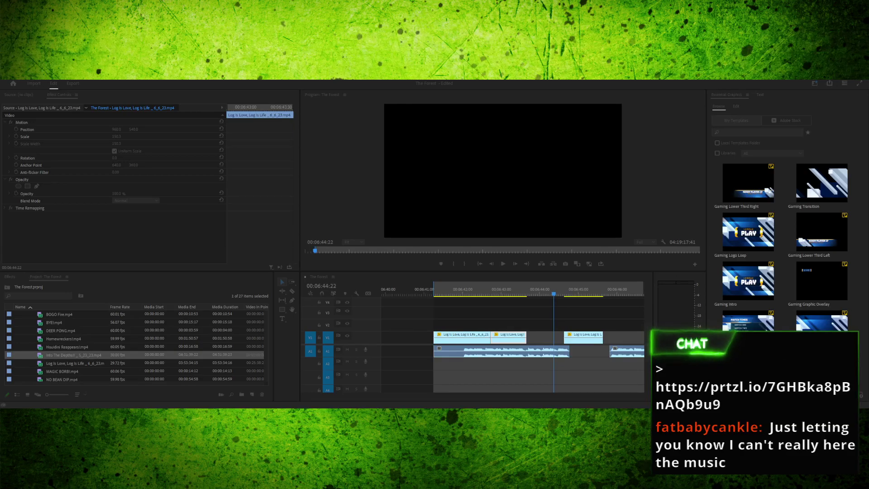
{"action": "key", "text": "space"}
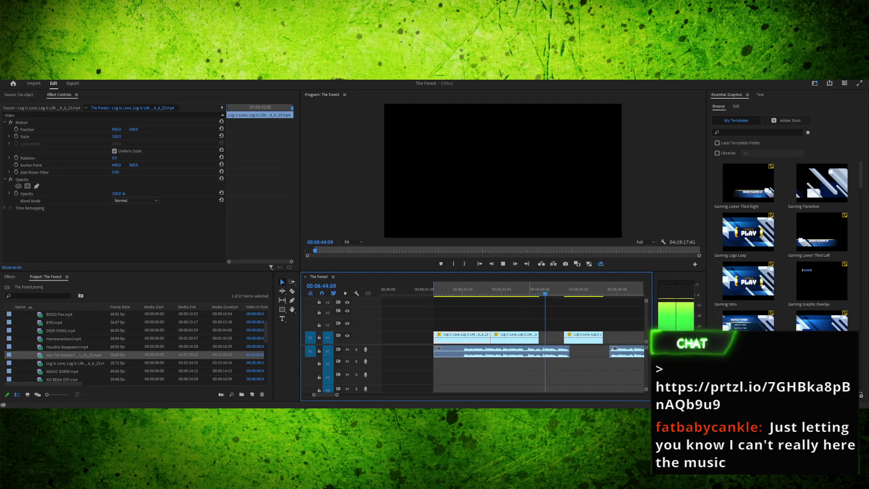
{"action": "key", "text": "space"}
Close the gap between the slowed video piece and the last short video piece
{"action": "left_click", "coordinate": [483, 351]}
{"action": "left_click", "coordinate": [555, 337]}
{"action": "key", "text": "Delete"}
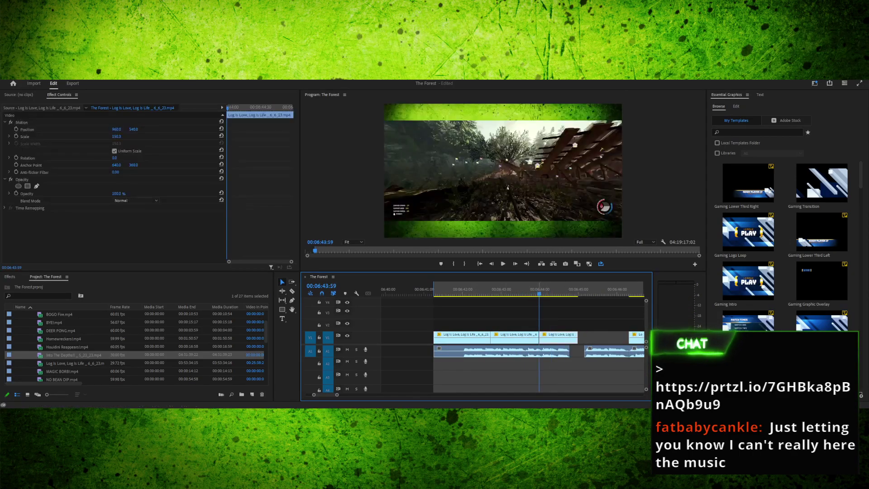
Try closing the gap in the audio track and play across the join
{"action": "left_click", "coordinate": [586, 324]}
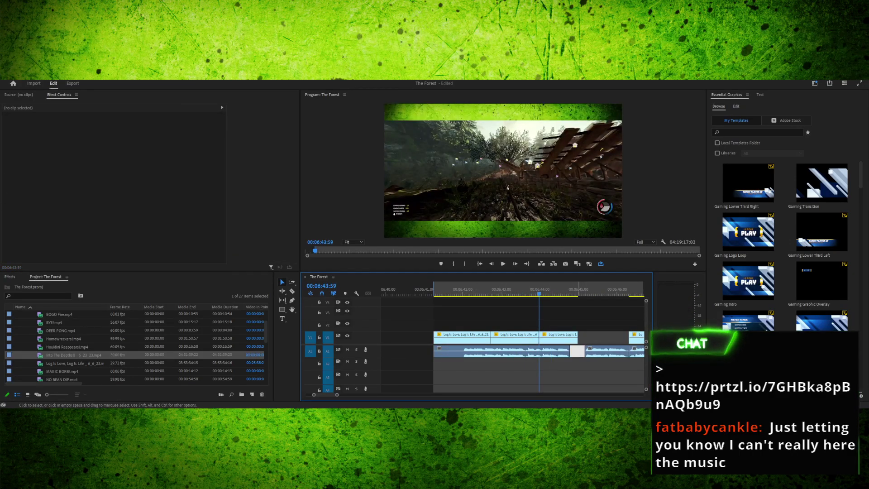
{"action": "key", "text": "Delete"}
{"action": "left_click_drag", "start_coordinate": [534, 289], "coordinate": [507, 288]}
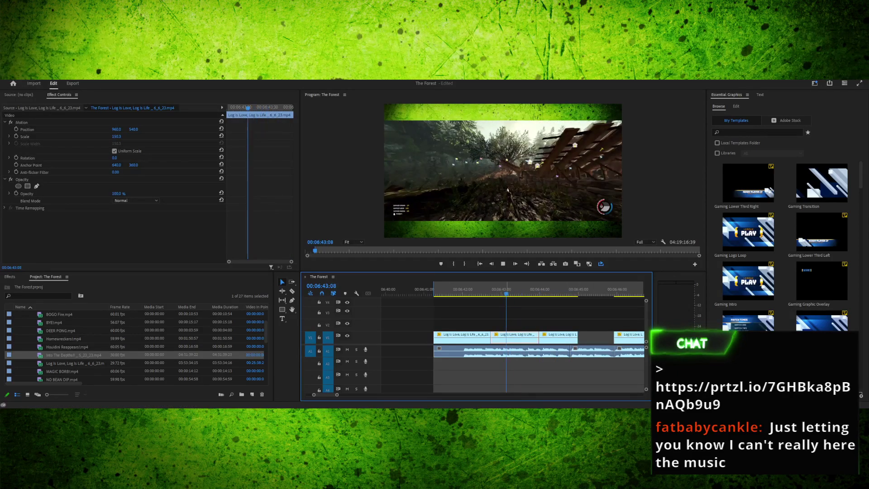
{"action": "key", "text": "space"}
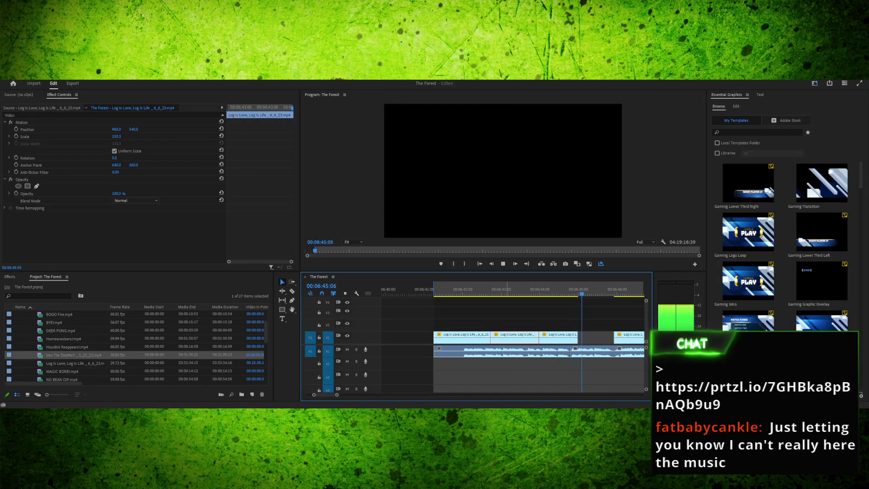
{"action": "key", "text": "space"}
{"action": "key", "text": "d"}
Replay the section from about 00:06:42:48 and undo the removal of the audio gap
{"action": "left_click_drag", "start_coordinate": [608, 290], "coordinate": [494, 290]}
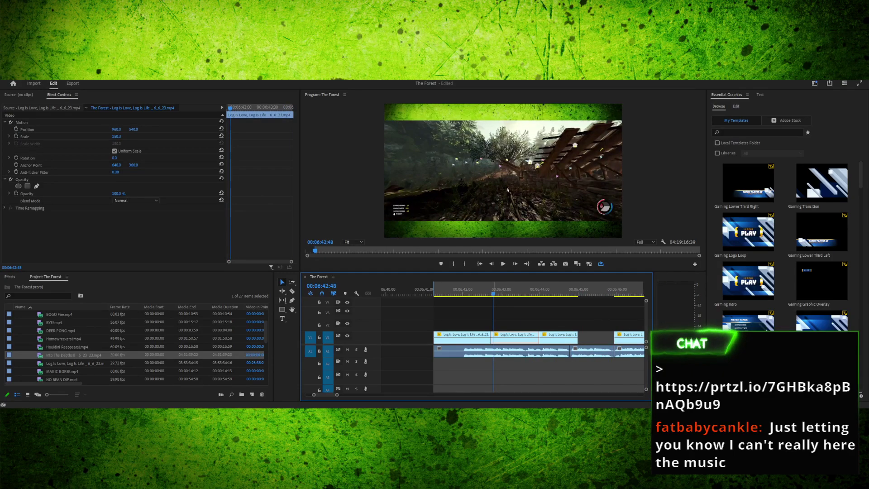
{"action": "key", "text": "space"}
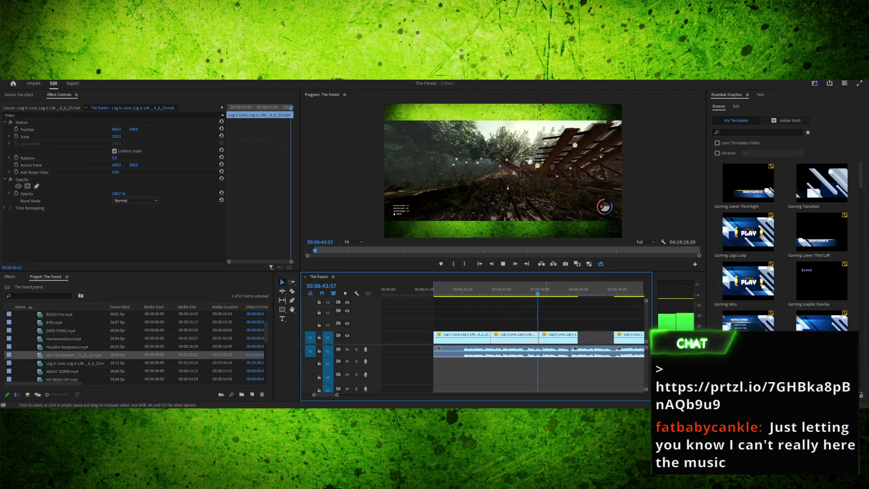
{"action": "key", "text": "space"}
{"action": "mouse_move", "coordinate": [471, 290]}
{"action": "left_mouse_down"}
{"action": "mouse_move", "coordinate": [431, 290]}
{"action": "mouse_move", "coordinate": [582, 290]}
{"action": "mouse_move", "coordinate": [454, 290]}
{"action": "left_mouse_up"}
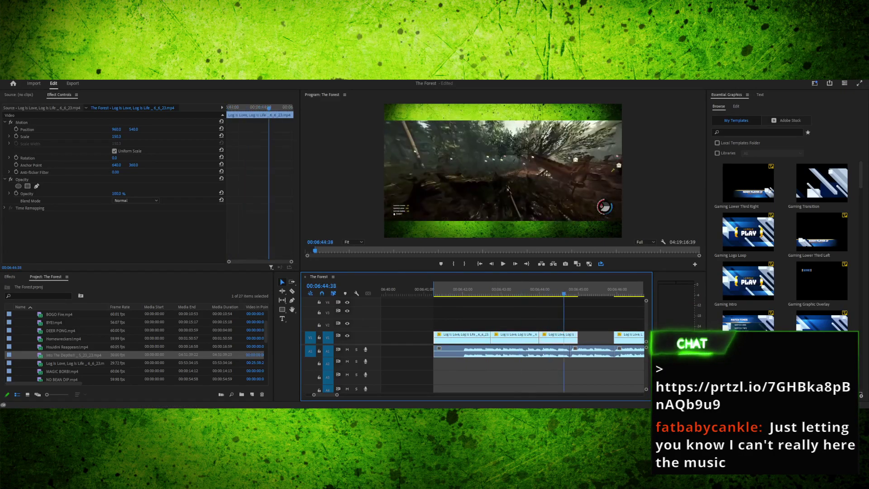
{"action": "mouse_move", "coordinate": [557, 290]}
{"action": "left_mouse_down"}
{"action": "mouse_move", "coordinate": [584, 290]}
{"action": "mouse_move", "coordinate": [550, 290]}
{"action": "mouse_move", "coordinate": [557, 290]}
{"action": "left_mouse_up"}
{"action": "key", "text": "space"}
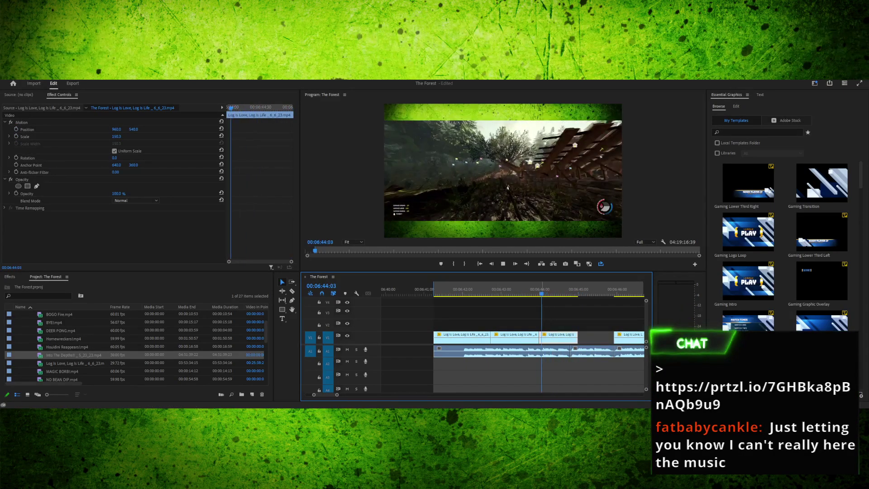
{"action": "key", "text": "space"}
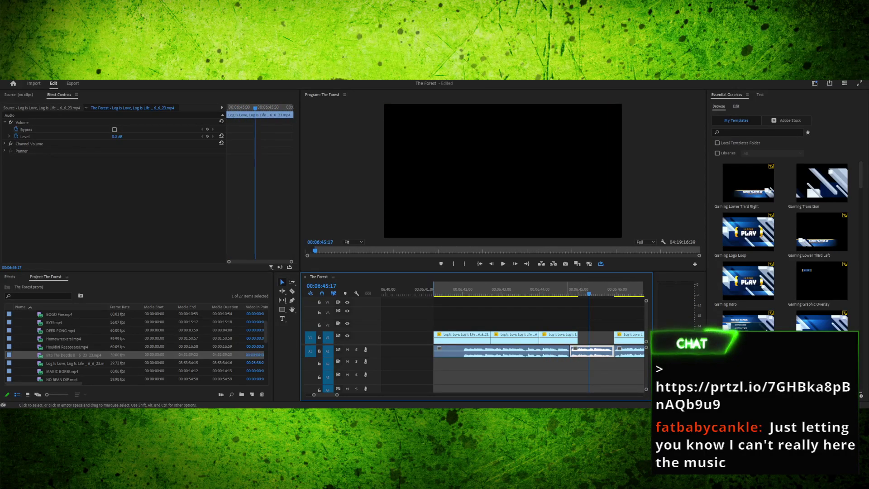
{"action": "key", "text": "ctrl+z"}
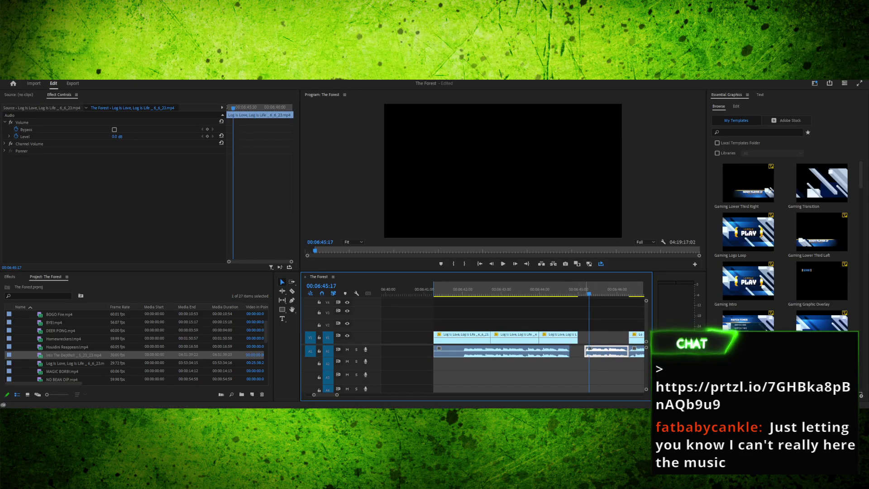
Split only the audio at about 00:06:41:42 to isolate its quiet opening stretch
{"action": "left_click_drag", "start_coordinate": [589, 293], "coordinate": [571, 294]}
{"action": "key", "text": "c"}
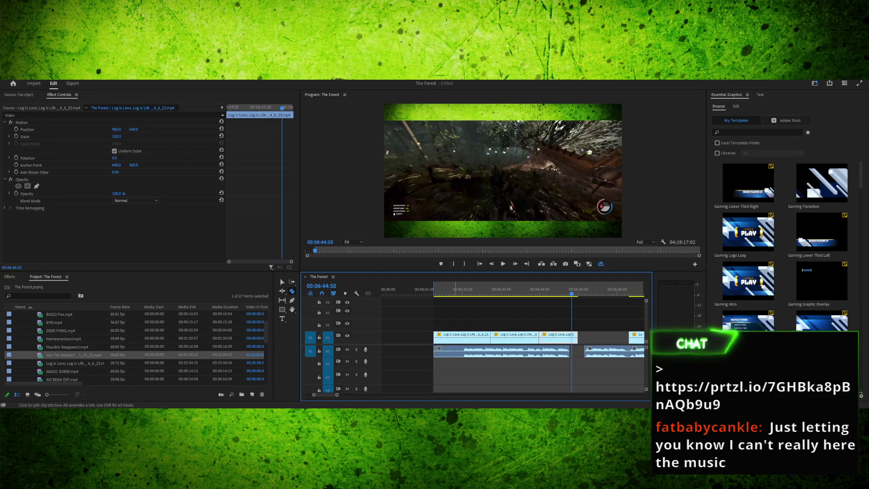
{"action": "key", "text": "v"}
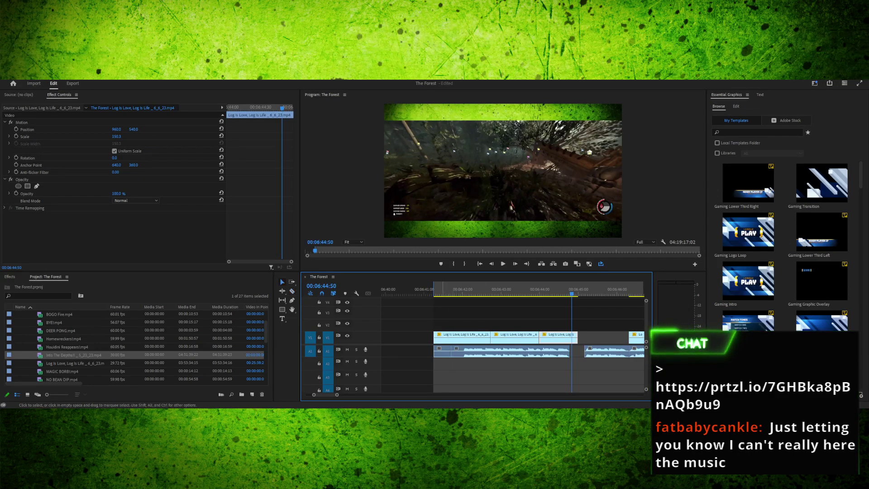
Try to put a copy of the quiet opening audio piece into the audio gap, and undo the attempt
{"action": "left_click", "coordinate": [442, 351]}
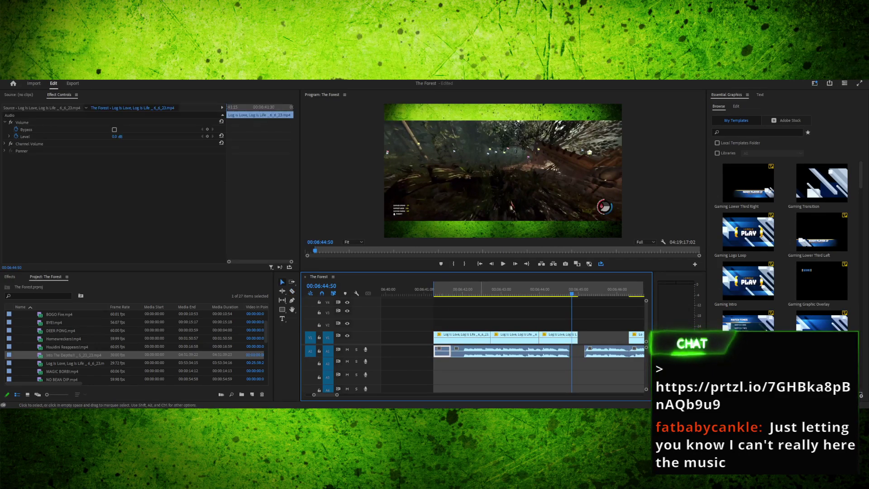
{"action": "left_click_drag", "start_coordinate": [572, 289], "coordinate": [571, 290]}
{"action": "key", "text": "Down"}
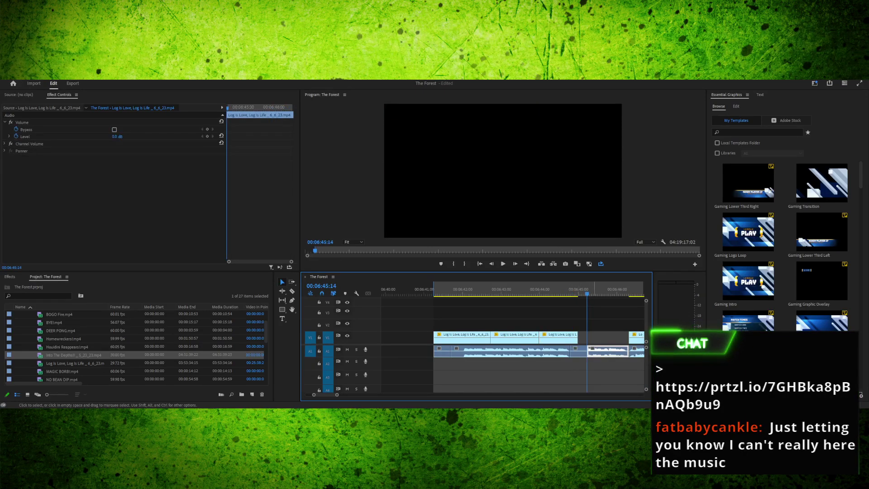
{"action": "key", "text": "Up"}
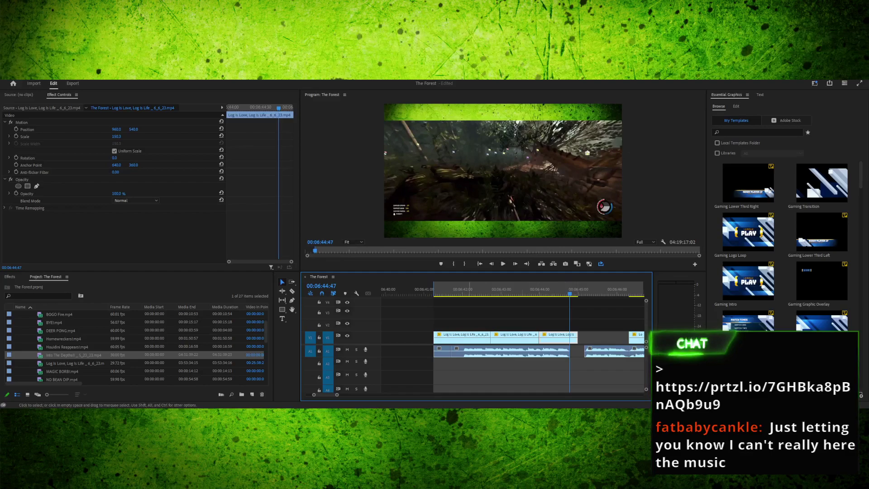
Duplicate the quiet opening audio piece into the audio gap starting at 00:06:44:47 and play the result
{"action": "left_click_drag", "start_coordinate": [442, 351], "coordinate": [443, 363]}
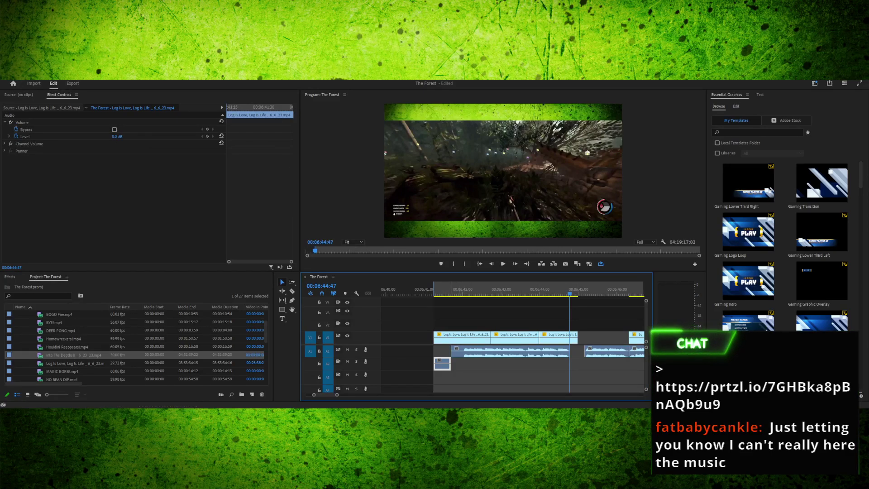
{"action": "key", "text": "Up"}
{"action": "key", "text": "Up"}
{"action": "key", "text": "Up"}
{"action": "key", "text": "Up"}
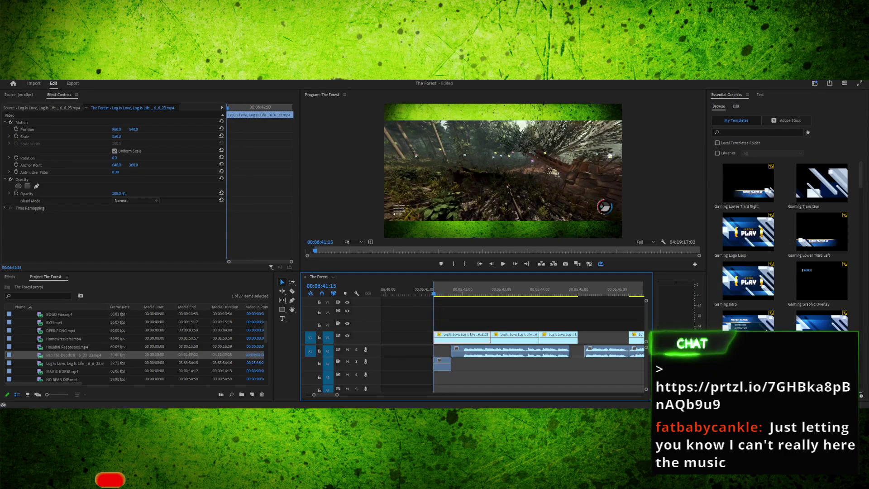
{"action": "key", "text": "Down"}
{"action": "left_click_drag", "start_coordinate": [442, 363], "coordinate": [584, 364]}
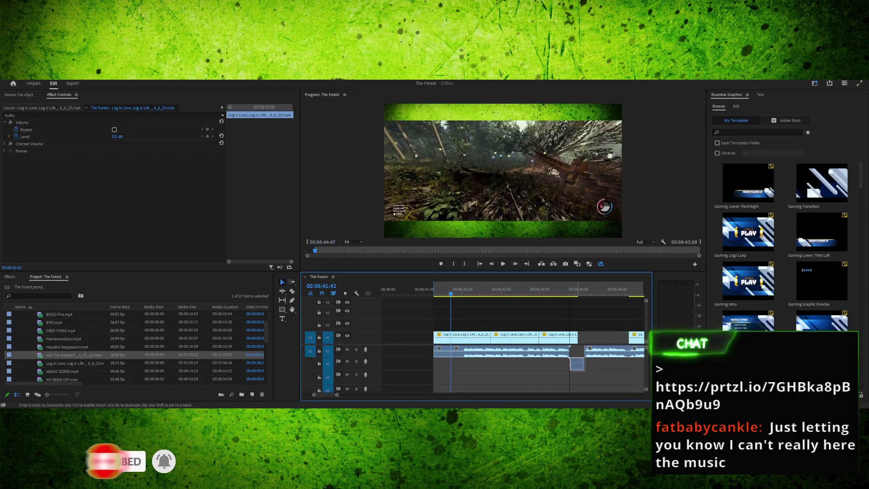
{"action": "left_click_drag", "start_coordinate": [577, 363], "coordinate": [577, 351]}
{"action": "key", "text": "space"}
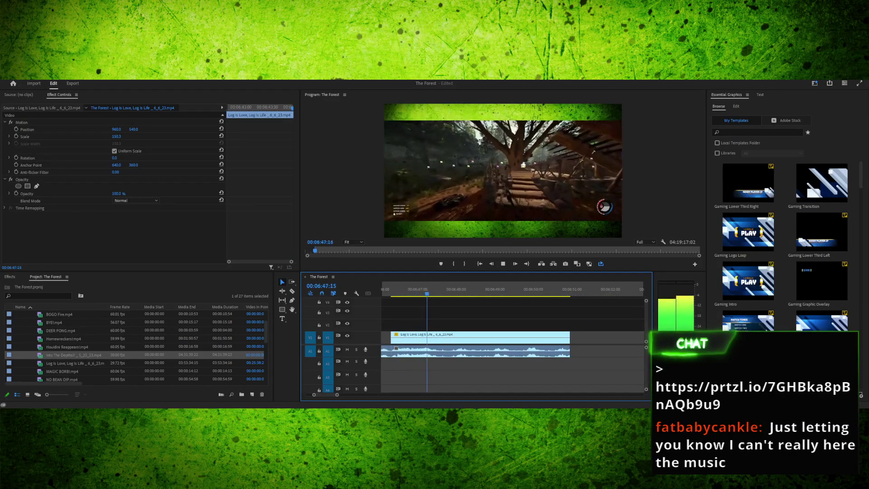
{"action": "key", "text": "space"}
Replay the slowed section from about 00:06:43:26 and move the last short video piece to start at about 00:06:44:53
{"action": "left_click_drag", "start_coordinate": [452, 289], "coordinate": [420, 289]}
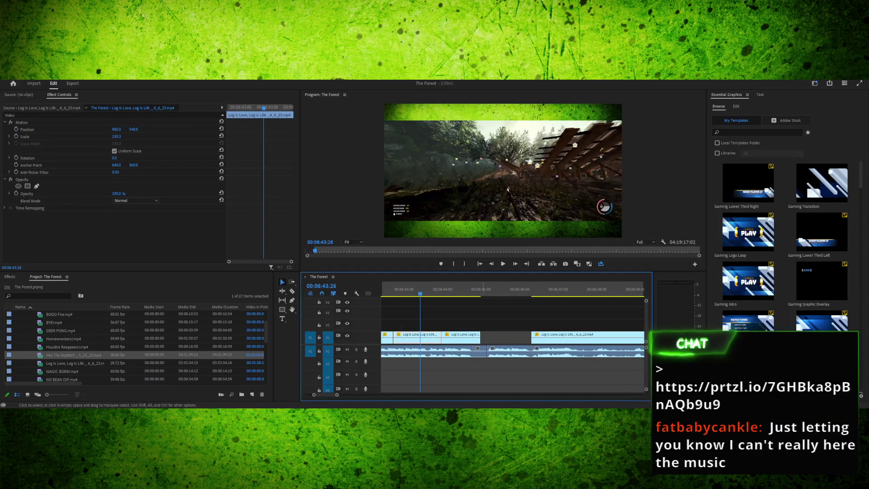
{"action": "key", "text": "space"}
{"action": "left_click_drag", "start_coordinate": [475, 289], "coordinate": [450, 289]}
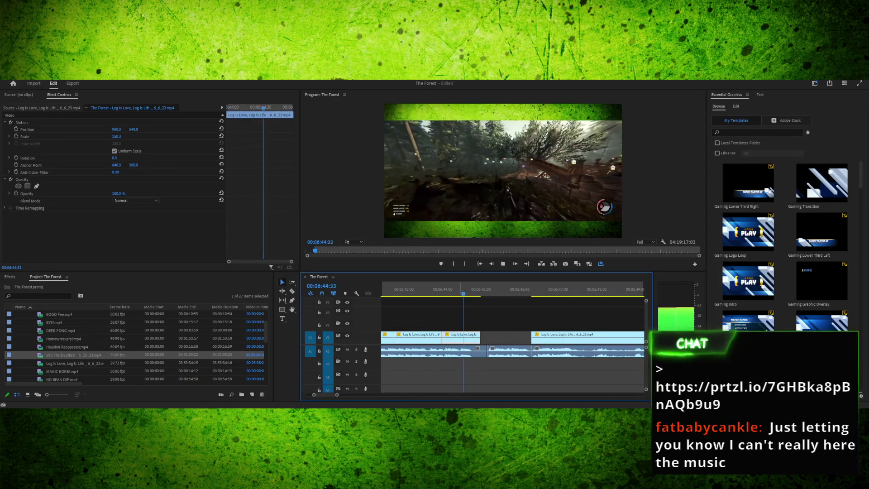
{"action": "key", "text": "space"}
{"action": "left_click_drag", "start_coordinate": [468, 289], "coordinate": [535, 289]}
{"action": "left_click_drag", "start_coordinate": [557, 337], "coordinate": [590, 337]}
{"action": "left_click_drag", "start_coordinate": [536, 289], "coordinate": [580, 289]}
{"action": "left_click", "coordinate": [534, 337]}
Slow down the second video piece further so it extends into the gap before the last short piece
{"action": "key", "text": "ctrl+s"}
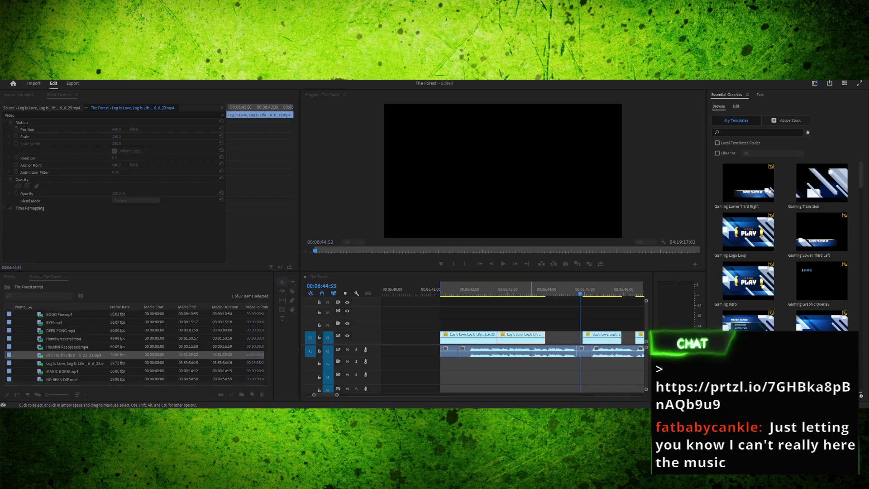
{"action": "key", "text": "Return"}
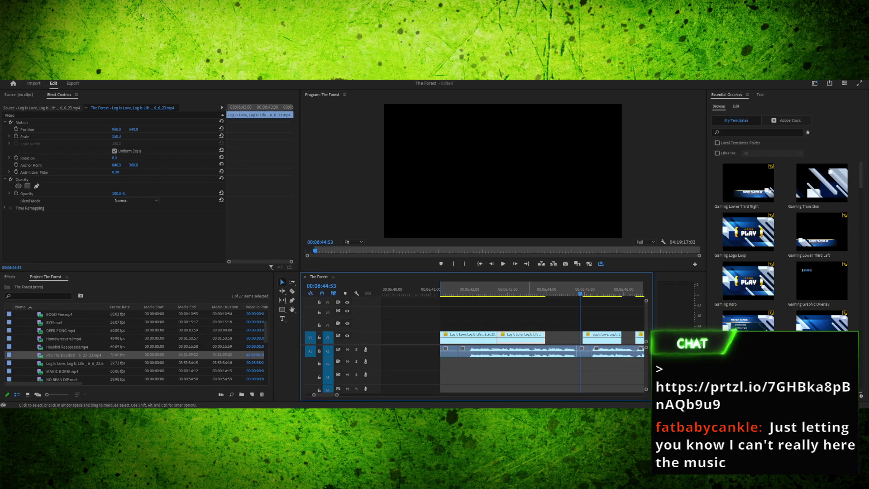
{"action": "key", "text": "ctrl+r"}
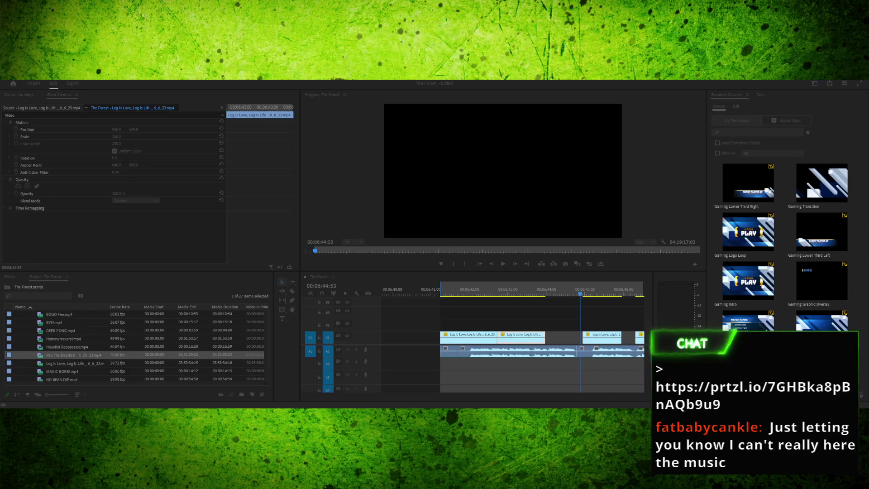
{"action": "key", "text": "Return"}
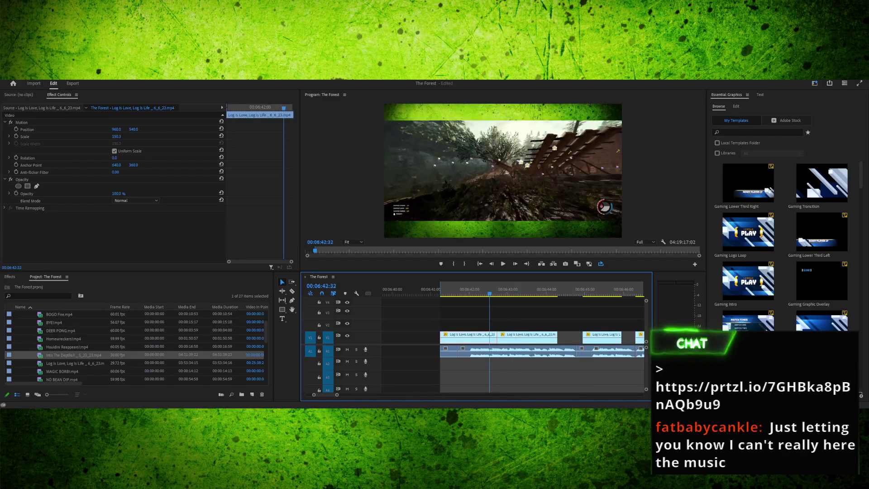
Replay the slowed section up to about 00:06:45:02, move the short third video piece back against the second, and play on
{"action": "key", "text": "space"}
{"action": "left_click_drag", "start_coordinate": [504, 290], "coordinate": [386, 290]}
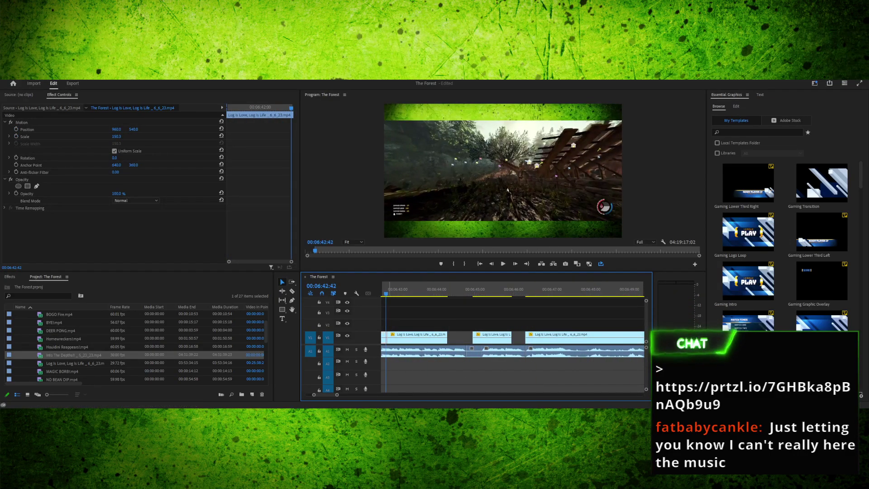
{"action": "key", "text": "space"}
{"action": "left_click_drag", "start_coordinate": [292, 107], "coordinate": [231, 108]}
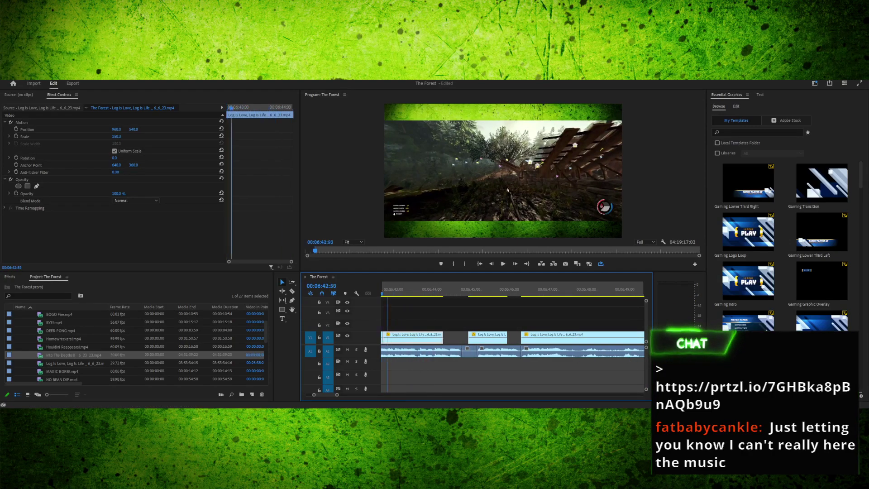
{"action": "key", "text": "space"}
{"action": "key", "text": "space"}
{"action": "key", "text": "space"}
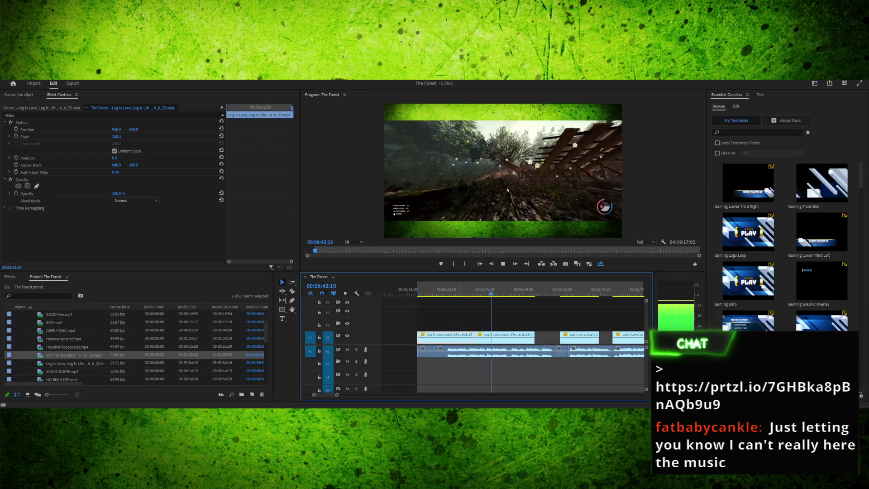
{"action": "key", "text": "space"}
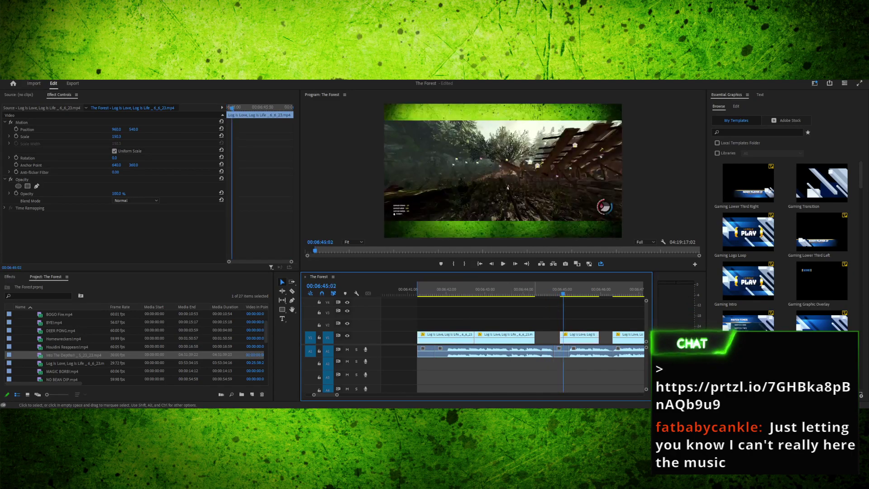
{"action": "left_click_drag", "start_coordinate": [576, 337], "coordinate": [552, 337]}
{"action": "left_click_drag", "start_coordinate": [521, 289], "coordinate": [504, 289]}
{"action": "key", "text": "space"}
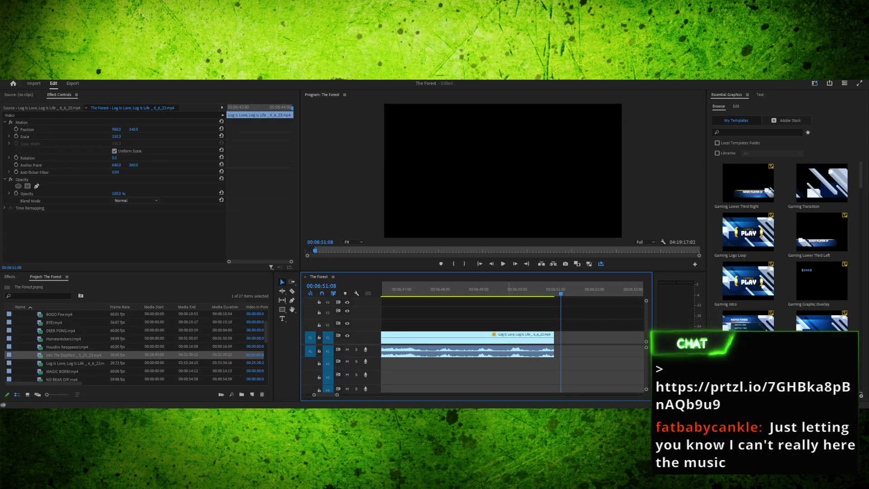
Review the long last piece, cut it at 00:06:47:53 and delete its video and audio after the cut
{"action": "left_click_drag", "start_coordinate": [561, 289], "coordinate": [459, 289]}
{"action": "key", "text": "space"}
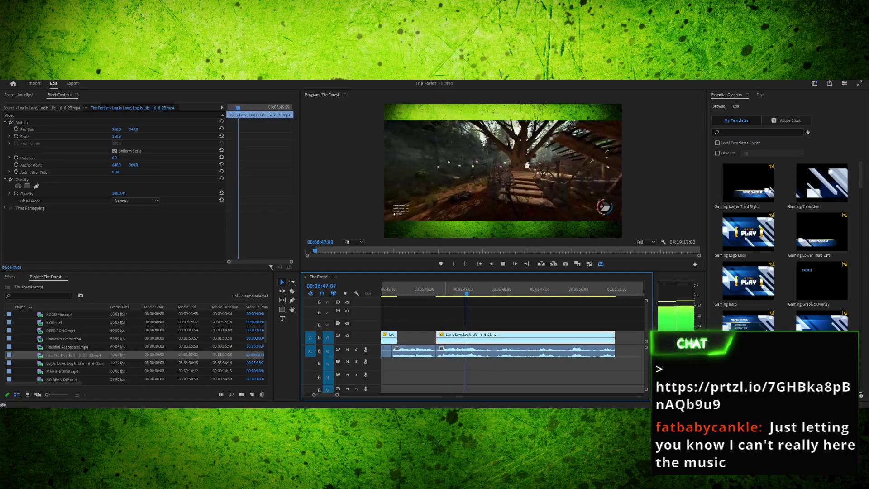
{"action": "key", "text": "space"}
{"action": "left_click_drag", "start_coordinate": [511, 289], "coordinate": [400, 290]}
{"action": "key", "text": "space"}
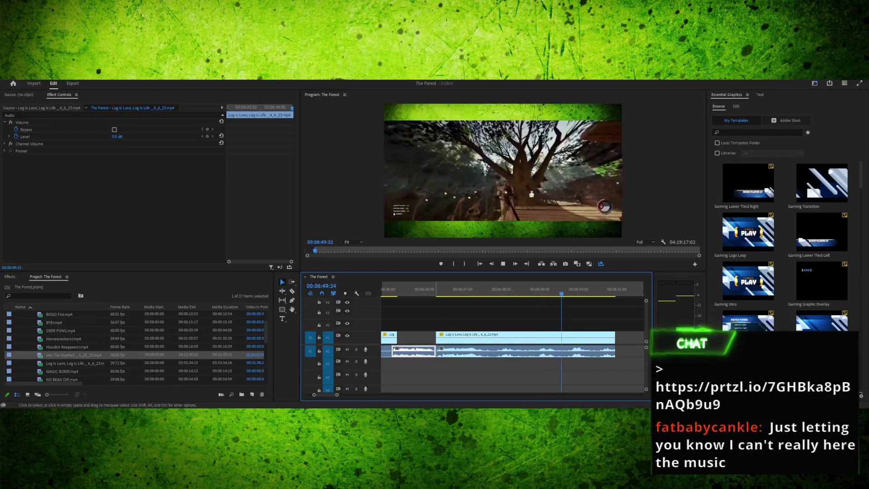
{"action": "key", "text": "space"}
{"action": "left_click_drag", "start_coordinate": [474, 289], "coordinate": [496, 290]}
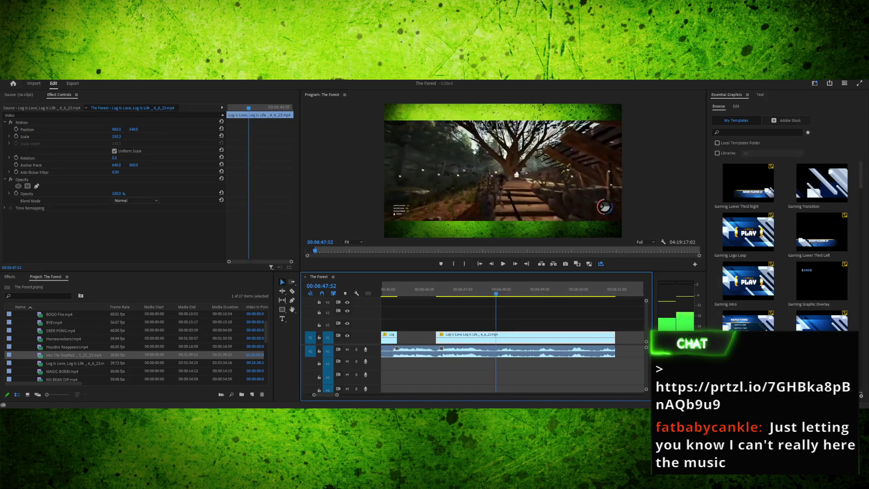
{"action": "key", "text": "c"}
{"action": "left_click", "coordinate": [496, 338]}
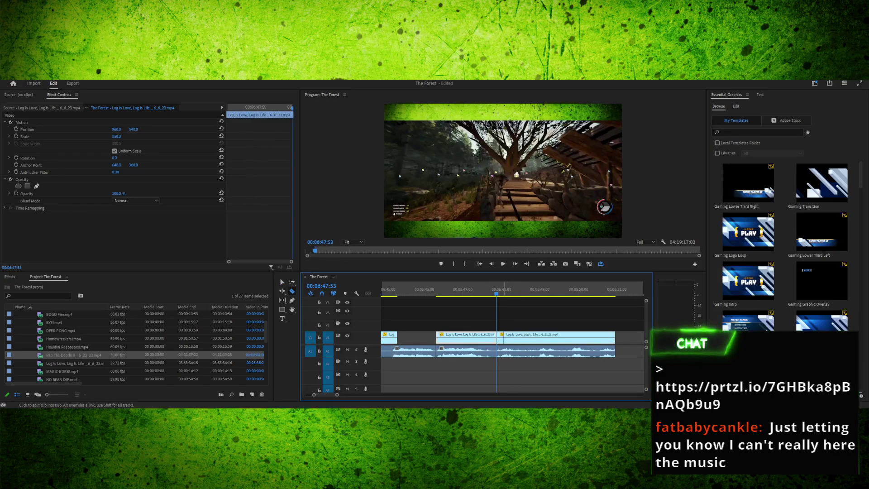
{"action": "key", "text": "v"}
{"action": "left_click", "coordinate": [509, 351]}
{"action": "key", "text": "Delete"}
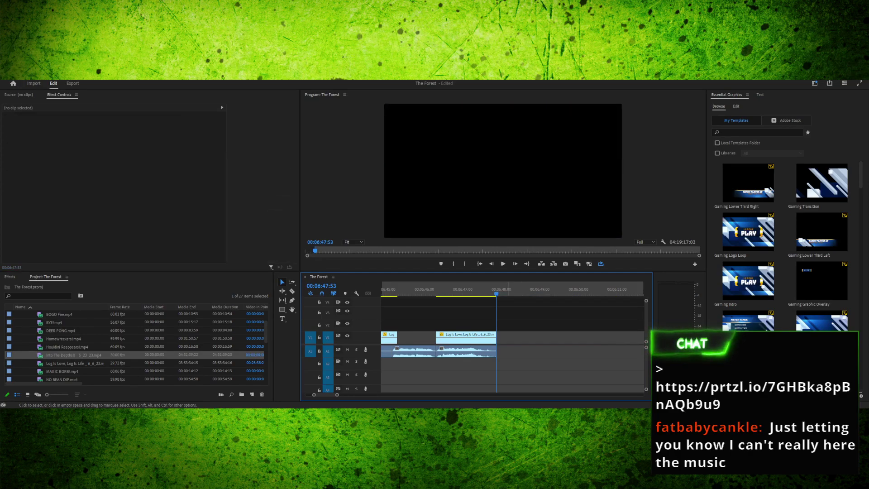
Replay the short third video piece from about 00:06:44:30 and save the project
{"action": "left_click_drag", "start_coordinate": [496, 290], "coordinate": [383, 290]}
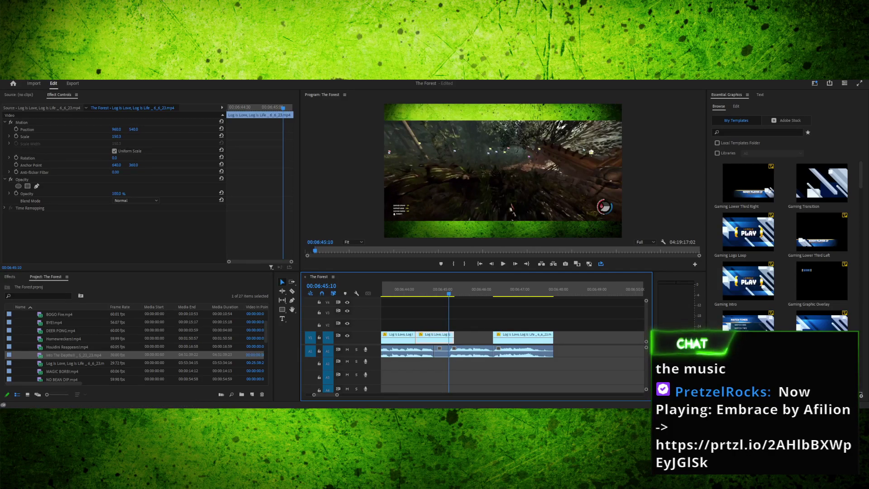
{"action": "key", "text": "alt+Tab"}
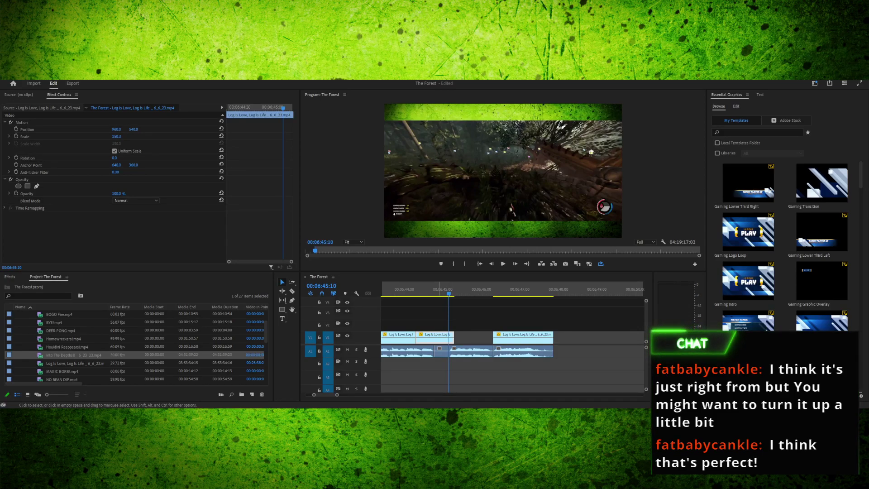
{"action": "left_click_drag", "start_coordinate": [448, 289], "coordinate": [418, 289]}
{"action": "key", "text": "space"}
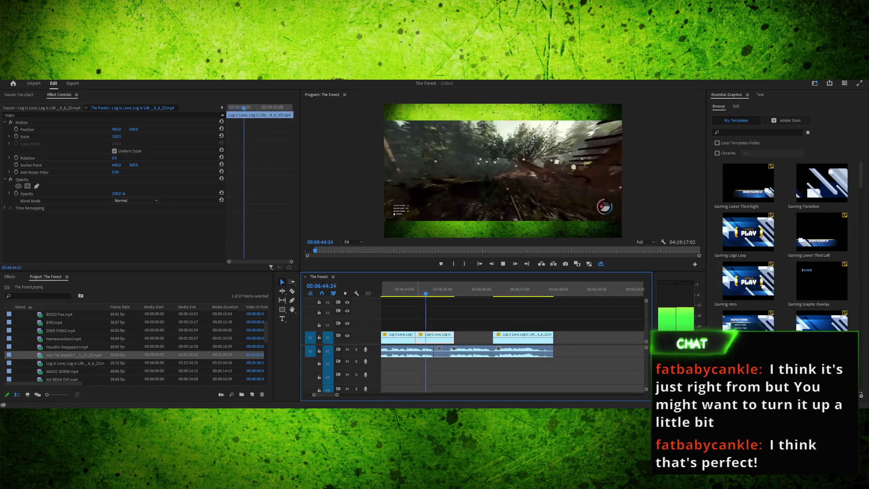
{"action": "key", "text": "space"}
{"action": "key", "text": "ctrl+s"}
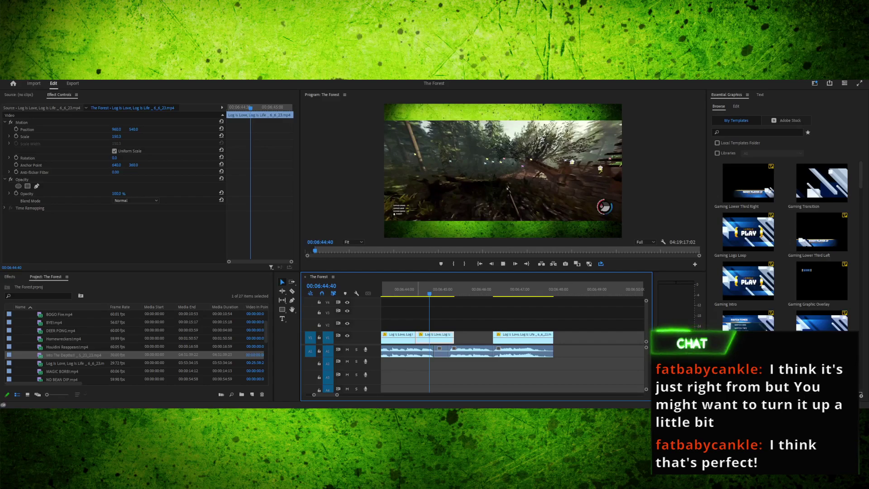
{"action": "key", "text": "space"}
Scrub back through the joined pieces and examine the first video piece's opening frames between about 00:06:41:15 and 00:06:41:30
{"action": "left_click", "coordinate": [383, 289]}
{"action": "left_click_drag", "start_coordinate": [383, 289], "coordinate": [508, 289]}
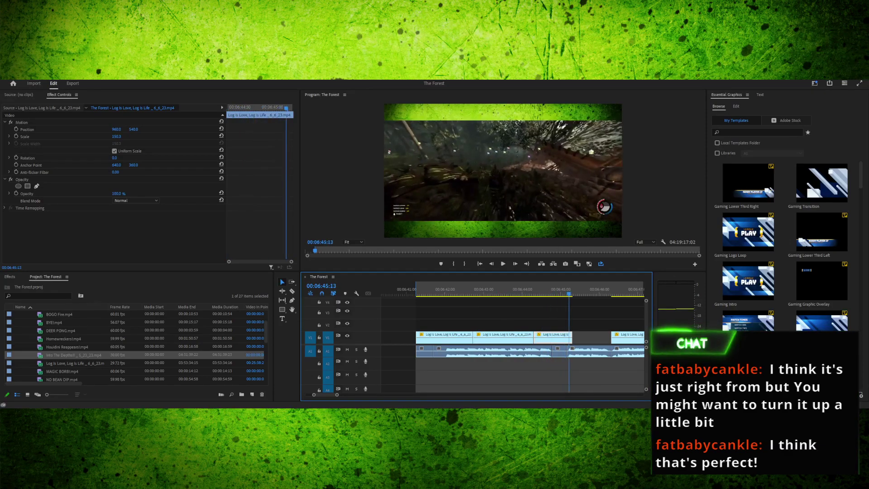
{"action": "left_click_drag", "start_coordinate": [569, 289], "coordinate": [544, 289]}
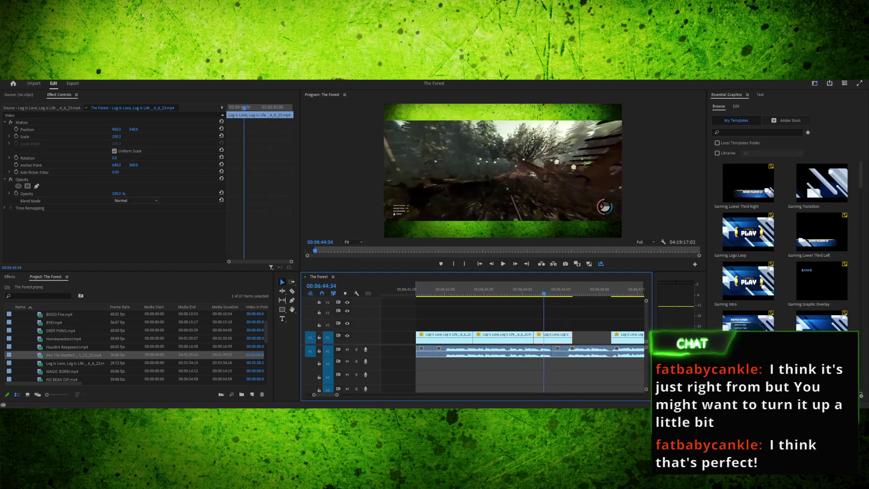
{"action": "left_click_drag", "start_coordinate": [436, 289], "coordinate": [423, 289]}
{"action": "key", "text": "Left"}
{"action": "key", "text": "Left"}
{"action": "key", "text": "Left"}
{"action": "key", "text": "Left"}
{"action": "key", "text": "Left"}
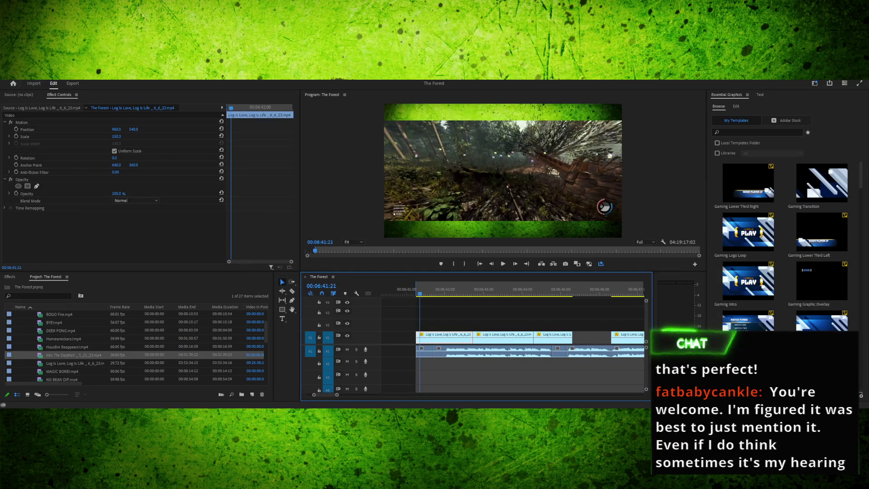
{"action": "key", "text": "Right"}
{"action": "key", "text": "Right"}
{"action": "key", "text": "Right"}
{"action": "key", "text": "Right"}
{"action": "key", "text": "Right"}
{"action": "key", "text": "Right"}
{"action": "key", "text": "Right"}
{"action": "key", "text": "Right"}
{"action": "key", "text": "Right"}
{"action": "key", "text": "Right"}
{"action": "key", "text": "Right"}
{"action": "key", "text": "Right"}
{"action": "key", "text": "Right"}
{"action": "key", "text": "Right"}
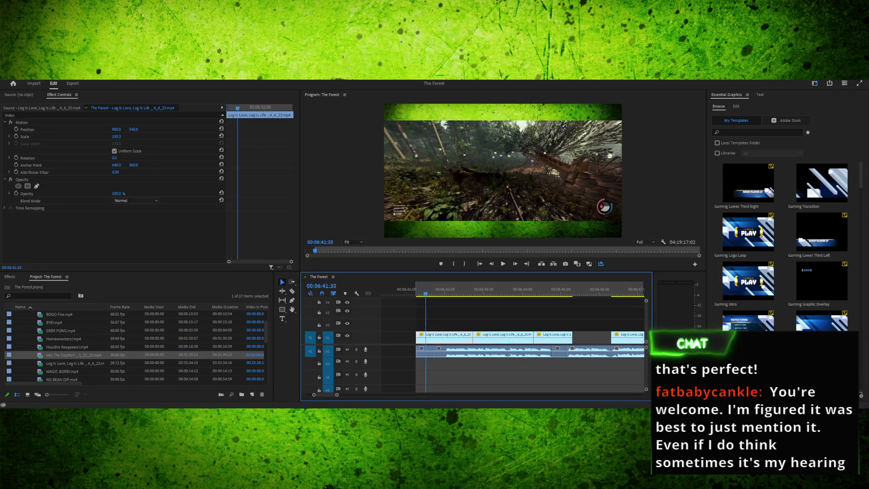
{"action": "key", "text": "Left"}
{"action": "key", "text": "Left"}
{"action": "key", "text": "Left"}
{"action": "key", "text": "Left"}
{"action": "key", "text": "Left"}
{"action": "key", "text": "Up"}
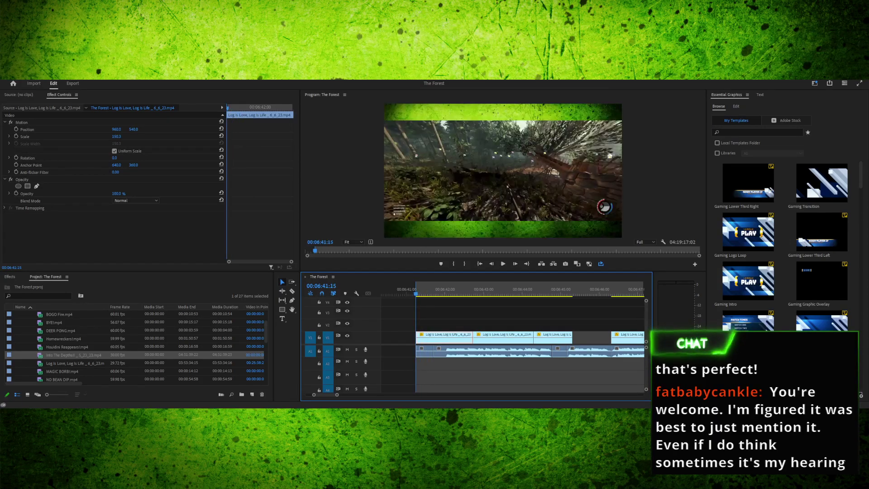
Replay the clip's opening and compare its frames up to about 00:06:41:35 to choose a split point
{"action": "key", "text": "space"}
{"action": "key", "text": "space"}
{"action": "key", "text": "Up"}
{"action": "key", "text": "space"}
{"action": "key", "text": "Right"}
{"action": "key", "text": "Right"}
{"action": "key", "text": "Right"}
{"action": "key", "text": "Right"}
{"action": "key", "text": "Right"}
{"action": "key", "text": "Right"}
{"action": "key", "text": "Right"}
{"action": "key", "text": "Right"}
{"action": "key", "text": "Right"}
{"action": "key", "text": "Right"}
{"action": "key", "text": "Right"}
{"action": "key", "text": "Right"}
{"action": "key", "text": "Right"}
{"action": "key", "text": "Right"}
{"action": "key", "text": "Right"}
{"action": "key", "text": "Right"}
{"action": "key", "text": "Right"}
{"action": "key", "text": "Right"}
{"action": "key", "text": "Right"}
{"action": "key", "text": "Right"}
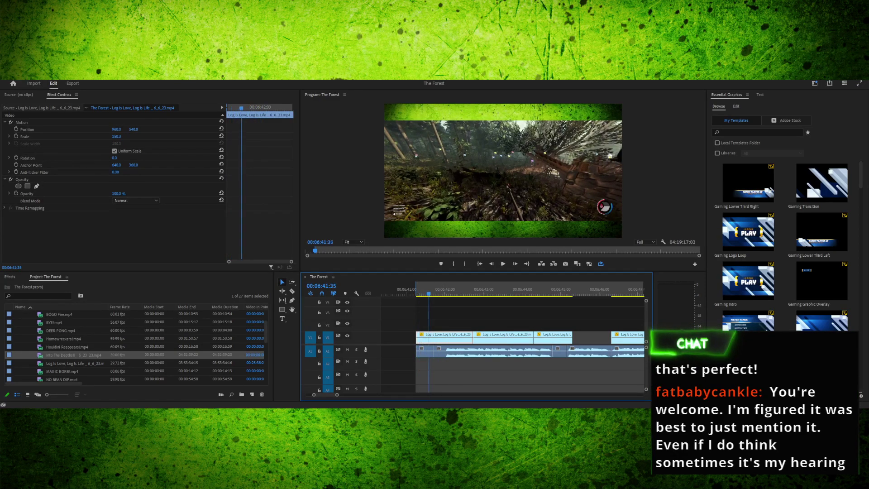
{"action": "key", "text": "Left"}
{"action": "key", "text": "Left"}
{"action": "key", "text": "Left"}
{"action": "key", "text": "Left"}
{"action": "key", "text": "Left"}
{"action": "key", "text": "Left"}
{"action": "key", "text": "Left"}
{"action": "key", "text": "Left"}
{"action": "key", "text": "Left"}
{"action": "key", "text": "Left"}
{"action": "key", "text": "Left"}
{"action": "key", "text": "Left"}
{"action": "key", "text": "Left"}
{"action": "key", "text": "Left"}
{"action": "key", "text": "Left"}
{"action": "key", "text": "Left"}
{"action": "key", "text": "Left"}
{"action": "key", "text": "Left"}
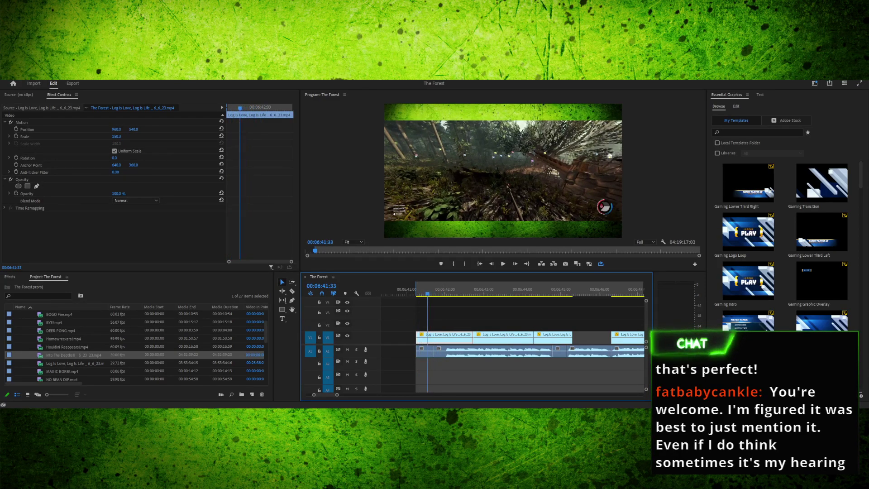
{"action": "key", "text": "Left"}
{"action": "key", "text": "Left"}
{"action": "key", "text": "Left"}
{"action": "key", "text": "Left"}
{"action": "key", "text": "Left"}
{"action": "key", "text": "Left"}
{"action": "key", "text": "Left"}
{"action": "key", "text": "Left"}
{"action": "key", "text": "Left"}
{"action": "key", "text": "Left"}
{"action": "key", "text": "Left"}
{"action": "key", "text": "Right"}
{"action": "key", "text": "Right"}
{"action": "key", "text": "Right"}
{"action": "key", "text": "Right"}
{"action": "key", "text": "Right"}
{"action": "key", "text": "Right"}
{"action": "key", "text": "Right"}
{"action": "key", "text": "Right"}
{"action": "key", "text": "Right"}
{"action": "key", "text": "Right"}
{"action": "key", "text": "Right"}
{"action": "key", "text": "Right"}
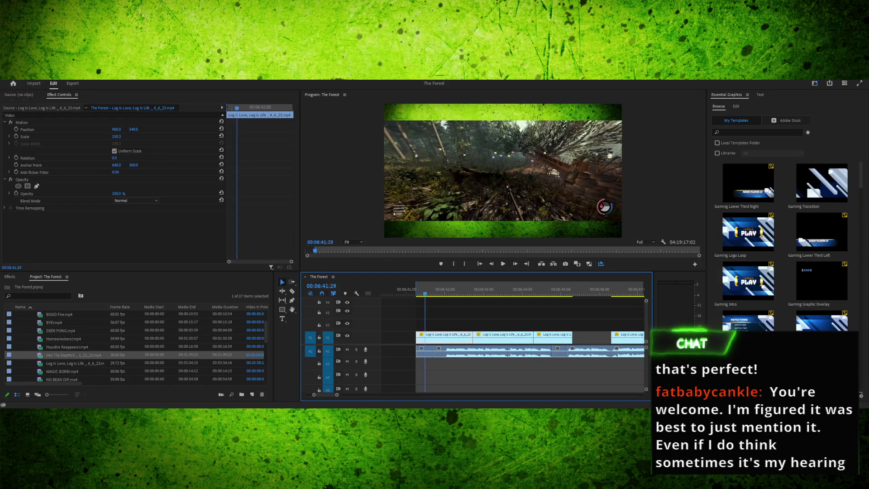
{"action": "key", "text": "Left"}
{"action": "key", "text": "Left"}
{"action": "key", "text": "Left"}
{"action": "key", "text": "Left"}
{"action": "key", "text": "Left"}
{"action": "key", "text": "Left"}
{"action": "key", "text": "Left"}
{"action": "key", "text": "Left"}
{"action": "key", "text": "Right"}
{"action": "key", "text": "Right"}
{"action": "key", "text": "Right"}
{"action": "key", "text": "Right"}
{"action": "key", "text": "Right"}
{"action": "key", "text": "Right"}
{"action": "key", "text": "Right"}
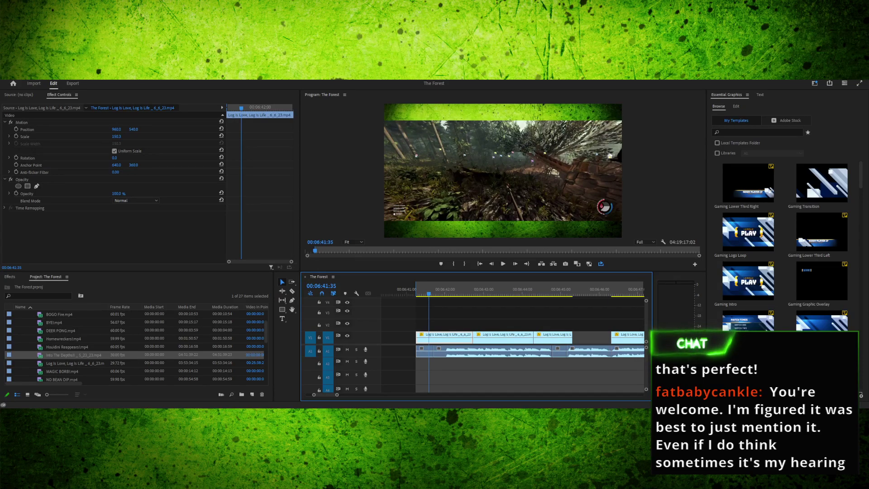
{"action": "key", "text": "Left"}
{"action": "key", "text": "Left"}
{"action": "key", "text": "Left"}
{"action": "key", "text": "Left"}
{"action": "key", "text": "Left"}
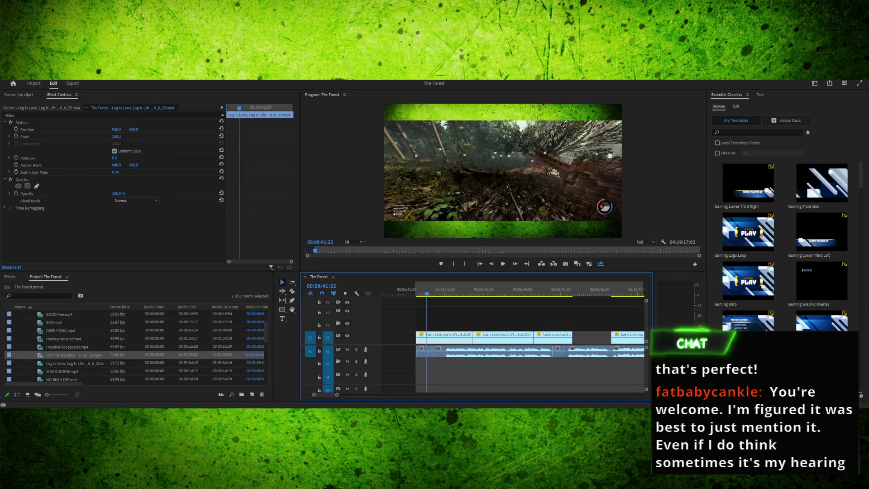
{"action": "key", "text": "Right"}
{"action": "key", "text": "Right"}
{"action": "key", "text": "Right"}
{"action": "key", "text": "Right"}
{"action": "key", "text": "Right"}
{"action": "key", "text": "Left"}
{"action": "key", "text": "Left"}
{"action": "key", "text": "Left"}
{"action": "key", "text": "Left"}
{"action": "key", "text": "Left"}
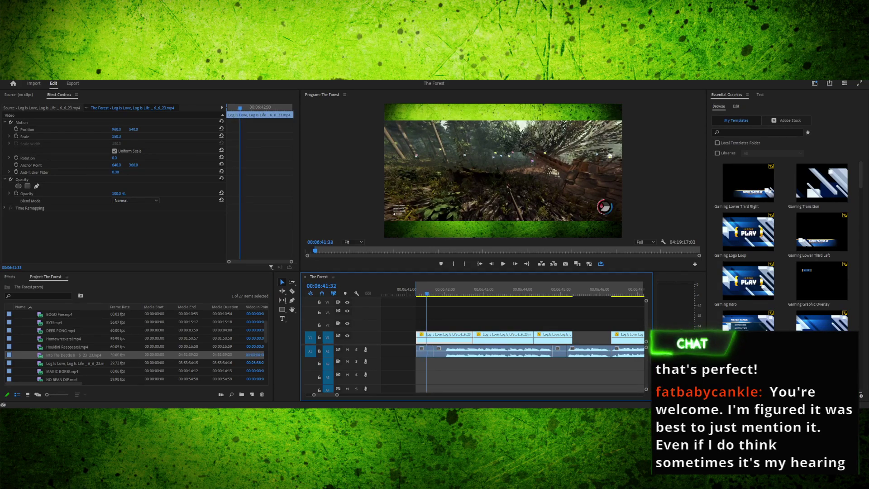
Split the first video piece at 00:06:41:30 and shift the three video pieces following the split to open a gap there
{"action": "key", "text": "c"}
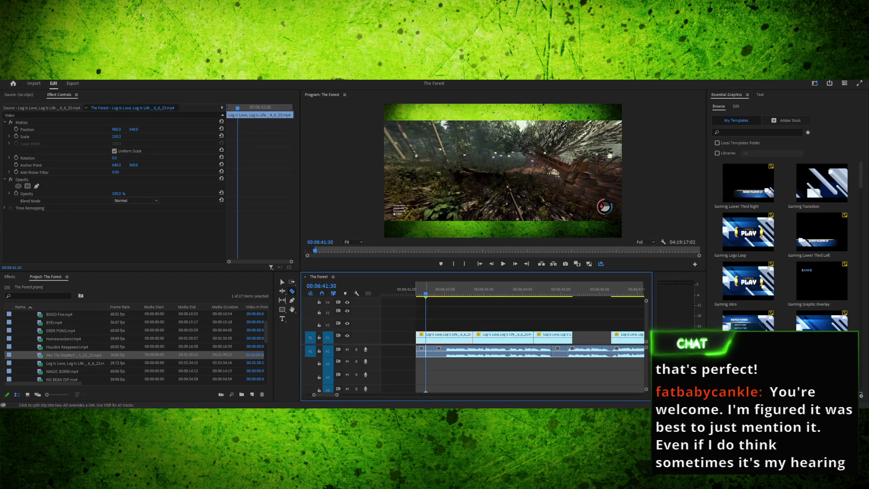
{"action": "key", "text": "ctrl+k"}
{"action": "key", "text": "v"}
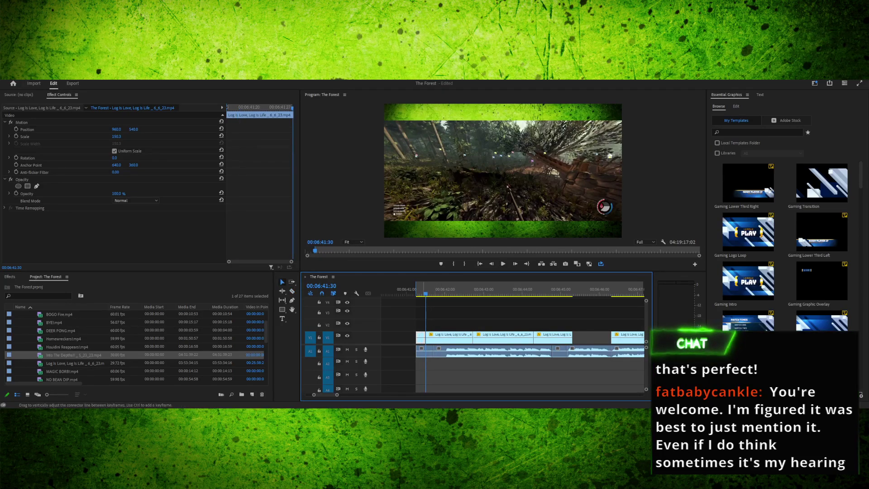
{"action": "left_click_drag", "start_coordinate": [442, 325], "coordinate": [558, 342]}
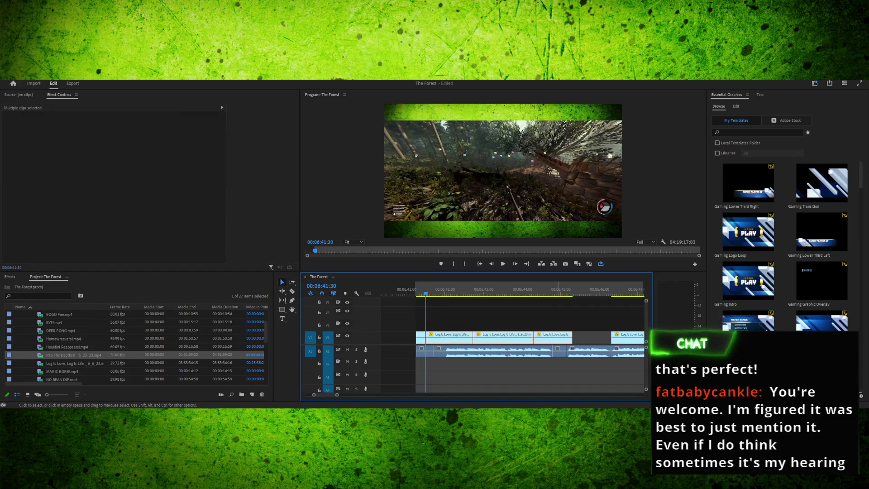
{"action": "left_click_drag", "start_coordinate": [495, 337], "coordinate": [523, 338]}
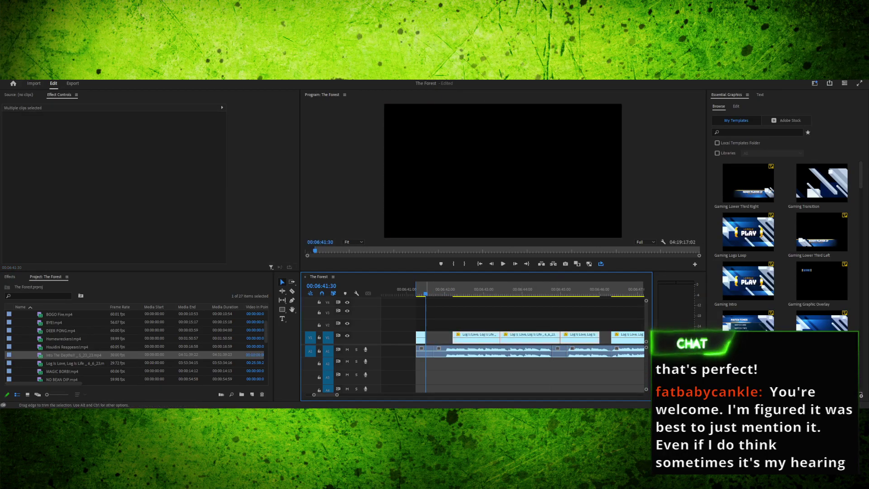
Slow the short opening video piece with the Speed/Duration setting so that it lasts longer, and replay it
{"action": "left_click", "coordinate": [420, 338]}
{"action": "key", "text": "ctrl+r"}
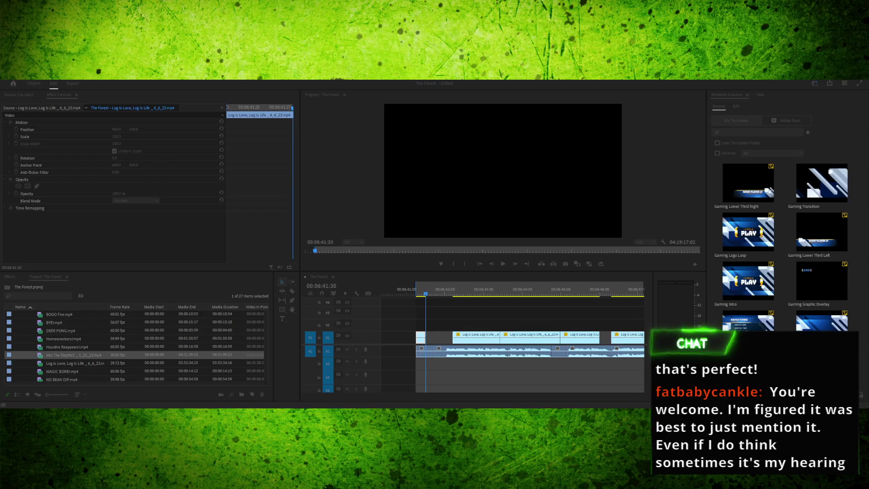
{"action": "key", "text": "Return"}
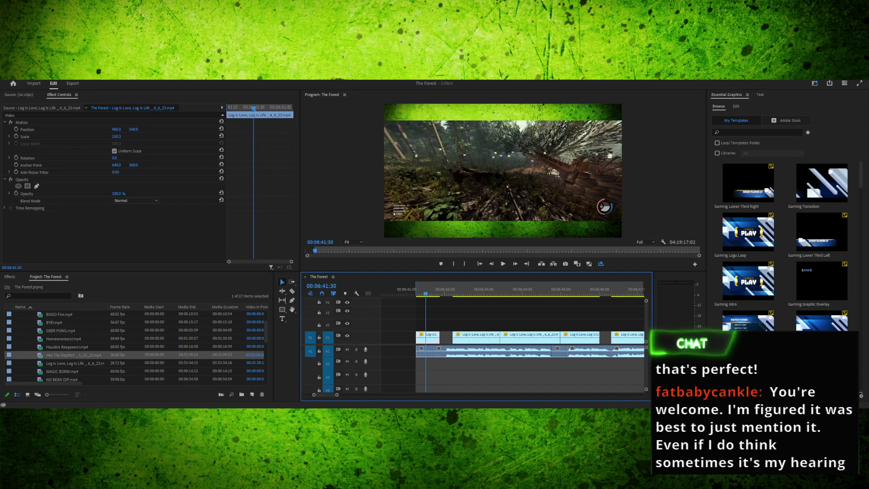
{"action": "left_click_drag", "start_coordinate": [426, 290], "coordinate": [416, 289]}
{"action": "key", "text": "space"}
{"action": "key", "text": "space"}
Shift the three video pieces after the opening piece earlier so they join its end and close the gap
{"action": "left_click", "coordinate": [442, 352]}
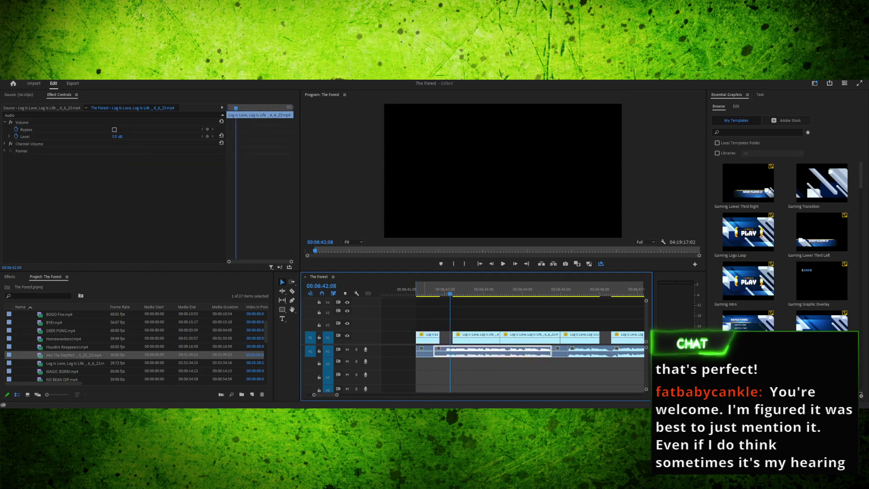
{"action": "left_click", "coordinate": [446, 337]}
{"action": "left_click", "coordinate": [477, 324]}
{"action": "left_click_drag", "start_coordinate": [473, 325], "coordinate": [579, 339]}
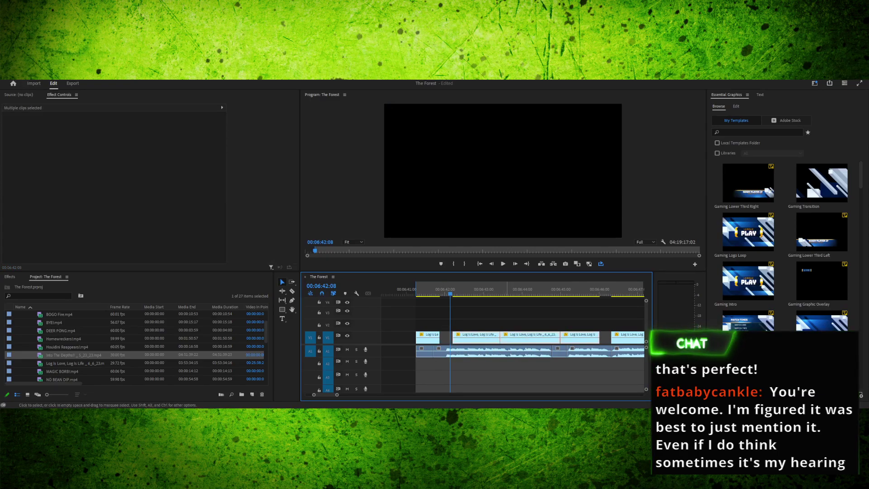
{"action": "left_click_drag", "start_coordinate": [511, 337], "coordinate": [498, 338]}
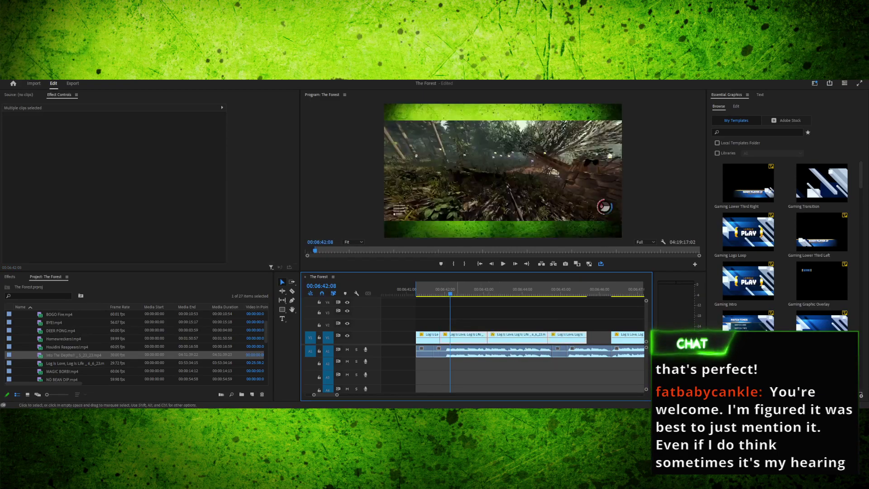
Replay the joined video pieces from the clip's start and examine how the cuts run up to the remaining gap
{"action": "left_click", "coordinate": [436, 290]}
{"action": "key", "text": "space"}
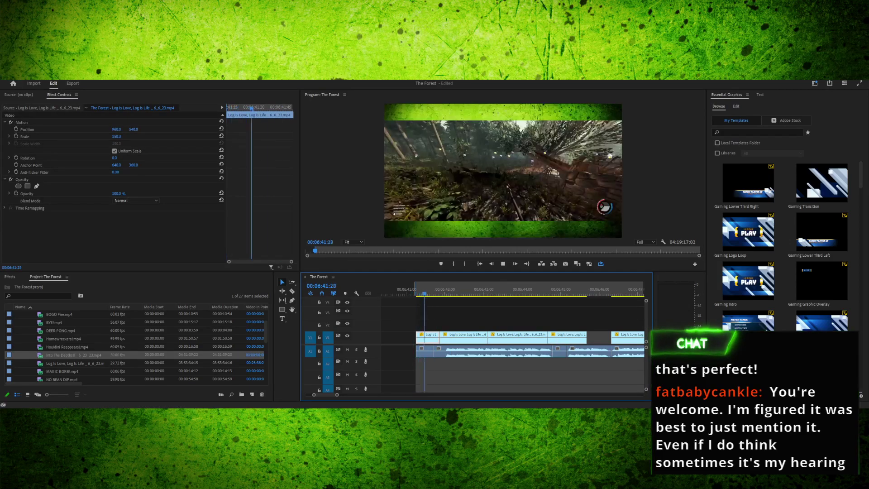
{"action": "left_click_drag", "start_coordinate": [428, 290], "coordinate": [418, 290]}
{"action": "key", "text": "space"}
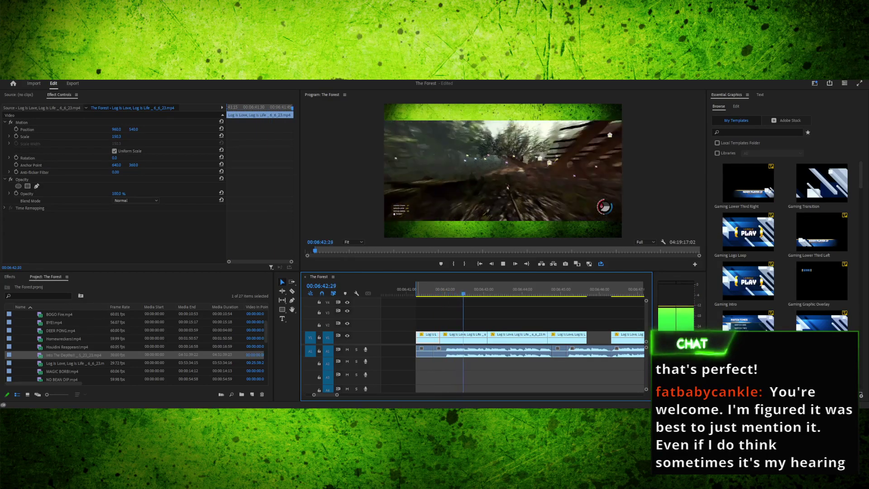
{"action": "key", "text": "space"}
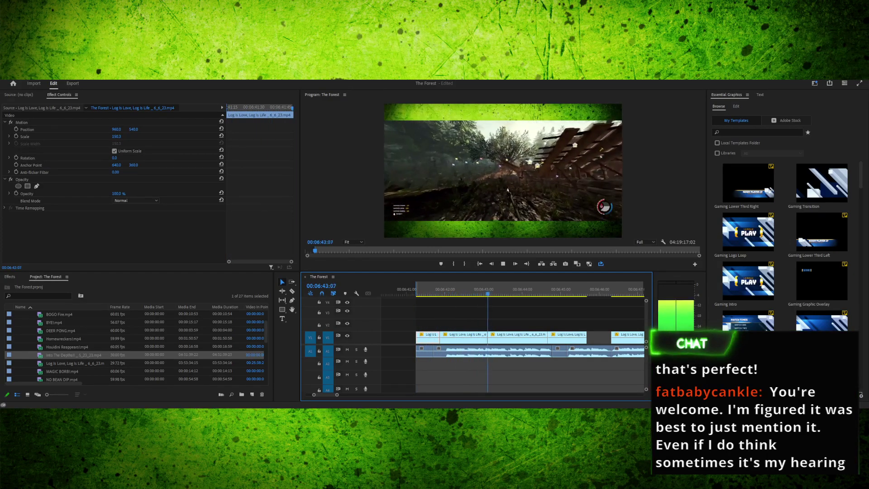
{"action": "key", "text": "space"}
{"action": "key", "text": "space"}
{"action": "key", "text": "space"}
{"action": "left_click_drag", "start_coordinate": [458, 290], "coordinate": [415, 290]}
{"action": "key", "text": "space"}
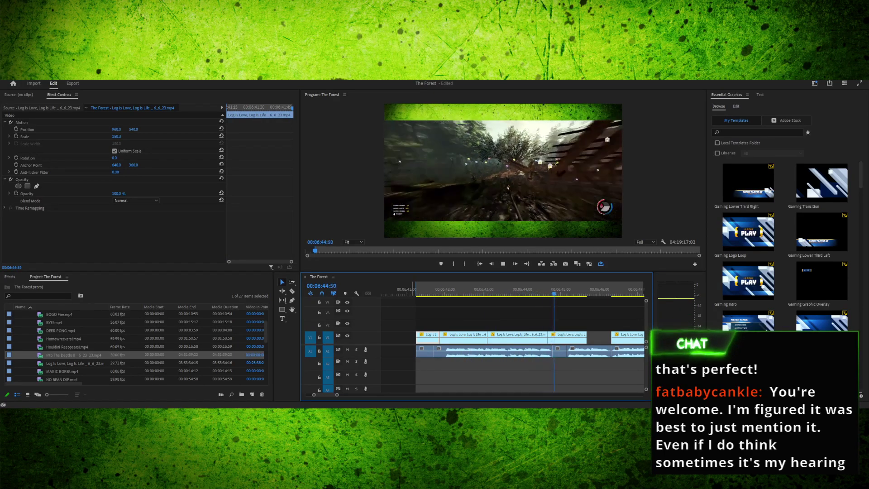
{"action": "key", "text": "space"}
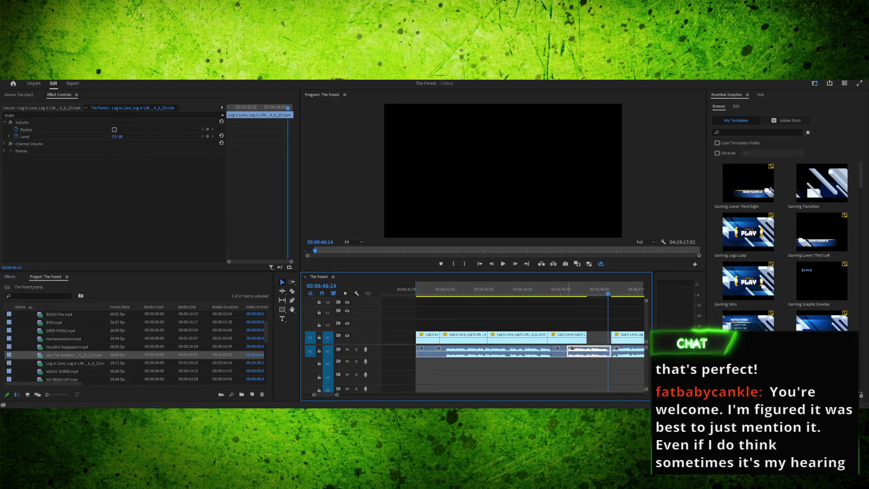
Slow the fourth video piece so that it fills the gap before the last piece
{"action": "left_click", "coordinate": [565, 291]}
{"action": "mouse_move", "coordinate": [565, 292]}
{"action": "left_mouse_down"}
{"action": "mouse_move", "coordinate": [582, 292]}
{"action": "mouse_move", "coordinate": [521, 292]}
{"action": "mouse_move", "coordinate": [547, 292]}
{"action": "left_mouse_up"}
{"action": "left_click_drag", "start_coordinate": [513, 289], "coordinate": [502, 289]}
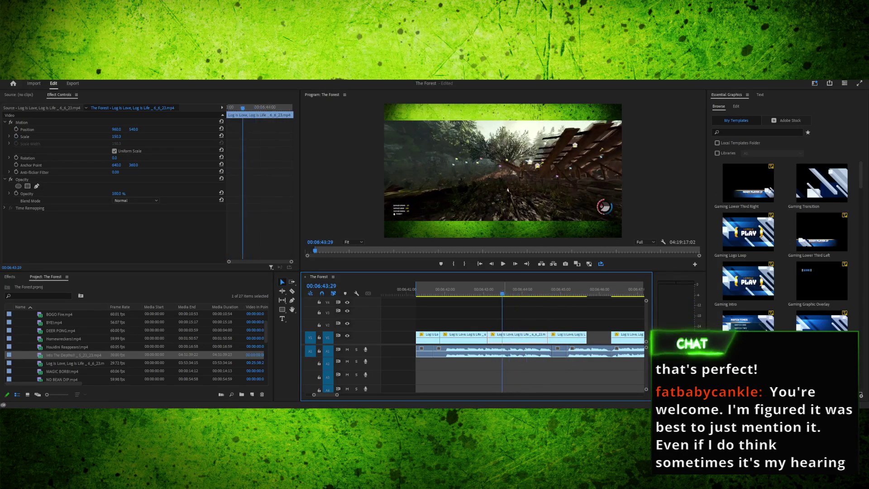
{"action": "key", "text": "ctrl+s"}
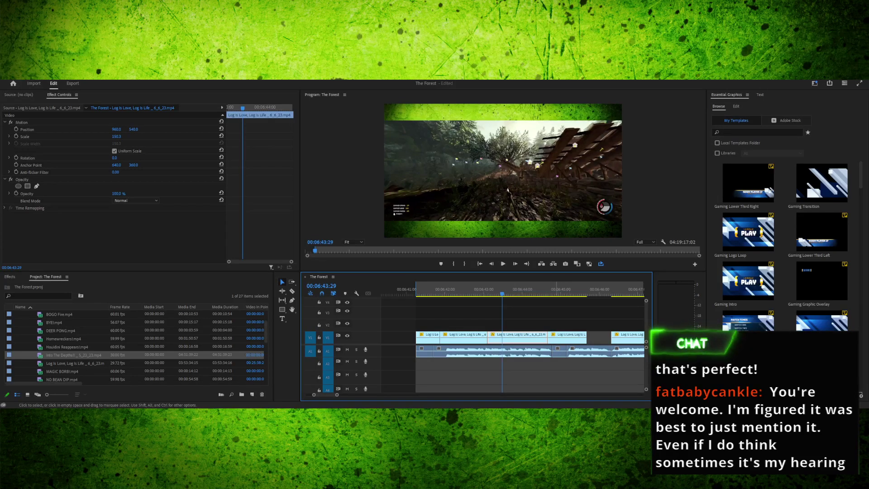
{"action": "key", "text": "space"}
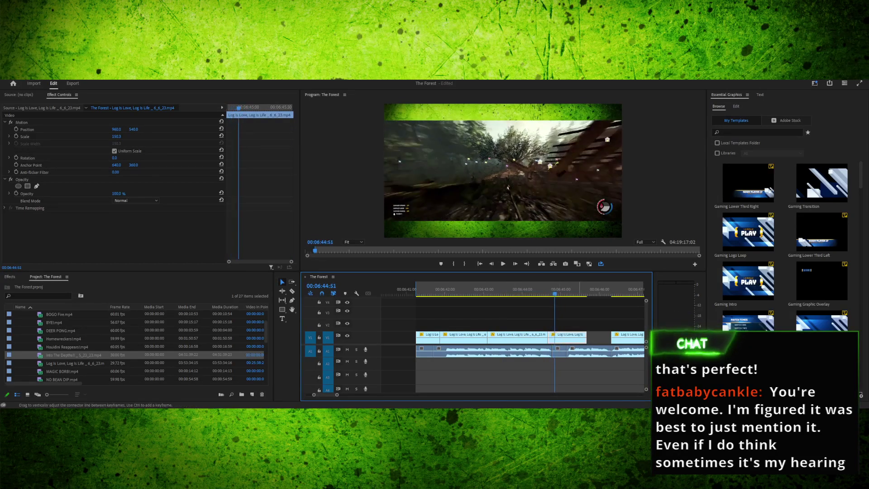
{"action": "key", "text": "ctrl+s"}
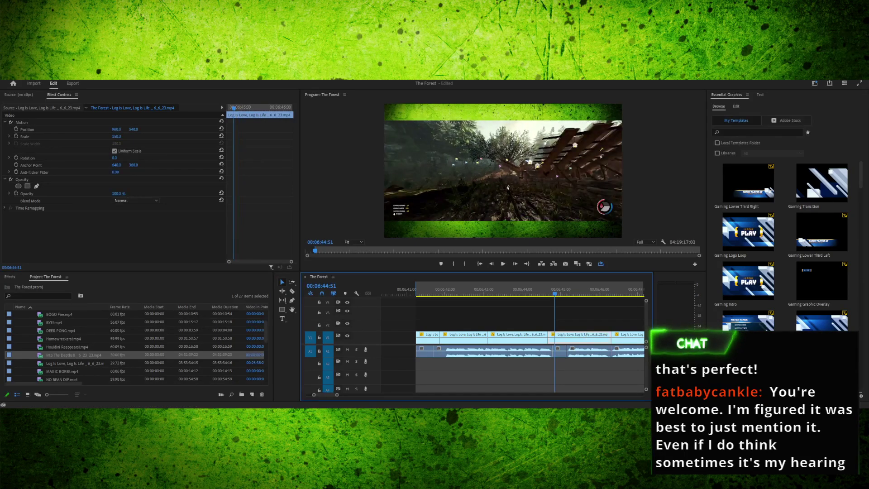
Replay the filled clip through to the last piece and examine the motion across the fourth piece
{"action": "left_click_drag", "start_coordinate": [503, 289], "coordinate": [542, 290]}
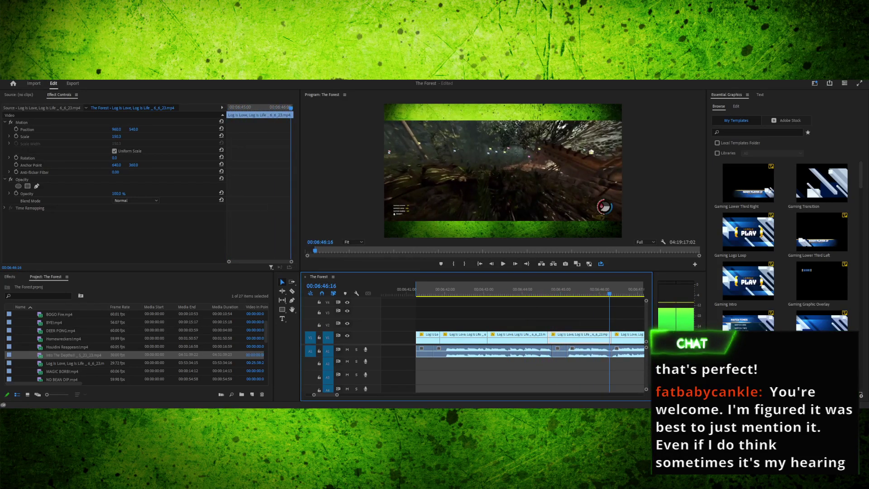
{"action": "left_click_drag", "start_coordinate": [611, 290], "coordinate": [488, 290]}
{"action": "key", "text": "space"}
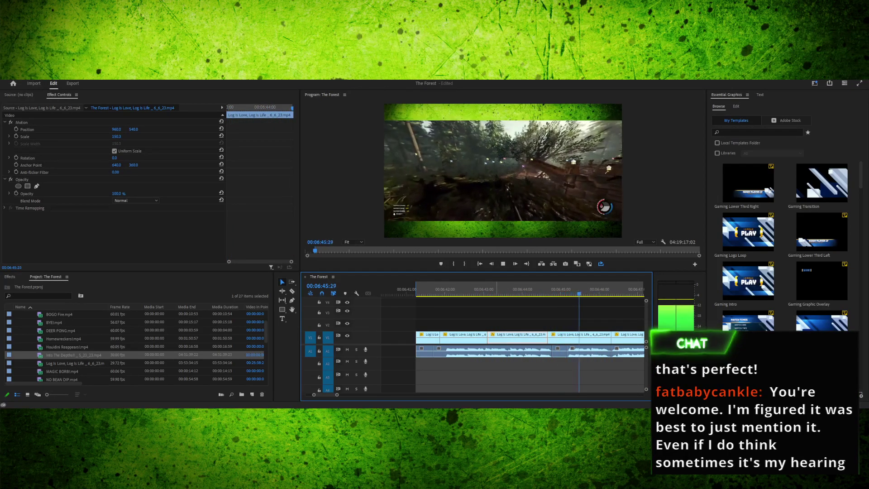
{"action": "mouse_move", "coordinate": [426, 289]}
{"action": "left_mouse_down"}
{"action": "mouse_move", "coordinate": [383, 290]}
{"action": "mouse_move", "coordinate": [470, 290]}
{"action": "mouse_move", "coordinate": [431, 289]}
{"action": "left_mouse_up"}
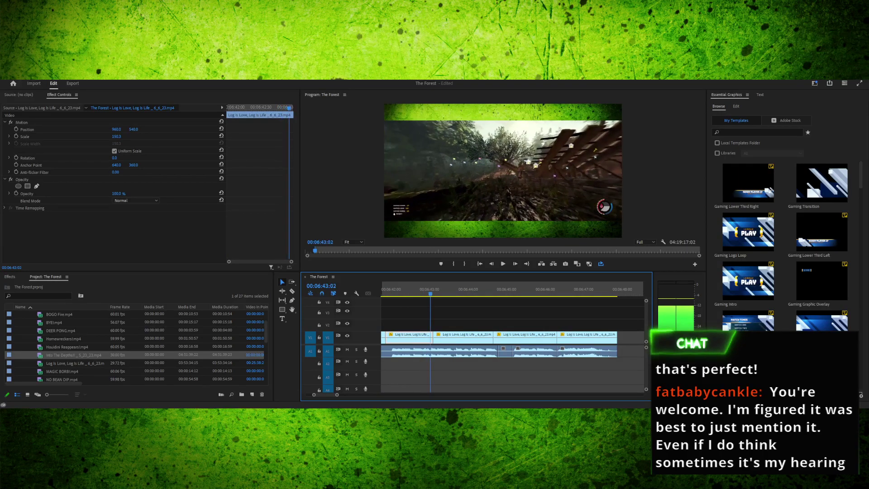
{"action": "key", "text": "space"}
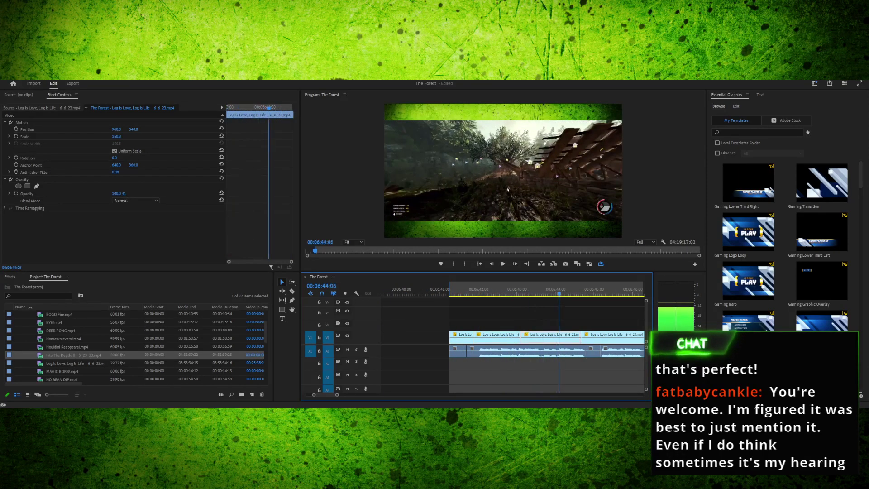
{"action": "left_click_drag", "start_coordinate": [605, 289], "coordinate": [385, 290]}
{"action": "key", "text": "space"}
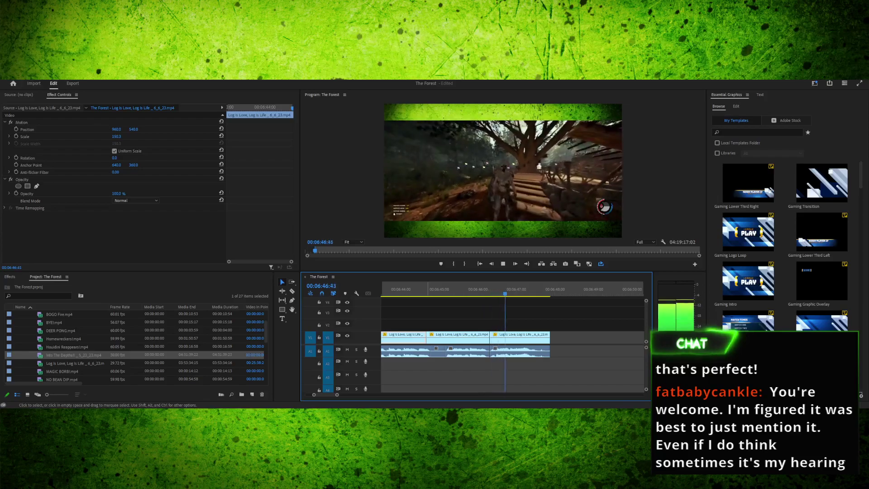
Split the fourth video piece at 00:06:45:52 and delete the part between the split and the last piece
{"action": "key", "text": "space"}
{"action": "left_click_drag", "start_coordinate": [512, 290], "coordinate": [484, 290]}
{"action": "key", "text": "space"}
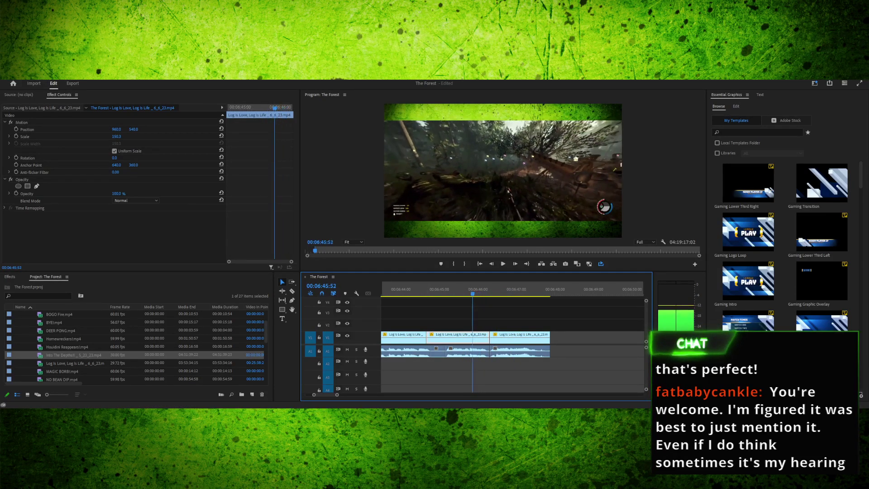
{"action": "key", "text": "c"}
{"action": "key", "text": "ctrl+k"}
{"action": "key", "text": "v"}
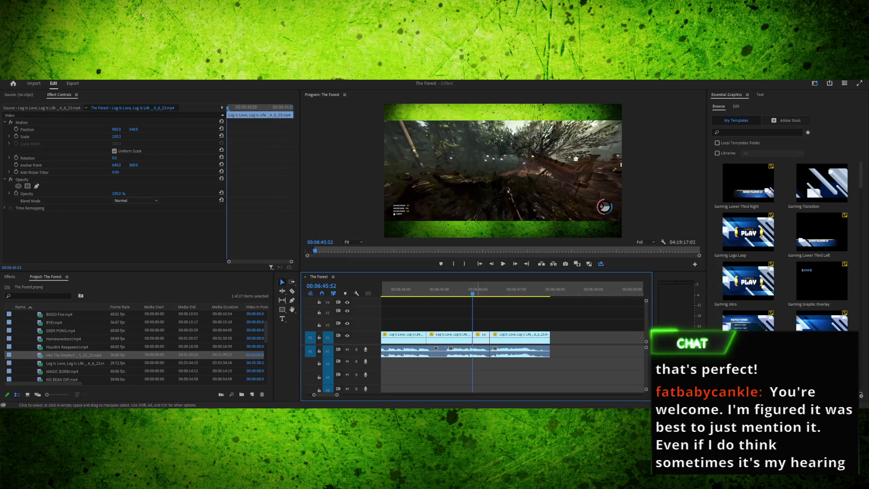
{"action": "key", "text": "Delete"}
Replay from about 00:06:44:20 and scrub back to the second video piece at about 00:06:42:36
{"action": "left_click_drag", "start_coordinate": [426, 289], "coordinate": [416, 289]}
{"action": "key", "text": "space"}
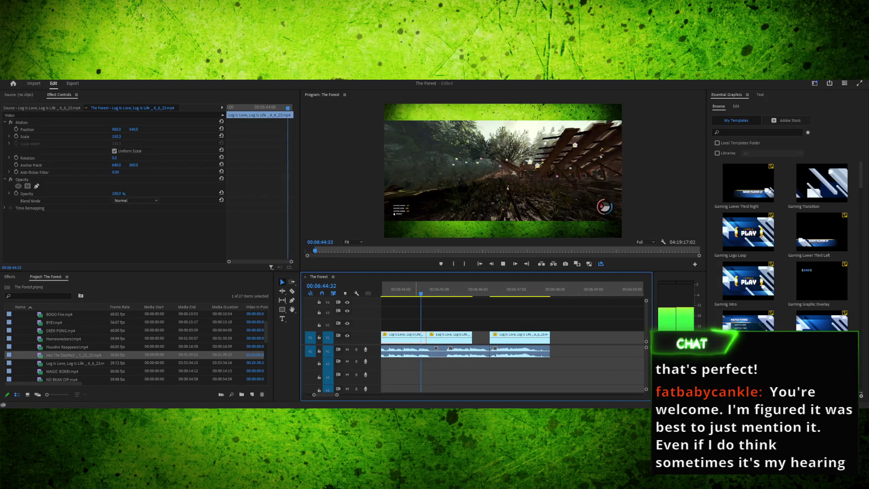
{"action": "key", "text": "space"}
{"action": "left_click_drag", "start_coordinate": [421, 288], "coordinate": [440, 288]}
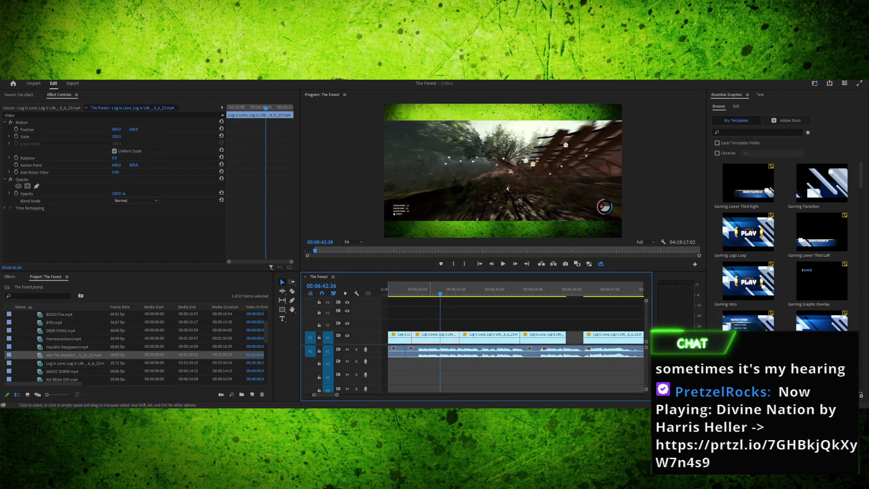
Try to slow the second video piece while the following pieces stay in place
{"action": "key", "text": "ctrl+m"}
{"action": "key", "text": "Escape"}
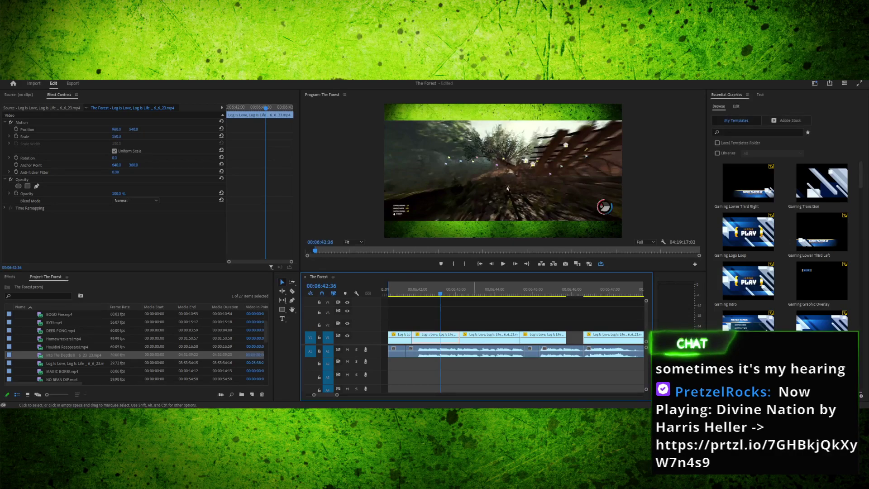
{"action": "key", "text": "Up"}
{"action": "left_click_drag", "start_coordinate": [410, 289], "coordinate": [440, 289]}
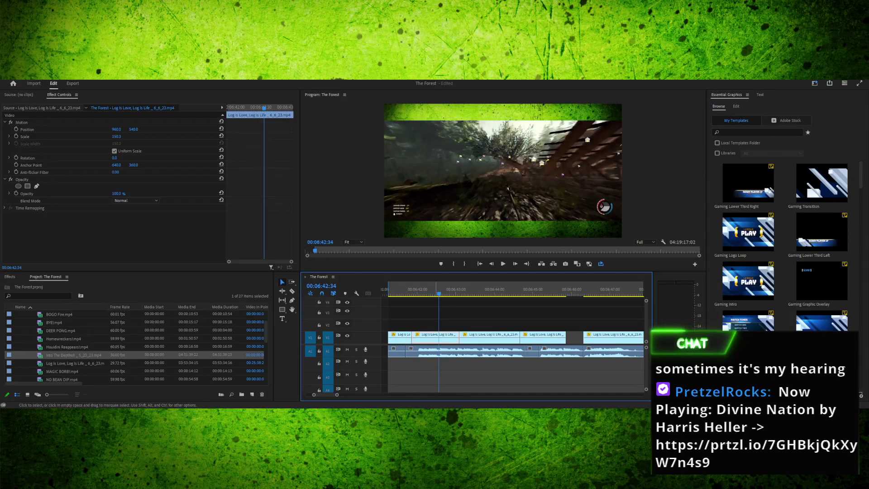
{"action": "key", "text": "Return"}
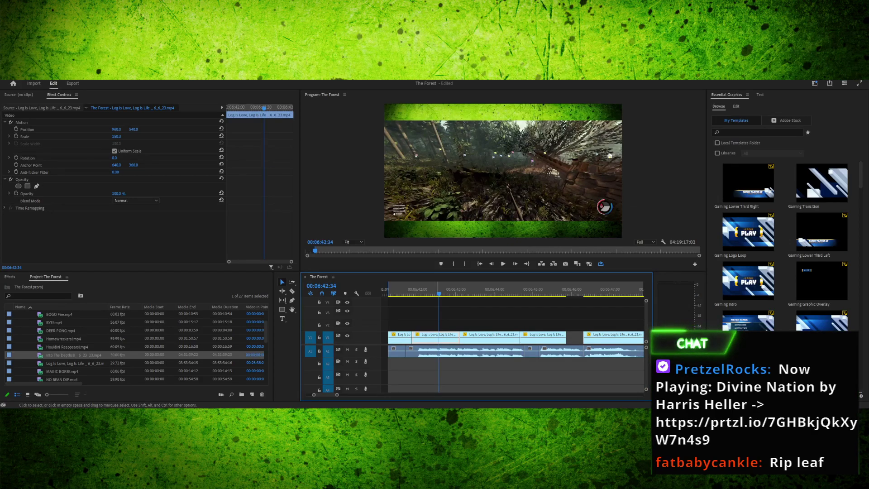
Shift the third and fourth video pieces to meet the last piece, and slow the second piece to fill the gap
{"action": "left_click_drag", "start_coordinate": [468, 320], "coordinate": [556, 337]}
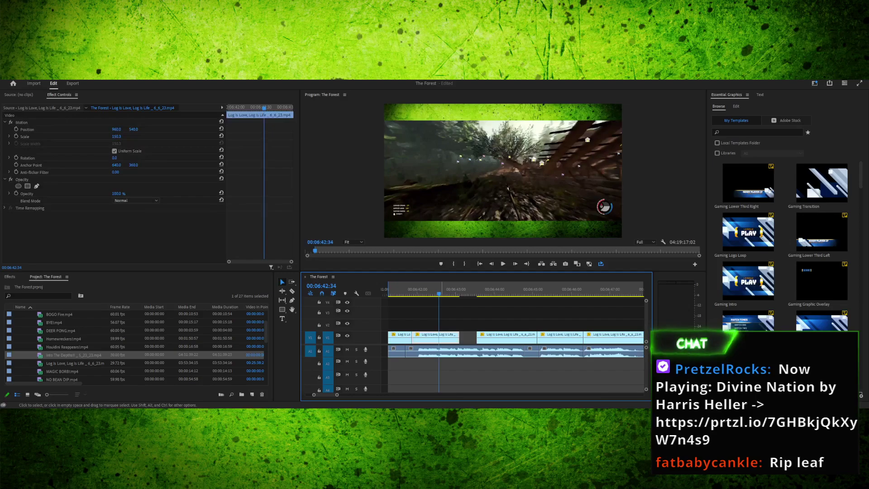
{"action": "key", "text": "ctrl+r"}
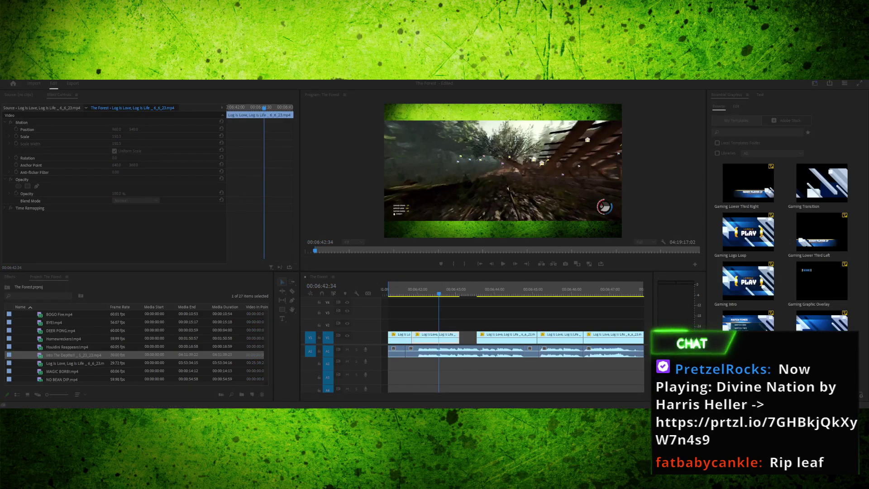
{"action": "key", "text": "Return"}
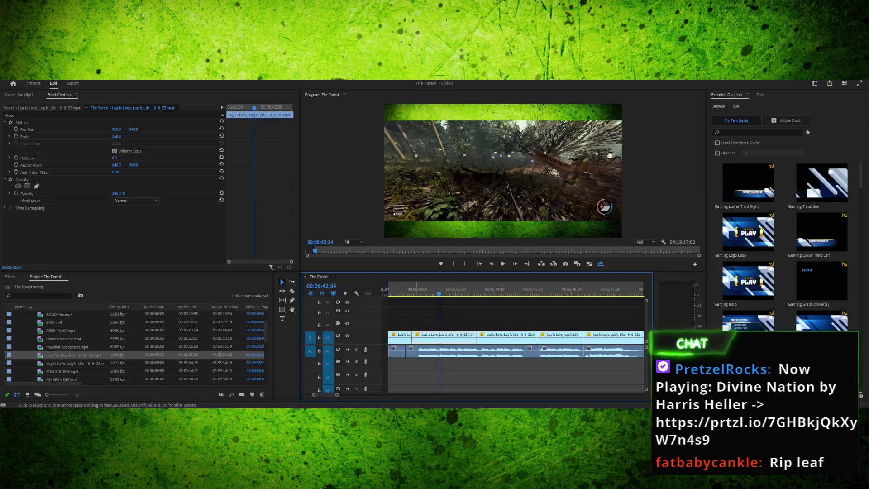
Replay the gap-free clip from 00:06:41:14 and examine the slowed second piece and the pieces following it
{"action": "left_click_drag", "start_coordinate": [439, 290], "coordinate": [388, 289]}
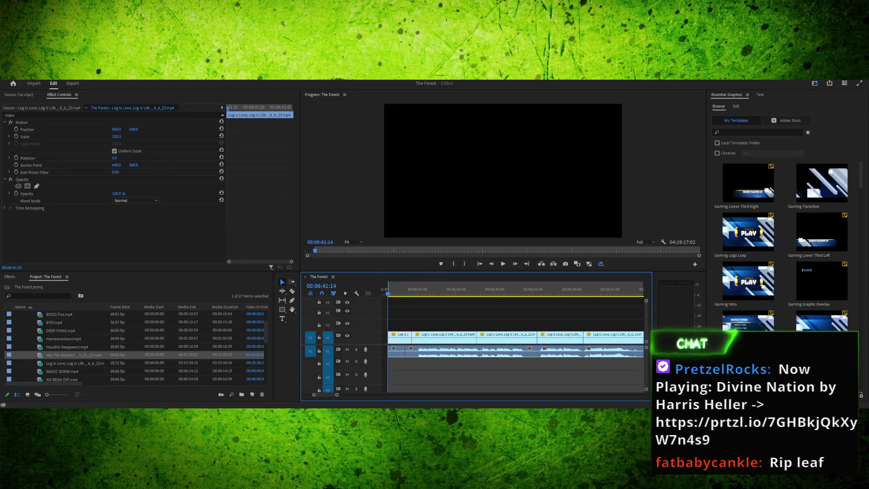
{"action": "key", "text": "space"}
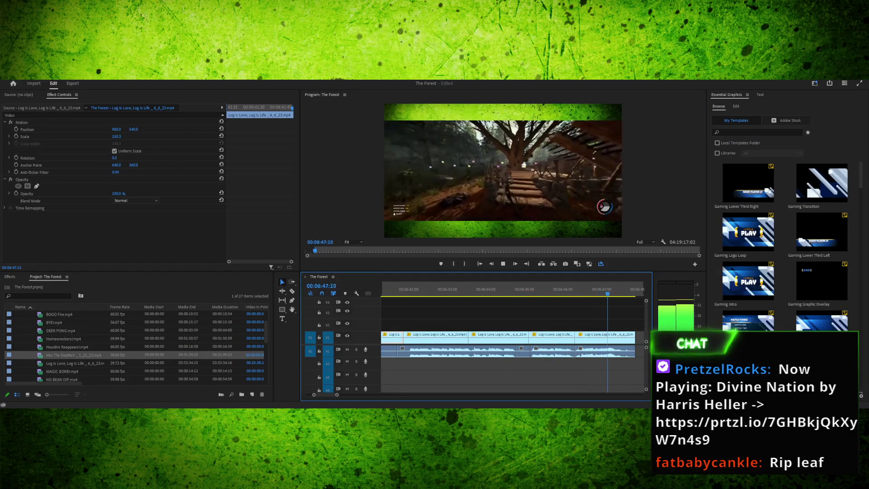
{"action": "key", "text": "space"}
{"action": "left_click_drag", "start_coordinate": [413, 289], "coordinate": [461, 289]}
{"action": "key", "text": "space"}
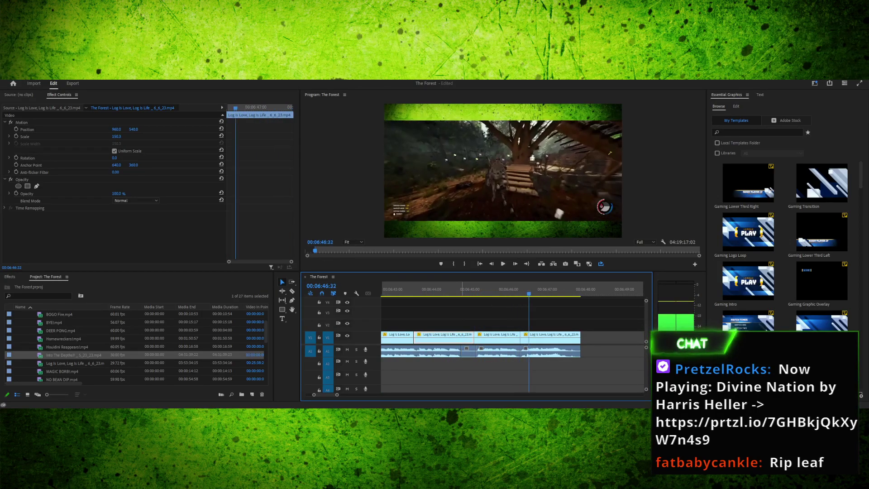
Replay the third to last video pieces through the clip's end, and scrub back to about 00:06:45:38
{"action": "key", "text": "Up"}
{"action": "left_click_drag", "start_coordinate": [477, 290], "coordinate": [475, 290]}
{"action": "key", "text": "space"}
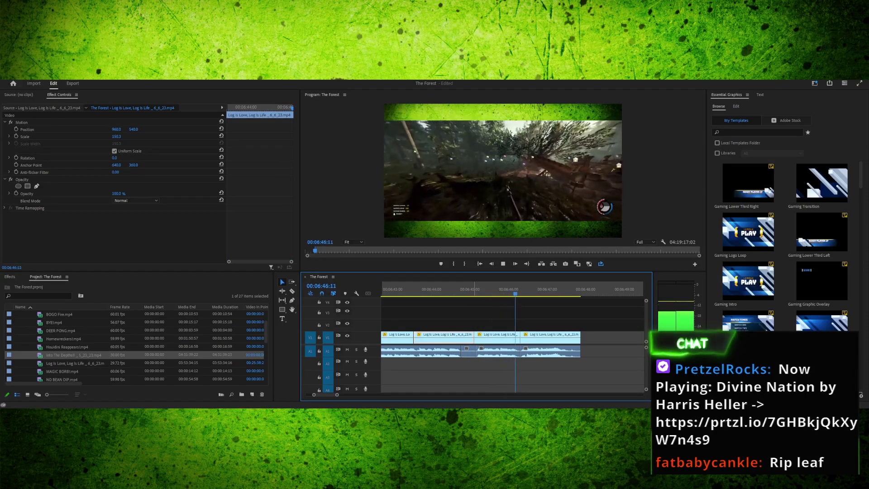
{"action": "key", "text": "space"}
{"action": "left_click_drag", "start_coordinate": [554, 289], "coordinate": [428, 289]}
{"action": "key", "text": "space"}
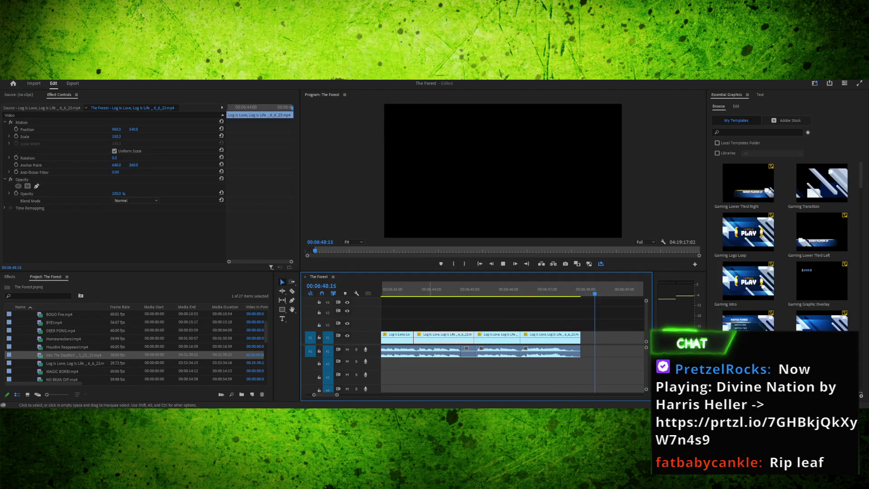
{"action": "left_click_drag", "start_coordinate": [484, 289], "coordinate": [521, 289]}
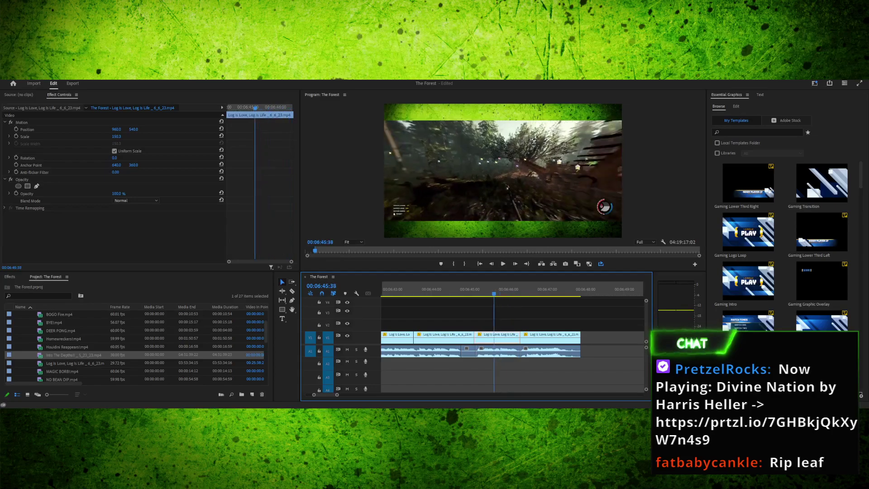
Play the fourth video piece and examine its final frames around 00:06:46:13 to 00:06:46:17, just before the last piece
{"action": "key", "text": "Up"}
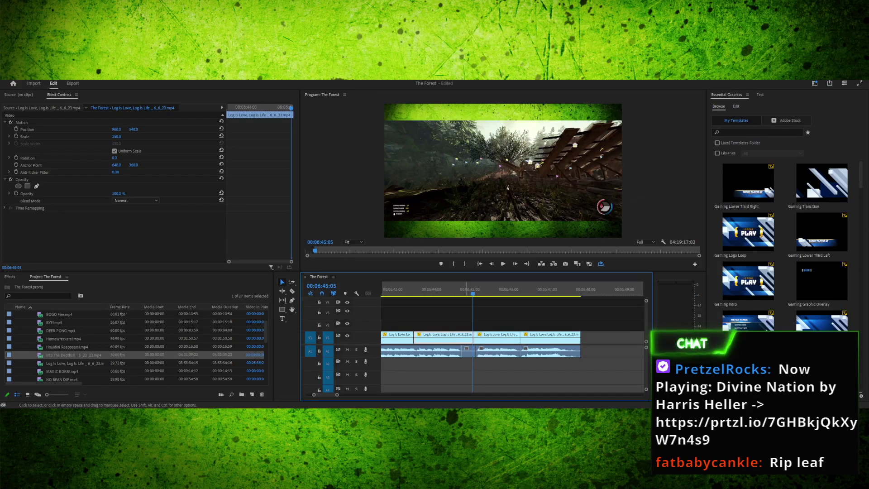
{"action": "key", "text": "space"}
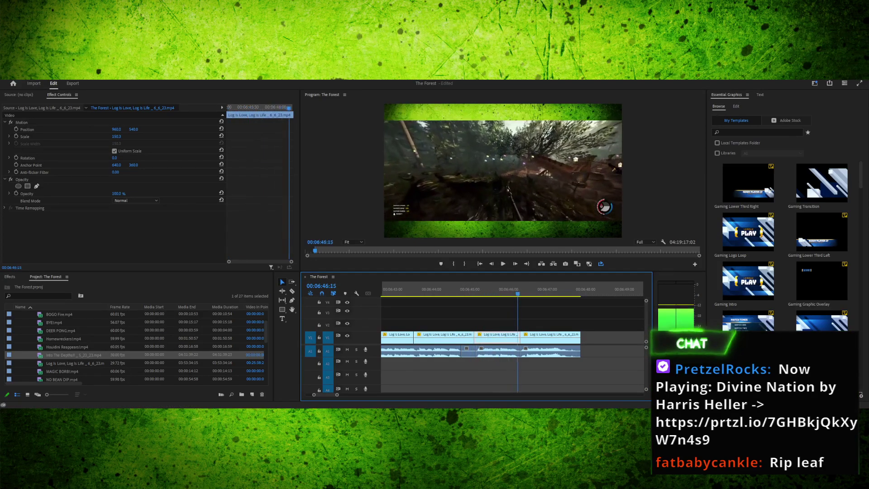
{"action": "key", "text": "space"}
{"action": "key", "text": "Left"}
{"action": "key", "text": "Left"}
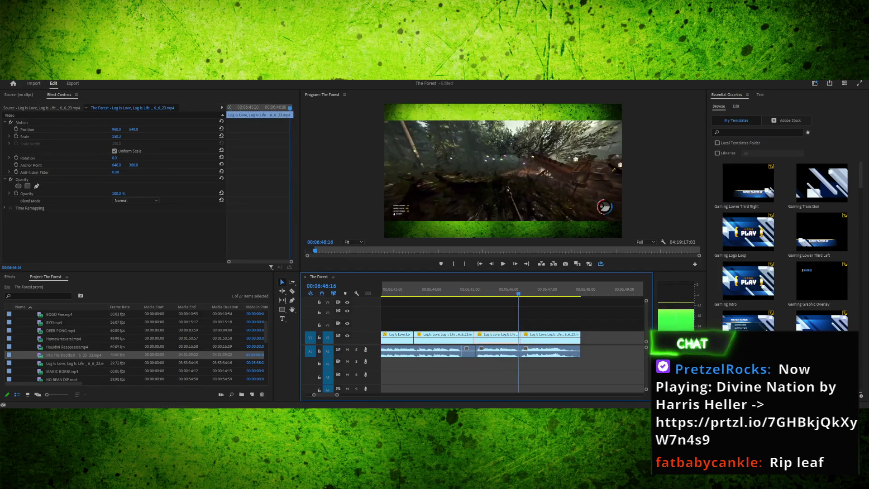
{"action": "key", "text": "Right"}
{"action": "key", "text": "Right"}
{"action": "key", "text": "Right"}
{"action": "key", "text": "Right"}
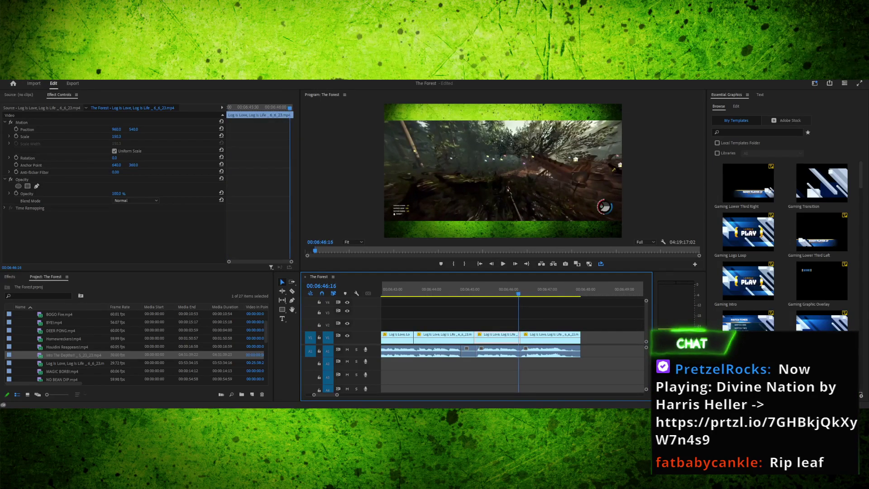
{"action": "key", "text": "Left"}
{"action": "key", "text": "Left"}
{"action": "key", "text": "Left"}
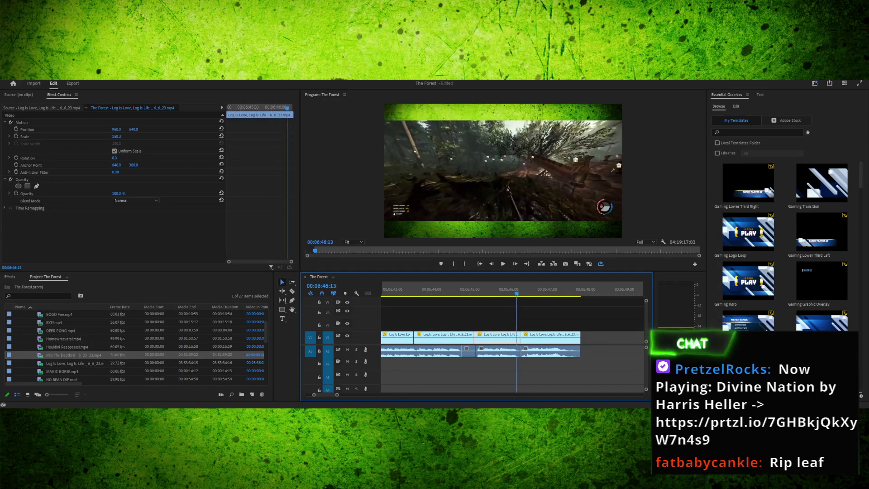
{"action": "key", "text": "Left"}
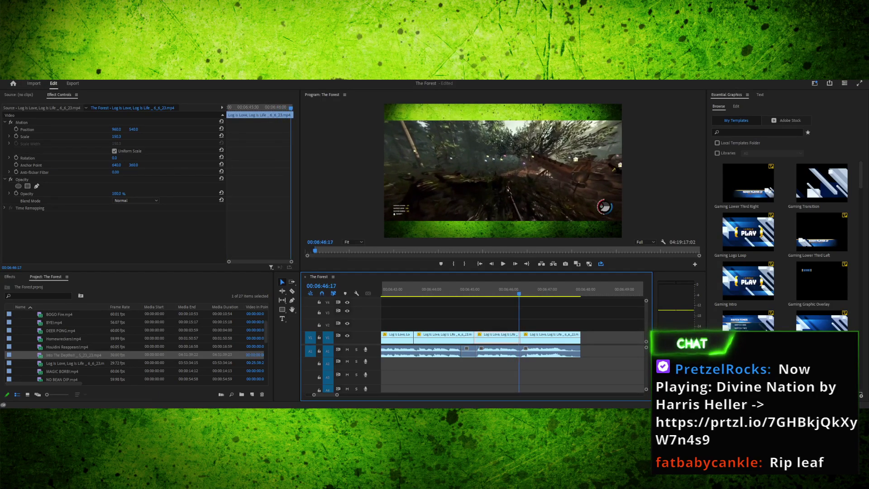
Scale the last video piece to 400 at 00:06:46:21 and reposition it to frame the creature beside the steps
{"action": "key", "text": "Right"}
{"action": "key", "text": "Right"}
{"action": "key", "text": "Right"}
{"action": "key", "text": "Right"}
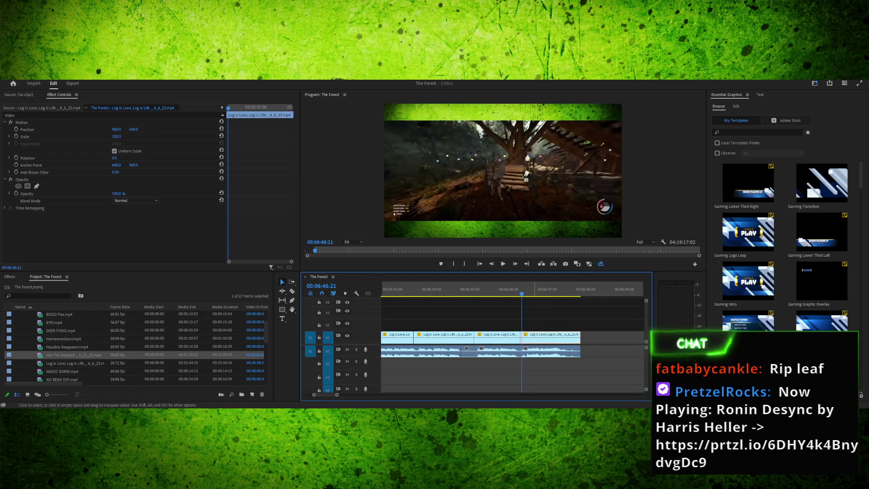
{"action": "left_click", "coordinate": [24, 136]}
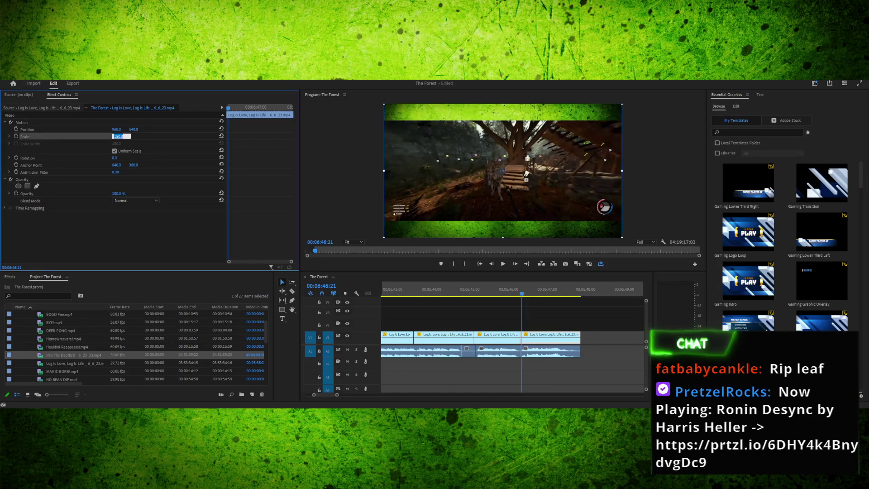
{"action": "type", "text": "400"}
{"action": "key", "text": "Return"}
{"action": "key", "text": "shift+4"}
{"action": "left_click_drag", "start_coordinate": [503, 170], "coordinate": [523, 144]}
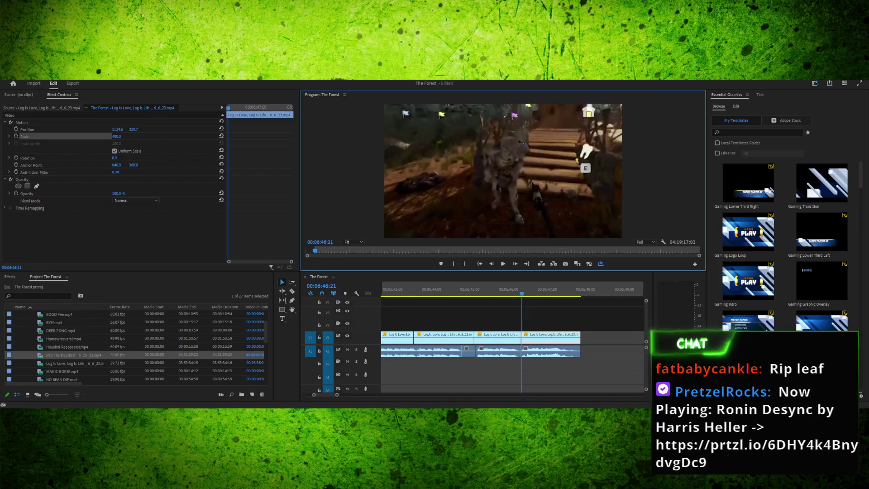
Place ANIME ZOOM EFFECT.mp4 from the MP4S bin on V2, starting at the beginning of the last video piece
{"action": "scroll", "coordinate": [136, 347], "scroll_direction": "up", "scroll_amount": 2}
{"action": "left_click", "coordinate": [25, 331]}
{"action": "scroll", "coordinate": [136, 347], "scroll_direction": "down", "scroll_amount": 1}
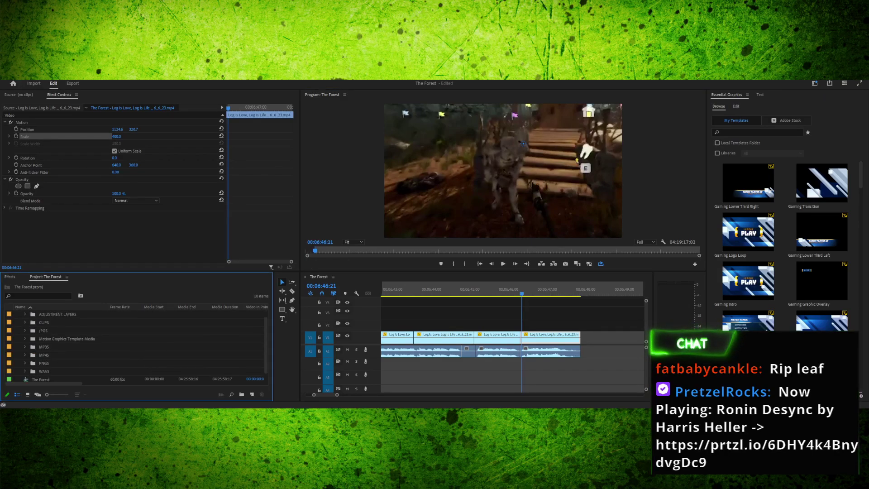
{"action": "left_click", "coordinate": [44, 355]}
{"action": "left_click", "coordinate": [25, 355]}
{"action": "scroll", "coordinate": [136, 347], "scroll_direction": "down", "scroll_amount": 1}
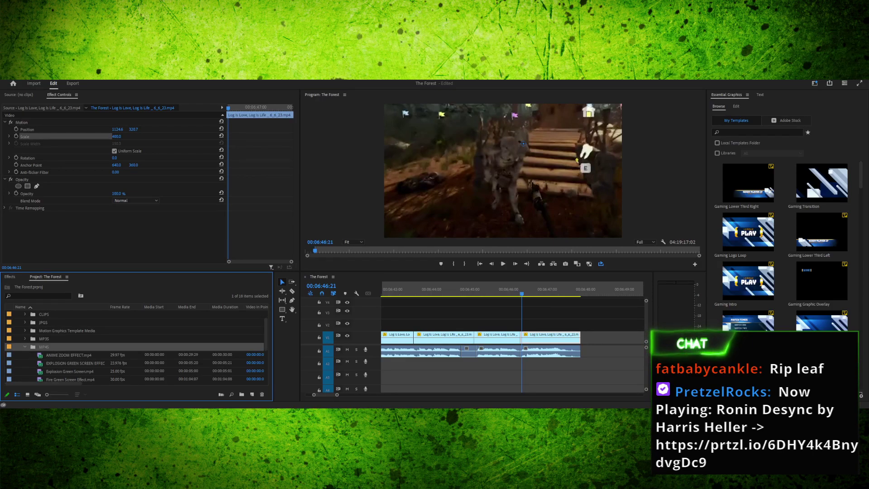
{"action": "left_click", "coordinate": [69, 355]}
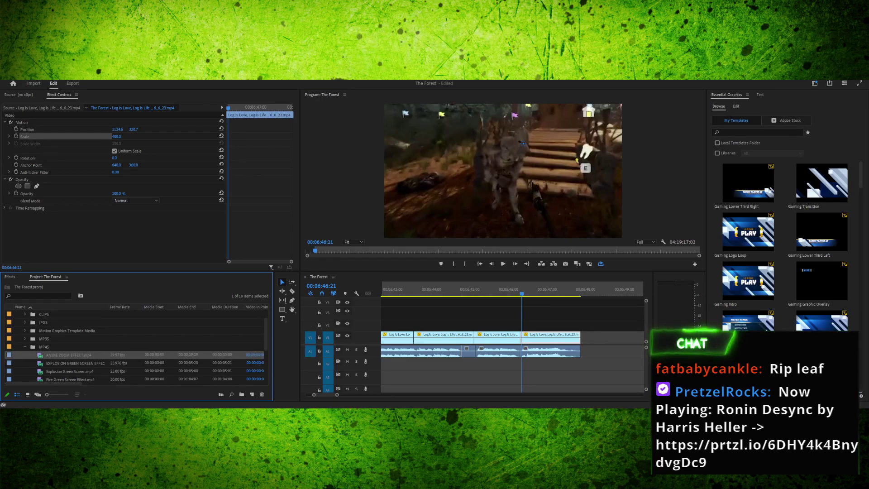
{"action": "left_click_drag", "start_coordinate": [44, 339], "coordinate": [518, 325]}
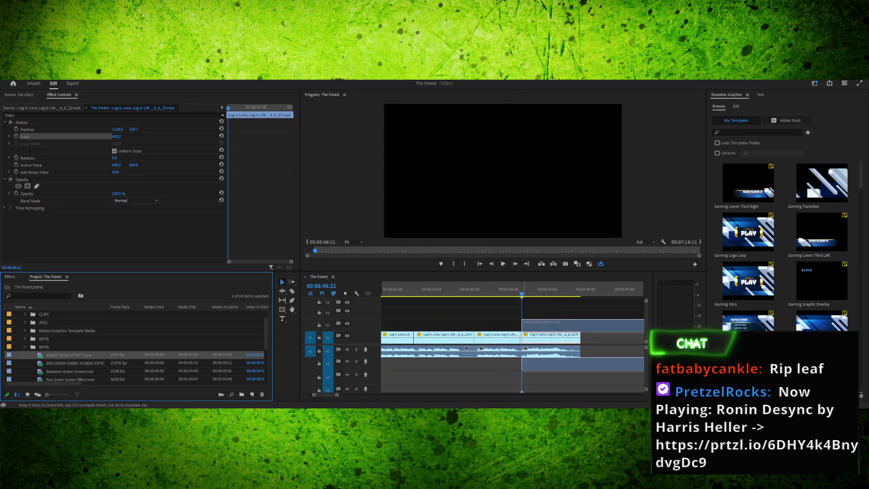
{"action": "left_click_drag", "start_coordinate": [519, 325], "coordinate": [525, 325]}
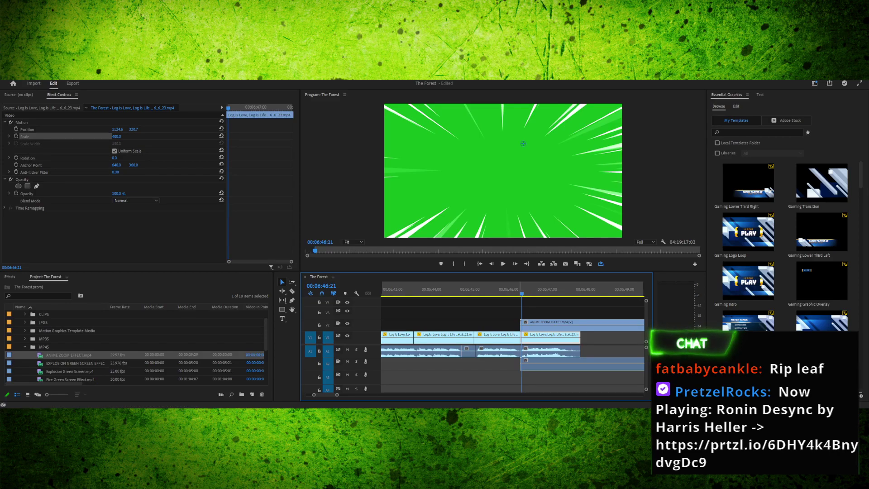
Preview the ANIME ZOOM EFFECT overlay, unlink its video from its audio, and delete the audio part
{"action": "key", "text": "space"}
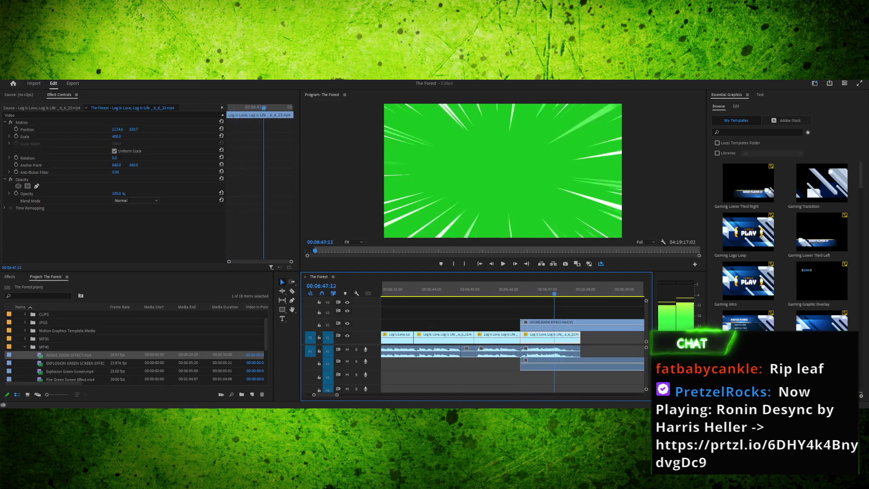
{"action": "key", "text": "space"}
{"action": "left_click", "coordinate": [549, 326]}
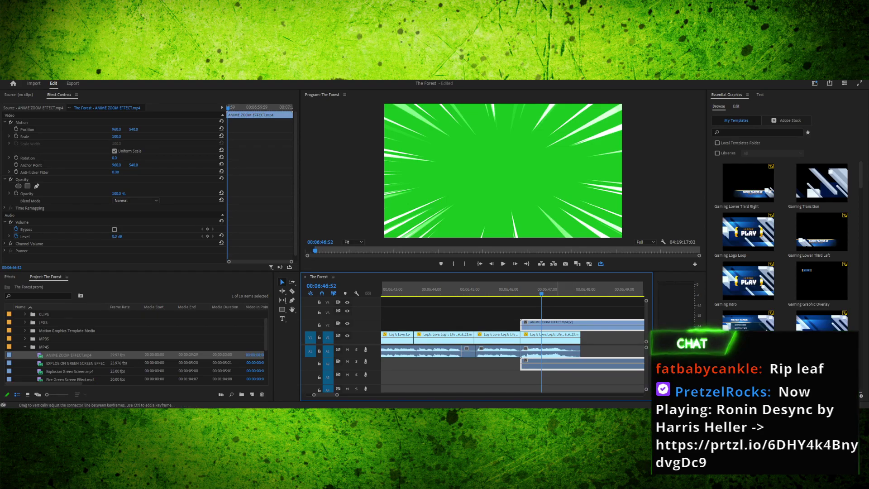
{"action": "left_click", "coordinate": [483, 337]}
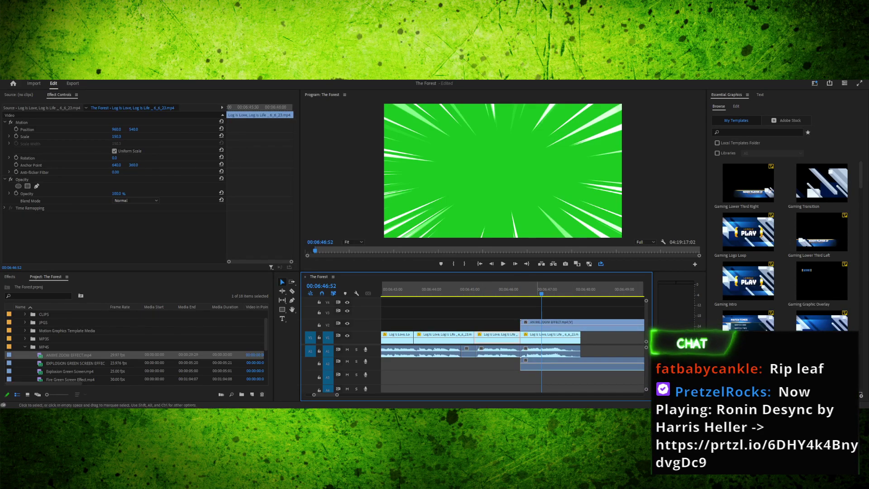
{"action": "left_click", "coordinate": [558, 325]}
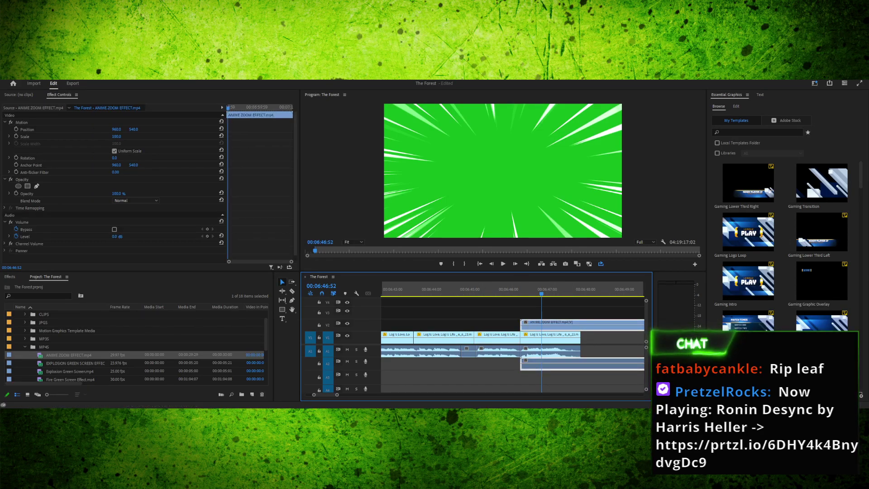
{"action": "key", "text": "ctrl+l"}
{"action": "left_click", "coordinate": [550, 363]}
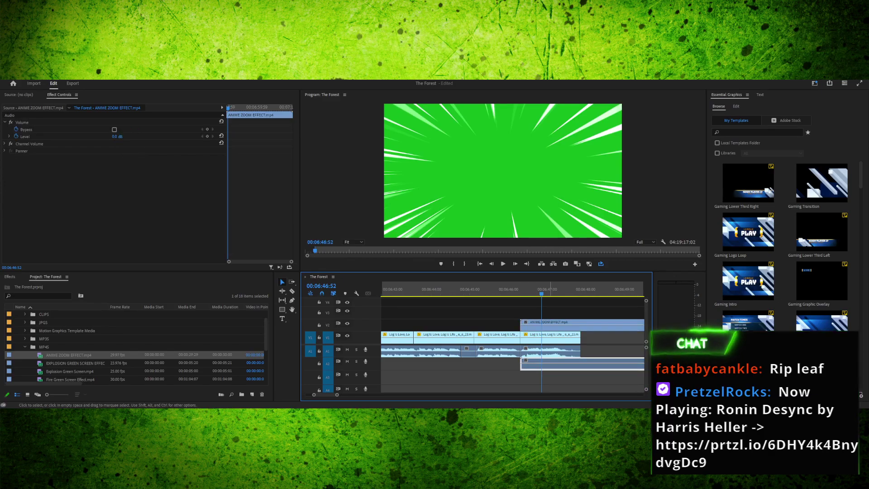
{"action": "key", "text": "Delete"}
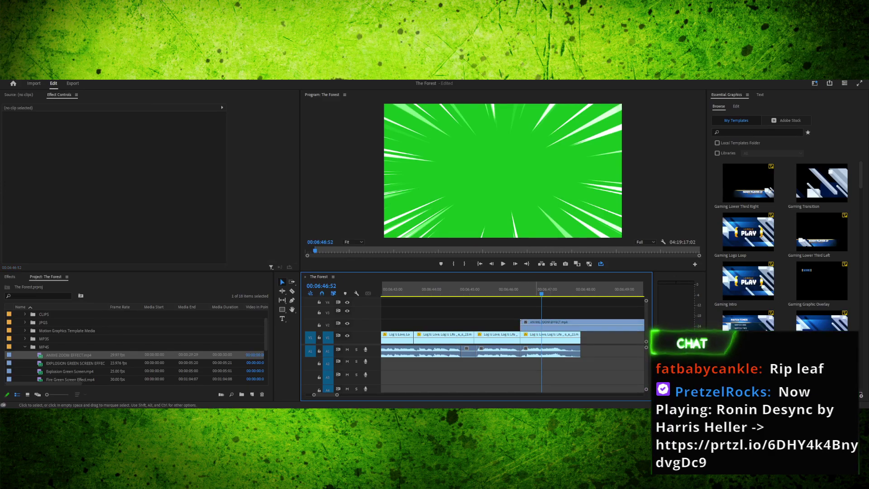
Select the ANIME ZOOM EFFECT clip at its first frame, 00:06:46:20, and search the effects for "key"
{"action": "left_click_drag", "start_coordinate": [542, 290], "coordinate": [517, 291]}
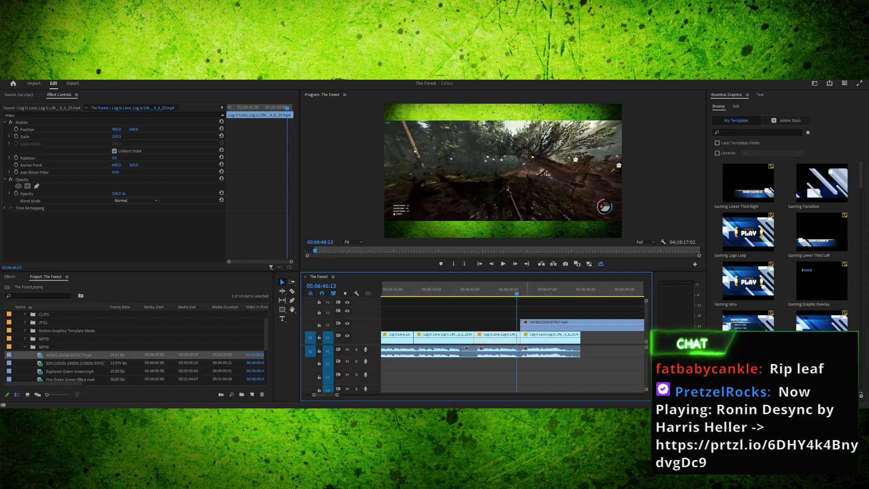
{"action": "key", "text": "Down"}
{"action": "left_click", "coordinate": [538, 325]}
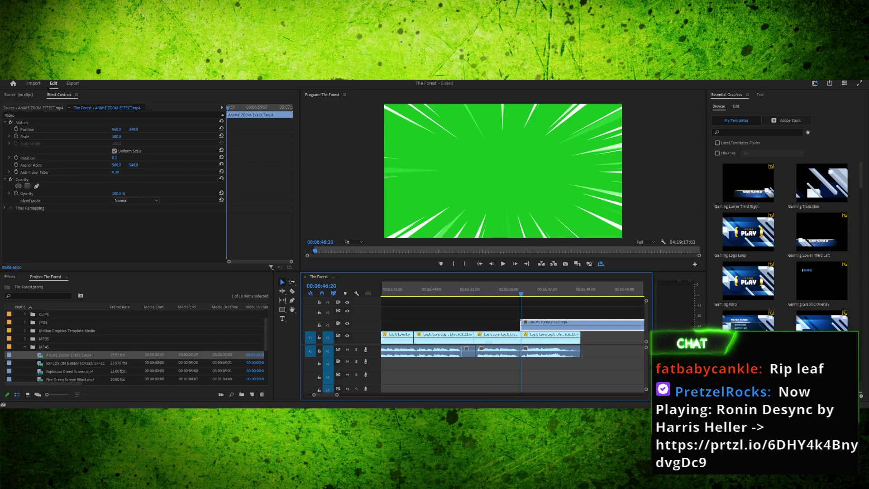
{"action": "key", "text": "shift+7"}
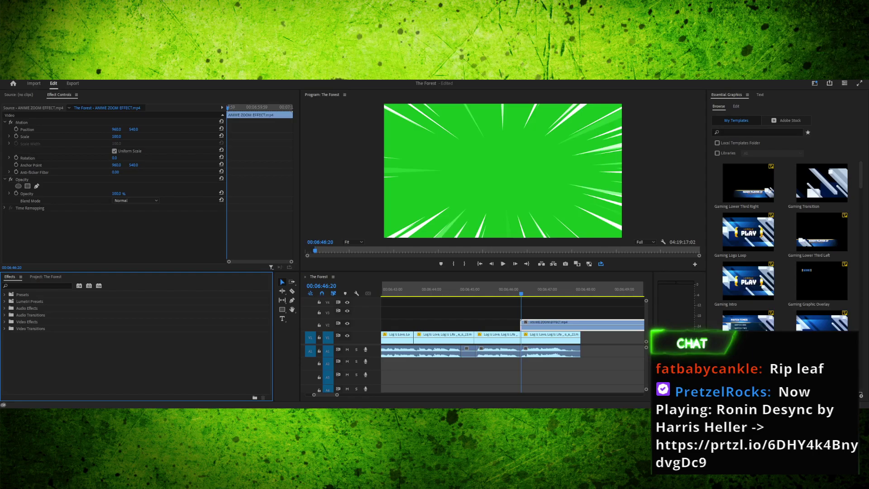
{"action": "key", "text": "shift+f"}
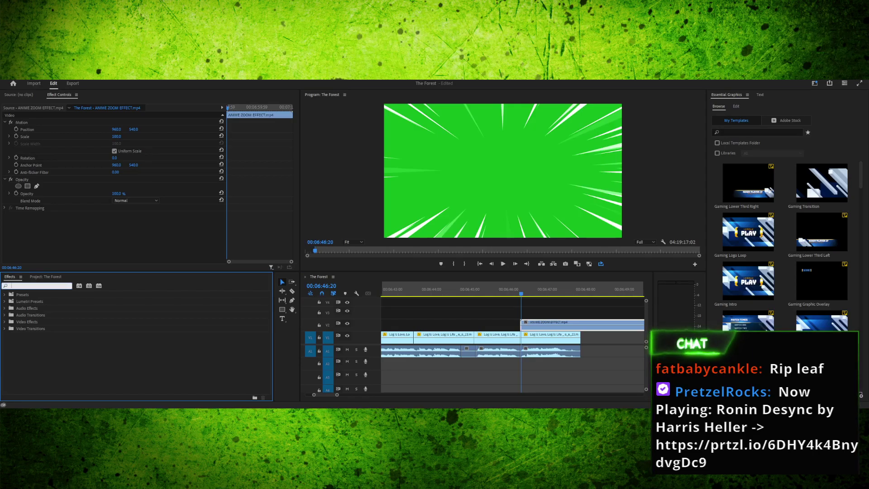
{"action": "type", "text": "key"}
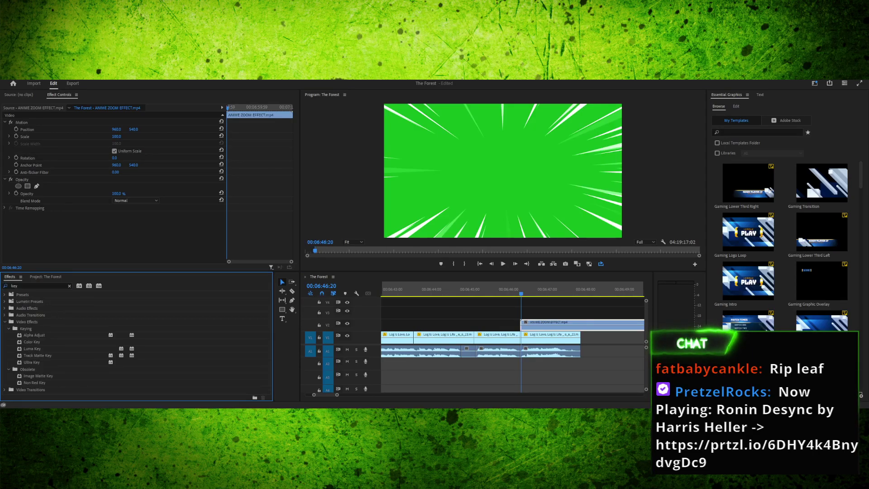
Apply the Ultra Key effect to the ANIME ZOOM EFFECT clip on V2
{"action": "left_click", "coordinate": [32, 362]}
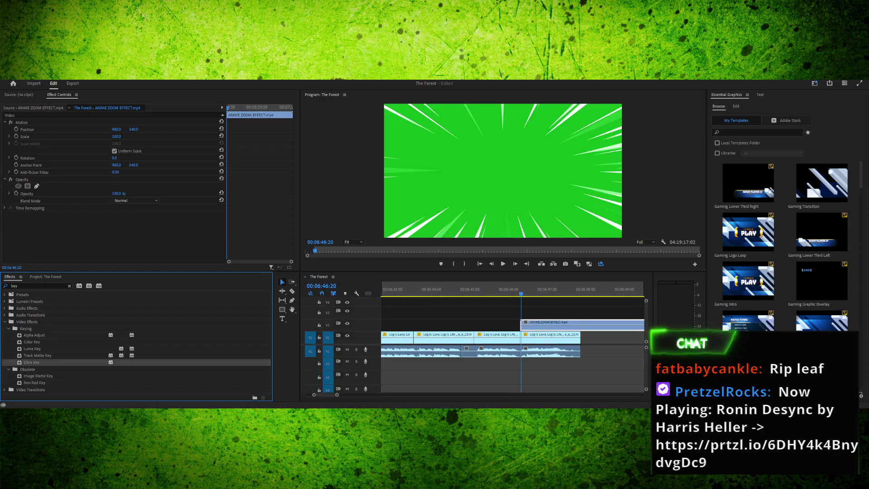
{"action": "key", "text": "Down"}
{"action": "key", "text": "Down"}
{"action": "key", "text": "Down"}
{"action": "key", "text": "Down"}
{"action": "key", "text": "Down"}
{"action": "key", "text": "Down"}
{"action": "key", "text": "Down"}
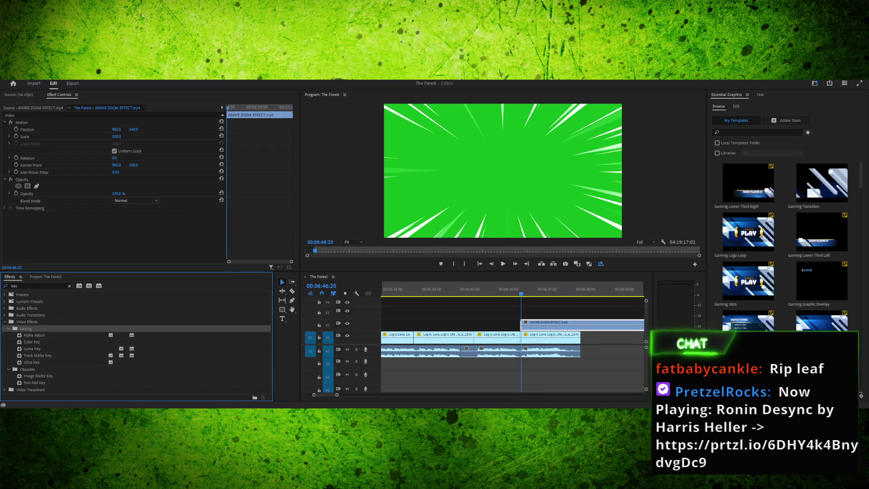
{"action": "key", "text": "Up"}
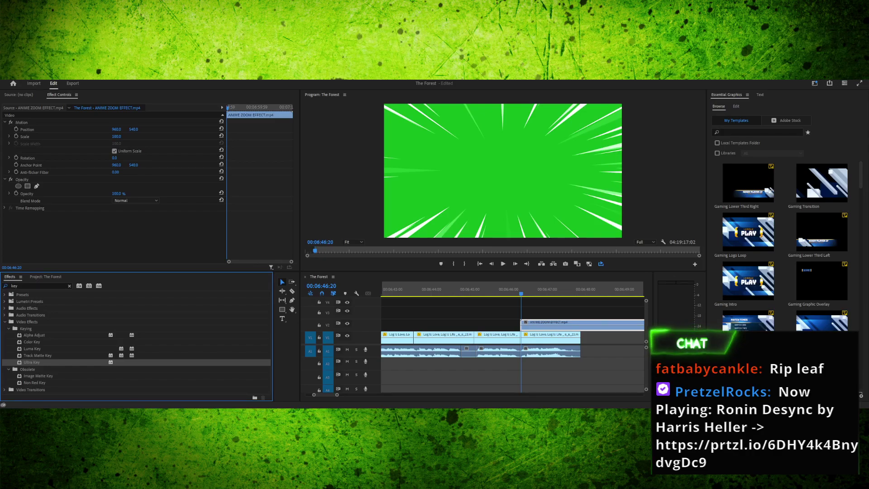
{"action": "left_click_drag", "start_coordinate": [31, 362], "coordinate": [566, 325]}
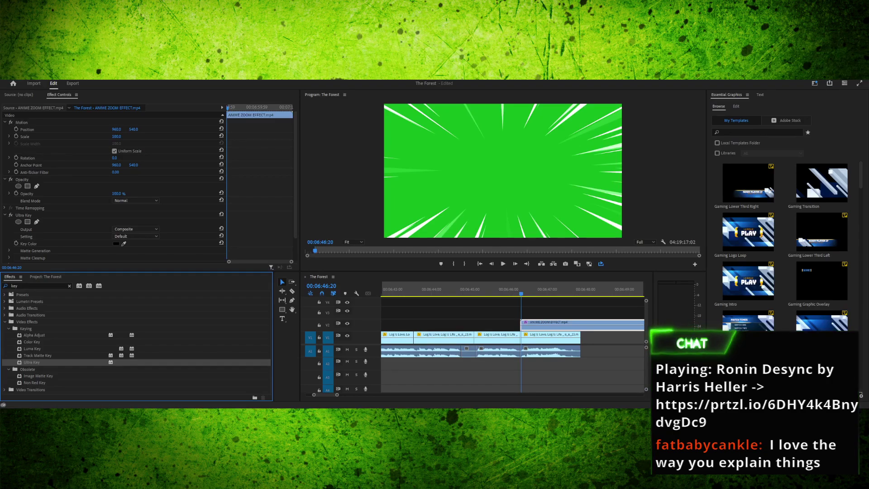
Sample the green background of ANIME ZOOM EFFECT as the Ultra Key's key color
{"action": "left_click", "coordinate": [23, 215]}
{"action": "scroll", "coordinate": [113, 186], "scroll_direction": "down", "scroll_amount": 2}
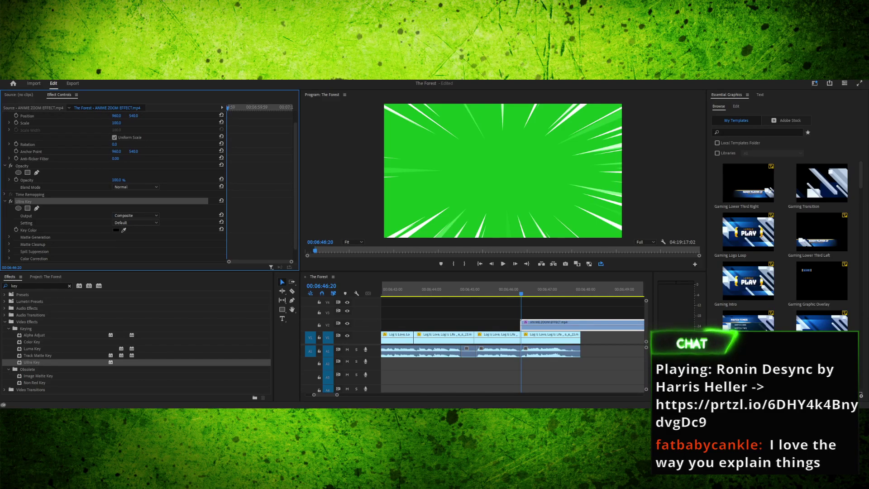
{"action": "left_click", "coordinate": [123, 230]}
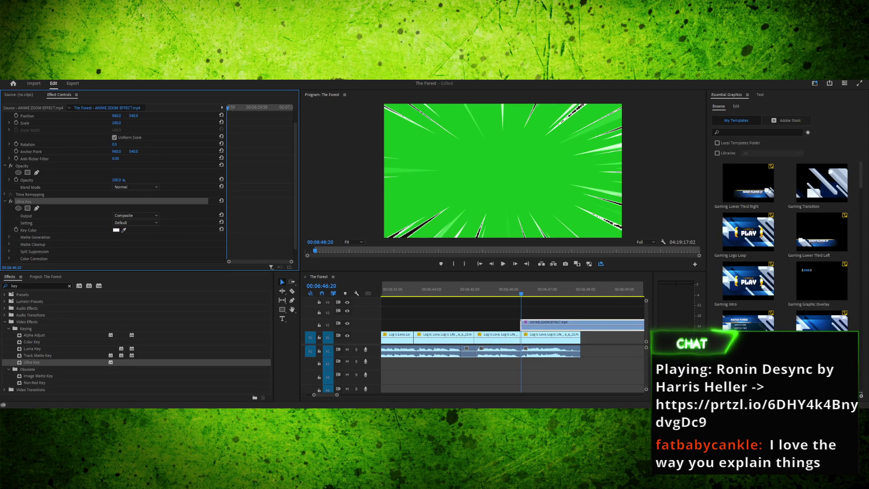
{"action": "left_click", "coordinate": [123, 230]}
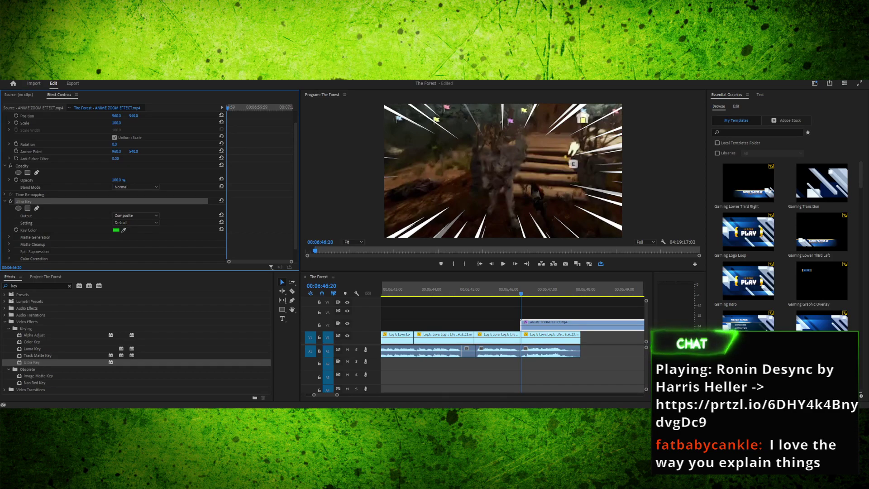
Step through the cut into the last video piece and play the keyed zoom effect over it to the end
{"action": "left_click", "coordinate": [516, 289]}
{"action": "key", "text": "Right"}
{"action": "key", "text": "Right"}
{"action": "key", "text": "Right"}
{"action": "key", "text": "Right"}
{"action": "key", "text": "Right"}
{"action": "key", "text": "Right"}
{"action": "key", "text": "space"}
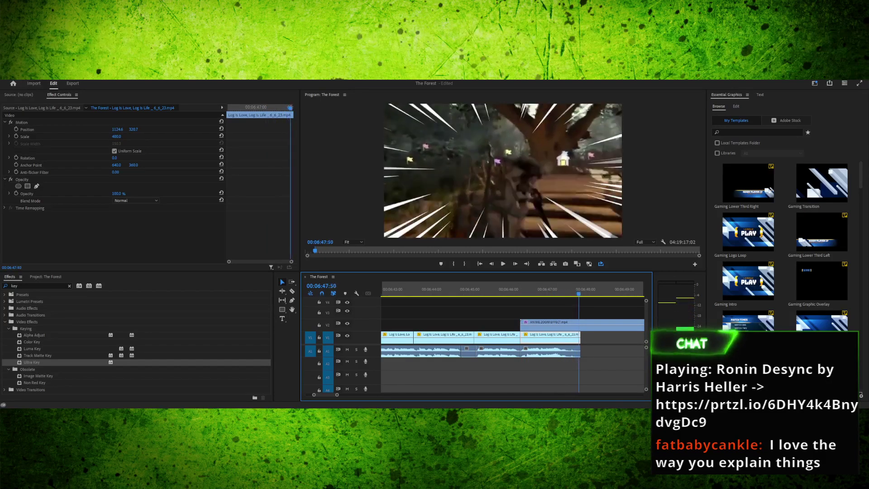
Split ANIME ZOOM EFFECT at the last video piece's end, 00:06:47:52, delete the excess, and replay from the effect's start
{"action": "key", "text": "c"}
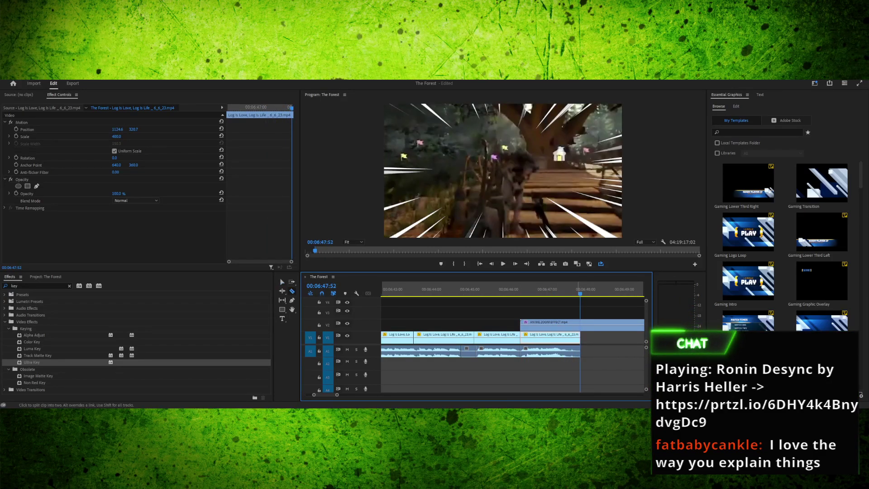
{"action": "key", "text": "v"}
{"action": "left_click", "coordinate": [607, 325]}
{"action": "key", "text": "Delete"}
{"action": "mouse_move", "coordinate": [521, 290]}
{"action": "left_mouse_down"}
{"action": "mouse_move", "coordinate": [542, 289]}
{"action": "mouse_move", "coordinate": [508, 290]}
{"action": "mouse_move", "coordinate": [521, 289]}
{"action": "left_mouse_up"}
{"action": "key", "text": "space"}
{"action": "key", "text": "space"}
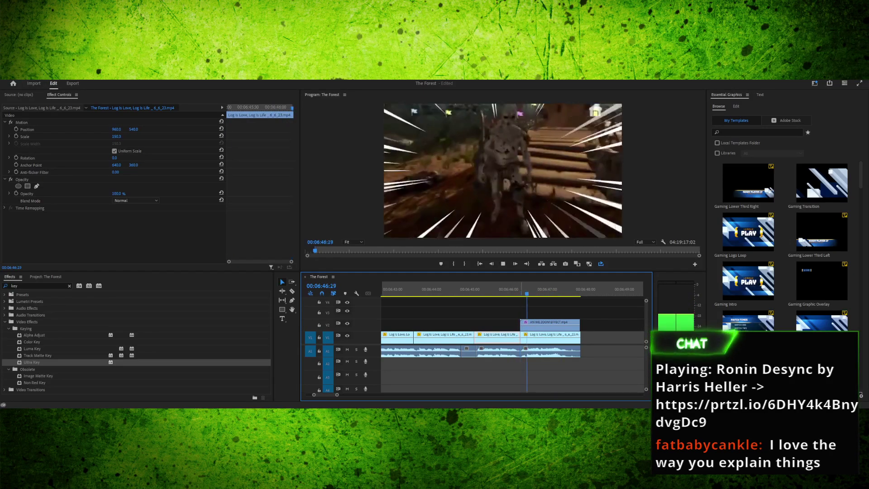
Replay the keyed zoom effect over the last video piece several times, starting at and shortly before its cut
{"action": "key", "text": "space"}
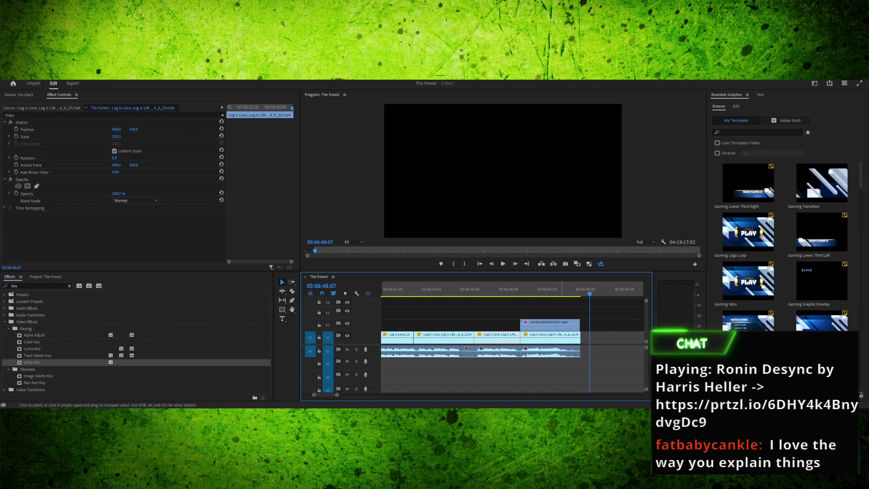
{"action": "left_click_drag", "start_coordinate": [583, 289], "coordinate": [576, 289]}
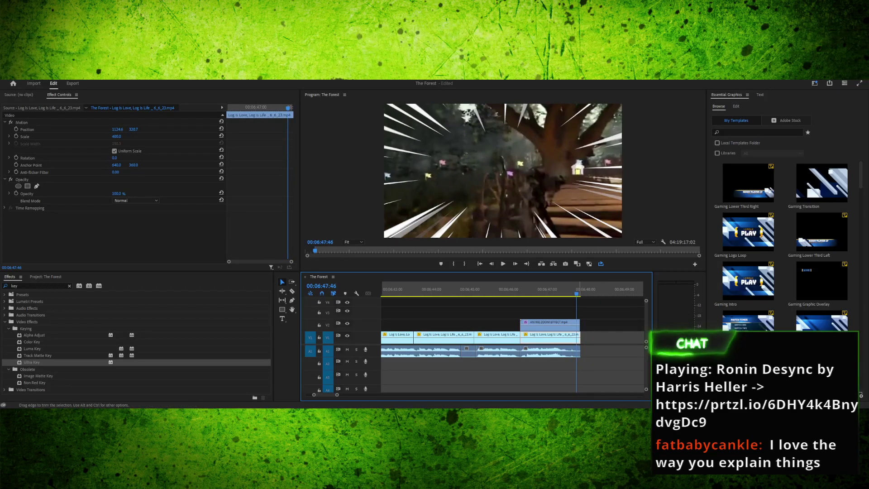
{"action": "left_click_drag", "start_coordinate": [579, 325], "coordinate": [580, 325]}
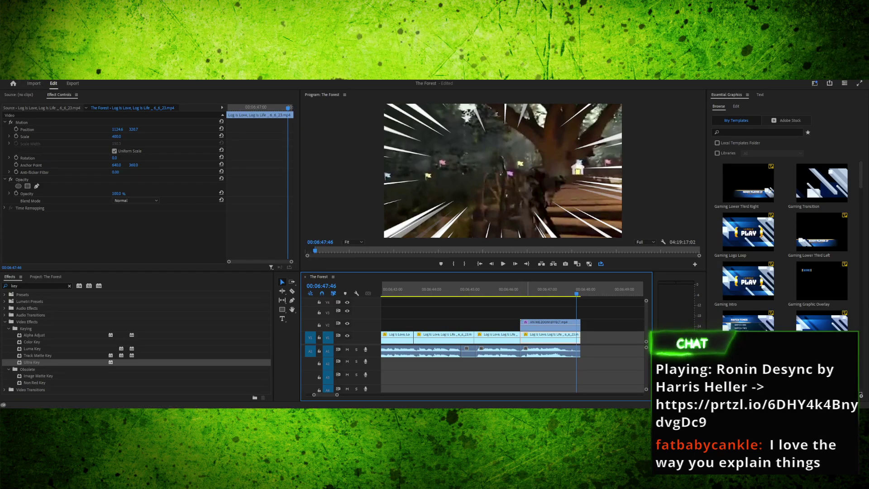
{"action": "left_click_drag", "start_coordinate": [525, 289], "coordinate": [517, 289]}
{"action": "key", "text": "space"}
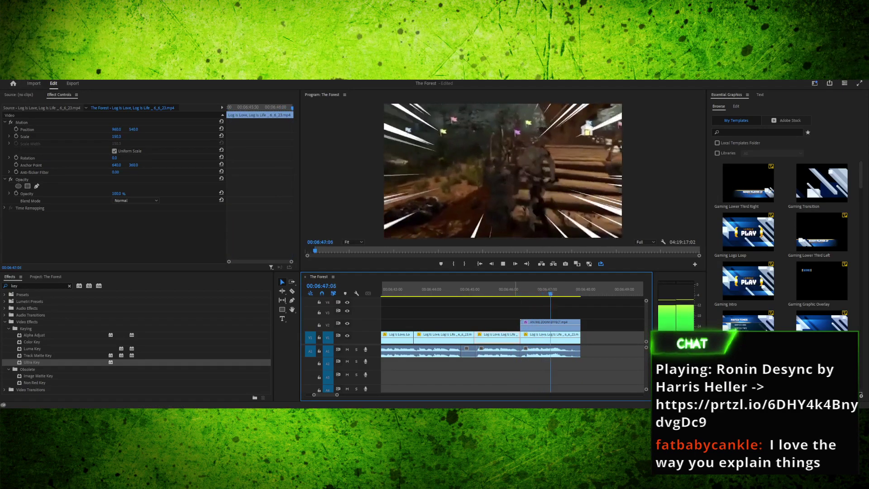
{"action": "key", "text": "space"}
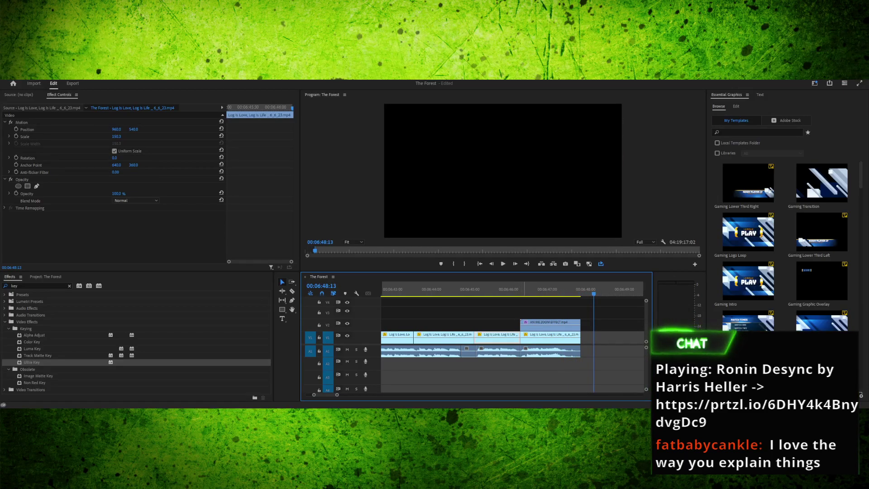
{"action": "left_click_drag", "start_coordinate": [525, 290], "coordinate": [473, 290]}
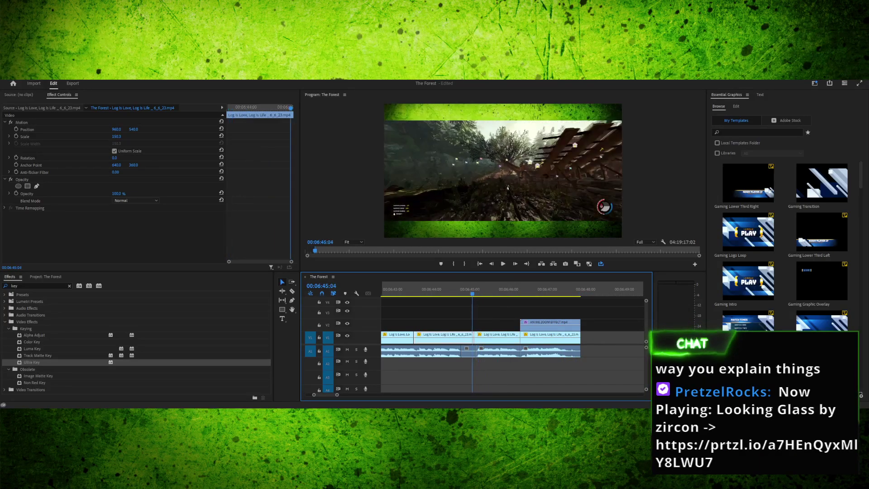
{"action": "key", "text": "space"}
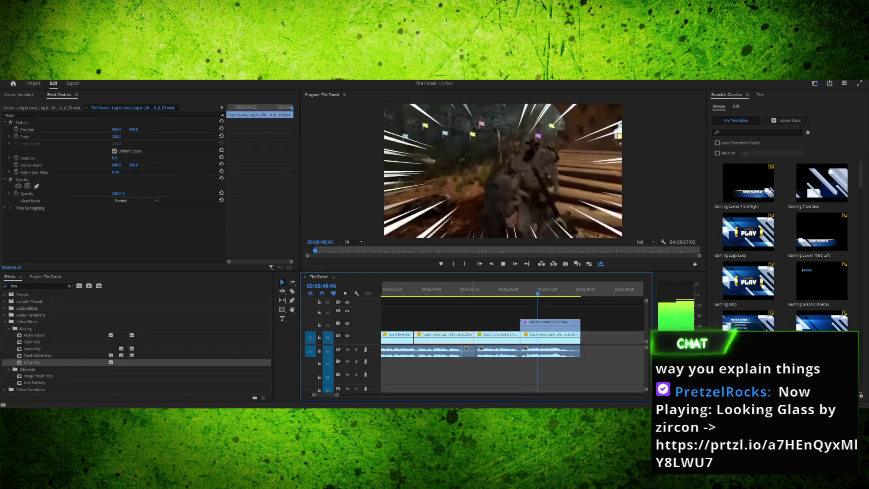
{"action": "key", "text": "space"}
{"action": "mouse_move", "coordinate": [543, 290]}
{"action": "left_mouse_down"}
{"action": "mouse_move", "coordinate": [576, 290]}
{"action": "mouse_move", "coordinate": [526, 289]}
{"action": "left_mouse_up"}
{"action": "key", "text": "space"}
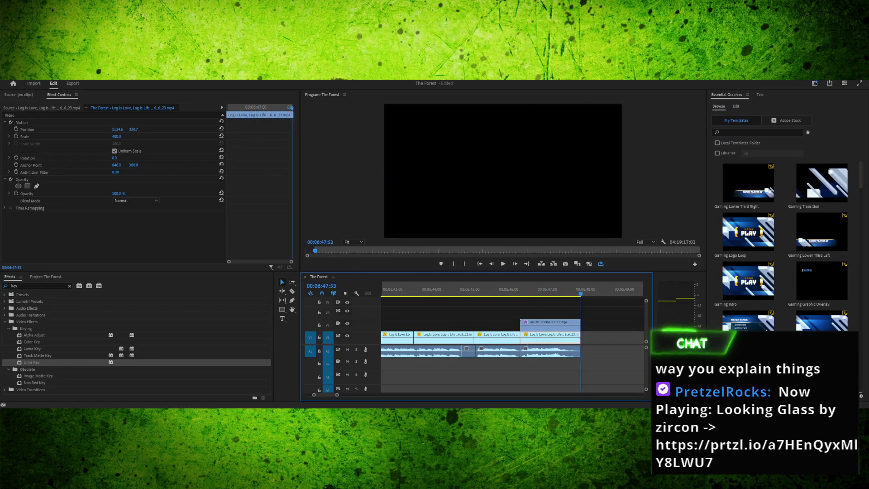
Extend the last video piece and the ANIME ZOOM EFFECT clip above it to a common end at about 00:06:48:35
{"action": "left_click_drag", "start_coordinate": [581, 290], "coordinate": [543, 290]}
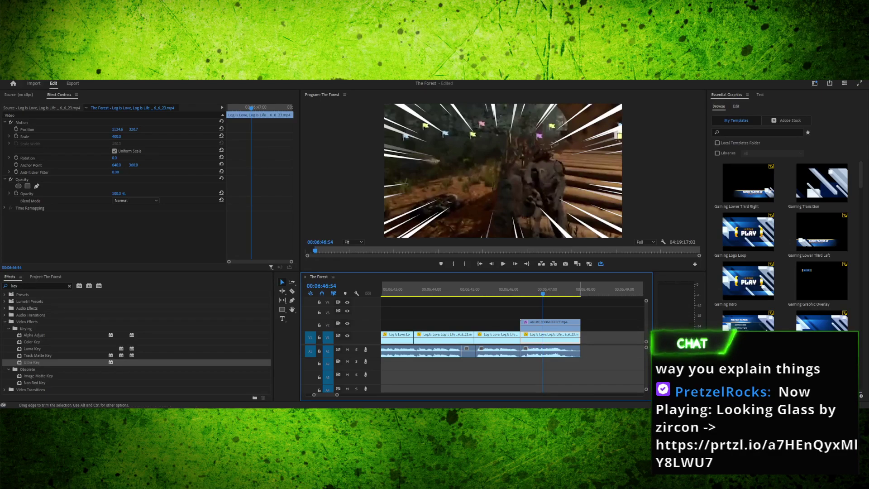
{"action": "left_click_drag", "start_coordinate": [580, 337], "coordinate": [608, 337]}
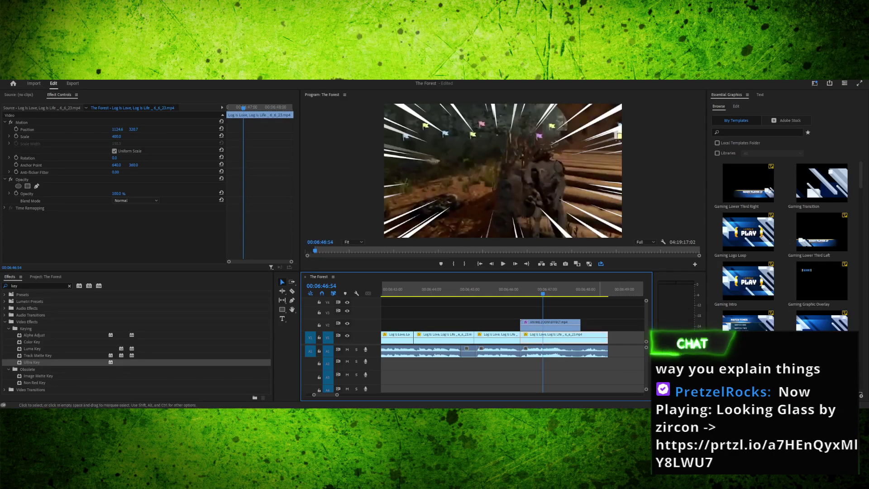
{"action": "key", "text": "space"}
{"action": "left_click_drag", "start_coordinate": [581, 322], "coordinate": [608, 322]}
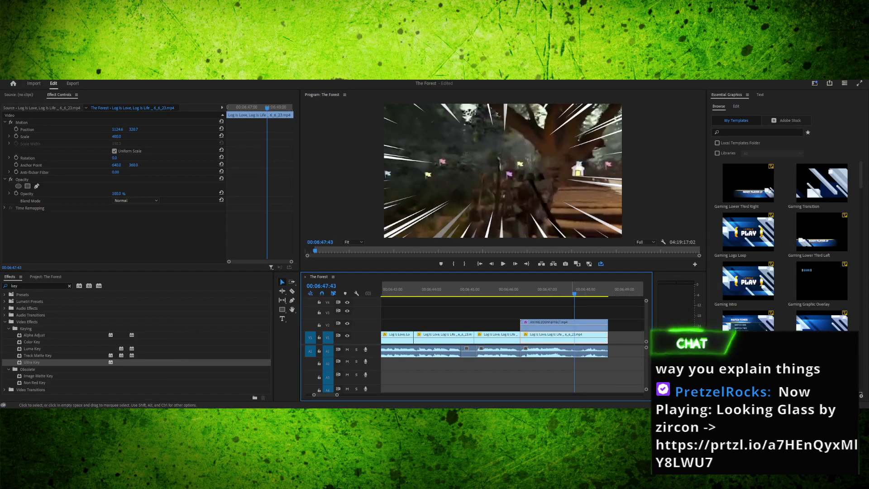
Replay the extended ending with its zoom effect and save the project
{"action": "left_click_drag", "start_coordinate": [574, 291], "coordinate": [566, 292]}
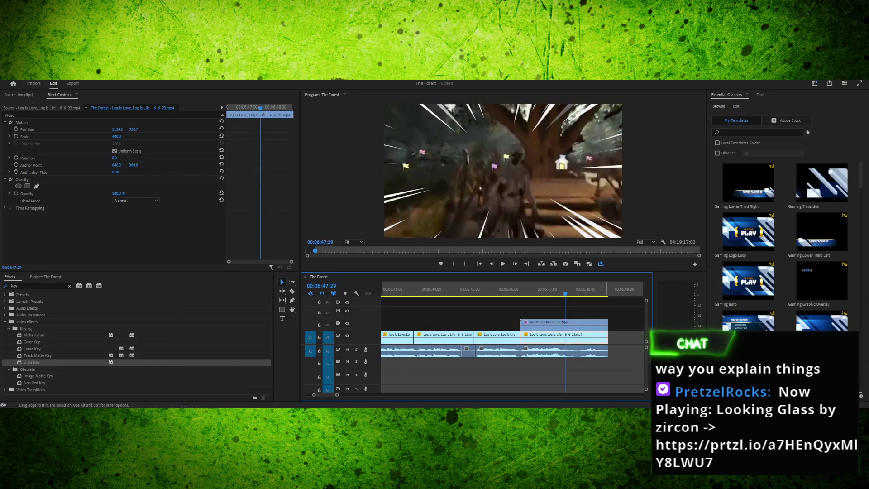
{"action": "left_click", "coordinate": [553, 290]}
{"action": "key", "text": "space"}
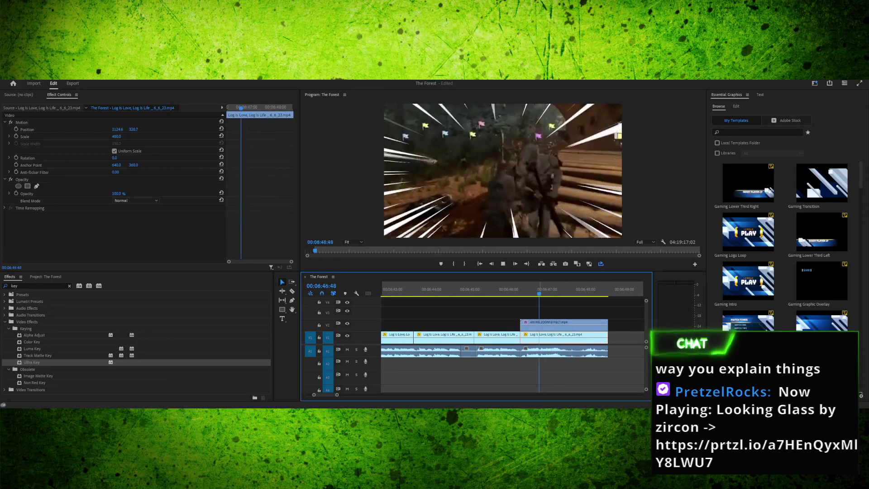
{"action": "key", "text": "space"}
{"action": "left_click_drag", "start_coordinate": [583, 290], "coordinate": [540, 290]}
{"action": "key", "text": "space"}
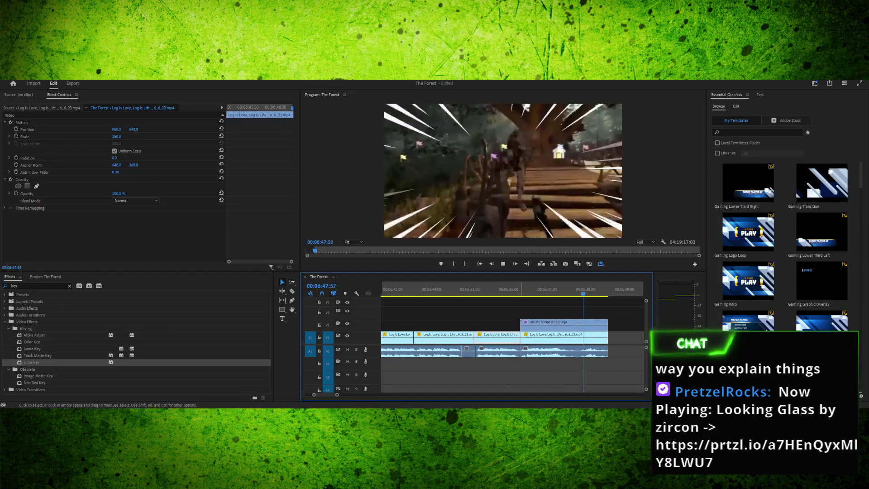
{"action": "key", "text": "space"}
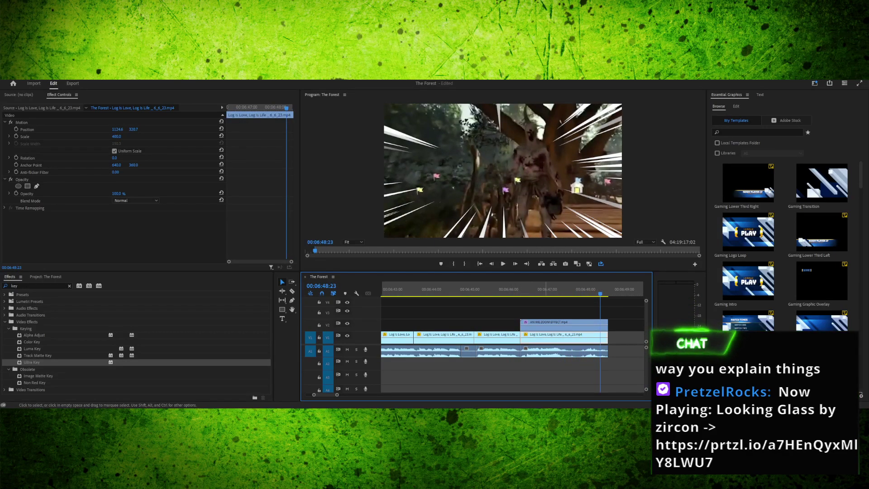
{"action": "key", "text": "ctrl+s"}
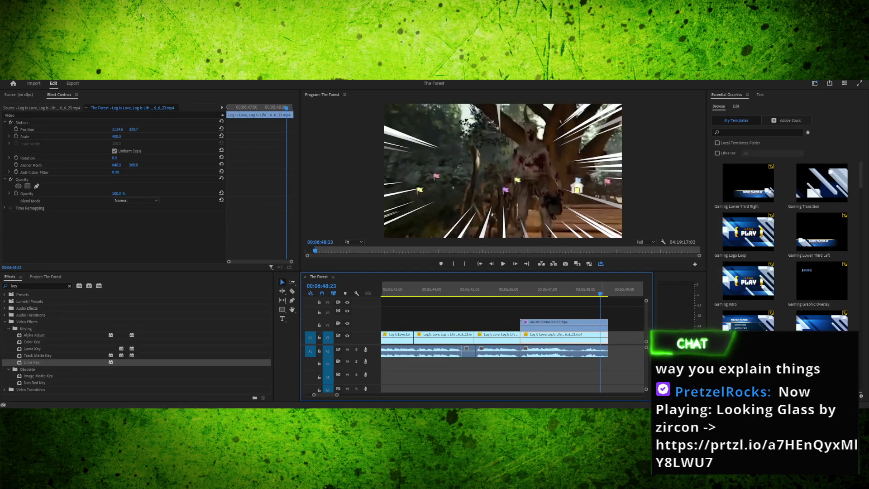
Mark the sequence's Out point on the last frame of the ending, at 00:06:48:35
{"action": "key", "text": "Right"}
{"action": "key", "text": "Right"}
{"action": "key", "text": "Right"}
{"action": "key", "text": "Right"}
{"action": "key", "text": "Right"}
{"action": "key", "text": "Right"}
{"action": "key", "text": "Right"}
{"action": "key", "text": "Right"}
{"action": "key", "text": "Right"}
{"action": "key", "text": "Right"}
{"action": "key", "text": "Right"}
{"action": "key", "text": "Right"}
{"action": "key", "text": "Right"}
{"action": "key", "text": "Left"}
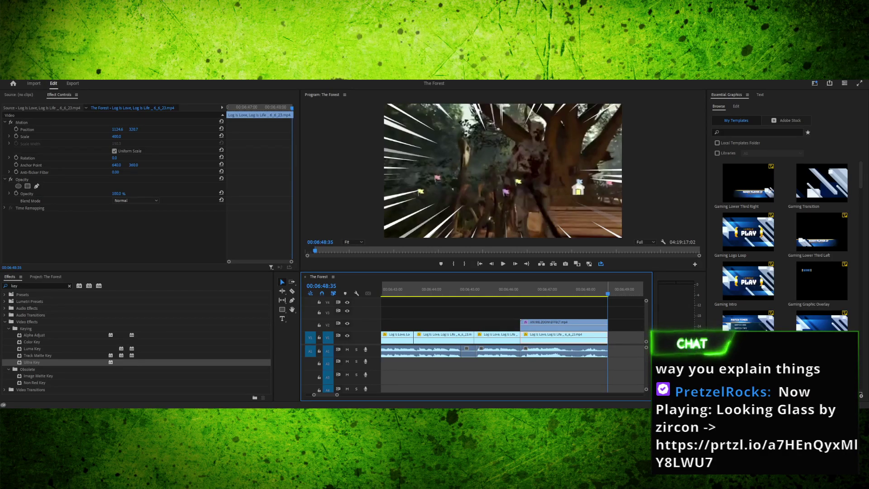
{"action": "key", "text": "o"}
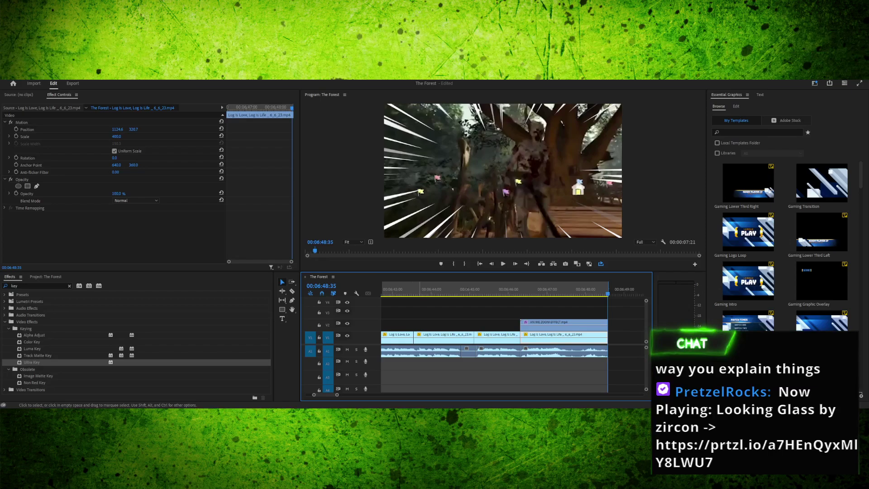
Play the marked In-to-Out range from its start and look over the Program monitor's Button Editor
{"action": "left_click_drag", "start_coordinate": [337, 395], "coordinate": [352, 395]}
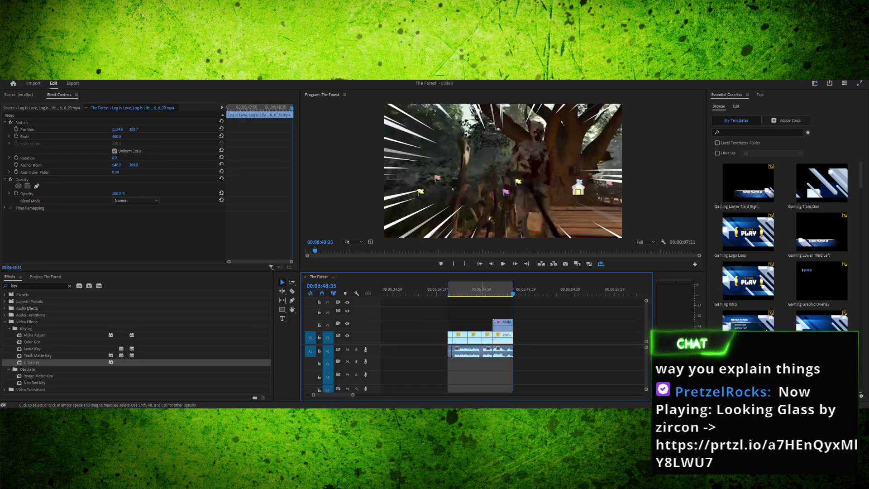
{"action": "key", "text": "space"}
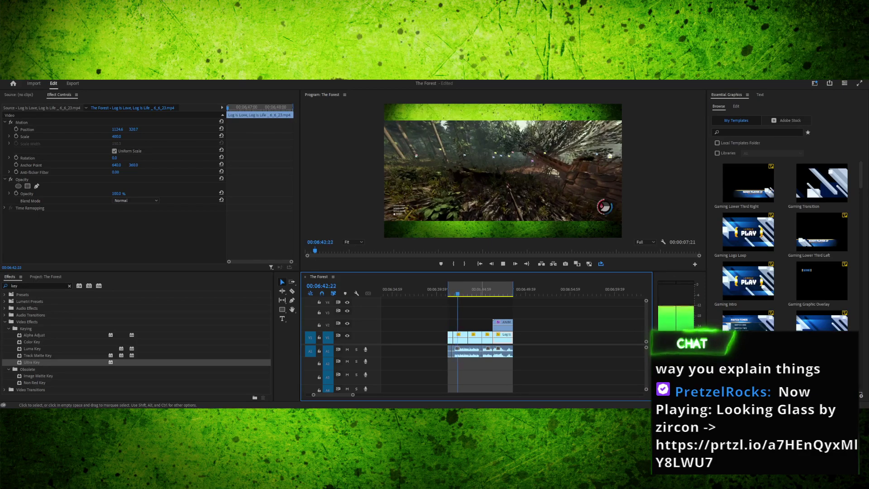
{"action": "key", "text": "space"}
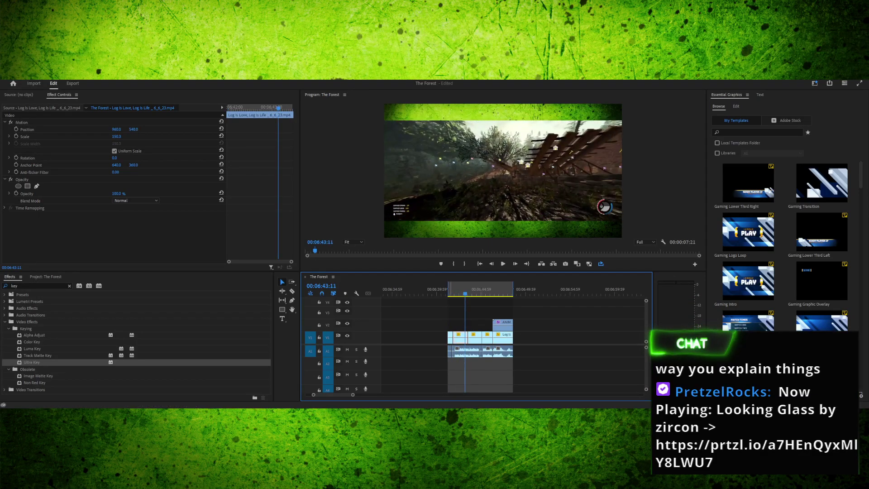
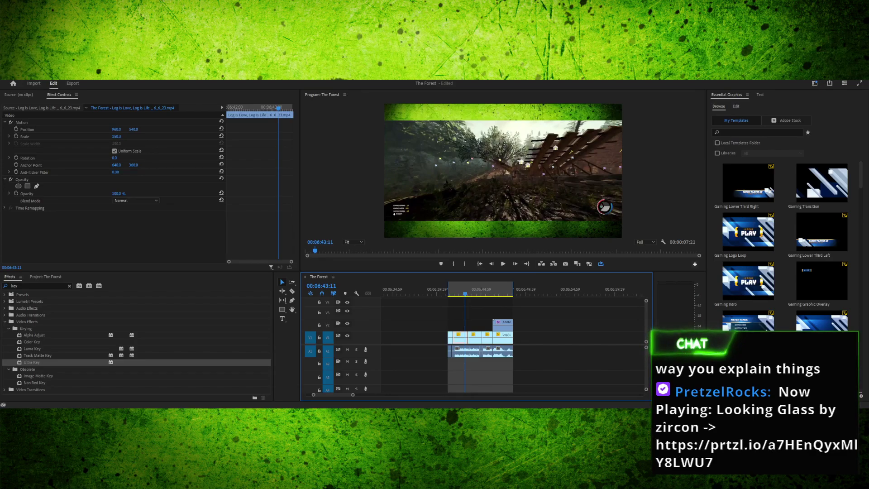
{"action": "left_click", "coordinate": [695, 264]}
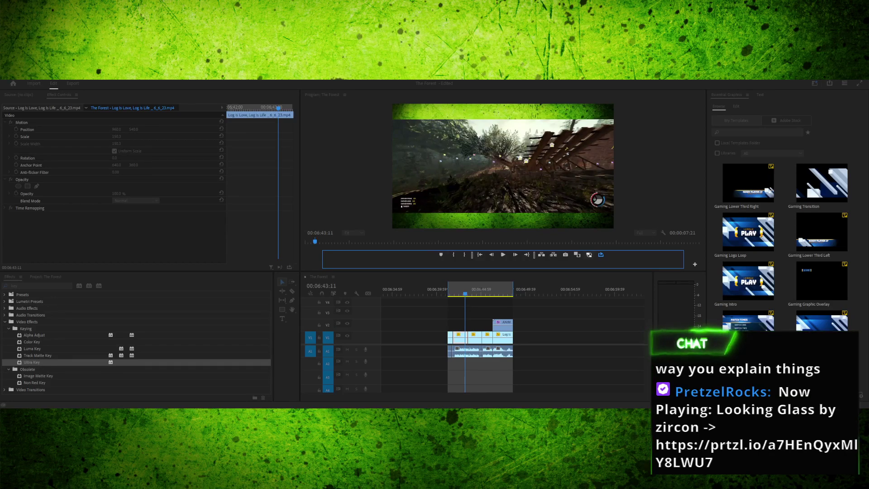
{"action": "key", "text": "Escape"}
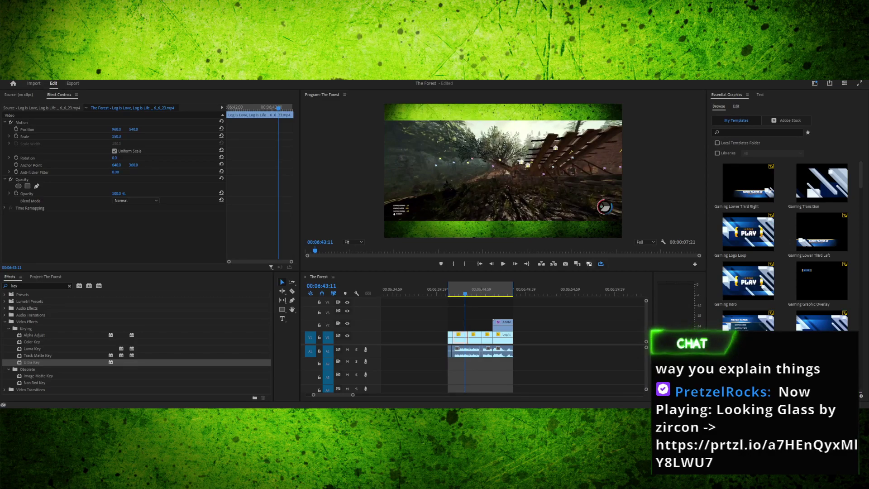
Replay the opening of the marked range from 00:06:41:26
{"action": "left_click_drag", "start_coordinate": [466, 293], "coordinate": [449, 293]}
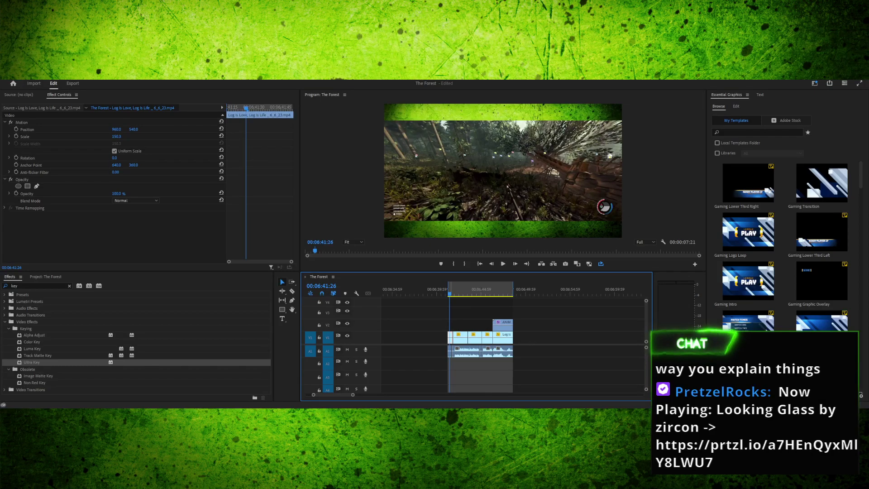
{"action": "key", "text": "space"}
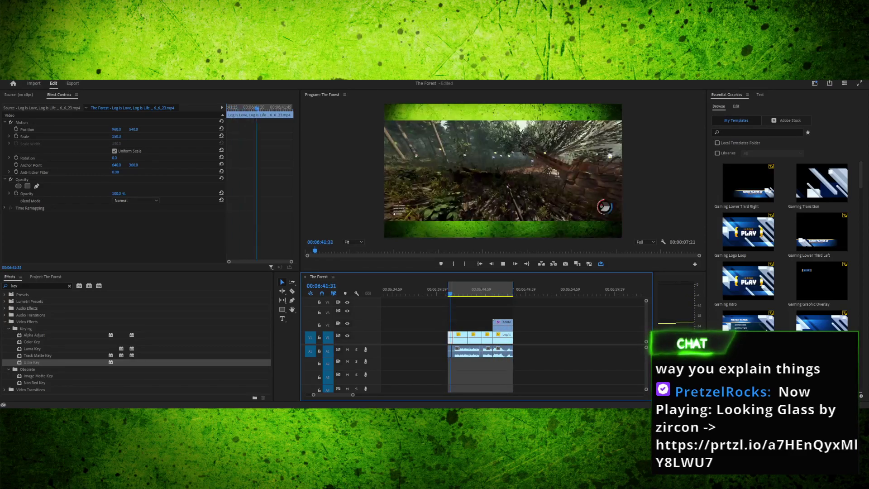
{"action": "key", "text": "space"}
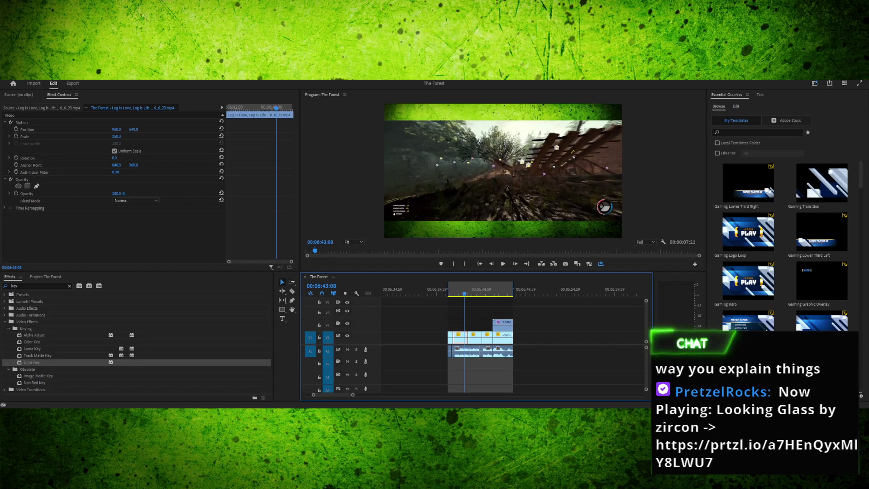
Look through the clips stored in the project's MP4S bin
{"action": "key", "text": "shift+1"}
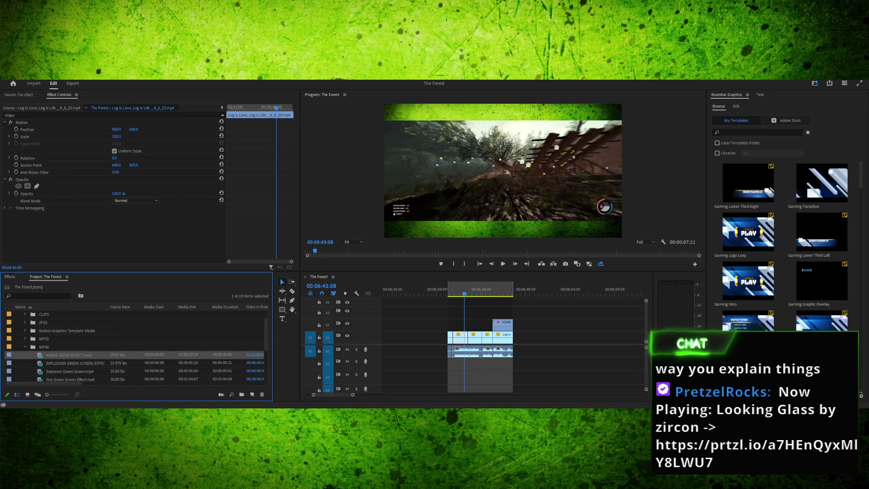
{"action": "scroll", "coordinate": [136, 347], "scroll_direction": "down", "scroll_amount": 1}
{"action": "key", "text": "Down"}
{"action": "key", "text": "Down"}
{"action": "key", "text": "Down"}
{"action": "key", "text": "Down"}
{"action": "key", "text": "Down"}
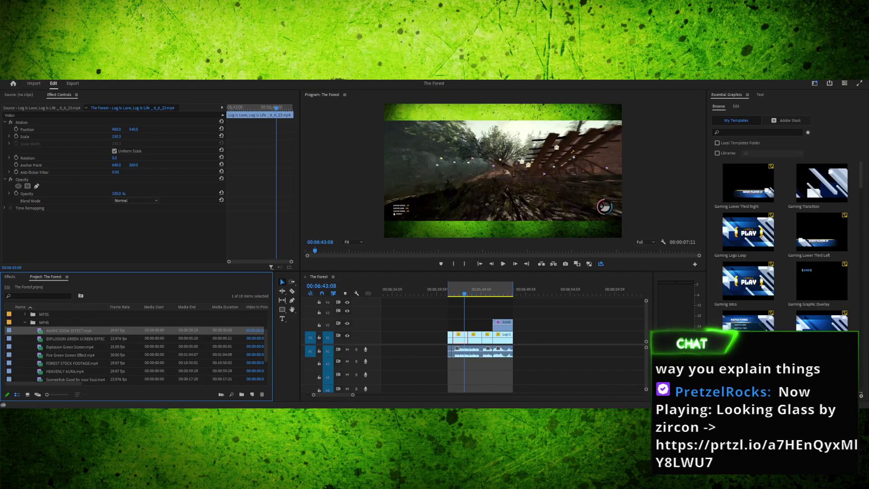
{"action": "scroll", "coordinate": [136, 346], "scroll_direction": "down", "scroll_amount": 1}
{"action": "key", "text": "Down"}
{"action": "key", "text": "Down"}
{"action": "scroll", "coordinate": [136, 347], "scroll_direction": "up", "scroll_amount": 5}
Collapse the MP4S bin and look over the other asset bins, ending on ADJUSTMENT LAYERS
{"action": "left_click", "coordinate": [25, 347]}
{"action": "left_click", "coordinate": [66, 330]}
{"action": "left_click", "coordinate": [44, 363]}
{"action": "left_click", "coordinate": [44, 355]}
{"action": "left_click", "coordinate": [24, 355]}
{"action": "left_click", "coordinate": [25, 355]}
{"action": "left_click", "coordinate": [43, 323]}
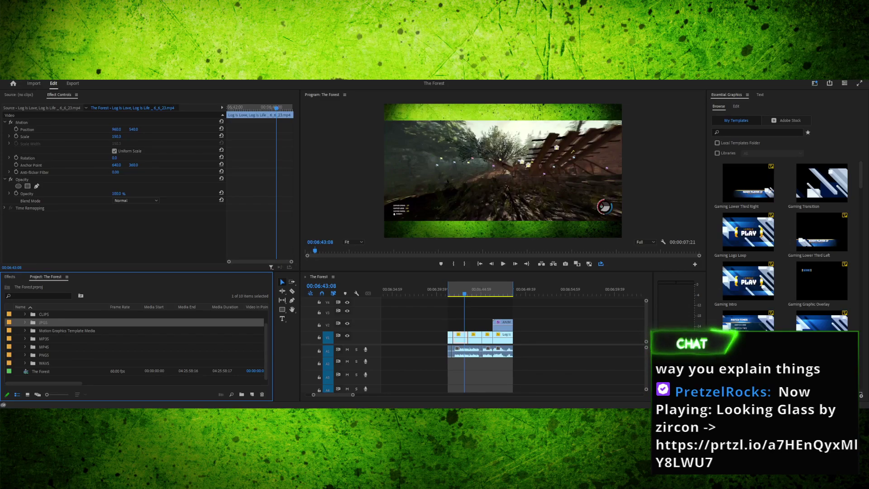
{"action": "scroll", "coordinate": [135, 346], "scroll_direction": "up", "scroll_amount": 2}
{"action": "left_click", "coordinate": [58, 322]}
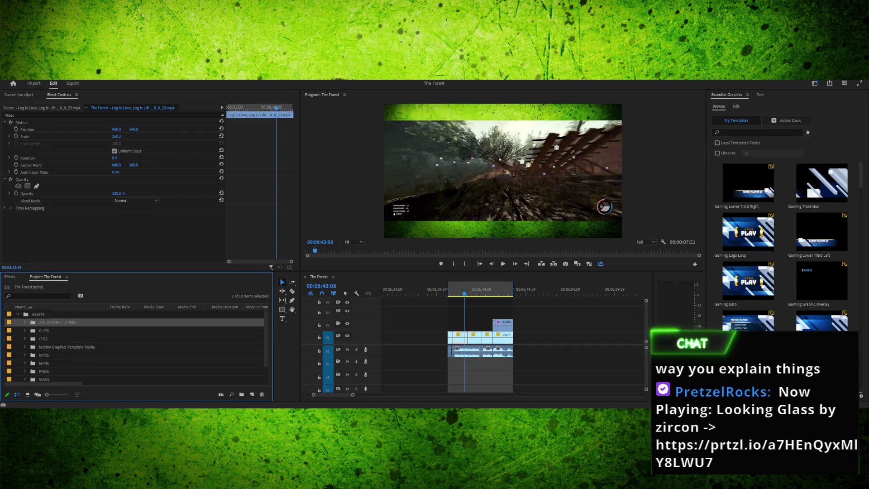
Check the beginning of the keyed zoom effect, stopping at 00:06:46:42
{"action": "left_click_drag", "start_coordinate": [465, 291], "coordinate": [495, 291]}
{"action": "key", "text": "space"}
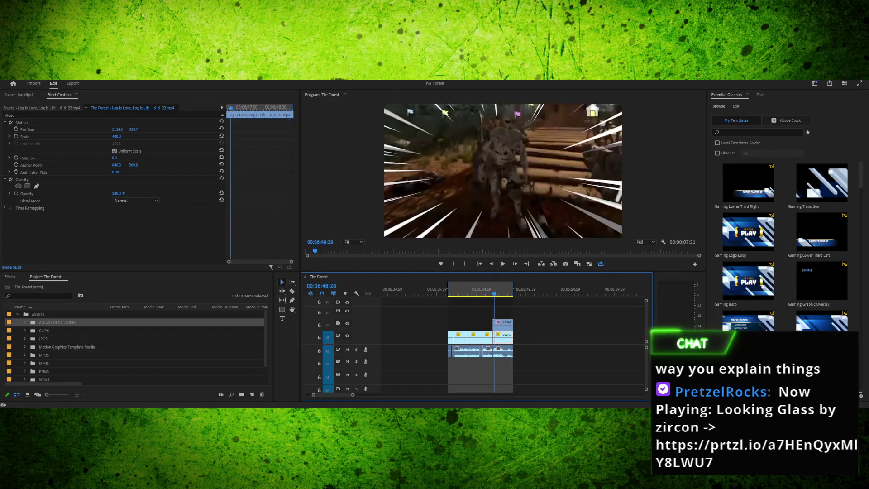
{"action": "left_click_drag", "start_coordinate": [498, 290], "coordinate": [496, 290]}
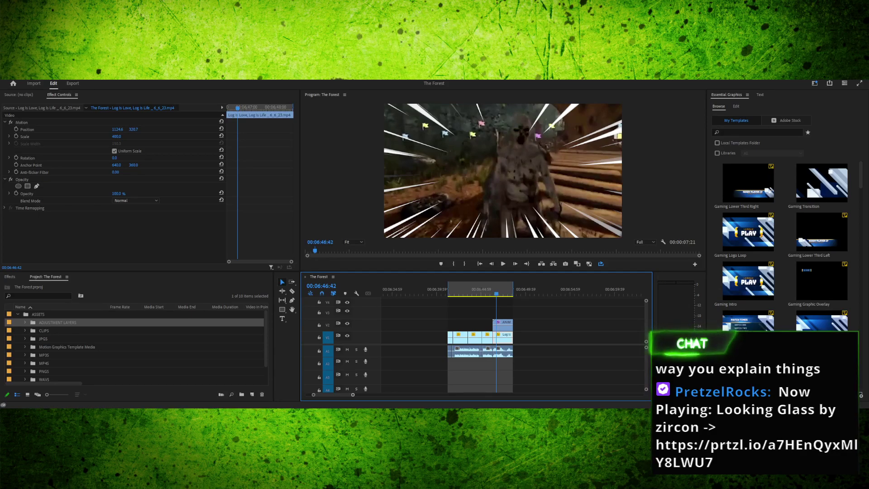
Go back through the edit points to the earlier color-effect clip around 00:06:02:20 and review it
{"action": "key", "text": "minus"}
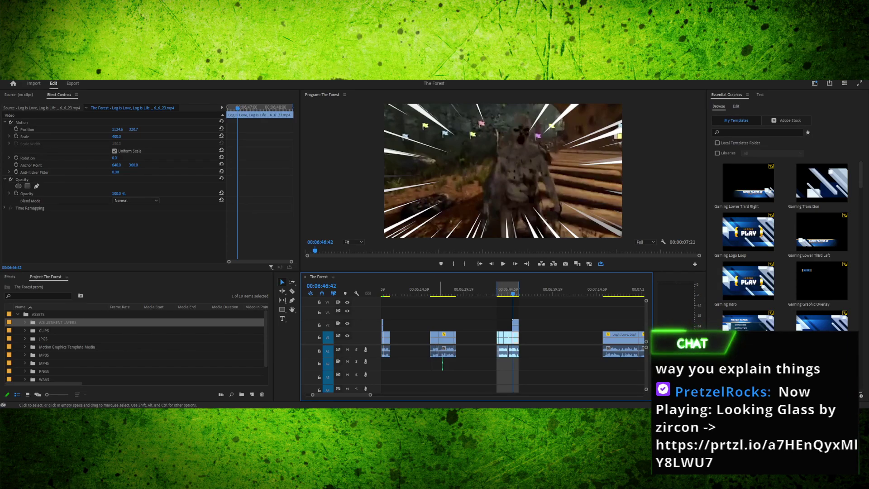
{"action": "key", "text": "Up"}
{"action": "key", "text": "Up"}
{"action": "key", "text": "Up"}
{"action": "key", "text": "Up"}
{"action": "key", "text": "Up"}
{"action": "key", "text": "Up"}
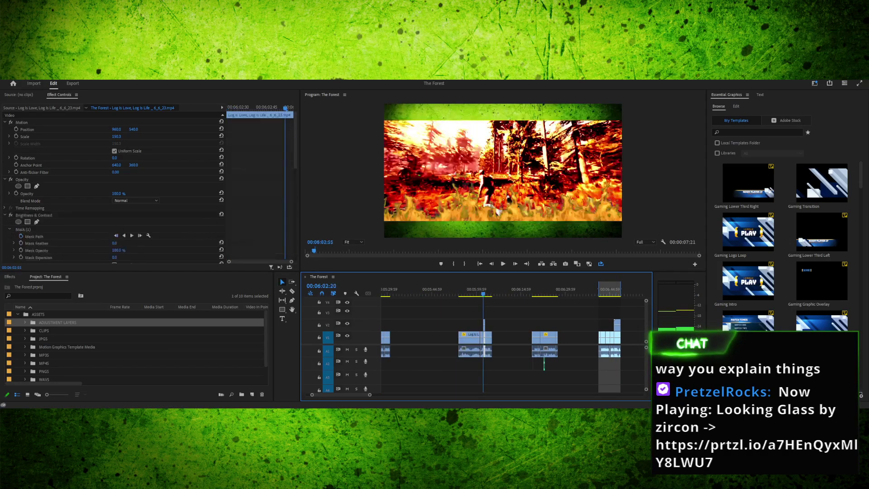
Go back through the edit points past the SHUT caption clip to the Homewreckers clip around 00:02:46:13
{"action": "key", "text": "Up"}
{"action": "key", "text": "Up"}
{"action": "key", "text": "Up"}
{"action": "key", "text": "Up"}
{"action": "key", "text": "Up"}
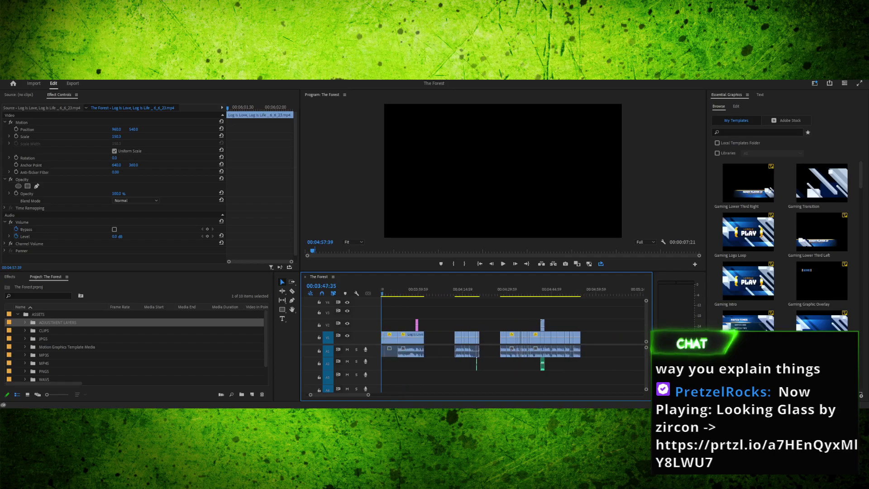
{"action": "key", "text": "Up"}
{"action": "key", "text": "Up"}
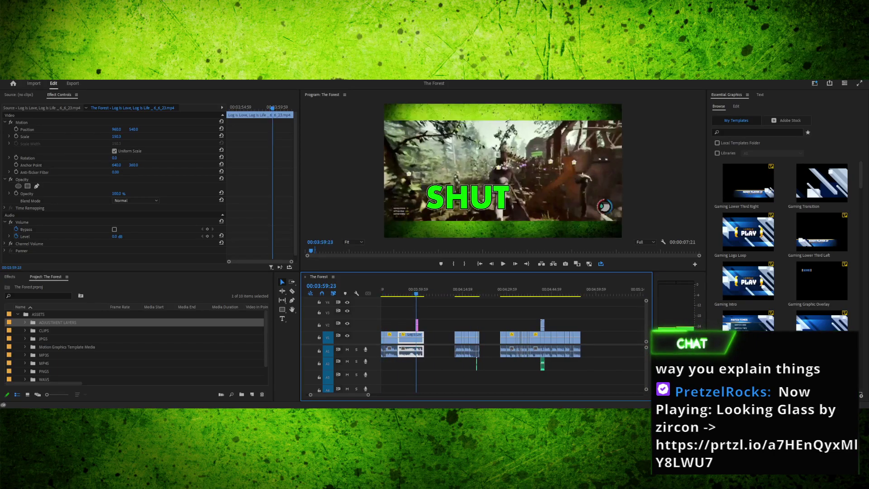
{"action": "key", "text": "Up"}
{"action": "key", "text": "Up"}
{"action": "key", "text": "Up"}
{"action": "key", "text": "Up"}
{"action": "key", "text": "Up"}
{"action": "key", "text": "Up"}
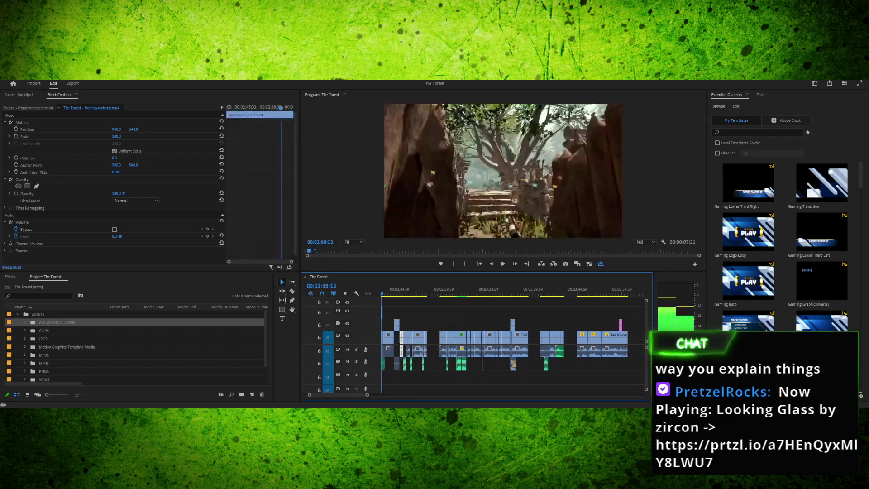
Continue back through the earlier edits to the blurred section of the Smashing Through Da Rocks clip at 00:00:34:48
{"action": "key", "text": "Up"}
{"action": "key", "text": "Up"}
{"action": "key", "text": "Up"}
{"action": "key", "text": "Up"}
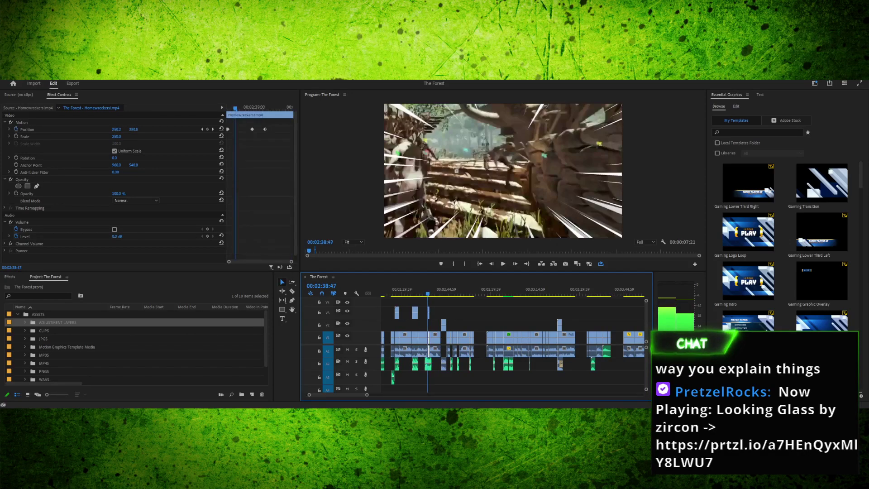
{"action": "key", "text": "Up"}
{"action": "key", "text": "Up"}
{"action": "key", "text": "Up"}
{"action": "key", "text": "Up"}
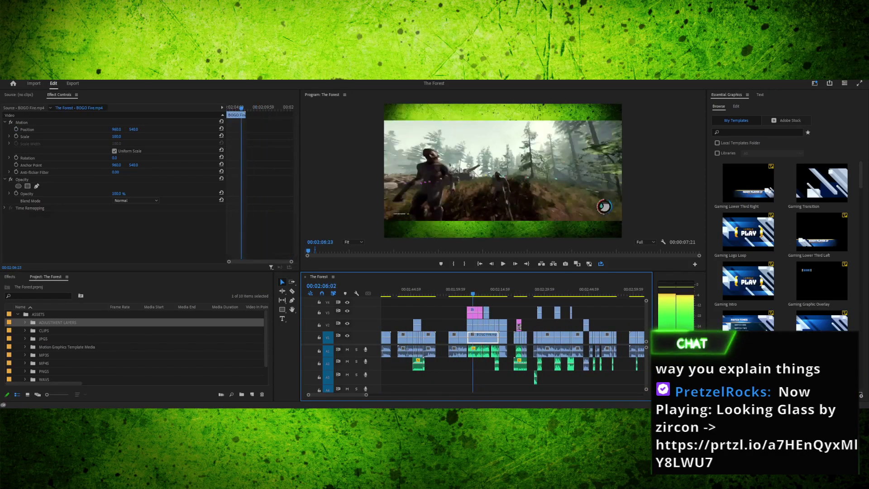
{"action": "key", "text": "Up"}
{"action": "key", "text": "Up"}
{"action": "key", "text": "Up"}
{"action": "key", "text": "Up"}
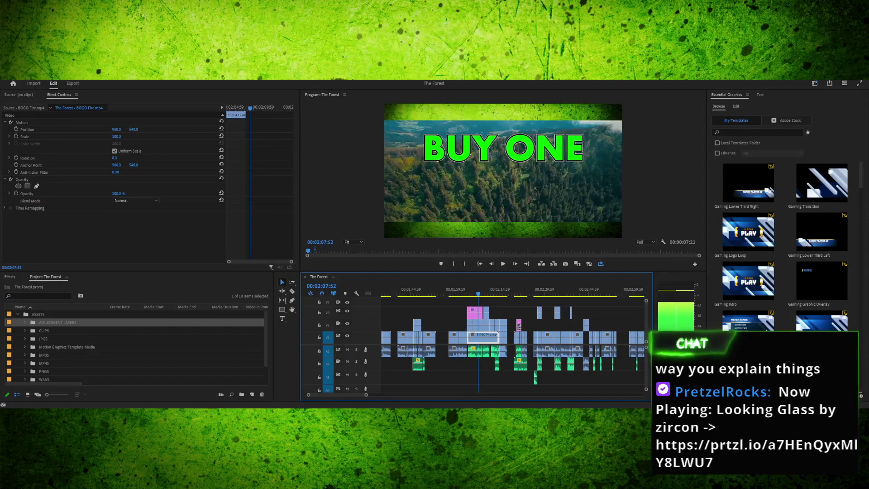
{"action": "key", "text": "Up"}
{"action": "key", "text": "Up"}
{"action": "key", "text": "Up"}
{"action": "key", "text": "Up"}
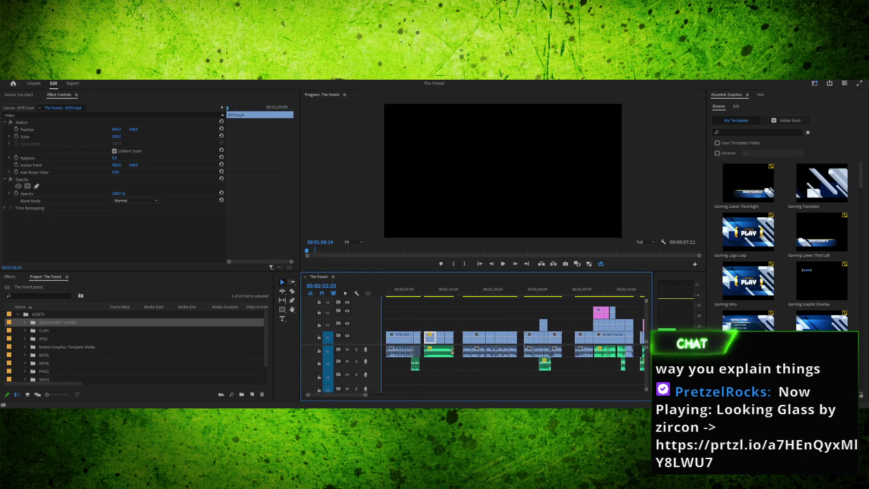
{"action": "key", "text": "Up"}
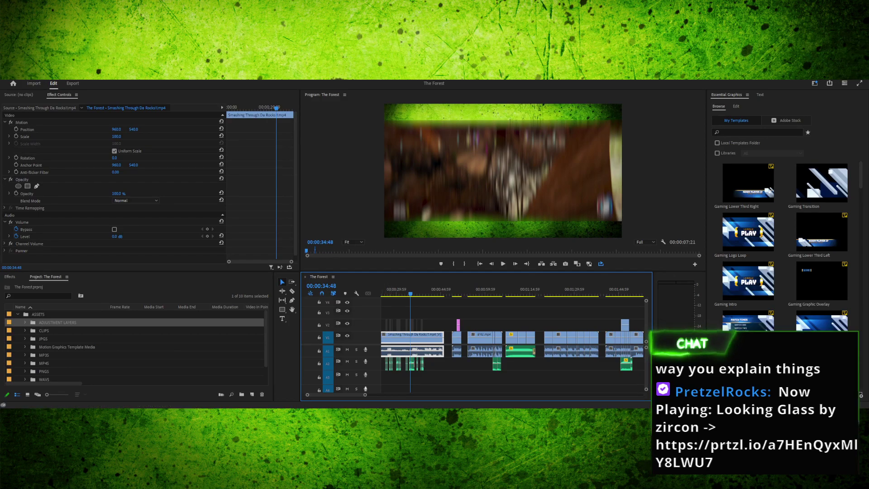
Copy the Directional Blur adjustment layer at 00:00:34:48 above the Smashing Through Da Rocks clip
{"action": "key", "text": "equal"}
{"action": "key", "text": "equal"}
{"action": "key", "text": "equal"}
{"action": "key", "text": "equal"}
{"action": "key", "text": "equal"}
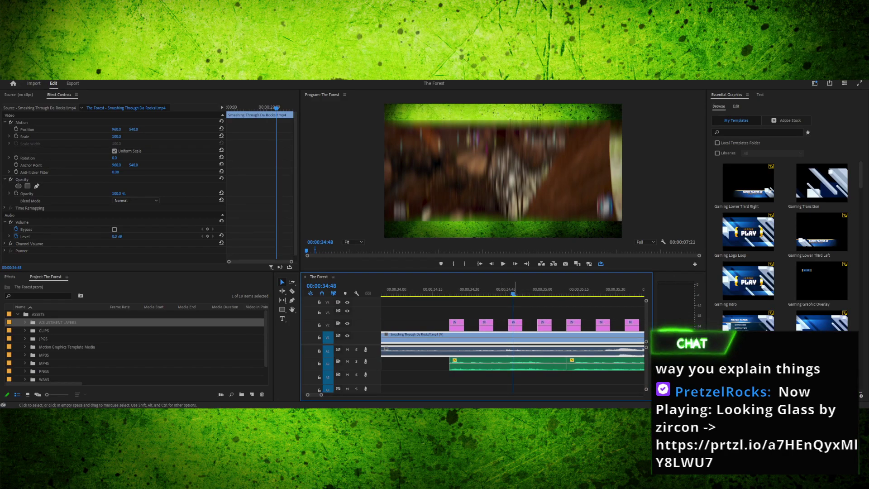
{"action": "left_click", "coordinate": [515, 325]}
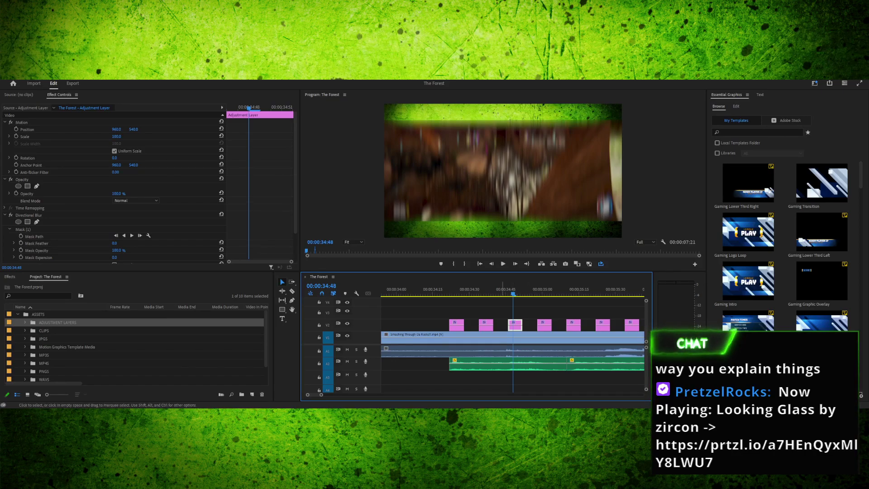
{"action": "key", "text": "minus"}
{"action": "key", "text": "minus"}
{"action": "key", "text": "minus"}
{"action": "key", "text": "minus"}
{"action": "key", "text": "minus"}
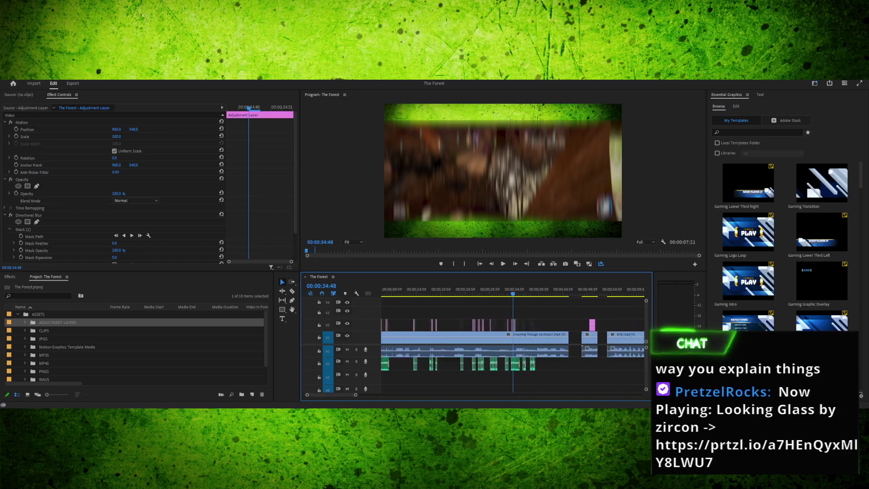
Play the marked ending of the Log Is Love, Log Is Life clip and stop at 00:06:42:08
{"action": "key", "text": "space"}
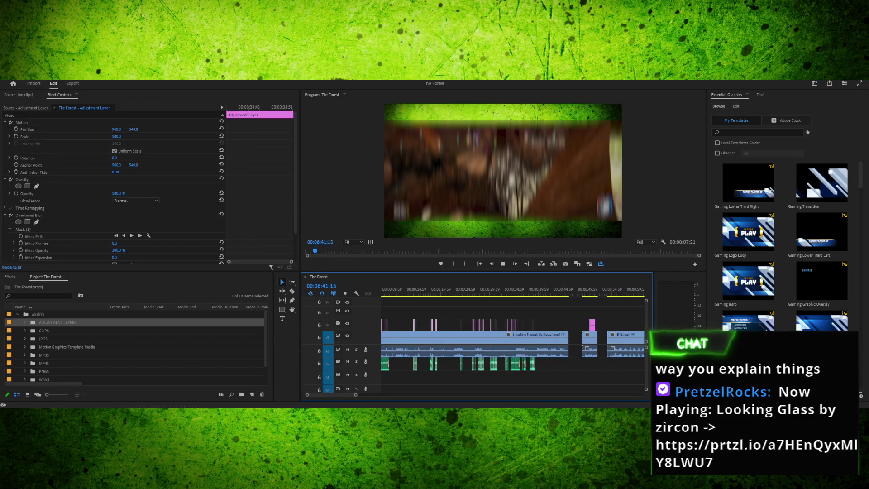
{"action": "key", "text": "backslash"}
{"action": "key", "text": "space"}
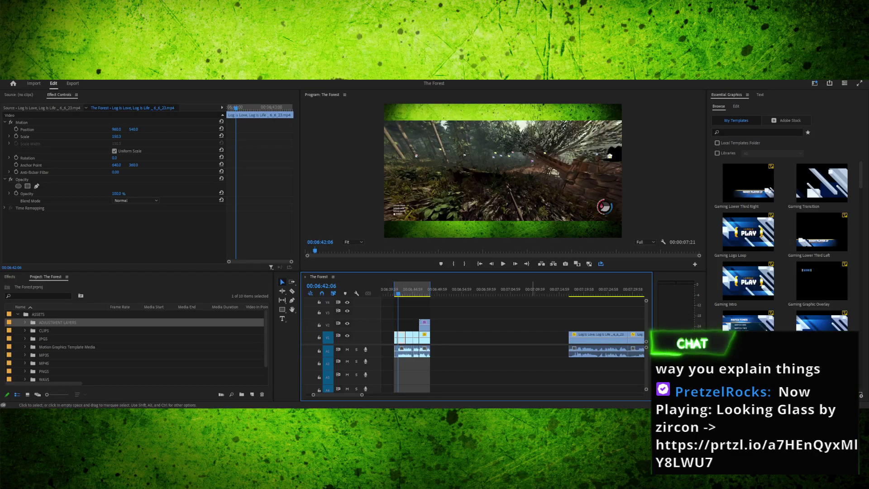
Look over the unfinished clips toward 00:10:04:42, then the earlier edits back to 00:04:28:28
{"action": "left_click_drag", "start_coordinate": [398, 293], "coordinate": [599, 292]}
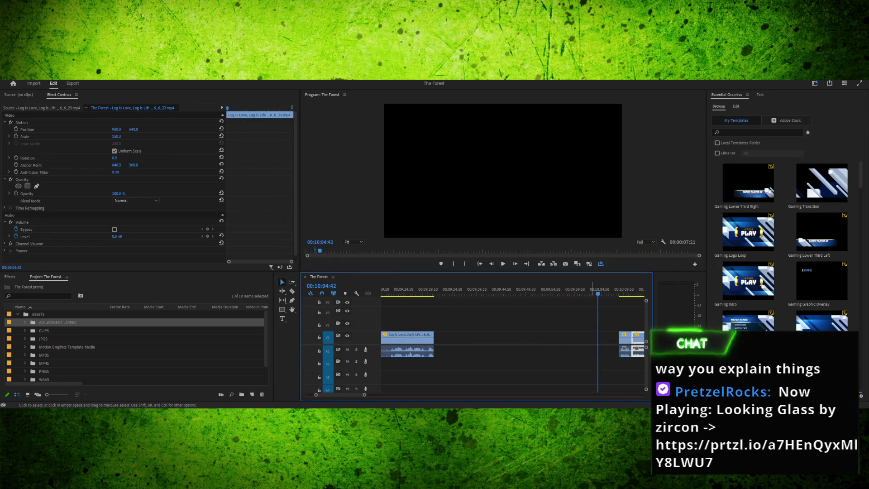
{"action": "left_click", "coordinate": [315, 250]}
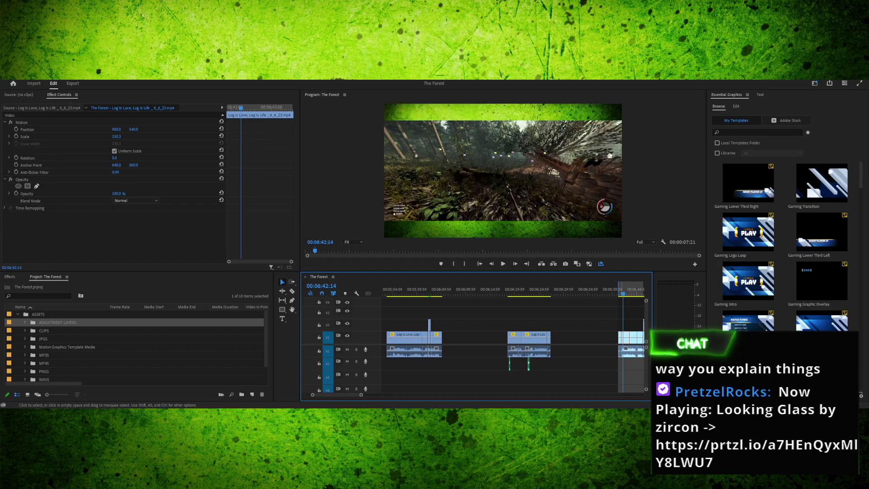
{"action": "key", "text": "Up"}
{"action": "key", "text": "Up"}
{"action": "key", "text": "Up"}
{"action": "key", "text": "Up"}
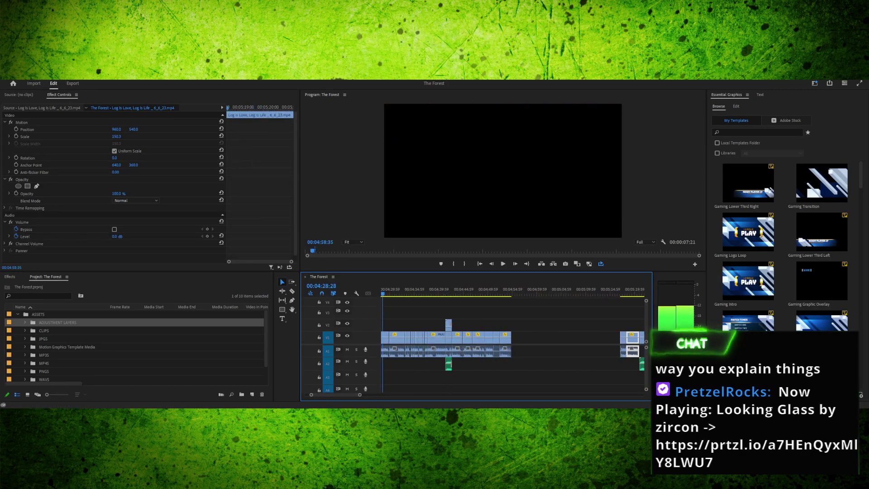
Play the marked range from its start and stop at 00:06:41:26
{"action": "key", "text": "ctrl+shift+space"}
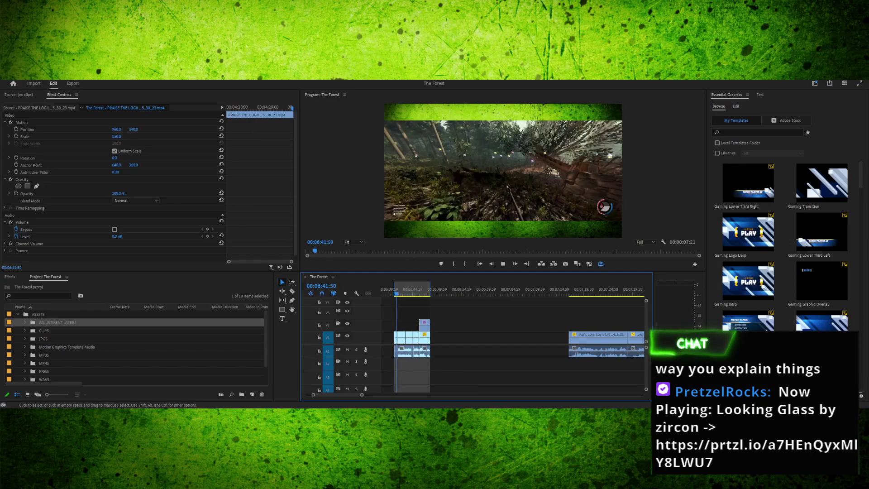
{"action": "key", "text": "space"}
{"action": "key", "text": "Left"}
{"action": "key", "text": "Left"}
{"action": "key", "text": "Left"}
{"action": "key", "text": "Left"}
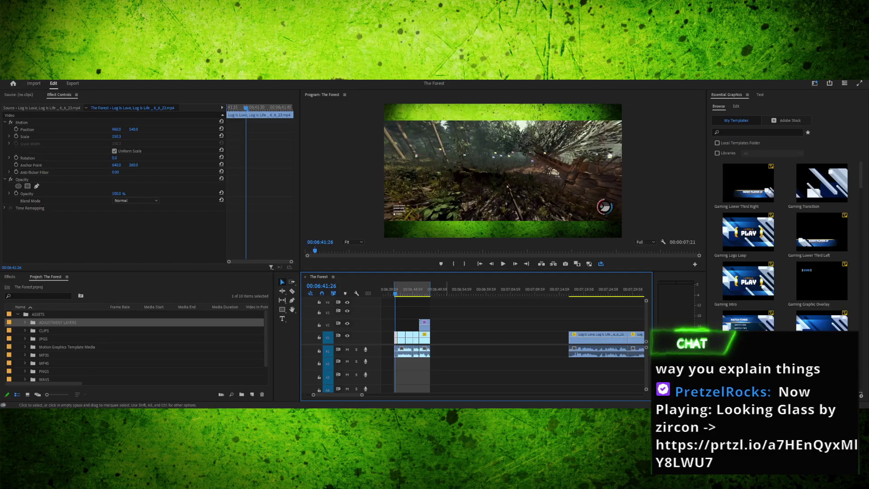
Paste the blur adjustment layer onto V3, just after the start of the anime zoom effect near 00:06:46:26
{"action": "left_click_drag", "start_coordinate": [362, 395], "coordinate": [328, 394]}
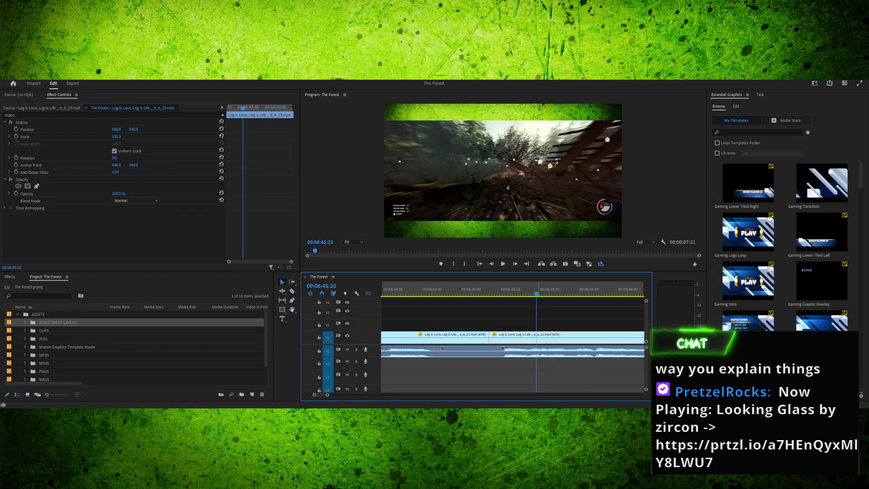
{"action": "key", "text": "ctrl+v"}
{"action": "left_click_drag", "start_coordinate": [545, 325], "coordinate": [394, 289]}
Play the start of the anime zoom effect twice to check the pasted blur
{"action": "key", "text": "space"}
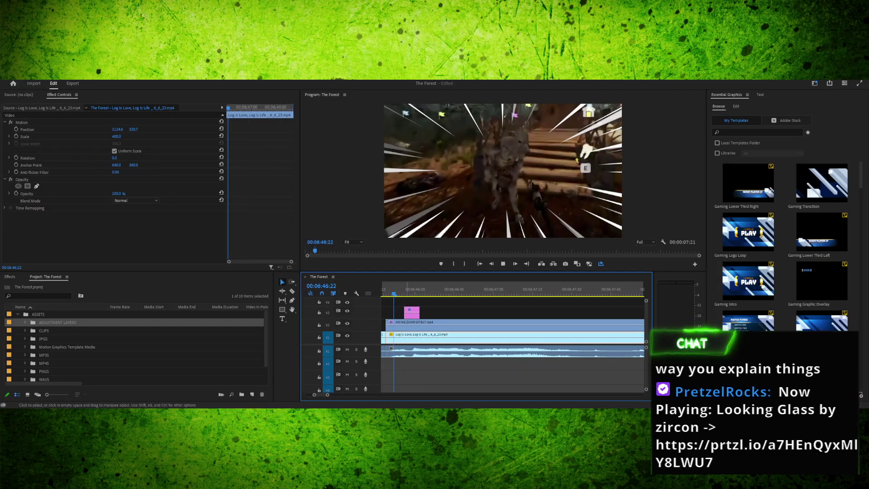
{"action": "key", "text": "space"}
{"action": "key", "text": "Up"}
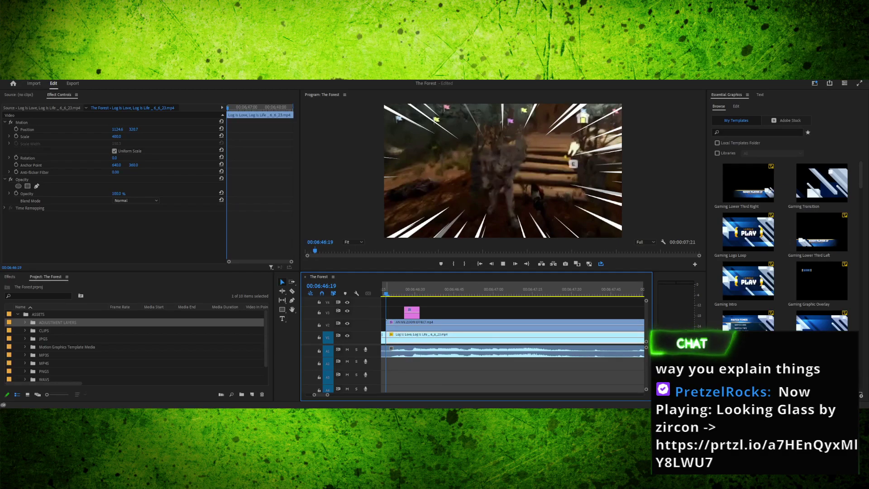
{"action": "key", "text": "space"}
{"action": "key", "text": "space"}
Select the pasted adjustment layer and step through its frames, stopping at 00:06:46:31, to examine the blur's coverage
{"action": "left_click", "coordinate": [401, 312]}
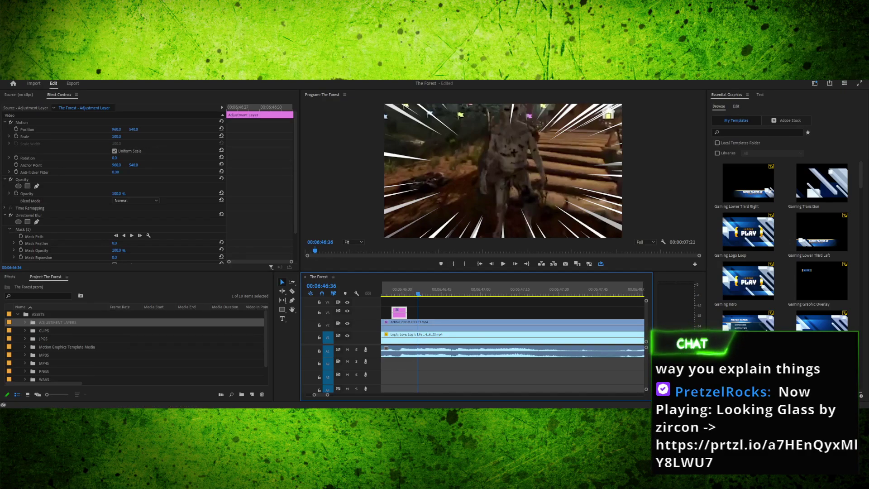
{"action": "key", "text": "Left"}
{"action": "key", "text": "Left"}
{"action": "key", "text": "Left"}
{"action": "key", "text": "Left"}
{"action": "key", "text": "Left"}
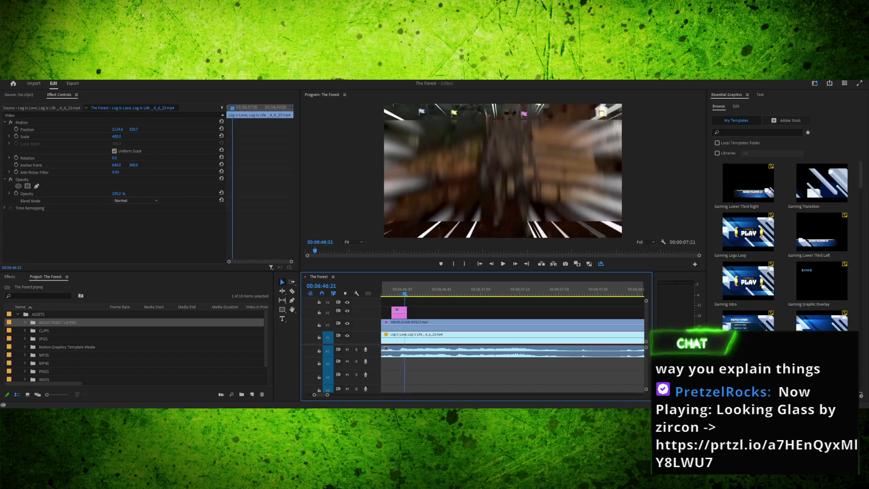
{"action": "key", "text": "Left"}
{"action": "key", "text": "Left"}
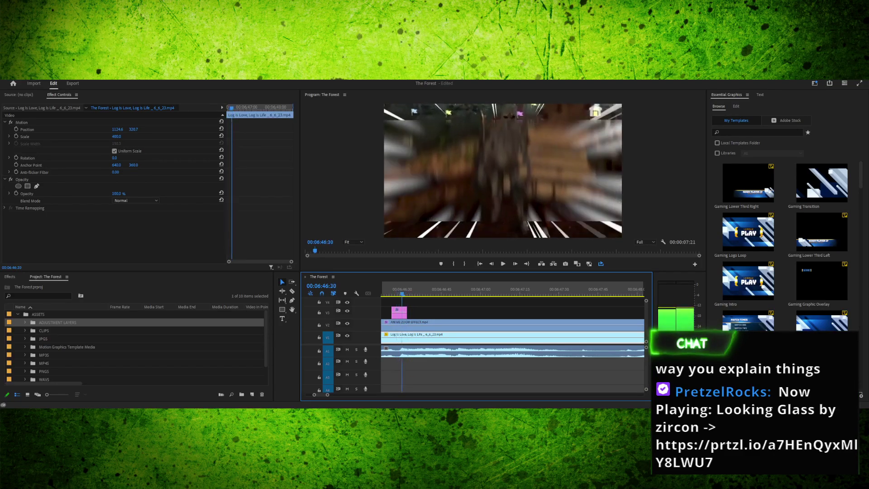
{"action": "key", "text": "Right"}
{"action": "key", "text": "Right"}
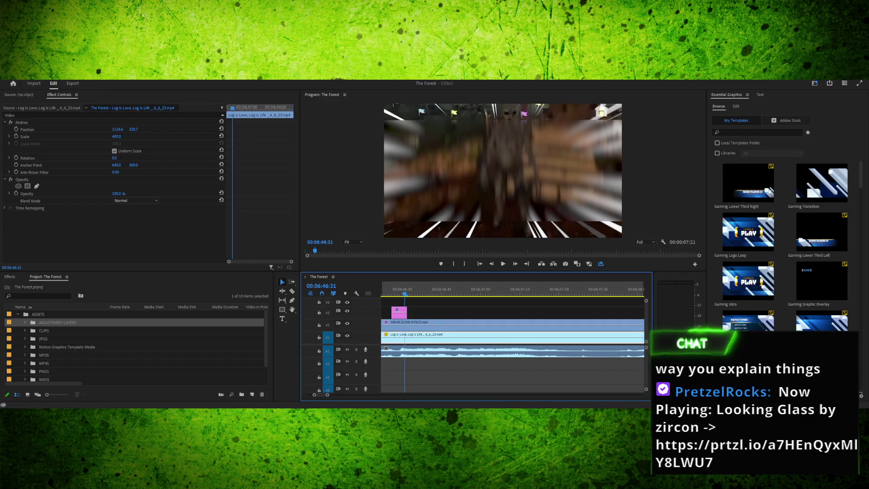
Delete Mask (1) from the Directional Blur effect on the pasted adjustment layer
{"action": "left_click", "coordinate": [399, 312]}
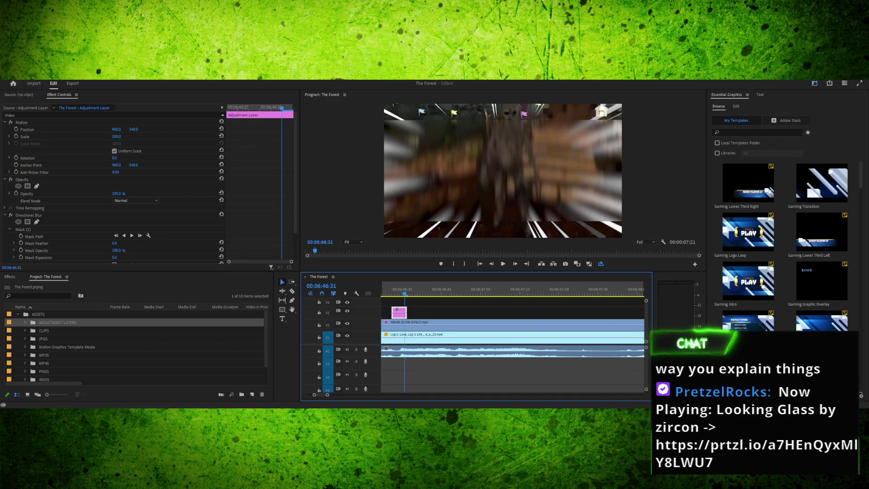
{"action": "key", "text": "Left"}
{"action": "key", "text": "Left"}
{"action": "key", "text": "Left"}
{"action": "key", "text": "Left"}
{"action": "key", "text": "Left"}
{"action": "key", "text": "Right"}
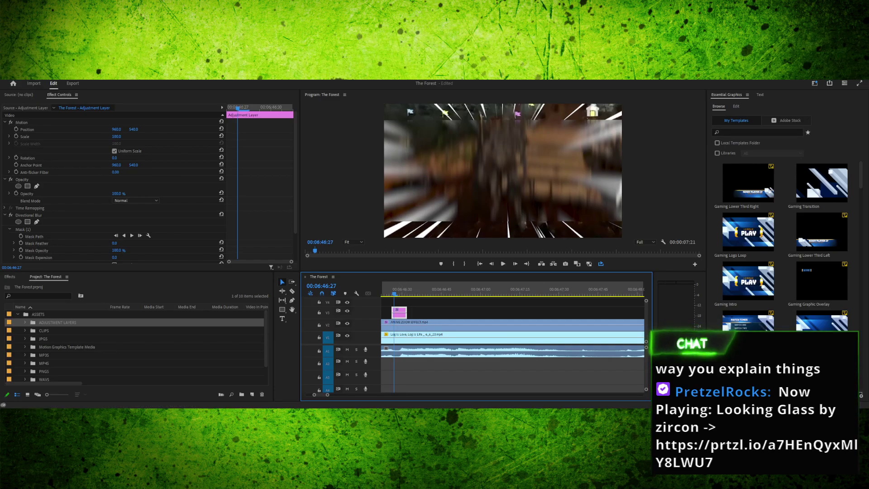
{"action": "scroll", "coordinate": [113, 186], "scroll_direction": "down", "scroll_amount": 3}
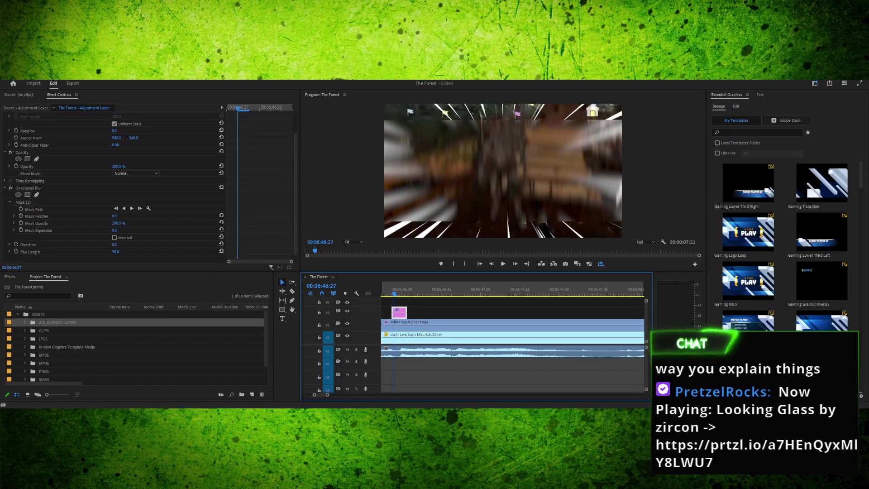
{"action": "left_click", "coordinate": [29, 188]}
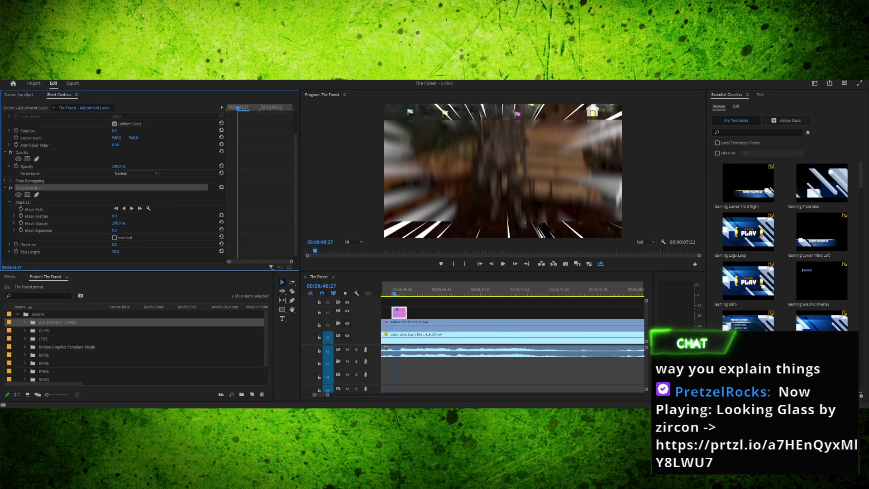
{"action": "left_click", "coordinate": [23, 202]}
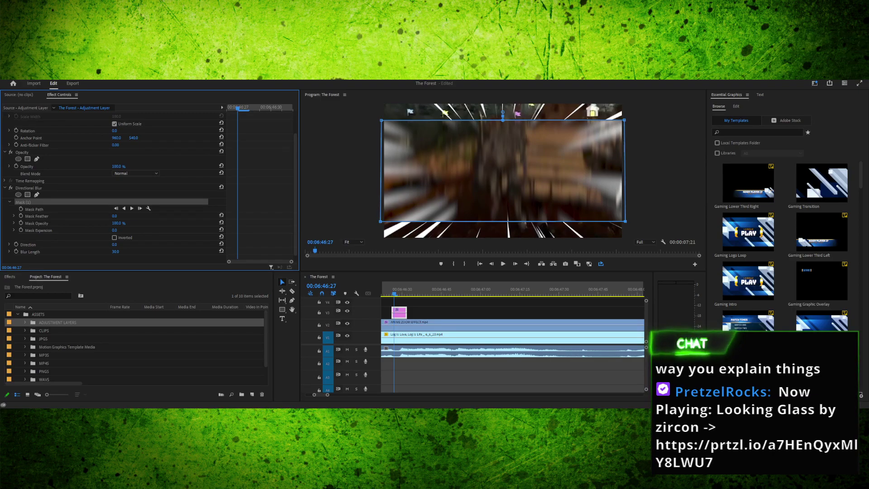
{"action": "key", "text": "Delete"}
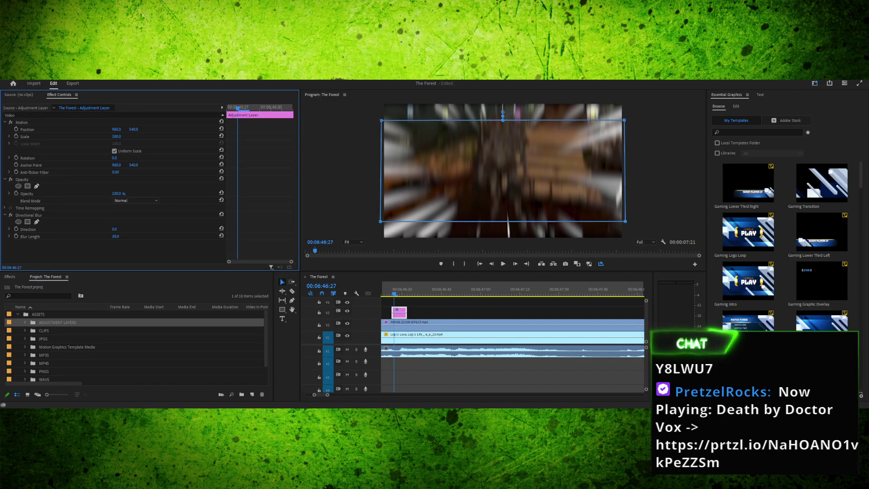
Step through the unmasked blur frame by frame to just past its end at 00:06:46:32
{"action": "key", "text": "shift+4"}
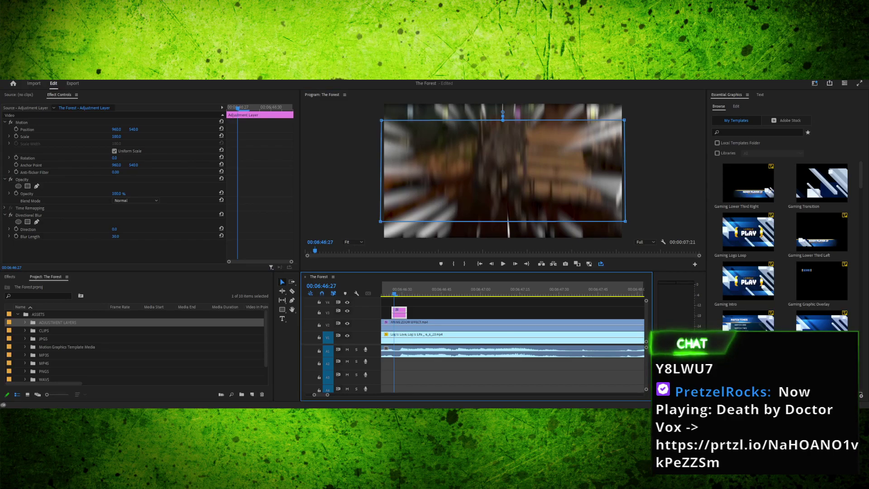
{"action": "key", "text": "Left"}
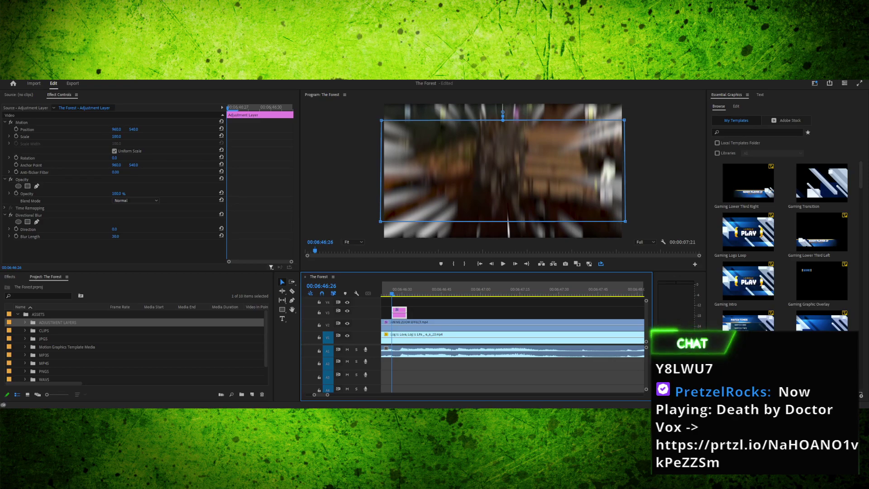
{"action": "key", "text": "Right"}
{"action": "key", "text": "Right"}
{"action": "key", "text": "Right"}
{"action": "key", "text": "Right"}
{"action": "key", "text": "Right"}
{"action": "key", "text": "Right"}
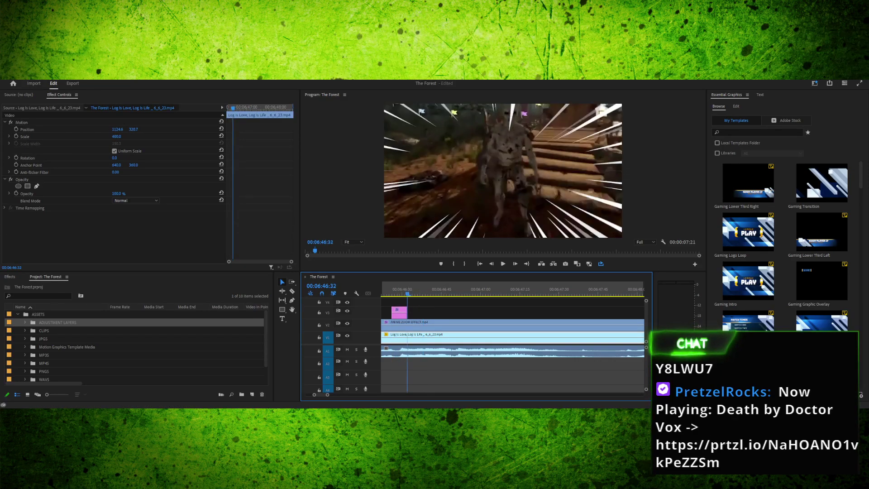
Go back to the start of the anime zoom effect and play it to check the unmasked blur
{"action": "key", "text": "Left"}
{"action": "key", "text": "Left"}
{"action": "key", "text": "Left"}
{"action": "key", "text": "Left"}
{"action": "key", "text": "Left"}
{"action": "key", "text": "Left"}
{"action": "left_click_drag", "start_coordinate": [392, 293], "coordinate": [449, 293]}
{"action": "key", "text": "Left"}
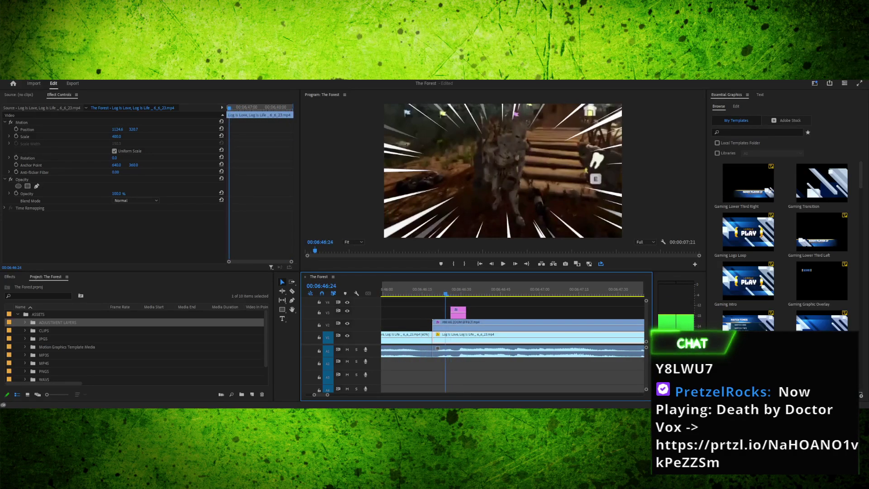
{"action": "key", "text": "Left"}
{"action": "key", "text": "Left"}
{"action": "key", "text": "Left"}
{"action": "key", "text": "space"}
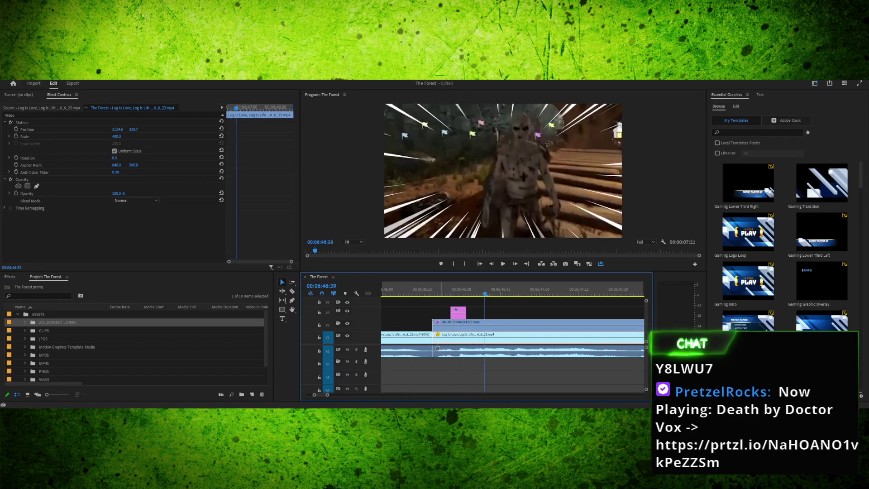
Move the blur adjustment layer back so it ends where the anime zoom effect starts, and step through the effect's opening frames
{"action": "left_click_drag", "start_coordinate": [432, 312], "coordinate": [424, 312]}
{"action": "left_click_drag", "start_coordinate": [485, 292], "coordinate": [459, 292]}
{"action": "key", "text": "Left"}
{"action": "key", "text": "Left"}
{"action": "key", "text": "Left"}
{"action": "key", "text": "Left"}
{"action": "key", "text": "Left"}
{"action": "key", "text": "Left"}
{"action": "key", "text": "Left"}
{"action": "key", "text": "Left"}
{"action": "key", "text": "Right"}
{"action": "key", "text": "Right"}
{"action": "key", "text": "Right"}
{"action": "key", "text": "Right"}
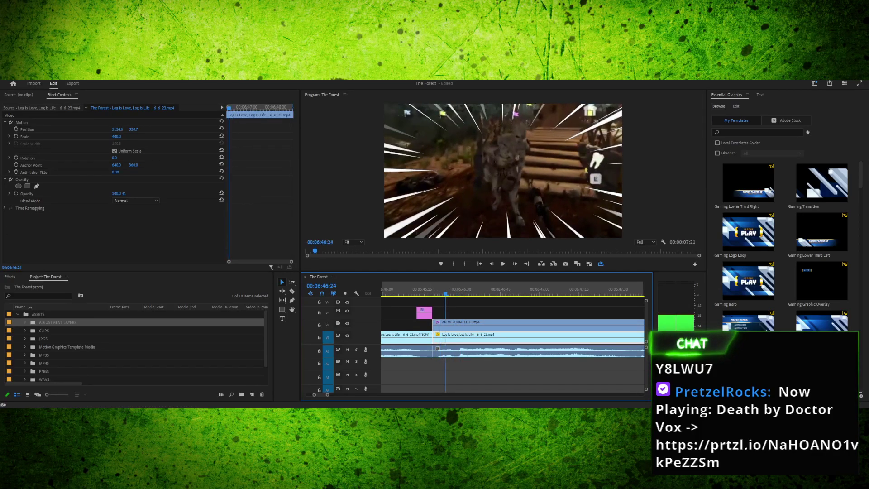
Move the blur adjustment layer so it starts at 00:06:46:41 over the anime zoom effect, and play it
{"action": "key", "text": "Left"}
{"action": "key", "text": "Left"}
{"action": "key", "text": "Left"}
{"action": "key", "text": "Left"}
{"action": "key", "text": "Left"}
{"action": "key", "text": "Left"}
{"action": "key", "text": "Left"}
{"action": "key", "text": "Left"}
{"action": "key", "text": "Left"}
{"action": "key", "text": "Left"}
{"action": "key", "text": "Right"}
{"action": "key", "text": "Right"}
{"action": "key", "text": "Right"}
{"action": "key", "text": "Right"}
{"action": "key", "text": "Right"}
{"action": "key", "text": "Right"}
{"action": "key", "text": "Right"}
{"action": "key", "text": "Right"}
{"action": "key", "text": "Right"}
{"action": "key", "text": "Right"}
{"action": "key", "text": "Right"}
{"action": "key", "text": "Right"}
{"action": "key", "text": "Right"}
{"action": "key", "text": "Right"}
{"action": "key", "text": "Right"}
{"action": "key", "text": "Right"}
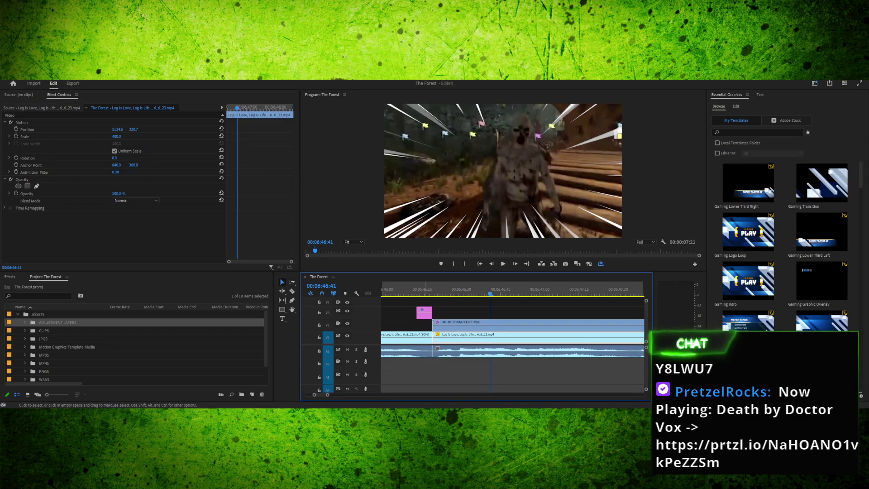
{"action": "left_click_drag", "start_coordinate": [424, 312], "coordinate": [498, 313]}
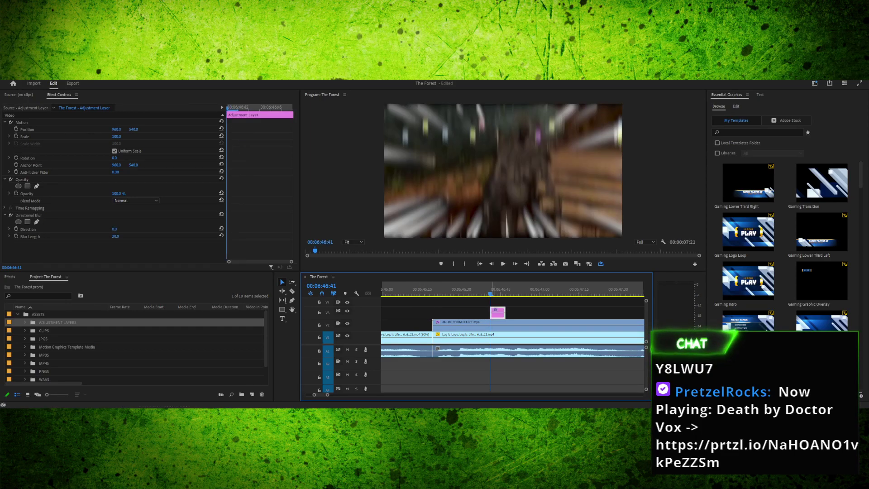
{"action": "key", "text": "Left"}
{"action": "key", "text": "space"}
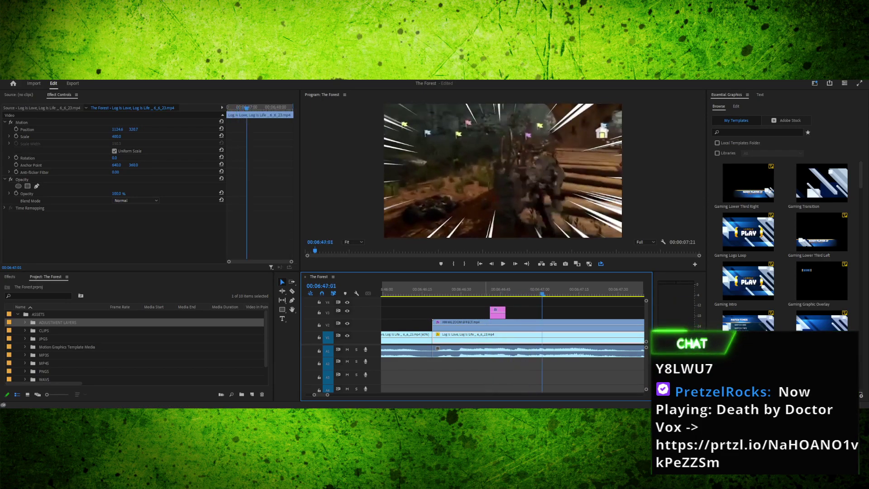
Copy the blur adjustment layer and paste it at 00:06:47:38 above the anime zoom effect
{"action": "left_click", "coordinate": [500, 313]}
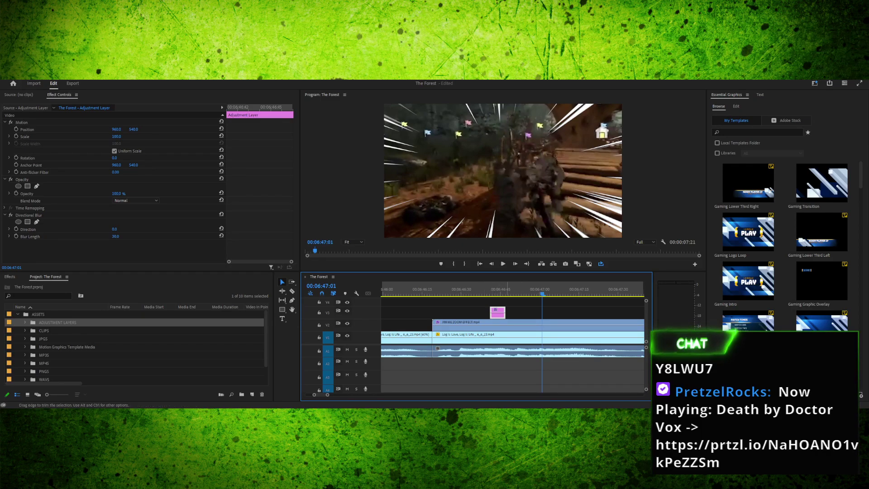
{"action": "key", "text": "space"}
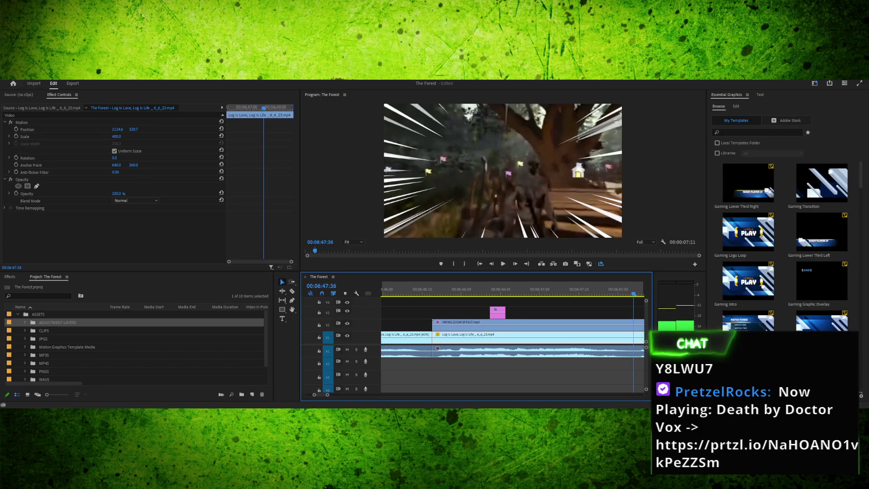
{"action": "key", "text": "Left"}
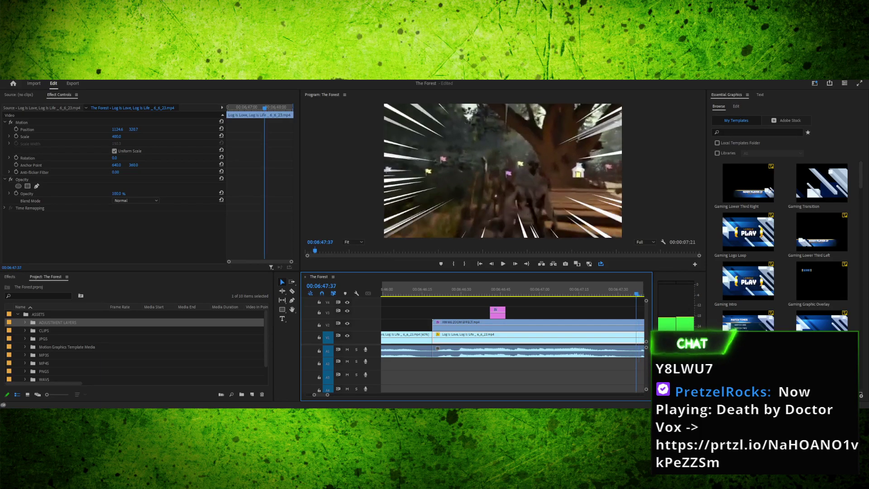
{"action": "key", "text": "Right"}
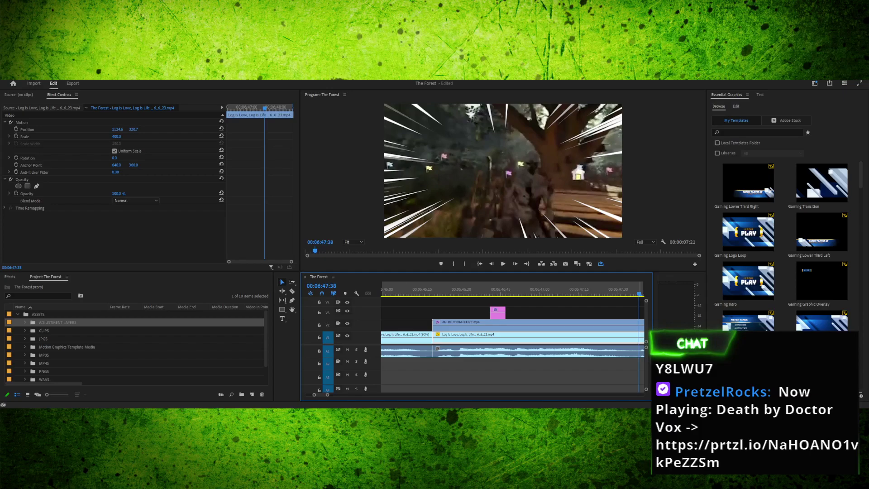
{"action": "key", "text": "ctrl+v"}
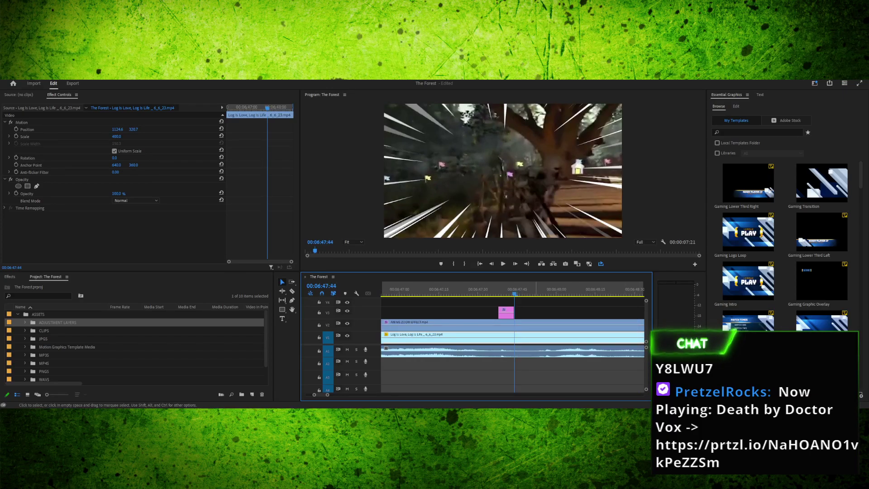
Play the pasted blur from 00:06:47:37 to check its timing
{"action": "key", "text": "Left"}
{"action": "key", "text": "Left"}
{"action": "key", "text": "Left"}
{"action": "key", "text": "Left"}
{"action": "key", "text": "Left"}
{"action": "key", "text": "Left"}
{"action": "key", "text": "Left"}
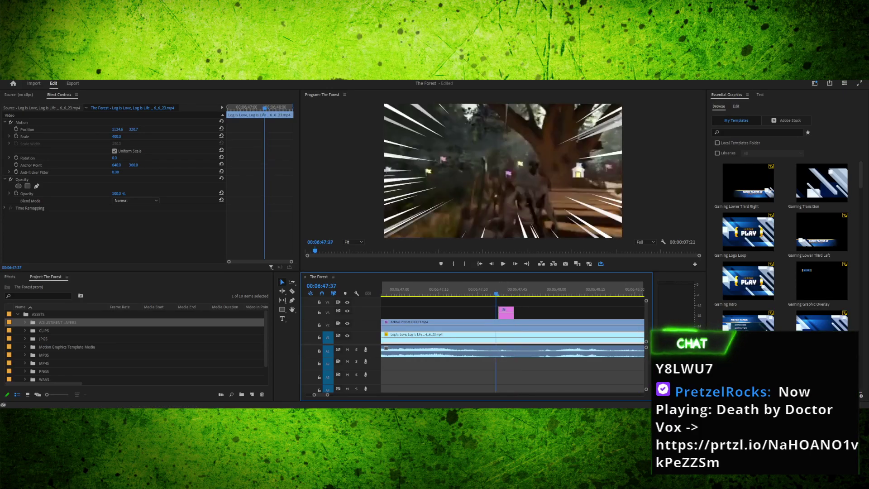
{"action": "key", "text": "space"}
{"action": "key", "text": "space"}
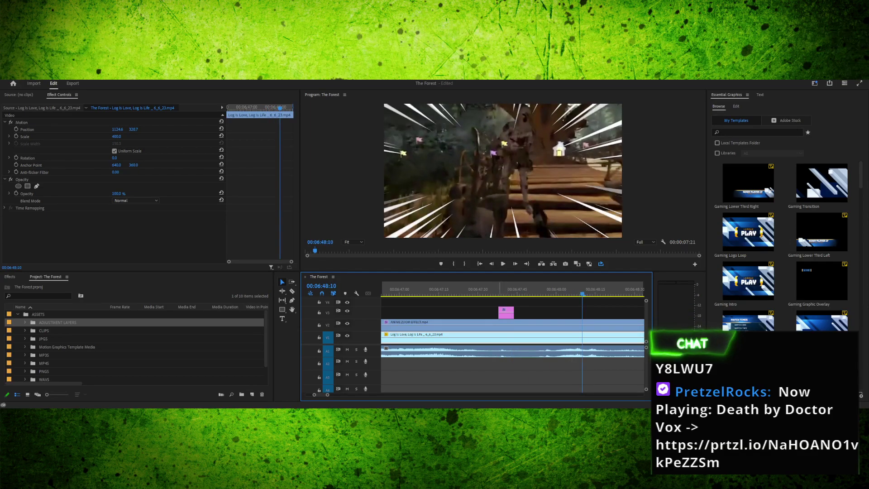
Paste another copy of the blur adjustment layer at 00:06:48:32, near the end of the anime zoom effect
{"action": "key", "text": "Right"}
{"action": "key", "text": "Right"}
{"action": "key", "text": "Right"}
{"action": "key", "text": "Right"}
{"action": "key", "text": "Right"}
{"action": "key", "text": "Right"}
{"action": "key", "text": "Right"}
{"action": "key", "text": "Right"}
{"action": "key", "text": "Right"}
{"action": "key", "text": "Right"}
{"action": "key", "text": "Right"}
{"action": "key", "text": "Right"}
{"action": "key", "text": "Right"}
{"action": "key", "text": "Right"}
{"action": "key", "text": "Right"}
{"action": "key", "text": "Right"}
{"action": "key", "text": "Right"}
{"action": "key", "text": "Right"}
{"action": "key", "text": "Right"}
{"action": "key", "text": "Right"}
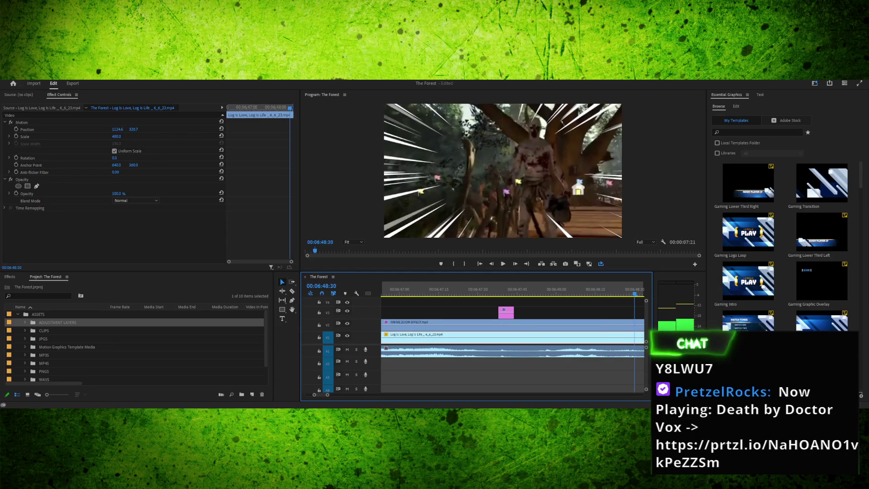
{"action": "key", "text": "Right"}
{"action": "key", "text": "Right"}
{"action": "key", "text": "Right"}
{"action": "key", "text": "Left"}
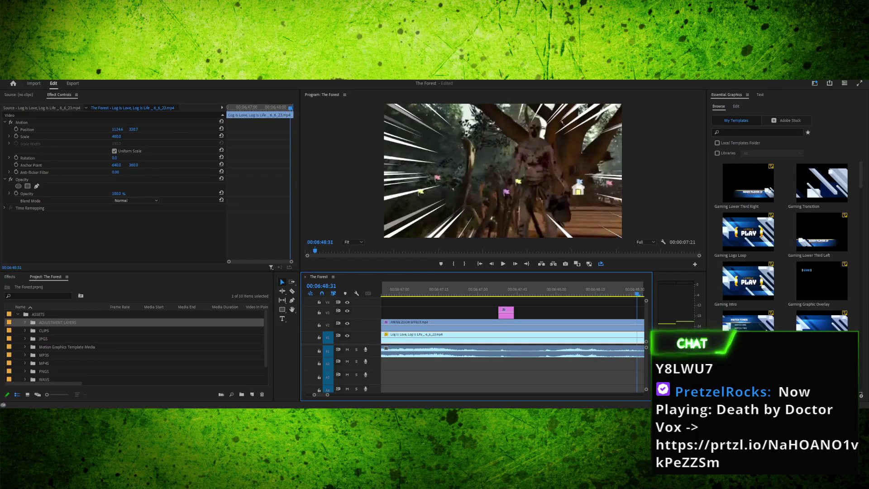
{"action": "key", "text": "Right"}
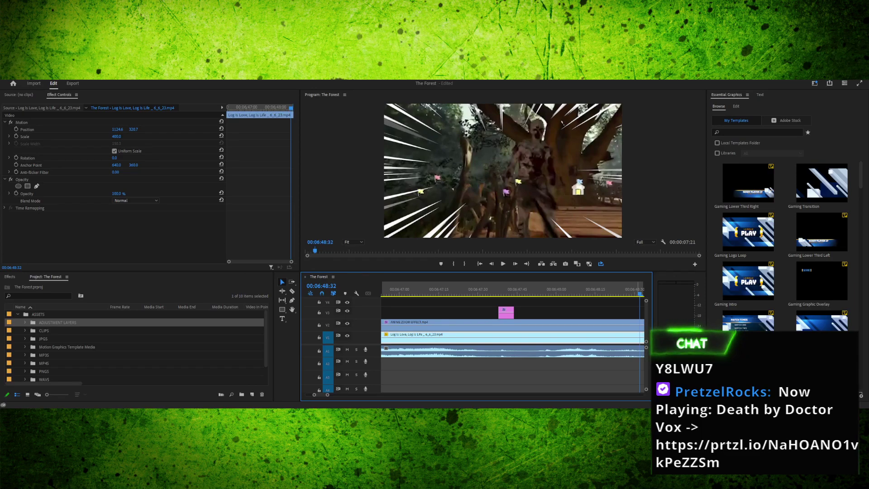
{"action": "key", "text": "ctrl+v"}
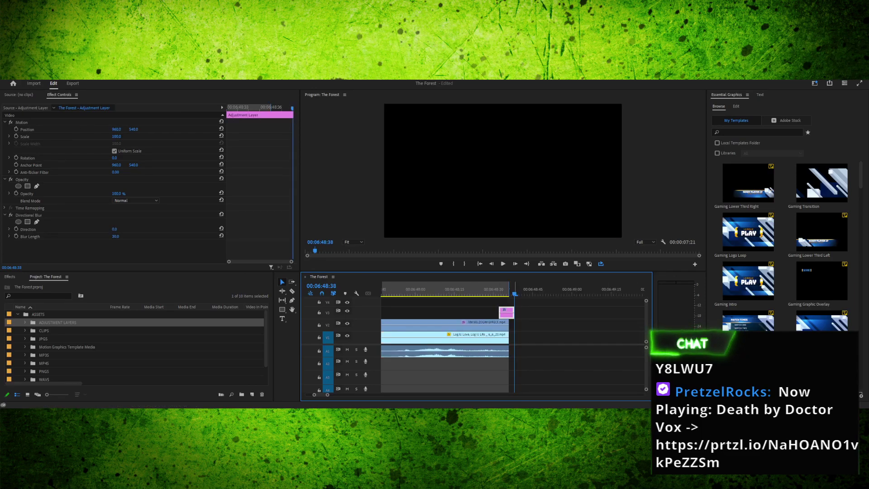
Trim the last blur adjustment layer to end with the anime zoom effect, and play the ending
{"action": "left_click", "coordinate": [491, 289]}
{"action": "key", "text": "Right"}
{"action": "key", "text": "Right"}
{"action": "key", "text": "Right"}
{"action": "key", "text": "Right"}
{"action": "left_click_drag", "start_coordinate": [499, 289], "coordinate": [477, 290]}
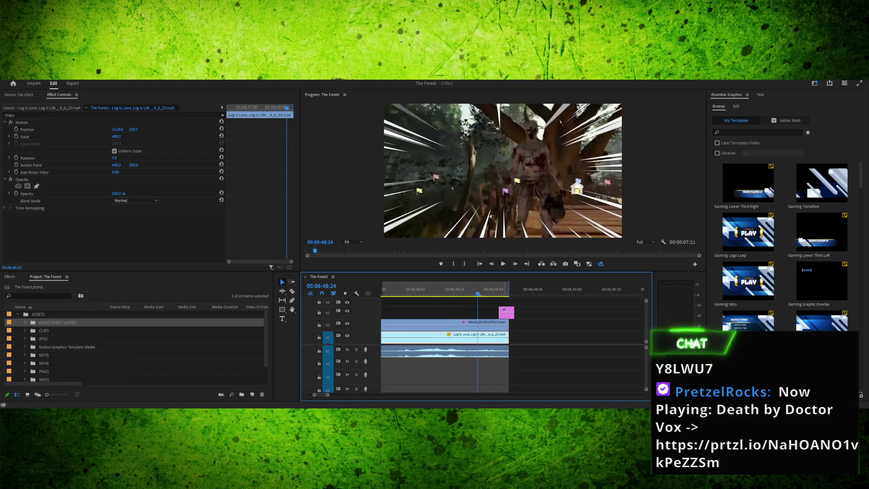
{"action": "left_click_drag", "start_coordinate": [514, 312], "coordinate": [509, 312]}
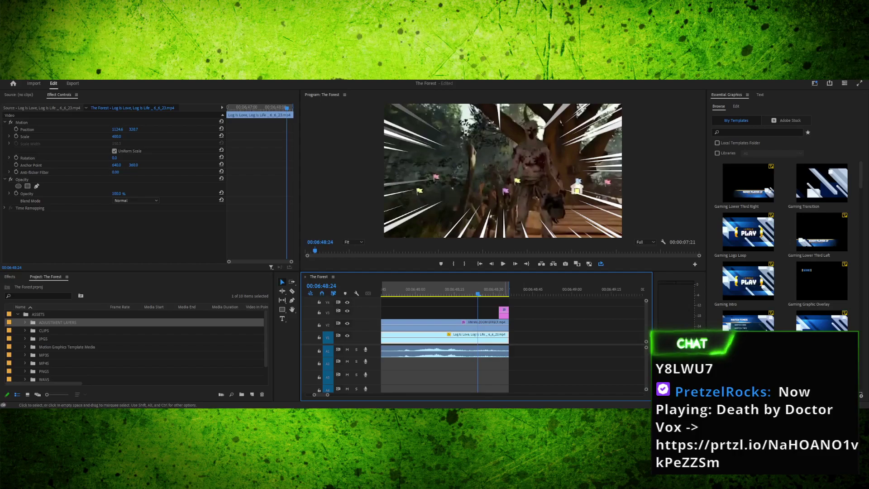
{"action": "key", "text": "space"}
{"action": "key", "text": "space"}
Play the anime zoom ending from 00:06:46:18 to review the three blur adjustment layers
{"action": "key", "text": "minus"}
{"action": "key", "text": "minus"}
{"action": "key", "text": "minus"}
{"action": "key", "text": "minus"}
{"action": "key", "text": "minus"}
{"action": "key", "text": "minus"}
{"action": "key", "text": "minus"}
{"action": "key", "text": "minus"}
{"action": "key", "text": "minus"}
{"action": "key", "text": "minus"}
{"action": "key", "text": "minus"}
{"action": "key", "text": "minus"}
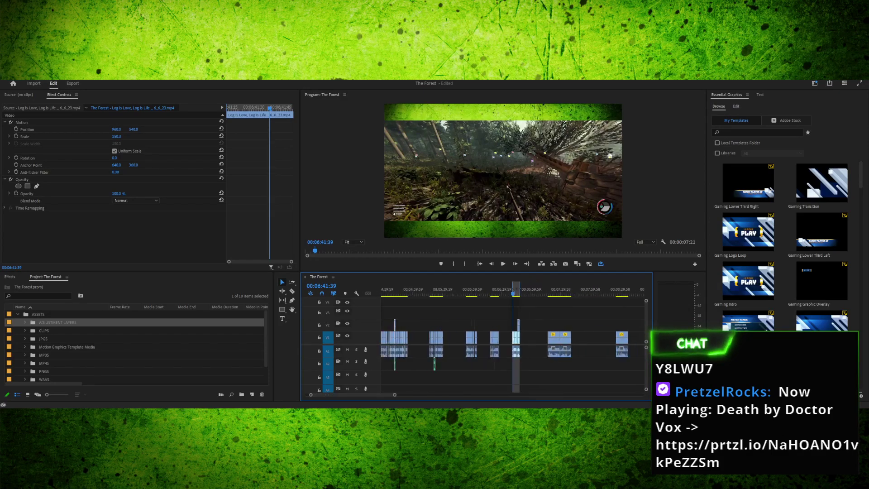
{"action": "key", "text": "equal"}
{"action": "key", "text": "equal"}
{"action": "key", "text": "equal"}
{"action": "key", "text": "equal"}
{"action": "key", "text": "equal"}
{"action": "key", "text": "equal"}
{"action": "left_click_drag", "start_coordinate": [513, 290], "coordinate": [578, 290]}
{"action": "key", "text": "Left"}
{"action": "key", "text": "Left"}
{"action": "key", "text": "Left"}
{"action": "key", "text": "Left"}
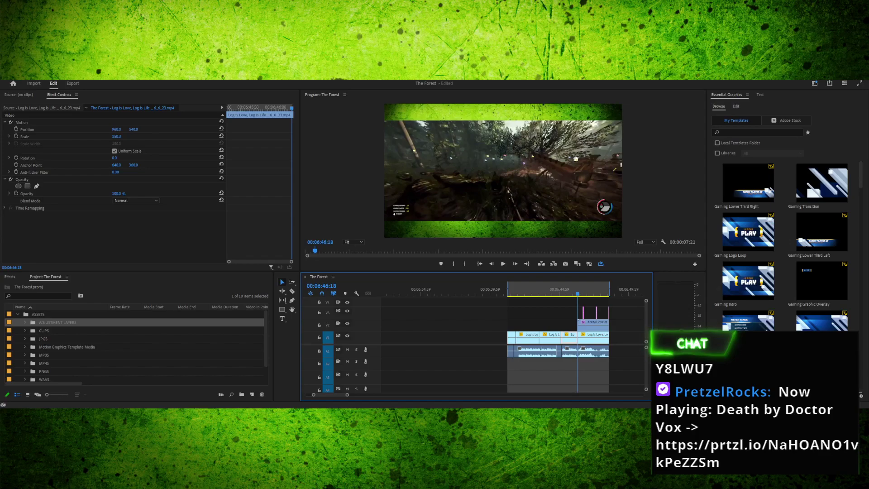
{"action": "key", "text": "equal"}
{"action": "key", "text": "equal"}
{"action": "key", "text": "equal"}
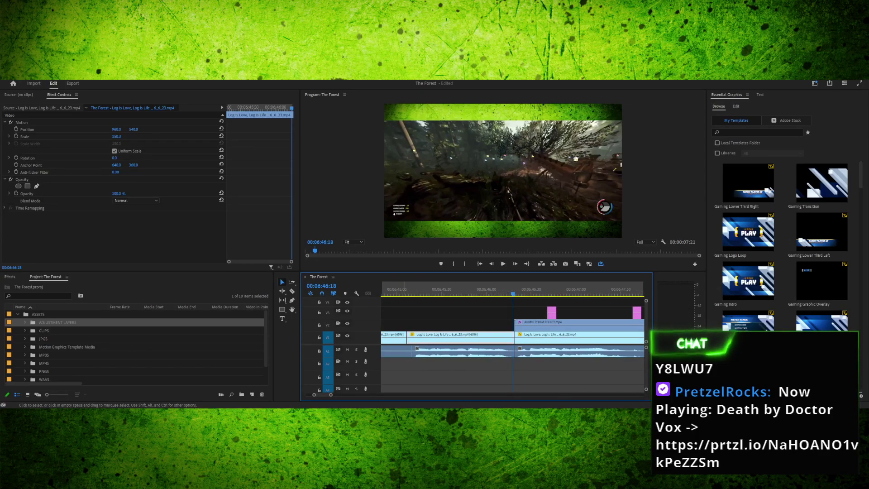
{"action": "key", "text": "space"}
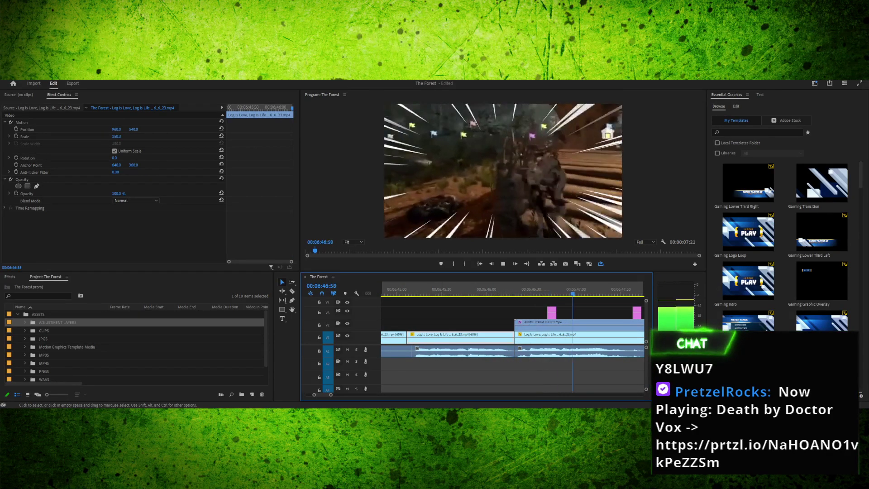
{"action": "key", "text": "space"}
Mark the sequence's In point at 00:06:46:19, the start of the anime zoom effect
{"action": "left_click_drag", "start_coordinate": [430, 288], "coordinate": [394, 288]}
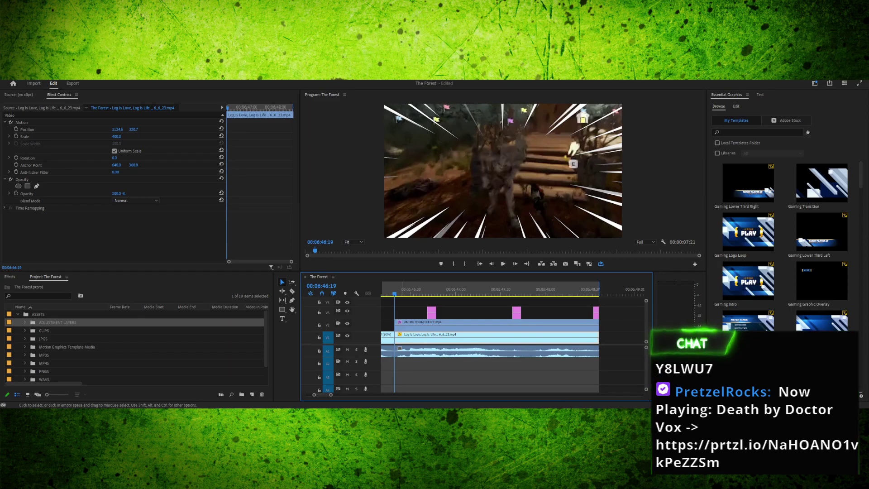
{"action": "key", "text": "i"}
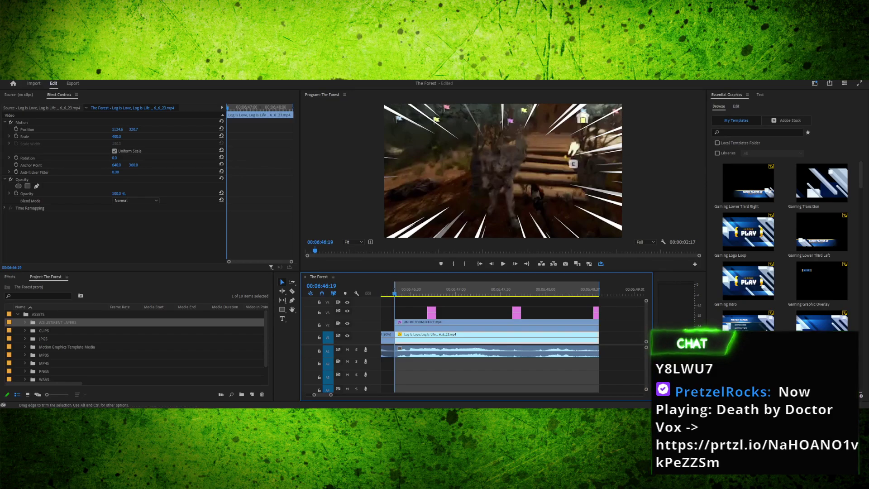
{"action": "key", "text": "Right"}
{"action": "key", "text": "Right"}
{"action": "key", "text": "Right"}
{"action": "key", "text": "Right"}
{"action": "key", "text": "Right"}
{"action": "key", "text": "Right"}
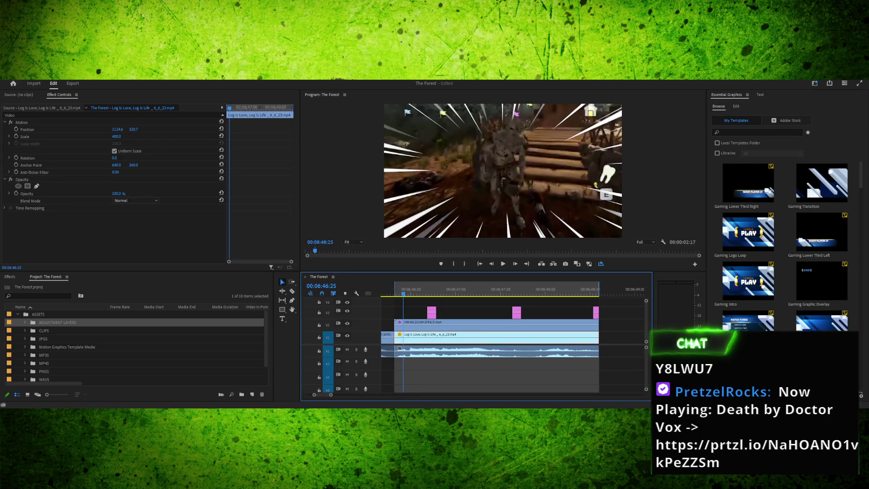
{"action": "left_click_drag", "start_coordinate": [599, 285], "coordinate": [612, 285]}
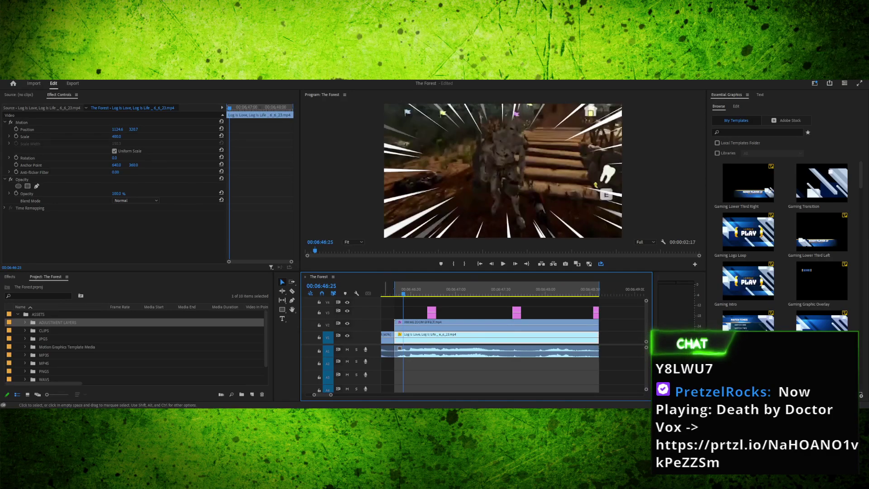
Play the marked anime zoom section several times to check the blur timing
{"action": "key", "text": "space"}
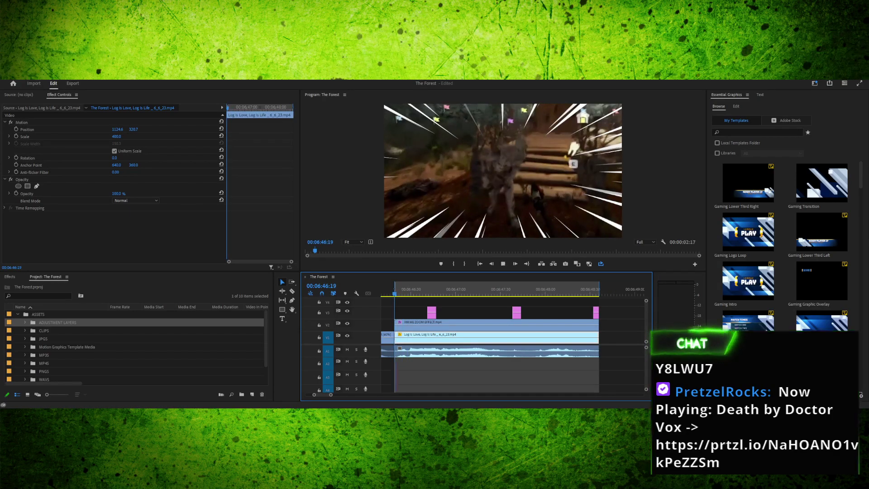
{"action": "key", "text": "space"}
{"action": "key", "text": "space"}
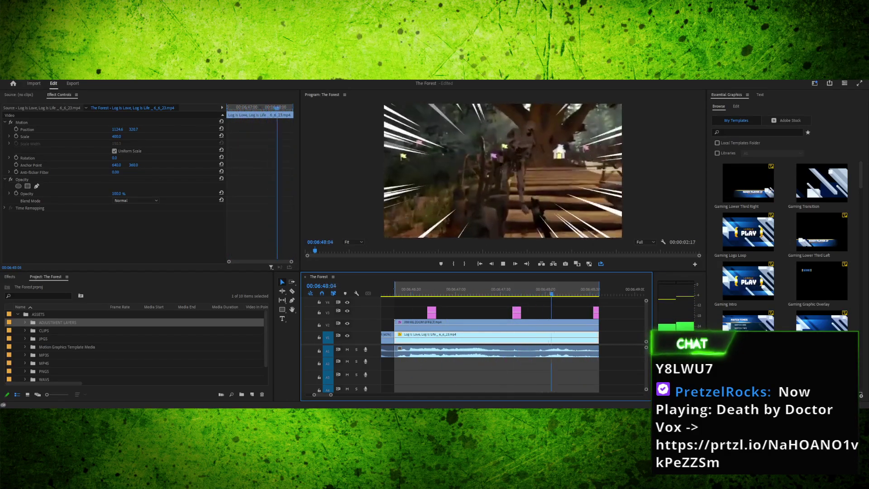
{"action": "key", "text": "space"}
{"action": "key", "text": "space"}
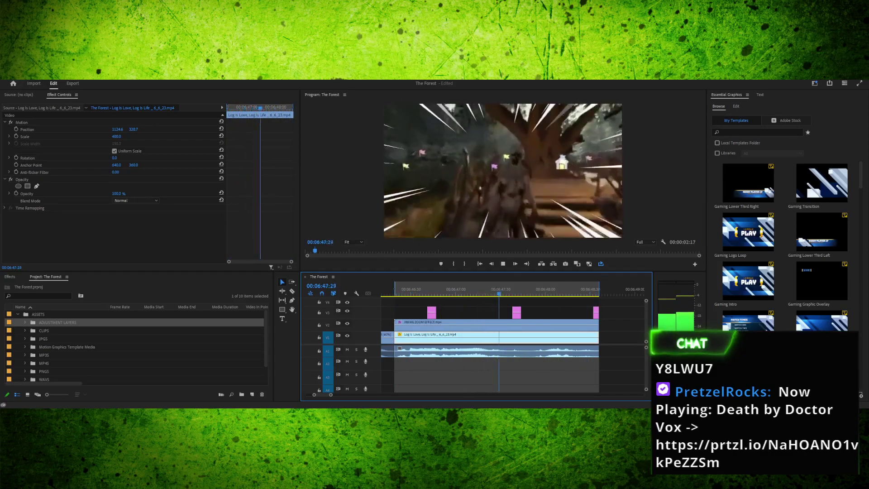
{"action": "key", "text": "space"}
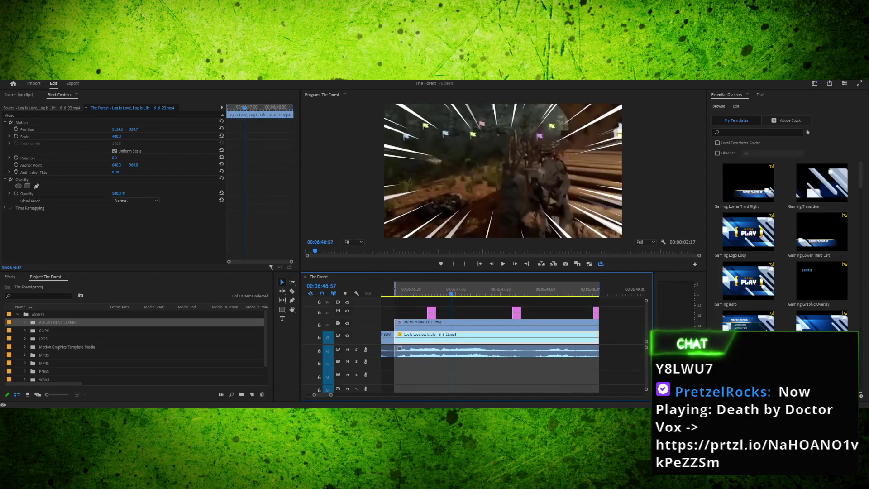
Play the transition into the anime zoom effect twice, starting just before it at 00:06:46:15
{"action": "key", "text": "Up"}
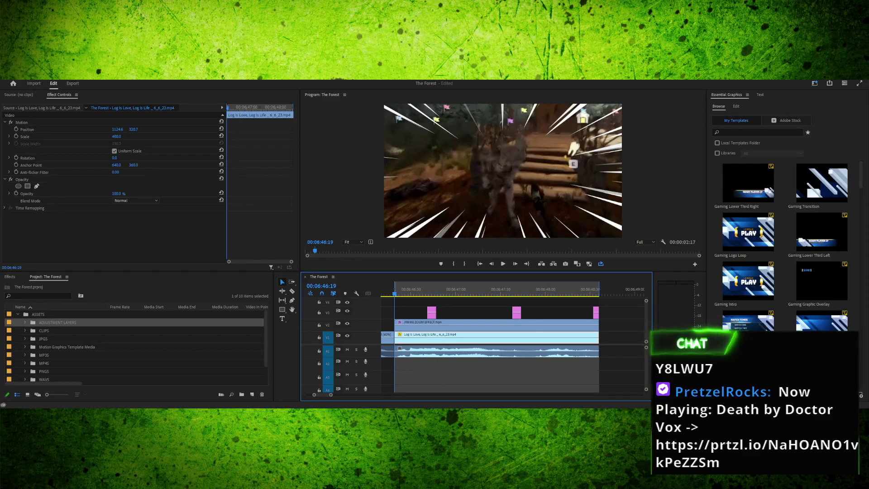
{"action": "mouse_move", "coordinate": [398, 289]}
{"action": "left_mouse_down"}
{"action": "mouse_move", "coordinate": [407, 289]}
{"action": "mouse_move", "coordinate": [389, 289]}
{"action": "left_mouse_up"}
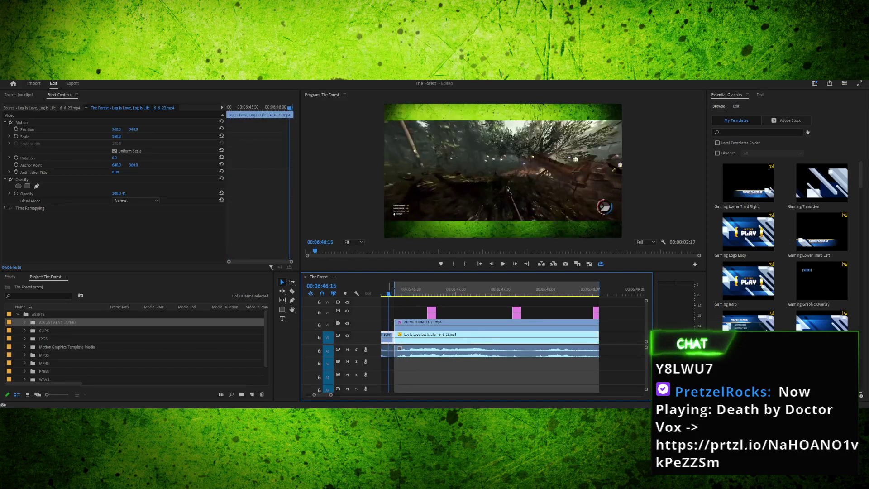
{"action": "key", "text": "space"}
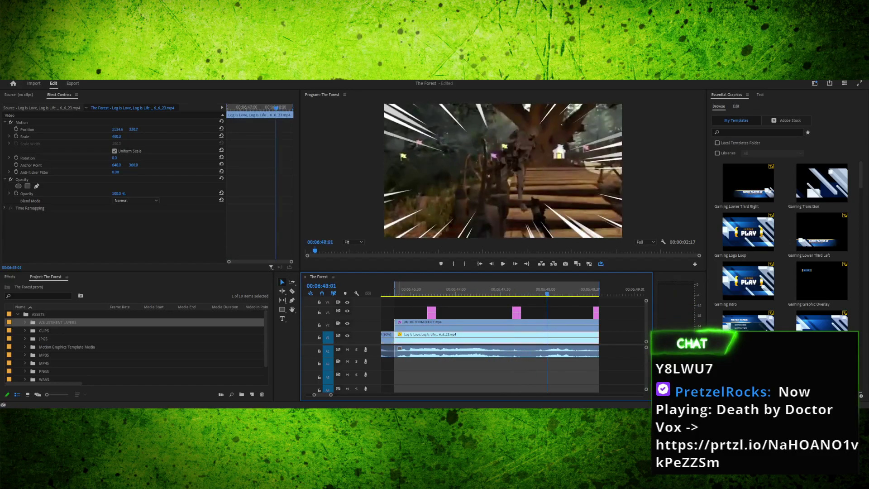
{"action": "key", "text": "space"}
{"action": "key", "text": "space"}
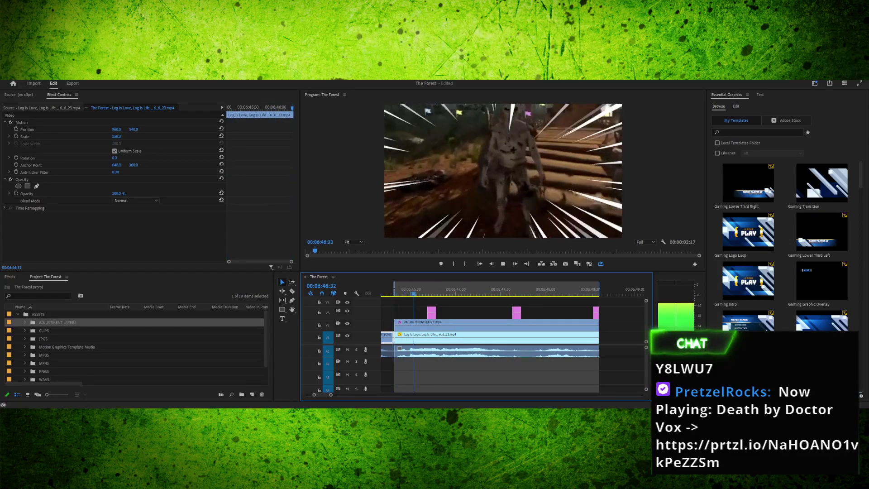
Replay the opening of the anime zoom section in short bursts up to 00:06:46:39 to check the lead-in to the first blur
{"action": "key", "text": "space"}
{"action": "key", "text": "space"}
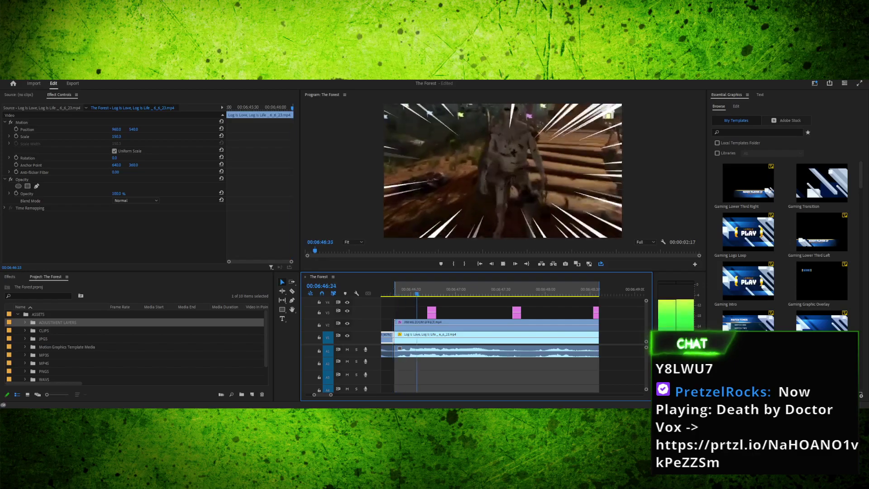
{"action": "key", "text": "space"}
{"action": "key", "text": "shift+Left"}
{"action": "key", "text": "shift+Left"}
{"action": "key", "text": "shift+Left"}
{"action": "key", "text": "shift+Left"}
{"action": "key", "text": "space"}
{"action": "key", "text": "space"}
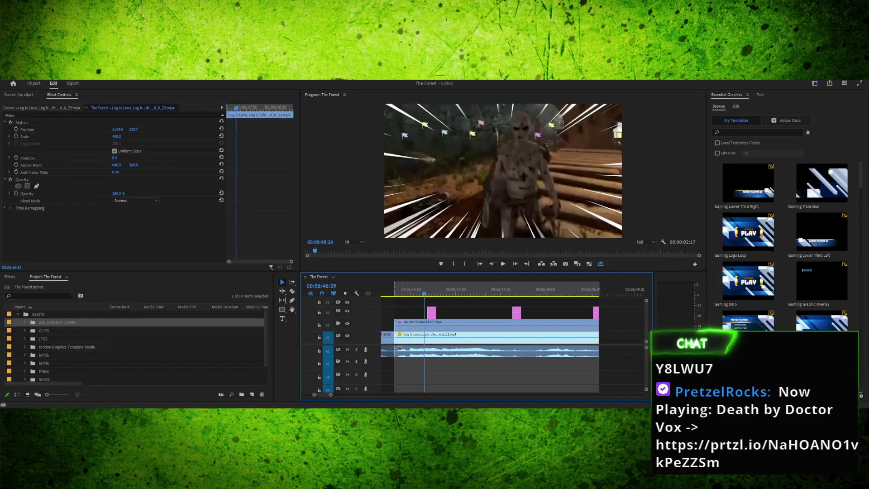
Step through the frames around 00:06:46:28 and play the marked anime zoom section on a loop
{"action": "key", "text": "shift+Left"}
{"action": "key", "text": "shift+Left"}
{"action": "key", "text": "Right"}
{"action": "key", "text": "Right"}
{"action": "key", "text": "Left"}
{"action": "key", "text": "Left"}
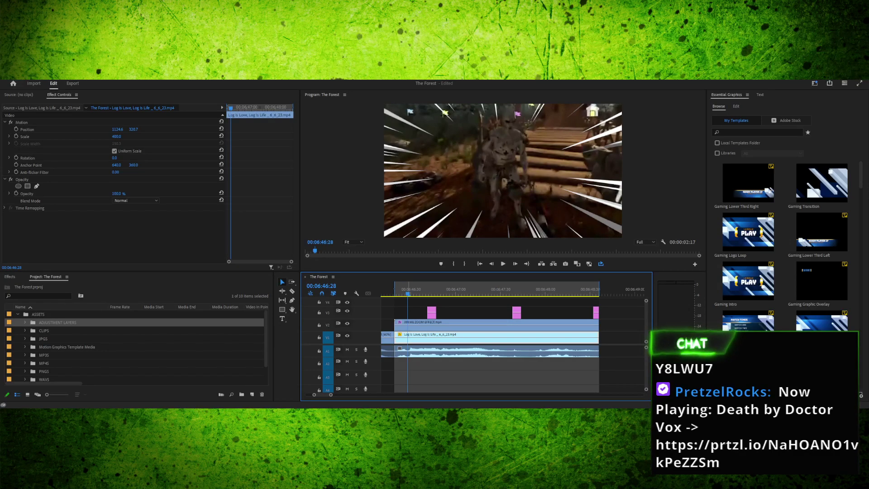
{"action": "key", "text": "shift+k"}
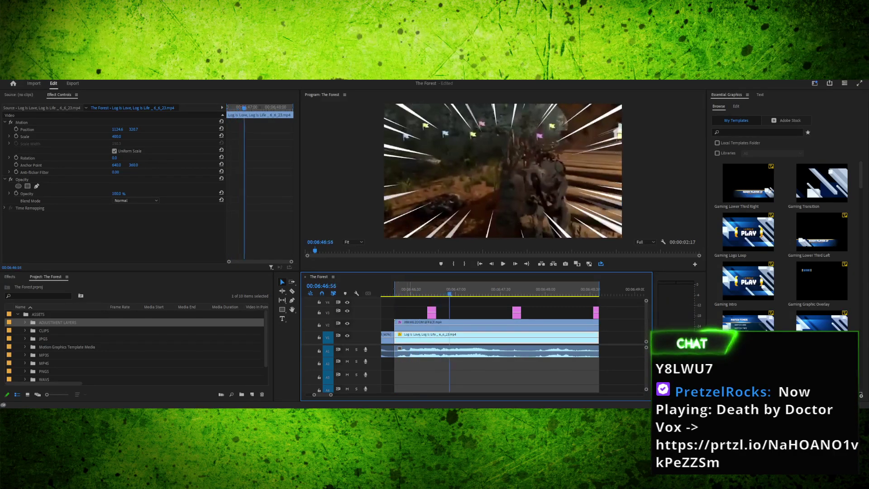
{"action": "key", "text": "shift+k"}
{"action": "key", "text": "shift+k"}
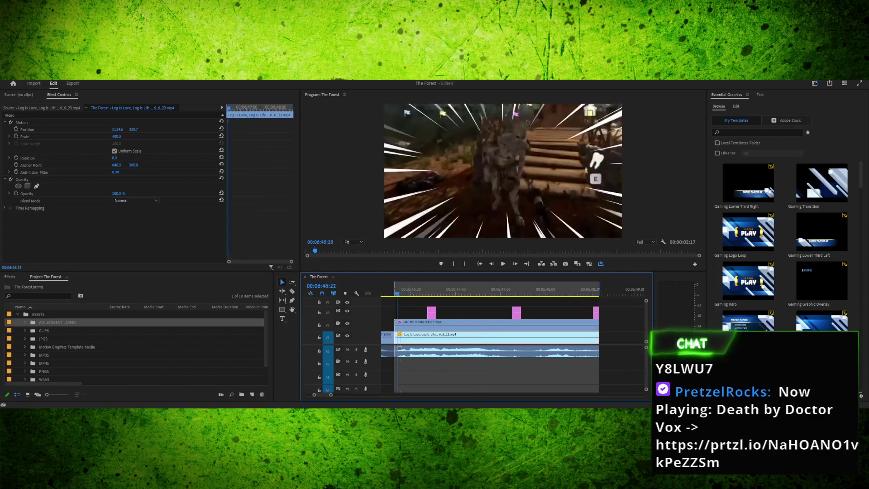
{"action": "key", "text": "space"}
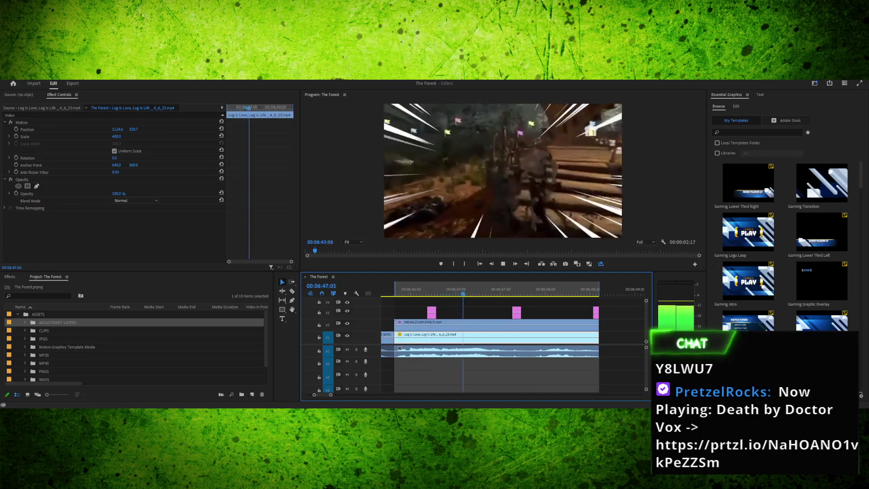
{"action": "key", "text": "space"}
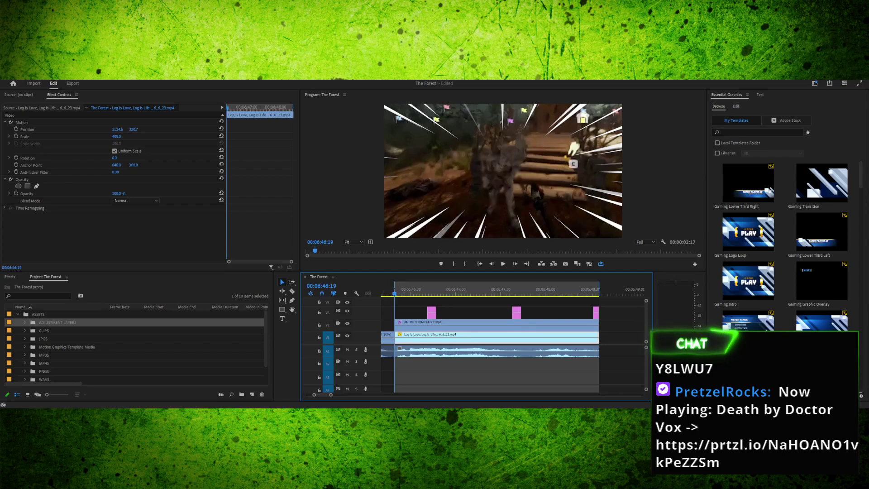
Examine the frames between the anime zoom effect's start at 00:06:46:19 and the first blur adjustment layer
{"action": "key", "text": "equal"}
{"action": "key", "text": "equal"}
{"action": "key", "text": "equal"}
{"action": "key", "text": "minus"}
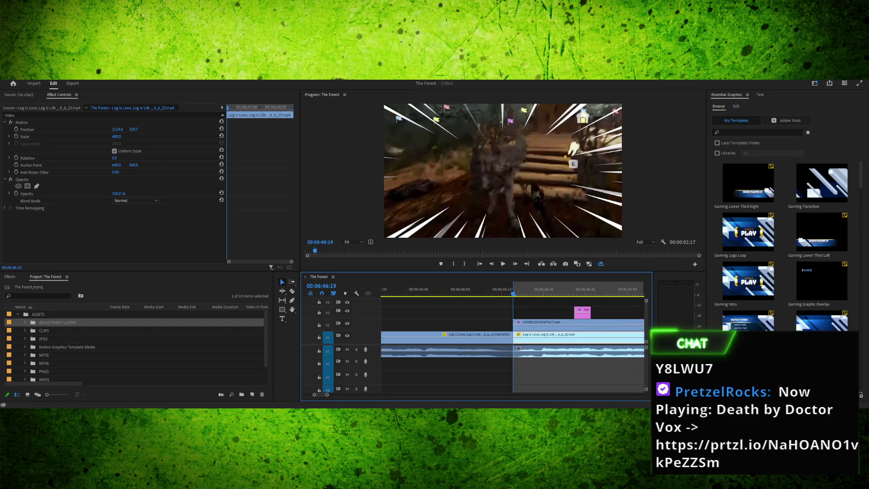
{"action": "key", "text": "Right"}
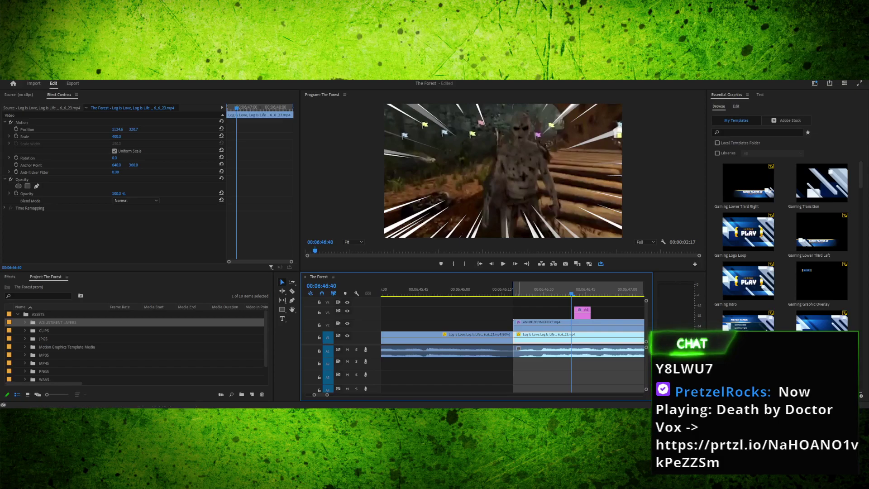
{"action": "key", "text": "shift+Right"}
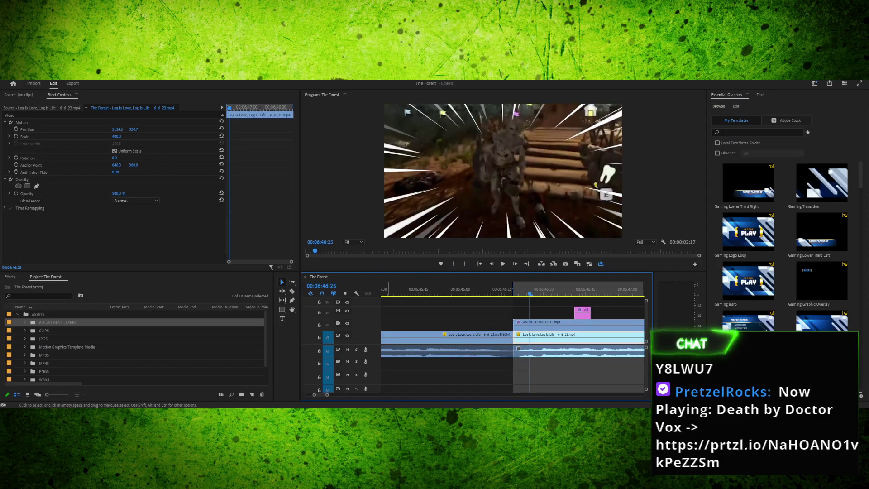
Extend the marked range back to the start of the Log Is Love, Log Is Life clip and save the project
{"action": "key", "text": "minus"}
{"action": "key", "text": "minus"}
{"action": "key", "text": "equal"}
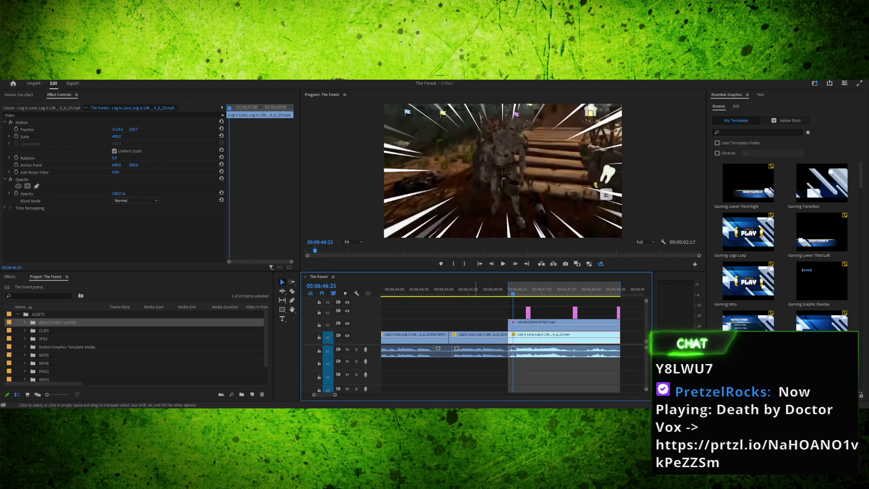
{"action": "key", "text": "minus"}
{"action": "key", "text": "minus"}
{"action": "key", "text": "minus"}
{"action": "key", "text": "minus"}
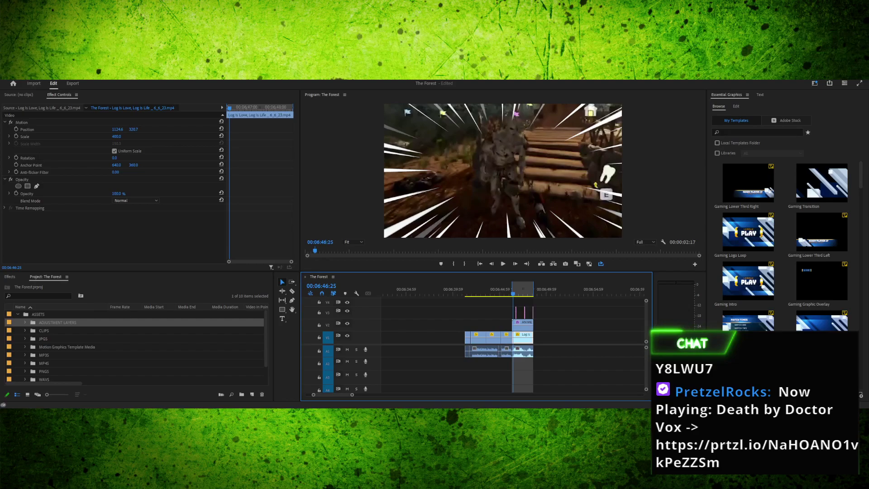
{"action": "left_click_drag", "start_coordinate": [512, 288], "coordinate": [465, 288]}
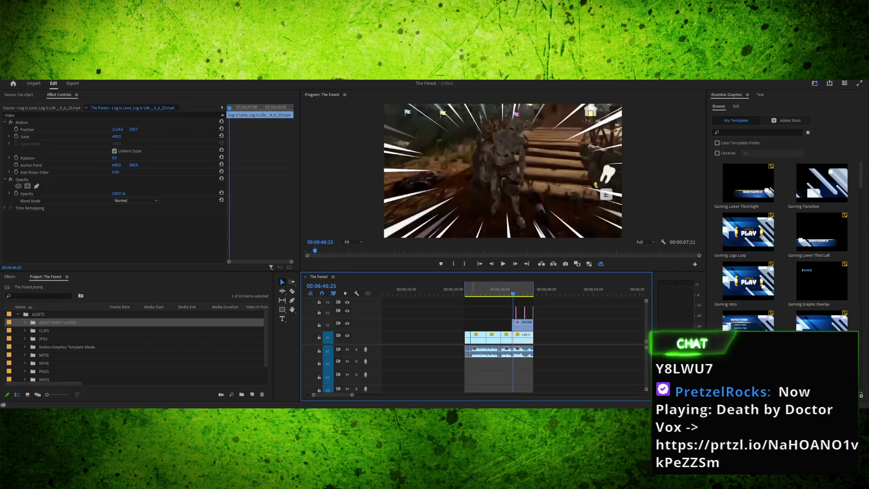
{"action": "left_click", "coordinate": [485, 289]}
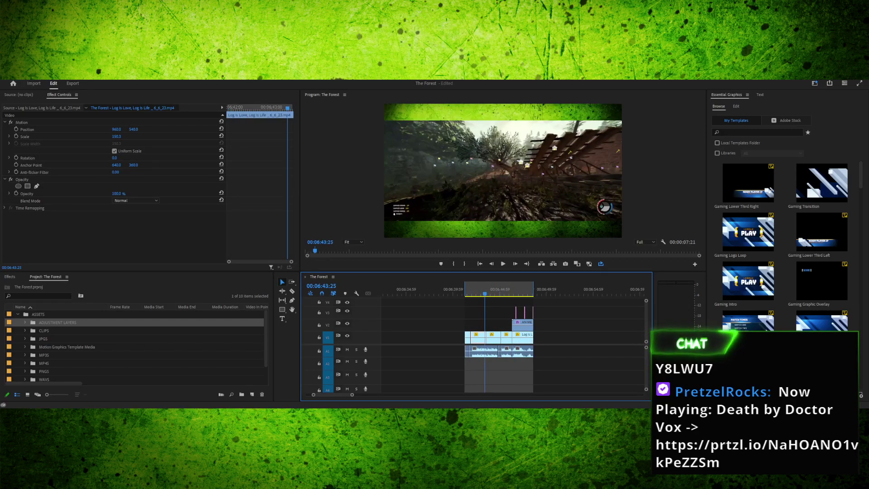
{"action": "key", "text": "ctrl+s"}
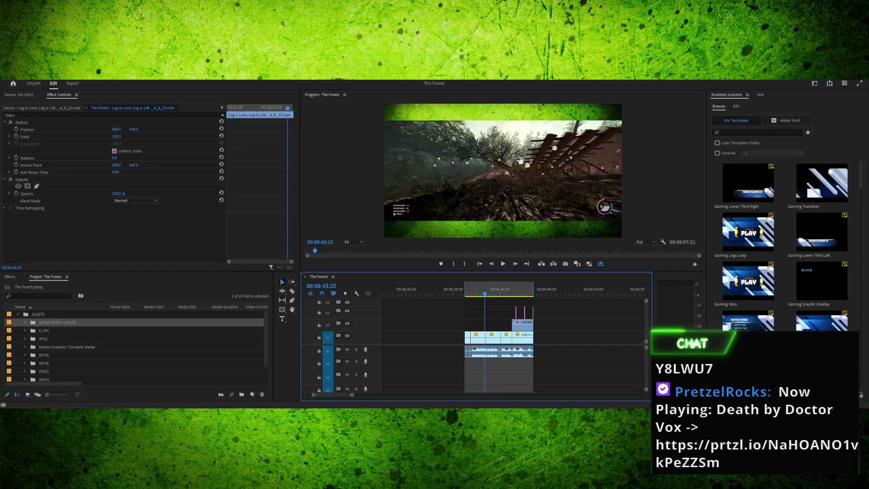
Play the whole marked clip range, and replay it from 00:06:46:11 through the anime zoom ending
{"action": "key", "text": "ctrl+shift+space"}
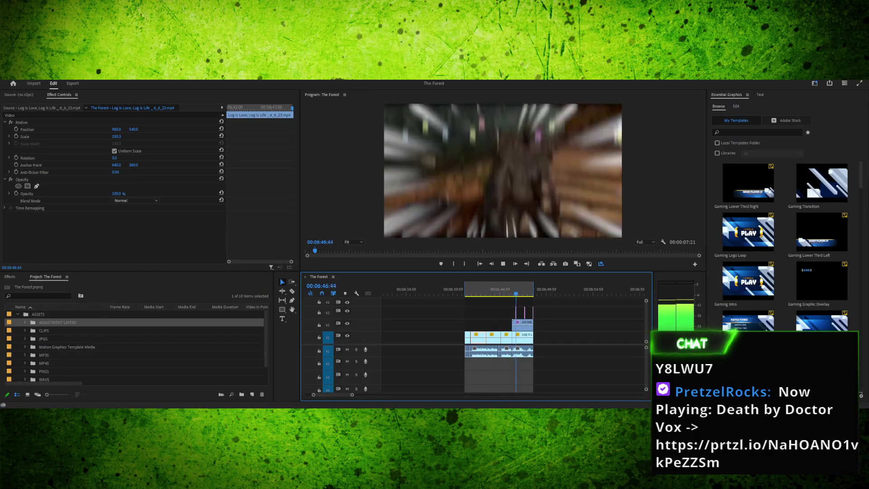
{"action": "key", "text": "space"}
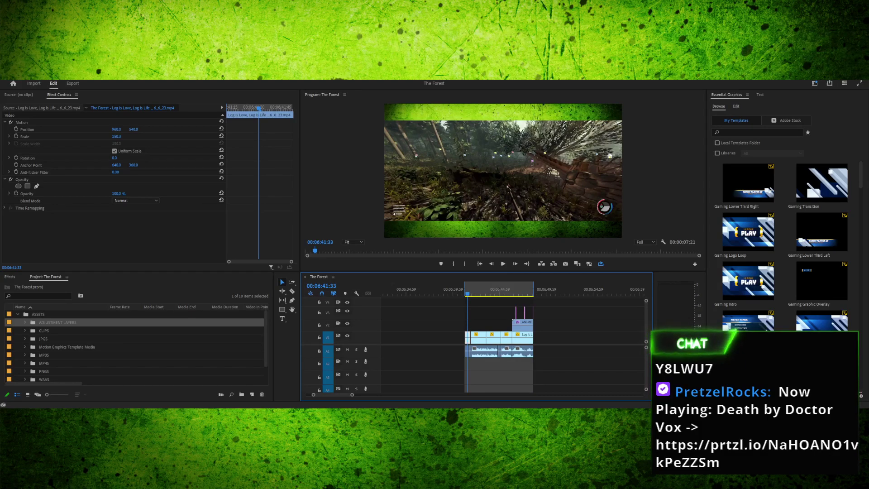
{"action": "left_click_drag", "start_coordinate": [516, 290], "coordinate": [510, 290]}
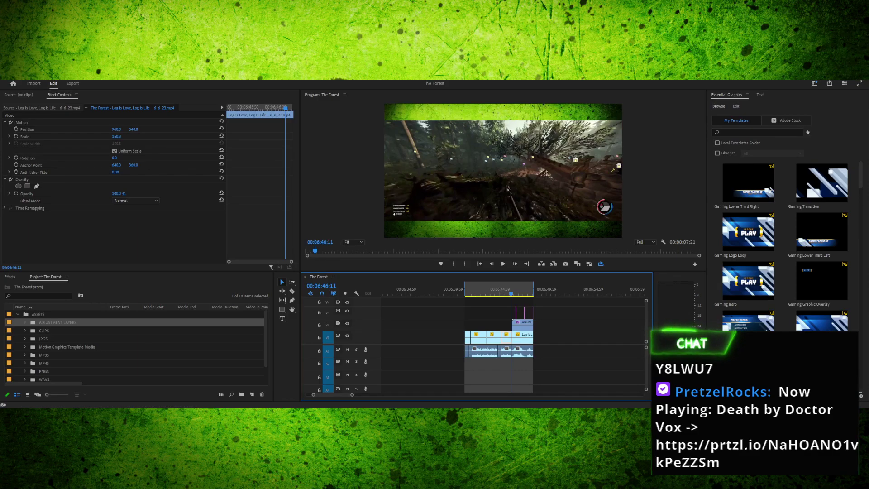
{"action": "key", "text": "="}
{"action": "key", "text": "="}
{"action": "key", "text": "="}
{"action": "key", "text": "-"}
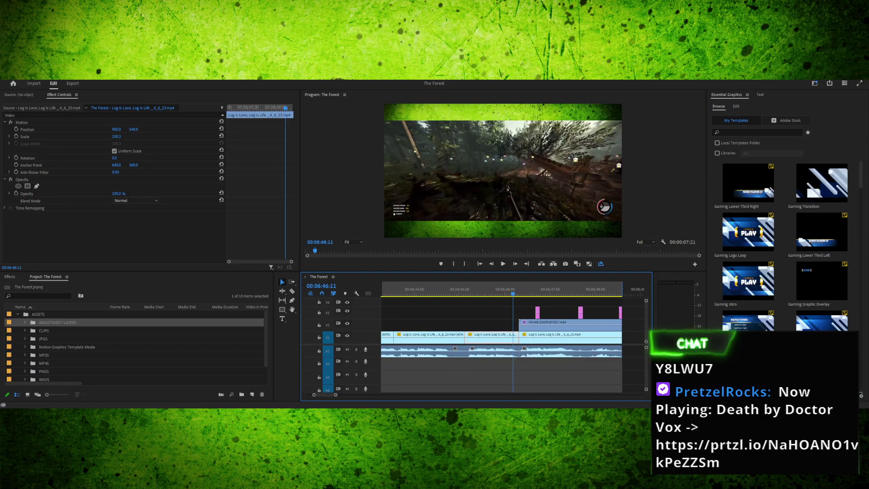
{"action": "key", "text": "space"}
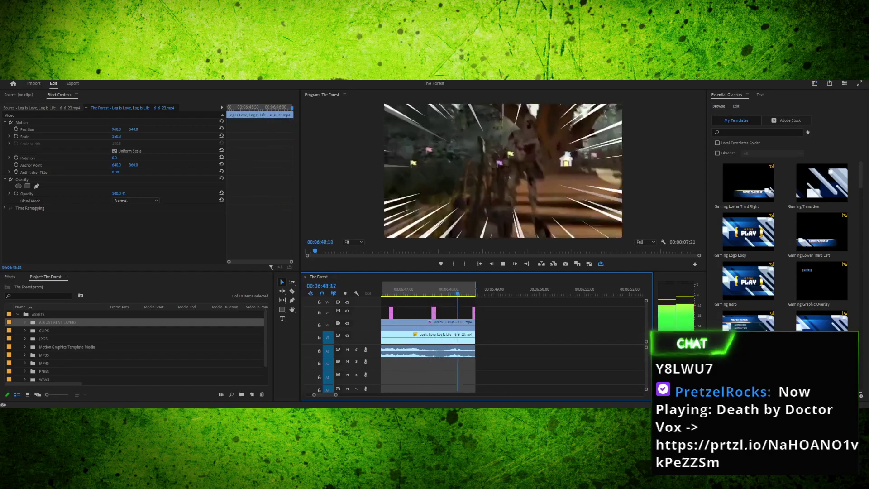
{"action": "key", "text": "space"}
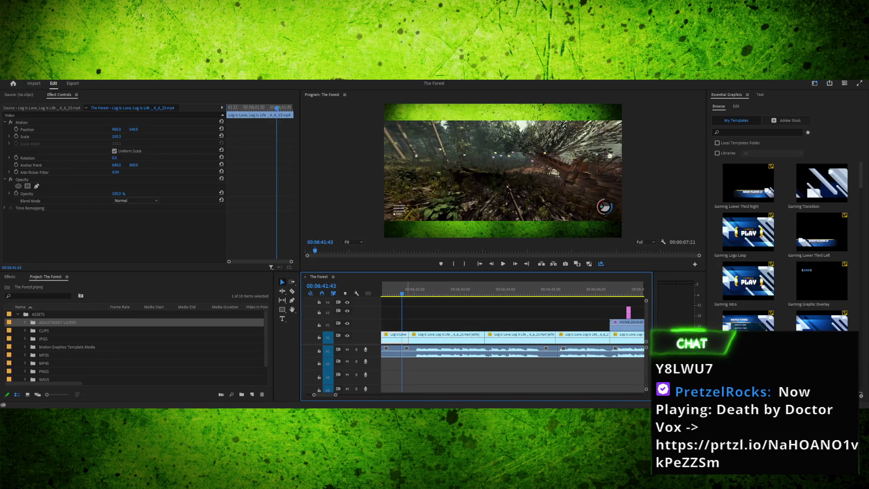
Play across the cut near 00:06:43:37, starting from 00:06:43:32, to check the middle of the clip
{"action": "left_click_drag", "start_coordinate": [541, 290], "coordinate": [488, 290]}
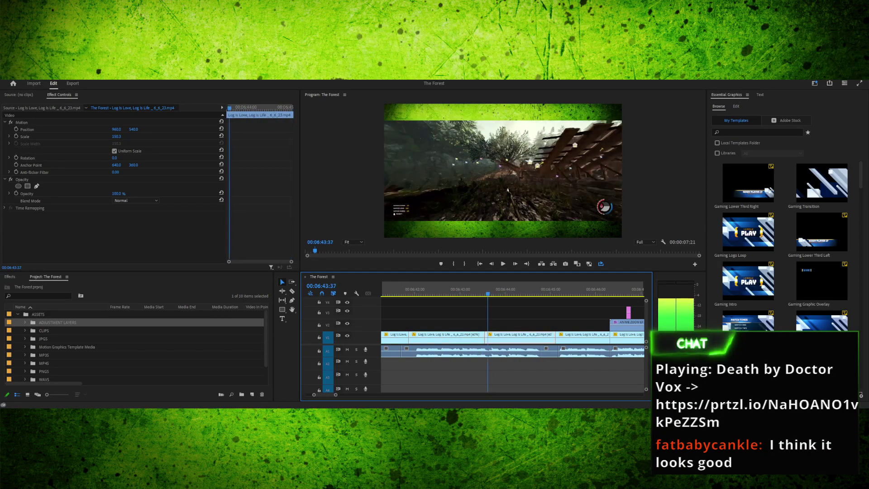
{"action": "key", "text": "shift+Left"}
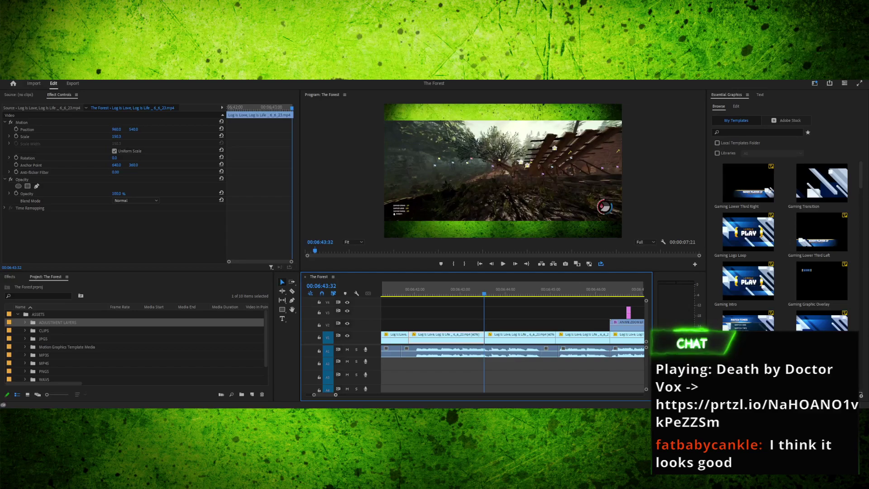
{"action": "scroll", "coordinate": [512, 340], "scroll_direction": "up", "scroll_amount": 3}
{"action": "scroll", "coordinate": [512, 340], "scroll_direction": "down", "scroll_amount": 4}
{"action": "key", "text": "space"}
{"action": "key", "text": "space"}
{"action": "key", "text": "b"}
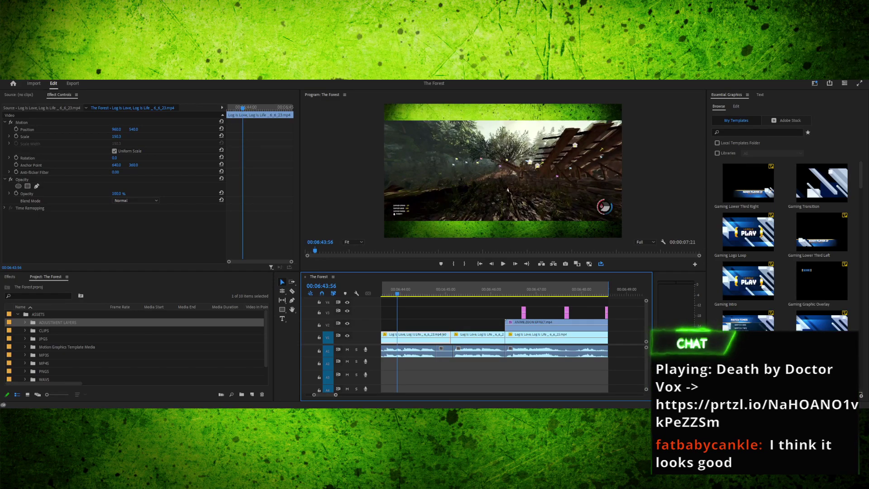
Play the full clip from 00:06:41:24 to review the zoom cuts and the blurred ending together
{"action": "key", "text": "minus"}
{"action": "key", "text": "minus"}
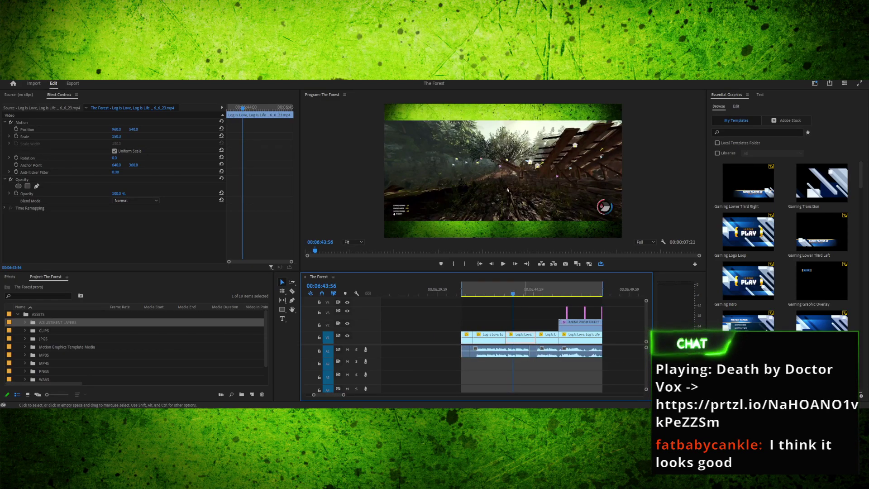
{"action": "left_click_drag", "start_coordinate": [513, 293], "coordinate": [464, 294]}
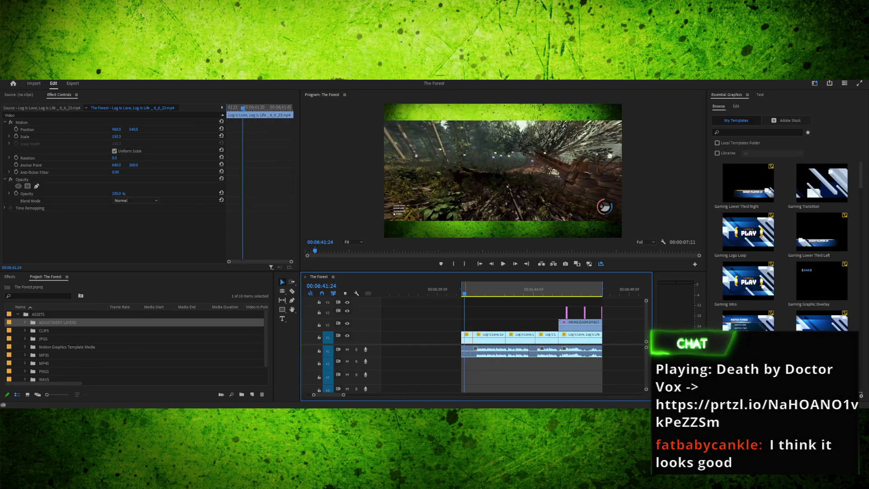
{"action": "key", "text": "space"}
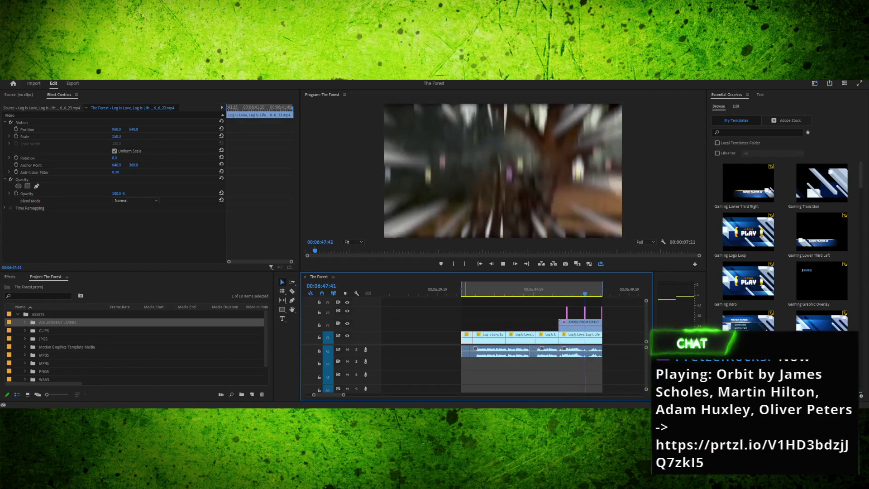
{"action": "key", "text": "space"}
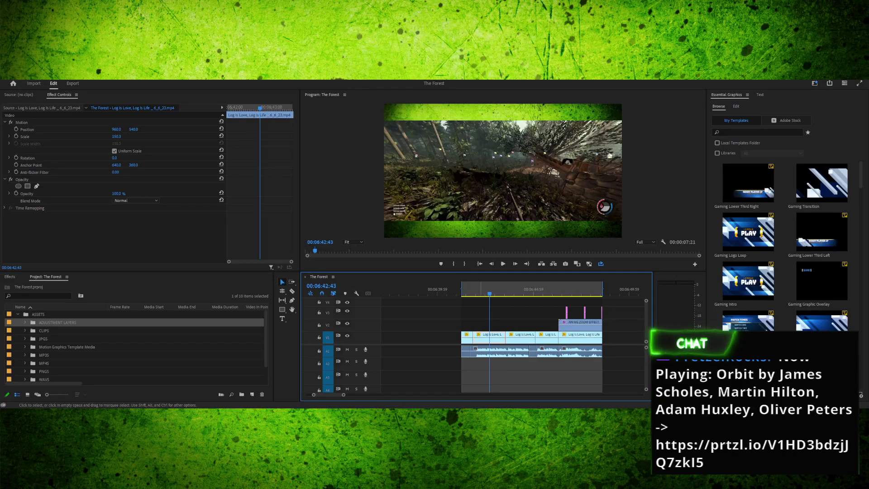
{"action": "key", "text": "space"}
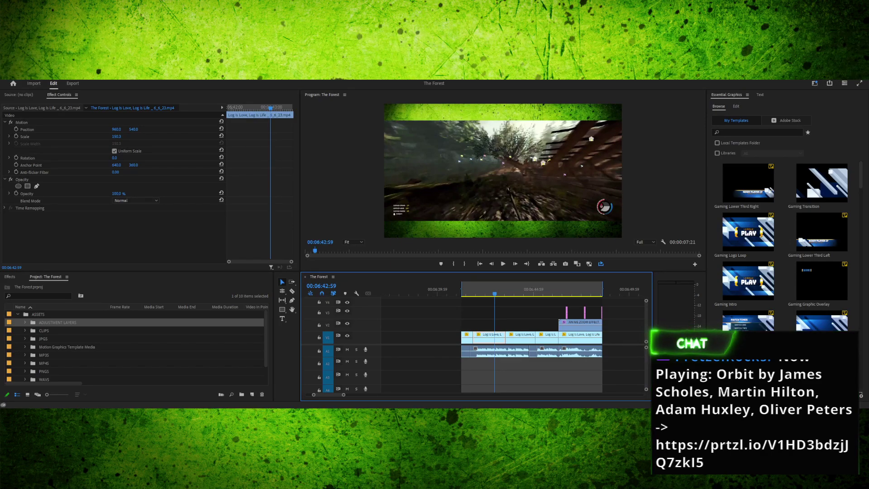
Inspect the adjustment layer in the ADJUSTMENT LAYERS bin and the first timeline layer's Directional Blur settings
{"action": "left_click", "coordinate": [25, 323]}
{"action": "left_click", "coordinate": [62, 331]}
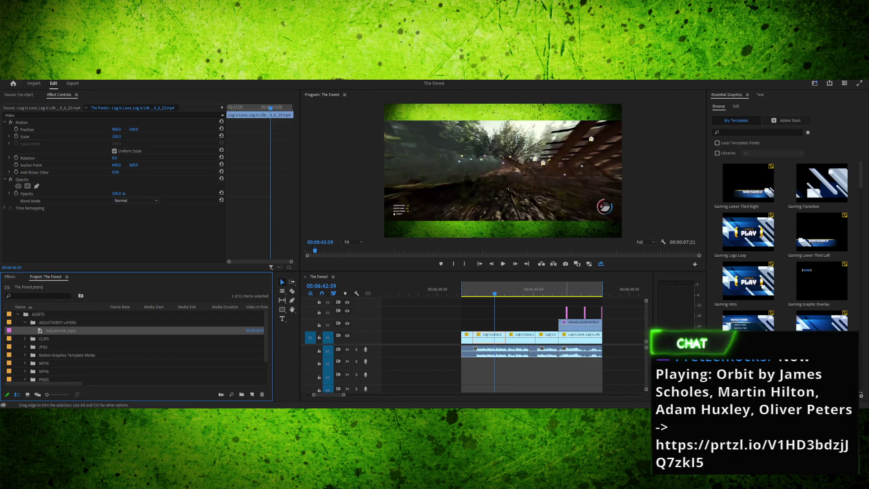
{"action": "left_click", "coordinate": [566, 313]}
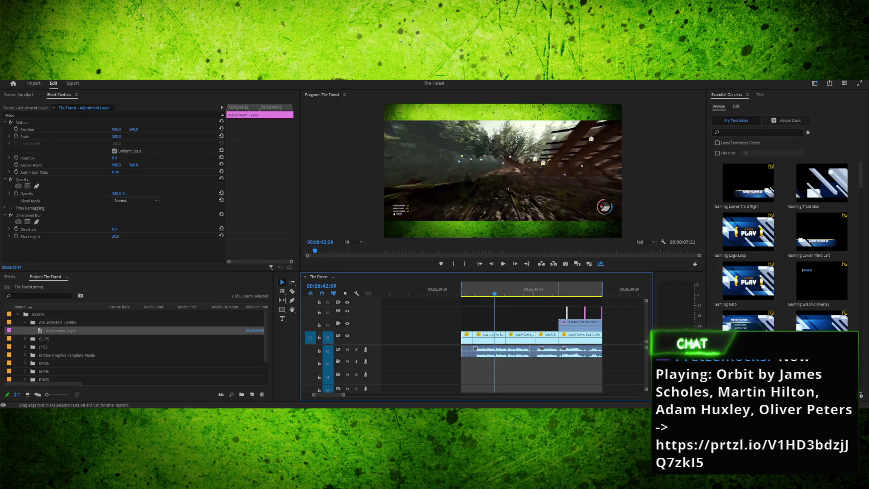
{"action": "left_click_drag", "start_coordinate": [343, 395], "coordinate": [337, 394]}
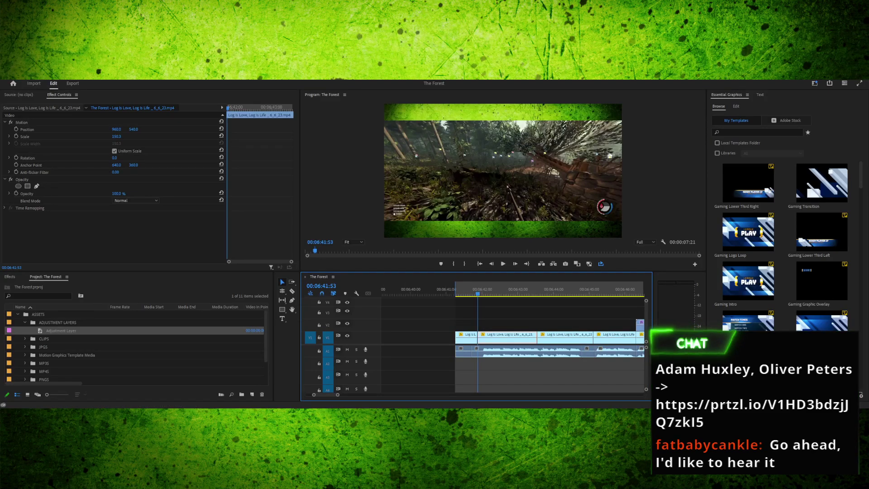
Create a second adjustment layer with the default video settings in the ADJUSTMENT LAYERS bin
{"action": "left_click", "coordinate": [58, 322]}
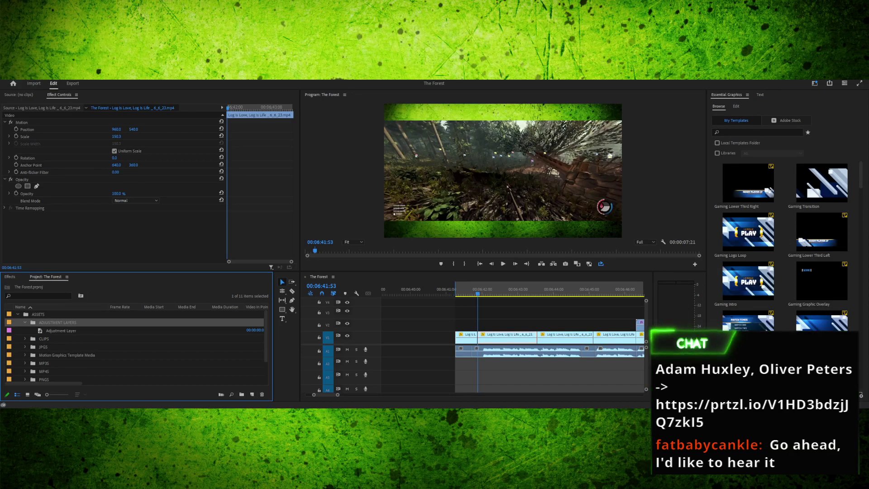
{"action": "left_click", "coordinate": [252, 394]}
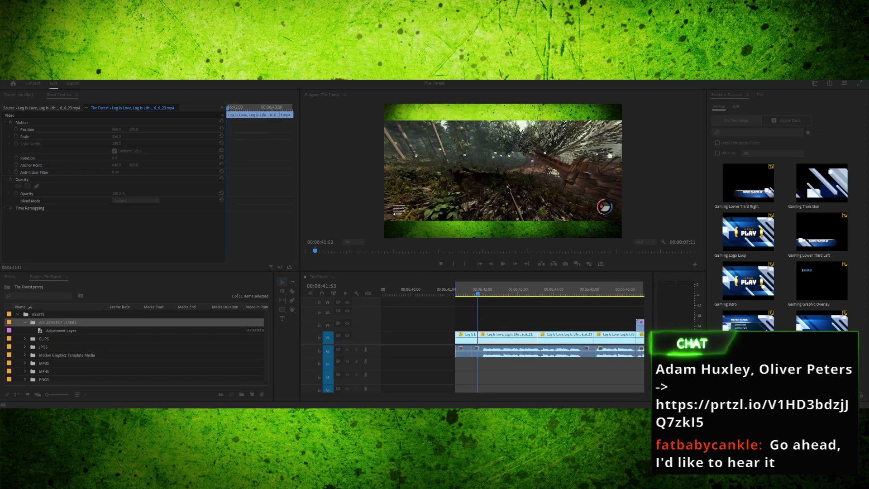
{"action": "key", "text": "Return"}
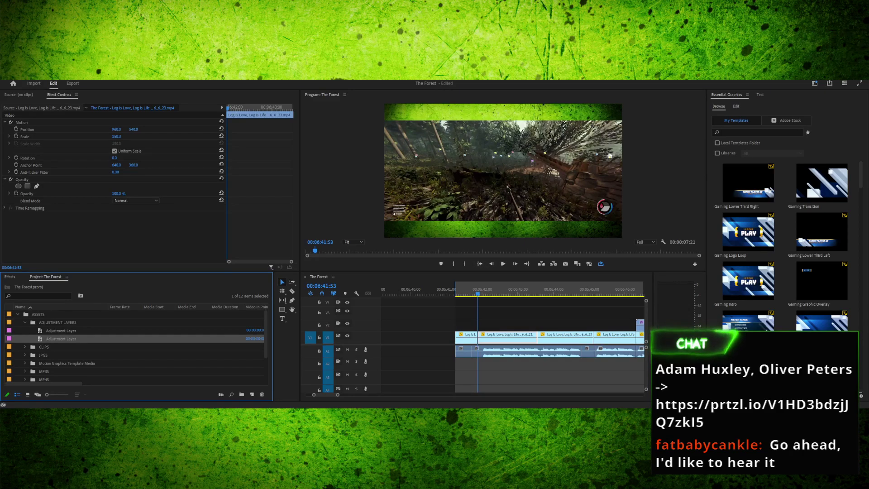
{"action": "key", "text": "Return"}
{"action": "left_click", "coordinate": [125, 339]}
{"action": "left_click", "coordinate": [62, 338]}
{"action": "left_click", "coordinate": [159, 339]}
{"action": "left_click", "coordinate": [62, 339]}
{"action": "left_click", "coordinate": [159, 338]}
{"action": "key", "text": "ctrl+shift+a"}
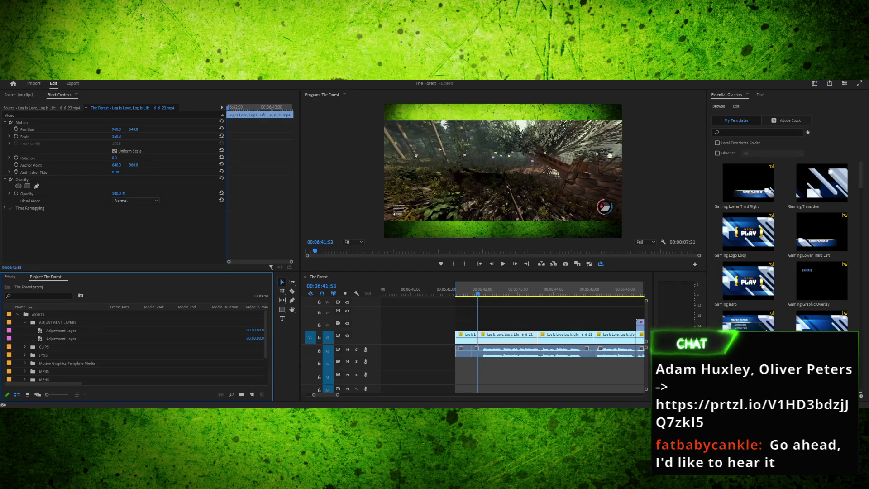
Place the new adjustment layer on V2 at the clip's start and trim it to end at the first cut
{"action": "left_click", "coordinate": [61, 339]}
{"action": "left_click_drag", "start_coordinate": [61, 338], "coordinate": [458, 325]}
{"action": "mouse_move", "coordinate": [480, 289]}
{"action": "left_mouse_down"}
{"action": "mouse_move", "coordinate": [464, 289]}
{"action": "mouse_move", "coordinate": [472, 289]}
{"action": "left_mouse_up"}
{"action": "left_click", "coordinate": [626, 324]}
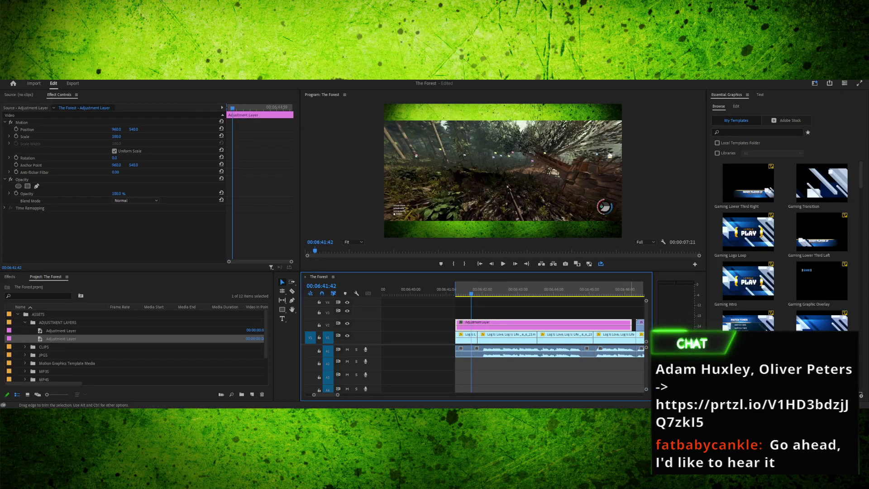
{"action": "left_click_drag", "start_coordinate": [632, 325], "coordinate": [477, 325]}
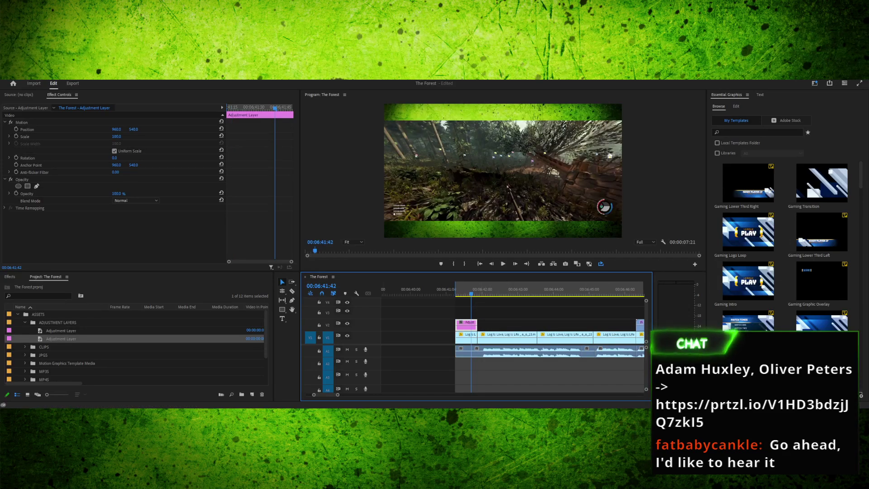
Find the Directional Blur video effect and apply it to the adjustment layer at the clip's start
{"action": "key", "text": "shift+7"}
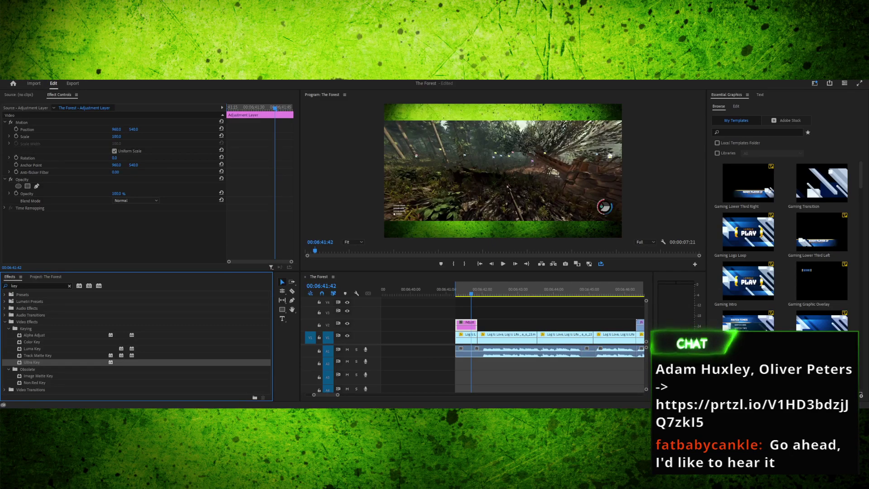
{"action": "key", "text": "BackSpace"}
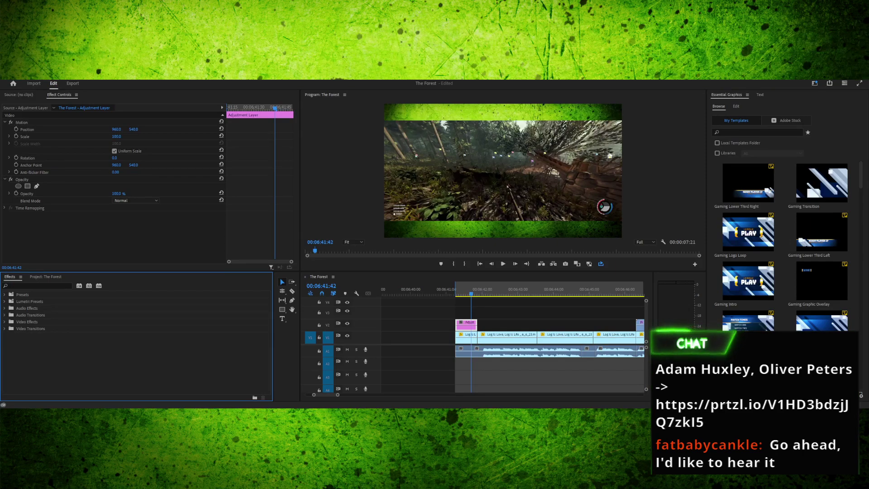
{"action": "left_click", "coordinate": [12, 286]}
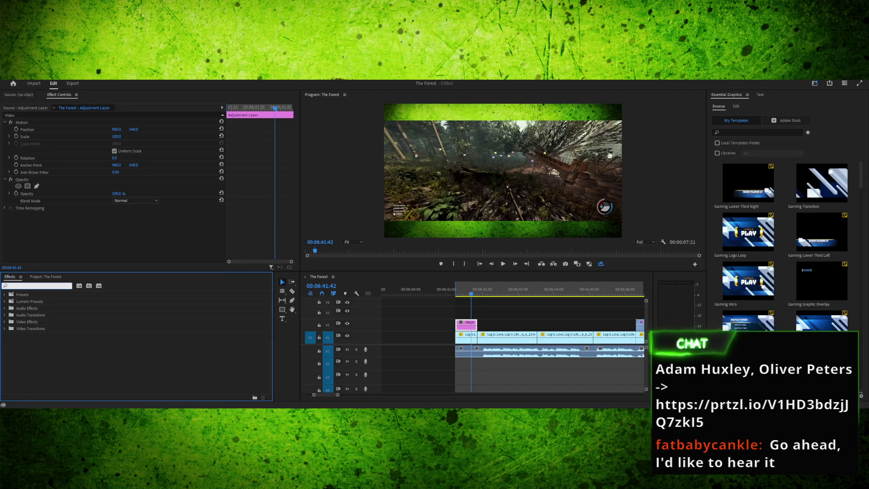
{"action": "type", "text": "directiona"}
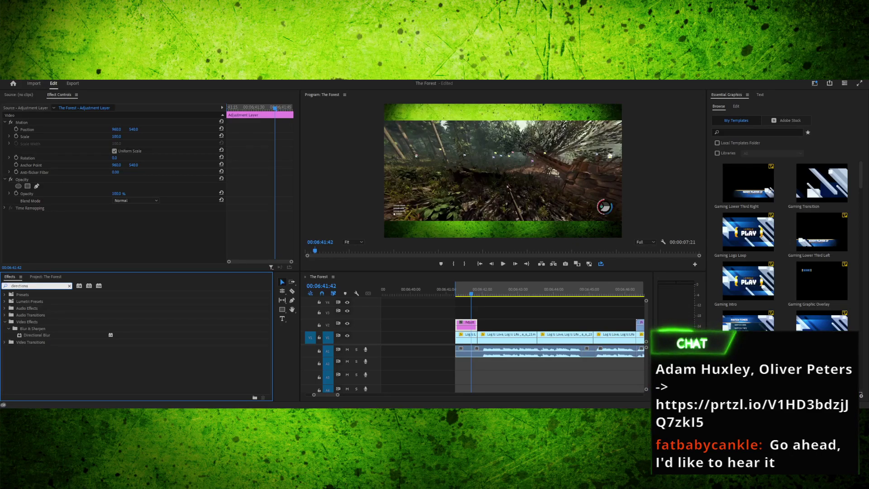
{"action": "left_click", "coordinate": [27, 322]}
{"action": "left_click", "coordinate": [33, 328]}
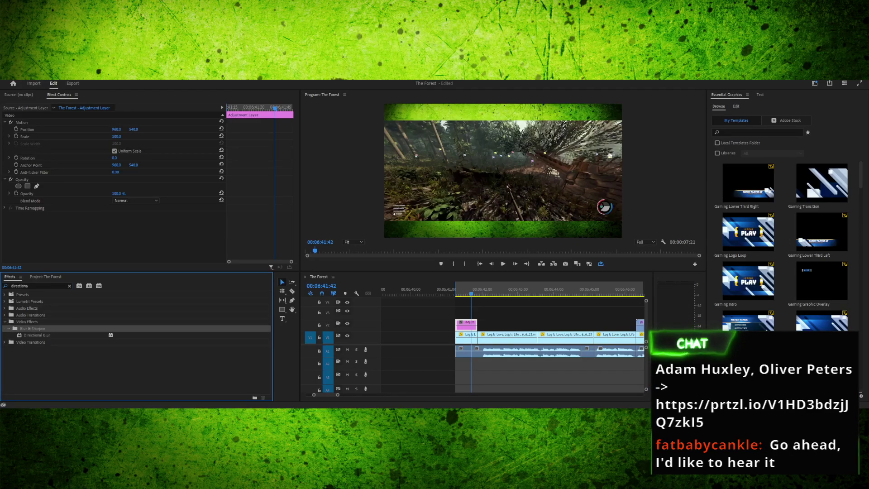
{"action": "left_click", "coordinate": [36, 335]}
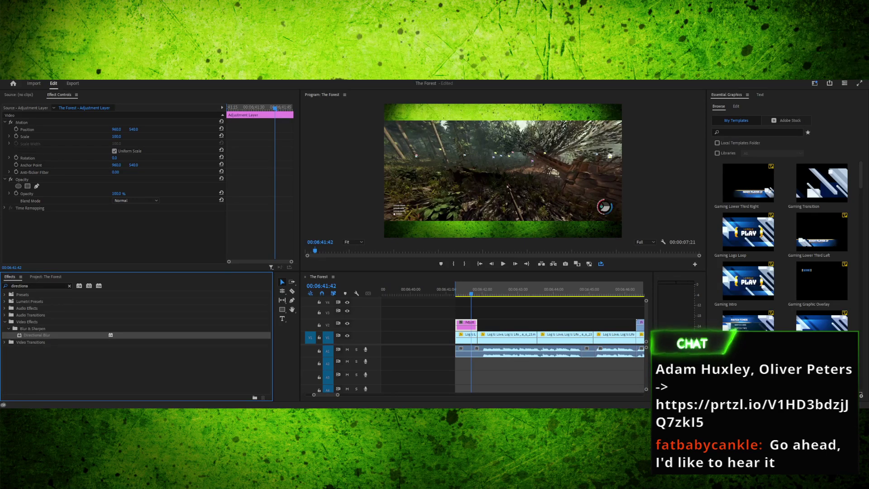
{"action": "left_click_drag", "start_coordinate": [37, 335], "coordinate": [465, 324]}
{"action": "left_click_drag", "start_coordinate": [36, 335], "coordinate": [466, 324]}
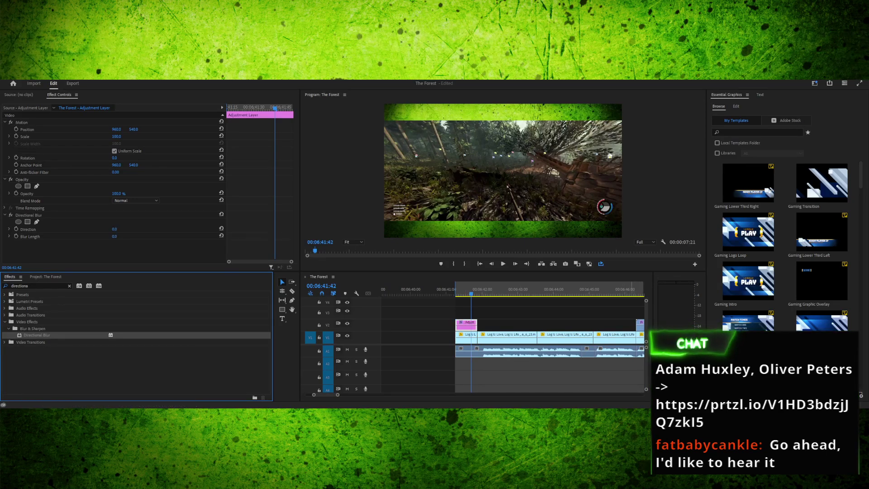
Set the opening adjustment layer's Directional Blur length to match the existing blur layers over the anime zoom ending
{"action": "mouse_move", "coordinate": [471, 293]}
{"action": "left_mouse_down"}
{"action": "mouse_move", "coordinate": [644, 294]}
{"action": "mouse_move", "coordinate": [440, 294]}
{"action": "mouse_move", "coordinate": [468, 293]}
{"action": "left_mouse_up"}
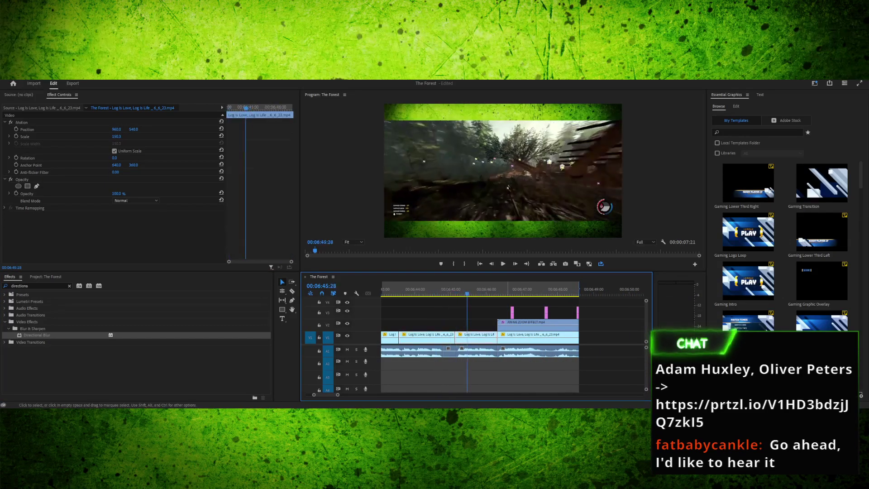
{"action": "left_click", "coordinate": [512, 312]}
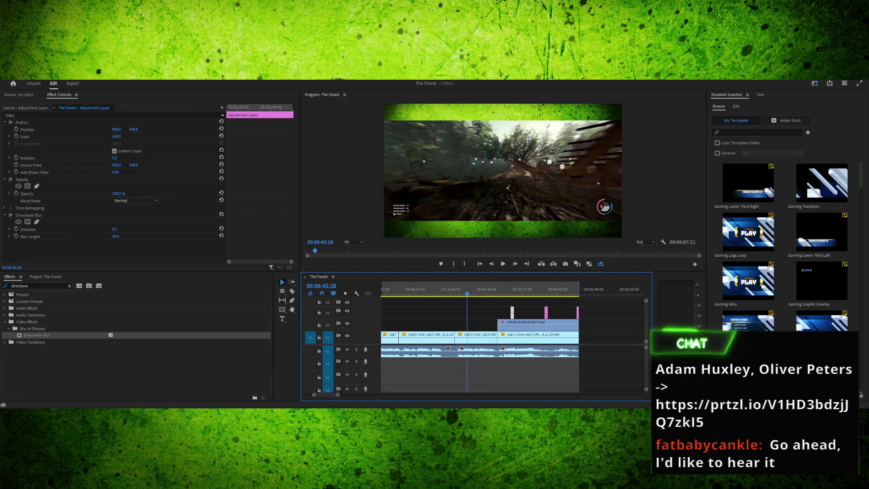
{"action": "left_click_drag", "start_coordinate": [467, 293], "coordinate": [583, 293]}
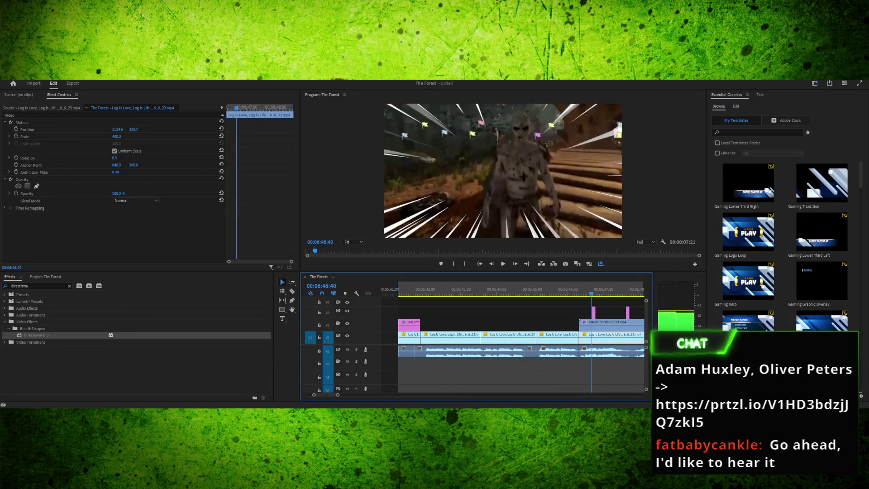
{"action": "key", "text": "Home"}
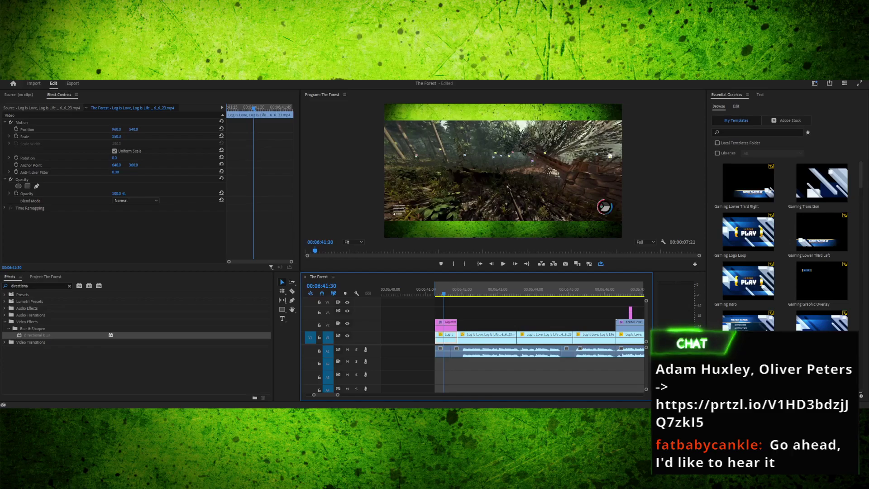
{"action": "left_click_drag", "start_coordinate": [444, 293], "coordinate": [443, 293]}
{"action": "left_click", "coordinate": [446, 326]}
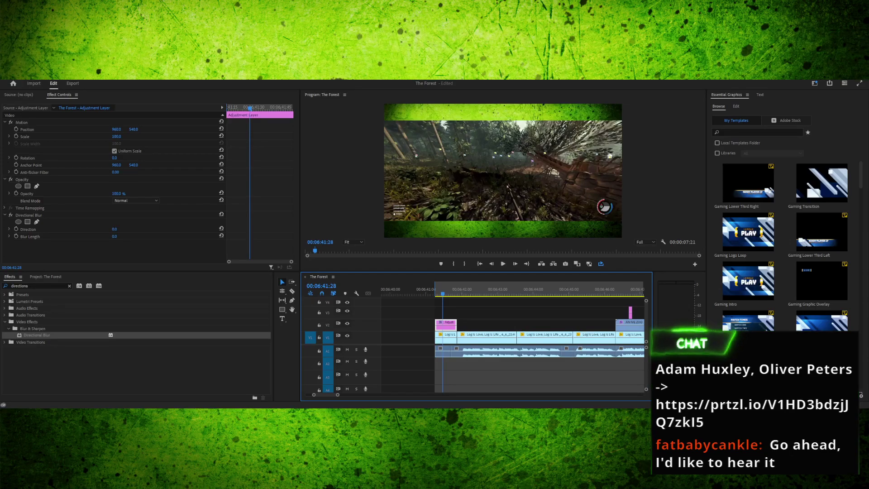
{"action": "key", "text": "shift+5"}
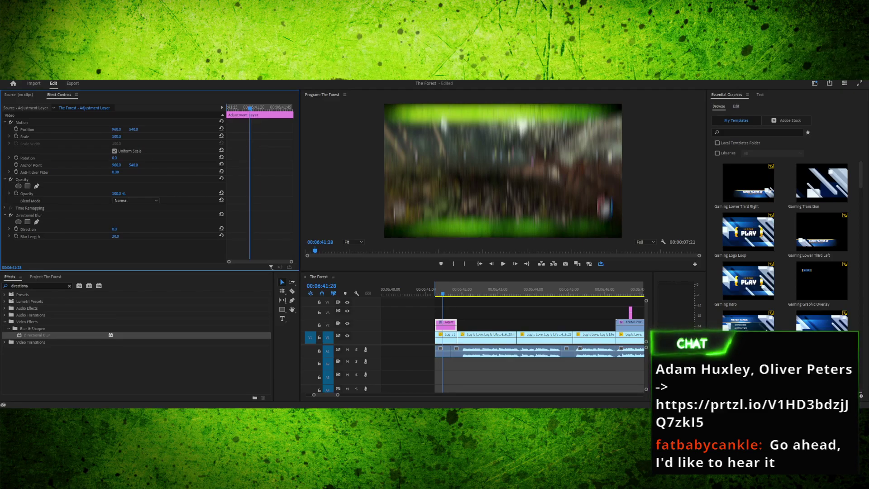
Step frame by frame through the blurred opening section to examine the blur's timing and coverage
{"action": "mouse_move", "coordinate": [443, 292]}
{"action": "left_mouse_down"}
{"action": "mouse_move", "coordinate": [435, 292]}
{"action": "mouse_move", "coordinate": [448, 292]}
{"action": "left_mouse_up"}
{"action": "key", "text": "Right"}
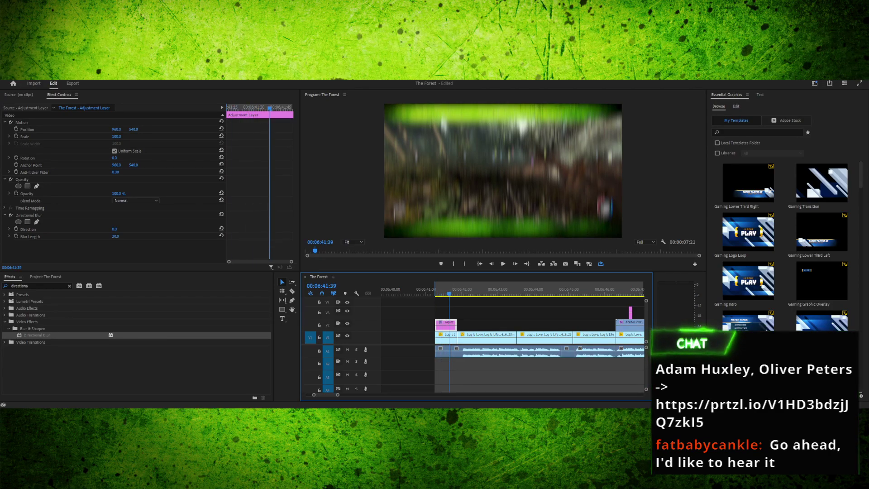
{"action": "key", "text": "Left"}
{"action": "key", "text": "Left"}
{"action": "key", "text": "Left"}
{"action": "key", "text": "Left"}
{"action": "key", "text": "Left"}
{"action": "key", "text": "Left"}
{"action": "key", "text": "Left"}
{"action": "key", "text": "Left"}
{"action": "key", "text": "Left"}
{"action": "key", "text": "Left"}
{"action": "key", "text": "Left"}
{"action": "key", "text": "Left"}
{"action": "key", "text": "Left"}
{"action": "key", "text": "Left"}
{"action": "key", "text": "Left"}
{"action": "key", "text": "Left"}
{"action": "key", "text": "Right"}
{"action": "key", "text": "Right"}
{"action": "key", "text": "Right"}
{"action": "key", "text": "Right"}
{"action": "key", "text": "Right"}
{"action": "key", "text": "Right"}
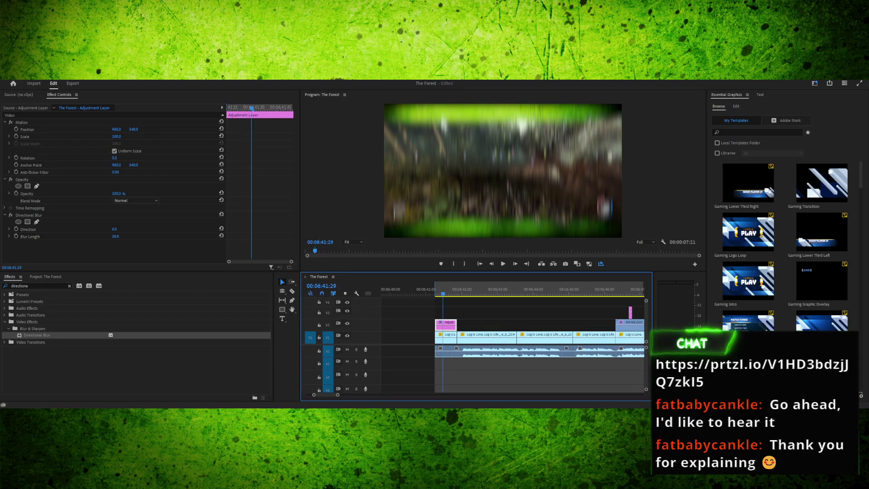
Trim the opening blur adjustment layer from its end down to two frames at the clip's start
{"action": "left_click_drag", "start_coordinate": [456, 324], "coordinate": [439, 324]}
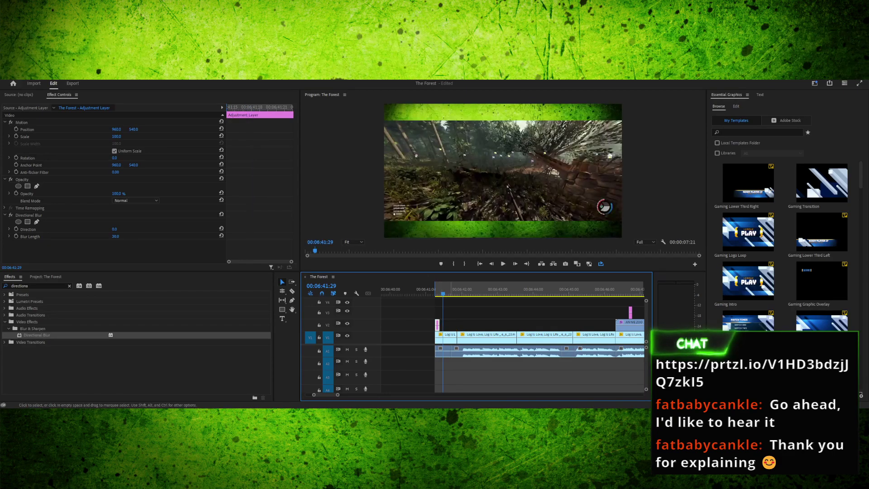
{"action": "key", "text": "="}
{"action": "key", "text": "="}
{"action": "key", "text": "="}
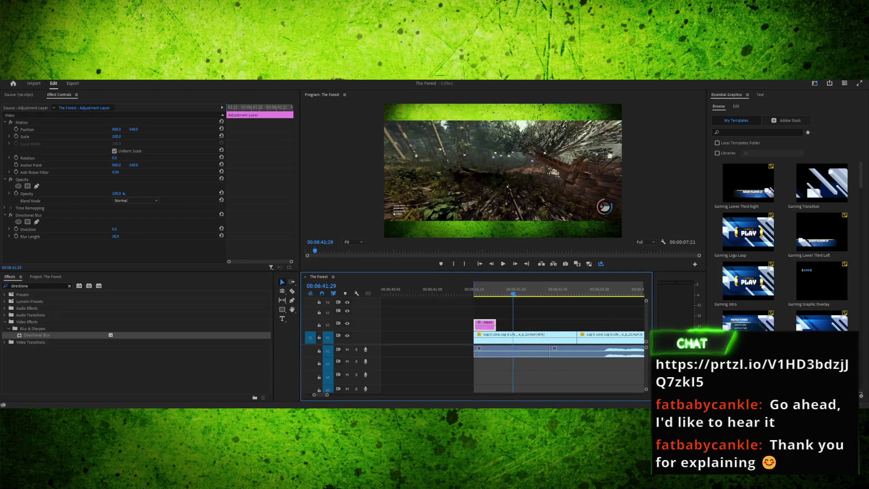
{"action": "key", "text": "="}
{"action": "key", "text": "="}
{"action": "key", "text": "-"}
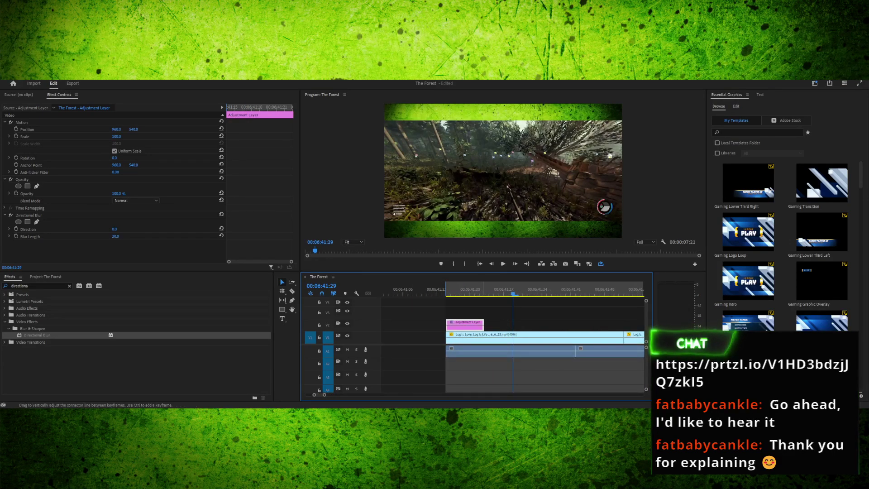
{"action": "left_click_drag", "start_coordinate": [484, 325], "coordinate": [454, 324]}
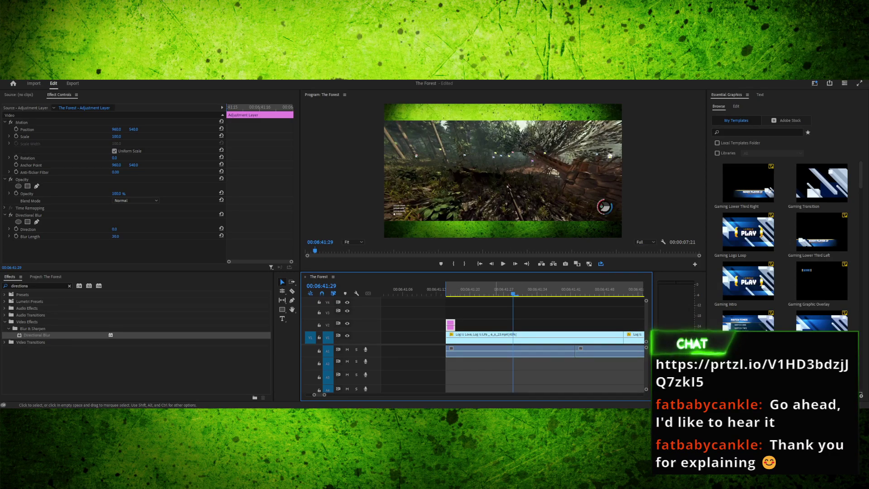
Duplicate the two-frame blur adjustment layer on V2 at 00:06:41:19
{"action": "left_click_drag", "start_coordinate": [513, 290], "coordinate": [465, 289]}
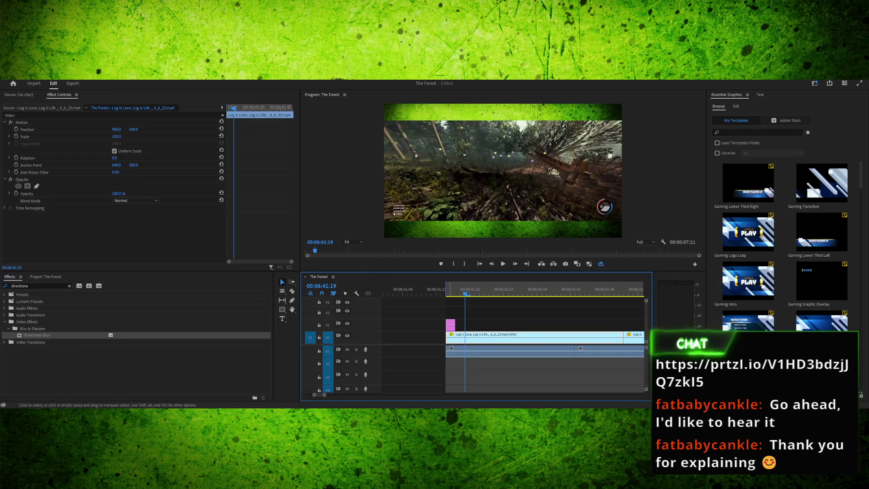
{"action": "left_click", "coordinate": [450, 325]}
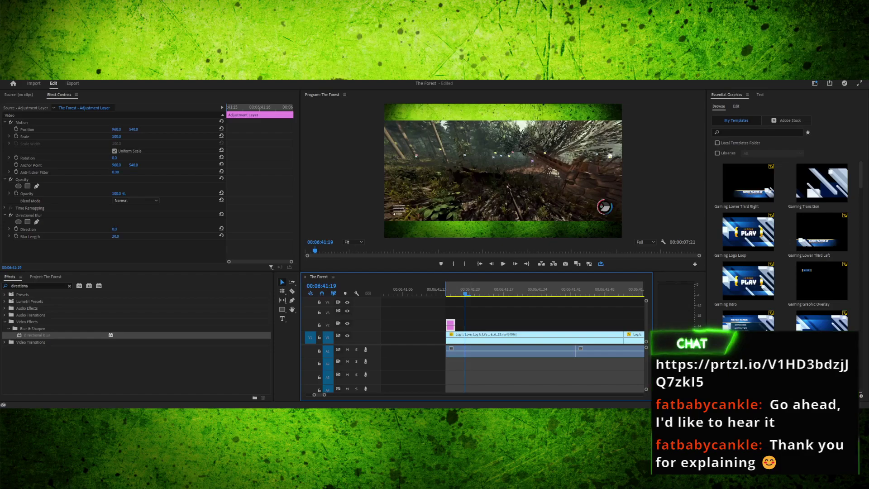
{"action": "key", "text": "space"}
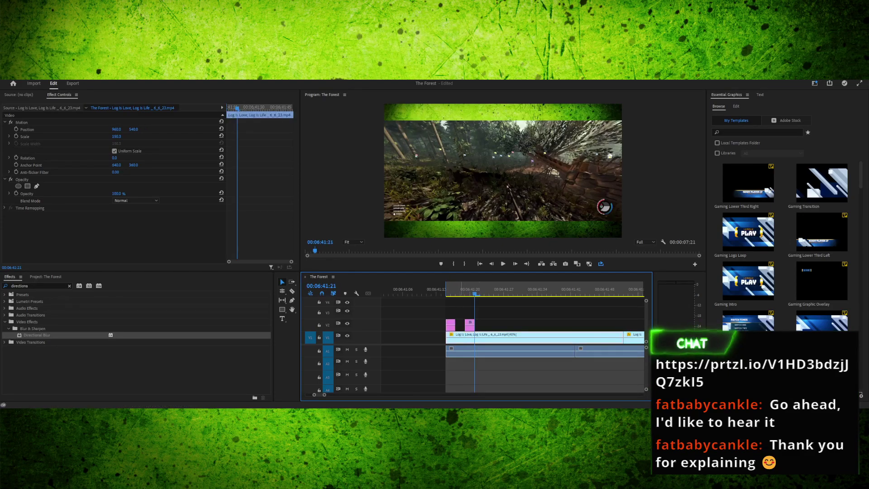
{"action": "key", "text": "space"}
Try the duplicate blur layer closer to the first one, starting at 00:06:41:18
{"action": "mouse_move", "coordinate": [456, 290]}
{"action": "left_mouse_down"}
{"action": "mouse_move", "coordinate": [446, 290]}
{"action": "mouse_move", "coordinate": [475, 289]}
{"action": "mouse_move", "coordinate": [446, 290]}
{"action": "left_mouse_up"}
{"action": "key", "text": "Right"}
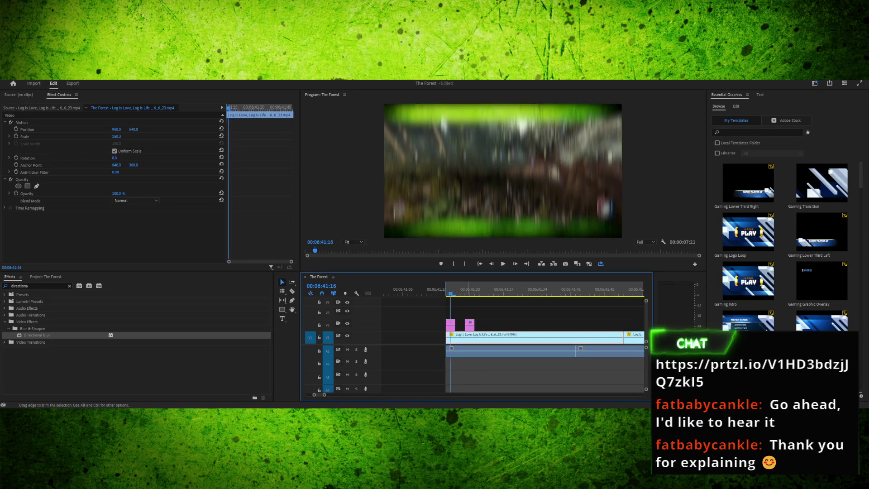
{"action": "left_click_drag", "start_coordinate": [471, 323], "coordinate": [485, 323]}
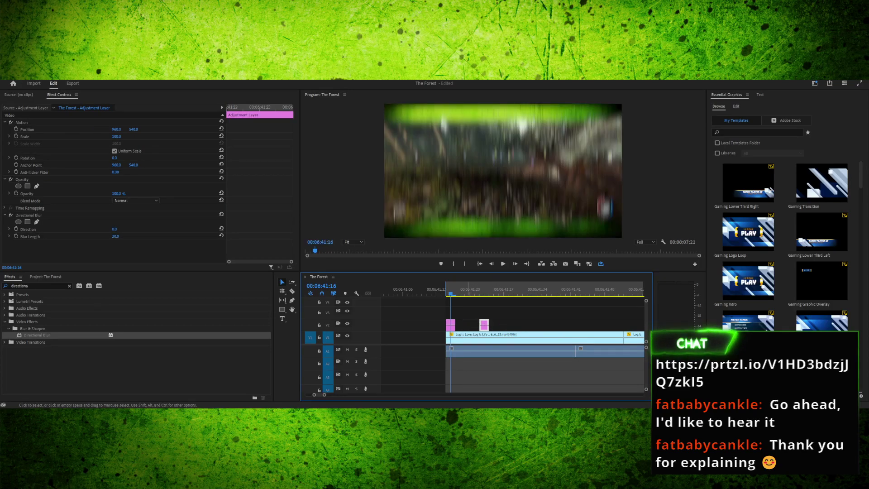
{"action": "key", "text": "Left"}
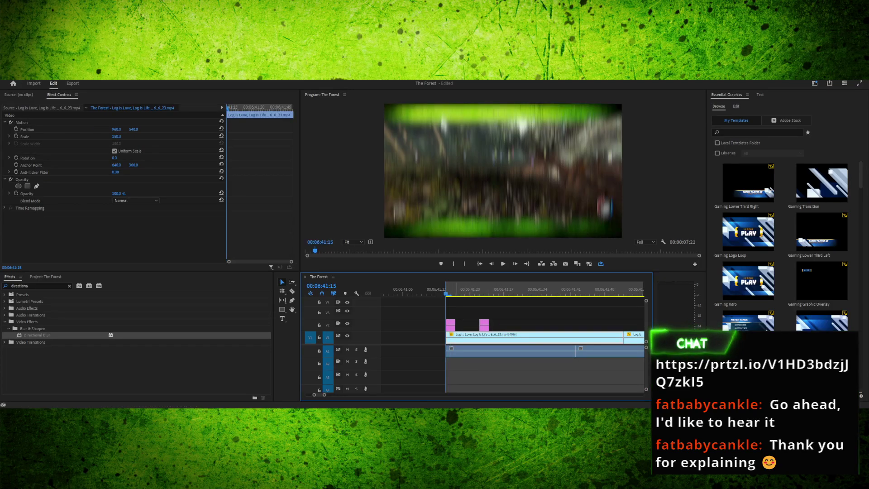
{"action": "key", "text": "Right"}
{"action": "key", "text": "Right"}
{"action": "key", "text": "Right"}
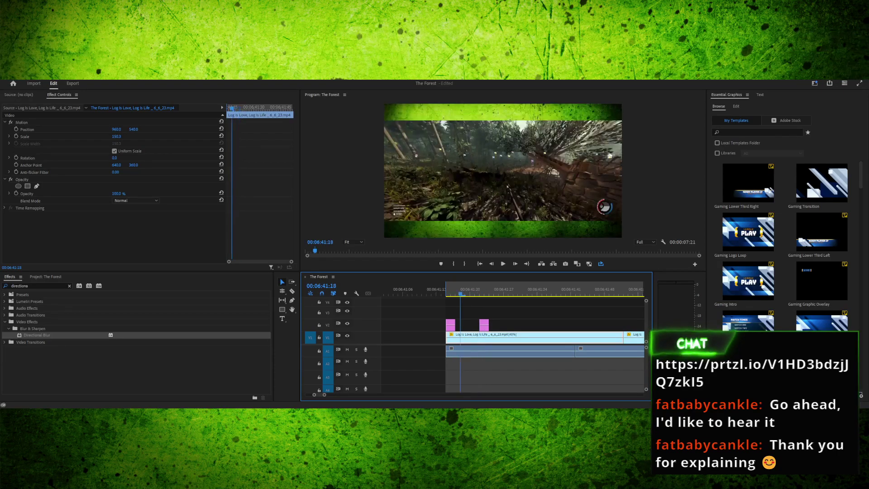
{"action": "left_click_drag", "start_coordinate": [485, 325], "coordinate": [461, 325]}
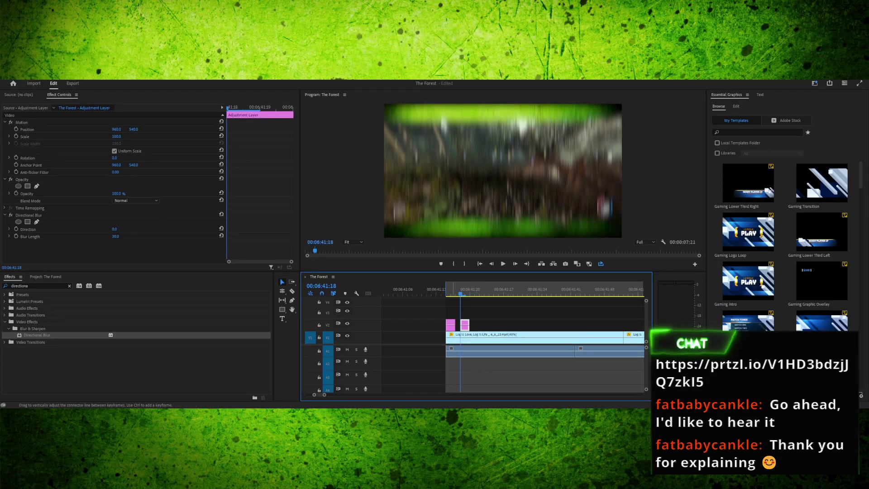
Move the duplicate blur layer farther along V2, to start at about 00:06:41:31
{"action": "left_click_drag", "start_coordinate": [457, 289], "coordinate": [450, 288]}
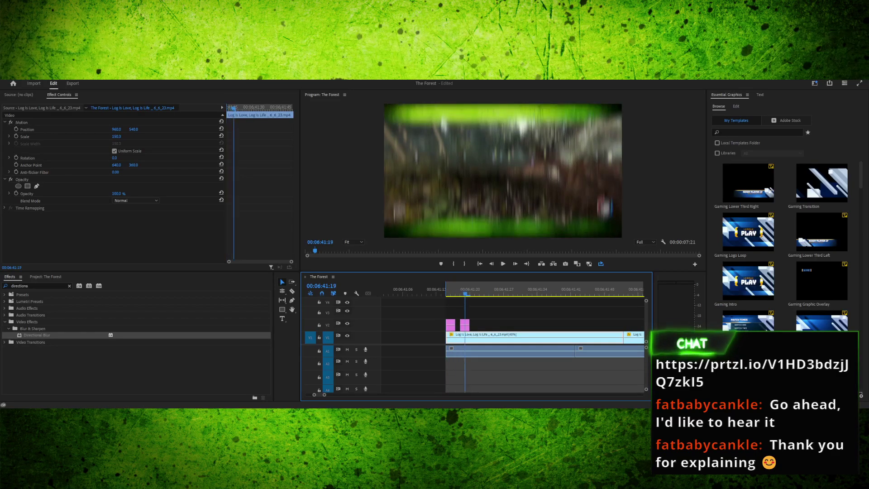
{"action": "key", "text": "Right"}
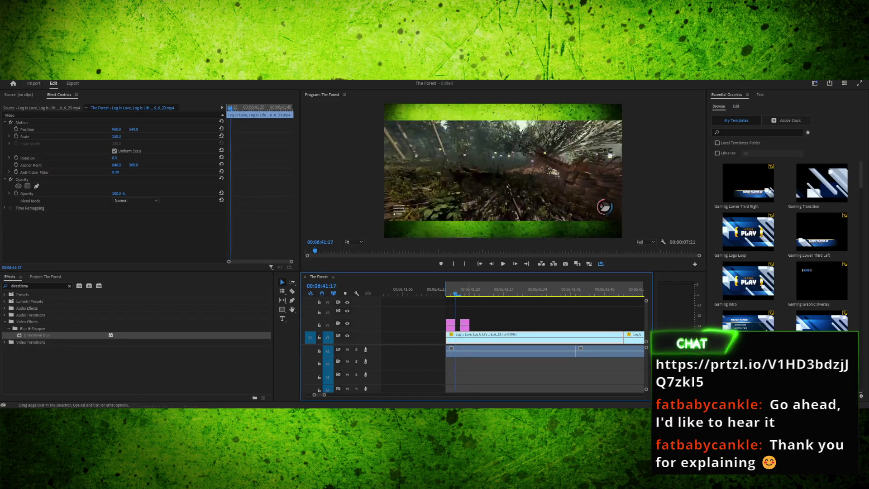
{"action": "left_click_drag", "start_coordinate": [465, 325], "coordinate": [527, 325]}
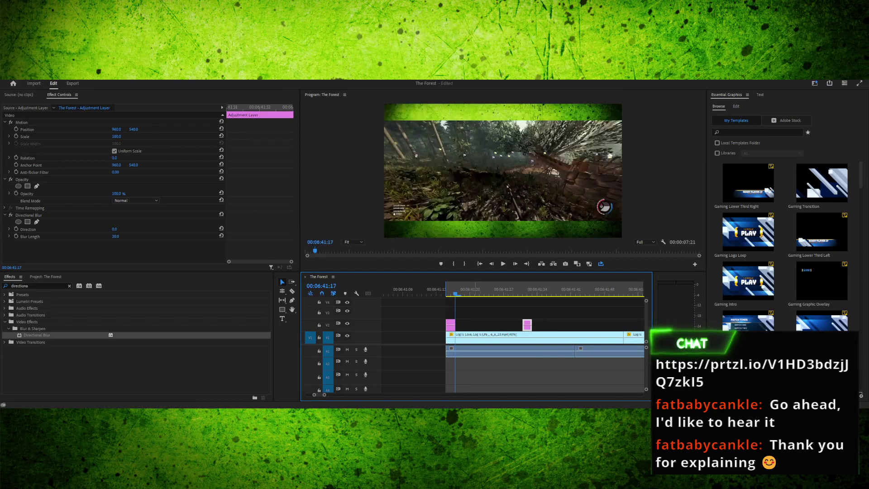
Paste a third copy of the two-frame blur layer on V2 at 00:06:41:45
{"action": "left_click_drag", "start_coordinate": [455, 294], "coordinate": [556, 293]}
{"action": "key", "text": "Right"}
{"action": "key", "text": "Right"}
{"action": "key", "text": "Right"}
{"action": "key", "text": "Right"}
{"action": "key", "text": "Right"}
{"action": "key", "text": "Right"}
{"action": "key", "text": "Right"}
{"action": "key", "text": "Right"}
{"action": "key", "text": "Left"}
{"action": "key", "text": "Left"}
{"action": "key", "text": "Left"}
{"action": "key", "text": "Right"}
{"action": "key", "text": "Right"}
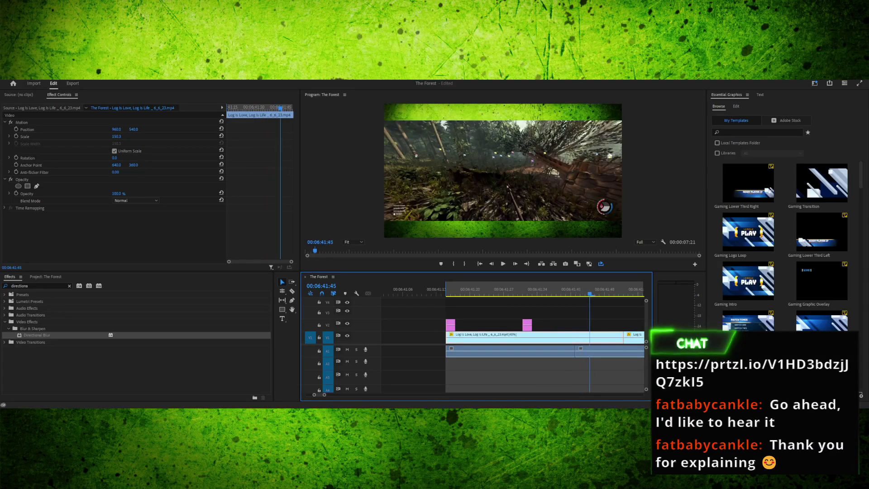
{"action": "key", "text": "ctrl+v"}
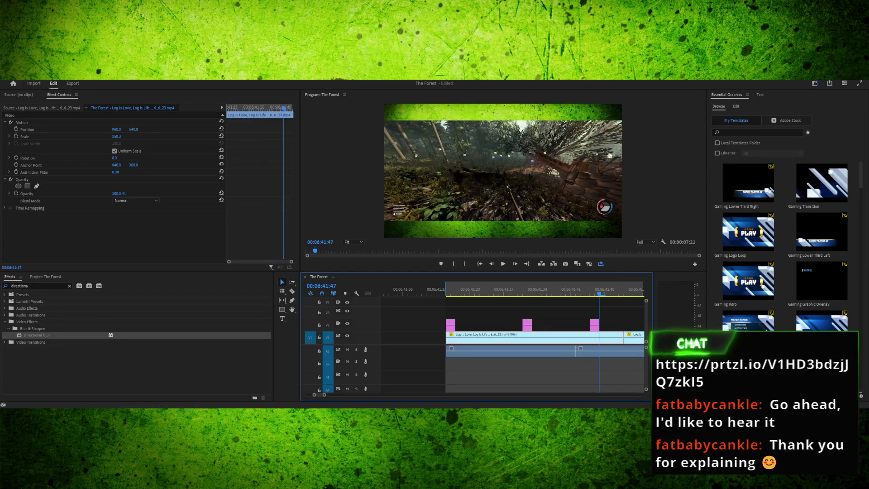
Preview the opening's blur flashes and lengthen the middle blur adjustment layer on V2 to about four frames
{"action": "left_click_drag", "start_coordinate": [599, 294], "coordinate": [447, 293]}
{"action": "key", "text": "space"}
{"action": "key", "text": "space"}
{"action": "left_click_drag", "start_coordinate": [457, 325], "coordinate": [466, 325]}
Examine the clip's opening frame by frame, back and forth across the blur adjustment layers, to judge the timing of the flashes
{"action": "left_click_drag", "start_coordinate": [447, 294], "coordinate": [423, 294]}
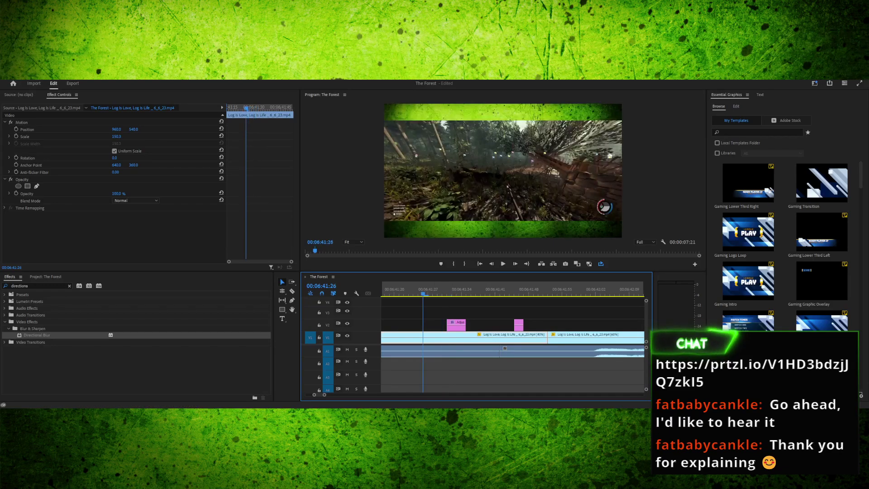
{"action": "key", "text": "Right"}
{"action": "key", "text": "Right"}
{"action": "key", "text": "Right"}
{"action": "key", "text": "Right"}
{"action": "key", "text": "Right"}
{"action": "key", "text": "Right"}
{"action": "key", "text": "Right"}
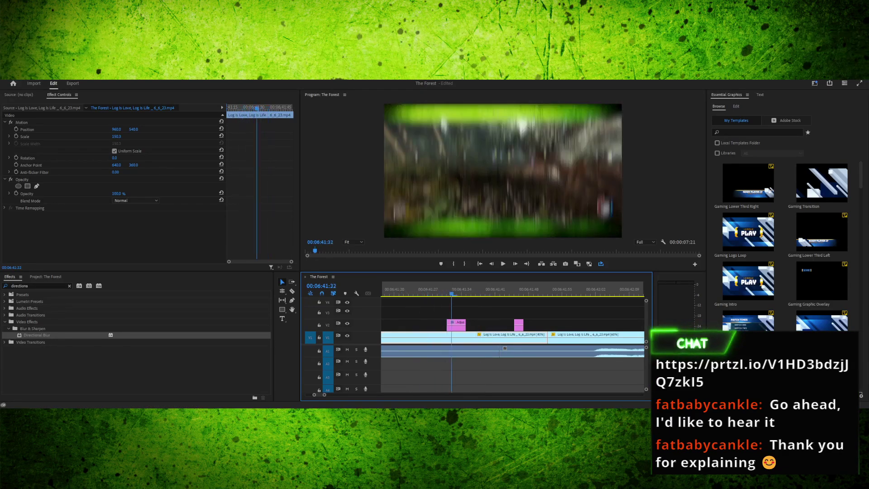
{"action": "left_click_drag", "start_coordinate": [456, 293], "coordinate": [413, 293]}
{"action": "key", "text": "Right"}
{"action": "key", "text": "Right"}
{"action": "key", "text": "Right"}
{"action": "key", "text": "Right"}
{"action": "key", "text": "Right"}
{"action": "key", "text": "Right"}
{"action": "key", "text": "Right"}
{"action": "key", "text": "Right"}
{"action": "key", "text": "Right"}
{"action": "key", "text": "Right"}
{"action": "key", "text": "Right"}
{"action": "key", "text": "Right"}
{"action": "key", "text": "Right"}
{"action": "key", "text": "Right"}
{"action": "key", "text": "Right"}
{"action": "key", "text": "Right"}
{"action": "key", "text": "Right"}
{"action": "key", "text": "Right"}
{"action": "key", "text": "Right"}
{"action": "key", "text": "Right"}
{"action": "key", "text": "Left"}
{"action": "key", "text": "Left"}
{"action": "key", "text": "Left"}
{"action": "key", "text": "Left"}
{"action": "key", "text": "Left"}
{"action": "key", "text": "Left"}
{"action": "key", "text": "Left"}
{"action": "key", "text": "Left"}
{"action": "key", "text": "Left"}
{"action": "key", "text": "Left"}
{"action": "key", "text": "Left"}
{"action": "key", "text": "Left"}
{"action": "key", "text": "Left"}
{"action": "key", "text": "Left"}
{"action": "key", "text": "Left"}
{"action": "key", "text": "Left"}
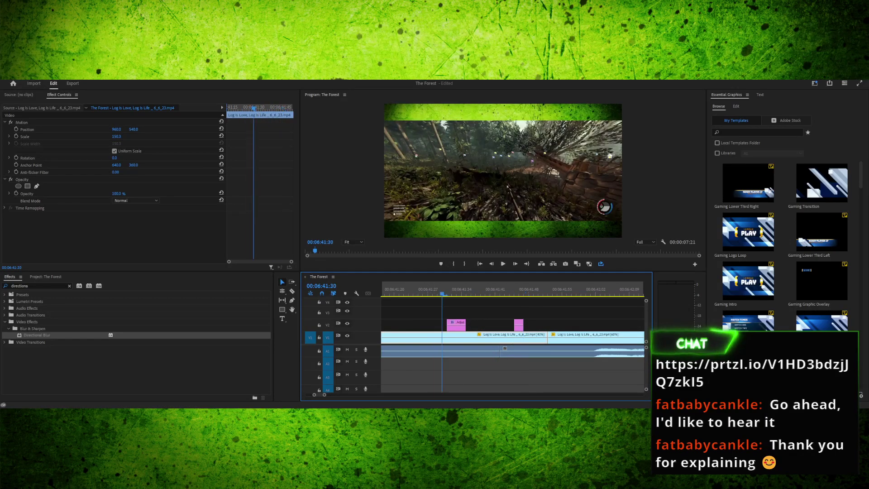
{"action": "key", "text": "Right"}
{"action": "key", "text": "Right"}
{"action": "key", "text": "Right"}
{"action": "key", "text": "Right"}
{"action": "key", "text": "Right"}
{"action": "key", "text": "Right"}
{"action": "key", "text": "Right"}
{"action": "key", "text": "Right"}
{"action": "key", "text": "Right"}
{"action": "key", "text": "Right"}
{"action": "key", "text": "Right"}
{"action": "key", "text": "Right"}
{"action": "key", "text": "Right"}
{"action": "key", "text": "Right"}
{"action": "key", "text": "Right"}
{"action": "key", "text": "Right"}
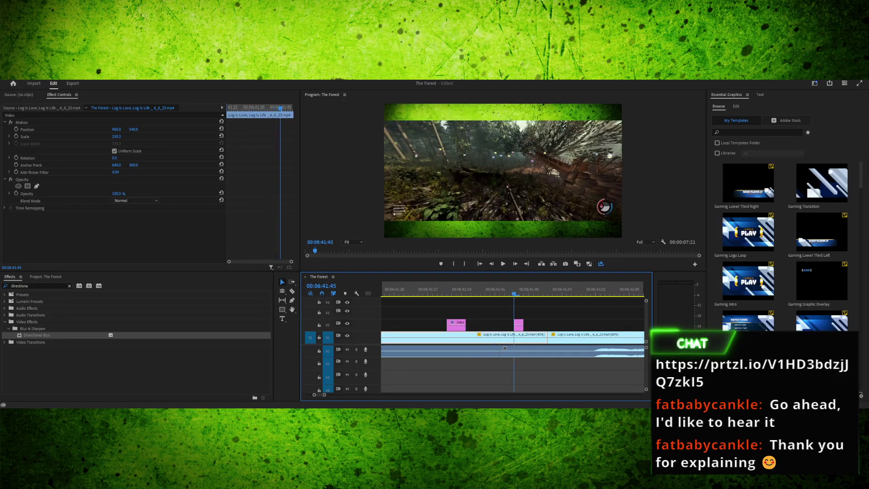
{"action": "key", "text": "Left"}
{"action": "key", "text": "Left"}
{"action": "key", "text": "Left"}
{"action": "key", "text": "Left"}
{"action": "key", "text": "Left"}
{"action": "key", "text": "Left"}
{"action": "key", "text": "Left"}
{"action": "key", "text": "Left"}
{"action": "key", "text": "Left"}
{"action": "key", "text": "Left"}
{"action": "key", "text": "Left"}
{"action": "key", "text": "Left"}
{"action": "key", "text": "Left"}
{"action": "key", "text": "Left"}
{"action": "key", "text": "Left"}
{"action": "key", "text": "Left"}
{"action": "key", "text": "Left"}
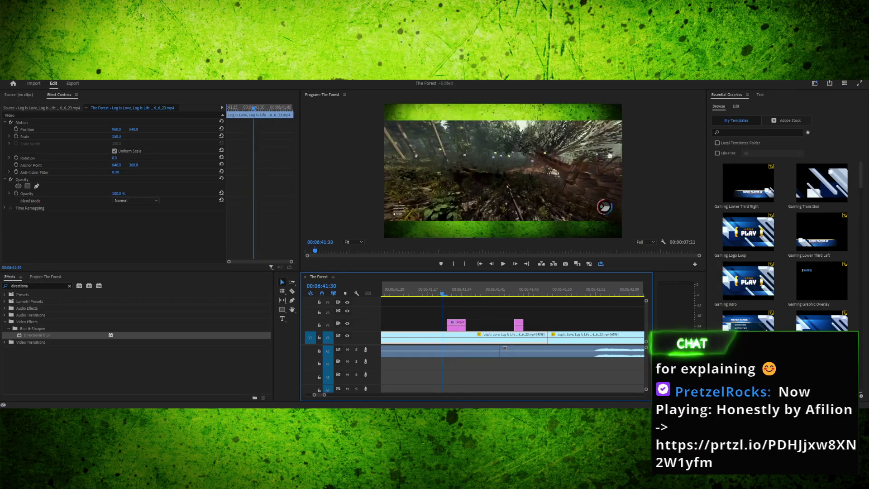
{"action": "key", "text": "Right"}
{"action": "key", "text": "Right"}
{"action": "key", "text": "Right"}
{"action": "key", "text": "Right"}
{"action": "key", "text": "Right"}
{"action": "key", "text": "Right"}
{"action": "key", "text": "Right"}
{"action": "key", "text": "Right"}
{"action": "key", "text": "Right"}
{"action": "key", "text": "Right"}
{"action": "key", "text": "Right"}
{"action": "key", "text": "Right"}
{"action": "key", "text": "Right"}
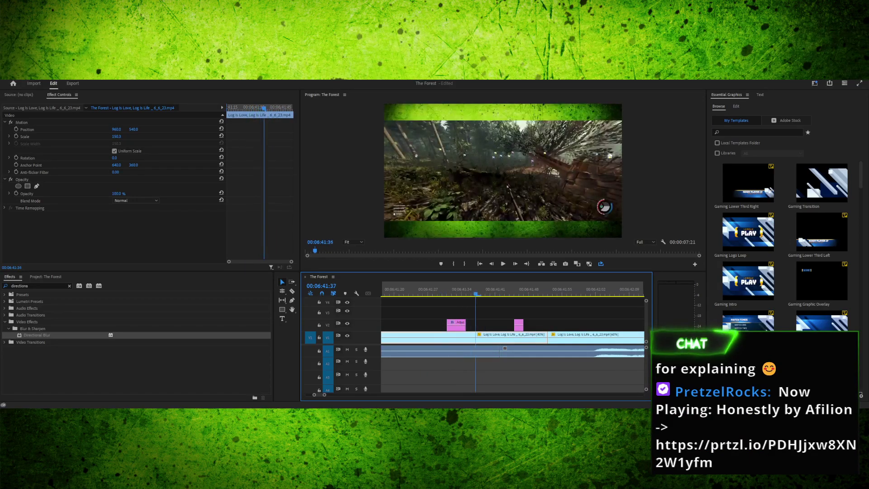
{"action": "key", "text": "Left"}
{"action": "key", "text": "Left"}
{"action": "key", "text": "Left"}
{"action": "key", "text": "Left"}
{"action": "key", "text": "Left"}
{"action": "key", "text": "Left"}
{"action": "key", "text": "Left"}
{"action": "key", "text": "Left"}
{"action": "key", "text": "Left"}
{"action": "key", "text": "Left"}
{"action": "key", "text": "Left"}
{"action": "key", "text": "Left"}
{"action": "key", "text": "Left"}
{"action": "key", "text": "Left"}
{"action": "key", "text": "Left"}
{"action": "key", "text": "Left"}
{"action": "key", "text": "Left"}
{"action": "key", "text": "Left"}
{"action": "key", "text": "Left"}
{"action": "key", "text": "Left"}
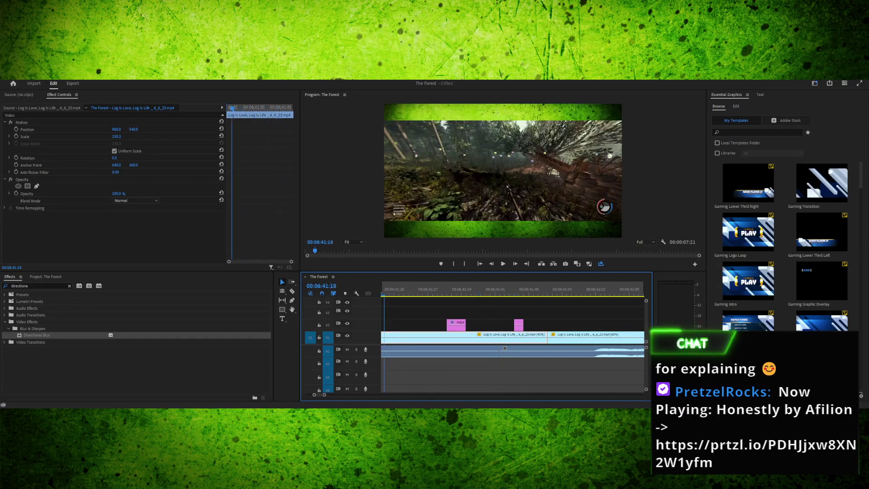
{"action": "key", "text": "Right"}
{"action": "key", "text": "Right"}
{"action": "key", "text": "Right"}
{"action": "key", "text": "Right"}
{"action": "key", "text": "Right"}
{"action": "key", "text": "Right"}
{"action": "key", "text": "Right"}
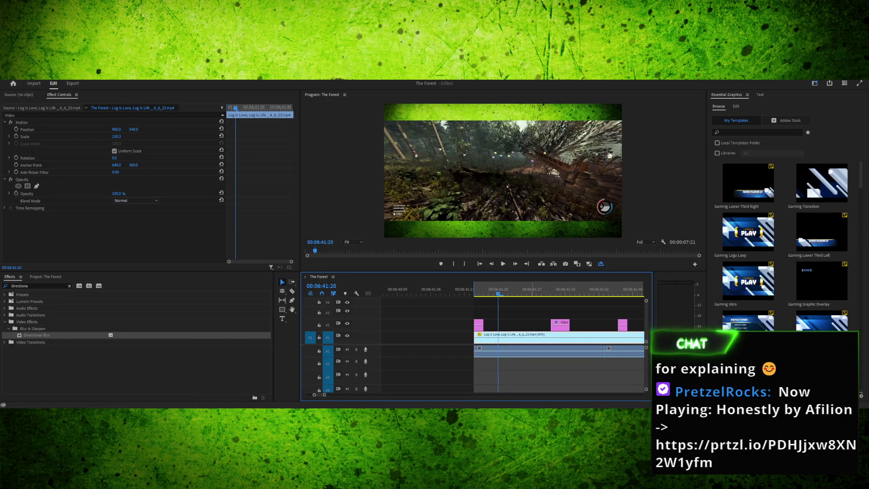
{"action": "key", "text": "Right"}
{"action": "key", "text": "Right"}
{"action": "key", "text": "Right"}
{"action": "key", "text": "Right"}
{"action": "key", "text": "Right"}
{"action": "key", "text": "Right"}
{"action": "key", "text": "Right"}
{"action": "key", "text": "Right"}
{"action": "key", "text": "Right"}
{"action": "key", "text": "Right"}
{"action": "key", "text": "Right"}
{"action": "key", "text": "Right"}
Delete the first and third blur adjustment layers from V2, keeping only the longer middle one
{"action": "left_click", "coordinate": [560, 325]}
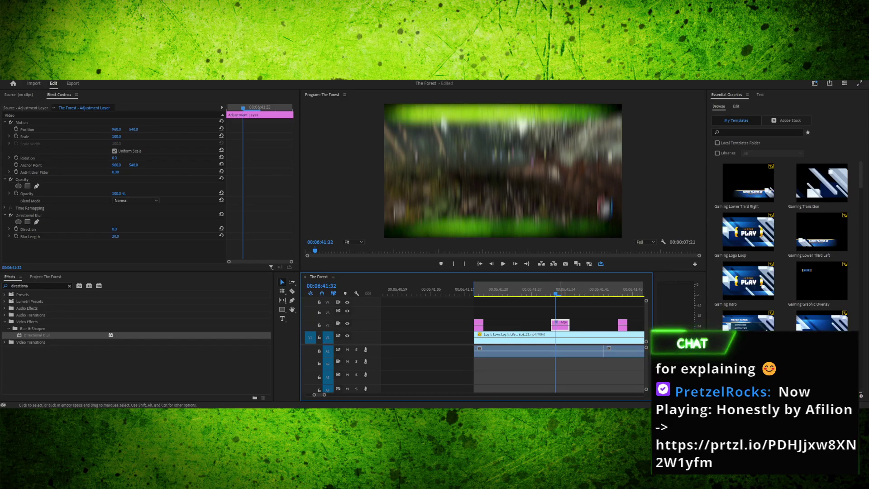
{"action": "left_click", "coordinate": [478, 325]}
{"action": "key", "text": "Delete"}
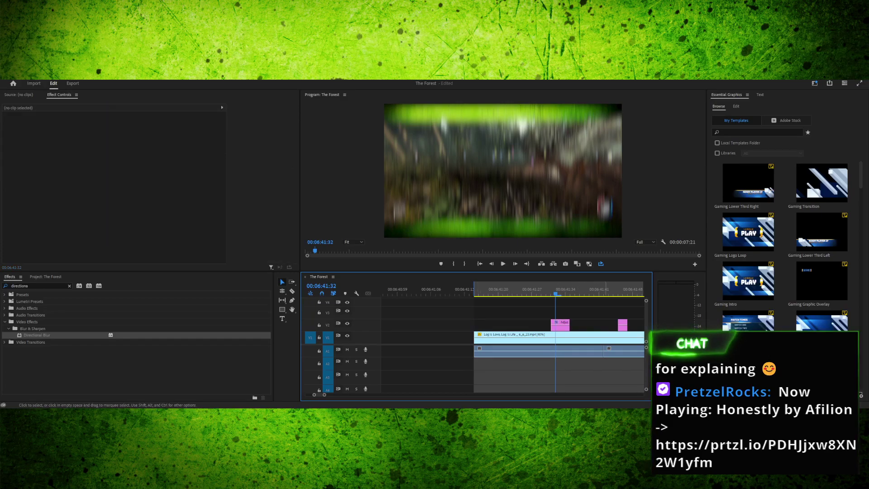
{"action": "left_click", "coordinate": [623, 325]}
{"action": "key", "text": "Delete"}
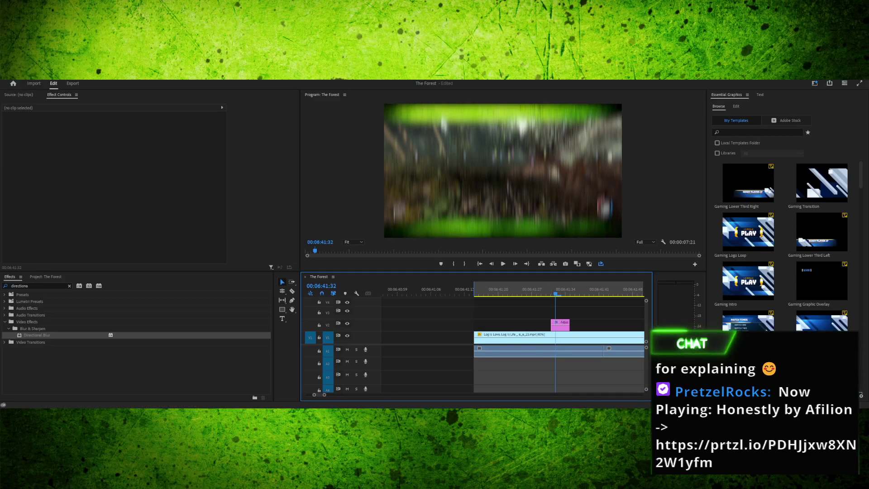
Compare the frames just before and inside the remaining blur adjustment layer, from 00:06:41:27 to 00:06:41:32
{"action": "key", "text": "Left"}
{"action": "key", "text": "Left"}
{"action": "key", "text": "Left"}
{"action": "key", "text": "Left"}
{"action": "key", "text": "Left"}
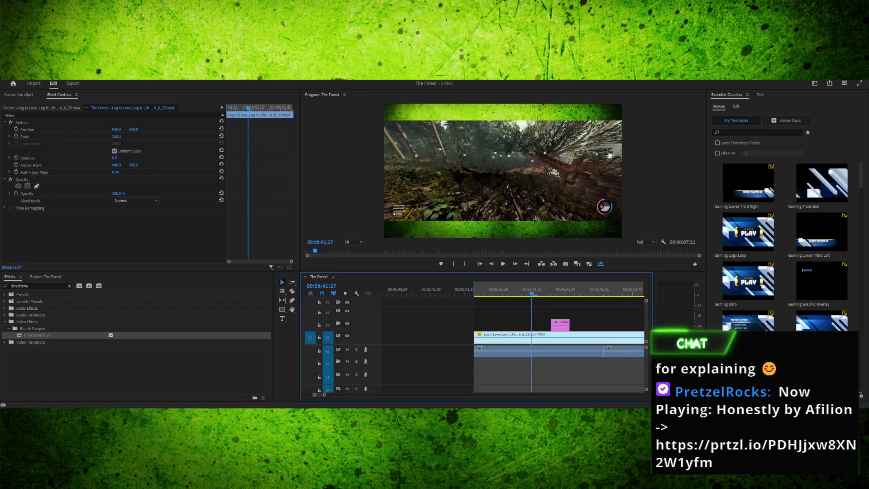
{"action": "left_click_drag", "start_coordinate": [532, 290], "coordinate": [559, 290]}
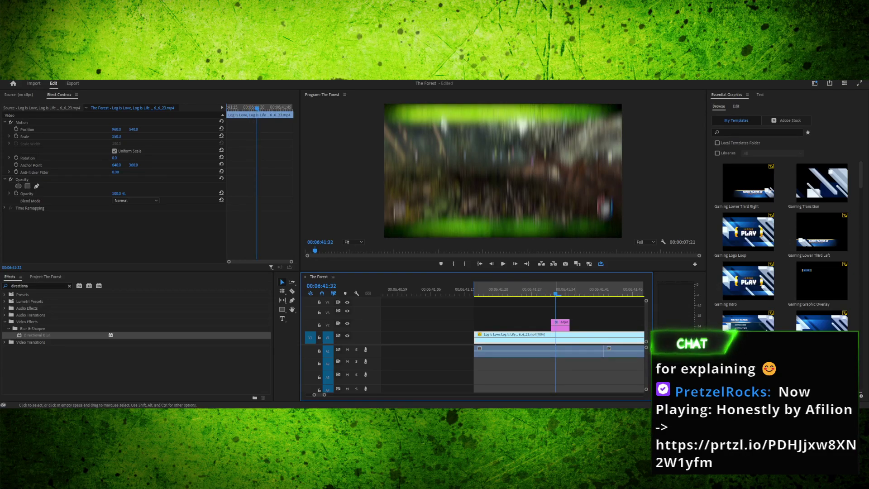
Add a four-point polygon mask to the Directional Blur effect on the adjustment layer
{"action": "left_click", "coordinate": [560, 325]}
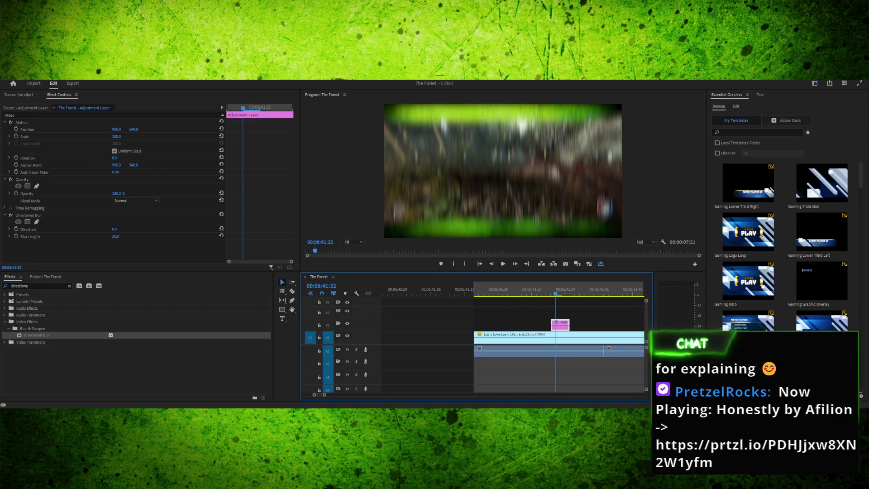
{"action": "left_click", "coordinate": [22, 179]}
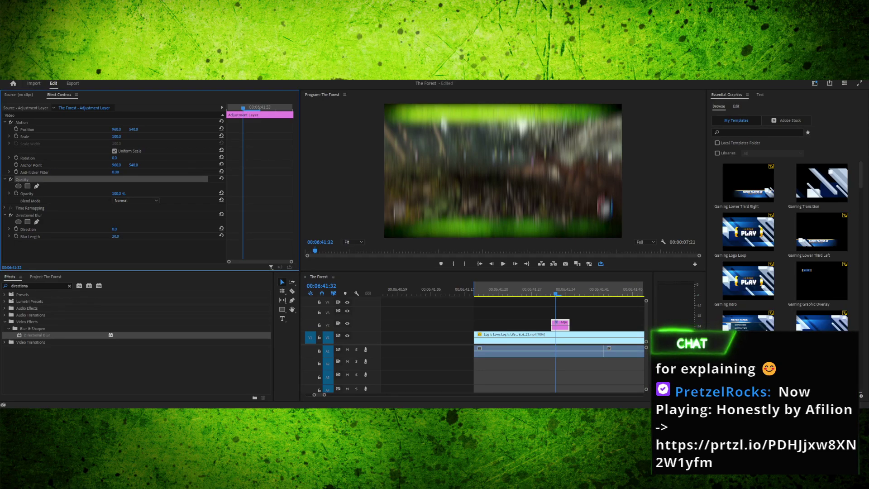
{"action": "left_click", "coordinate": [29, 215]}
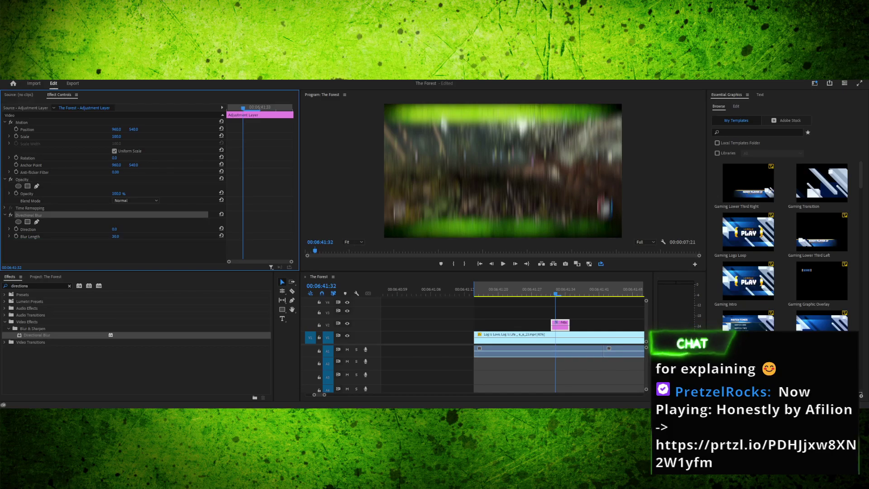
{"action": "left_click", "coordinate": [25, 179]}
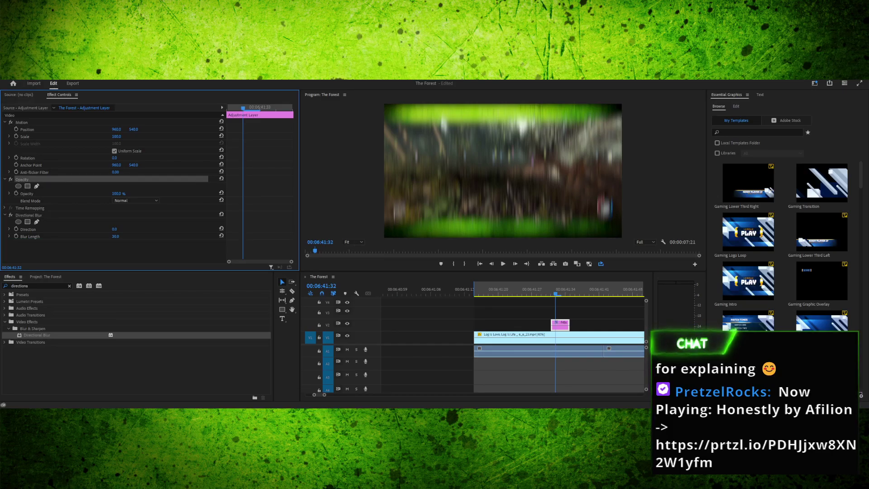
{"action": "left_click", "coordinate": [28, 216]}
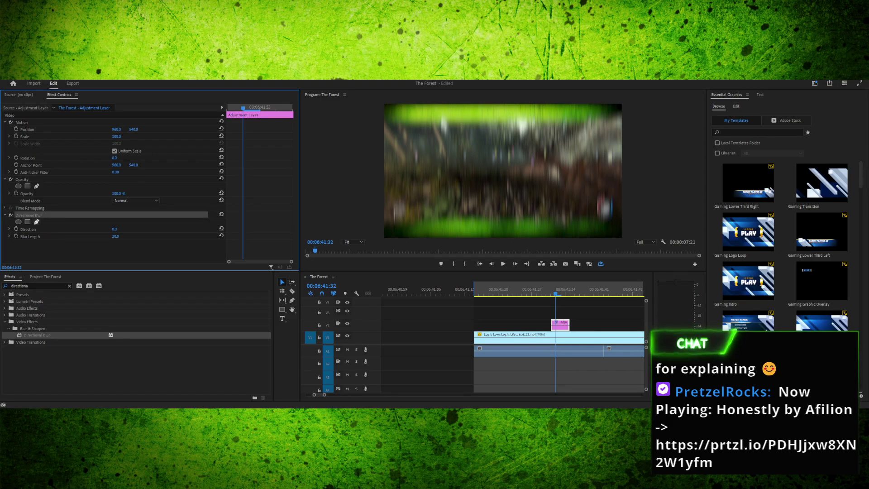
{"action": "left_click", "coordinate": [28, 222]}
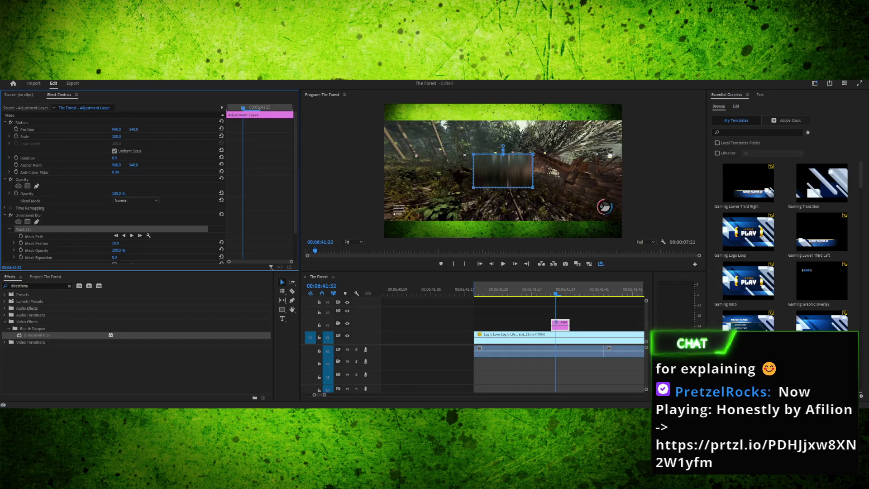
Stretch the blur mask's two lower corners out to the bottom corners of the gameplay footage
{"action": "left_click_drag", "start_coordinate": [474, 187], "coordinate": [383, 221]}
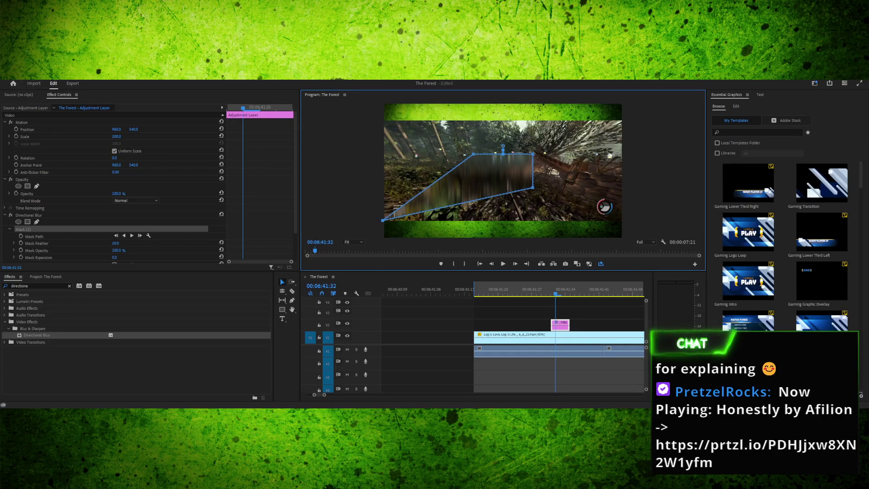
{"action": "left_click_drag", "start_coordinate": [533, 187], "coordinate": [626, 221]}
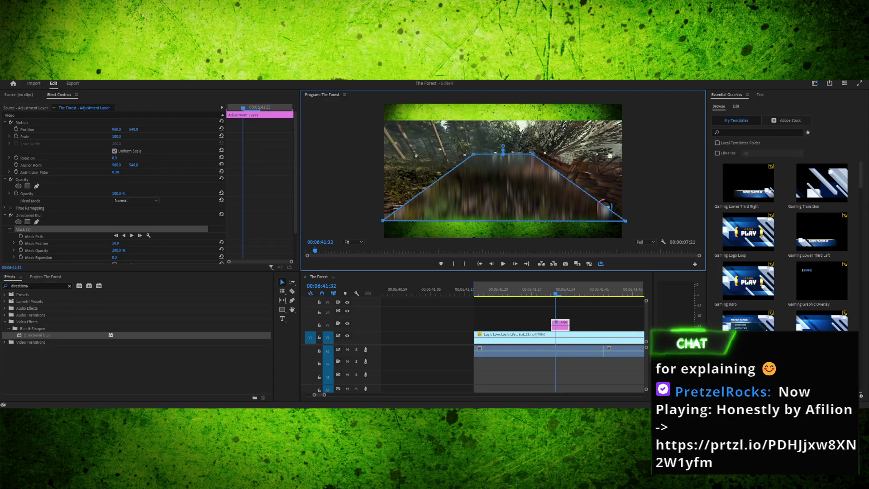
{"action": "mouse_move", "coordinate": [625, 221]}
{"action": "left_mouse_down"}
{"action": "mouse_move", "coordinate": [633, 213]}
{"action": "mouse_move", "coordinate": [633, 221]}
{"action": "left_mouse_up"}
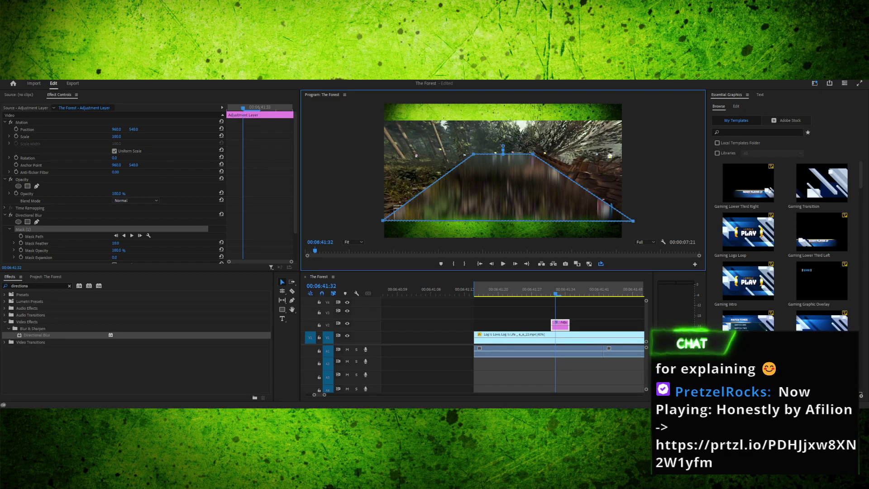
{"action": "left_click_drag", "start_coordinate": [533, 154], "coordinate": [592, 143]}
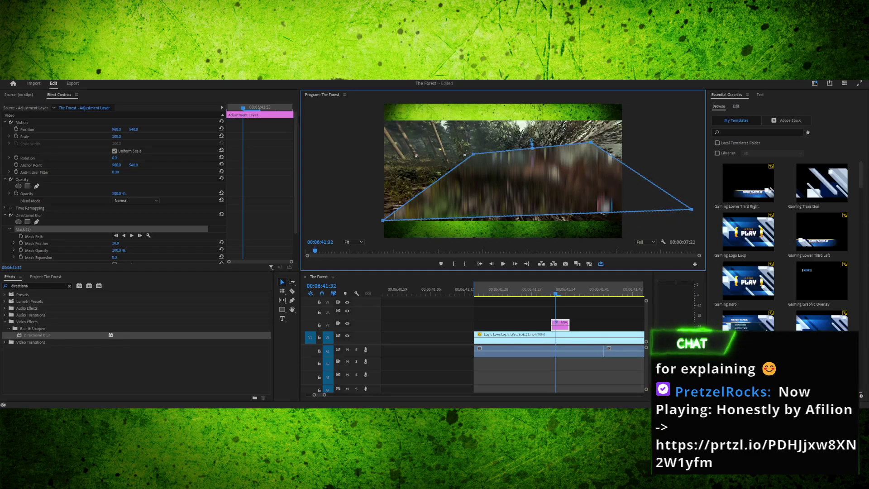
{"action": "key", "text": "ctrl+z"}
{"action": "left_click_drag", "start_coordinate": [638, 221], "coordinate": [667, 225]}
{"action": "key", "text": "ctrl+z"}
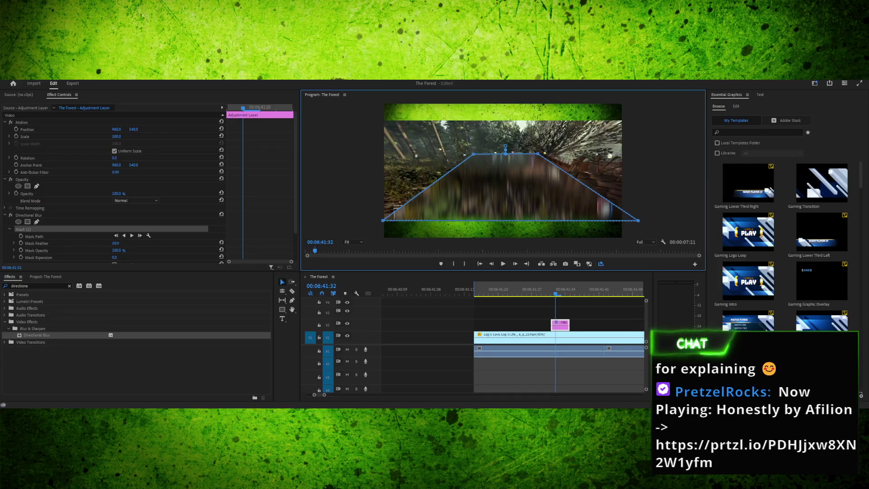
Move the mask's upper corners to the gameplay footage's top corners and pull the lower-right corner in to the footage's edge
{"action": "left_click_drag", "start_coordinate": [538, 154], "coordinate": [623, 121]}
{"action": "left_click_drag", "start_coordinate": [474, 154], "coordinate": [383, 121]}
{"action": "left_click_drag", "start_coordinate": [638, 220], "coordinate": [623, 219]}
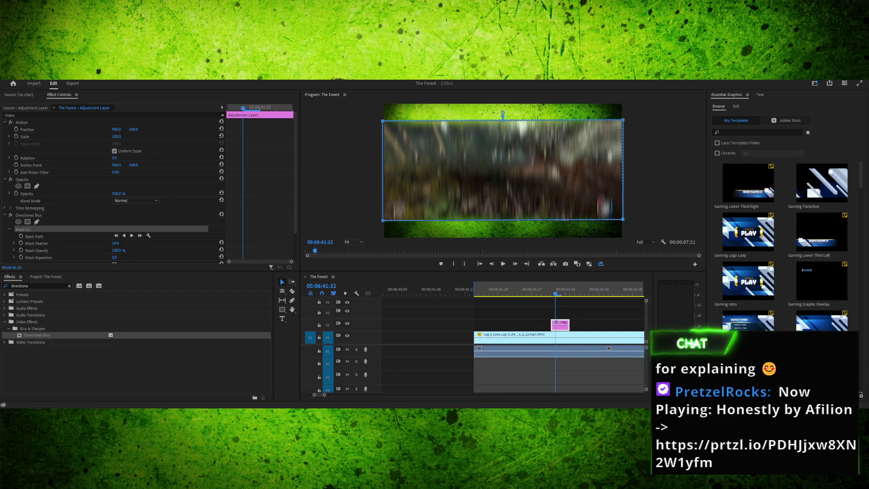
Fine-tune the mask's upper-left corner at 400% zoom to sit closer to the footage's corner
{"action": "left_click_drag", "start_coordinate": [501, 236], "coordinate": [333, 236]}
{"action": "left_click_drag", "start_coordinate": [699, 169], "coordinate": [699, 125]}
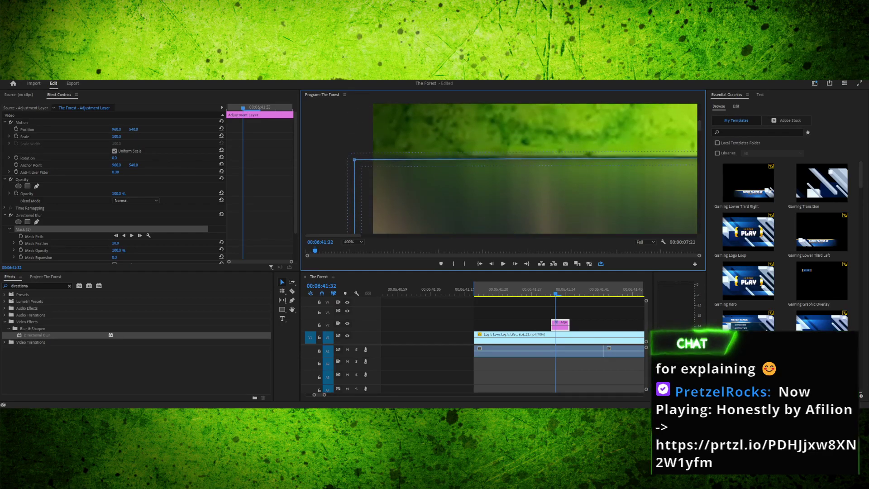
{"action": "mouse_move", "coordinate": [355, 160]}
{"action": "left_mouse_down"}
{"action": "mouse_move", "coordinate": [373, 175]}
{"action": "mouse_move", "coordinate": [368, 155]}
{"action": "left_mouse_up"}
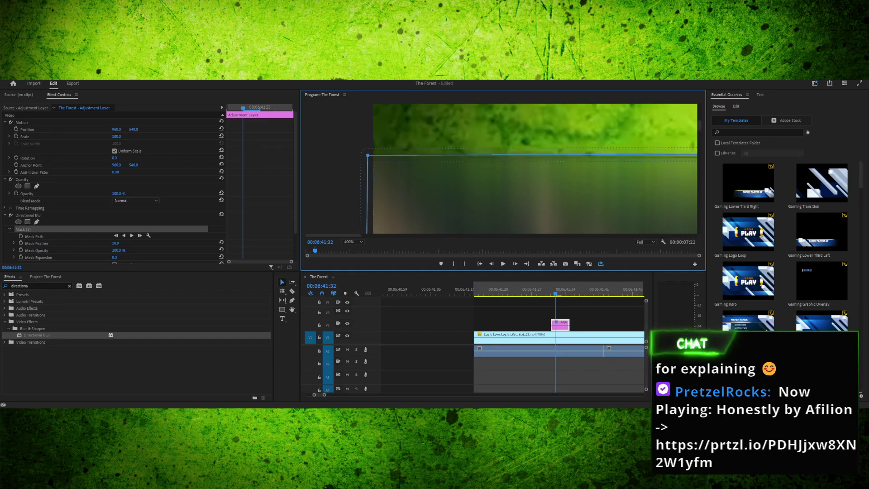
Examine the mask's upper edge and upper-right corner at 400% zoom, then return the preview to Fit
{"action": "left_click_drag", "start_coordinate": [333, 236], "coordinate": [417, 236]}
{"action": "scroll", "coordinate": [502, 169], "scroll_direction": "right", "scroll_amount": 10}
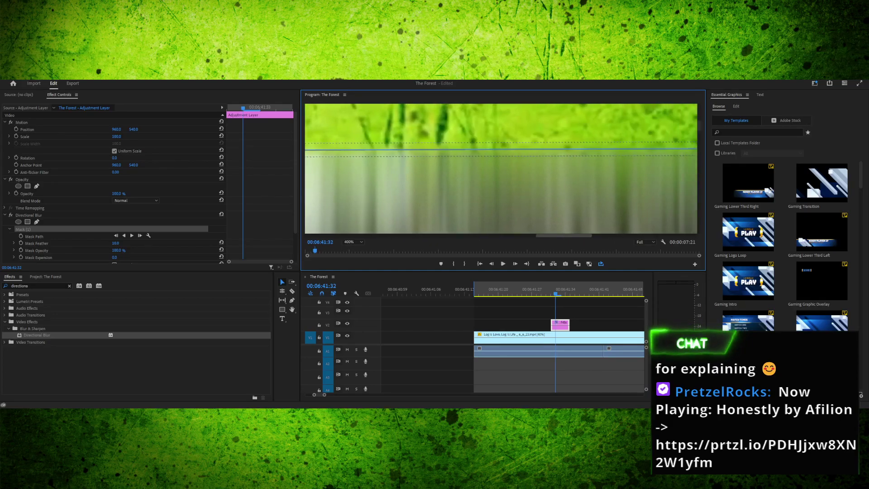
{"action": "left_click_drag", "start_coordinate": [556, 236], "coordinate": [516, 236]}
{"action": "scroll", "coordinate": [501, 169], "scroll_direction": "right", "scroll_amount": 15}
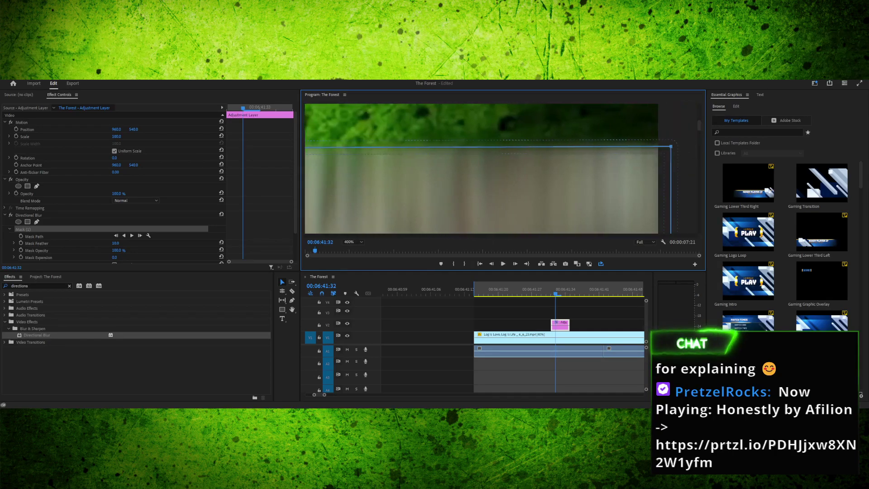
{"action": "scroll", "coordinate": [502, 169], "scroll_direction": "left", "scroll_amount": 10}
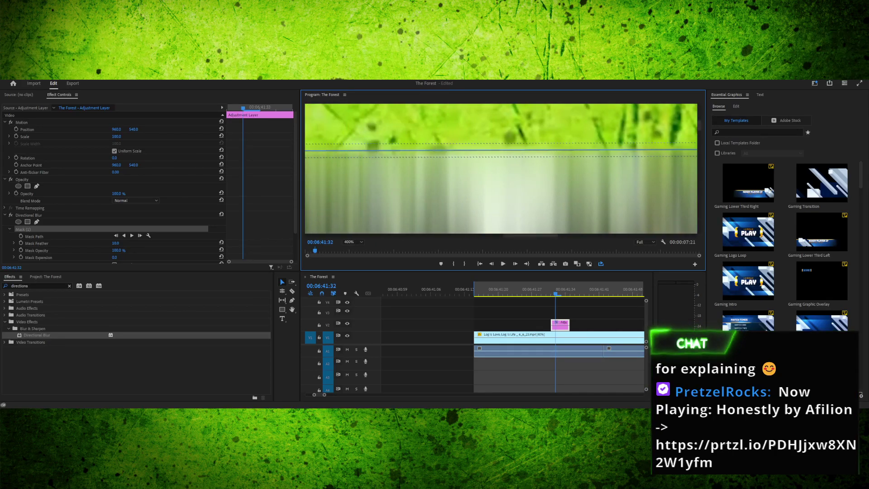
{"action": "scroll", "coordinate": [149, 186], "scroll_direction": "down", "scroll_amount": 2}
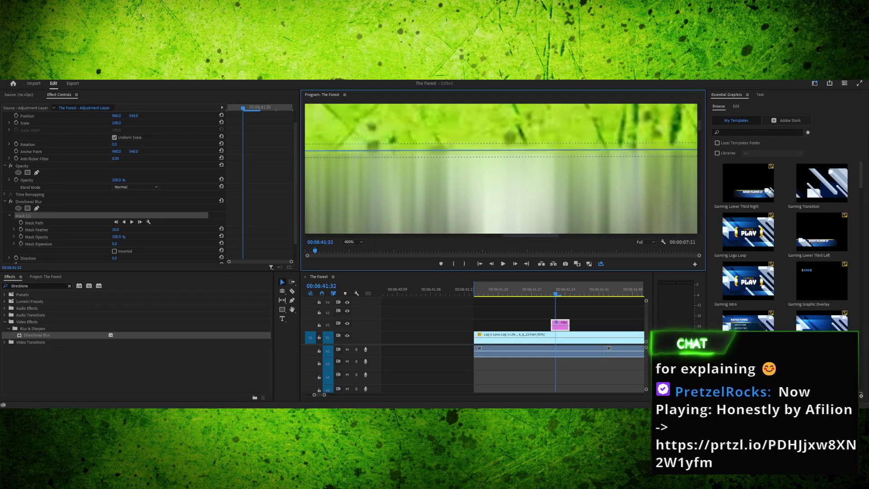
{"action": "left_click", "coordinate": [353, 242]}
{"action": "left_click", "coordinate": [351, 250]}
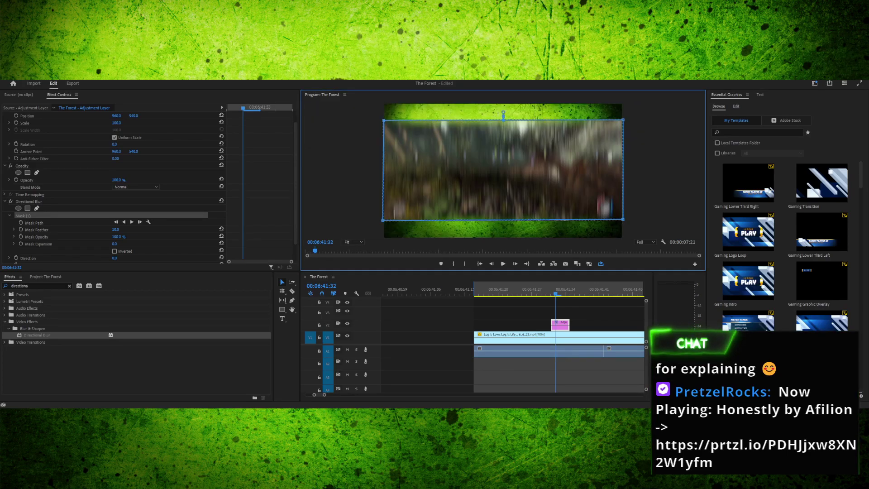
Try different feather amounts on the Directional Blur mask
{"action": "left_click_drag", "start_coordinate": [116, 230], "coordinate": [124, 230]}
{"action": "left_click_drag", "start_coordinate": [503, 109], "coordinate": [503, 85]}
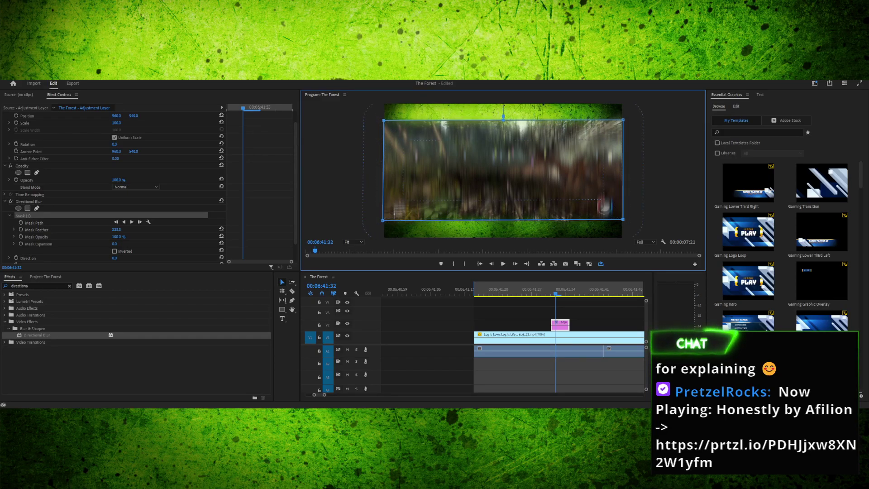
{"action": "left_click_drag", "start_coordinate": [503, 107], "coordinate": [504, 112]}
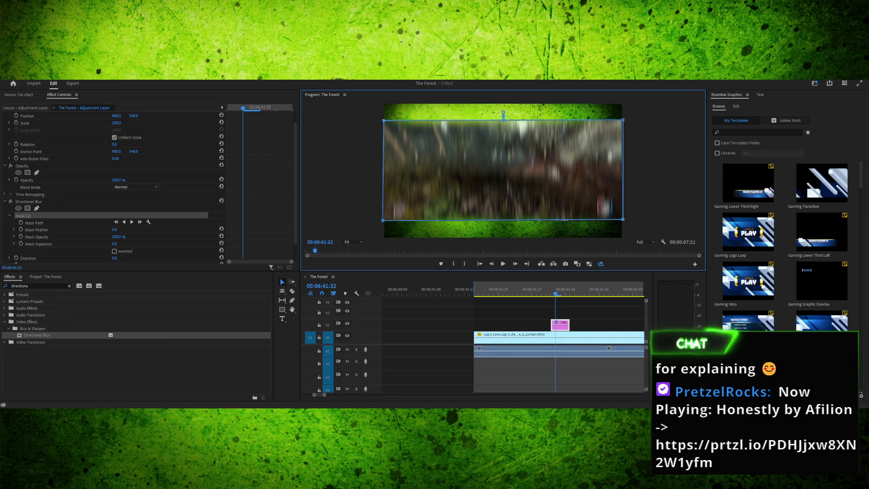
{"action": "left_click_drag", "start_coordinate": [504, 112], "coordinate": [504, 108]}
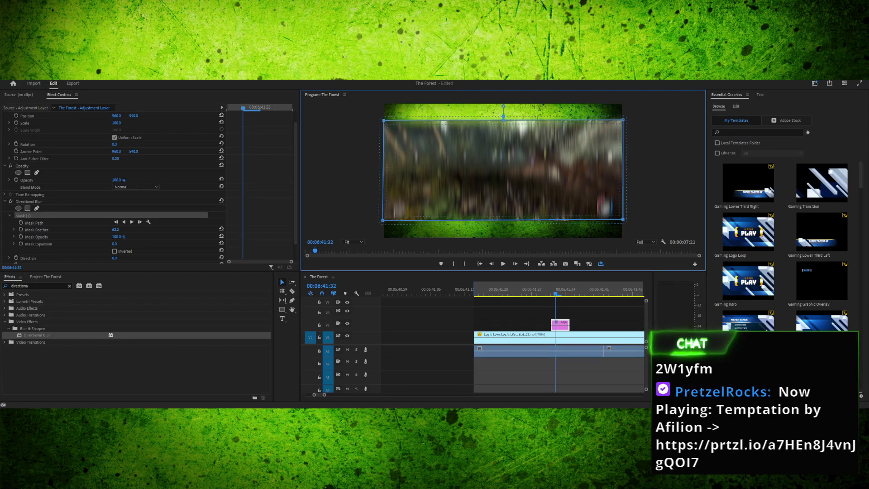
Set the Directional Blur mask's feather to 0
{"action": "left_click", "coordinate": [115, 230]}
{"action": "left_click", "coordinate": [116, 230]}
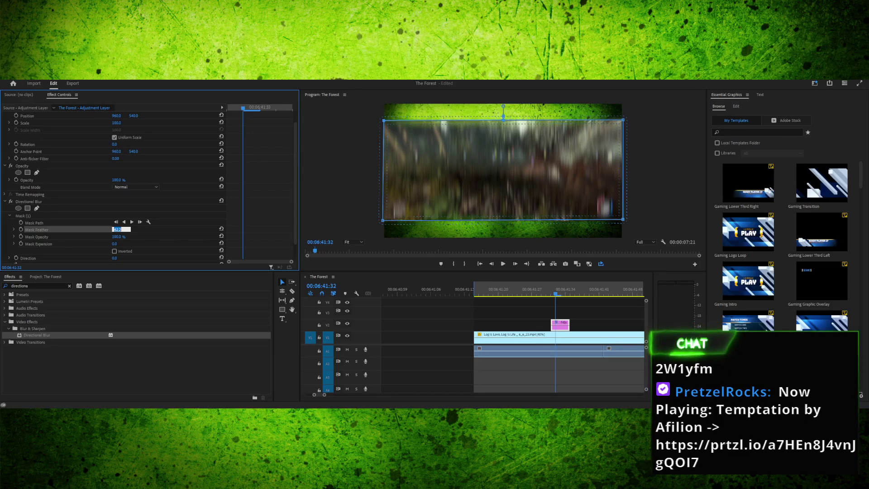
{"action": "type", "text": "0"}
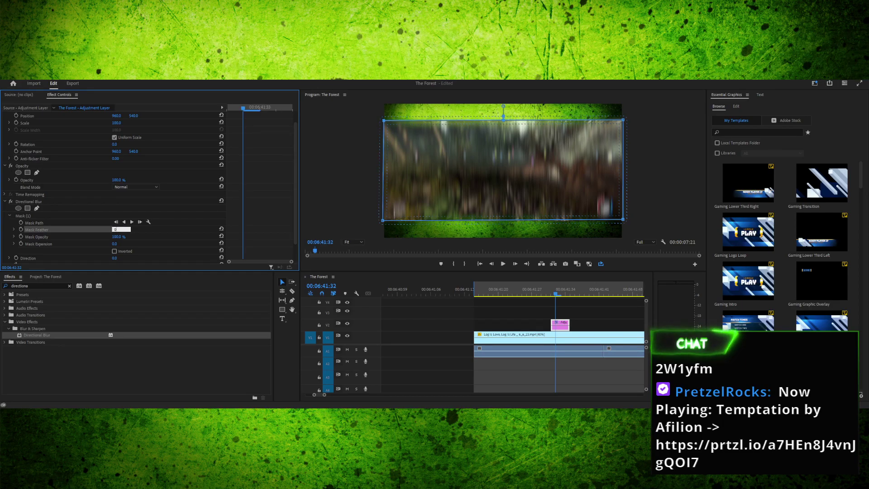
{"action": "key", "text": "Return"}
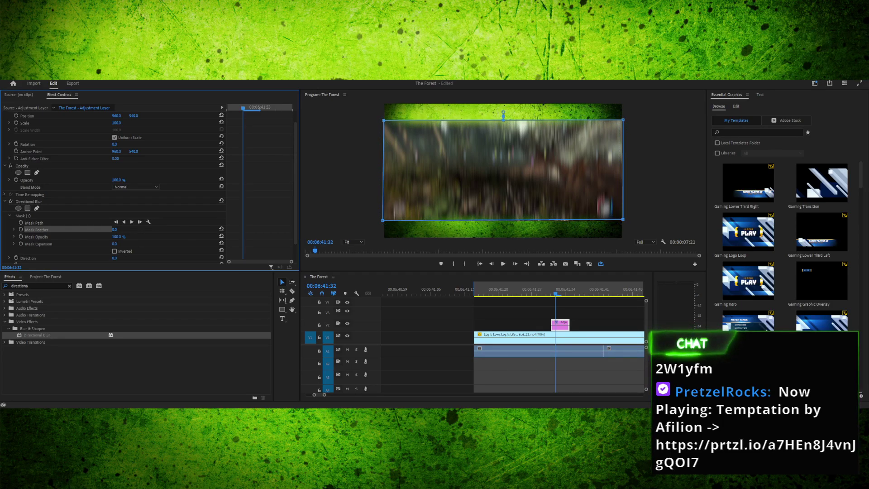
{"action": "key", "text": "shift+4"}
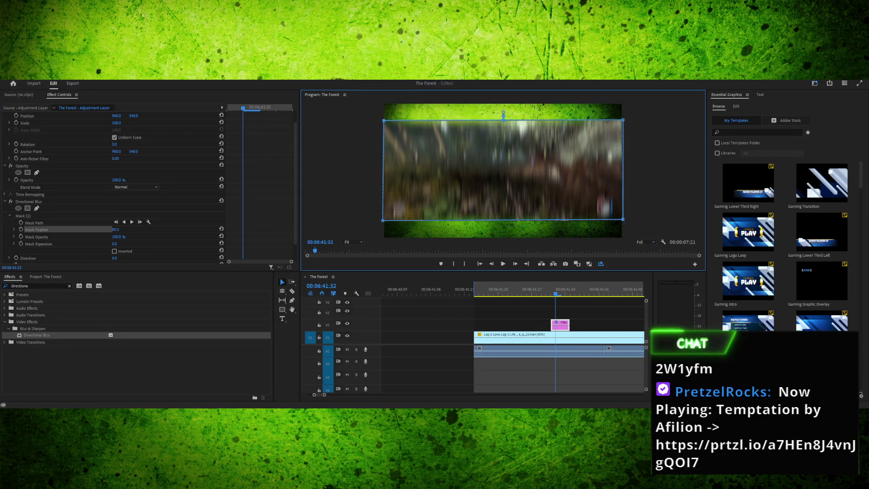
{"action": "left_click_drag", "start_coordinate": [503, 112], "coordinate": [503, 107]}
{"action": "key", "text": "ctrl+z"}
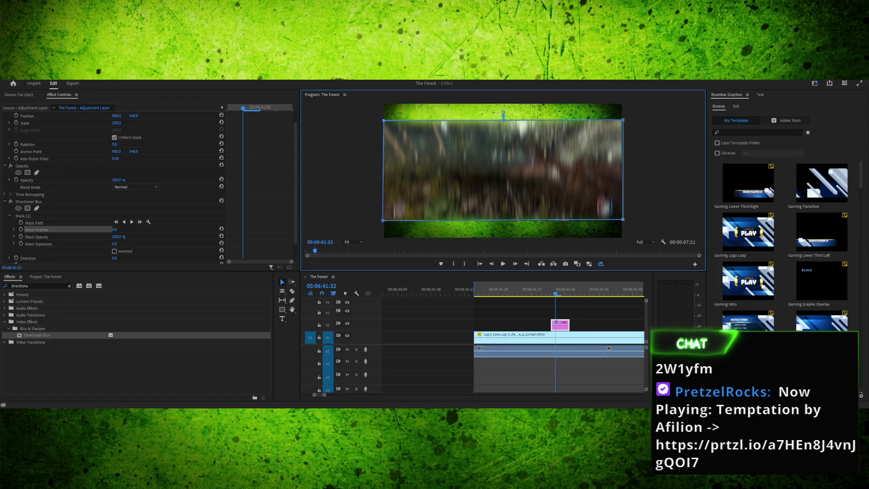
{"action": "key", "text": "alt+Tab"}
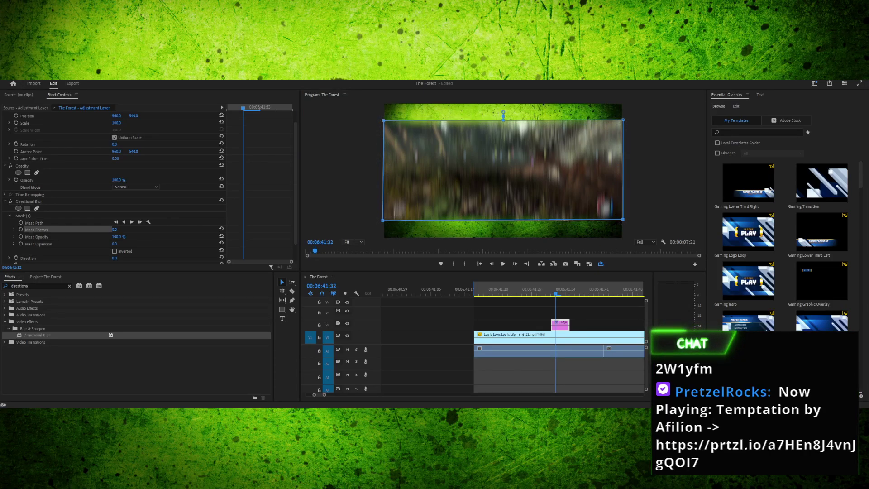
Align the mask's lower-right and lower-left corners with the footage's bottom edge at 400% zoom
{"action": "key", "text": "="}
{"action": "left_click_drag", "start_coordinate": [501, 236], "coordinate": [669, 235]}
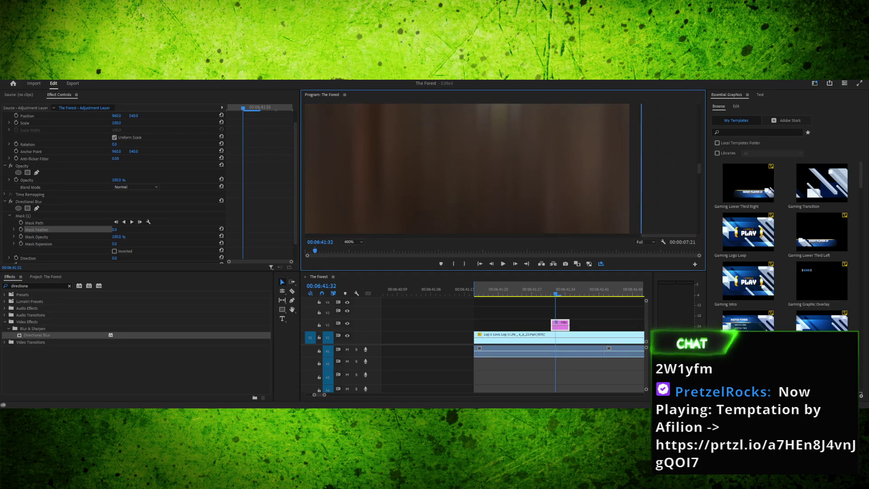
{"action": "scroll", "coordinate": [467, 169], "scroll_direction": "down", "scroll_amount": 5}
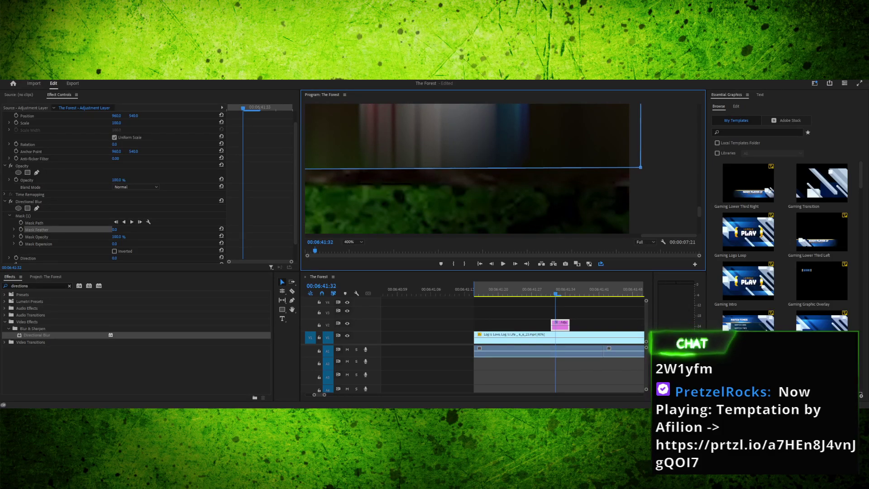
{"action": "left_click_drag", "start_coordinate": [641, 167], "coordinate": [636, 186]}
{"action": "left_click_drag", "start_coordinate": [668, 236], "coordinate": [475, 235]}
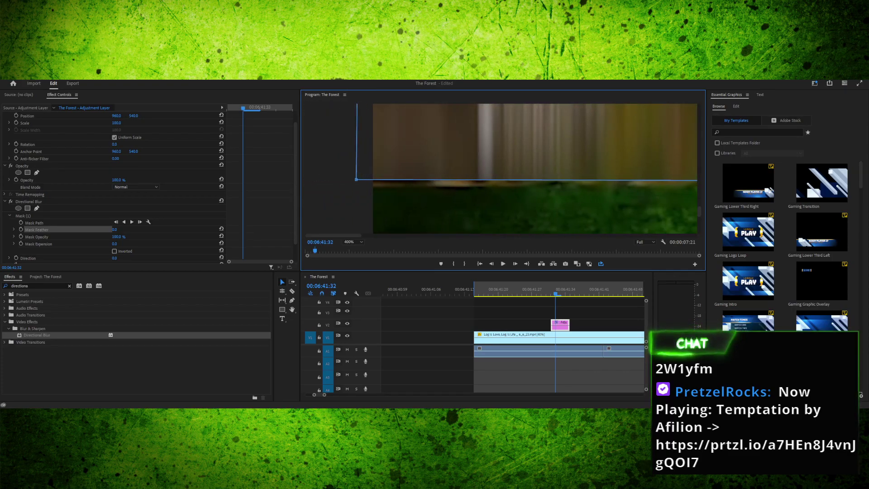
{"action": "left_click_drag", "start_coordinate": [356, 179], "coordinate": [369, 189]}
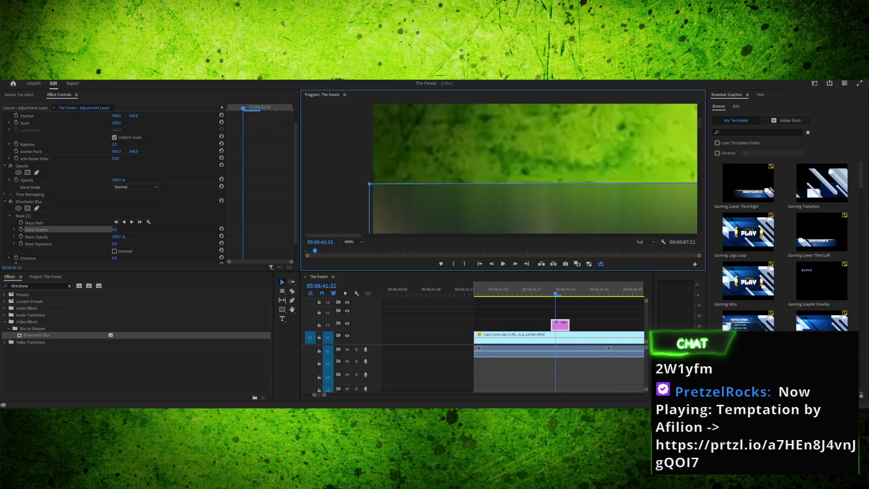
Align the mask's upper-right corner with the footage's top edge and return the preview to Fit
{"action": "left_click_drag", "start_coordinate": [333, 235], "coordinate": [669, 235]}
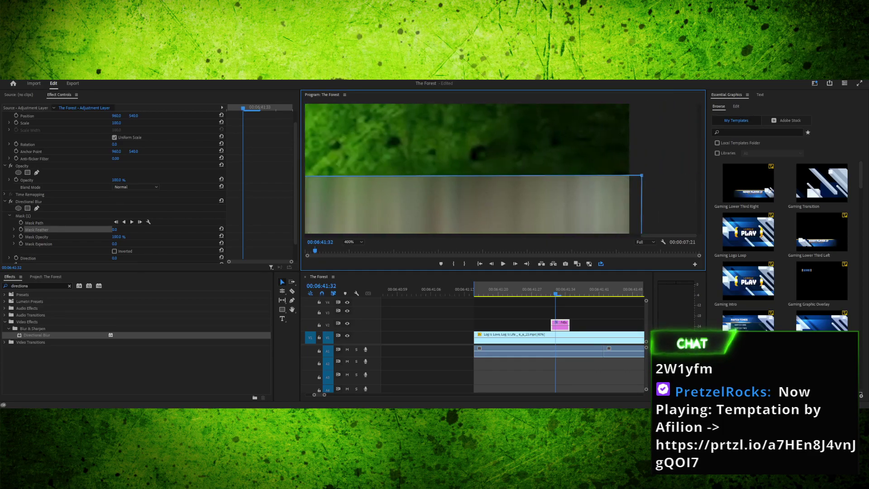
{"action": "left_click_drag", "start_coordinate": [642, 175], "coordinate": [636, 182]}
{"action": "left_click", "coordinate": [353, 241]}
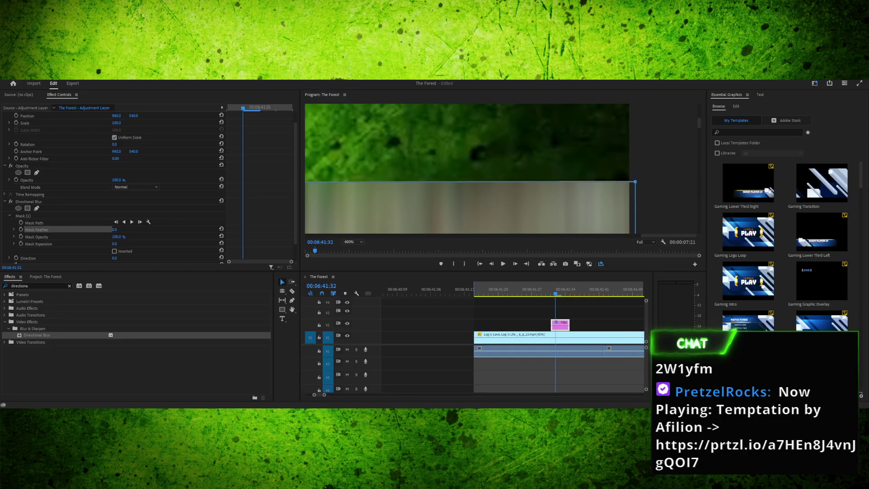
{"action": "left_click", "coordinate": [349, 250]}
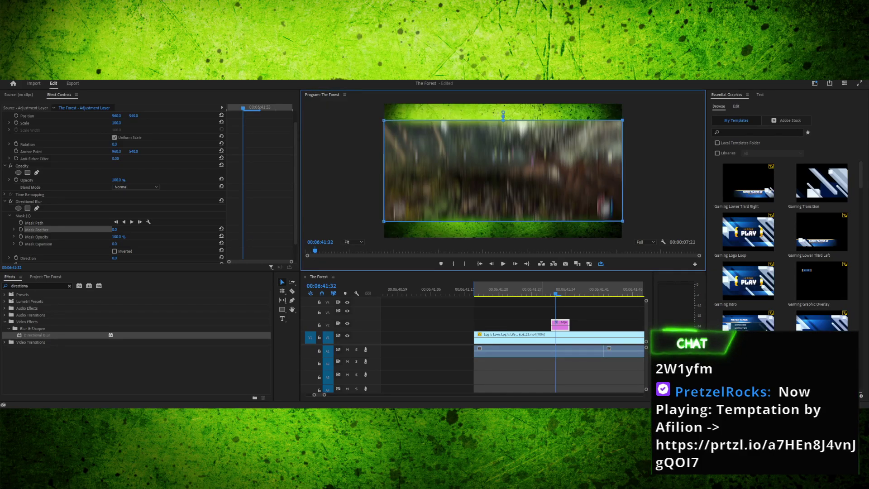
Inspect the masked Directional Blur frame by frame across the adjustment layer in the timeline
{"action": "left_click", "coordinate": [536, 289]}
{"action": "key", "text": "Right"}
{"action": "key", "text": "Right"}
{"action": "key", "text": "Right"}
{"action": "key", "text": "Right"}
{"action": "key", "text": "Right"}
{"action": "key", "text": "Right"}
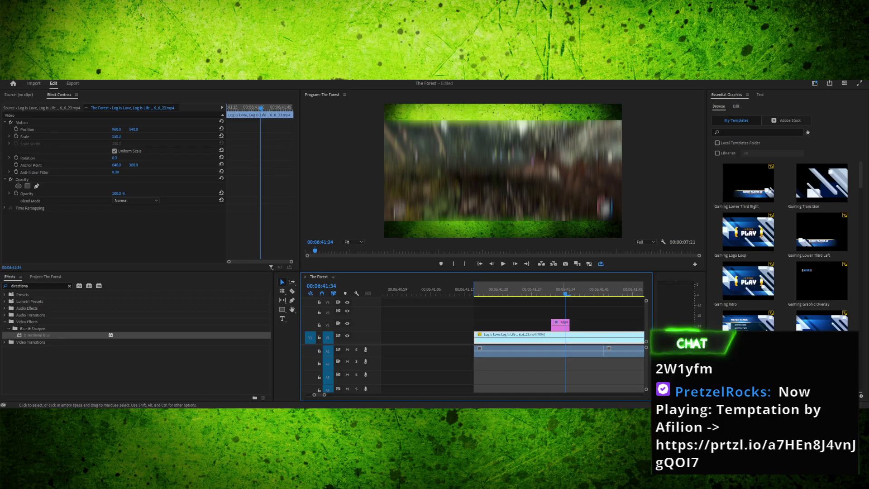
{"action": "key", "text": "Left"}
{"action": "key", "text": "Left"}
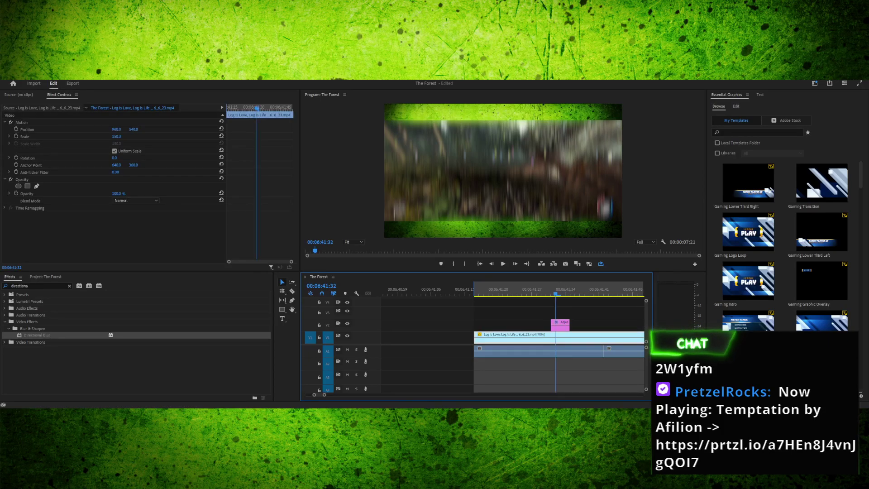
{"action": "left_click", "coordinate": [560, 324]}
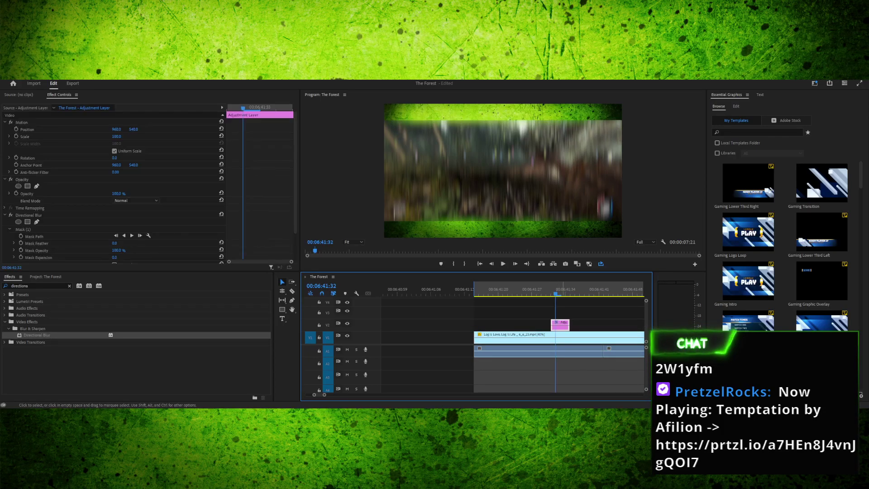
{"action": "key", "text": "Right"}
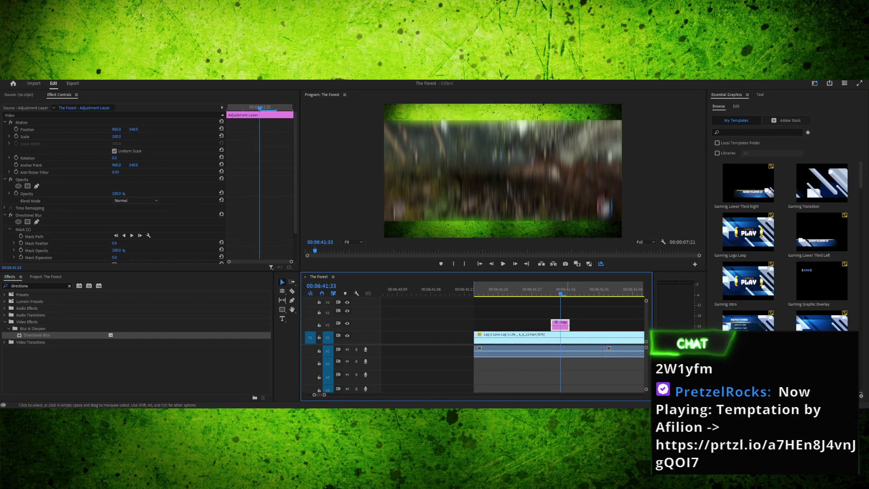
Delete the blurred adjustment layer clip from the timeline
{"action": "mouse_move", "coordinate": [560, 290]}
{"action": "left_mouse_down"}
{"action": "mouse_move", "coordinate": [579, 290]}
{"action": "mouse_move", "coordinate": [570, 290]}
{"action": "left_mouse_up"}
{"action": "left_click", "coordinate": [556, 326]}
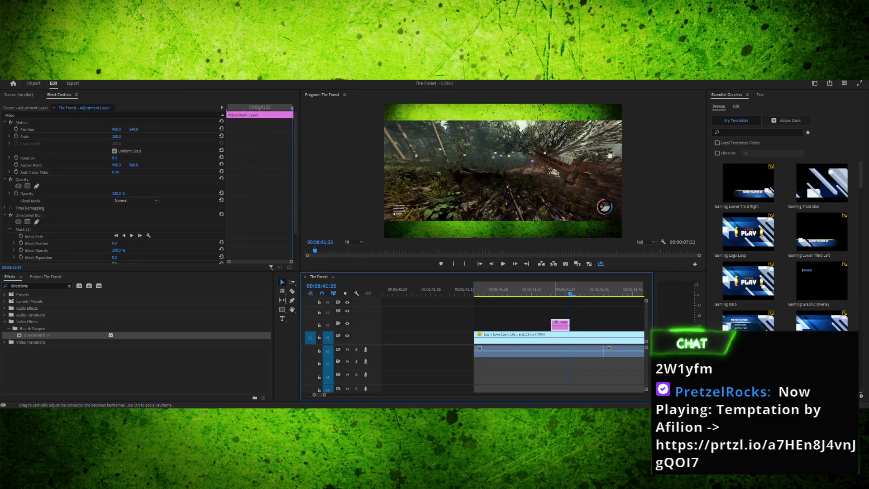
{"action": "key", "text": "Delete"}
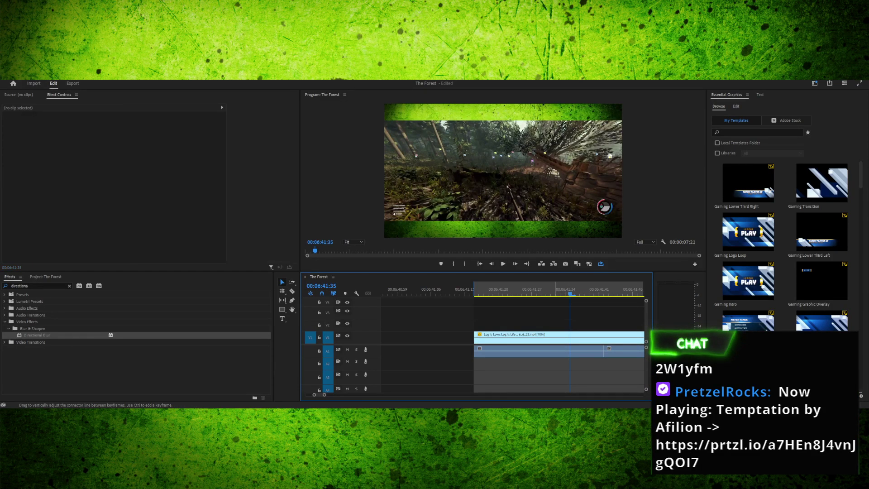
Delete the second Adjustment Layer item from the project's ADJUSTMENT LAYERS bin
{"action": "key", "text": "shift+1"}
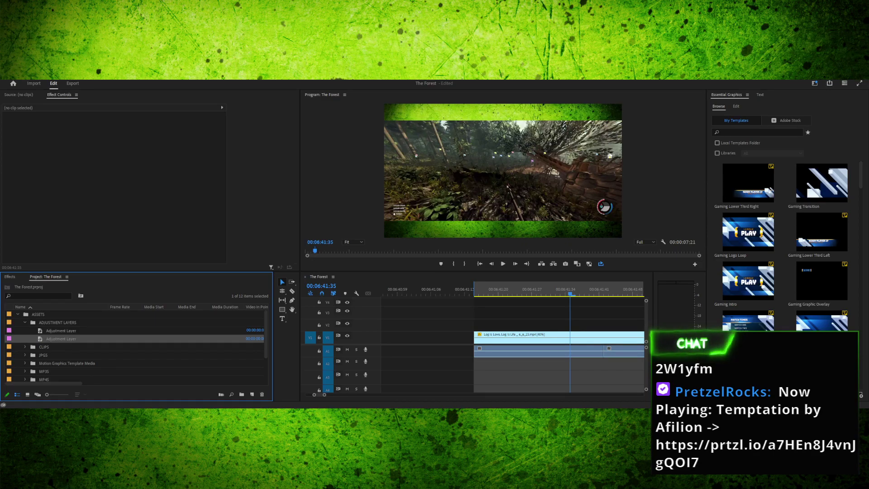
{"action": "left_click", "coordinate": [60, 338]}
{"action": "left_click", "coordinate": [44, 347]}
{"action": "left_click", "coordinate": [125, 339]}
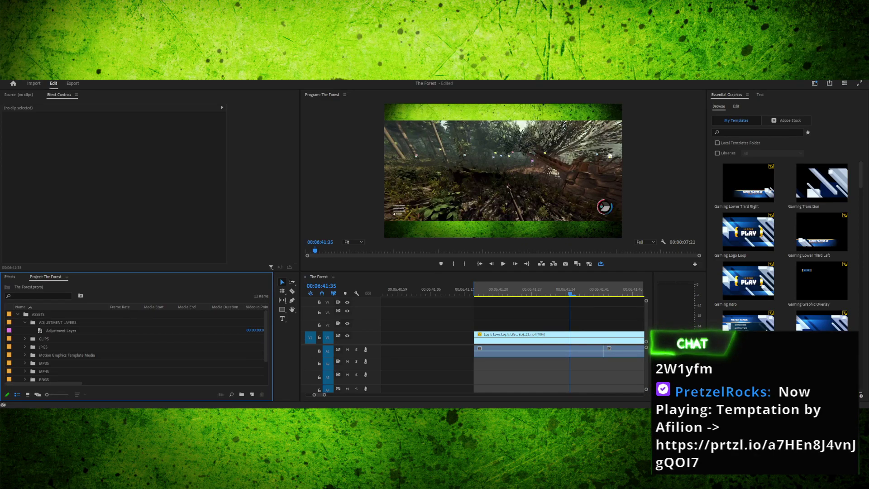
{"action": "key", "text": "Delete"}
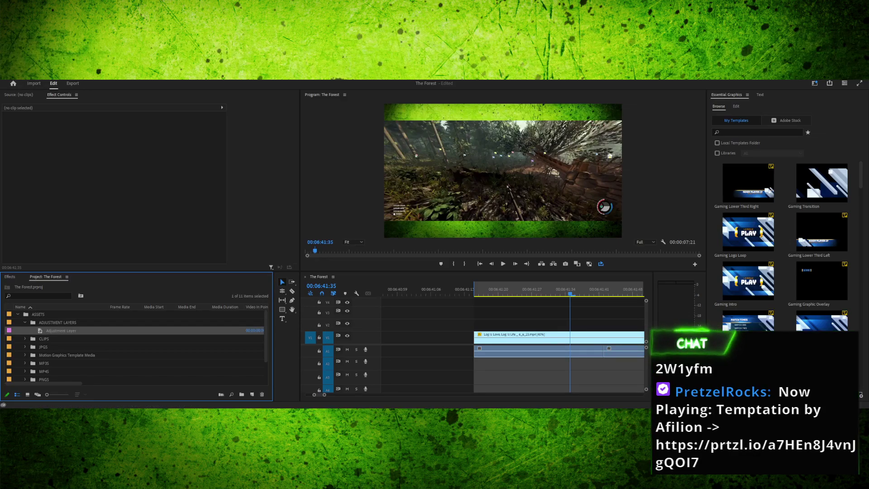
Rename the remaining adjustment layer in the ADJUSTMENT LAYERS bin as Directional Blur
{"action": "key", "text": "Return"}
{"action": "type", "text": "Directional"}
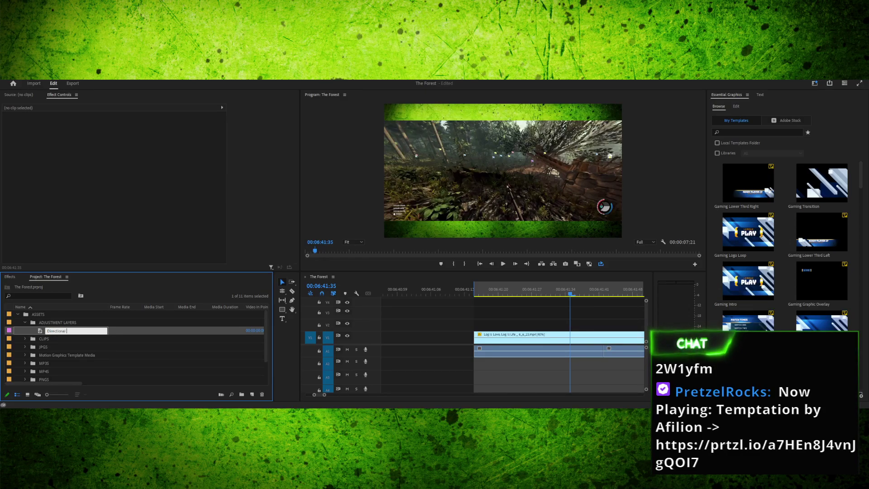
{"action": "type", "text": " Blur"}
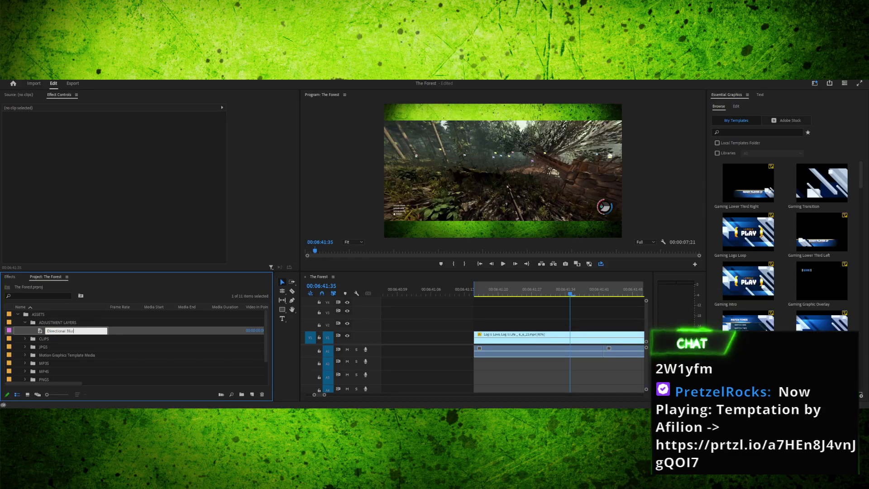
{"action": "key", "text": "Tab"}
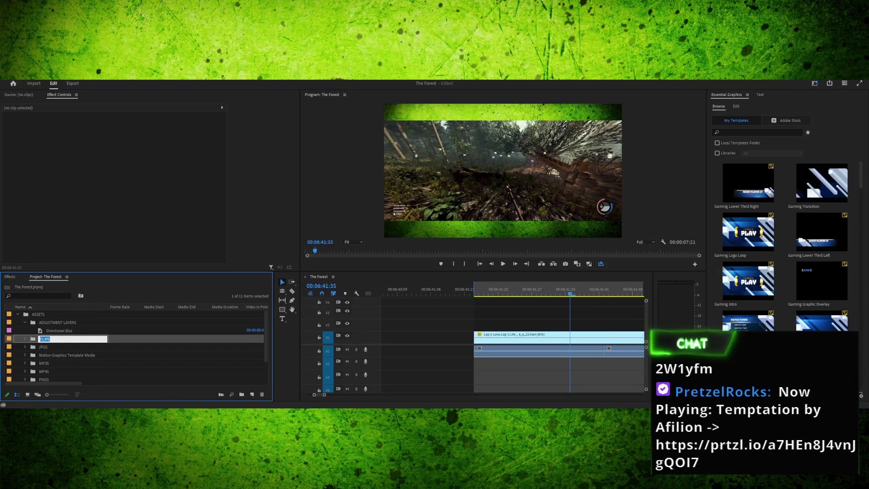
{"action": "left_click", "coordinate": [59, 331]}
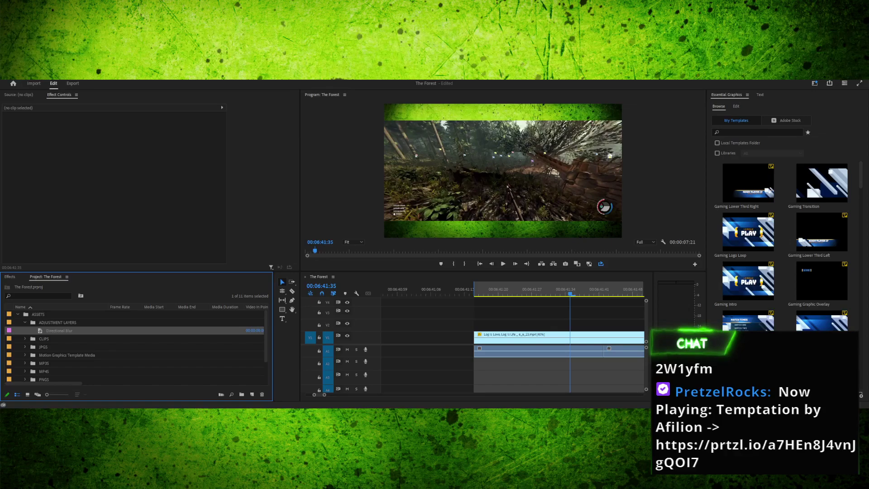
Examine the whole marked section of the sequence in a zoomed-out timeline
{"action": "left_click_drag", "start_coordinate": [570, 293], "coordinate": [526, 293]}
{"action": "key", "text": "minus"}
{"action": "key", "text": "minus"}
{"action": "key", "text": "minus"}
{"action": "key", "text": "minus"}
{"action": "key", "text": "minus"}
{"action": "key", "text": "minus"}
{"action": "key", "text": "minus"}
{"action": "key", "text": "minus"}
{"action": "key", "text": "equal"}
{"action": "key", "text": "equal"}
{"action": "key", "text": "equal"}
{"action": "key", "text": "minus"}
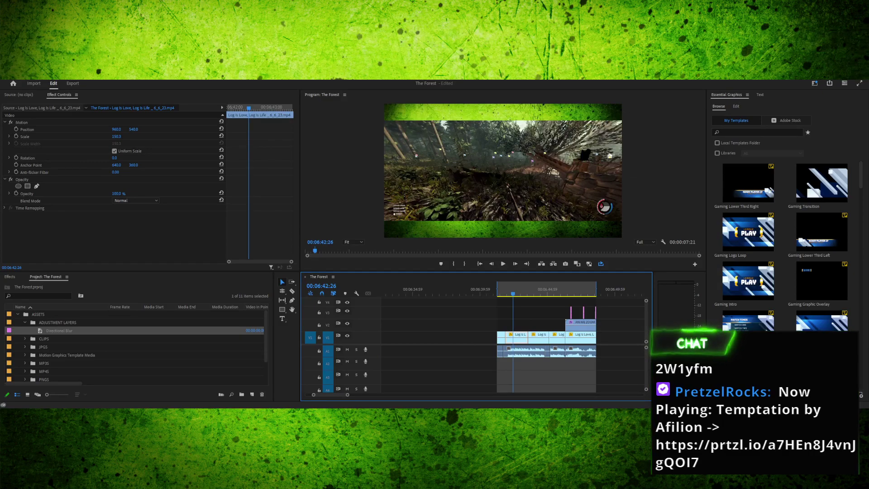
Collapse the ADJUSTMENT LAYERS bin and save the project
{"action": "left_click", "coordinate": [25, 322]}
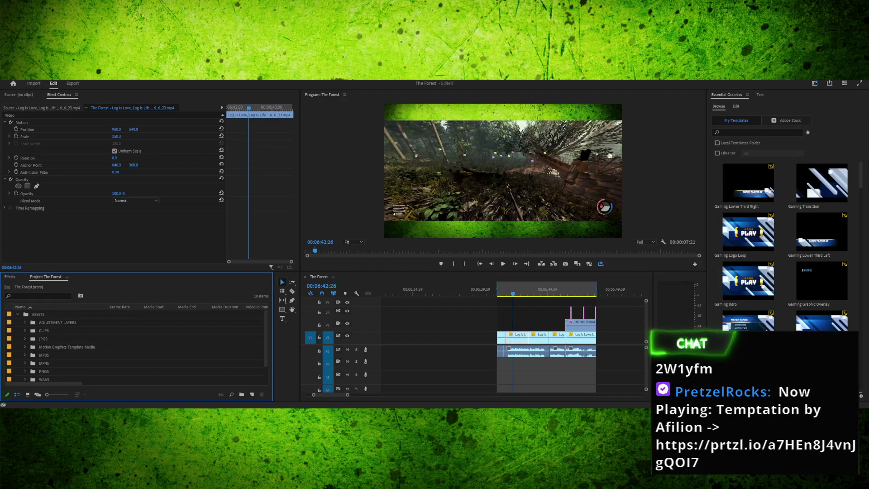
{"action": "key", "text": "ctrl+s"}
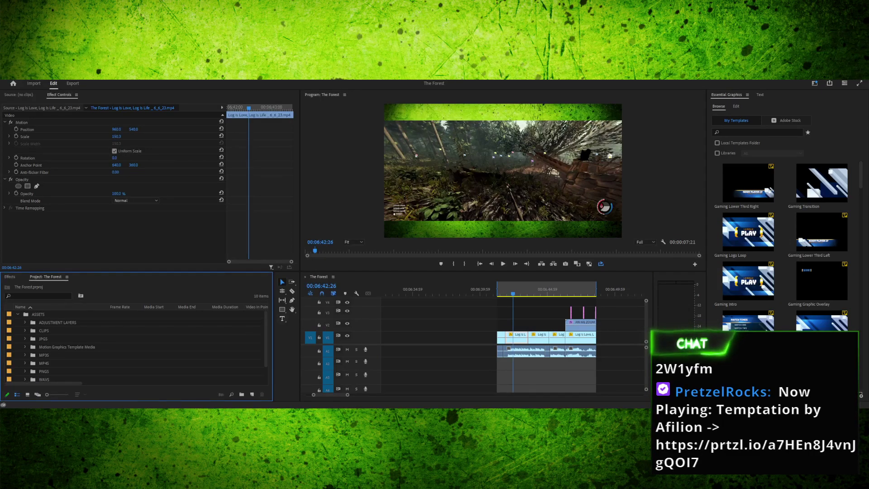
Play back the beginning of the marked section without the blur layer
{"action": "left_click_drag", "start_coordinate": [513, 291], "coordinate": [499, 290]}
{"action": "key", "text": "space"}
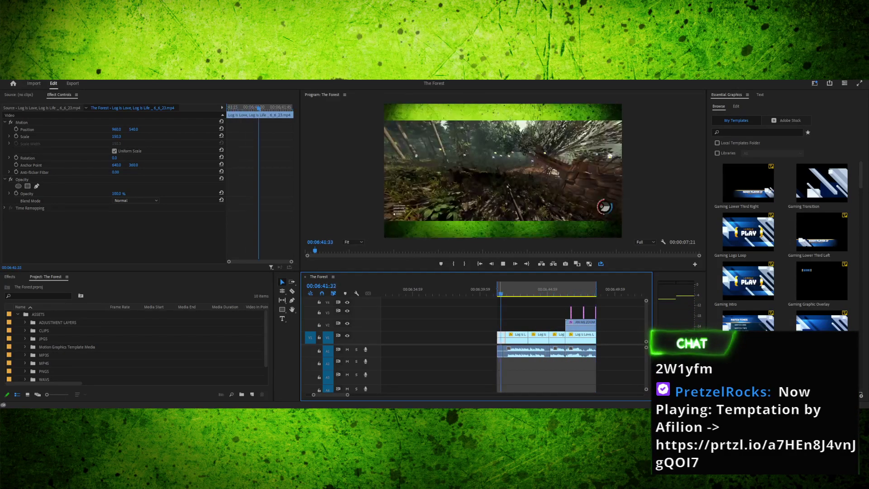
{"action": "key", "text": "space"}
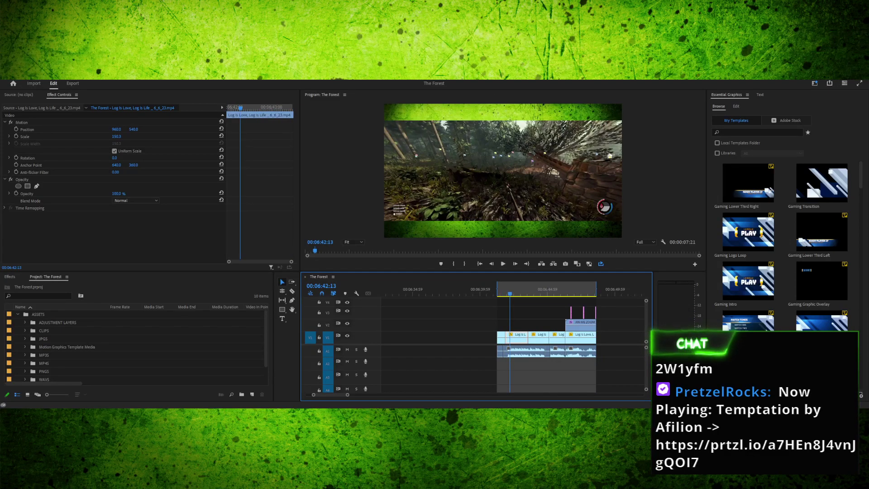
Export the marked range as No Solicitors.mp4 in H.264 with the YouTube 1080p Full HD preset, previewing it before exporting
{"action": "key", "text": "ctrl+m"}
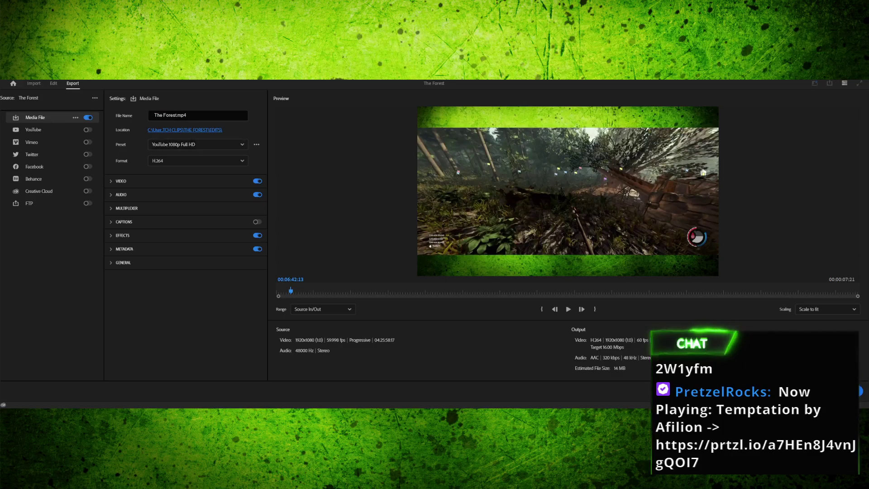
{"action": "left_click_drag", "start_coordinate": [177, 115], "coordinate": [154, 115]}
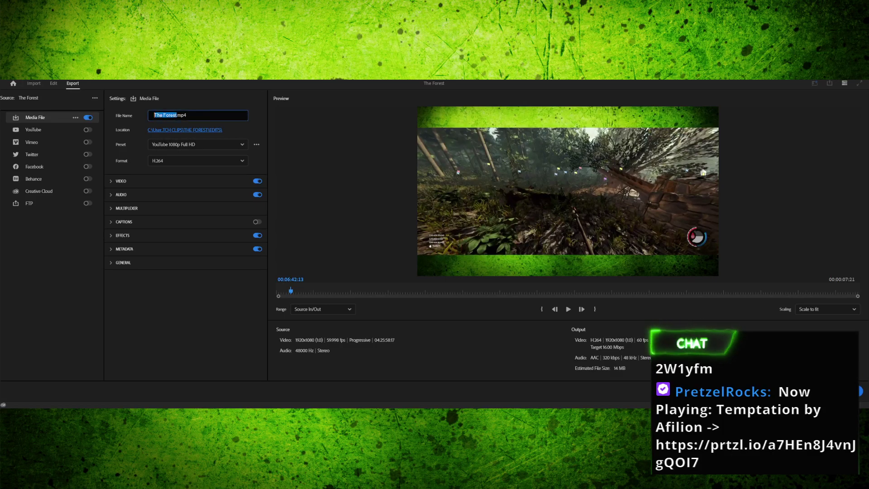
{"action": "type", "text": "No S"}
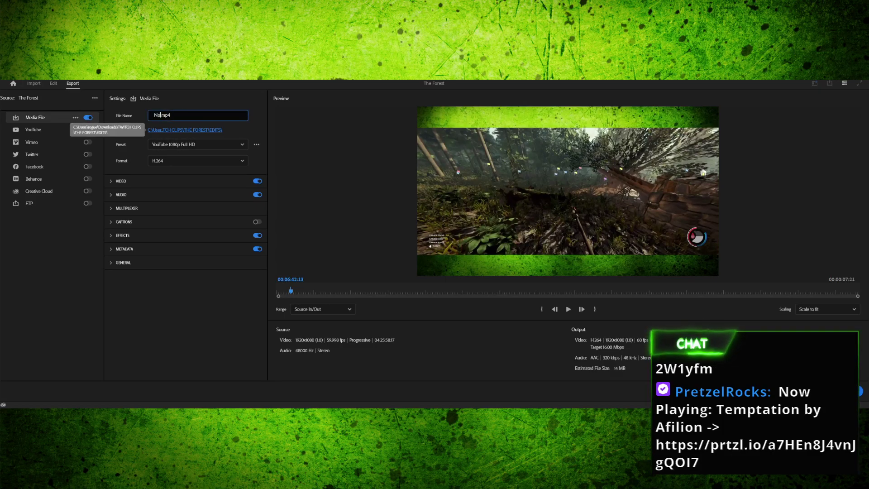
{"action": "type", "text": "o"}
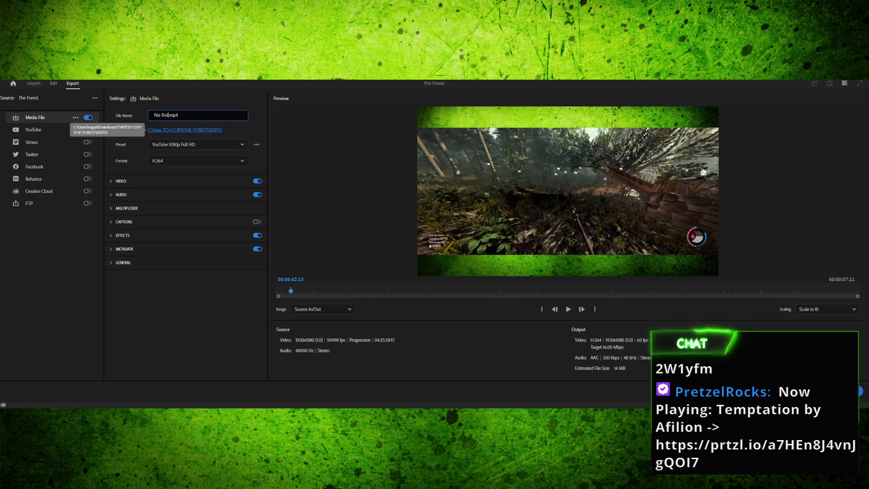
{"action": "type", "text": "licitors"}
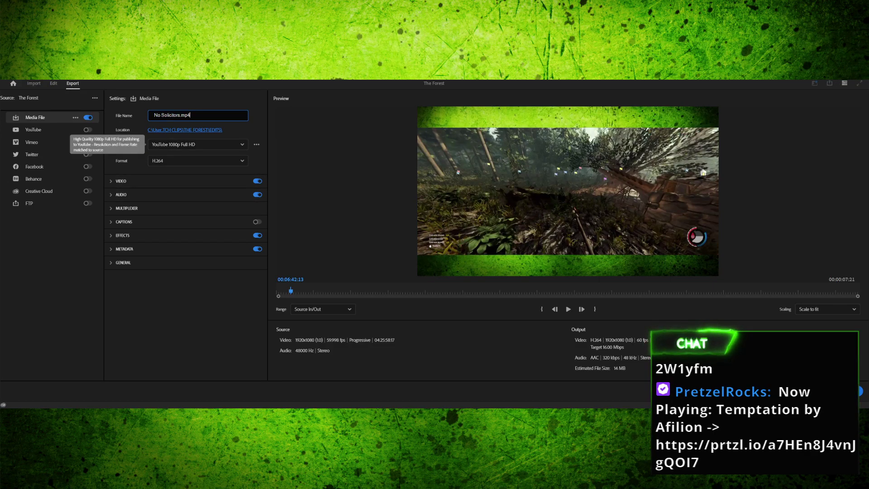
{"action": "left_click", "coordinate": [198, 145]}
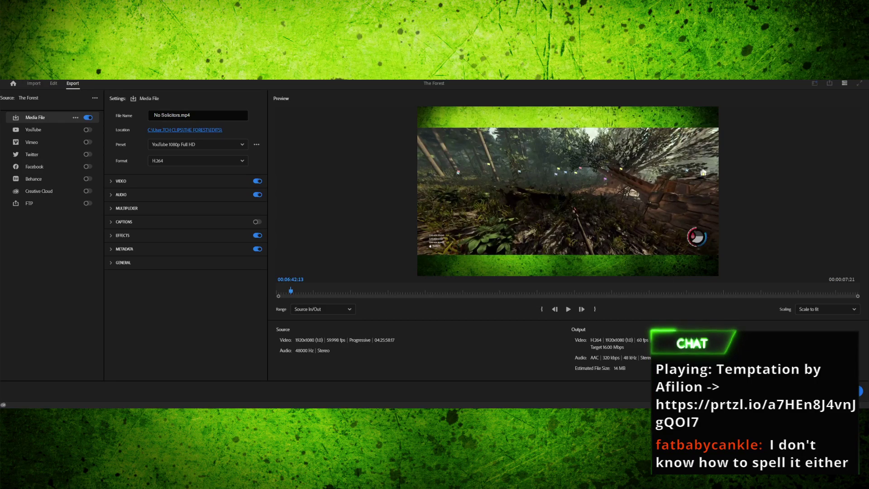
{"action": "key", "text": "space"}
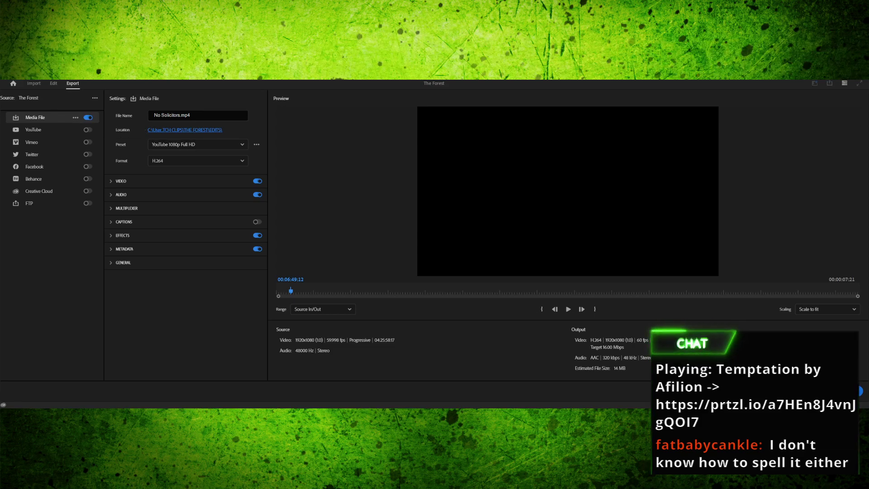
{"action": "left_click", "coordinate": [860, 390]}
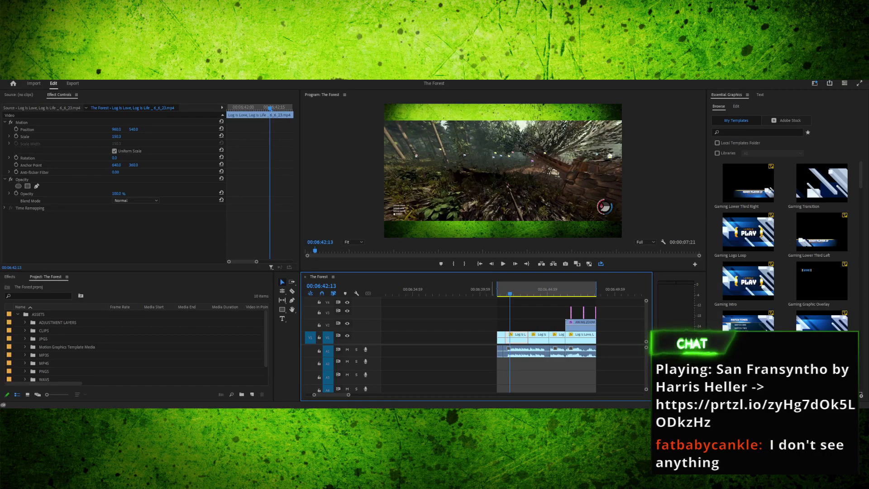
Export the marked range again as No Solicitors.mp4, keeping the YouTube 1080p Full HD preset and H.264 format
{"action": "key", "text": "ctrl+m"}
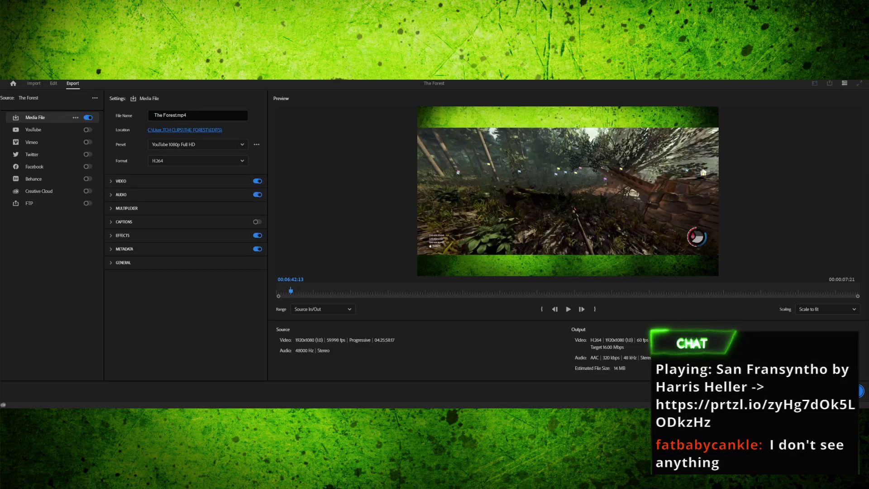
{"action": "left_click_drag", "start_coordinate": [177, 115], "coordinate": [153, 115]}
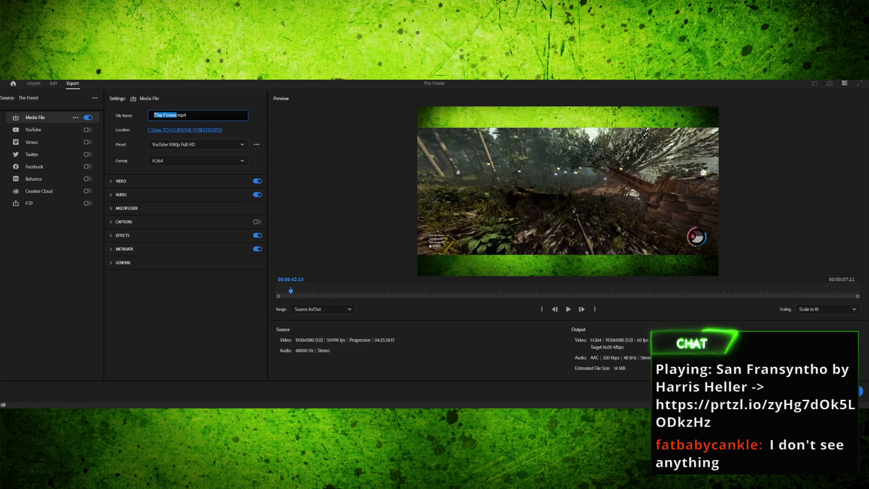
{"action": "type", "text": "N"}
{"action": "type", "text": "o Solicito"}
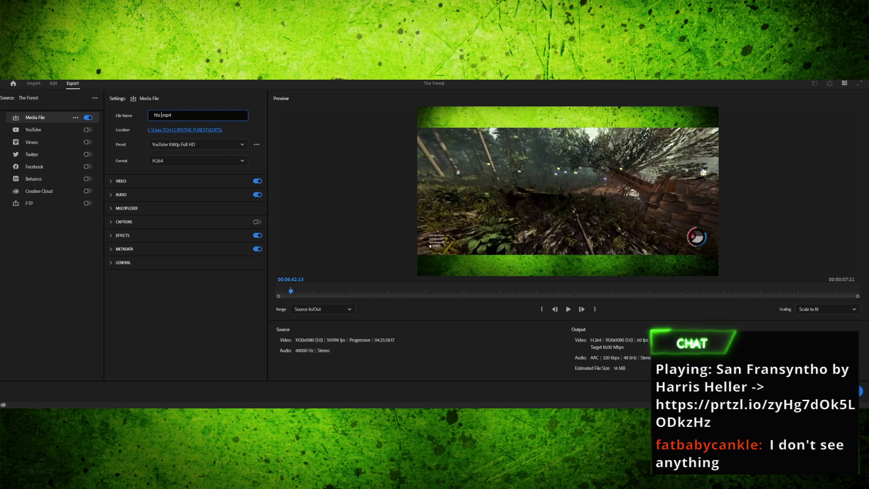
{"action": "type", "text": "rs"}
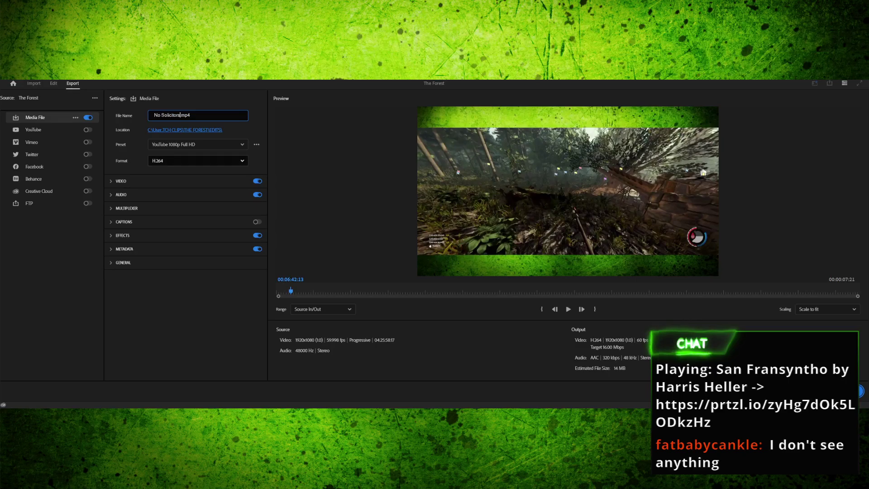
{"action": "left_click", "coordinate": [860, 391]}
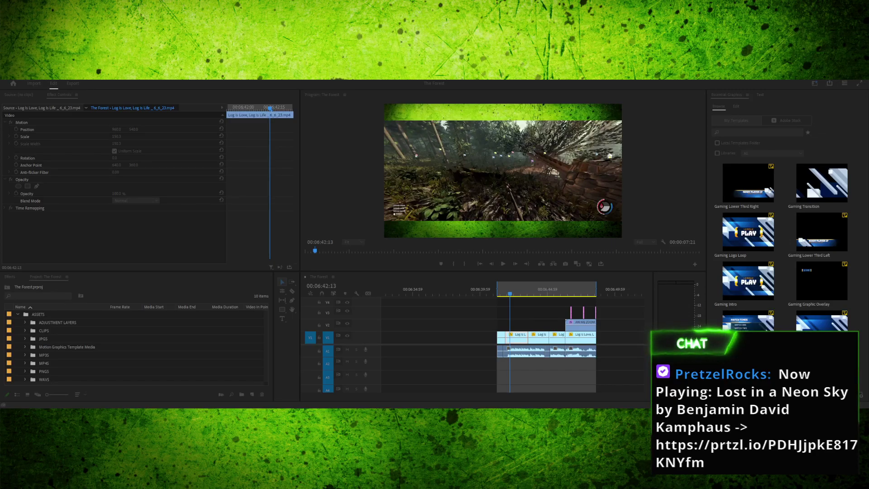
{"action": "key", "text": "alt+Tab"}
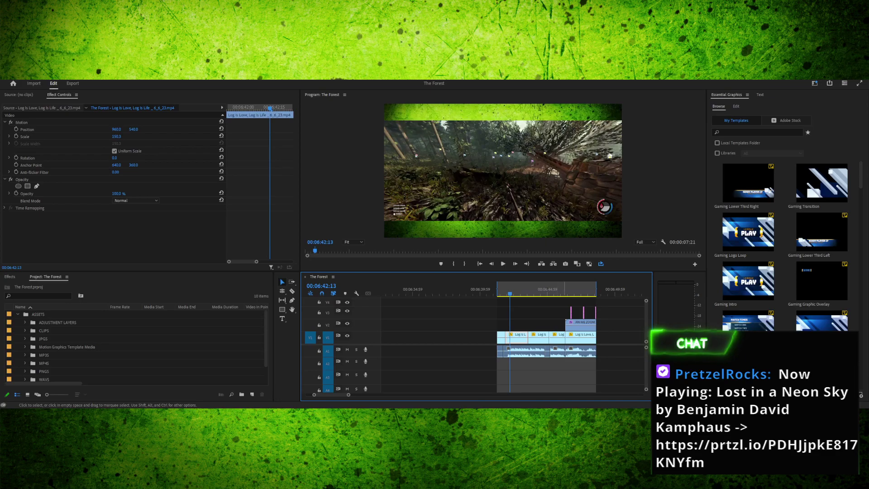
Move the playhead past the exported section to 00:07:01:19 and clear the sequence's out point
{"action": "mouse_move", "coordinate": [510, 292]}
{"action": "left_mouse_down"}
{"action": "mouse_move", "coordinate": [645, 292]}
{"action": "mouse_move", "coordinate": [514, 292]}
{"action": "left_mouse_up"}
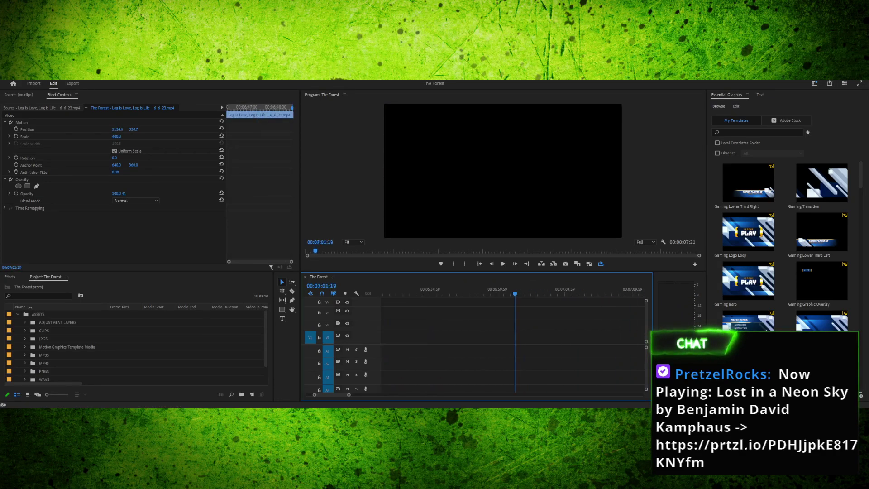
{"action": "key", "text": "minus"}
{"action": "key", "text": "minus"}
{"action": "key", "text": "minus"}
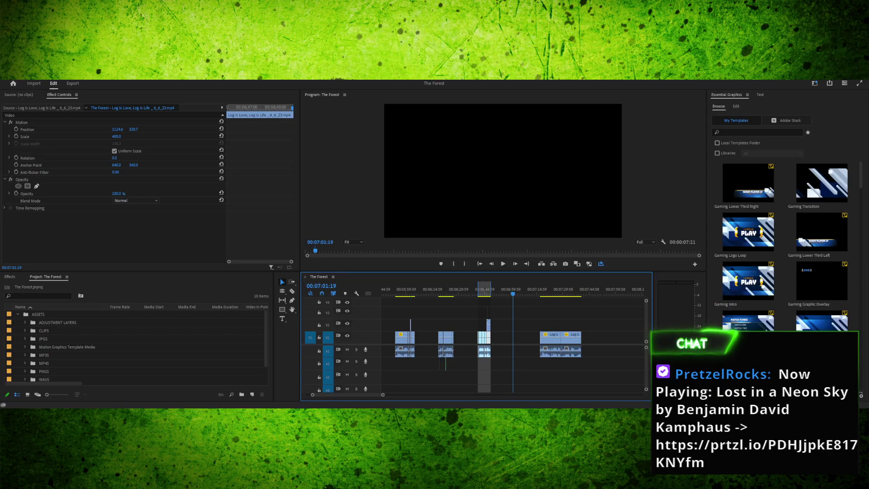
{"action": "key", "text": "ctrl+shift+o"}
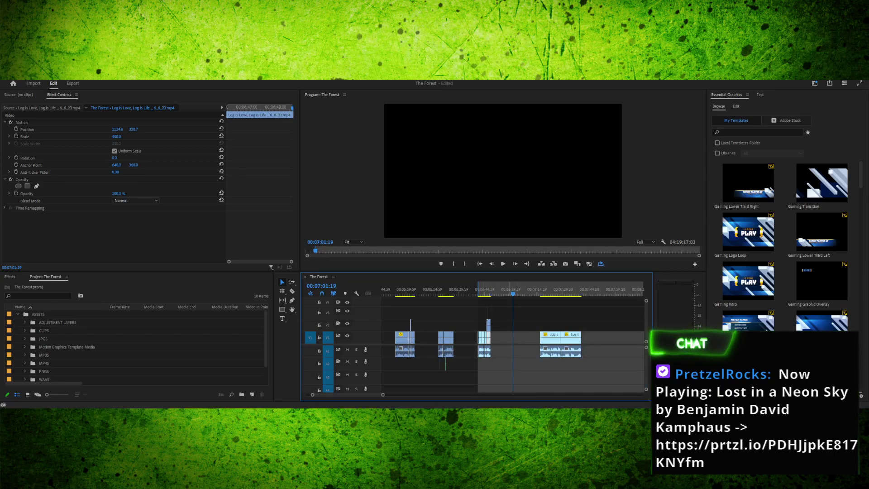
Mark the sequence's in point at 00:07:16:56, at the start of the next pair of clips
{"action": "left_click_drag", "start_coordinate": [513, 289], "coordinate": [482, 289]}
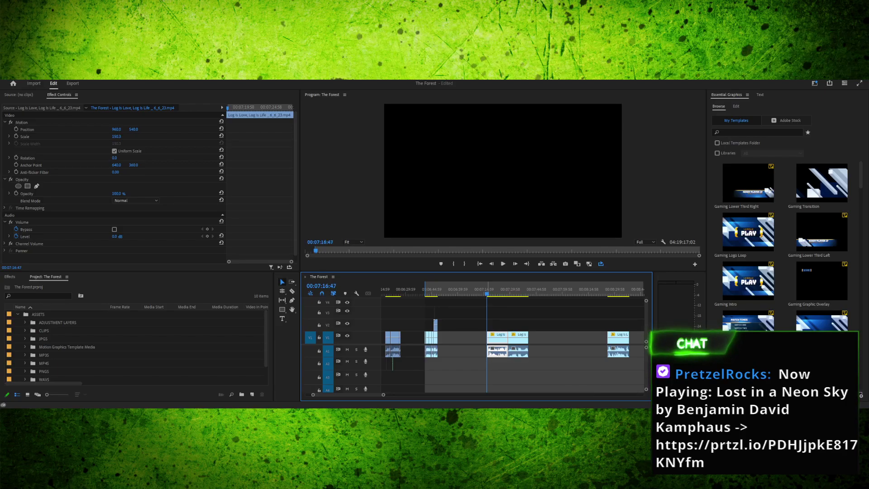
{"action": "key", "text": "Left"}
{"action": "key", "text": "Left"}
{"action": "key", "text": "Left"}
{"action": "key", "text": "Left"}
{"action": "key", "text": "Left"}
{"action": "key", "text": "Left"}
{"action": "key", "text": "Left"}
{"action": "key", "text": "Left"}
{"action": "key", "text": "Left"}
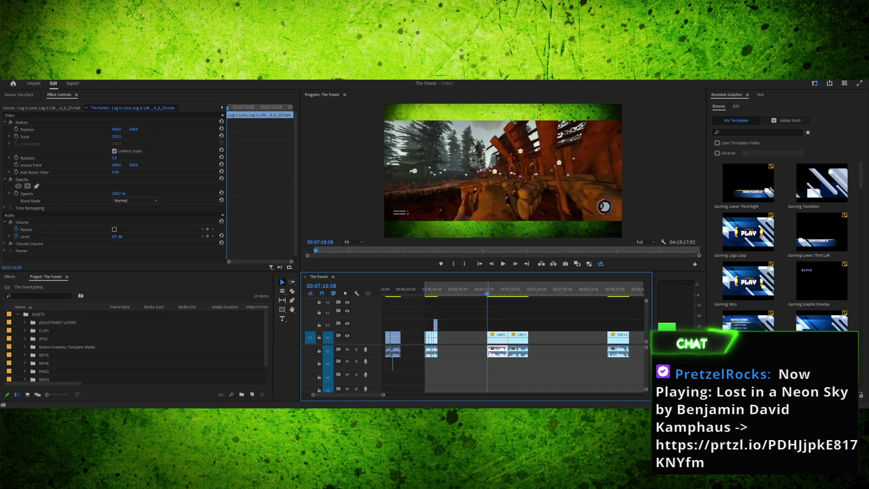
{"action": "key", "text": "Right"}
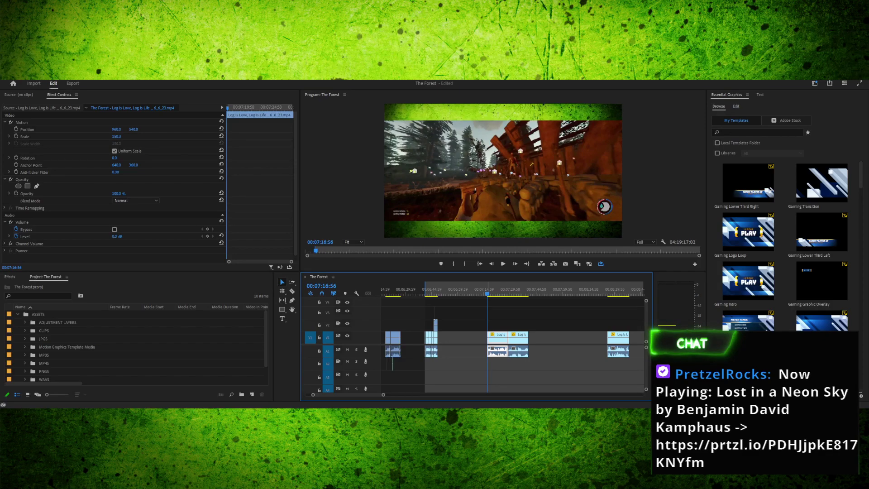
{"action": "key", "text": "i"}
Find the last frame of the second clip and mark the sequence's out point at 00:07:40:31
{"action": "left_click_drag", "start_coordinate": [487, 293], "coordinate": [529, 293]}
{"action": "key", "text": "Left"}
{"action": "key", "text": "Left"}
{"action": "key", "text": "Left"}
{"action": "key", "text": "Left"}
{"action": "key", "text": "Left"}
{"action": "key", "text": "Left"}
{"action": "key", "text": "Left"}
{"action": "key", "text": "Left"}
{"action": "key", "text": "Left"}
{"action": "key", "text": "Left"}
{"action": "key", "text": "Left"}
{"action": "key", "text": "Left"}
{"action": "key", "text": "Left"}
{"action": "key", "text": "Left"}
{"action": "key", "text": "Left"}
{"action": "key", "text": "Left"}
{"action": "key", "text": "Left"}
{"action": "key", "text": "Left"}
{"action": "key", "text": "Left"}
{"action": "key", "text": "Left"}
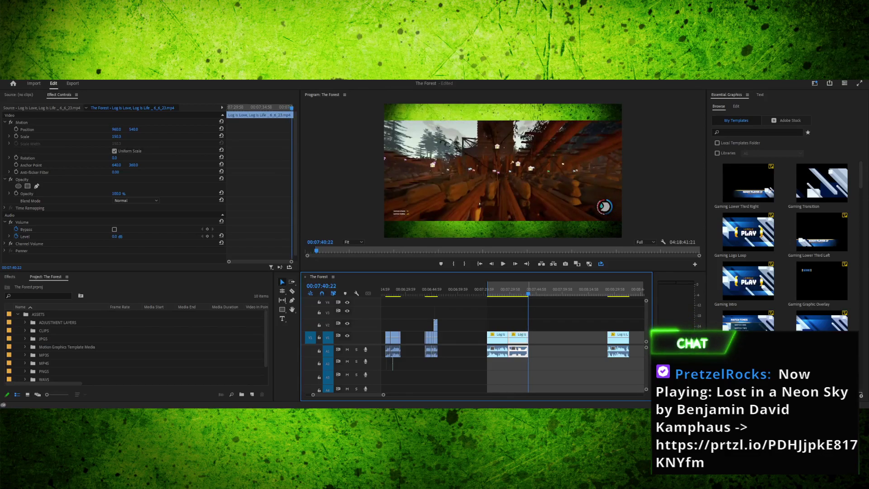
{"action": "key", "text": "Right"}
{"action": "key", "text": "Right"}
{"action": "key", "text": "Right"}
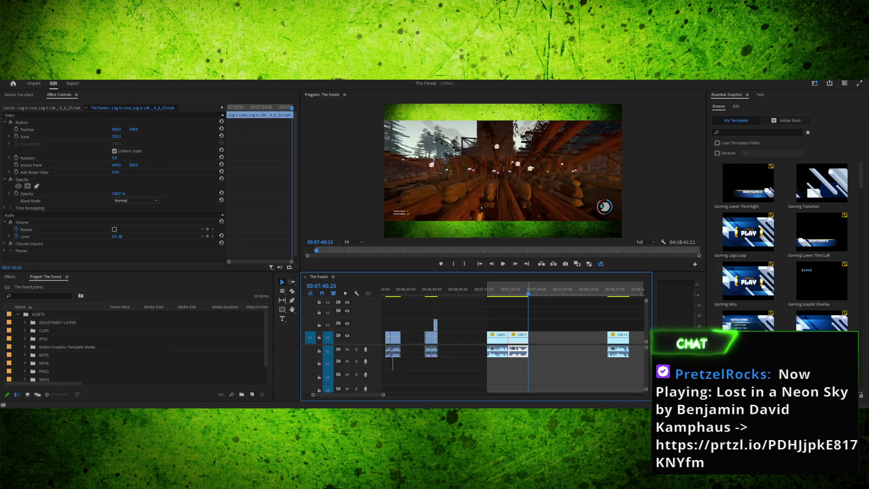
{"action": "key", "text": "Right"}
{"action": "key", "text": "Right"}
{"action": "key", "text": "Right"}
{"action": "key", "text": "Right"}
{"action": "key", "text": "Right"}
{"action": "key", "text": "Right"}
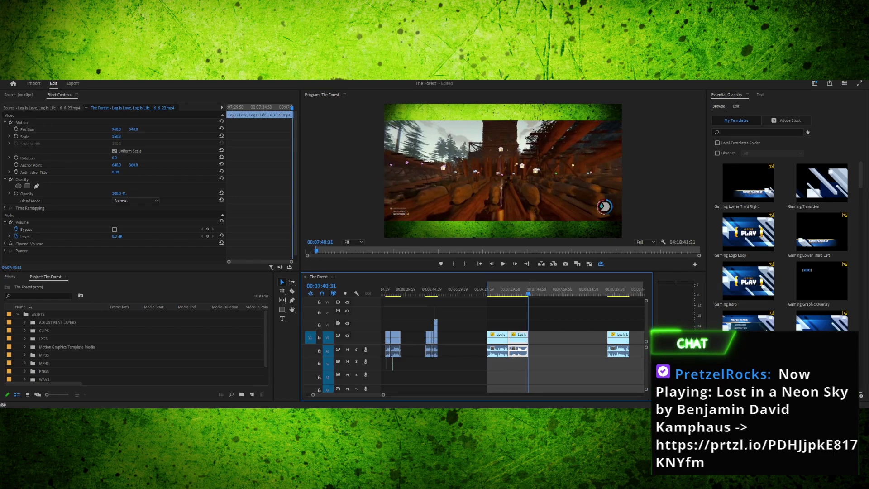
{"action": "key", "text": "Right"}
{"action": "key", "text": "Right"}
{"action": "key", "text": "Left"}
{"action": "key", "text": "Left"}
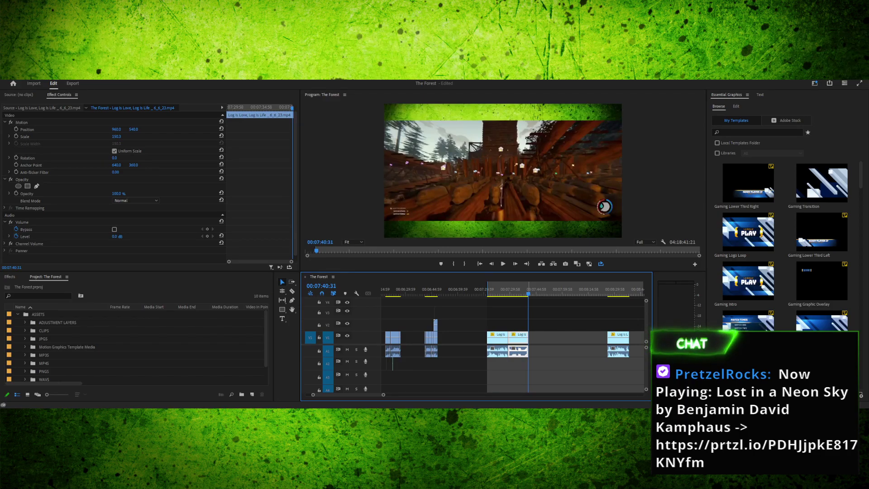
{"action": "key", "text": "o"}
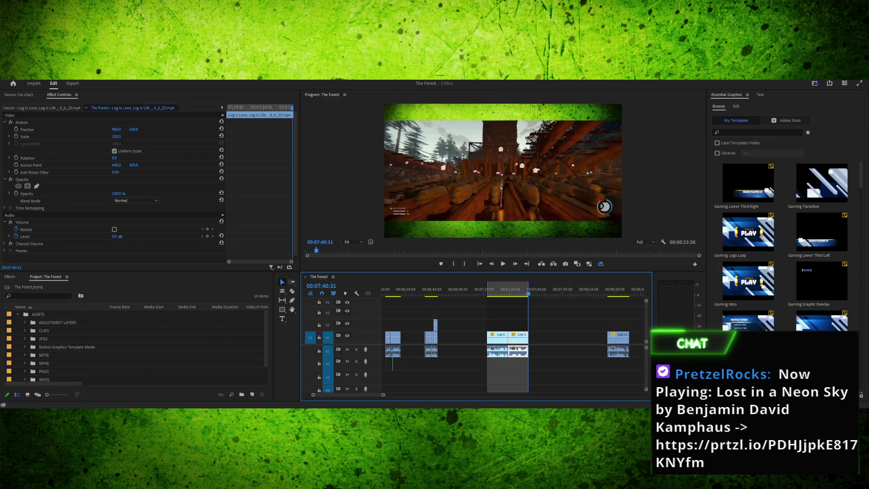
Play back the opening of the newly marked range to review its action and sound
{"action": "left_click_drag", "start_coordinate": [528, 294], "coordinate": [601, 294]}
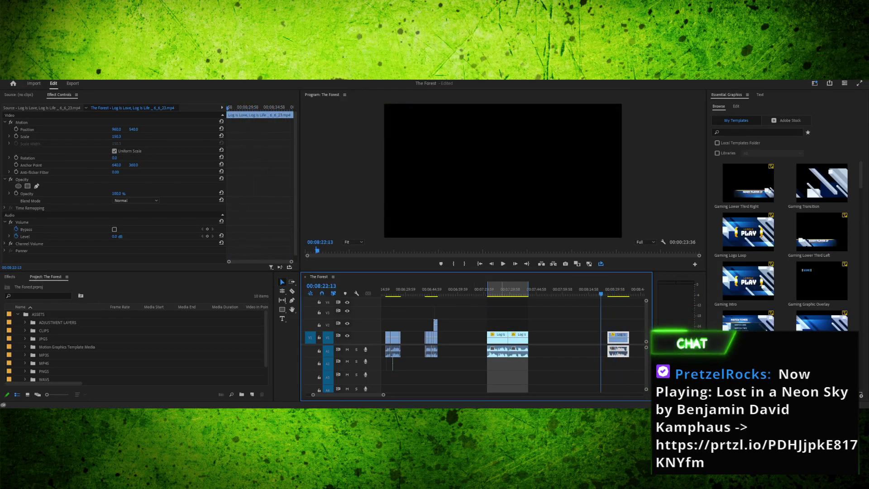
{"action": "left_click", "coordinate": [492, 290]}
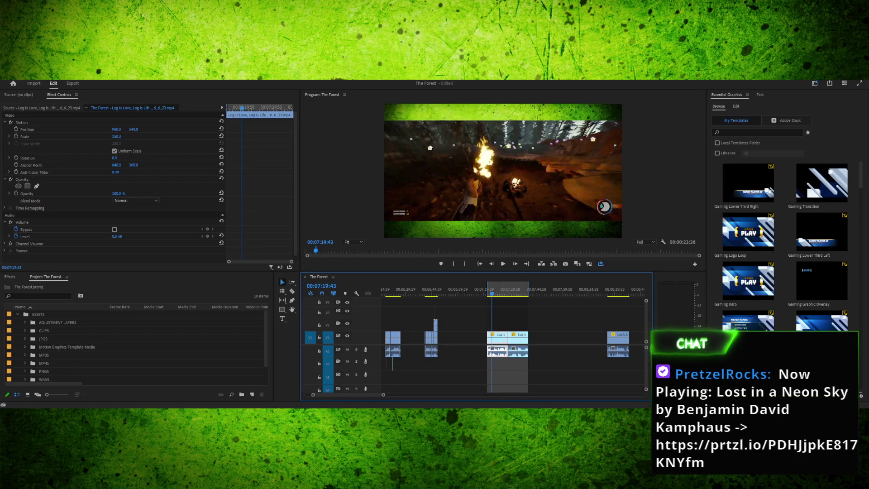
{"action": "key", "text": "ctrl+shift+space"}
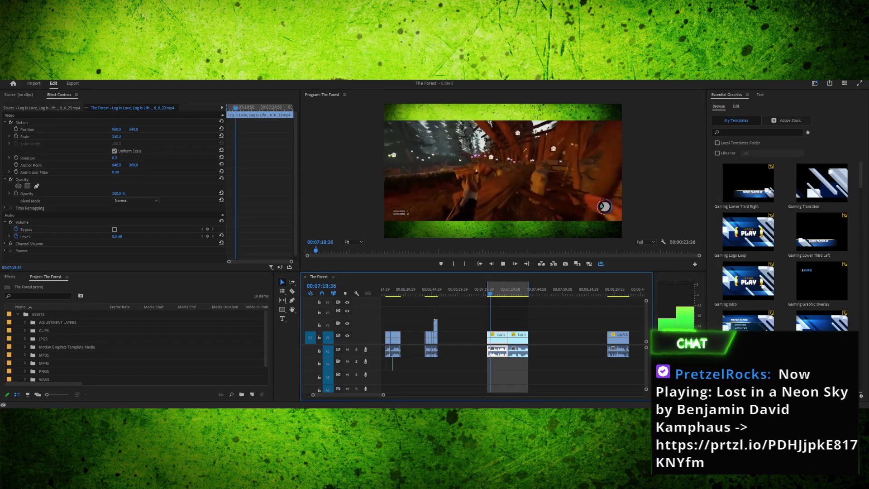
{"action": "left_click", "coordinate": [515, 290]}
{"action": "key", "text": "space"}
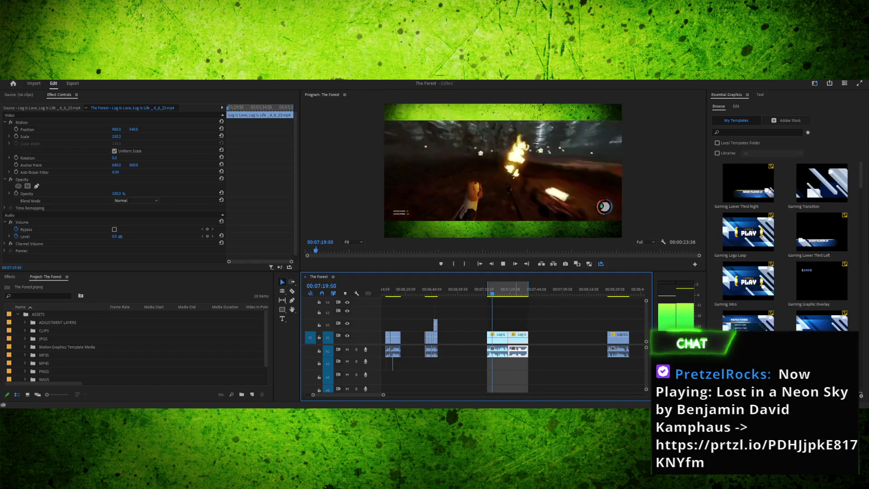
{"action": "key", "text": "space"}
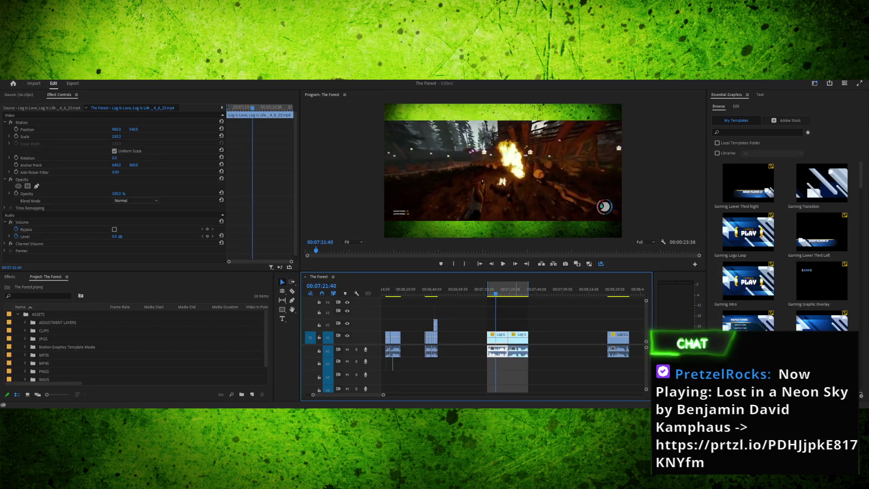
{"action": "key", "text": "i"}
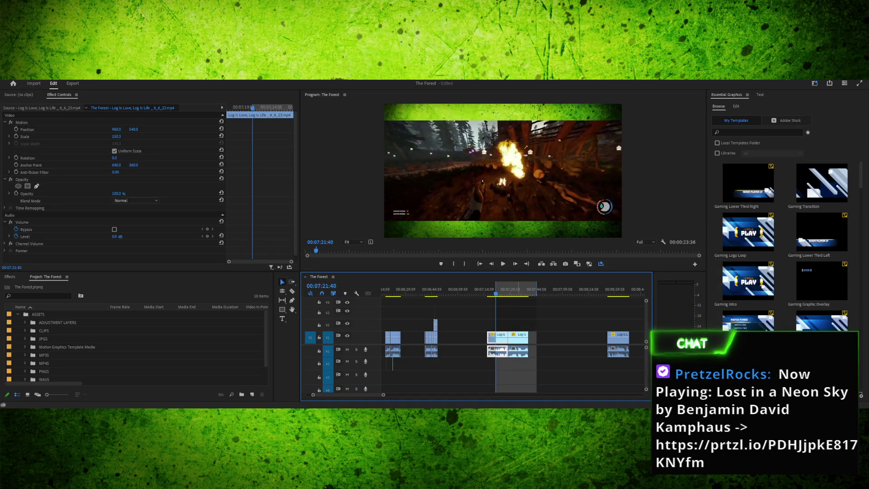
{"action": "key", "text": "x"}
Review the closing part of the second clip between about 00:07:35 and 00:07:38, looking closely at its waveform
{"action": "key", "text": "space"}
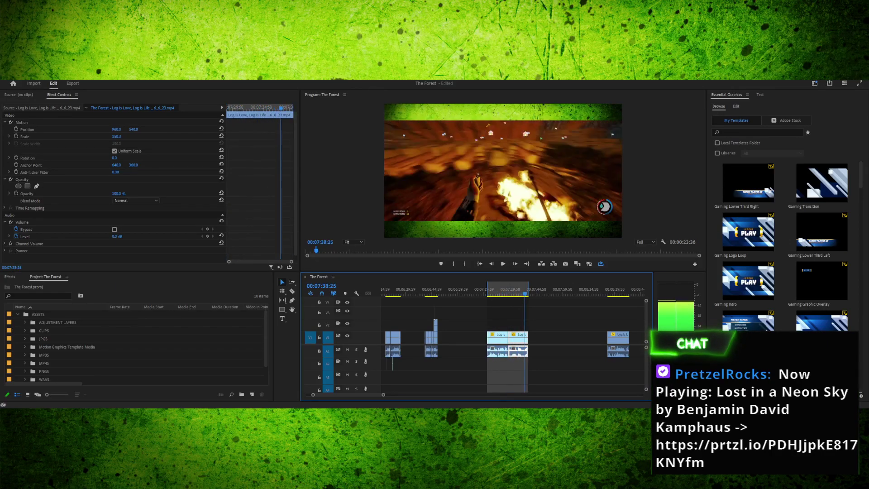
{"action": "key", "text": "j"}
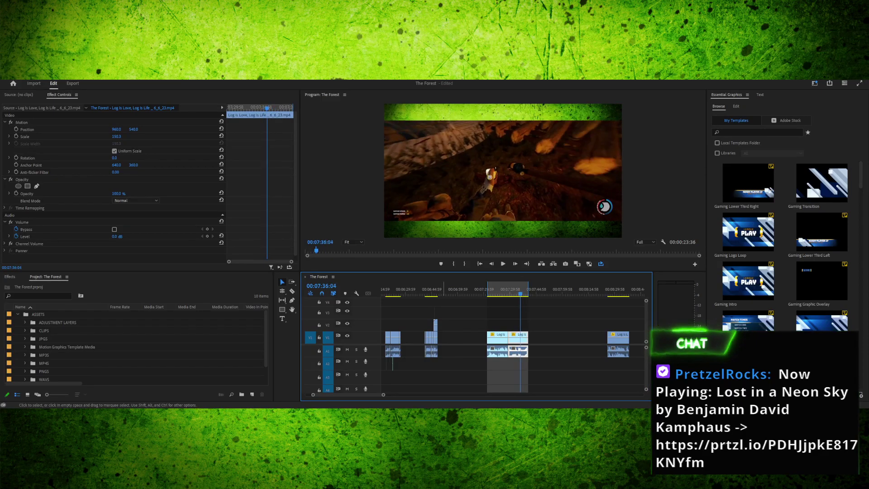
{"action": "key", "text": "equal"}
{"action": "key", "text": "equal"}
{"action": "key", "text": "equal"}
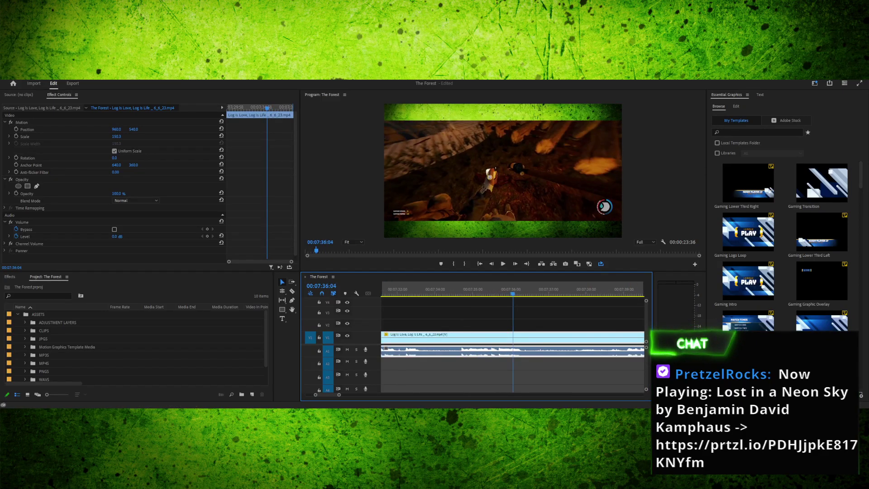
{"action": "key", "text": "l"}
{"action": "key", "text": "j"}
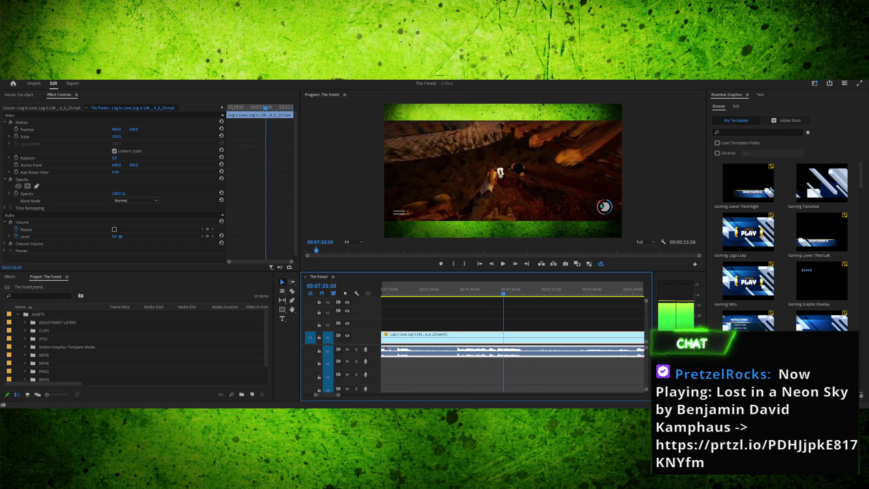
{"action": "key", "text": "space"}
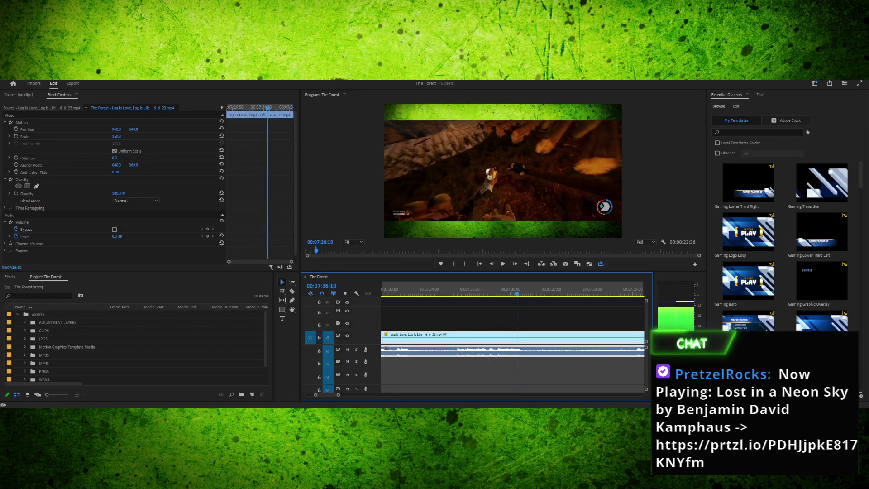
{"action": "key", "text": "l"}
{"action": "key", "text": "l"}
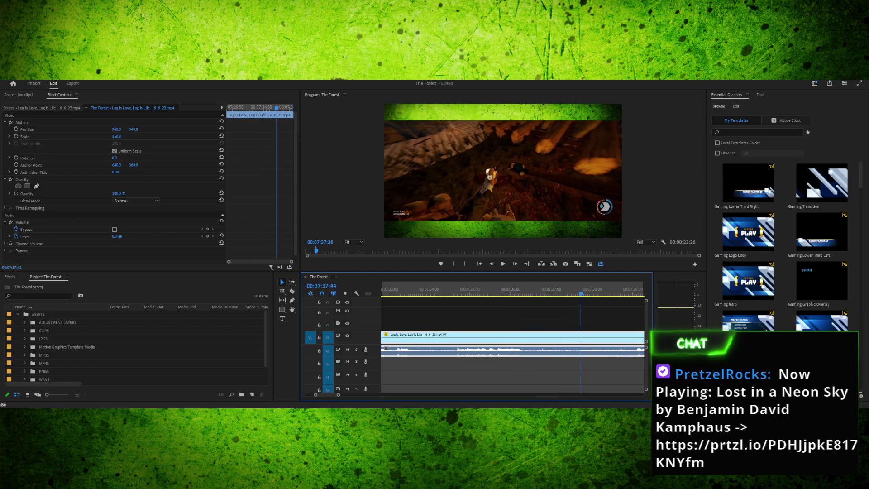
Step frame by frame around 00:07:38 in the second clip to examine the shot change
{"action": "key", "text": "shift+Left"}
{"action": "key", "text": "shift+Left"}
{"action": "key", "text": "shift+Left"}
{"action": "key", "text": "shift+Left"}
{"action": "key", "text": "shift+Left"}
{"action": "key", "text": "shift+Left"}
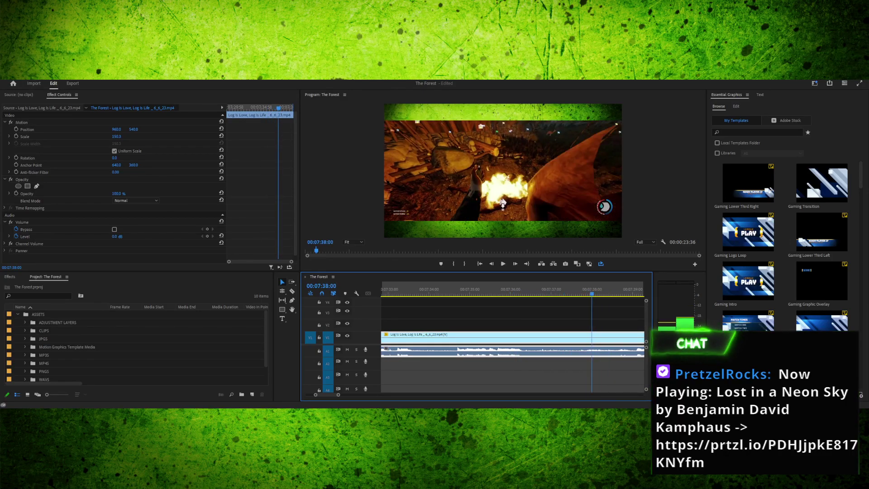
{"action": "key", "text": "Left"}
{"action": "key", "text": "Left"}
{"action": "key", "text": "Left"}
{"action": "key", "text": "Left"}
{"action": "key", "text": "Left"}
{"action": "key", "text": "Left"}
{"action": "key", "text": "Left"}
{"action": "key", "text": "Left"}
{"action": "key", "text": "Left"}
{"action": "key", "text": "Right"}
{"action": "key", "text": "Right"}
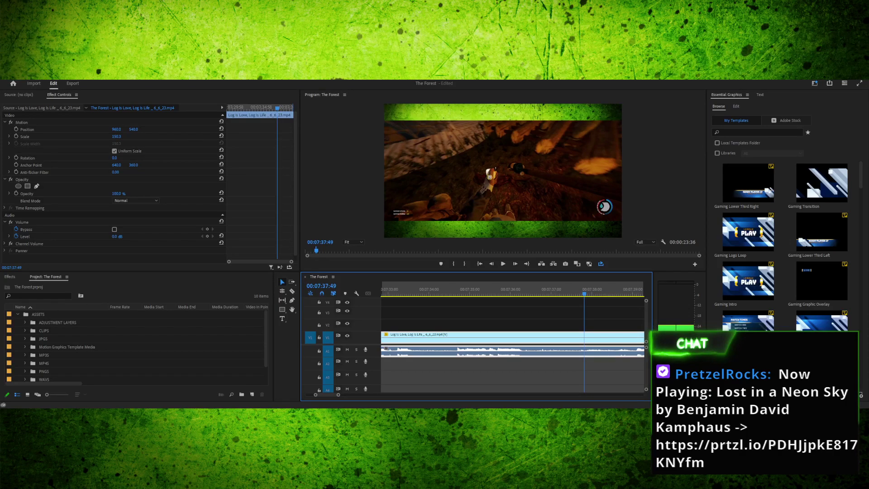
{"action": "left_click_drag", "start_coordinate": [585, 293], "coordinate": [562, 293]}
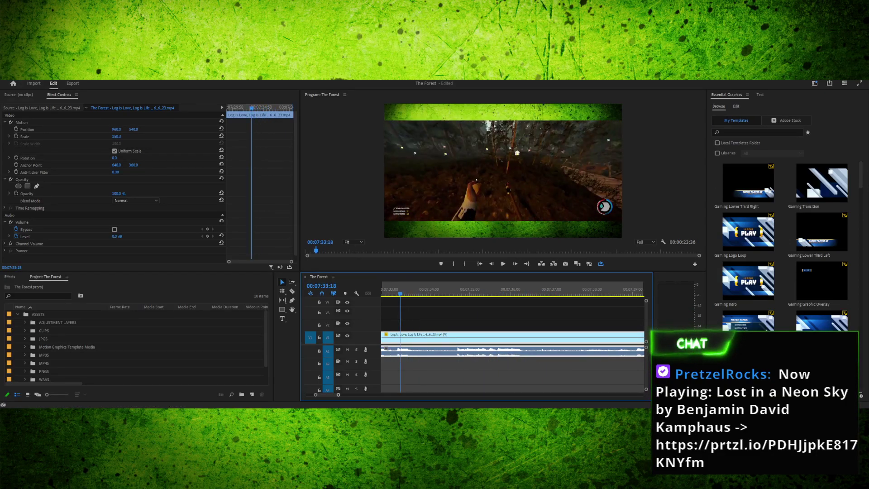
Replay the opening of the first clip in the marked range up to 00:07:21:00
{"action": "key", "text": "minus"}
{"action": "key", "text": "minus"}
{"action": "key", "text": "minus"}
{"action": "key", "text": "minus"}
{"action": "key", "text": "minus"}
{"action": "key", "text": "minus"}
{"action": "key", "text": "minus"}
{"action": "key", "text": "equal"}
{"action": "key", "text": "equal"}
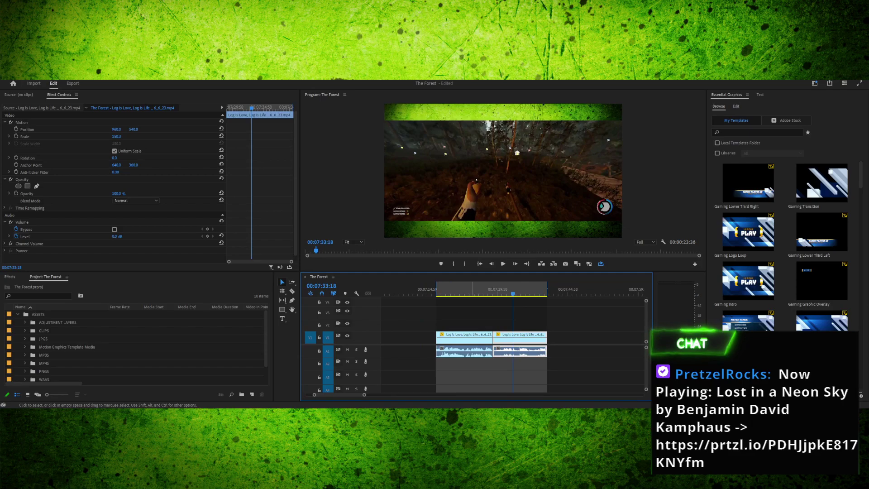
{"action": "left_click_drag", "start_coordinate": [513, 293], "coordinate": [441, 293]}
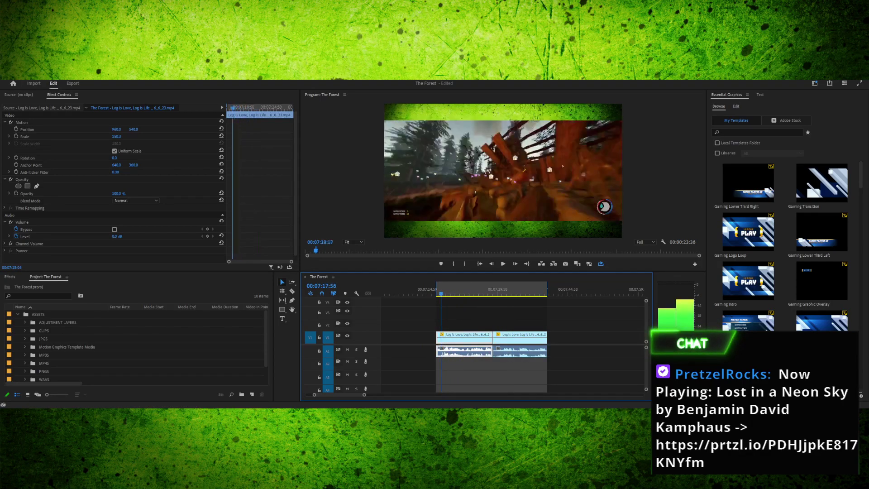
{"action": "key", "text": "space"}
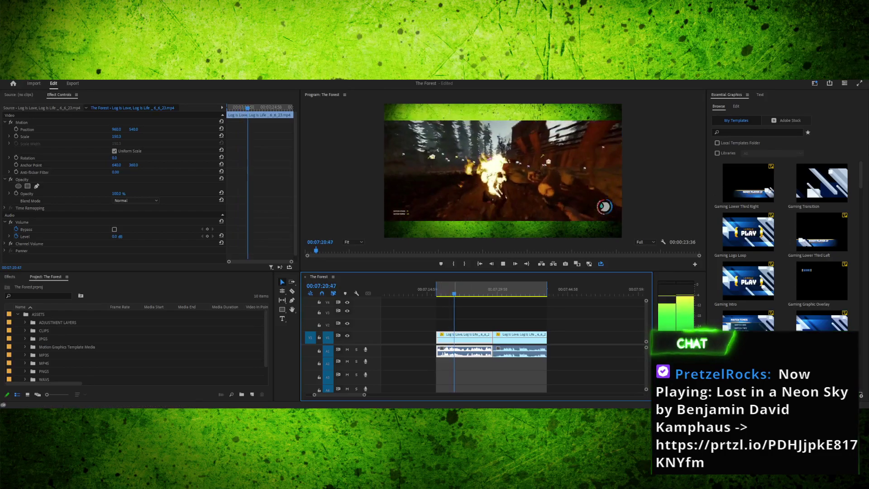
{"action": "key", "text": "space"}
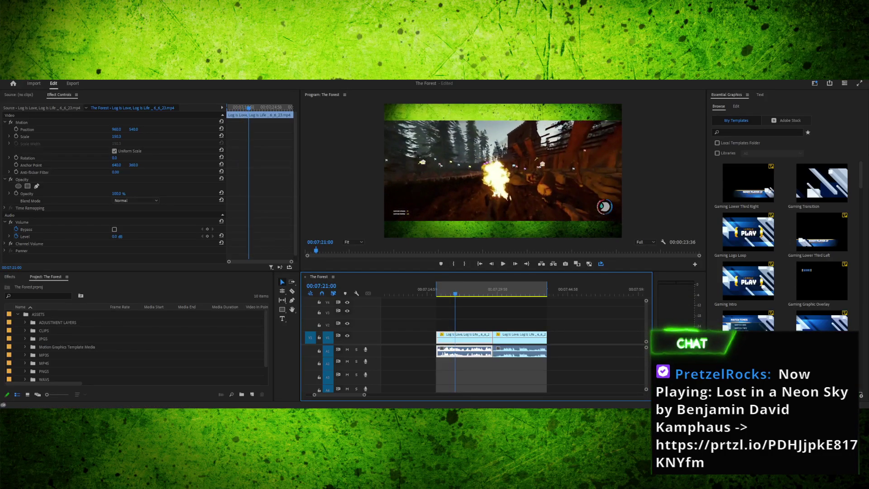
Expand the MP3S bin to show its sound effects and park the playhead at 00:07:18:56 in the first clip
{"action": "left_click", "coordinate": [25, 355]}
{"action": "scroll", "coordinate": [134, 346], "scroll_direction": "down", "scroll_amount": 2}
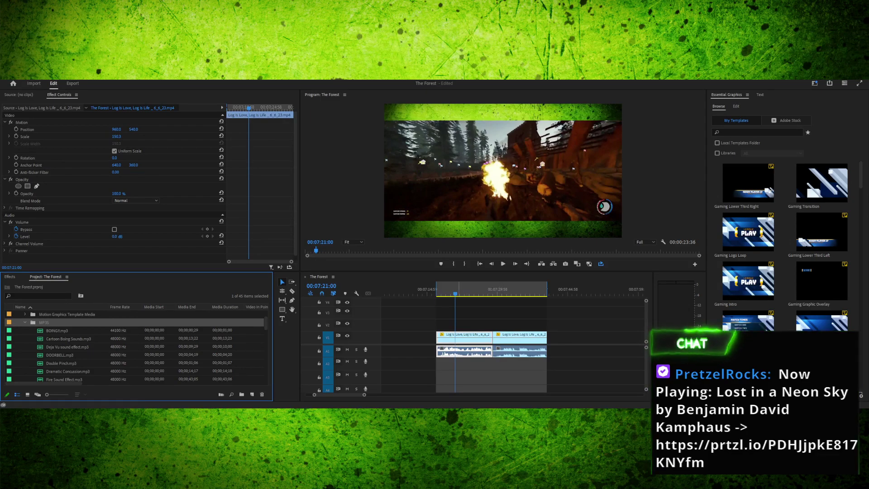
{"action": "left_click_drag", "start_coordinate": [455, 293], "coordinate": [450, 294]}
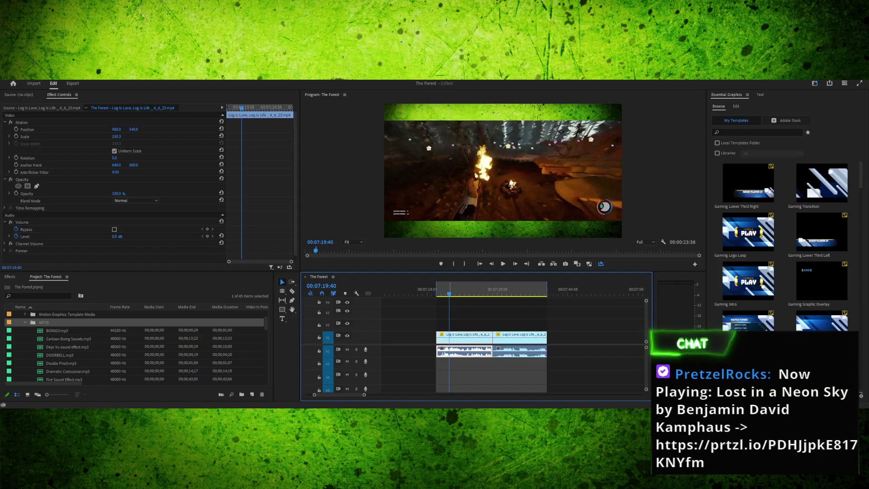
{"action": "key", "text": "j"}
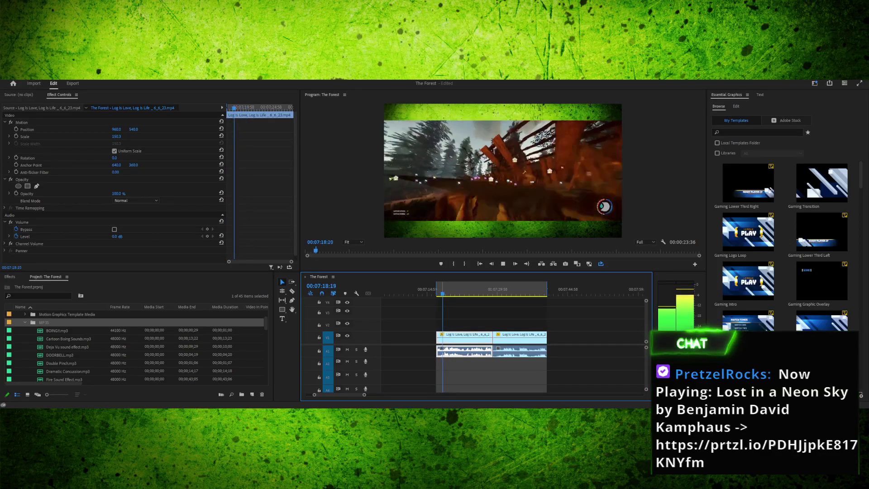
{"action": "key", "text": "k"}
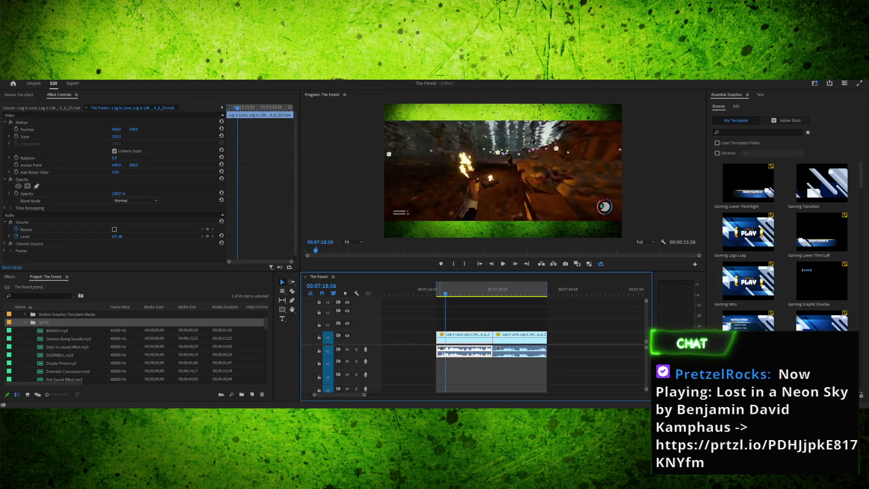
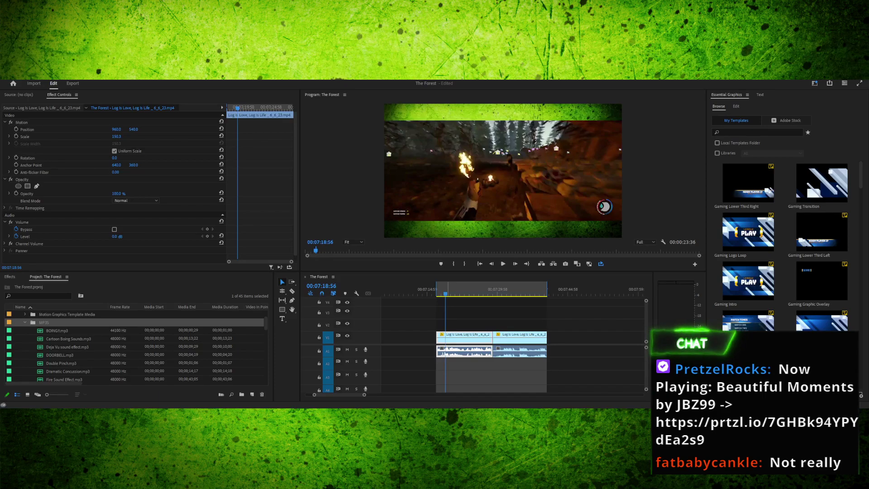
Add Bonk Sound Effect.mp3 to the MP3S bin and place it on audio track A2 at 00:07:18:56
{"action": "key", "text": "alt+Tab"}
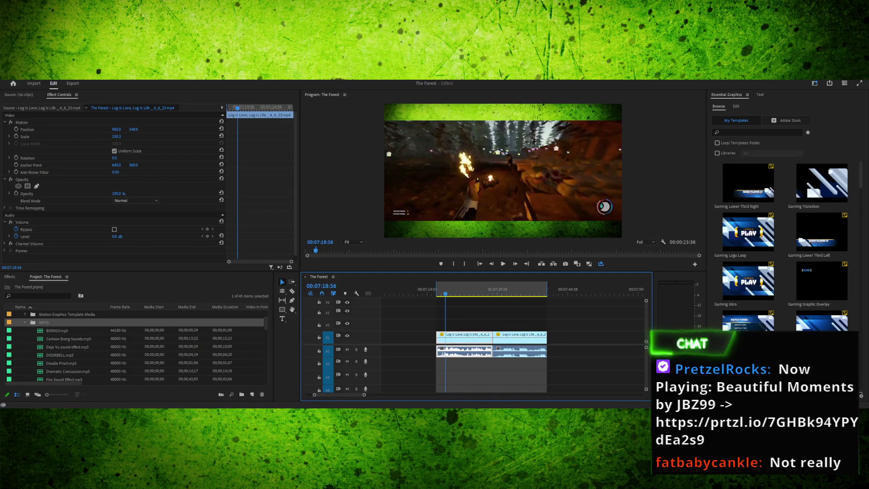
{"action": "key", "text": "alt+Tab"}
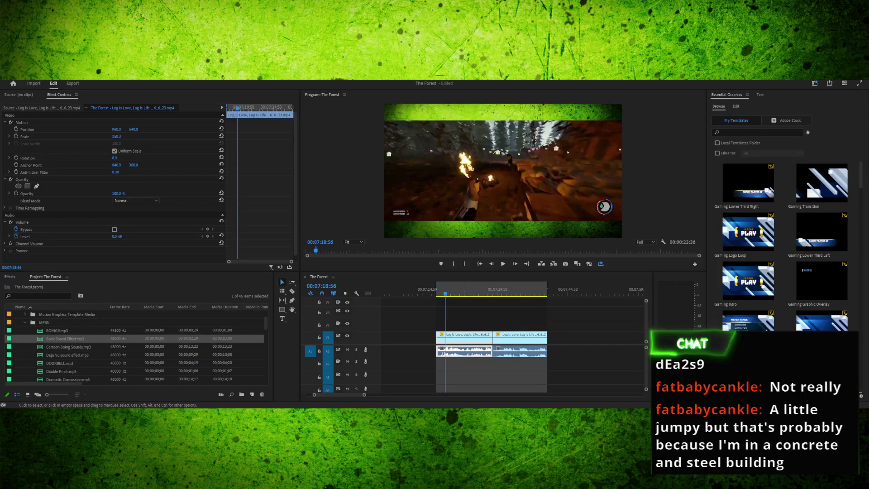
{"action": "left_click_drag", "start_coordinate": [64, 339], "coordinate": [452, 365]}
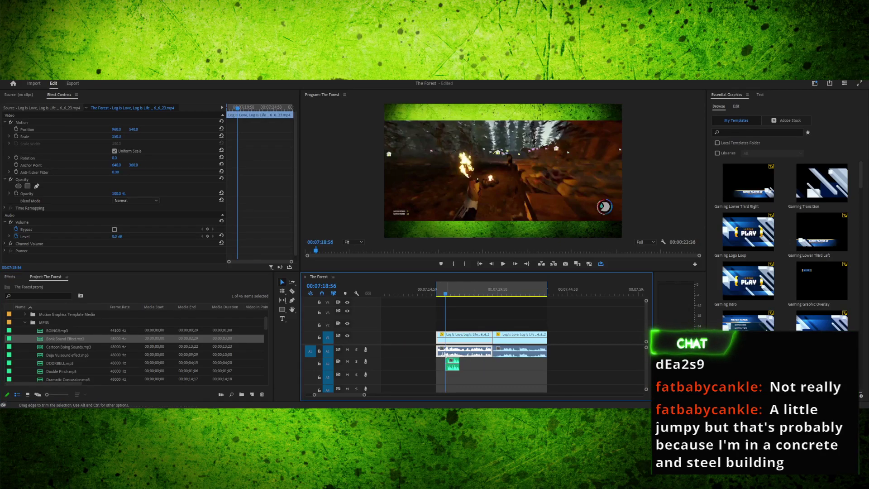
Play the bonk effect against the first clip, then park the playhead at its first bonk at 00:07:19:24
{"action": "key", "text": "equal"}
{"action": "key", "text": "equal"}
{"action": "key", "text": "equal"}
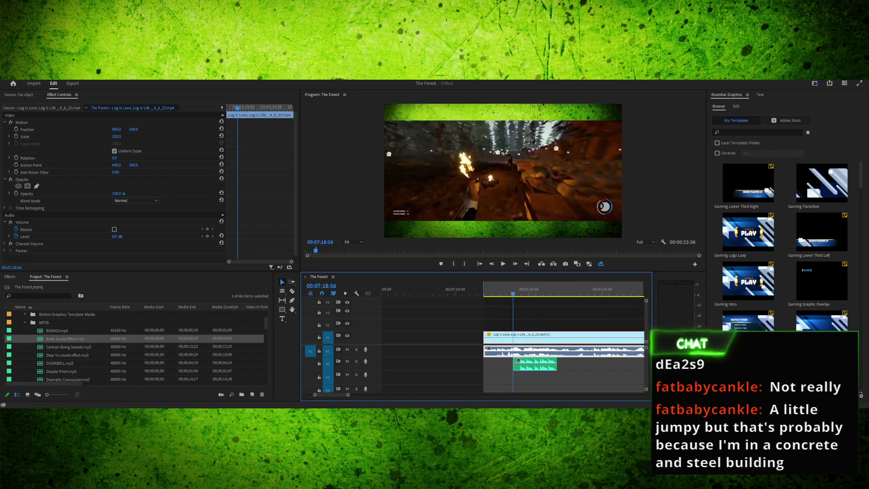
{"action": "key", "text": "space"}
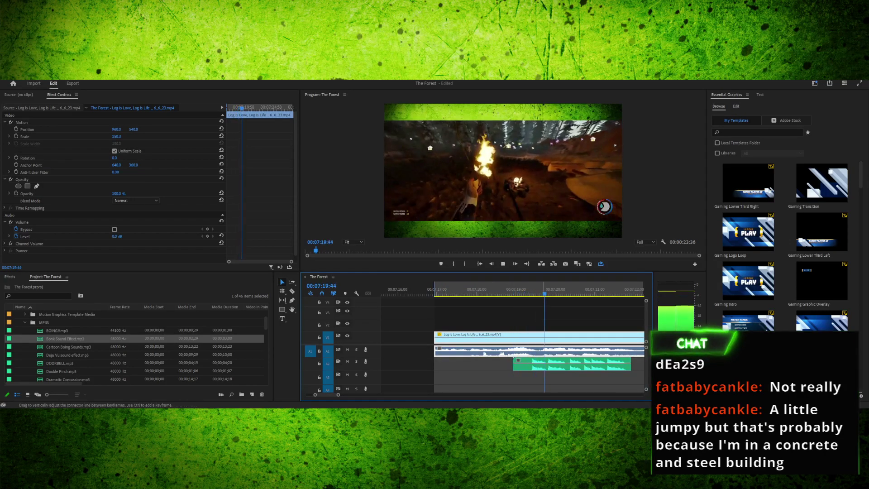
{"action": "left_click_drag", "start_coordinate": [546, 293], "coordinate": [531, 293]}
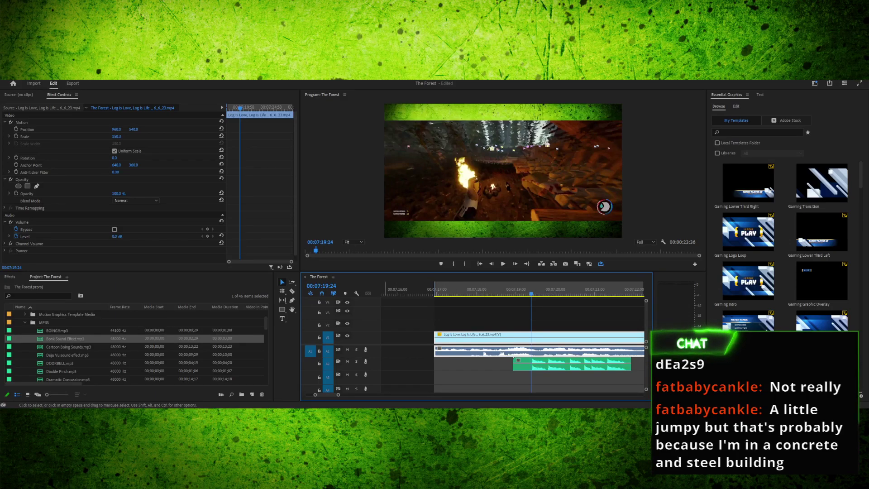
Mute audio track A1 and play the bonk effect on A2 on its own
{"action": "left_click", "coordinate": [347, 350]}
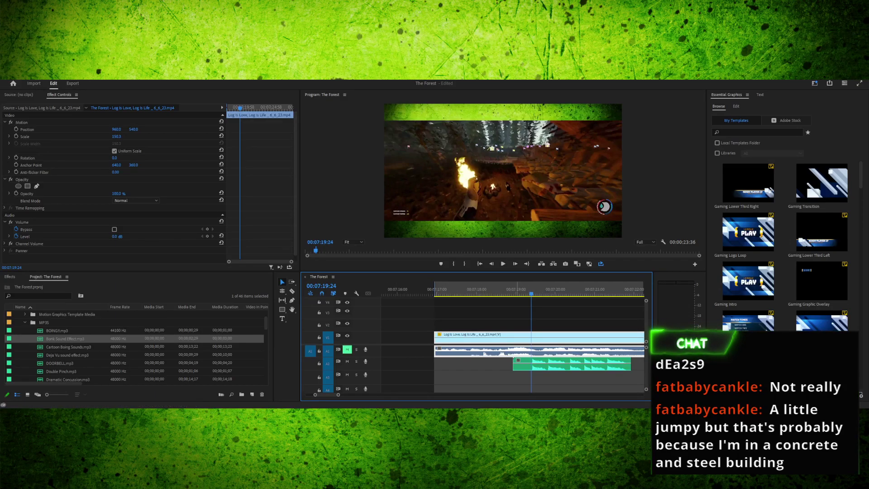
{"action": "key", "text": "space"}
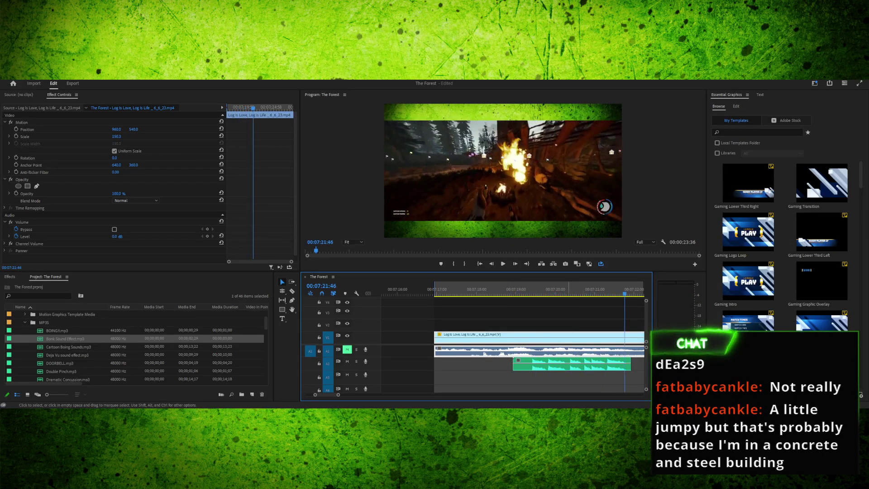
{"action": "key", "text": "space"}
{"action": "key", "text": "space"}
{"action": "key", "text": "space"}
Cut the bonk effect on A2 at 00:07:19:48 and at about 00:07:19:24 to isolate a single bonk
{"action": "key", "text": "Right"}
{"action": "key", "text": "Right"}
{"action": "key", "text": "Right"}
{"action": "key", "text": "Right"}
{"action": "key", "text": "Right"}
{"action": "key", "text": "c"}
{"action": "left_click", "coordinate": [547, 364]}
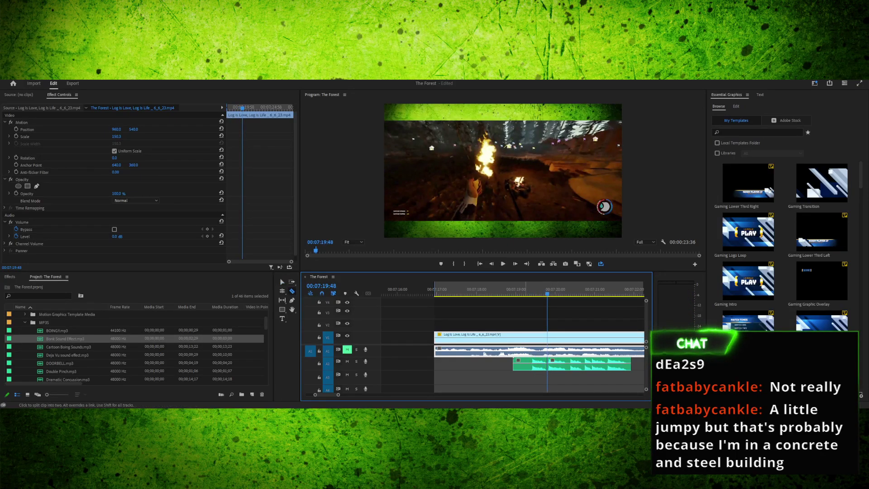
{"action": "left_click", "coordinate": [531, 364]}
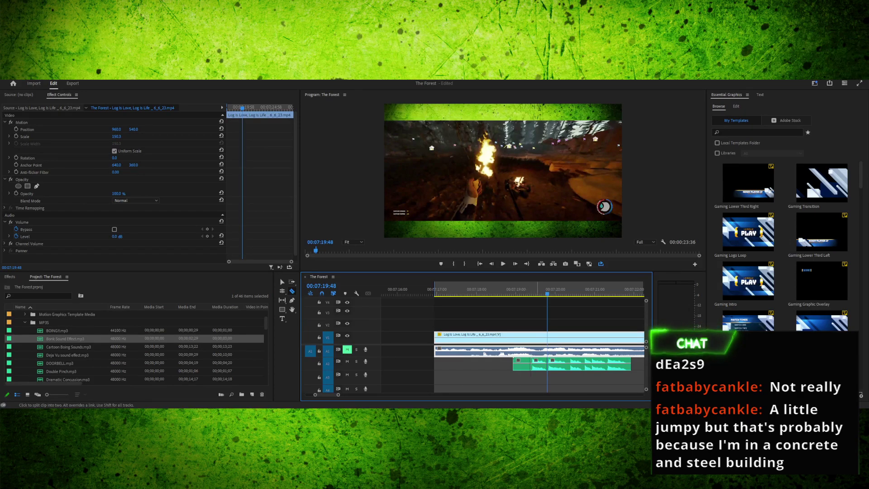
Delete the bonk effect pieces before and after the isolated middle piece on A2
{"action": "key", "text": "v"}
{"action": "left_click", "coordinate": [521, 364]}
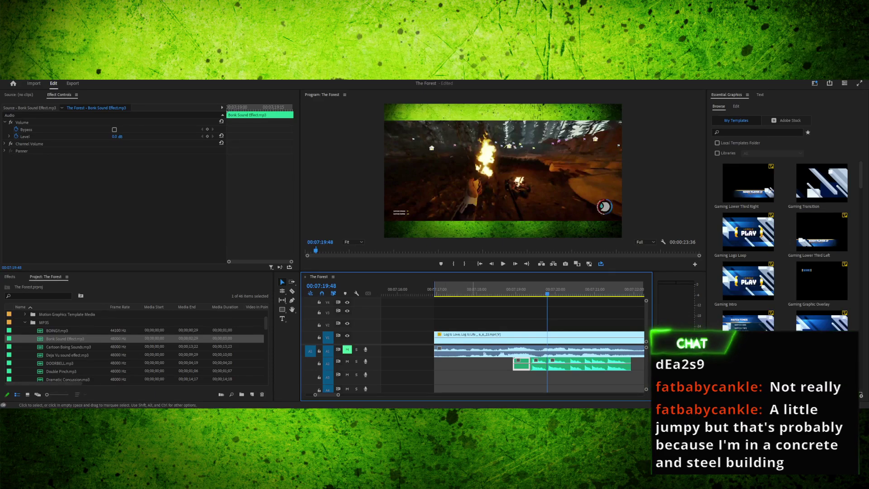
{"action": "key", "text": "c"}
{"action": "key", "text": "v"}
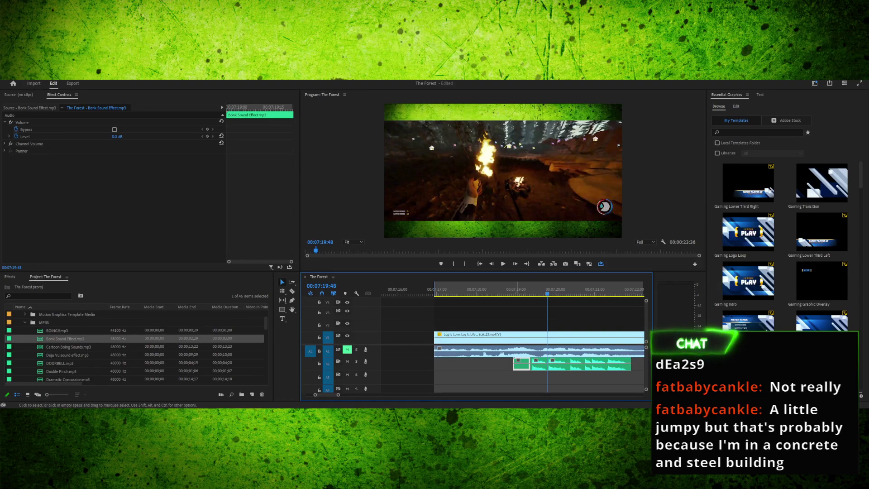
{"action": "key", "text": "c"}
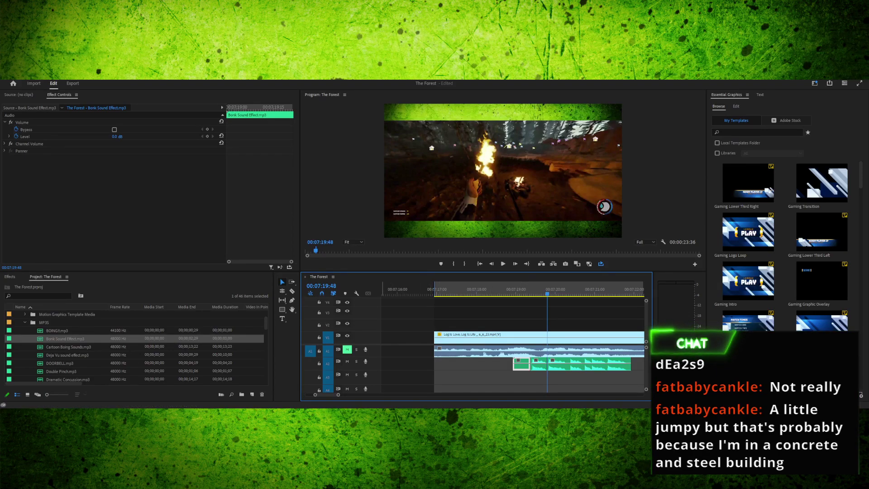
{"action": "key", "text": "v"}
{"action": "key", "text": "Delete"}
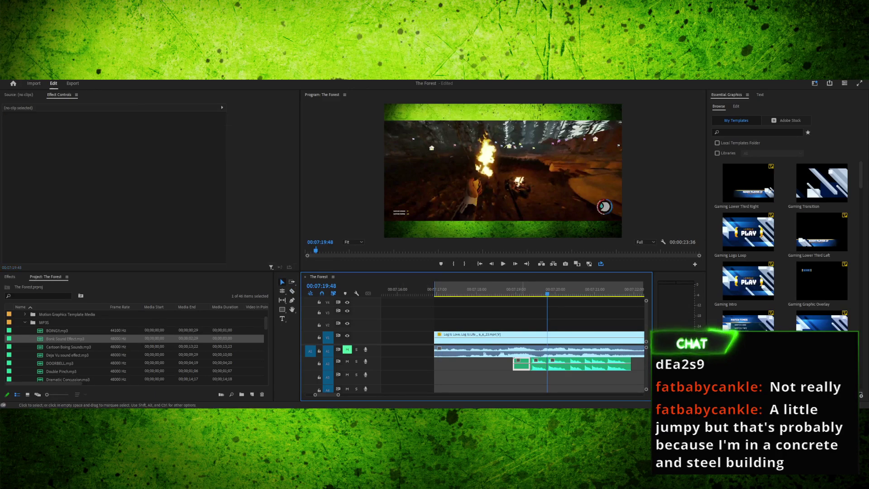
{"action": "key", "text": "Delete"}
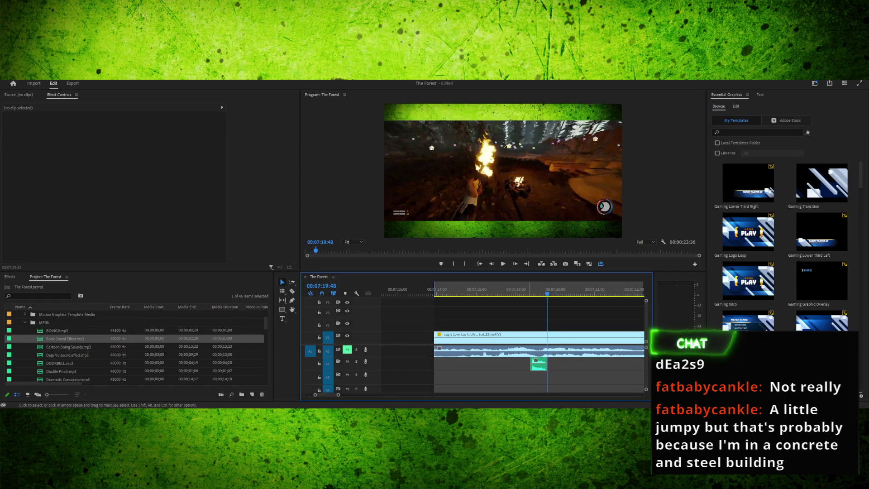
Unmute audio track A1 and play the first clip from near its start at 00:07:17:04
{"action": "left_click", "coordinate": [347, 350]}
{"action": "left_click_drag", "start_coordinate": [454, 290], "coordinate": [439, 290]}
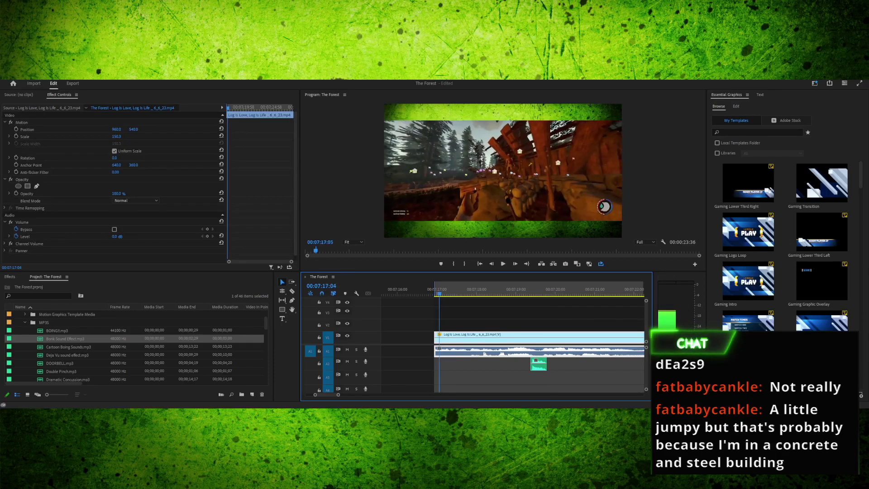
{"action": "key", "text": "space"}
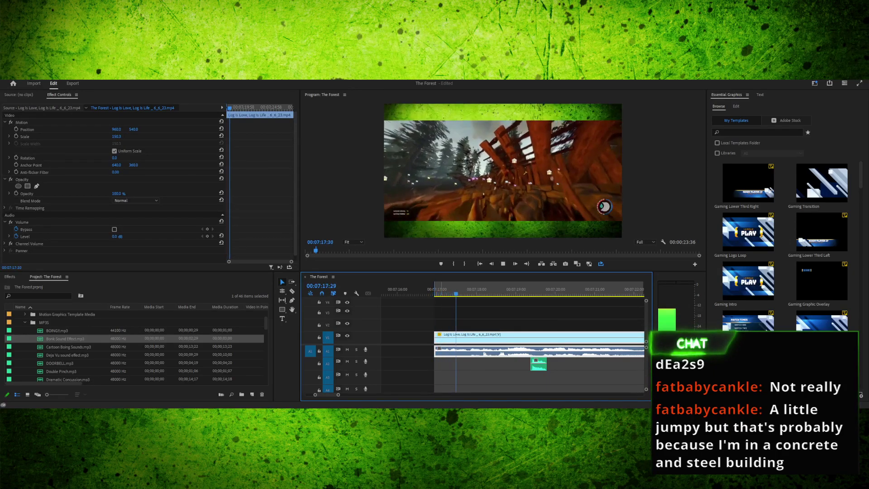
Step frame by frame to the hit and move the isolated bonk on A2 to start at 00:07:18:20
{"action": "key", "text": "space"}
{"action": "key", "text": "Left"}
{"action": "key", "text": "Left"}
{"action": "key", "text": "Left"}
{"action": "key", "text": "Left"}
{"action": "key", "text": "Left"}
{"action": "key", "text": "Left"}
{"action": "key", "text": "Left"}
{"action": "key", "text": "Left"}
{"action": "key", "text": "Left"}
{"action": "key", "text": "Left"}
{"action": "key", "text": "Left"}
{"action": "key", "text": "Left"}
{"action": "key", "text": "Left"}
{"action": "key", "text": "Left"}
{"action": "key", "text": "Left"}
{"action": "key", "text": "Left"}
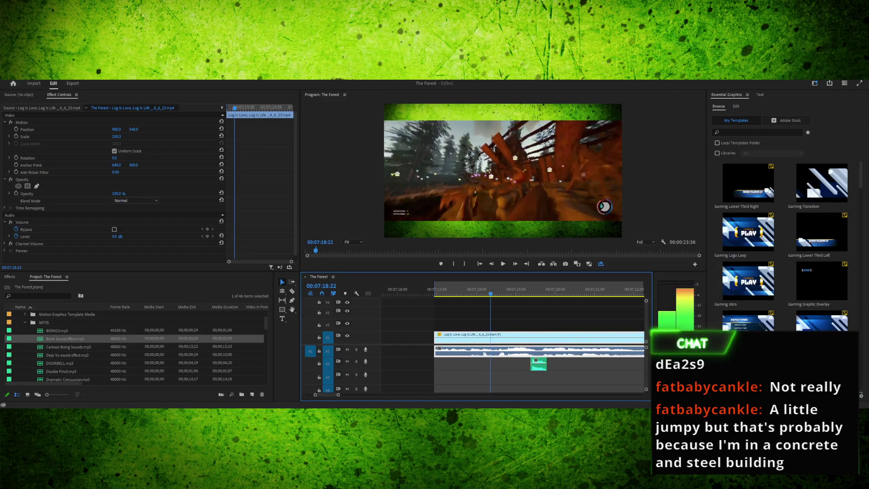
{"action": "key", "text": "Left"}
{"action": "key", "text": "Left"}
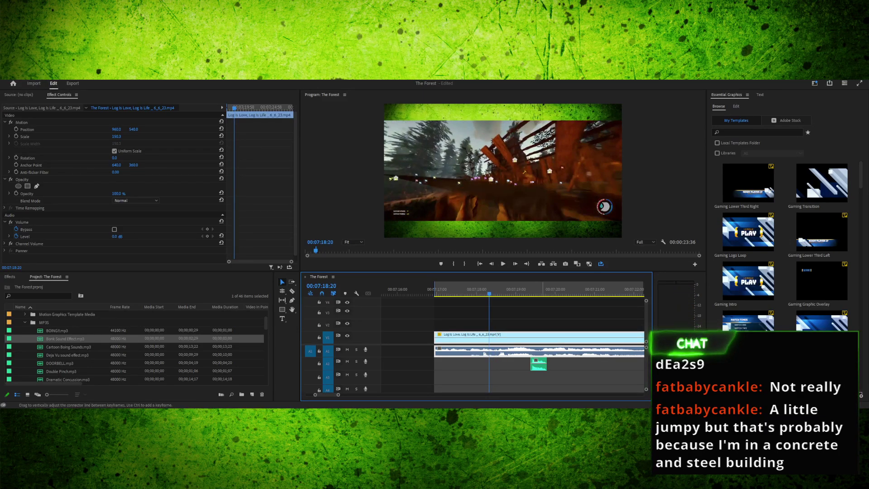
{"action": "left_click_drag", "start_coordinate": [539, 364], "coordinate": [497, 364]}
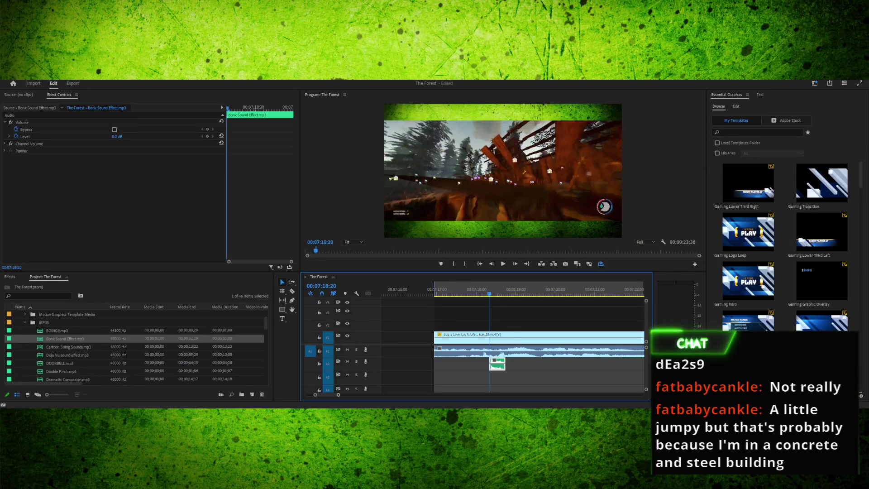
Trim the quiet lead-in off the bonk piece, keeping its start at 00:07:18:20
{"action": "key", "text": "equal"}
{"action": "key", "text": "equal"}
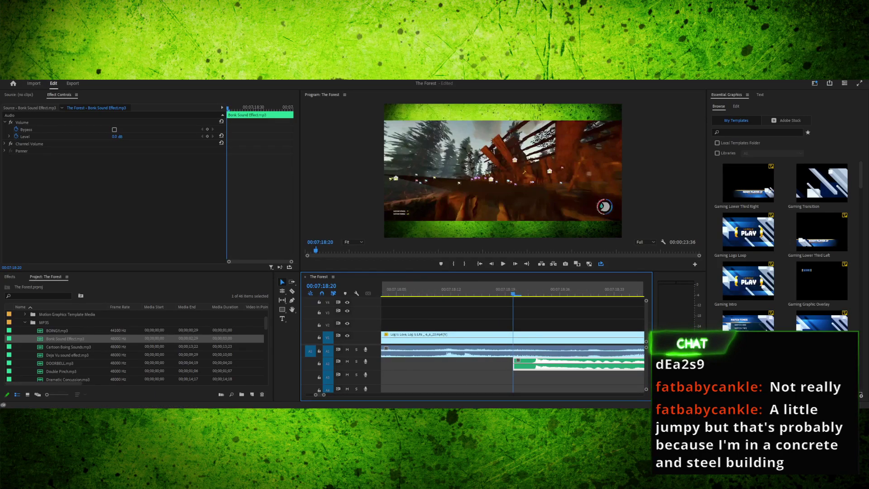
{"action": "mouse_move", "coordinate": [515, 363]}
{"action": "left_mouse_down"}
{"action": "mouse_move", "coordinate": [533, 364]}
{"action": "mouse_move", "coordinate": [513, 364]}
{"action": "left_mouse_up"}
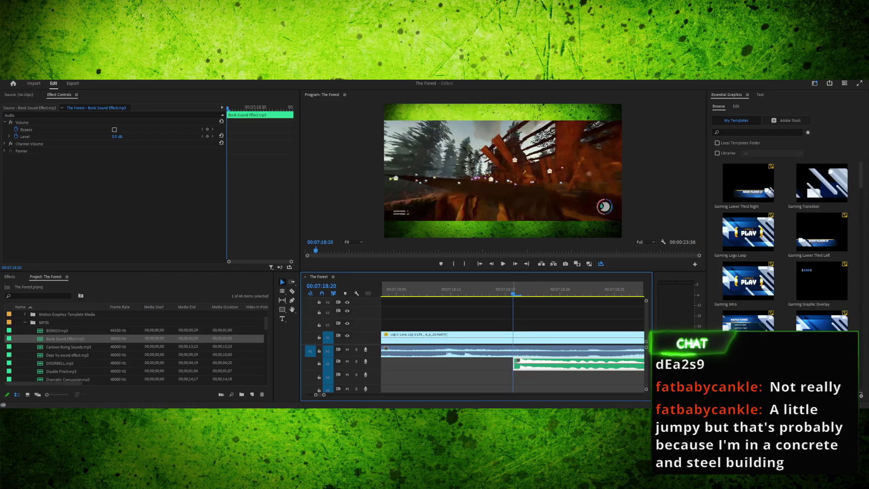
Replay the section around 00:07:18:20 to check the bonk's timing against the hit
{"action": "key", "text": "Left"}
{"action": "key", "text": "Left"}
{"action": "key", "text": "space"}
{"action": "key", "text": "space"}
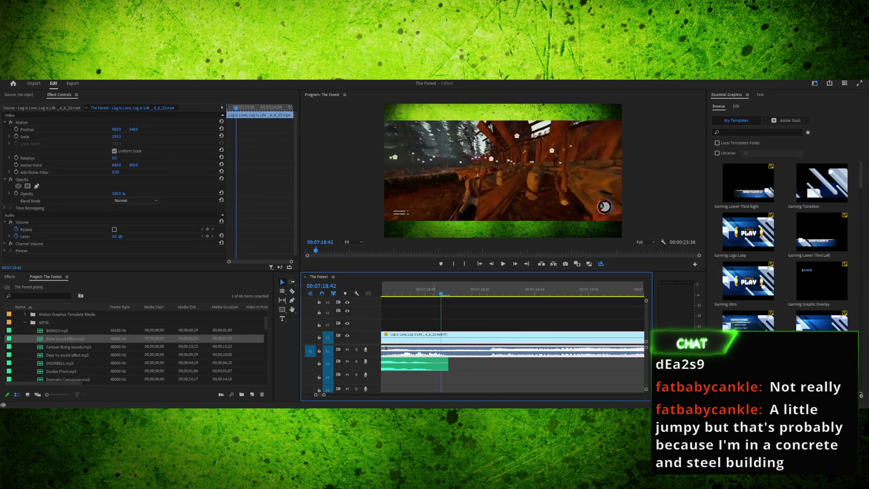
{"action": "key", "text": "Left"}
{"action": "key", "text": "Left"}
{"action": "key", "text": "Left"}
{"action": "key", "text": "Left"}
{"action": "key", "text": "Left"}
{"action": "key", "text": "Left"}
{"action": "key", "text": "Left"}
{"action": "key", "text": "space"}
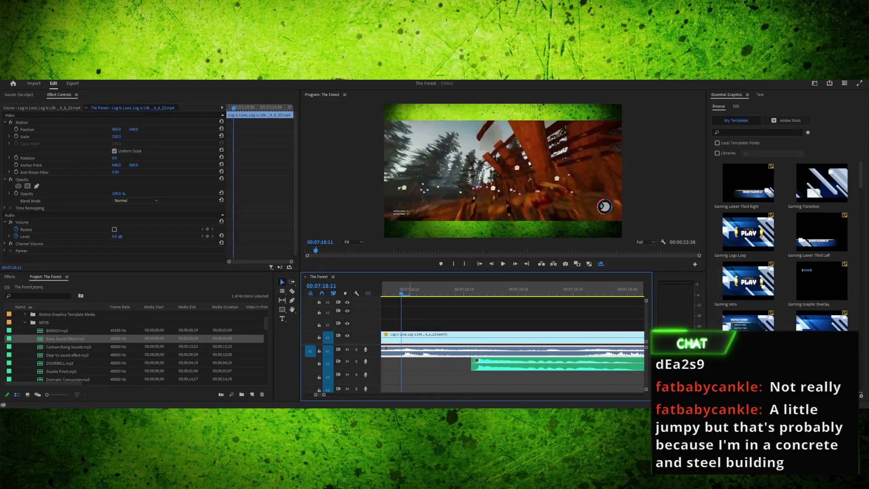
{"action": "key", "text": "j"}
{"action": "key", "text": "l"}
{"action": "key", "text": "space"}
Step through the frames around the impact and move the bonk piece on A2 to start at 00:07:18:22
{"action": "key", "text": "Right"}
{"action": "key", "text": "Right"}
{"action": "key", "text": "Right"}
{"action": "key", "text": "Right"}
{"action": "key", "text": "Right"}
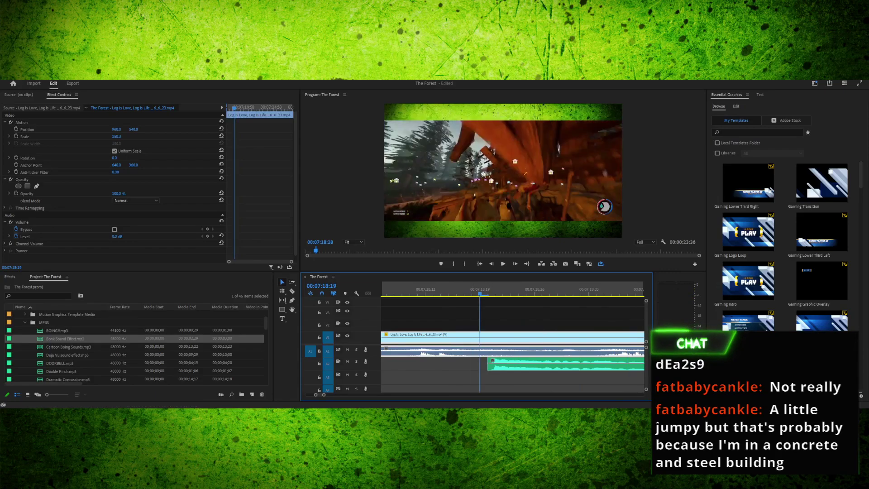
{"action": "key", "text": "Right"}
{"action": "key", "text": "Right"}
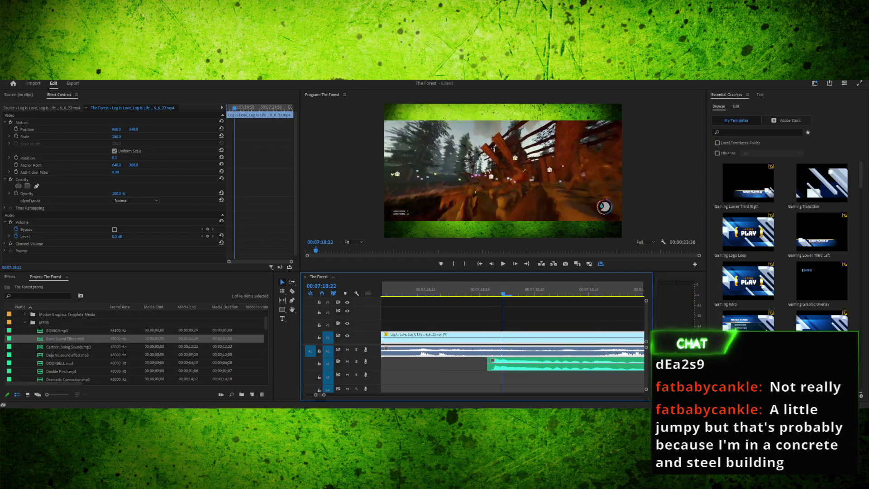
{"action": "key", "text": "Left"}
{"action": "key", "text": "Left"}
{"action": "key", "text": "Left"}
{"action": "key", "text": "Right"}
{"action": "key", "text": "Right"}
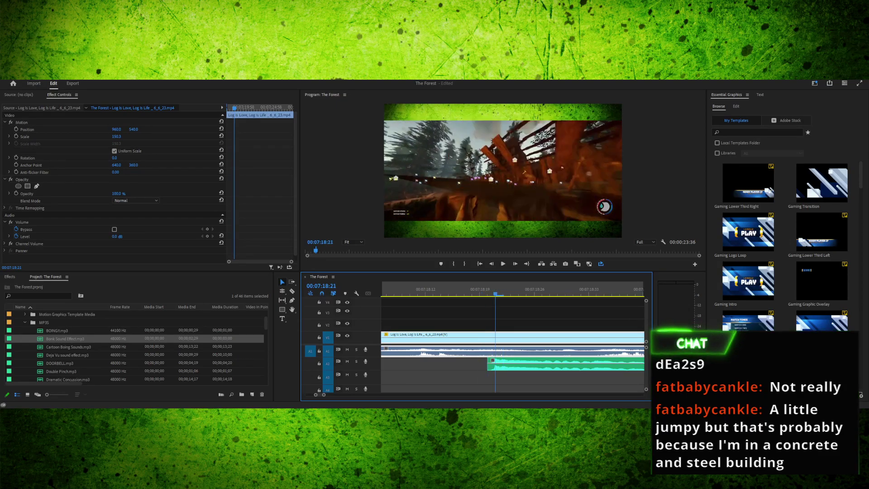
{"action": "key", "text": "Right"}
{"action": "left_click_drag", "start_coordinate": [509, 364], "coordinate": [525, 365]}
Replay the shifted bonk from 00:07:18:21 and again from about 00:07:18:11 to check its sync with the hit
{"action": "key", "text": "Left"}
{"action": "key", "text": "space"}
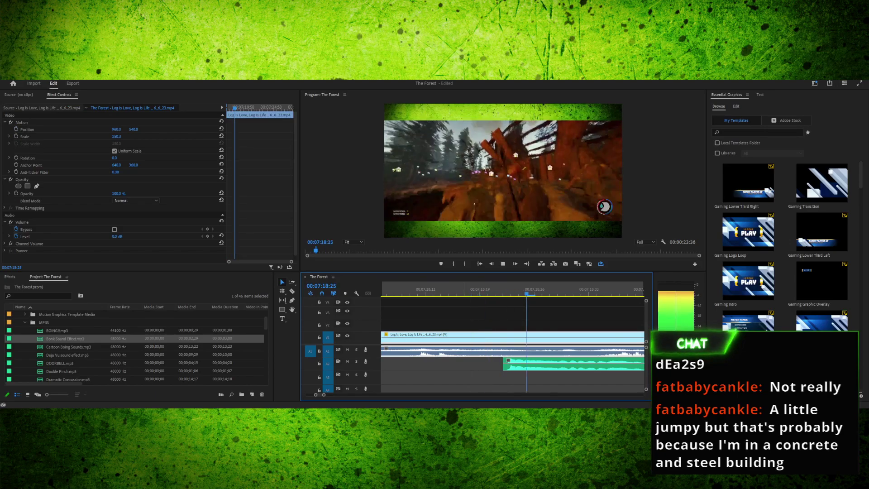
{"action": "key", "text": "space"}
{"action": "key", "text": "minus"}
{"action": "key", "text": "minus"}
{"action": "key", "text": "minus"}
{"action": "key", "text": "minus"}
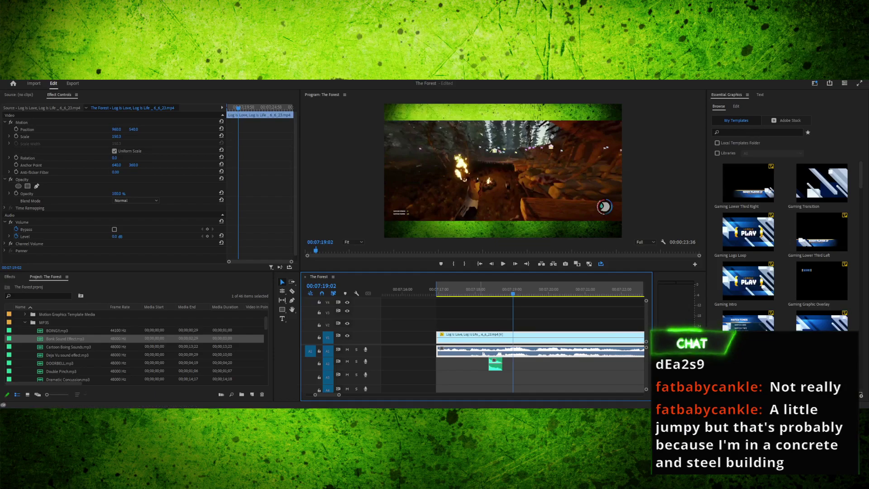
{"action": "left_click", "coordinate": [481, 289]}
{"action": "key", "text": "space"}
{"action": "left_click", "coordinate": [483, 289]}
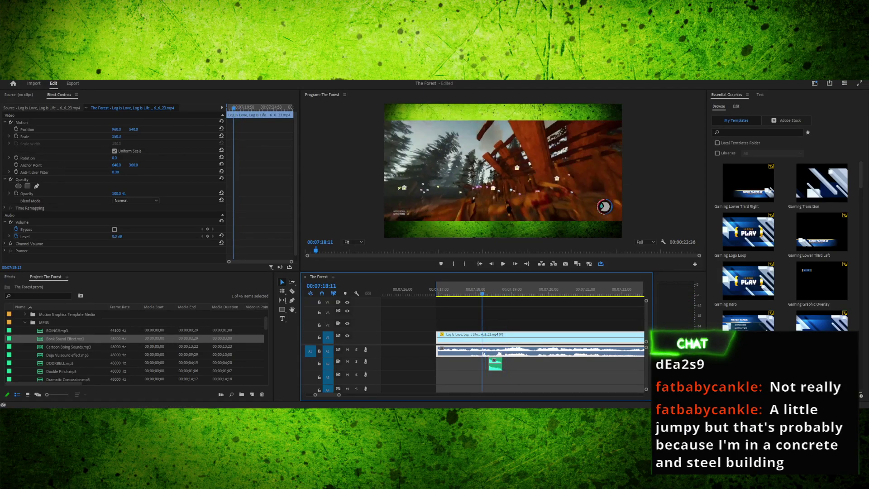
{"action": "key", "text": "space"}
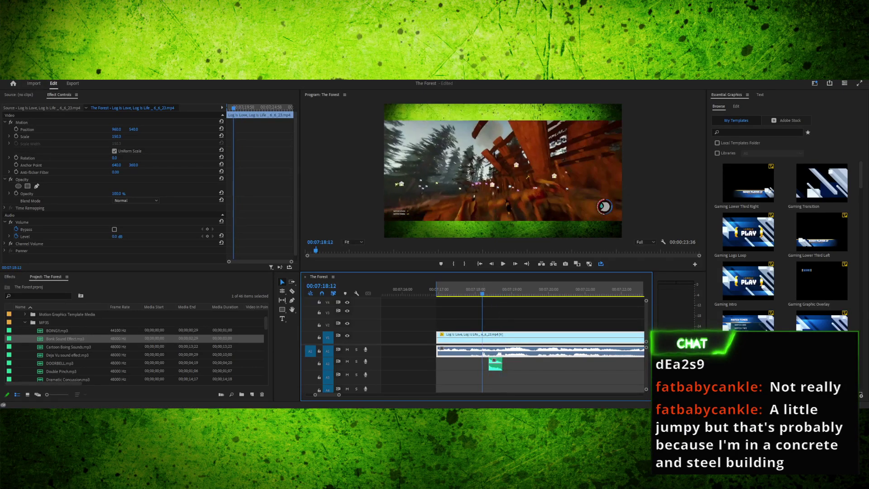
{"action": "key", "text": "space"}
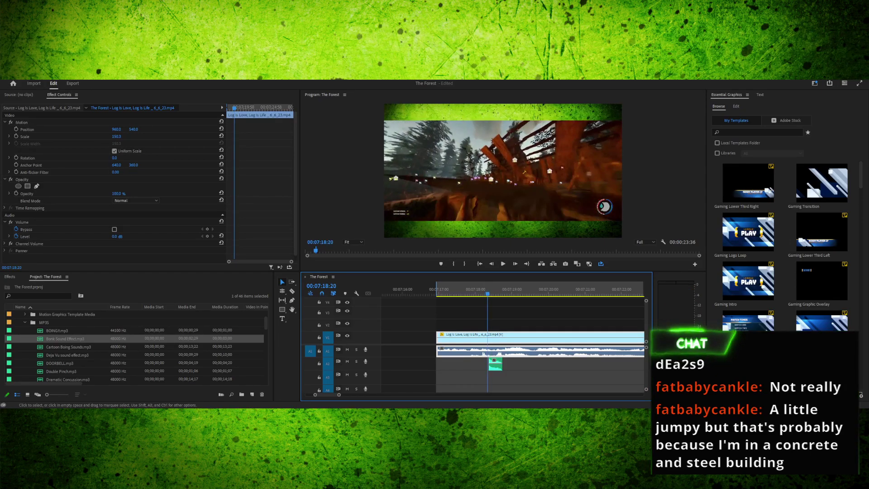
Copy the middle Directional Blur adjustment layer above the clip near 00:06:47 and paste it at 00:07:18:22
{"action": "left_click_drag", "start_coordinate": [488, 289], "coordinate": [466, 289]}
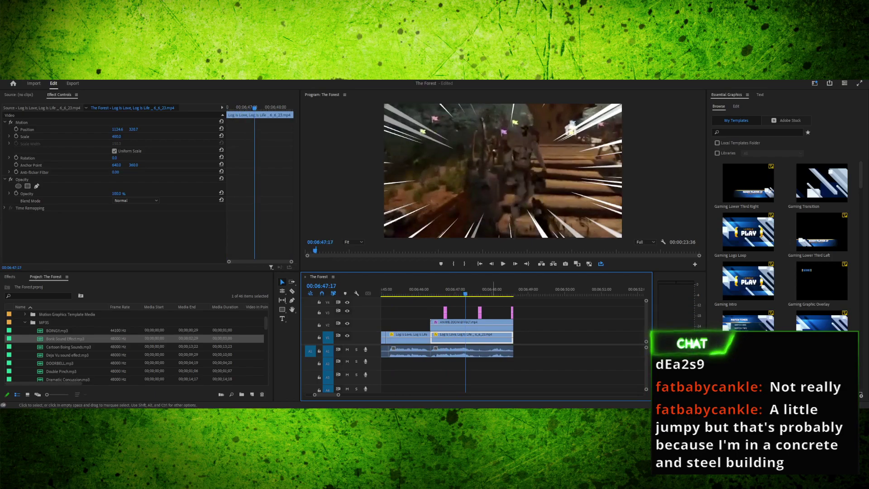
{"action": "left_click", "coordinate": [480, 313]}
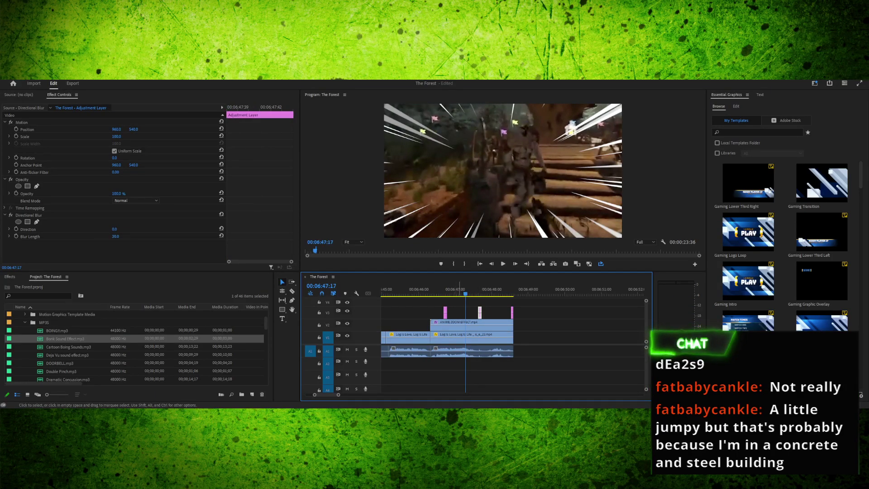
{"action": "left_click_drag", "start_coordinate": [460, 290], "coordinate": [489, 293]}
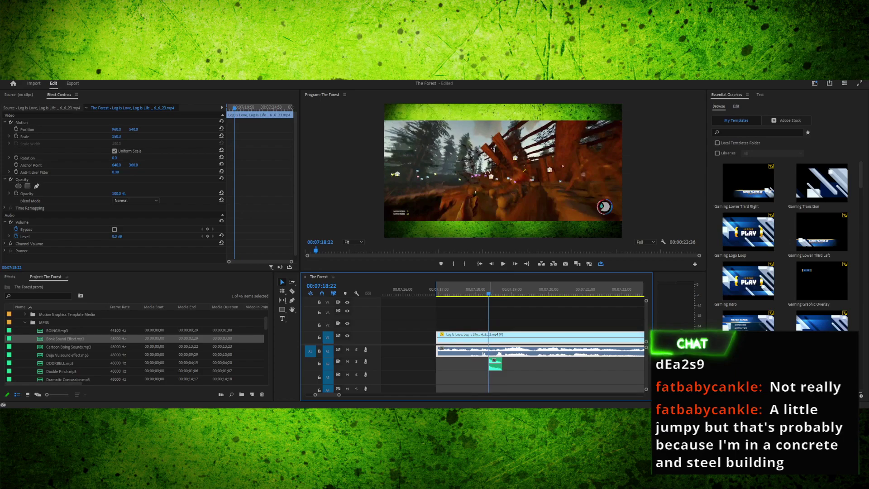
{"action": "key", "text": "ctrl+v"}
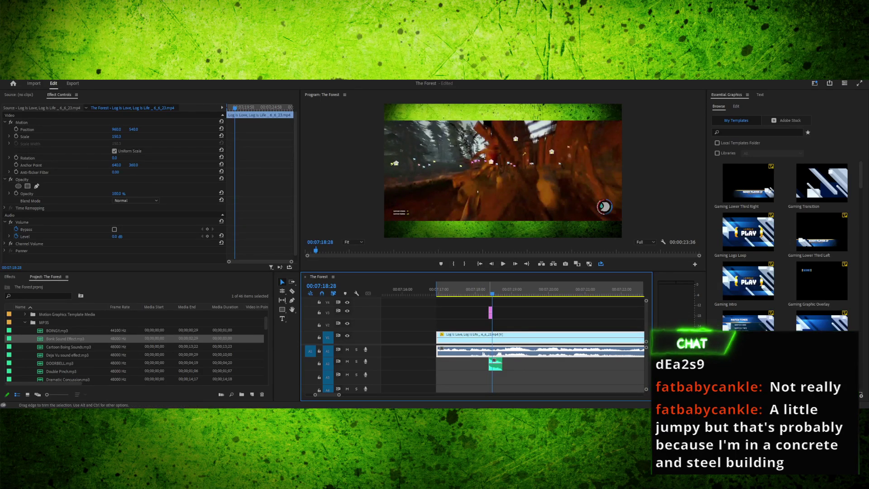
Move the pasted adjustment layer to track V2 at about 00:07:18:28 and park the playhead at 00:07:18:22
{"action": "left_click_drag", "start_coordinate": [490, 312], "coordinate": [494, 325]}
{"action": "left_click_drag", "start_coordinate": [493, 294], "coordinate": [486, 293]}
{"action": "key", "text": "Right"}
{"action": "key", "text": "Right"}
{"action": "key", "text": "Right"}
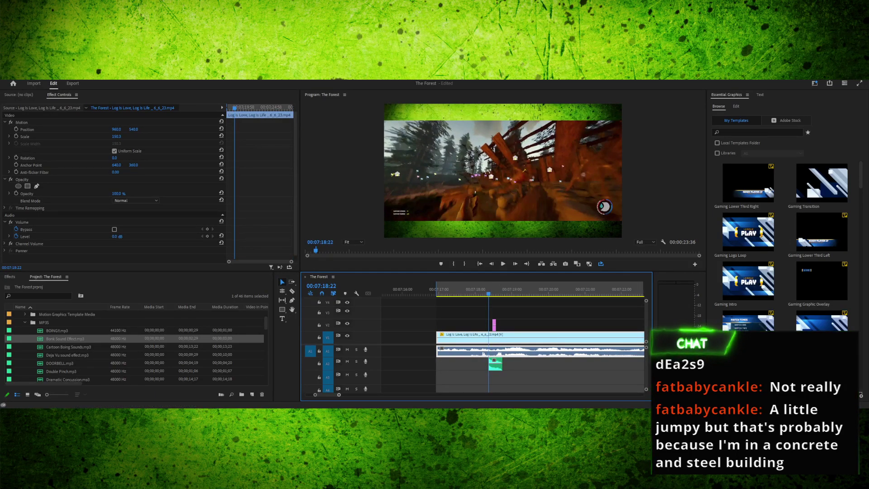
{"action": "key", "text": "equal"}
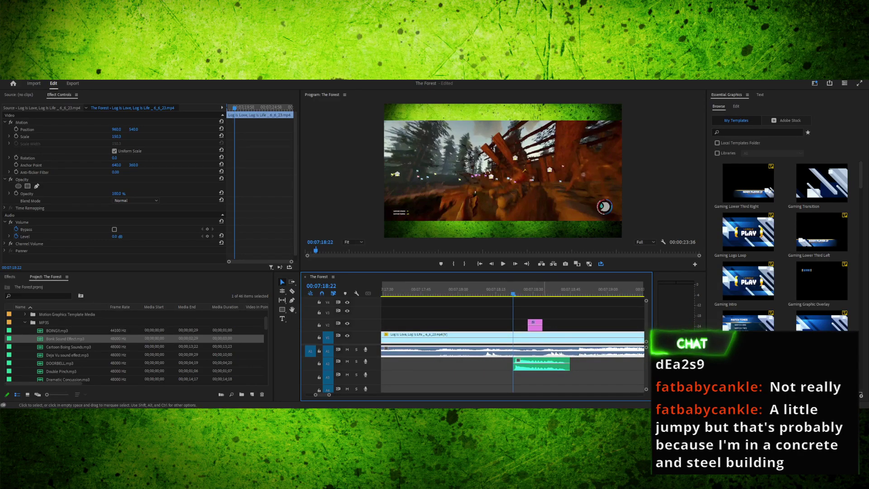
Move the V2 adjustment layer to start at 00:07:18:22, in line with the bonk, and play through it
{"action": "left_click_drag", "start_coordinate": [535, 325], "coordinate": [520, 325]}
{"action": "left_click", "coordinate": [507, 288]}
{"action": "key", "text": "space"}
{"action": "key", "text": "space"}
Step frame by frame around 00:07:18:22 and replay the hit to check the timing of the blur
{"action": "left_click", "coordinate": [507, 288]}
{"action": "key", "text": "Right"}
{"action": "key", "text": "Right"}
{"action": "key", "text": "Right"}
{"action": "key", "text": "Right"}
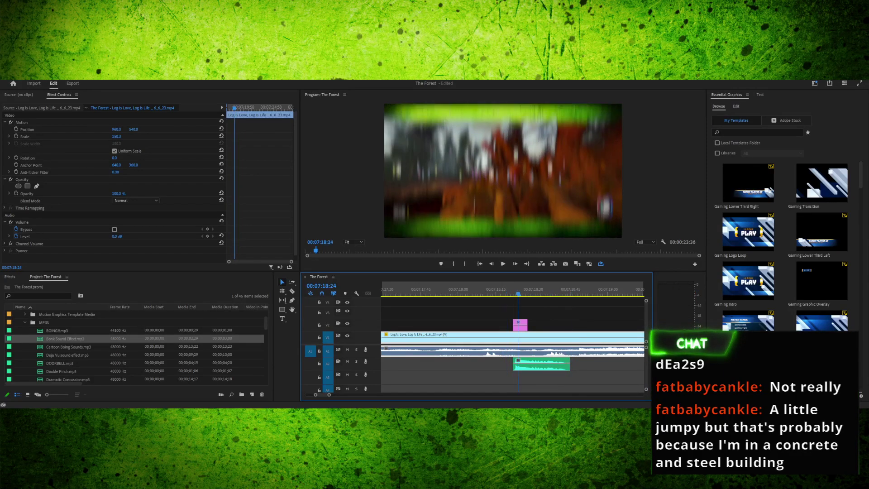
{"action": "key", "text": "Left"}
{"action": "key", "text": "Left"}
{"action": "key", "text": "Left"}
{"action": "key", "text": "Right"}
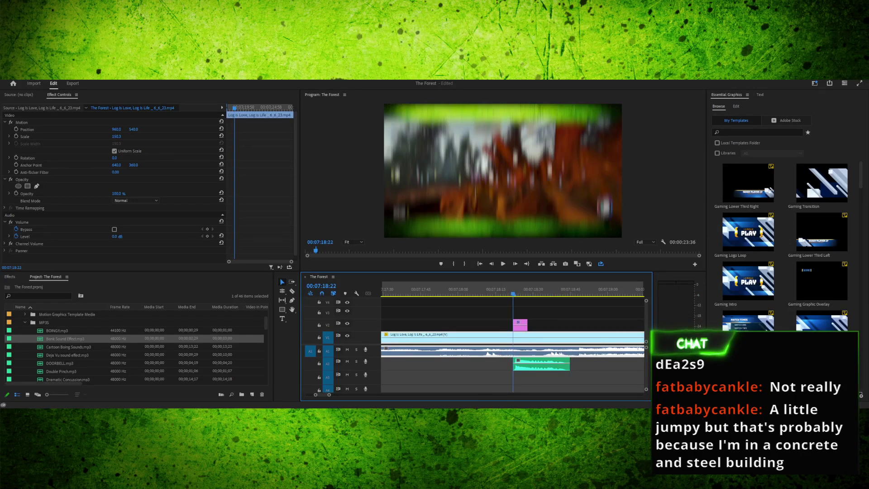
{"action": "key", "text": "space"}
{"action": "key", "text": "space"}
Collapse the MP3S bin and add a rectangular mask to the V2 adjustment layer's Directional Blur
{"action": "left_click", "coordinate": [519, 325]}
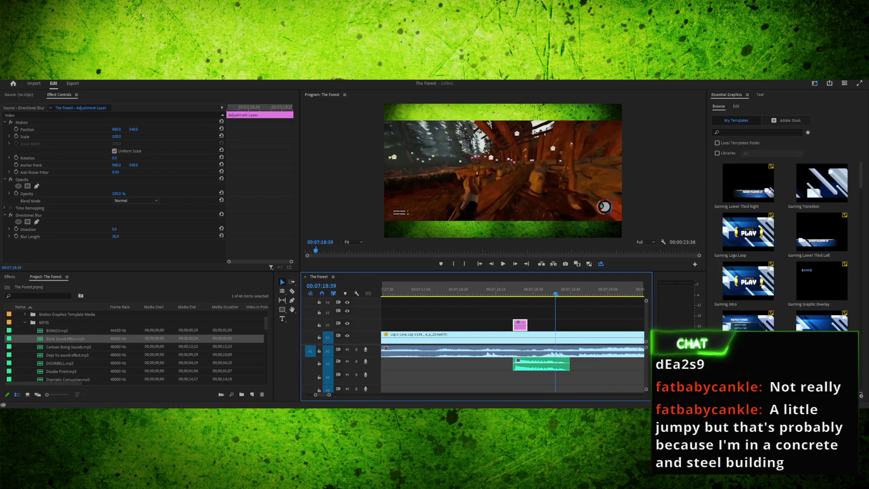
{"action": "left_click", "coordinate": [25, 323]}
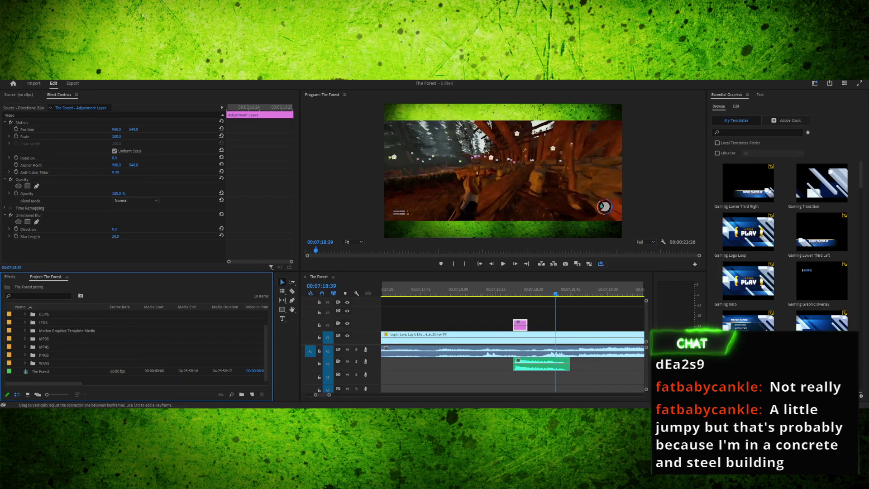
{"action": "left_click", "coordinate": [29, 215]}
{"action": "left_click", "coordinate": [27, 222]}
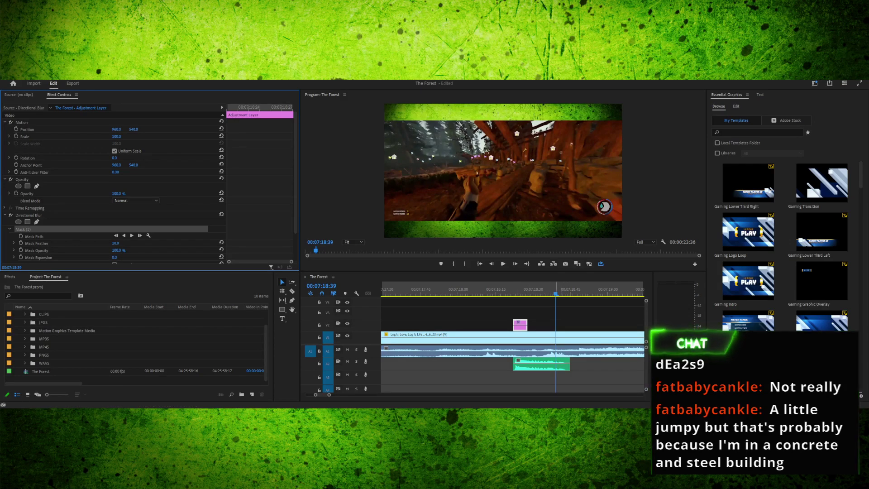
Park the playhead at 00:07:18:24, select the Directional Blur mask for editing and set its Mask Feather to 0
{"action": "left_click_drag", "start_coordinate": [555, 289], "coordinate": [518, 290]}
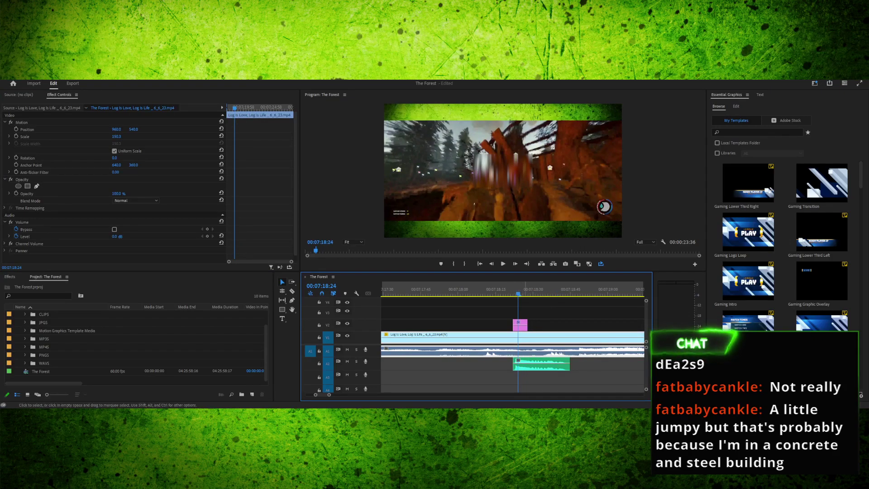
{"action": "left_click", "coordinate": [521, 325]}
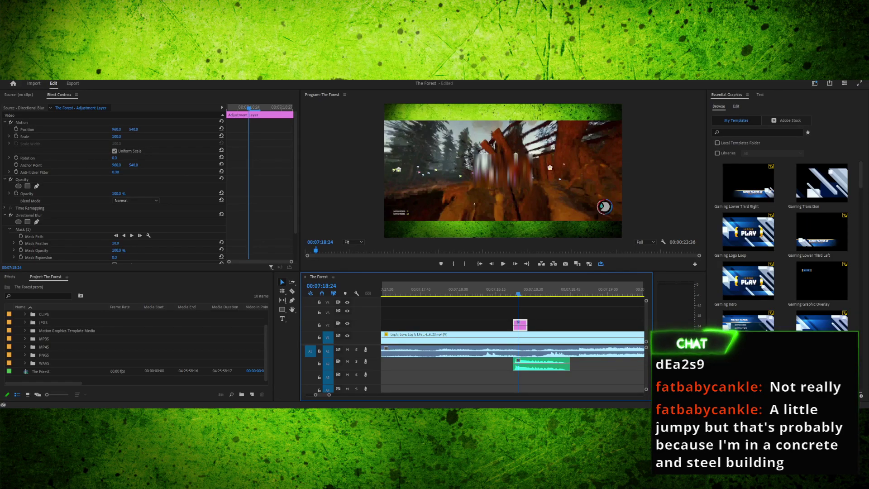
{"action": "key", "text": "shift+4"}
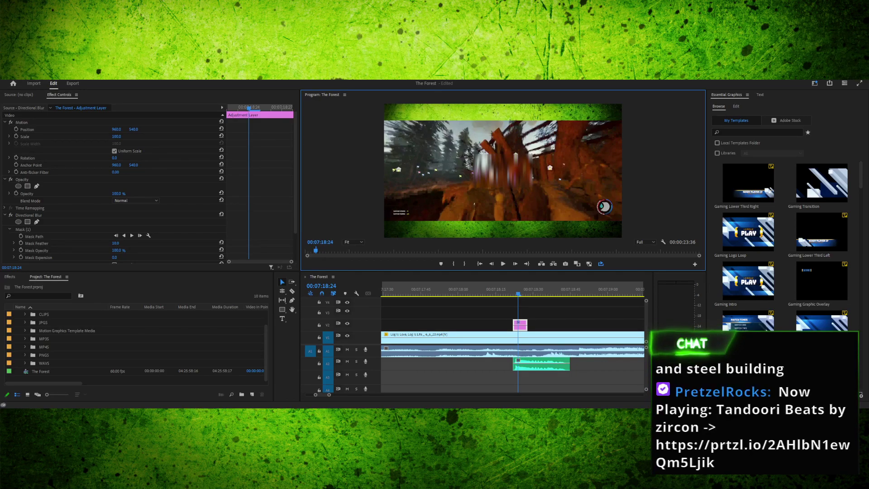
{"action": "left_click", "coordinate": [23, 229]}
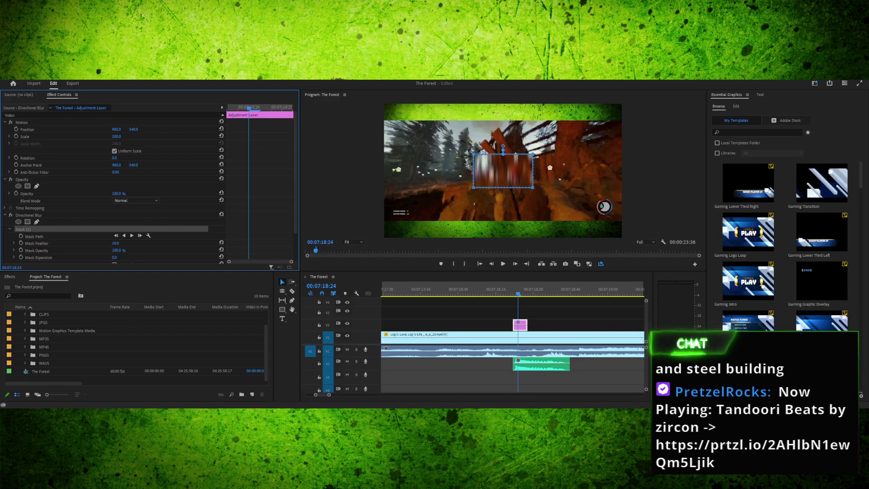
{"action": "key", "text": "shift+4"}
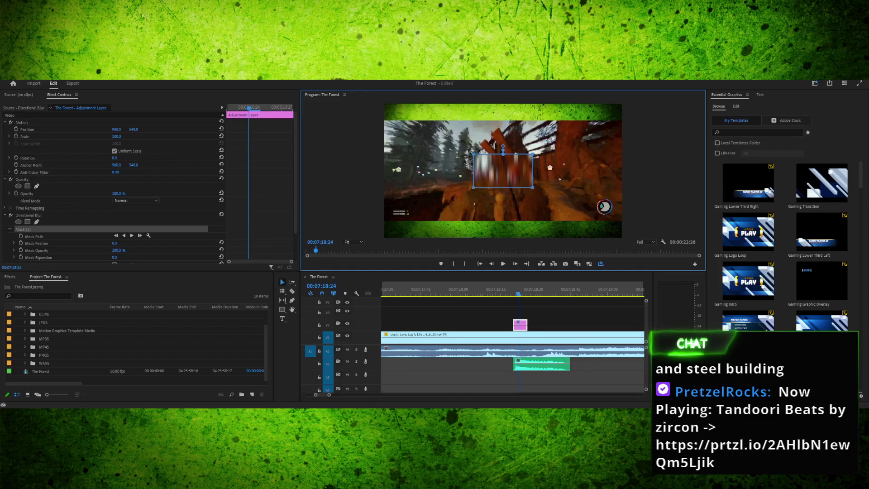
Stretch the mask's four corners to the corners of the gameplay footage so the blur excludes the green borders
{"action": "left_click_drag", "start_coordinate": [474, 187], "coordinate": [383, 220]}
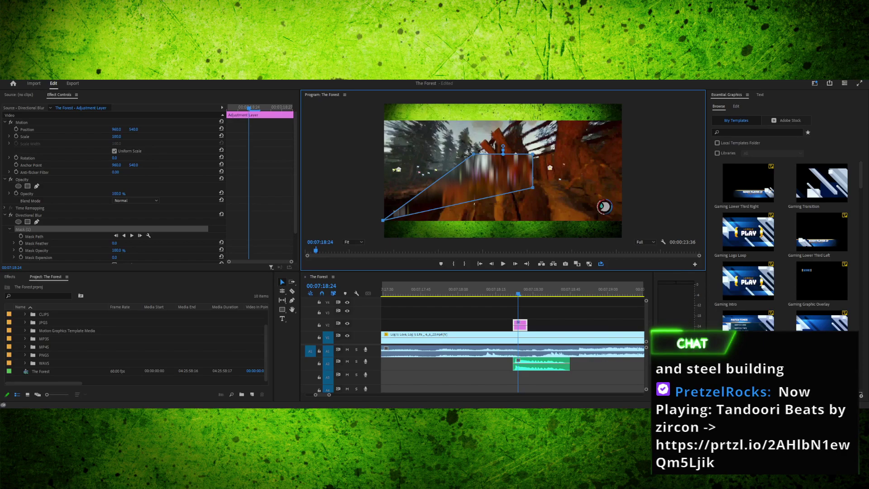
{"action": "left_click_drag", "start_coordinate": [533, 187], "coordinate": [625, 220]}
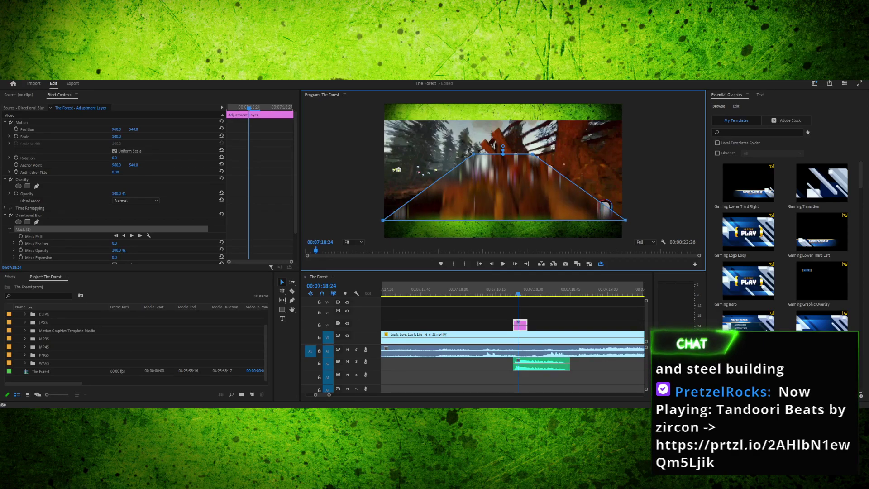
{"action": "left_click_drag", "start_coordinate": [533, 154], "coordinate": [623, 121]}
{"action": "left_click_drag", "start_coordinate": [473, 154], "coordinate": [384, 120]}
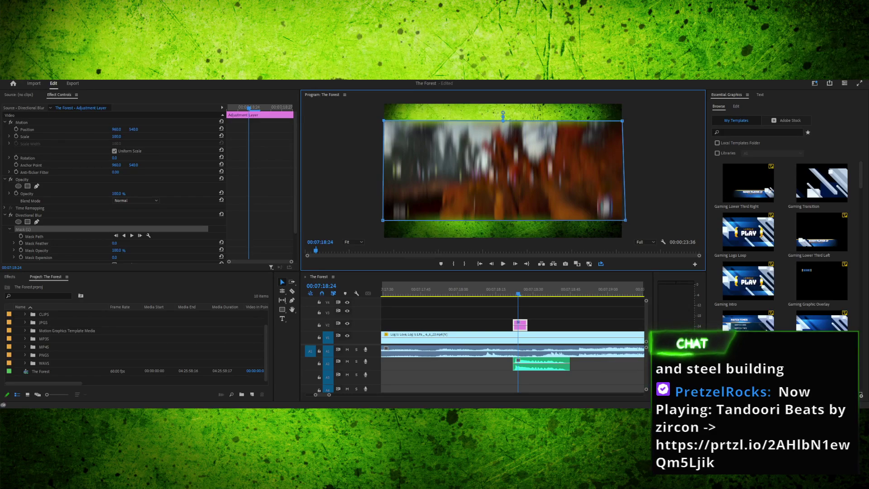
{"action": "key", "text": "shift+5"}
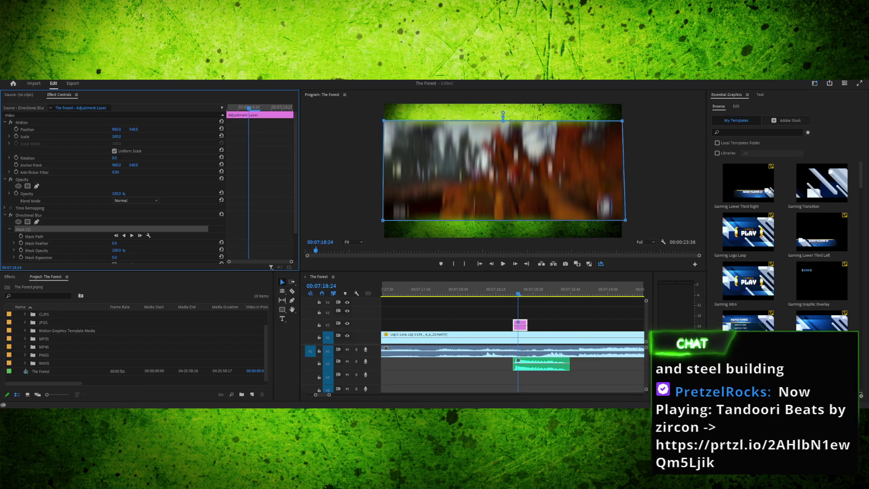
Scrub between the blurred frames and about 00:07:18:36 to compare the masked blur with the unblurred footage
{"action": "left_click", "coordinate": [538, 290]}
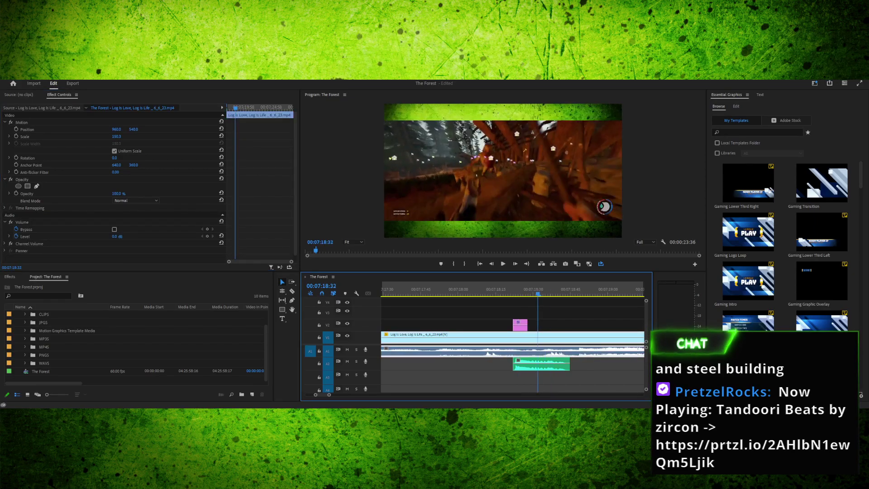
{"action": "left_click", "coordinate": [252, 395]}
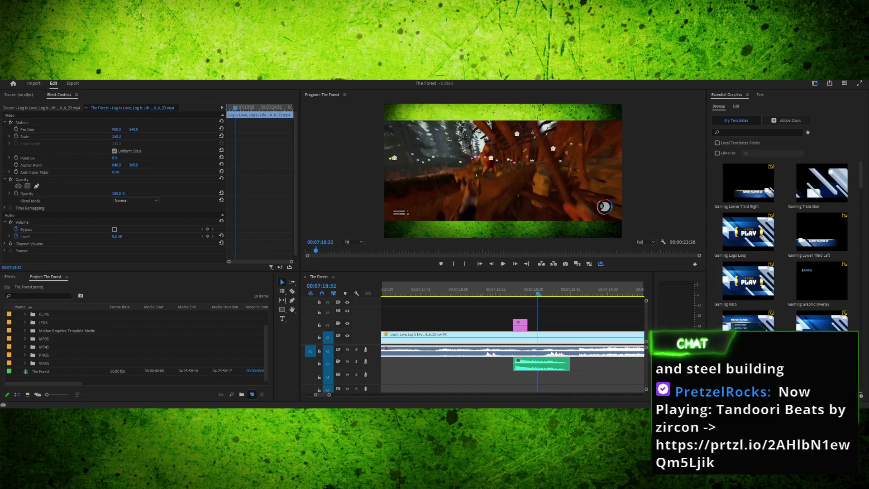
{"action": "left_click", "coordinate": [541, 290]}
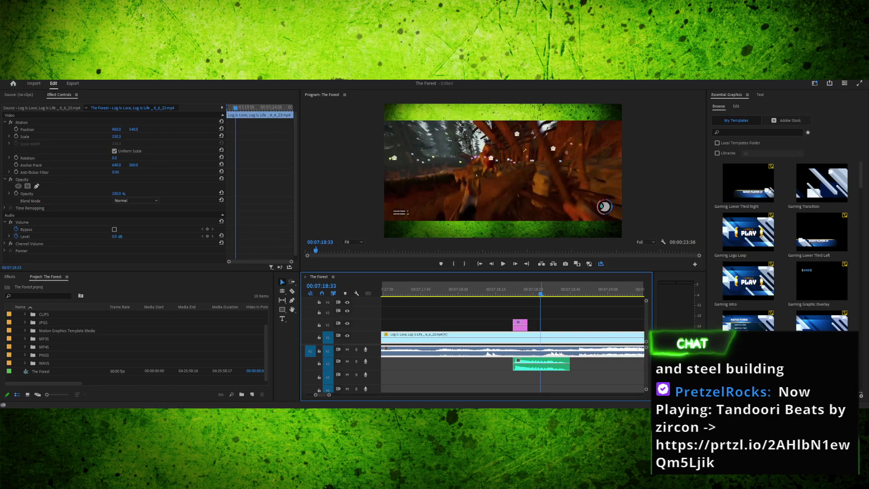
{"action": "left_click_drag", "start_coordinate": [541, 290], "coordinate": [520, 290]}
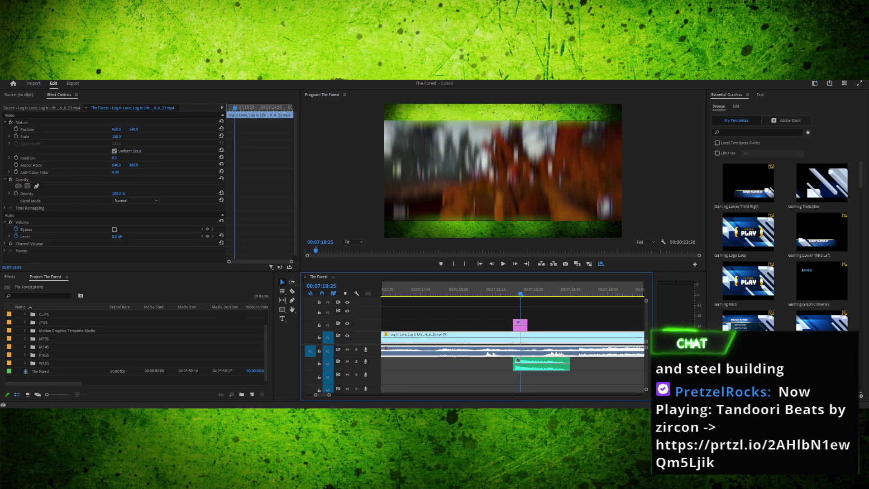
{"action": "left_click_drag", "start_coordinate": [520, 292], "coordinate": [548, 292]}
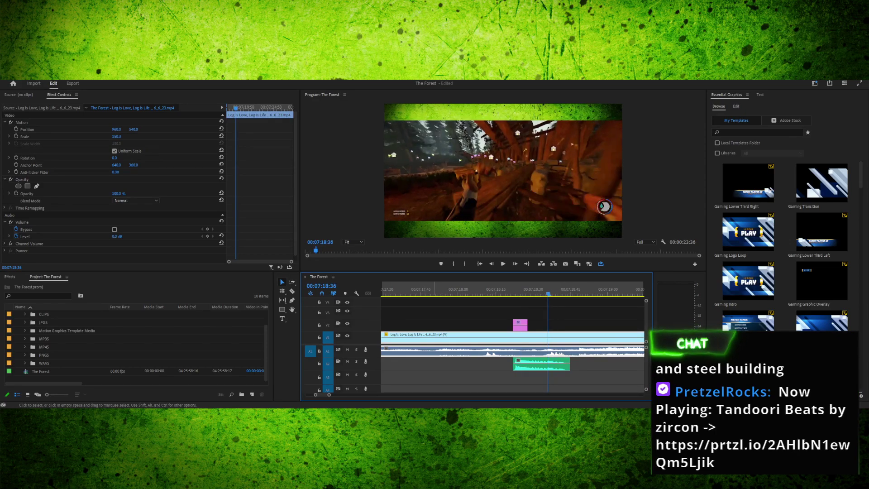
{"action": "left_click", "coordinate": [519, 292]}
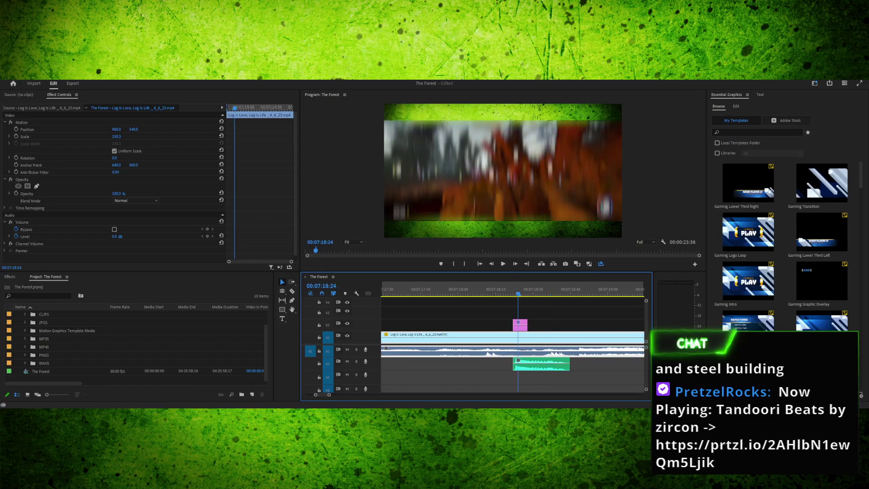
Park the playhead at 00:07:18:23 and reselect Mask (1) under the adjustment layer's Directional Blur
{"action": "left_click", "coordinate": [520, 325]}
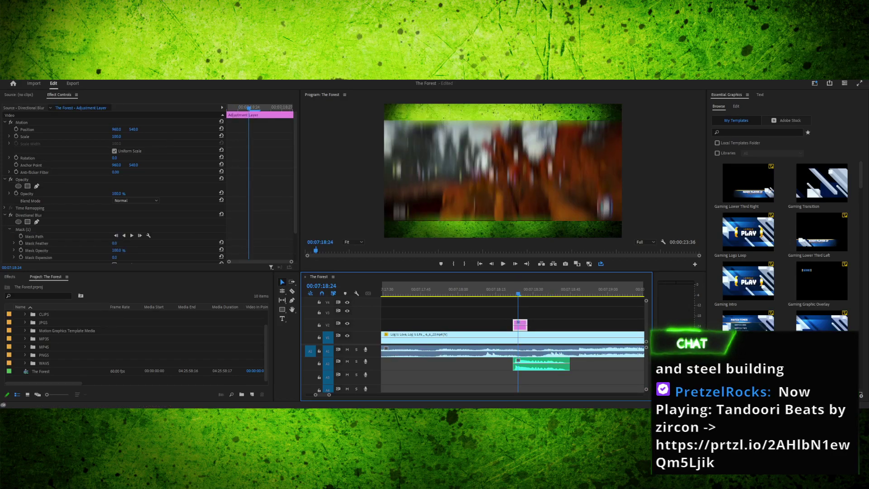
{"action": "left_click", "coordinate": [29, 215]}
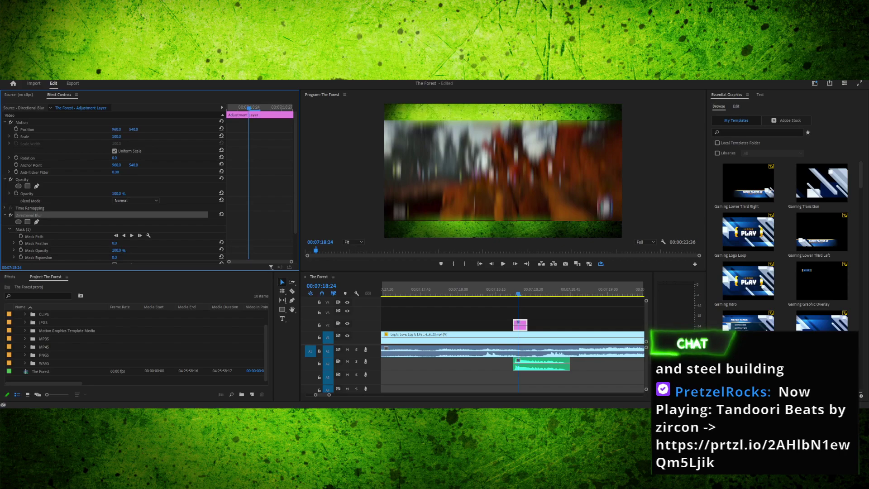
{"action": "key", "text": "shift+4"}
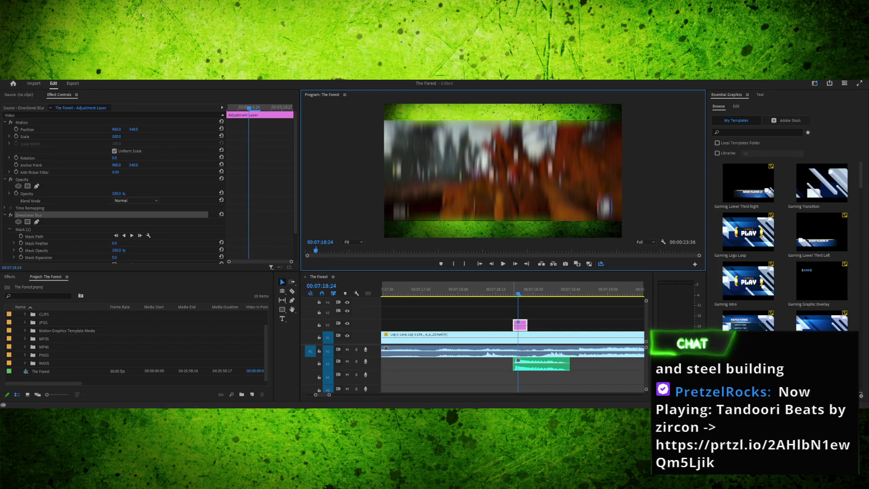
{"action": "left_click", "coordinate": [516, 290]}
{"action": "double_click", "coordinate": [502, 171]}
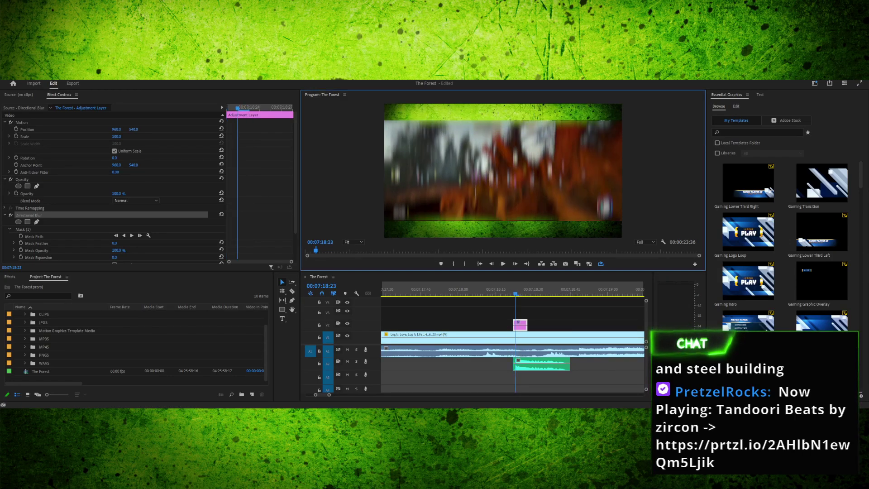
{"action": "left_click", "coordinate": [521, 325]}
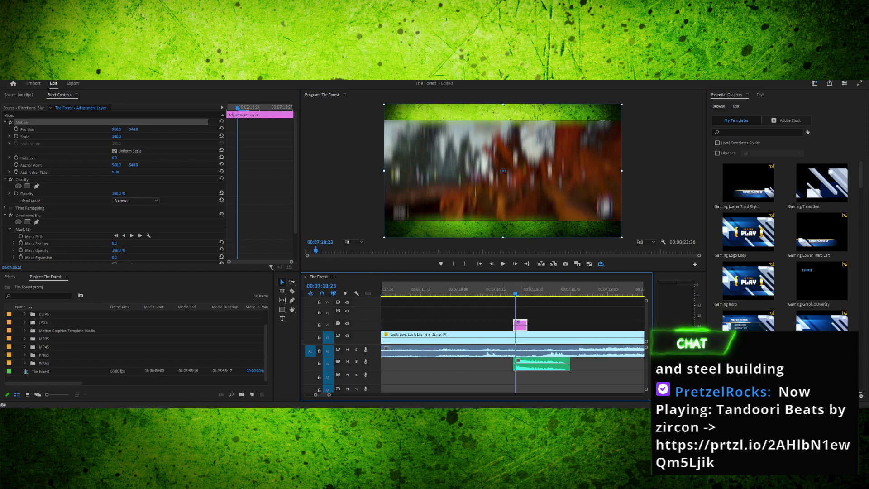
{"action": "key", "text": "shift+4"}
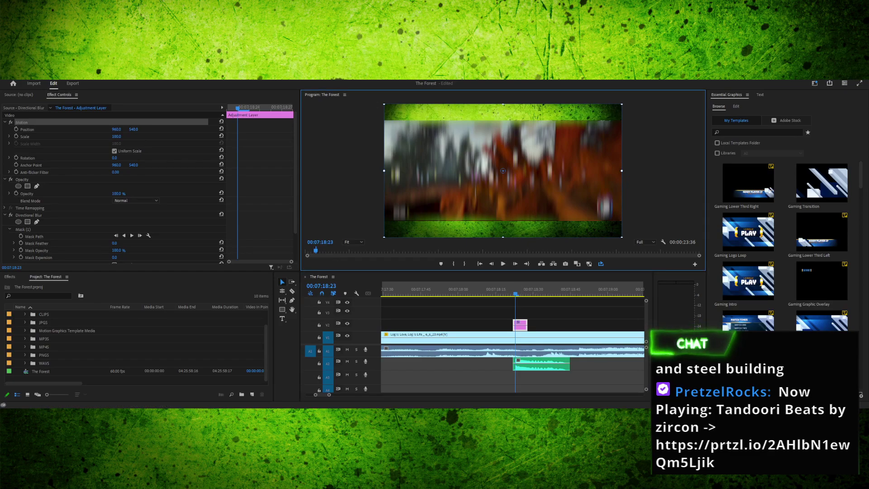
{"action": "left_click", "coordinate": [23, 229]}
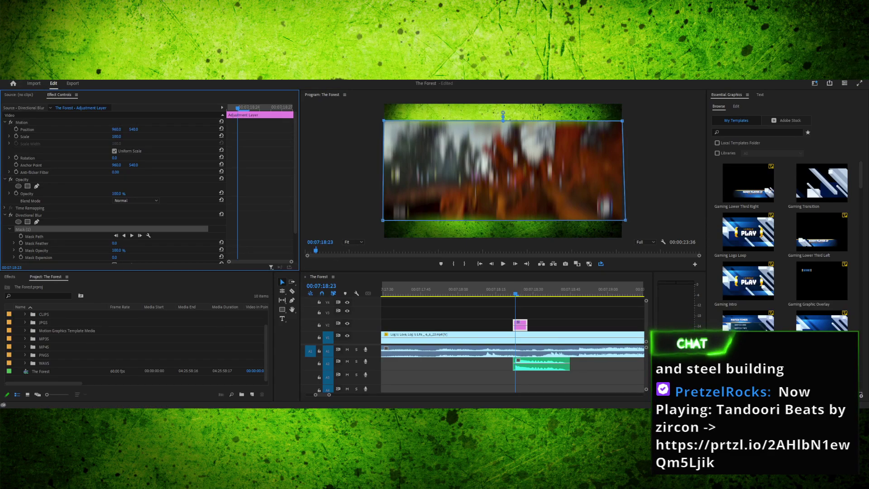
Magnify the program preview to 200% and align the mask's upper-left corner with the corner of the gameplay footage
{"action": "left_click", "coordinate": [353, 241]}
{"action": "left_click", "coordinate": [351, 305]}
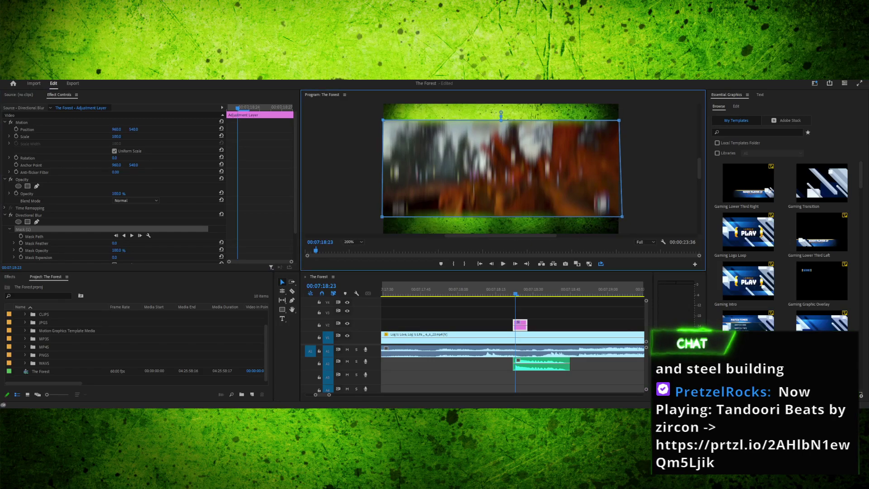
{"action": "left_click_drag", "start_coordinate": [501, 235], "coordinate": [361, 235]}
{"action": "scroll", "coordinate": [501, 168], "scroll_direction": "up", "scroll_amount": 5}
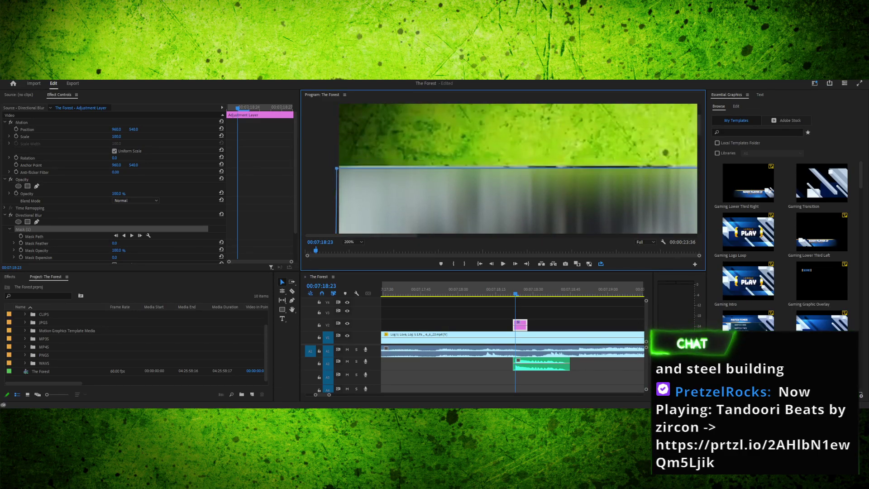
{"action": "key", "text": "Right"}
{"action": "key", "text": "Right"}
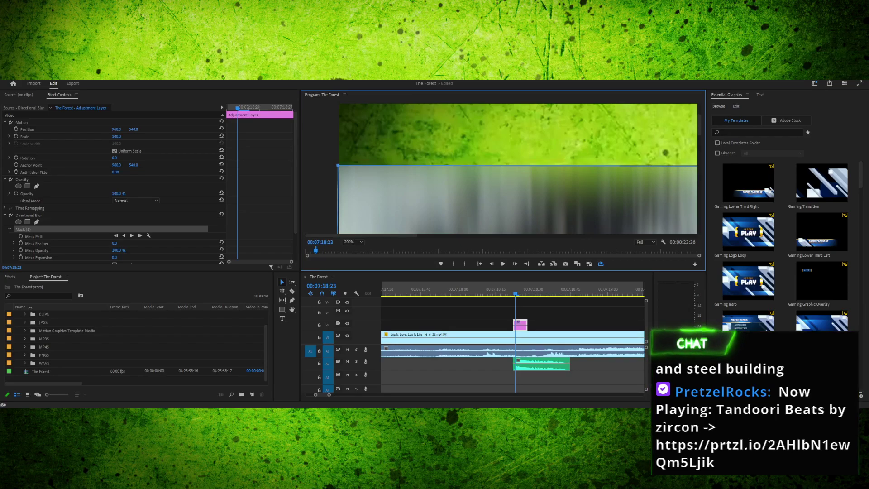
Align the mask's upper-right and lower-right corners with the right-hand corners of the gameplay footage
{"action": "left_click_drag", "start_coordinate": [361, 236], "coordinate": [641, 235]}
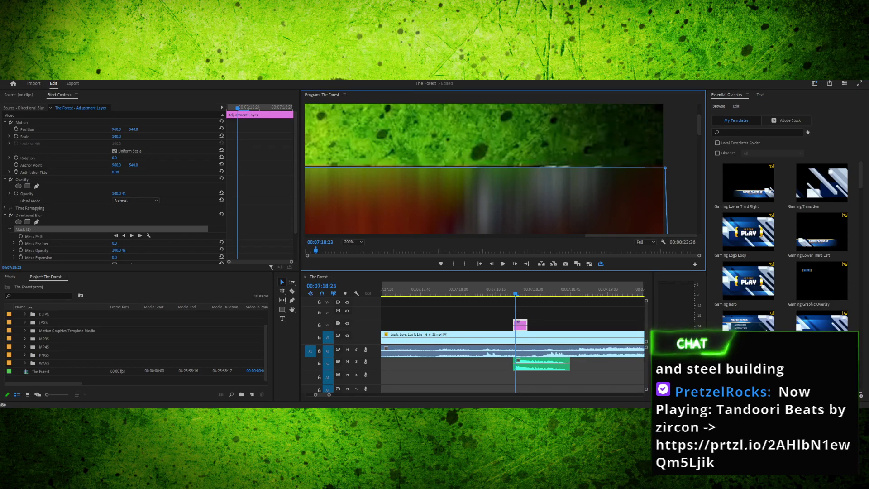
{"action": "left_click_drag", "start_coordinate": [666, 168], "coordinate": [665, 164]}
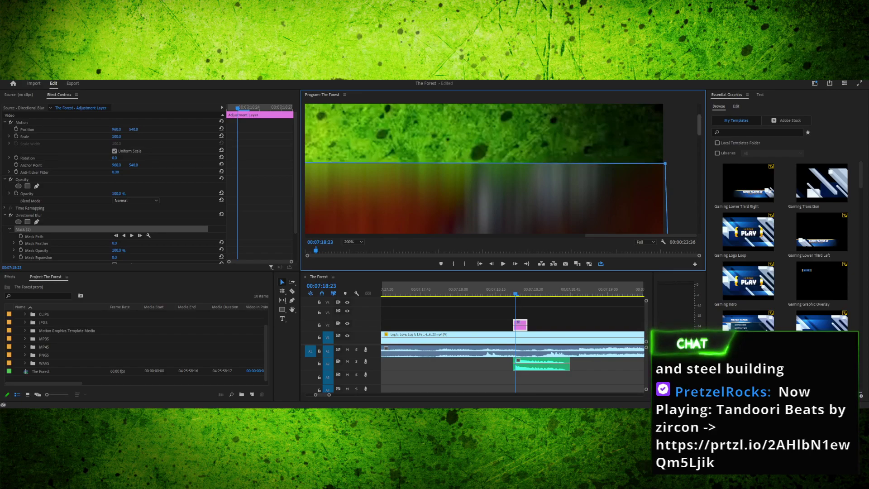
{"action": "scroll", "coordinate": [485, 169], "scroll_direction": "down", "scroll_amount": 5}
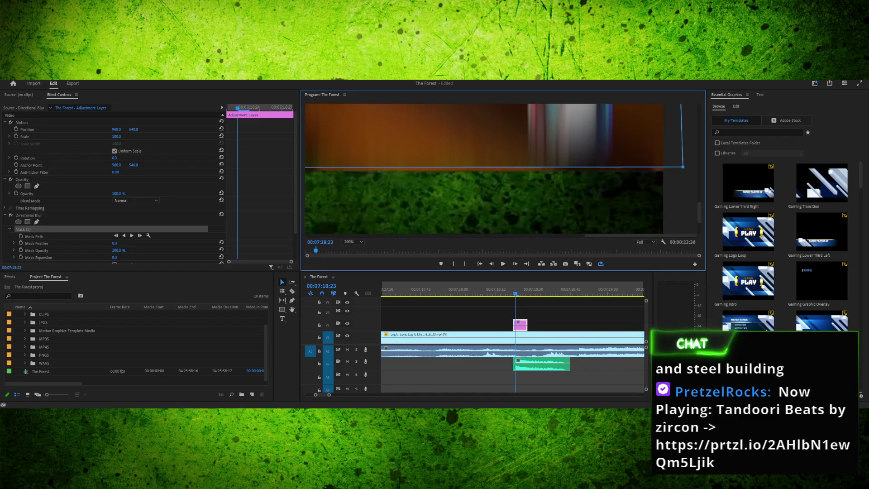
{"action": "left_click_drag", "start_coordinate": [683, 166], "coordinate": [665, 173]}
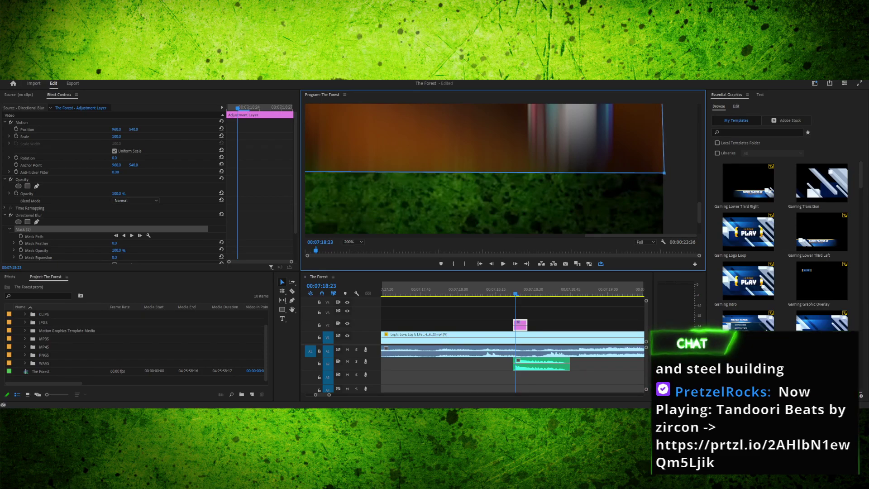
Align the mask's lower-left corner with the lower-left corner of the gameplay footage
{"action": "left_click_drag", "start_coordinate": [641, 235], "coordinate": [360, 235]}
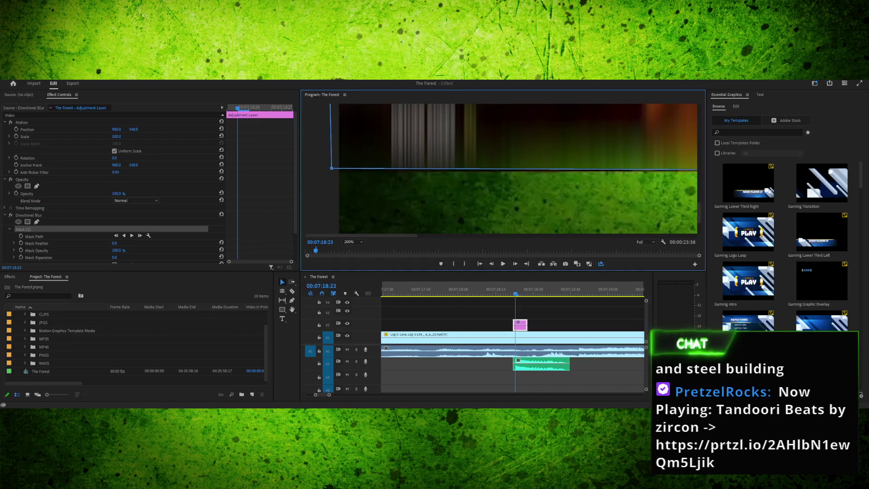
{"action": "left_click_drag", "start_coordinate": [332, 169], "coordinate": [338, 170]}
{"action": "left_click_drag", "start_coordinate": [503, 138], "coordinate": [504, 140]}
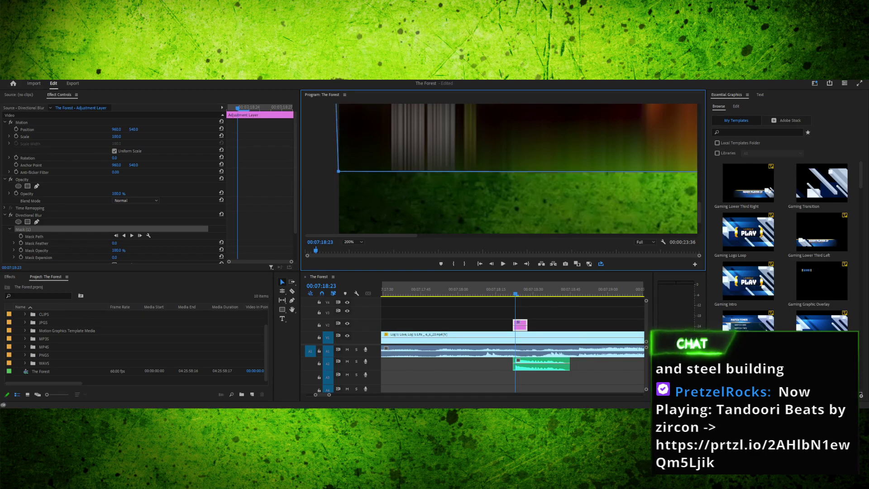
Realign the mask's upper-left and upper-right corners with the top corners of the gameplay footage
{"action": "left_click_drag", "start_coordinate": [698, 212], "coordinate": [698, 121]}
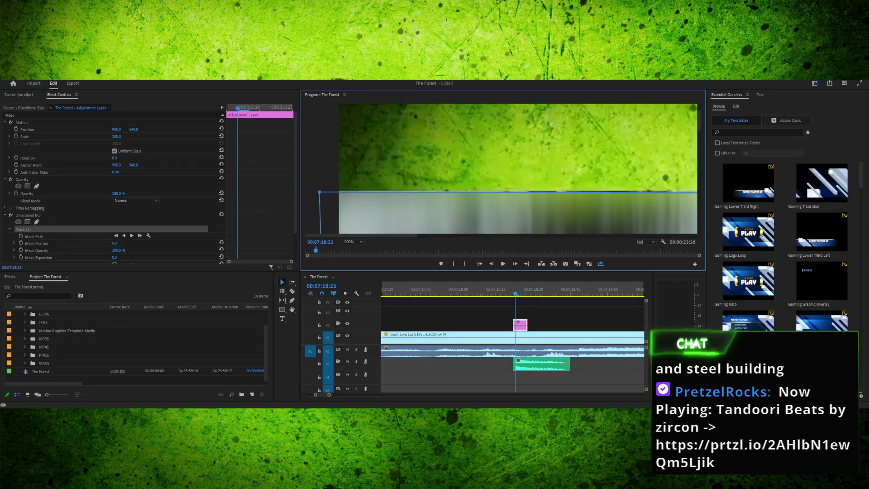
{"action": "left_click_drag", "start_coordinate": [319, 192], "coordinate": [338, 190]}
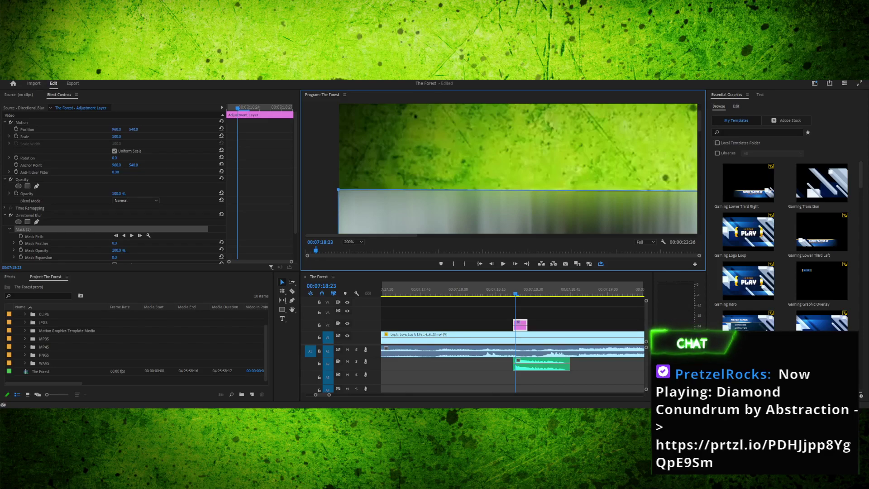
{"action": "left_click_drag", "start_coordinate": [361, 236], "coordinate": [640, 236]}
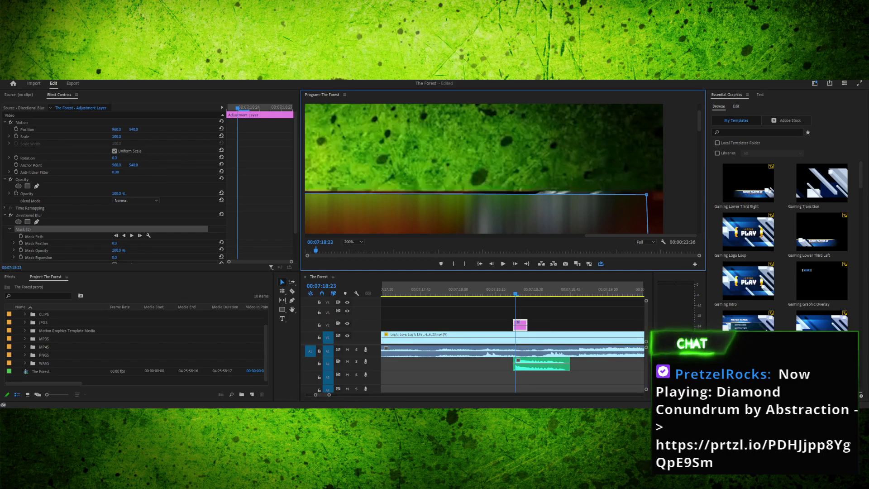
{"action": "left_click_drag", "start_coordinate": [646, 195], "coordinate": [665, 189]}
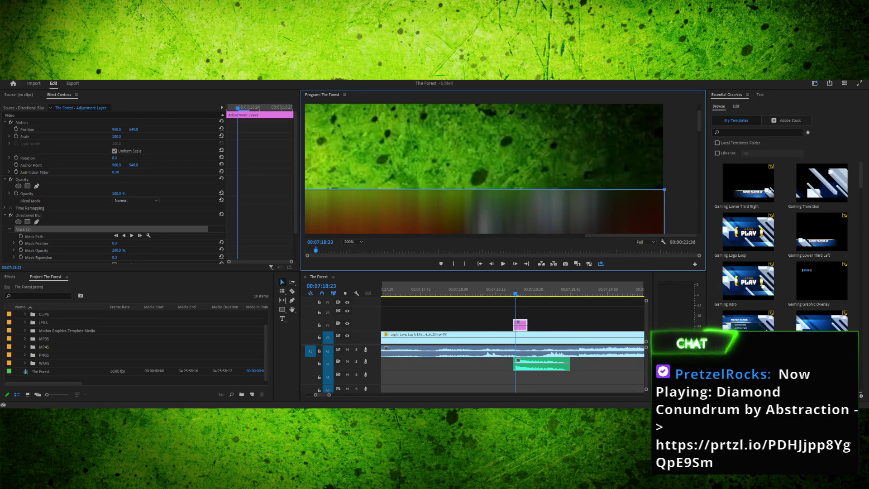
Inspect the mask's lower edge along the gameplay footage and return the program preview to Fit
{"action": "left_click_drag", "start_coordinate": [699, 121], "coordinate": [700, 212]}
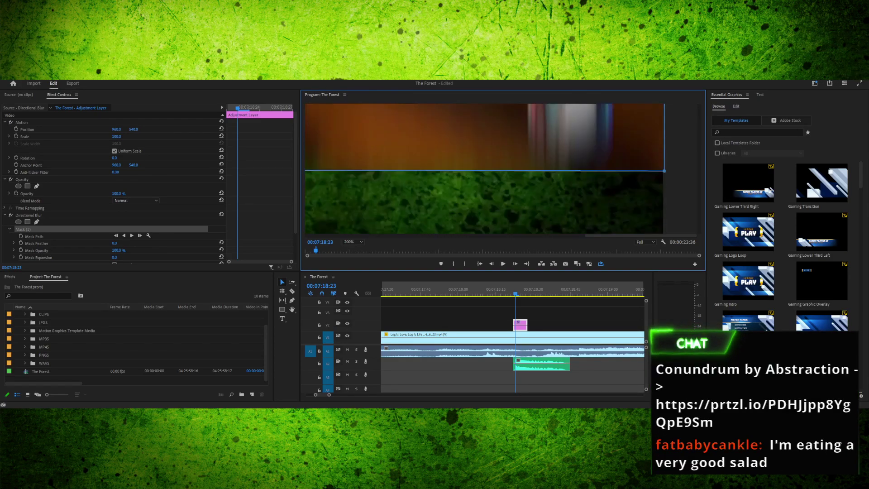
{"action": "scroll", "coordinate": [484, 168], "scroll_direction": "down", "scroll_amount": 4}
{"action": "scroll", "coordinate": [485, 169], "scroll_direction": "up", "scroll_amount": 3}
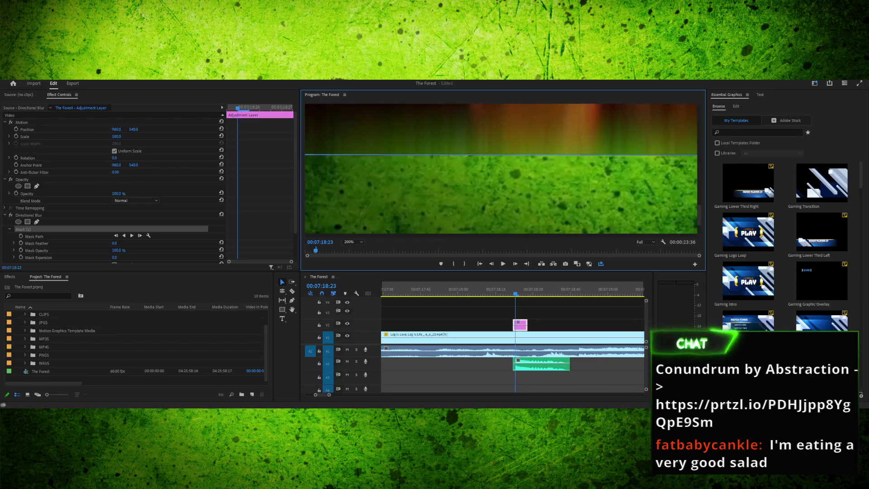
{"action": "scroll", "coordinate": [501, 168], "scroll_direction": "right", "scroll_amount": 3}
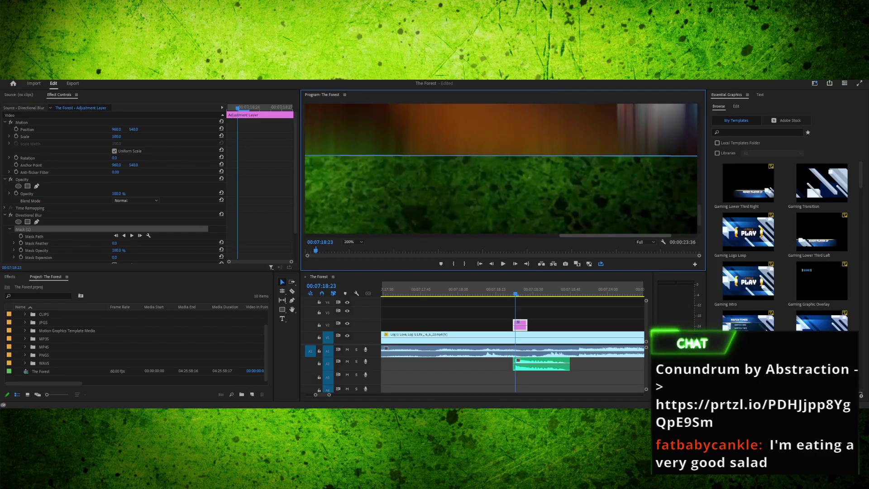
{"action": "scroll", "coordinate": [501, 168], "scroll_direction": "left", "scroll_amount": 5}
{"action": "left_click_drag", "start_coordinate": [362, 236], "coordinate": [437, 236]}
{"action": "left_click", "coordinate": [353, 242]}
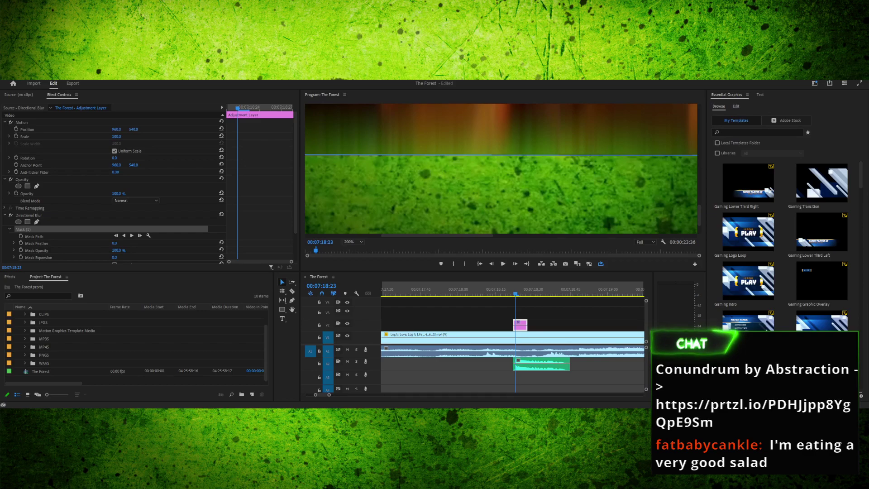
{"action": "left_click", "coordinate": [351, 249]}
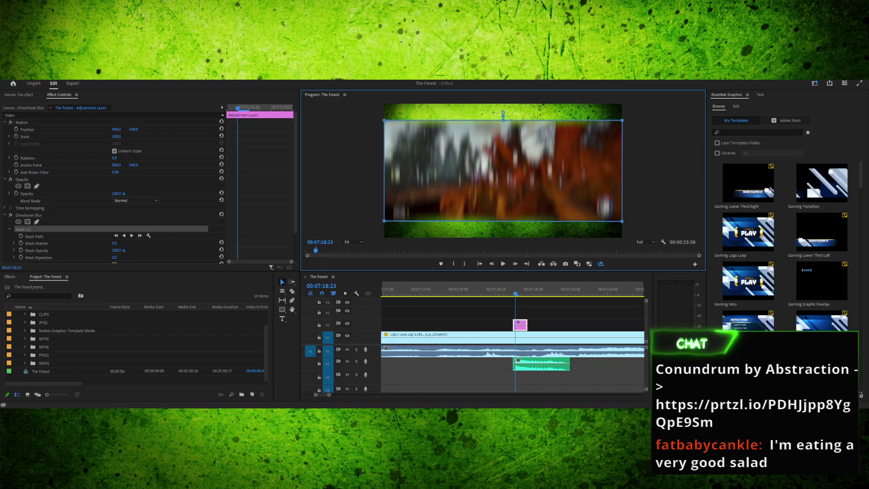
Step through the masked blur frames from 00:07:18:22 to 00:07:18:28 and save the project
{"action": "key", "text": "shift+3"}
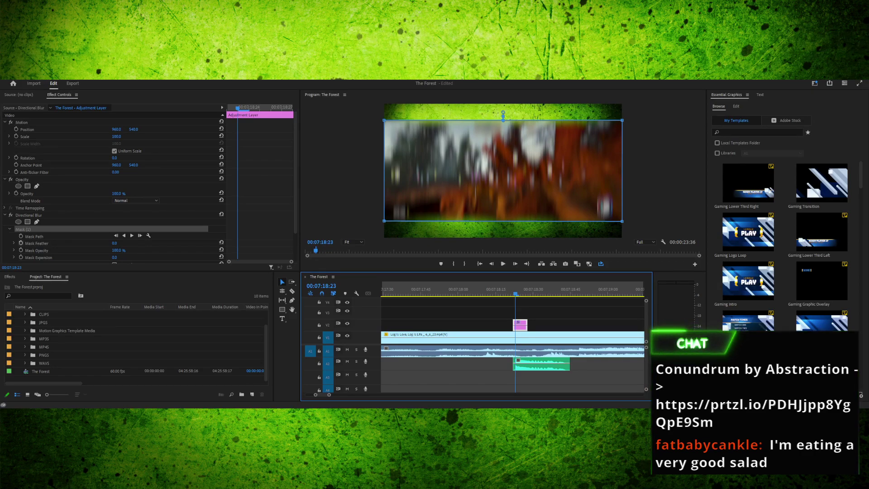
{"action": "key", "text": "shift+5"}
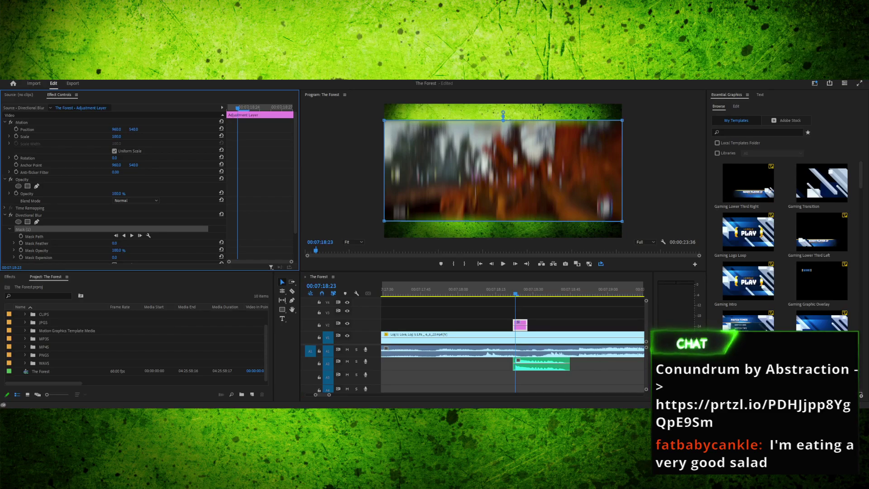
{"action": "key", "text": "shift+3"}
{"action": "key", "text": "Right"}
{"action": "key", "text": "Right"}
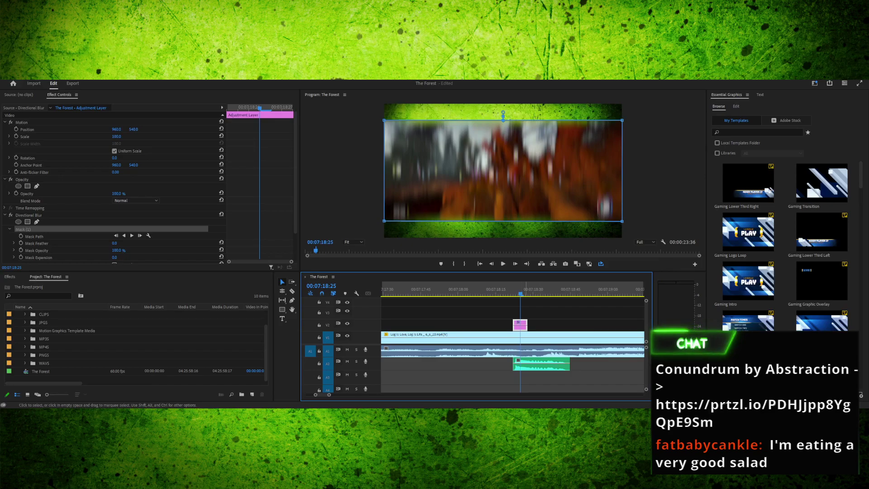
{"action": "key", "text": "Left"}
{"action": "key", "text": "Left"}
{"action": "key", "text": "Left"}
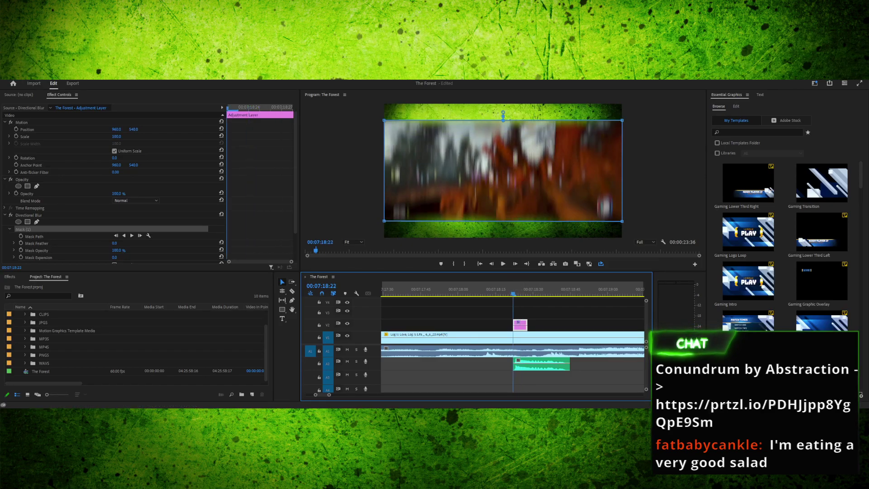
{"action": "key", "text": "Right"}
{"action": "key", "text": "Right"}
{"action": "key", "text": "Right"}
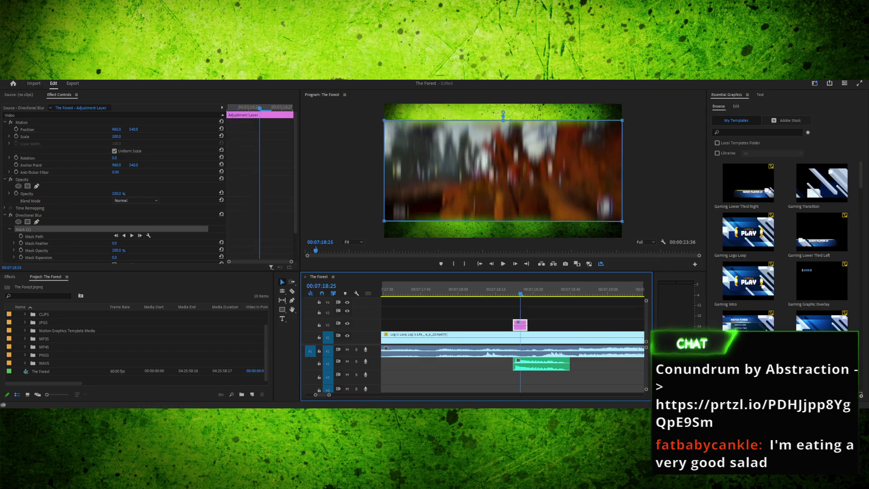
{"action": "key", "text": "Right"}
{"action": "key", "text": "Right"}
{"action": "key", "text": "Right"}
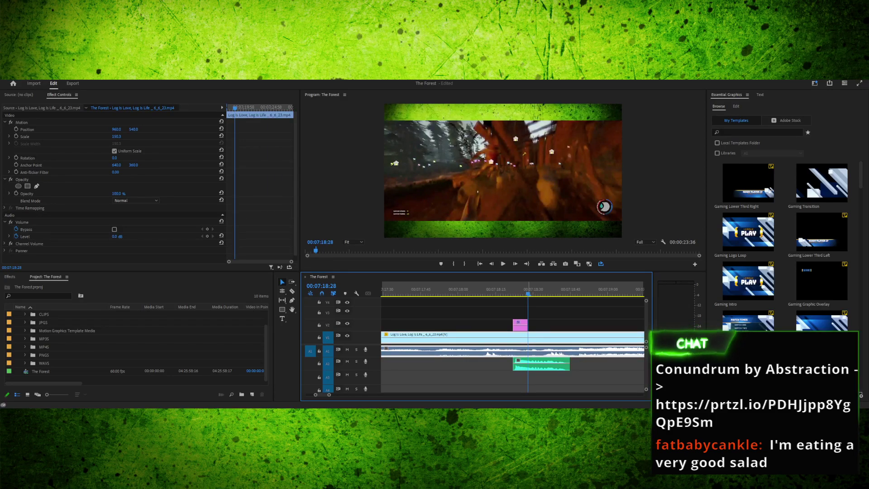
{"action": "key", "text": "ctrl+s"}
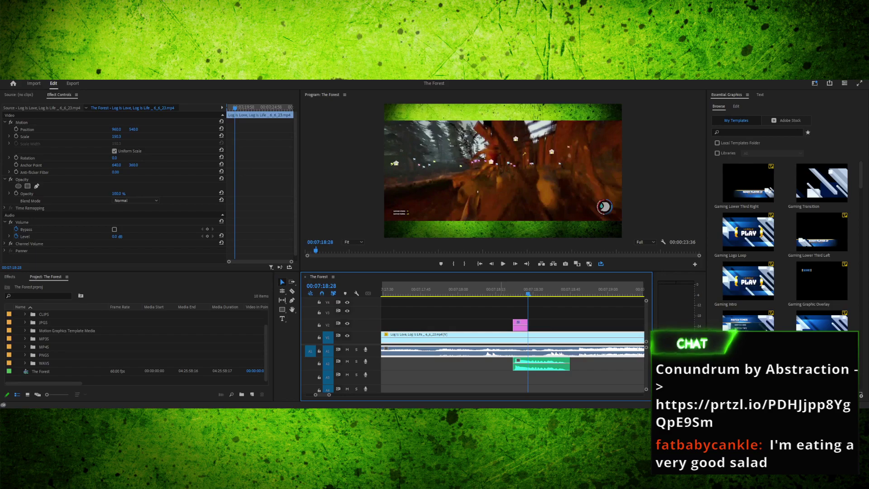
Step back to the start of the blur at 00:07:18:22 and forward past its end to review each frame
{"action": "key", "text": "Left"}
{"action": "key", "text": "Left"}
{"action": "key", "text": "Left"}
{"action": "key", "text": "Left"}
{"action": "key", "text": "Left"}
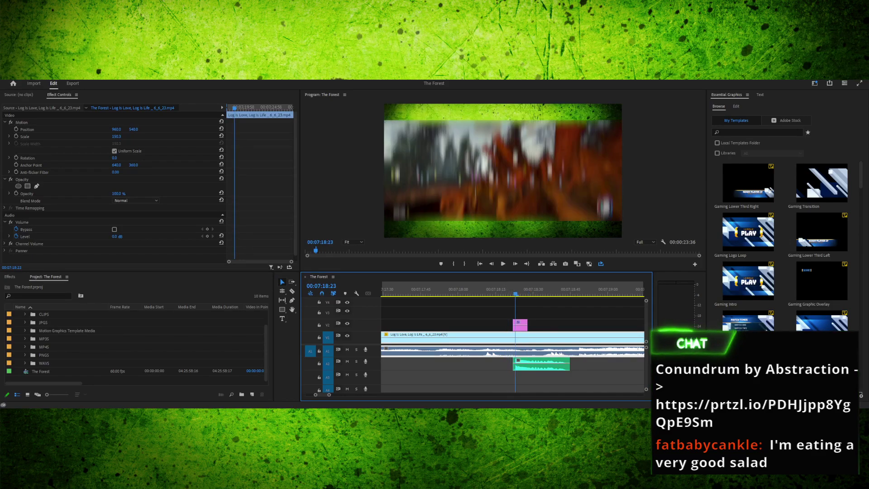
{"action": "key", "text": "Left"}
{"action": "key", "text": "Left"}
{"action": "key", "text": "Right"}
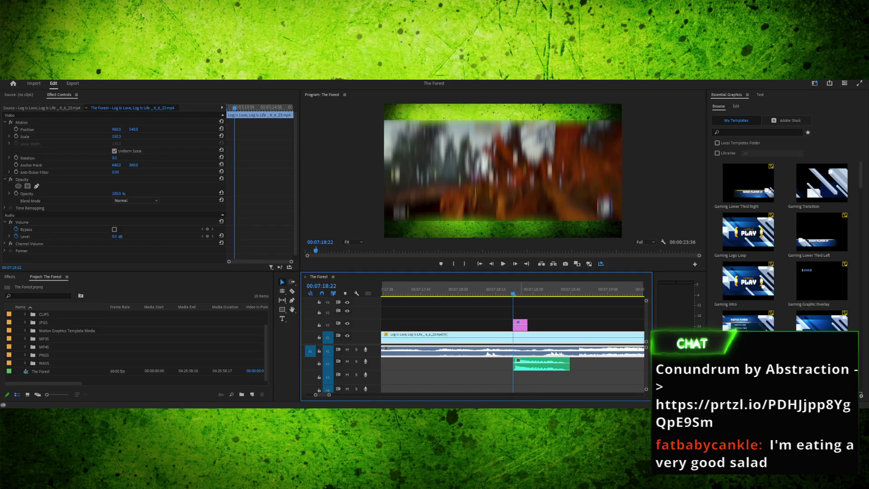
{"action": "key", "text": "Right"}
{"action": "key", "text": "Right"}
{"action": "key", "text": "Right"}
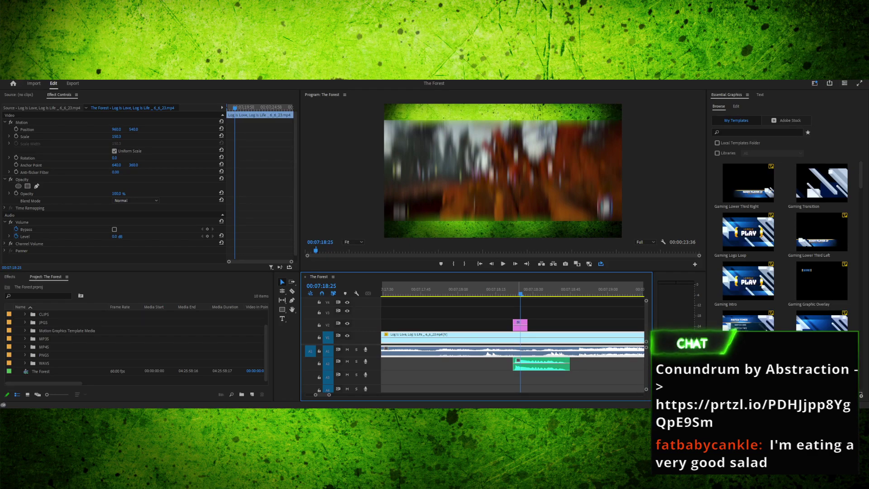
{"action": "key", "text": "Right"}
{"action": "key", "text": "Right"}
{"action": "key", "text": "Right"}
{"action": "key", "text": "Right"}
{"action": "key", "text": "Right"}
{"action": "key", "text": "Right"}
{"action": "key", "text": "Right"}
{"action": "key", "text": "Right"}
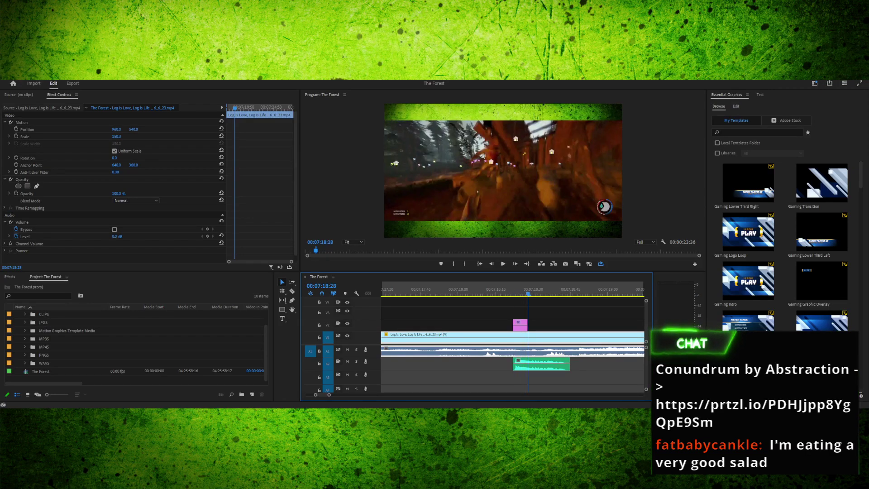
Rewind to 00:07:17:59, before the hit, and play the blur and bonk sound through twice
{"action": "key", "text": "Left"}
{"action": "key", "text": "Left"}
{"action": "key", "text": "Left"}
{"action": "key", "text": "Left"}
{"action": "key", "text": "Left"}
{"action": "key", "text": "Left"}
{"action": "key", "text": "Left"}
{"action": "key", "text": "Left"}
{"action": "key", "text": "Left"}
{"action": "key", "text": "Left"}
{"action": "key", "text": "Left"}
{"action": "key", "text": "Left"}
{"action": "key", "text": "Left"}
{"action": "key", "text": "Left"}
{"action": "key", "text": "Left"}
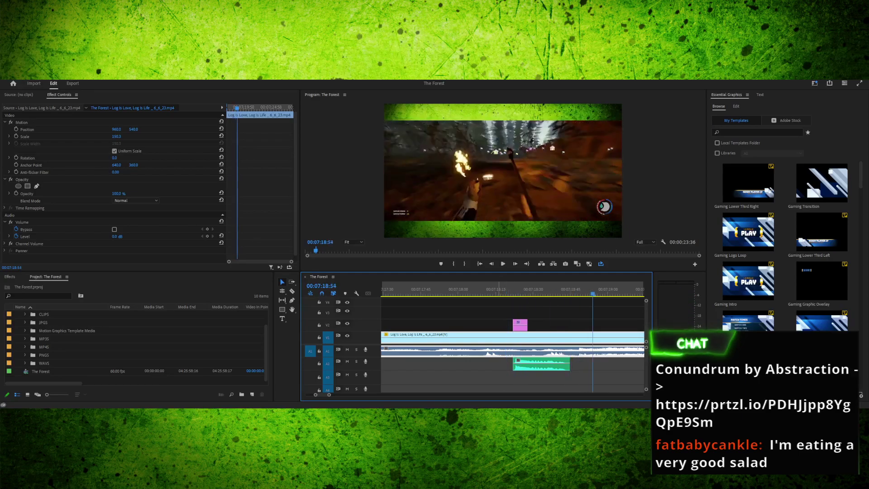
{"action": "key", "text": "Left"}
{"action": "key", "text": "Left"}
{"action": "key", "text": "Left"}
{"action": "key", "text": "Left"}
{"action": "key", "text": "Left"}
{"action": "key", "text": "Left"}
{"action": "key", "text": "Left"}
{"action": "key", "text": "Left"}
{"action": "key", "text": "Left"}
{"action": "key", "text": "Left"}
{"action": "key", "text": "Left"}
{"action": "key", "text": "Left"}
{"action": "key", "text": "Left"}
{"action": "key", "text": "Left"}
{"action": "key", "text": "Left"}
{"action": "key", "text": "Left"}
{"action": "key", "text": "Left"}
{"action": "key", "text": "Left"}
{"action": "key", "text": "Left"}
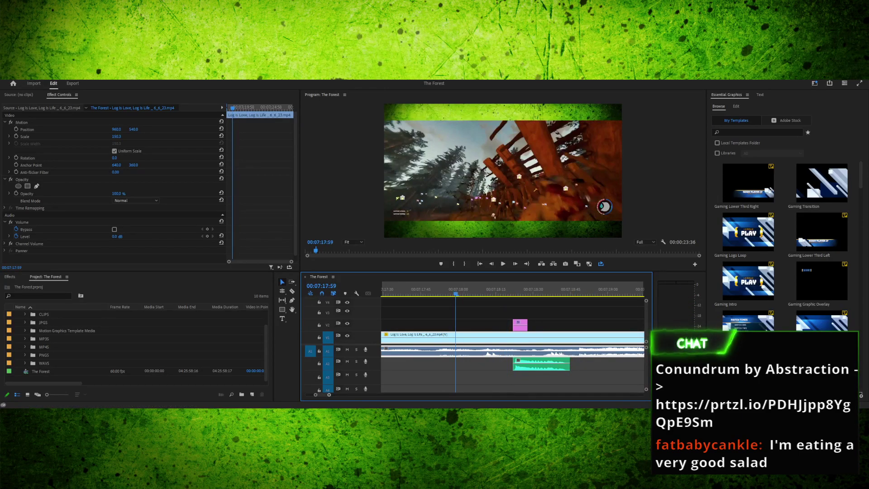
{"action": "key", "text": "minus"}
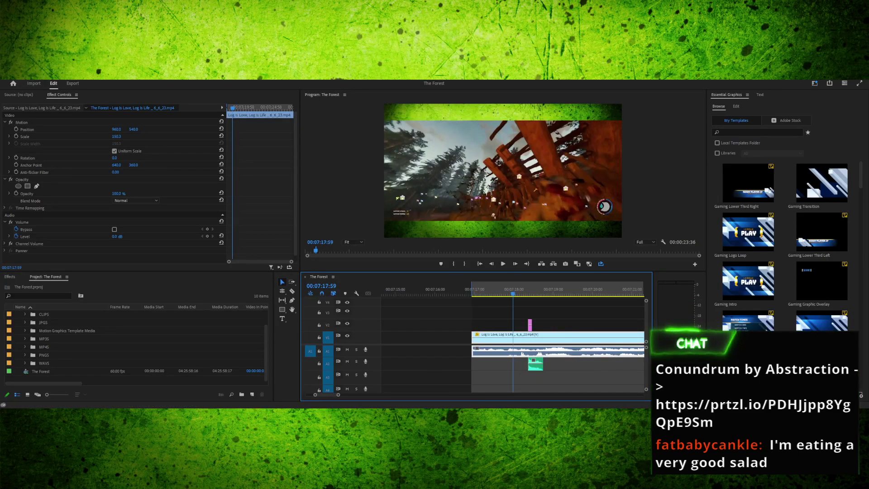
{"action": "key", "text": "space"}
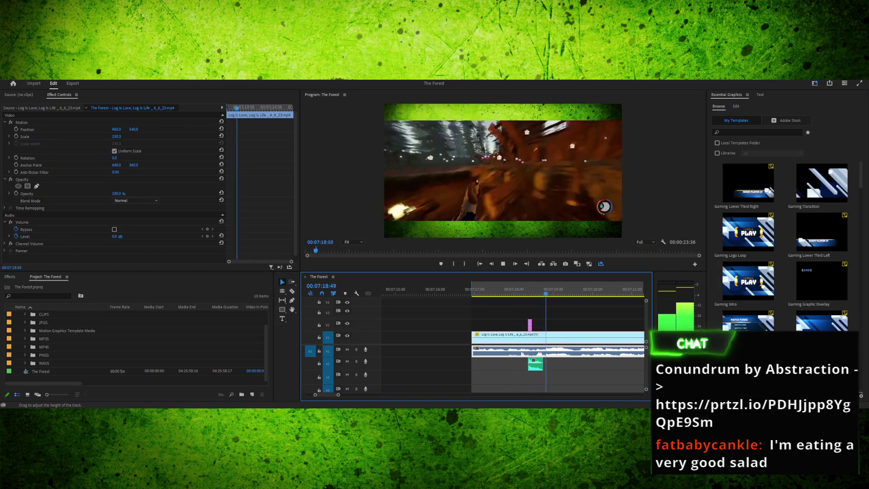
{"action": "key", "text": "space"}
{"action": "left_click", "coordinate": [508, 290]}
{"action": "key", "text": "space"}
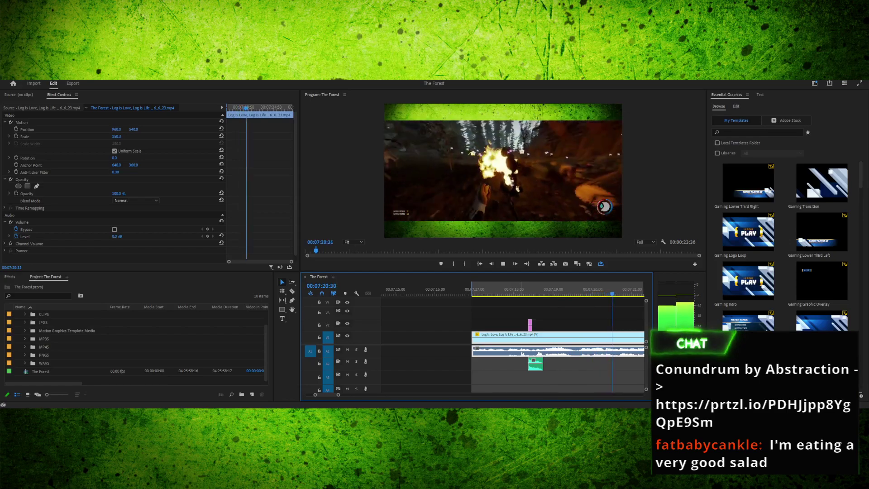
{"action": "key", "text": "space"}
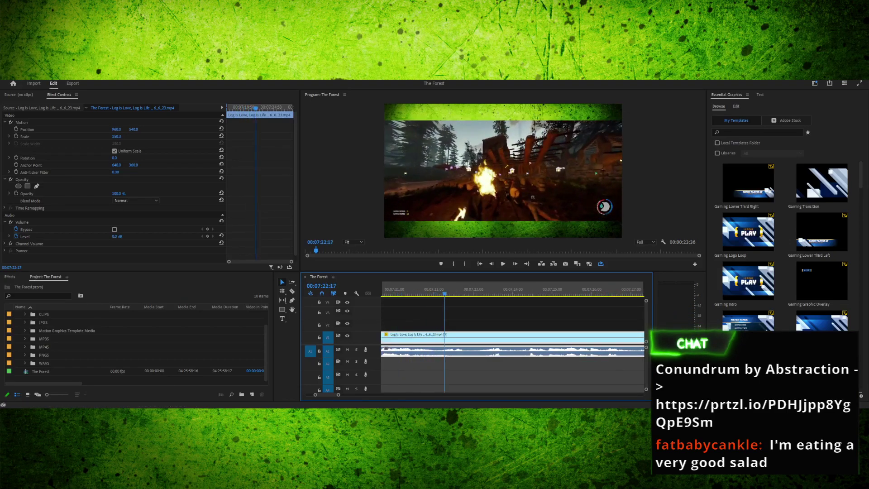
Bring the playhead back to just before the adjustment layer and replay the hit
{"action": "key", "text": "minus"}
{"action": "key", "text": "minus"}
{"action": "key", "text": "equal"}
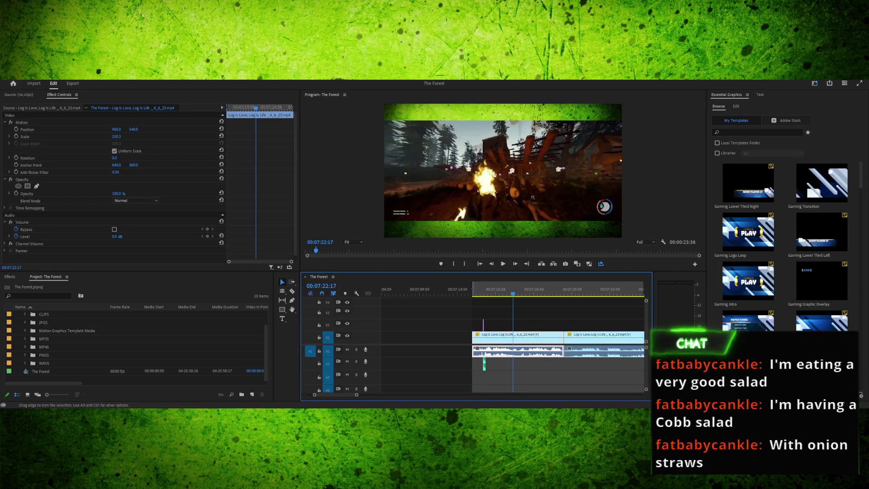
{"action": "left_click", "coordinate": [486, 290]}
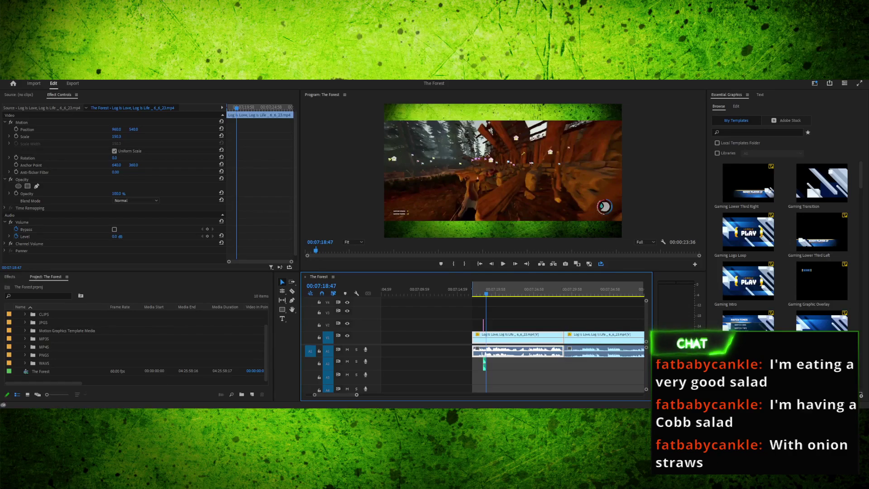
{"action": "key", "text": "="}
{"action": "key", "text": "="}
{"action": "key", "text": "="}
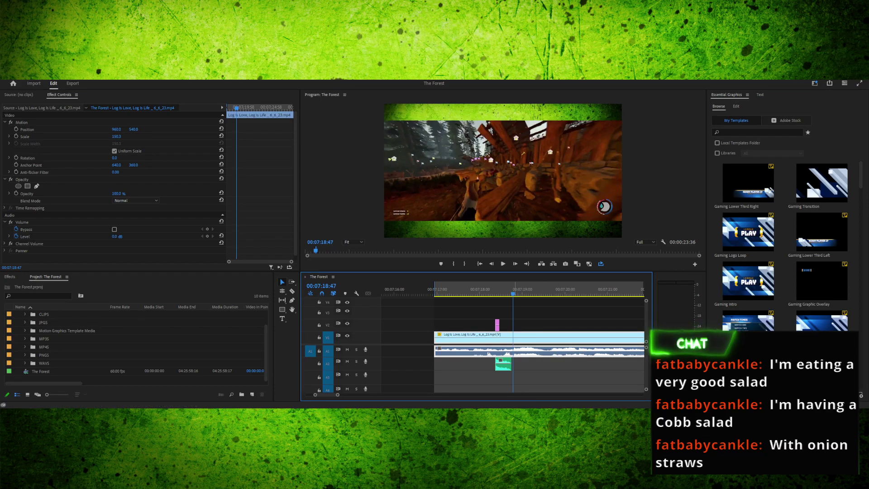
{"action": "left_click", "coordinate": [486, 286]}
{"action": "key", "text": "space"}
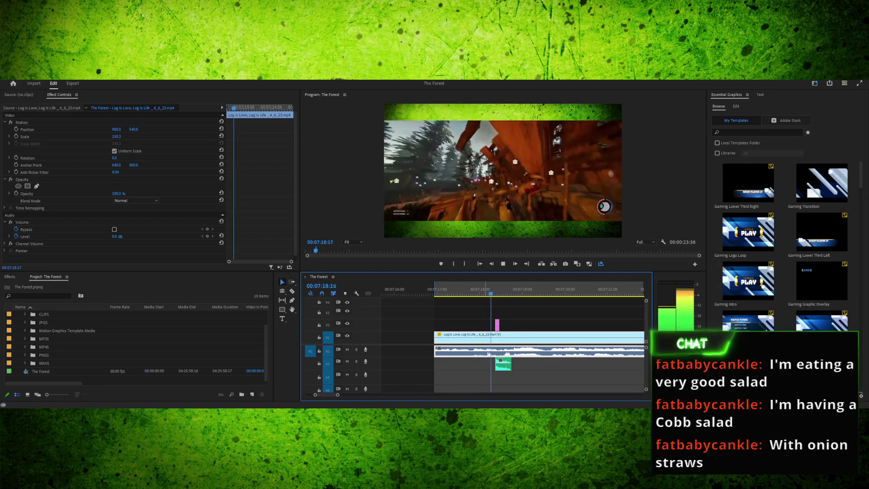
Play the gameplay footage from the clip's start at 00:07:16:55 on past the next cut, pausing along the way
{"action": "left_click", "coordinate": [433, 288]}
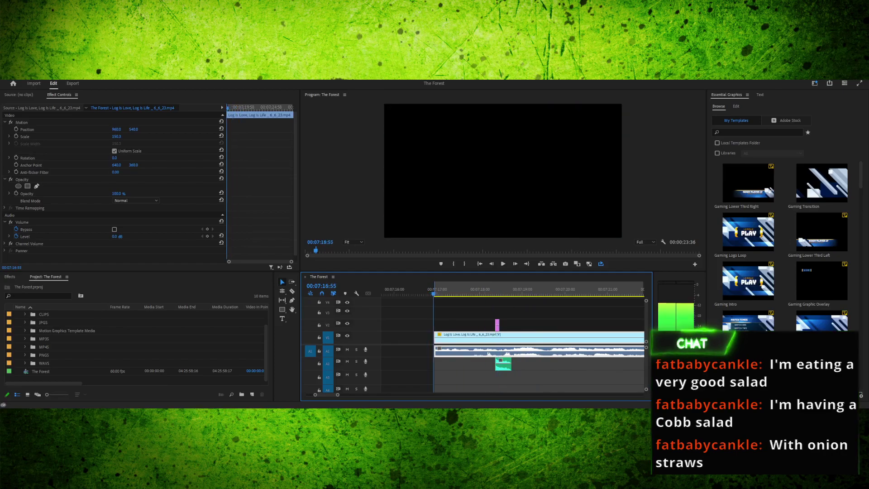
{"action": "key", "text": "space"}
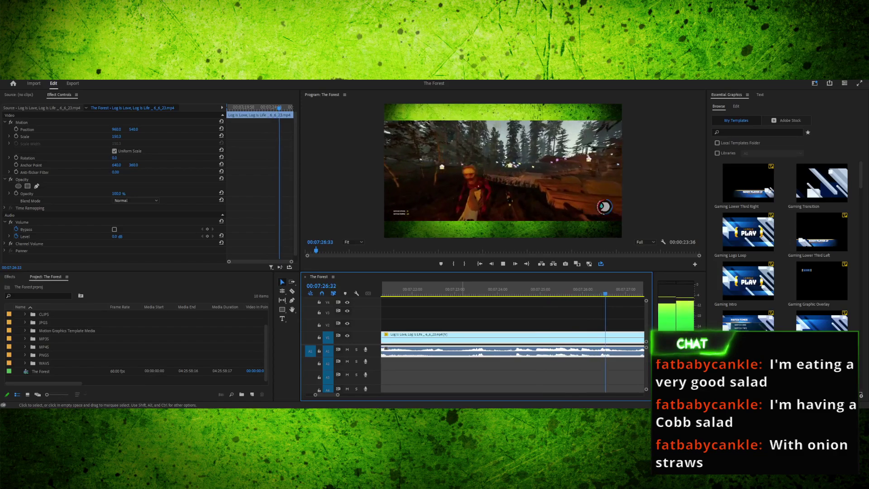
{"action": "key", "text": "space"}
{"action": "key", "text": "space"}
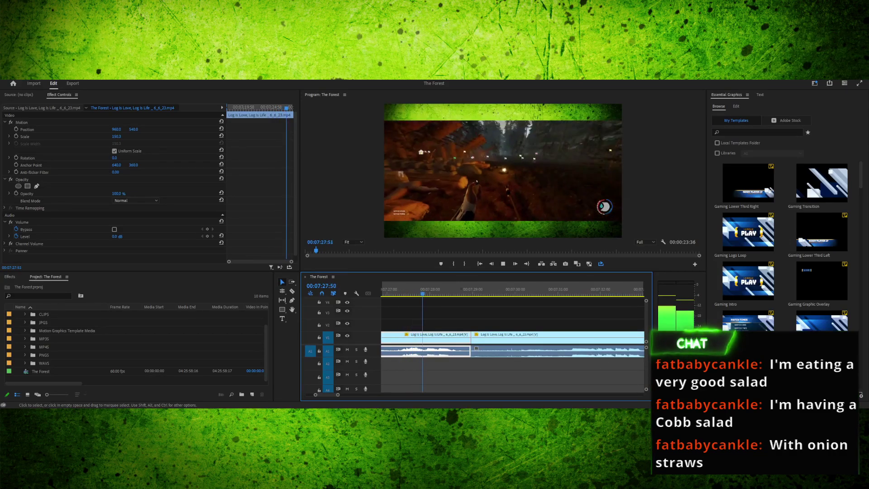
{"action": "key", "text": "space"}
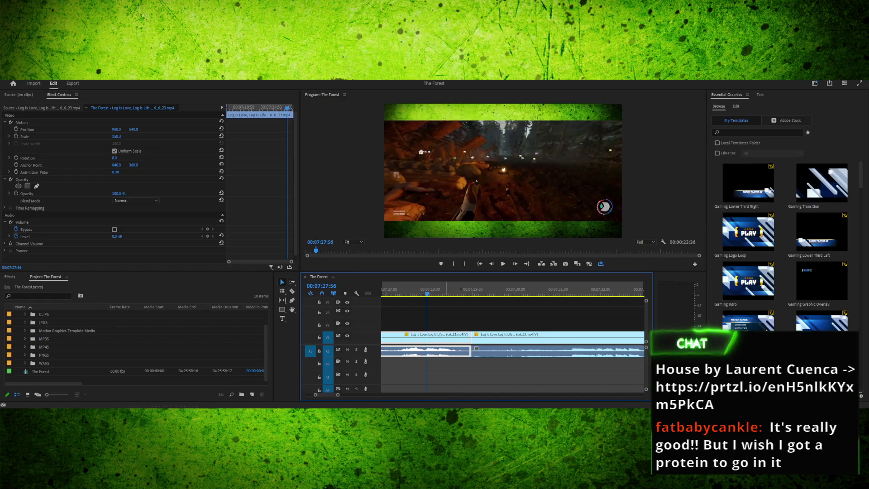
{"action": "key", "text": "space"}
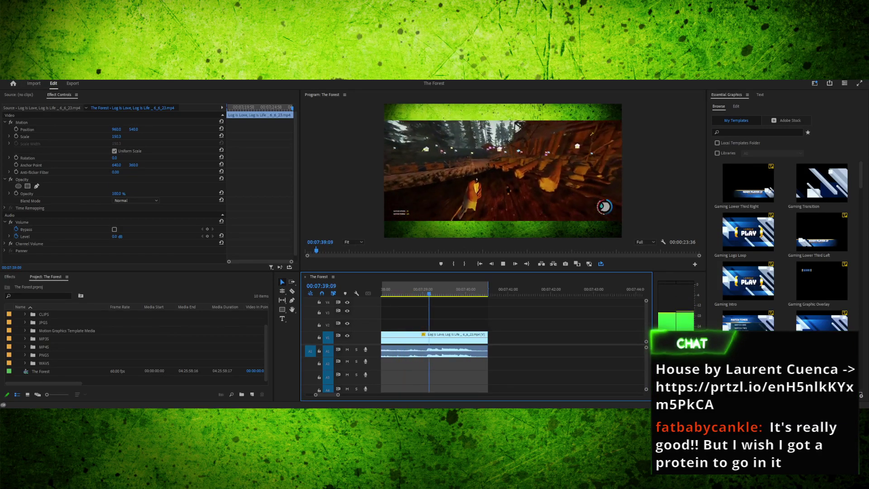
Review the footage before the last clip's end and split the clip at 00:07:36:22
{"action": "left_click_drag", "start_coordinate": [447, 290], "coordinate": [547, 289]}
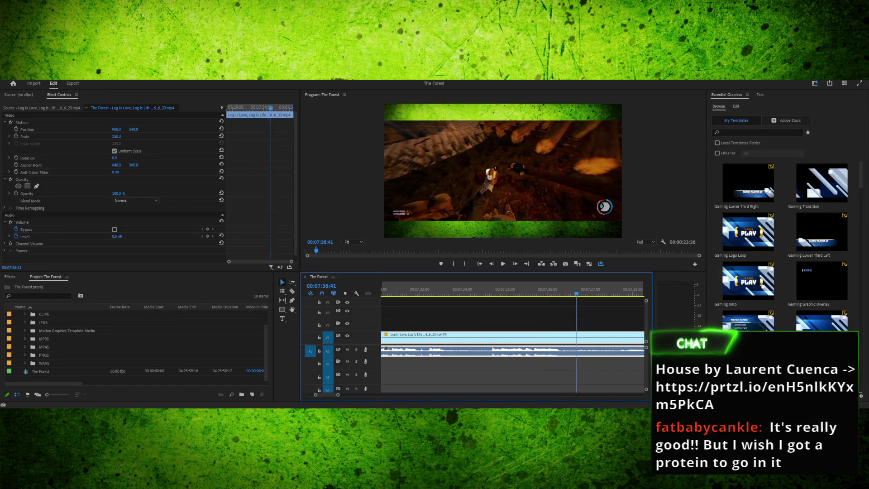
{"action": "key", "text": "Left"}
{"action": "key", "text": "Left"}
{"action": "key", "text": "Left"}
{"action": "key", "text": "Left"}
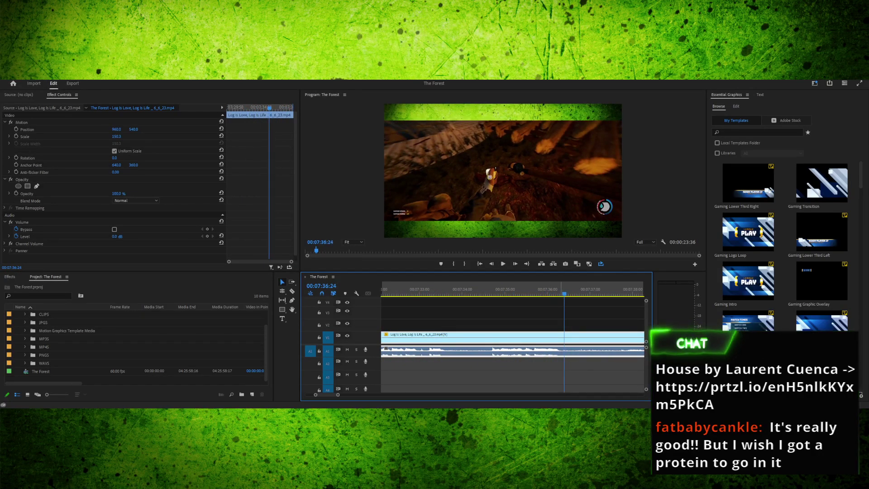
{"action": "key", "text": "space"}
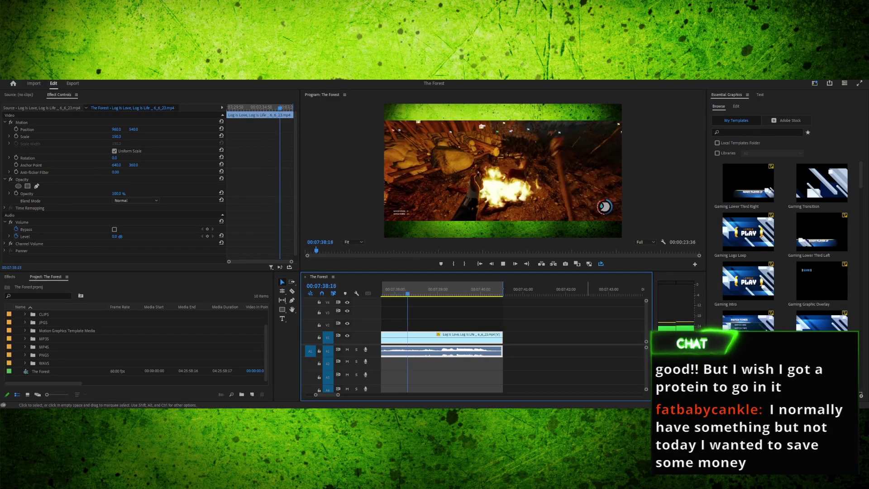
{"action": "key", "text": "space"}
{"action": "left_click_drag", "start_coordinate": [437, 291], "coordinate": [525, 291]}
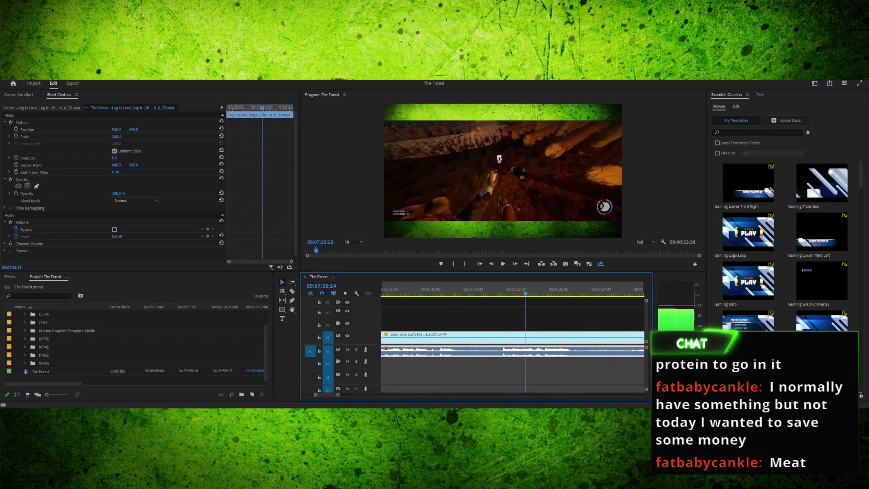
{"action": "key", "text": "c"}
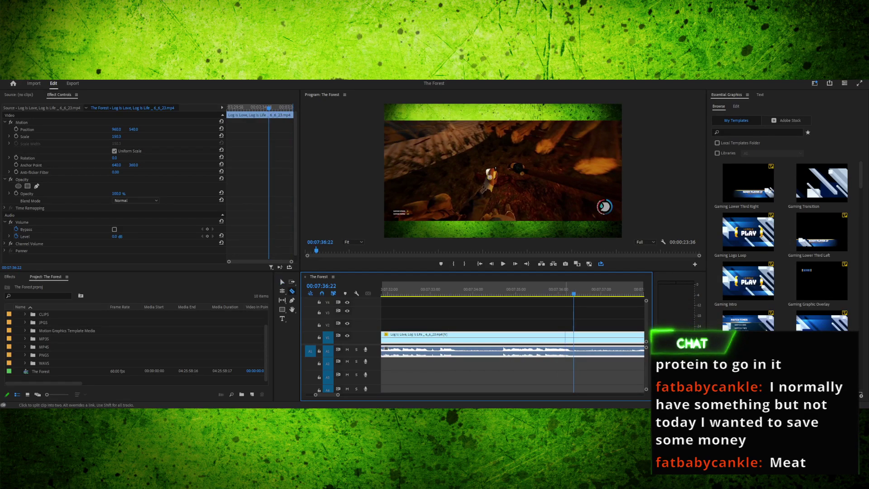
{"action": "left_click", "coordinate": [574, 340]}
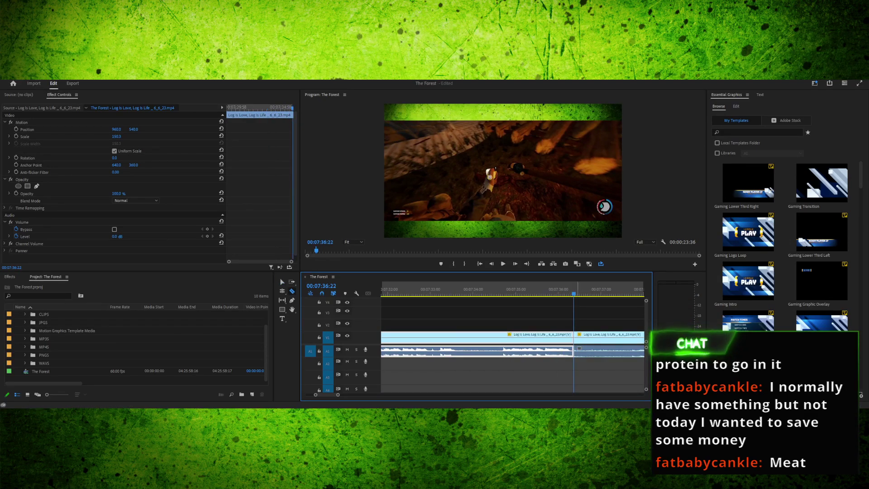
Play on from the new cut and step through the frames between 00:07:37:51 and 00:07:38:00 for where the static section ends
{"action": "key", "text": "space"}
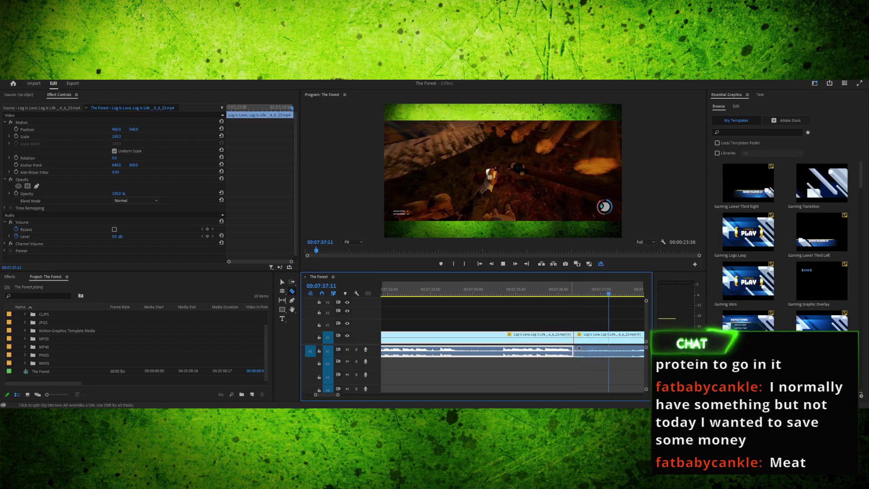
{"action": "key", "text": "space"}
{"action": "left_click_drag", "start_coordinate": [414, 289], "coordinate": [485, 289]}
{"action": "key", "text": "Right"}
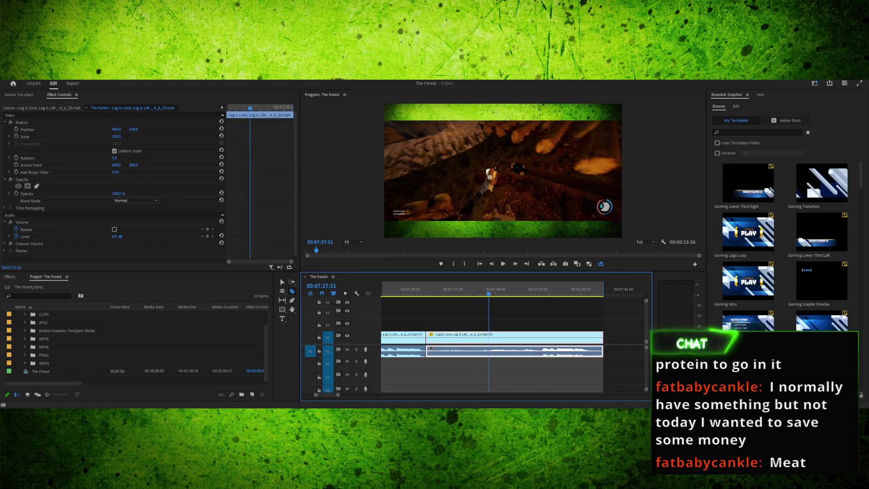
{"action": "key", "text": "Left"}
{"action": "key", "text": "Left"}
{"action": "key", "text": "Left"}
{"action": "key", "text": "Left"}
{"action": "key", "text": "Left"}
{"action": "key", "text": "Left"}
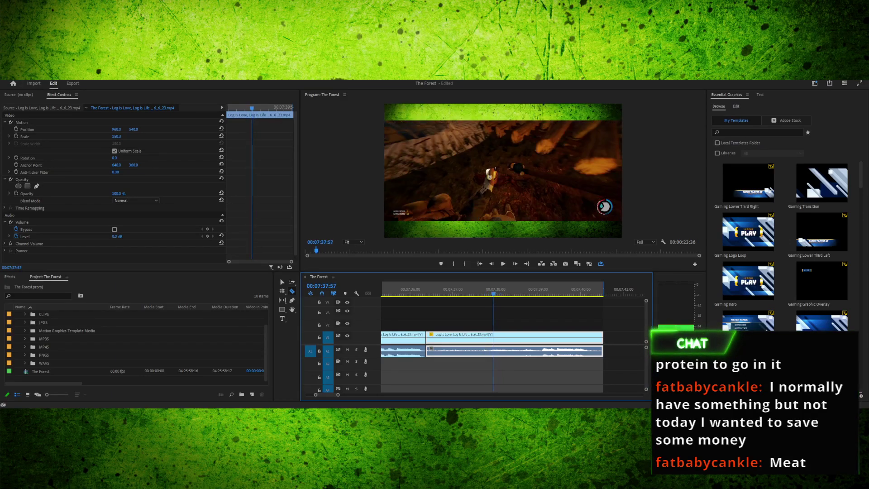
{"action": "key", "text": "Right"}
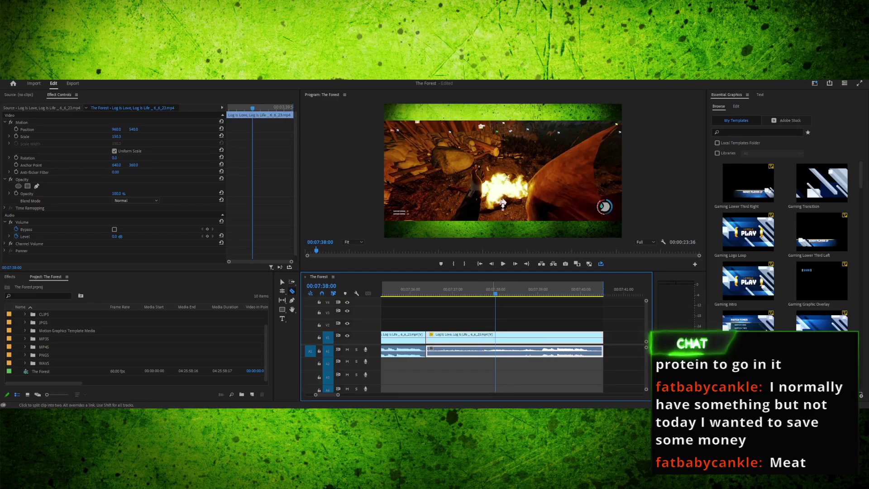
Step back through the frames, replay the transition, and split the clip at 00:07:37:44
{"action": "key", "text": "Left"}
{"action": "key", "text": "Left"}
{"action": "key", "text": "Left"}
{"action": "key", "text": "Left"}
{"action": "key", "text": "Left"}
{"action": "key", "text": "Left"}
{"action": "key", "text": "Left"}
{"action": "key", "text": "Left"}
{"action": "key", "text": "Left"}
{"action": "key", "text": "Left"}
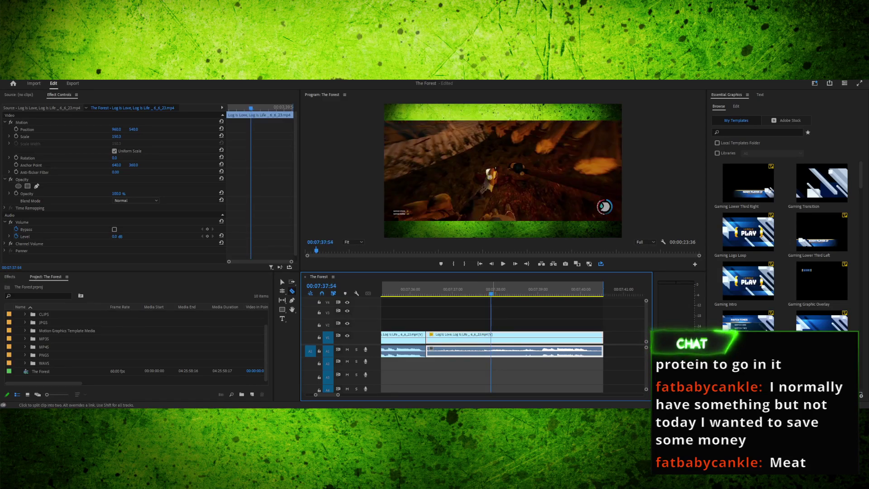
{"action": "key", "text": "Left"}
{"action": "key", "text": "Left"}
{"action": "key", "text": "Left"}
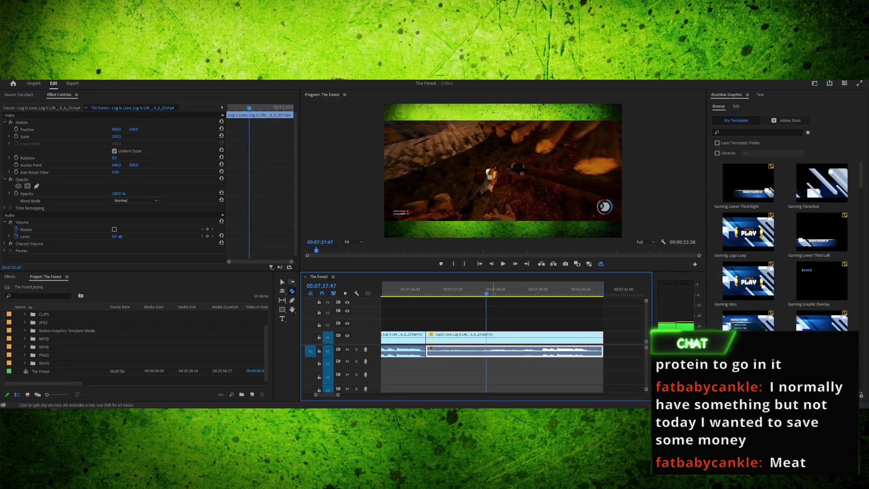
{"action": "key", "text": "space"}
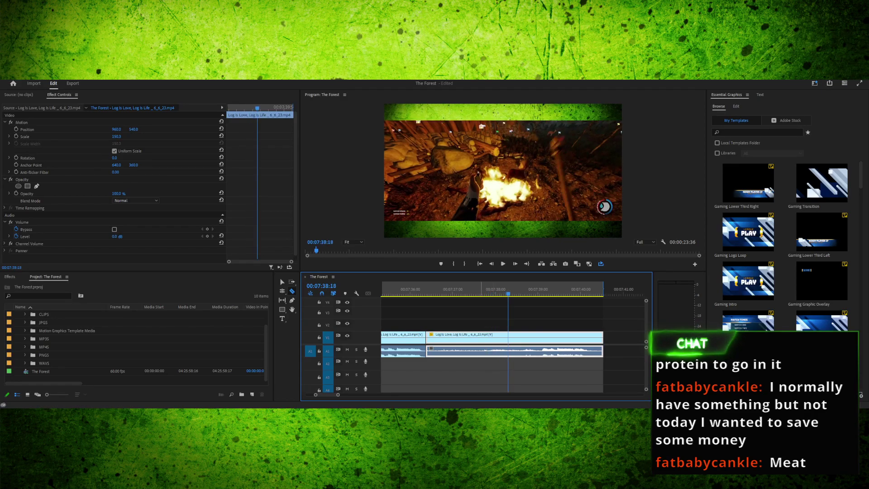
{"action": "key", "text": "space"}
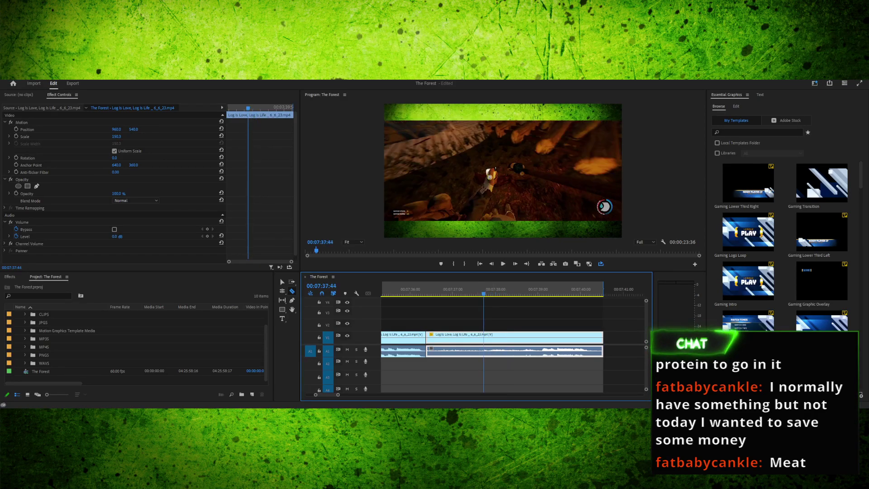
{"action": "left_click", "coordinate": [484, 336]}
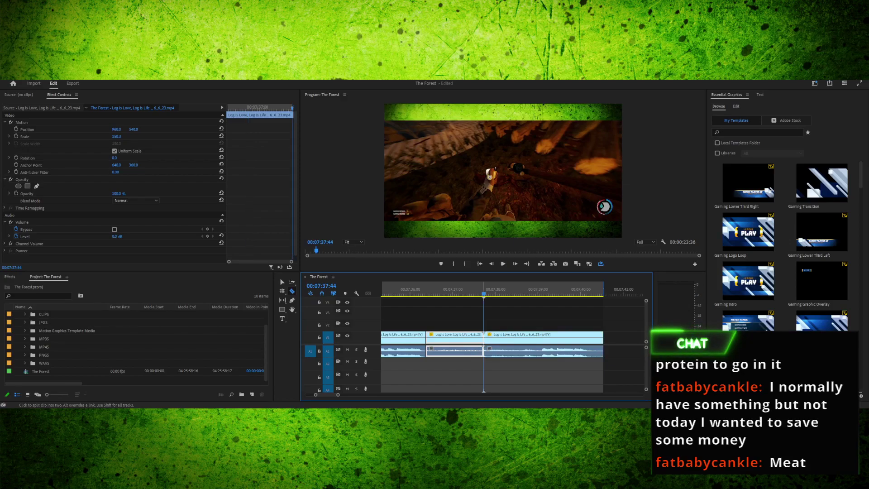
Delete the segment between 00:07:36:22 and 00:07:37:44 and close the gap it leaves
{"action": "key", "text": "v"}
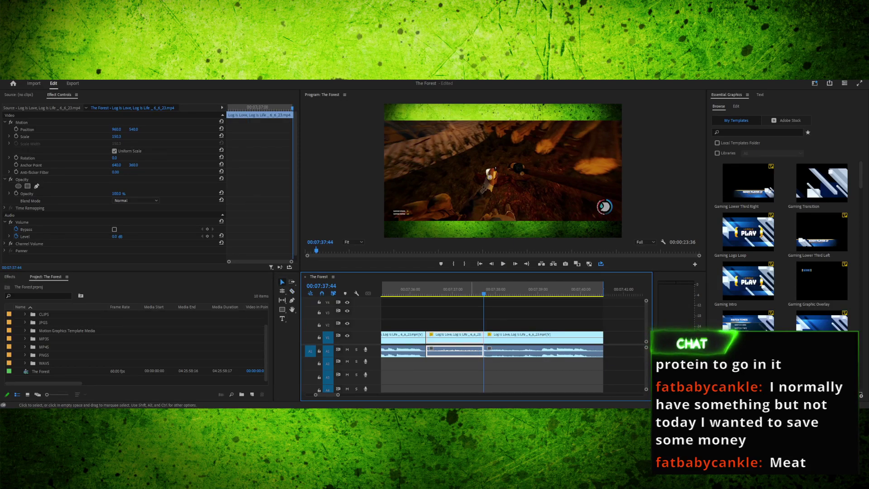
{"action": "key", "text": "Delete"}
{"action": "left_click", "coordinate": [436, 337]}
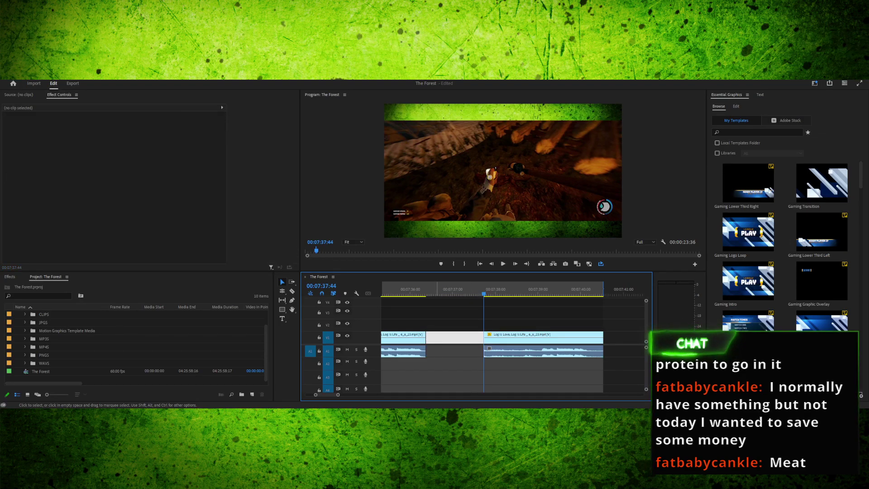
{"action": "key", "text": "Delete"}
Play back the joined cut from about 00:07:35:37, then examine the earlier footage around 00:07:33:00
{"action": "mouse_move", "coordinate": [428, 289]}
{"action": "left_mouse_down"}
{"action": "mouse_move", "coordinate": [386, 289]}
{"action": "mouse_move", "coordinate": [443, 289]}
{"action": "left_mouse_up"}
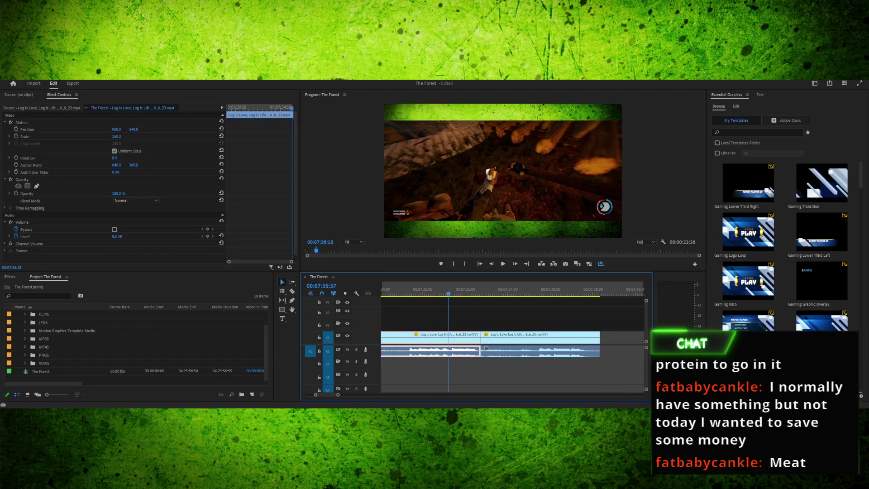
{"action": "key", "text": "space"}
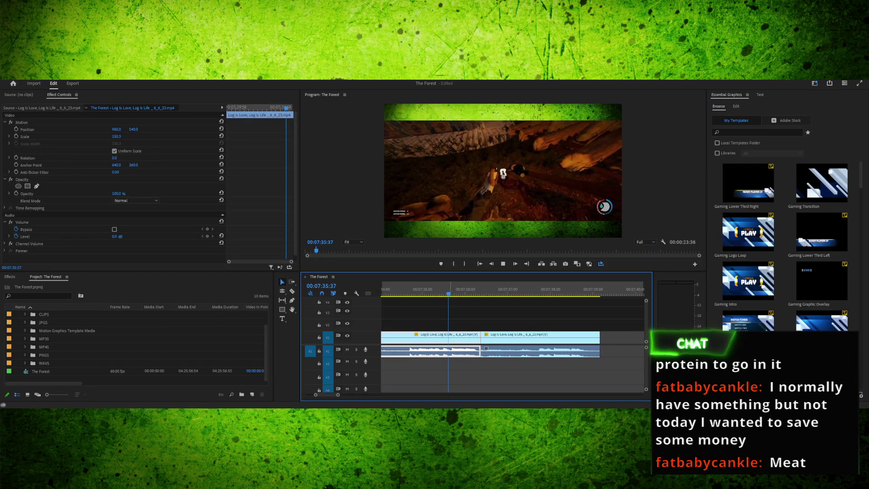
{"action": "key", "text": "space"}
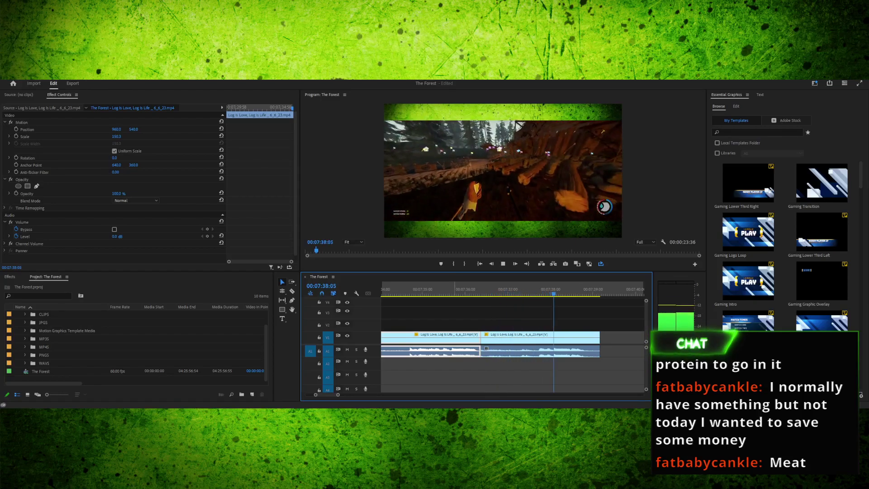
{"action": "left_click_drag", "start_coordinate": [626, 290], "coordinate": [468, 290]}
{"action": "key", "text": "space"}
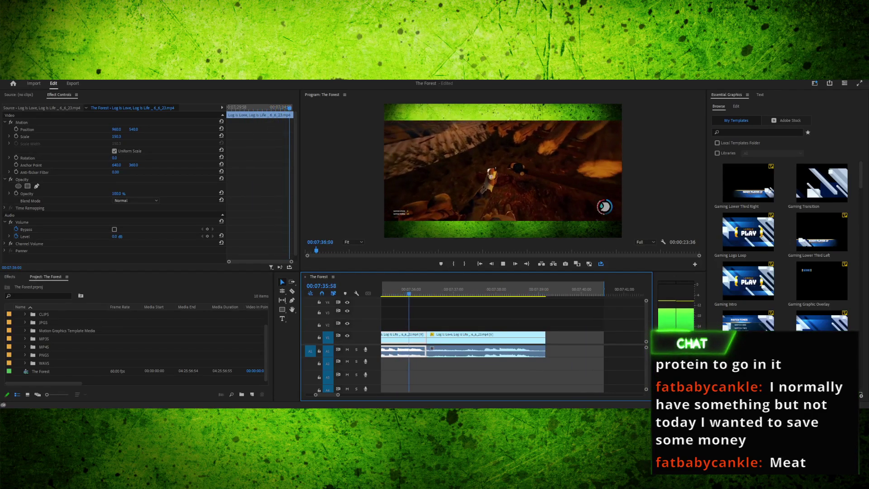
{"action": "key", "text": "space"}
{"action": "mouse_move", "coordinate": [413, 290]}
{"action": "left_mouse_down"}
{"action": "mouse_move", "coordinate": [384, 290]}
{"action": "mouse_move", "coordinate": [643, 290]}
{"action": "mouse_move", "coordinate": [408, 289]}
{"action": "left_mouse_up"}
{"action": "key", "text": "space"}
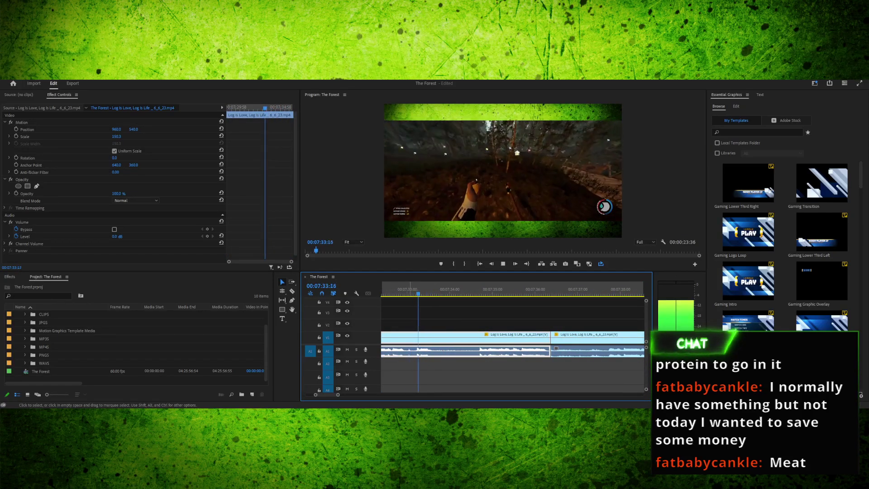
{"action": "key", "text": "j"}
{"action": "key", "text": "k"}
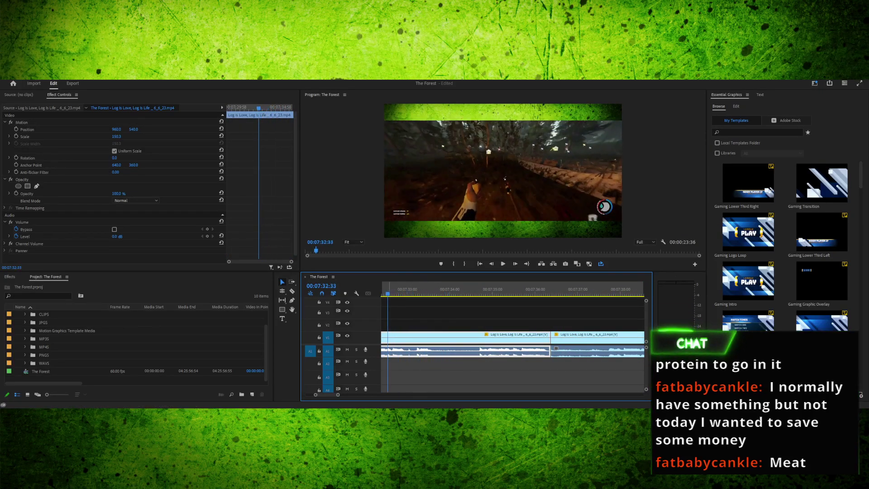
Split the gameplay clip at 00:07:33:39
{"action": "left_click_drag", "start_coordinate": [382, 290], "coordinate": [588, 289]}
{"action": "key", "text": "c"}
{"action": "left_click", "coordinate": [587, 337]}
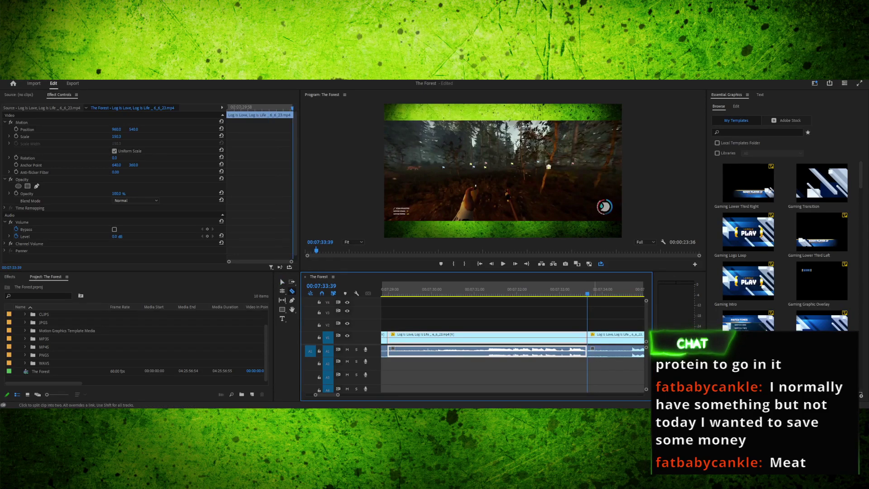
Play past the new cut, step back frame by frame, and split the clip again at 00:07:34:17
{"action": "key", "text": "space"}
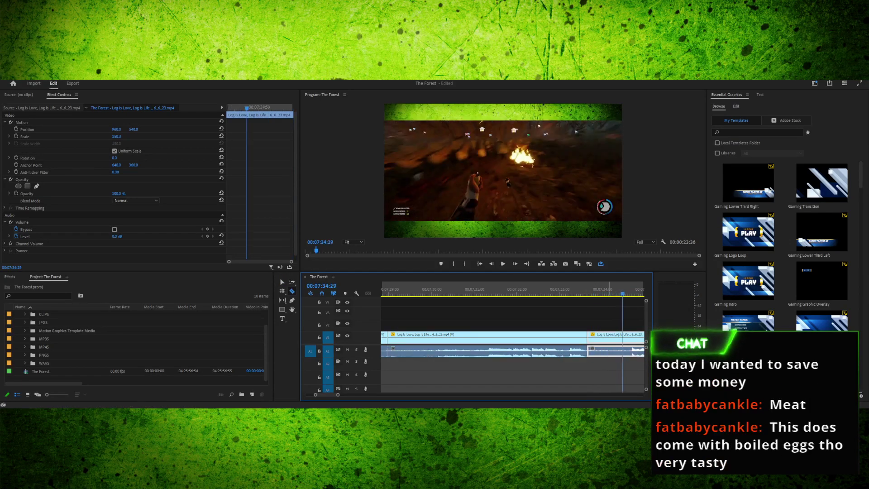
{"action": "key", "text": "Left"}
{"action": "key", "text": "Left"}
{"action": "key", "text": "Left"}
{"action": "key", "text": "Left"}
{"action": "key", "text": "Left"}
{"action": "key", "text": "Left"}
{"action": "key", "text": "Left"}
{"action": "key", "text": "Left"}
{"action": "key", "text": "Left"}
{"action": "key", "text": "Left"}
{"action": "key", "text": "Left"}
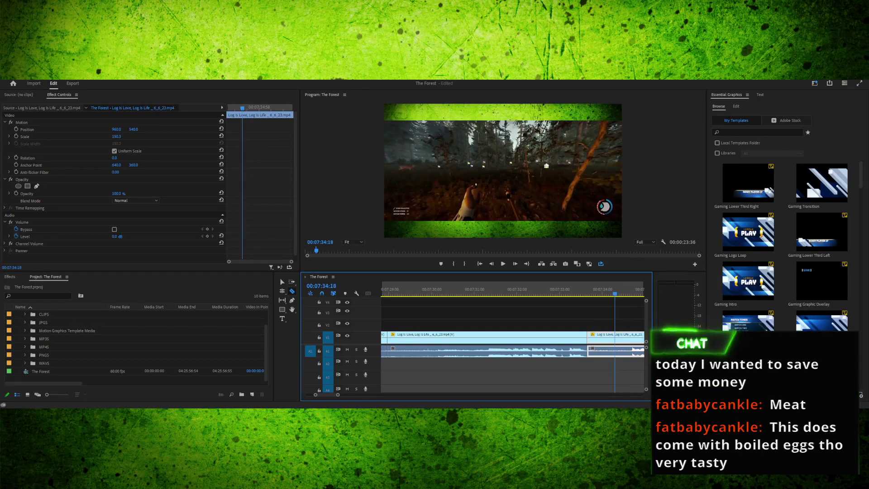
{"action": "key", "text": "ctrl+k"}
Delete the short segment between 00:07:33:39 and 00:07:34:17 and close its gap
{"action": "key", "text": "v"}
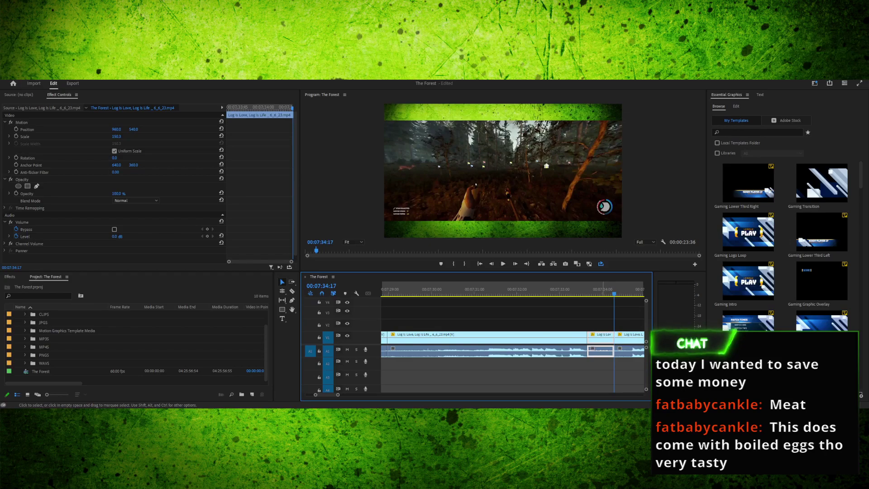
{"action": "key", "text": "Delete"}
{"action": "left_click", "coordinate": [600, 337]}
{"action": "key", "text": "Delete"}
Replay the footage across the cut near 00:07:29:00 and bring the playhead to 00:07:30:12
{"action": "left_click", "coordinate": [476, 289]}
{"action": "left_click_drag", "start_coordinate": [476, 289], "coordinate": [407, 289]}
{"action": "key", "text": "space"}
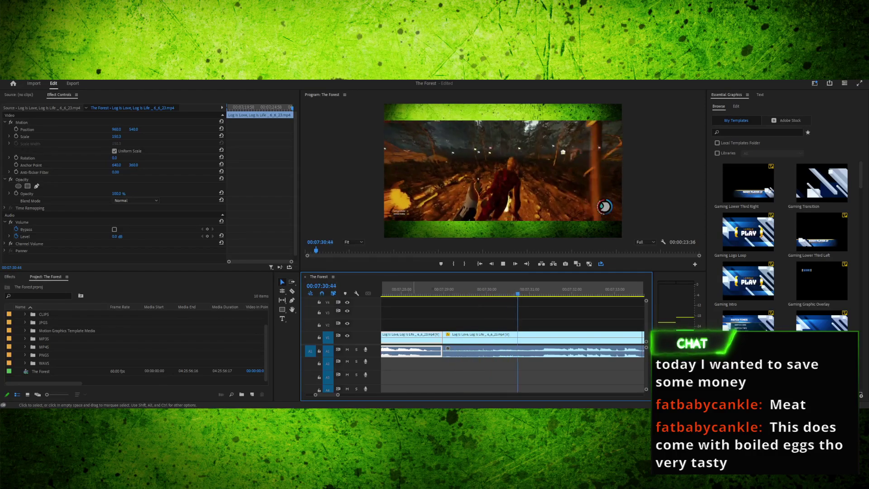
{"action": "key", "text": "space"}
{"action": "left_click_drag", "start_coordinate": [417, 289], "coordinate": [393, 289]}
{"action": "key", "text": "space"}
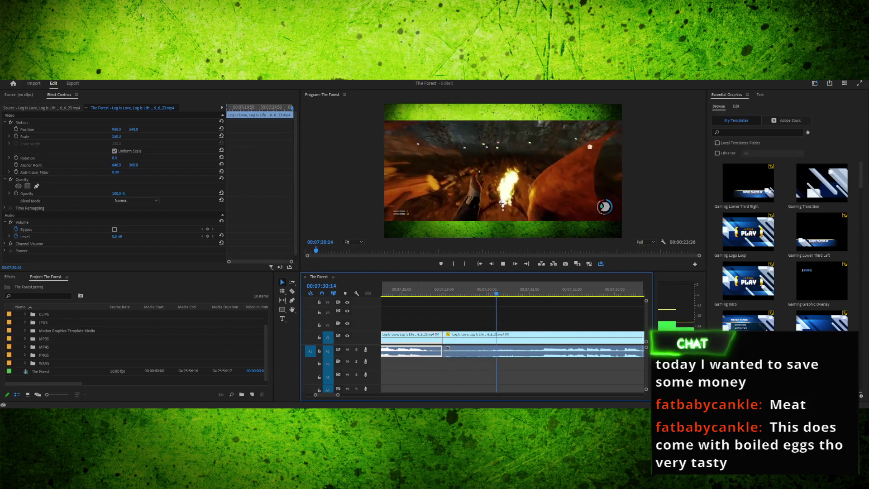
{"action": "key", "text": "space"}
{"action": "mouse_move", "coordinate": [446, 289]}
{"action": "left_mouse_down"}
{"action": "mouse_move", "coordinate": [453, 289]}
{"action": "mouse_move", "coordinate": [398, 289]}
{"action": "mouse_move", "coordinate": [439, 289]}
{"action": "left_mouse_up"}
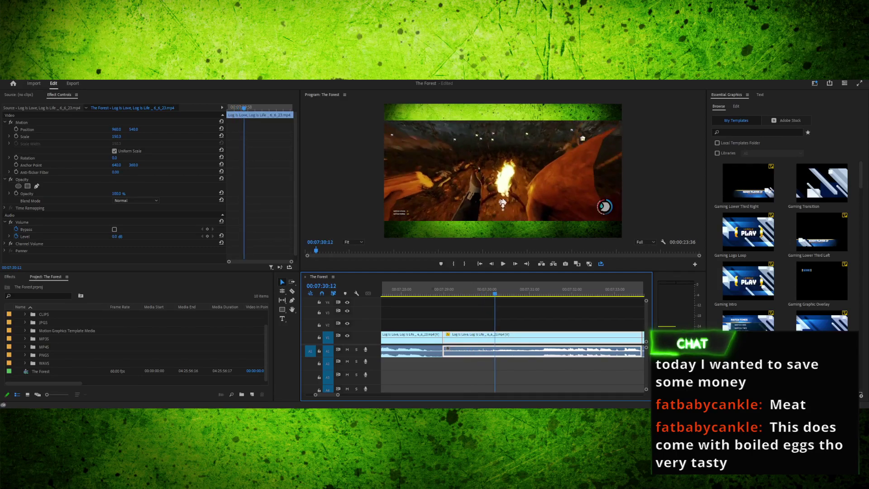
Split the gameplay clip at 00:07:30:07, delete the segment just before the split, and close its gap
{"action": "key", "text": "j"}
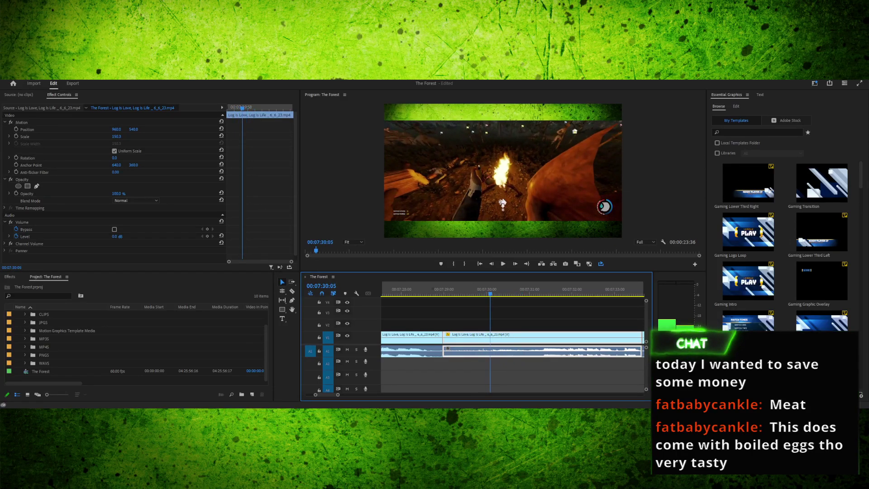
{"action": "key", "text": "c"}
{"action": "left_click", "coordinate": [492, 349]}
{"action": "key", "text": "v"}
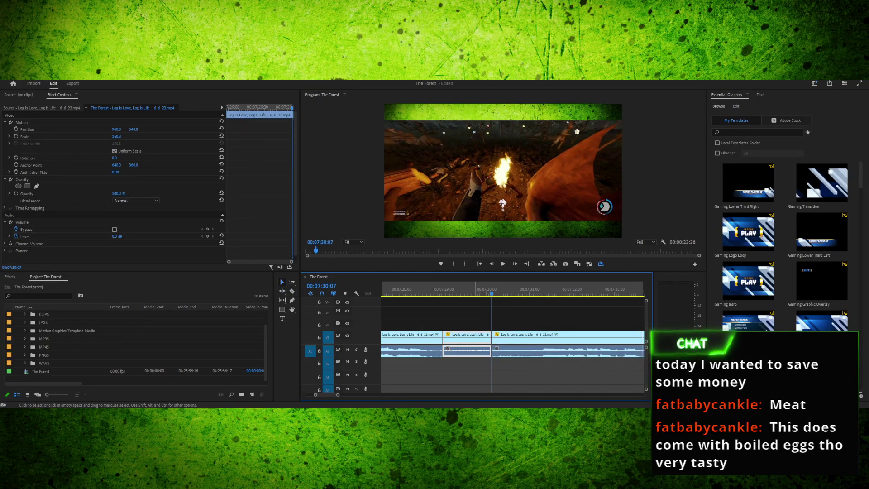
{"action": "key", "text": "Delete"}
Zoom out on the sequence and replay the tightened gameplay, checking the cuts through to the end of the last clip
{"action": "mouse_move", "coordinate": [443, 288]}
{"action": "left_mouse_down"}
{"action": "mouse_move", "coordinate": [385, 288]}
{"action": "mouse_move", "coordinate": [447, 289]}
{"action": "left_mouse_up"}
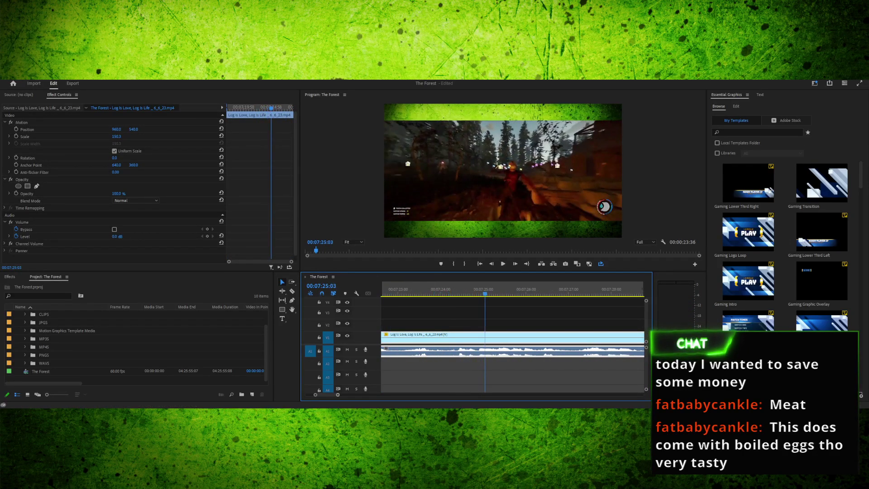
{"action": "key", "text": "minus"}
{"action": "key", "text": "minus"}
{"action": "key", "text": "minus"}
{"action": "left_click_drag", "start_coordinate": [513, 289], "coordinate": [479, 289]}
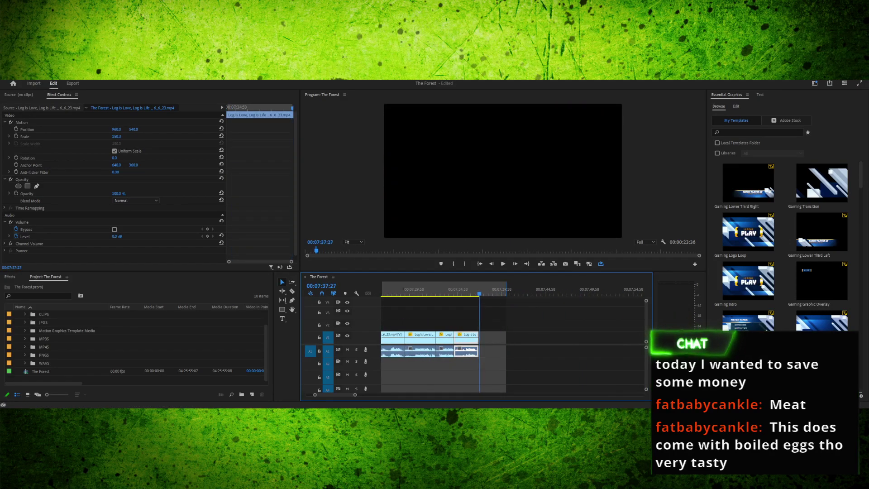
{"action": "key", "text": "j"}
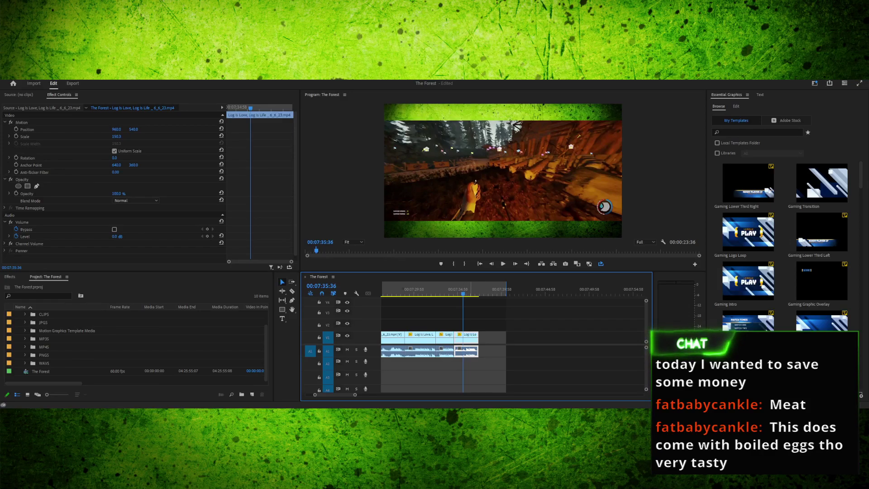
{"action": "key", "text": "l"}
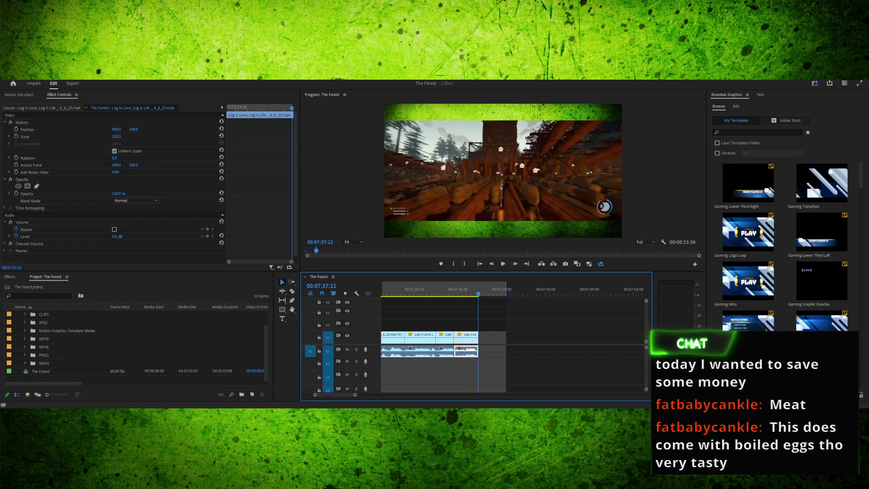
{"action": "left_click_drag", "start_coordinate": [478, 290], "coordinate": [398, 290]}
{"action": "key", "text": "space"}
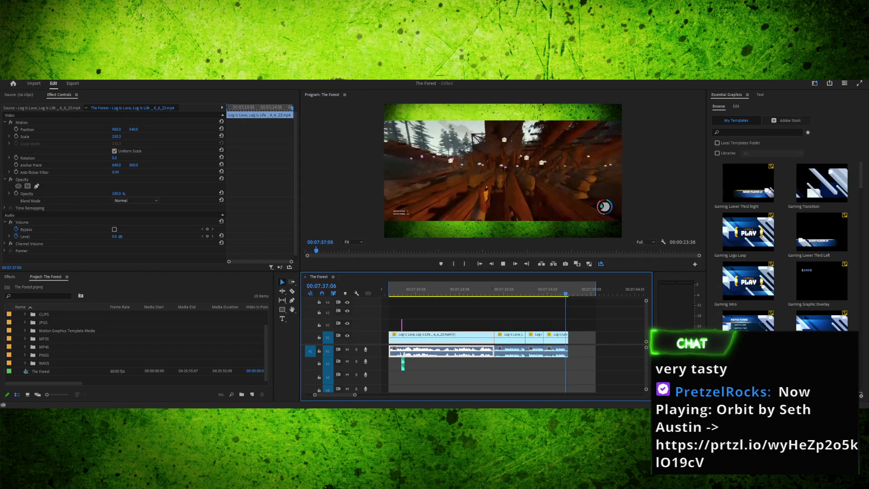
Move the sequence's Out point back to the end of the last gameplay clip and play from 00:07:25:30
{"action": "left_click_drag", "start_coordinate": [566, 289], "coordinate": [548, 289]}
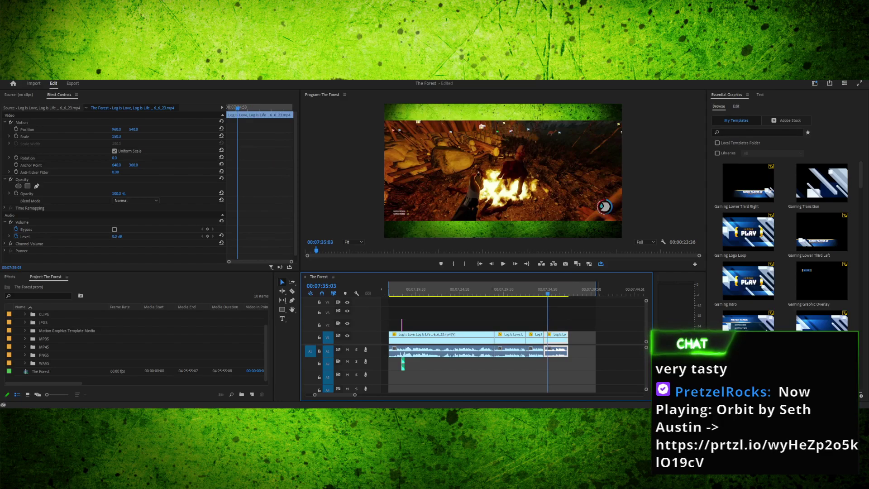
{"action": "left_click_drag", "start_coordinate": [596, 288], "coordinate": [483, 289]}
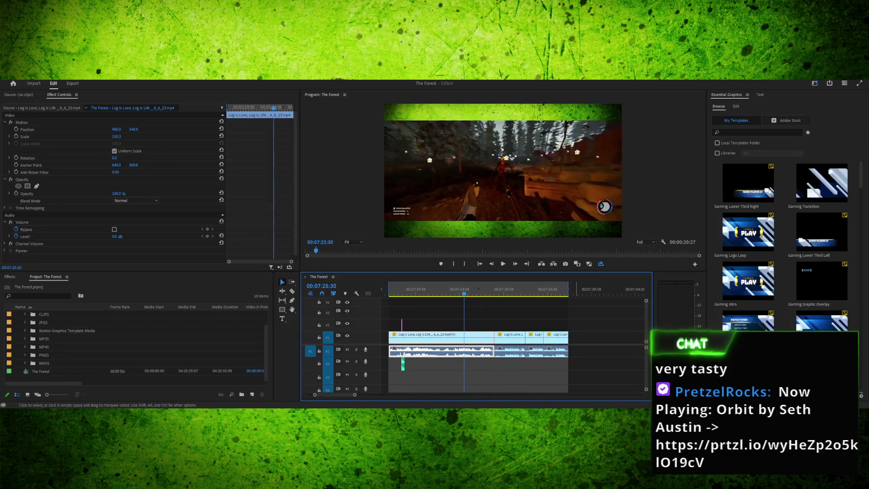
{"action": "key", "text": "space"}
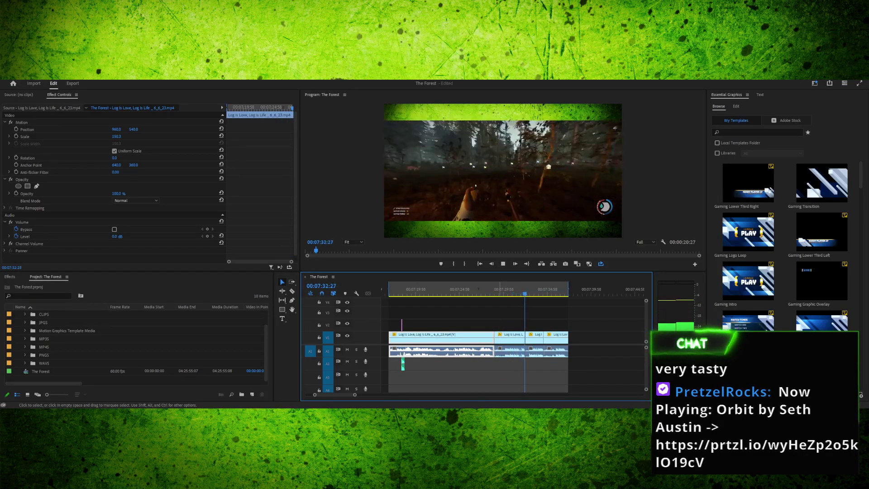
Review the gameplay between about 00:07:21 and 00:07:36 repeatedly, checking the pacing across the recent cuts
{"action": "key", "text": "space"}
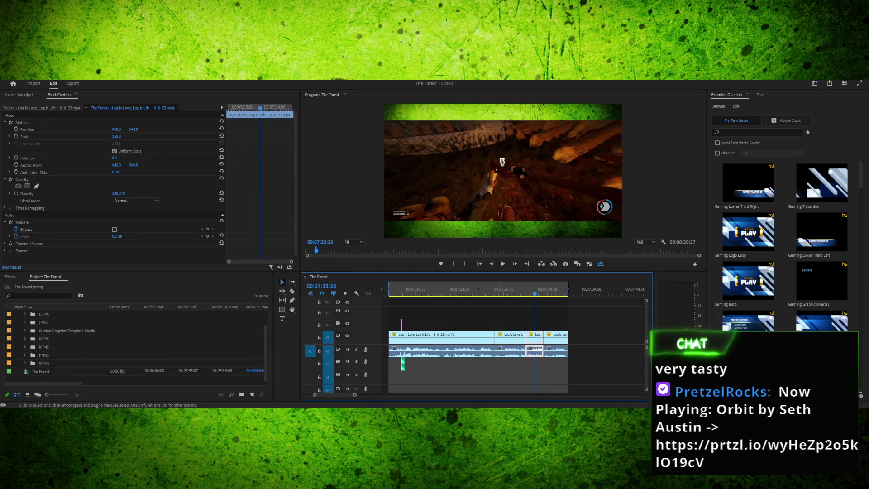
{"action": "key", "text": "space"}
{"action": "key", "text": "space"}
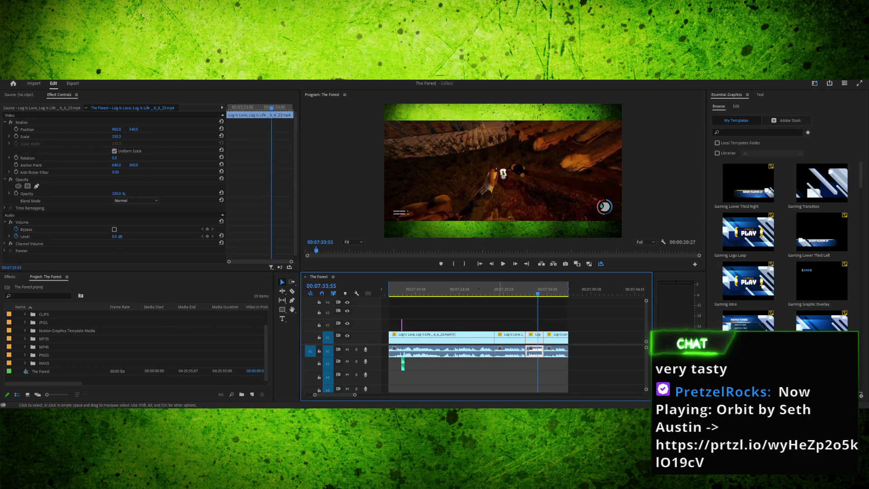
{"action": "key", "text": "space"}
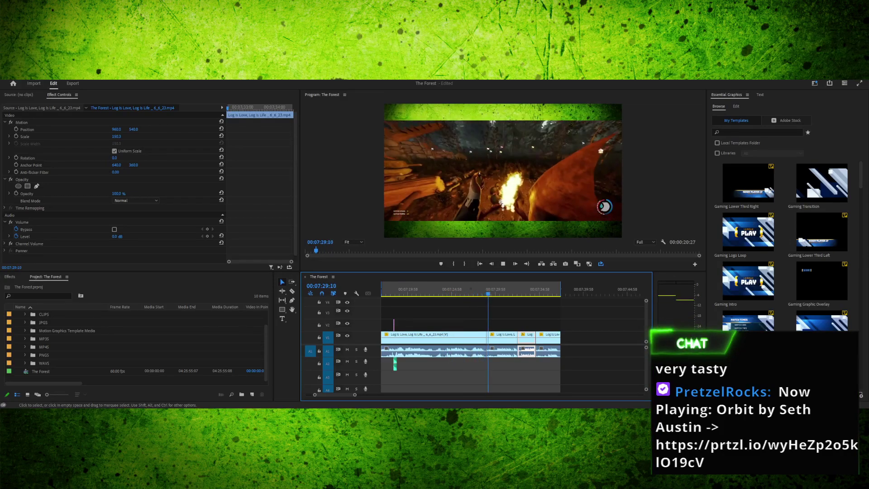
{"action": "key", "text": "space"}
{"action": "left_click", "coordinate": [501, 351]}
{"action": "left_click_drag", "start_coordinate": [492, 290], "coordinate": [472, 290]}
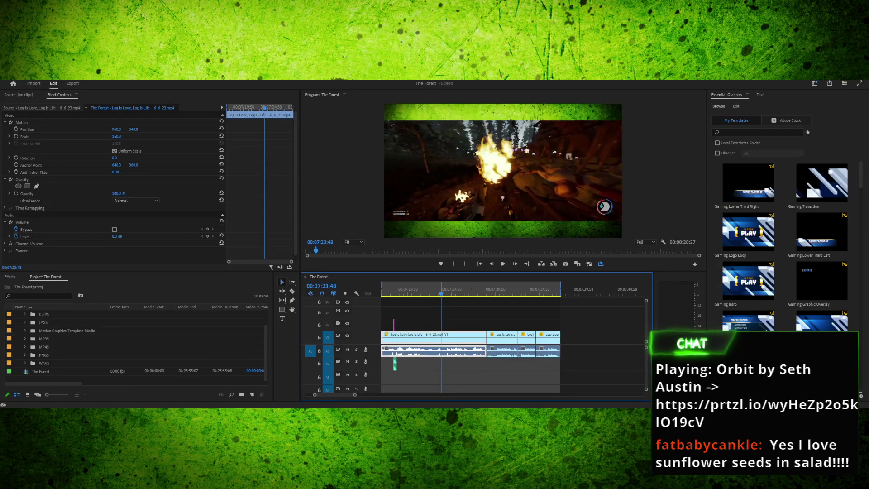
{"action": "key", "text": "j"}
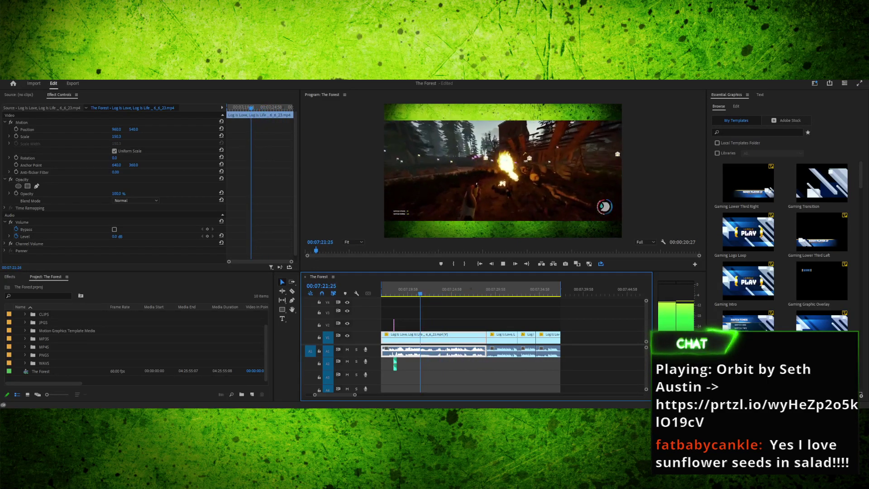
{"action": "key", "text": "l"}
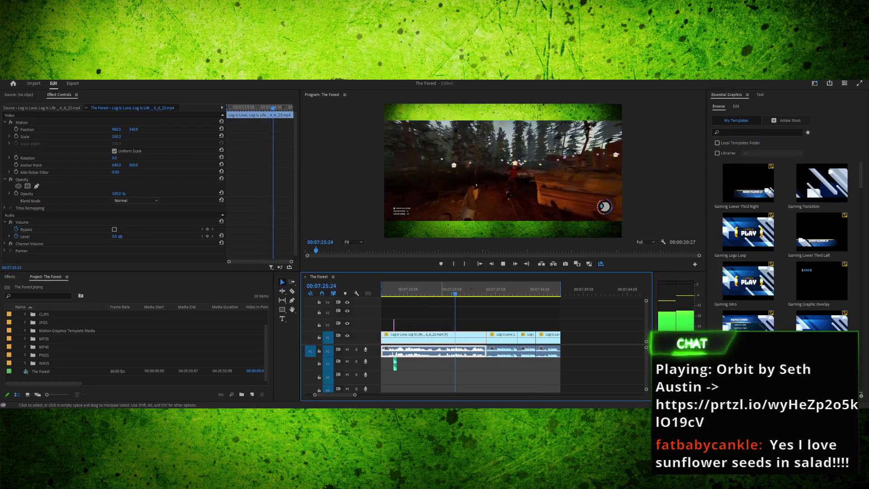
{"action": "key", "text": "j"}
{"action": "key", "text": "l"}
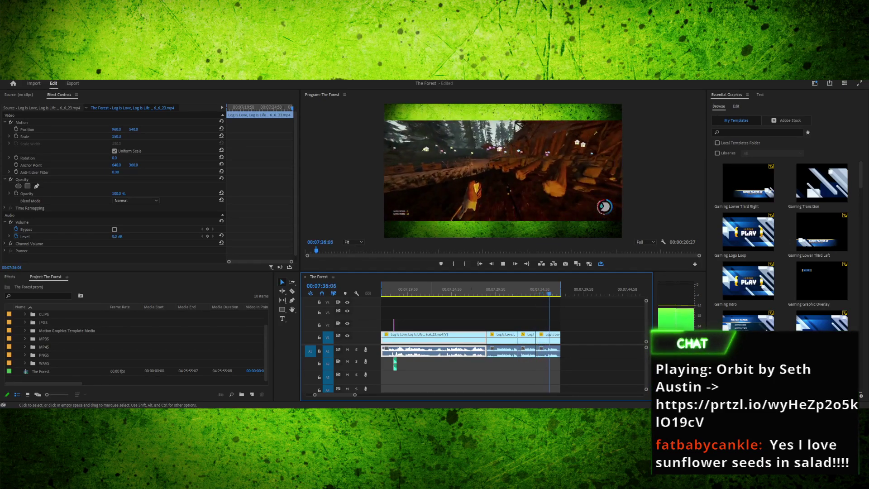
{"action": "key", "text": "Up"}
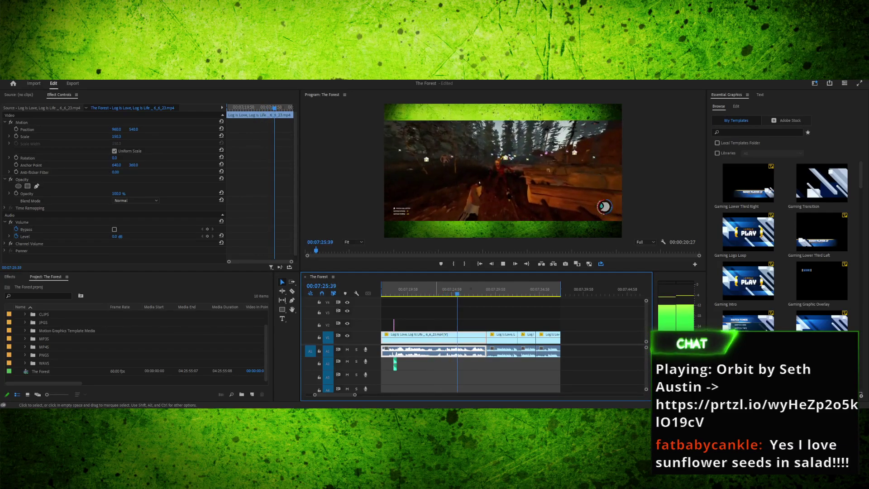
{"action": "key", "text": "space"}
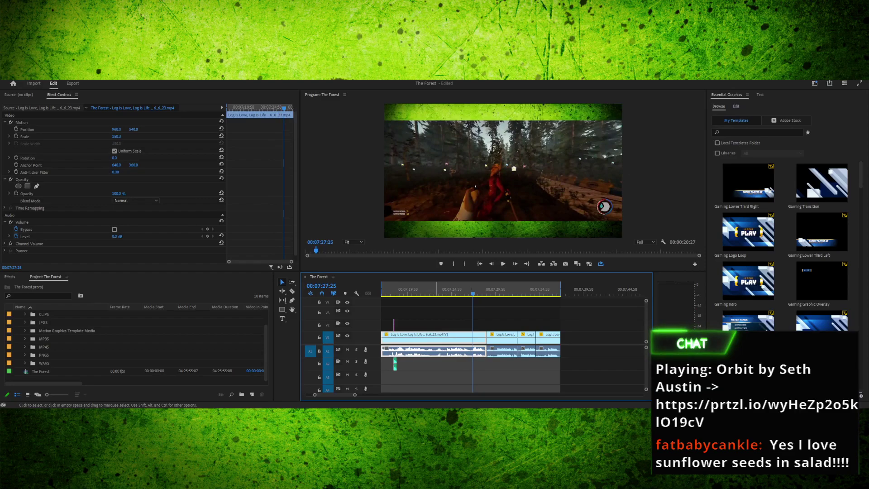
Bring the playhead to 00:07:24:06 and save the project
{"action": "left_click_drag", "start_coordinate": [440, 289], "coordinate": [443, 289]}
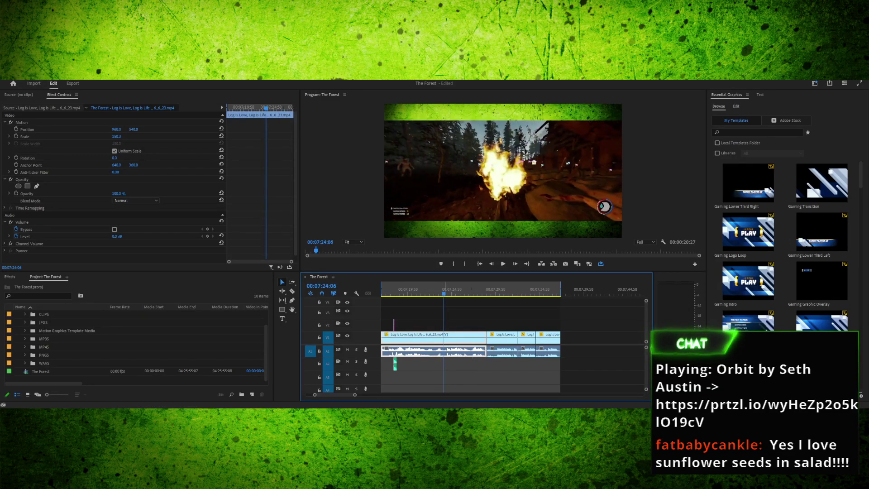
{"action": "key", "text": "ctrl+s"}
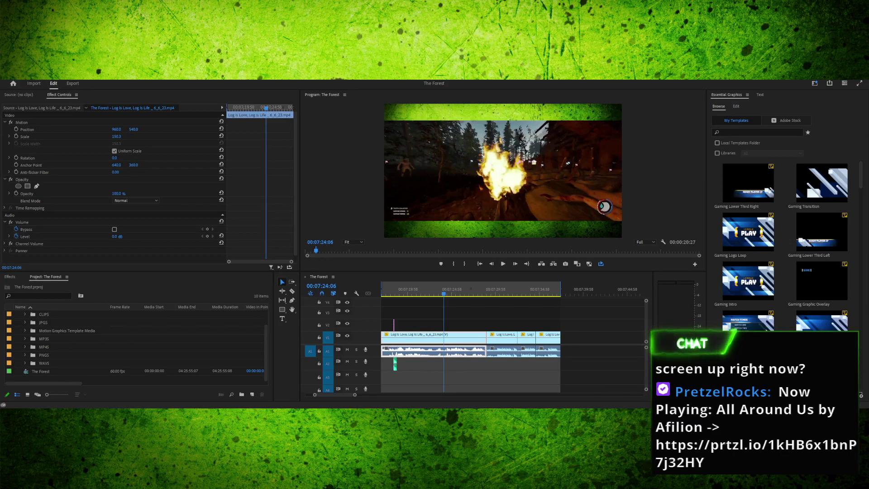
{"action": "key", "text": "alt+Tab"}
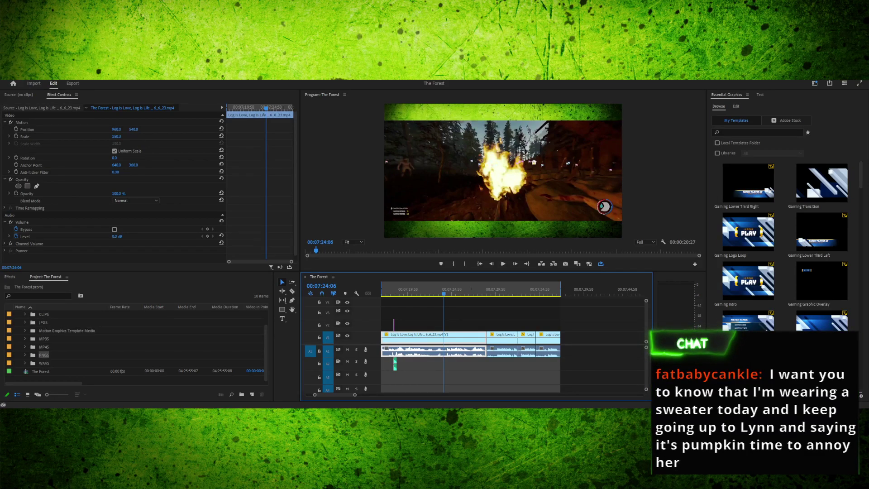
Place Sombrero.png from the PNGS folder on track V2 above the gameplay, covering 00:07:20:00, and select it
{"action": "left_click", "coordinate": [44, 355]}
{"action": "left_click", "coordinate": [25, 355]}
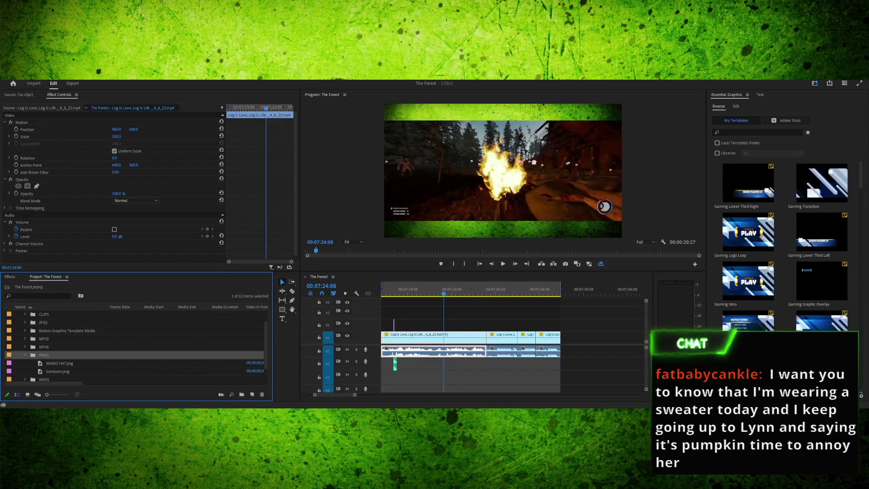
{"action": "left_click", "coordinate": [60, 363]}
{"action": "left_click", "coordinate": [57, 371]}
{"action": "left_click_drag", "start_coordinate": [58, 372], "coordinate": [416, 325]}
{"action": "left_click_drag", "start_coordinate": [405, 290], "coordinate": [408, 290]}
{"action": "left_click", "coordinate": [422, 325]}
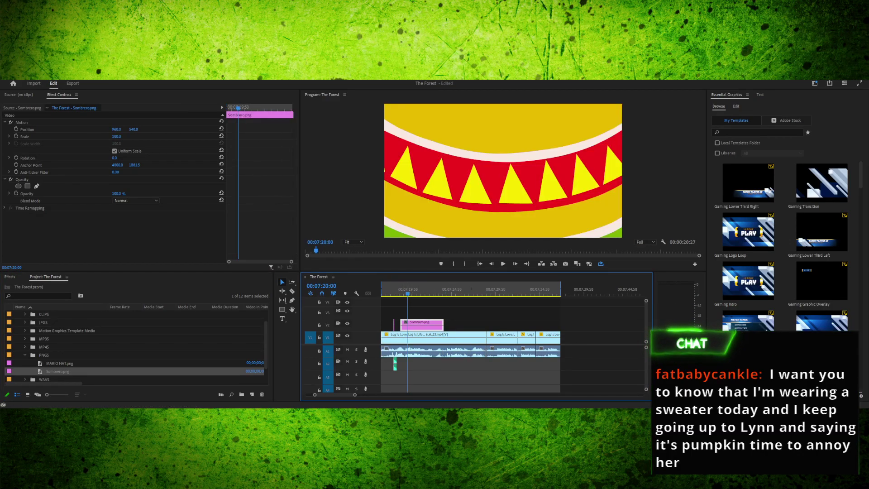
Set the scale of the sombrero image to 10
{"action": "left_click", "coordinate": [22, 123]}
{"action": "left_click", "coordinate": [117, 136]}
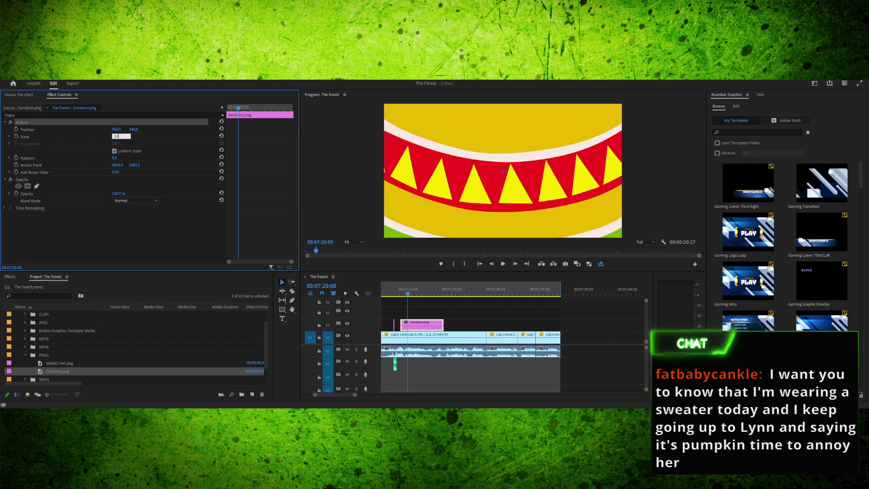
{"action": "type", "text": "50"}
{"action": "key", "text": "Return"}
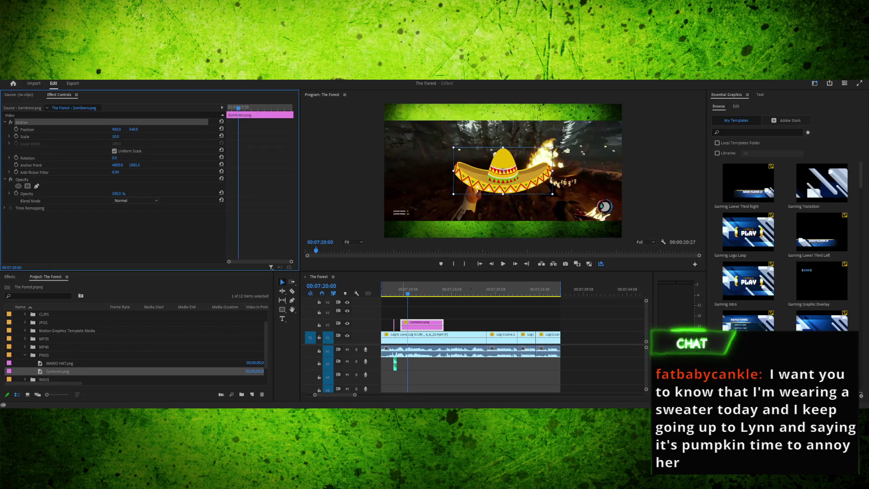
Preview the sombrero overlay against the gameplay up to 00:07:22:44 and delete it from the timeline
{"action": "left_click_drag", "start_coordinate": [402, 289], "coordinate": [393, 289]}
{"action": "key", "text": "space"}
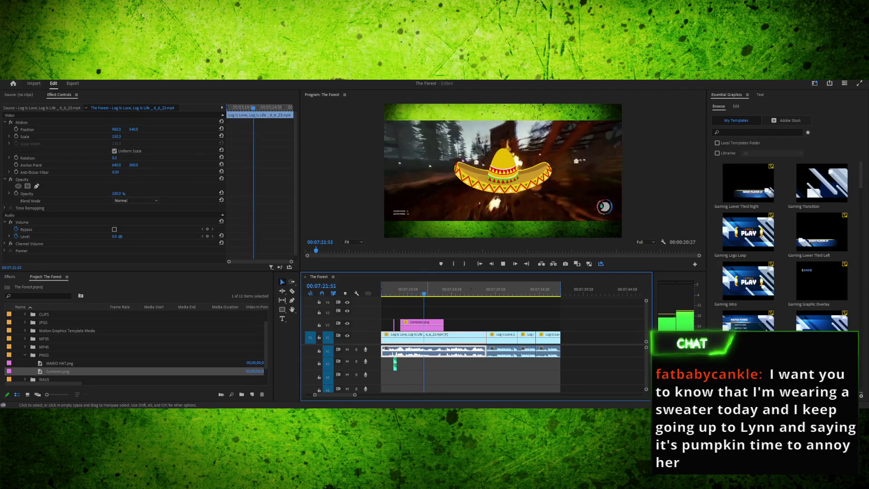
{"action": "key", "text": "space"}
{"action": "left_click", "coordinate": [422, 324]}
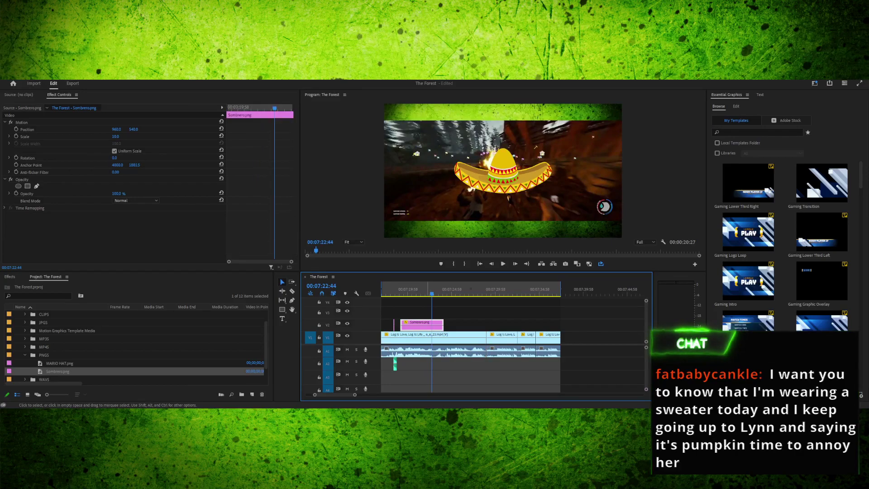
{"action": "key", "text": "Delete"}
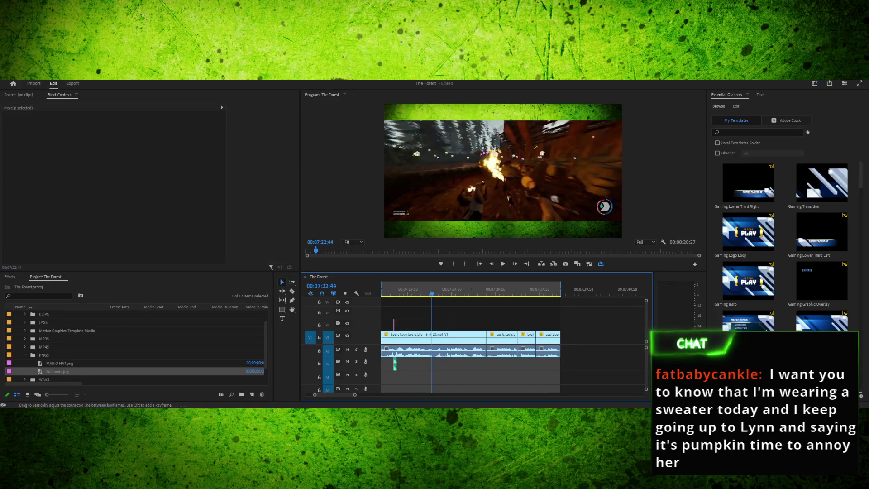
Replay the gameplay from about 00:07:18:13 and recheck the section between 00:07:26 and 00:07:28
{"action": "left_click_drag", "start_coordinate": [412, 288], "coordinate": [402, 289]}
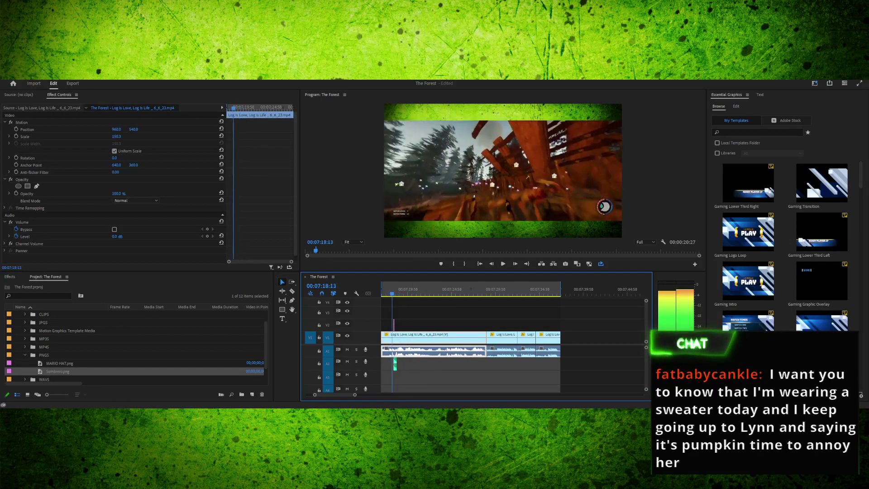
{"action": "key", "text": "l"}
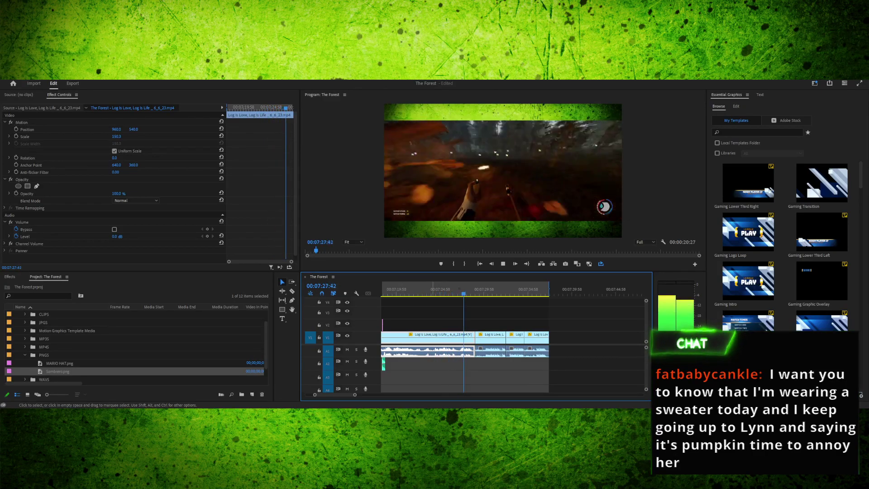
{"action": "left_click_drag", "start_coordinate": [455, 288], "coordinate": [444, 288]}
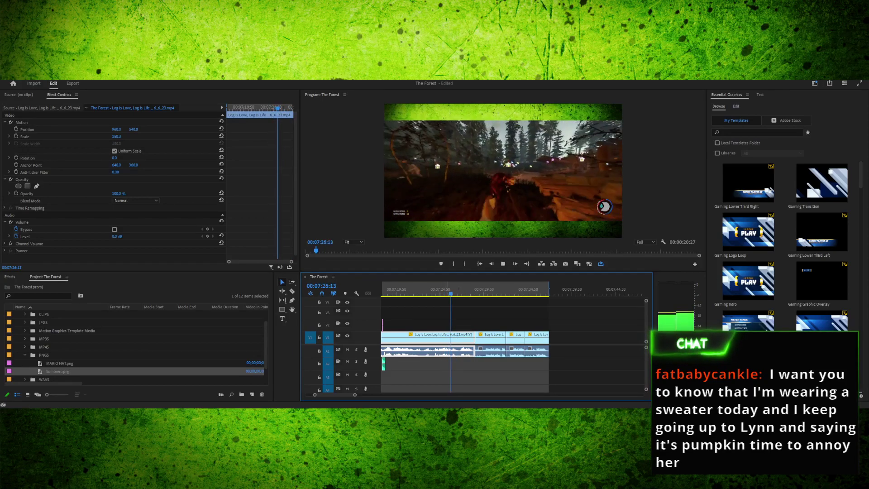
{"action": "key", "text": "space"}
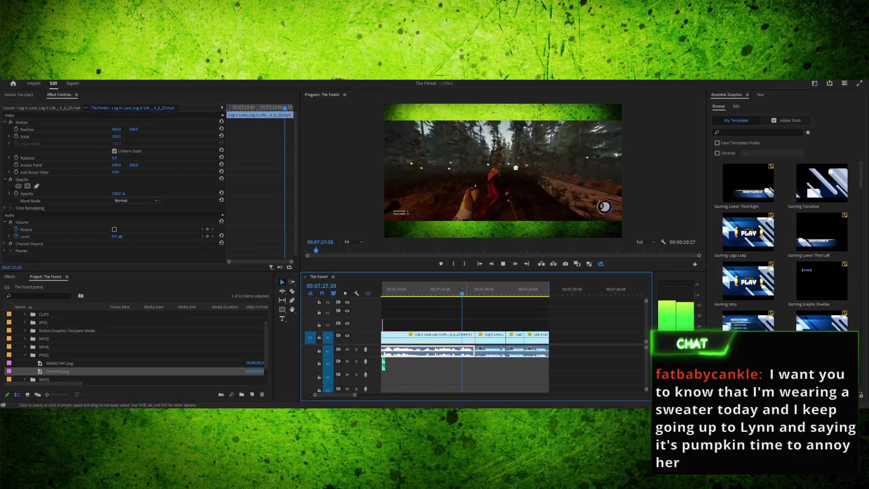
{"action": "key", "text": "space"}
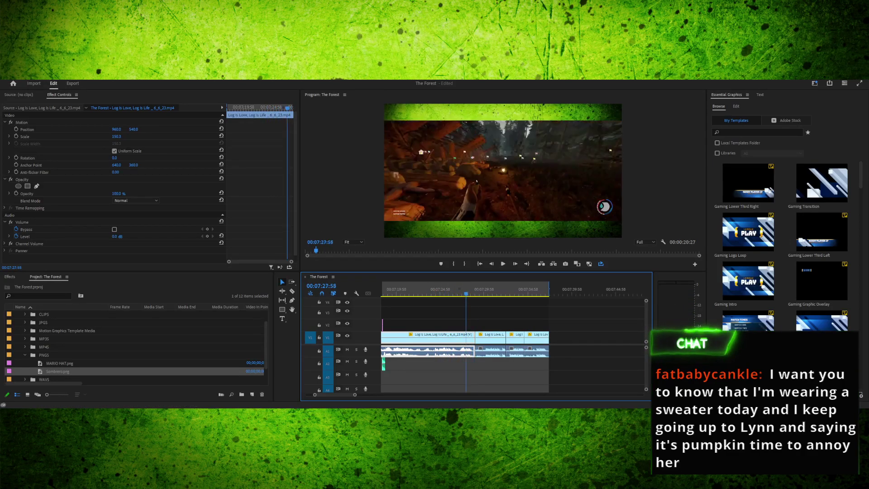
{"action": "key", "text": "space"}
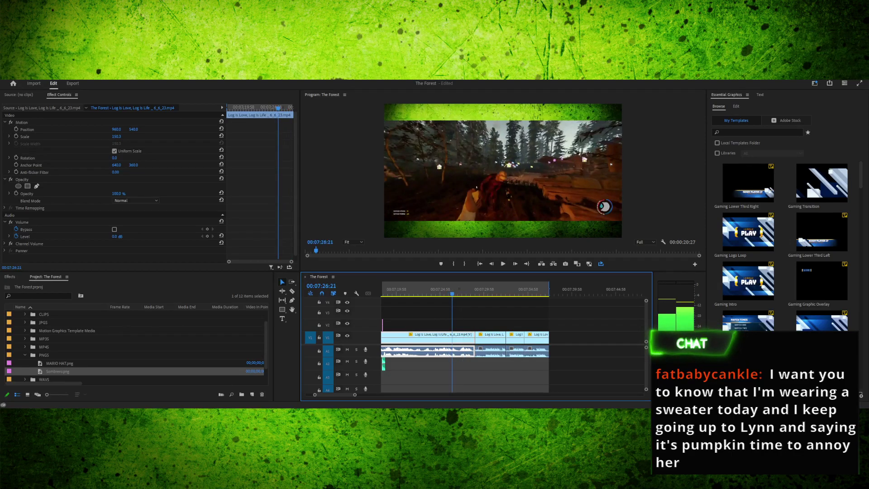
Find the frame at 00:07:23:52 and place Sombrero.png on track V2 above the gameplay from there
{"action": "left_click", "coordinate": [429, 289]}
{"action": "key", "text": "space"}
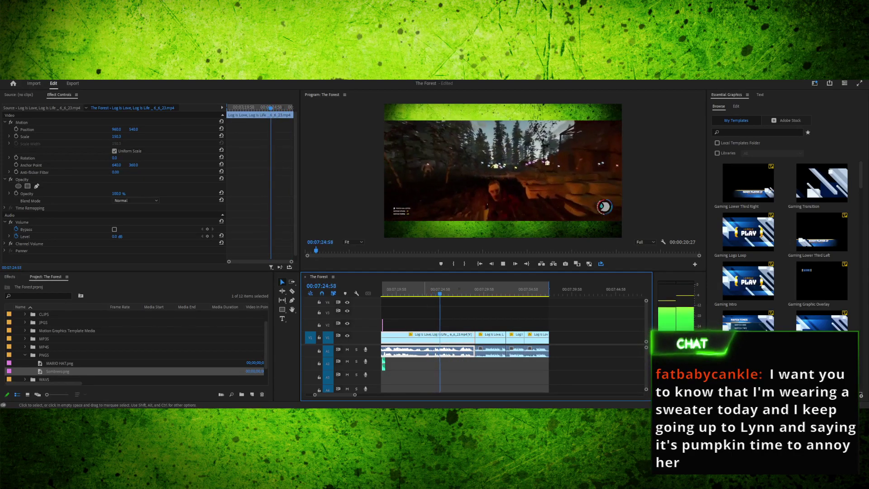
{"action": "key", "text": "space"}
{"action": "key", "text": "Left"}
{"action": "key", "text": "Left"}
{"action": "key", "text": "Left"}
{"action": "key", "text": "Left"}
{"action": "key", "text": "Left"}
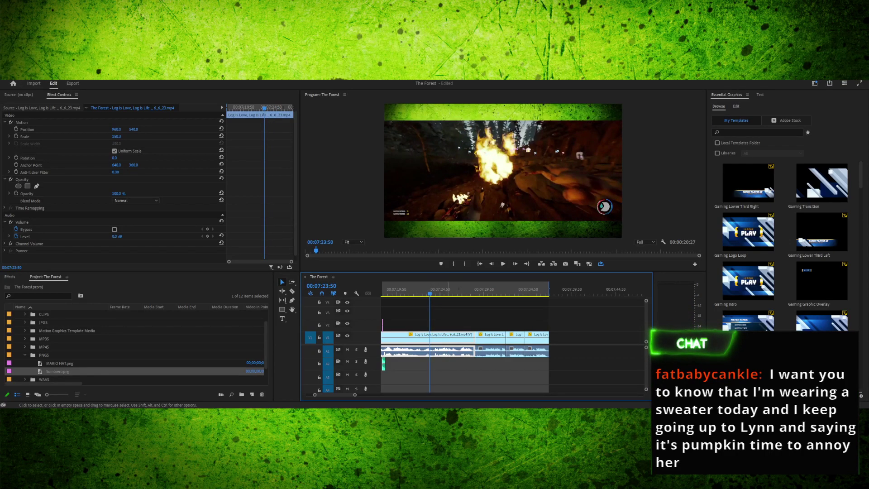
{"action": "key", "text": "Right"}
{"action": "key", "text": "Right"}
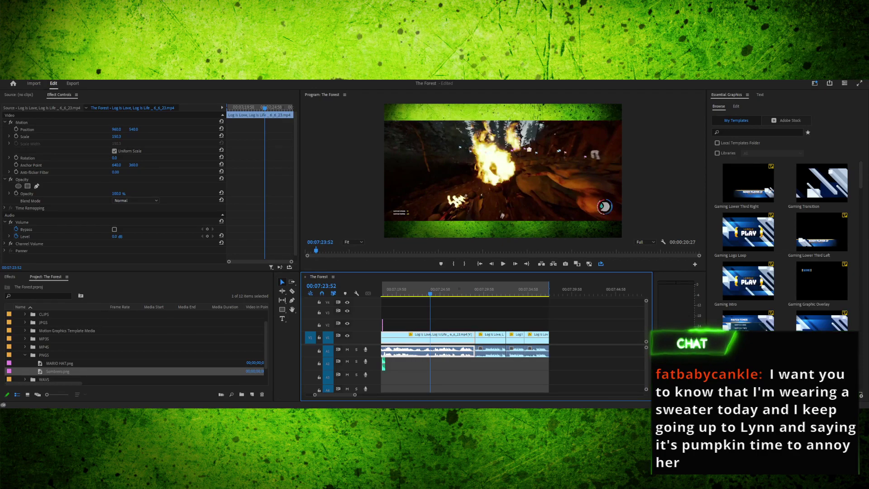
{"action": "left_click_drag", "start_coordinate": [58, 372], "coordinate": [430, 325]}
Set the scale of the new sombrero overlay to 10
{"action": "key", "text": "space"}
{"action": "key", "text": "space"}
{"action": "left_click", "coordinate": [452, 324]}
{"action": "left_click", "coordinate": [117, 137]}
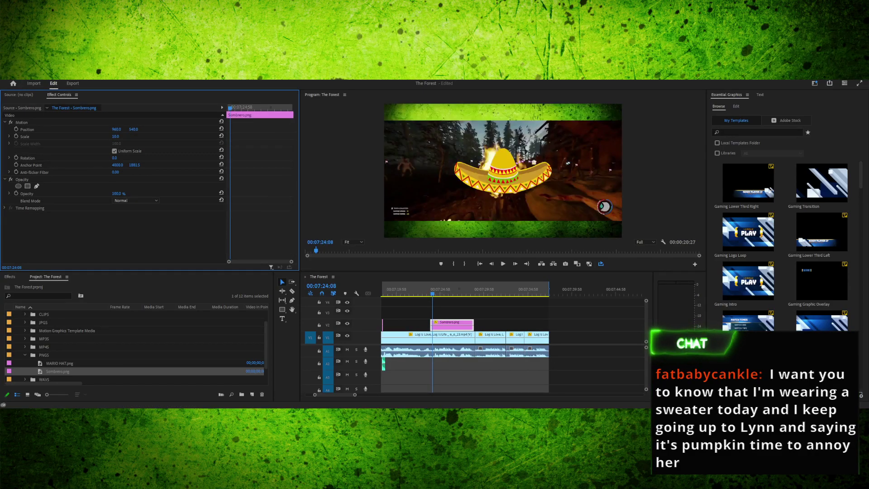
Preview the overlay and trim the sombrero clip to run from 00:07:24:18 to about 00:07:25:30
{"action": "left_click", "coordinate": [427, 289]}
{"action": "key", "text": "space"}
{"action": "key", "text": "space"}
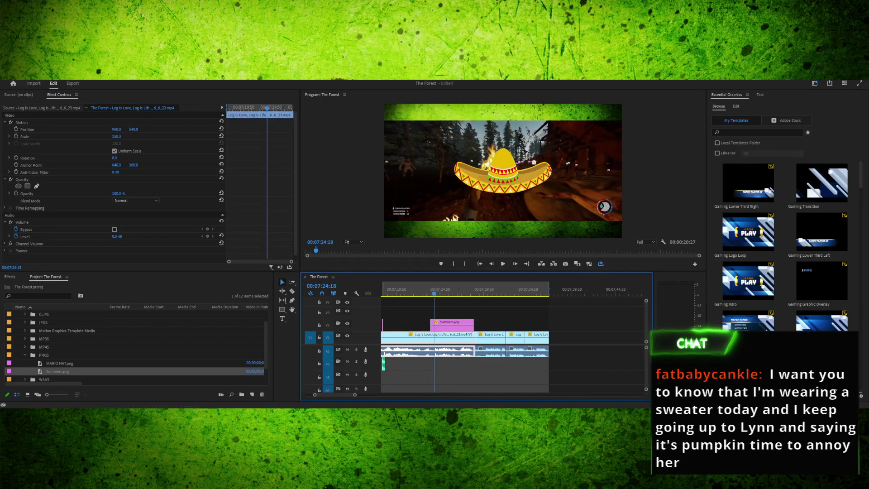
{"action": "key", "text": "="}
{"action": "key", "text": "="}
{"action": "key", "text": "="}
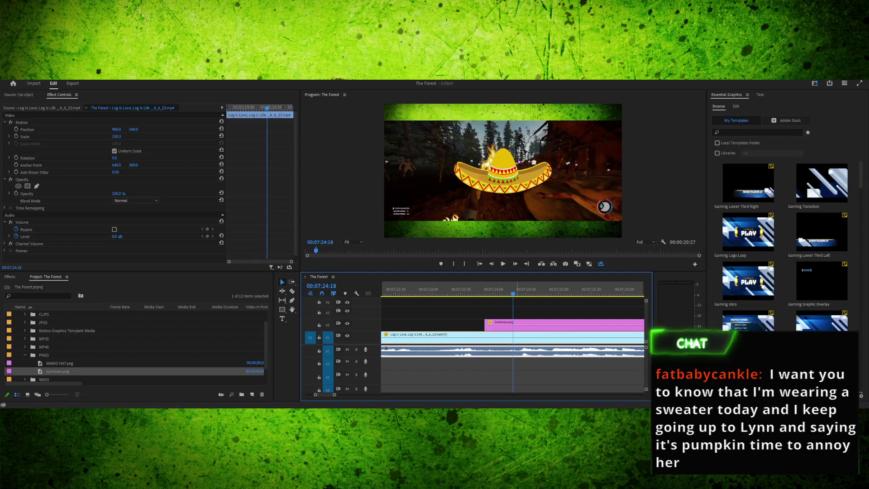
{"action": "mouse_move", "coordinate": [529, 326]}
{"action": "left_mouse_down"}
{"action": "mouse_move", "coordinate": [445, 325]}
{"action": "mouse_move", "coordinate": [599, 325]}
{"action": "mouse_move", "coordinate": [478, 325]}
{"action": "mouse_move", "coordinate": [526, 325]}
{"action": "mouse_move", "coordinate": [514, 325]}
{"action": "left_mouse_up"}
Preview the trimmed sombrero overlay past its end, and step back through the frames to 00:07:24:53
{"action": "left_click_drag", "start_coordinate": [493, 289], "coordinate": [461, 289]}
{"action": "key", "text": "space"}
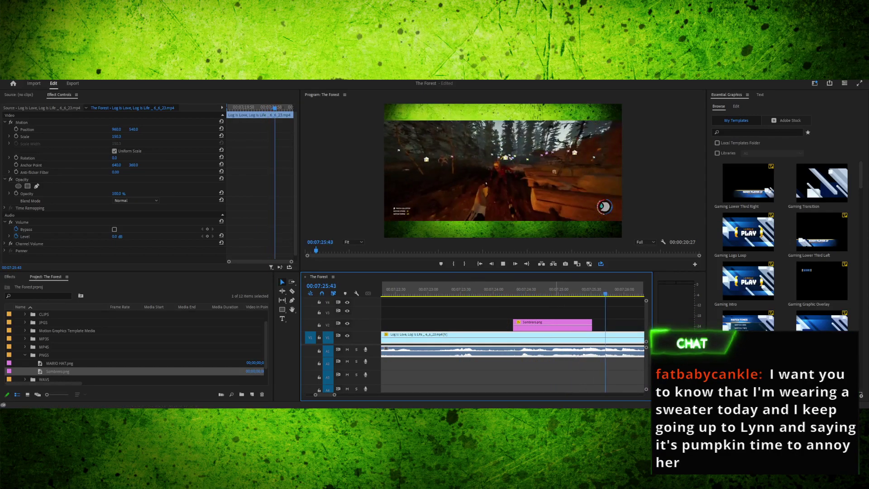
{"action": "key", "text": "space"}
{"action": "key", "text": "Right"}
{"action": "key", "text": "Right"}
{"action": "key", "text": "Right"}
{"action": "key", "text": "Left"}
{"action": "key", "text": "Left"}
{"action": "key", "text": "Left"}
{"action": "key", "text": "Left"}
{"action": "key", "text": "Left"}
{"action": "key", "text": "Left"}
{"action": "key", "text": "Left"}
{"action": "key", "text": "Left"}
{"action": "key", "text": "Left"}
{"action": "key", "text": "Left"}
{"action": "key", "text": "shift+Left"}
{"action": "key", "text": "shift+Left"}
{"action": "key", "text": "shift+Left"}
{"action": "key", "text": "shift+Left"}
{"action": "key", "text": "shift+Left"}
{"action": "key", "text": "shift+Left"}
{"action": "key", "text": "shift+Left"}
{"action": "key", "text": "shift+Left"}
{"action": "key", "text": "shift+Left"}
{"action": "key", "text": "shift+Left"}
{"action": "key", "text": "shift+Left"}
{"action": "key", "text": "shift+Left"}
{"action": "key", "text": "shift+Left"}
{"action": "key", "text": "shift+Left"}
{"action": "key", "text": "shift+Left"}
{"action": "key", "text": "shift+Left"}
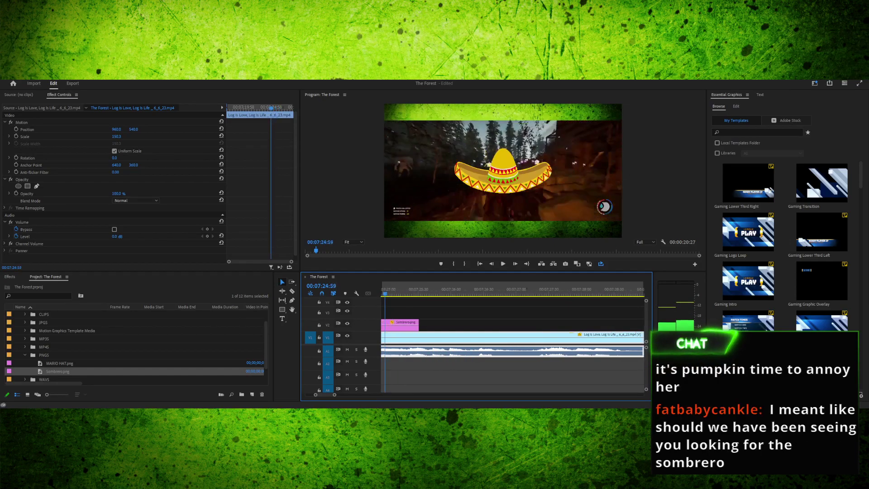
{"action": "key", "text": "Left"}
{"action": "key", "text": "Left"}
{"action": "key", "text": "Left"}
{"action": "key", "text": "Left"}
{"action": "key", "text": "Left"}
{"action": "key", "text": "Left"}
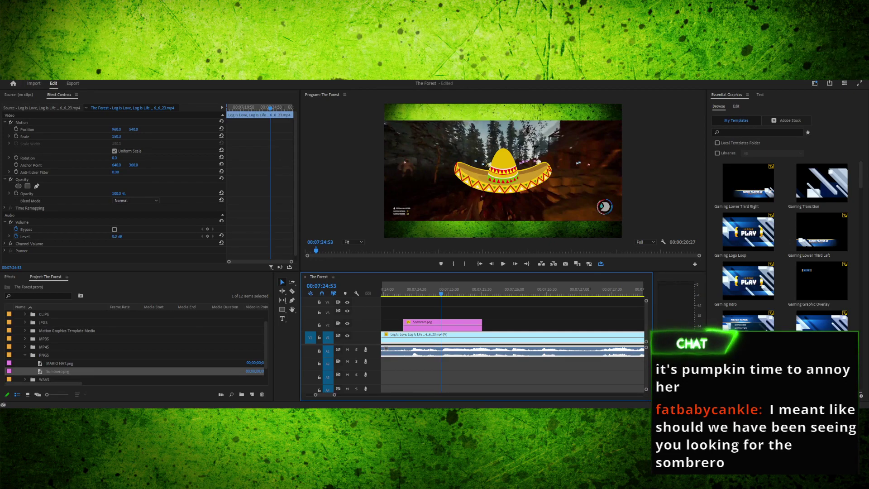
Replay the sombrero section several times, from 00:07:24:18 through the gameplay up to about 00:07:27:24
{"action": "key", "text": "space"}
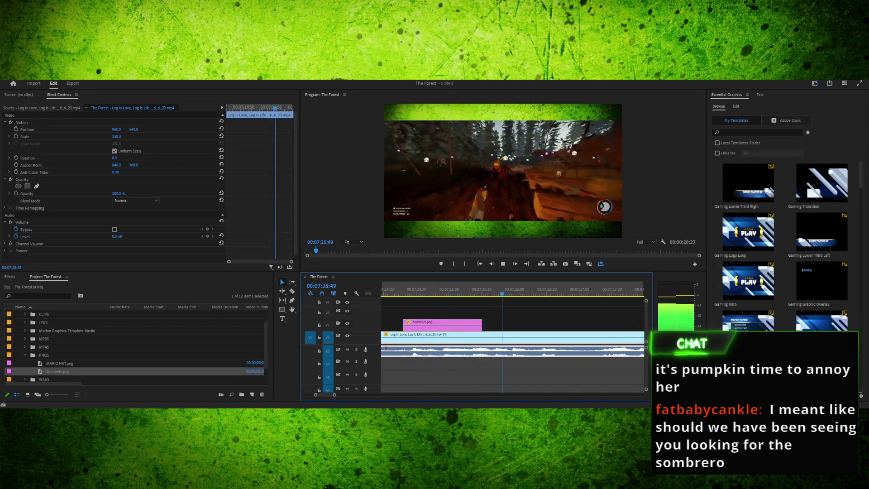
{"action": "key", "text": "space"}
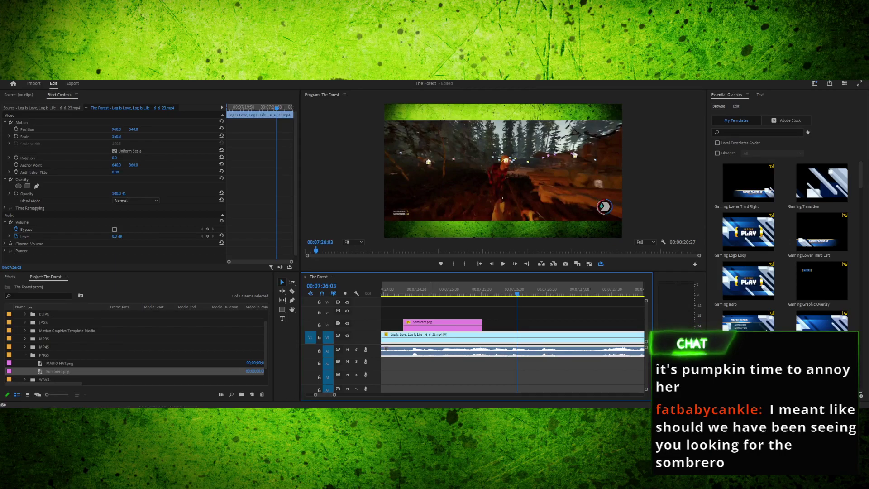
{"action": "left_click_drag", "start_coordinate": [429, 289], "coordinate": [403, 289]}
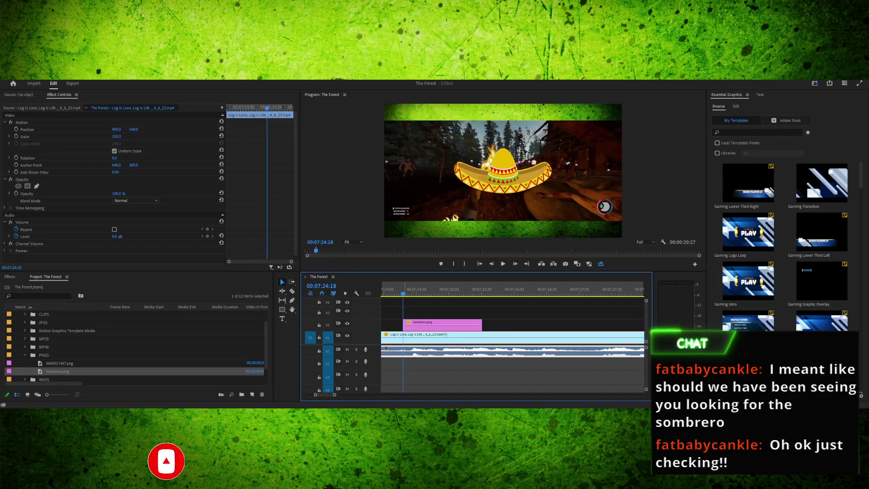
{"action": "key", "text": "space"}
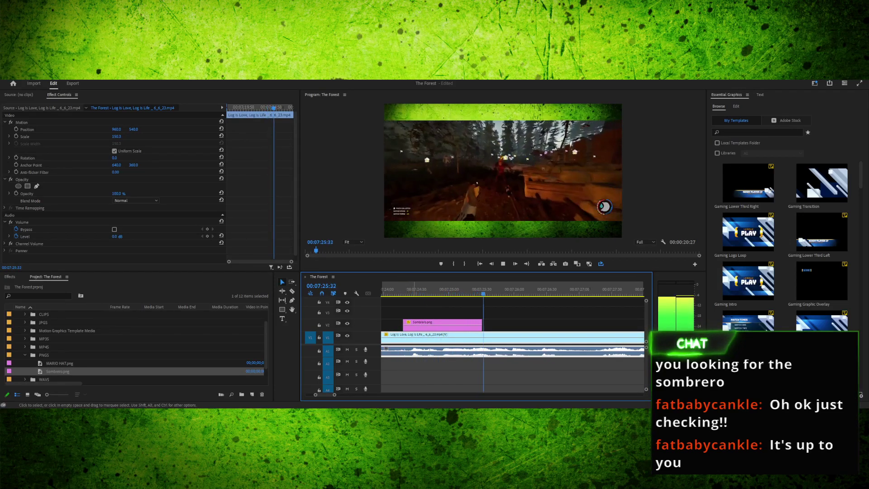
{"action": "key", "text": "space"}
{"action": "key", "text": "space"}
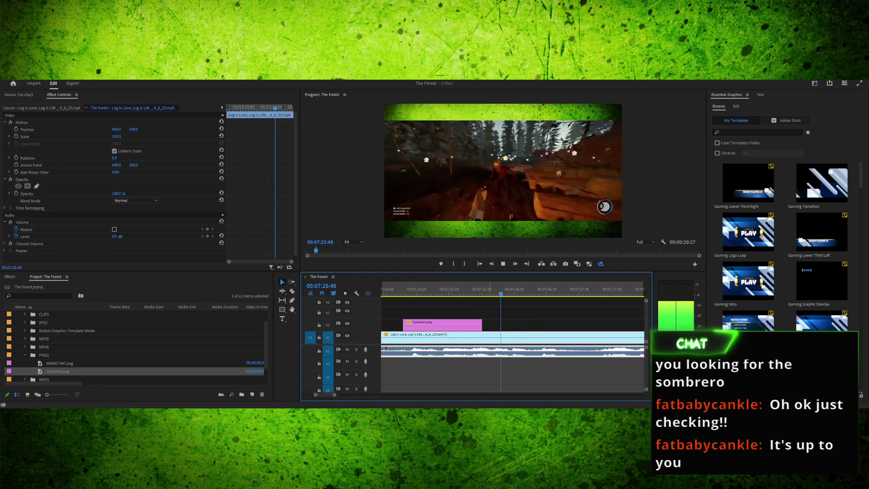
{"action": "key", "text": "space"}
{"action": "left_click_drag", "start_coordinate": [530, 294], "coordinate": [420, 293]}
{"action": "key", "text": "space"}
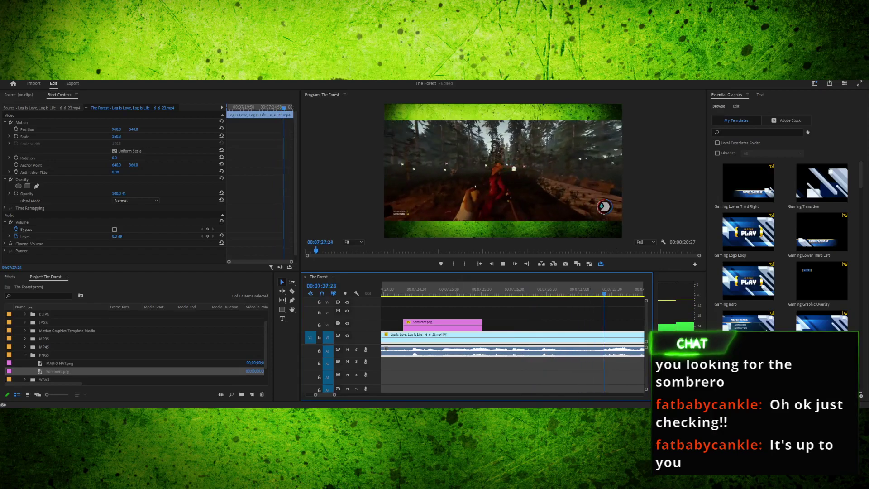
{"action": "key", "text": "space"}
{"action": "key", "text": "Up"}
{"action": "key", "text": "Up"}
{"action": "key", "text": "space"}
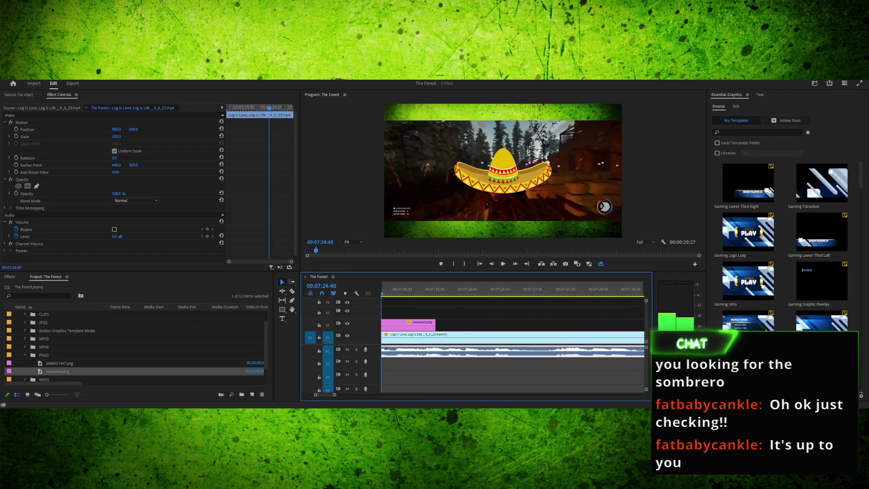
Delete the sombrero overlay from track V2, comparing the gameplay around 00:07:24:36 with and without it
{"action": "left_click", "coordinate": [490, 325]}
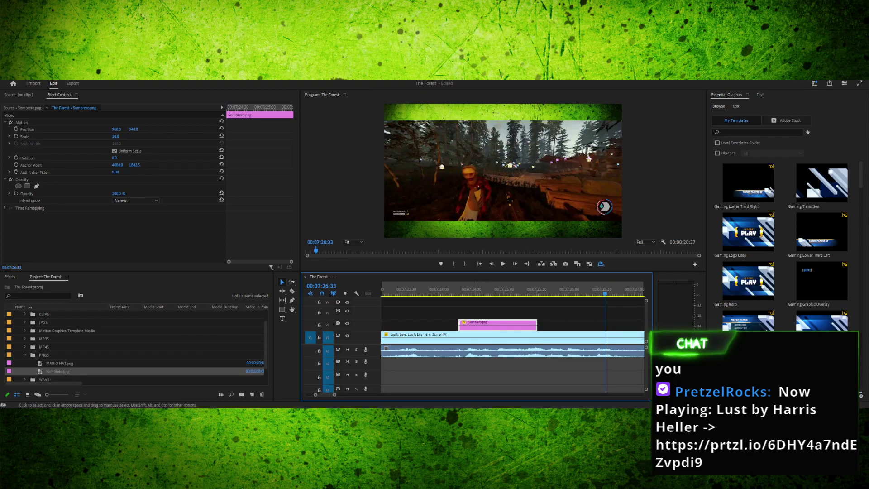
{"action": "key", "text": "Delete"}
{"action": "left_click_drag", "start_coordinate": [605, 290], "coordinate": [479, 290]}
{"action": "key", "text": "ctrl+z"}
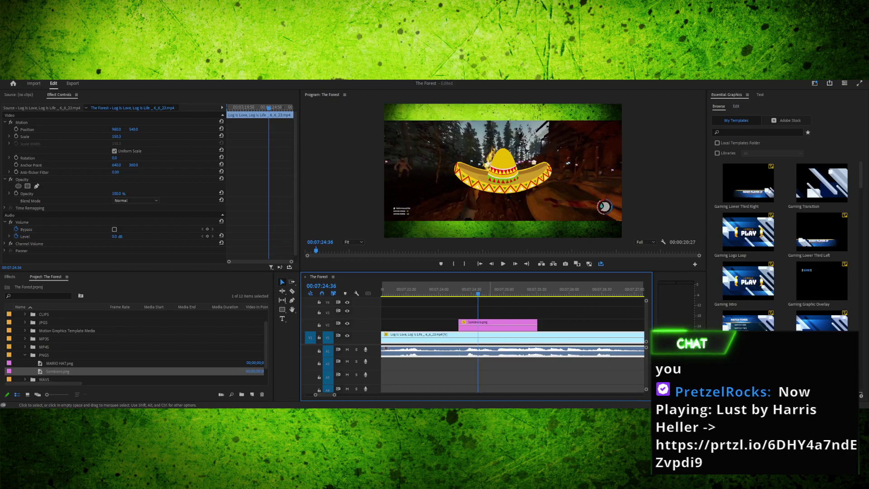
{"action": "key", "text": "ctrl+shift+z"}
{"action": "left_click", "coordinate": [478, 335]}
{"action": "key", "text": "space"}
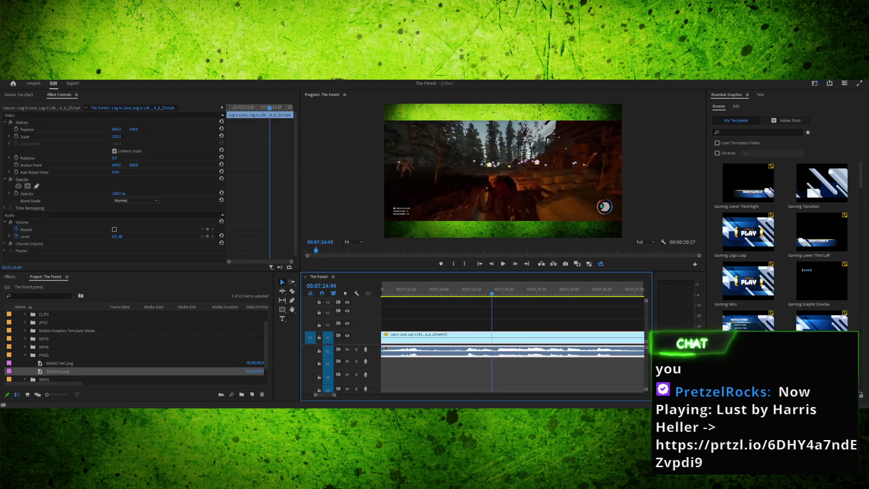
Review the gameplay from 00:07:18:09 to 00:07:30:43 and delete the three clips after the first gameplay clip
{"action": "key", "text": "minus"}
{"action": "key", "text": "minus"}
{"action": "key", "text": "minus"}
{"action": "key", "text": "minus"}
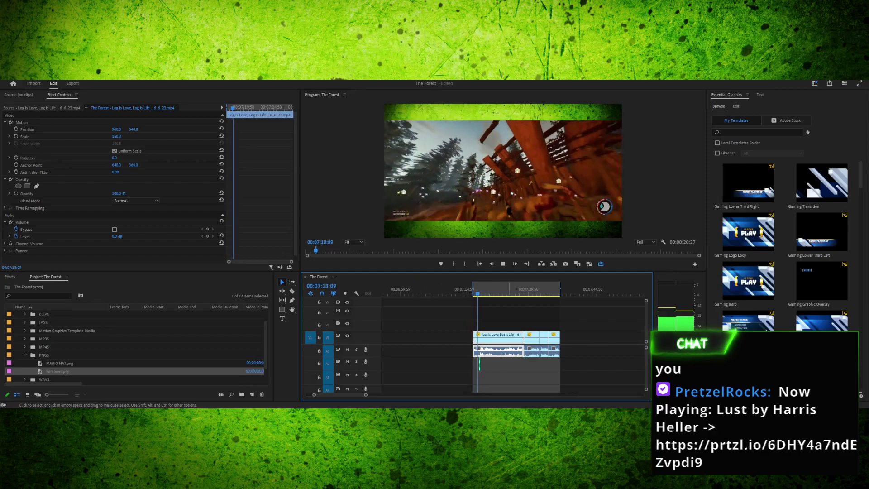
{"action": "key", "text": "space"}
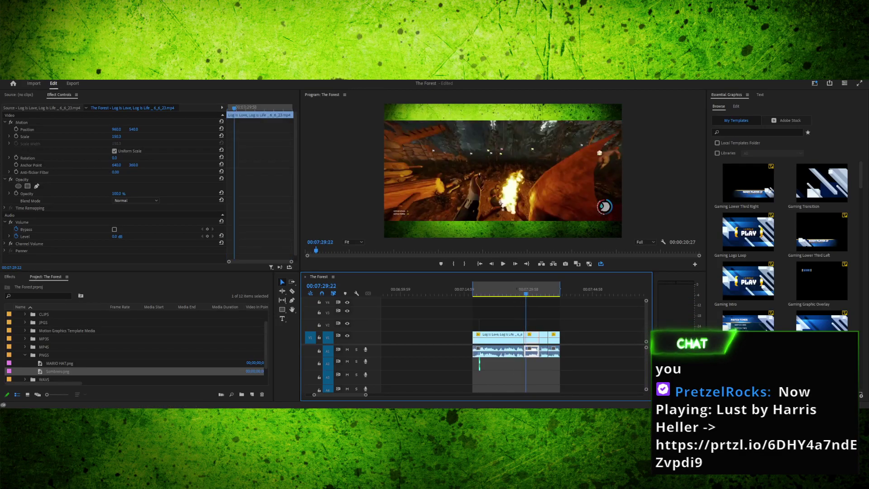
{"action": "key", "text": "space"}
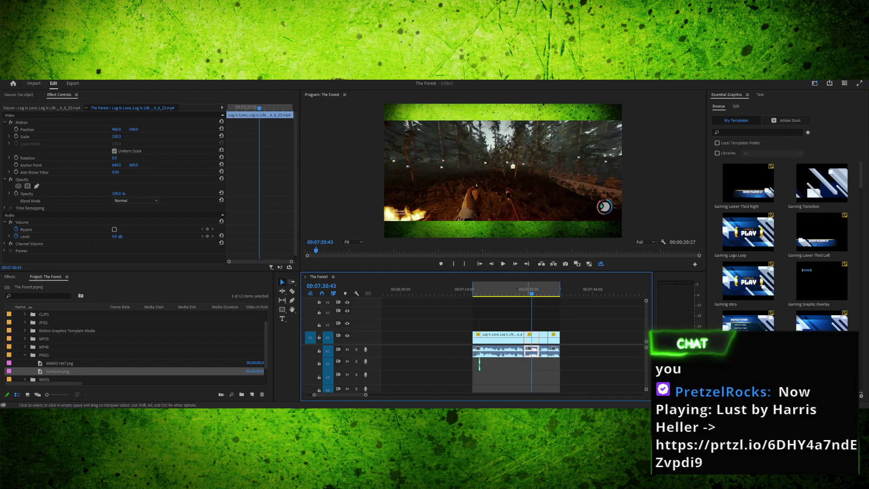
{"action": "left_click_drag", "start_coordinate": [528, 325], "coordinate": [563, 361]}
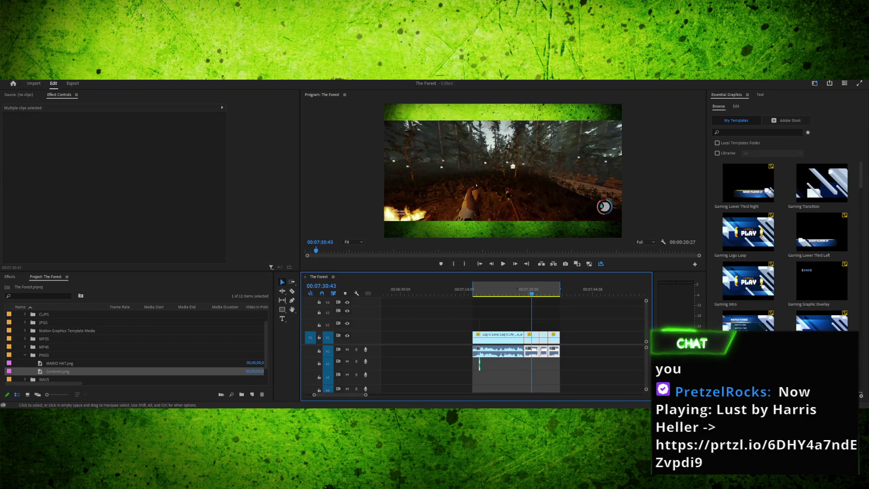
{"action": "key", "text": "Delete"}
Replay the remaining gameplay clip from 00:07:20:23 and recheck the moment around 00:07:18:10
{"action": "mouse_move", "coordinate": [495, 290]}
{"action": "left_mouse_down"}
{"action": "mouse_move", "coordinate": [513, 290]}
{"action": "mouse_move", "coordinate": [487, 289]}
{"action": "left_mouse_up"}
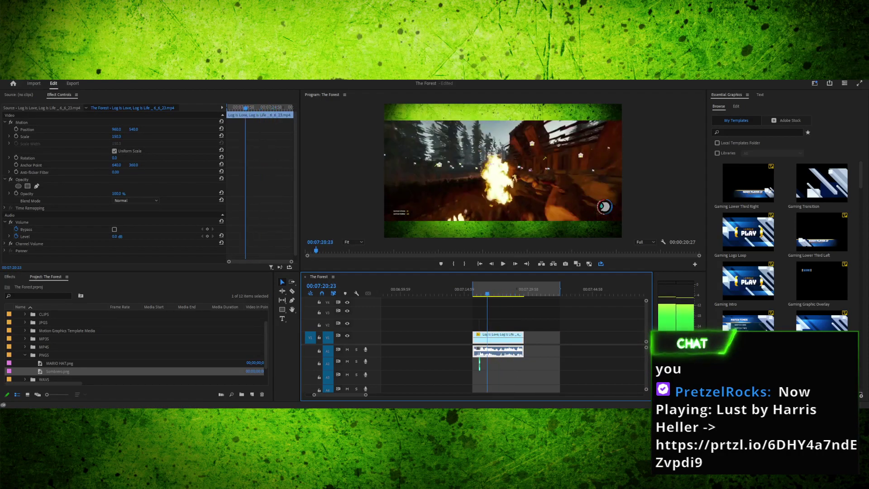
{"action": "key", "text": "space"}
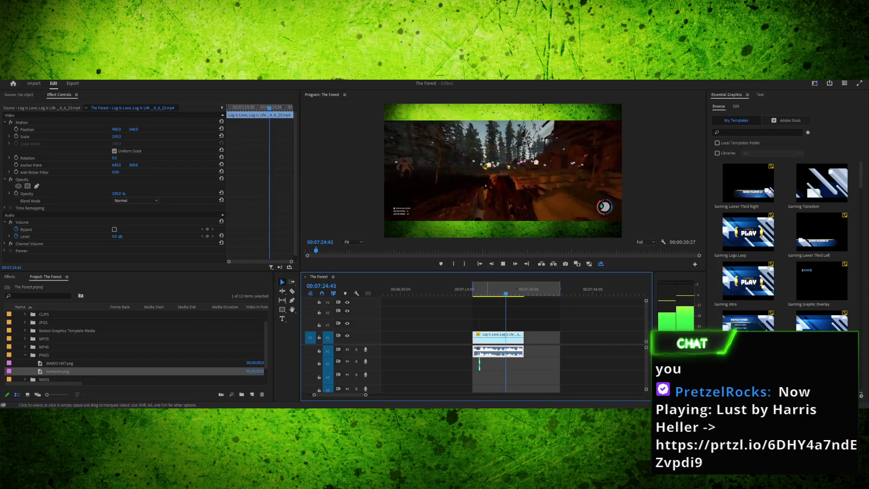
{"action": "key", "text": "space"}
{"action": "left_click", "coordinate": [481, 289]}
{"action": "key", "text": "space"}
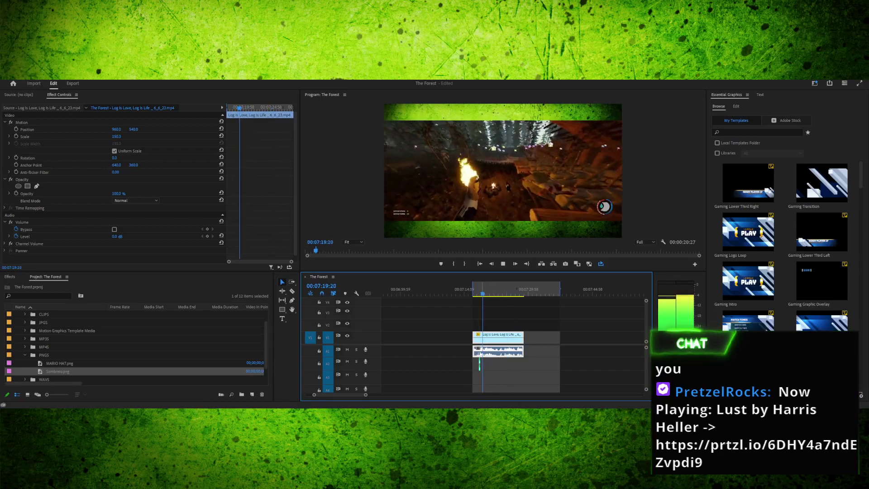
{"action": "left_click_drag", "start_coordinate": [478, 289], "coordinate": [476, 289]}
{"action": "key", "text": "space"}
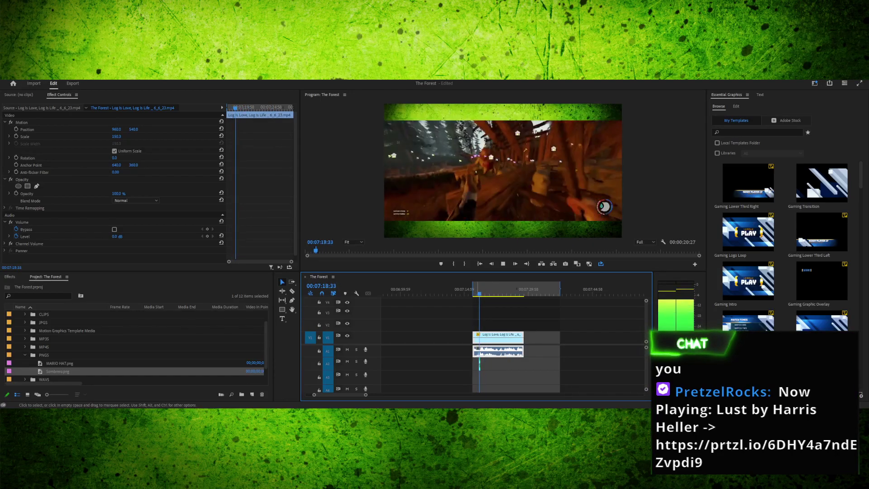
{"action": "key", "text": "space"}
{"action": "left_click", "coordinate": [477, 288]}
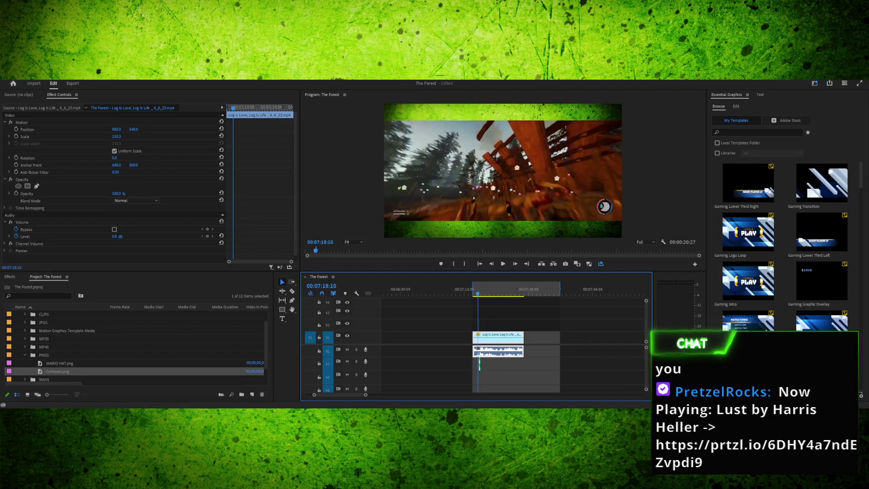
Split the gameplay clip and its audio at 00:07:17:47, just before the bonk effect
{"action": "key", "text": "shift+Right"}
{"action": "scroll", "coordinate": [514, 344], "scroll_direction": "up", "scroll_amount": 1}
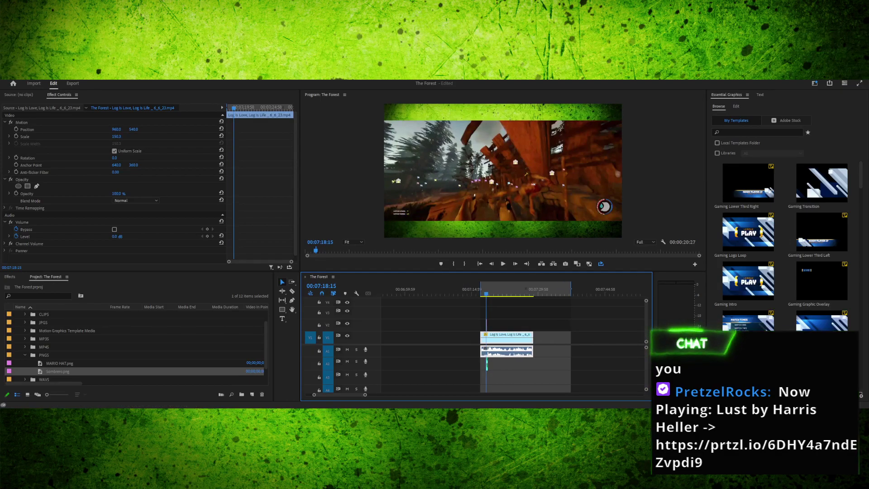
{"action": "key", "text": "equal"}
{"action": "key", "text": "equal"}
{"action": "key", "text": "equal"}
{"action": "key", "text": "equal"}
{"action": "key", "text": "equal"}
{"action": "key", "text": "equal"}
{"action": "key", "text": "equal"}
{"action": "key", "text": "minus"}
{"action": "key", "text": "minus"}
{"action": "key", "text": "minus"}
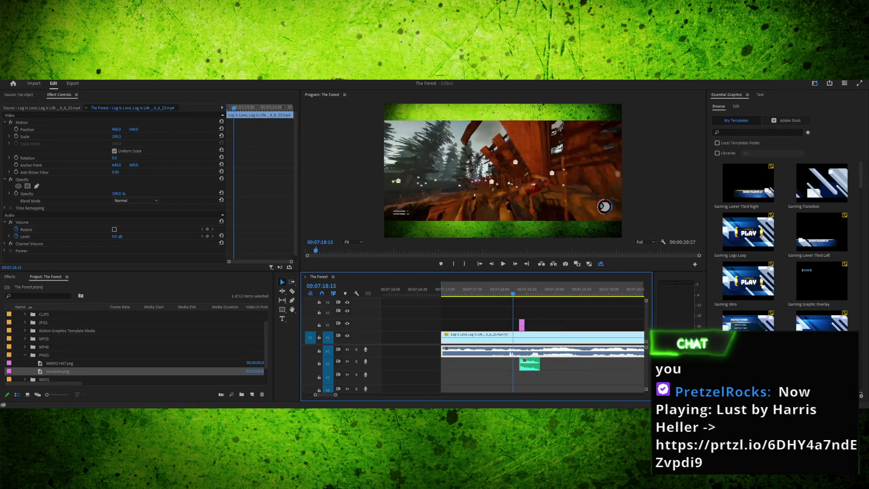
{"action": "key", "text": "space"}
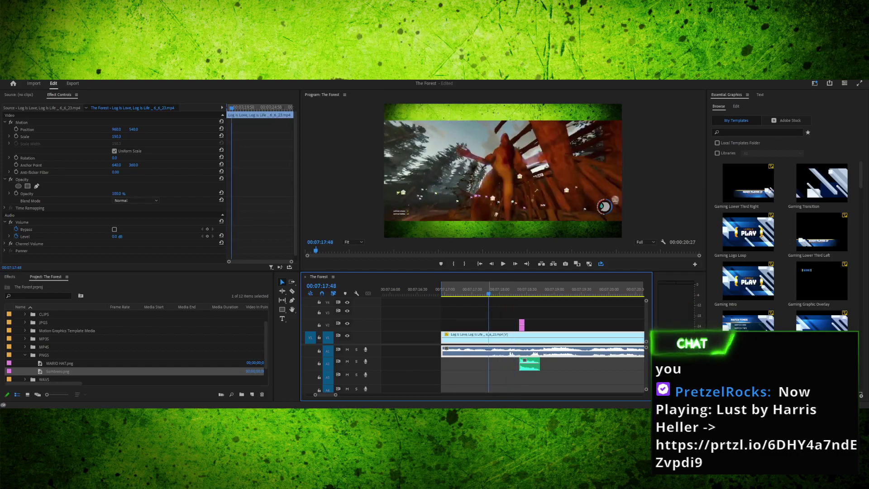
{"action": "key", "text": "space"}
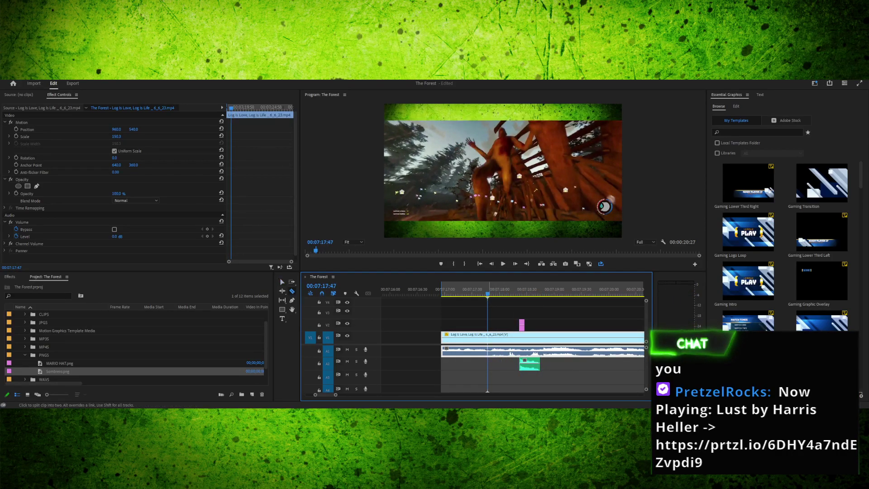
{"action": "left_click", "coordinate": [488, 351]}
Play back the gameplay after the new cut, through the bonk effect to about 00:07:18:57
{"action": "key", "text": "space"}
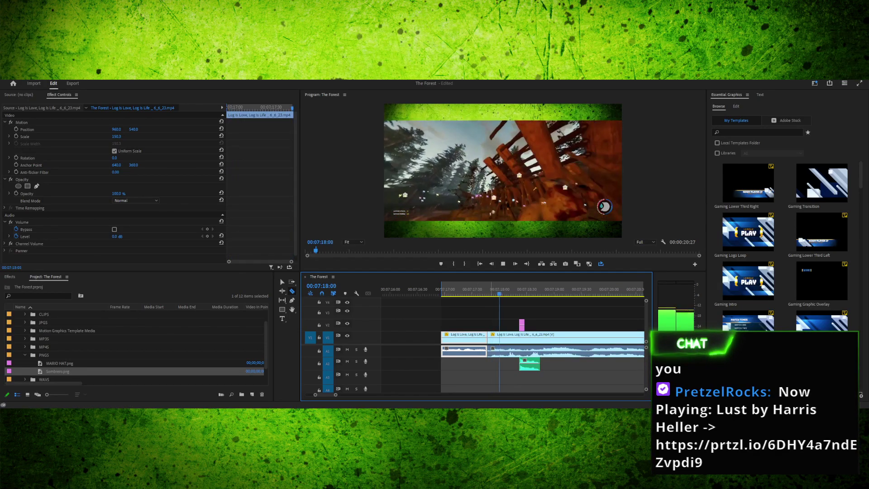
{"action": "key", "text": "space"}
{"action": "left_click", "coordinate": [526, 289]}
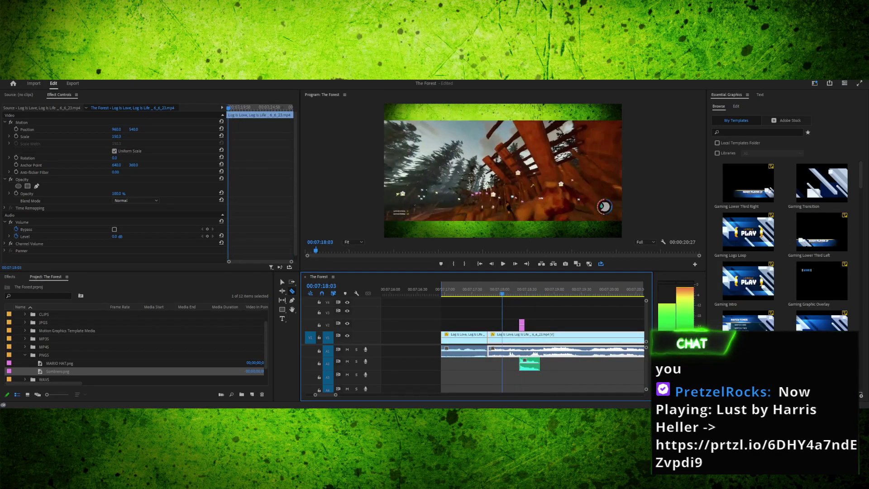
{"action": "left_click_drag", "start_coordinate": [530, 285], "coordinate": [506, 286]}
{"action": "key", "text": "space"}
{"action": "key", "text": "space"}
{"action": "key", "text": "space"}
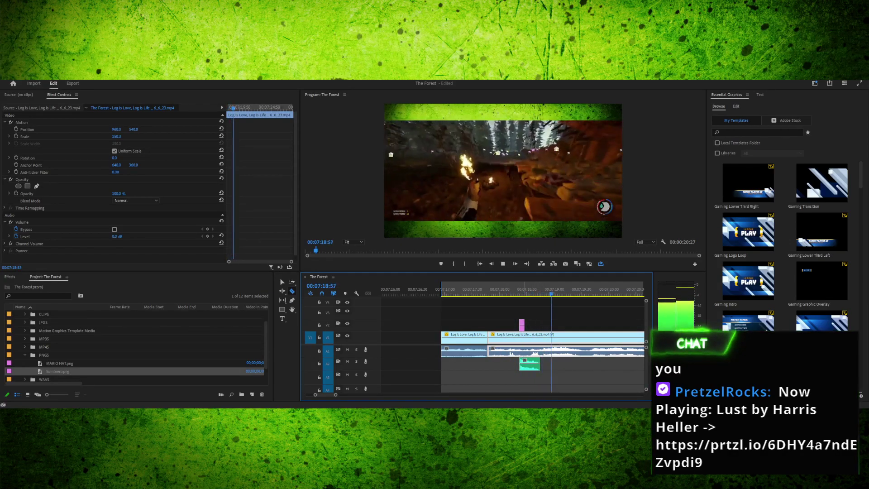
Replay the gameplay just after the bonk effect and split the gameplay clip and its audio at 00:07:18:44
{"action": "key", "text": "space"}
{"action": "left_click_drag", "start_coordinate": [526, 285], "coordinate": [541, 285]}
{"action": "key", "text": "space"}
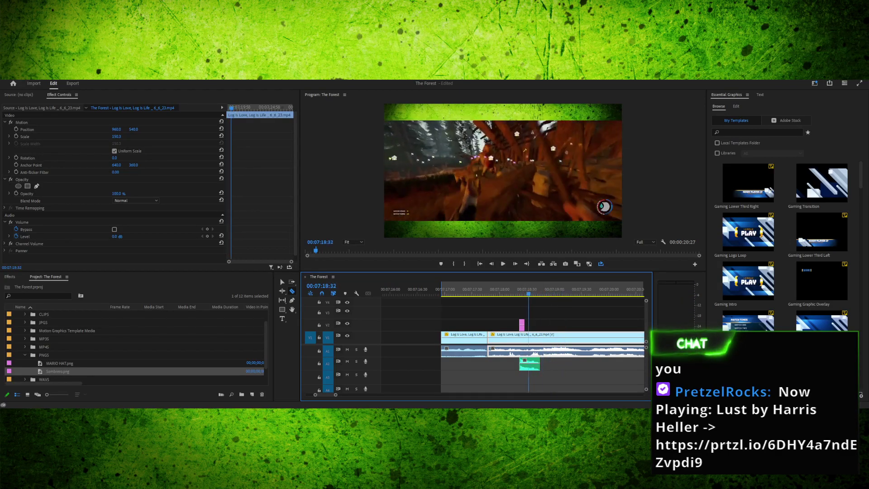
{"action": "key", "text": "space"}
{"action": "key", "text": "Right"}
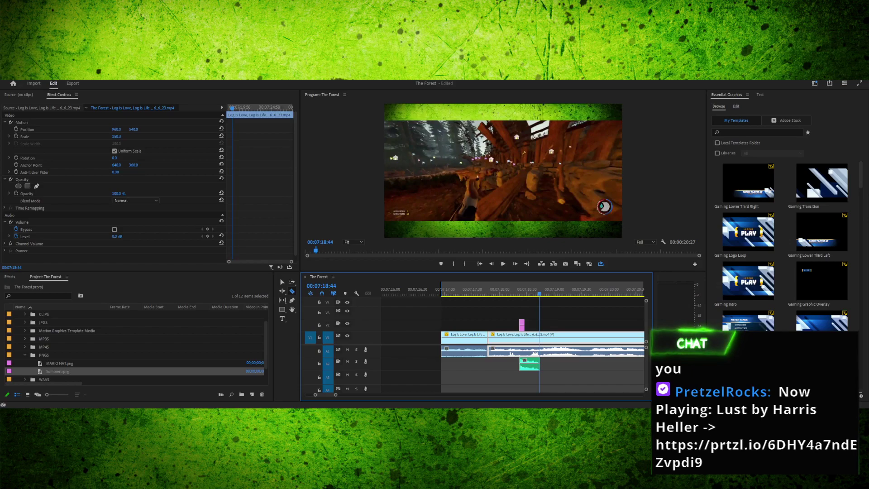
{"action": "key", "text": "ctrl+k"}
{"action": "key", "text": "v"}
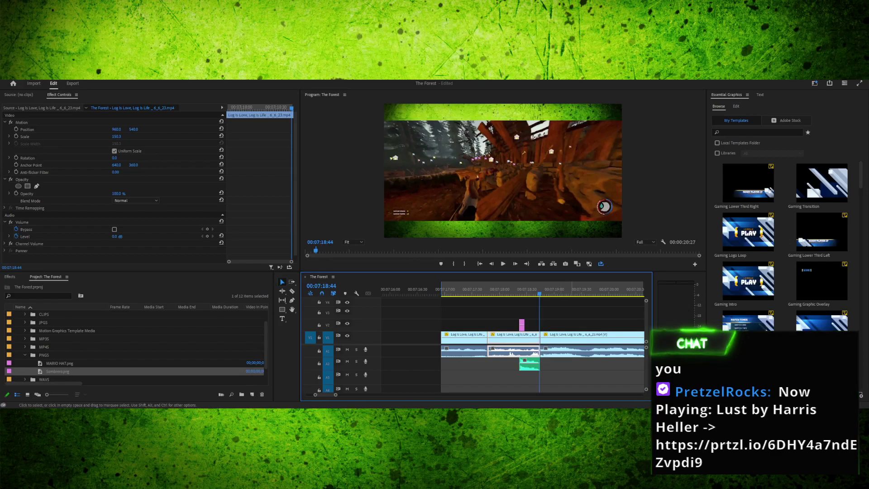
Play on from the new cut and paste the copied Sombrero.png clip on V2 above the following gameplay
{"action": "key", "text": "space"}
{"action": "key", "text": "space"}
{"action": "key", "text": "ctrl+v"}
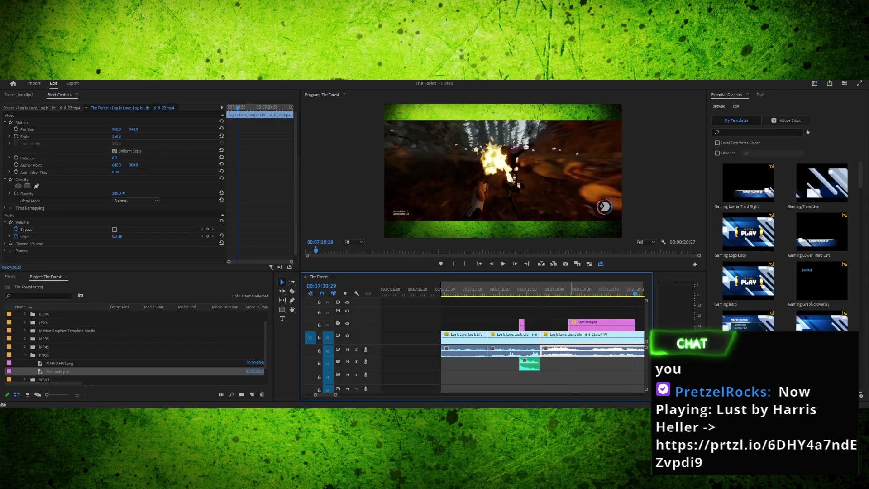
{"action": "key", "text": "space"}
{"action": "key", "text": "space"}
Duplicate the short split gameplay segment with its bonk sound and overlay image to the end of the gameplay
{"action": "left_click_drag", "start_coordinate": [412, 289], "coordinate": [487, 290]}
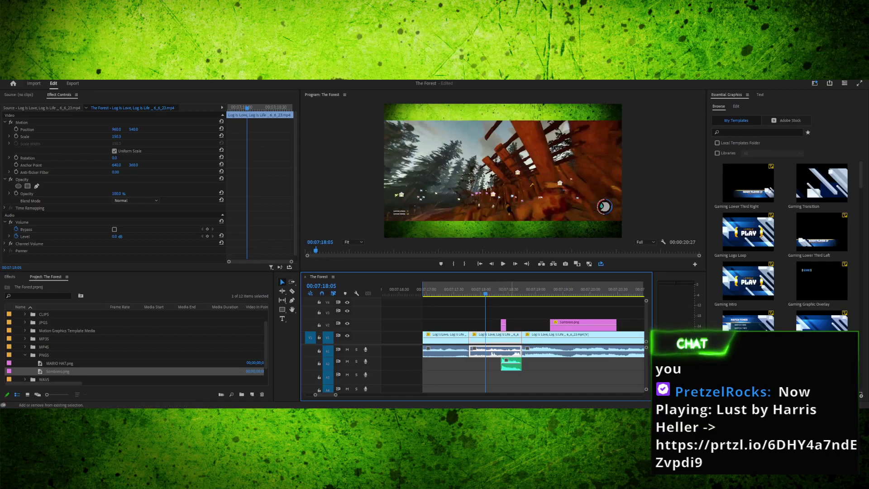
{"action": "left_click", "coordinate": [512, 364], "text": "shift"}
{"action": "left_click", "coordinate": [503, 325], "text": "shift"}
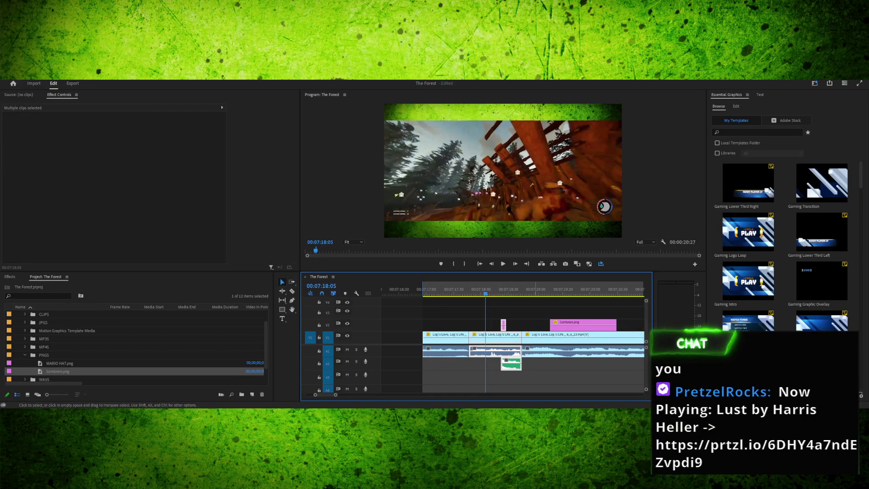
{"action": "left_click", "coordinate": [476, 324]}
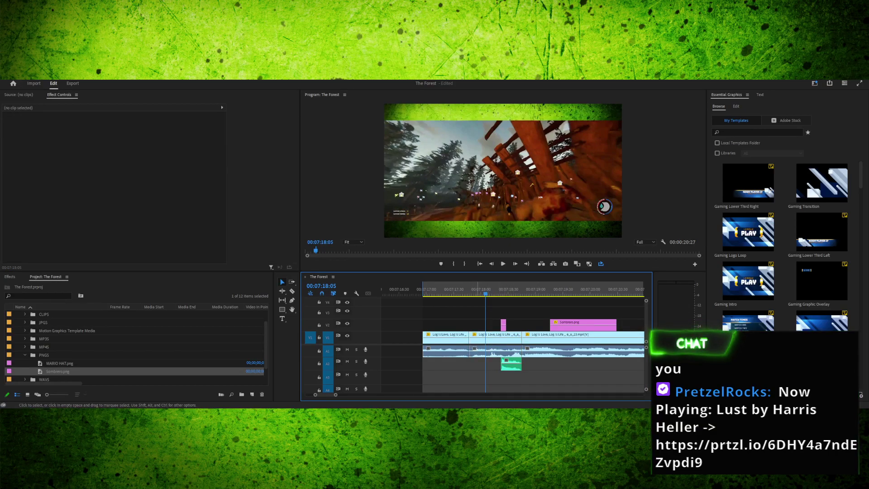
{"action": "left_click_drag", "start_coordinate": [480, 313], "coordinate": [514, 371]}
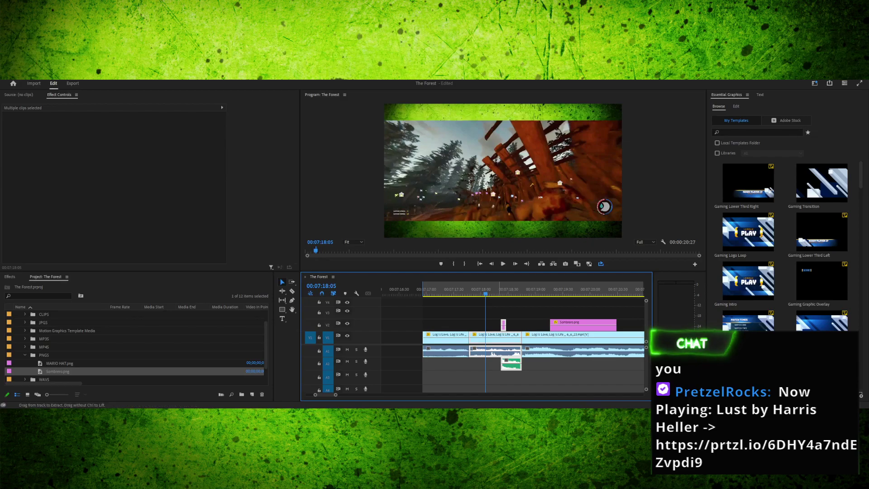
{"action": "left_click_drag", "start_coordinate": [485, 293], "coordinate": [414, 294]}
{"action": "key", "text": "Left"}
{"action": "key", "text": "ctrl+z"}
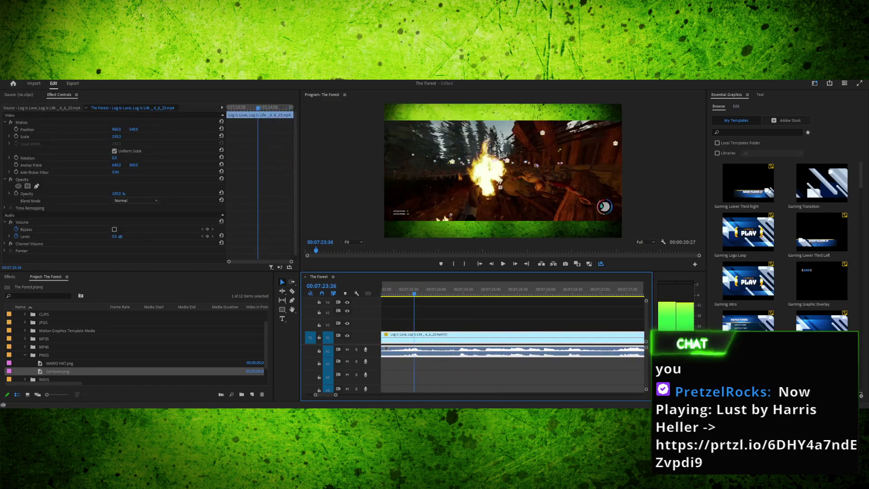
Review the long gameplay clip from about 00:07:23:14 to the duplicated bonk segment for a cutting point
{"action": "key", "text": "space"}
{"action": "key", "text": "space"}
{"action": "key", "text": "minus"}
{"action": "key", "text": "space"}
{"action": "mouse_move", "coordinate": [482, 293]}
{"action": "left_mouse_down"}
{"action": "mouse_move", "coordinate": [394, 293]}
{"action": "mouse_move", "coordinate": [476, 293]}
{"action": "left_mouse_up"}
{"action": "key", "text": "l"}
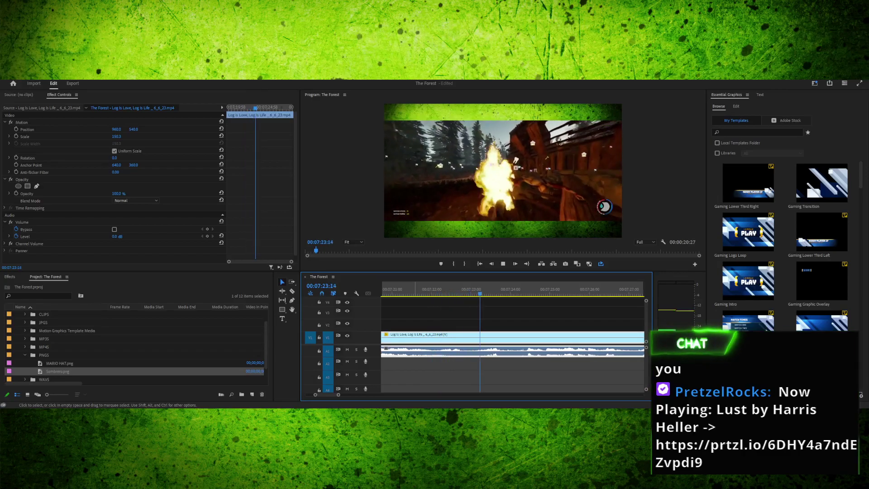
{"action": "left_click_drag", "start_coordinate": [441, 287], "coordinate": [421, 288]}
{"action": "key", "text": "space"}
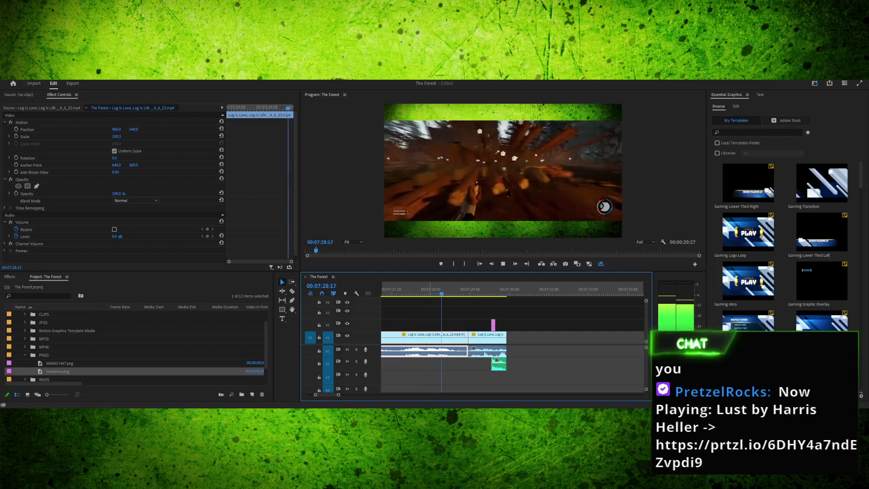
{"action": "key", "text": "space"}
{"action": "key", "text": "space"}
{"action": "key", "text": "space"}
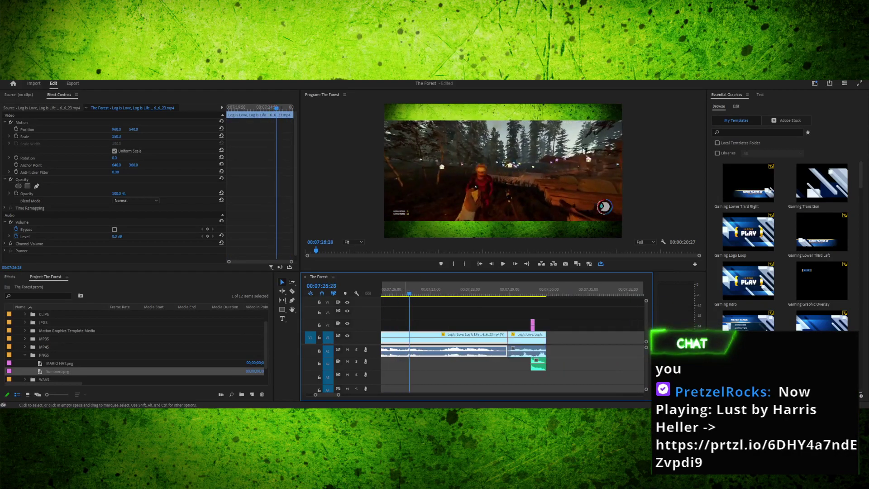
Find the moment the enemy drops out of view and split the gameplay clip and its audio at 00:07:26:53
{"action": "left_click_drag", "start_coordinate": [409, 289], "coordinate": [383, 290]}
{"action": "key", "text": "l"}
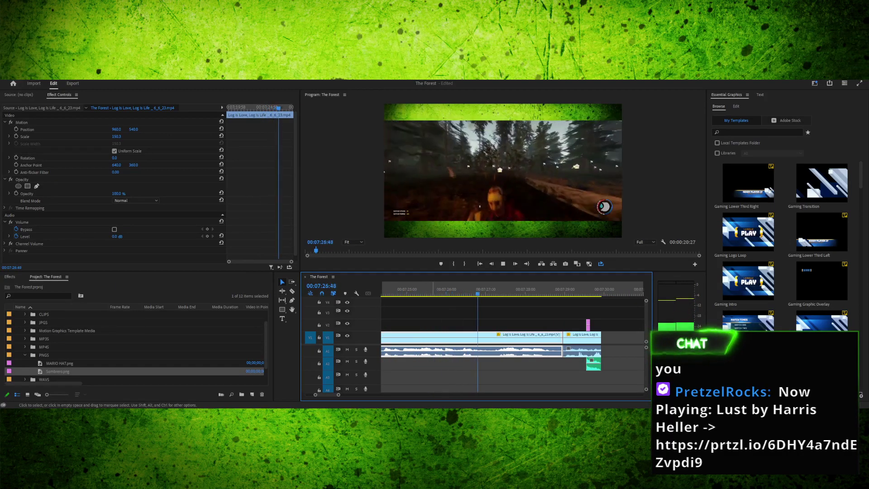
{"action": "key", "text": "k"}
{"action": "key", "text": "Left"}
{"action": "key", "text": "Left"}
{"action": "key", "text": "Left"}
{"action": "key", "text": "Left"}
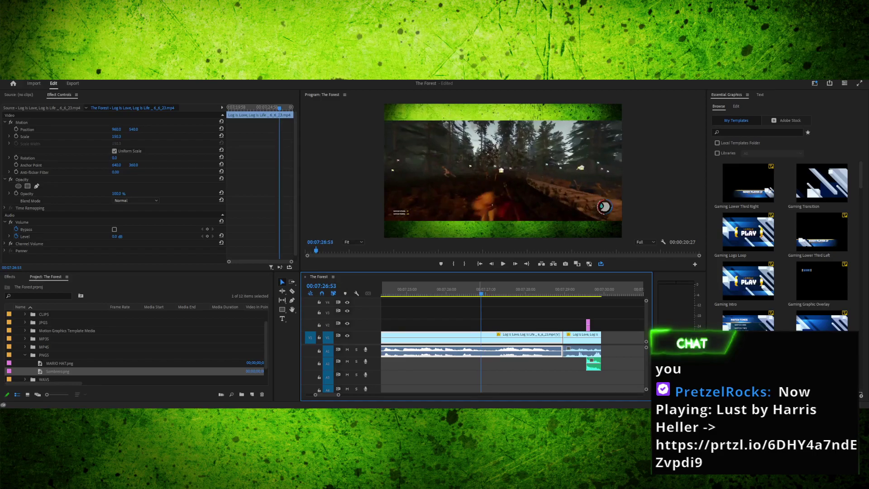
{"action": "key", "text": "c"}
{"action": "left_click", "coordinate": [481, 337]}
{"action": "key", "text": "v"}
Delete the gameplay between the new cut and the duplicated bonk segment, and close the gap
{"action": "left_click", "coordinate": [520, 351]}
{"action": "key", "text": "Delete"}
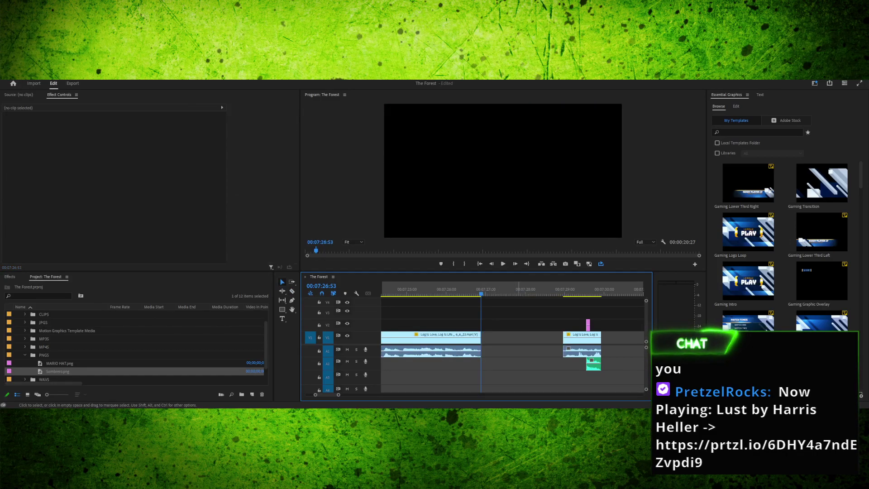
{"action": "key", "text": "Delete"}
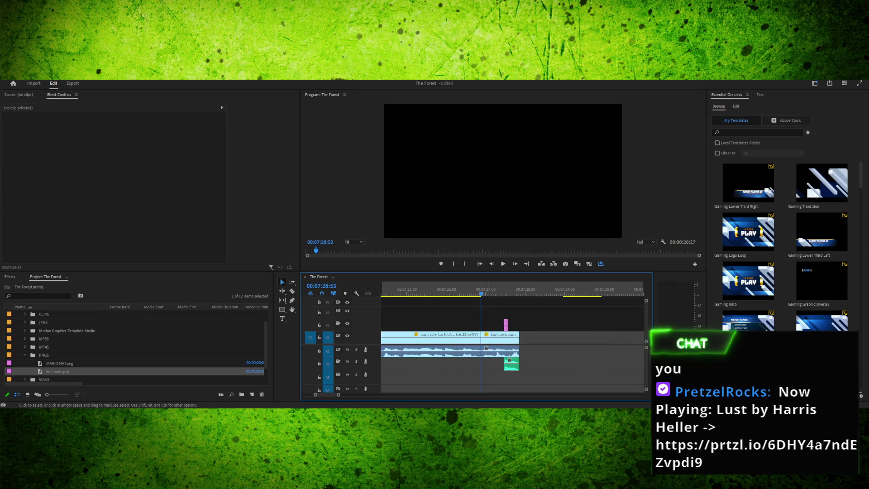
Play the duplicated bonk segment, then unlink its gameplay audio from the video and delete that audio
{"action": "key", "text": "space"}
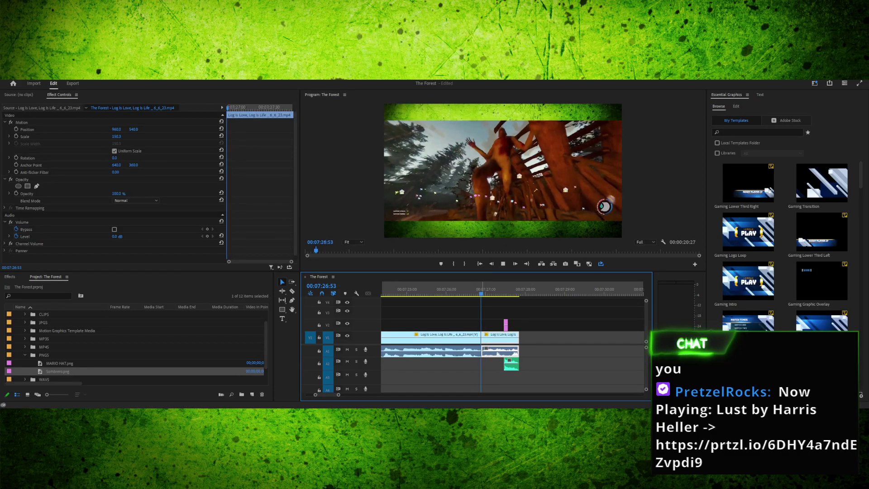
{"action": "key", "text": "space"}
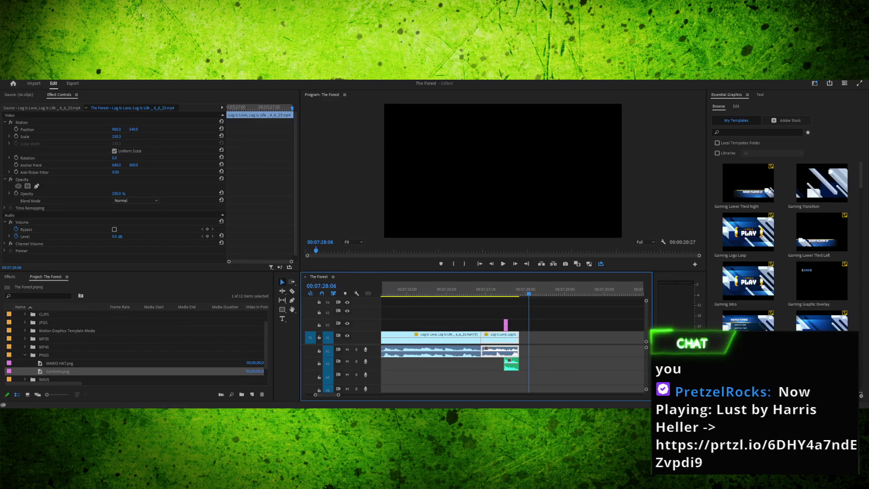
{"action": "key", "text": "ctrl+l"}
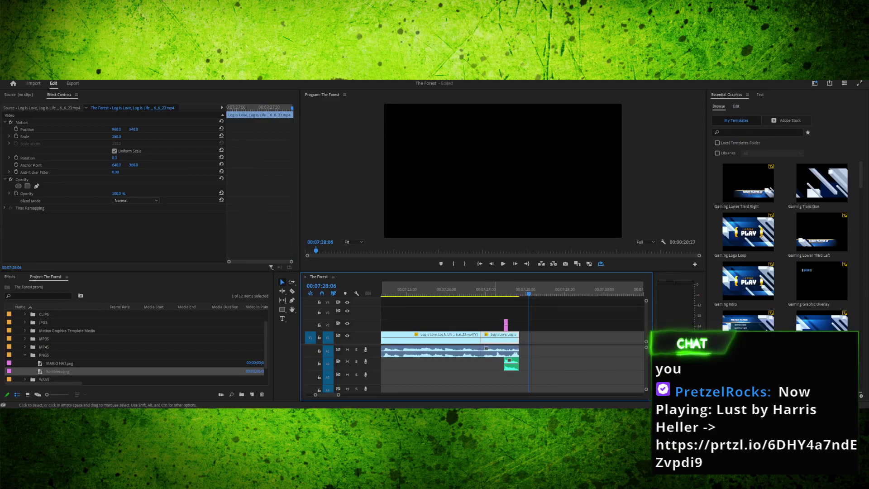
{"action": "left_click", "coordinate": [496, 352]}
{"action": "key", "text": "Delete"}
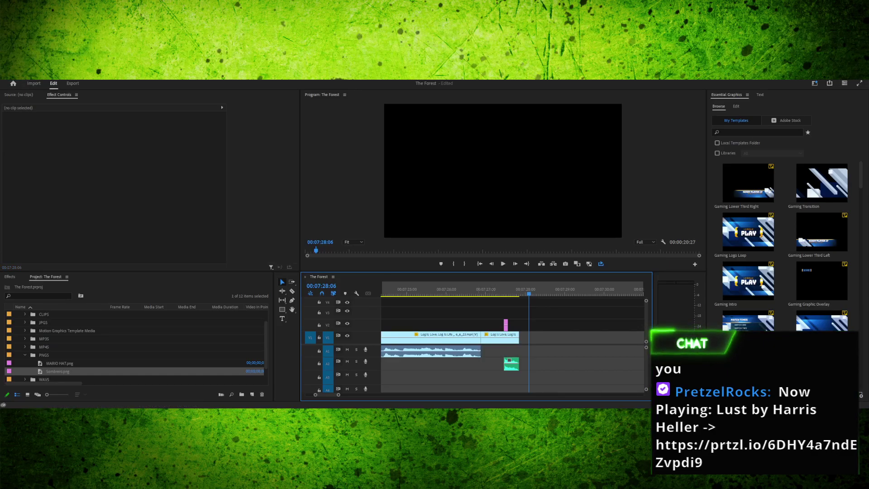
Place Viva México jarabe tapatío.mp3 from the MP3S bin on A1 at the start of the duplicated bonk segment
{"action": "left_click", "coordinate": [24, 355]}
{"action": "left_click", "coordinate": [25, 338]}
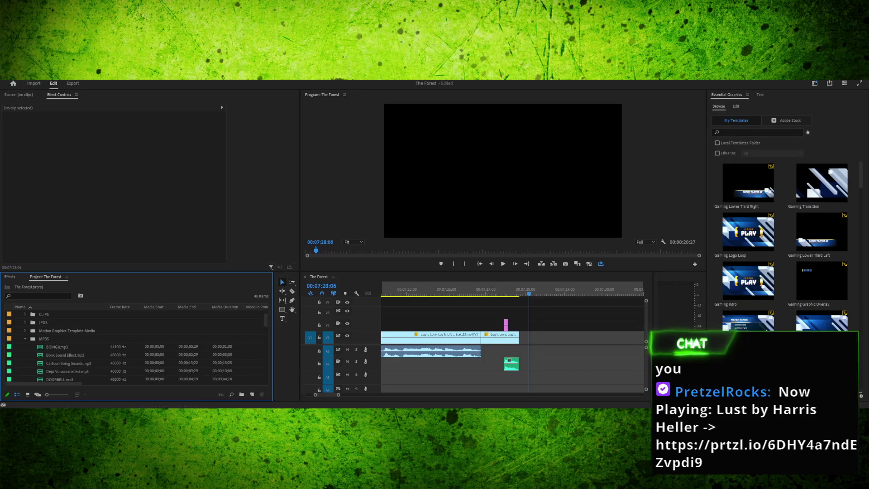
{"action": "left_click", "coordinate": [44, 339]}
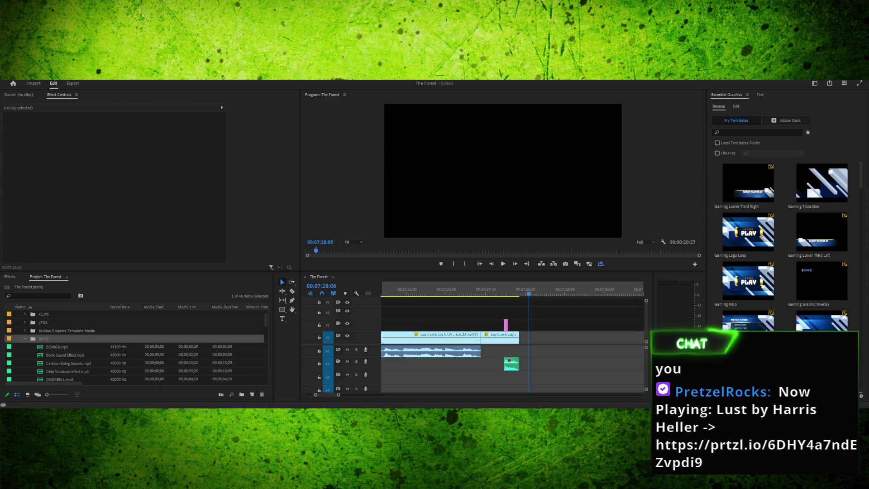
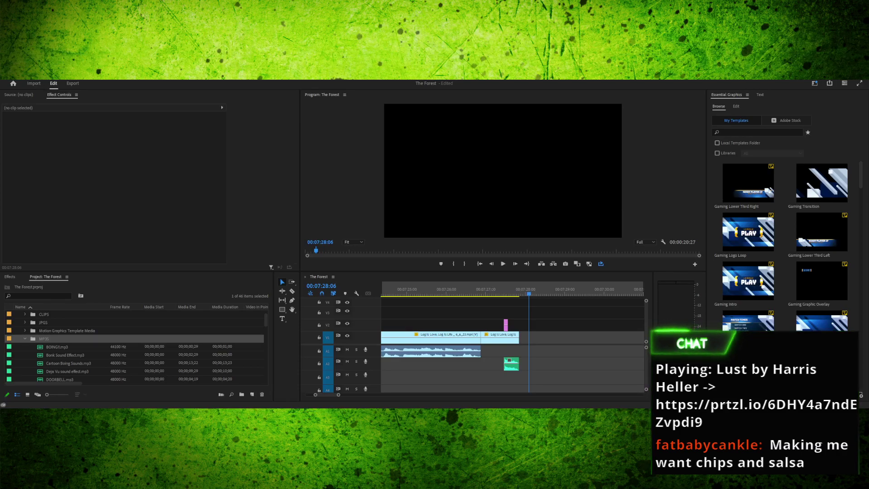
{"action": "key", "text": "shift+1"}
{"action": "key", "text": "shift+3"}
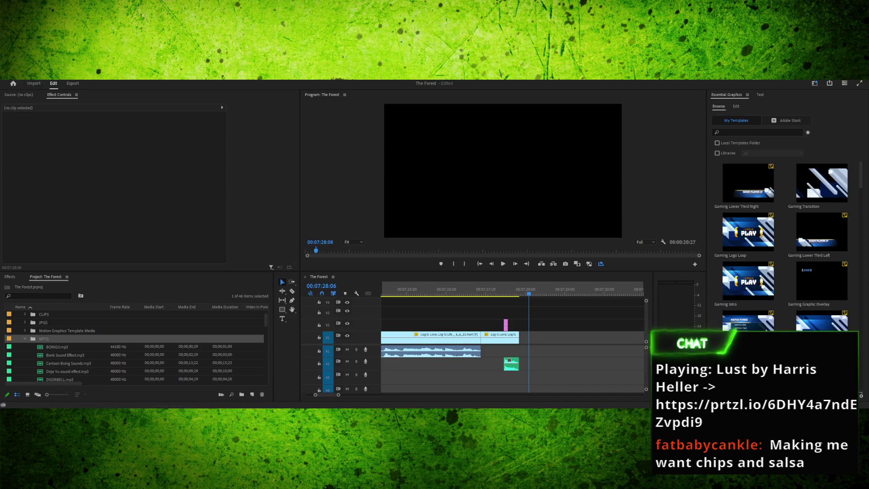
{"action": "left_click_drag", "start_coordinate": [67, 330], "coordinate": [67, 339]}
{"action": "left_click", "coordinate": [72, 372]}
{"action": "mouse_move", "coordinate": [73, 371]}
{"action": "left_mouse_down"}
{"action": "mouse_move", "coordinate": [508, 352]}
{"action": "mouse_move", "coordinate": [481, 352]}
{"action": "left_mouse_up"}
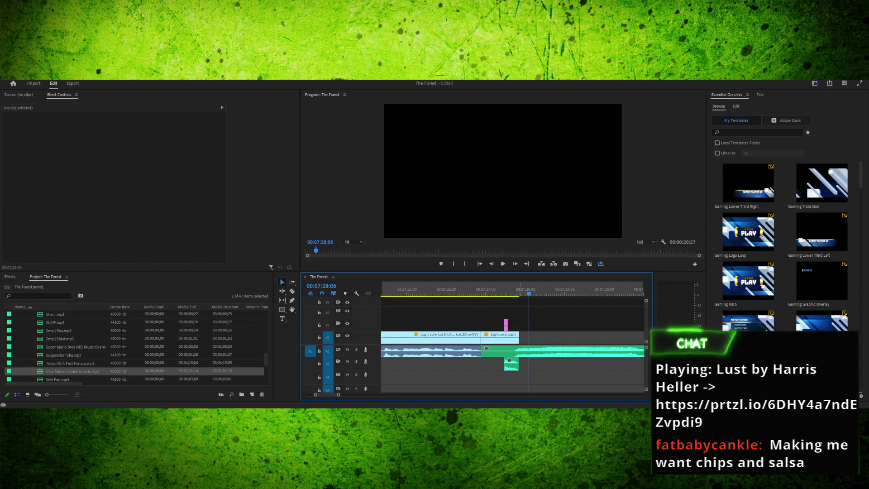
Split the music at 00:07:31:27, where the melody kicks in, and delete the part before the cut
{"action": "left_click", "coordinate": [624, 290]}
{"action": "scroll", "coordinate": [513, 344], "scroll_direction": "down", "scroll_amount": 3}
{"action": "left_click_drag", "start_coordinate": [467, 290], "coordinate": [461, 290]}
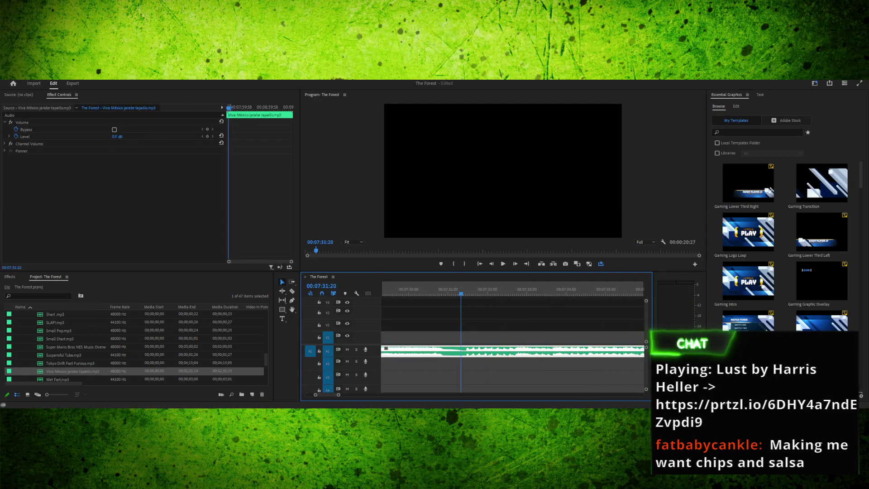
{"action": "key", "text": "="}
{"action": "key", "text": "space"}
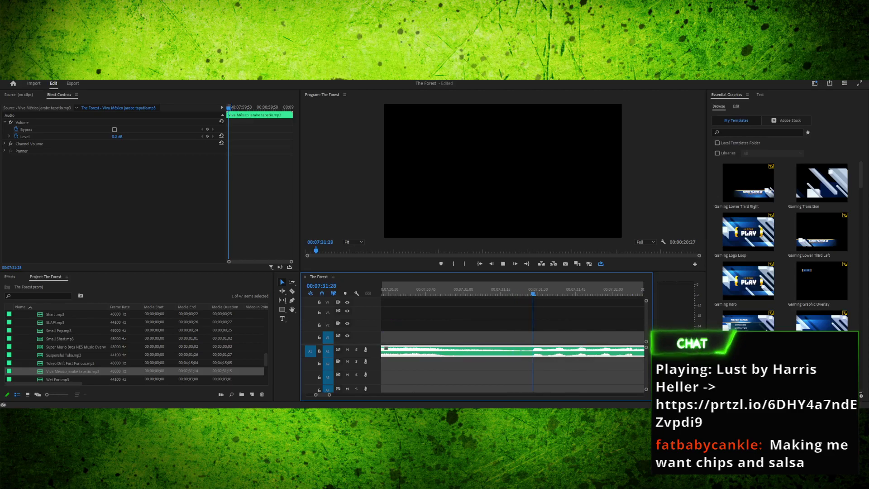
{"action": "key", "text": "space"}
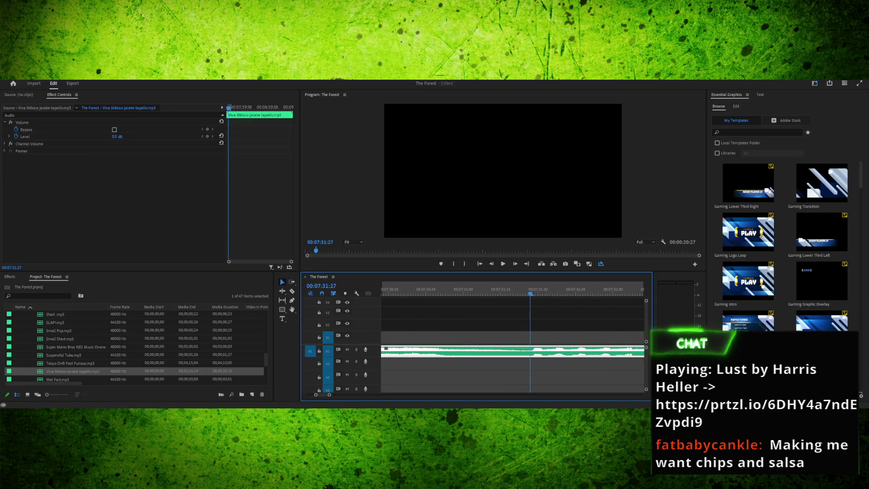
{"action": "key", "text": "c"}
{"action": "left_click", "coordinate": [531, 351]}
{"action": "key", "text": "v"}
{"action": "key", "text": "Delete"}
Move the trimmed music on A1 so it starts together with the duplicated bonk segment
{"action": "left_click_drag", "start_coordinate": [543, 351], "coordinate": [562, 351]}
{"action": "left_click_drag", "start_coordinate": [330, 394], "coordinate": [353, 395]}
{"action": "key", "text": "space"}
{"action": "key", "text": "space"}
{"action": "left_click_drag", "start_coordinate": [401, 293], "coordinate": [460, 294]}
{"action": "left_click_drag", "start_coordinate": [566, 351], "coordinate": [529, 351]}
Play back the duplicated bonk segment with the music from 00:07:26:52 and continue listening past 00:07:32:36
{"action": "left_click_drag", "start_coordinate": [503, 288], "coordinate": [511, 289]}
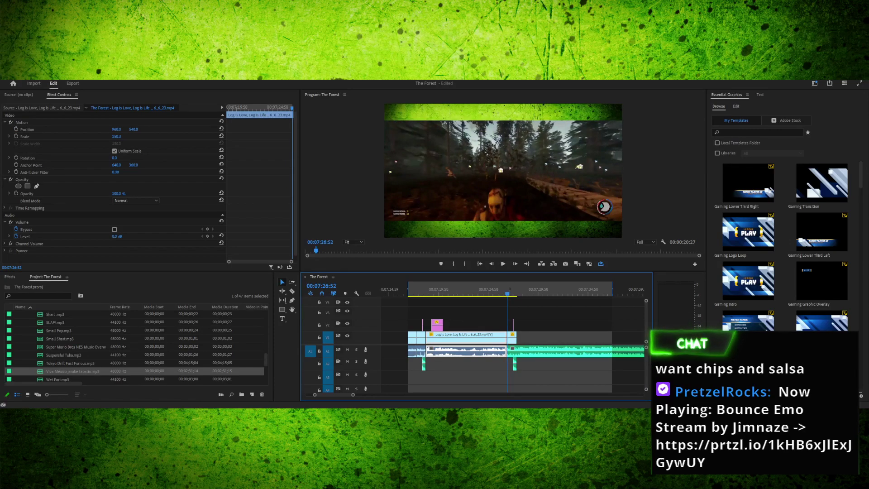
{"action": "key", "text": "equal"}
{"action": "key", "text": "equal"}
{"action": "key", "text": "space"}
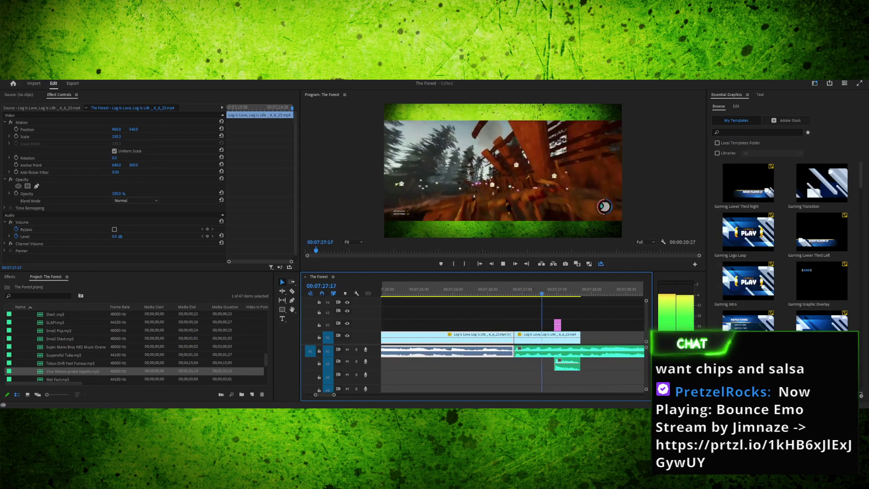
{"action": "key", "text": "space"}
{"action": "key", "text": "space"}
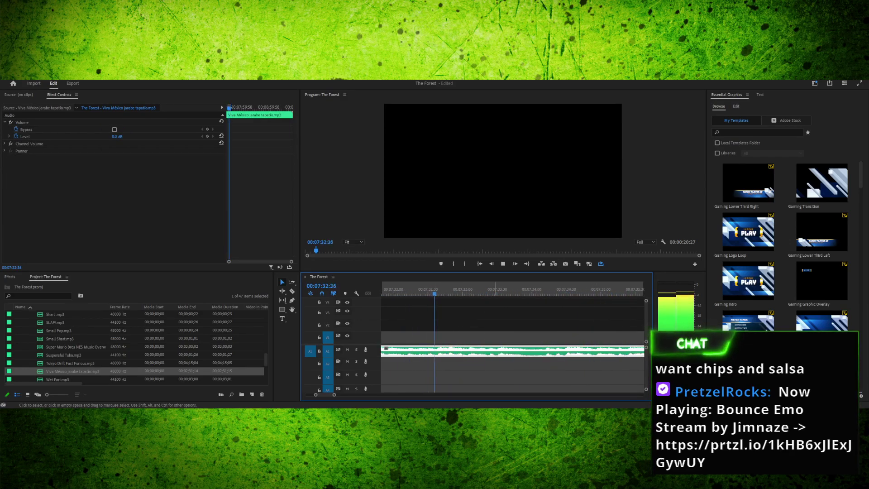
Split the music at 00:07:34:04 and delete everything after the cut
{"action": "key", "text": "space"}
{"action": "key", "text": "Left"}
{"action": "key", "text": "Left"}
{"action": "key", "text": "Left"}
{"action": "key", "text": "Left"}
{"action": "key", "text": "Left"}
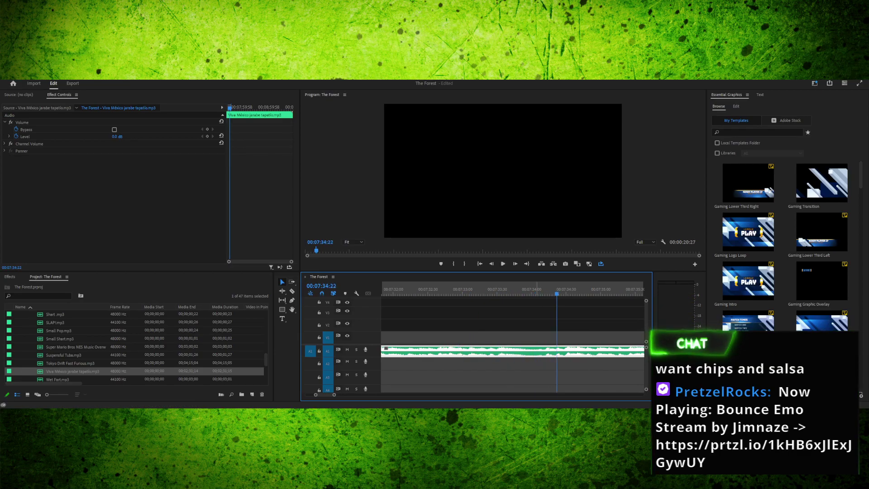
{"action": "key", "text": "c"}
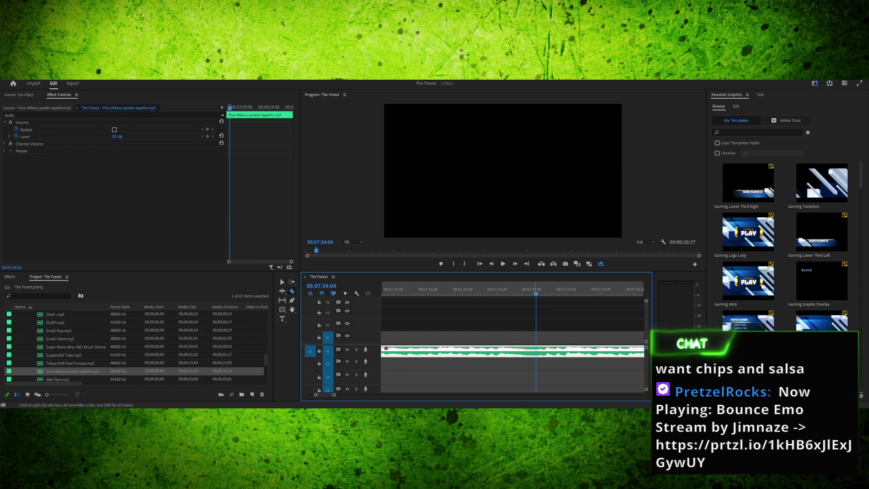
{"action": "key", "text": "ctrl+k"}
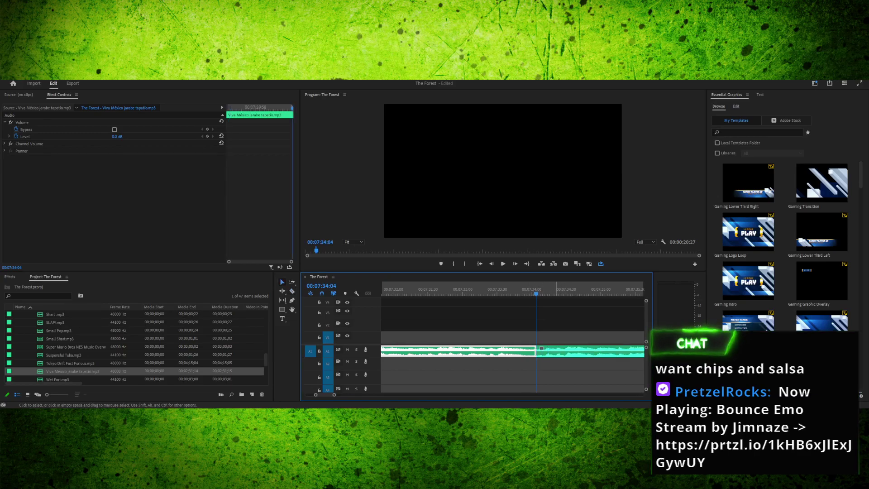
{"action": "key", "text": "v"}
{"action": "key", "text": "Delete"}
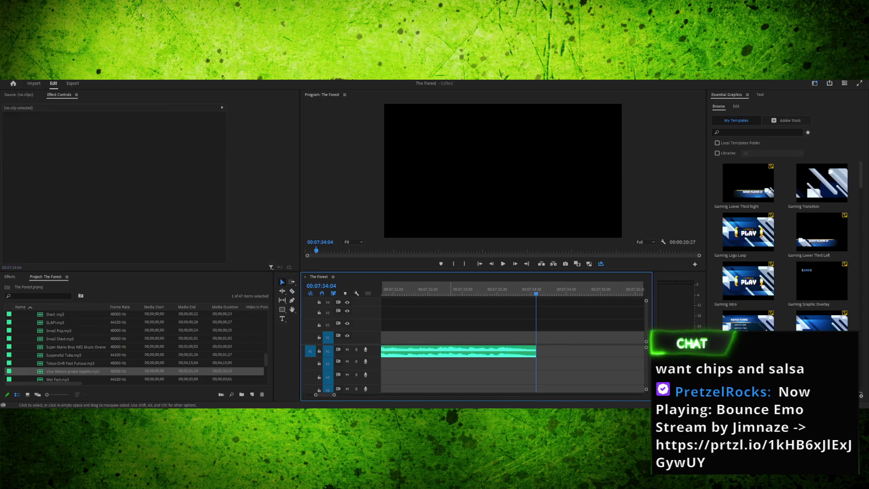
Play back the duplicated bonk segment with the music from 00:07:26:49 up to the impact
{"action": "left_click_drag", "start_coordinate": [334, 395], "coordinate": [359, 395]}
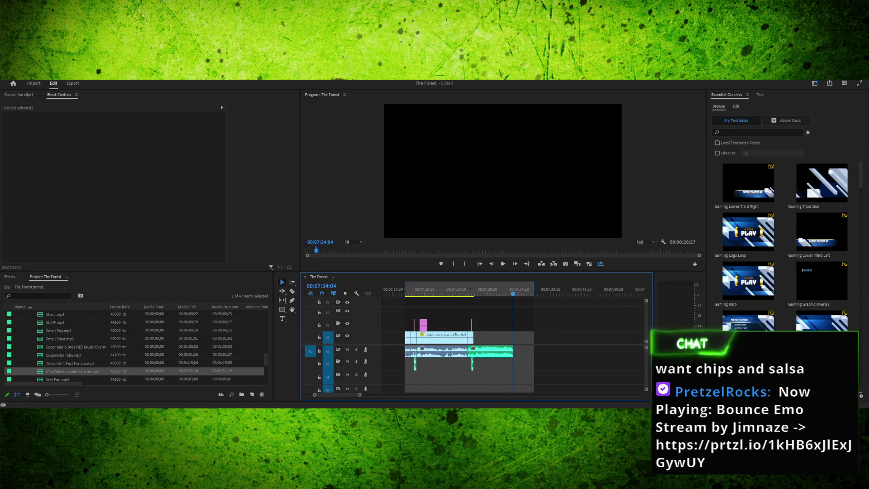
{"action": "left_click_drag", "start_coordinate": [534, 289], "coordinate": [467, 289]}
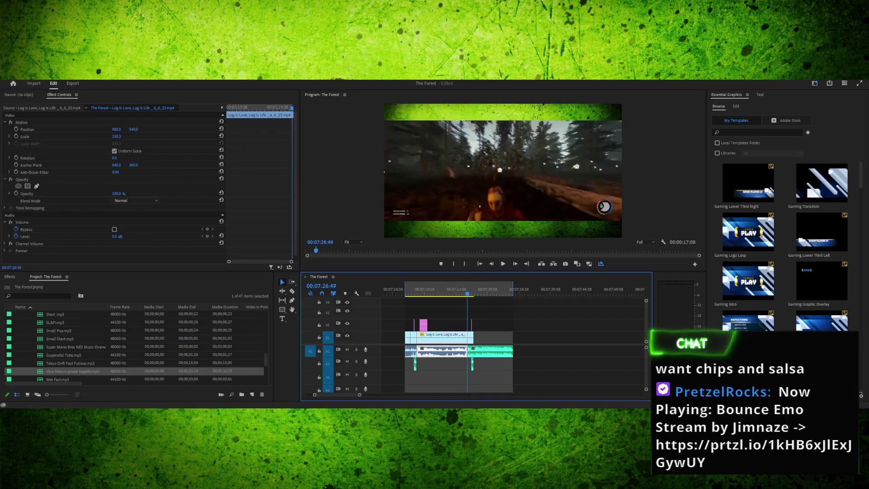
{"action": "key", "text": "space"}
{"action": "key", "text": "space"}
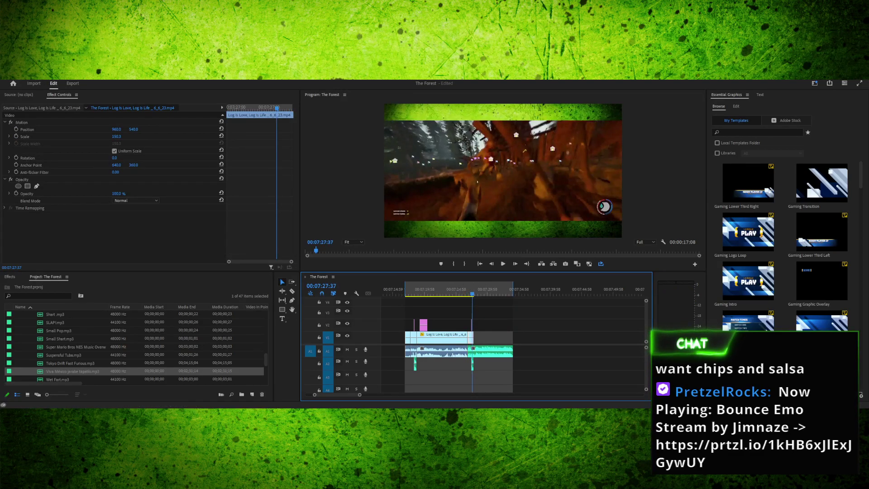
Split the duplicated bonk footage at 00:07:27:22, just before the bonk effect, and delete the part before the cut
{"action": "key", "text": "equal"}
{"action": "key", "text": "equal"}
{"action": "key", "text": "equal"}
{"action": "key", "text": "equal"}
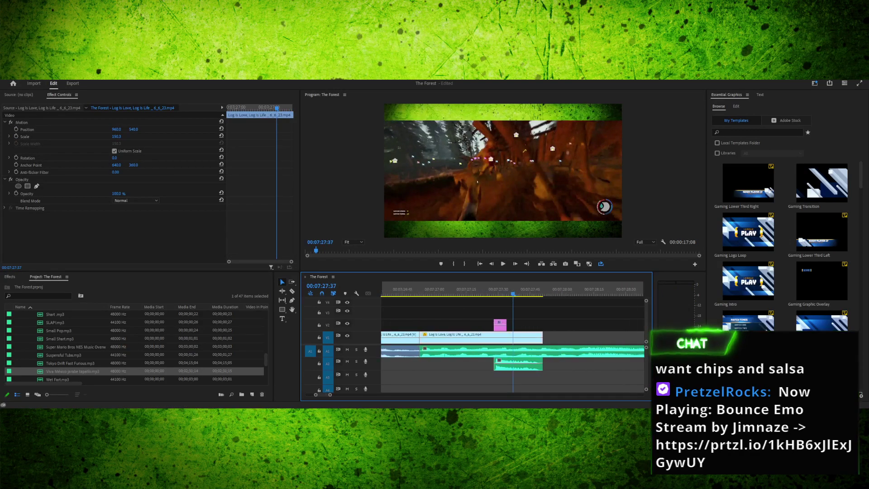
{"action": "left_click_drag", "start_coordinate": [513, 290], "coordinate": [488, 290]}
{"action": "key", "text": "Left"}
{"action": "key", "text": "Left"}
{"action": "key", "text": "Left"}
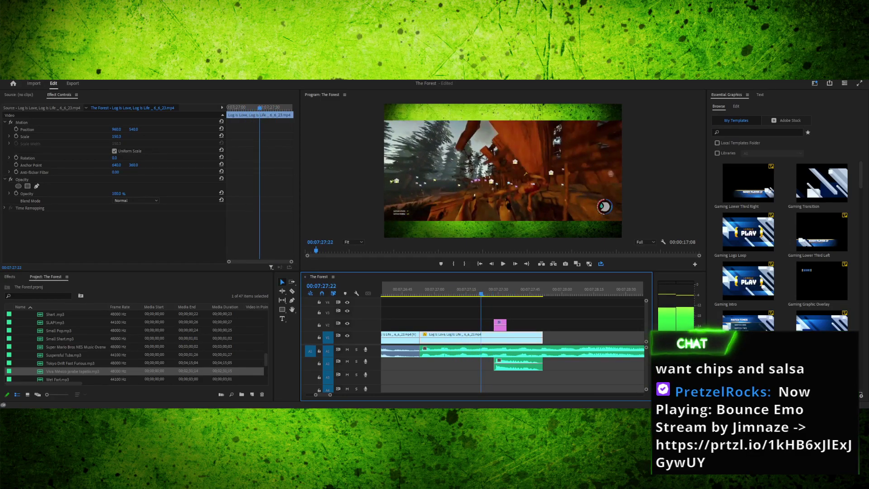
{"action": "key", "text": "c"}
{"action": "left_click", "coordinate": [481, 337]}
{"action": "key", "text": "v"}
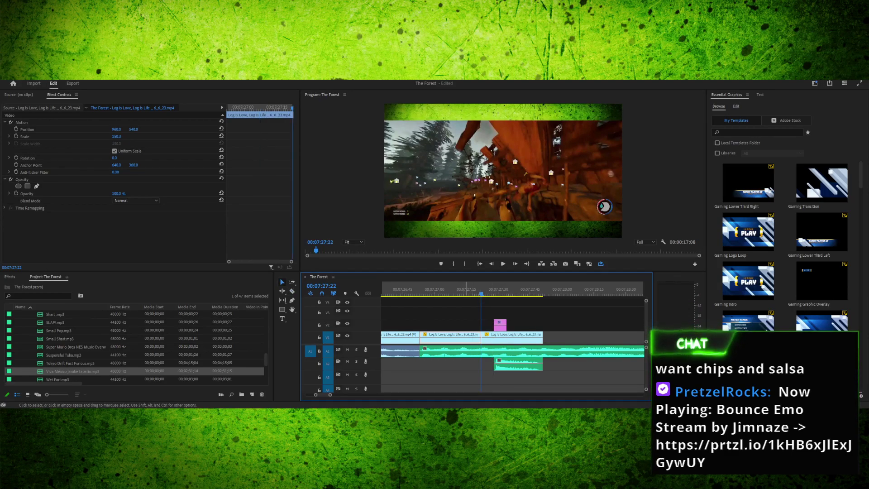
{"action": "key", "text": "Delete"}
Move the remaining footage with its V2 effect clip and bonk sound earlier to close the gap, and save the project
{"action": "left_click_drag", "start_coordinate": [489, 316], "coordinate": [464, 337]}
{"action": "left_click", "coordinate": [519, 364], "text": "shift"}
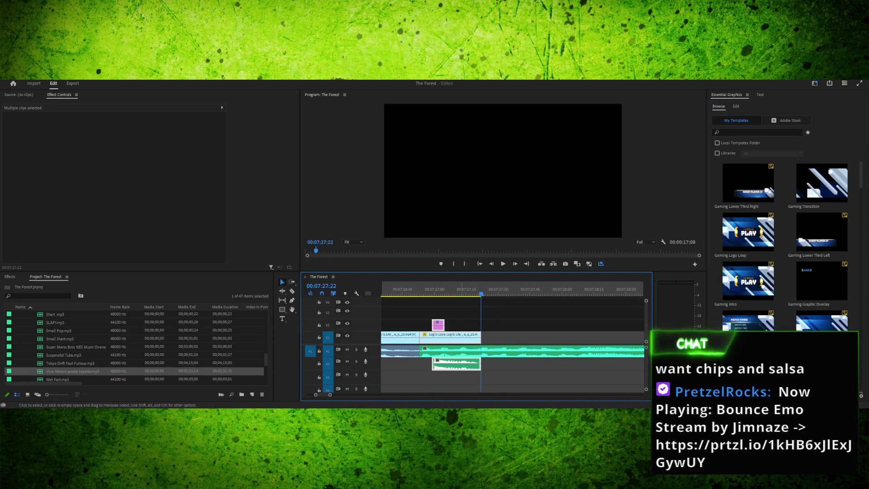
{"action": "mouse_move", "coordinate": [421, 290]}
{"action": "left_mouse_down"}
{"action": "mouse_move", "coordinate": [464, 290]}
{"action": "mouse_move", "coordinate": [424, 290]}
{"action": "left_mouse_up"}
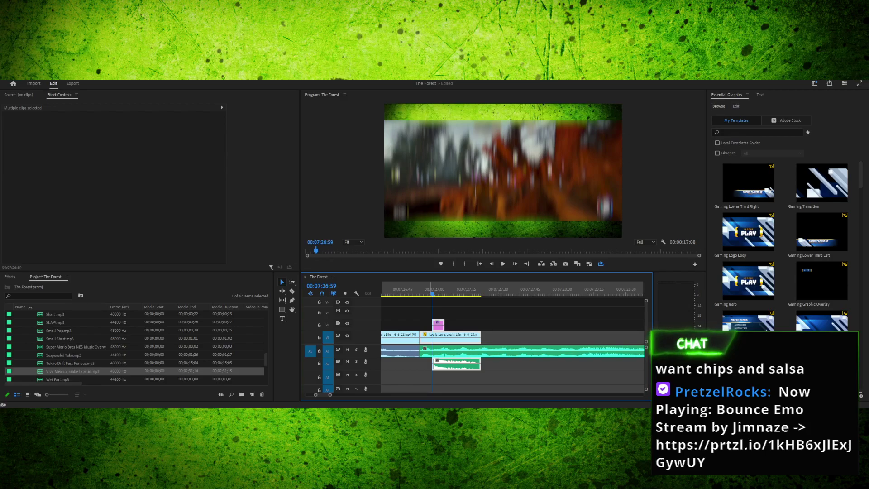
{"action": "key", "text": "ctrl+s"}
Step frame by frame through the shortened bonk segment between 00:07:26:54 and 00:07:27:09 to find its end point
{"action": "key", "text": "Left"}
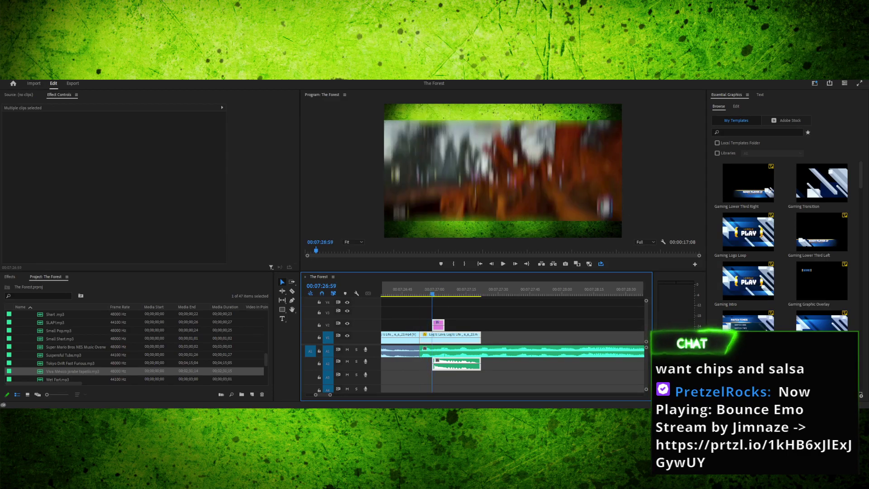
{"action": "key", "text": "Right"}
{"action": "key", "text": "Right"}
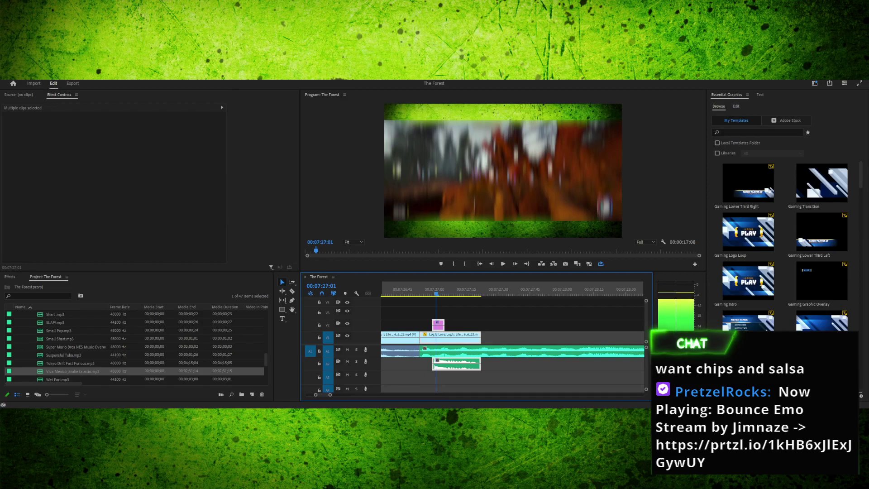
{"action": "key", "text": "Left"}
{"action": "key", "text": "Left"}
{"action": "key", "text": "Left"}
{"action": "key", "text": "Left"}
{"action": "key", "text": "Left"}
{"action": "key", "text": "Left"}
{"action": "key", "text": "Left"}
{"action": "key", "text": "Left"}
{"action": "key", "text": "Left"}
{"action": "key", "text": "Left"}
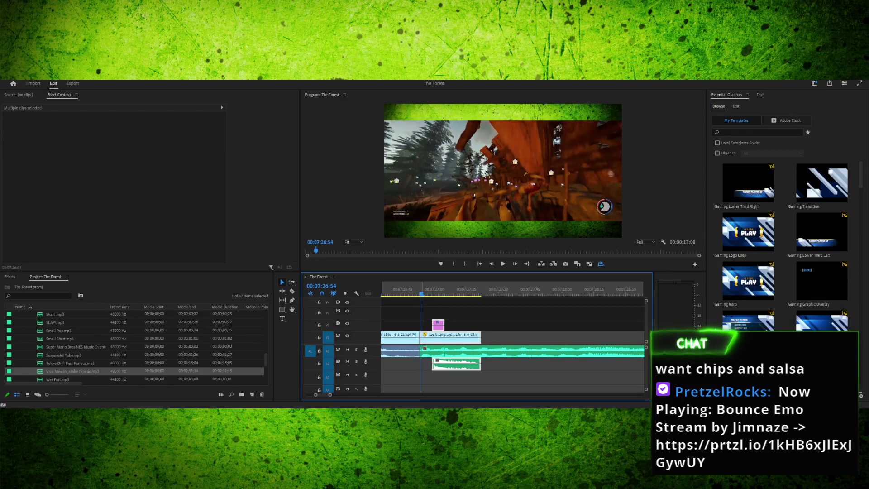
{"action": "key", "text": "Right"}
{"action": "key", "text": "Right"}
{"action": "key", "text": "Right"}
{"action": "key", "text": "Right"}
{"action": "key", "text": "Right"}
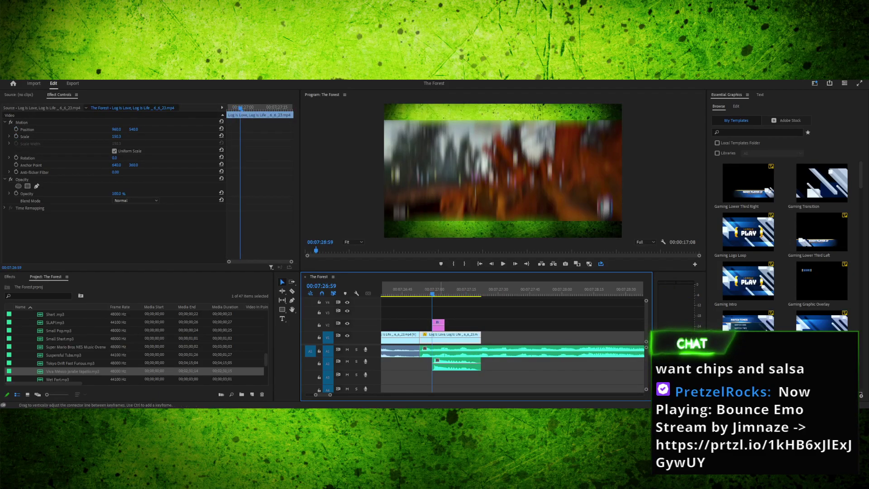
{"action": "key", "text": "Right"}
{"action": "key", "text": "Right"}
{"action": "key", "text": "Right"}
{"action": "key", "text": "Right"}
{"action": "key", "text": "Right"}
{"action": "key", "text": "Right"}
{"action": "key", "text": "Right"}
{"action": "key", "text": "Right"}
{"action": "key", "text": "Right"}
{"action": "key", "text": "Right"}
{"action": "key", "text": "Left"}
{"action": "key", "text": "Left"}
{"action": "key", "text": "Left"}
{"action": "key", "text": "Left"}
{"action": "key", "text": "Left"}
{"action": "key", "text": "Left"}
{"action": "key", "text": "Left"}
{"action": "key", "text": "Right"}
{"action": "key", "text": "Right"}
{"action": "key", "text": "Right"}
{"action": "key", "text": "Right"}
{"action": "key", "text": "Right"}
{"action": "key", "text": "Right"}
{"action": "key", "text": "Right"}
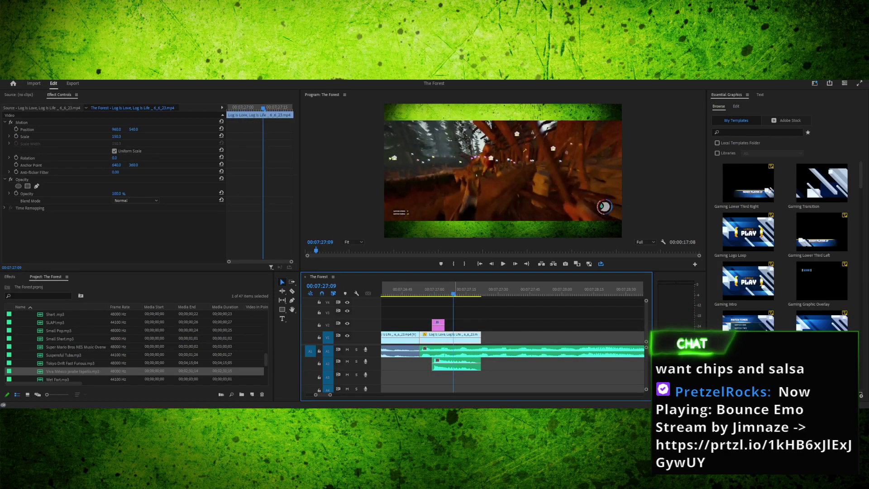
Split the duplicated footage at 00:07:27:11 and delete everything after the cut
{"action": "key", "text": "Right"}
{"action": "key", "text": "Right"}
{"action": "key", "text": "c"}
{"action": "left_click", "coordinate": [458, 337]}
{"action": "key", "text": "v"}
{"action": "key", "text": "Delete"}
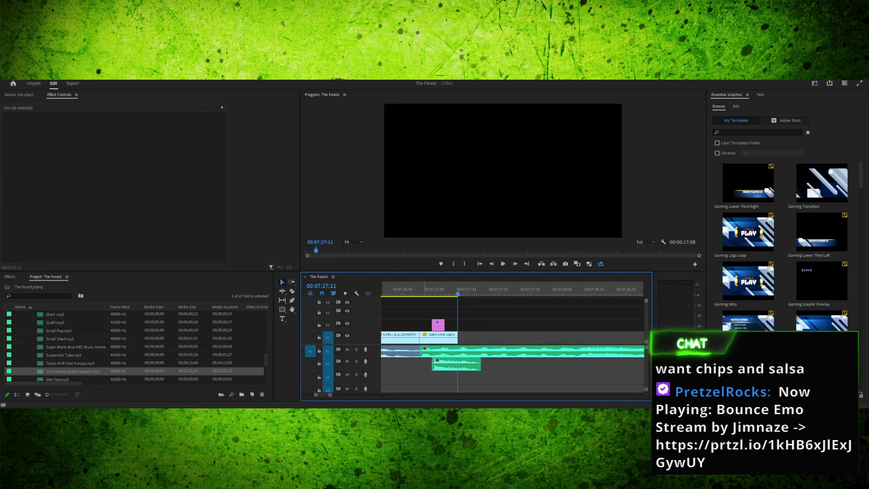
Speed up the bonk sound effect on A2 so it fits under the shortened footage, and play back the result
{"action": "left_click", "coordinate": [423, 289]}
{"action": "left_click", "coordinate": [457, 365]}
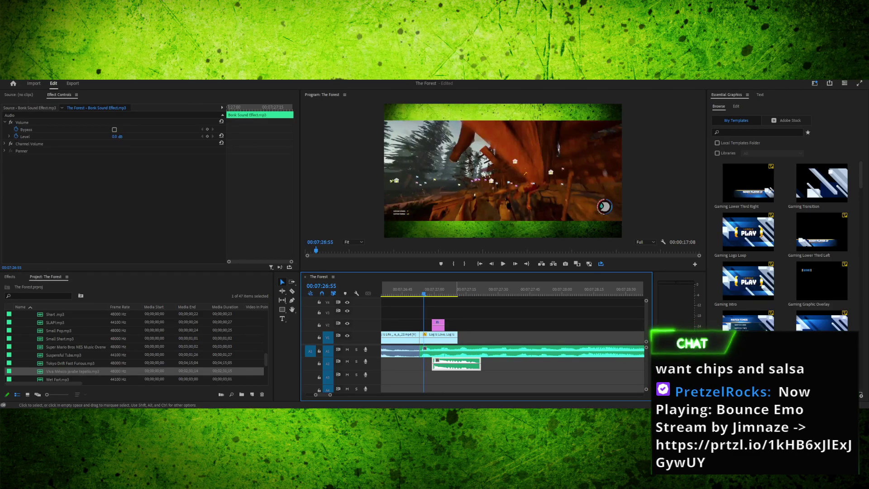
{"action": "key", "text": "g"}
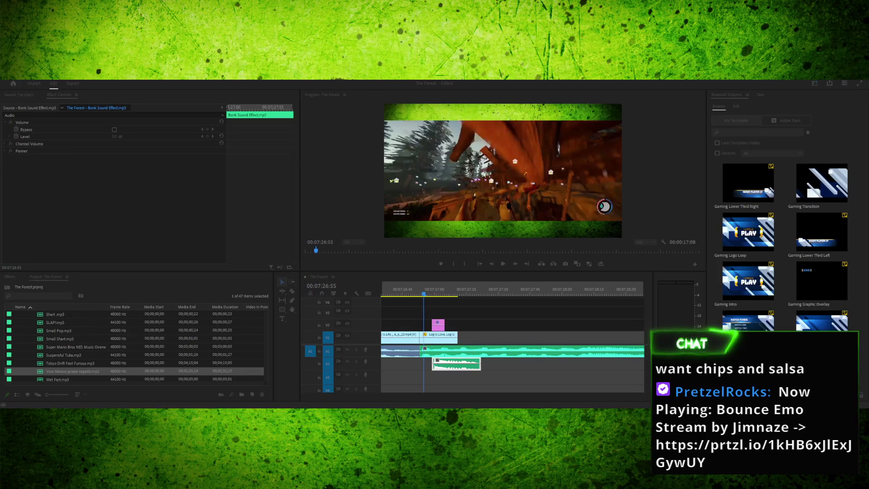
{"action": "key", "text": "Return"}
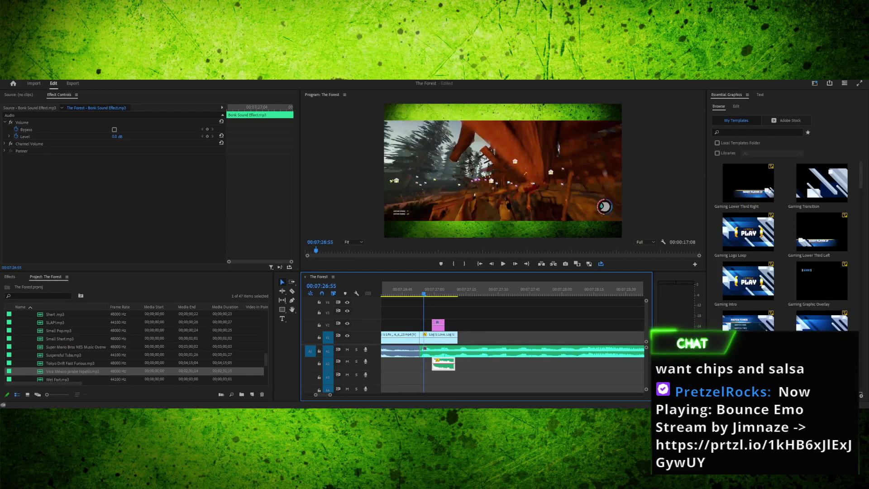
{"action": "key", "text": "space"}
{"action": "key", "text": "space"}
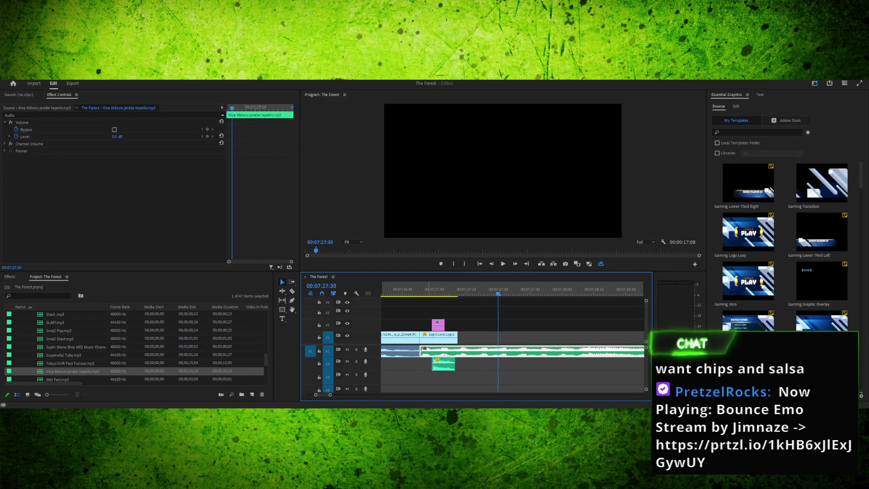
Step through the frames between 00:07:27:17 and 00:07:26:59 to check the sped-up bonk sound against the music
{"action": "left_click", "coordinate": [428, 290]}
{"action": "key", "text": "Right"}
{"action": "key", "text": "Right"}
{"action": "key", "text": "Right"}
{"action": "key", "text": "Right"}
{"action": "key", "text": "Right"}
{"action": "key", "text": "Right"}
{"action": "key", "text": "Right"}
{"action": "key", "text": "Right"}
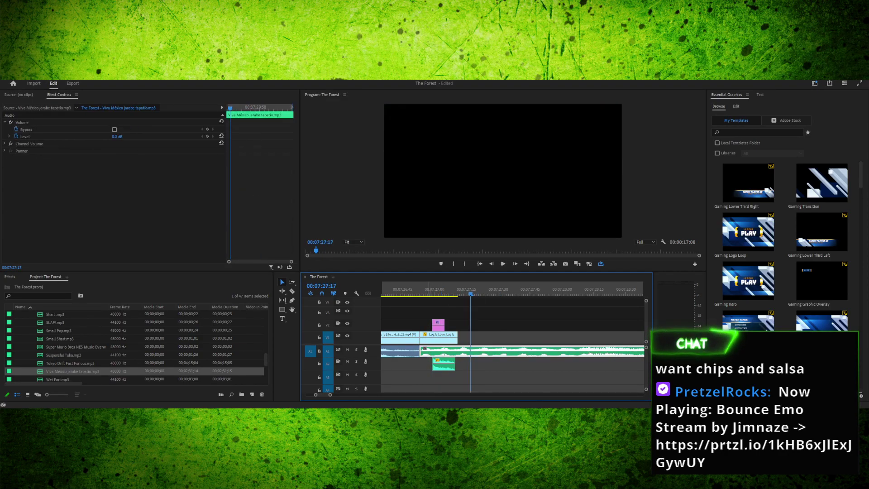
{"action": "key", "text": "Left"}
{"action": "key", "text": "Left"}
{"action": "key", "text": "Left"}
{"action": "key", "text": "Left"}
{"action": "key", "text": "Left"}
{"action": "key", "text": "Left"}
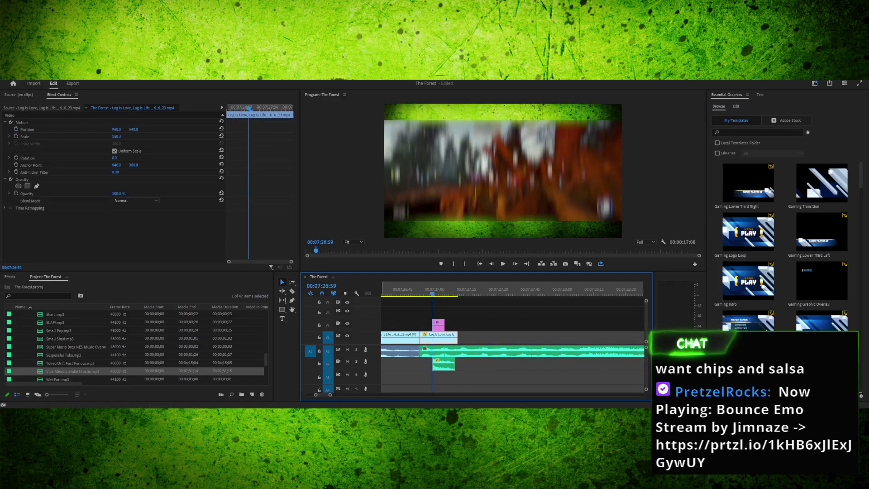
Mute track A1 and play back the duplicated segment to hear the bonk sound alone
{"action": "left_click", "coordinate": [347, 350]}
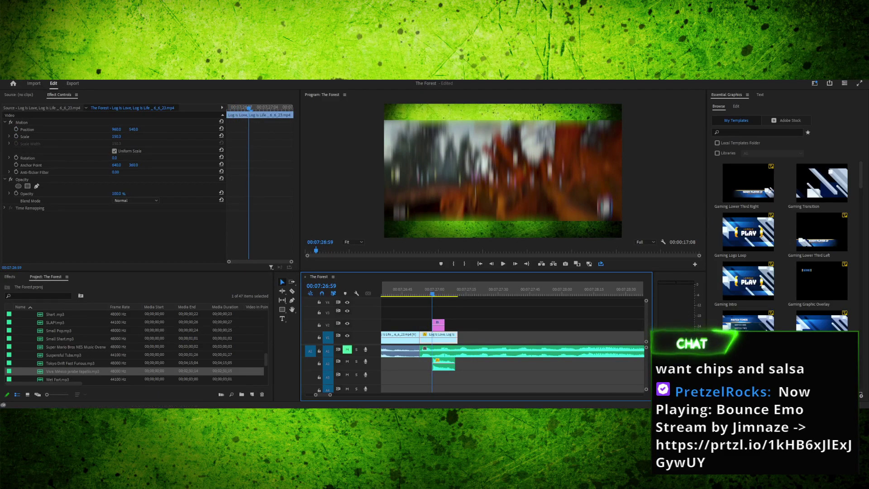
{"action": "key", "text": "Up"}
{"action": "key", "text": "space"}
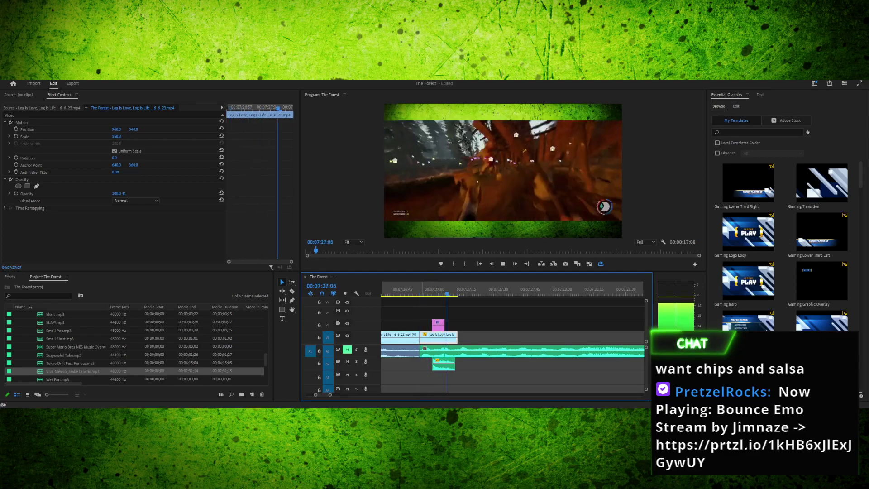
{"action": "key", "text": "space"}
With A1 muted, step back and forth between 00:07:26:55 and 00:07:27:10 to compare the bonk sound with the impact frame
{"action": "left_click", "coordinate": [414, 289]}
{"action": "key", "text": "Right"}
{"action": "key", "text": "Right"}
{"action": "key", "text": "Right"}
{"action": "key", "text": "Right"}
{"action": "key", "text": "Right"}
{"action": "key", "text": "Right"}
{"action": "key", "text": "Right"}
{"action": "key", "text": "Right"}
{"action": "key", "text": "Right"}
{"action": "key", "text": "Right"}
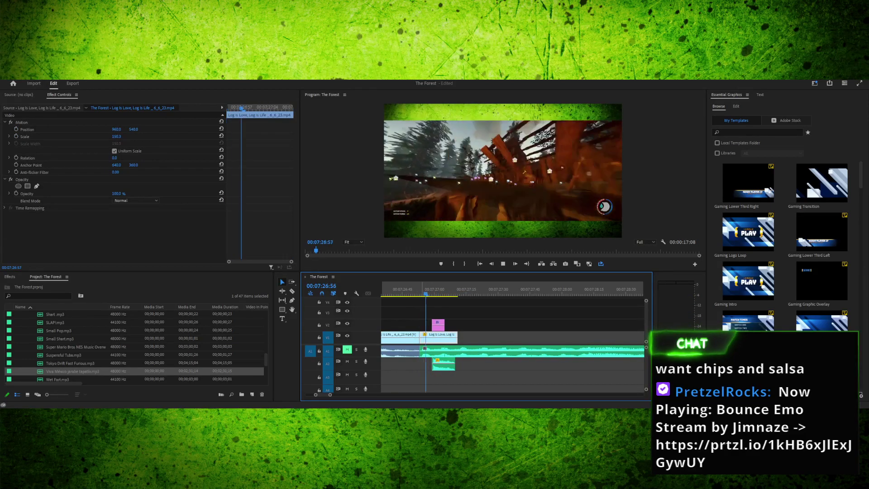
{"action": "key", "text": "Right"}
{"action": "key", "text": "Right"}
{"action": "key", "text": "Right"}
{"action": "key", "text": "Right"}
{"action": "key", "text": "Right"}
{"action": "key", "text": "Right"}
{"action": "key", "text": "Right"}
{"action": "key", "text": "Right"}
{"action": "key", "text": "Right"}
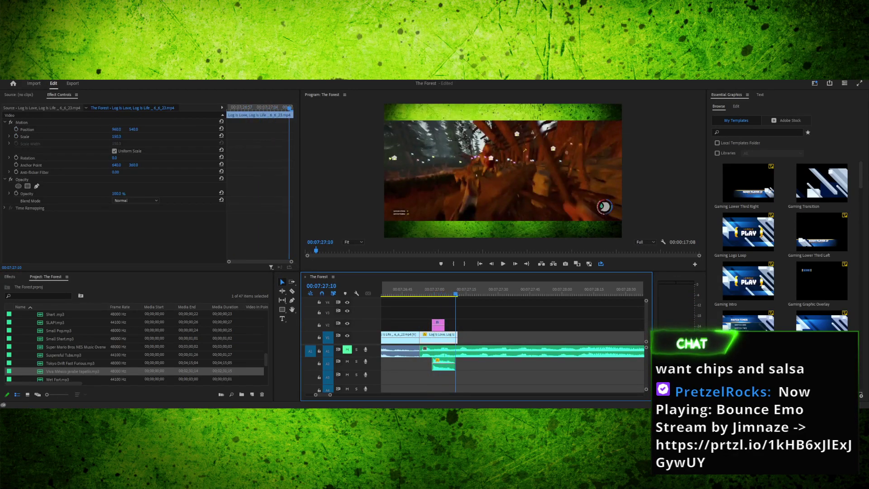
{"action": "key", "text": "Left"}
{"action": "key", "text": "Left"}
{"action": "key", "text": "Left"}
{"action": "key", "text": "Left"}
{"action": "key", "text": "Left"}
{"action": "key", "text": "Left"}
{"action": "key", "text": "Left"}
{"action": "key", "text": "Left"}
{"action": "key", "text": "Left"}
{"action": "key", "text": "Left"}
{"action": "key", "text": "Left"}
{"action": "key", "text": "Left"}
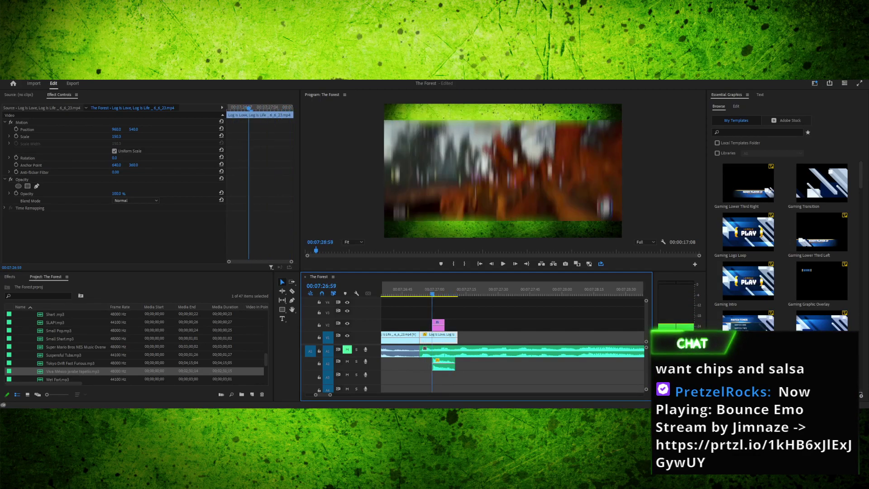
{"action": "key", "text": "Left"}
{"action": "key", "text": "Left"}
{"action": "key", "text": "Left"}
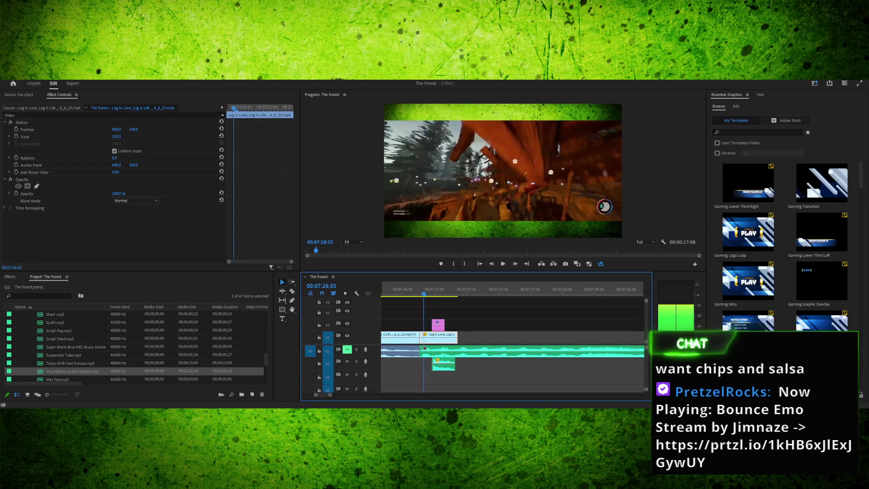
{"action": "key", "text": "Right"}
{"action": "key", "text": "Right"}
{"action": "key", "text": "Right"}
{"action": "key", "text": "Right"}
{"action": "key", "text": "Right"}
{"action": "key", "text": "Right"}
{"action": "key", "text": "Right"}
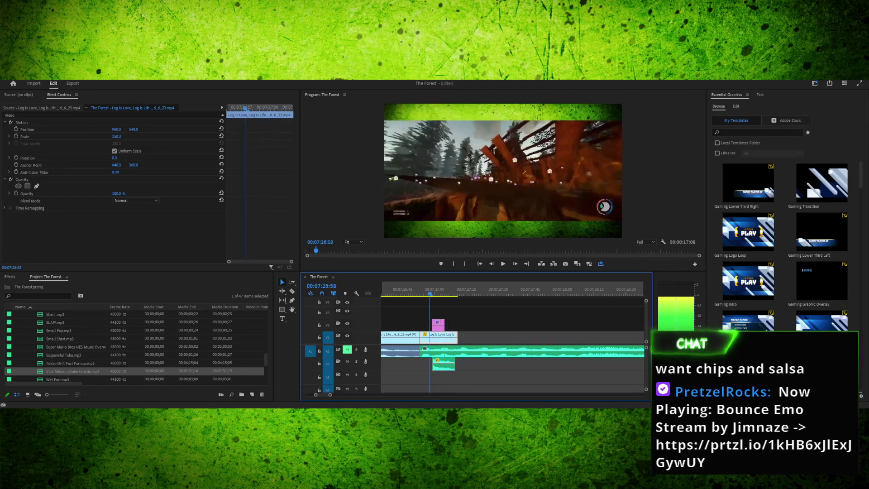
{"action": "key", "text": "Left"}
{"action": "key", "text": "Left"}
{"action": "key", "text": "Left"}
{"action": "key", "text": "Left"}
{"action": "key", "text": "Left"}
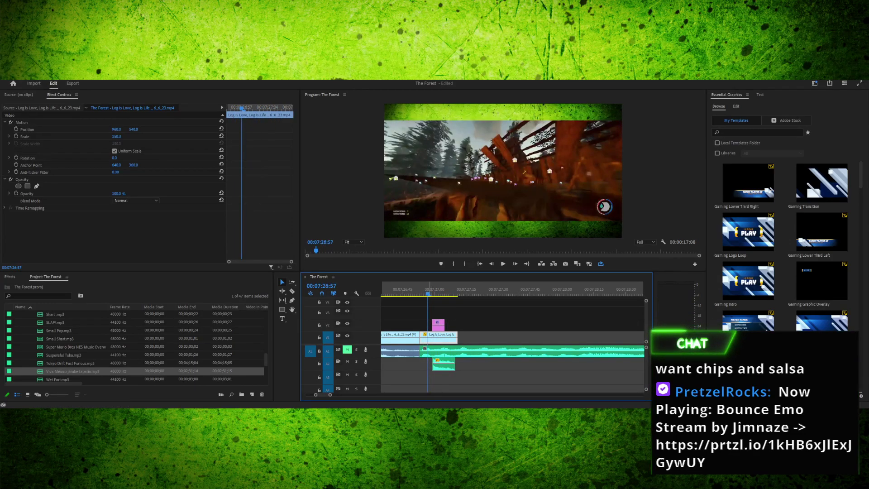
{"action": "left_click_drag", "start_coordinate": [425, 321], "coordinate": [458, 338]}
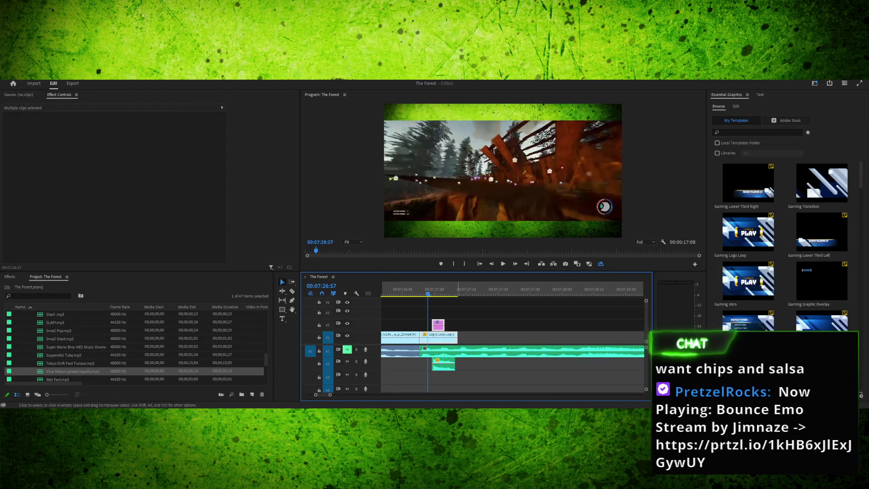
{"action": "left_click", "coordinate": [447, 365], "text": "shift"}
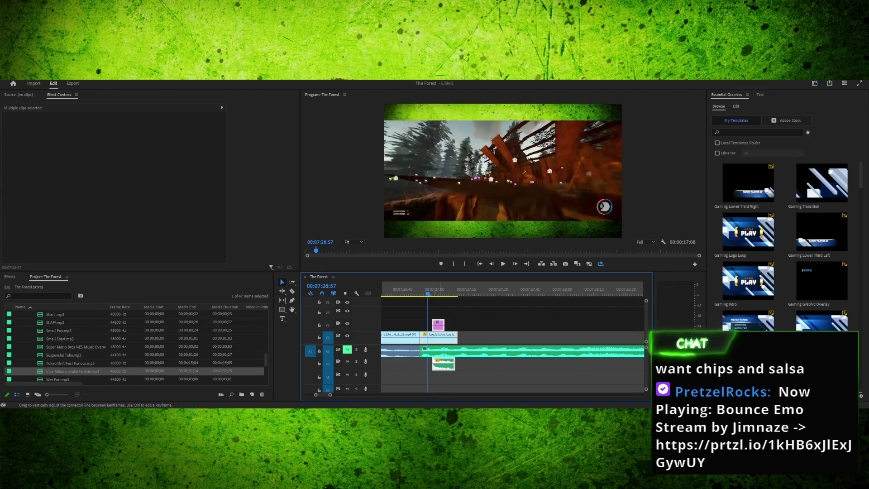
{"action": "key", "text": "ctrl+m"}
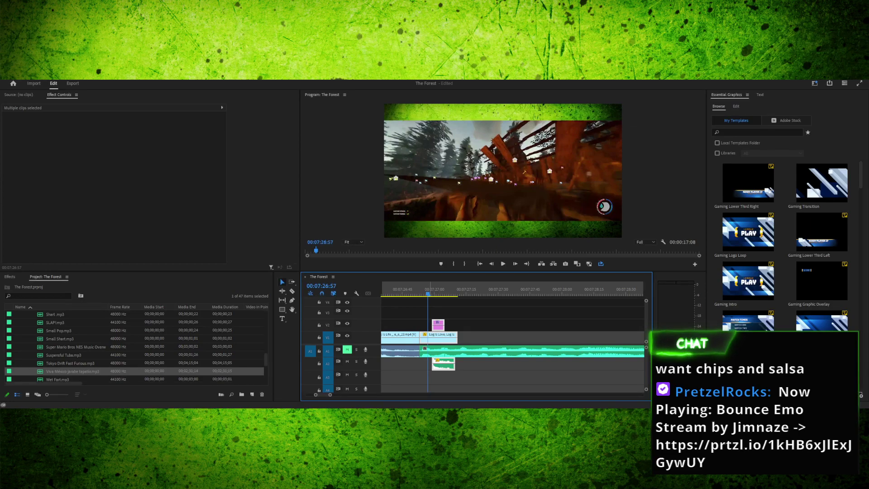
{"action": "left_click", "coordinate": [478, 325]}
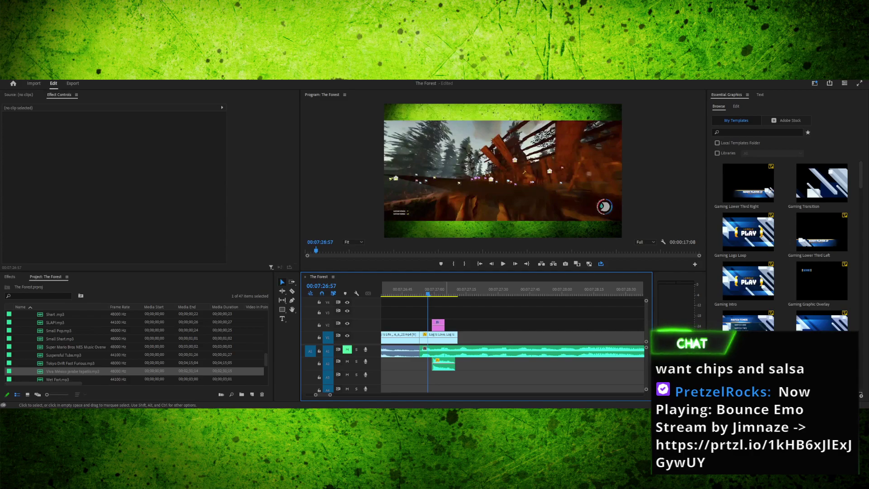
Save the project and step through the bonk frames from 00:07:26:53 to 00:07:26:59 with A1 muted
{"action": "key", "text": "ctrl+s"}
{"action": "left_click", "coordinate": [433, 288]}
{"action": "key", "text": "Left"}
{"action": "key", "text": "Left"}
{"action": "key", "text": "Left"}
{"action": "key", "text": "Left"}
{"action": "key", "text": "Left"}
{"action": "key", "text": "Left"}
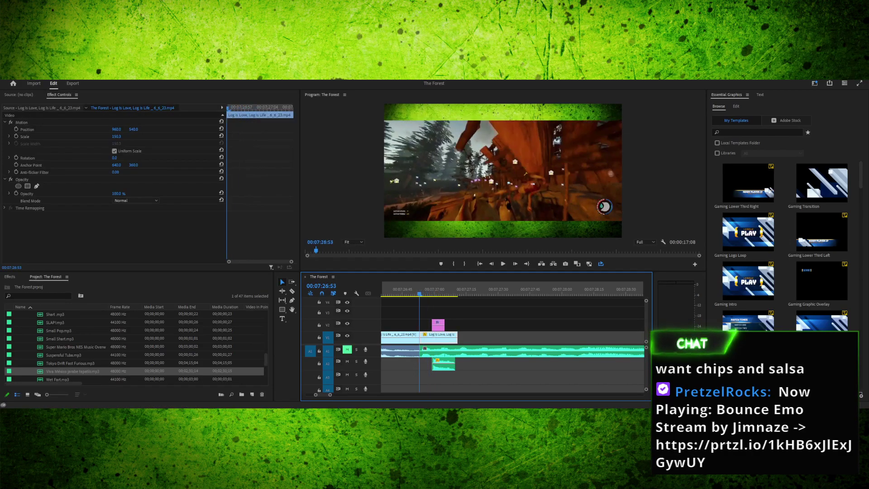
{"action": "key", "text": "Right"}
{"action": "key", "text": "Right"}
{"action": "key", "text": "Right"}
{"action": "key", "text": "Right"}
{"action": "key", "text": "Right"}
{"action": "key", "text": "Right"}
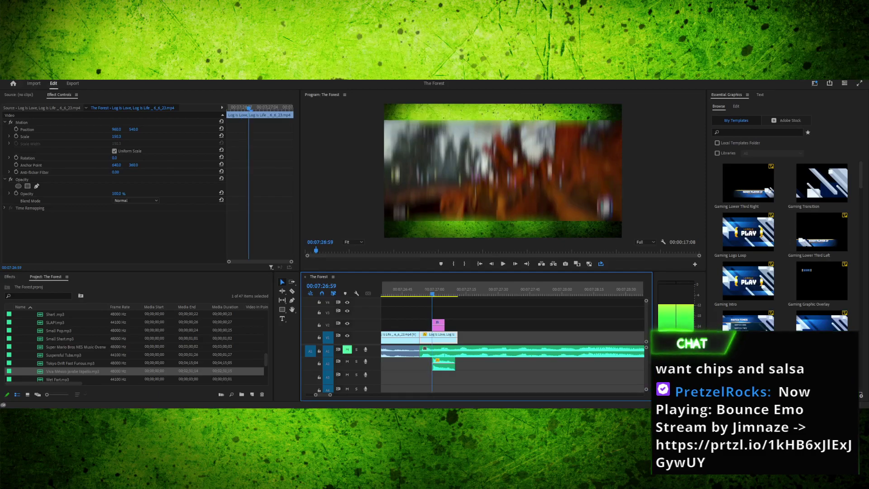
Return to 00:07:26:54, play the duplicated segment with A1 muted, and check the impact frames at 00:07:27:02 and 00:07:27:03
{"action": "key", "text": "Left"}
{"action": "key", "text": "Left"}
{"action": "key", "text": "Left"}
{"action": "key", "text": "Left"}
{"action": "key", "text": "Left"}
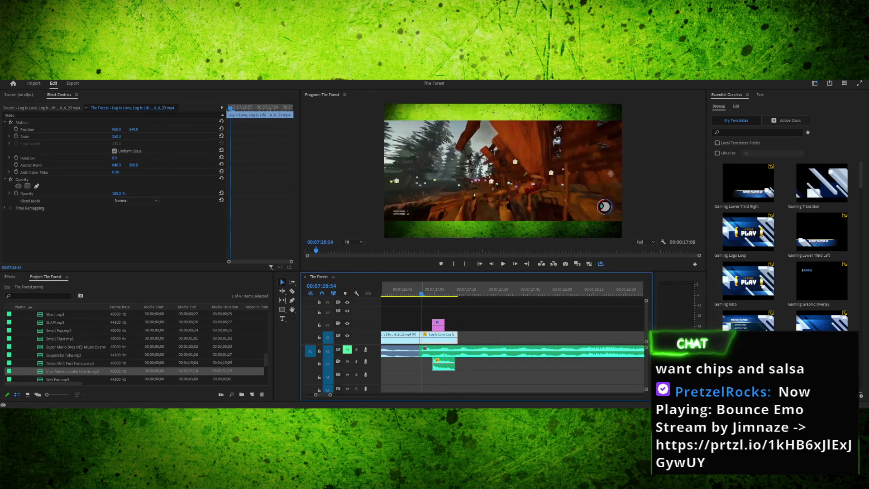
{"action": "key", "text": "space"}
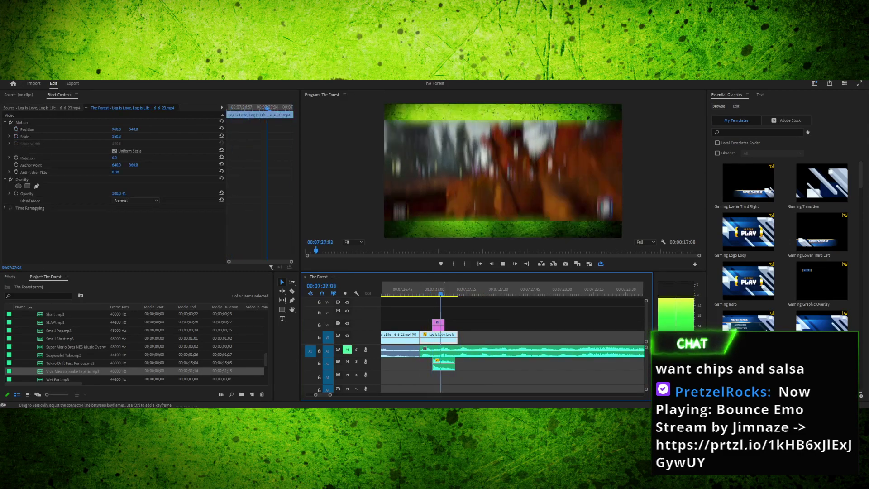
{"action": "key", "text": "space"}
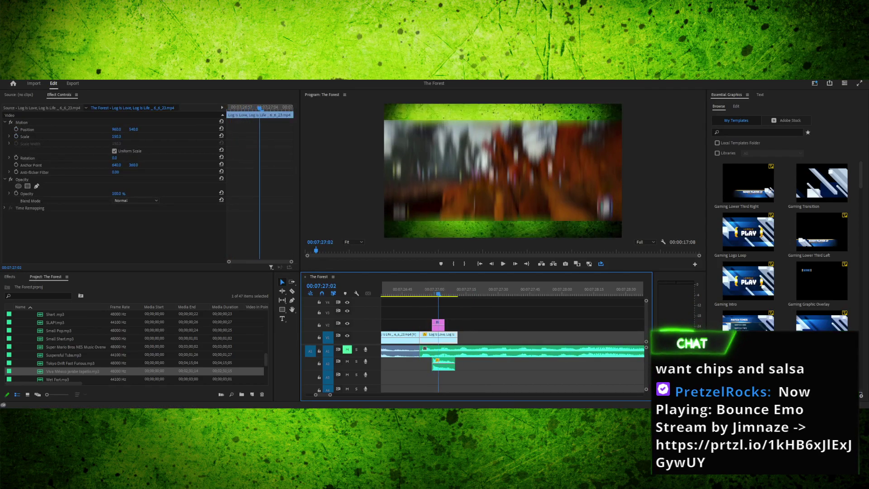
{"action": "key", "text": "Right"}
{"action": "key", "text": "Right"}
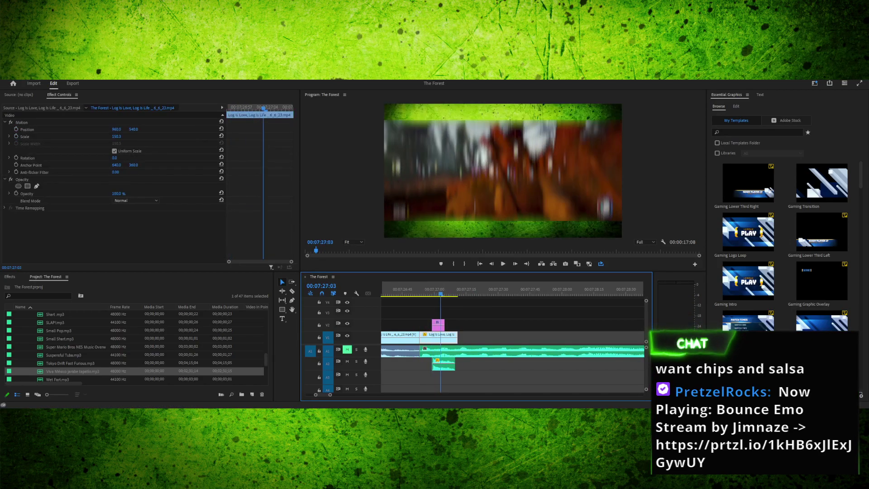
Step a few frames past 00:07:27:03 and back to 00:07:26:56 to compare the bonk sound with the swing
{"action": "key", "text": "Right"}
{"action": "key", "text": "Right"}
{"action": "key", "text": "Right"}
{"action": "key", "text": "Right"}
{"action": "key", "text": "Right"}
{"action": "key", "text": "Right"}
{"action": "key", "text": "Left"}
{"action": "key", "text": "Left"}
{"action": "key", "text": "Left"}
{"action": "key", "text": "Left"}
{"action": "key", "text": "Left"}
{"action": "key", "text": "Left"}
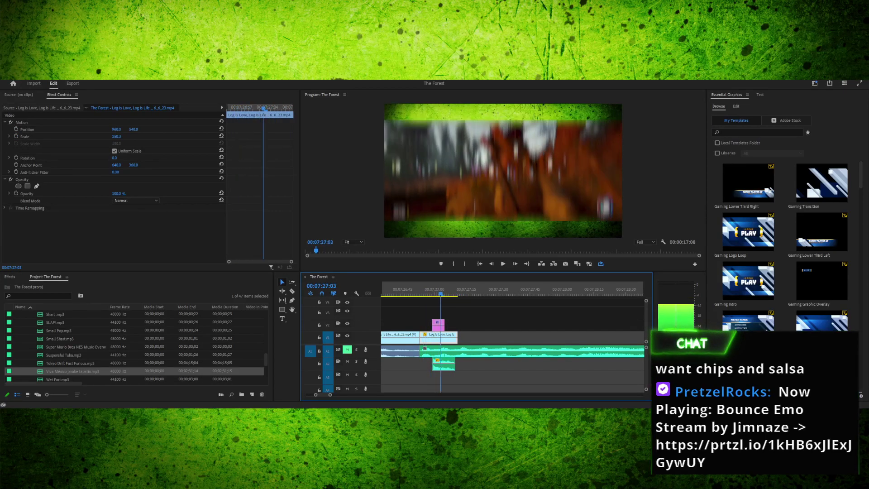
{"action": "key", "text": "Left"}
{"action": "key", "text": "Left"}
{"action": "key", "text": "Left"}
{"action": "key", "text": "Left"}
{"action": "key", "text": "Left"}
{"action": "key", "text": "Left"}
{"action": "key", "text": "Left"}
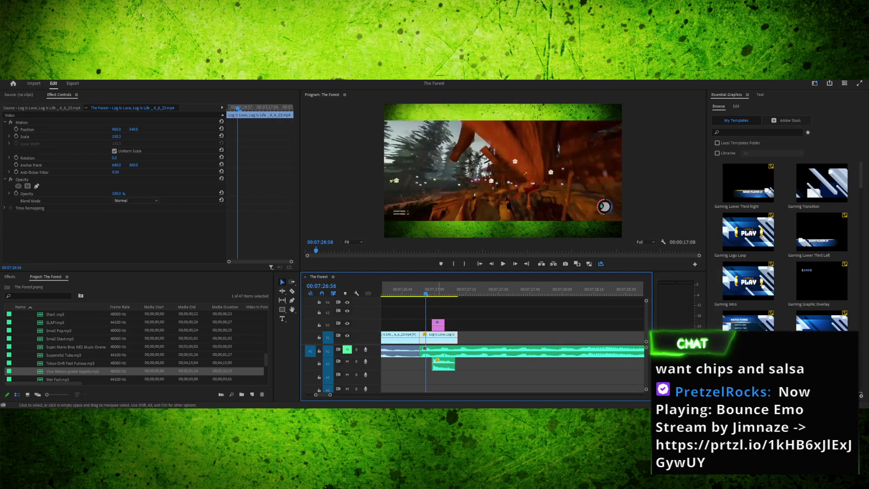
Speed up the duplicated V1 clip and move the bonk sound on A2 earlier to start at 00:07:26:54
{"action": "key", "text": "ctrl+s"}
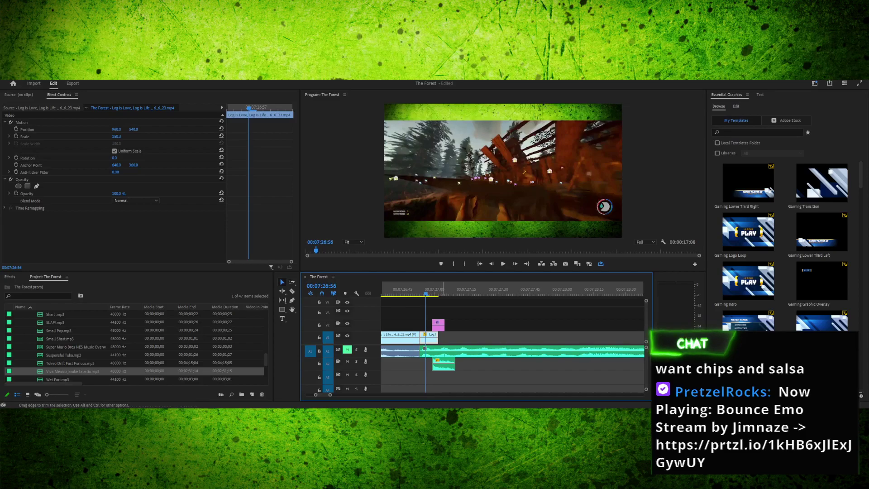
{"action": "left_click_drag", "start_coordinate": [439, 365], "coordinate": [429, 364]}
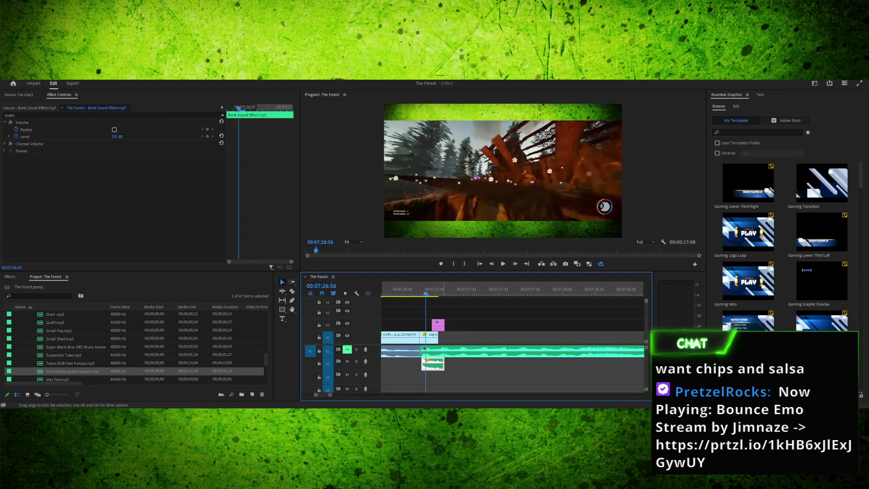
Play back the sped-up clip from the start of the bonk sound at 00:07:26:54 to check their timing
{"action": "key", "text": "="}
{"action": "key", "text": "="}
{"action": "key", "text": "="}
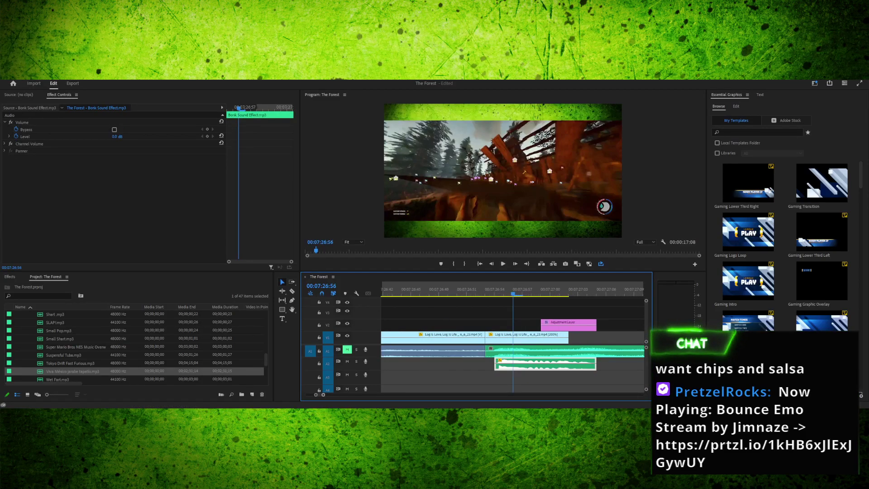
{"action": "key", "text": "Up"}
{"action": "key", "text": "Right"}
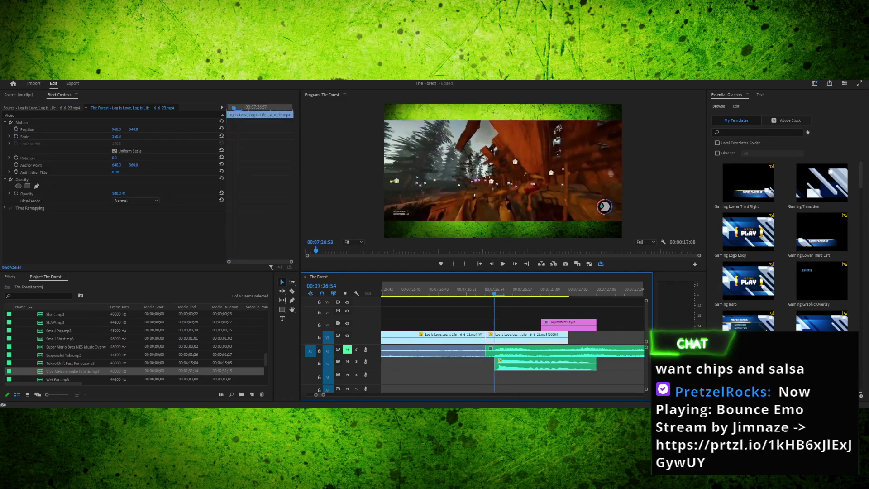
{"action": "key", "text": "space"}
{"action": "key", "text": "space"}
Step through the sped-up clip's frames between 00:07:26:54 and 00:07:26:57 to compare the swing with the moved bonk sound
{"action": "left_click_drag", "start_coordinate": [442, 289], "coordinate": [416, 288]}
{"action": "key", "text": "Right"}
{"action": "key", "text": "Right"}
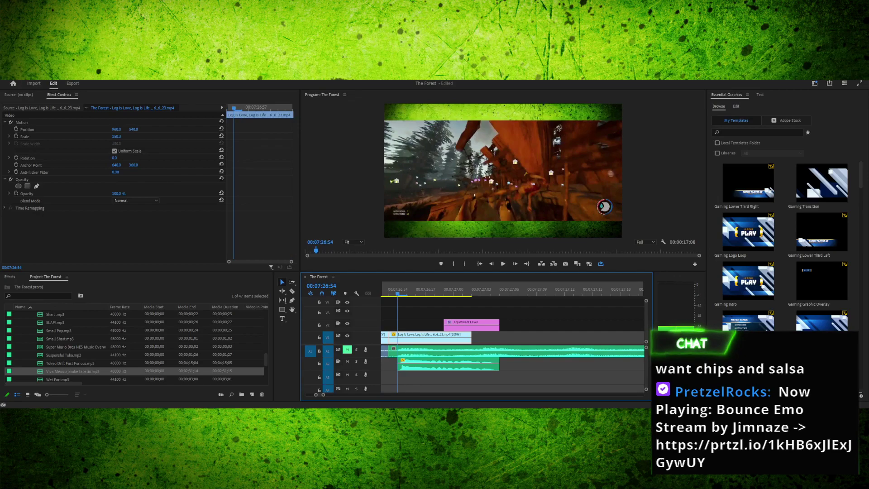
{"action": "key", "text": "Left"}
{"action": "key", "text": "Left"}
{"action": "key", "text": "Left"}
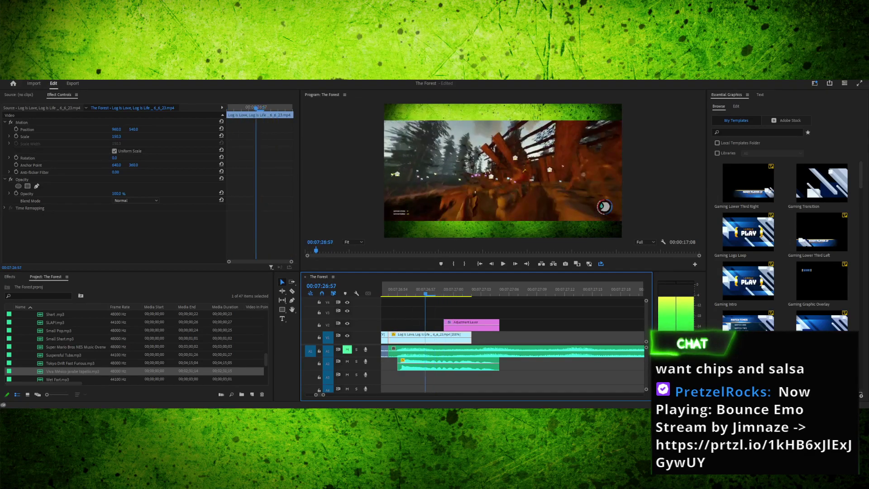
Move the adjustment layer on V2 earlier so it starts at 00:07:26:56 and ends together with the video clip
{"action": "key", "text": "Right"}
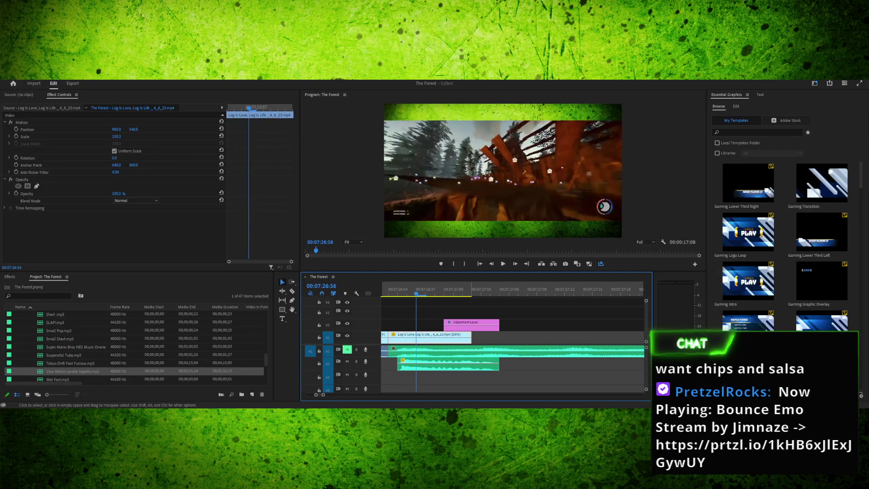
{"action": "left_click_drag", "start_coordinate": [471, 324], "coordinate": [445, 325]}
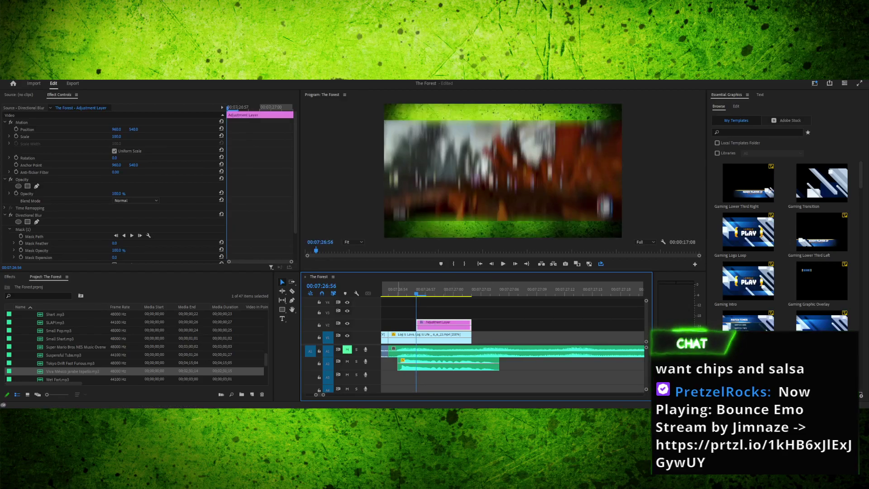
{"action": "key", "text": "Left"}
{"action": "key", "text": "Left"}
{"action": "key", "text": "Down"}
{"action": "key", "text": "Left"}
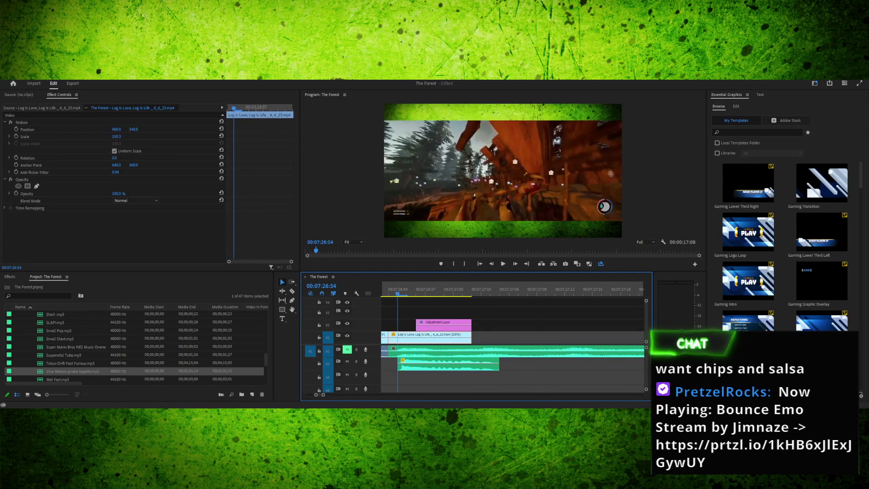
Try to split the bonk sound effect at 00:07:27:02, where the video clip ends, and delete its remainder
{"action": "key", "text": "Right"}
{"action": "key", "text": "c"}
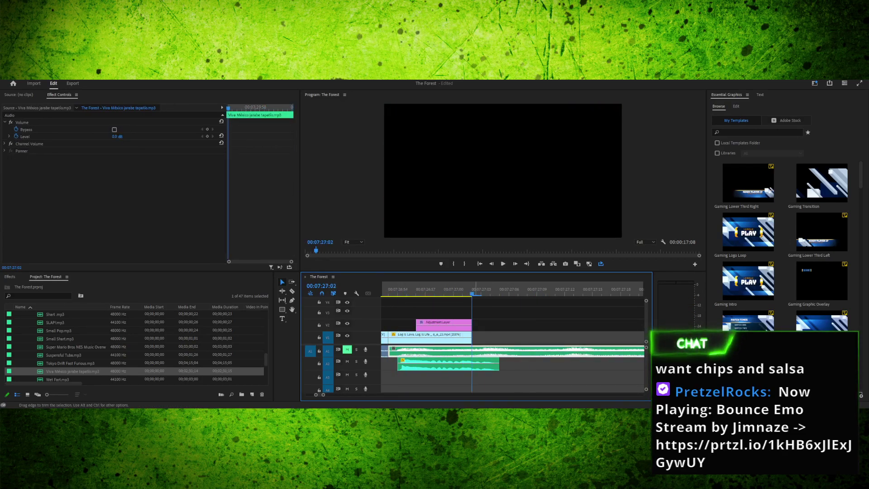
{"action": "left_click", "coordinate": [472, 364]}
{"action": "key", "text": "v"}
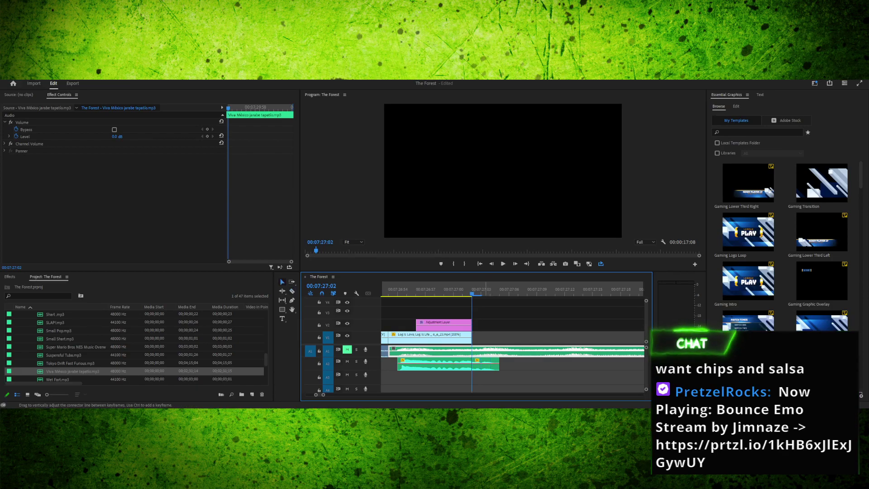
{"action": "left_click", "coordinate": [486, 365]}
{"action": "key", "text": "Delete"}
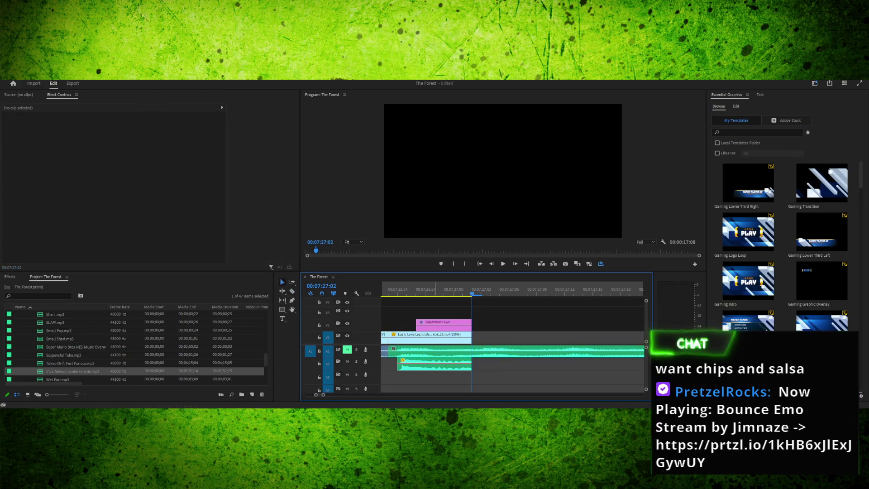
{"action": "key", "text": "ctrl+z"}
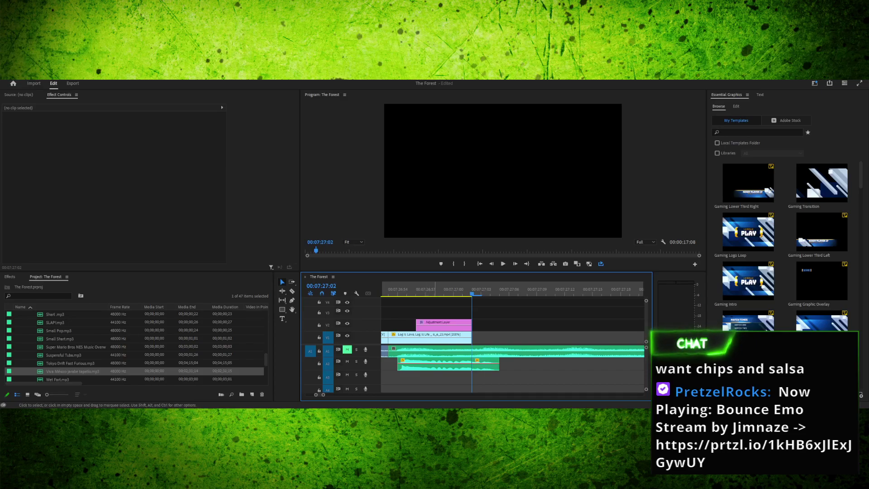
Shorten the bonk sound effect on A2 by changing its clip speed, so it ends just past the video clip
{"action": "left_click", "coordinate": [446, 364]}
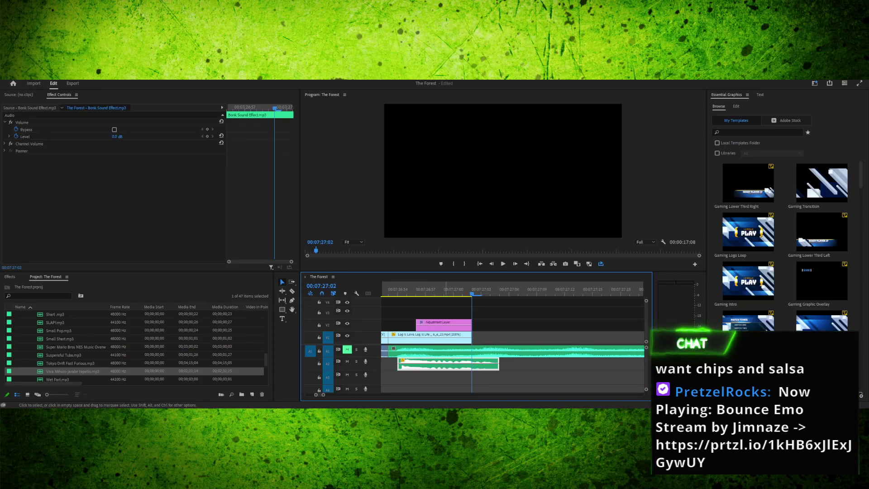
{"action": "key", "text": "g"}
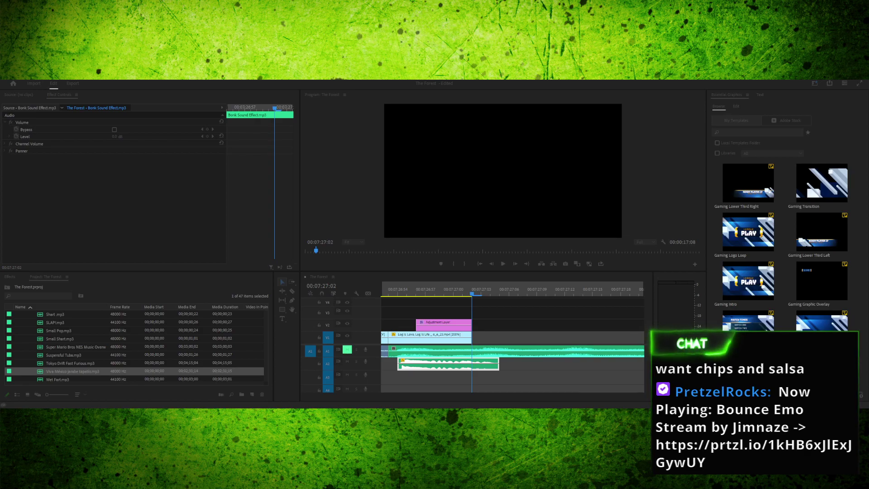
{"action": "key", "text": "Return"}
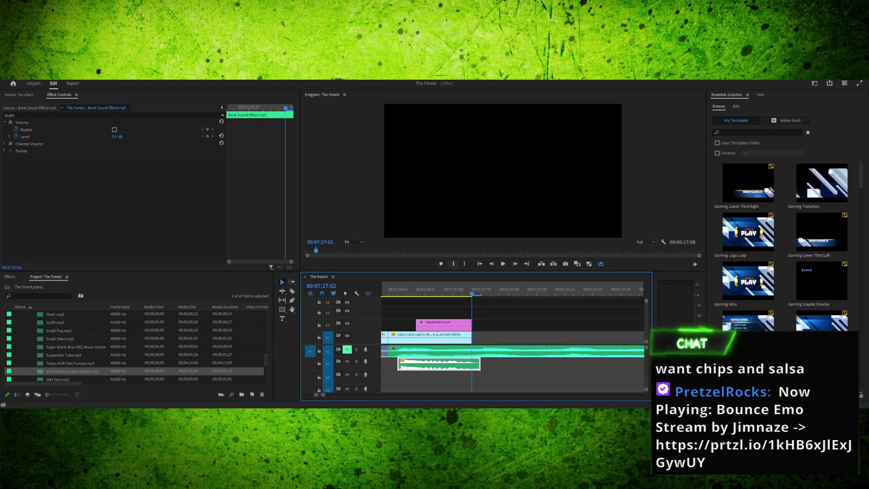
{"action": "left_click_drag", "start_coordinate": [427, 289], "coordinate": [400, 289]}
{"action": "key", "text": "Down"}
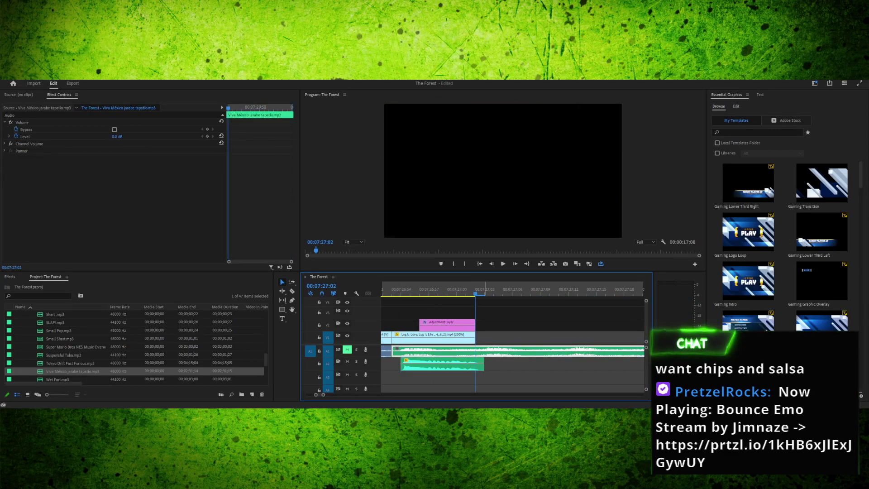
{"action": "left_click", "coordinate": [431, 365]}
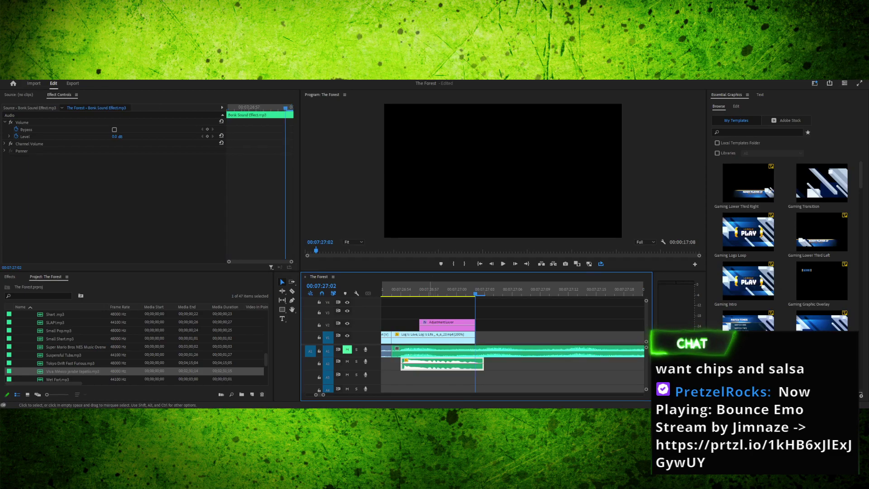
{"action": "key", "text": "g"}
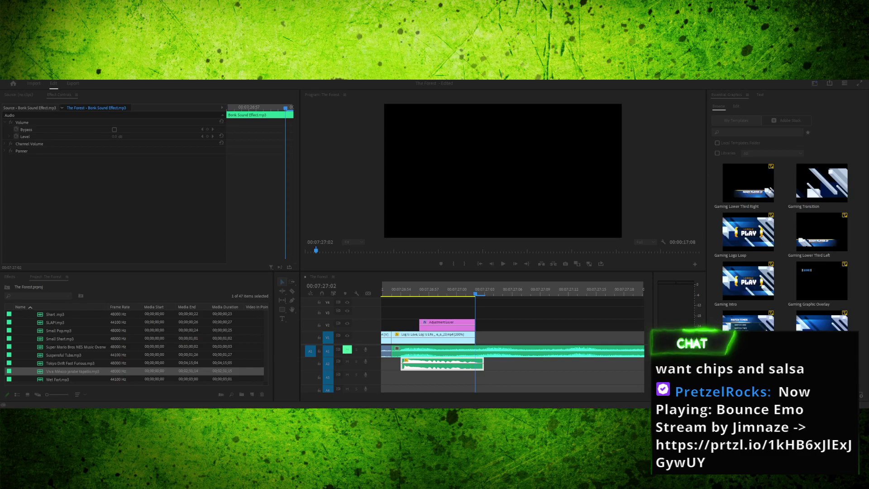
{"action": "key", "text": "Return"}
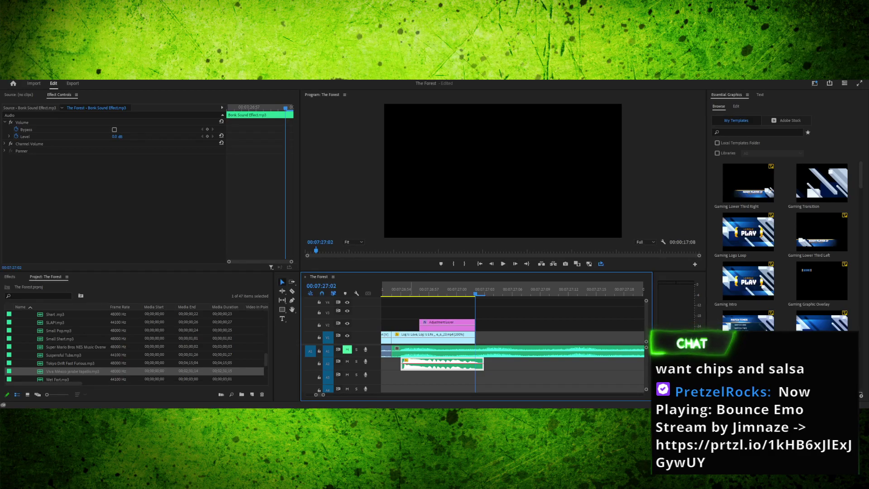
Play back the shortened bonk sound effect and restore the clip to its original length
{"action": "key", "text": "Up"}
{"action": "key", "text": "space"}
{"action": "key", "text": "space"}
{"action": "left_click", "coordinate": [383, 290]}
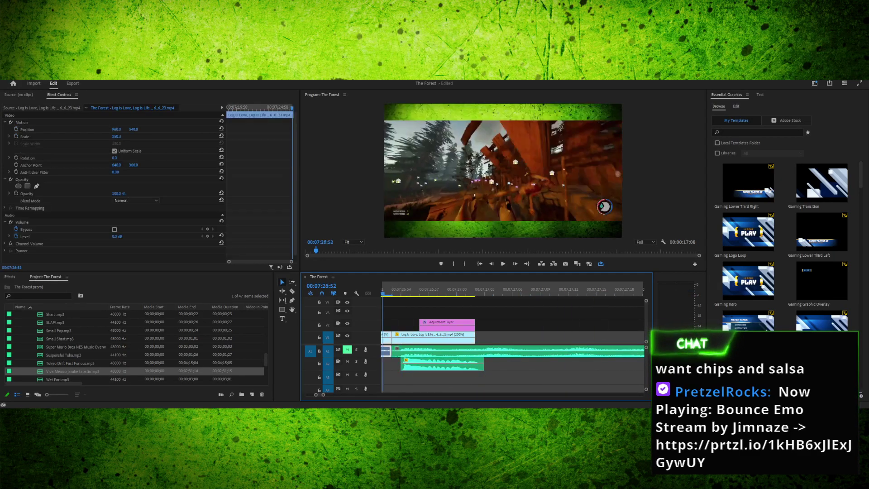
{"action": "key", "text": "space"}
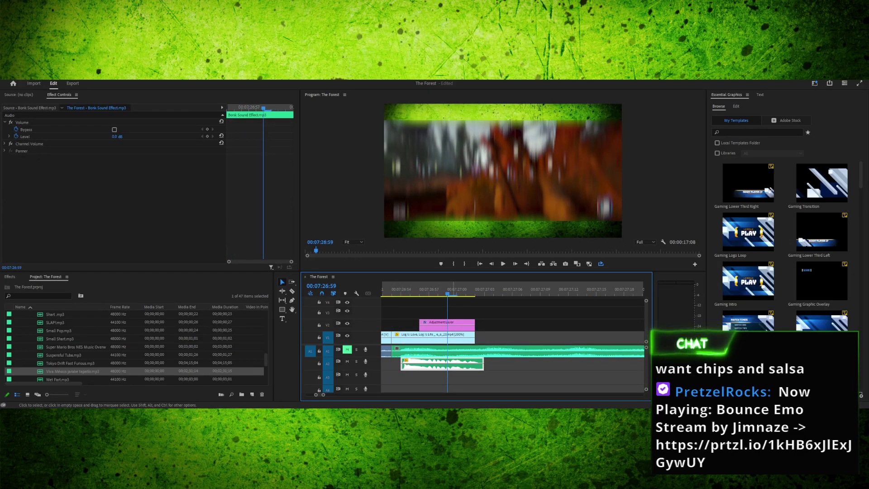
{"action": "key", "text": "Return"}
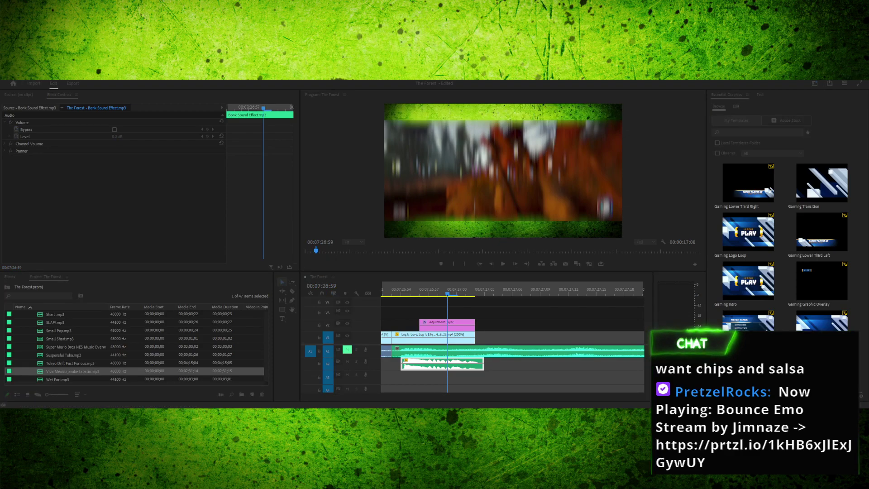
{"action": "key", "text": "Return"}
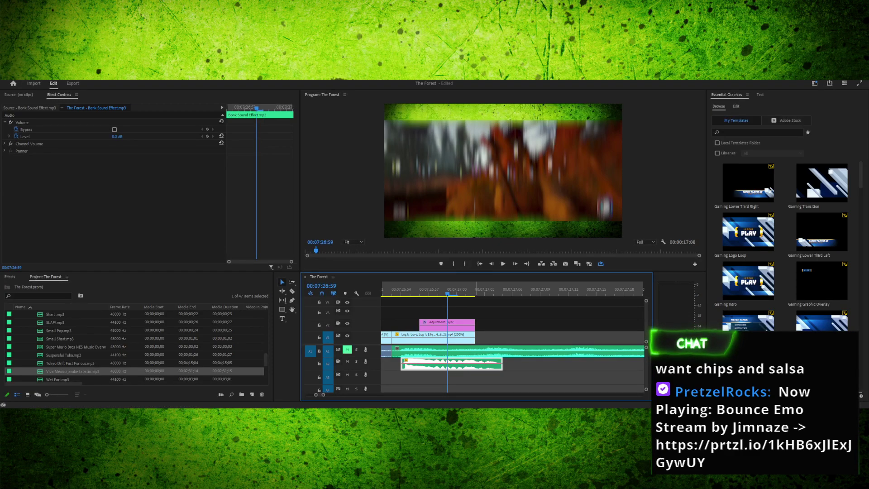
Apply an Exponential Fade to the bonk sound effect and shorten it to the clip's last 3 frames, beginning where the video clip ends
{"action": "key", "text": "shift+7"}
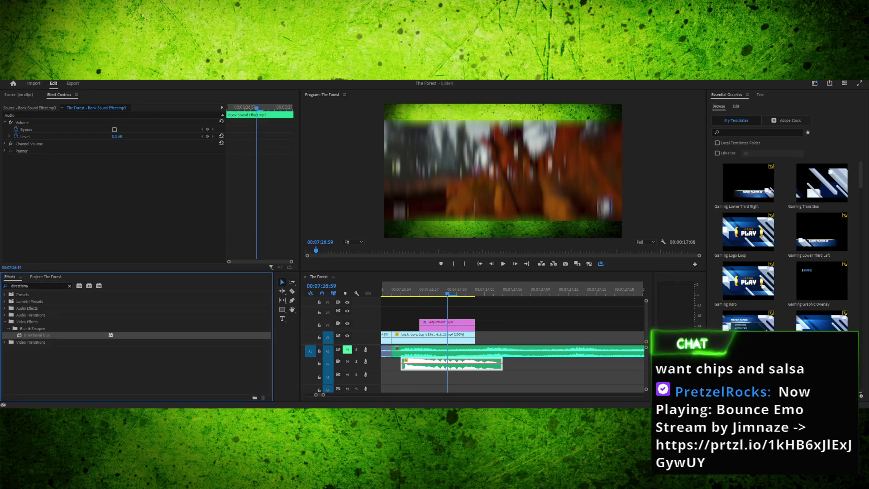
{"action": "left_click", "coordinate": [69, 286]}
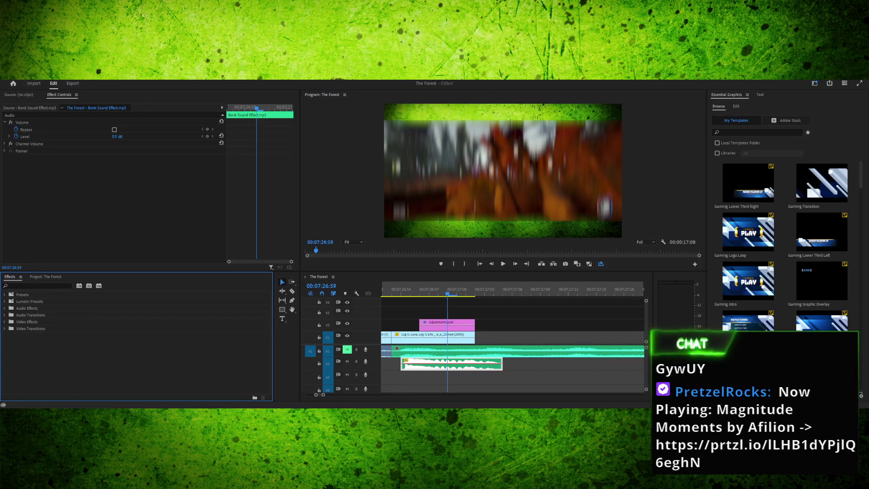
{"action": "left_click", "coordinate": [31, 315]}
{"action": "left_click", "coordinate": [4, 315]}
{"action": "left_click", "coordinate": [28, 322]}
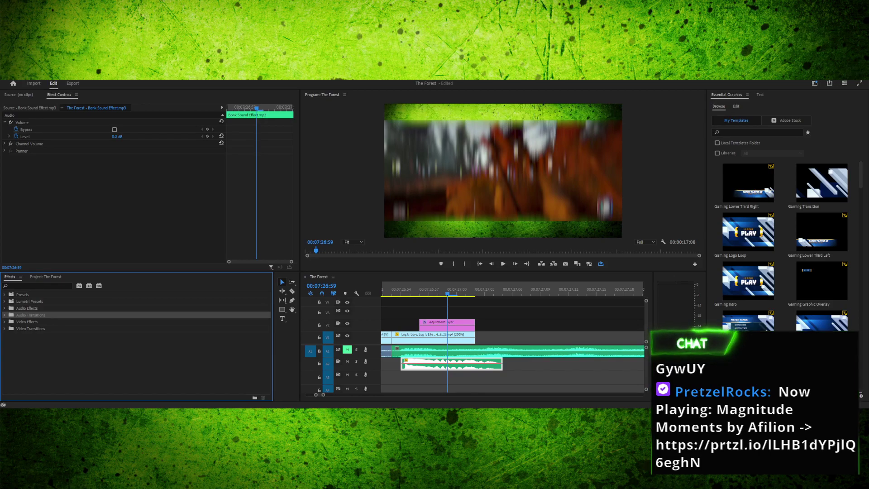
{"action": "left_click", "coordinate": [8, 322]}
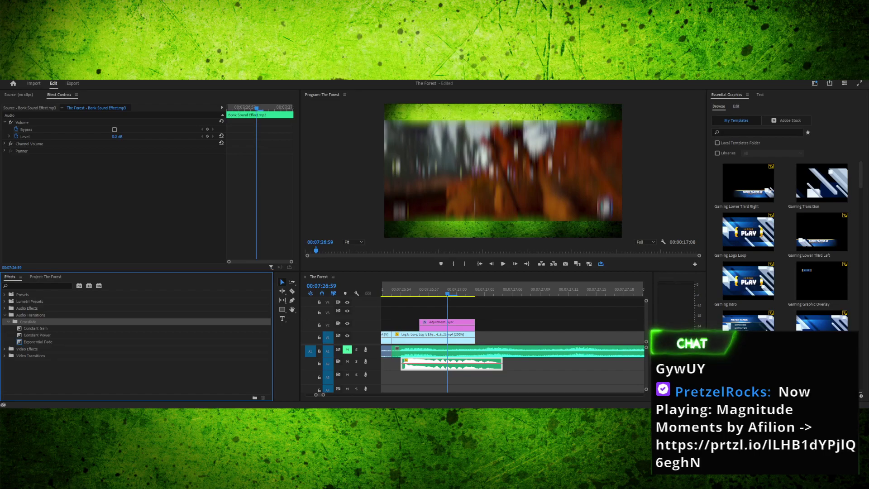
{"action": "left_click", "coordinate": [37, 342]}
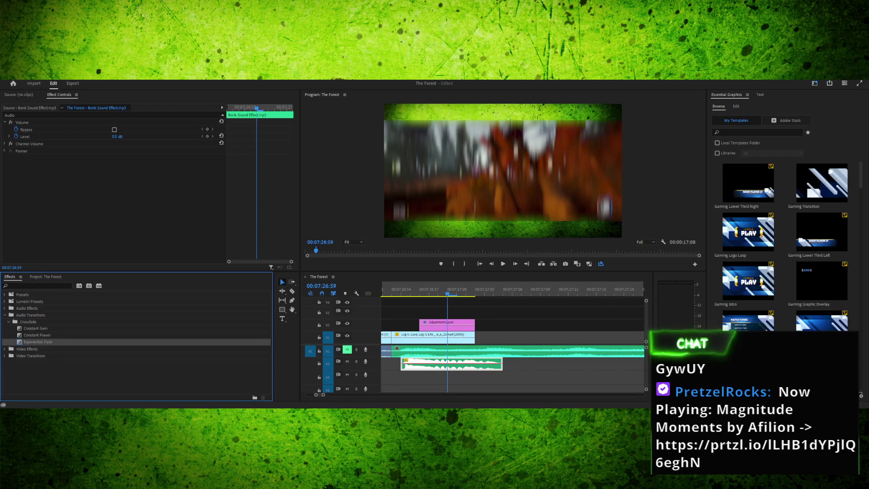
{"action": "left_click_drag", "start_coordinate": [38, 342], "coordinate": [450, 364]}
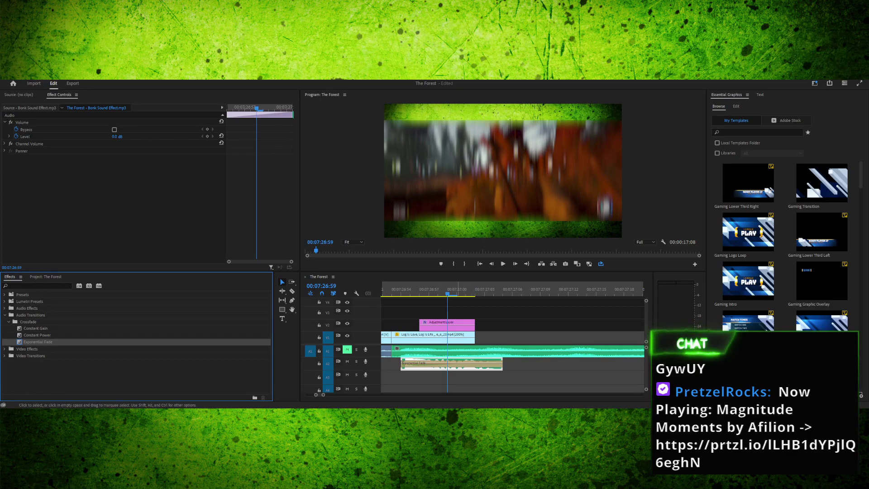
{"action": "left_click", "coordinate": [417, 364]}
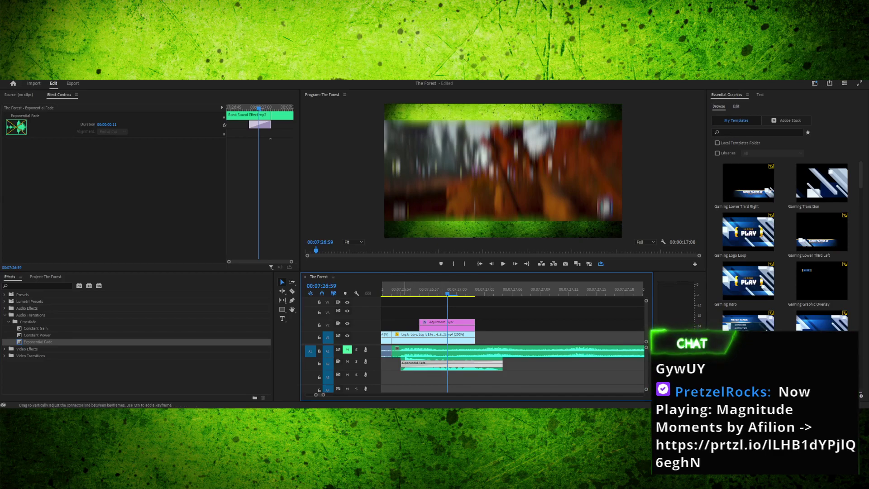
{"action": "left_click_drag", "start_coordinate": [402, 364], "coordinate": [475, 363]}
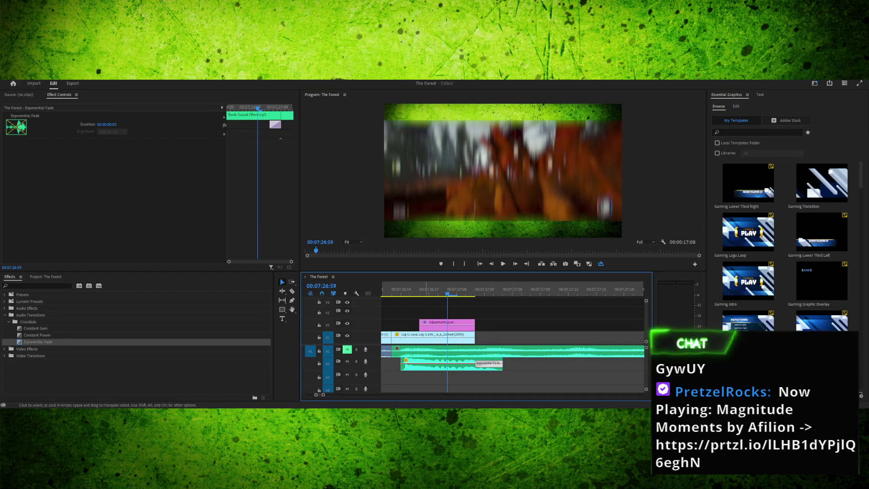
Play and step frame by frame between 00:07:26:54 and 00:07:26:56 to compare the bonk sound's timing with the adjustment layer
{"action": "key", "text": "Up"}
{"action": "key", "text": "space"}
{"action": "key", "text": "space"}
{"action": "key", "text": "Up"}
{"action": "key", "text": "Up"}
{"action": "key", "text": "Up"}
{"action": "key", "text": "Up"}
{"action": "key", "text": "Left"}
{"action": "key", "text": "Right"}
{"action": "key", "text": "Right"}
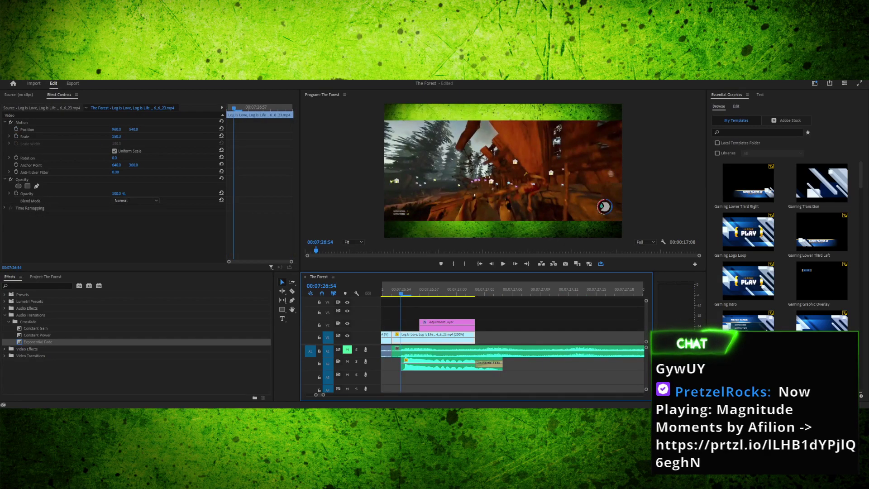
{"action": "key", "text": "Right"}
{"action": "key", "text": "Right"}
{"action": "key", "text": "Right"}
{"action": "key", "text": "Right"}
{"action": "key", "text": "Up"}
{"action": "key", "text": "Right"}
{"action": "key", "text": "Right"}
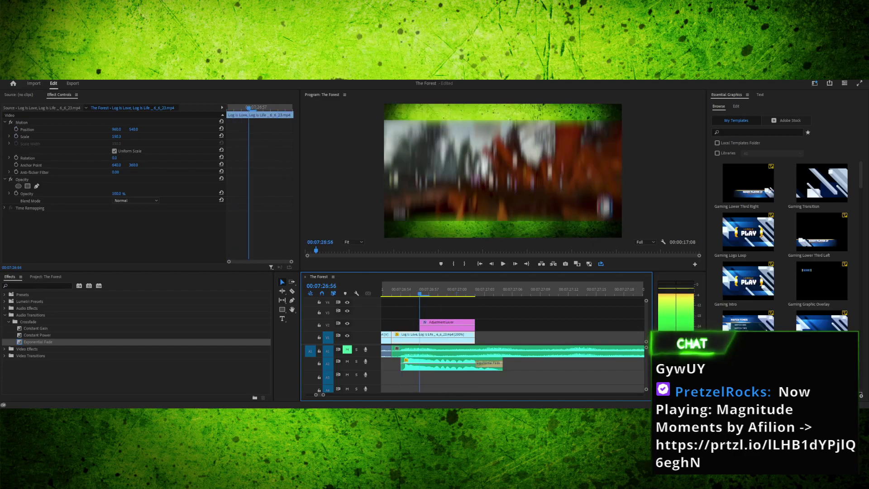
{"action": "key", "text": "Left"}
{"action": "key", "text": "Left"}
{"action": "key", "text": "Left"}
{"action": "key", "text": "Left"}
{"action": "key", "text": "Right"}
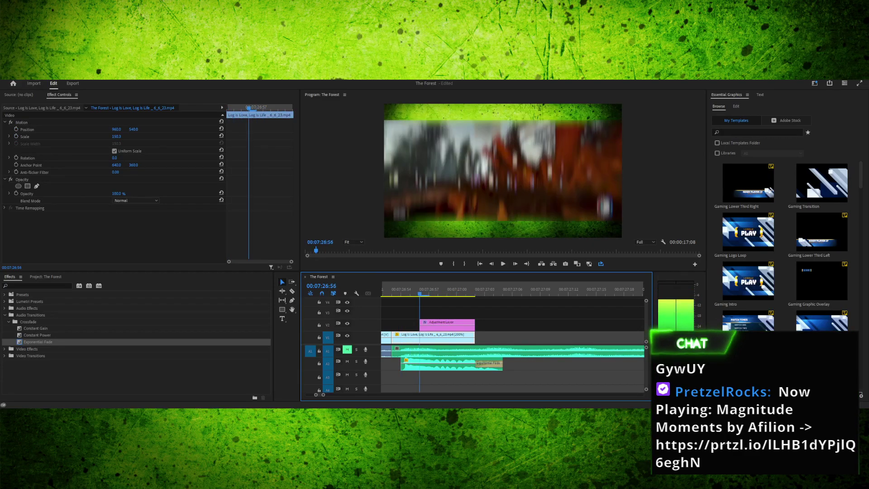
Move the bonk sound effect on A2 to start at 00:07:26:56, aligned with the start of the adjustment layer
{"action": "key", "text": "Left"}
{"action": "key", "text": "Left"}
{"action": "key", "text": "Left"}
{"action": "key", "text": "Right"}
{"action": "key", "text": "Right"}
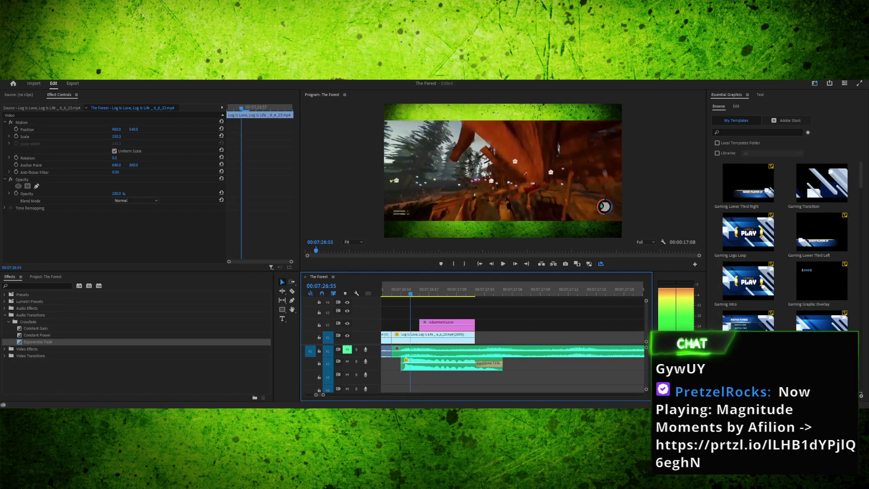
{"action": "key", "text": "Right"}
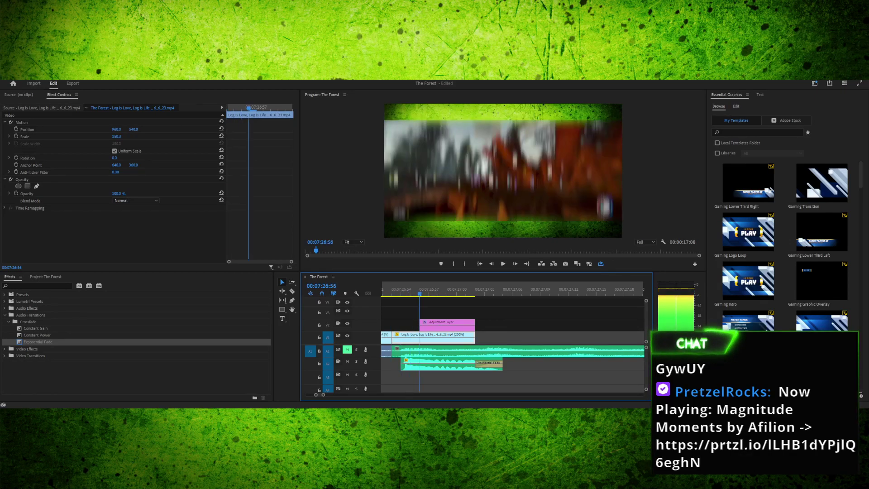
{"action": "left_click_drag", "start_coordinate": [435, 364], "coordinate": [467, 364]}
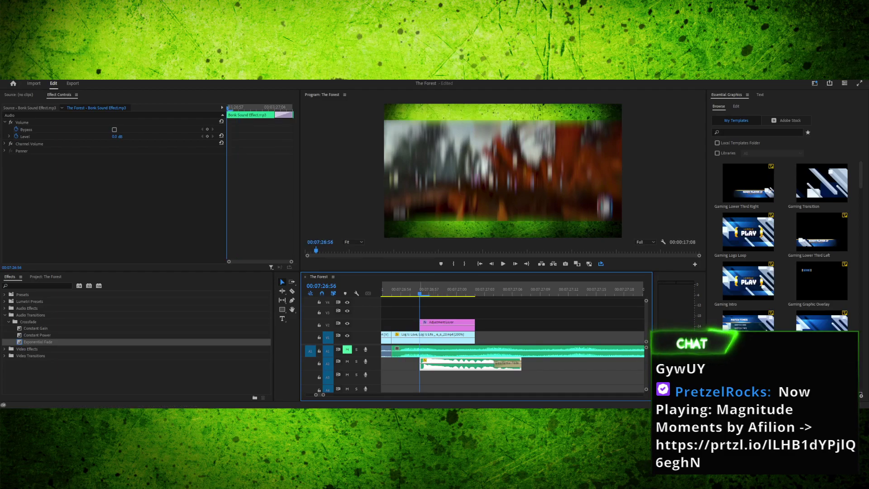
Step back and forth across 00:07:26:56 to check that the bonk sound starts together with the blur
{"action": "key", "text": "Left"}
{"action": "key", "text": "Left"}
{"action": "key", "text": "Right"}
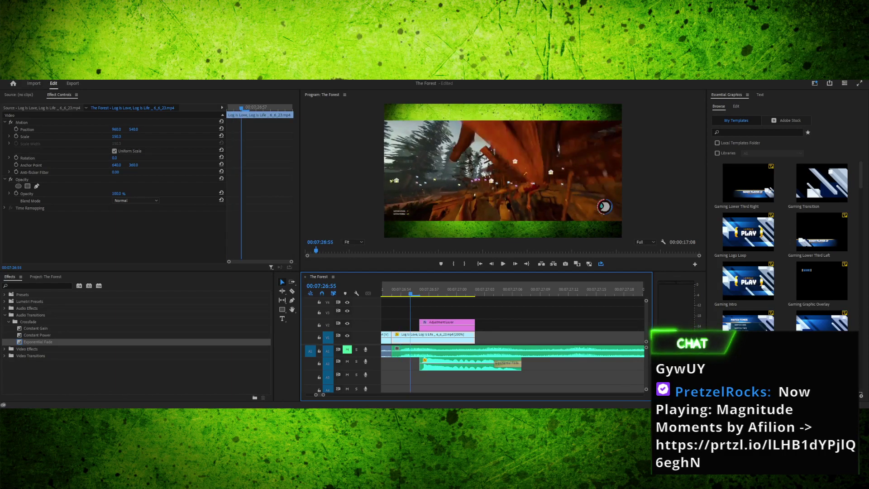
{"action": "key", "text": "Right"}
{"action": "key", "text": "Left"}
{"action": "key", "text": "Right"}
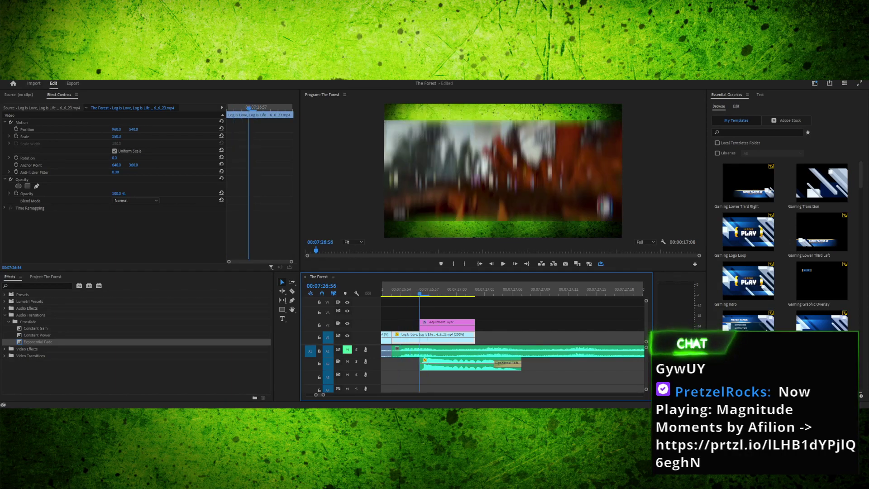
{"action": "key", "text": "Left"}
{"action": "key", "text": "Right"}
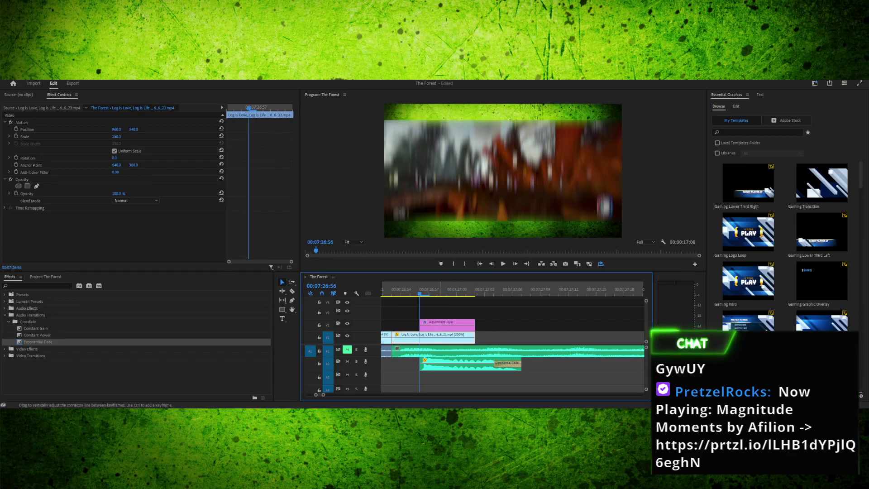
Shorten the adjustment layer on V2 to 2 frames, then step through the frames to check where the blur ends
{"action": "left_click_drag", "start_coordinate": [474, 325], "coordinate": [438, 324]}
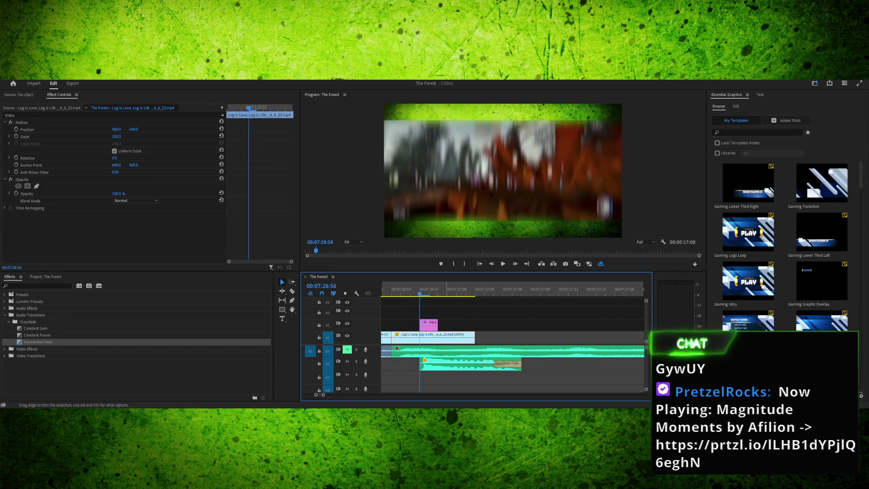
{"action": "key", "text": "Right"}
{"action": "key", "text": "Right"}
{"action": "key", "text": "Right"}
{"action": "key", "text": "Right"}
{"action": "key", "text": "Right"}
{"action": "key", "text": "Right"}
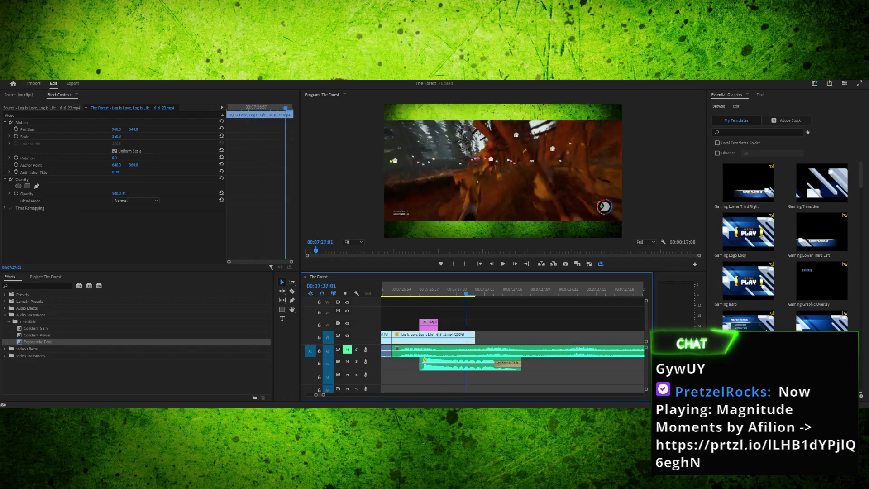
{"action": "key", "text": "Right"}
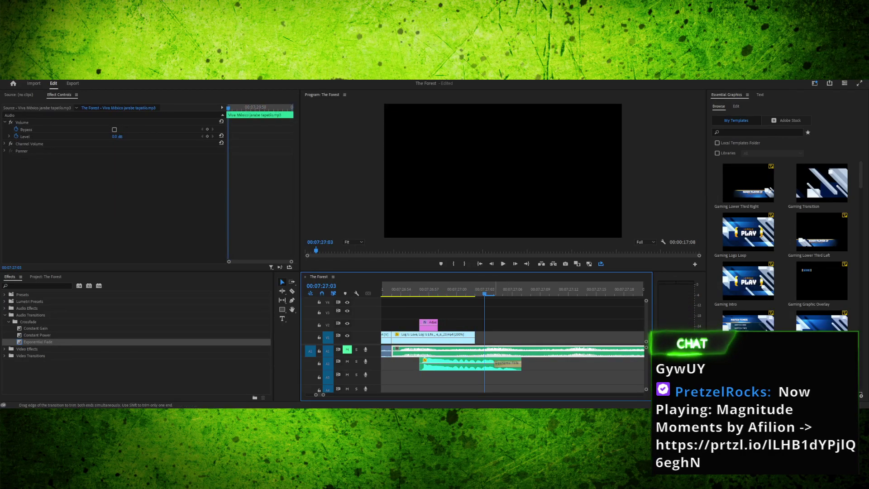
Lengthen the bonk sound's Exponential Fade to 5 frames, starting at the end of the video clip, and play back the fade
{"action": "left_click", "coordinate": [508, 363]}
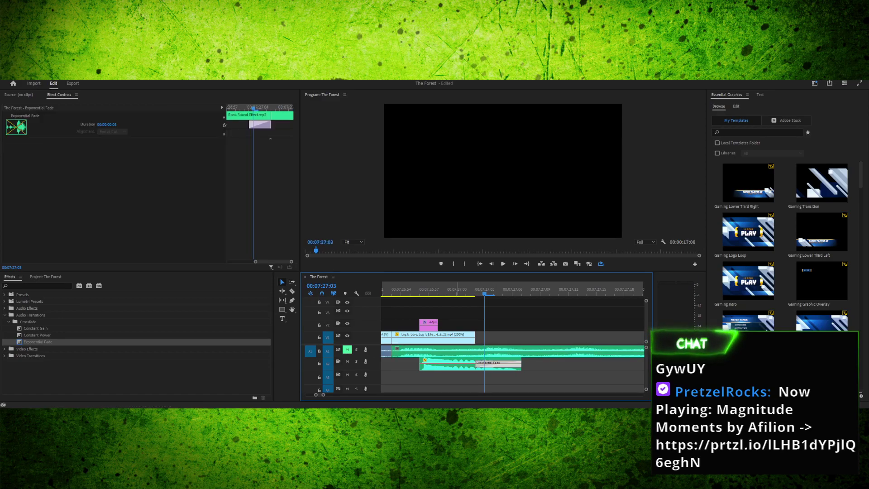
{"action": "key", "text": "Up"}
{"action": "key", "text": "space"}
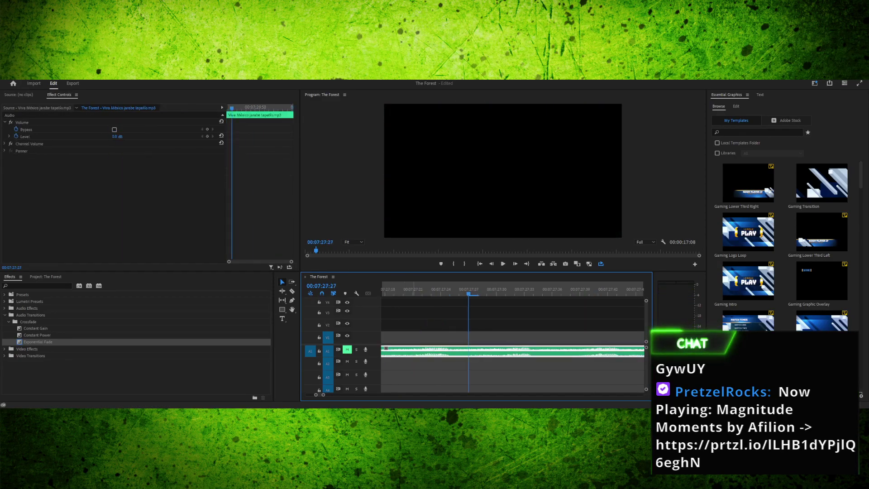
{"action": "left_click_drag", "start_coordinate": [392, 290], "coordinate": [416, 289]}
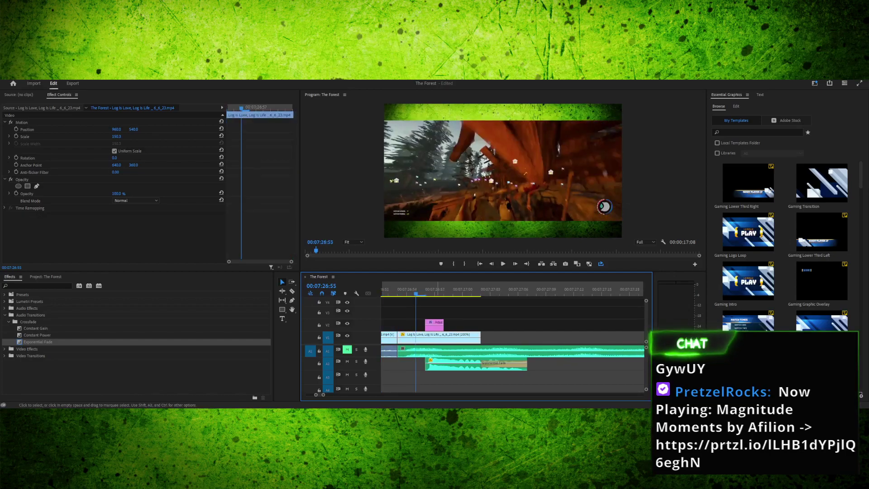
{"action": "key", "text": "Down"}
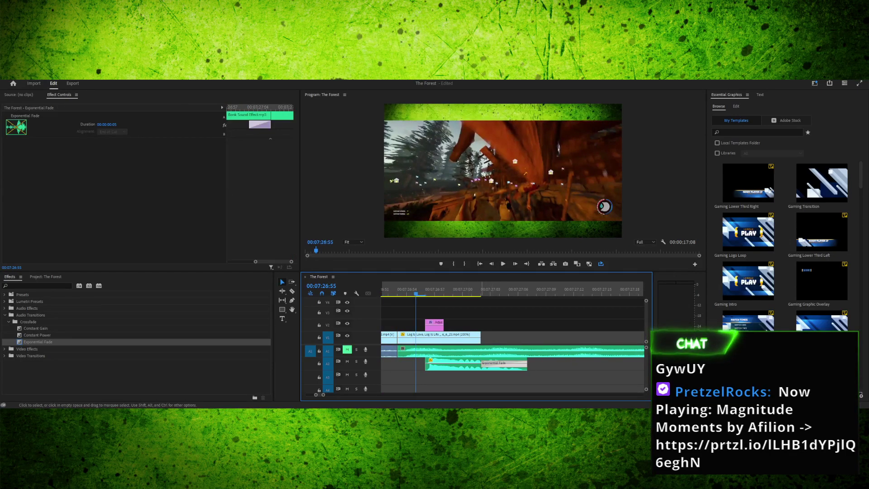
{"action": "key", "text": "Down"}
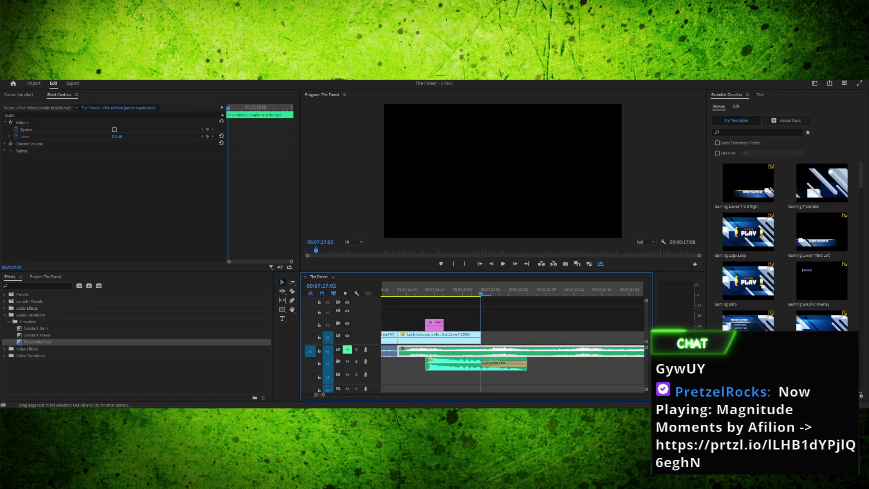
{"action": "left_click", "coordinate": [425, 338]}
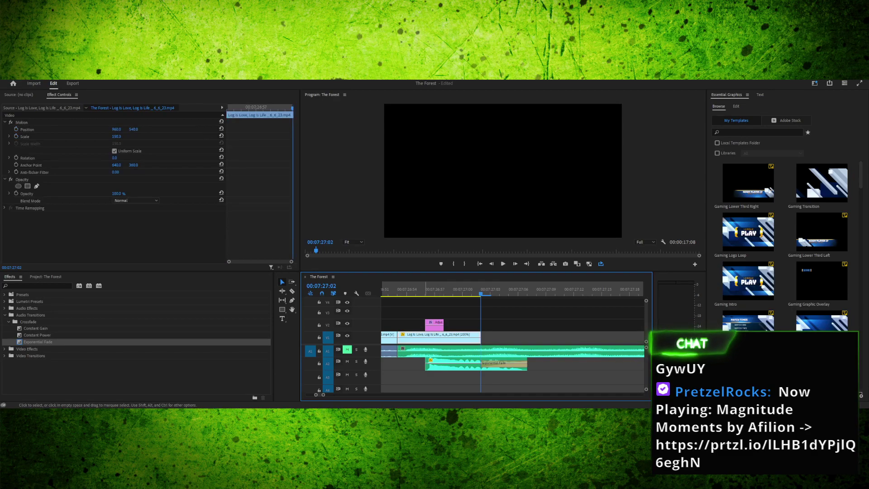
{"action": "key", "text": "Up"}
{"action": "key", "text": "space"}
{"action": "key", "text": "Up"}
{"action": "key", "text": "Up"}
{"action": "key", "text": "space"}
{"action": "key", "text": "space"}
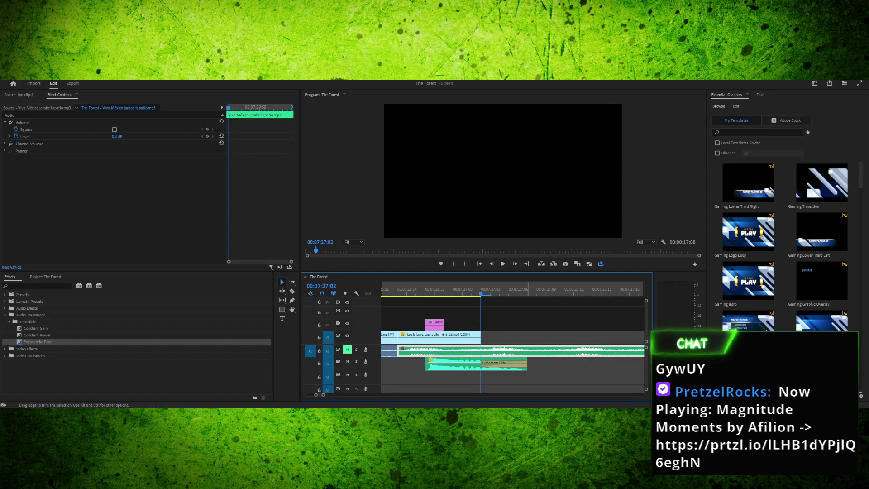
Trim the end of the bonk sound effect on A2 back to the video clip's end at 00:07:27:02 and preview it
{"action": "left_click_drag", "start_coordinate": [527, 364], "coordinate": [473, 364]}
{"action": "left_click_drag", "start_coordinate": [426, 290], "coordinate": [417, 290]}
{"action": "key", "text": "space"}
Replay the impact from just before 00:07:26:56 several times to judge the shortened bonk sound and blur
{"action": "left_click", "coordinate": [416, 290]}
{"action": "key", "text": "space"}
{"action": "left_click", "coordinate": [416, 290]}
{"action": "left_click_drag", "start_coordinate": [416, 290], "coordinate": [397, 289]}
{"action": "key", "text": "space"}
{"action": "key", "text": "space"}
{"action": "left_click", "coordinate": [425, 289]}
{"action": "key", "text": "Left"}
{"action": "key", "text": "space"}
{"action": "key", "text": "space"}
{"action": "left_click", "coordinate": [406, 290]}
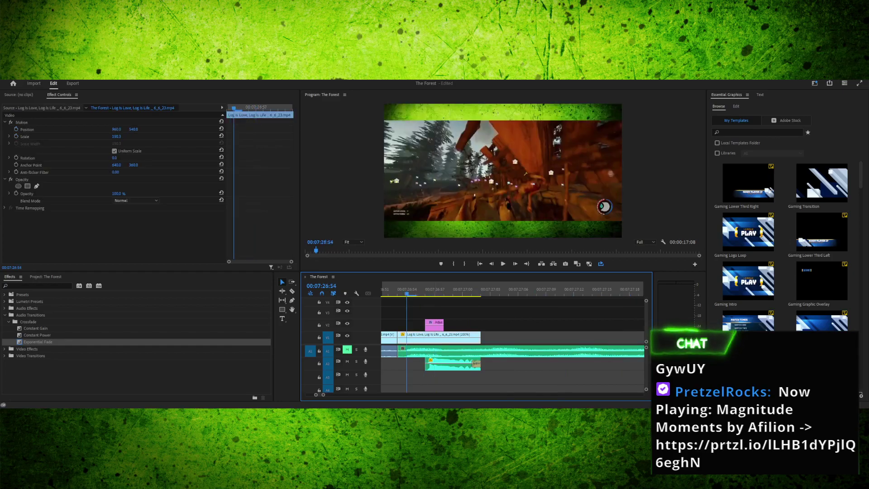
{"action": "key", "text": "space"}
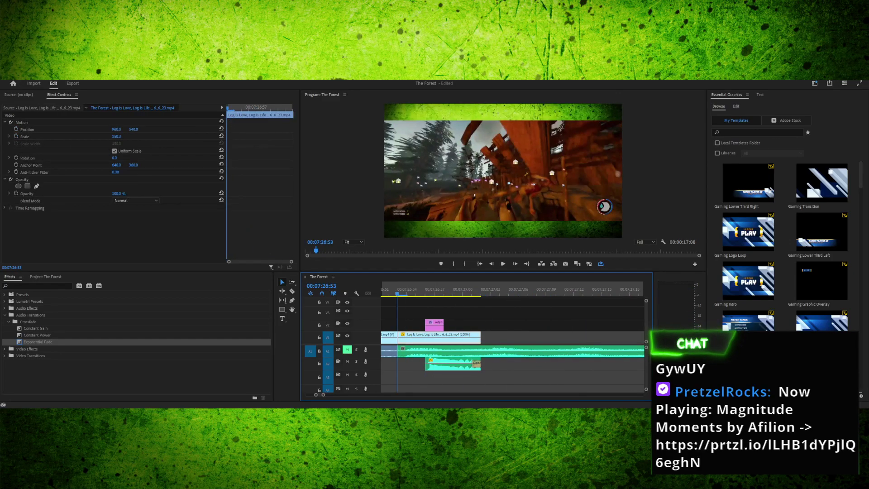
{"action": "key", "text": "space"}
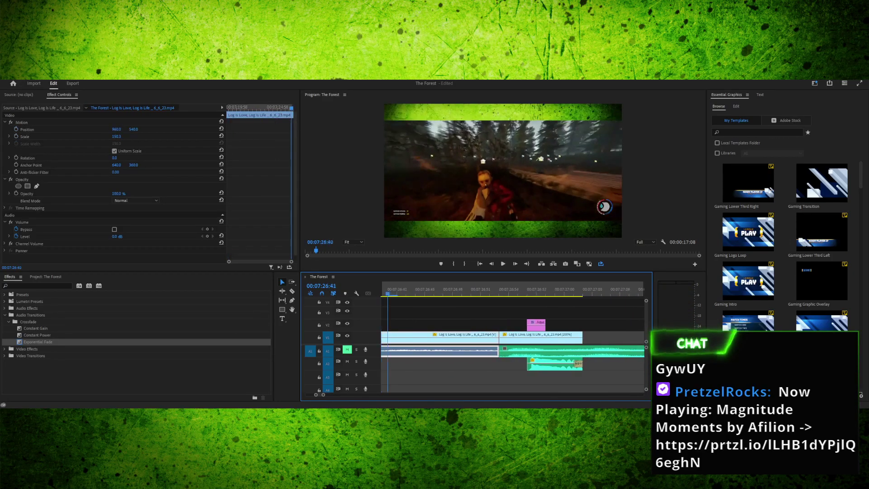
Step and play from around 00:07:26:41 through the impact to check how the preceding clip leads into it
{"action": "key", "text": "Right"}
{"action": "key", "text": "Right"}
{"action": "key", "text": "Right"}
{"action": "key", "text": "Right"}
{"action": "key", "text": "Right"}
{"action": "key", "text": "Right"}
{"action": "key", "text": "Right"}
{"action": "key", "text": "Right"}
{"action": "key", "text": "Right"}
{"action": "key", "text": "Right"}
{"action": "key", "text": "Right"}
{"action": "key", "text": "Right"}
{"action": "key", "text": "Right"}
{"action": "key", "text": "Right"}
{"action": "key", "text": "Right"}
{"action": "key", "text": "Right"}
{"action": "key", "text": "space"}
{"action": "left_click_drag", "start_coordinate": [386, 293], "coordinate": [428, 294]}
{"action": "key", "text": "space"}
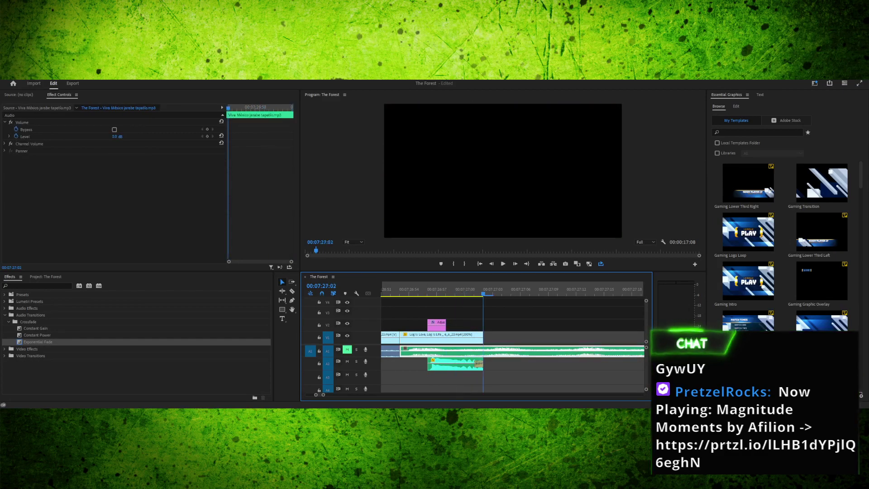
Duplicate the impact video clip, its adjustment layer and bonk sound effect, placing the copies at 00:07:27:02
{"action": "left_click_drag", "start_coordinate": [483, 294], "coordinate": [465, 293]}
{"action": "left_click_drag", "start_coordinate": [411, 316], "coordinate": [460, 338]}
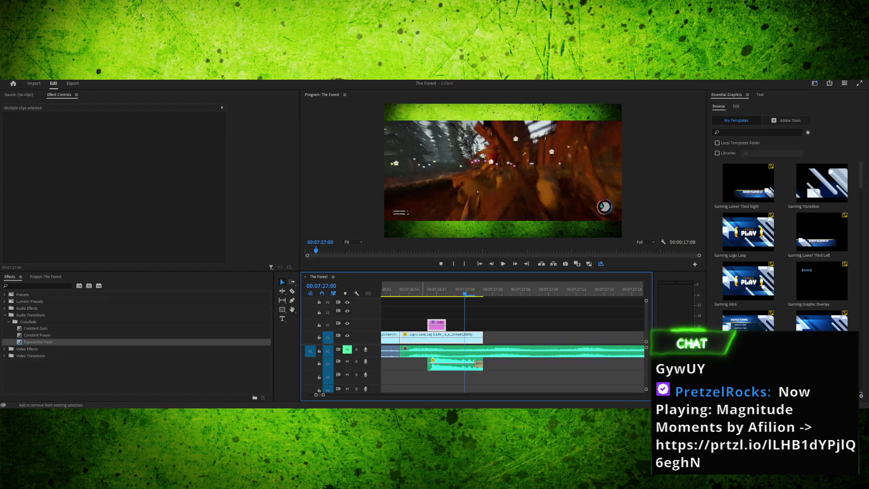
{"action": "left_click", "coordinate": [478, 363], "text": "shift"}
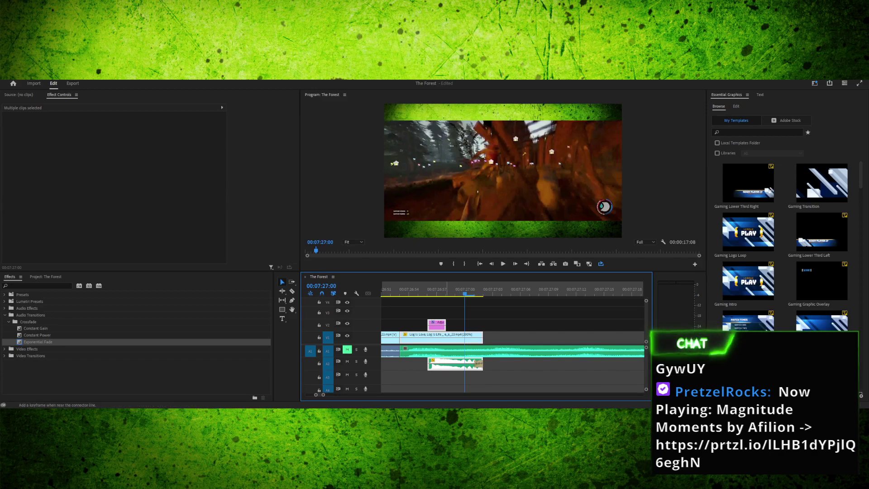
{"action": "key", "text": "Right"}
{"action": "key", "text": "Right"}
{"action": "key", "text": "Right"}
{"action": "key", "text": "Left"}
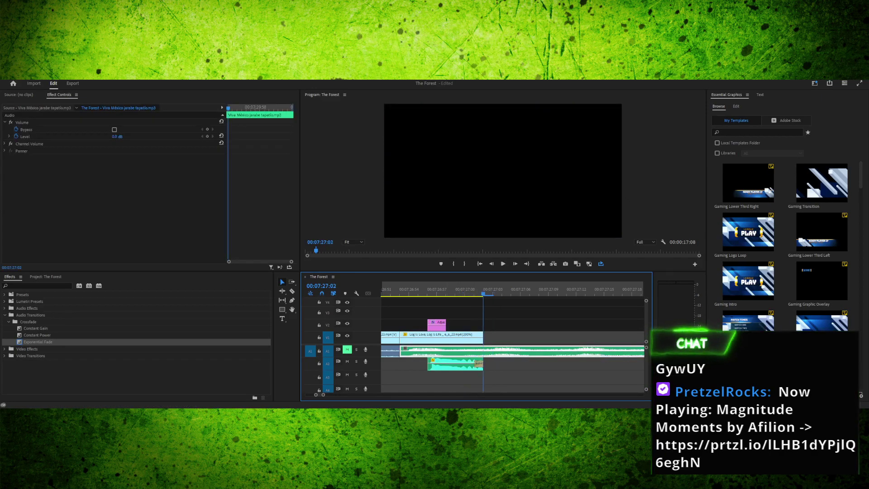
{"action": "key", "text": "ctrl+v"}
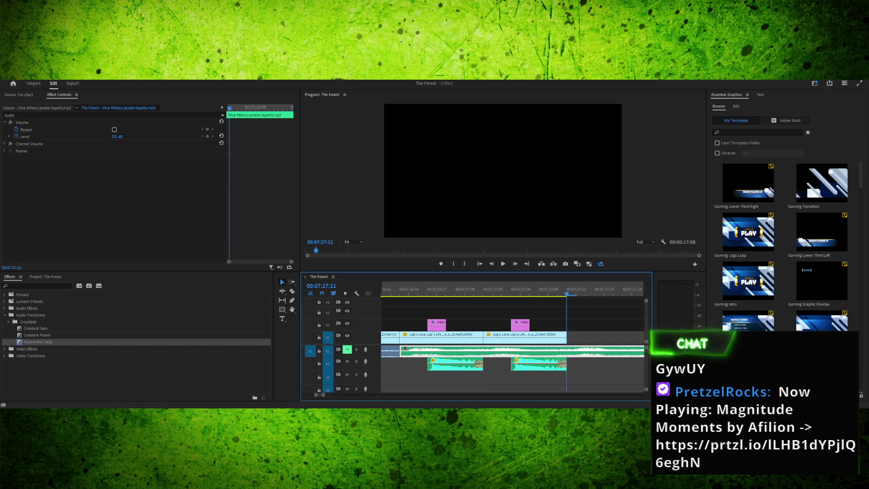
Play both impacts from around 00:07:26:53 to check how the duplicate follows the original
{"action": "left_click_drag", "start_coordinate": [567, 292], "coordinate": [398, 292]}
{"action": "key", "text": "Left"}
{"action": "key", "text": "space"}
{"action": "key", "text": "space"}
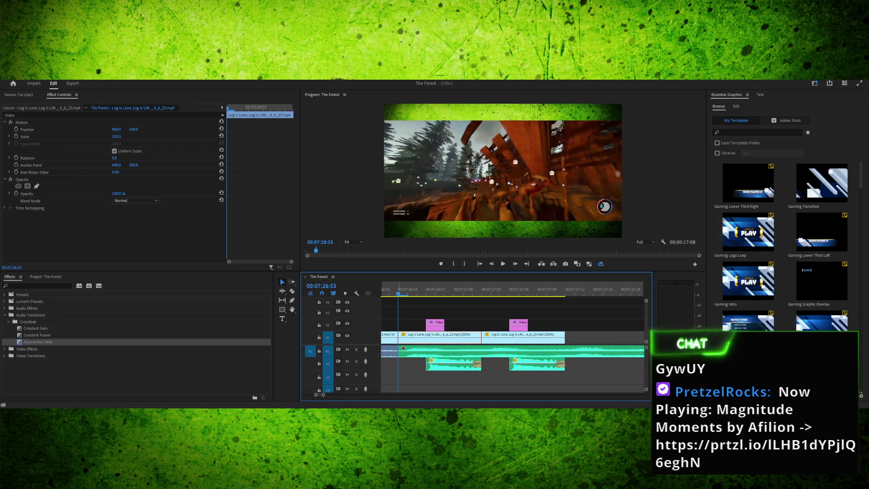
{"action": "key", "text": "Left"}
{"action": "key", "text": "space"}
{"action": "key", "text": "space"}
Set the sequence In point at 00:07:26:53 and play the repeated impacts from there
{"action": "left_click", "coordinate": [389, 289]}
{"action": "key", "text": "Right"}
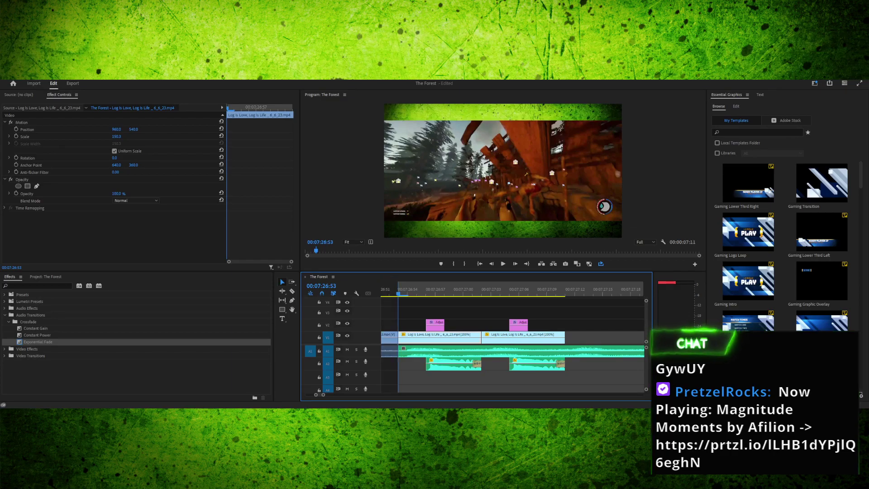
{"action": "key", "text": "space"}
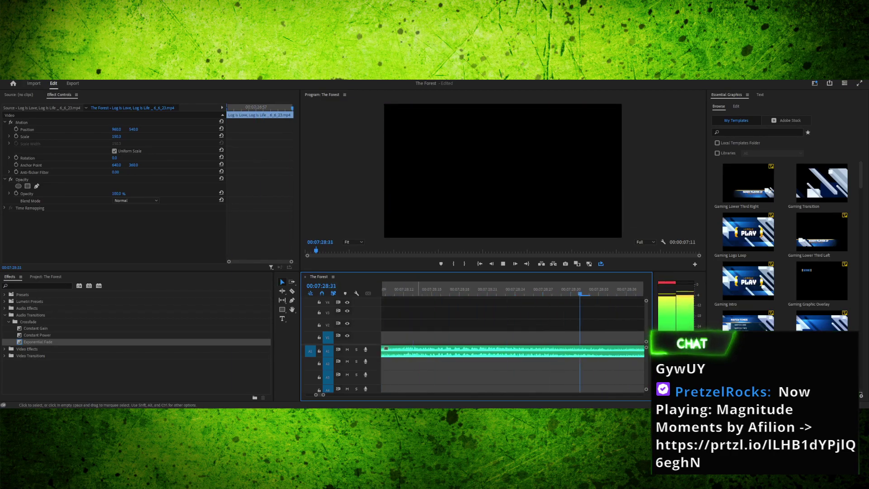
{"action": "key", "text": "space"}
Review the repeated impacts against the surrounding sequence and replay the duplicated section
{"action": "key", "text": "minus"}
{"action": "key", "text": "minus"}
{"action": "key", "text": "minus"}
{"action": "key", "text": "minus"}
{"action": "key", "text": "minus"}
{"action": "key", "text": "minus"}
{"action": "key", "text": "equal"}
{"action": "key", "text": "equal"}
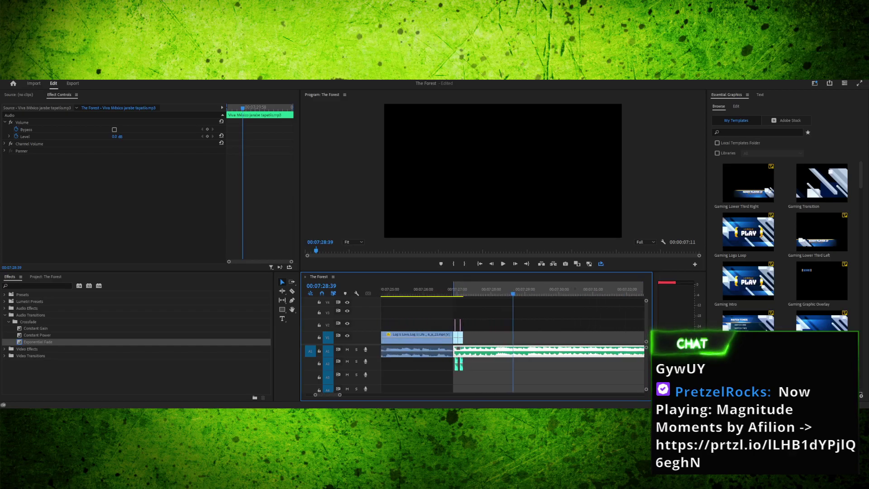
{"action": "left_click_drag", "start_coordinate": [512, 294], "coordinate": [462, 293]}
{"action": "key", "text": "space"}
{"action": "key", "text": "space"}
{"action": "key", "text": "space"}
{"action": "key", "text": "space"}
Paste three more copies of the impact clip, adjustment layer and bonk sound back to back, starting at 00:07:27:11
{"action": "key", "text": "equal"}
{"action": "key", "text": "equal"}
{"action": "key", "text": "equal"}
{"action": "key", "text": "minus"}
{"action": "key", "text": "minus"}
{"action": "key", "text": "equal"}
{"action": "key", "text": "equal"}
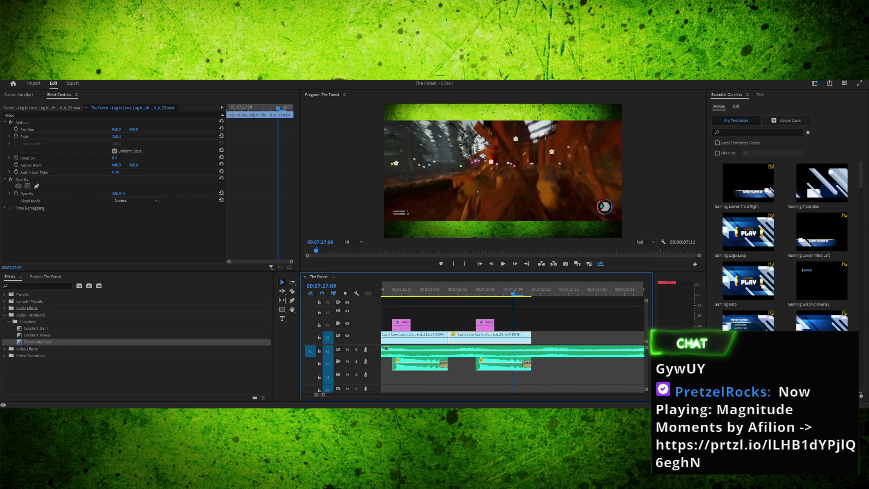
{"action": "key", "text": "minus"}
{"action": "key", "text": "Right"}
{"action": "key", "text": "Right"}
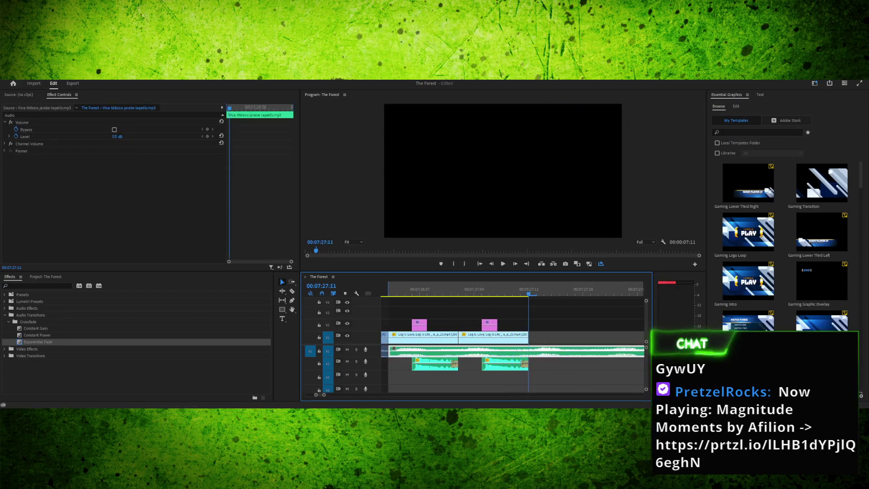
{"action": "key", "text": "ctrl+v"}
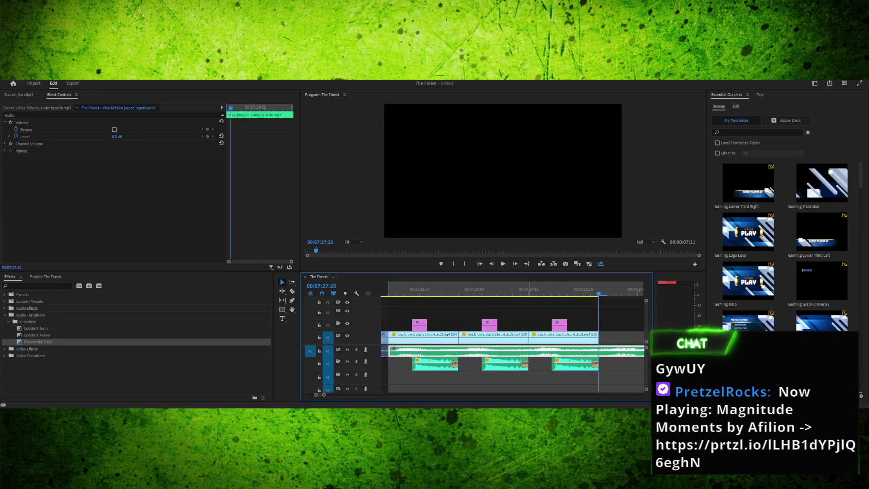
{"action": "key", "text": "ctrl+v"}
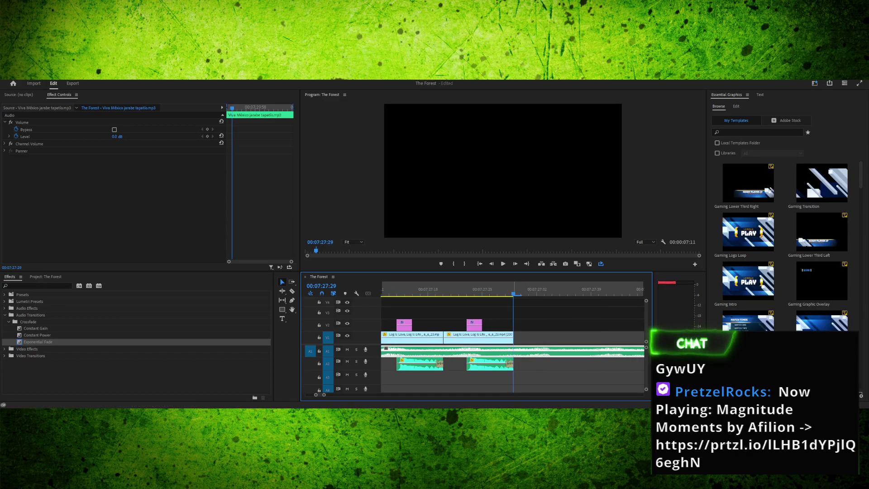
{"action": "key", "text": "ctrl+v"}
Play and step through the chain of repeated impacts up to 00:07:27:38 to check its rhythm with the music
{"action": "left_click_drag", "start_coordinate": [451, 289], "coordinate": [396, 290]}
{"action": "key", "text": "space"}
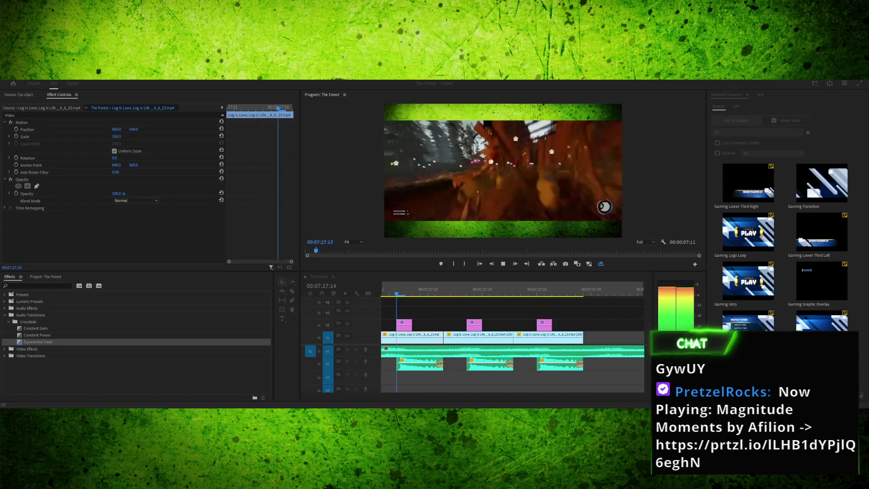
{"action": "key", "text": "Left"}
{"action": "key", "text": "Left"}
{"action": "key", "text": "Left"}
{"action": "key", "text": "Left"}
{"action": "key", "text": "Left"}
{"action": "key", "text": "Left"}
{"action": "key", "text": "Left"}
{"action": "key", "text": "Left"}
{"action": "key", "text": "Left"}
{"action": "key", "text": "Left"}
{"action": "key", "text": "Left"}
{"action": "key", "text": "Left"}
{"action": "key", "text": "Left"}
{"action": "key", "text": "Left"}
{"action": "key", "text": "Left"}
{"action": "key", "text": "Left"}
{"action": "key", "text": "Left"}
{"action": "key", "text": "Left"}
{"action": "key", "text": "Left"}
{"action": "key", "text": "Left"}
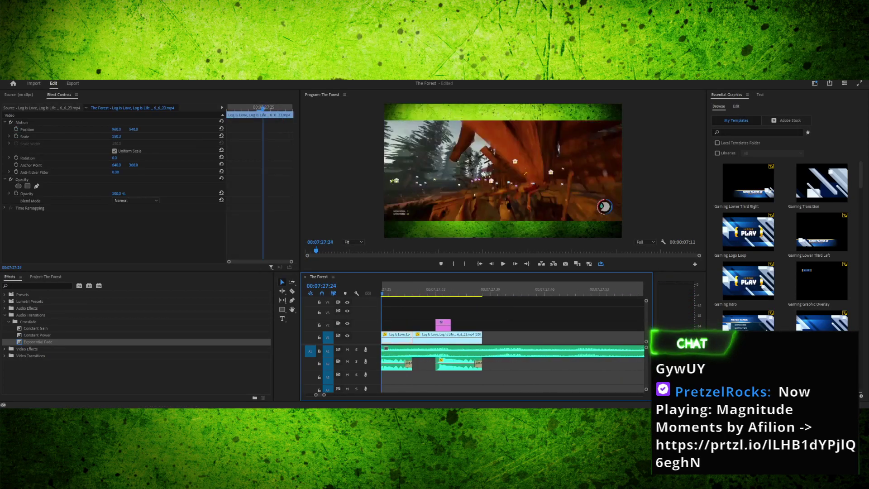
{"action": "key", "text": "Left"}
{"action": "key", "text": "Left"}
{"action": "key", "text": "Left"}
{"action": "key", "text": "Left"}
{"action": "key", "text": "Left"}
{"action": "key", "text": "Left"}
{"action": "key", "text": "Left"}
{"action": "key", "text": "Left"}
{"action": "key", "text": "Left"}
{"action": "key", "text": "Left"}
{"action": "key", "text": "Left"}
{"action": "key", "text": "Left"}
{"action": "key", "text": "Right"}
{"action": "key", "text": "Right"}
{"action": "key", "text": "Right"}
{"action": "key", "text": "Right"}
{"action": "key", "text": "Right"}
{"action": "key", "text": "space"}
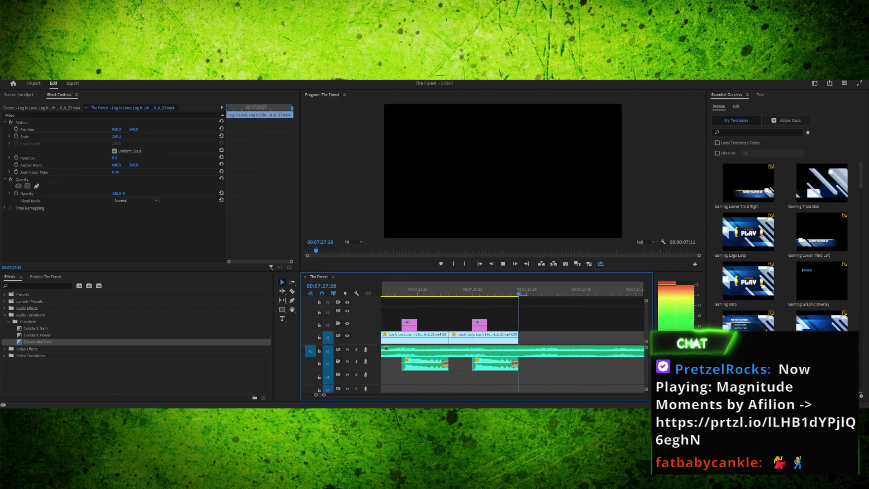
{"action": "key", "text": "space"}
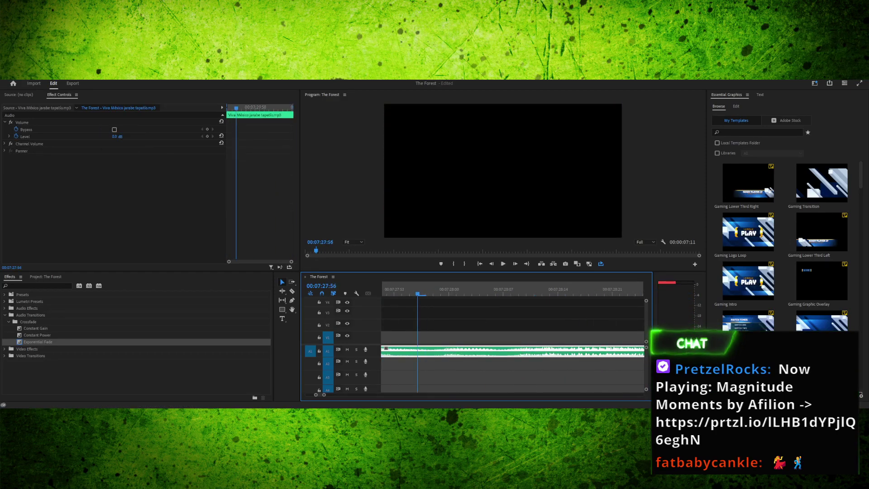
Step back through the chain of repeated impacts and replay it from about 00:07:27:00 to check the timing
{"action": "key", "text": "Left"}
{"action": "key", "text": "Left"}
{"action": "key", "text": "Left"}
{"action": "key", "text": "Left"}
{"action": "key", "text": "Left"}
{"action": "key", "text": "Left"}
{"action": "key", "text": "Left"}
{"action": "key", "text": "Left"}
{"action": "key", "text": "Left"}
{"action": "key", "text": "Left"}
{"action": "key", "text": "Left"}
{"action": "key", "text": "Left"}
{"action": "key", "text": "Left"}
{"action": "key", "text": "Left"}
{"action": "key", "text": "Left"}
{"action": "key", "text": "Left"}
{"action": "key", "text": "Left"}
{"action": "key", "text": "Left"}
{"action": "key", "text": "Left"}
{"action": "key", "text": "Left"}
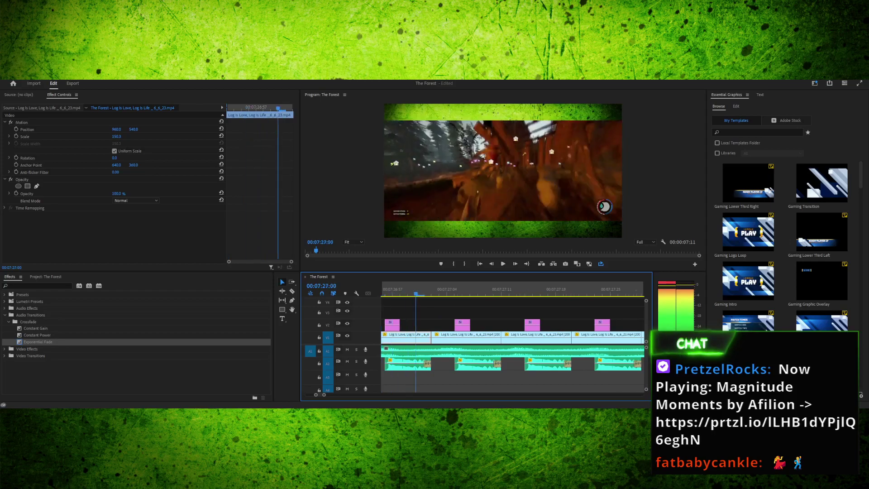
{"action": "key", "text": "space"}
{"action": "key", "text": "space"}
{"action": "key", "text": "Left"}
{"action": "key", "text": "Left"}
{"action": "key", "text": "Left"}
{"action": "key", "text": "Left"}
{"action": "key", "text": "Left"}
{"action": "key", "text": "Left"}
{"action": "key", "text": "Left"}
{"action": "key", "text": "Left"}
{"action": "key", "text": "Left"}
{"action": "key", "text": "Left"}
Replay the repeated impacts with the music from the sequence In point, in the context of the surrounding sequence
{"action": "key", "text": "minus"}
{"action": "key", "text": "minus"}
{"action": "key", "text": "minus"}
{"action": "key", "text": "minus"}
{"action": "key", "text": "minus"}
{"action": "key", "text": "minus"}
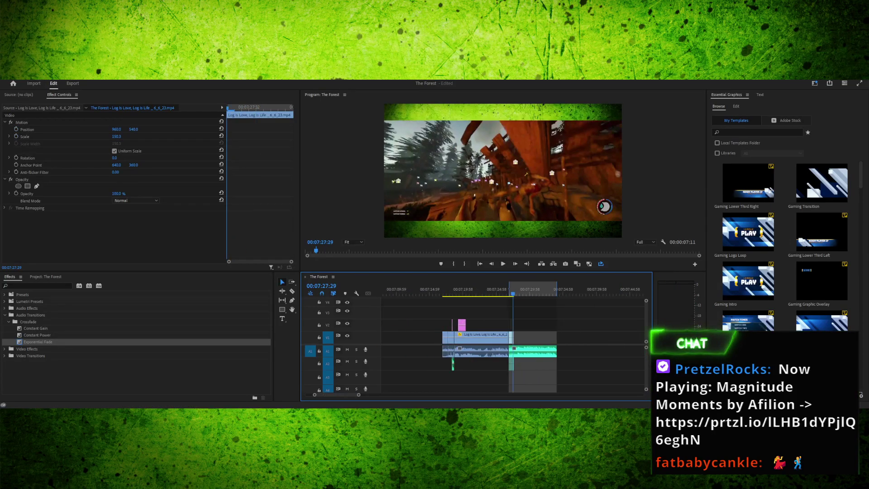
{"action": "key", "text": "space"}
{"action": "key", "text": "space"}
{"action": "left_click", "coordinate": [534, 351]}
{"action": "key", "text": "ctrl+shift+space"}
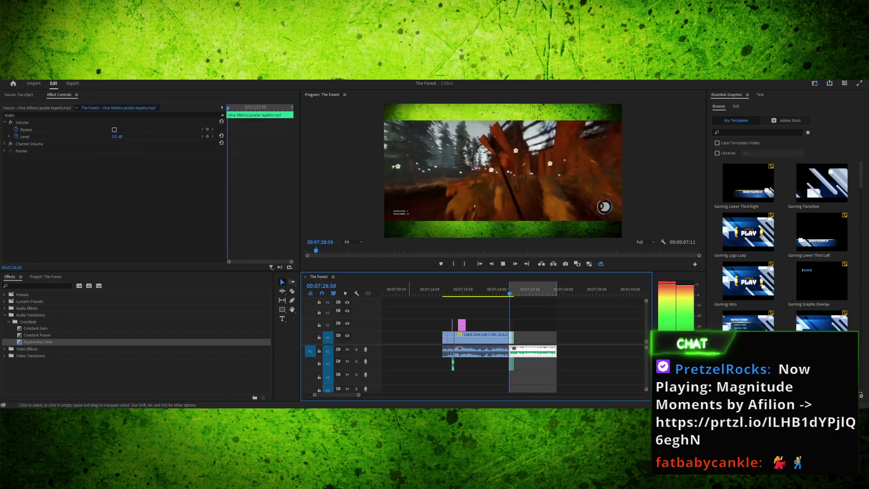
{"action": "key", "text": "space"}
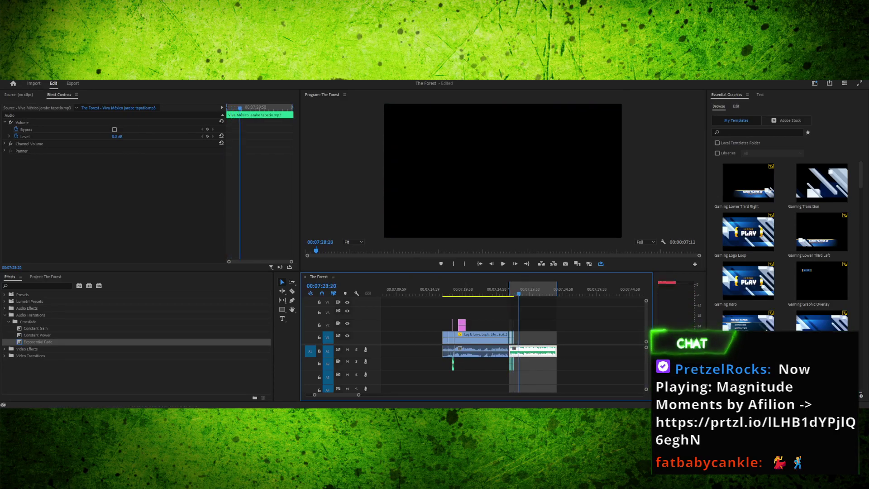
Examine the individual impacts around 00:07:27:09 frame by frame and play them through to the end of the last copy
{"action": "left_click_drag", "start_coordinate": [513, 290], "coordinate": [511, 289]}
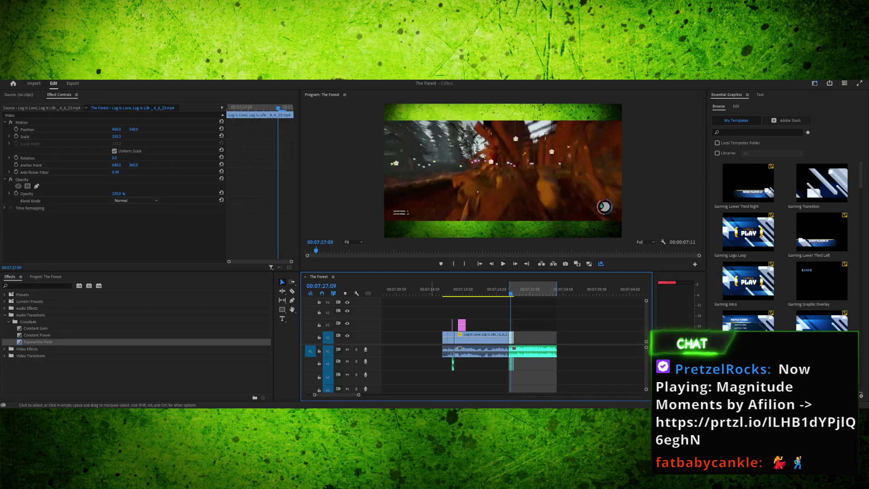
{"action": "key", "text": "equal"}
{"action": "key", "text": "equal"}
{"action": "key", "text": "equal"}
{"action": "key", "text": "equal"}
{"action": "key", "text": "equal"}
{"action": "key", "text": "equal"}
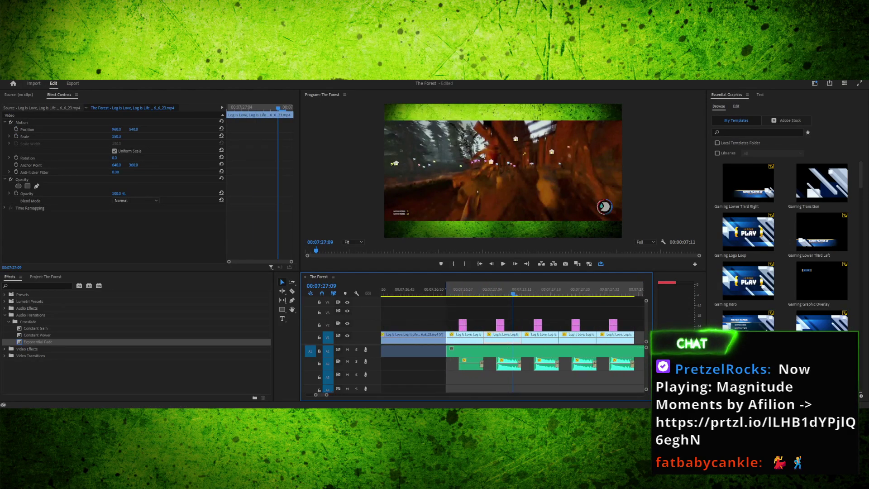
{"action": "left_click_drag", "start_coordinate": [458, 289], "coordinate": [555, 289]}
{"action": "key", "text": "space"}
{"action": "key", "text": "space"}
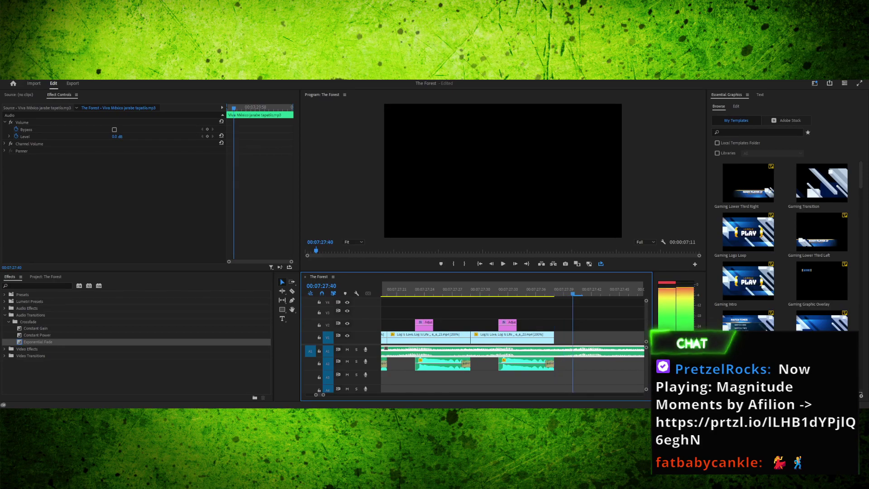
Paste another copy of the impact clip, adjustment layer and bonk sound at 00:07:27:37, overlapping the previous copy by one frame
{"action": "left_click_drag", "start_coordinate": [590, 289], "coordinate": [470, 289]}
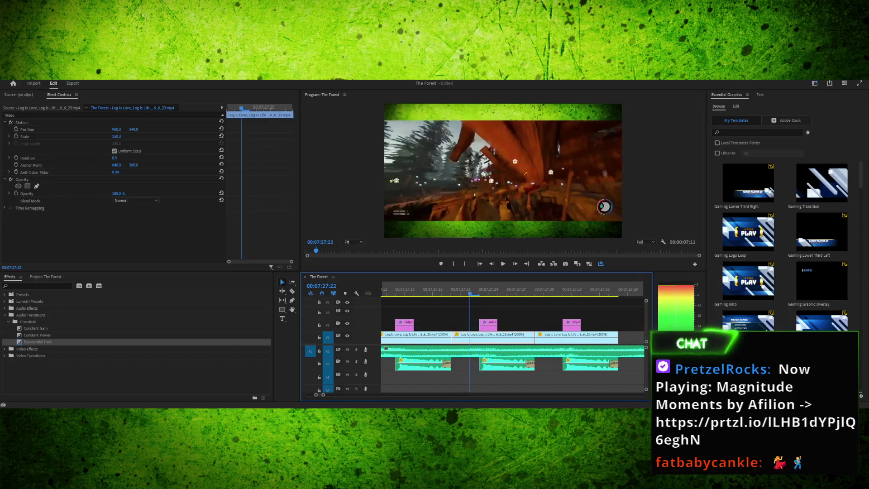
{"action": "left_click_drag", "start_coordinate": [384, 289], "coordinate": [444, 289]}
{"action": "key", "text": "space"}
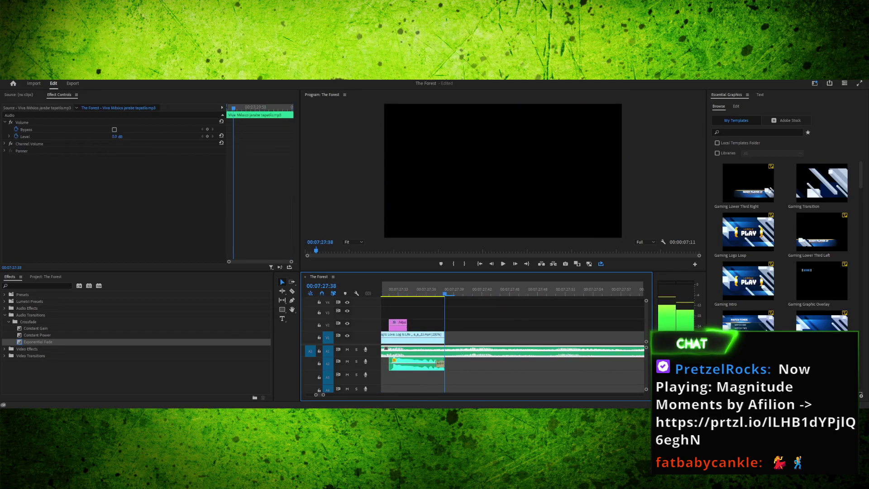
{"action": "key", "text": "ctrl+v"}
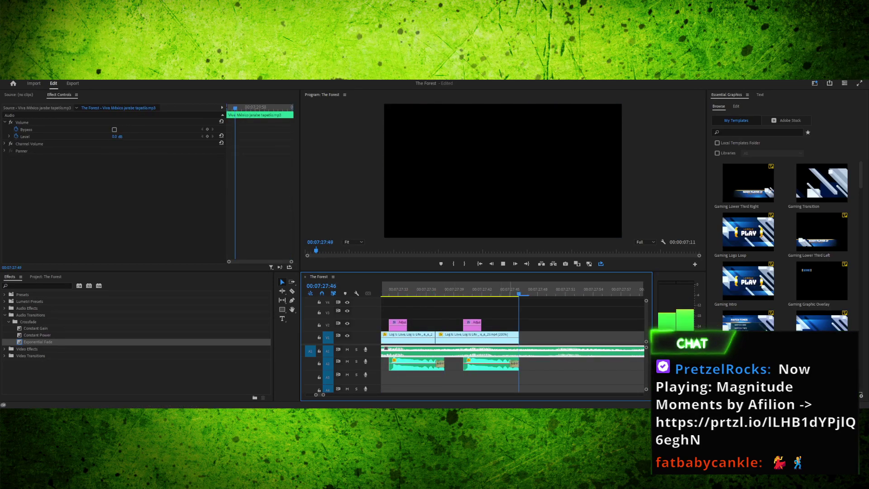
Replay the newest impact and paste another copy of the clip, adjustment layer and bonk sound at 00:07:27:49
{"action": "left_click_drag", "start_coordinate": [566, 288], "coordinate": [382, 289]}
{"action": "key", "text": "space"}
{"action": "key", "text": "space"}
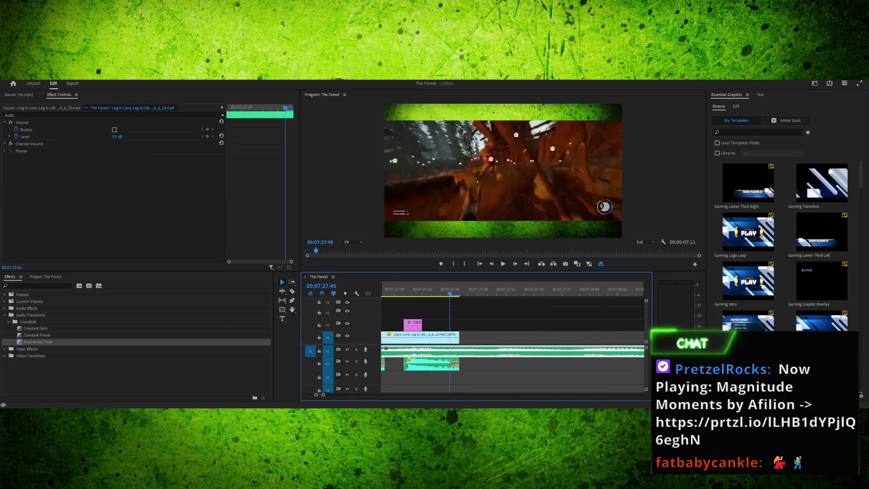
{"action": "left_click_drag", "start_coordinate": [403, 289], "coordinate": [496, 289]}
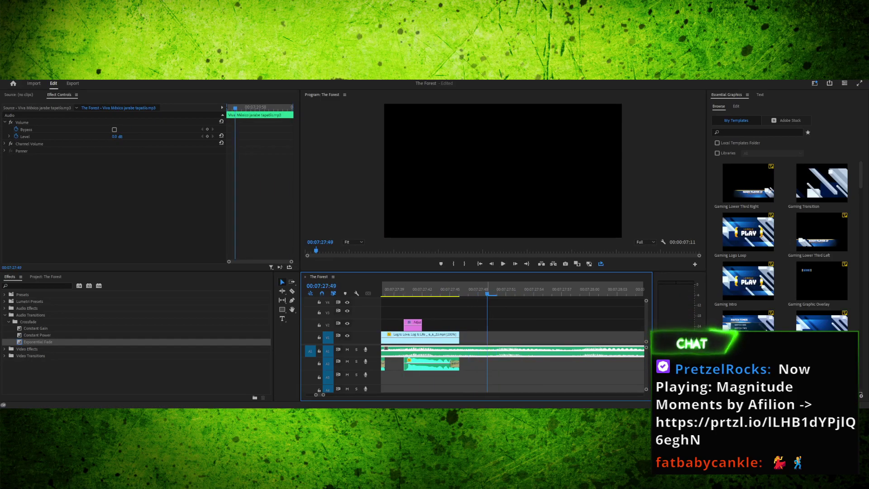
{"action": "key", "text": "ctrl+v"}
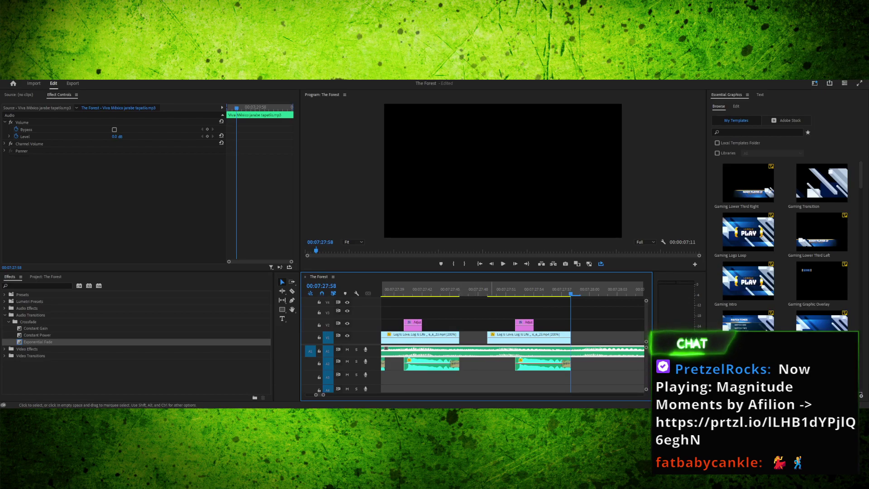
Extend the second-to-last impact clip and its bonk sound to 00:07:27:49 to close the gap before the last impact
{"action": "left_click_drag", "start_coordinate": [459, 337], "coordinate": [487, 338]}
{"action": "left_click", "coordinate": [456, 364]}
{"action": "left_click_drag", "start_coordinate": [459, 363], "coordinate": [487, 364]}
{"action": "left_click_drag", "start_coordinate": [450, 289], "coordinate": [483, 289]}
{"action": "key", "text": "space"}
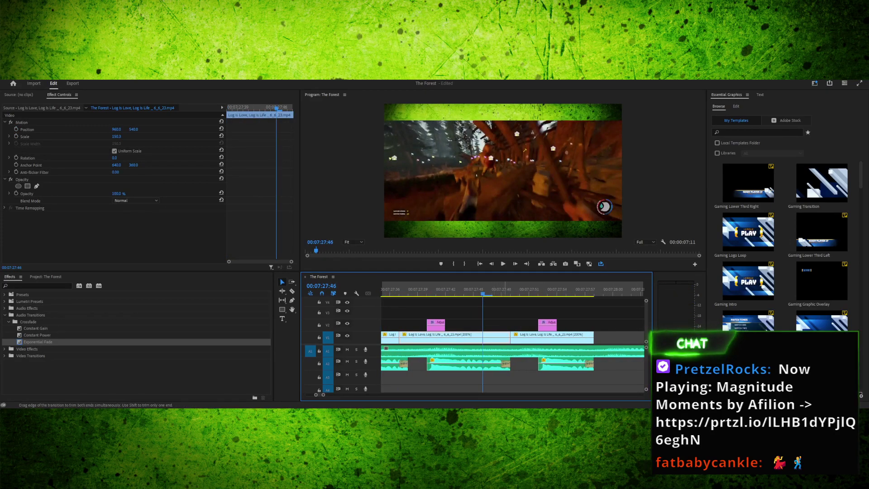
Lengthen the Exponential Fade at the end of the extended bonk sound to about four frames
{"action": "left_click", "coordinate": [508, 368]}
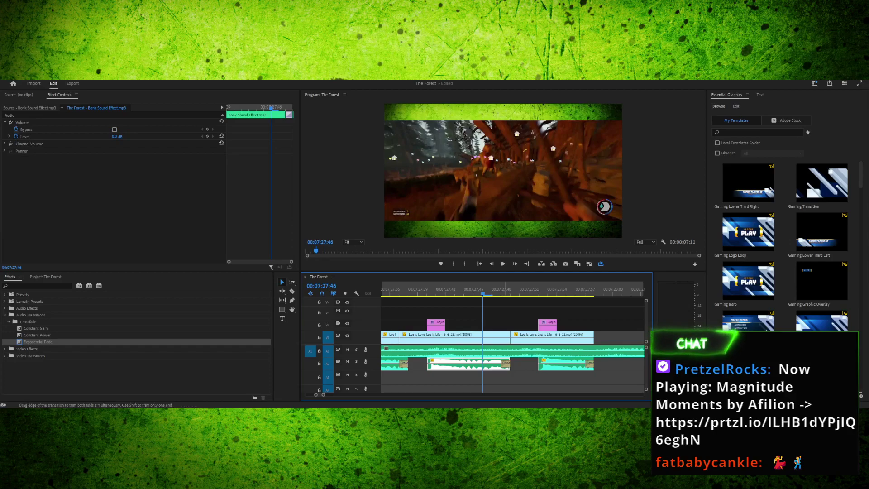
{"action": "left_click", "coordinate": [505, 364]}
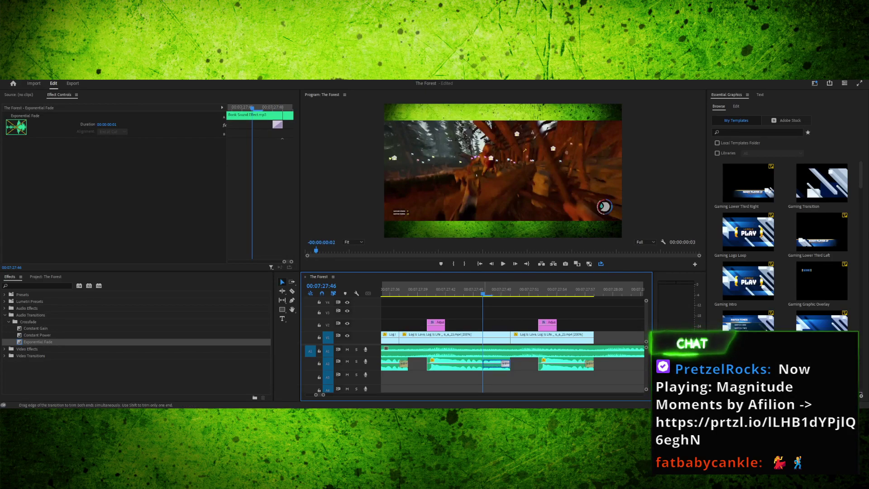
{"action": "left_click_drag", "start_coordinate": [502, 364], "coordinate": [474, 363]}
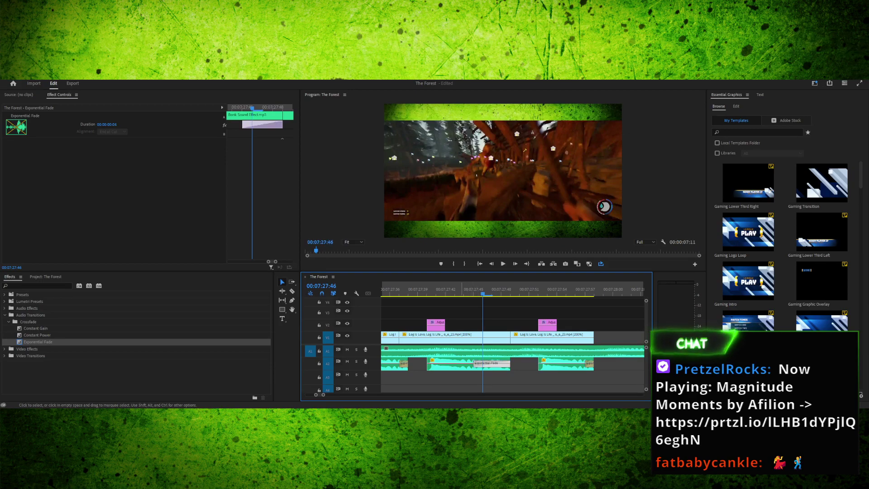
Play the whole run of repeated impacts, rechecking the last impact from 00:07:27:50 against the music
{"action": "key", "text": "space"}
{"action": "key", "text": "space"}
{"action": "left_click_drag", "start_coordinate": [590, 293], "coordinate": [471, 293]}
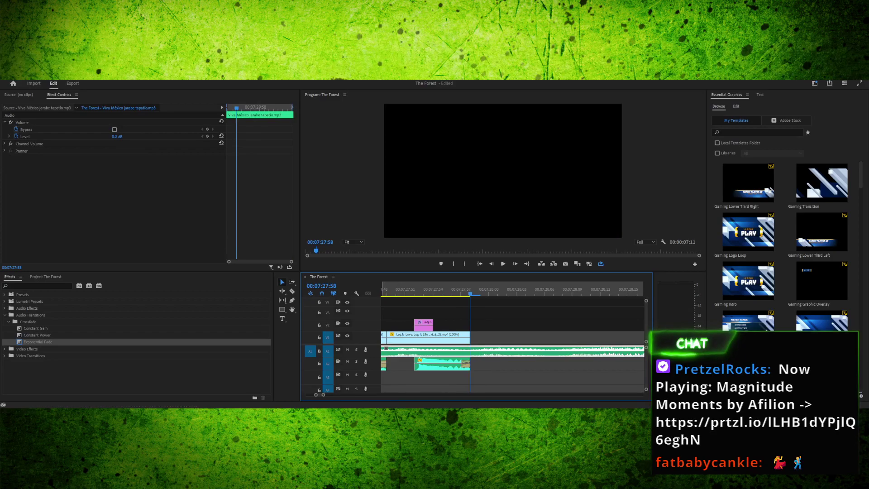
{"action": "key", "text": "minus"}
{"action": "key", "text": "minus"}
{"action": "key", "text": "minus"}
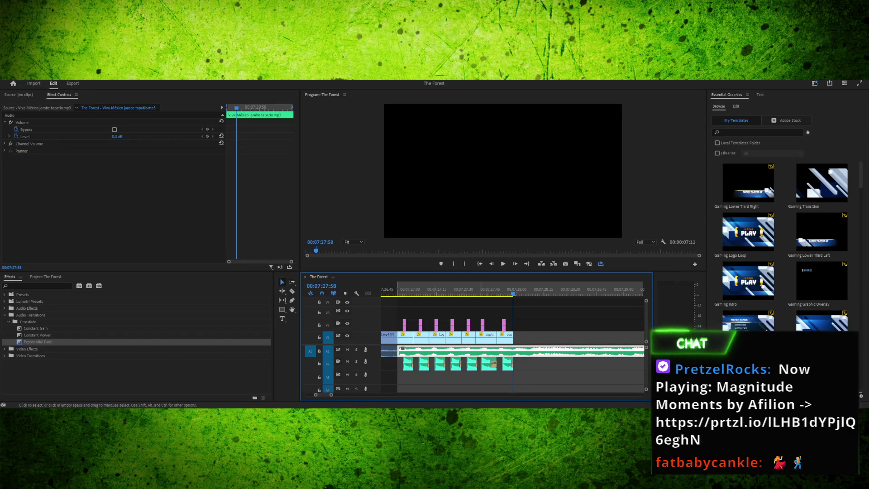
{"action": "left_click_drag", "start_coordinate": [486, 288], "coordinate": [405, 289]}
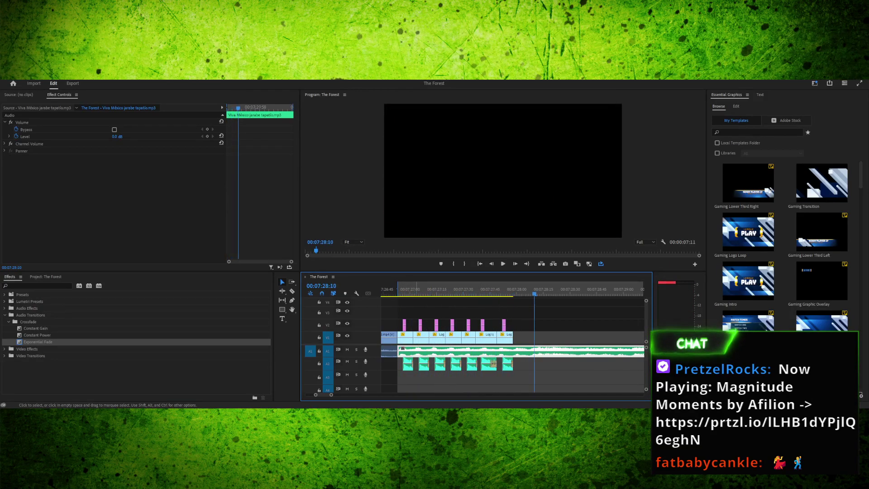
{"action": "left_click", "coordinate": [498, 289]}
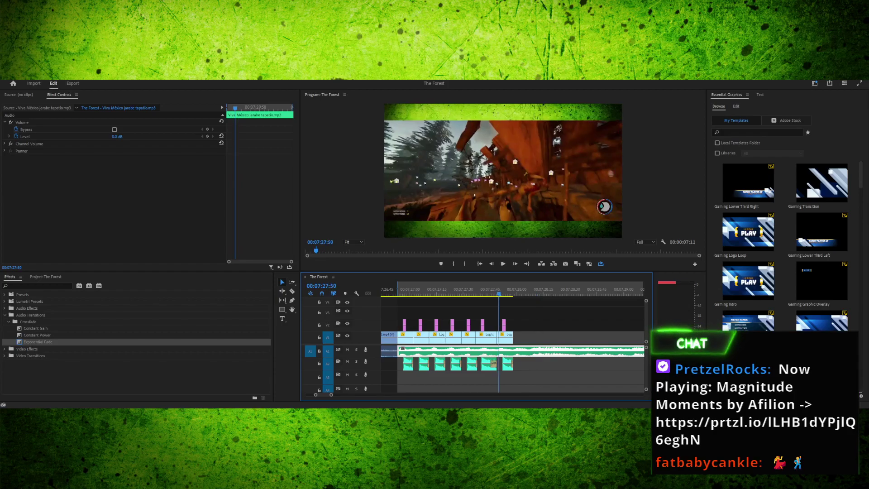
{"action": "key", "text": "space"}
{"action": "left_click_drag", "start_coordinate": [546, 289], "coordinate": [513, 289]}
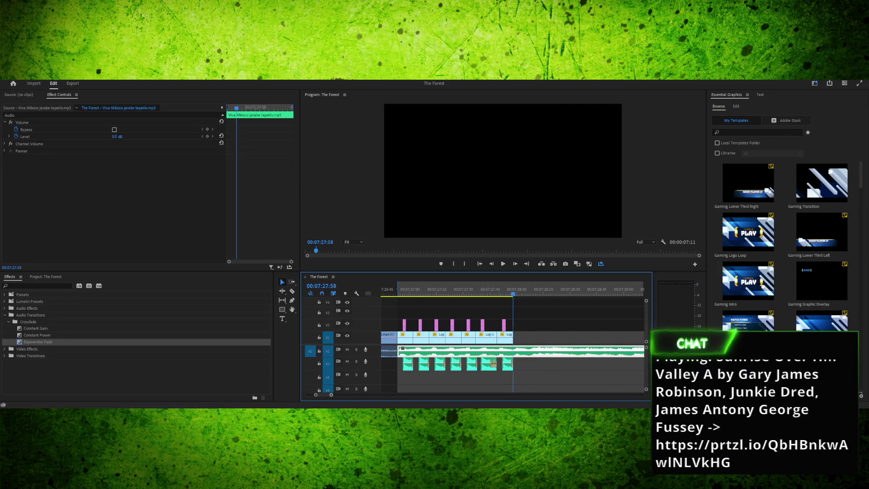
Shift the music clip about three frames later and extend its start back to the sequence In point
{"action": "key", "text": "equal"}
{"action": "key", "text": "equal"}
{"action": "key", "text": "equal"}
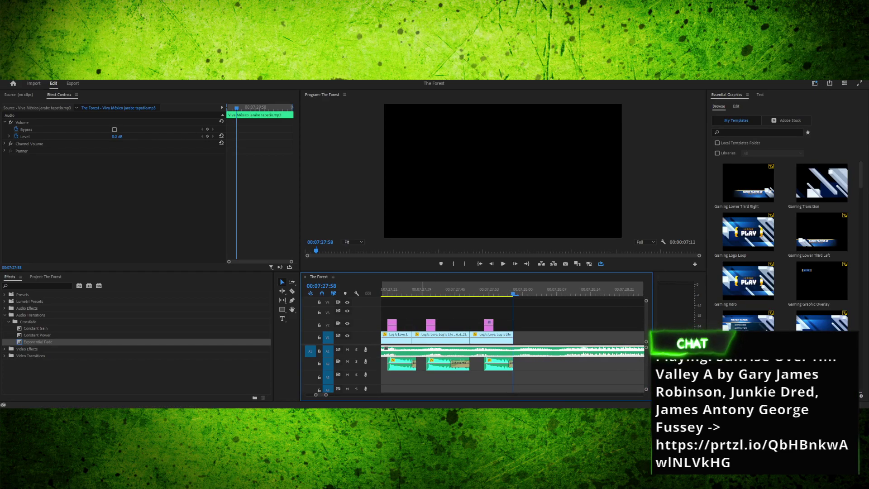
{"action": "left_click_drag", "start_coordinate": [513, 291], "coordinate": [459, 291]}
{"action": "key", "text": "Left"}
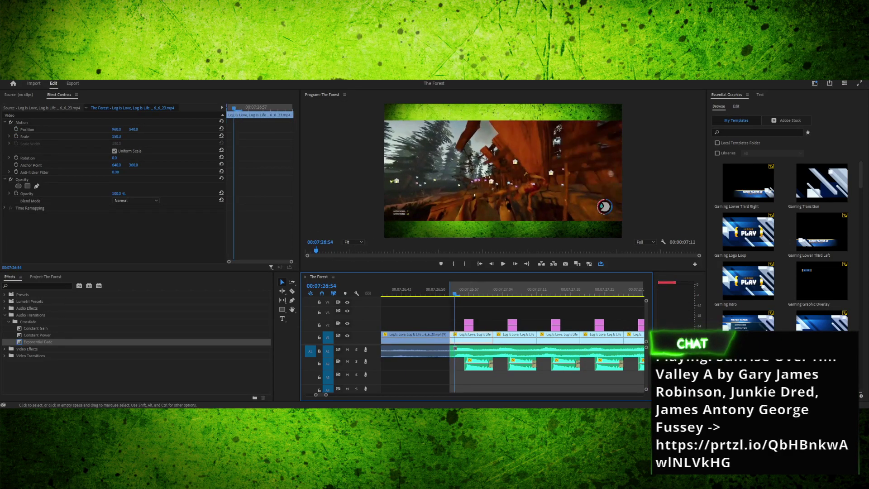
{"action": "left_click_drag", "start_coordinate": [456, 348], "coordinate": [456, 349]}
{"action": "left_click_drag", "start_coordinate": [463, 289], "coordinate": [431, 290]}
{"action": "key", "text": "space"}
{"action": "key", "text": "space"}
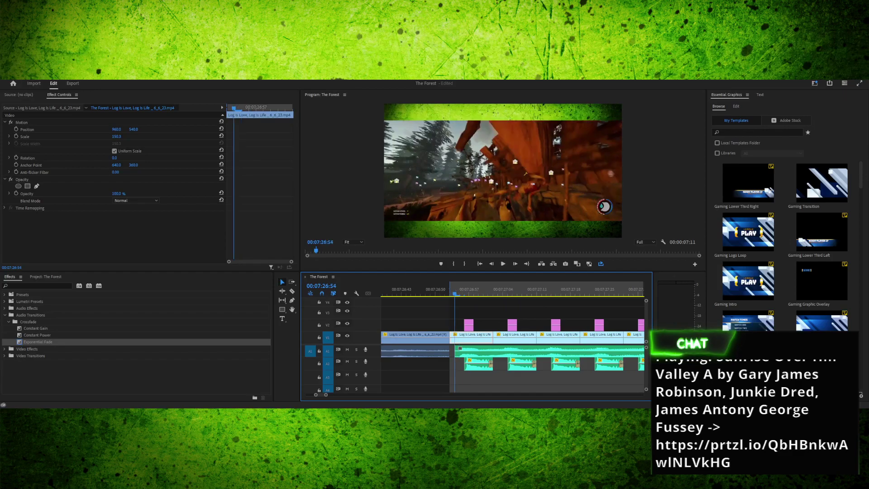
{"action": "left_click_drag", "start_coordinate": [460, 349], "coordinate": [469, 349]}
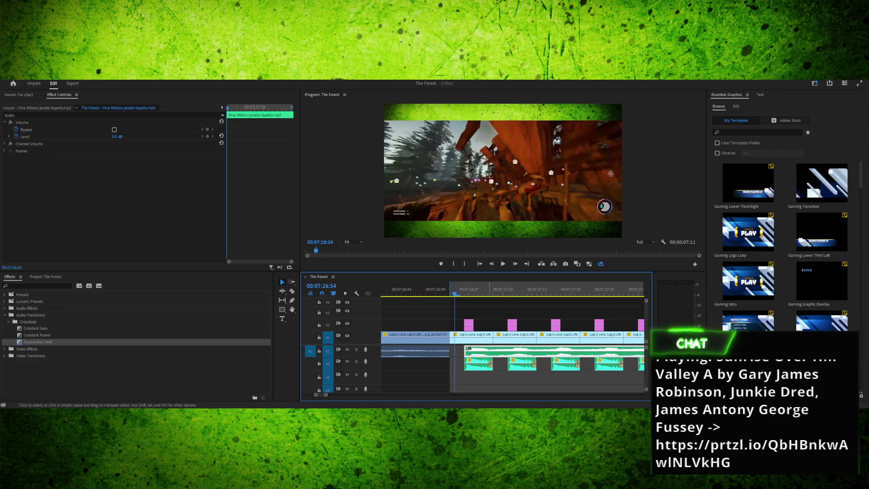
{"action": "left_click_drag", "start_coordinate": [465, 350], "coordinate": [450, 351]}
Replay the impacts against the shifted music and compare the blur hits near 00:07:27:52 and 00:07:27:40 with the beat
{"action": "key", "text": "space"}
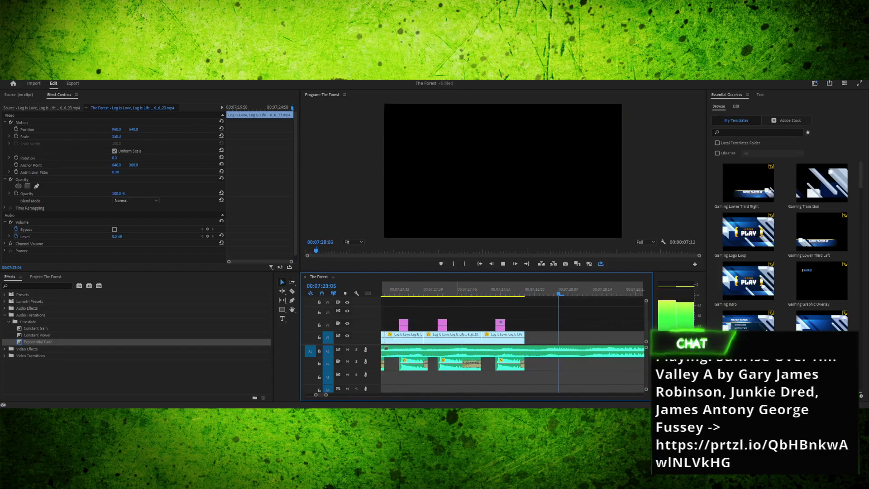
{"action": "key", "text": "space"}
{"action": "left_click_drag", "start_coordinate": [384, 293], "coordinate": [421, 294]}
{"action": "key", "text": "Up"}
{"action": "key", "text": "Up"}
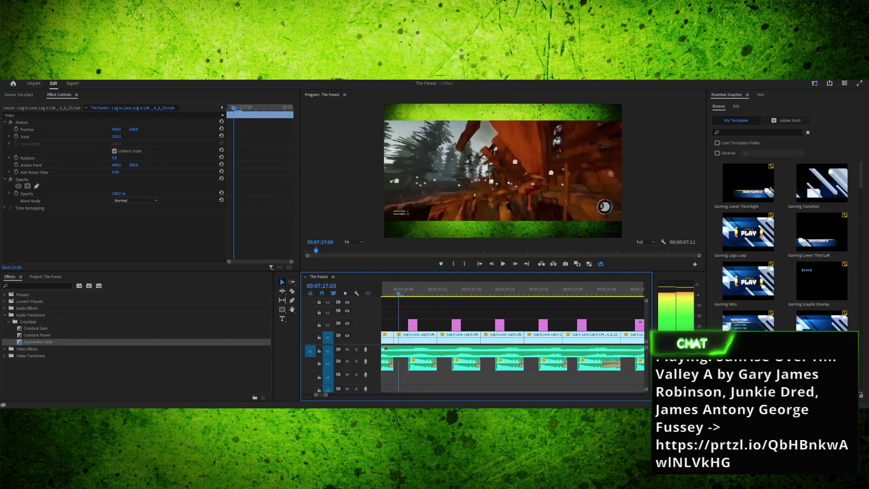
{"action": "key", "text": "Left"}
{"action": "key", "text": "Left"}
{"action": "key", "text": "Left"}
{"action": "key", "text": "Left"}
{"action": "key", "text": "Left"}
{"action": "key", "text": "Left"}
{"action": "key", "text": "Left"}
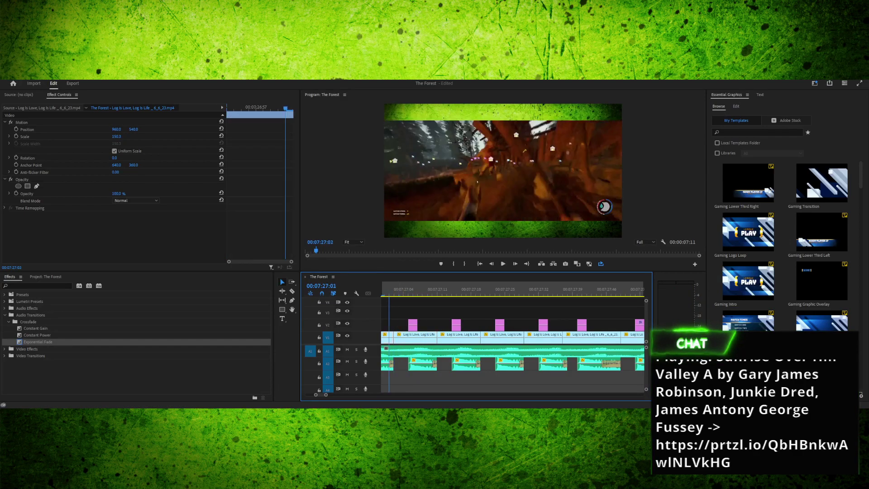
{"action": "key", "text": "space"}
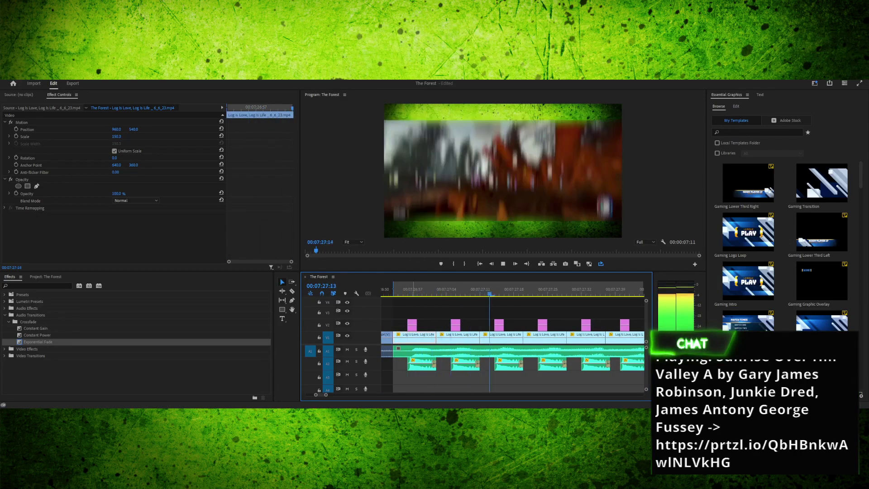
{"action": "left_click_drag", "start_coordinate": [428, 290], "coordinate": [544, 290]}
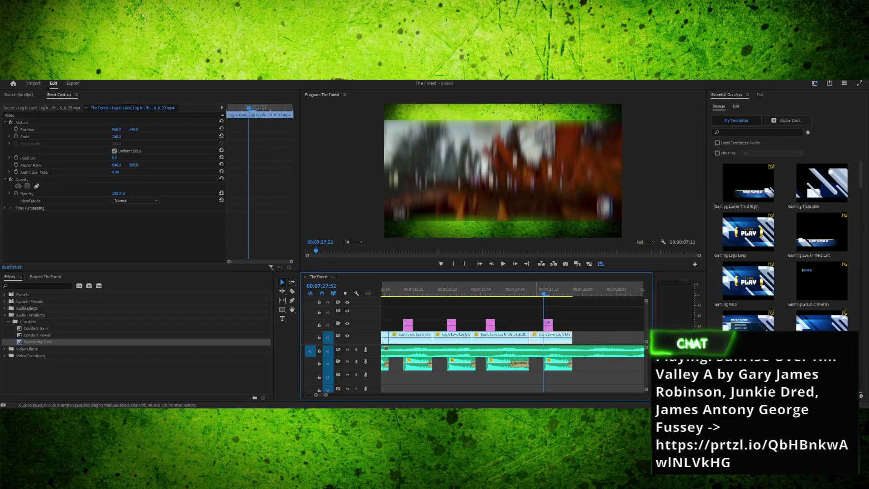
{"action": "left_click_drag", "start_coordinate": [544, 290], "coordinate": [479, 290]}
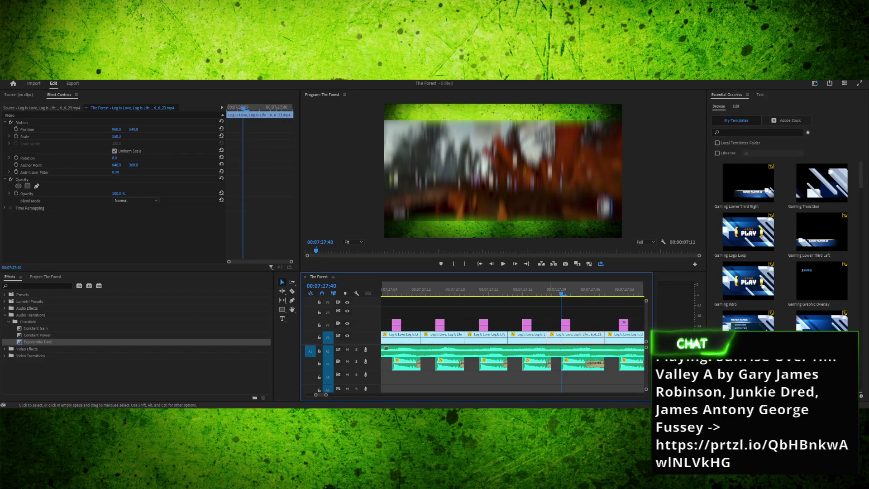
{"action": "mouse_move", "coordinate": [561, 292]}
{"action": "left_mouse_down"}
{"action": "mouse_move", "coordinate": [641, 292]}
{"action": "mouse_move", "coordinate": [518, 292]}
{"action": "mouse_move", "coordinate": [561, 292]}
{"action": "left_mouse_up"}
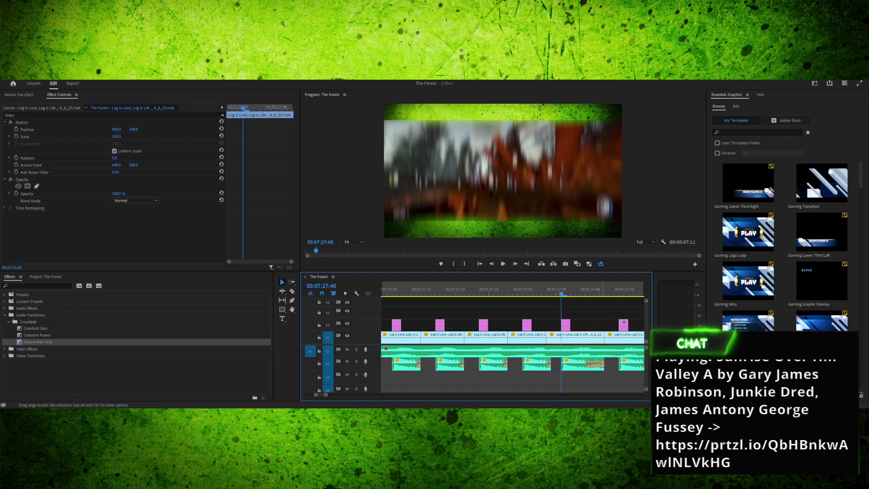
Trim about four frames off the fifth impact's gameplay clip and bonk sound and move the whole impact three frames later
{"action": "left_click_drag", "start_coordinate": [604, 337], "coordinate": [587, 364]}
{"action": "left_click", "coordinate": [570, 360], "text": "shift"}
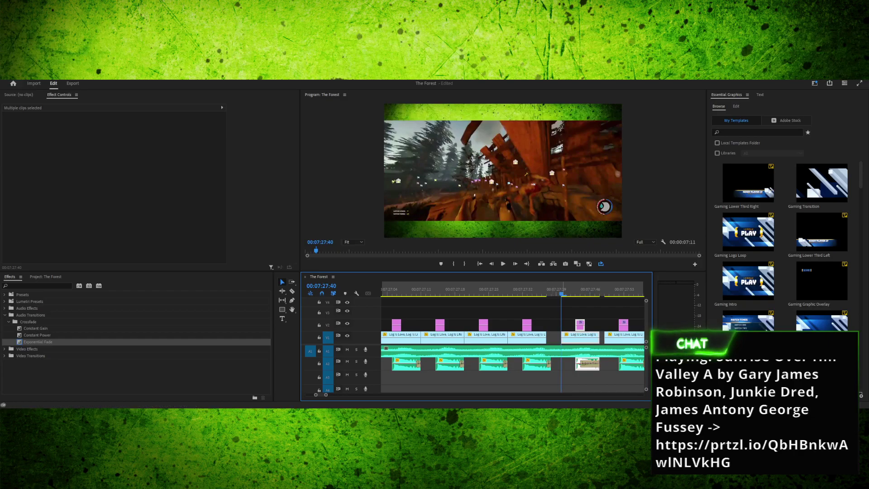
{"action": "left_click", "coordinate": [597, 363]}
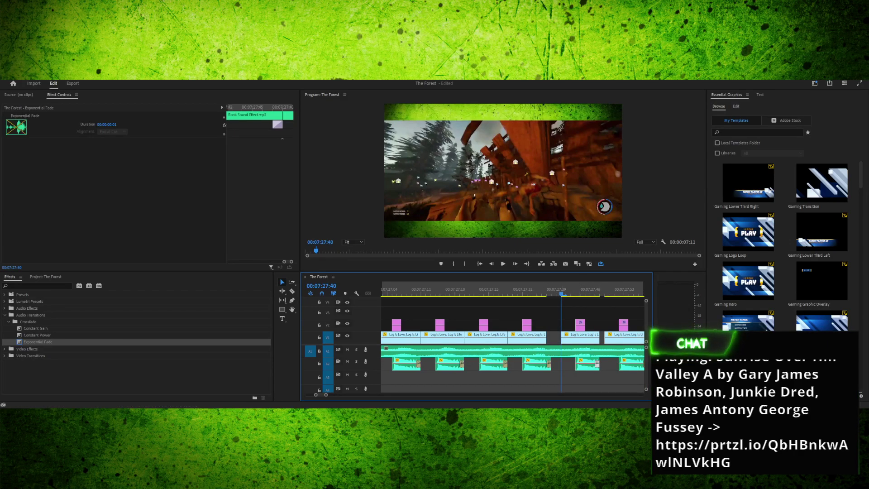
Extend the end of the fourth impact's gameplay clip by about one frame to line up with its bonk sound
{"action": "left_click", "coordinate": [580, 337]}
{"action": "key", "text": "Right"}
{"action": "key", "text": "Right"}
{"action": "key", "text": "Right"}
{"action": "key", "text": "Right"}
{"action": "key", "text": "Right"}
{"action": "key", "text": "Right"}
{"action": "key", "text": "Right"}
{"action": "left_click_drag", "start_coordinate": [595, 294], "coordinate": [532, 294]}
{"action": "left_click", "coordinate": [545, 337]}
{"action": "left_click_drag", "start_coordinate": [546, 337], "coordinate": [551, 337]}
Close the gaps around the fifth impact by extending the adjoining gameplay clips, and lengthen its bonk sound up to the sixth impact
{"action": "key", "text": "space"}
{"action": "left_click_drag", "start_coordinate": [476, 293], "coordinate": [435, 293]}
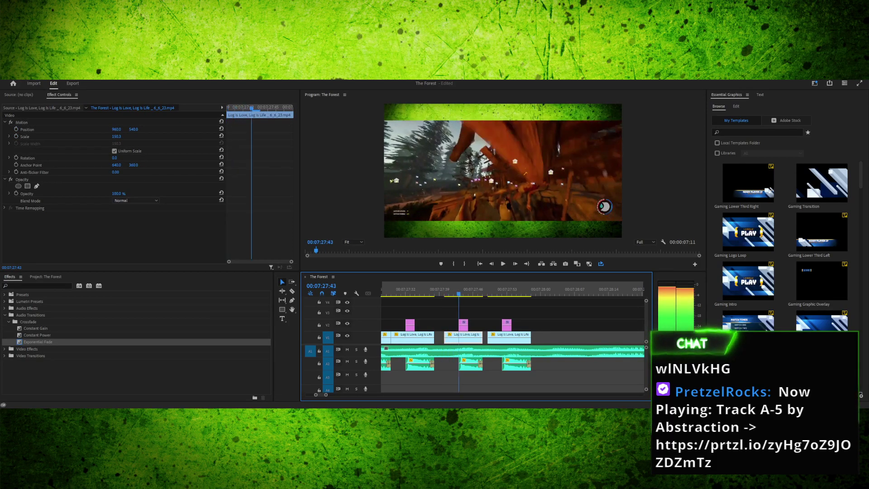
{"action": "key", "text": "Right"}
{"action": "key", "text": "Right"}
{"action": "key", "text": "Right"}
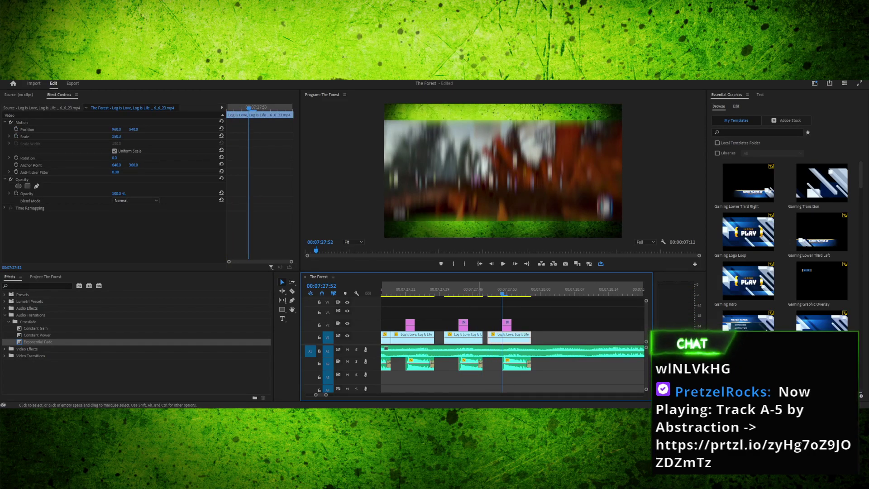
{"action": "left_click_drag", "start_coordinate": [433, 337], "coordinate": [487, 364]}
Play the adjusted impacts and paste another copy of the impact at the end of the chain at 00:07:27:58
{"action": "left_click_drag", "start_coordinate": [400, 289], "coordinate": [401, 289]}
{"action": "key", "text": "space"}
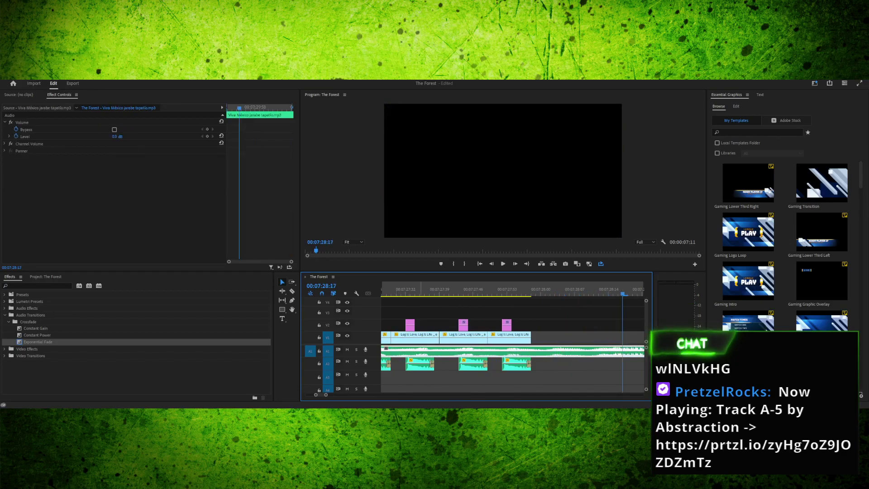
{"action": "key", "text": "Up"}
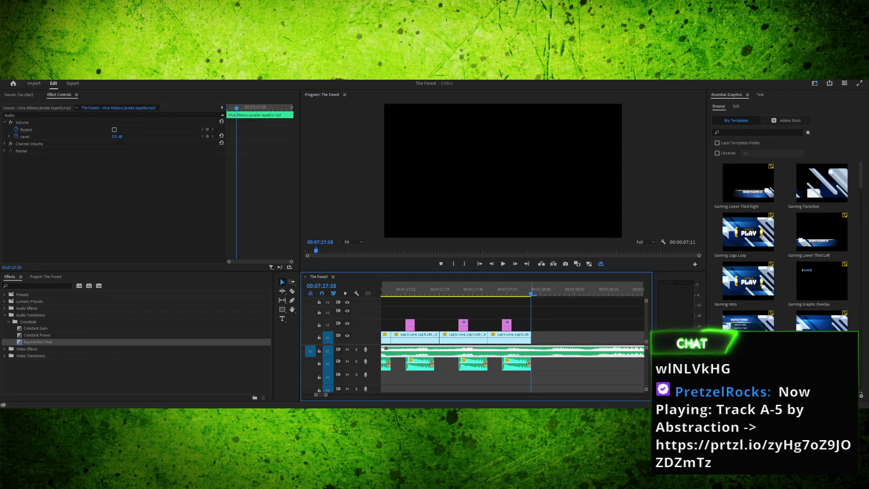
{"action": "key", "text": "ctrl+v"}
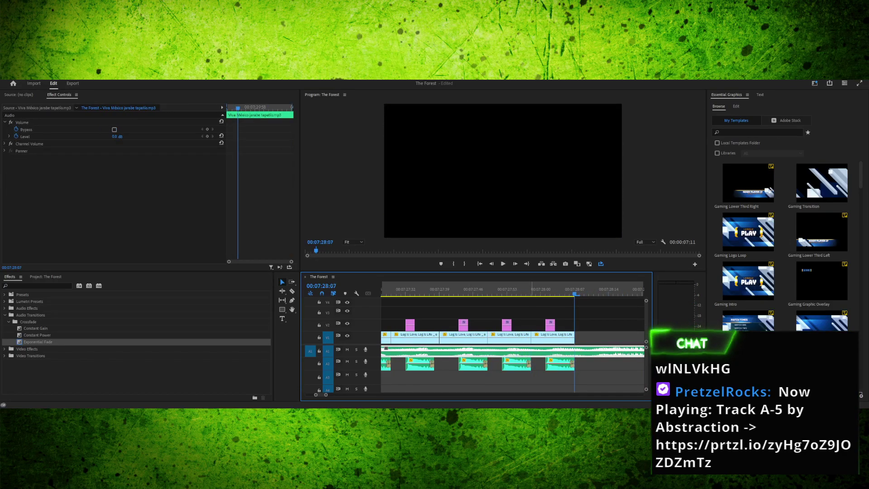
Find the beat following the newest impact and extend its gameplay clip and bonk sound to 00:07:28:09
{"action": "key", "text": "space"}
{"action": "key", "text": "space"}
{"action": "left_click_drag", "start_coordinate": [468, 294], "coordinate": [429, 294]}
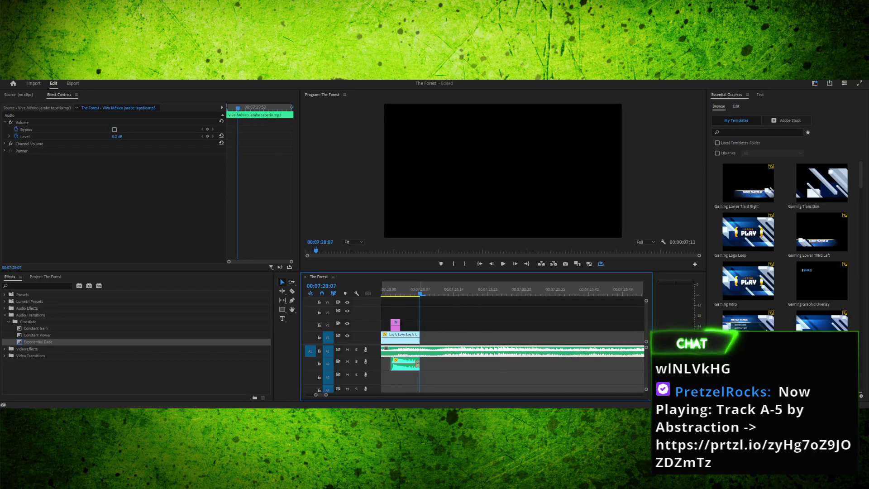
{"action": "key", "text": "Left"}
{"action": "key", "text": "Left"}
{"action": "key", "text": "Left"}
{"action": "key", "text": "Left"}
{"action": "key", "text": "Left"}
{"action": "key", "text": "Right"}
{"action": "key", "text": "Right"}
{"action": "key", "text": "Right"}
{"action": "key", "text": "Right"}
{"action": "key", "text": "Right"}
{"action": "key", "text": "Right"}
{"action": "key", "text": "Right"}
{"action": "key", "text": "Right"}
{"action": "key", "text": "Right"}
{"action": "key", "text": "Right"}
{"action": "key", "text": "Right"}
{"action": "key", "text": "Right"}
{"action": "key", "text": "Right"}
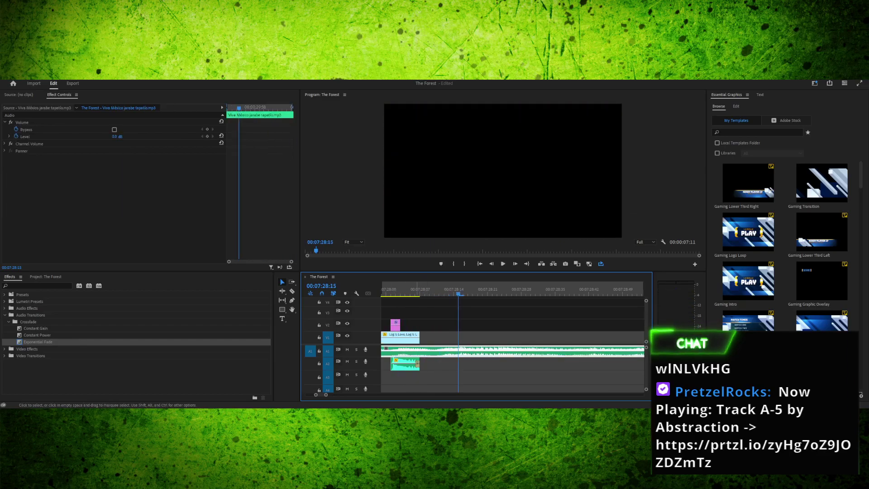
{"action": "key", "text": "Left"}
{"action": "key", "text": "Left"}
{"action": "key", "text": "Left"}
{"action": "key", "text": "Left"}
{"action": "key", "text": "Left"}
{"action": "key", "text": "Left"}
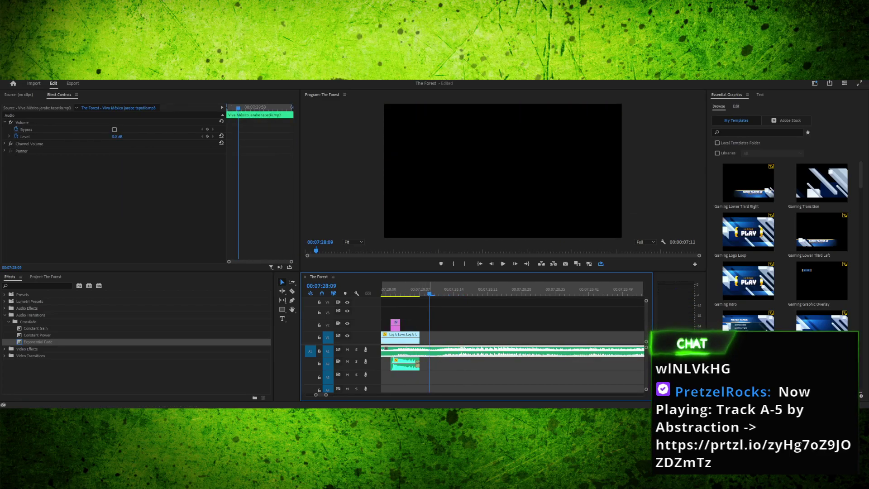
{"action": "left_click_drag", "start_coordinate": [420, 338], "coordinate": [430, 364]}
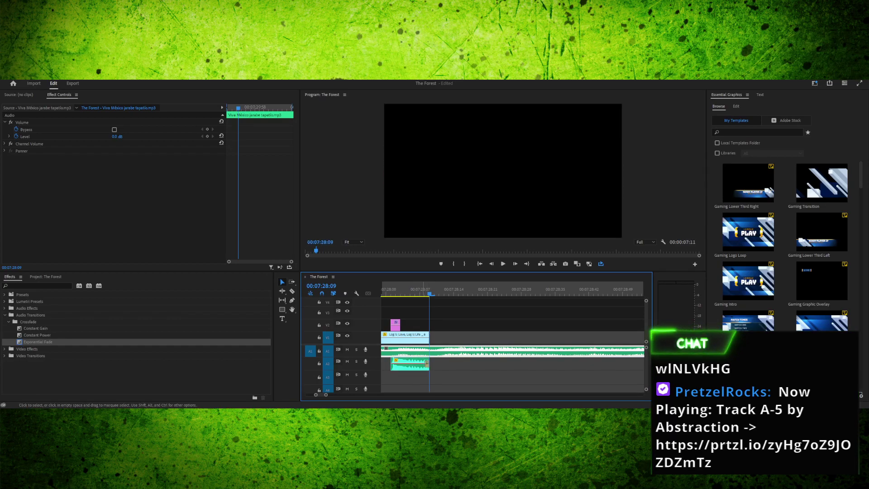
Play the newest impacts and replay the whole chain from 00:07:26:53 to judge its timing against the music
{"action": "key", "text": "Up"}
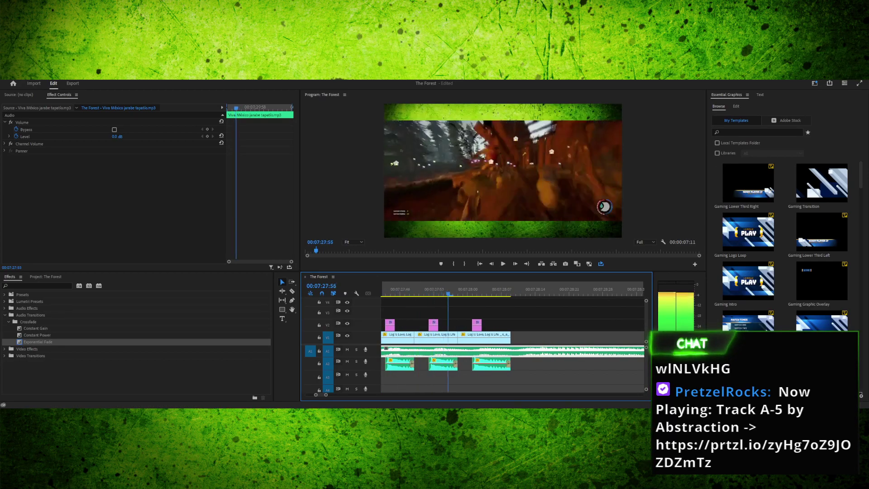
{"action": "key", "text": "space"}
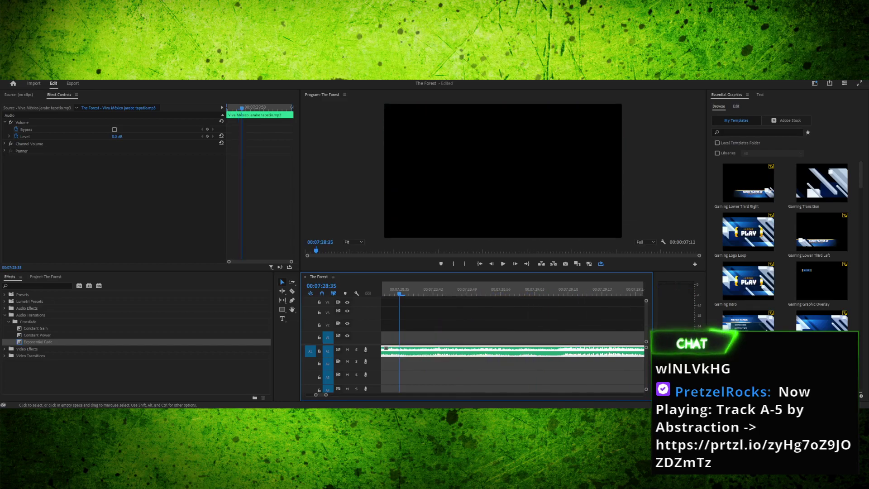
{"action": "left_click_drag", "start_coordinate": [426, 290], "coordinate": [375, 289]}
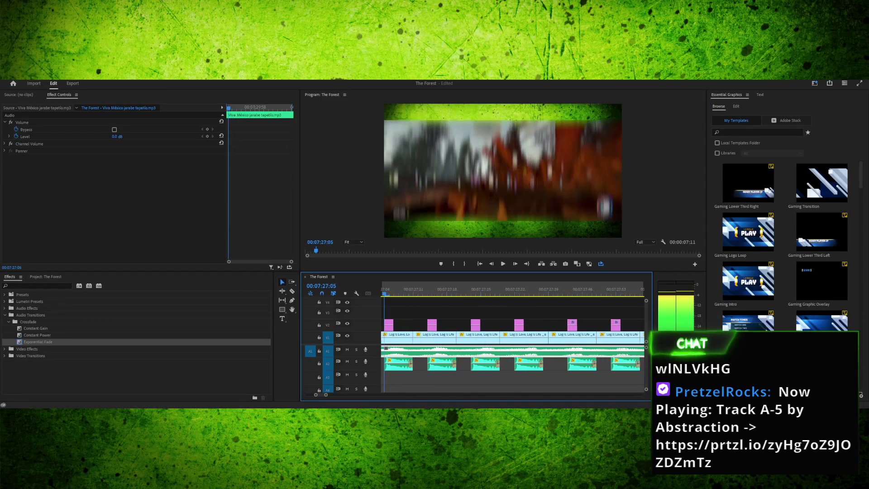
{"action": "key", "text": "Up"}
{"action": "key", "text": "Up"}
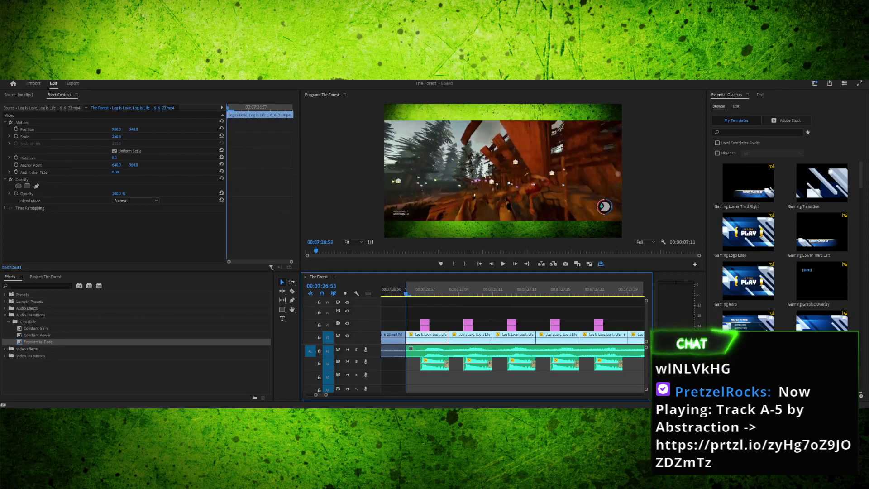
{"action": "key", "text": "minus"}
{"action": "key", "text": "minus"}
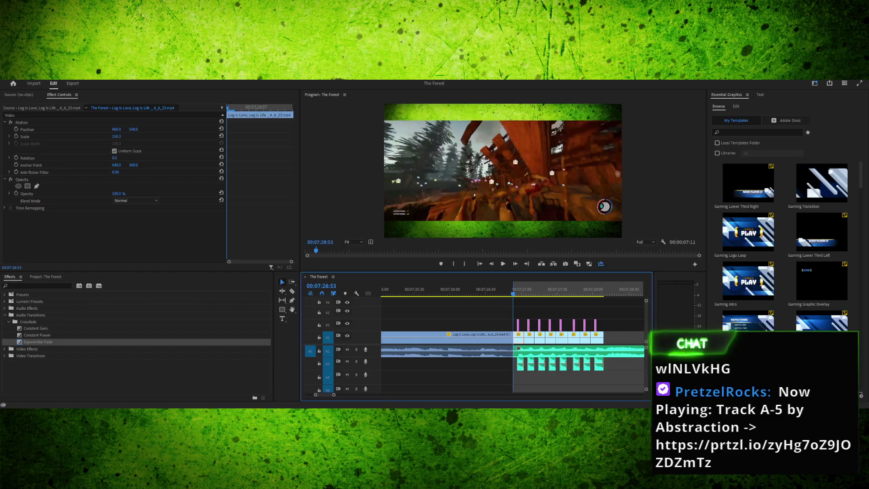
{"action": "key", "text": "space"}
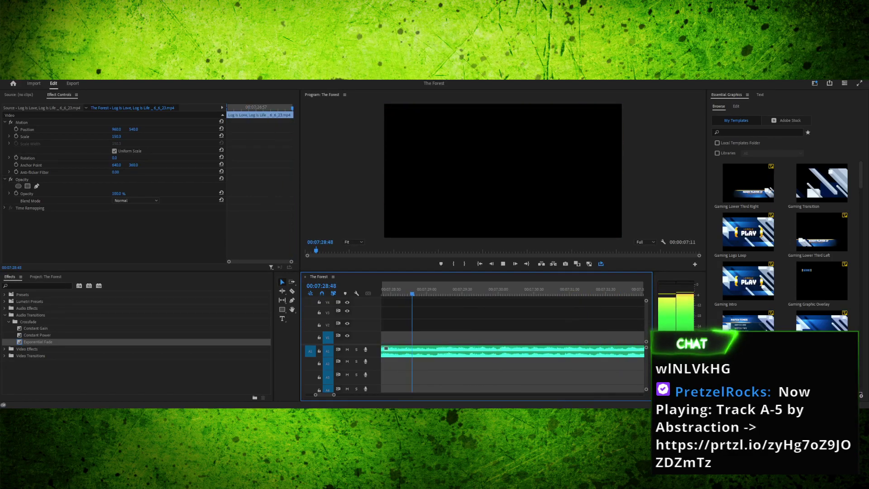
{"action": "key", "text": "space"}
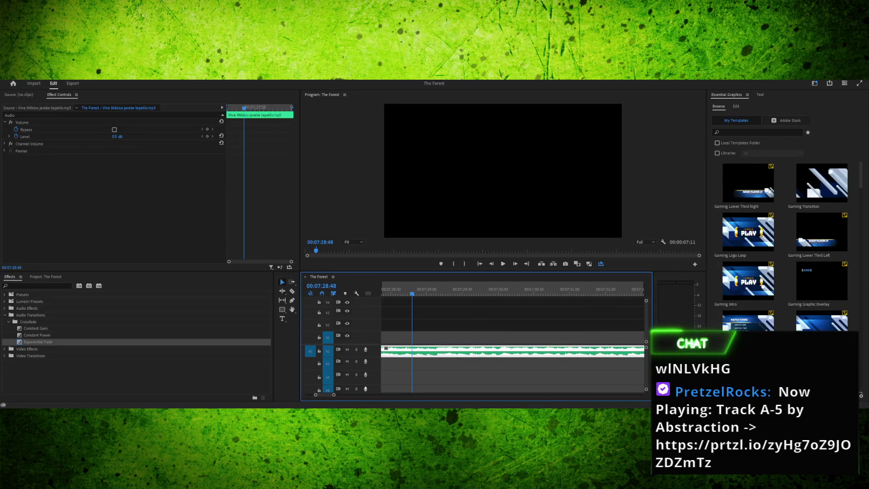
Paste another impact copy directly after the last one at 00:07:28:09
{"action": "left_click_drag", "start_coordinate": [412, 293], "coordinate": [477, 293]}
{"action": "key", "text": "Left"}
{"action": "key", "text": "Left"}
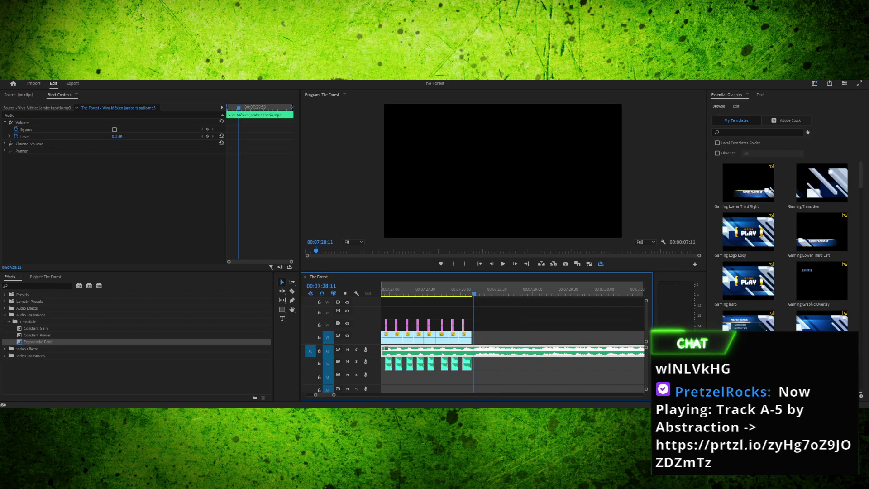
{"action": "key", "text": "Left"}
{"action": "key", "text": "Left"}
{"action": "key", "text": "Right"}
{"action": "key", "text": "Left"}
{"action": "key", "text": "Right"}
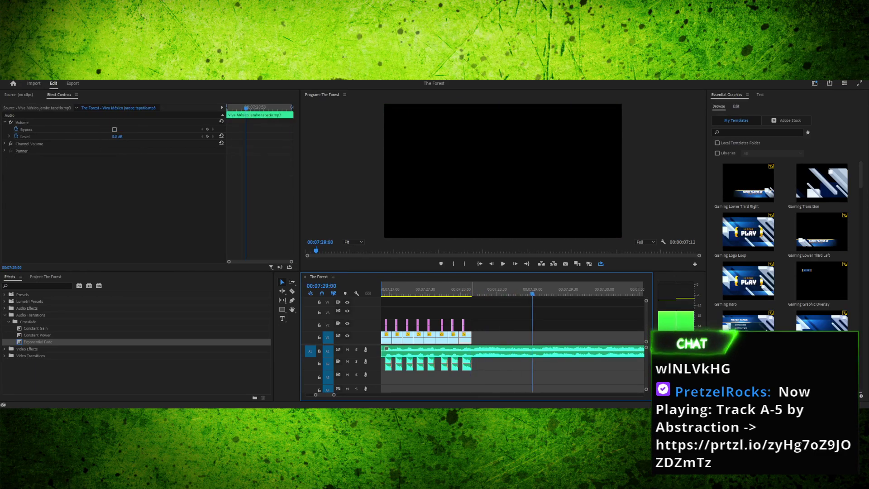
{"action": "key", "text": "Right"}
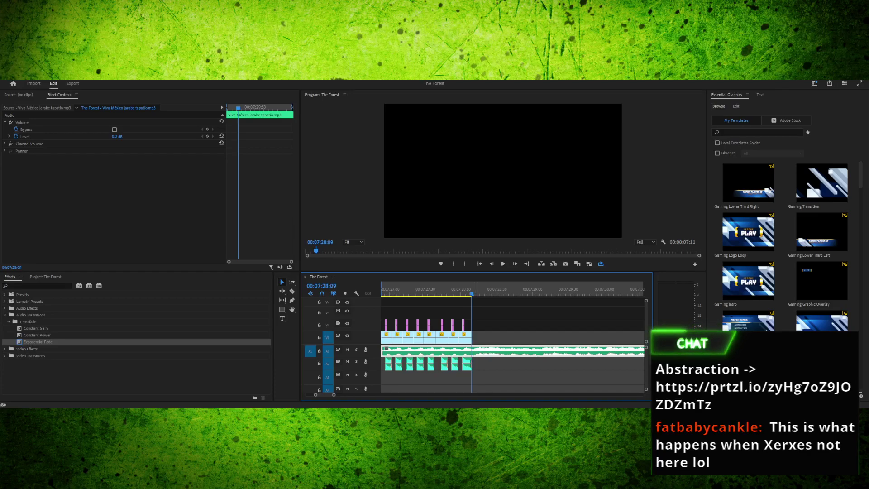
{"action": "key", "text": "ctrl+v"}
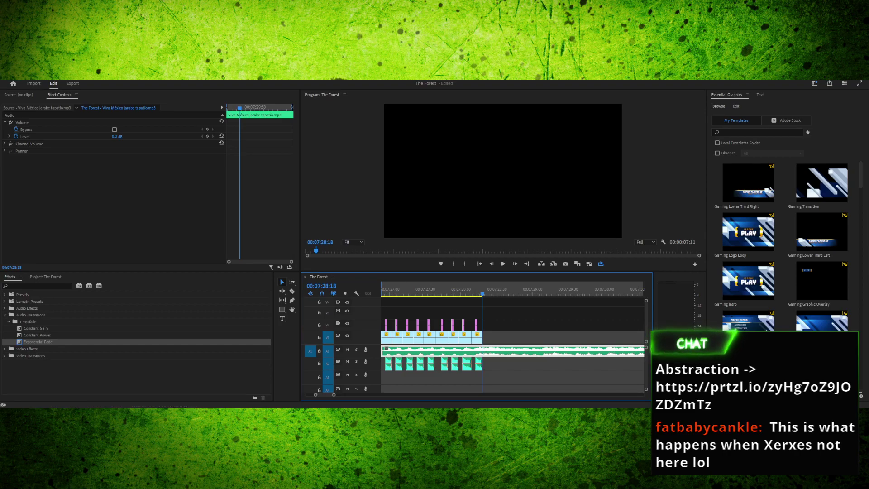
Replay the end of the chain and check the final impact from 00:07:28:09 against the music
{"action": "key", "text": "equal"}
{"action": "key", "text": "equal"}
{"action": "key", "text": "equal"}
{"action": "key", "text": "minus"}
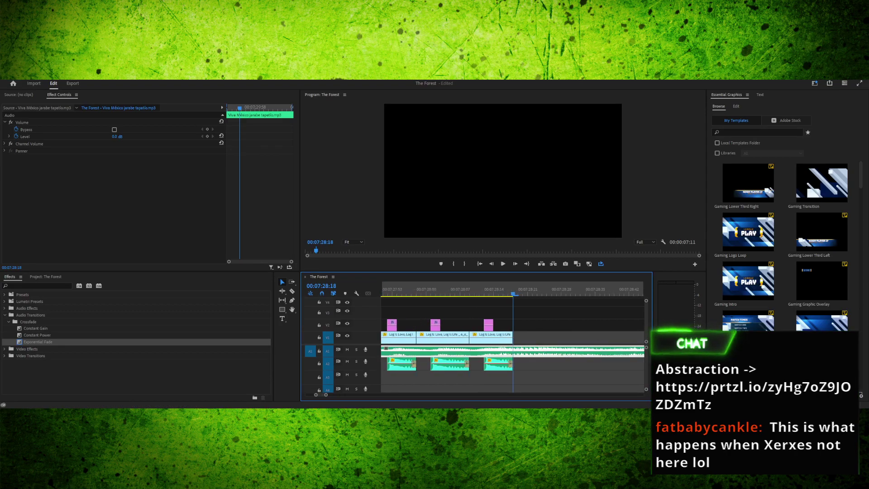
{"action": "key", "text": "space"}
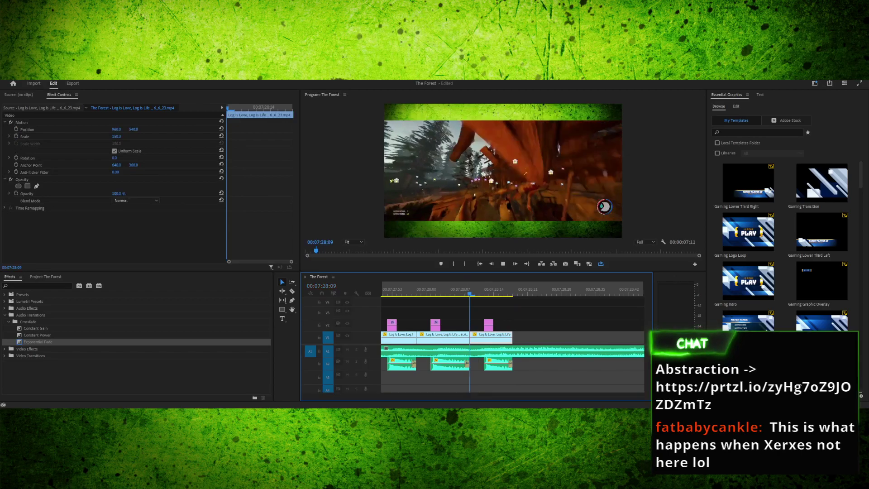
{"action": "left_click_drag", "start_coordinate": [422, 290], "coordinate": [385, 290]}
{"action": "key", "text": "space"}
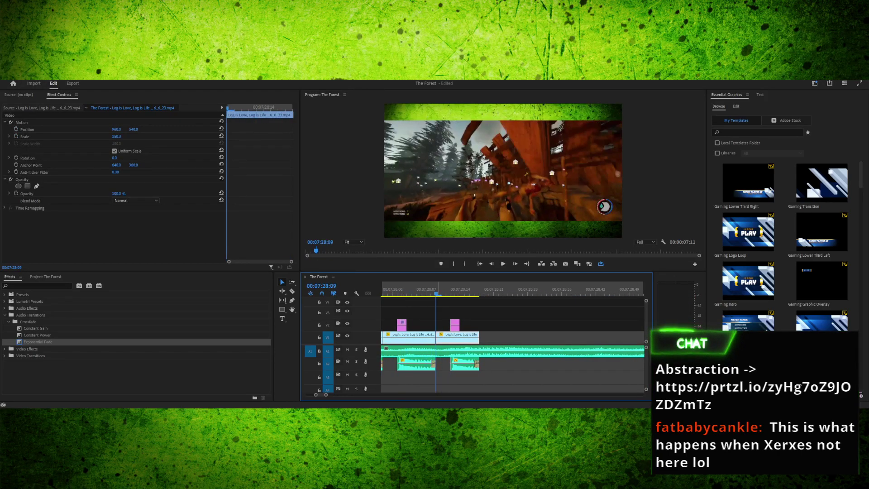
{"action": "key", "text": "space"}
{"action": "key", "text": "space"}
{"action": "left_click_drag", "start_coordinate": [381, 289], "coordinate": [453, 290]}
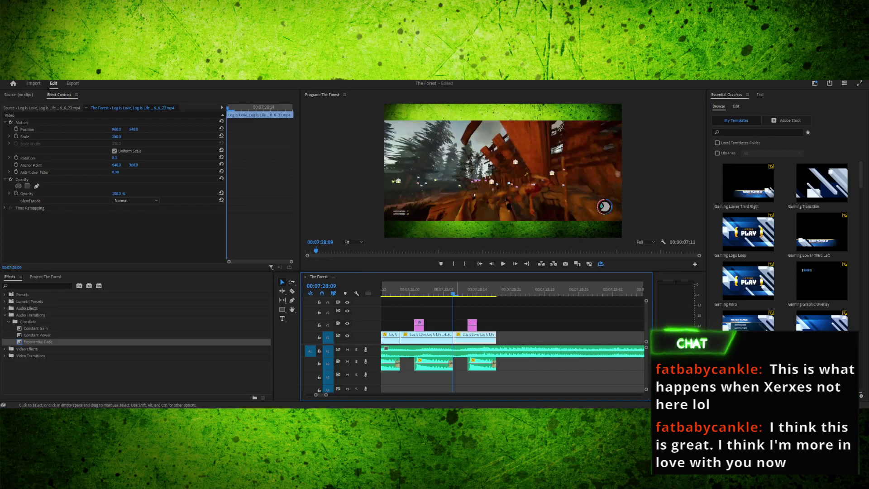
{"action": "key", "text": "space"}
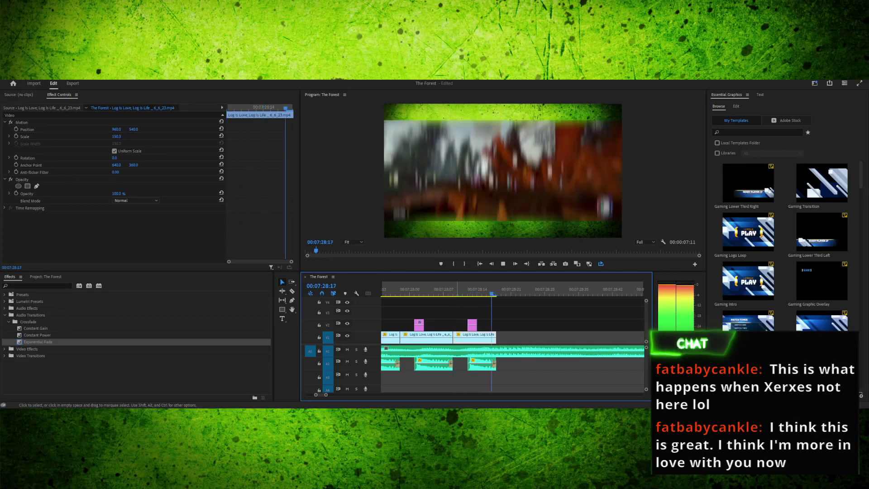
{"action": "key", "text": "space"}
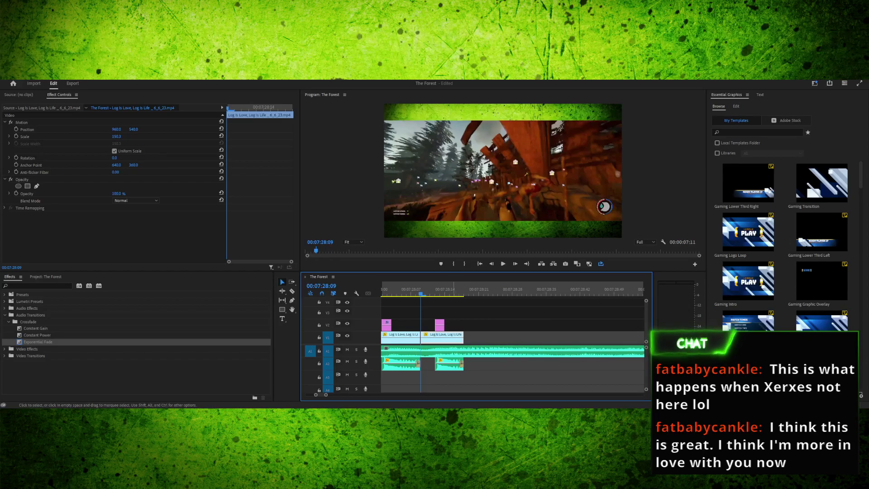
Slow down the final impact's gameplay clip and bonk sound with Speed/Duration, and extend the bonk to the gameplay clip's end
{"action": "key", "text": "ctrl+s"}
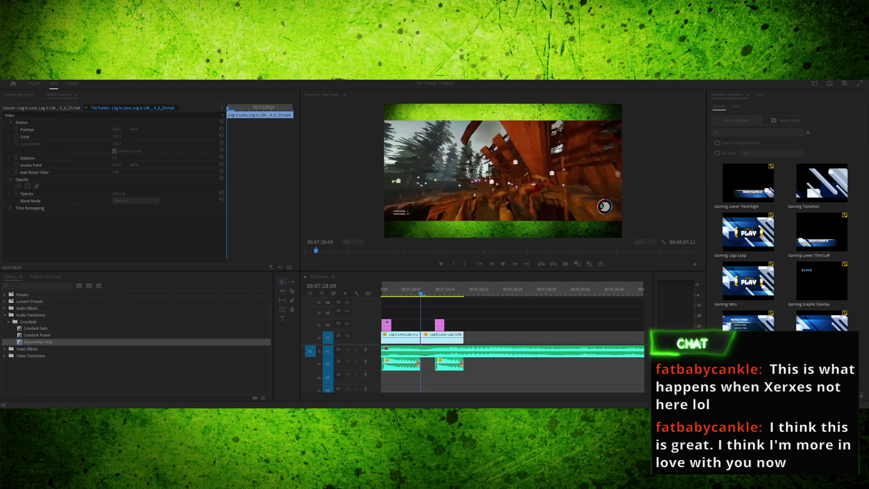
{"action": "key", "text": "Return"}
{"action": "left_click", "coordinate": [453, 366]}
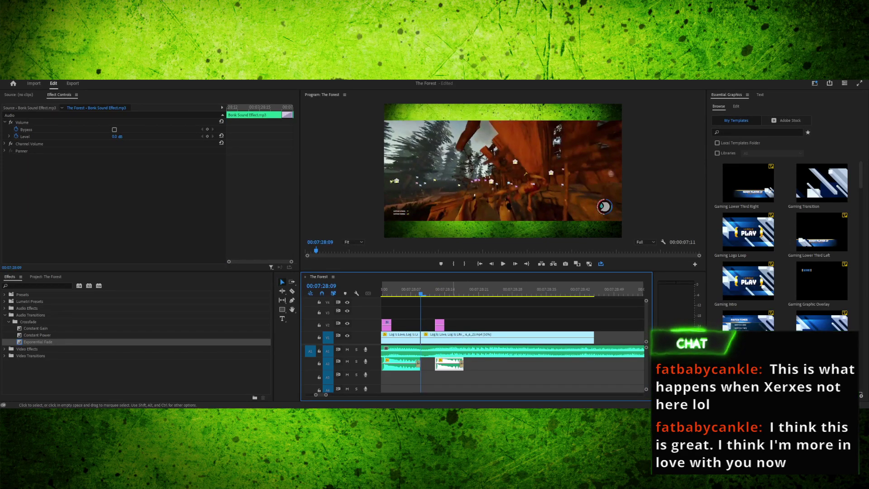
{"action": "key", "text": "ctrl+r"}
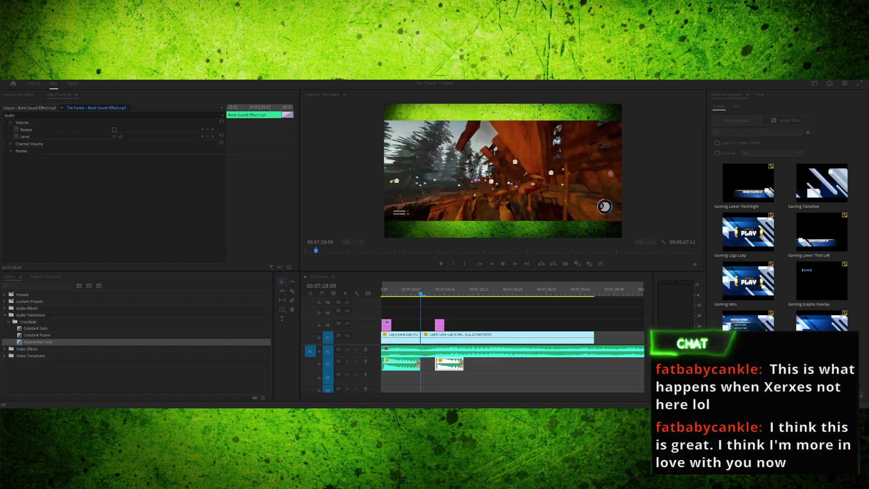
{"action": "key", "text": "Return"}
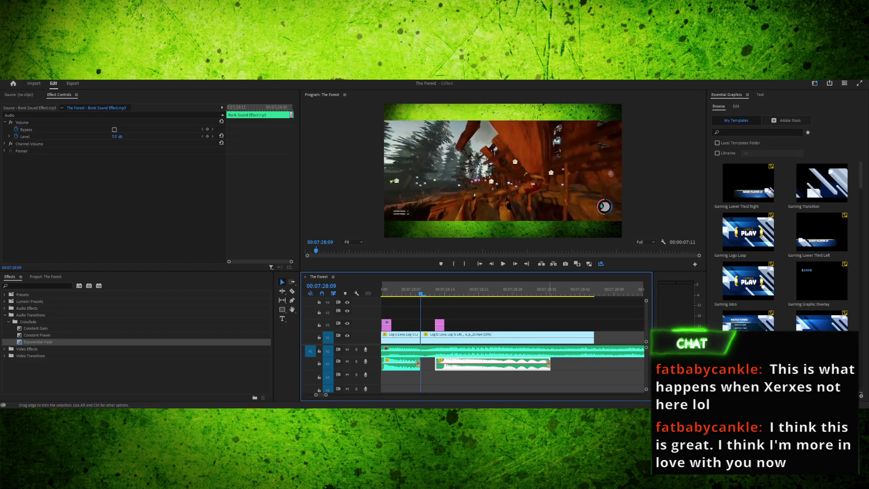
{"action": "left_click_drag", "start_coordinate": [549, 364], "coordinate": [594, 364]}
Replay the slowed final impact and examine its frames from 00:07:28:11 to 00:07:28:17 around the blur layer
{"action": "key", "text": "space"}
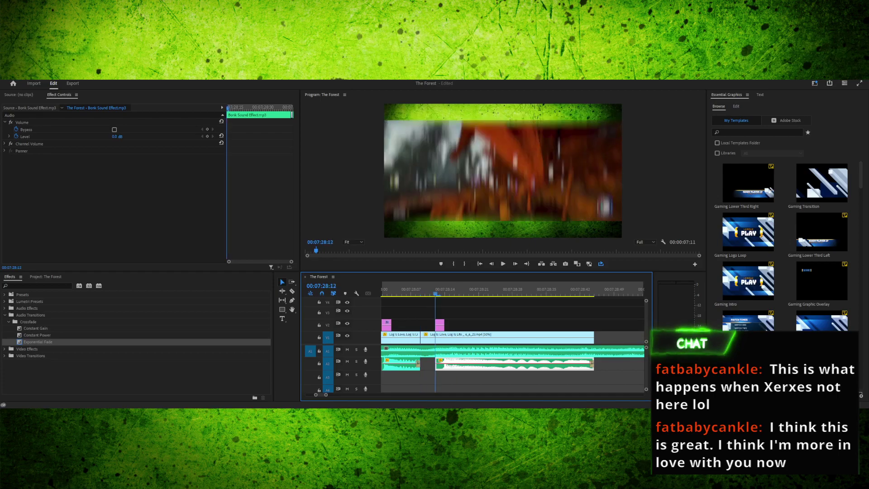
{"action": "left_click_drag", "start_coordinate": [471, 290], "coordinate": [429, 289]}
{"action": "key", "text": "space"}
{"action": "key", "text": "space"}
{"action": "key", "text": "space"}
{"action": "key", "text": "space"}
{"action": "key", "text": "j"}
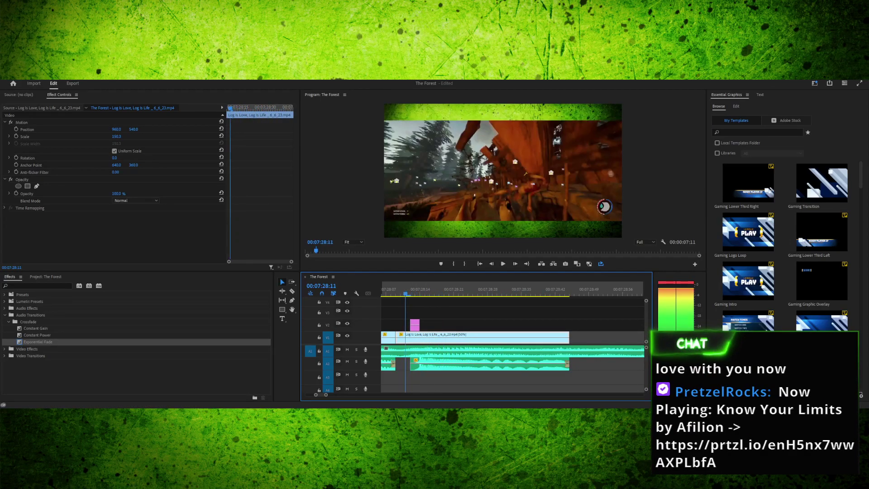
{"action": "key", "text": "k"}
{"action": "key", "text": "Right"}
{"action": "key", "text": "Right"}
{"action": "key", "text": "Right"}
{"action": "key", "text": "Right"}
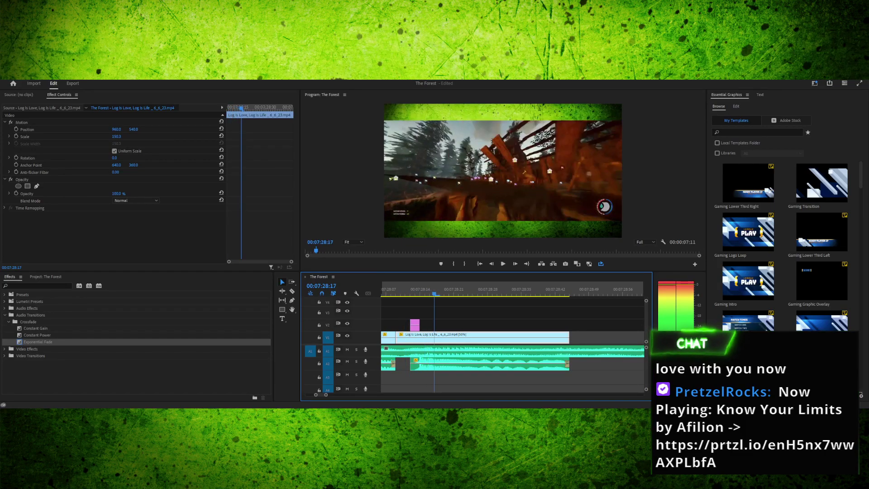
Move the final impact's blur adjustment layer to start at 00:07:28:17 and extend its end to 00:07:28:28
{"action": "left_click_drag", "start_coordinate": [415, 325], "coordinate": [440, 325]}
{"action": "mouse_move", "coordinate": [434, 290]}
{"action": "left_mouse_down"}
{"action": "mouse_move", "coordinate": [400, 290]}
{"action": "mouse_move", "coordinate": [497, 289]}
{"action": "mouse_move", "coordinate": [424, 289]}
{"action": "left_mouse_up"}
{"action": "key", "text": "Right"}
{"action": "key", "text": "Right"}
{"action": "key", "text": "Right"}
{"action": "key", "text": "Right"}
{"action": "key", "text": "Right"}
{"action": "key", "text": "Right"}
{"action": "key", "text": "Right"}
{"action": "key", "text": "Right"}
{"action": "key", "text": "Right"}
{"action": "key", "text": "Right"}
{"action": "key", "text": "Right"}
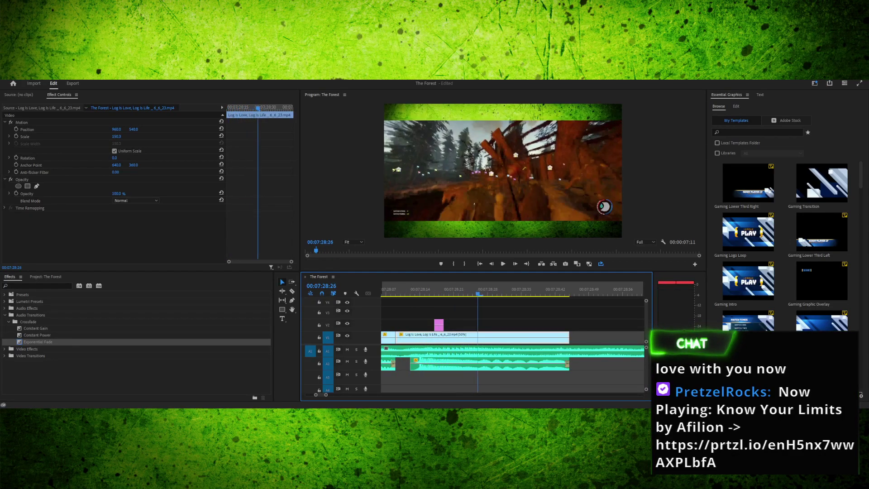
{"action": "key", "text": "Right"}
{"action": "key", "text": "Right"}
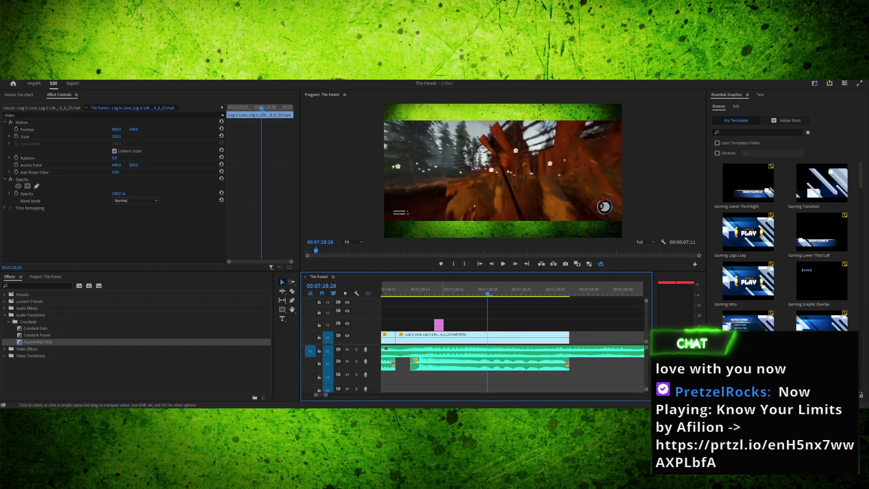
{"action": "left_click_drag", "start_coordinate": [443, 325], "coordinate": [487, 325]}
Replay the slowed final impact to check the repositioned, longer blur layer
{"action": "left_click", "coordinate": [426, 289]}
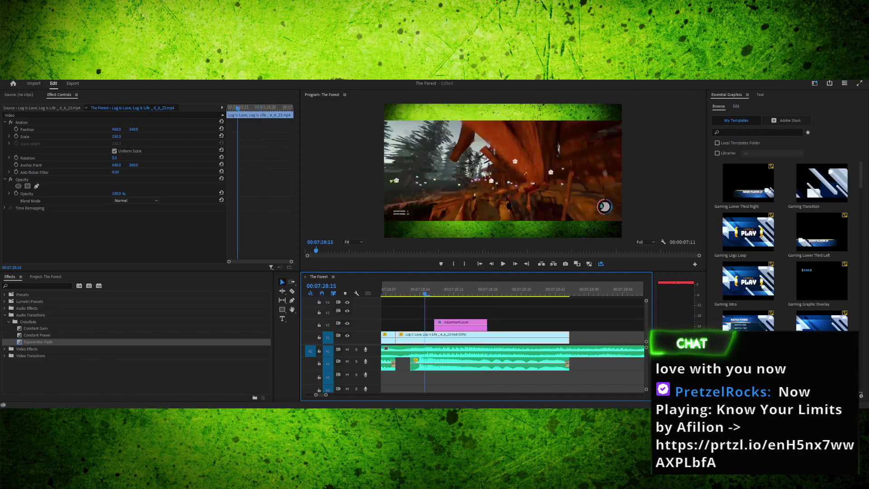
{"action": "key", "text": "space"}
{"action": "left_click", "coordinate": [391, 289]}
{"action": "key", "text": "space"}
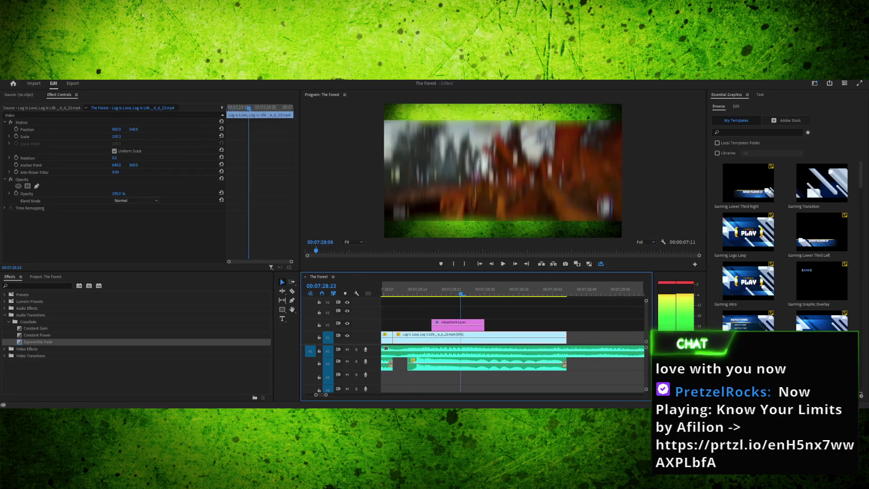
Extend the end of the slowed bonk sound past the end of the gameplay clip
{"action": "left_click", "coordinate": [487, 364]}
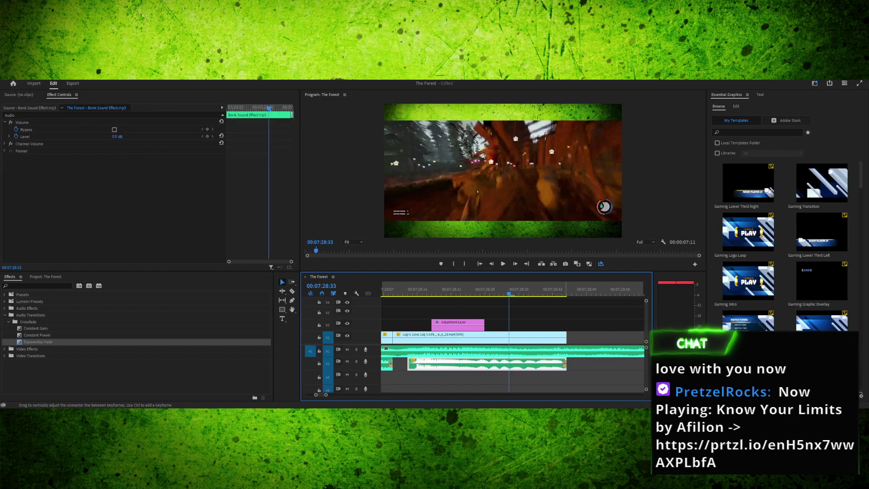
{"action": "left_click_drag", "start_coordinate": [567, 364], "coordinate": [606, 365]}
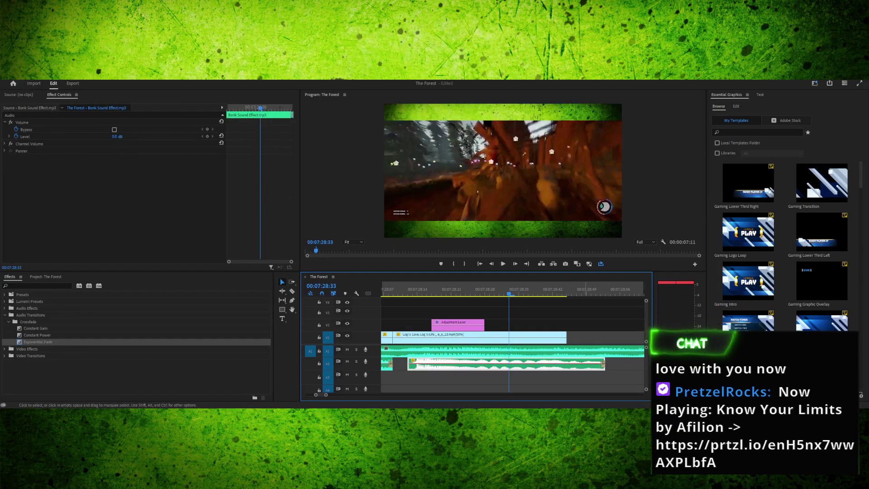
{"action": "mouse_move", "coordinate": [605, 364]}
{"action": "left_mouse_down"}
{"action": "mouse_move", "coordinate": [645, 365]}
{"action": "mouse_move", "coordinate": [594, 365]}
{"action": "left_mouse_up"}
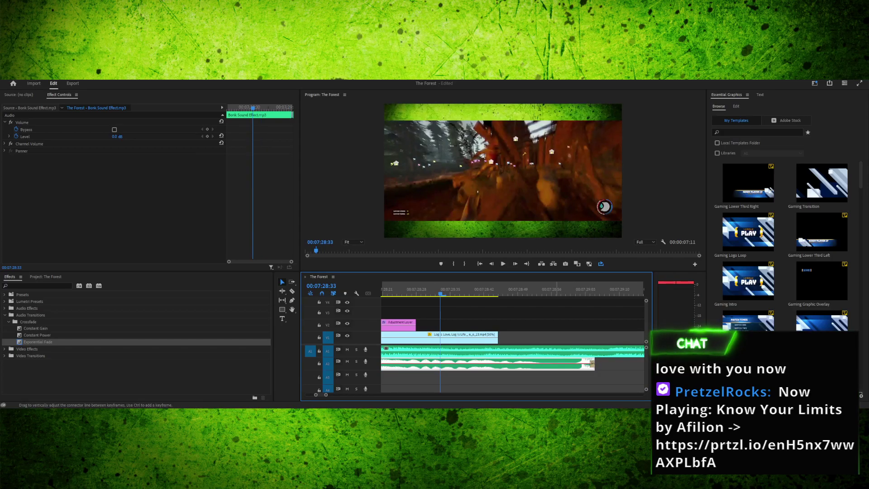
{"action": "left_click_drag", "start_coordinate": [592, 363], "coordinate": [540, 364]}
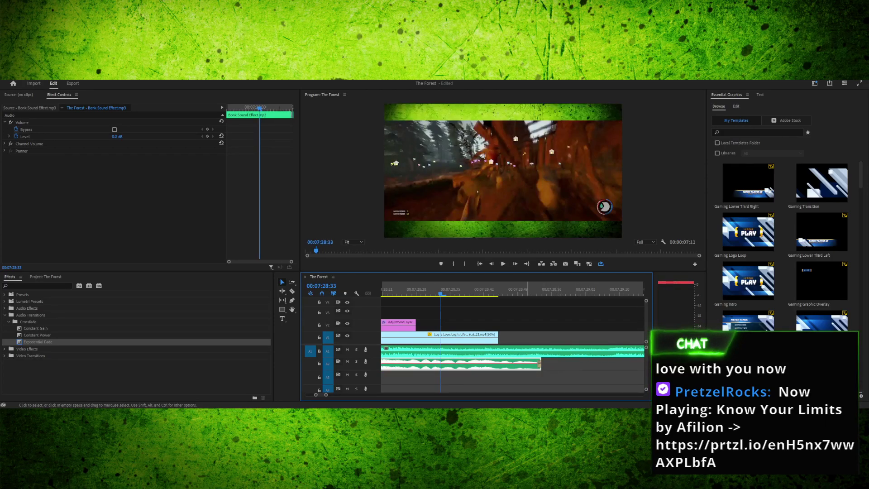
Replay and step through the slowed impact to check its blur and extended bonk sound against the music
{"action": "mouse_move", "coordinate": [432, 286]}
{"action": "left_mouse_down"}
{"action": "mouse_move", "coordinate": [390, 286]}
{"action": "mouse_move", "coordinate": [436, 286]}
{"action": "mouse_move", "coordinate": [422, 286]}
{"action": "left_mouse_up"}
{"action": "key", "text": "space"}
{"action": "key", "text": "space"}
{"action": "key", "text": "Left"}
{"action": "key", "text": "Left"}
{"action": "key", "text": "Left"}
{"action": "left_click_drag", "start_coordinate": [404, 286], "coordinate": [445, 288]}
{"action": "key", "text": "Right"}
{"action": "key", "text": "Right"}
{"action": "key", "text": "Right"}
{"action": "key", "text": "Right"}
{"action": "key", "text": "Right"}
{"action": "key", "text": "Right"}
{"action": "key", "text": "Right"}
{"action": "key", "text": "Right"}
{"action": "key", "text": "Right"}
{"action": "key", "text": "Right"}
{"action": "key", "text": "Right"}
{"action": "key", "text": "Right"}
{"action": "key", "text": "Right"}
{"action": "key", "text": "Right"}
{"action": "key", "text": "Right"}
{"action": "key", "text": "Right"}
{"action": "key", "text": "Right"}
{"action": "key", "text": "Right"}
{"action": "key", "text": "Right"}
{"action": "key", "text": "Right"}
{"action": "key", "text": "space"}
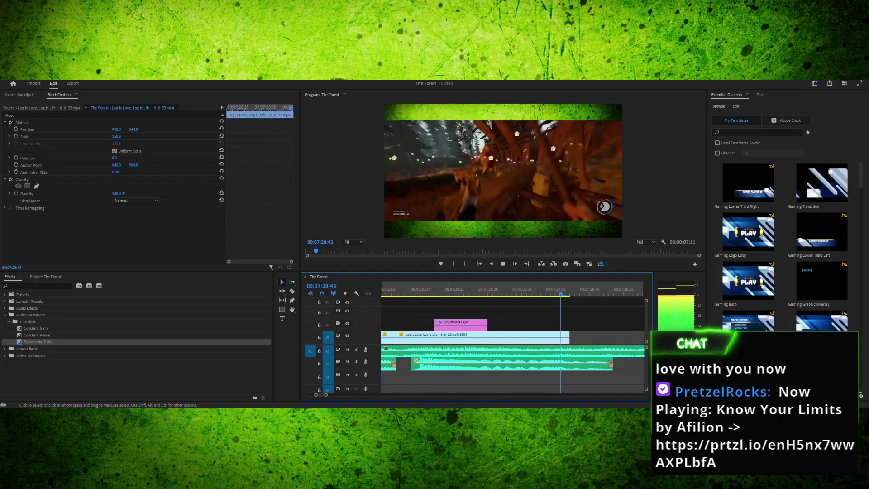
{"action": "key", "text": "space"}
{"action": "left_click_drag", "start_coordinate": [614, 294], "coordinate": [531, 293]}
{"action": "key", "text": "space"}
{"action": "key", "text": "space"}
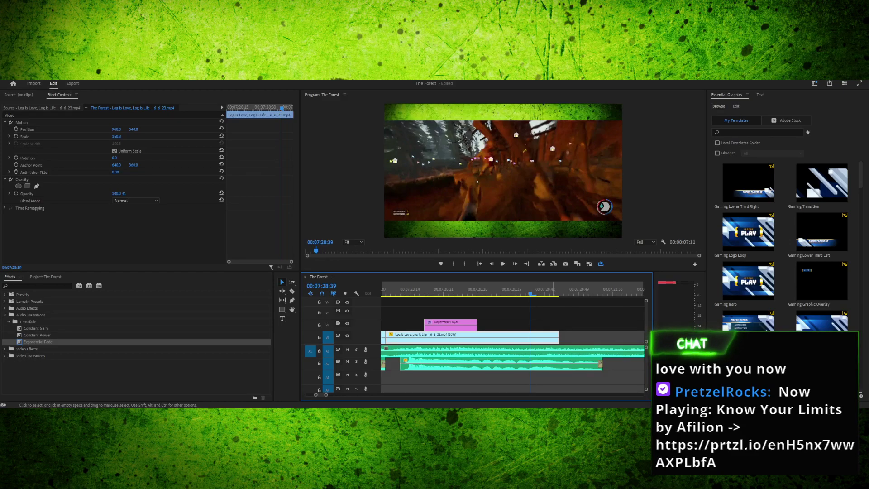
Trim the slowed gameplay clip and its bonk sound to end at 00:07:28:40, and lengthen the bonk's Exponential Fade
{"action": "left_click_drag", "start_coordinate": [530, 294], "coordinate": [487, 293]}
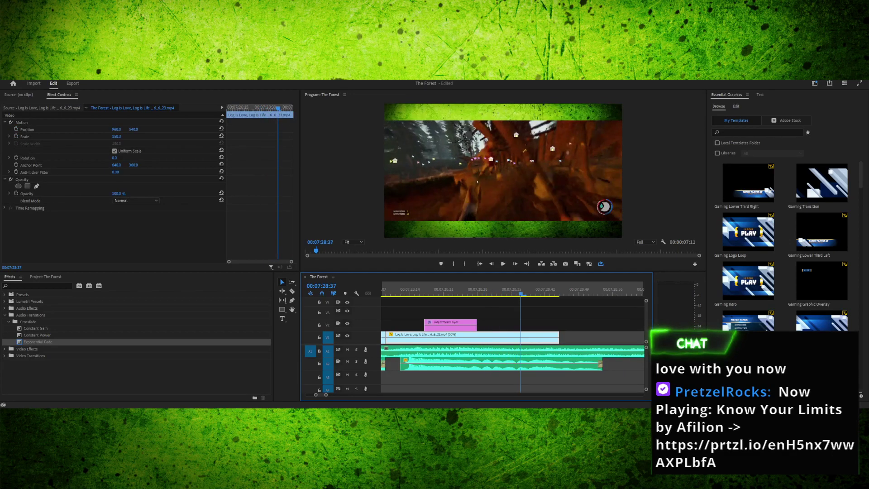
{"action": "left_click_drag", "start_coordinate": [461, 290], "coordinate": [506, 290]}
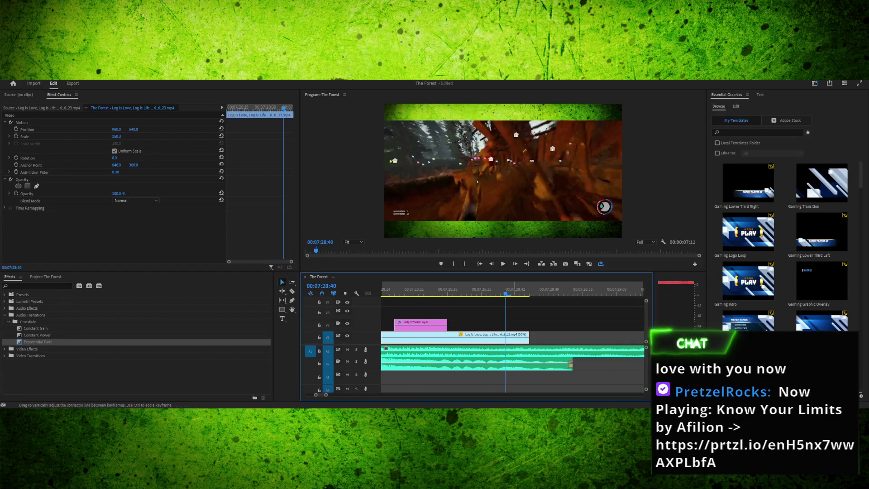
{"action": "left_click_drag", "start_coordinate": [529, 337], "coordinate": [505, 338]}
{"action": "left_click_drag", "start_coordinate": [571, 363], "coordinate": [472, 364]}
Replay the trimmed slow-motion hit and paste an impact copy directly after it at 00:07:28:40
{"action": "key", "text": "space"}
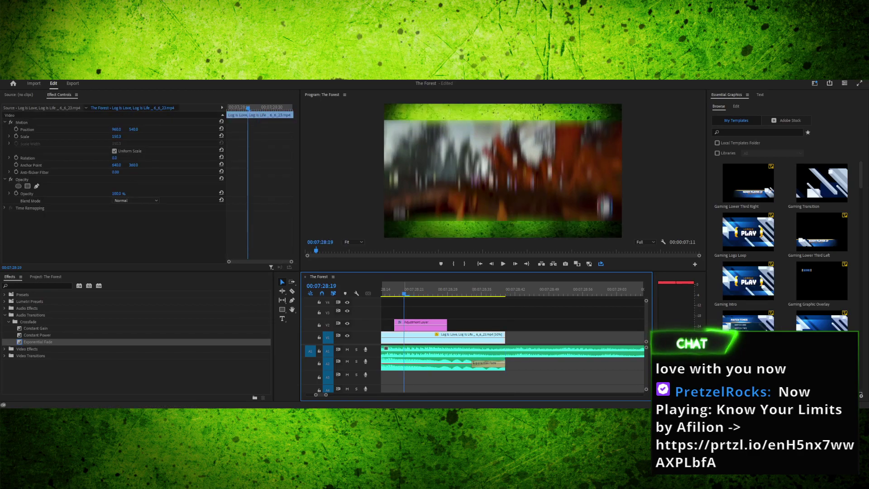
{"action": "key", "text": "space"}
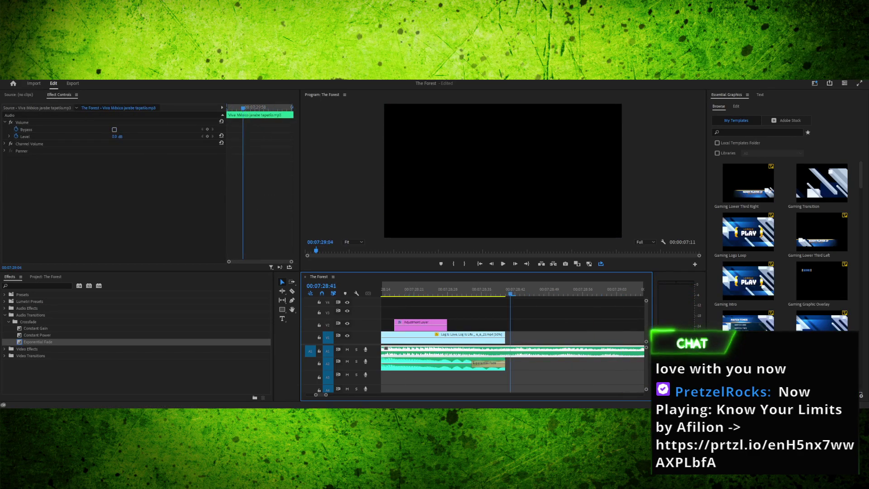
{"action": "key", "text": "ctrl+v"}
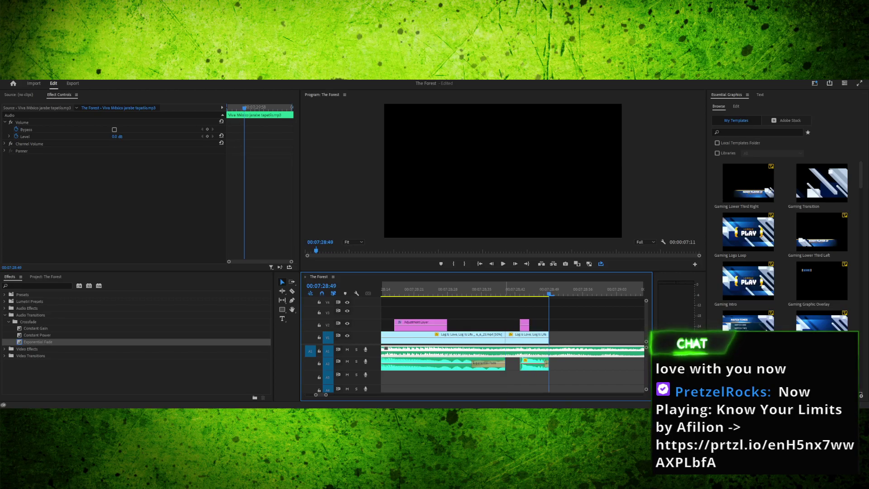
Check the new impact against the music and paste two more impact copies back to back from 00:07:28:49
{"action": "left_click_drag", "start_coordinate": [507, 289], "coordinate": [490, 289]}
{"action": "key", "text": "space"}
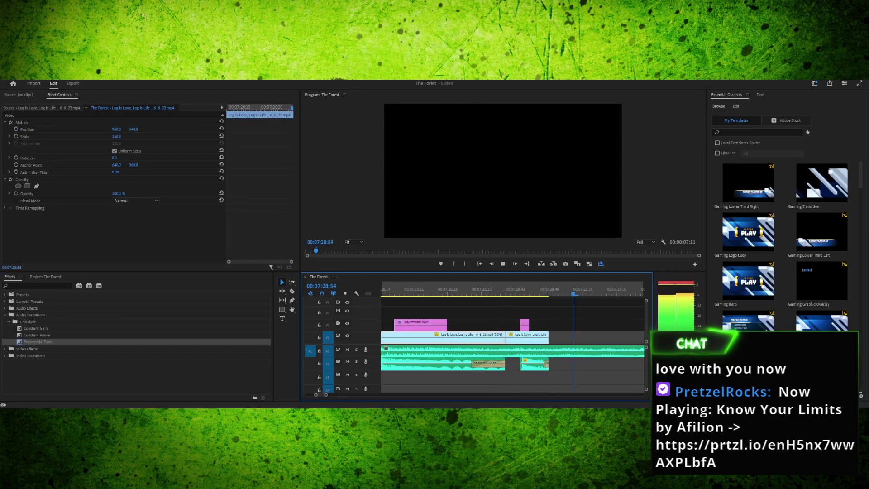
{"action": "key", "text": "space"}
{"action": "left_click_drag", "start_coordinate": [400, 290], "coordinate": [422, 290]}
{"action": "key", "text": "space"}
{"action": "key", "text": "space"}
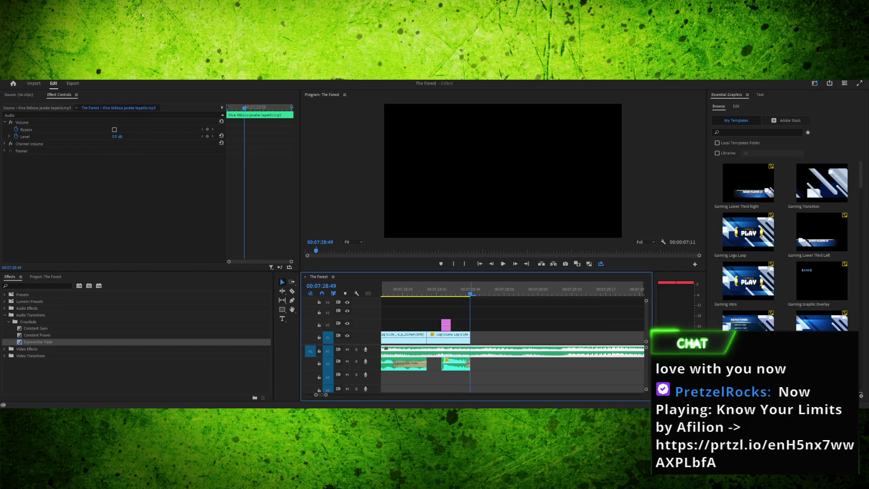
{"action": "key", "text": "ctrl+v"}
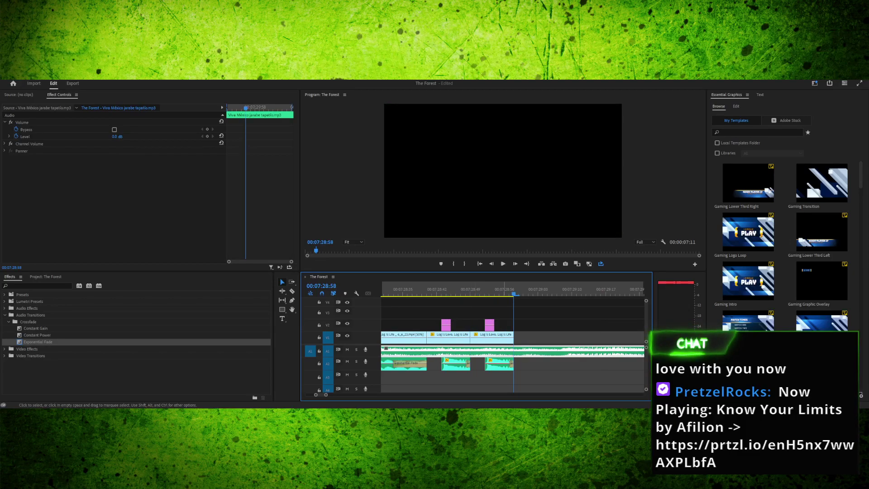
{"action": "key", "text": "ctrl+v"}
Replay from the slow-motion hit through the new impacts and paste another impact copy at 00:07:29:07
{"action": "mouse_move", "coordinate": [417, 289]}
{"action": "left_mouse_down"}
{"action": "mouse_move", "coordinate": [382, 289]}
{"action": "mouse_move", "coordinate": [432, 289]}
{"action": "left_mouse_up"}
{"action": "key", "text": "space"}
{"action": "key", "text": "space"}
{"action": "key", "text": "space"}
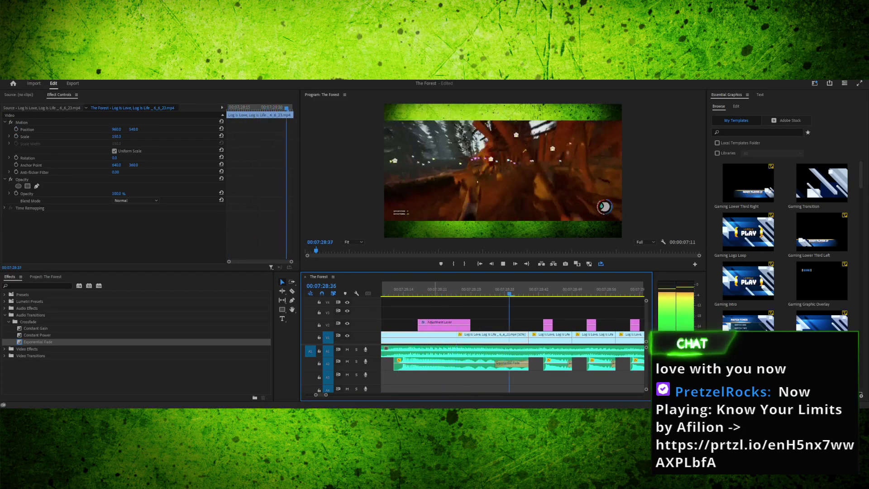
{"action": "key", "text": "space"}
{"action": "left_click", "coordinate": [414, 289]}
{"action": "key", "text": "Right"}
{"action": "key", "text": "Left"}
{"action": "key", "text": "Right"}
{"action": "key", "text": "ctrl+v"}
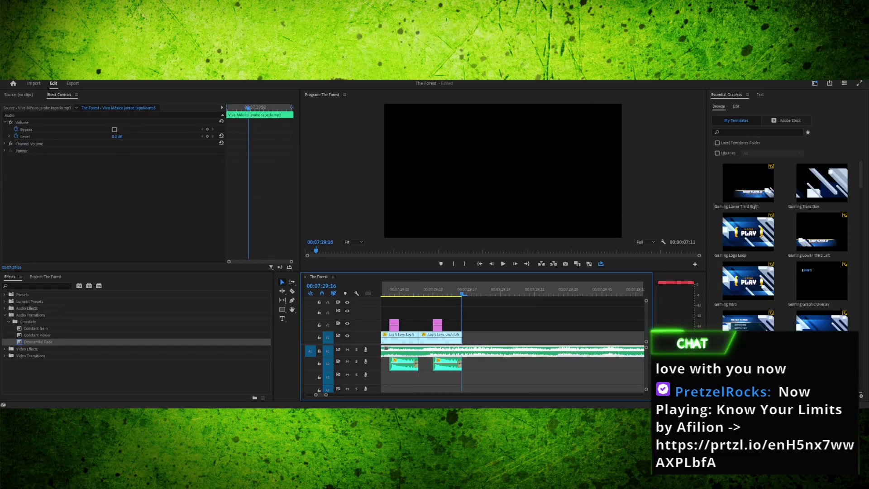
Replay the last impact from 00:07:29:07 several times and check its timing against the music
{"action": "key", "text": "space"}
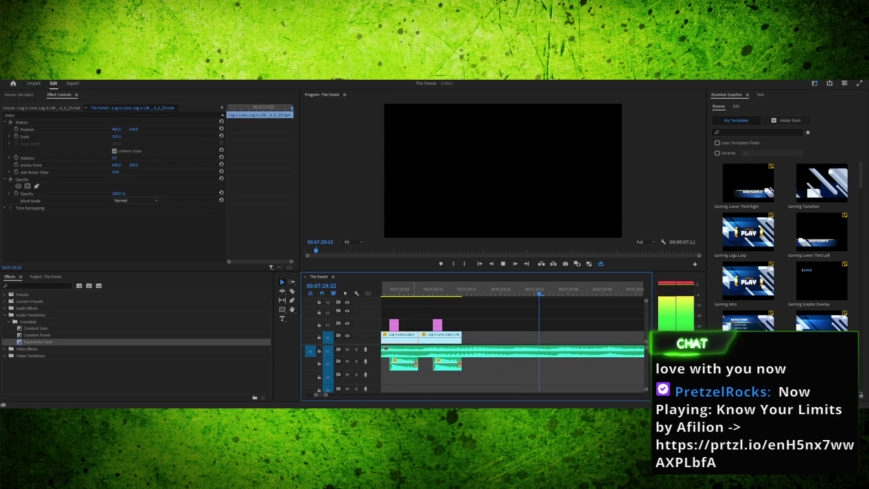
{"action": "key", "text": "Up"}
{"action": "key", "text": "space"}
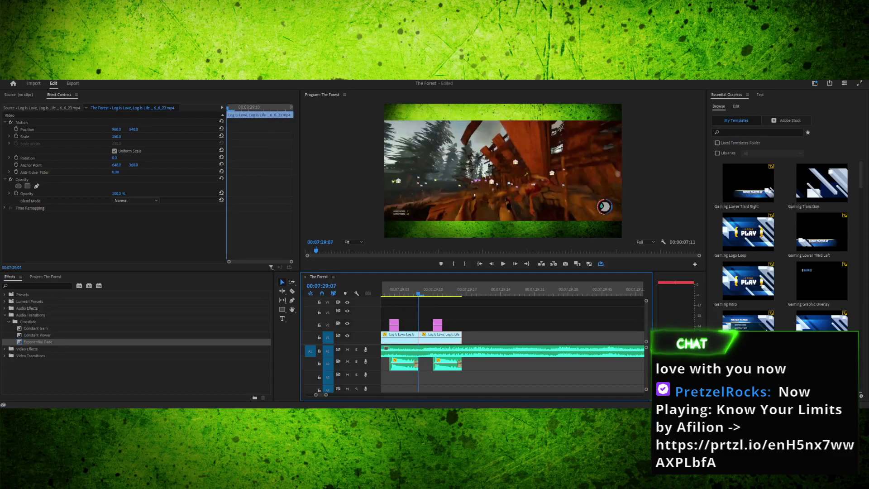
{"action": "key", "text": "space"}
{"action": "key", "text": "Up"}
{"action": "key", "text": "Up"}
{"action": "key", "text": "Up"}
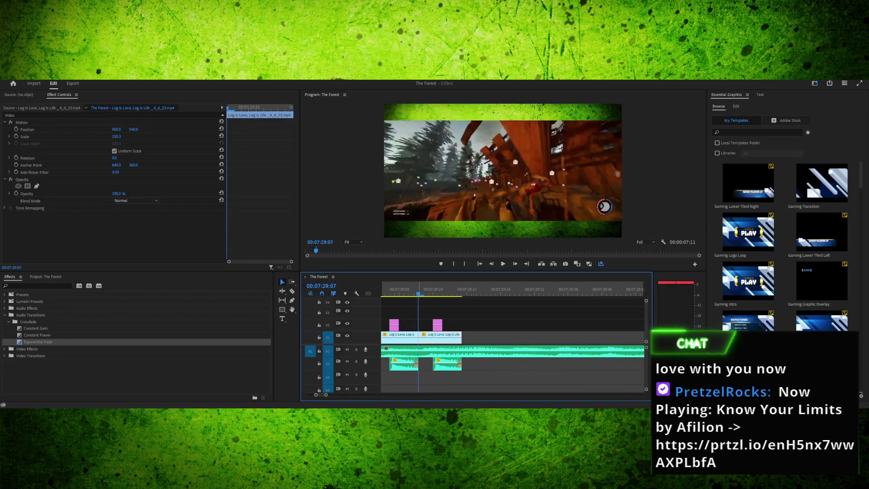
{"action": "key", "text": "space"}
{"action": "key", "text": "space"}
{"action": "key", "text": "Up"}
{"action": "key", "text": "Up"}
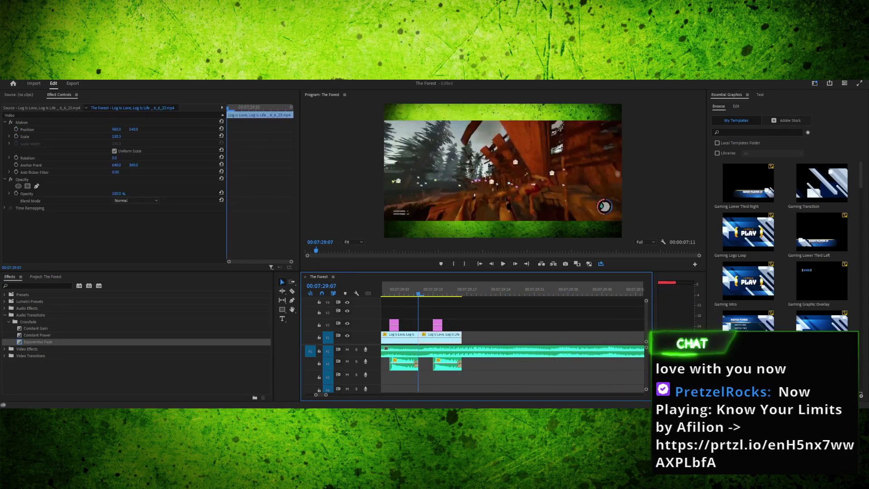
{"action": "key", "text": "space"}
{"action": "key", "text": "space"}
{"action": "key", "text": "Up"}
{"action": "key", "text": "Up"}
{"action": "key", "text": "Up"}
{"action": "key", "text": "Right"}
{"action": "key", "text": "Right"}
{"action": "key", "text": "Right"}
{"action": "key", "text": "Left"}
{"action": "key", "text": "Left"}
{"action": "key", "text": "Left"}
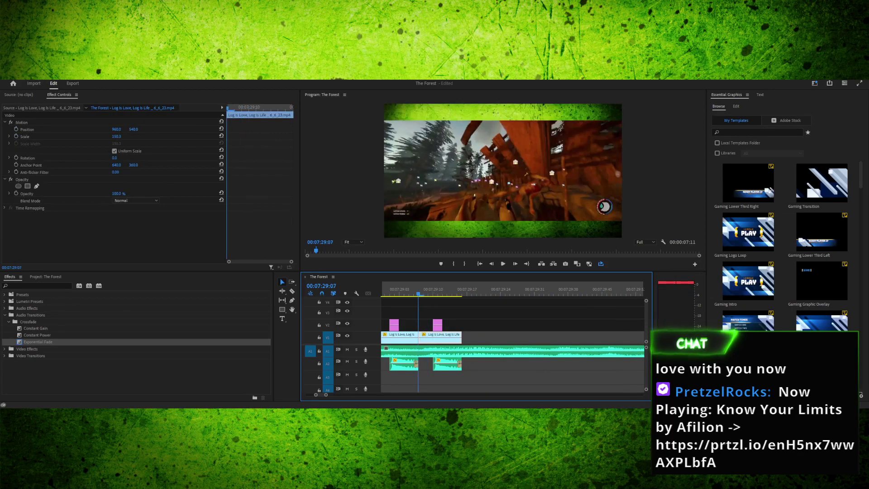
{"action": "key", "text": "space"}
{"action": "key", "text": "space"}
{"action": "key", "text": "Up"}
{"action": "key", "text": "Up"}
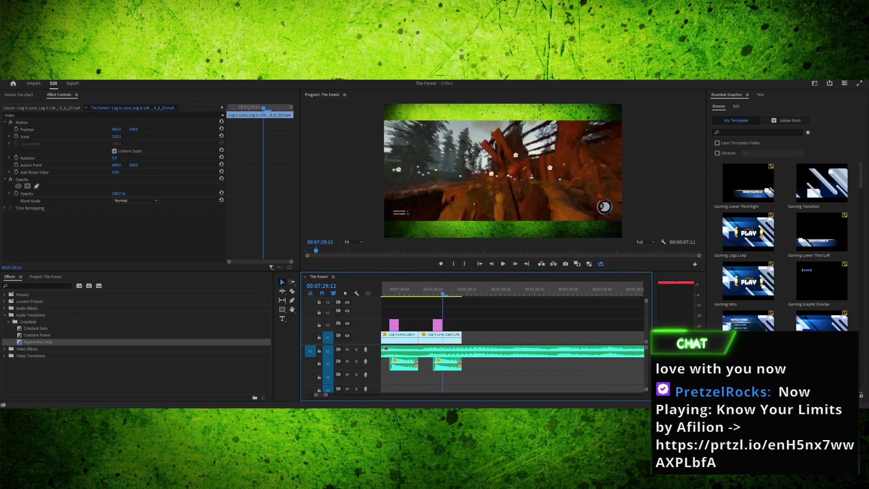
Play the music past the end of the chain at 00:07:29:16 to locate the next beat
{"action": "key", "text": "space"}
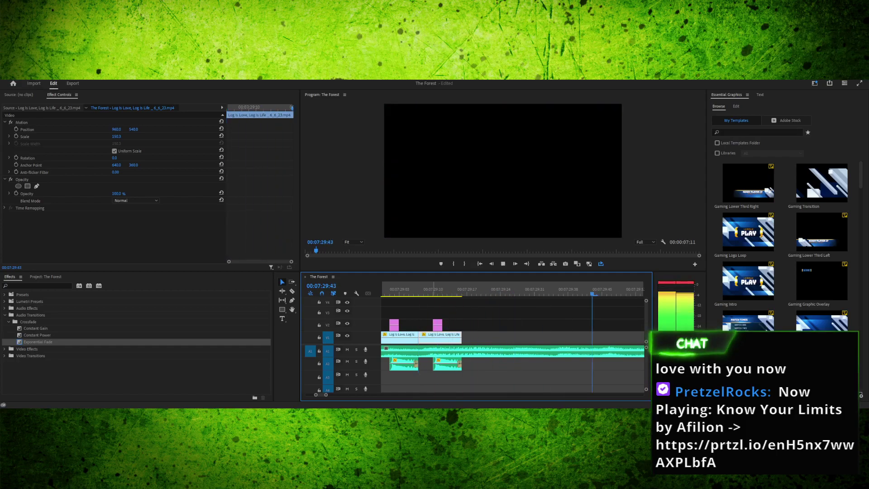
{"action": "key", "text": "space"}
{"action": "key", "text": "Up"}
{"action": "key", "text": "Up"}
{"action": "key", "text": "space"}
{"action": "key", "text": "space"}
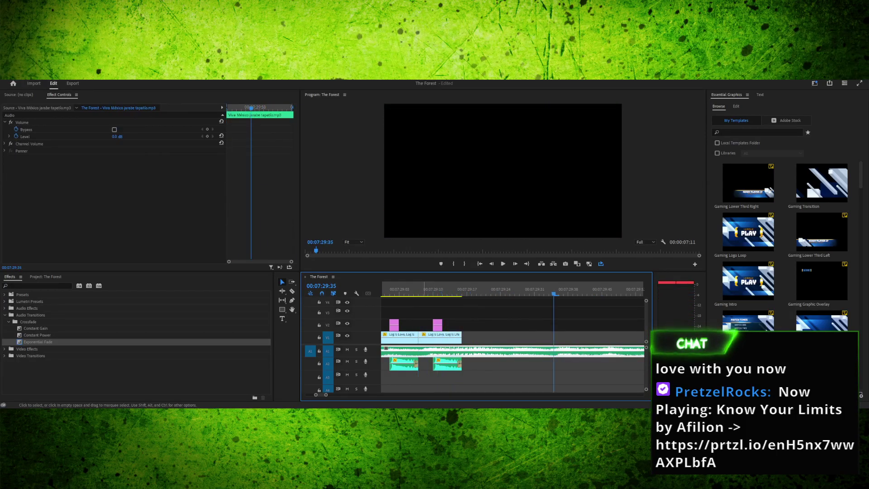
{"action": "key", "text": "Up"}
{"action": "key", "text": "Up"}
{"action": "key", "text": "Right"}
{"action": "key", "text": "space"}
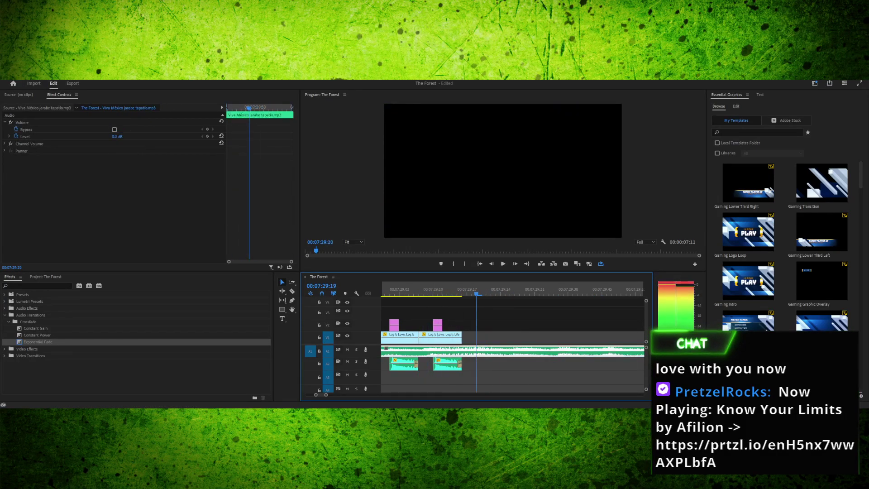
{"action": "key", "text": "space"}
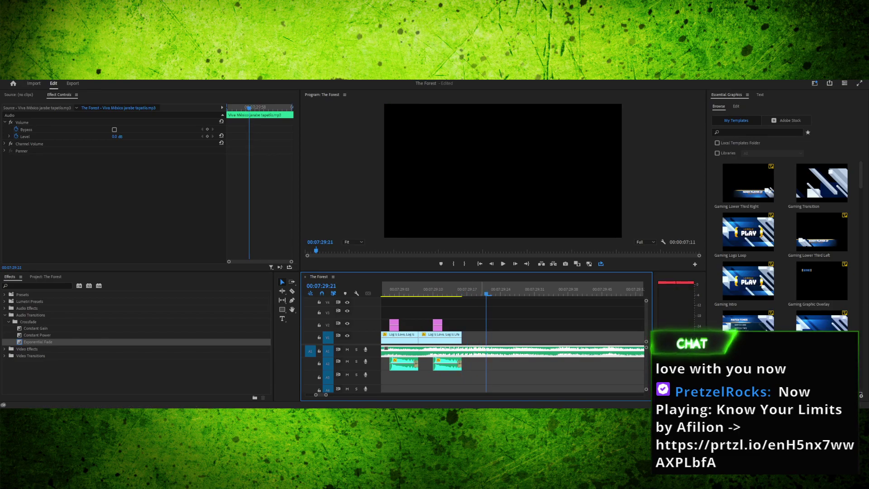
{"action": "key", "text": "Left"}
{"action": "key", "text": "ctrl+v"}
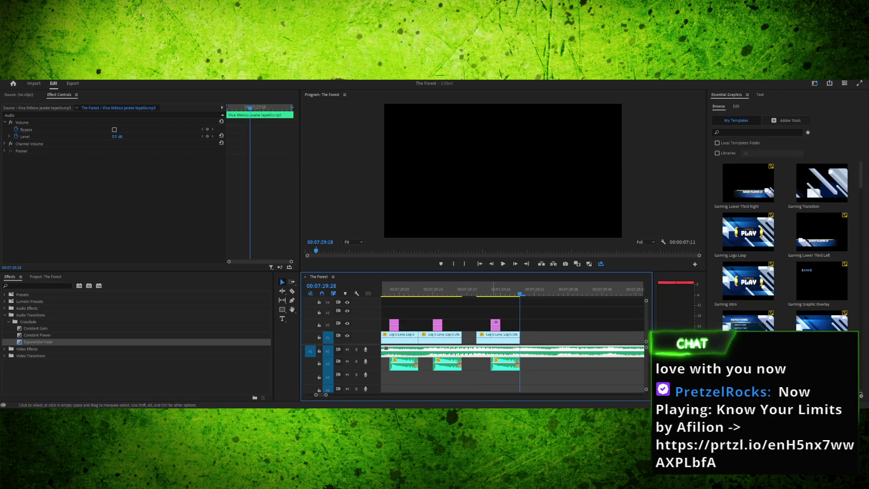
{"action": "key", "text": "ctrl+z"}
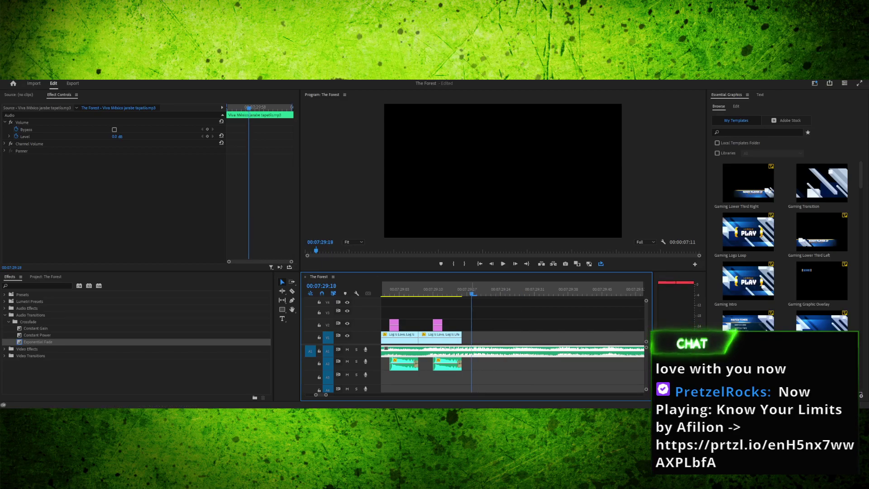
Paste five impact copies back to back starting at 00:07:29:18, leaving a short gap after the previous impact
{"action": "key", "text": "ctrl+v"}
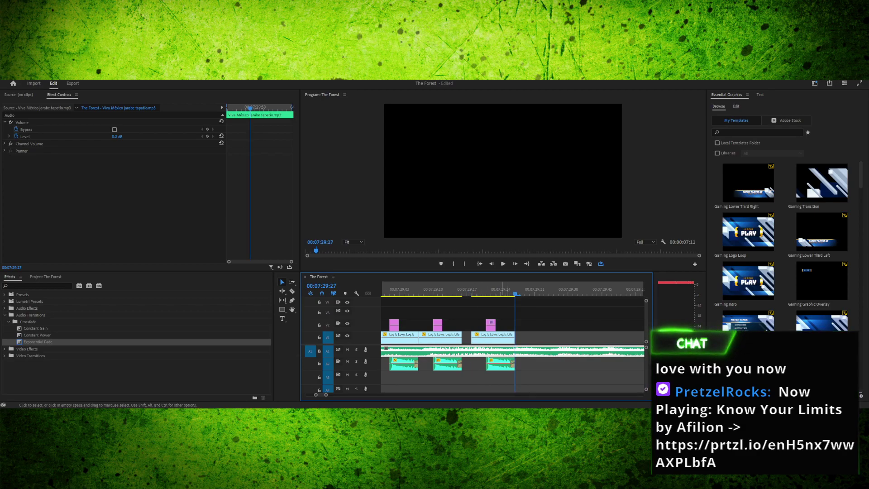
{"action": "key", "text": "ctrl+v"}
{"action": "key", "text": "ctrl+v"}
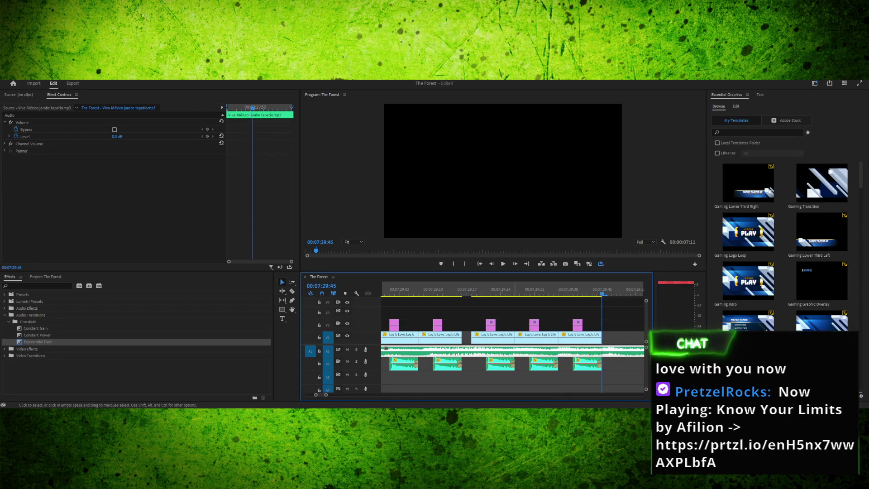
{"action": "key", "text": "ctrl+v"}
{"action": "key", "text": "ctrl+v"}
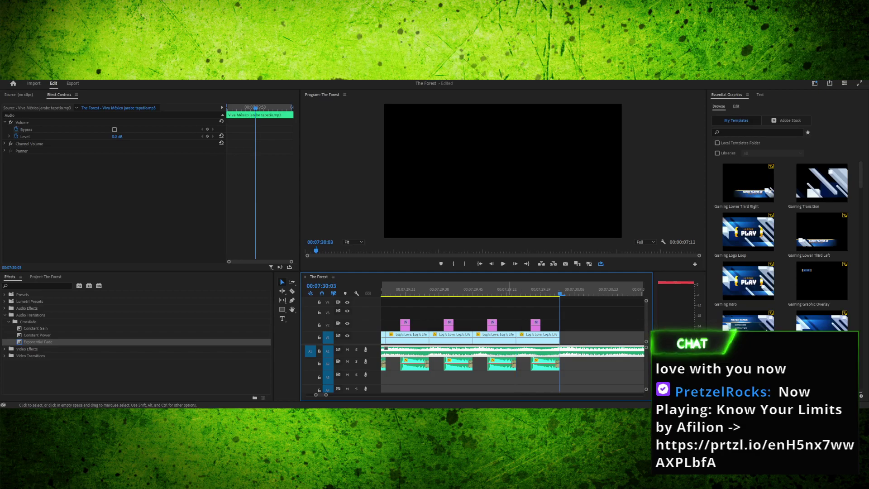
Replay the new impact chain from about 00:07:29:09 twice to check it against the music
{"action": "left_click_drag", "start_coordinate": [551, 289], "coordinate": [382, 289]}
{"action": "key", "text": "space"}
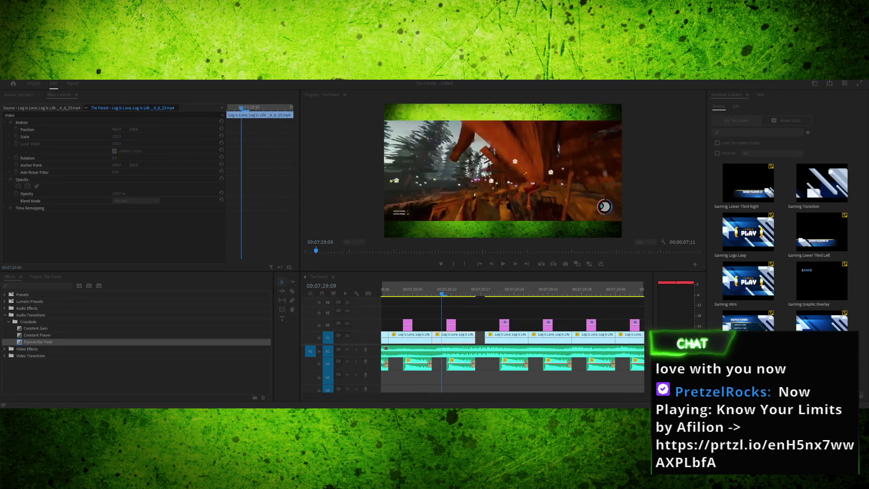
{"action": "key", "text": "space"}
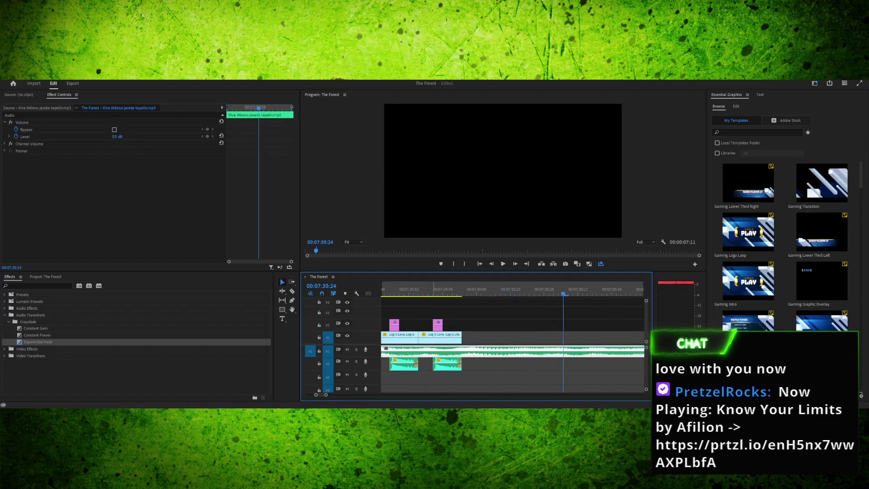
{"action": "left_click_drag", "start_coordinate": [433, 289], "coordinate": [383, 289]}
{"action": "key", "text": "space"}
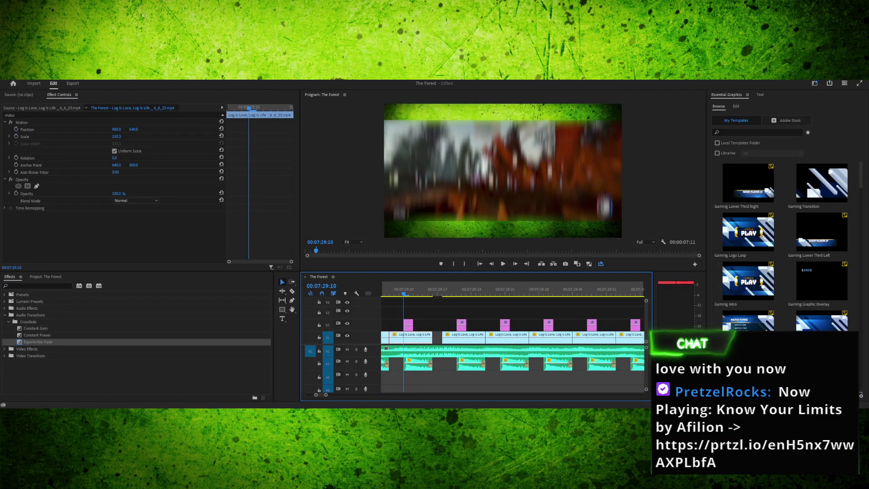
Extend the impact before the gap and its bonk sound to 00:07:29:18, closing the gap to the next impact
{"action": "mouse_move", "coordinate": [418, 289]}
{"action": "left_mouse_down"}
{"action": "mouse_move", "coordinate": [387, 288]}
{"action": "mouse_move", "coordinate": [427, 289]}
{"action": "left_mouse_up"}
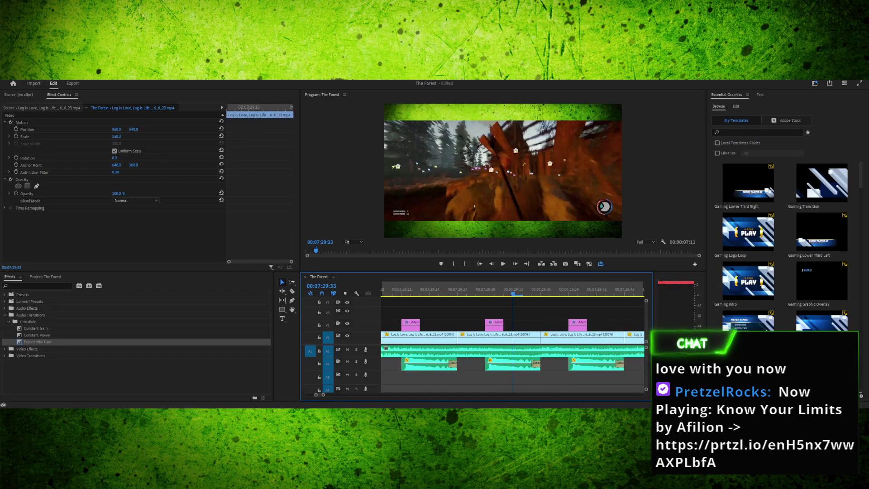
{"action": "key", "text": "equal"}
{"action": "left_click_drag", "start_coordinate": [415, 290], "coordinate": [435, 290]}
{"action": "left_click_drag", "start_coordinate": [441, 337], "coordinate": [448, 363]}
Replay the closed-up impact chain from about 00:07:29:09 and its last impacts past the end of the chain
{"action": "key", "text": "space"}
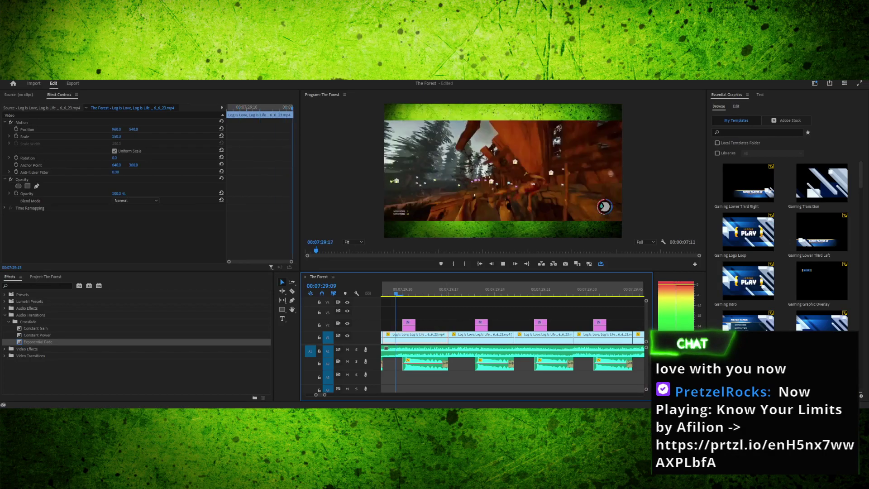
{"action": "key", "text": "space"}
{"action": "key", "text": "Up"}
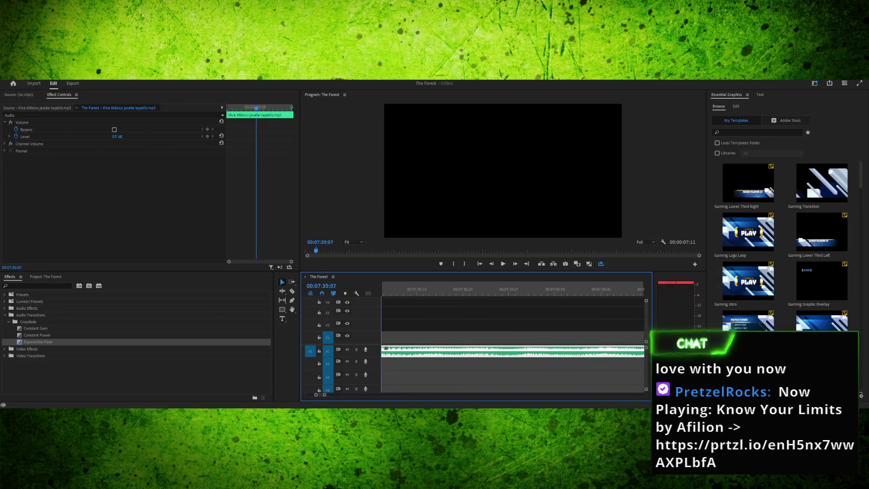
{"action": "key", "text": "Left"}
{"action": "key", "text": "Left"}
{"action": "key", "text": "Left"}
{"action": "key", "text": "Left"}
{"action": "key", "text": "Left"}
{"action": "key", "text": "Left"}
{"action": "key", "text": "Left"}
{"action": "key", "text": "space"}
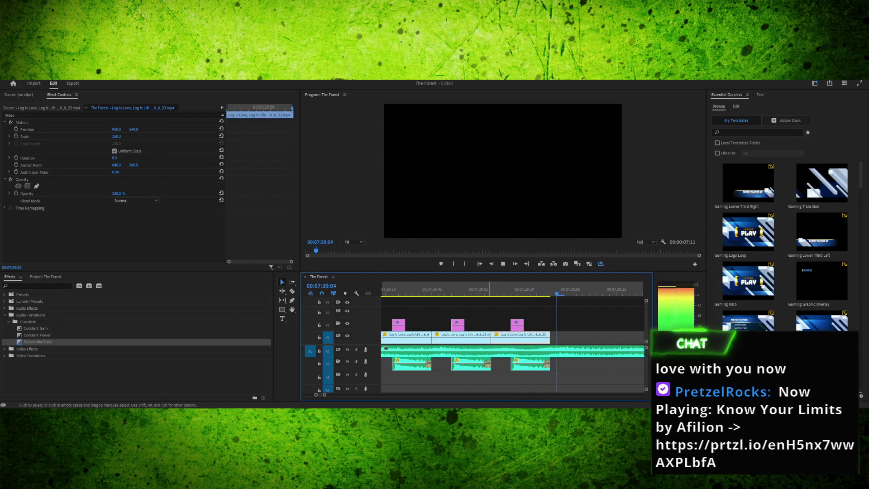
{"action": "key", "text": "space"}
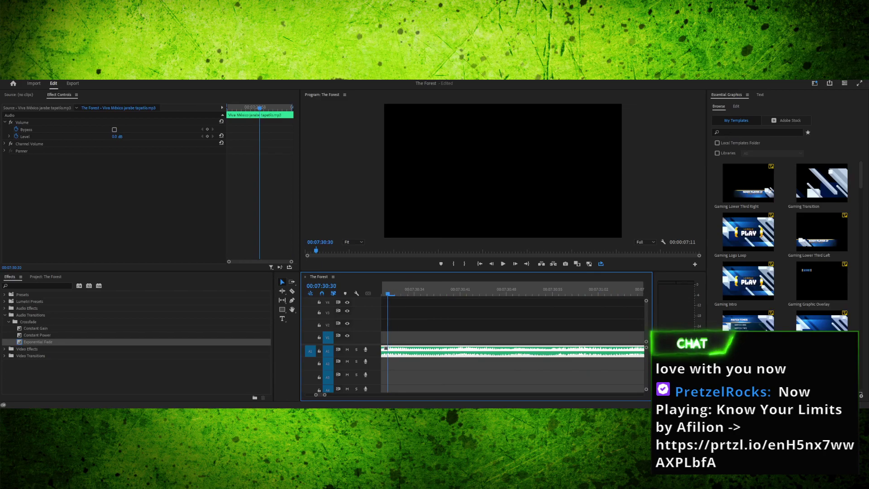
{"action": "key", "text": "space"}
{"action": "left_click_drag", "start_coordinate": [440, 294], "coordinate": [576, 293]}
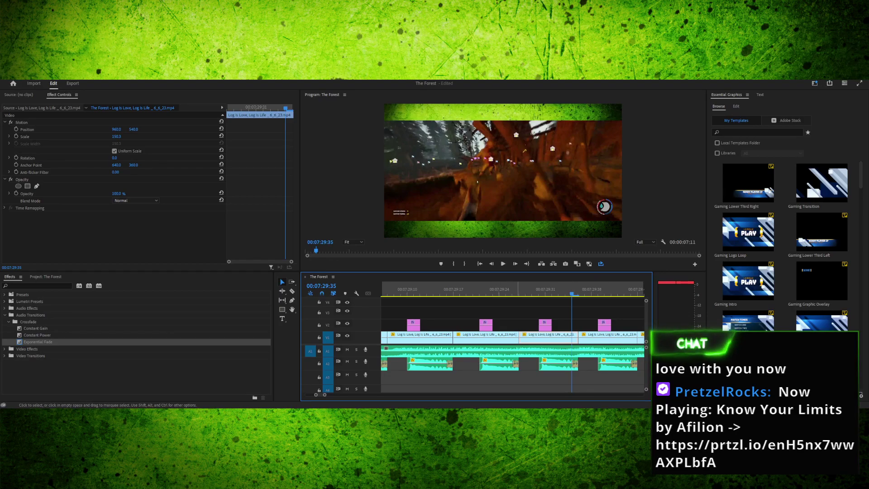
Play the chain again from around 00:07:29:09 and stop at 00:07:29:52 to find the mistimed impact
{"action": "left_click_drag", "start_coordinate": [572, 293], "coordinate": [389, 293]}
{"action": "key", "text": "space"}
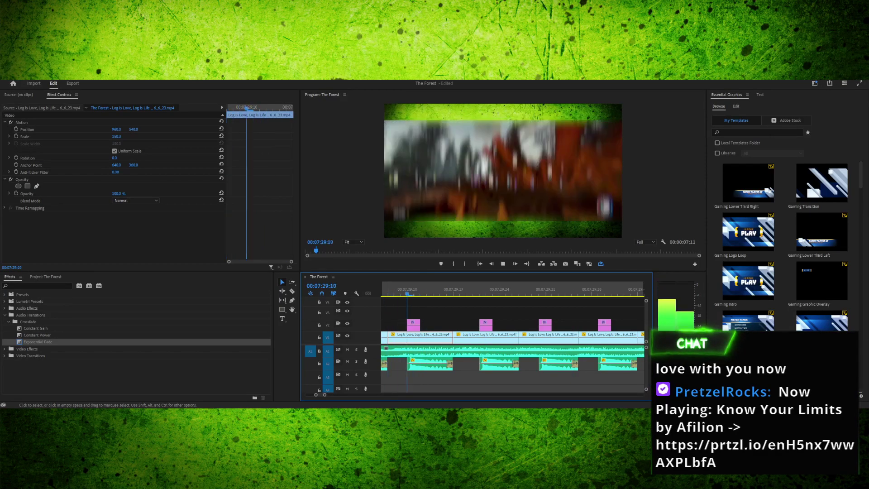
{"action": "key", "text": "space"}
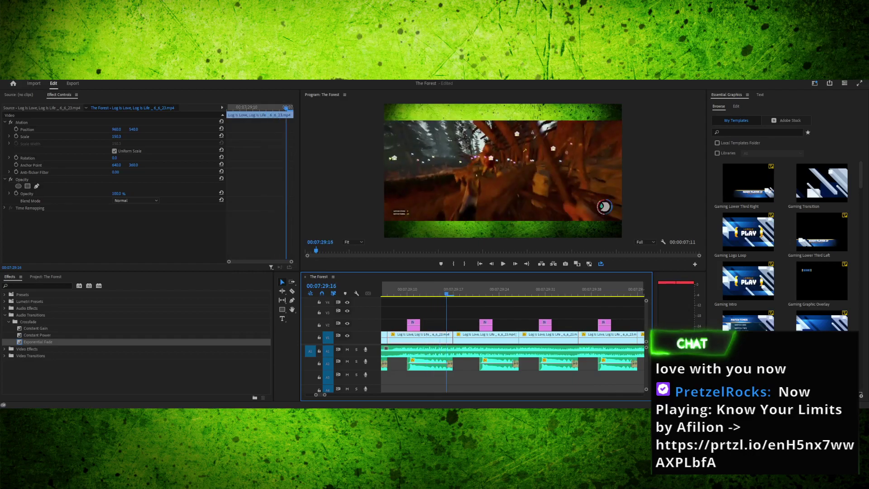
{"action": "key", "text": "space"}
{"action": "key", "text": "space"}
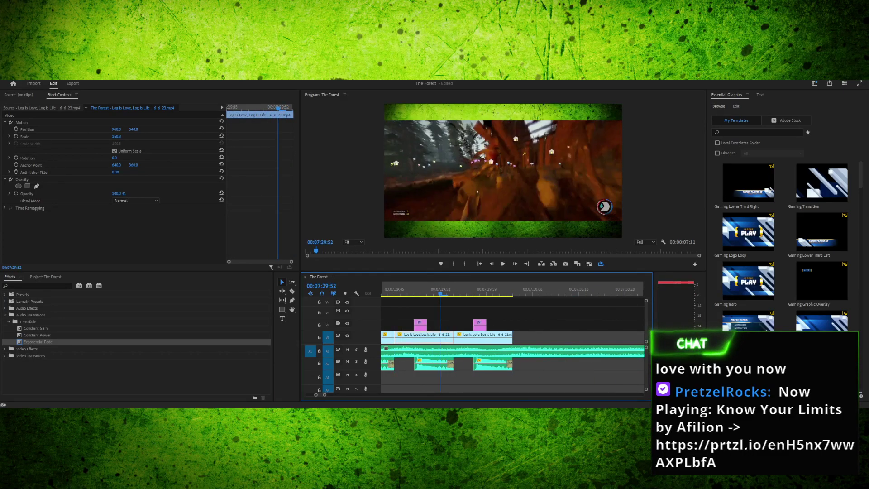
Trim the video of the third of the five new impacts to end at 00:07:29:44
{"action": "key", "text": "Left"}
{"action": "key", "text": "Left"}
{"action": "key", "text": "Left"}
{"action": "key", "text": "Left"}
{"action": "key", "text": "Left"}
{"action": "key", "text": "Left"}
{"action": "key", "text": "Left"}
{"action": "key", "text": "Left"}
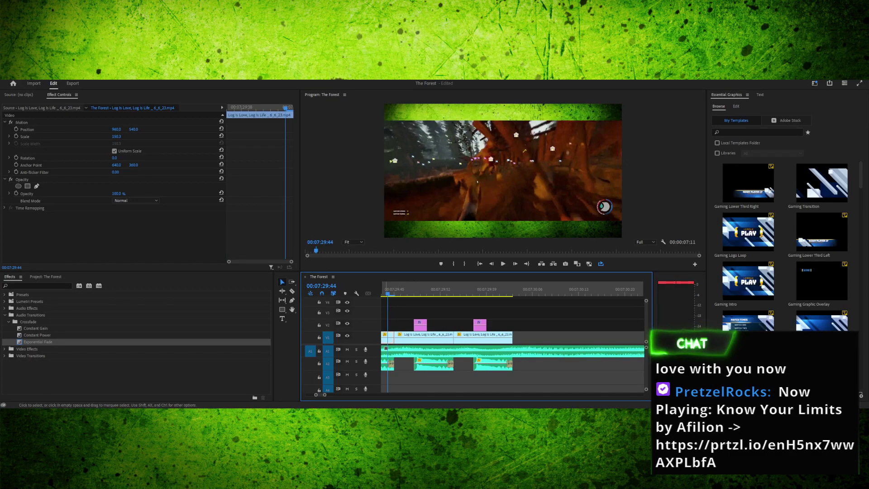
{"action": "key", "text": "Left"}
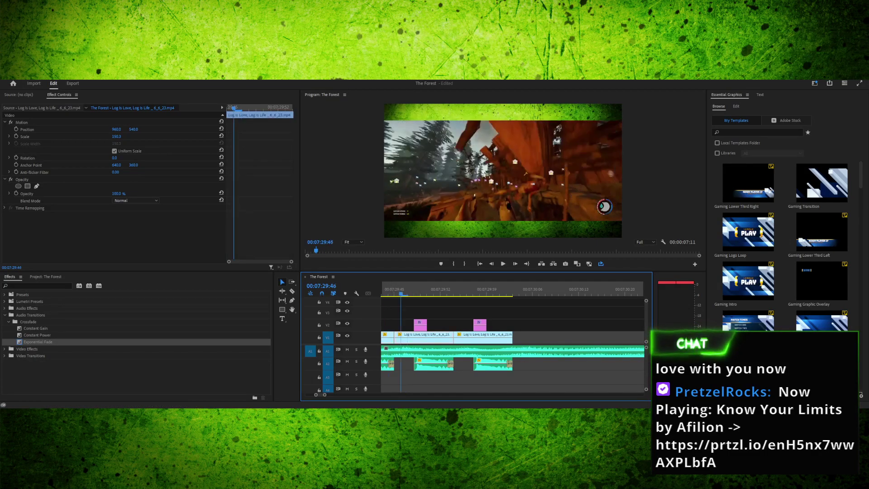
{"action": "key", "text": "Right"}
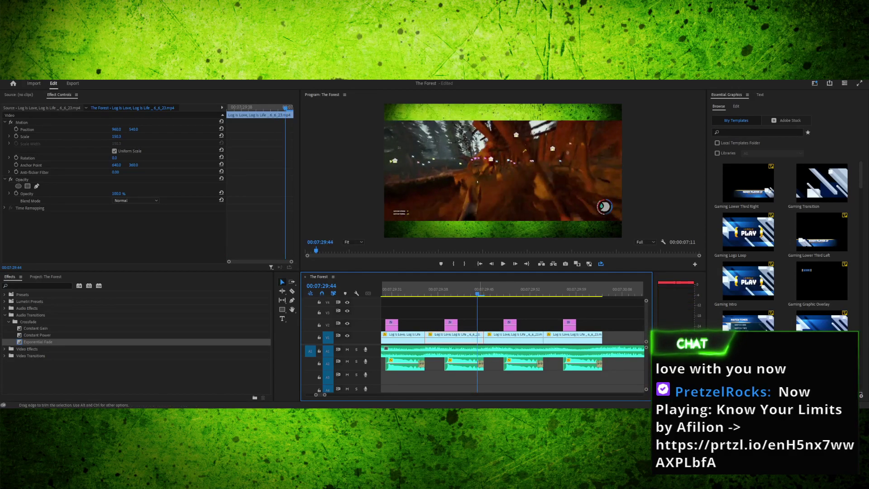
{"action": "left_click_drag", "start_coordinate": [484, 338], "coordinate": [477, 338]}
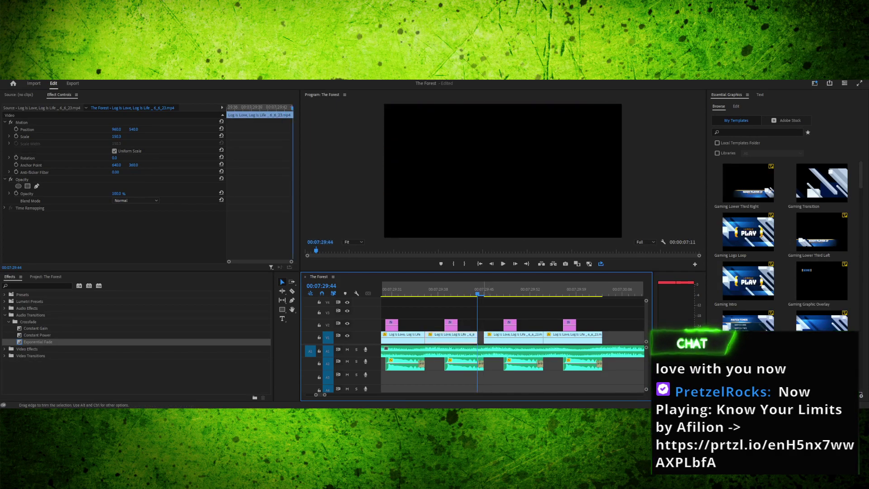
Move the last two impacts with their blur layers and bonk sounds earlier so they start at 00:07:29:44
{"action": "left_click_drag", "start_coordinate": [491, 312], "coordinate": [587, 340]}
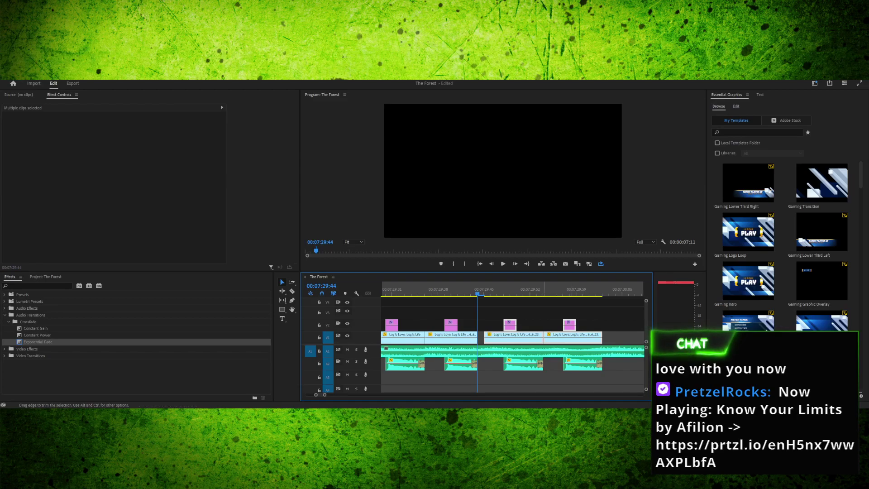
{"action": "left_click_drag", "start_coordinate": [491, 364], "coordinate": [606, 373]}
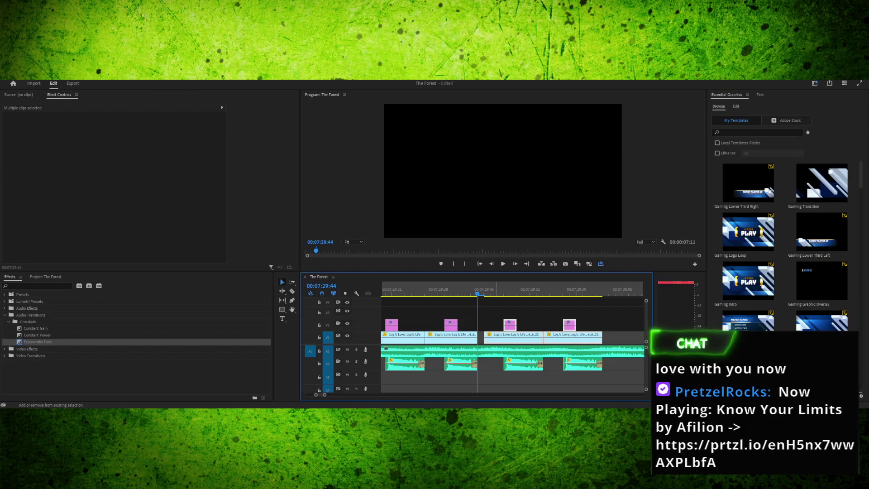
{"action": "left_click_drag", "start_coordinate": [504, 365], "coordinate": [584, 372]}
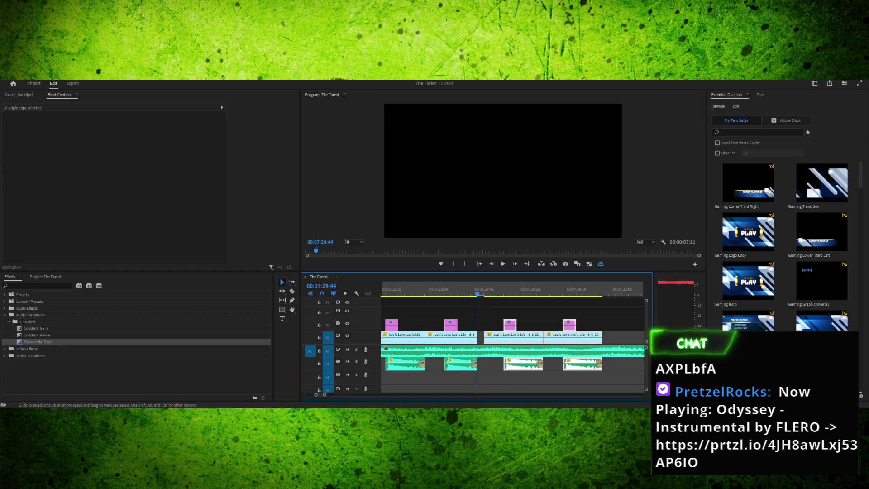
{"action": "left_click_drag", "start_coordinate": [521, 338], "coordinate": [514, 365]}
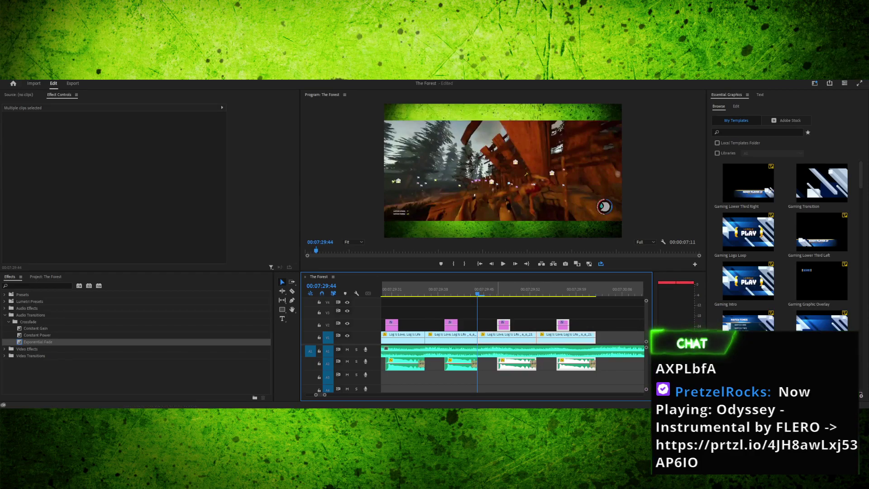
Replay the shifted impacts against the music and park the playhead at 00:07:30:00 within the last impact
{"action": "left_click", "coordinate": [464, 289]}
{"action": "key", "text": "space"}
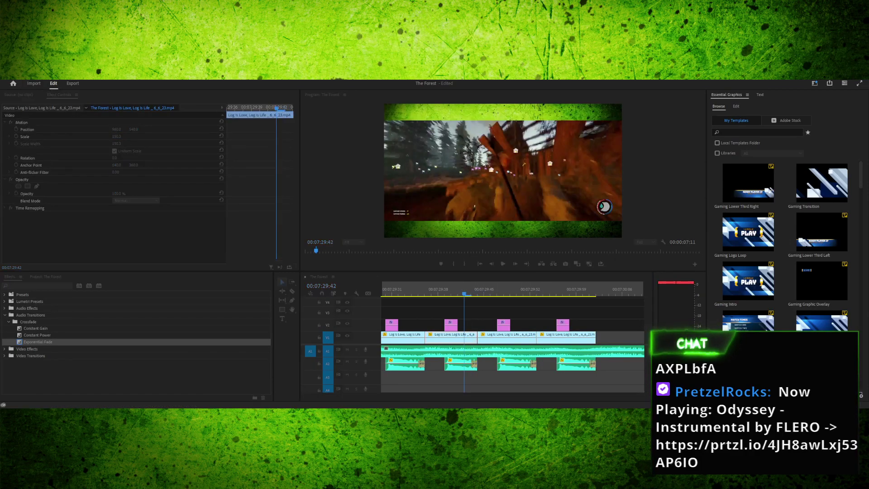
{"action": "key", "text": "space"}
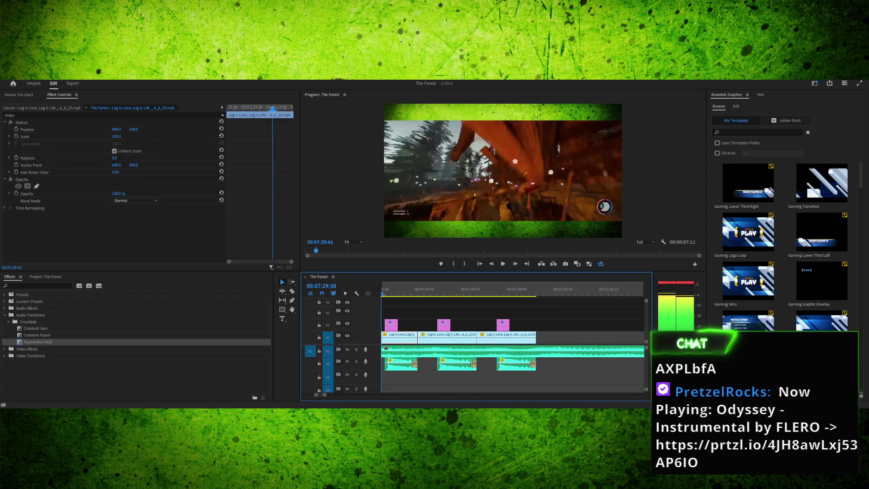
{"action": "key", "text": "space"}
{"action": "key", "text": "space"}
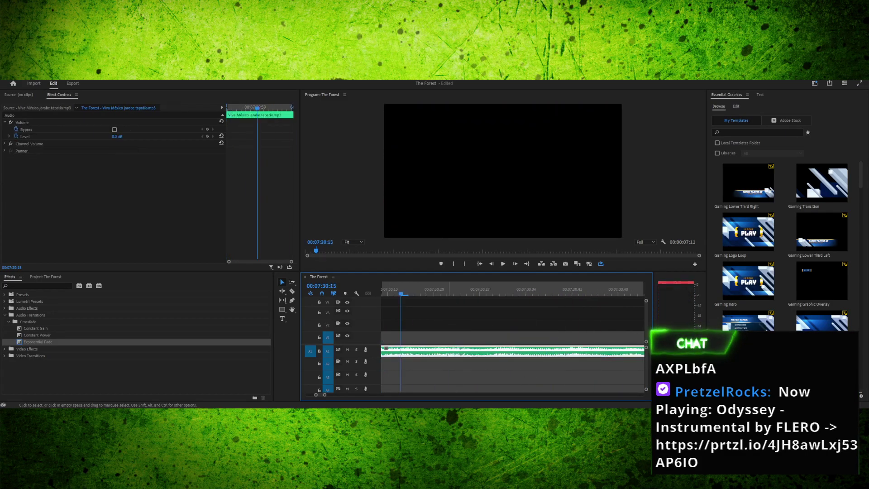
{"action": "key", "text": "space"}
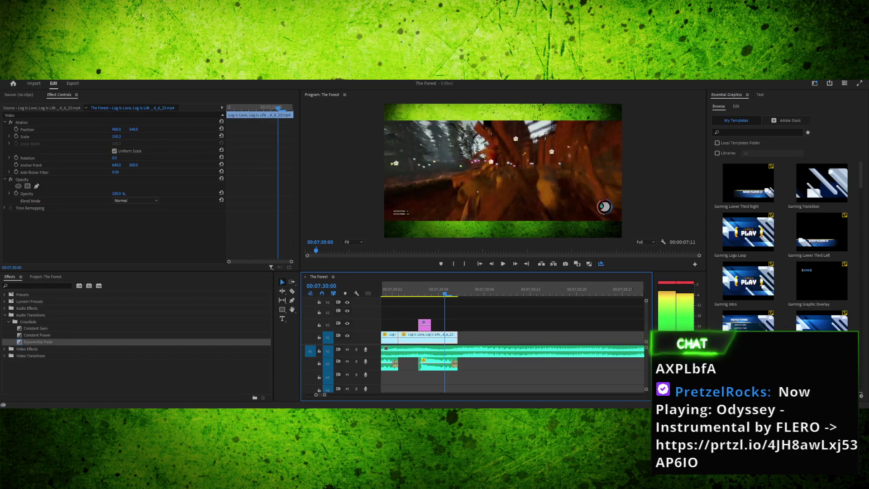
{"action": "key", "text": "Right"}
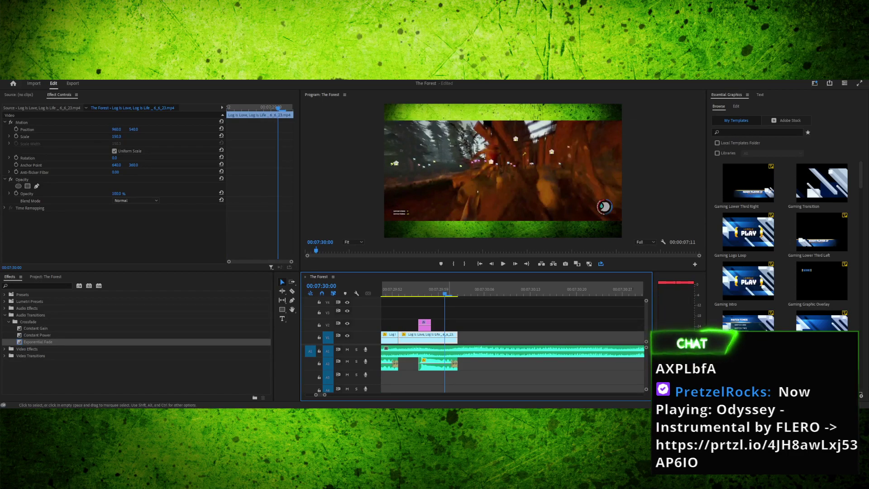
{"action": "left_click_drag", "start_coordinate": [457, 337], "coordinate": [445, 364]}
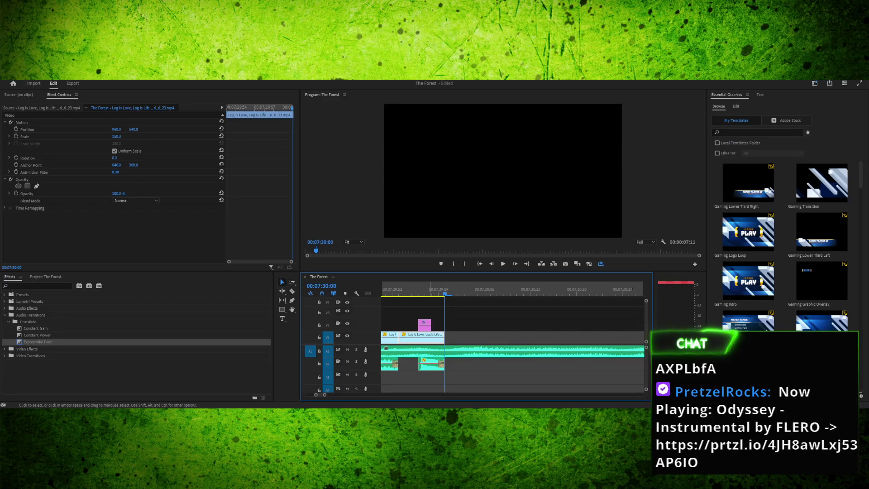
{"action": "key", "text": "ctrl+z"}
{"action": "key", "text": "ctrl+z"}
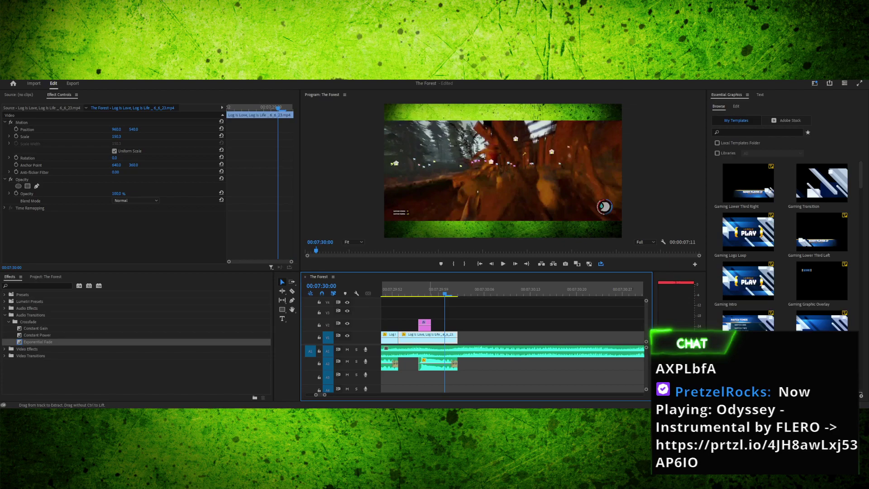
Trim the last impact's video clip and bonk sound to end at 00:07:30:00
{"action": "left_click", "coordinate": [438, 365], "text": "shift"}
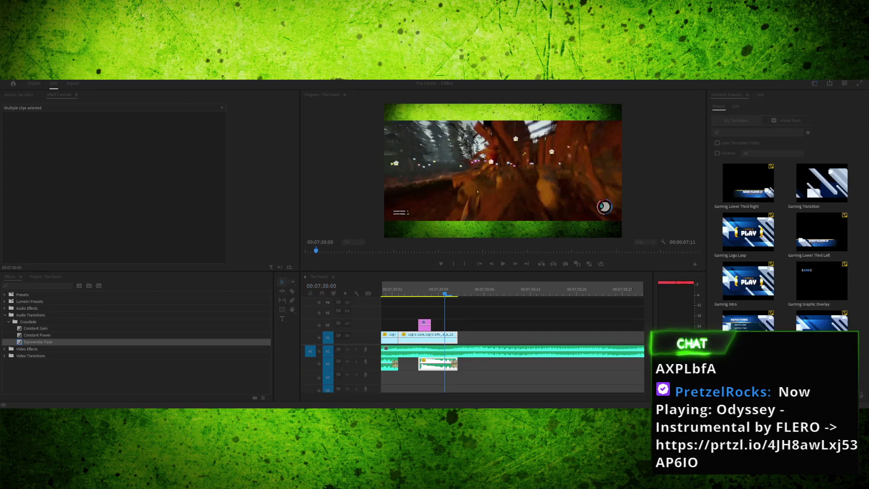
{"action": "key", "text": "Return"}
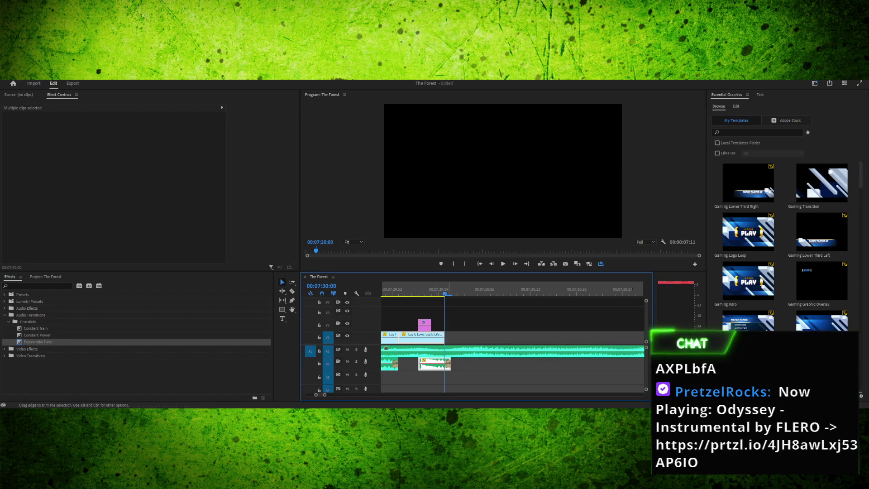
{"action": "left_click_drag", "start_coordinate": [447, 364], "coordinate": [445, 364]}
{"action": "left_click", "coordinate": [463, 363]}
Step frame by frame through the last impact's blur between 00:07:29:56 and 00:07:29:58 to examine its length
{"action": "left_click_drag", "start_coordinate": [437, 290], "coordinate": [419, 290]}
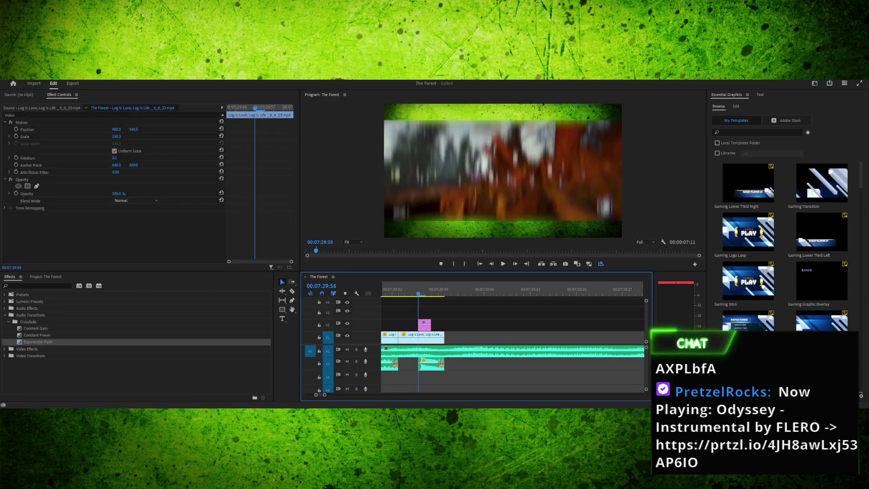
{"action": "key", "text": "Right"}
{"action": "key", "text": "Right"}
{"action": "key", "text": "Right"}
{"action": "key", "text": "Left"}
{"action": "key", "text": "Left"}
{"action": "key", "text": "Left"}
{"action": "key", "text": "Right"}
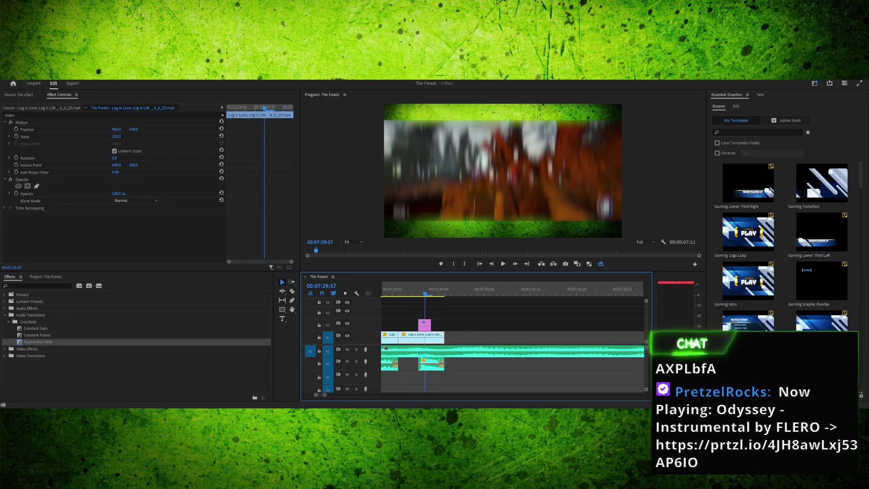
{"action": "key", "text": "Left"}
{"action": "key", "text": "Left"}
{"action": "key", "text": "Right"}
{"action": "key", "text": "Left"}
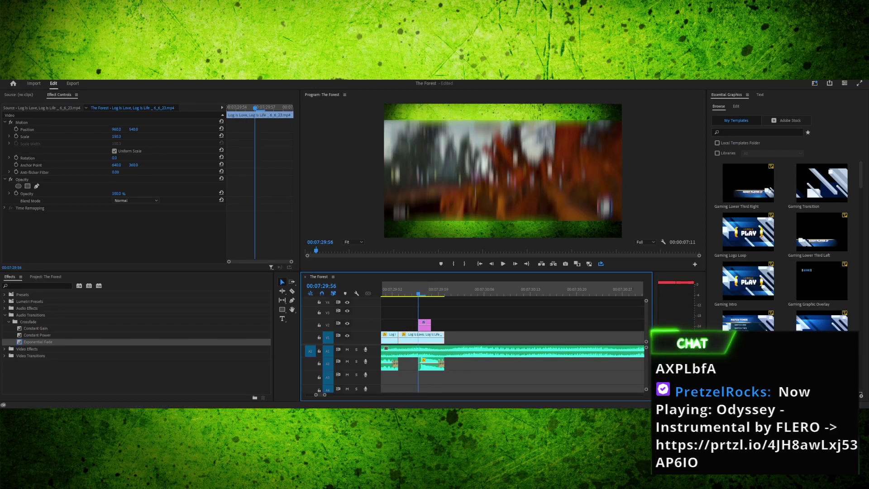
{"action": "key", "text": "Right"}
{"action": "key", "text": "Right"}
{"action": "key", "text": "Right"}
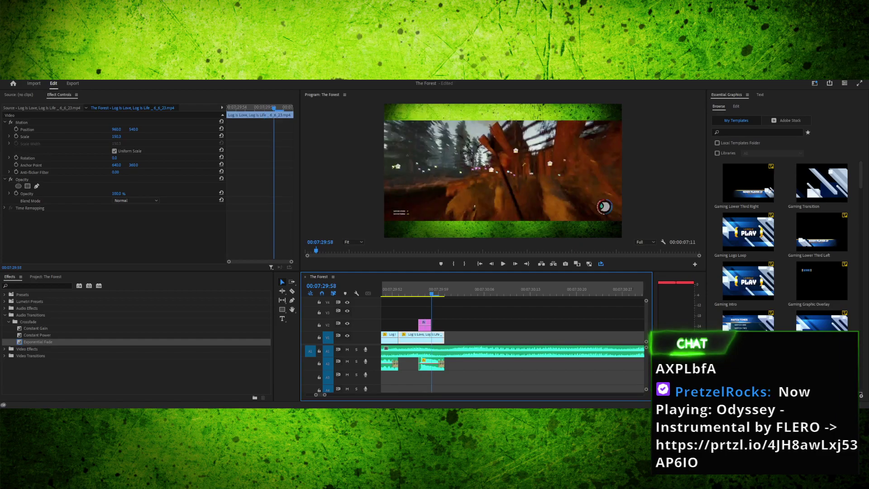
{"action": "left_click_drag", "start_coordinate": [431, 325], "coordinate": [431, 325]}
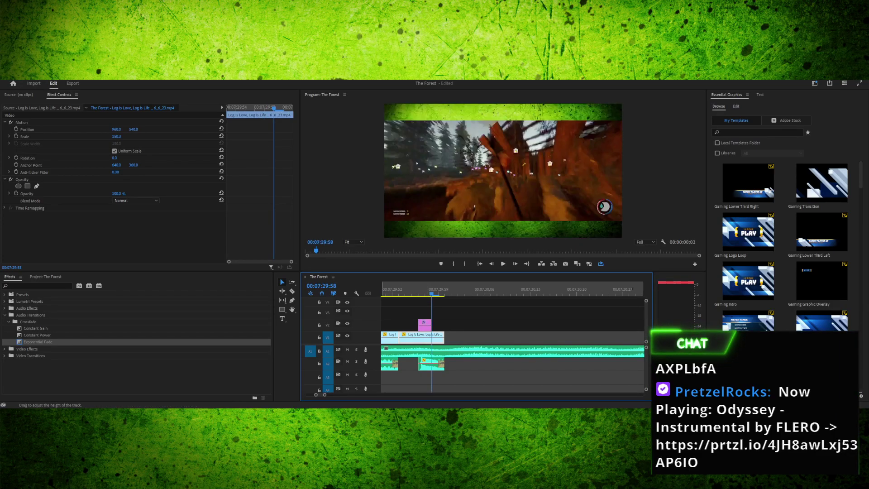
Replay the adjusted end of the impact chain to check its timing against the music
{"action": "left_click_drag", "start_coordinate": [420, 290], "coordinate": [513, 289]}
{"action": "key", "text": "space"}
{"action": "key", "text": "space"}
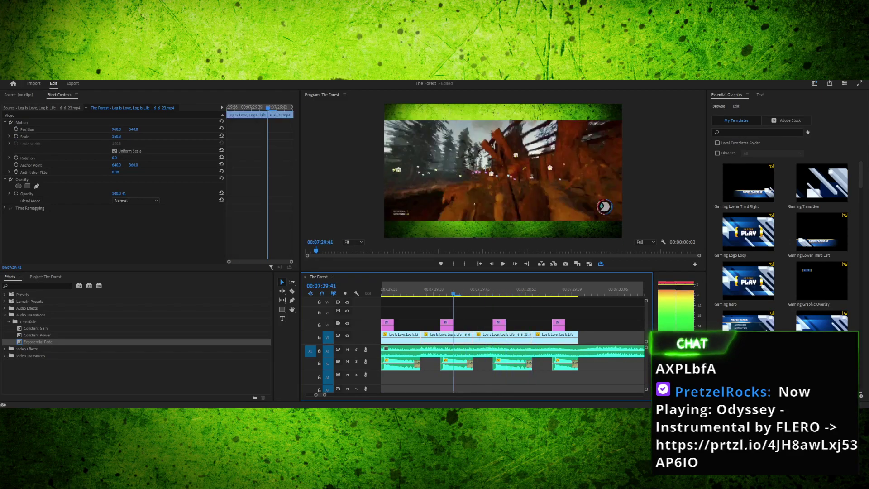
Replay the end of the chain and paste another impact at 00:07:30:00, directly after the last one
{"action": "key", "text": "space"}
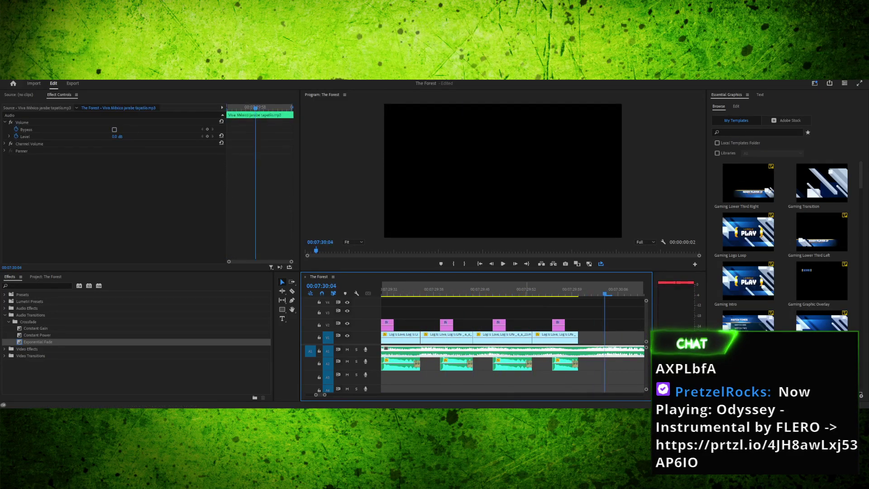
{"action": "key", "text": "space"}
{"action": "key", "text": "space"}
{"action": "left_click_drag", "start_coordinate": [401, 290], "coordinate": [487, 290]}
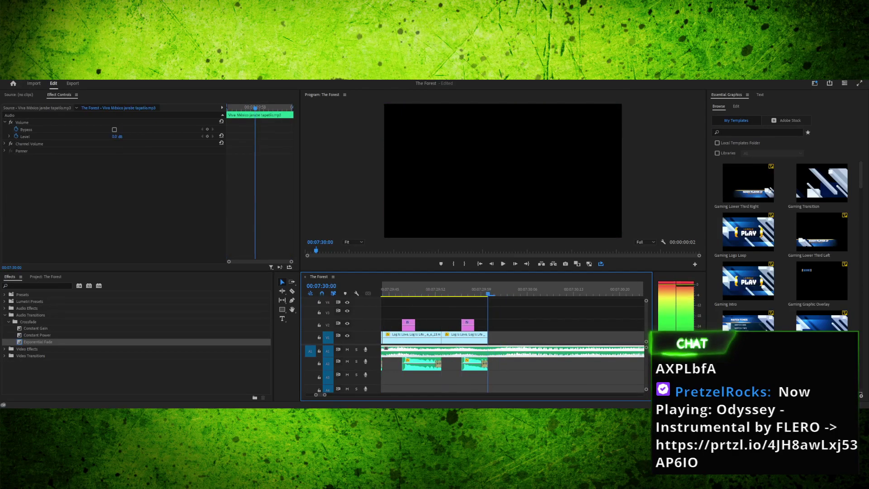
{"action": "key", "text": "ctrl+v"}
Replay the extended chain and step frame by frame from 00:07:29:44 to 00:07:29:58 to examine the impact timing
{"action": "left_click_drag", "start_coordinate": [494, 290], "coordinate": [456, 290]}
{"action": "key", "text": "Left"}
{"action": "key", "text": "space"}
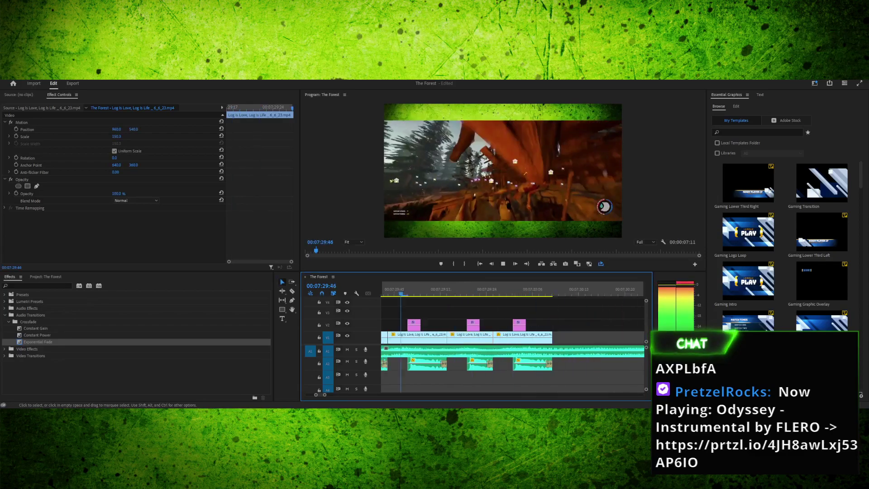
{"action": "key", "text": "space"}
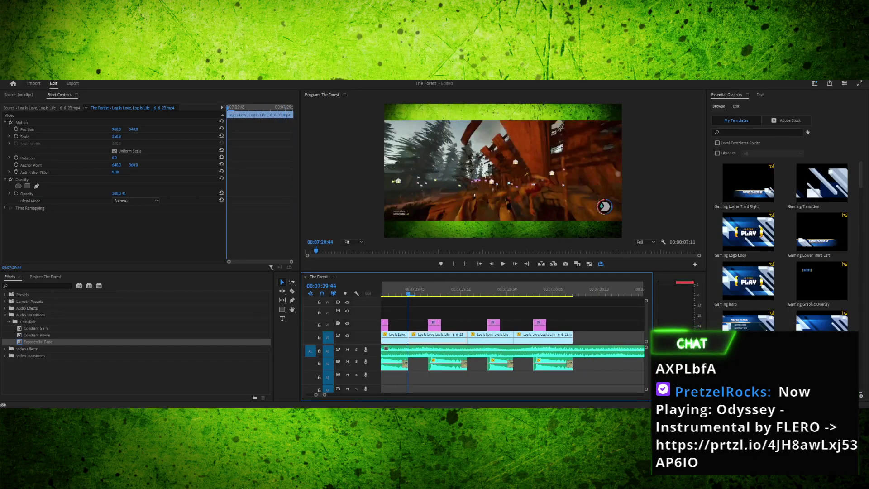
{"action": "key", "text": "Right"}
{"action": "key", "text": "Right"}
{"action": "key", "text": "Right"}
{"action": "key", "text": "Right"}
{"action": "key", "text": "Right"}
{"action": "key", "text": "Right"}
{"action": "key", "text": "Right"}
{"action": "key", "text": "Right"}
{"action": "key", "text": "Right"}
{"action": "key", "text": "Right"}
{"action": "key", "text": "Right"}
{"action": "key", "text": "Right"}
{"action": "key", "text": "Right"}
{"action": "key", "text": "Right"}
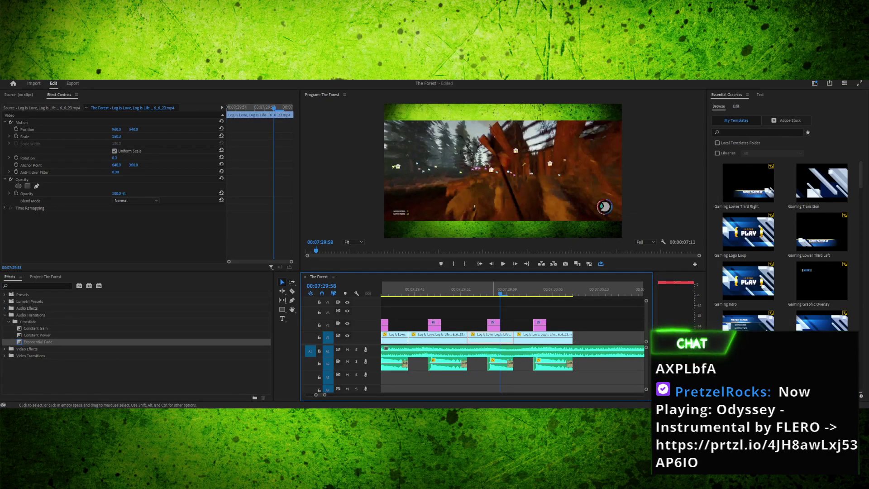
Save the project and delete the video clip, blur layer and bonk sound of the impact starting at 00:07:29:36
{"action": "key", "text": "ctrl+s"}
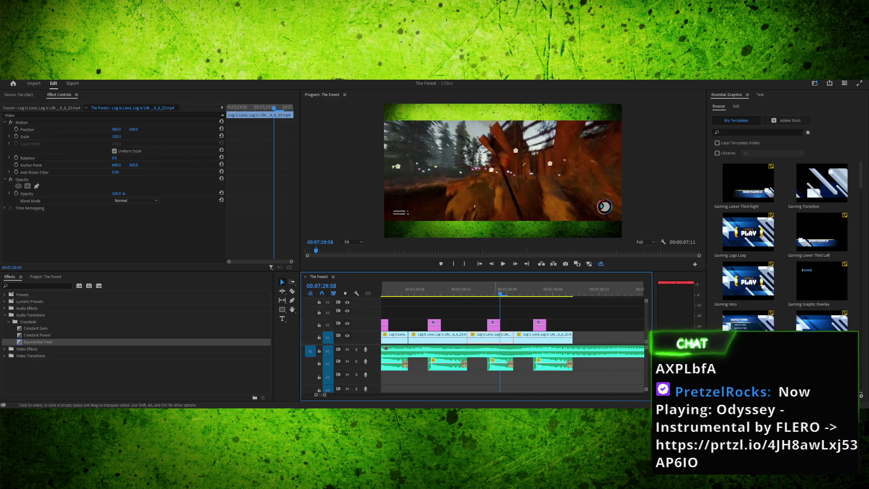
{"action": "key", "text": "Left"}
{"action": "key", "text": "Left"}
{"action": "key", "text": "Left"}
{"action": "key", "text": "Left"}
{"action": "key", "text": "Left"}
{"action": "key", "text": "Left"}
{"action": "key", "text": "Left"}
{"action": "key", "text": "Left"}
{"action": "key", "text": "Left"}
{"action": "key", "text": "Left"}
{"action": "key", "text": "Left"}
{"action": "key", "text": "Left"}
{"action": "key", "text": "Left"}
{"action": "key", "text": "Left"}
{"action": "key", "text": "Left"}
{"action": "key", "text": "Left"}
{"action": "key", "text": "Left"}
{"action": "key", "text": "Left"}
{"action": "key", "text": "Left"}
{"action": "key", "text": "Left"}
{"action": "key", "text": "Right"}
{"action": "key", "text": "Right"}
{"action": "key", "text": "Right"}
{"action": "key", "text": "Right"}
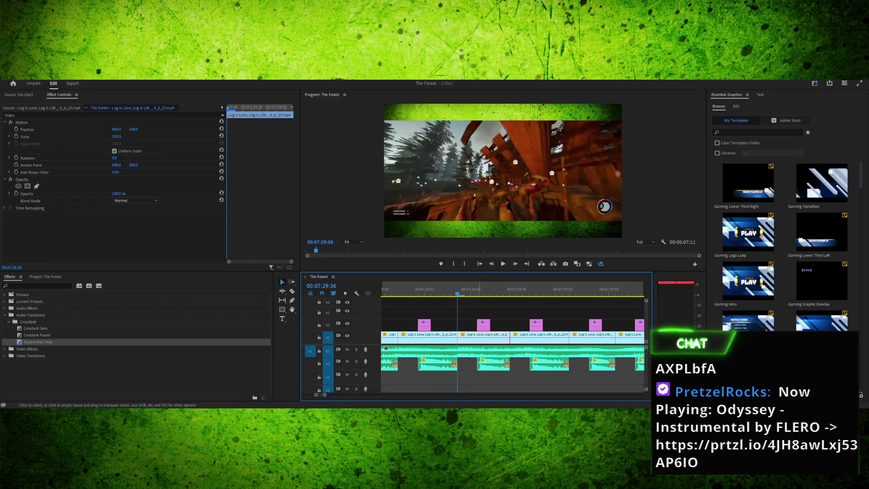
{"action": "left_click", "coordinate": [483, 324], "text": "shift"}
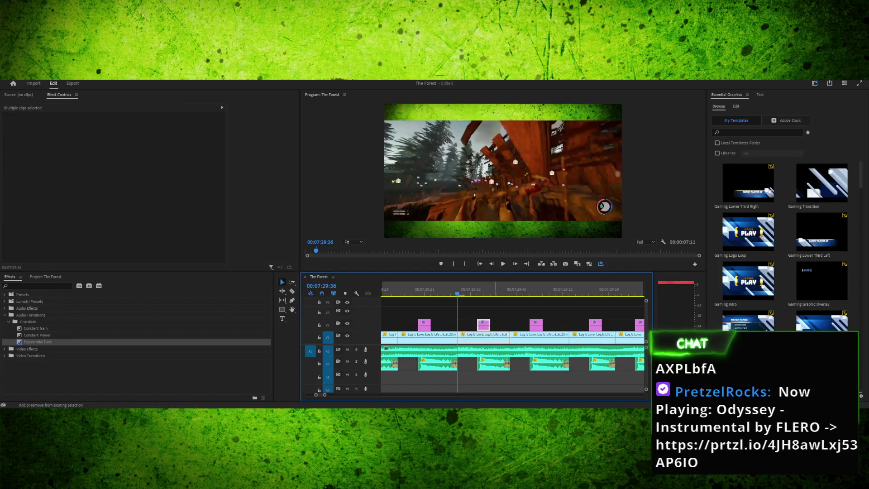
{"action": "key", "text": "Delete"}
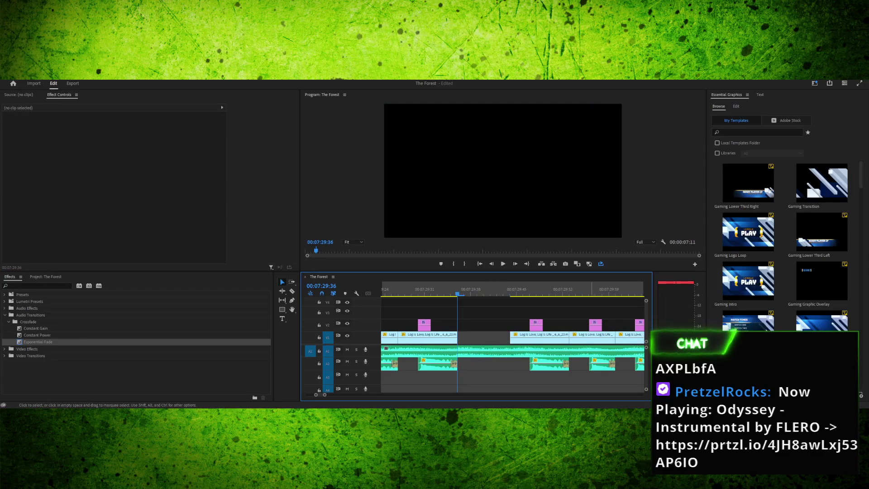
Fill the gap at 00:07:29:36 with a copy of the second impact after it, extending its video clip and bonk sound to the next impact
{"action": "left_click_drag", "start_coordinate": [581, 312], "coordinate": [610, 336]}
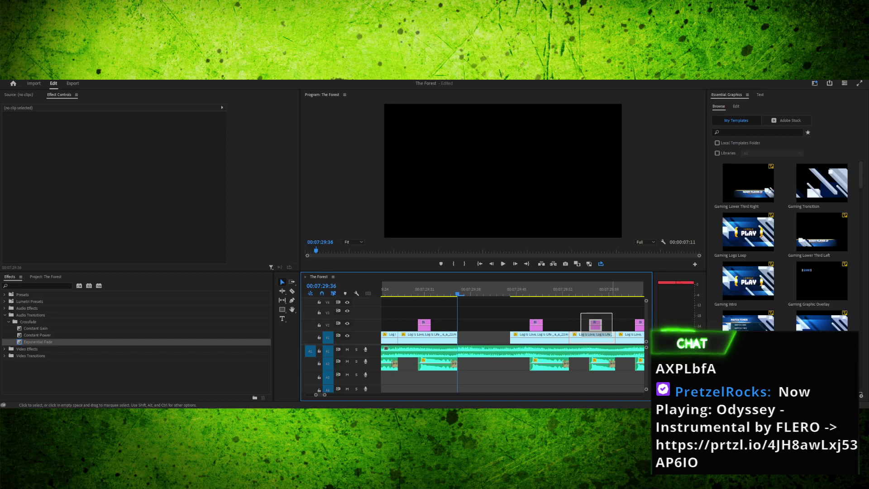
{"action": "mouse_move", "coordinate": [574, 304]}
{"action": "left_mouse_down"}
{"action": "mouse_move", "coordinate": [596, 332]}
{"action": "mouse_move", "coordinate": [573, 305]}
{"action": "left_mouse_up"}
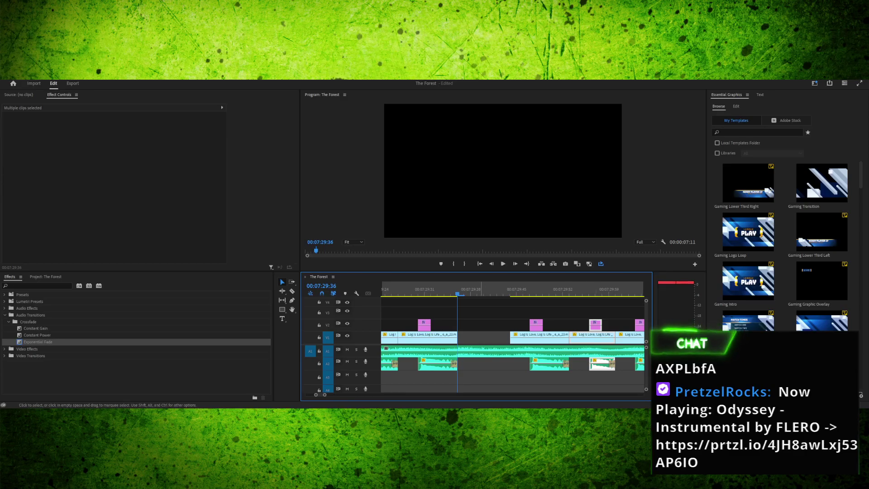
{"action": "mouse_move", "coordinate": [458, 289]}
{"action": "left_mouse_down"}
{"action": "mouse_move", "coordinate": [483, 290]}
{"action": "mouse_move", "coordinate": [458, 290]}
{"action": "left_mouse_up"}
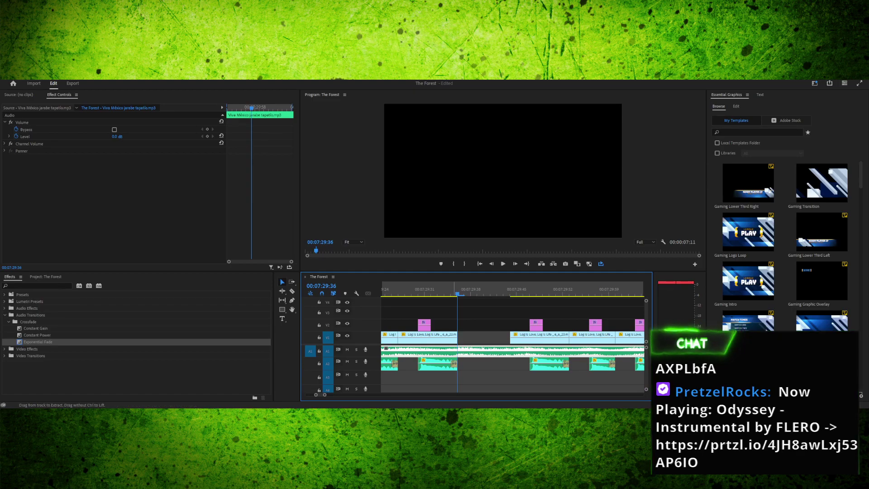
{"action": "key", "text": "ctrl+v"}
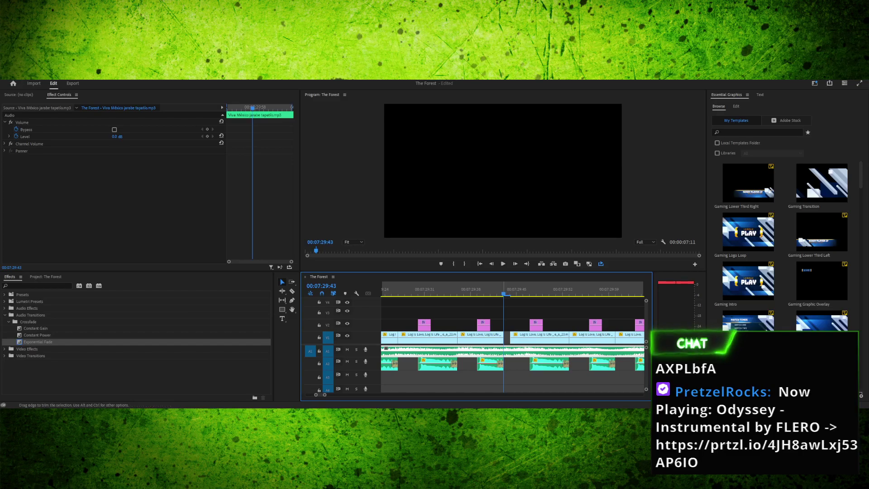
{"action": "left_click_drag", "start_coordinate": [502, 337], "coordinate": [510, 363]}
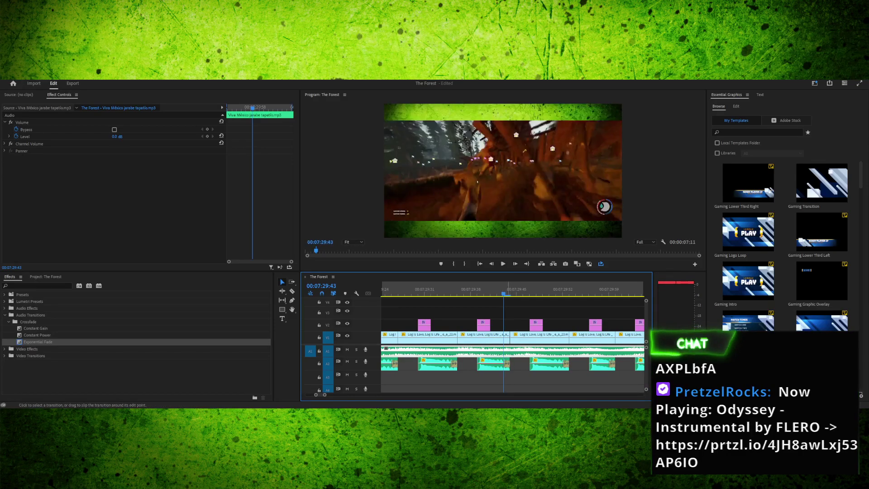
Replay the replaced impact with its neighbours and step through its frames to check the timing against the music
{"action": "key", "text": "space"}
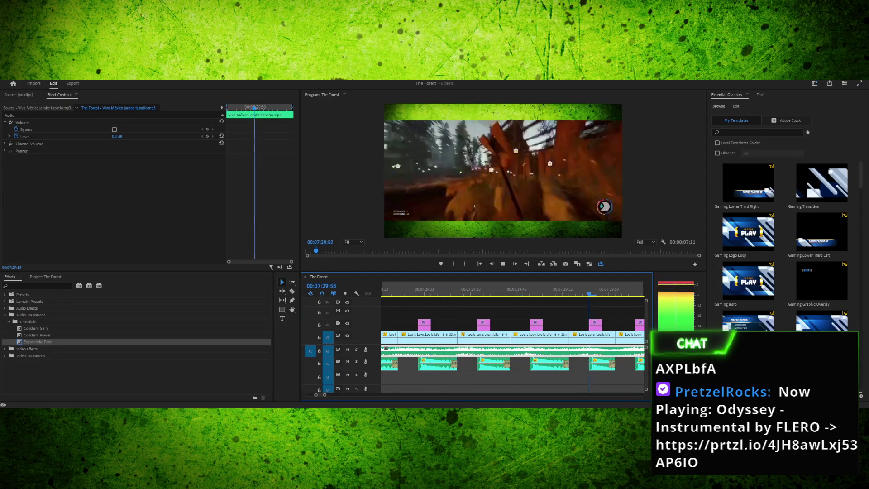
{"action": "key", "text": "space"}
{"action": "left_click_drag", "start_coordinate": [415, 293], "coordinate": [484, 294]}
{"action": "key", "text": "space"}
{"action": "key", "text": "space"}
{"action": "key", "text": "Right"}
{"action": "key", "text": "Right"}
{"action": "key", "text": "Right"}
{"action": "key", "text": "Right"}
{"action": "key", "text": "Right"}
{"action": "key", "text": "Right"}
{"action": "key", "text": "Right"}
{"action": "key", "text": "Right"}
{"action": "key", "text": "space"}
Park the playhead at 00:07:29:50 and save the project
{"action": "left_click_drag", "start_coordinate": [623, 293], "coordinate": [382, 293]}
{"action": "key", "text": "minus"}
{"action": "key", "text": "minus"}
{"action": "key", "text": "minus"}
{"action": "key", "text": "minus"}
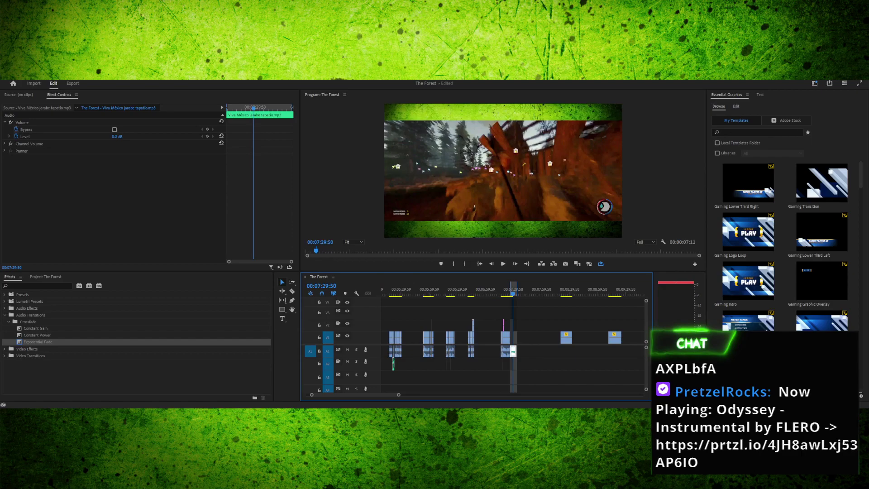
{"action": "key", "text": "minus"}
{"action": "key", "text": "minus"}
{"action": "key", "text": "minus"}
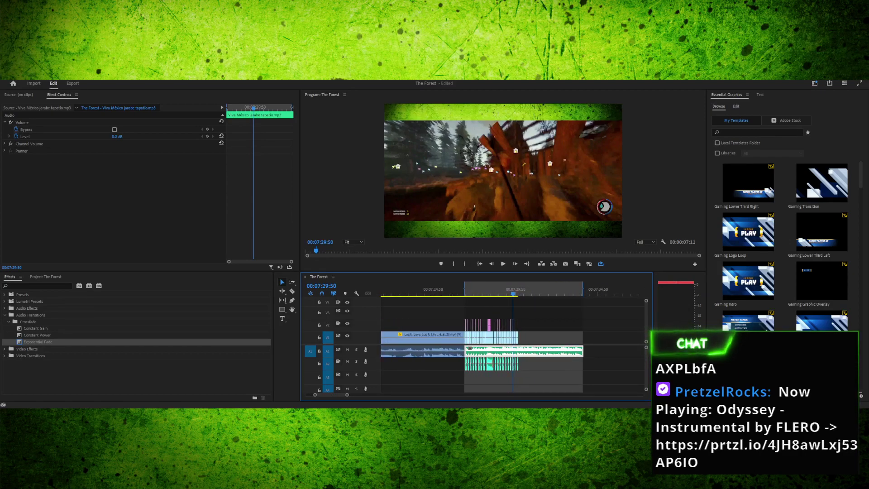
{"action": "key", "text": "ctrl+s"}
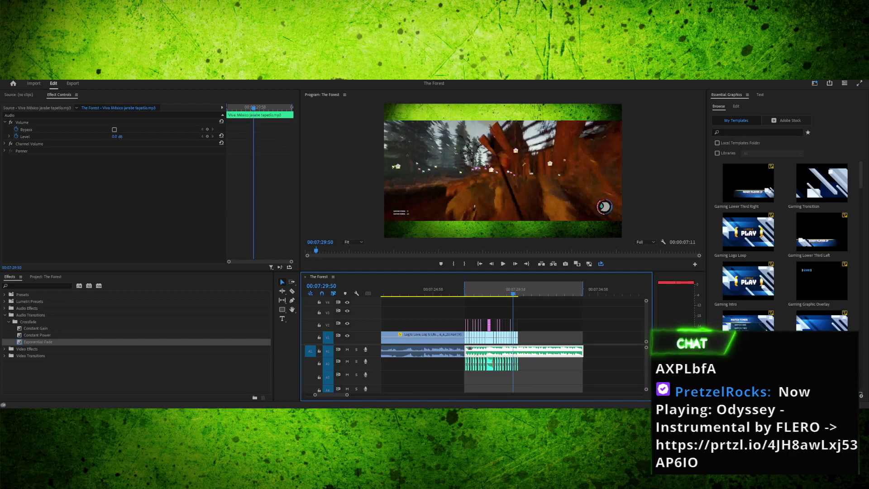
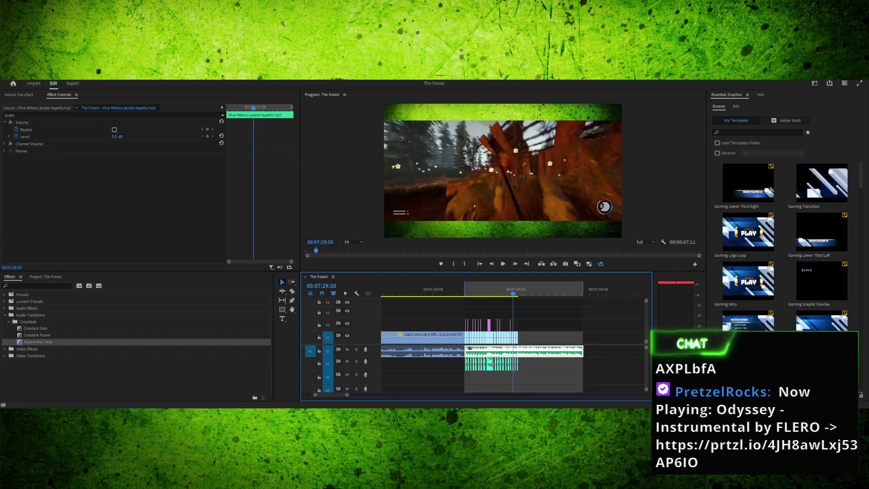
Replay the whole impact chain from its start to check its rhythm against the music
{"action": "key", "text": "ctrl+shift+space"}
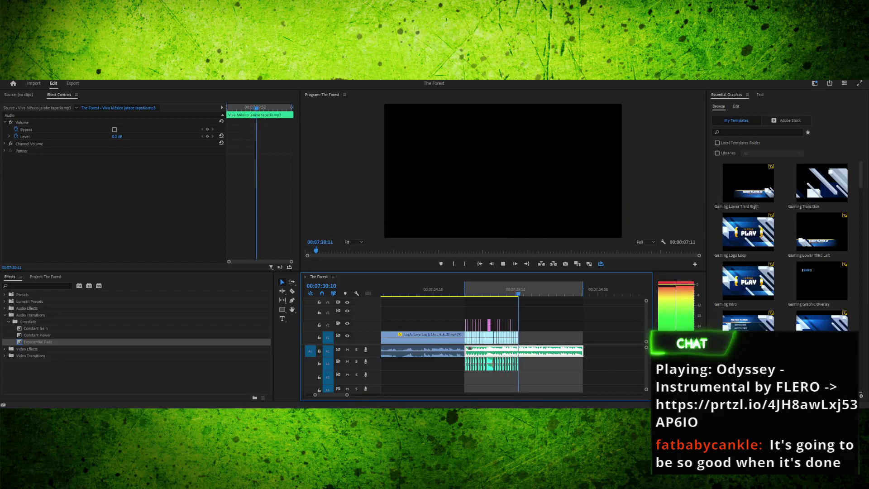
{"action": "key", "text": "k"}
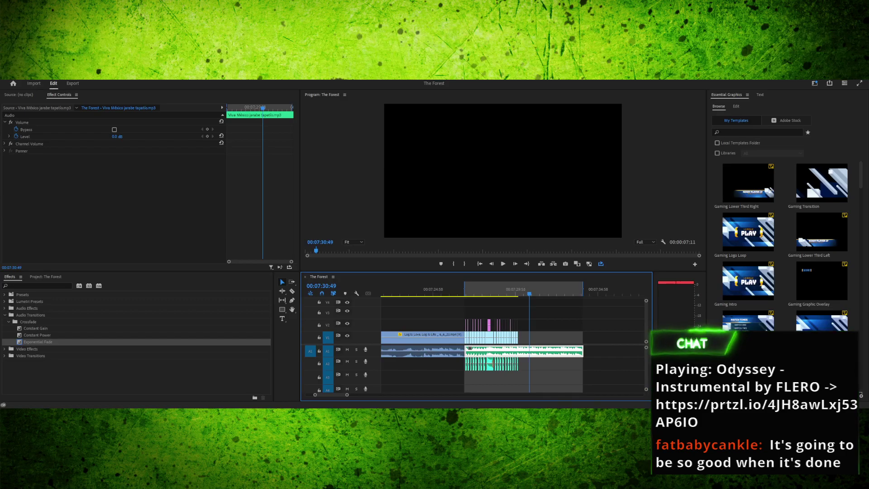
{"action": "left_click_drag", "start_coordinate": [529, 293], "coordinate": [465, 294]}
{"action": "key", "text": "space"}
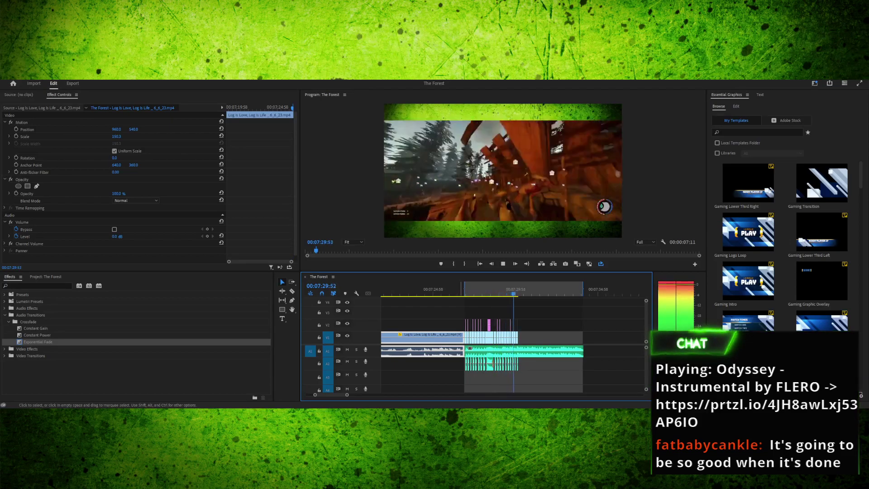
{"action": "key", "text": "space"}
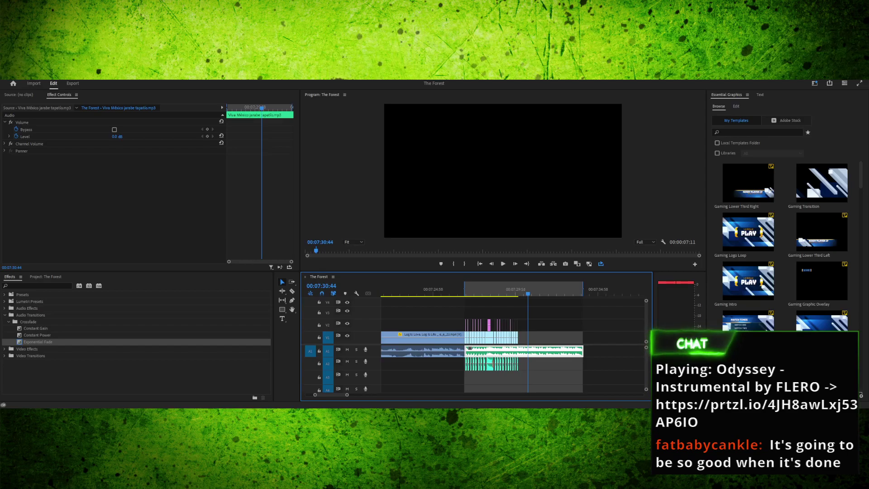
{"action": "left_click_drag", "start_coordinate": [528, 293], "coordinate": [463, 293]}
{"action": "key", "text": "space"}
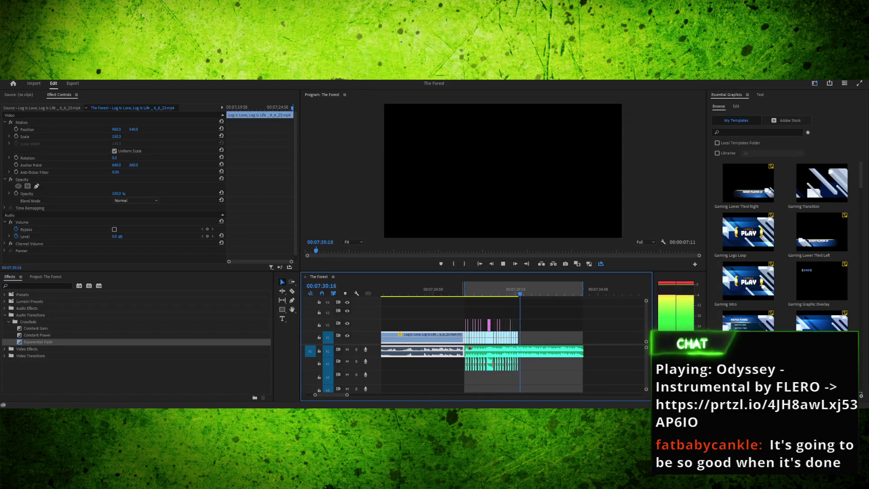
{"action": "key", "text": "space"}
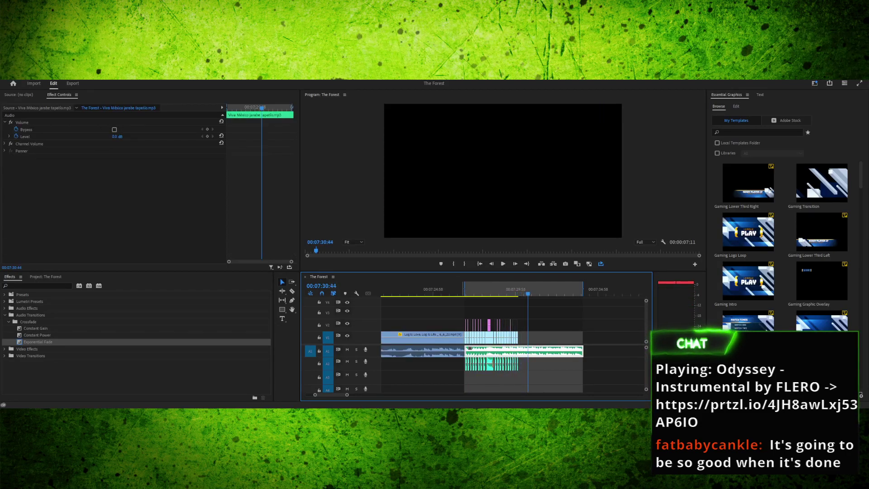
Replay and step through the music just past the chain's end at 00:07:30:09 to find the next beat
{"action": "key", "text": "Up"}
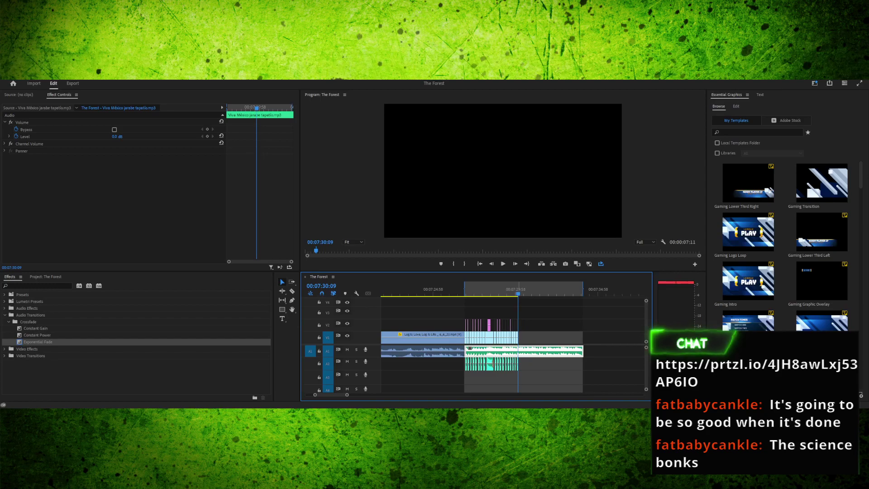
{"action": "key", "text": "="}
{"action": "key", "text": "="}
{"action": "key", "text": "="}
{"action": "key", "text": "="}
{"action": "key", "text": "="}
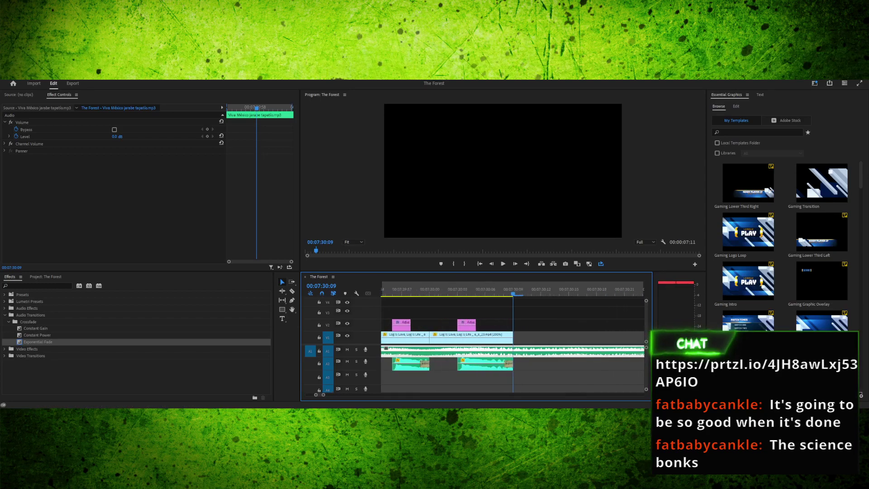
{"action": "key", "text": "space"}
{"action": "key", "text": "space"}
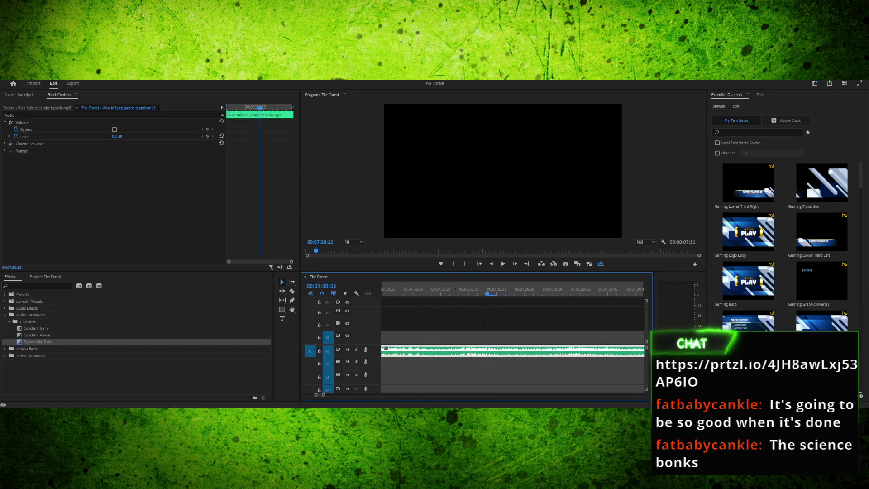
{"action": "key", "text": "Up"}
{"action": "key", "text": "Left"}
{"action": "key", "text": "Left"}
{"action": "key", "text": "Right"}
{"action": "key", "text": "Right"}
{"action": "key", "text": "Right"}
{"action": "key", "text": "Right"}
{"action": "key", "text": "Right"}
{"action": "key", "text": "Right"}
{"action": "key", "text": "Right"}
{"action": "key", "text": "Right"}
{"action": "key", "text": "Right"}
{"action": "key", "text": "Right"}
{"action": "key", "text": "Right"}
{"action": "key", "text": "Right"}
{"action": "key", "text": "Right"}
{"action": "key", "text": "Right"}
{"action": "key", "text": "Right"}
{"action": "key", "text": "Right"}
{"action": "key", "text": "Right"}
{"action": "key", "text": "Right"}
{"action": "key", "text": "Right"}
{"action": "key", "text": "Right"}
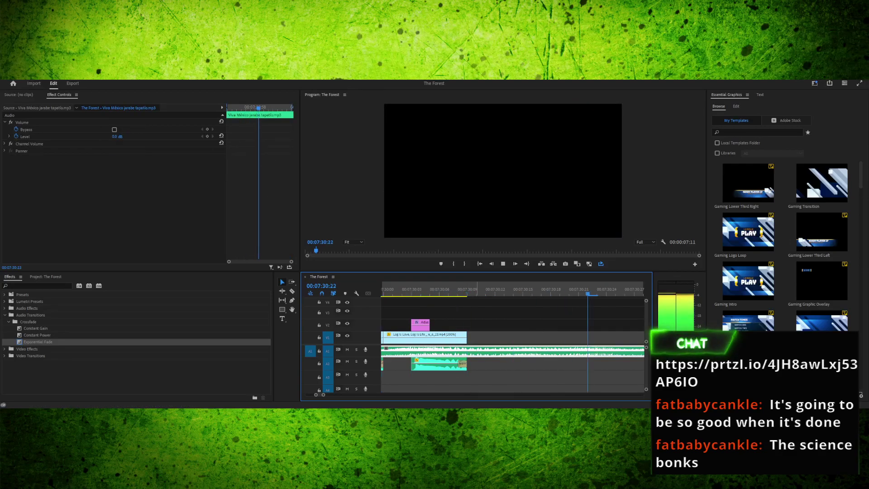
{"action": "key", "text": "Up"}
{"action": "key", "text": "Up"}
{"action": "key", "text": "space"}
{"action": "key", "text": "space"}
{"action": "key", "text": "Left"}
{"action": "key", "text": "Left"}
{"action": "key", "text": "Left"}
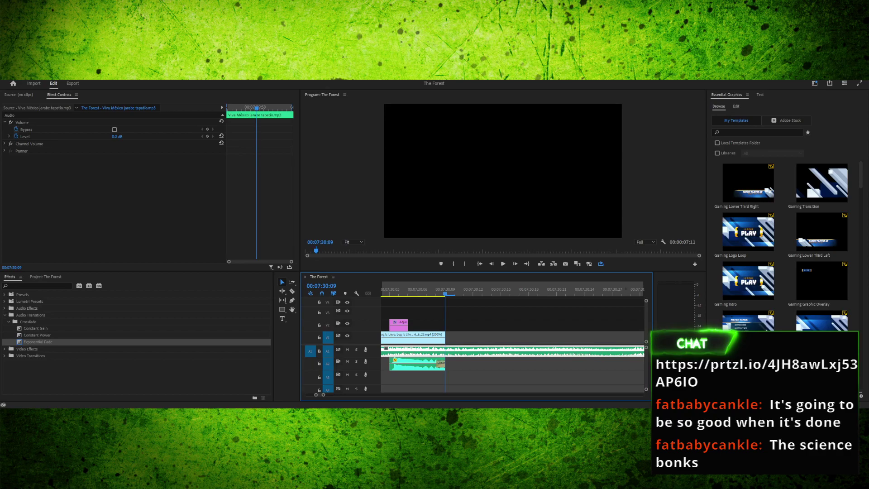
Go back through the impact chain and step through its frames to find the earlier long impact
{"action": "key", "text": "minus"}
{"action": "key", "text": "minus"}
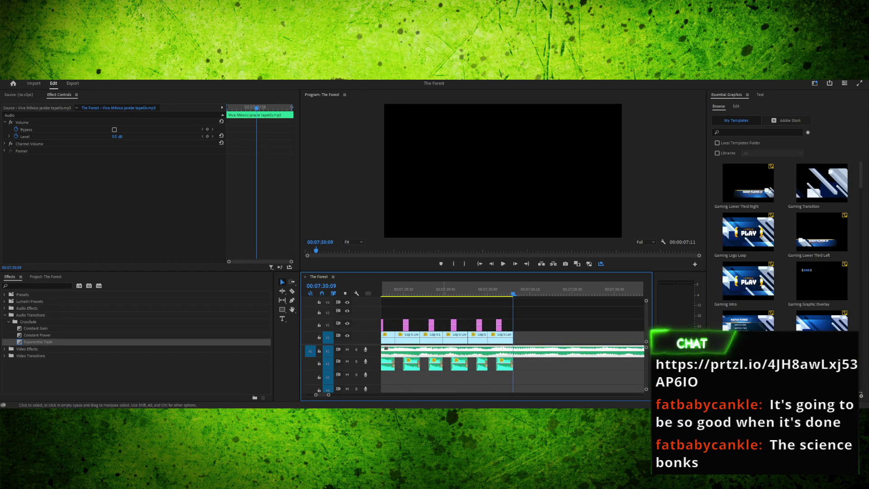
{"action": "left_click_drag", "start_coordinate": [513, 290], "coordinate": [415, 290]}
{"action": "key", "text": "Left"}
{"action": "key", "text": "Left"}
{"action": "key", "text": "Left"}
{"action": "key", "text": "Left"}
{"action": "key", "text": "Left"}
{"action": "key", "text": "Left"}
{"action": "key", "text": "Left"}
{"action": "key", "text": "Left"}
{"action": "key", "text": "Left"}
{"action": "key", "text": "Left"}
{"action": "key", "text": "Left"}
{"action": "key", "text": "Left"}
{"action": "key", "text": "Left"}
{"action": "key", "text": "Left"}
{"action": "key", "text": "Left"}
{"action": "key", "text": "Left"}
{"action": "key", "text": "Left"}
{"action": "key", "text": "Left"}
{"action": "key", "text": "Left"}
{"action": "key", "text": "Left"}
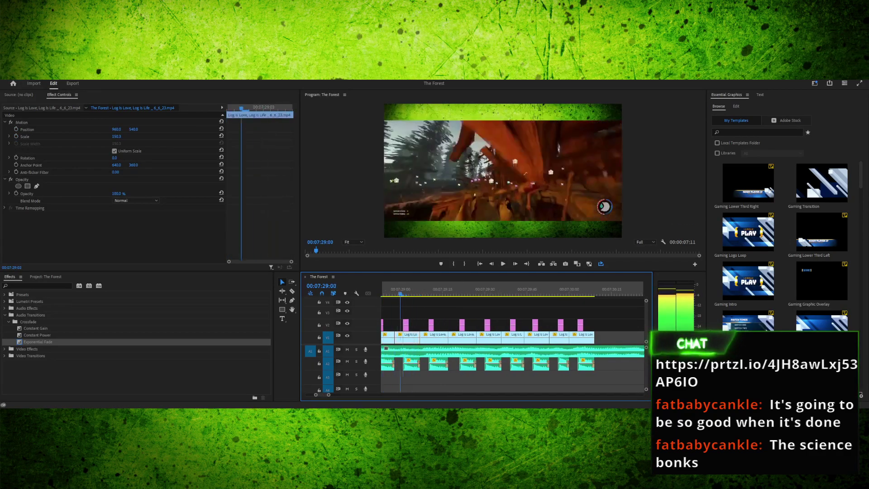
Copy the long impact around 00:07:28:20 with its blur layer and bonk sound, and paste it at the chain's end at 00:07:30:09
{"action": "left_click_drag", "start_coordinate": [382, 289], "coordinate": [460, 290]}
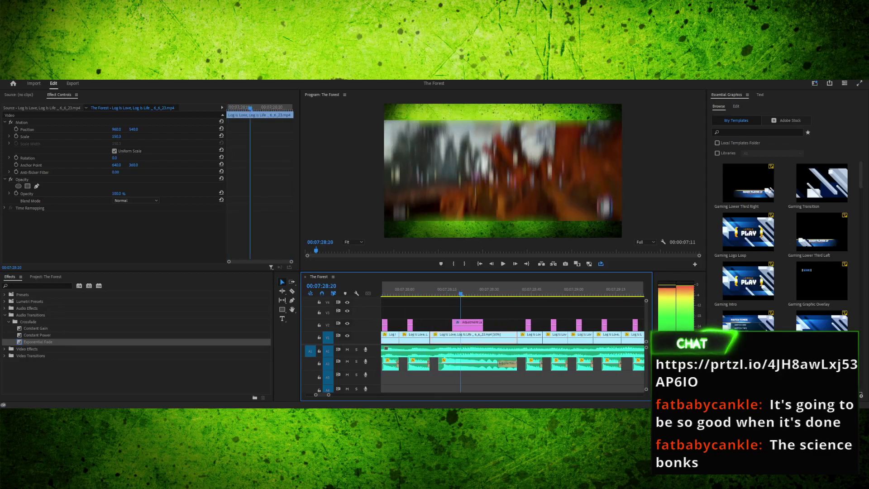
{"action": "left_click_drag", "start_coordinate": [440, 320], "coordinate": [483, 338]}
{"action": "left_click", "coordinate": [467, 322], "text": "shift"}
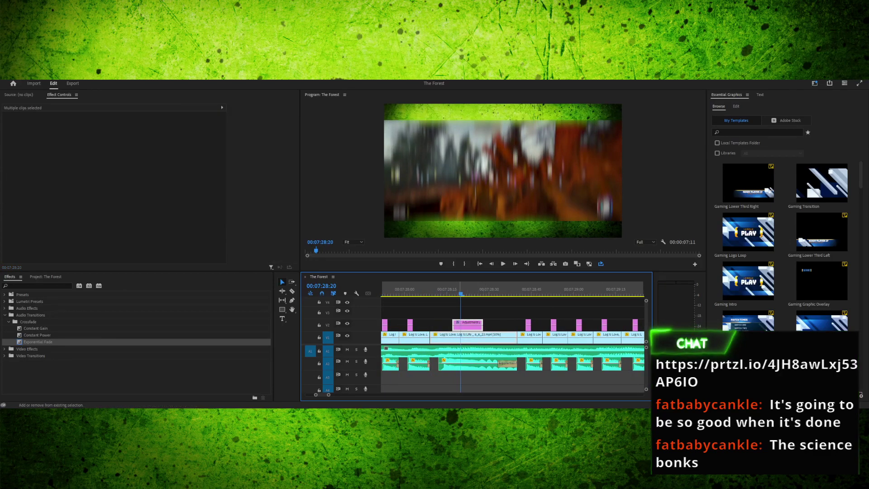
{"action": "left_click_drag", "start_coordinate": [455, 377], "coordinate": [475, 368]}
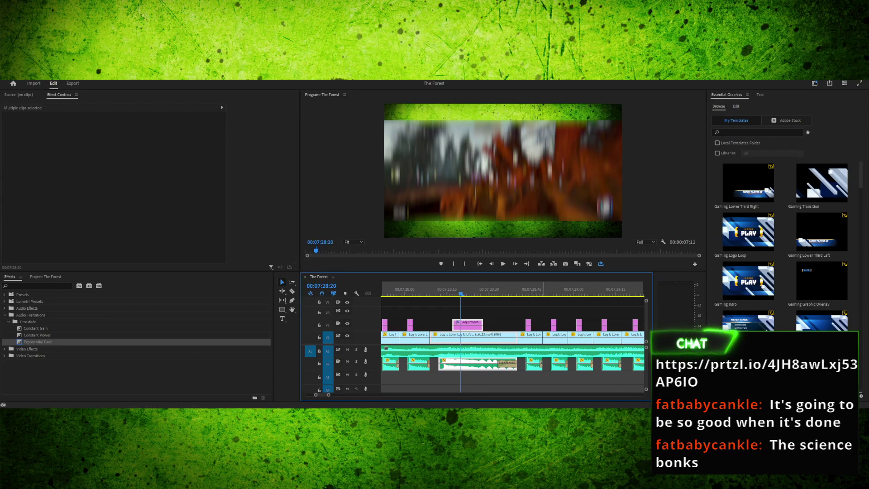
{"action": "left_click", "coordinate": [582, 290]}
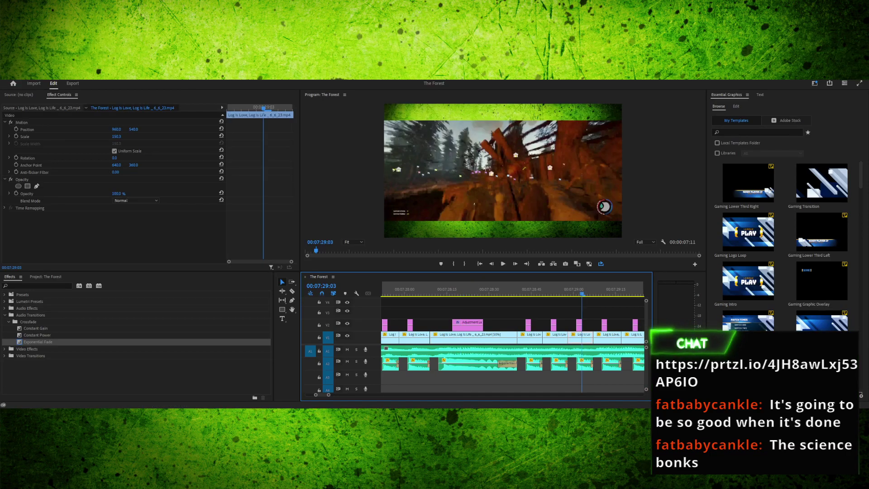
{"action": "key", "text": "space"}
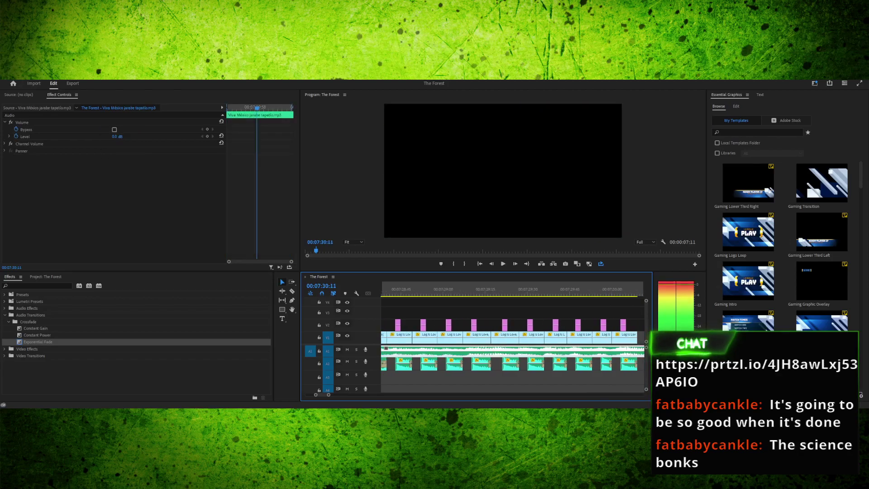
{"action": "left_click", "coordinate": [430, 289]}
{"action": "key", "text": "Left"}
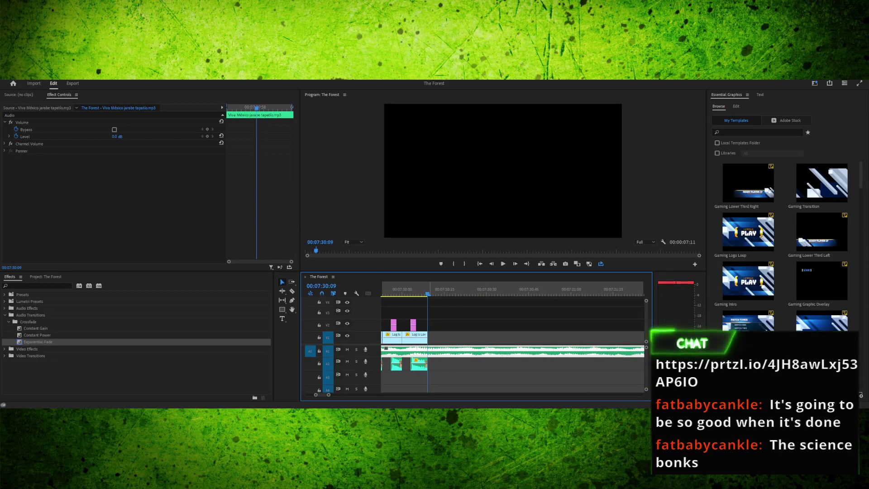
{"action": "key", "text": "ctrl+v"}
Replay the pasted long impact with the short ones before it to check its timing against the music
{"action": "left_click_drag", "start_coordinate": [431, 288], "coordinate": [408, 289]}
{"action": "key", "text": "space"}
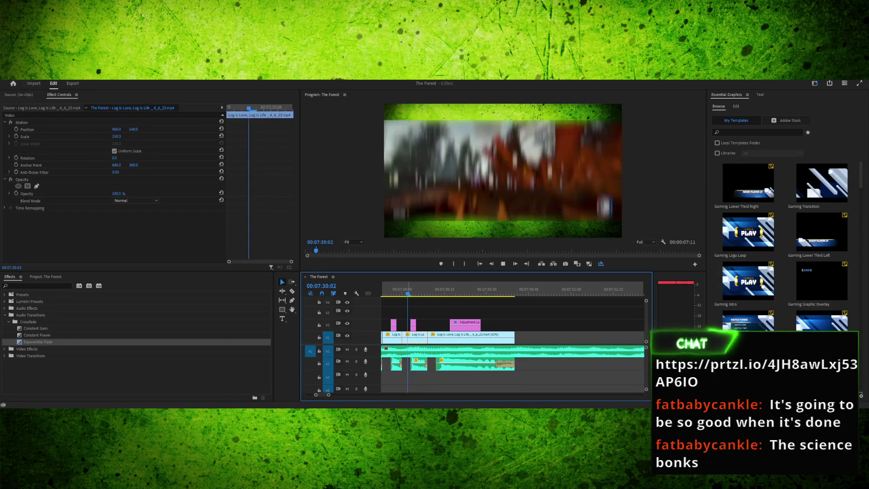
{"action": "left_click_drag", "start_coordinate": [497, 288], "coordinate": [431, 289]}
{"action": "key", "text": "space"}
{"action": "key", "text": "space"}
{"action": "key", "text": "space"}
{"action": "key", "text": "space"}
{"action": "left_click", "coordinate": [478, 288]}
{"action": "key", "text": "space"}
{"action": "key", "text": "space"}
{"action": "key", "text": "space"}
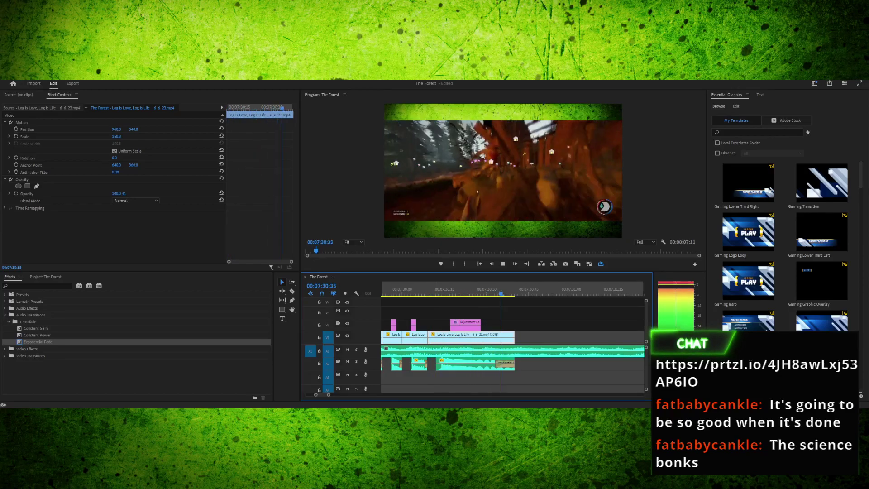
Replay and step through the end of the long impact to find the next beat, stopping at 00:07:30:37
{"action": "key", "text": "space"}
{"action": "left_click_drag", "start_coordinate": [514, 288], "coordinate": [509, 289]}
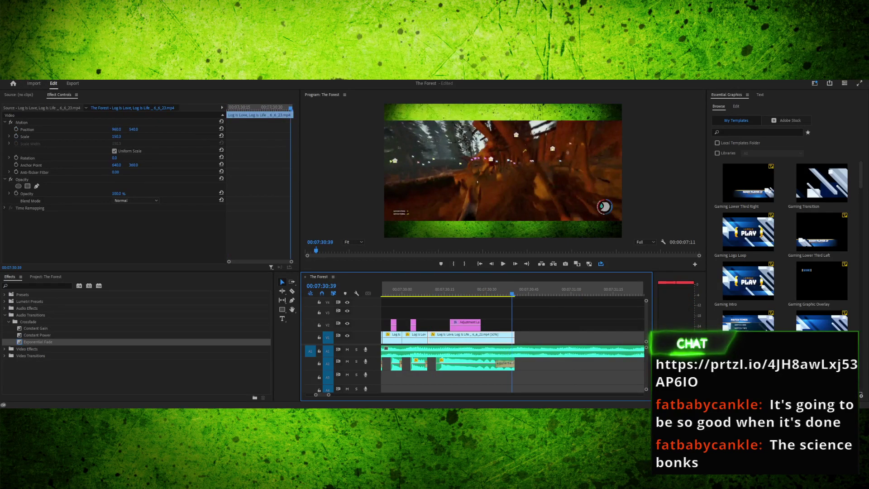
{"action": "key", "text": "Down"}
{"action": "key", "text": "Left"}
{"action": "key", "text": "Left"}
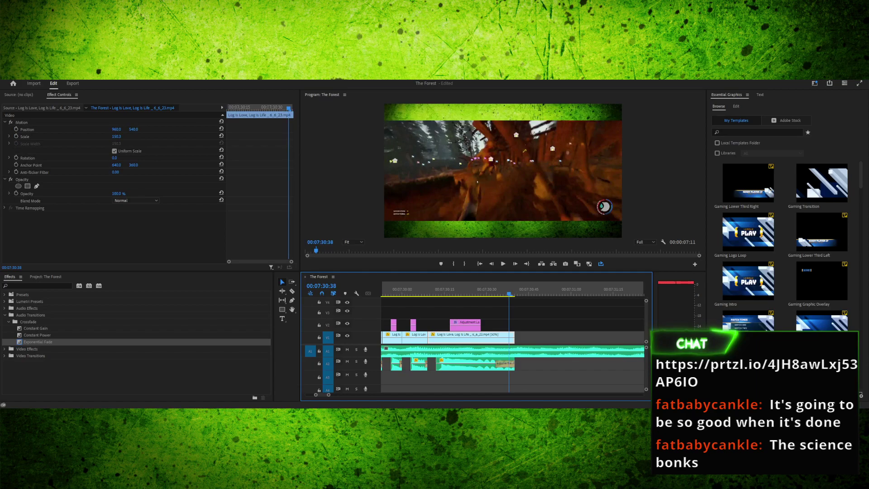
{"action": "key", "text": "space"}
{"action": "key", "text": "space"}
{"action": "left_click_drag", "start_coordinate": [500, 288], "coordinate": [510, 288]}
{"action": "key", "text": "space"}
{"action": "left_click", "coordinate": [447, 289]}
{"action": "key", "text": "space"}
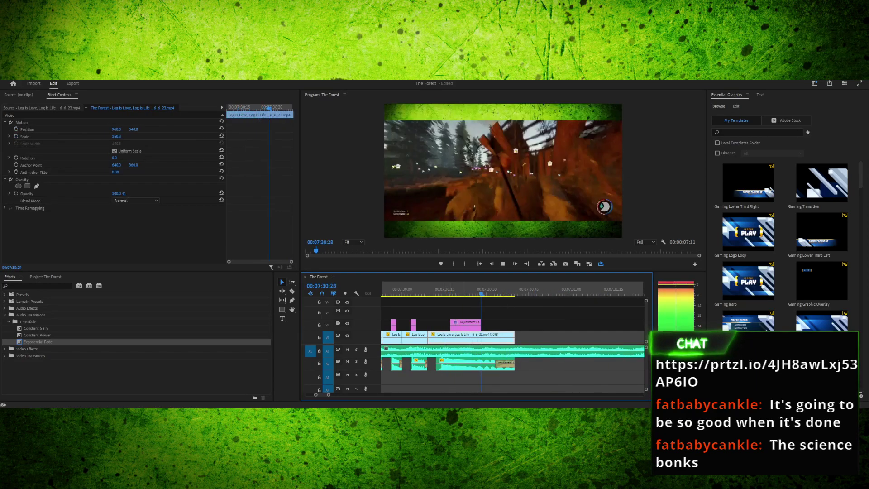
{"action": "key", "text": "space"}
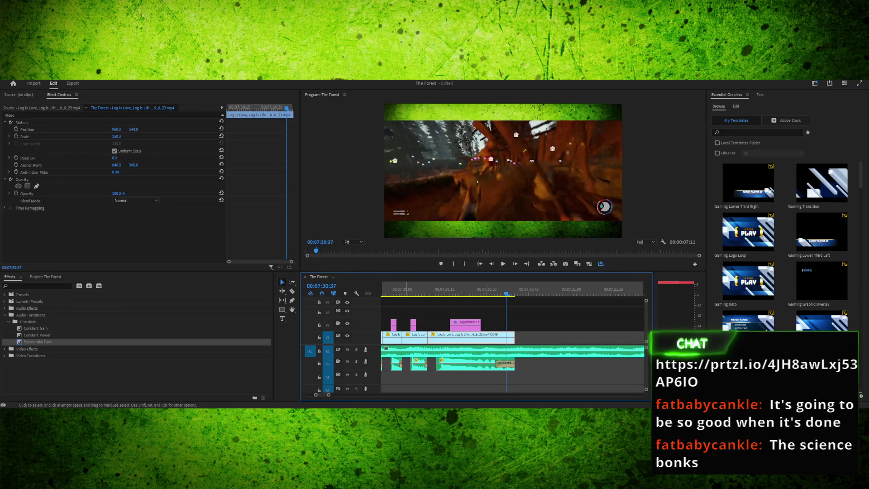
Trim the long impact's clip and sound to end at 00:07:30:37 and paste a copy of the preceding short impact there
{"action": "left_click_drag", "start_coordinate": [416, 333], "coordinate": [417, 335]}
{"action": "left_click", "coordinate": [419, 365], "text": "shift"}
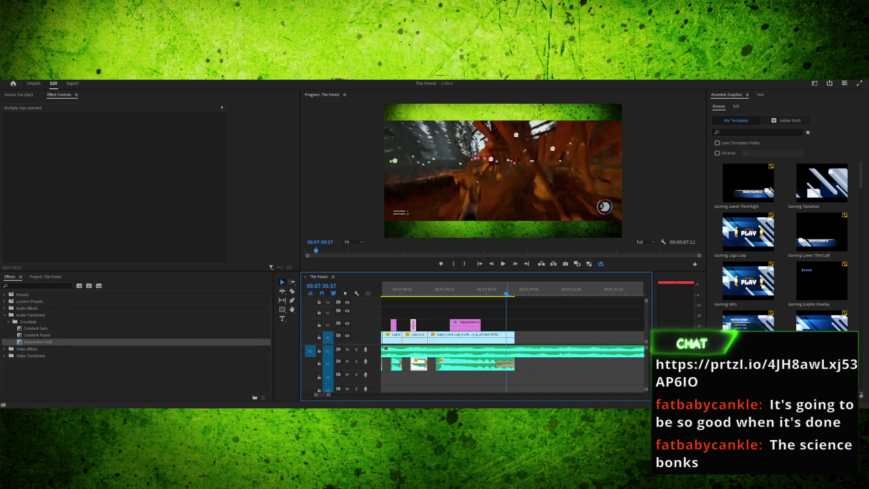
{"action": "key", "text": "ctrl+v"}
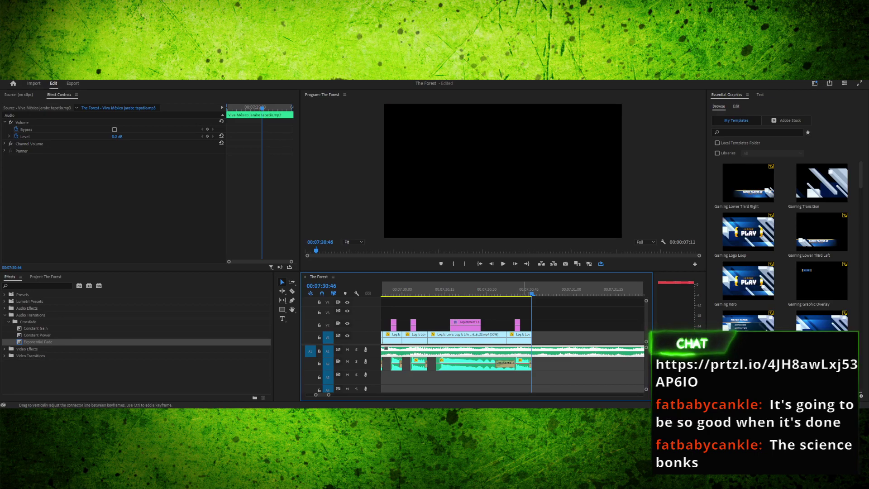
{"action": "key", "text": "ctrl+z"}
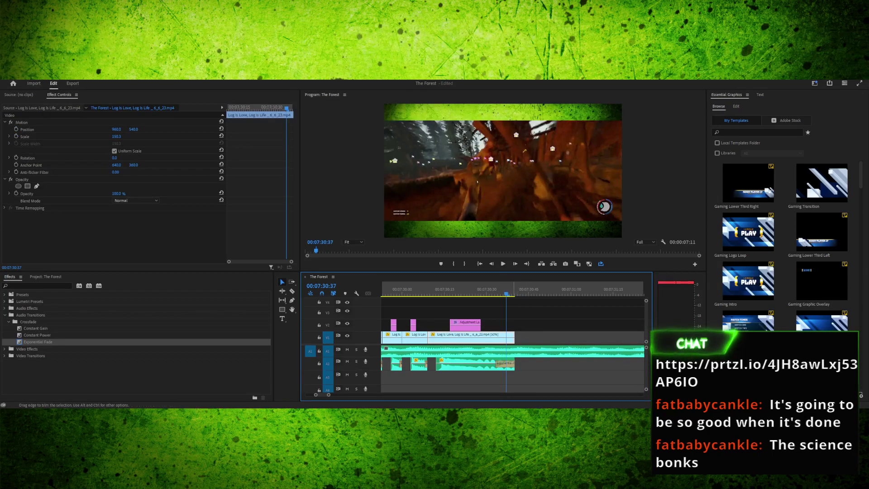
{"action": "left_click_drag", "start_coordinate": [513, 337], "coordinate": [506, 364]}
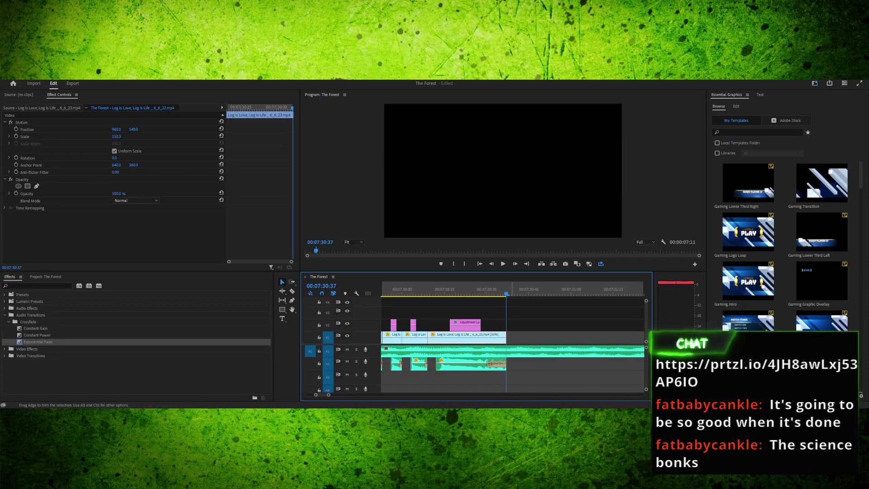
{"action": "key", "text": "ctrl+v"}
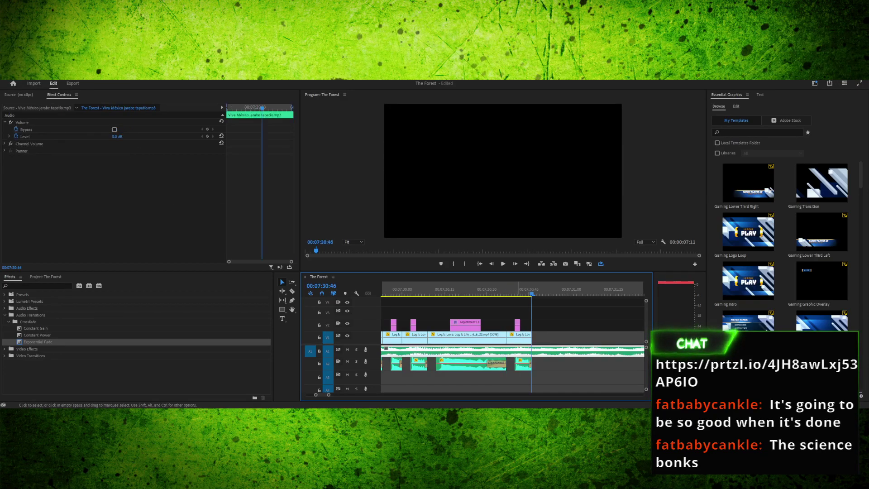
Replay the extended chain and jump back and forth through its short impacts to compare their timing with the music
{"action": "key", "text": "space"}
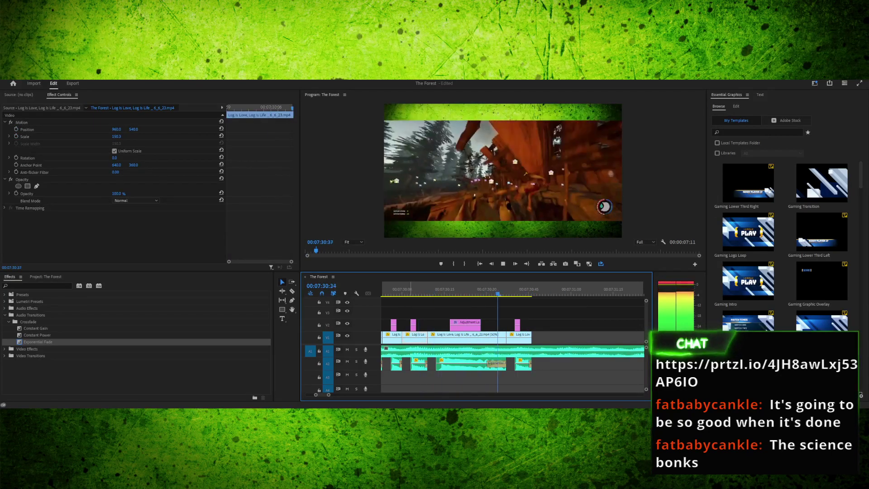
{"action": "key", "text": "space"}
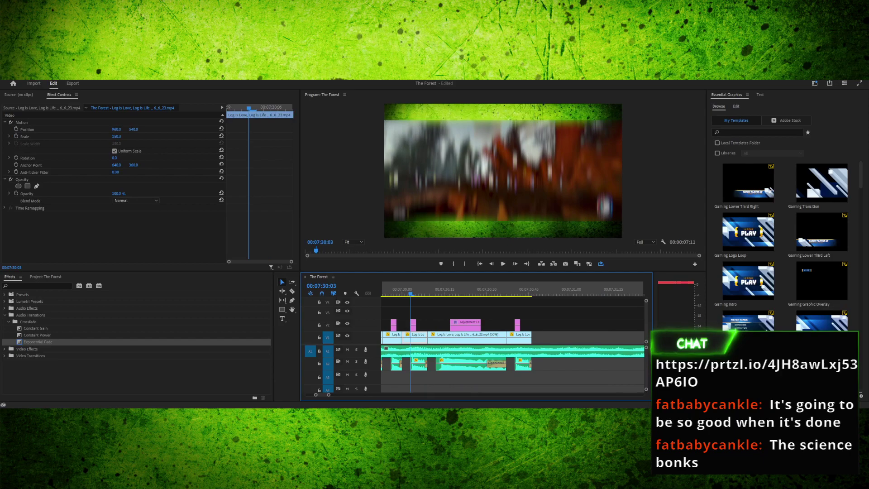
{"action": "key", "text": "shift+Left"}
{"action": "key", "text": "shift+Right"}
{"action": "key", "text": "shift+Left"}
{"action": "key", "text": "shift+Left"}
{"action": "key", "text": "shift+Left"}
{"action": "key", "text": "shift+Right"}
{"action": "key", "text": "shift+Right"}
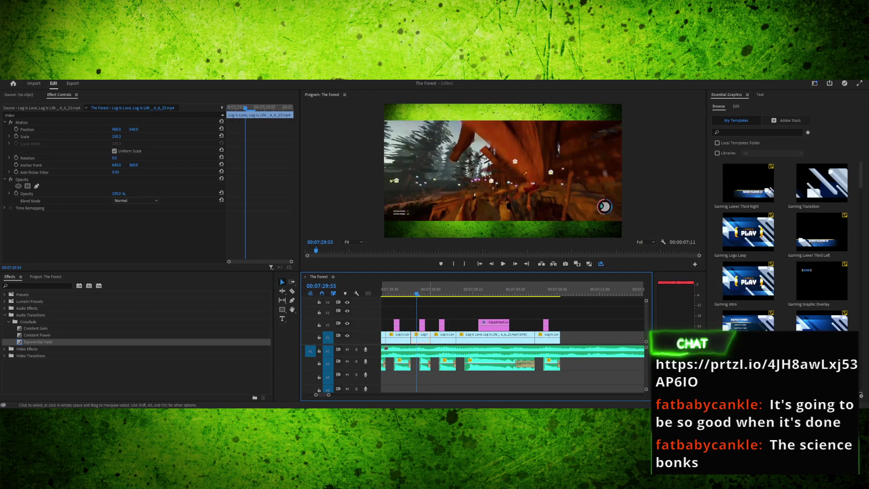
{"action": "key", "text": "ctrl+s"}
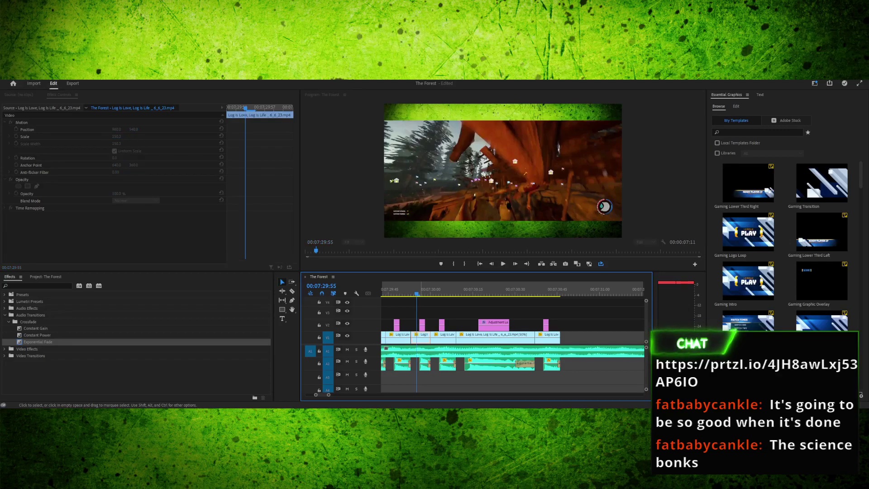
Copy the shorter impact near 00:07:29:55 with its blur layer and bonk sound, and paste it at the chain's end at 00:07:30:46
{"action": "left_click", "coordinate": [413, 312]}
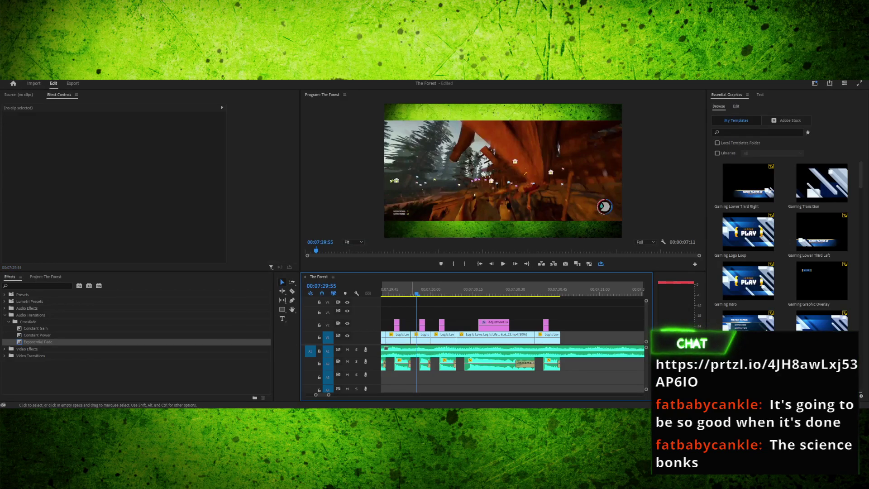
{"action": "left_click_drag", "start_coordinate": [426, 326], "coordinate": [430, 339]}
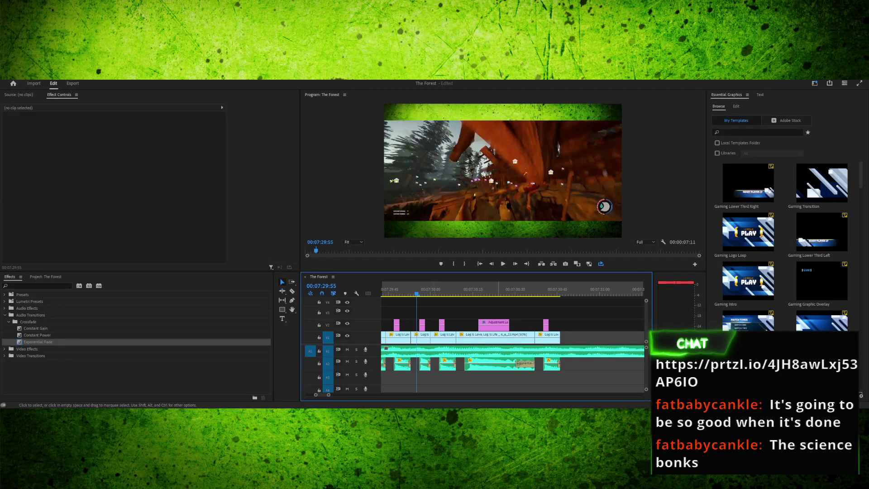
{"action": "left_click_drag", "start_coordinate": [416, 291], "coordinate": [464, 291]}
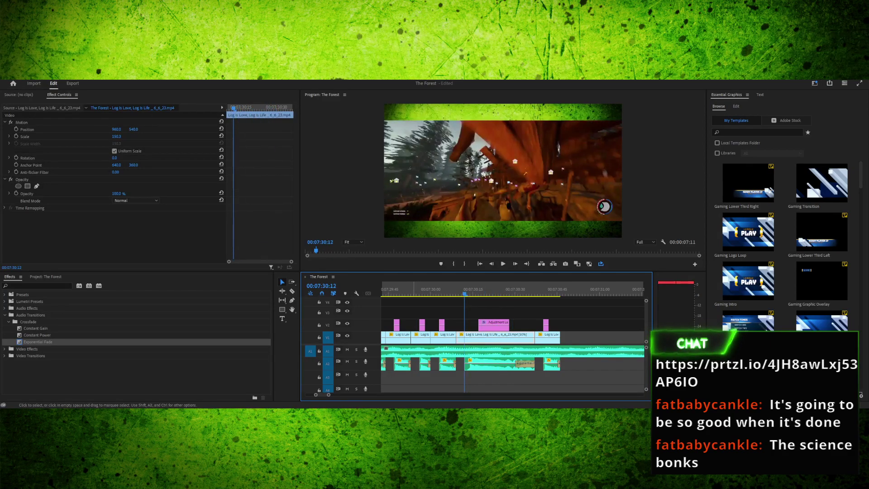
{"action": "left_click", "coordinate": [422, 325], "text": "shift"}
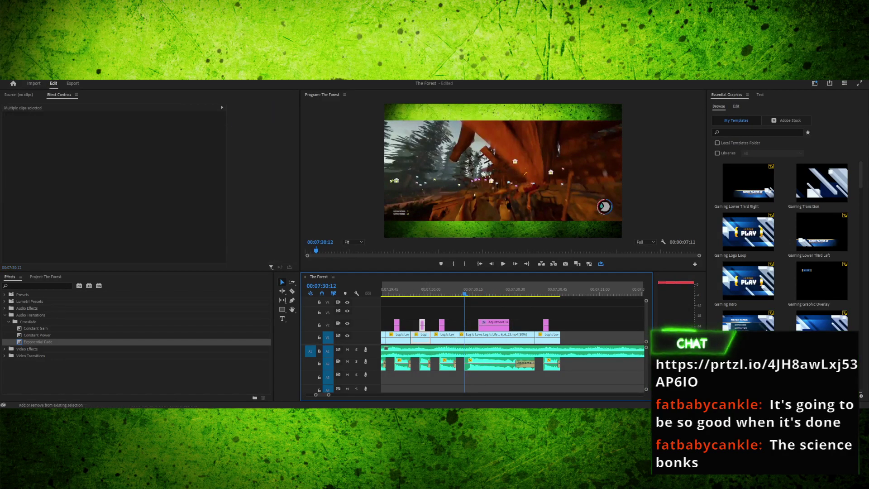
{"action": "left_click", "coordinate": [425, 364], "text": "shift"}
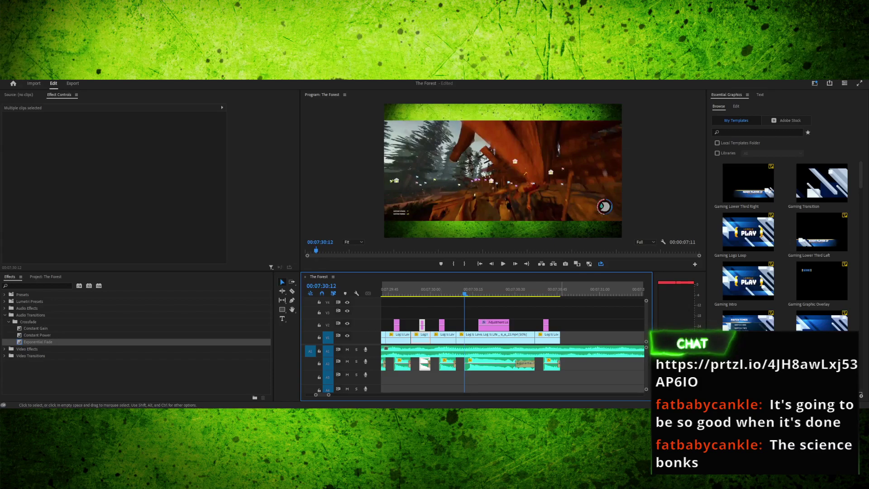
{"action": "left_click", "coordinate": [560, 292]}
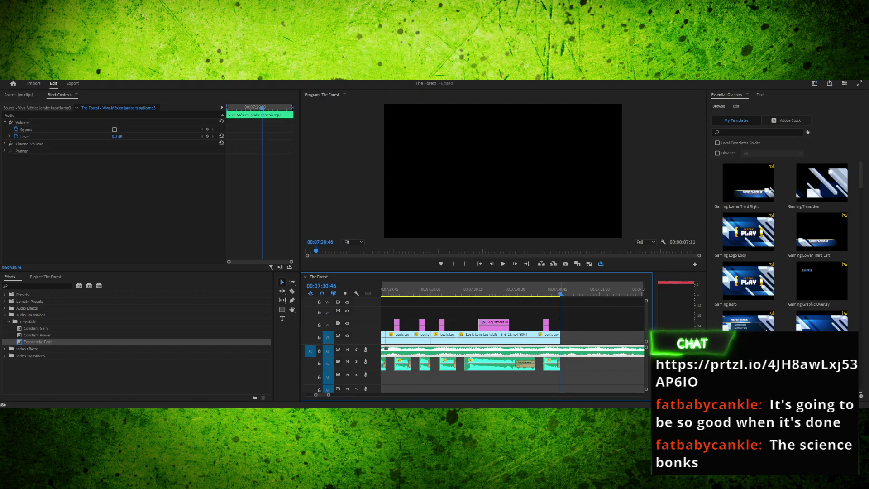
{"action": "key", "text": "ctrl+v"}
Replay the newly added impacts and step through the frames around 00:07:30:38 to check the transition out of the long impact
{"action": "key", "text": "space"}
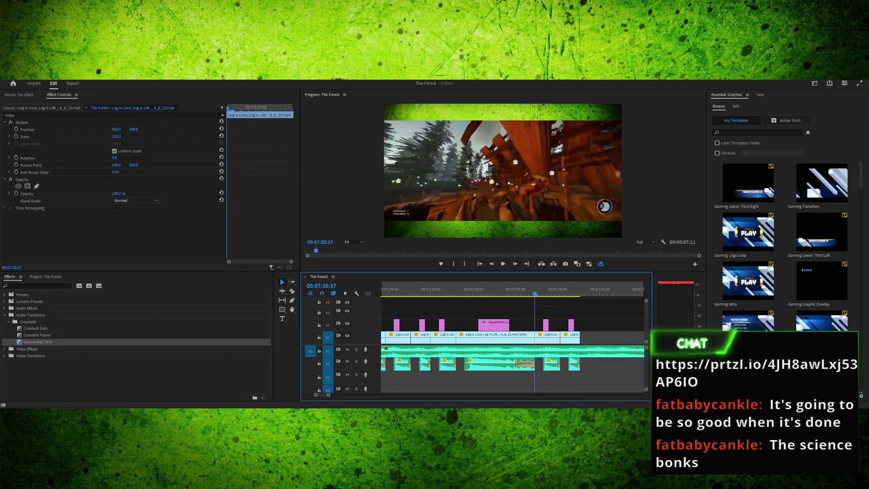
{"action": "key", "text": "space"}
{"action": "left_click_drag", "start_coordinate": [411, 293], "coordinate": [470, 292]}
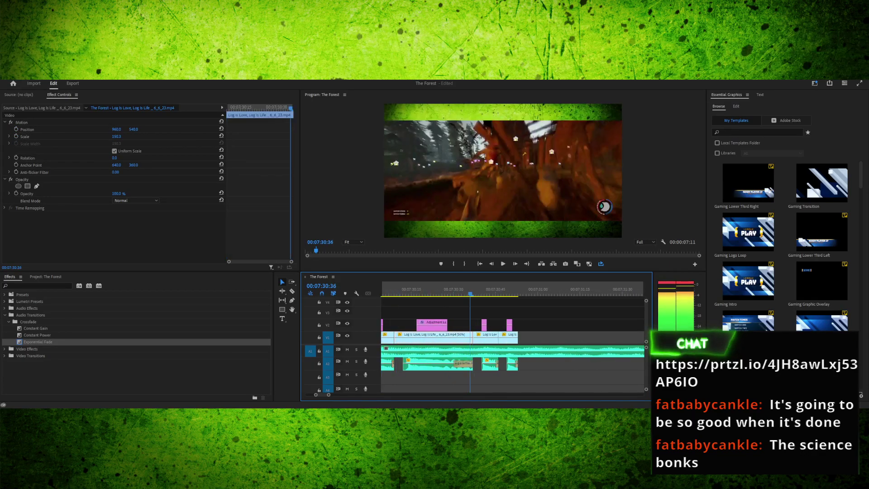
{"action": "key", "text": "Right"}
{"action": "key", "text": "Right"}
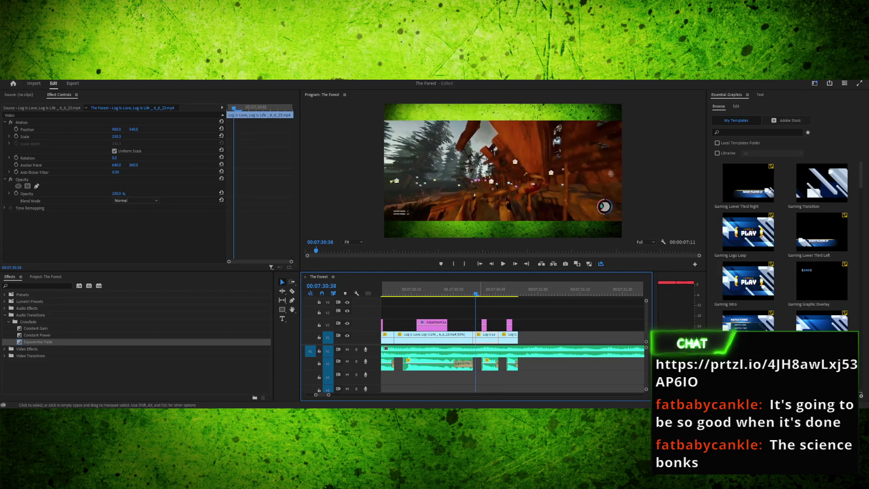
Copy the chain's last two short impacts with their blur layers and bonk sounds, and paste them twice from 00:07:30:53
{"action": "left_click_drag", "start_coordinate": [479, 312], "coordinate": [518, 342]}
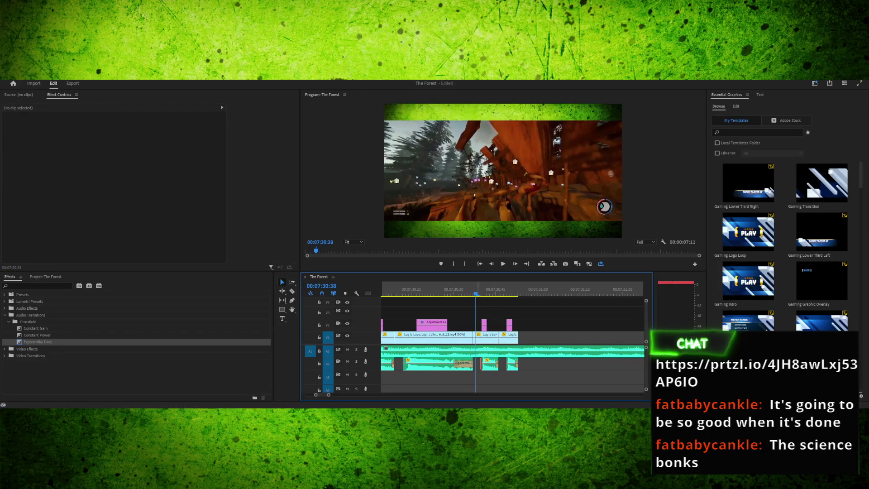
{"action": "left_click_drag", "start_coordinate": [480, 311], "coordinate": [521, 337]}
{"action": "left_click_drag", "start_coordinate": [518, 370], "coordinate": [484, 364]}
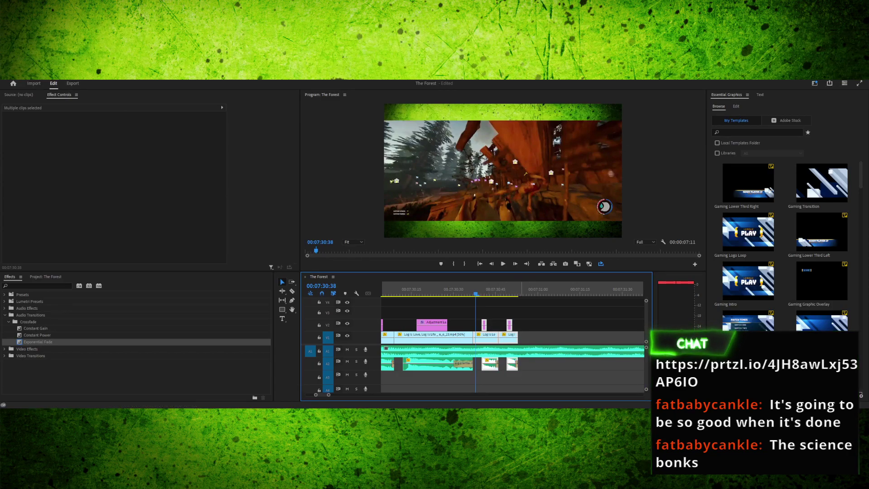
{"action": "left_click", "coordinate": [518, 289]}
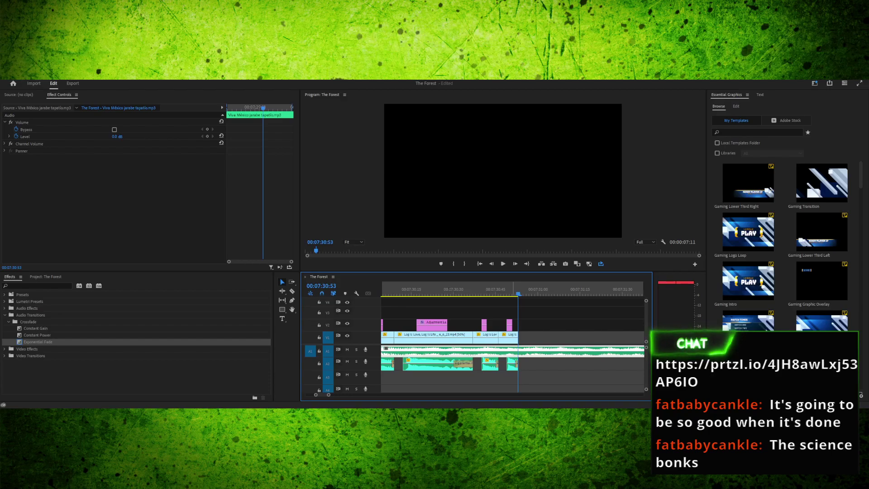
{"action": "key", "text": "ctrl+v"}
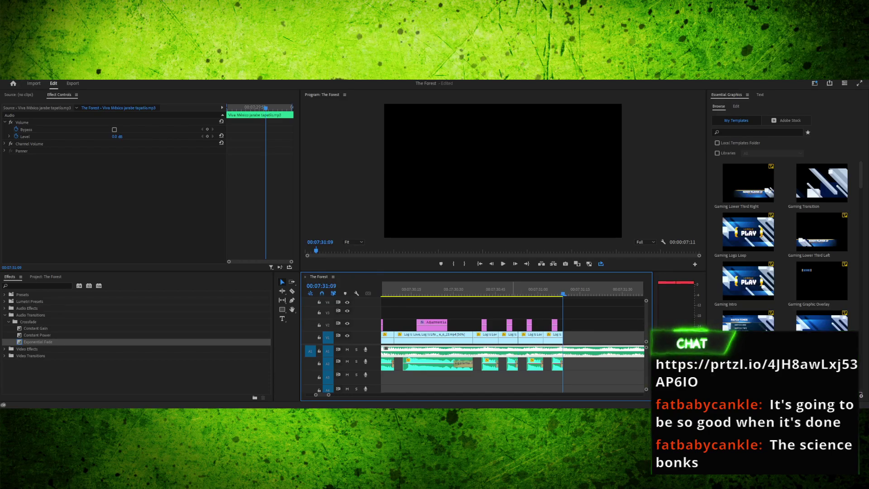
{"action": "key", "text": "ctrl+v"}
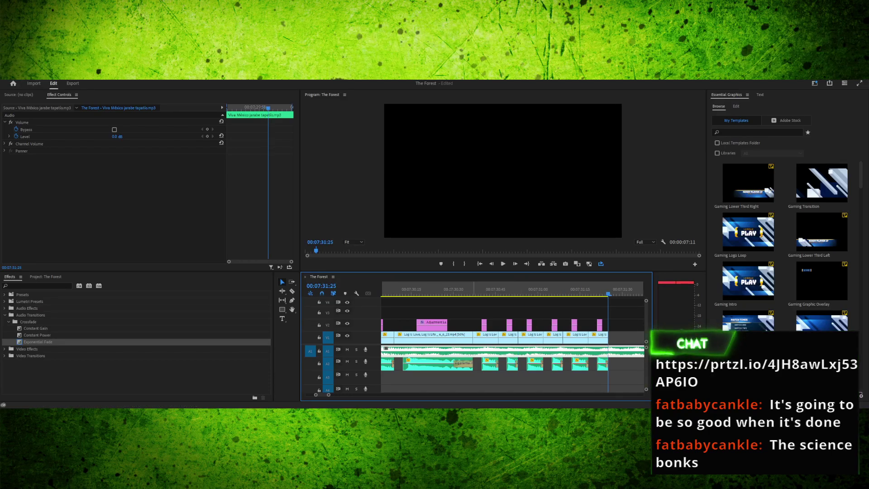
Replay the extended chain, then paste the pair of short impacts twice more from its end at 00:07:31:25
{"action": "left_click", "coordinate": [460, 289]}
{"action": "key", "text": "space"}
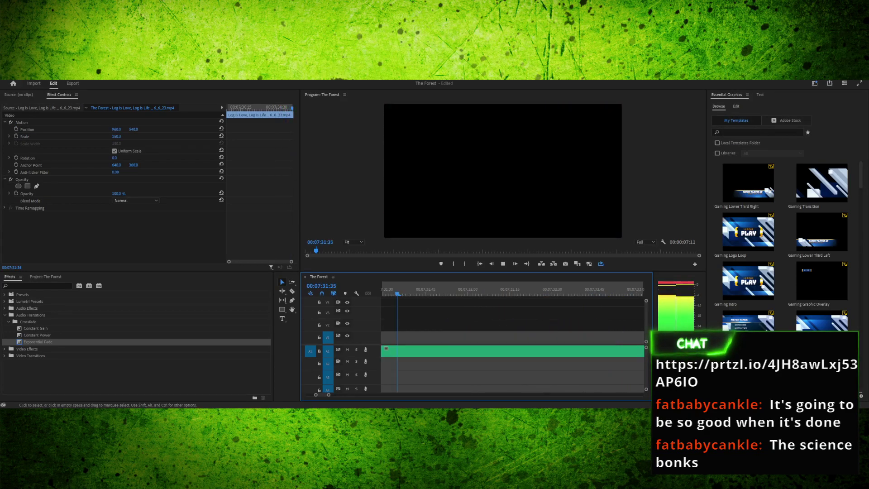
{"action": "key", "text": "space"}
{"action": "key", "text": "Up"}
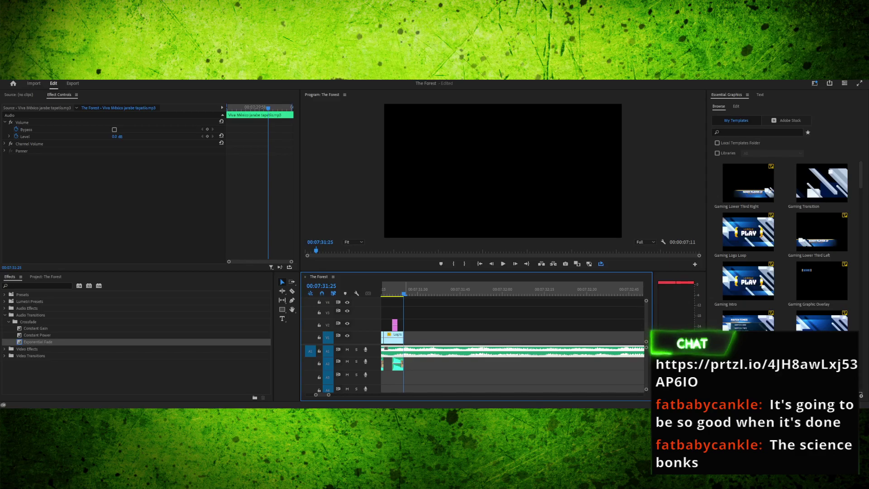
{"action": "key", "text": "ctrl+v"}
{"action": "key", "text": "ctrl+v"}
{"action": "key", "text": "ctrl+v"}
{"action": "key", "text": "ctrl+v"}
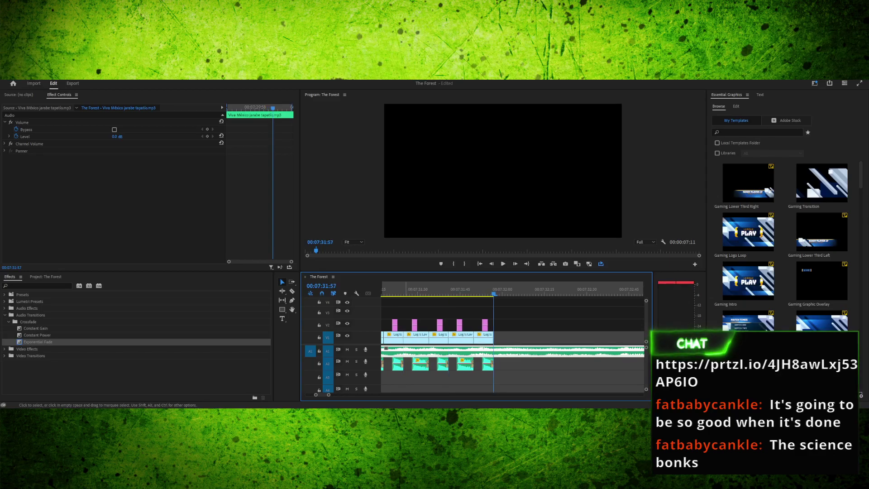
Replay the newly pasted short impacts from about 00:07:31:06 to check their timing against the music
{"action": "left_click_drag", "start_coordinate": [493, 290], "coordinate": [391, 290]}
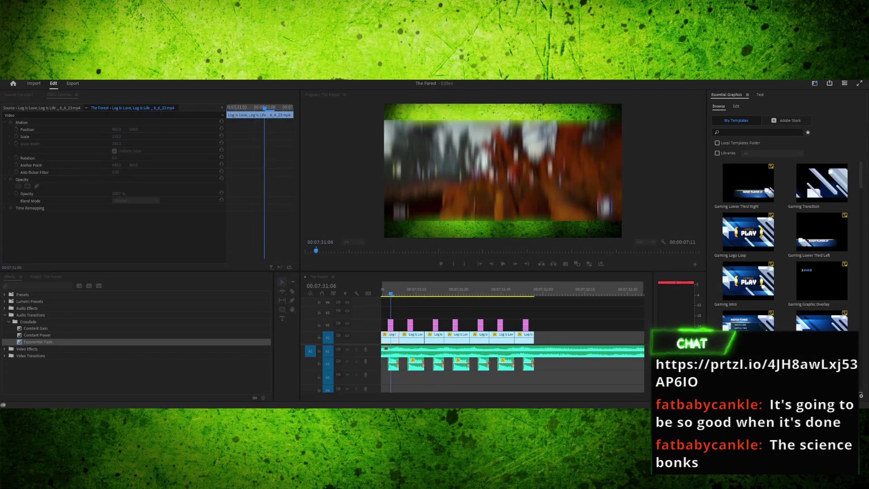
{"action": "key", "text": "space"}
{"action": "left_click", "coordinate": [464, 290]}
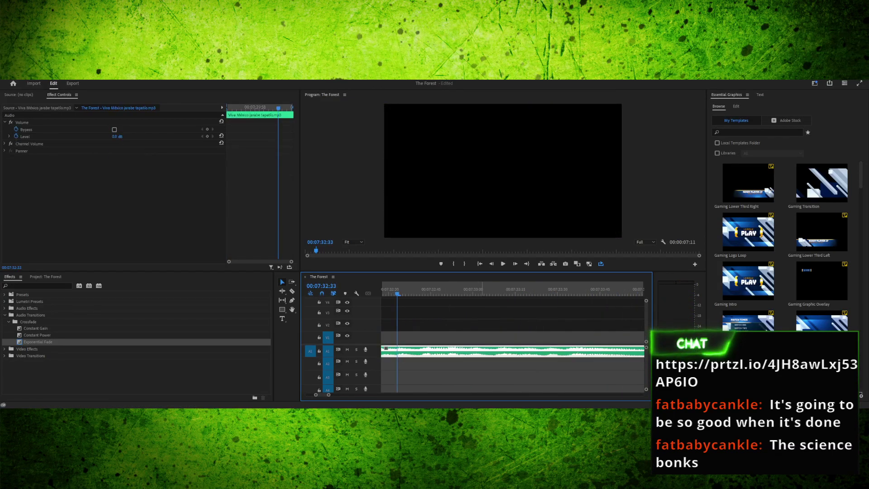
{"action": "mouse_move", "coordinate": [397, 290]}
{"action": "left_mouse_down"}
{"action": "mouse_move", "coordinate": [382, 290]}
{"action": "mouse_move", "coordinate": [410, 289]}
{"action": "mouse_move", "coordinate": [401, 290]}
{"action": "left_mouse_up"}
{"action": "key", "text": "space"}
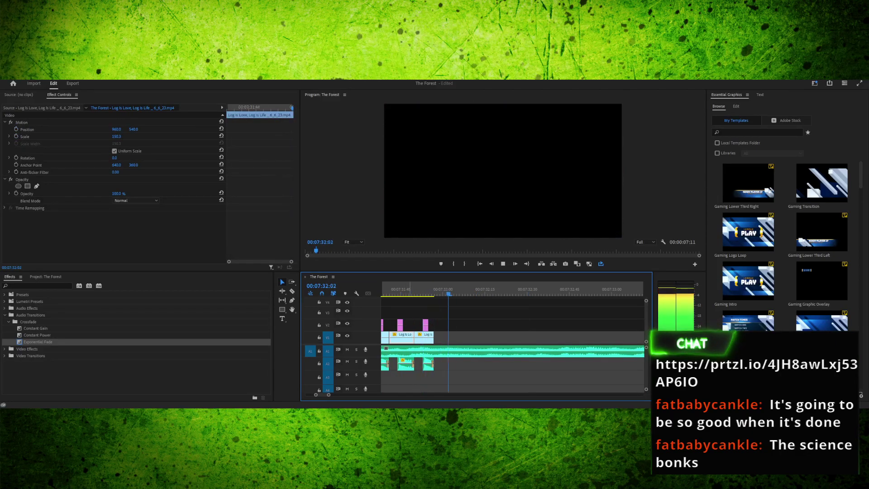
Copy the earlier long impact near 00:07:30:11 with its blur layer and bonk sound, and paste it at the chain's end at 00:07:31:57
{"action": "left_click_drag", "start_coordinate": [439, 288], "coordinate": [435, 289]}
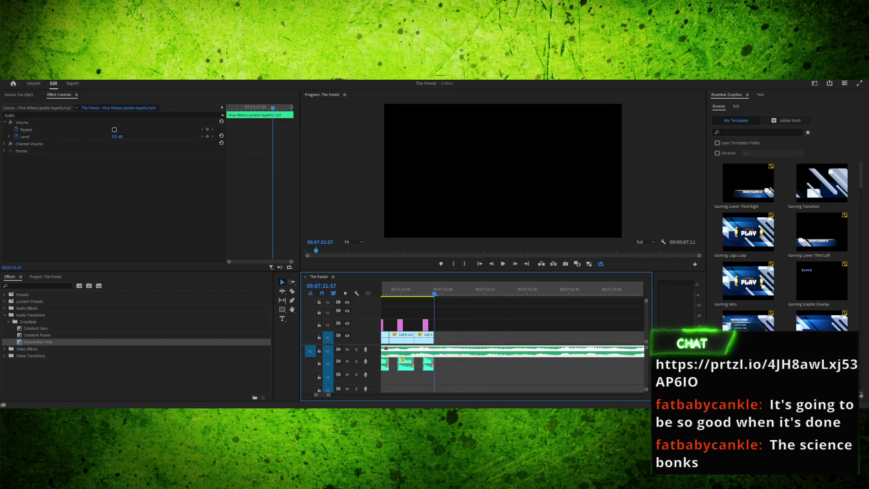
{"action": "left_click_drag", "start_coordinate": [434, 288], "coordinate": [481, 340]}
{"action": "left_click", "coordinate": [480, 364], "text": "shift"}
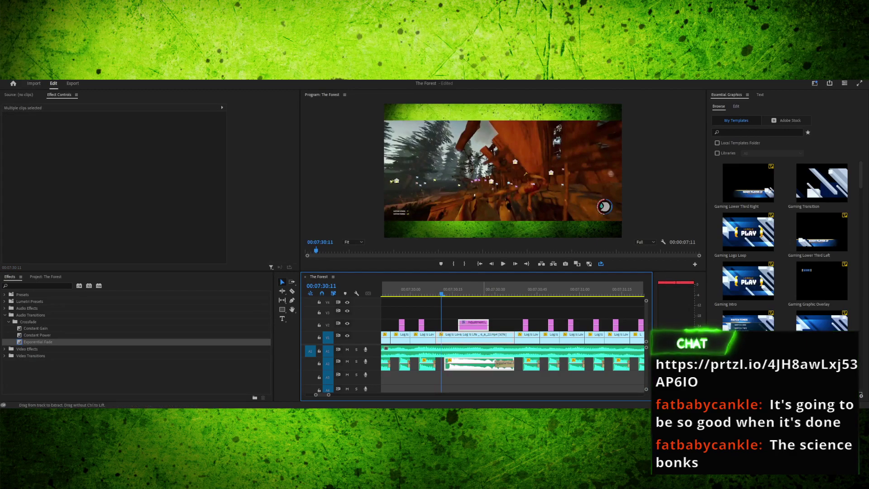
{"action": "left_click_drag", "start_coordinate": [546, 288], "coordinate": [420, 289]}
{"action": "key", "text": "ctrl+v"}
Replay the pasted long impact and scrub around 00:07:32:15 to find where it should end with the music
{"action": "key", "text": "space"}
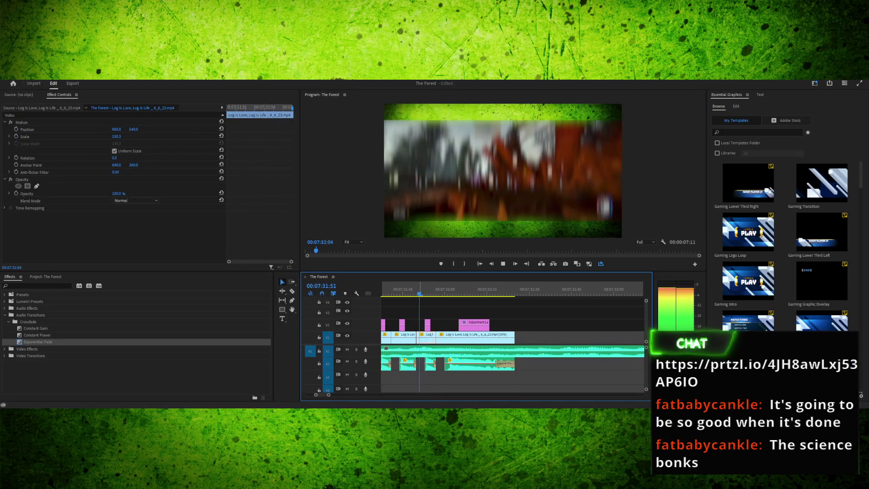
{"action": "key", "text": "space"}
{"action": "left_click", "coordinate": [484, 289]}
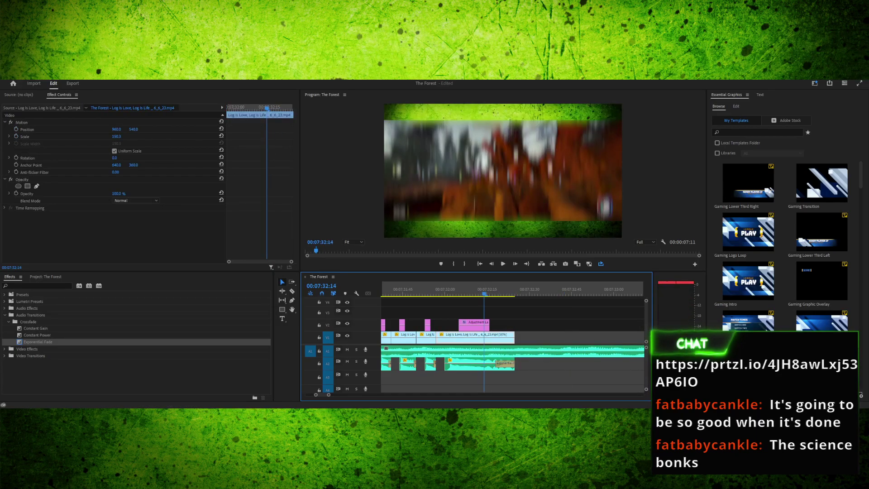
{"action": "key", "text": "space"}
{"action": "key", "text": "space"}
{"action": "left_click_drag", "start_coordinate": [498, 288], "coordinate": [486, 288]}
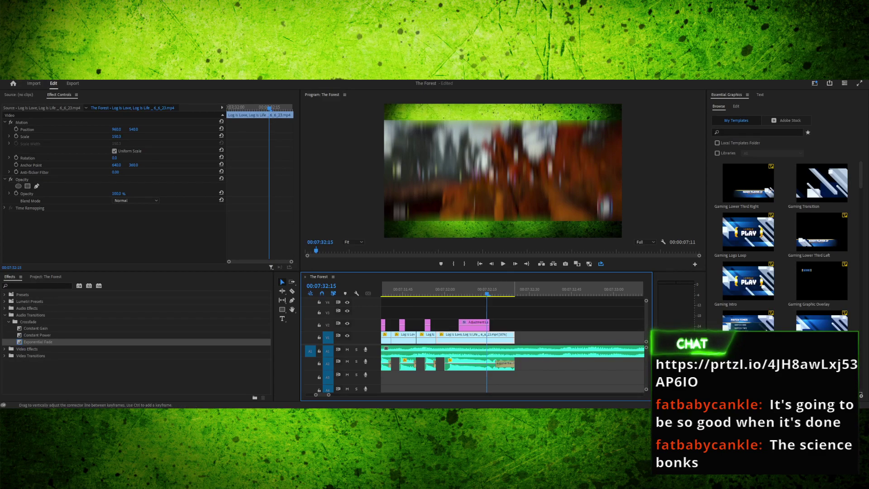
{"action": "left_click_drag", "start_coordinate": [514, 337], "coordinate": [487, 337]}
{"action": "mouse_move", "coordinate": [452, 288]}
{"action": "left_mouse_down"}
{"action": "mouse_move", "coordinate": [441, 289]}
{"action": "mouse_move", "coordinate": [464, 288]}
{"action": "left_mouse_up"}
{"action": "key", "text": "ctrl+z"}
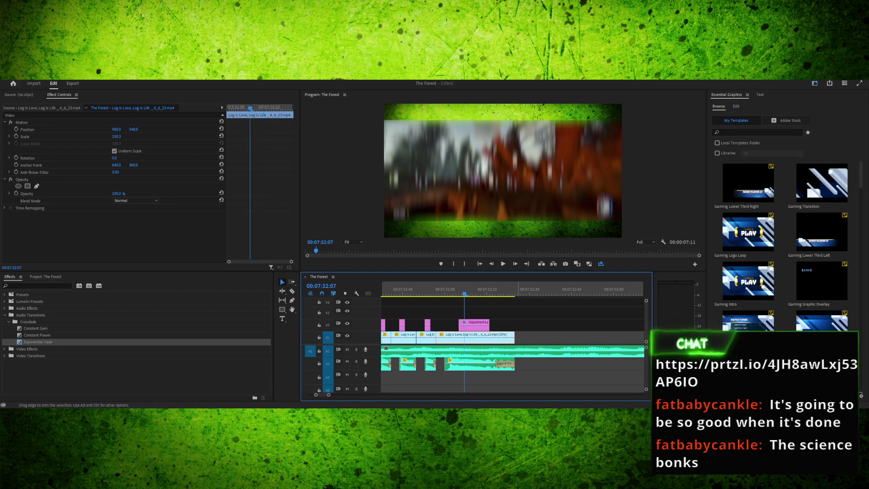
Speed up the pasted long impact's clip and bonk sound so that the clip ends at 00:07:32:14
{"action": "left_click_drag", "start_coordinate": [474, 288], "coordinate": [485, 288]}
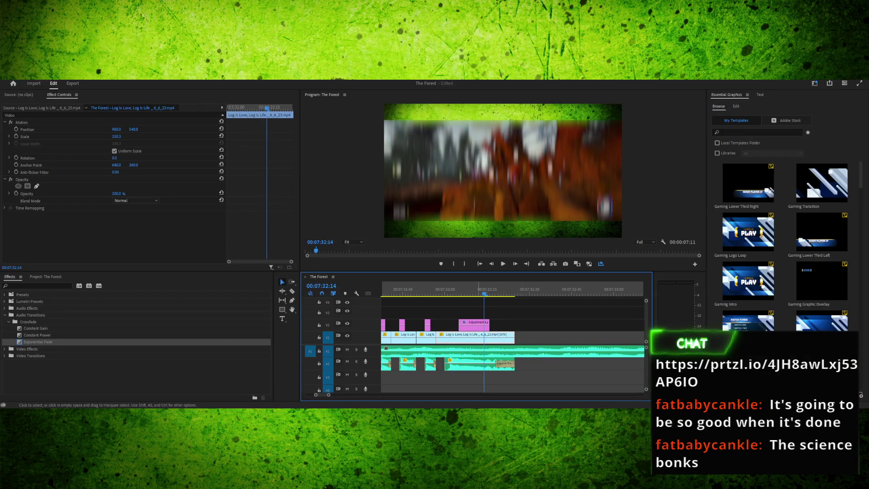
{"action": "left_click", "coordinate": [479, 366], "text": "shift"}
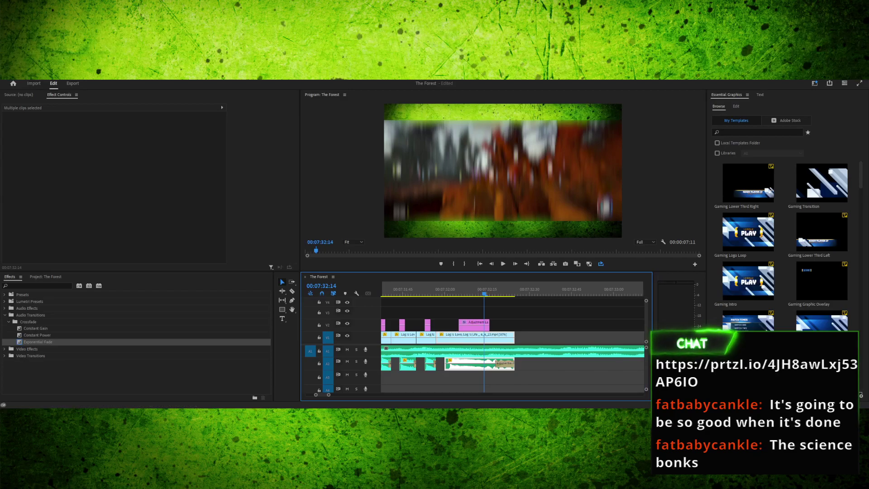
{"action": "key", "text": "g"}
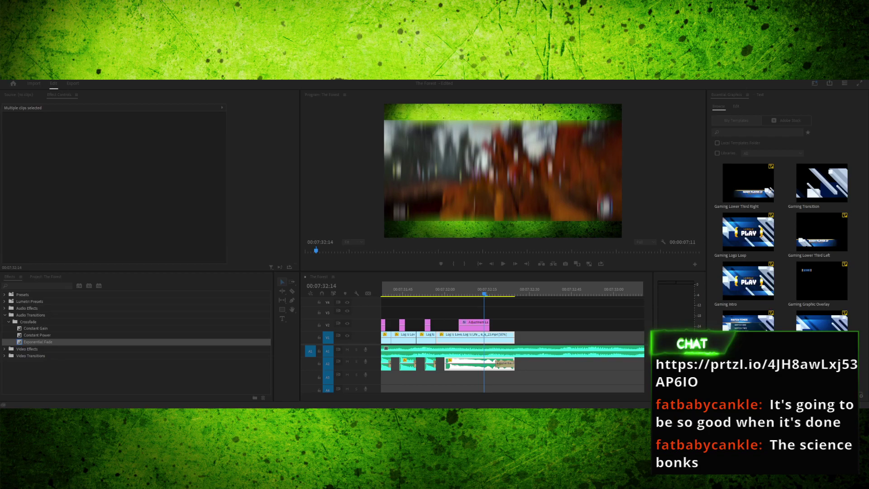
{"action": "key", "text": "Return"}
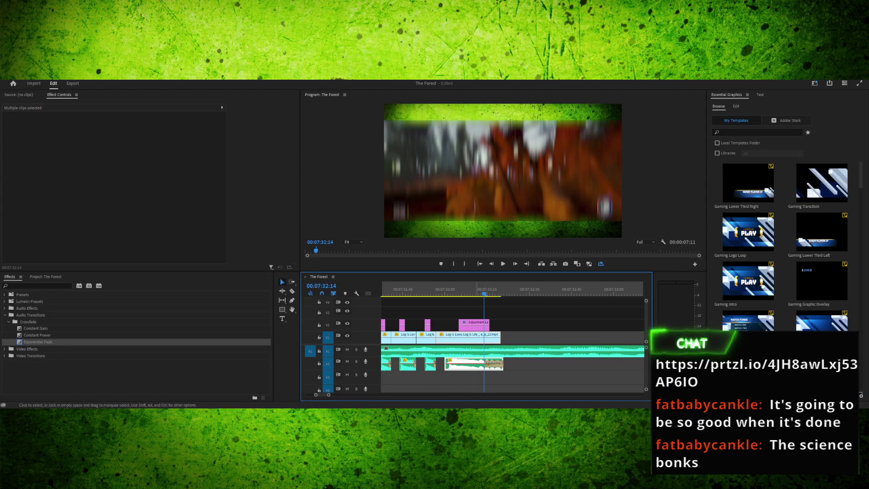
{"action": "key", "text": "ctrl+r"}
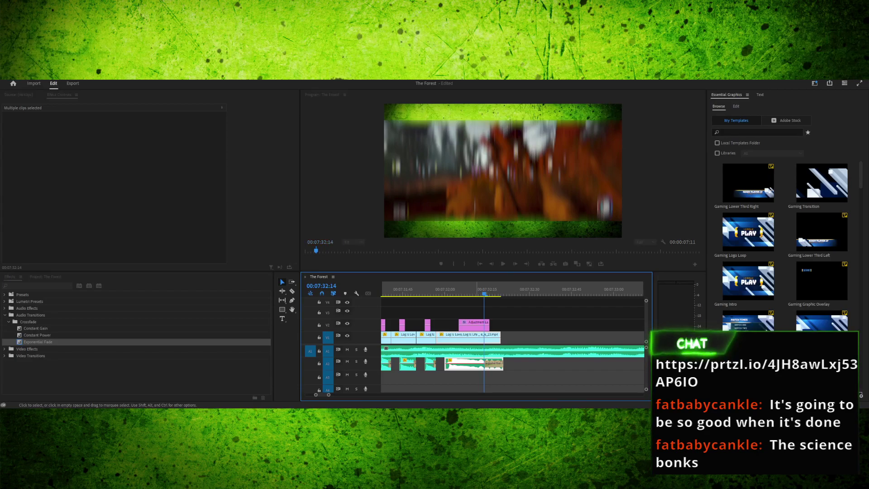
{"action": "key", "text": "Return"}
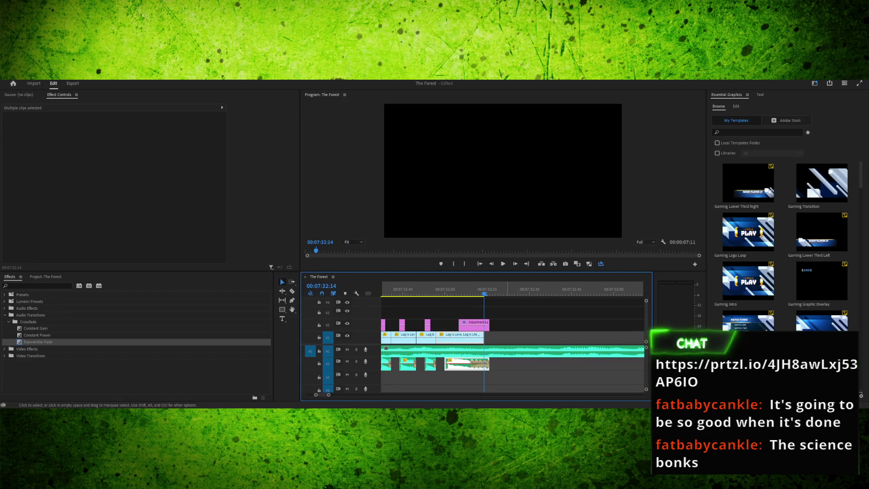
Move the long impact's blur layer earlier so that it starts at 00:07:32:03, where the hit lands
{"action": "left_click_drag", "start_coordinate": [422, 289], "coordinate": [456, 289]}
{"action": "key", "text": "ctrl+r"}
{"action": "key", "text": "space"}
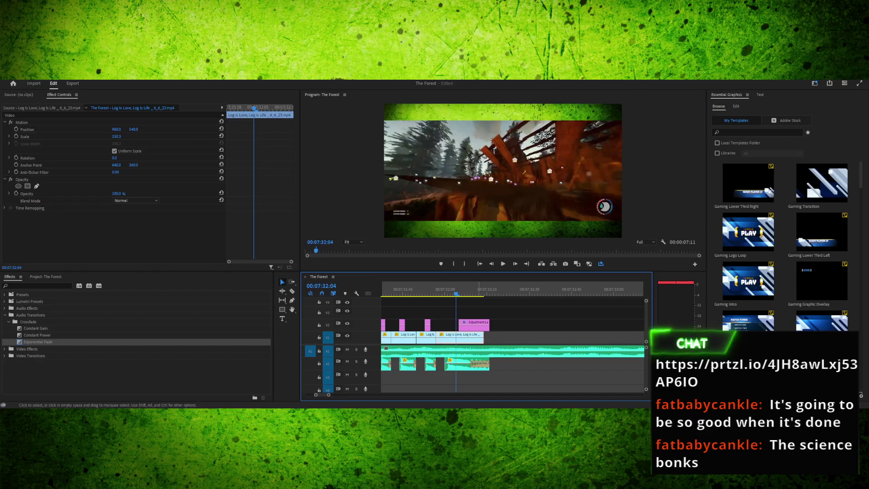
{"action": "left_click_drag", "start_coordinate": [479, 325], "coordinate": [476, 325]}
{"action": "left_click", "coordinate": [451, 289]}
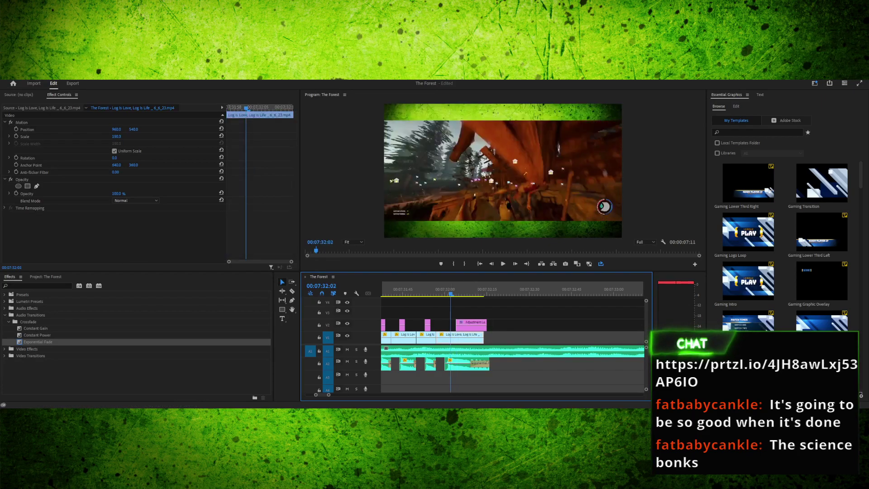
{"action": "key", "text": "Right"}
{"action": "left_click_drag", "start_coordinate": [475, 324], "coordinate": [473, 325]}
Trim the end of the long impact's blur layer to 00:07:32:09 and replay the ending
{"action": "key", "text": "Right"}
{"action": "key", "text": "Right"}
{"action": "key", "text": "Right"}
{"action": "key", "text": "Right"}
{"action": "key", "text": "Right"}
{"action": "key", "text": "Right"}
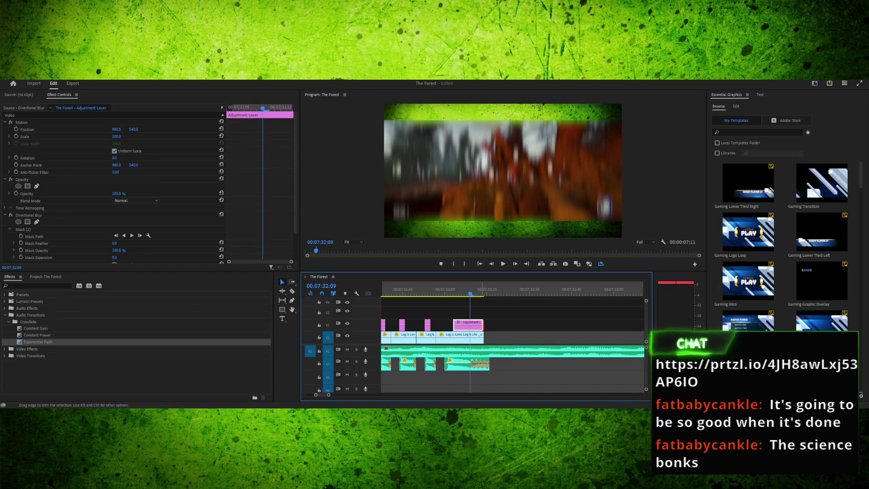
{"action": "left_click_drag", "start_coordinate": [483, 324], "coordinate": [472, 325]}
{"action": "key", "text": "space"}
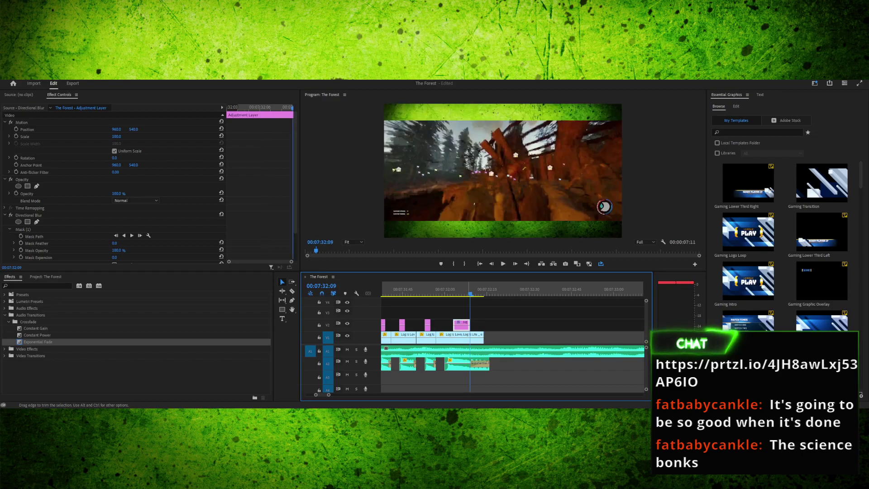
{"action": "key", "text": "space"}
{"action": "left_click", "coordinate": [481, 351]}
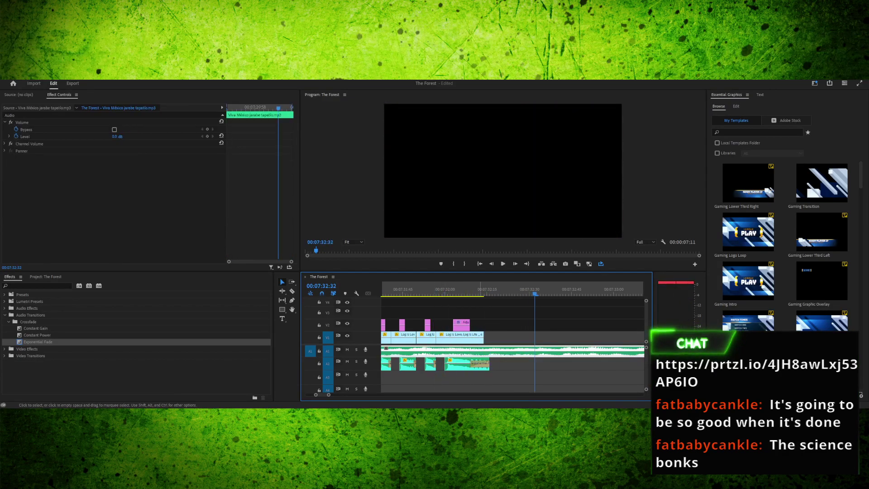
Trim the long impact's bonk sound to end with its clip and shorten the sound's Exponential Fade to 00:00:00:02
{"action": "left_click_drag", "start_coordinate": [490, 364], "coordinate": [483, 364]}
{"action": "left_click_drag", "start_coordinate": [456, 288], "coordinate": [442, 292]}
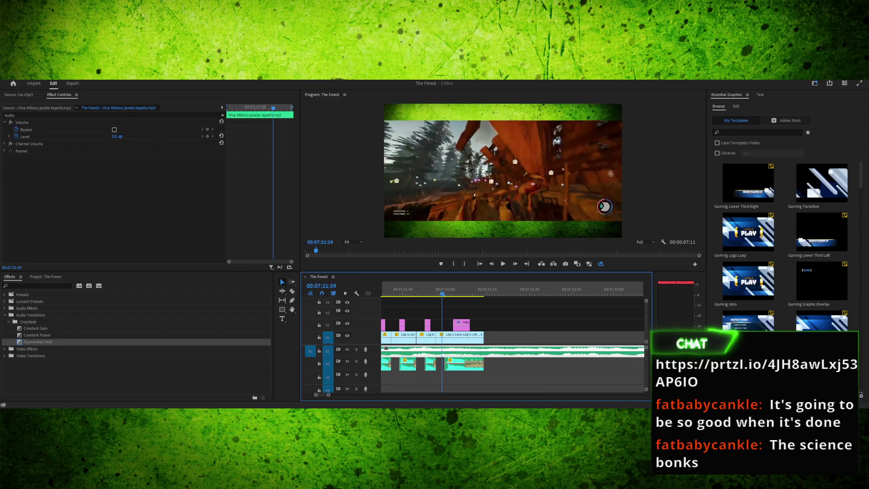
{"action": "key", "text": "Right"}
{"action": "left_click_drag", "start_coordinate": [466, 363], "coordinate": [470, 364]}
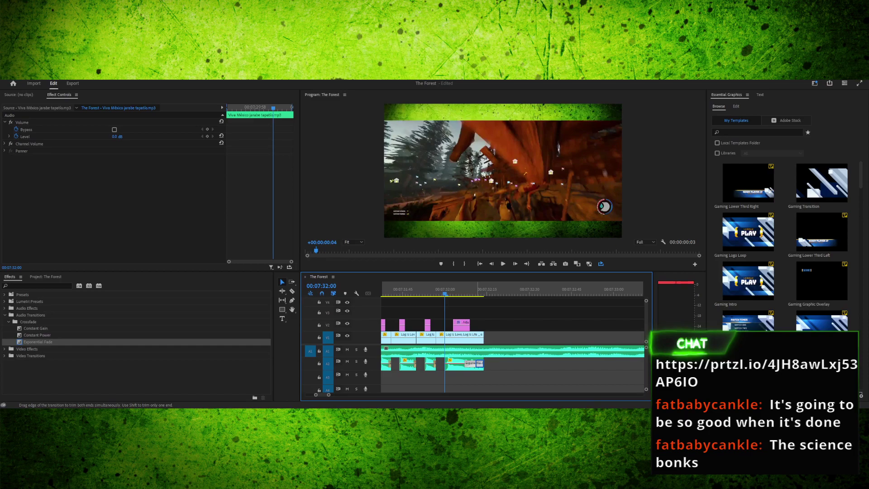
{"action": "left_click_drag", "start_coordinate": [479, 363], "coordinate": [480, 364]}
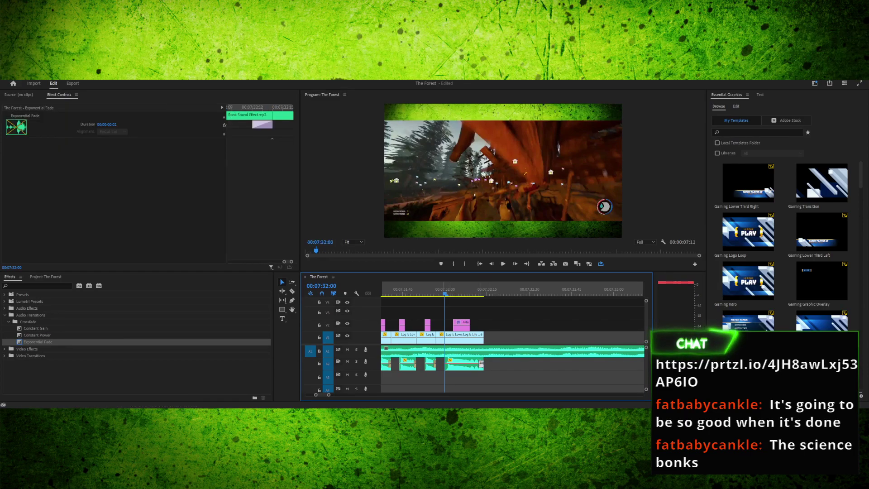
Replay the chain's ending from just before the long impact to check the blur and bonk timing
{"action": "key", "text": "Left"}
{"action": "key", "text": "Left"}
{"action": "key", "text": "Left"}
{"action": "key", "text": "Left"}
{"action": "key", "text": "Left"}
{"action": "key", "text": "Left"}
{"action": "key", "text": "space"}
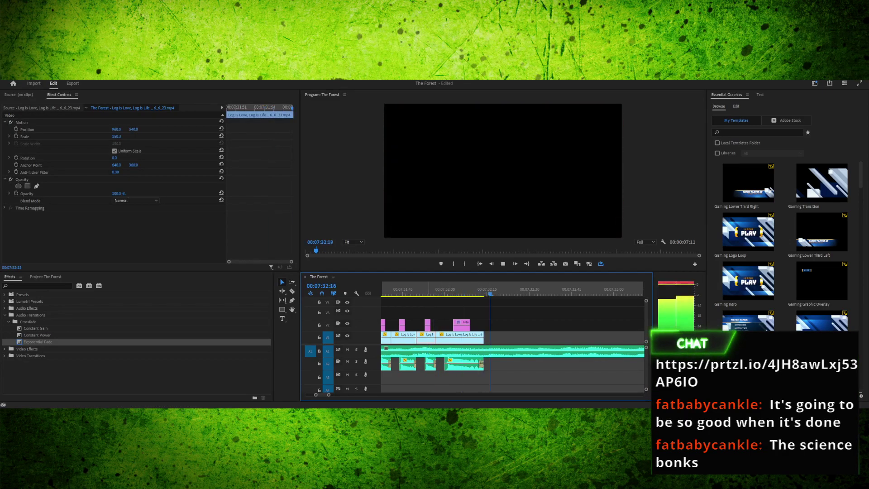
{"action": "key", "text": "space"}
{"action": "left_click", "coordinate": [467, 290]}
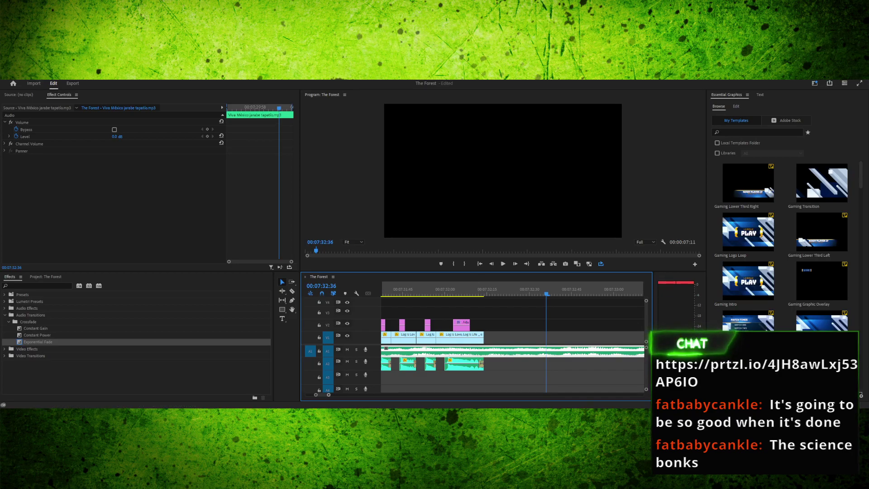
Examine how much music remains between the chain's last impact and the end of the track
{"action": "key", "text": "minus"}
{"action": "key", "text": "minus"}
{"action": "key", "text": "equal"}
{"action": "key", "text": "equal"}
{"action": "key", "text": "equal"}
{"action": "key", "text": "minus"}
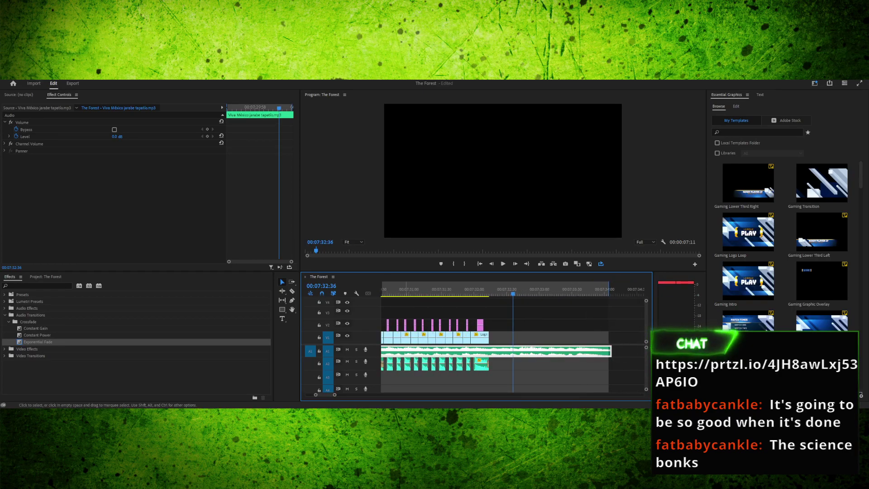
{"action": "key", "text": "End"}
{"action": "key", "text": "shift+Left"}
{"action": "key", "text": "shift+Left"}
{"action": "key", "text": "shift+Left"}
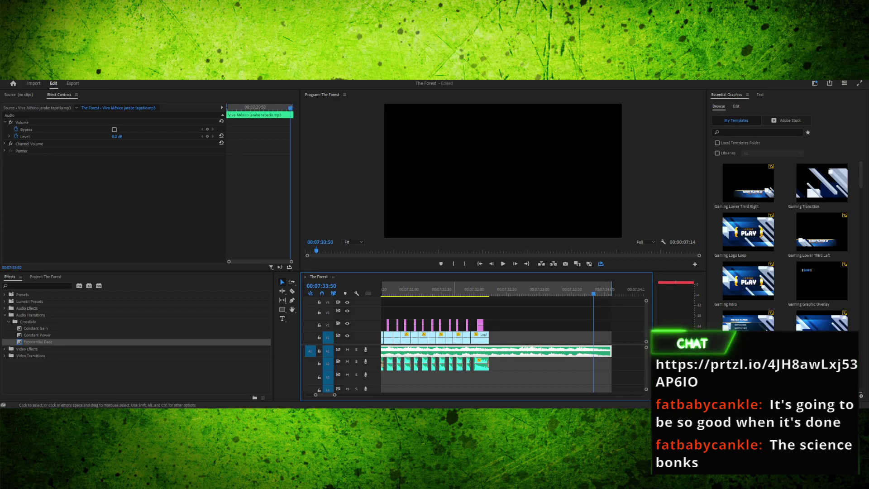
Copy the run of short impacts between the two long ones, with blur layers and bonk sounds, and paste it at 00:07:32:14
{"action": "mouse_move", "coordinate": [412, 289]}
{"action": "left_mouse_down"}
{"action": "mouse_move", "coordinate": [385, 289]}
{"action": "mouse_move", "coordinate": [408, 289]}
{"action": "left_mouse_up"}
{"action": "left_click_drag", "start_coordinate": [440, 318], "coordinate": [508, 343]}
{"action": "left_click_drag", "start_coordinate": [430, 375], "coordinate": [512, 358]}
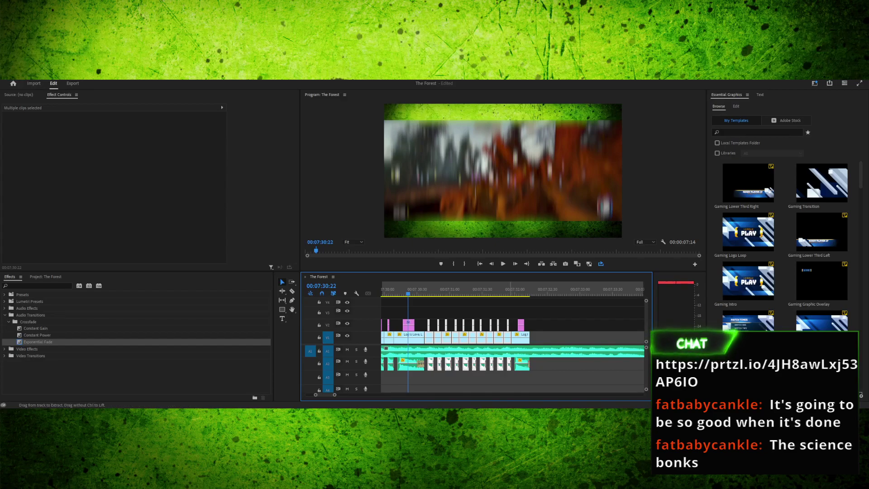
{"action": "left_click_drag", "start_coordinate": [517, 290], "coordinate": [530, 290]}
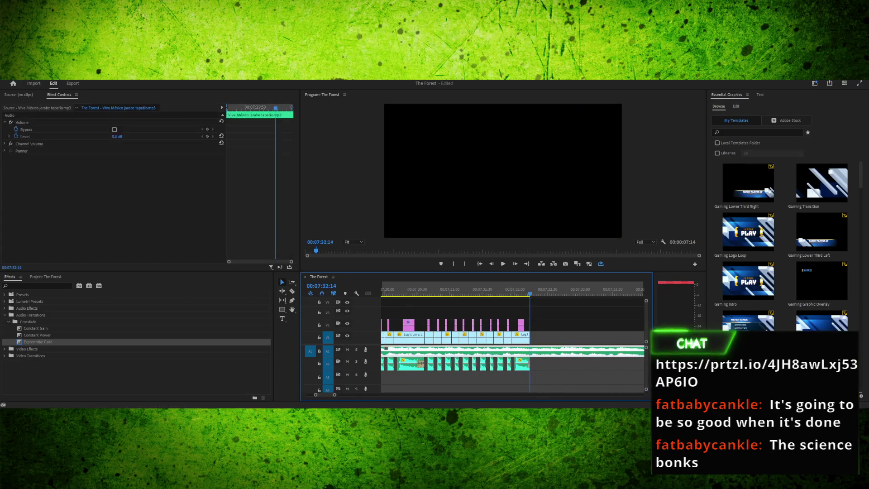
{"action": "key", "text": "ctrl+v"}
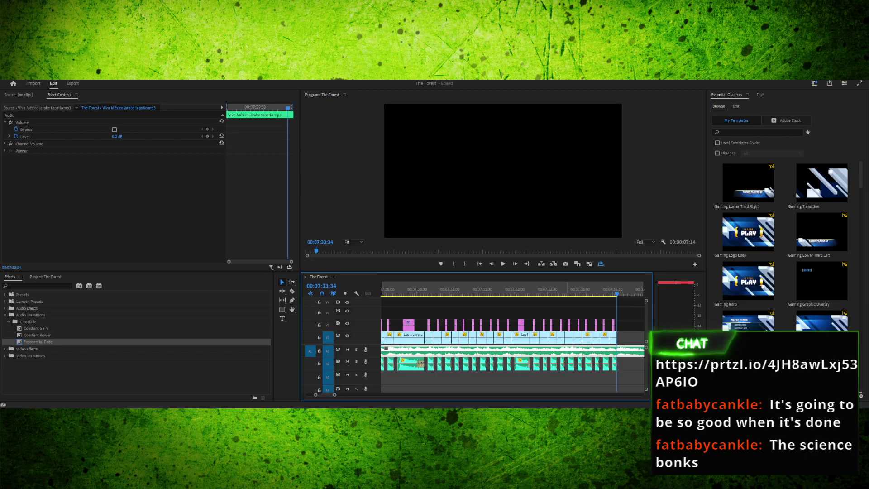
Play the extended chain from about 00:07:30:22 to check the pasted impacts against the music
{"action": "left_click", "coordinate": [409, 290]}
{"action": "key", "text": "space"}
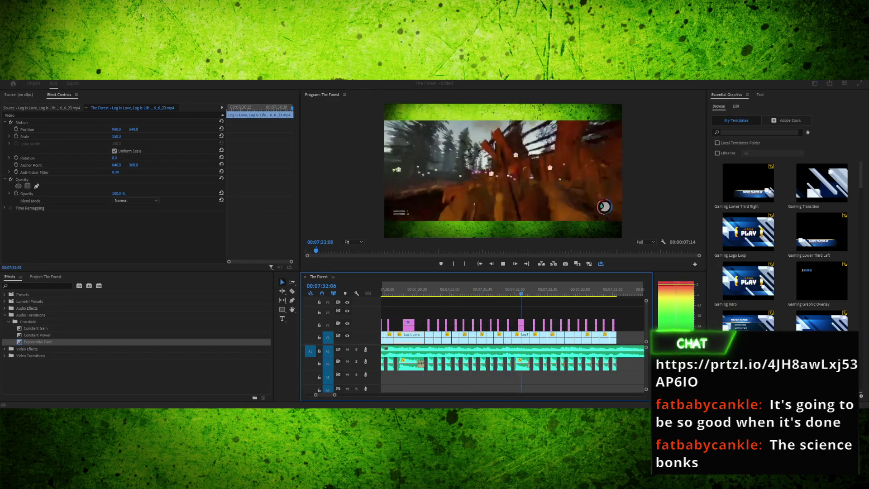
{"action": "key", "text": "space"}
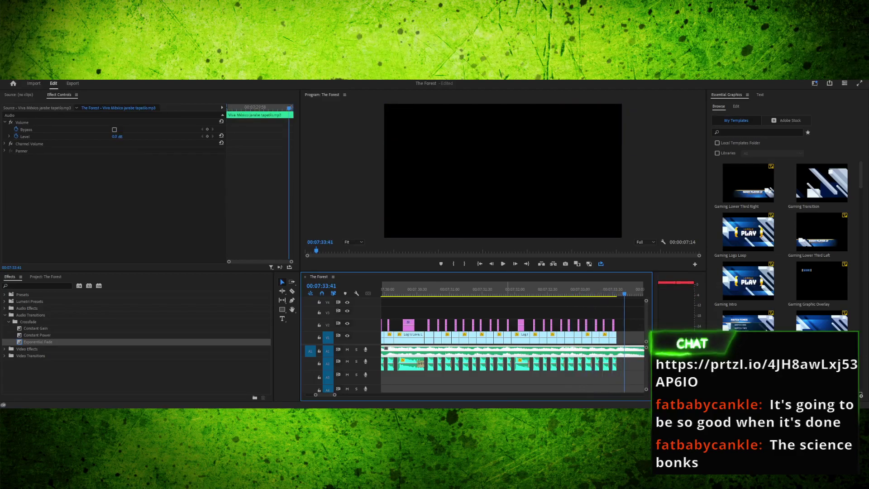
Copy the earlier long impact with its blur layer and bonk sound and paste it at the chain's end, 00:07:33:34
{"action": "left_click_drag", "start_coordinate": [400, 313], "coordinate": [421, 340]}
{"action": "left_click", "coordinate": [410, 369], "text": "shift"}
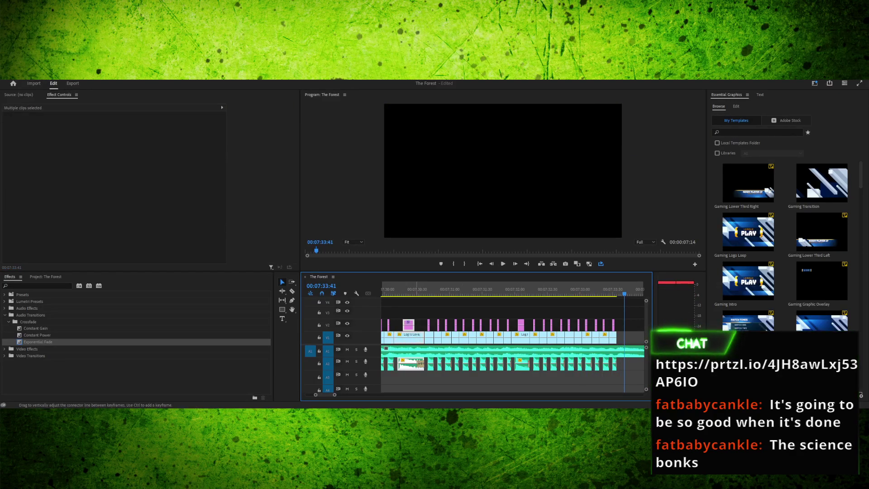
{"action": "left_click_drag", "start_coordinate": [624, 293], "coordinate": [615, 293]}
{"action": "key", "text": "Right"}
{"action": "key", "text": "space"}
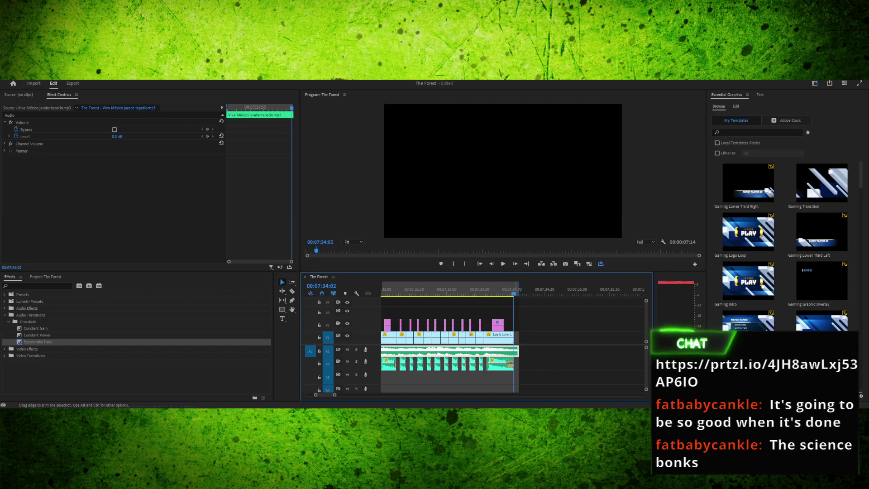
Slow the last long impact's clip and bonk sound so that the clip ends exactly where the music ends
{"action": "key", "text": "equal"}
{"action": "key", "text": "equal"}
{"action": "key", "text": "equal"}
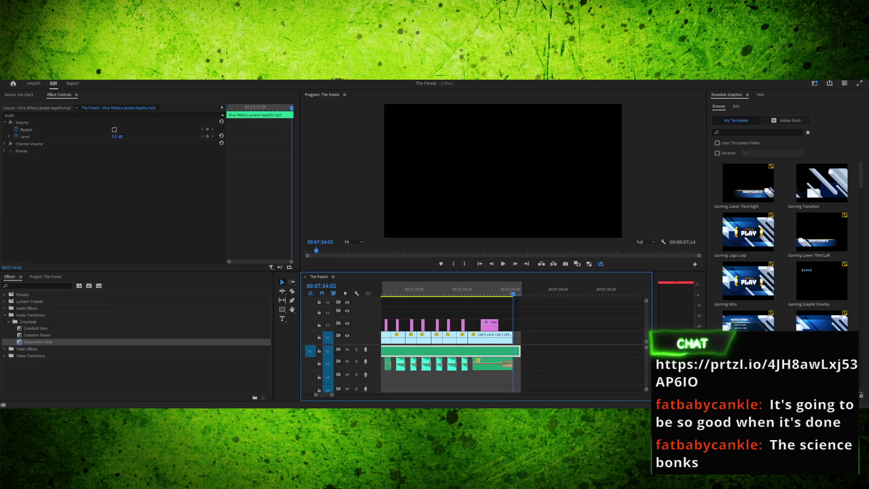
{"action": "key", "text": "minus"}
{"action": "key", "text": "minus"}
{"action": "key", "text": "equal"}
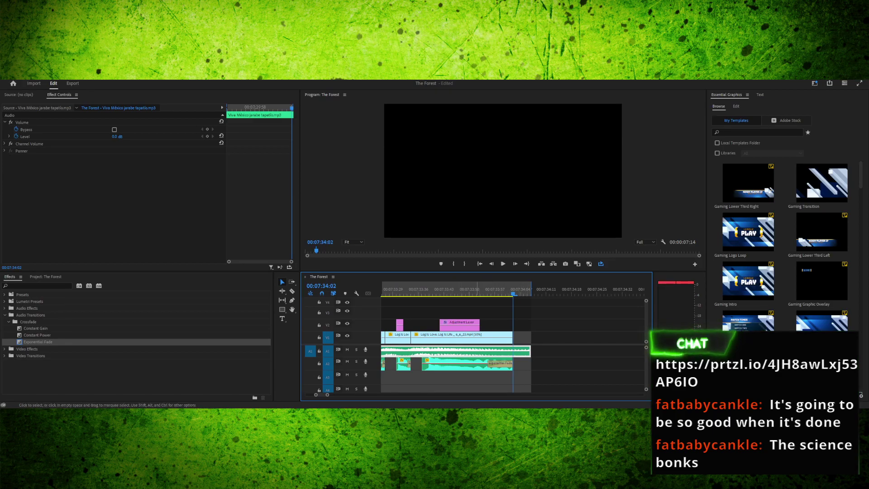
{"action": "left_click", "coordinate": [472, 338]}
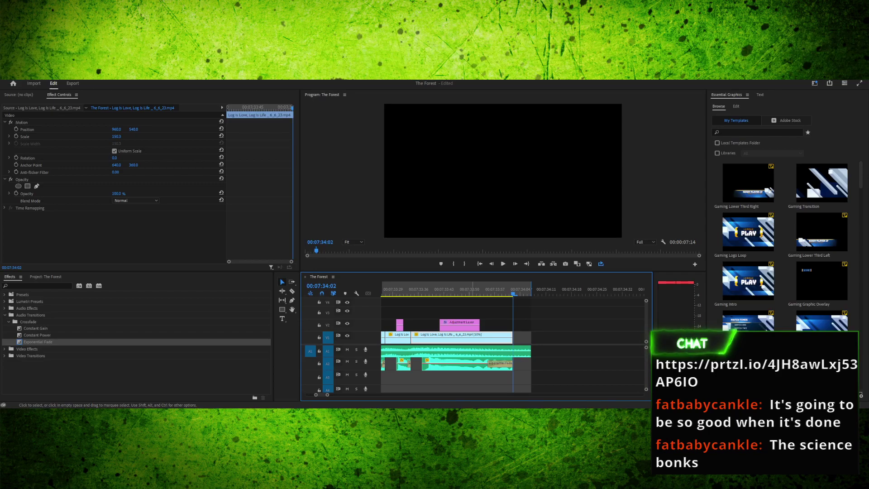
{"action": "left_click", "coordinate": [454, 365], "text": "shift"}
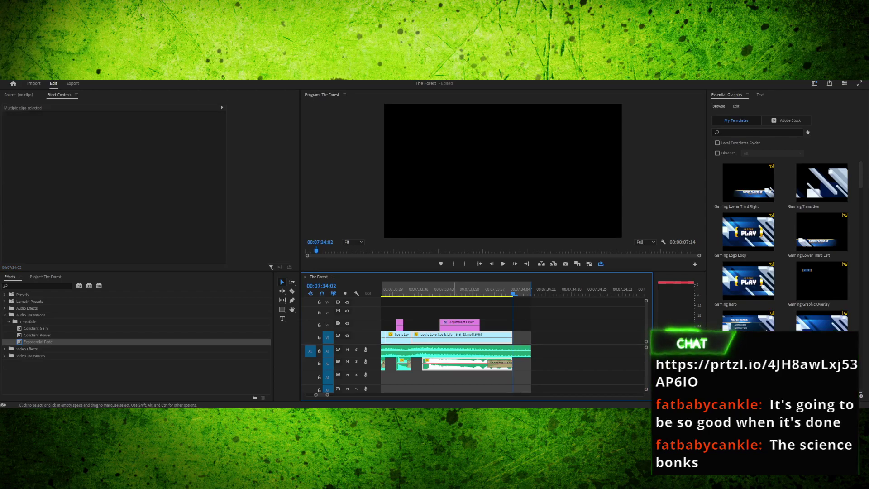
{"action": "key", "text": "ctrl+r"}
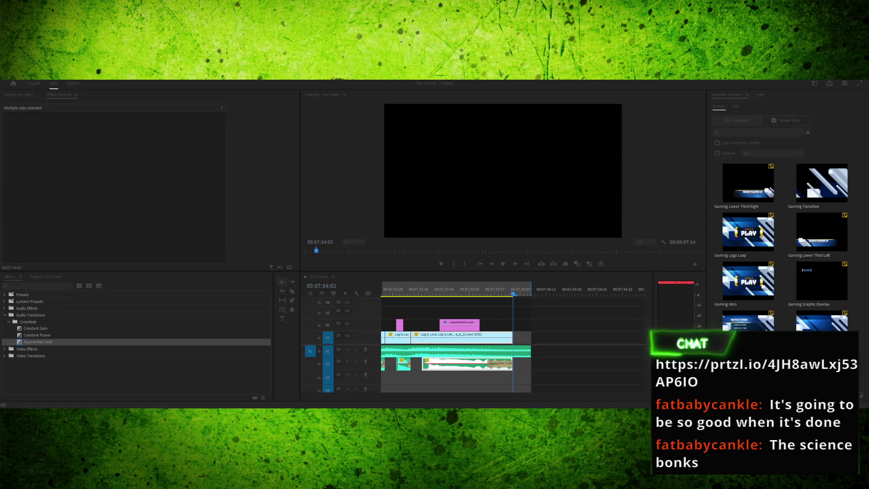
{"action": "key", "text": "Return"}
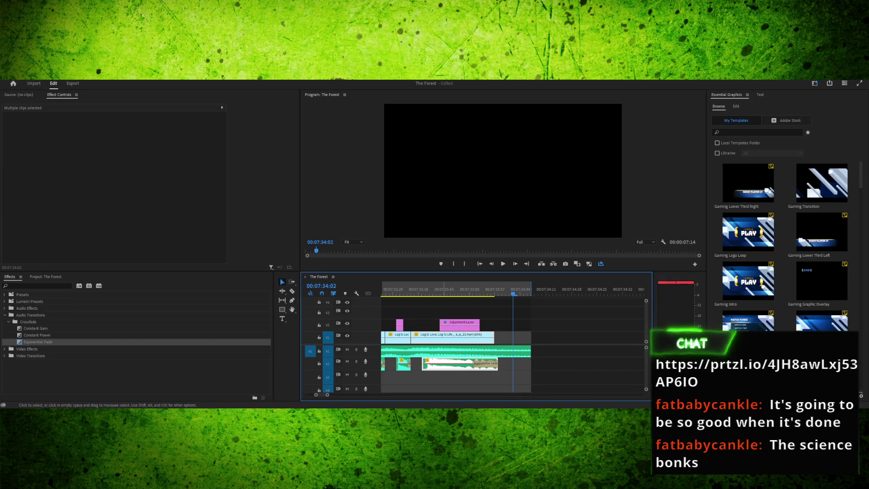
{"action": "key", "text": "ctrl+r"}
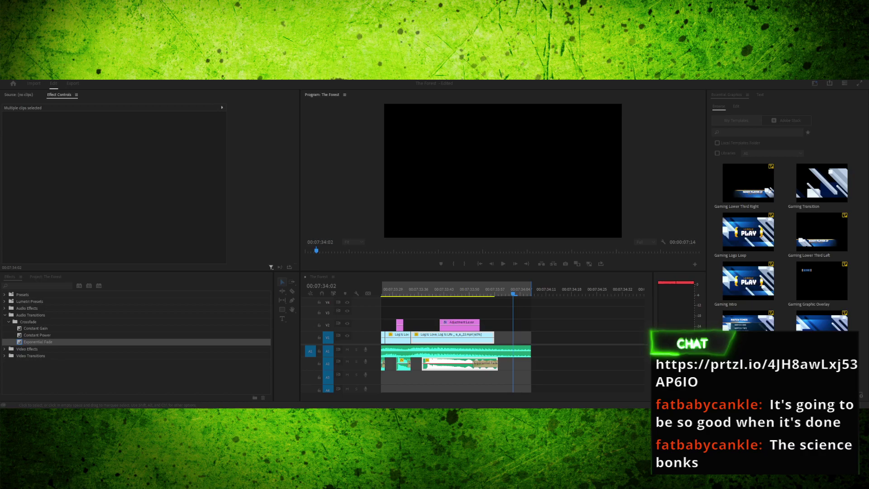
{"action": "key", "text": "Return"}
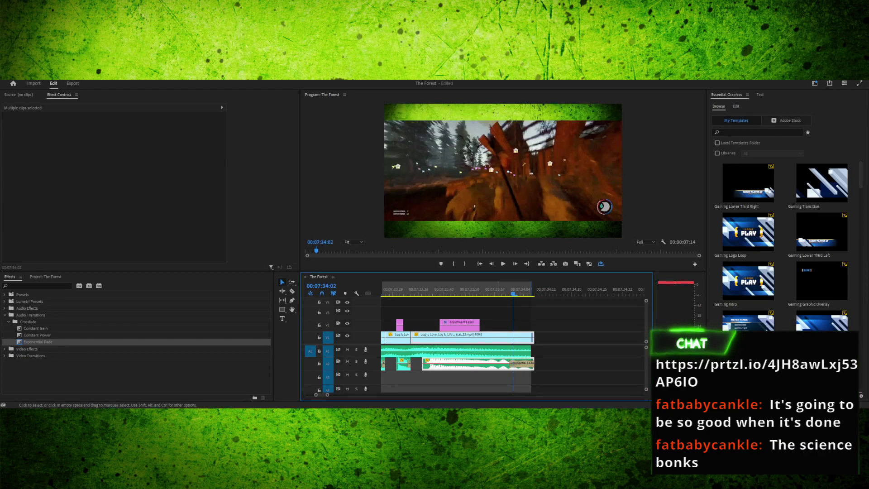
{"action": "key", "text": "ctrl+r"}
{"action": "type", "text": "42"}
{"action": "key", "text": "Return"}
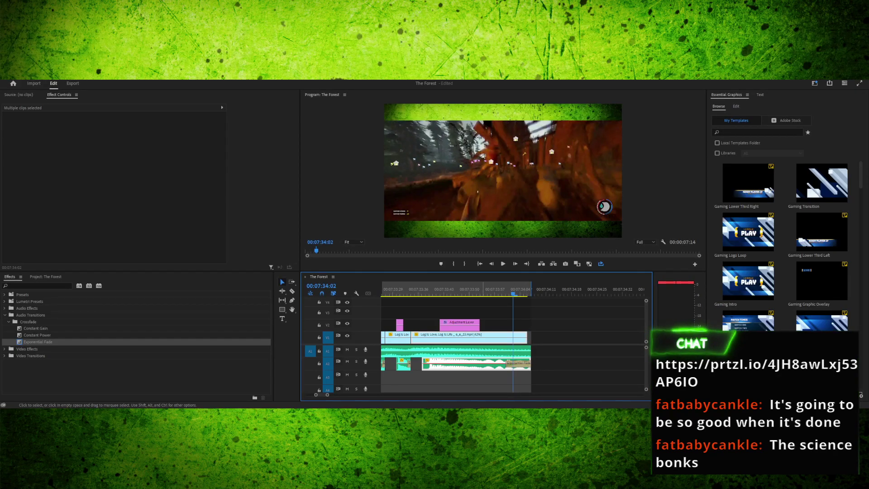
{"action": "key", "text": "ctrl+r"}
{"action": "key", "text": "Return"}
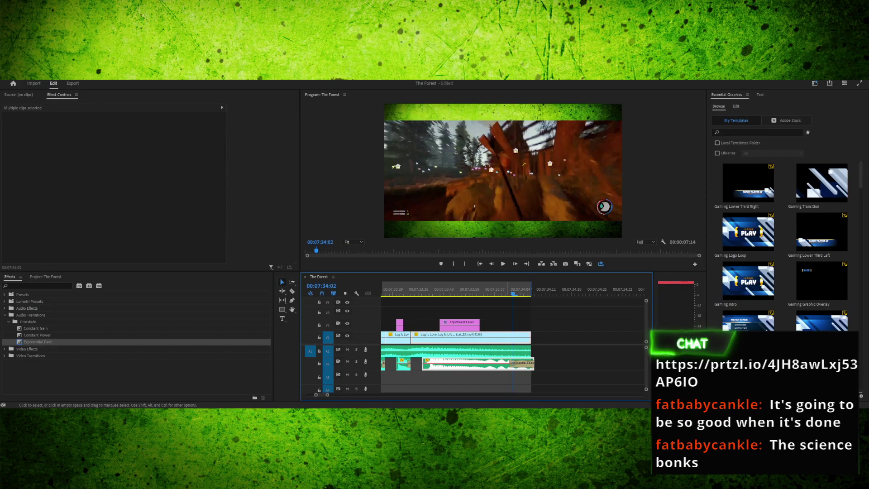
Trim the end of the last long impact's bonk sound to match the end of its clip
{"action": "left_click_drag", "start_coordinate": [534, 364], "coordinate": [531, 364]}
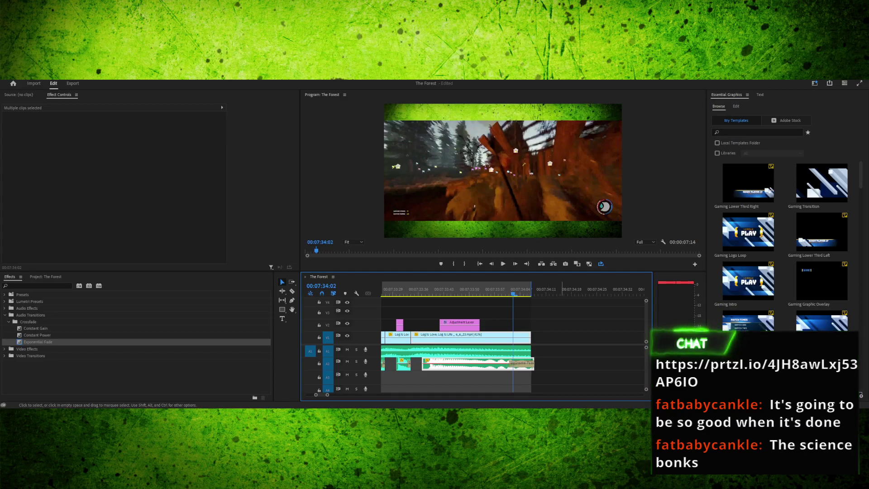
{"action": "key", "text": "ctrl+shift+a"}
{"action": "left_click_drag", "start_coordinate": [534, 363], "coordinate": [531, 363]}
Move the last long impact's blur layer so that it starts at 00:07:33:43, where the hit lands
{"action": "left_click_drag", "start_coordinate": [447, 289], "coordinate": [439, 289]}
{"action": "key", "text": "Right"}
{"action": "key", "text": "Right"}
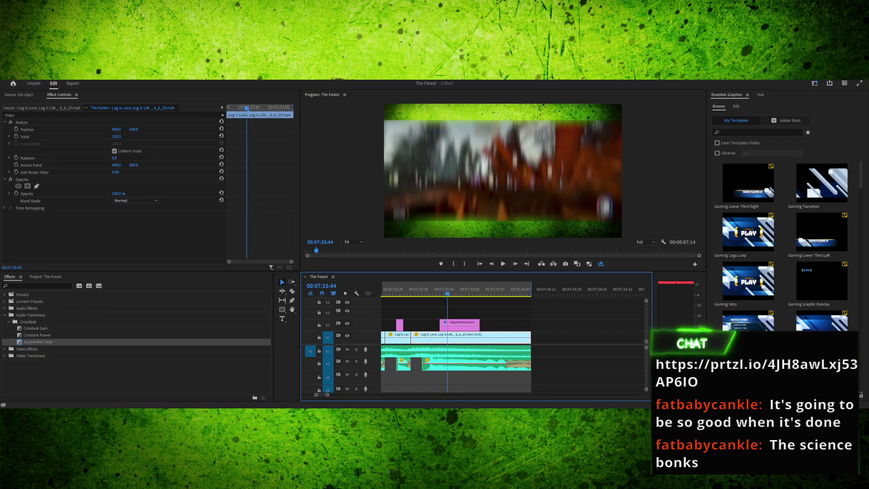
{"action": "left_click_drag", "start_coordinate": [455, 325], "coordinate": [462, 326]}
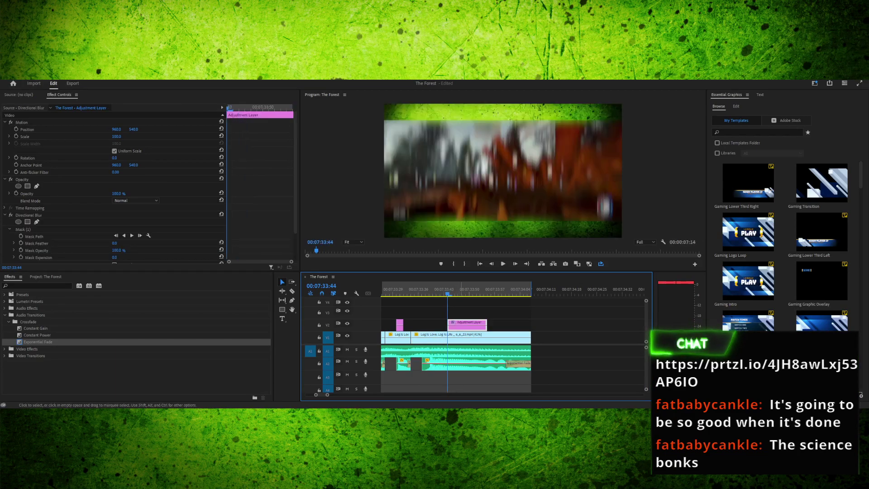
{"action": "key", "text": "Left"}
{"action": "key", "text": "Right"}
{"action": "key", "text": "Right"}
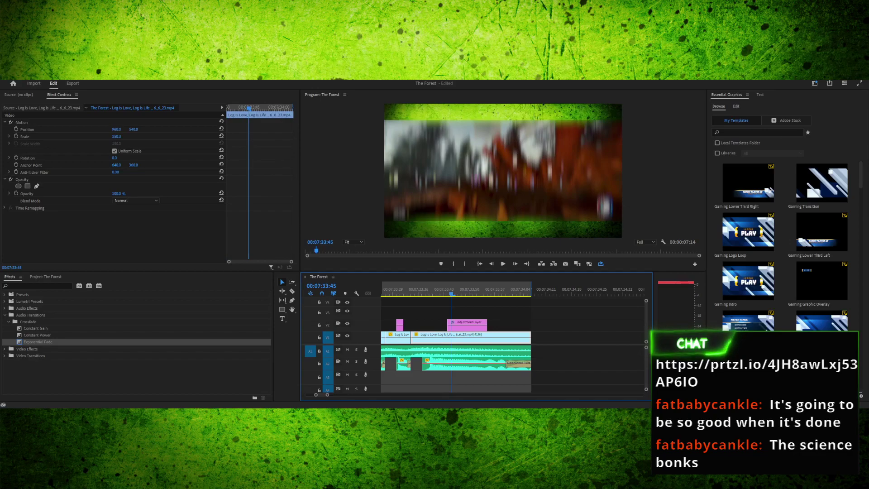
{"action": "key", "text": "Left"}
{"action": "key", "text": "Left"}
{"action": "key", "text": "Left"}
{"action": "key", "text": "Left"}
{"action": "key", "text": "Right"}
{"action": "key", "text": "Right"}
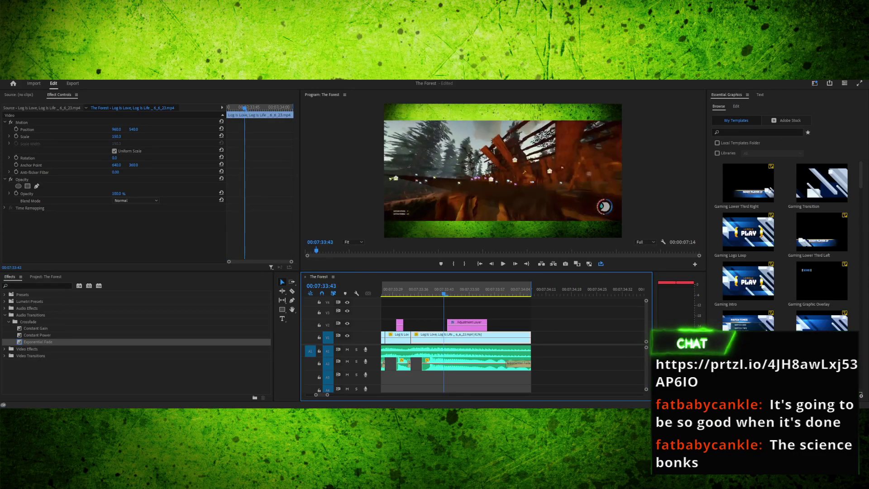
{"action": "left_click_drag", "start_coordinate": [467, 325], "coordinate": [462, 325]}
Trim the end of the last long impact's blur layer to 00:07:33:50
{"action": "key", "text": "Left"}
{"action": "key", "text": "Right"}
{"action": "key", "text": "Right"}
{"action": "key", "text": "Right"}
{"action": "key", "text": "Right"}
{"action": "key", "text": "Right"}
{"action": "key", "text": "Right"}
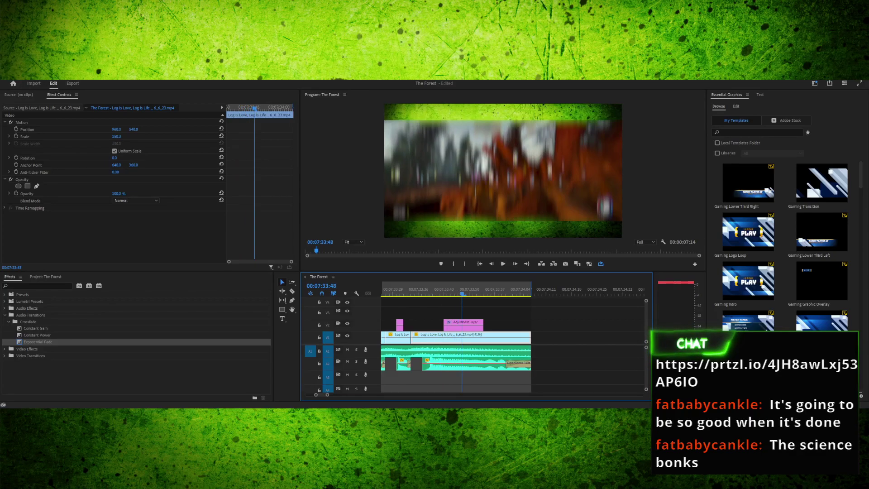
{"action": "key", "text": "Right"}
{"action": "key", "text": "Right"}
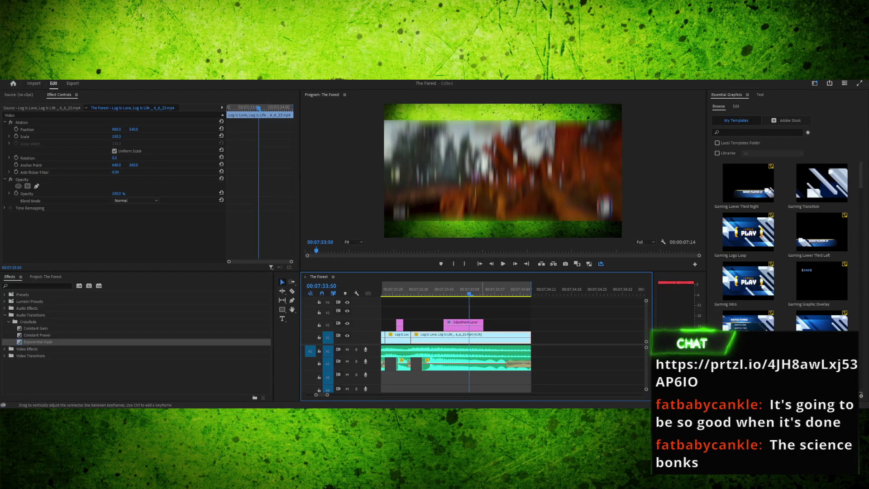
{"action": "left_click_drag", "start_coordinate": [482, 325], "coordinate": [469, 325]}
Replay the last long impact from its start to check the slowed clip, blur and bonk timing
{"action": "left_click_drag", "start_coordinate": [446, 289], "coordinate": [412, 289]}
{"action": "key", "text": "space"}
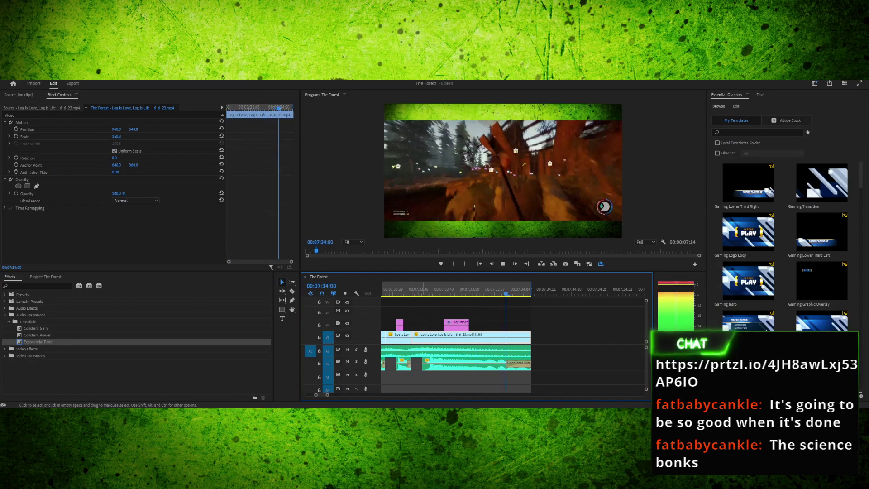
{"action": "key", "text": "space"}
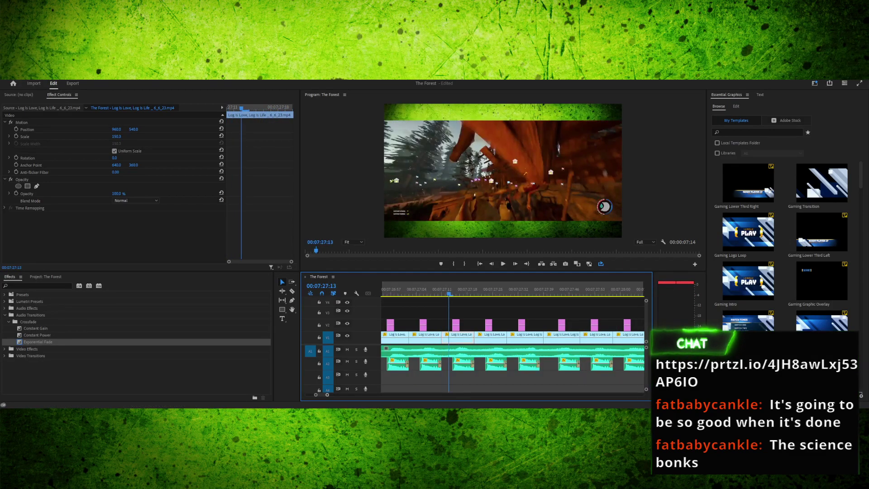
Save the project and play the whole impact chain from 00:07:27:13 through to the music's end
{"action": "key", "text": "minus"}
{"action": "key", "text": "minus"}
{"action": "key", "text": "minus"}
{"action": "key", "text": "minus"}
{"action": "key", "text": "minus"}
{"action": "key", "text": "minus"}
{"action": "key", "text": "minus"}
{"action": "key", "text": "minus"}
{"action": "key", "text": "minus"}
{"action": "key", "text": "minus"}
{"action": "key", "text": "minus"}
{"action": "key", "text": "minus"}
{"action": "key", "text": "equal"}
{"action": "key", "text": "equal"}
{"action": "key", "text": "equal"}
{"action": "key", "text": "equal"}
{"action": "key", "text": "equal"}
{"action": "key", "text": "equal"}
{"action": "key", "text": "equal"}
{"action": "key", "text": "equal"}
{"action": "key", "text": "equal"}
{"action": "key", "text": "minus"}
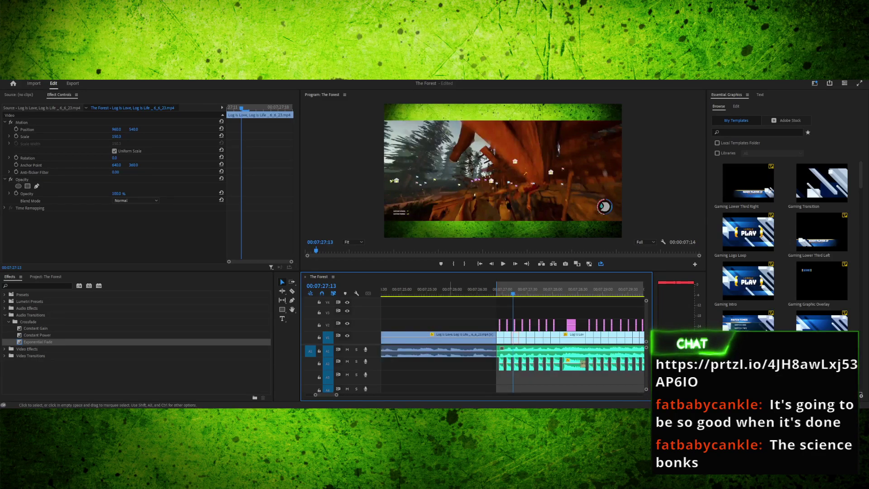
{"action": "key", "text": "minus"}
{"action": "key", "text": "minus"}
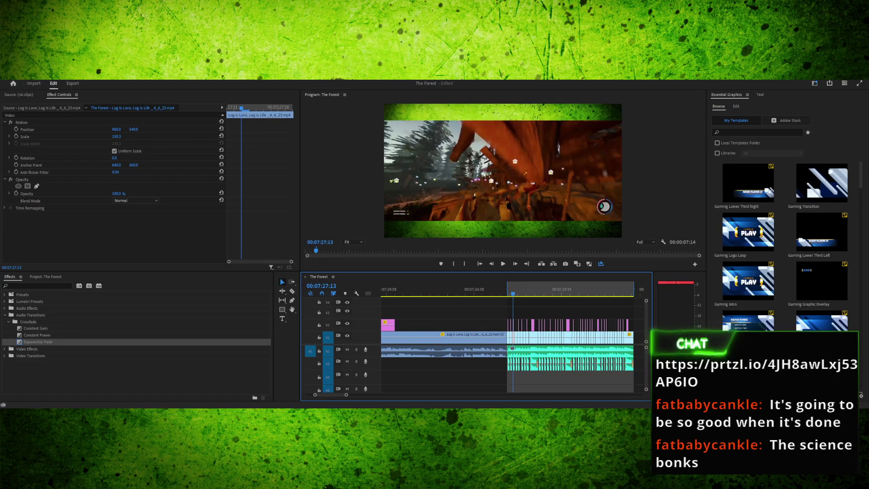
{"action": "key", "text": "ctrl+s"}
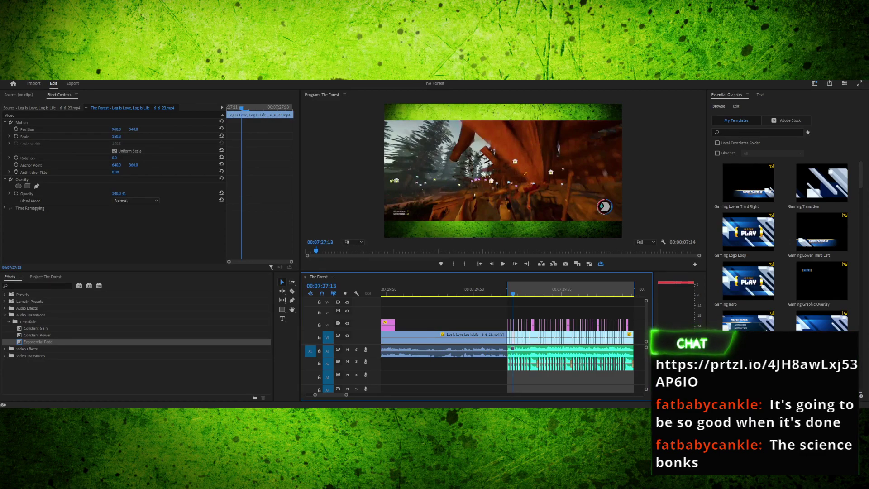
{"action": "key", "text": "space"}
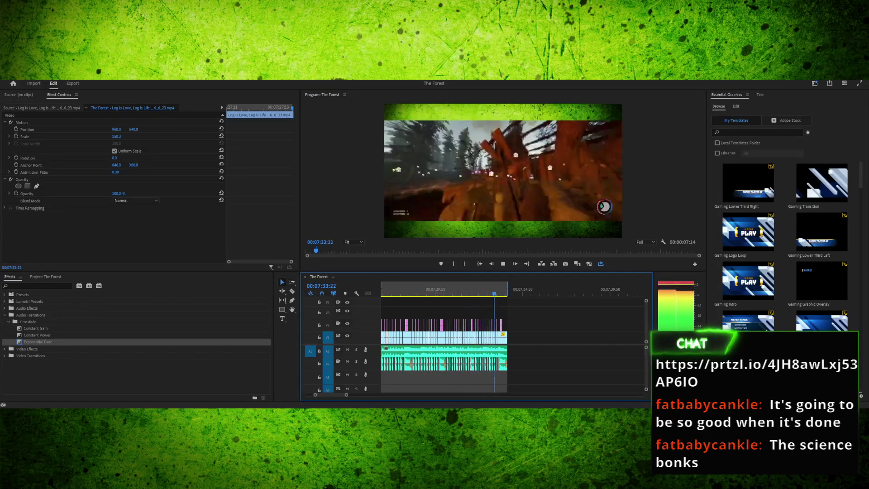
{"action": "key", "text": "space"}
Review the chain around the long impact at 00:07:32:03 in close-up
{"action": "key", "text": "backslash"}
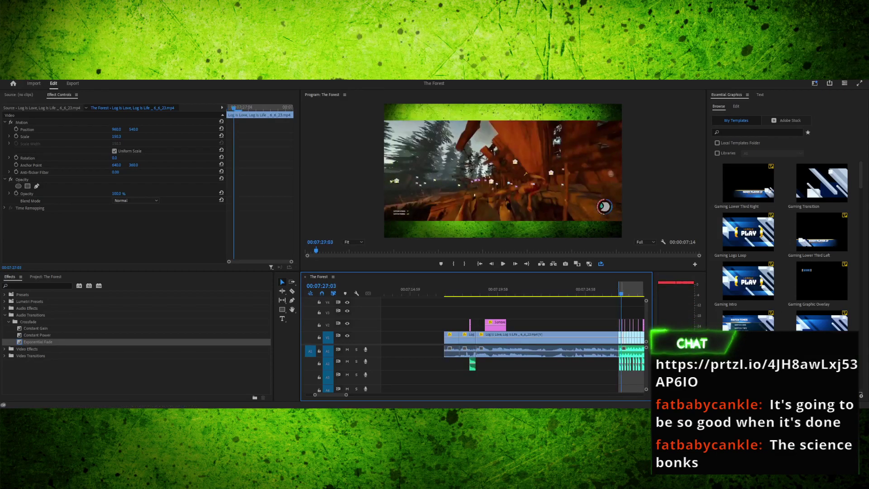
{"action": "left_click_drag", "start_coordinate": [621, 293], "coordinate": [469, 293]}
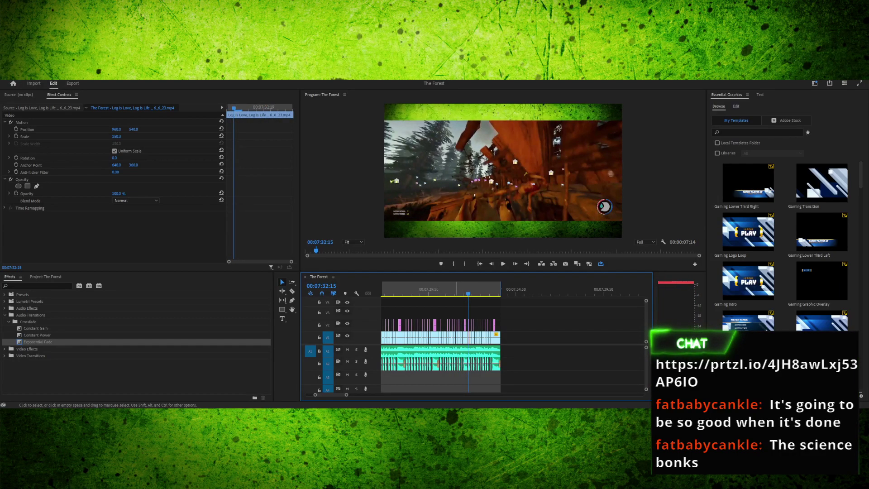
{"action": "left_click_drag", "start_coordinate": [347, 394], "coordinate": [329, 395]}
{"action": "key", "text": "space"}
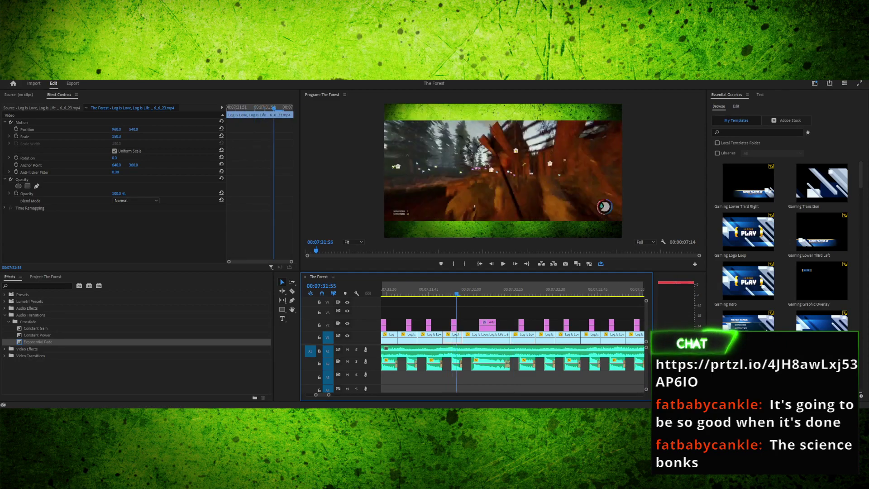
Replay the impact chain from its opening through both long impacts and examine the cut near 00:07:32:16 in close-up
{"action": "key", "text": "space"}
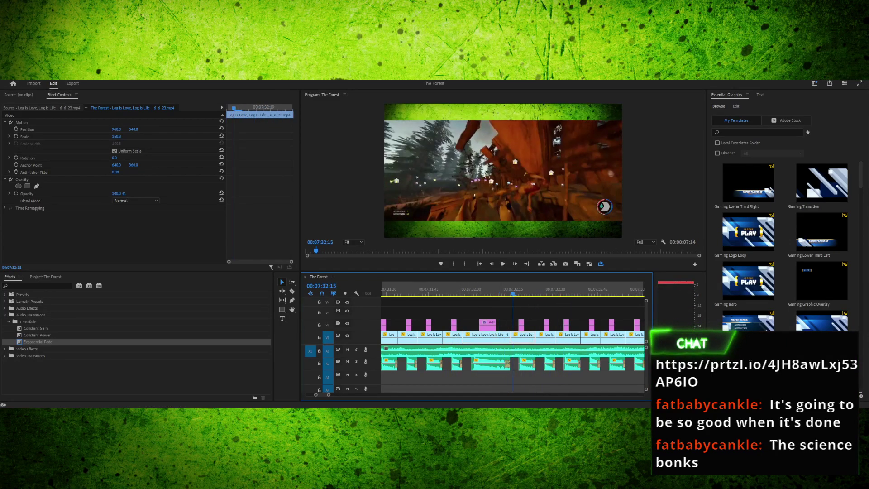
{"action": "left_click_drag", "start_coordinate": [514, 289], "coordinate": [476, 289]}
{"action": "key", "text": "space"}
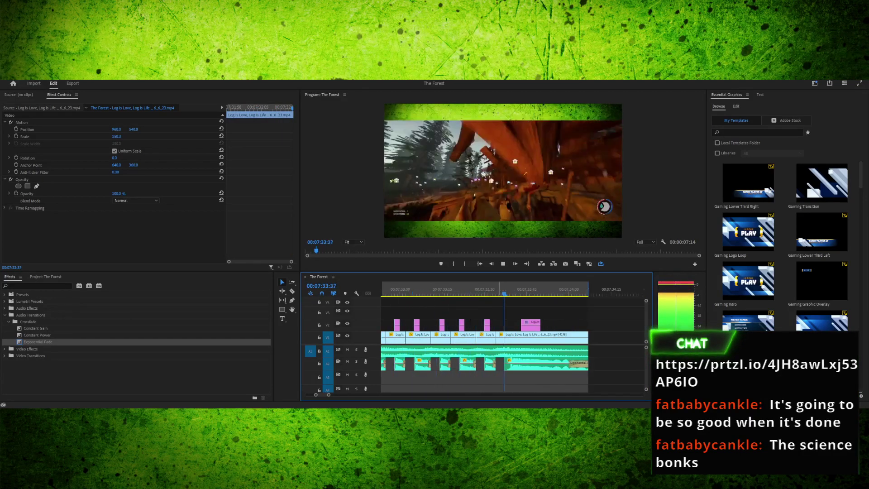
{"action": "left_click_drag", "start_coordinate": [493, 289], "coordinate": [447, 290]}
{"action": "key", "text": "space"}
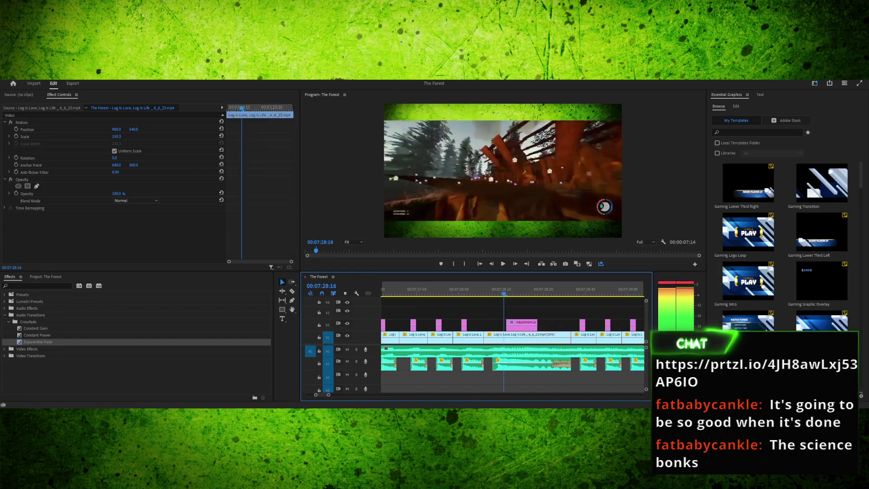
{"action": "mouse_move", "coordinate": [329, 395]}
{"action": "left_mouse_down"}
{"action": "mouse_move", "coordinate": [359, 395]}
{"action": "mouse_move", "coordinate": [338, 394]}
{"action": "left_mouse_up"}
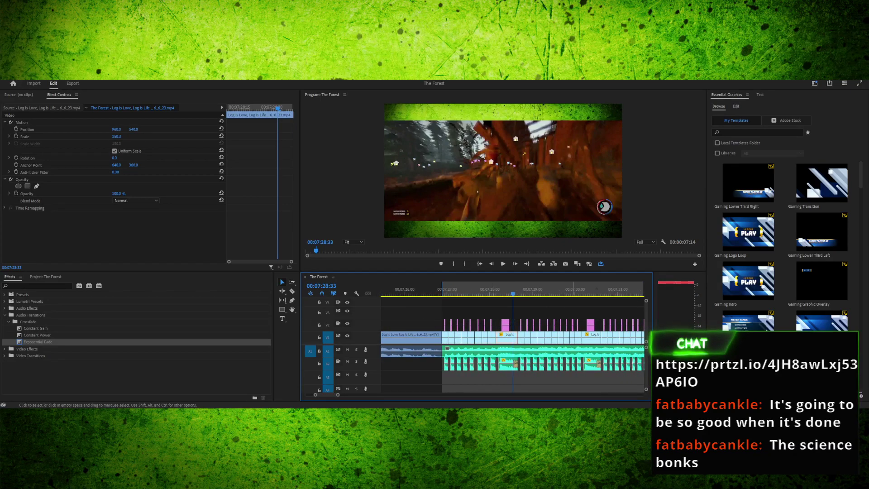
{"action": "key", "text": "space"}
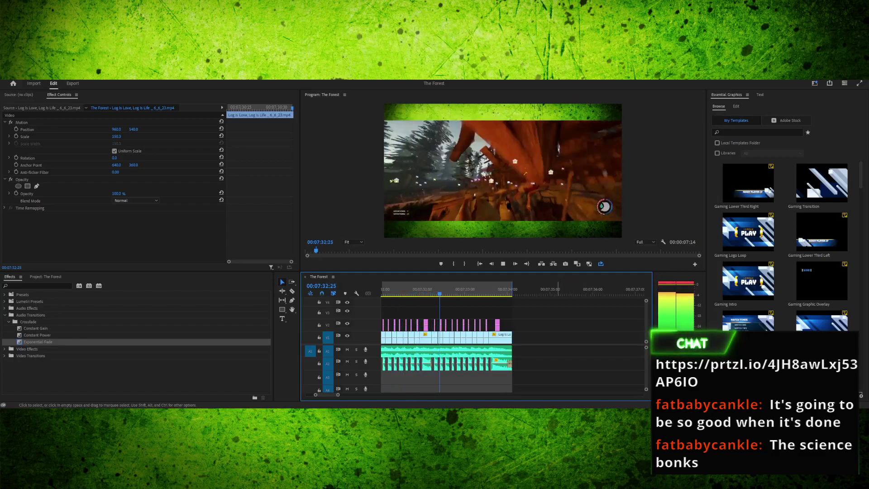
{"action": "key", "text": "space"}
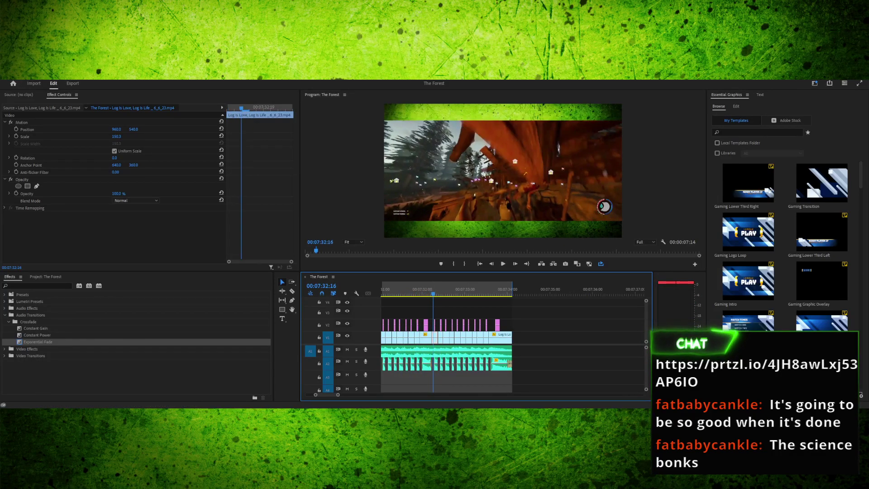
{"action": "key", "text": "="}
{"action": "key", "text": "="}
{"action": "key", "text": "="}
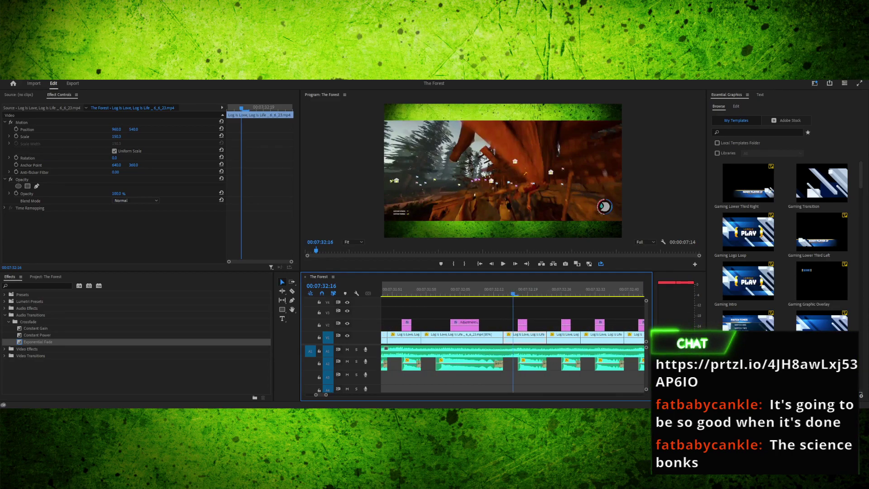
{"action": "key", "text": "="}
{"action": "key", "text": "minus"}
{"action": "key", "text": "minus"}
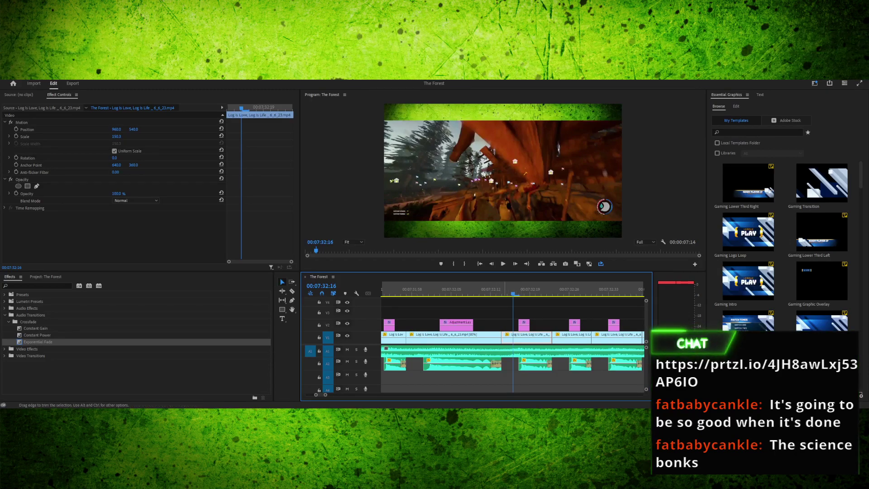
Shift all clips, blur layers and bonk sounds after the long impact at 00:07:32:03 about 13 frames later, leaving the music in place
{"action": "left_click", "coordinate": [488, 337]}
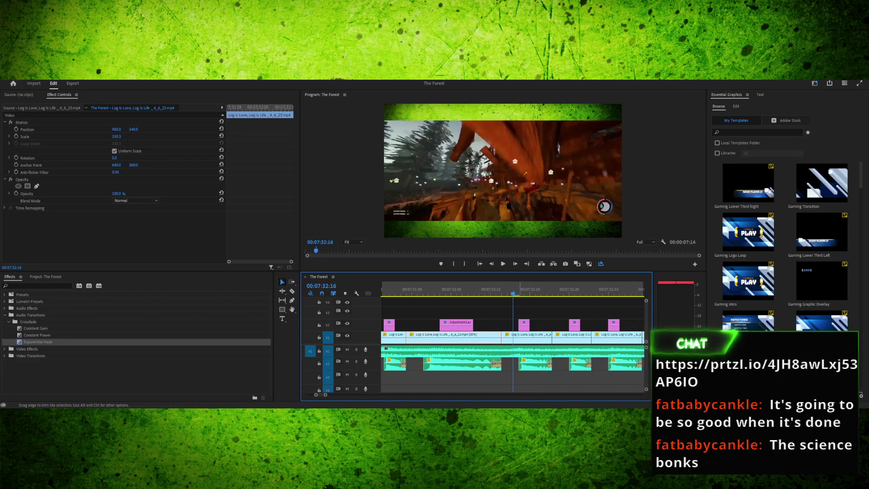
{"action": "left_click_drag", "start_coordinate": [519, 312], "coordinate": [650, 340]}
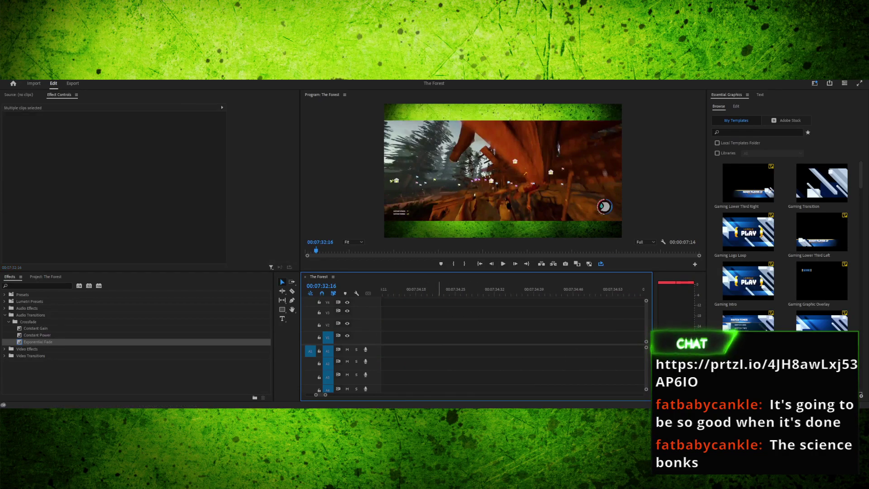
{"action": "left_click_drag", "start_coordinate": [326, 395], "coordinate": [355, 395]}
{"action": "key", "text": "space"}
{"action": "key", "text": "space"}
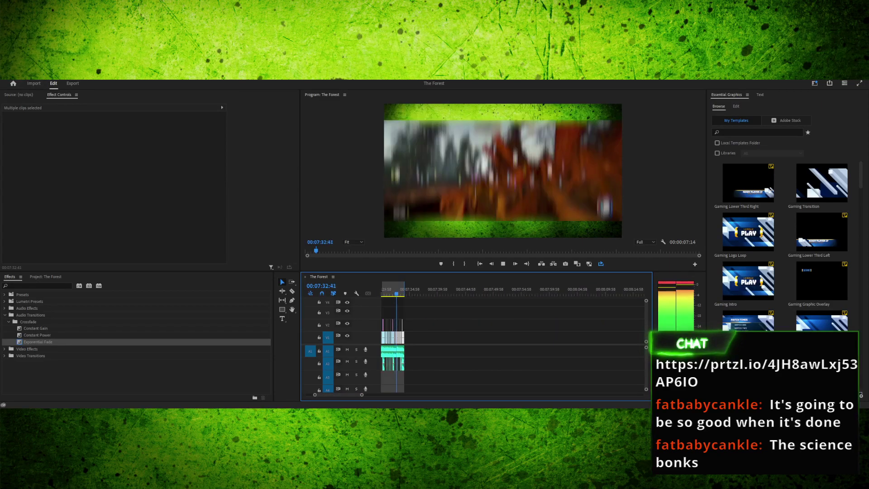
{"action": "key", "text": "equal"}
{"action": "key", "text": "equal"}
{"action": "key", "text": "equal"}
{"action": "key", "text": "equal"}
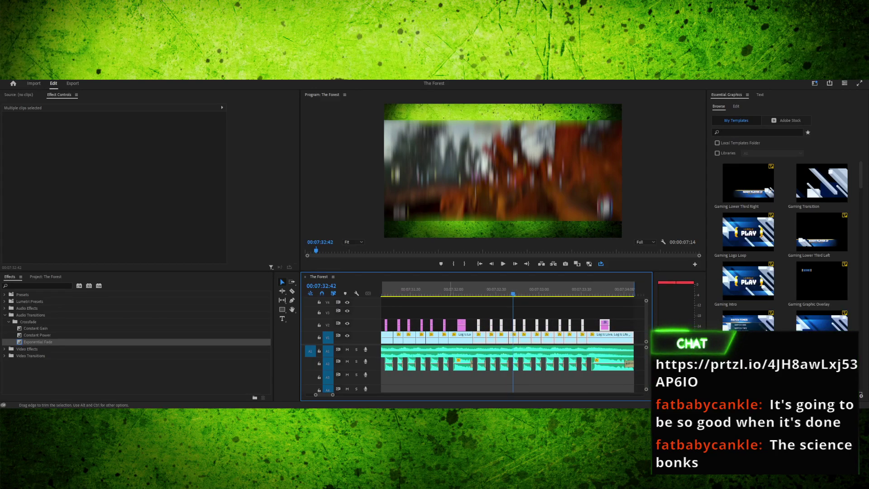
{"action": "left_click_drag", "start_coordinate": [481, 380], "coordinate": [626, 365], "text": "shift"}
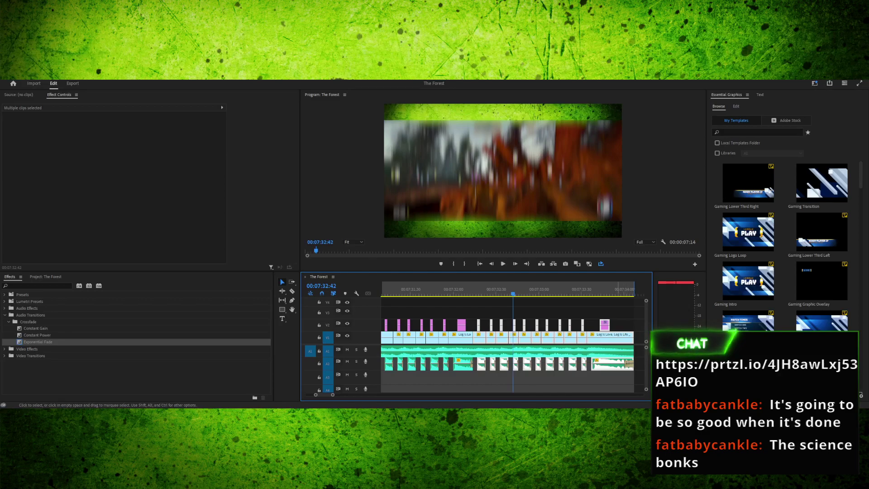
{"action": "left_click_drag", "start_coordinate": [602, 337], "coordinate": [620, 337]}
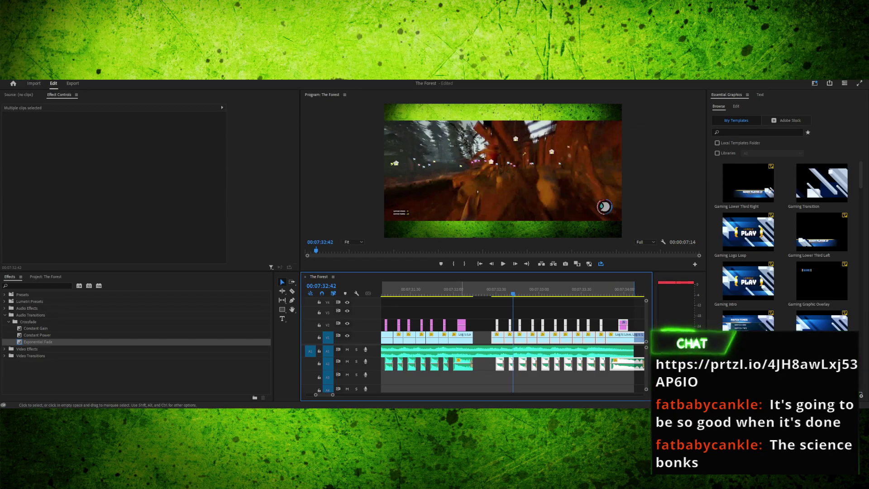
{"action": "left_click", "coordinate": [460, 338]}
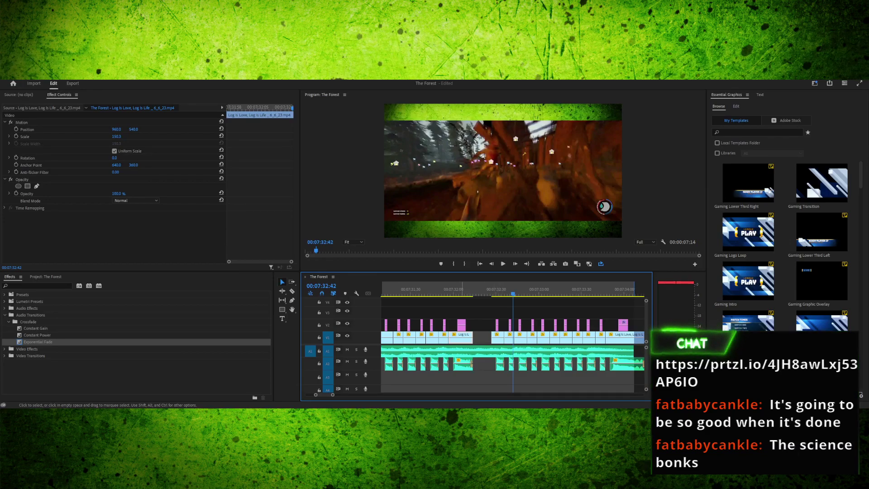
{"action": "key", "text": "ctrl+z"}
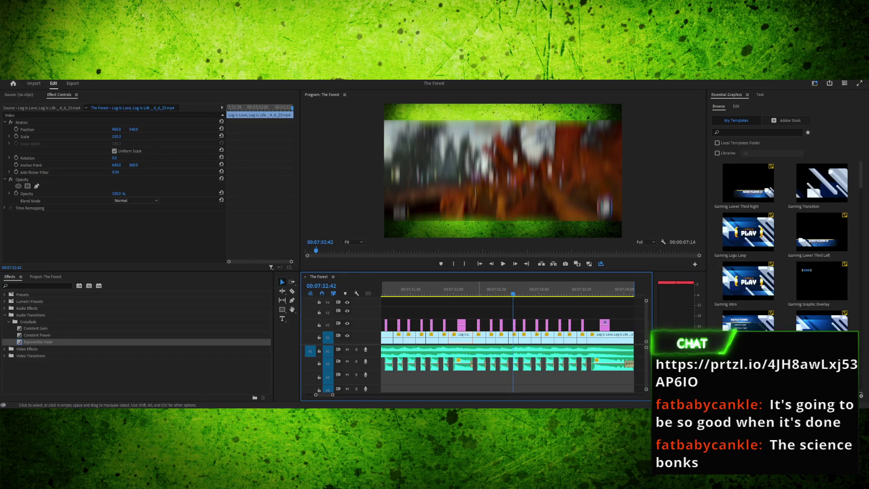
{"action": "key", "text": "ctrl+z"}
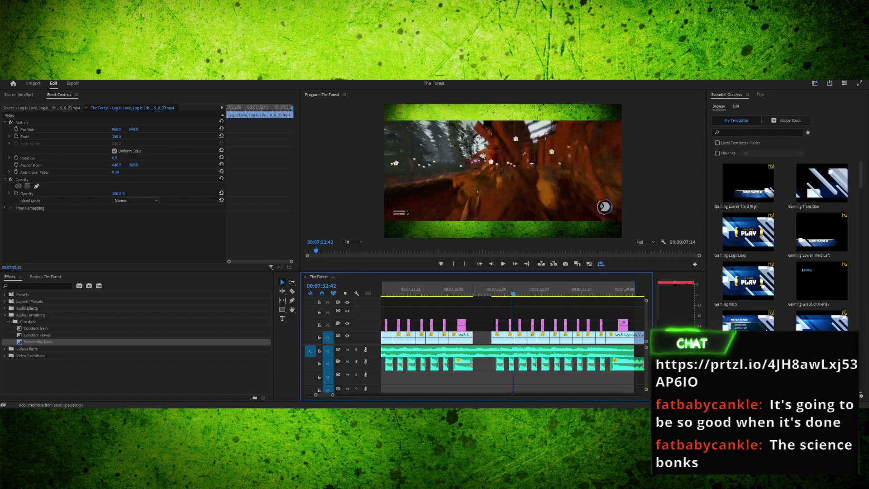
Move the shifted clips, blur layers and bonk sounds back so the first clip starts at 00:07:32:15
{"action": "left_click_drag", "start_coordinate": [486, 310], "coordinate": [624, 342]}
{"action": "mouse_move", "coordinate": [490, 368]}
{"action": "left_mouse_down"}
{"action": "mouse_move", "coordinate": [628, 375]}
{"action": "mouse_move", "coordinate": [540, 371]}
{"action": "left_mouse_up"}
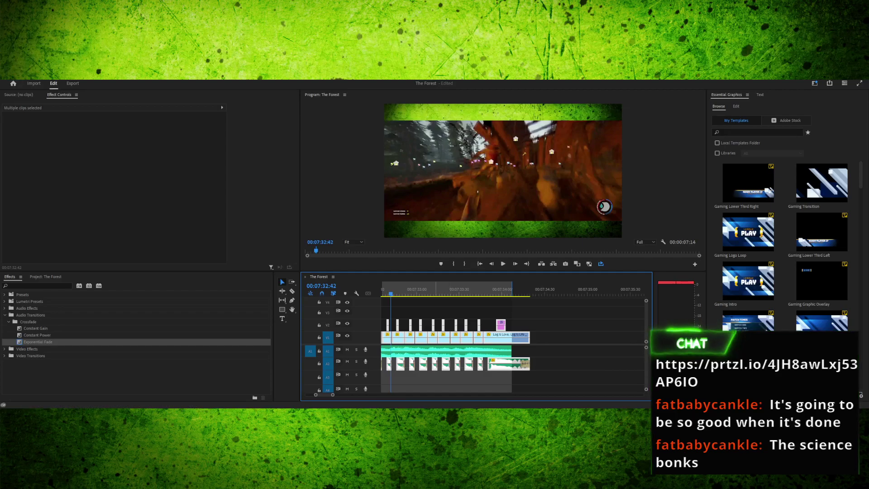
{"action": "left_click_drag", "start_coordinate": [391, 290], "coordinate": [421, 290]}
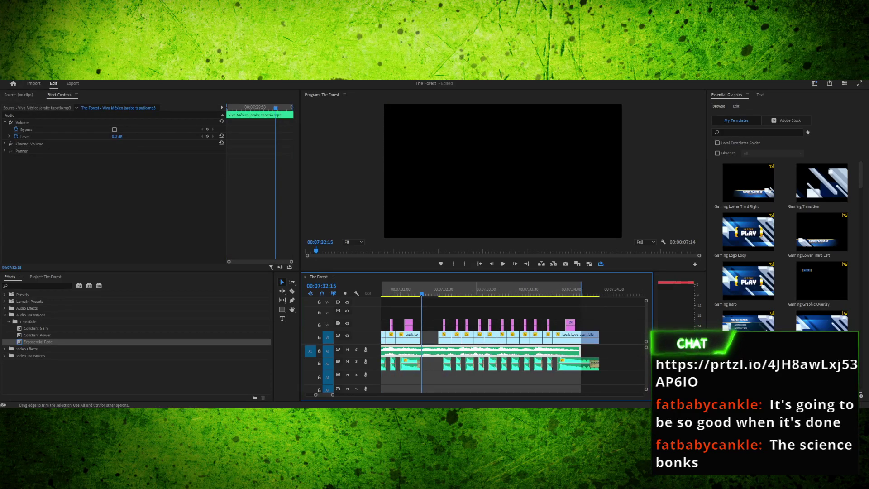
{"action": "left_click_drag", "start_coordinate": [431, 310], "coordinate": [587, 345]}
{"action": "left_click_drag", "start_coordinate": [436, 366], "coordinate": [579, 372], "text": "shift"}
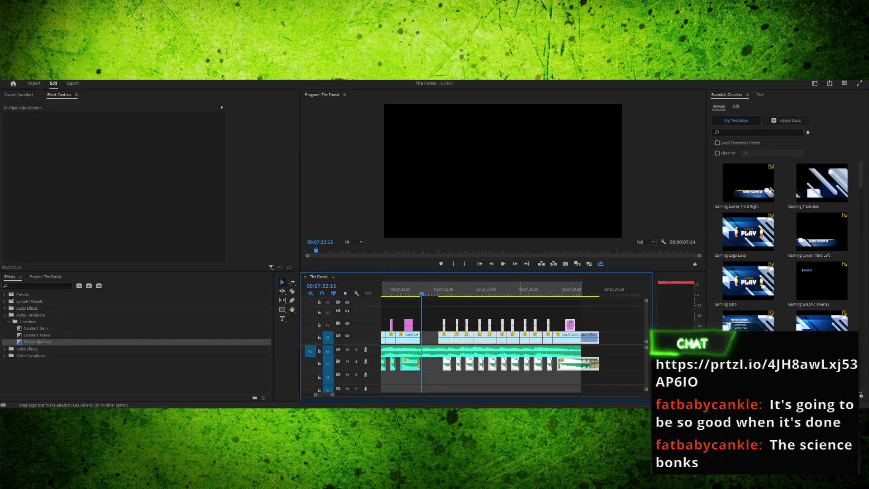
{"action": "left_click_drag", "start_coordinate": [447, 338], "coordinate": [481, 338]}
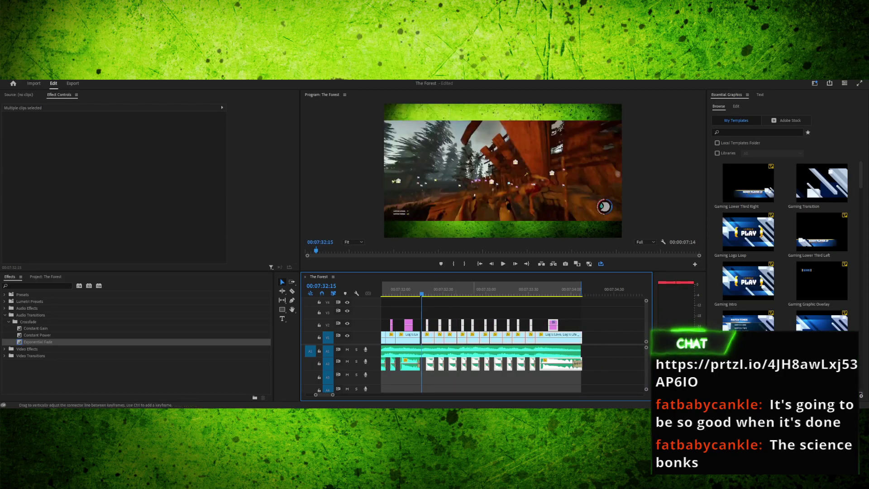
Adjust the speed of the long impact clip at 00:07:32:03 and extend its end with the bonk sound to close the gap
{"action": "left_click_drag", "start_coordinate": [423, 289], "coordinate": [415, 289]}
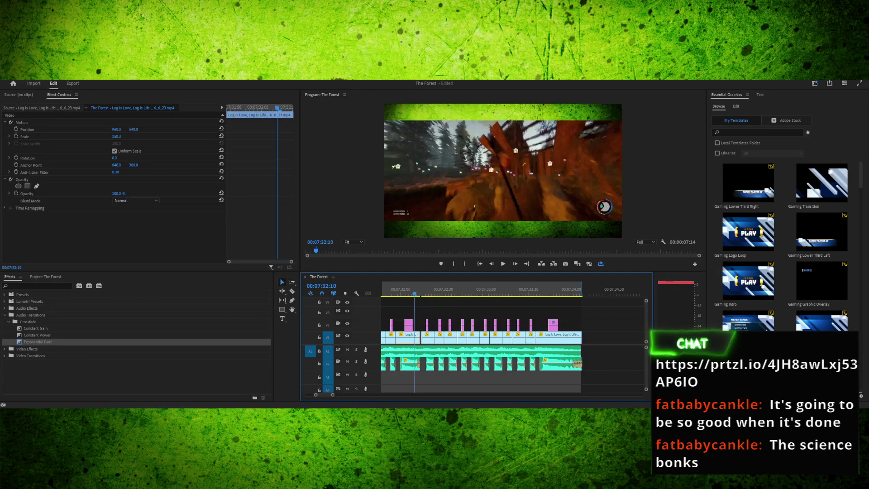
{"action": "key", "text": "="}
{"action": "key", "text": "="}
{"action": "key", "text": "="}
{"action": "key", "text": "="}
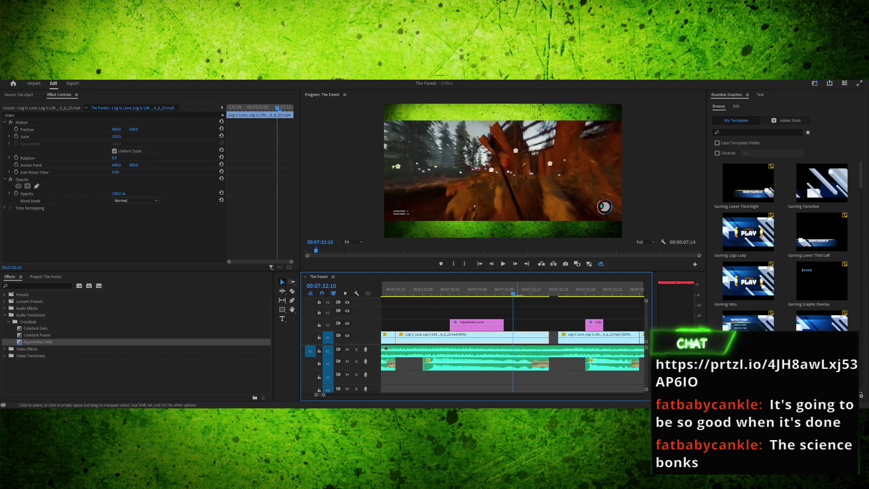
{"action": "key", "text": "ctrl+s"}
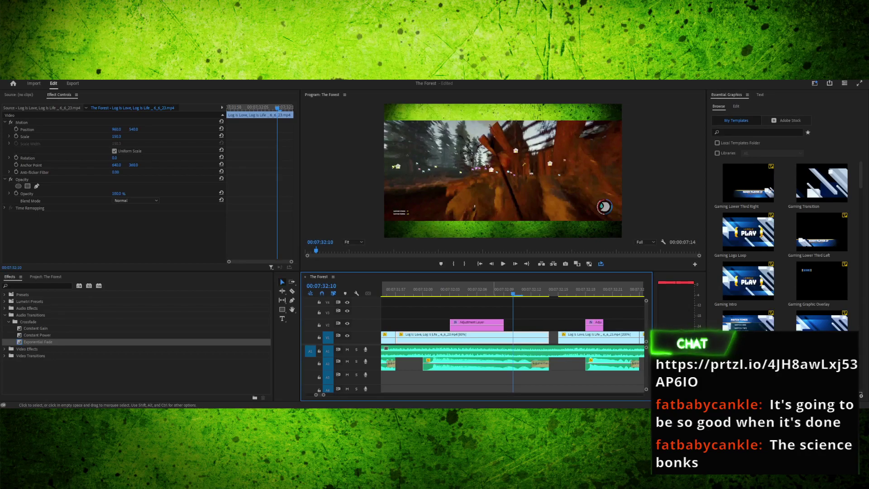
{"action": "left_click", "coordinate": [490, 363], "text": "shift"}
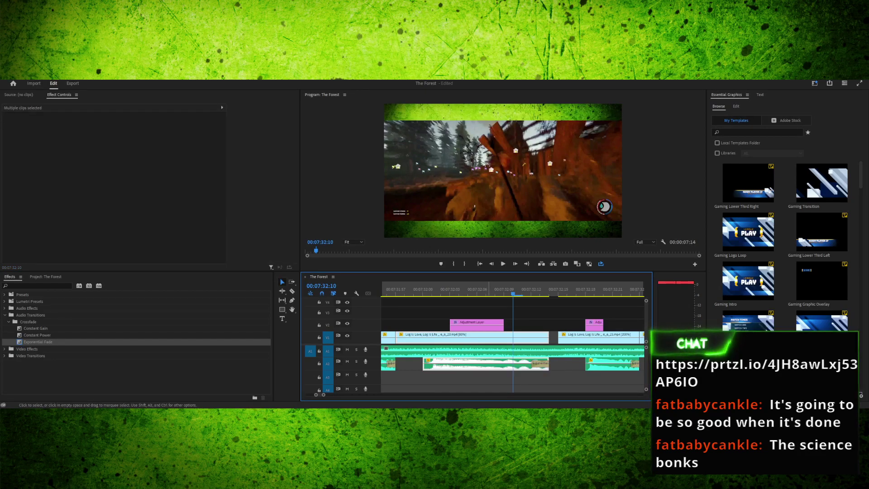
{"action": "key", "text": "ctrl+r"}
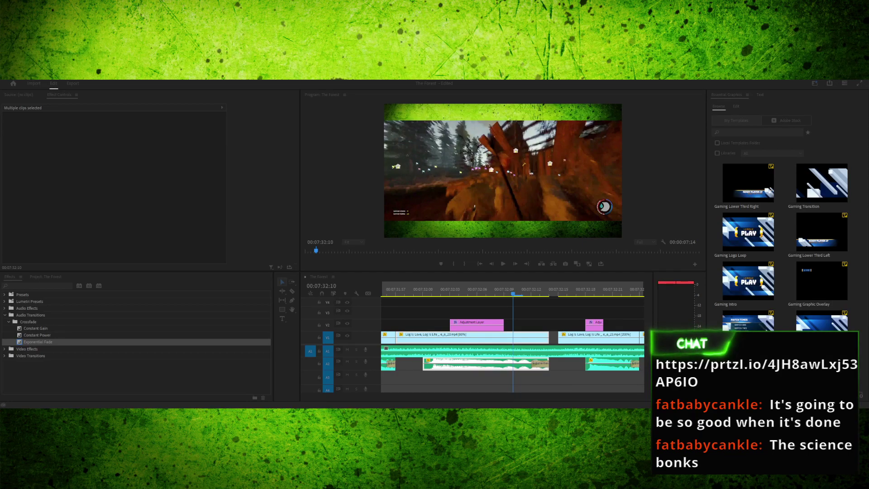
{"action": "key", "text": "Return"}
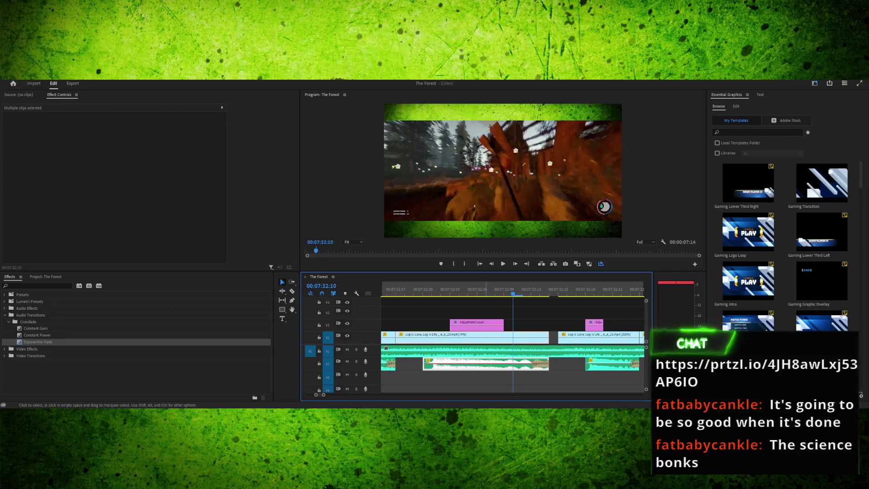
{"action": "key", "text": "ctrl+r"}
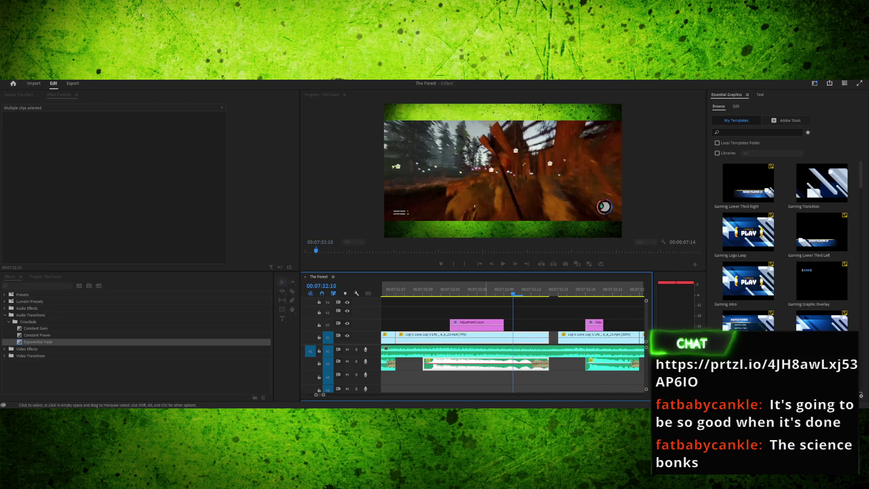
{"action": "key", "text": "Return"}
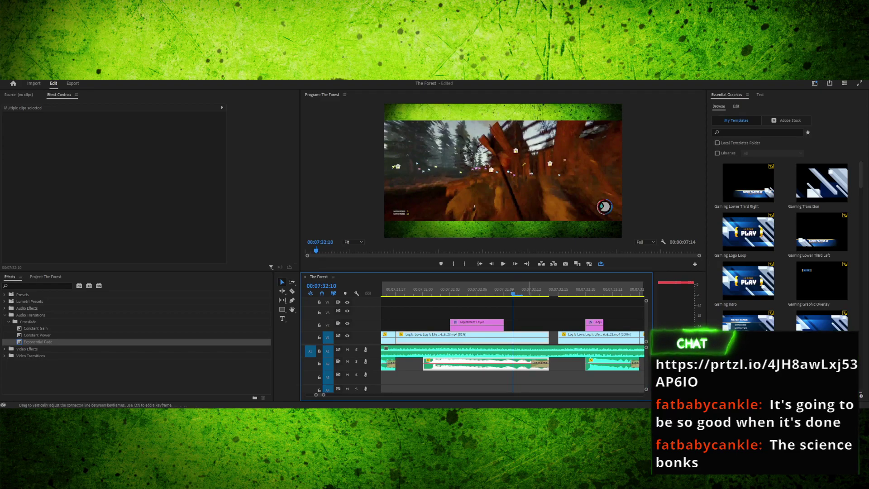
{"action": "left_click_drag", "start_coordinate": [548, 337], "coordinate": [558, 338]}
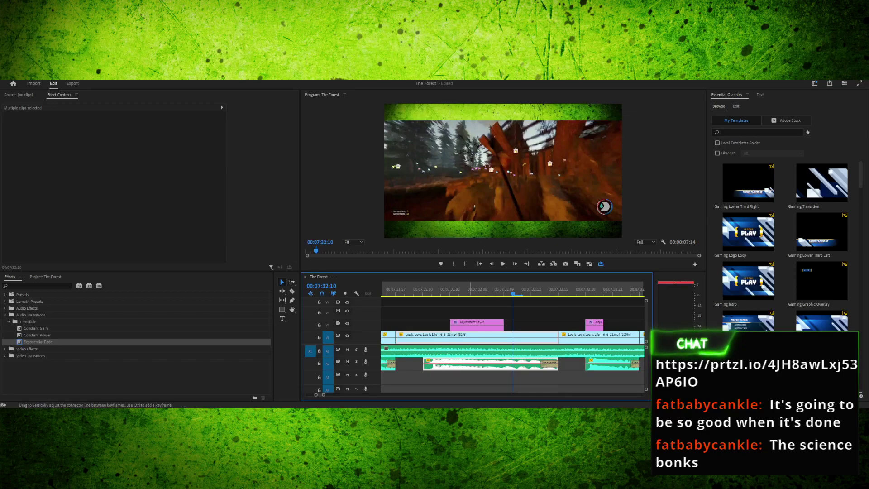
Replay the extended long impact from its start and on into the following impacts to check the timing
{"action": "key", "text": "space"}
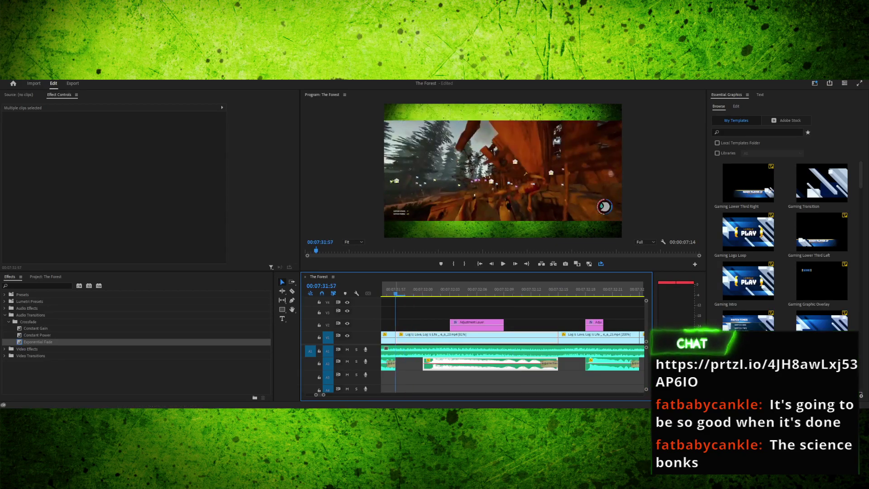
{"action": "key", "text": "space"}
{"action": "left_click_drag", "start_coordinate": [395, 287], "coordinate": [381, 287]}
{"action": "key", "text": "Left"}
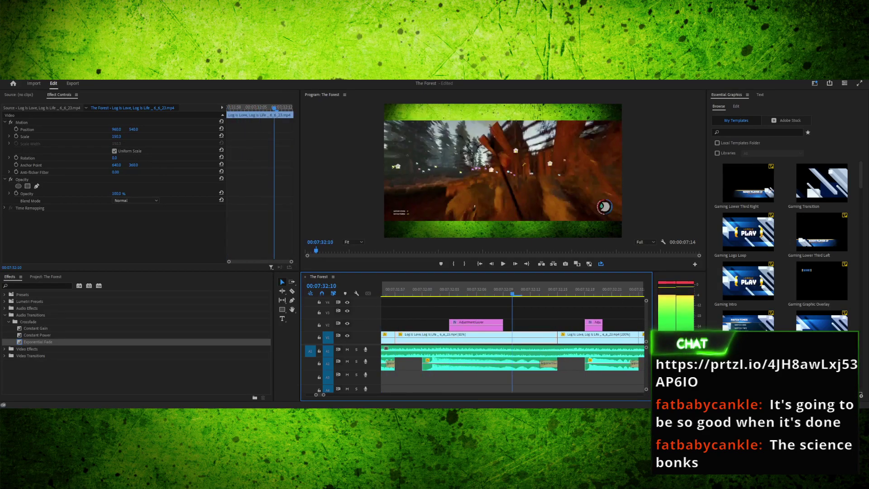
{"action": "key", "text": "space"}
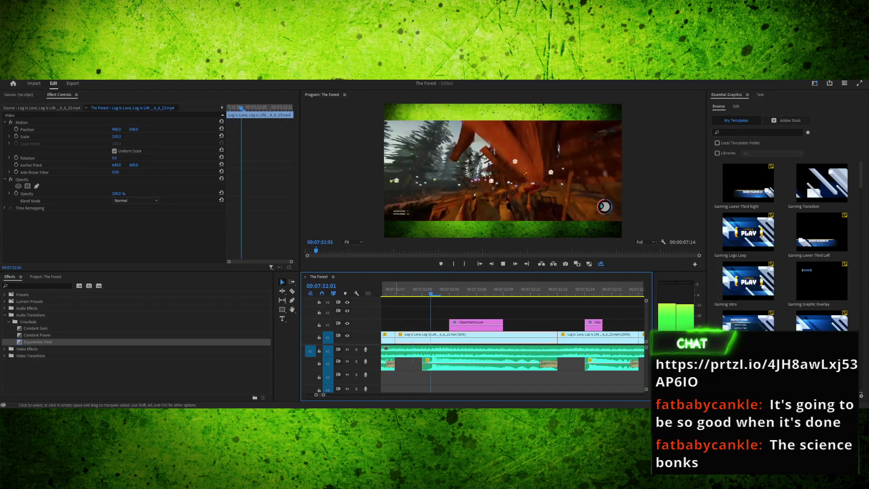
{"action": "key", "text": "space"}
{"action": "key", "text": "Up"}
{"action": "key", "text": "Up"}
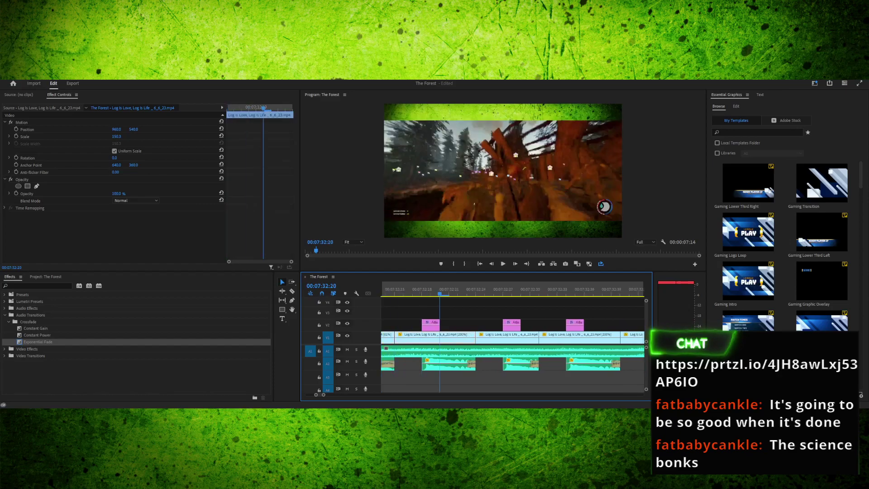
{"action": "key", "text": "space"}
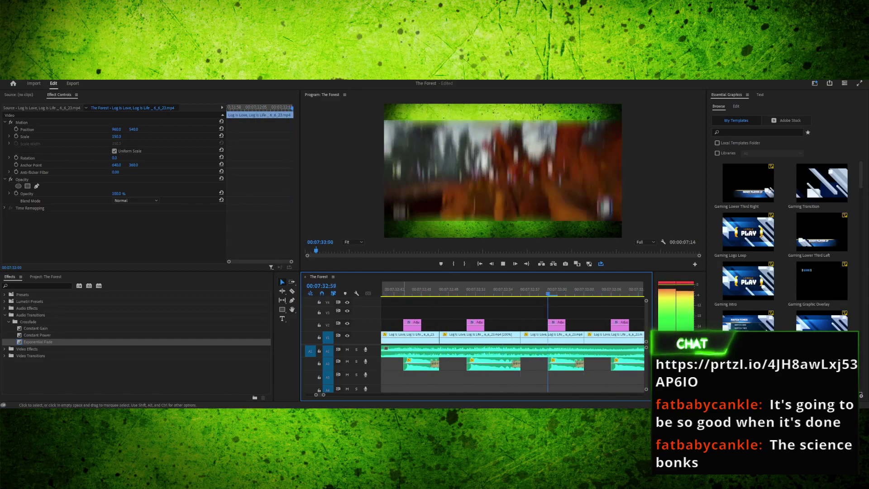
Replay the looped impact chain several times, from its opening impacts through to the final long impact, to check the timing
{"action": "key", "text": "space"}
{"action": "key", "text": "Up"}
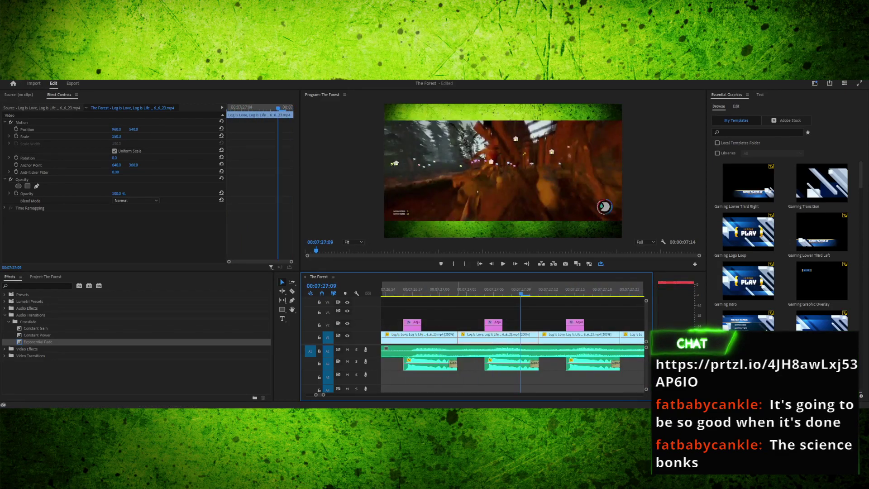
{"action": "key", "text": "space"}
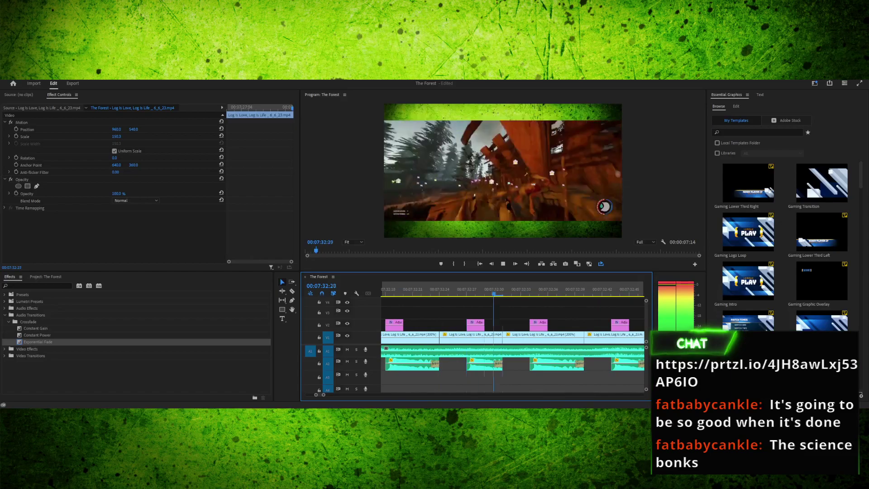
{"action": "key", "text": "space"}
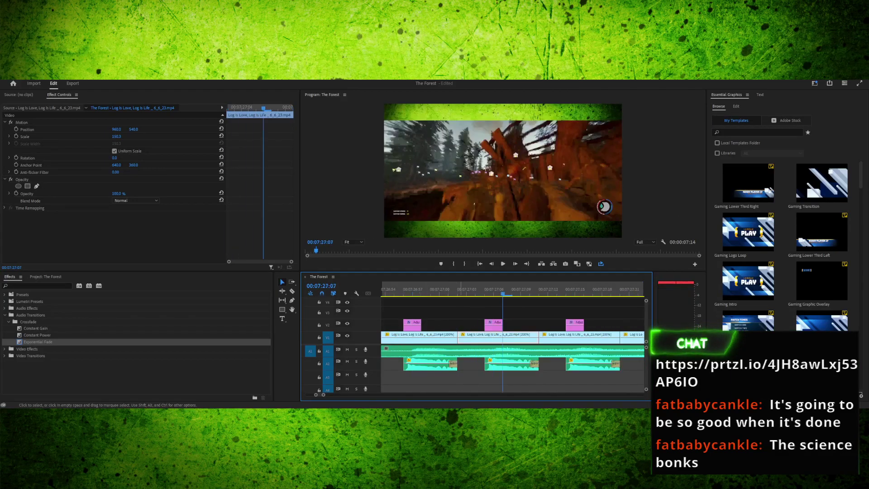
{"action": "key", "text": "space"}
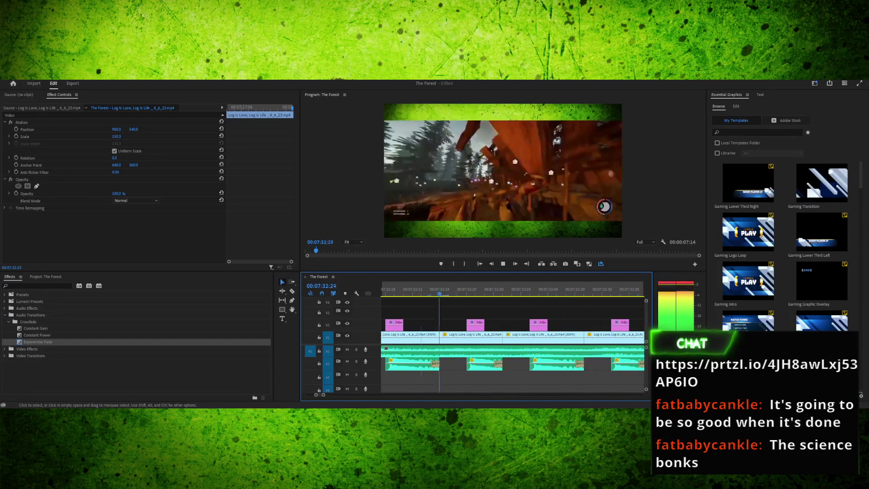
{"action": "key", "text": "space"}
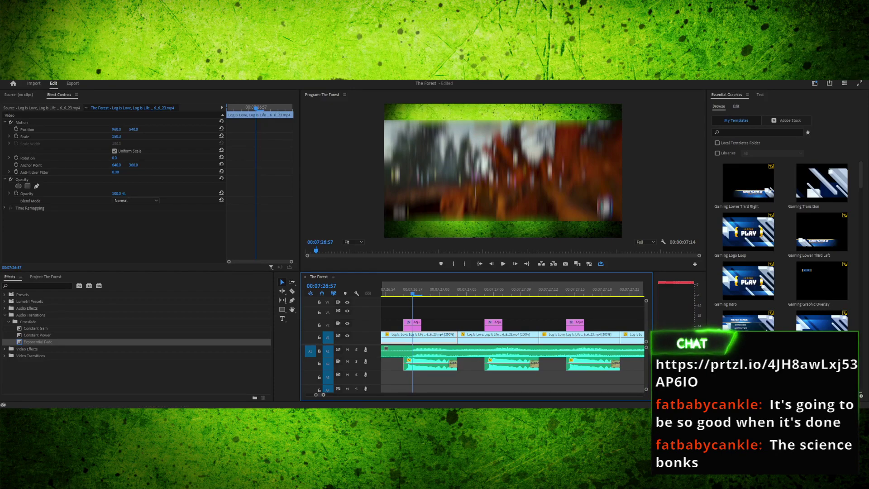
{"action": "key", "text": "minus"}
{"action": "key", "text": "minus"}
{"action": "key", "text": "minus"}
{"action": "key", "text": "space"}
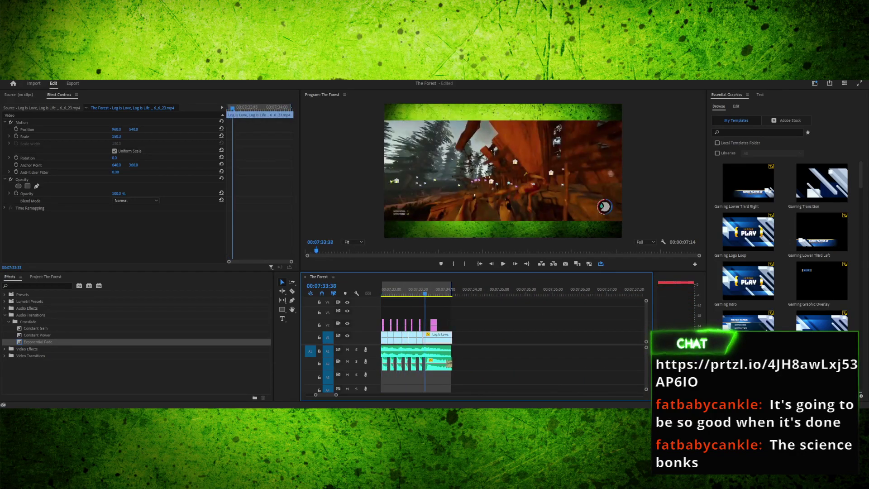
Examine the final long impact around 00:07:33:38, checking its bonk sound and blur layer against the music
{"action": "key", "text": "="}
{"action": "key", "text": "="}
{"action": "key", "text": "="}
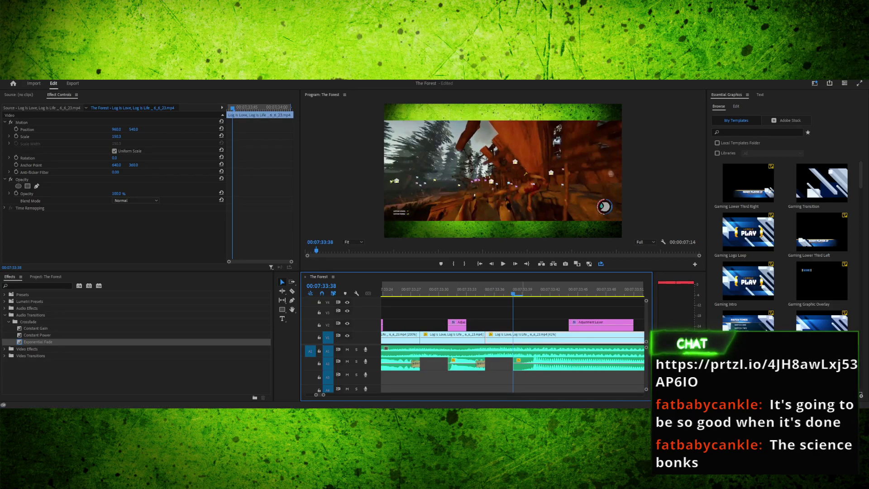
{"action": "key", "text": "space"}
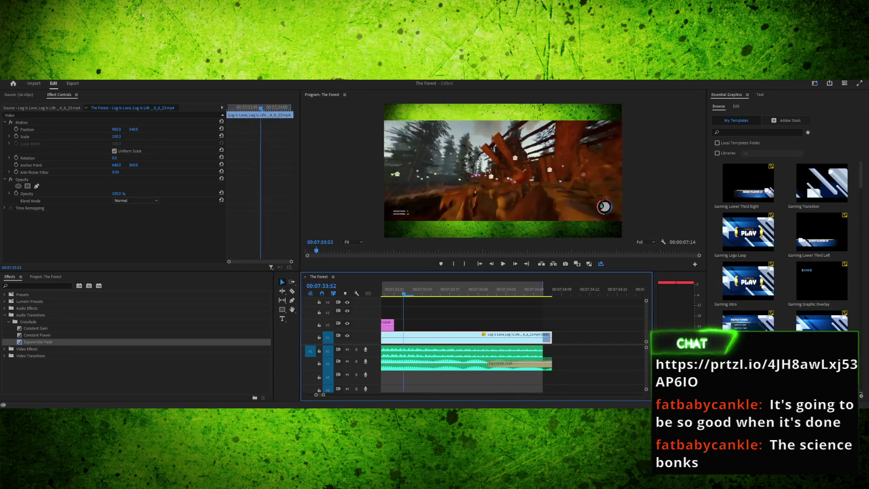
{"action": "key", "text": "space"}
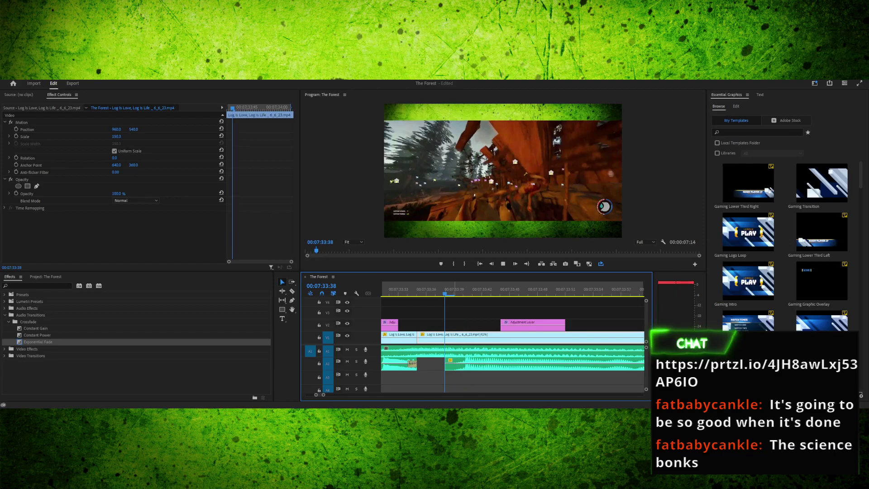
{"action": "key", "text": "space"}
{"action": "key", "text": "space"}
{"action": "key", "text": "space"}
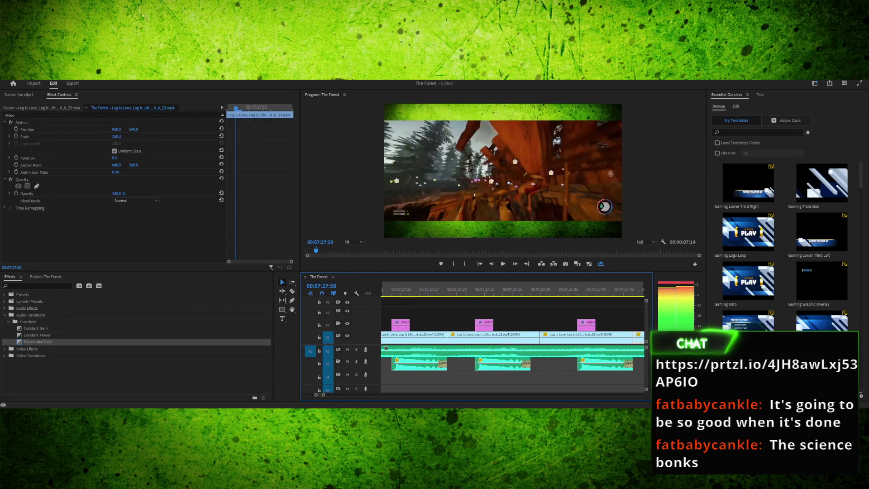
Review the whole impact chain from near its start through to its end at 00:07:34:06
{"action": "key", "text": "minus"}
{"action": "key", "text": "minus"}
{"action": "key", "text": "minus"}
{"action": "key", "text": "minus"}
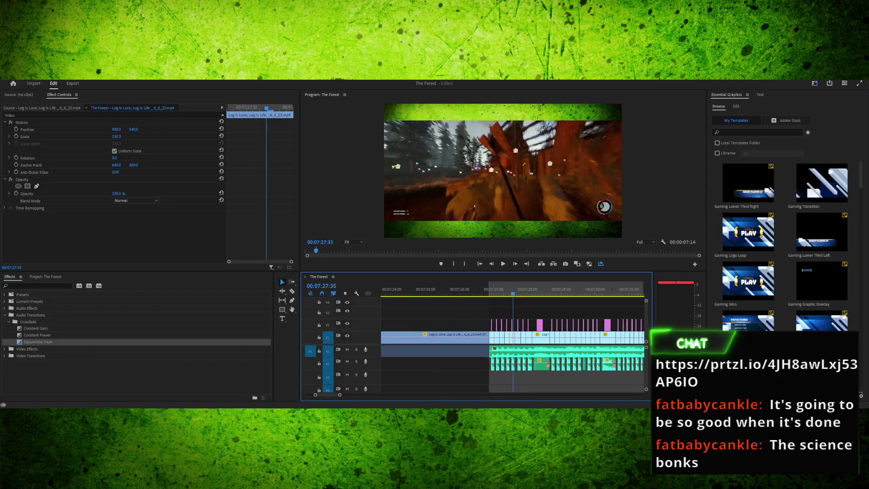
{"action": "mouse_move", "coordinate": [513, 293]}
{"action": "left_mouse_down"}
{"action": "mouse_move", "coordinate": [644, 292]}
{"action": "mouse_move", "coordinate": [498, 292]}
{"action": "left_mouse_up"}
{"action": "key", "text": "space"}
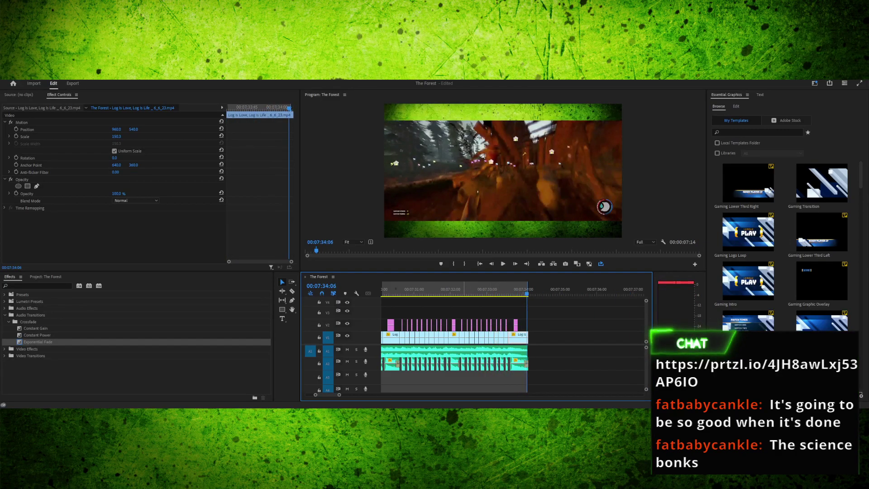
{"action": "key", "text": "l"}
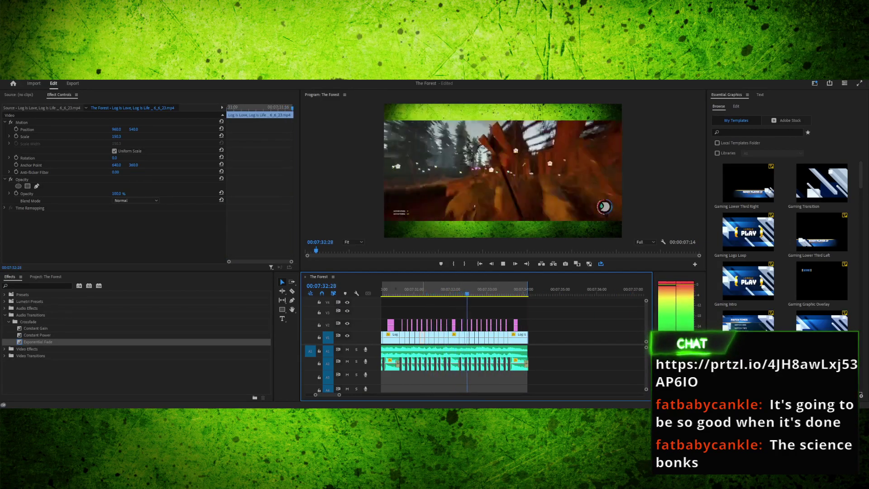
Replay the impacts around 00:07:32:19 back and forth, then the chain from its beginning, to judge their rhythm
{"action": "left_click_drag", "start_coordinate": [443, 289], "coordinate": [460, 289]}
{"action": "key", "text": "space"}
{"action": "key", "text": "space"}
{"action": "key", "text": "j"}
{"action": "key", "text": "l"}
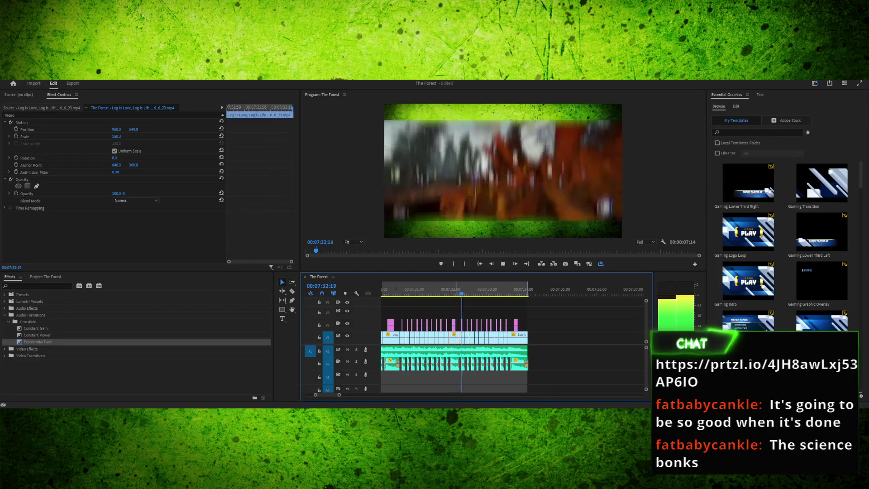
{"action": "key", "text": "j"}
{"action": "key", "text": "j"}
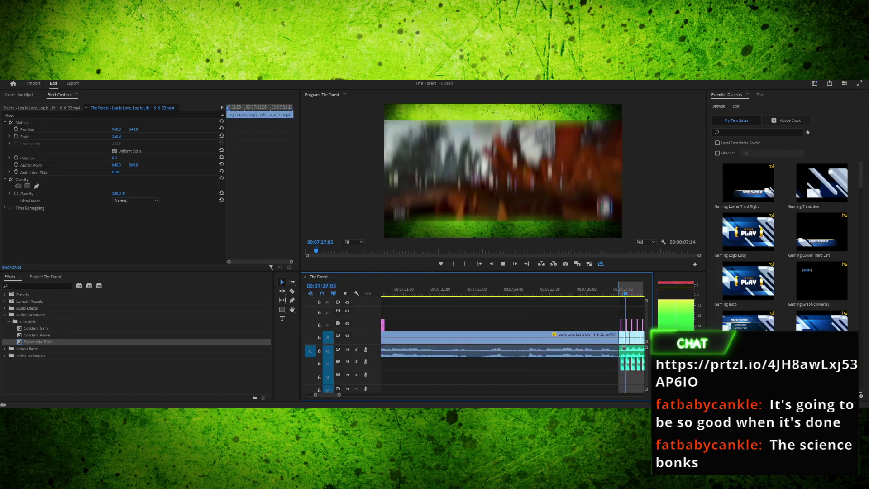
{"action": "key", "text": "l"}
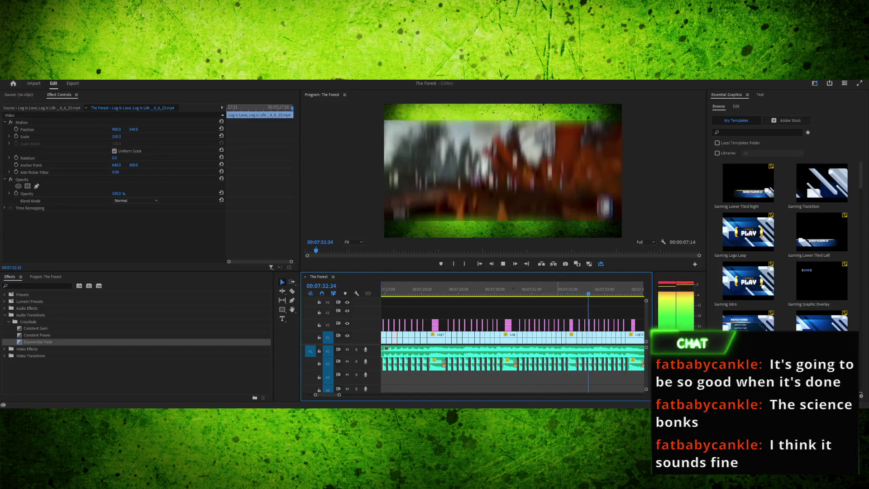
Play the looped impact chain through again to check it against the music and save the project
{"action": "key", "text": "space"}
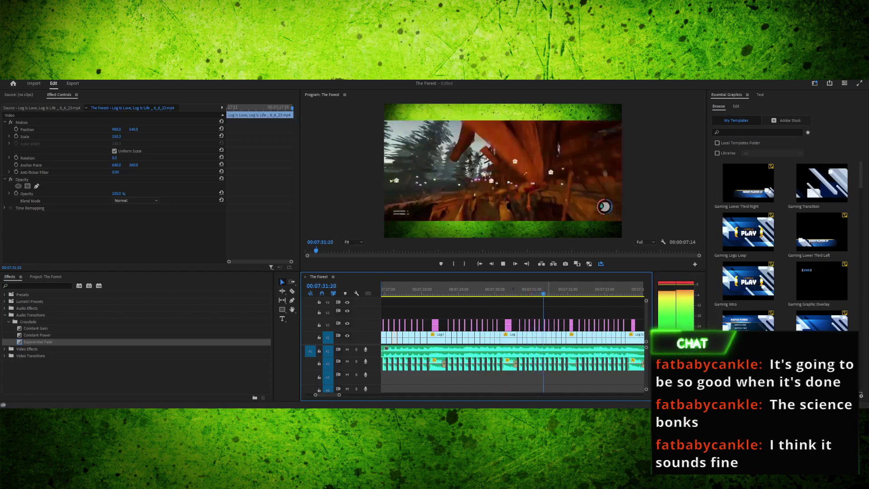
{"action": "key", "text": "space"}
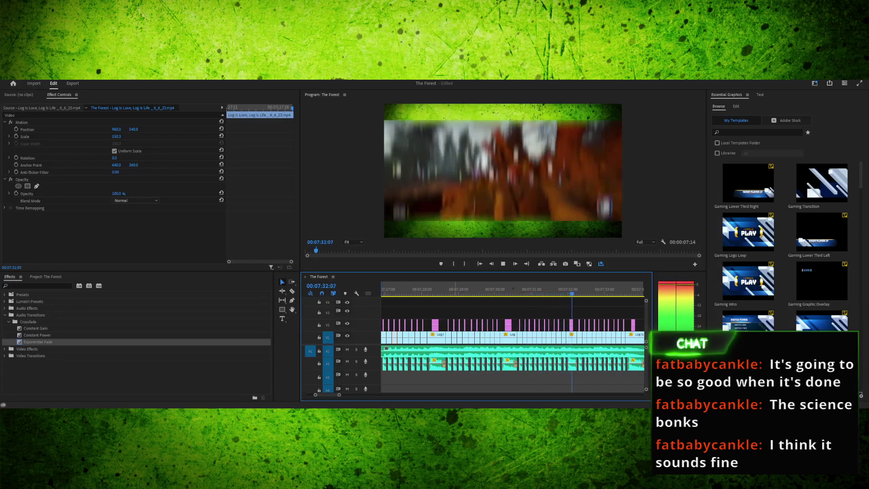
{"action": "key", "text": "space"}
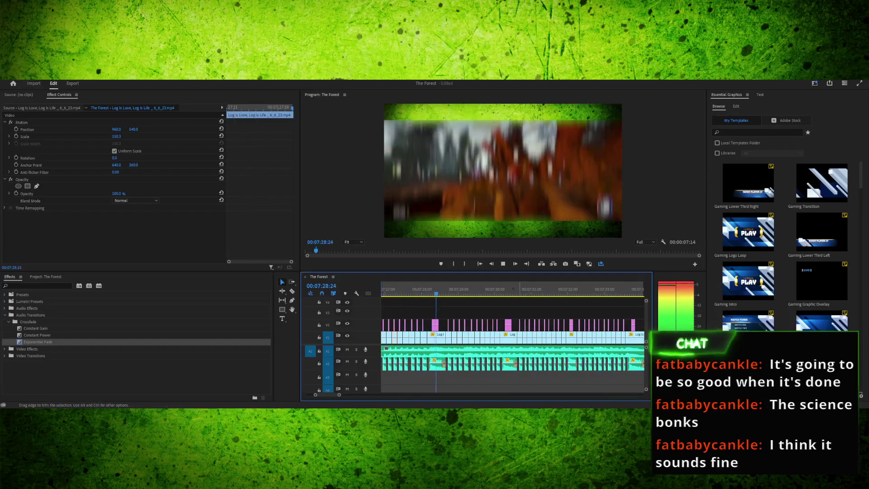
{"action": "key", "text": "space"}
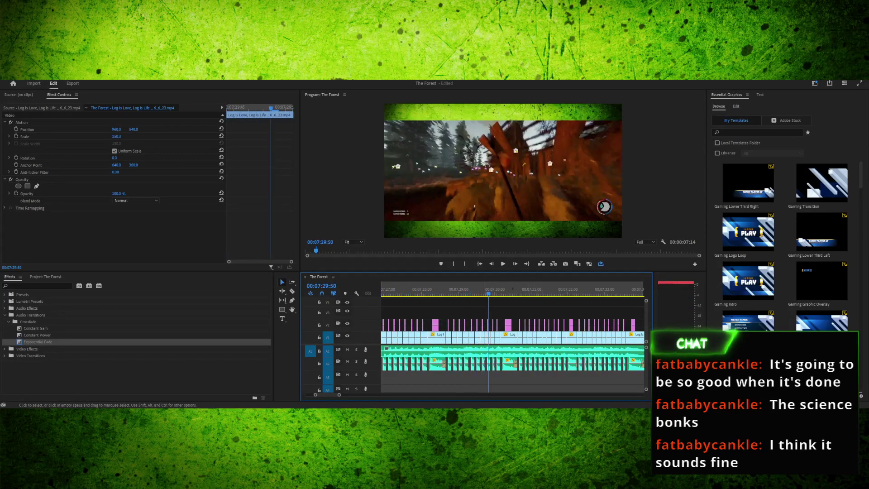
{"action": "key", "text": "ctrl+s"}
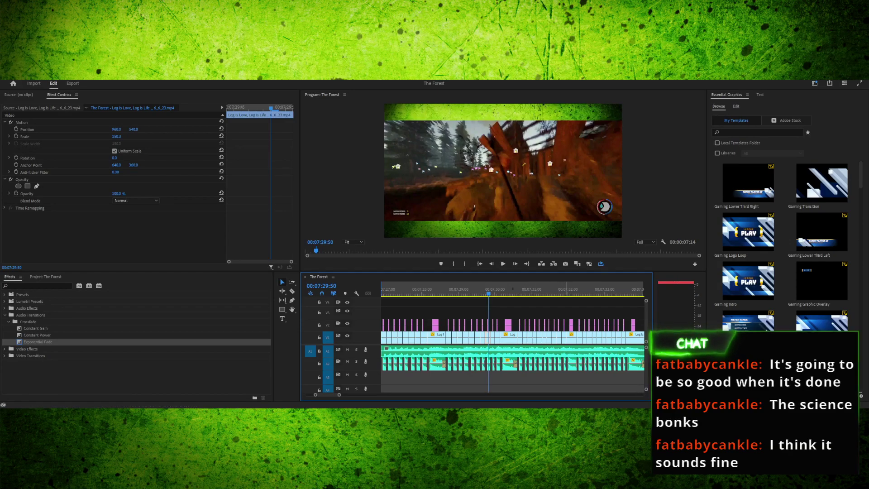
Extend the looped playback range by one frame at the end of the final long impact
{"action": "key", "text": "space"}
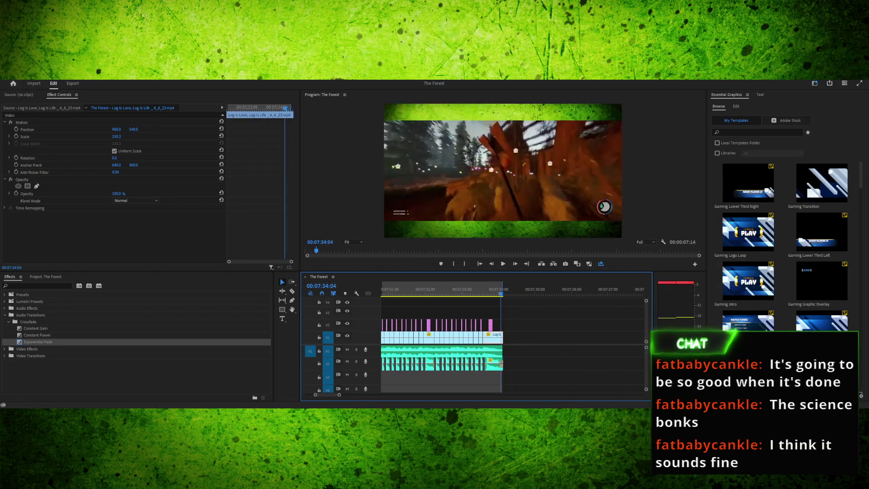
{"action": "key", "text": "Left"}
{"action": "left_click_drag", "start_coordinate": [502, 285], "coordinate": [503, 285]}
{"action": "left_click_drag", "start_coordinate": [339, 394], "coordinate": [327, 395]}
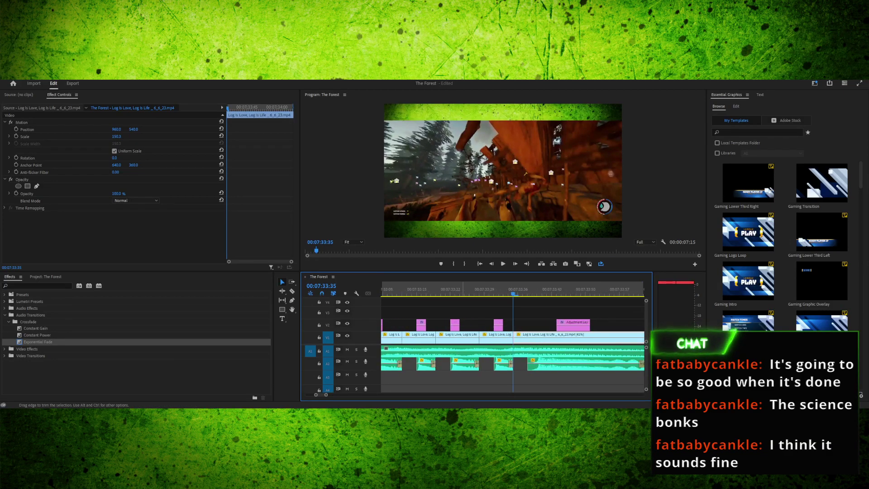
Trim the final gameplay video and its audio back to the end of the upper audio track and move the sequence out point there
{"action": "key", "text": "space"}
{"action": "left_click", "coordinate": [473, 290]}
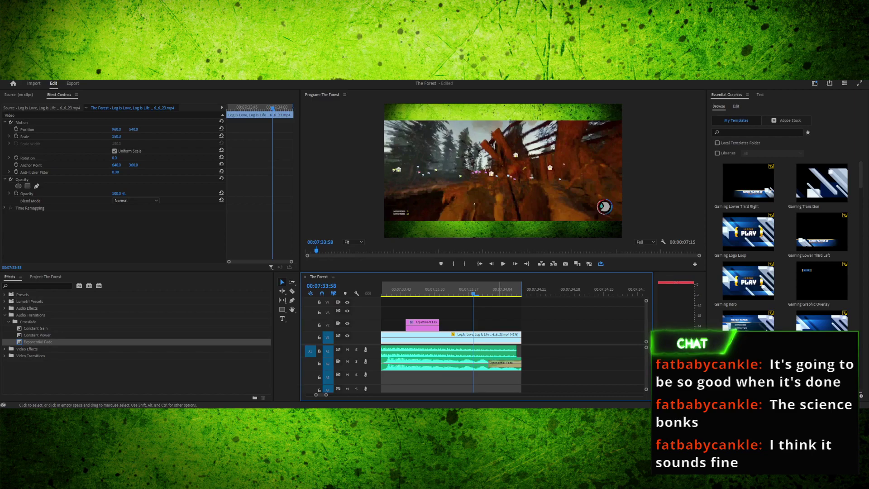
{"action": "left_click", "coordinate": [562, 325]}
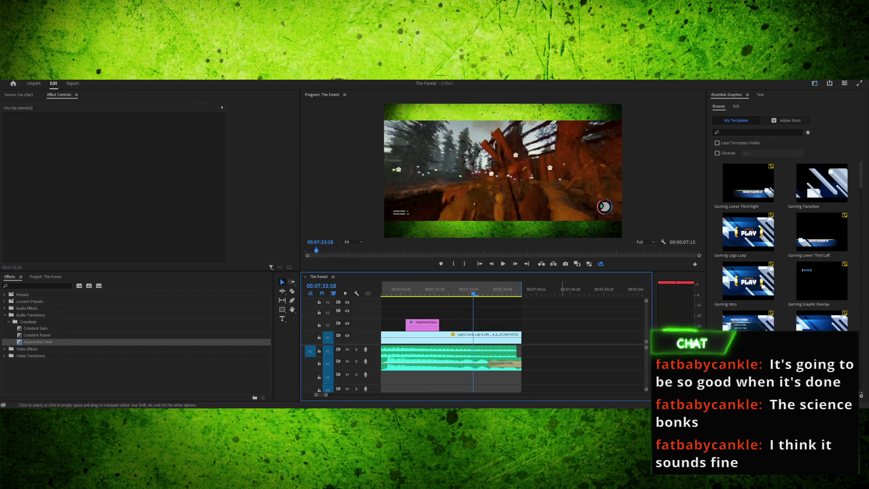
{"action": "left_click", "coordinate": [447, 365]}
{"action": "left_click", "coordinate": [504, 364], "text": "shift"}
{"action": "left_click", "coordinate": [525, 324]}
{"action": "left_click_drag", "start_coordinate": [521, 364], "coordinate": [516, 337]}
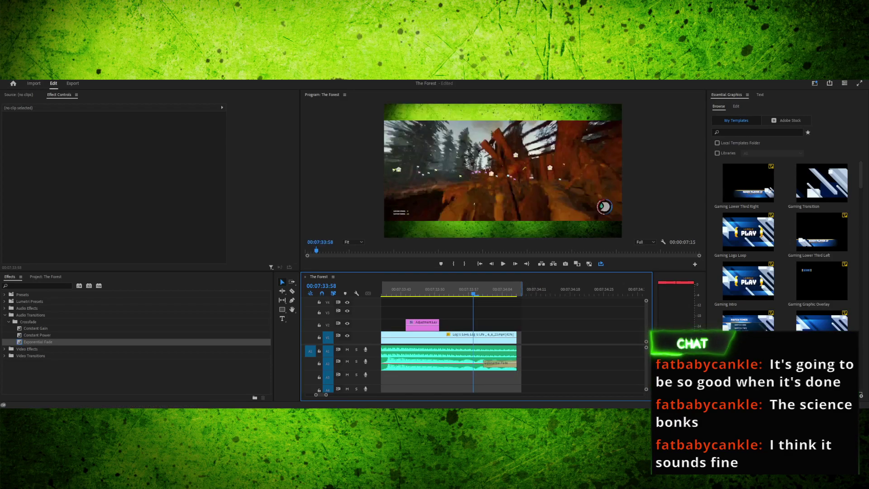
{"action": "left_click_drag", "start_coordinate": [522, 288], "coordinate": [517, 288]}
Rewind from the end of the sequence and replay the repeated log clips around 00:07:32
{"action": "left_click", "coordinate": [449, 288]}
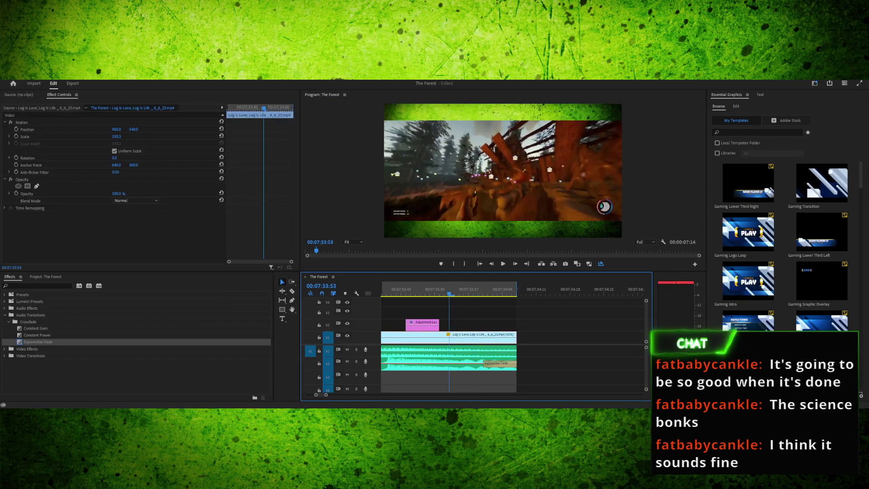
{"action": "key", "text": "j"}
{"action": "key", "text": "j"}
{"action": "key", "text": "j"}
{"action": "key", "text": "l"}
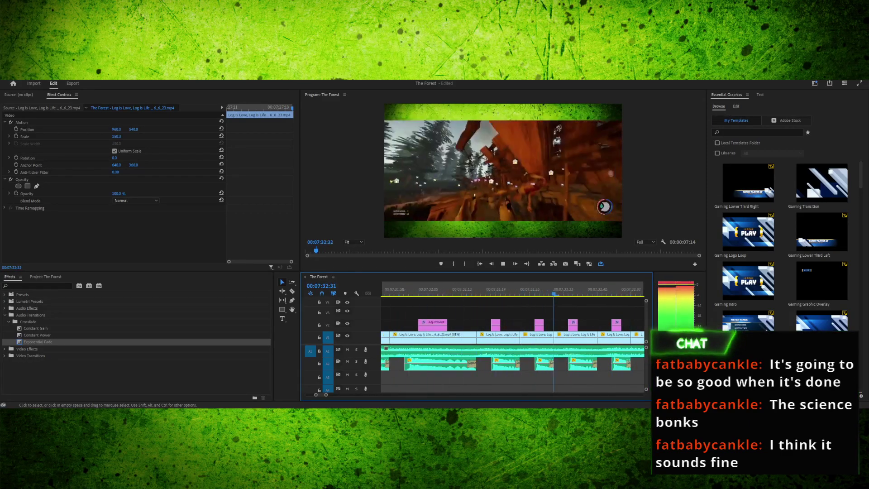
{"action": "key", "text": "k"}
{"action": "key", "text": "j"}
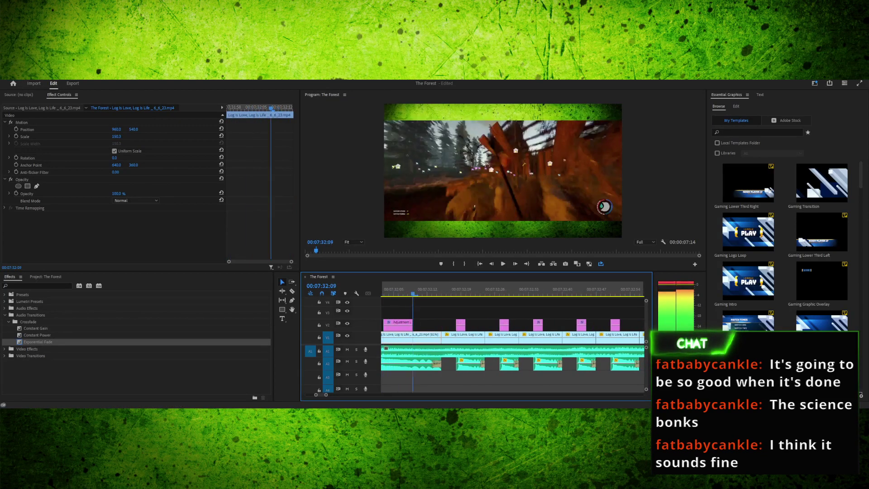
{"action": "key", "text": "space"}
{"action": "key", "text": "space"}
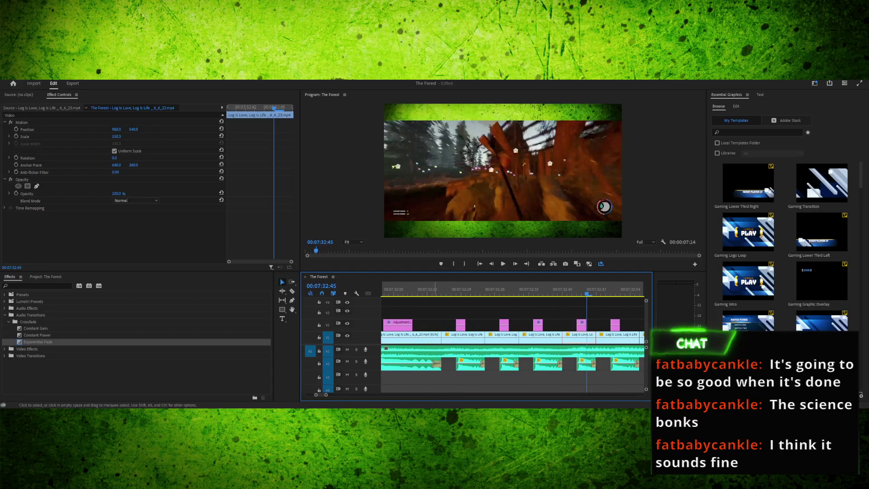
Play back a wider stretch of the repeated log montage to review its cuts and sound
{"action": "key", "text": "minus"}
{"action": "key", "text": "minus"}
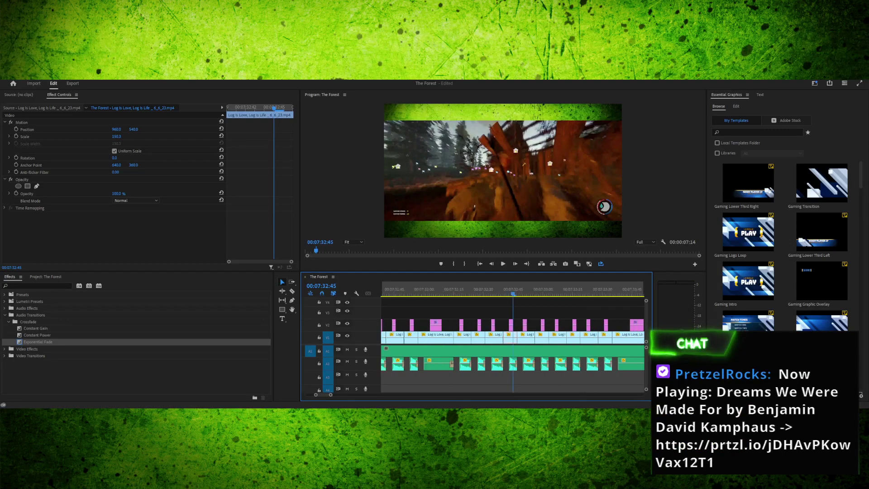
{"action": "key", "text": "space"}
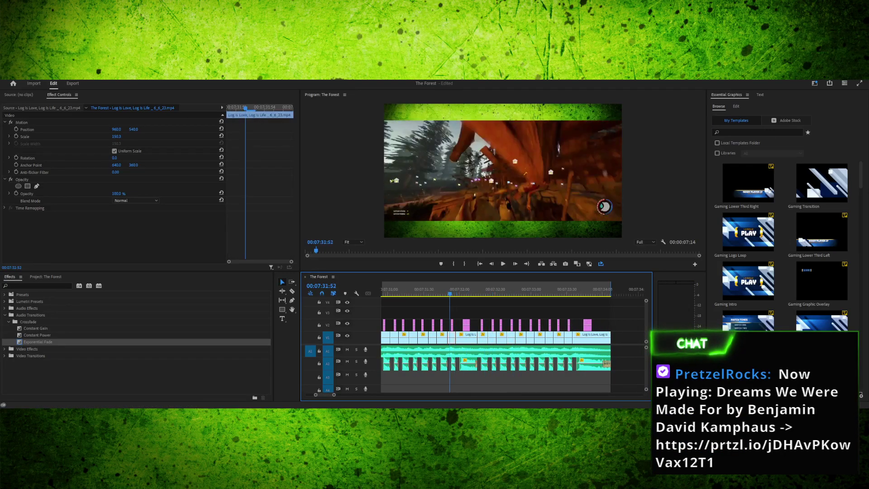
{"action": "left_click", "coordinate": [456, 289]}
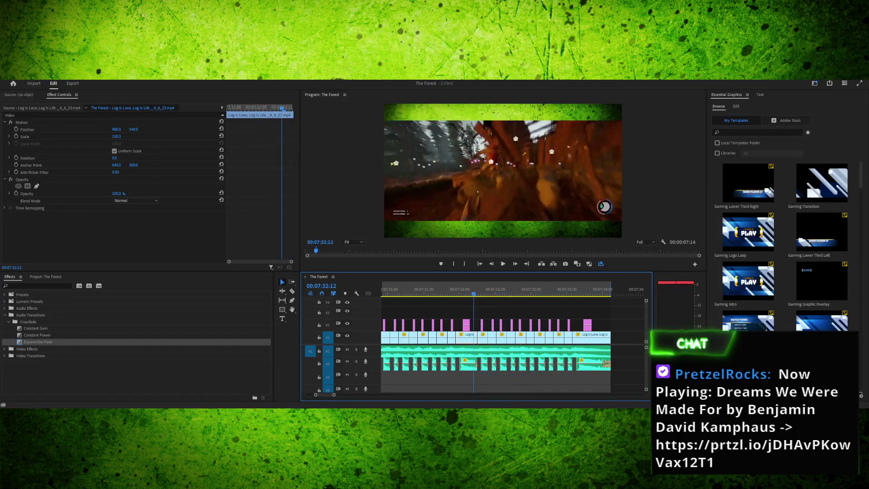
{"action": "key", "text": "space"}
{"action": "key", "text": "space"}
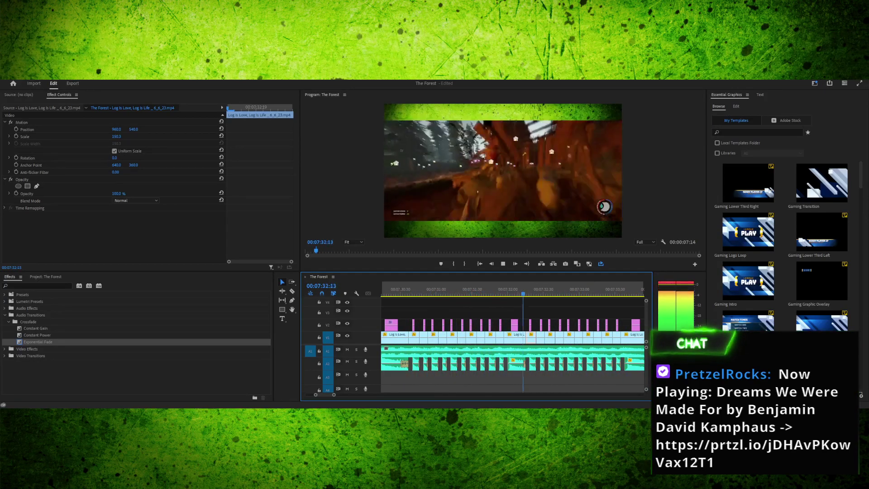
{"action": "key", "text": "space"}
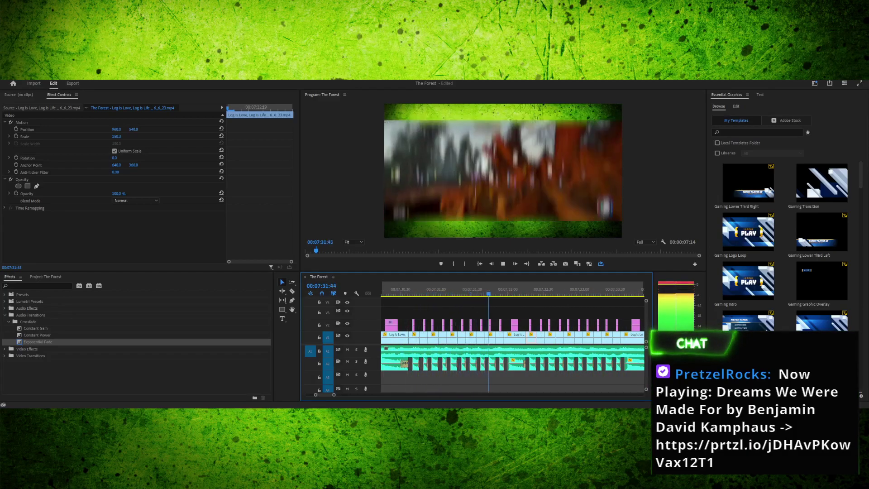
{"action": "key", "text": "space"}
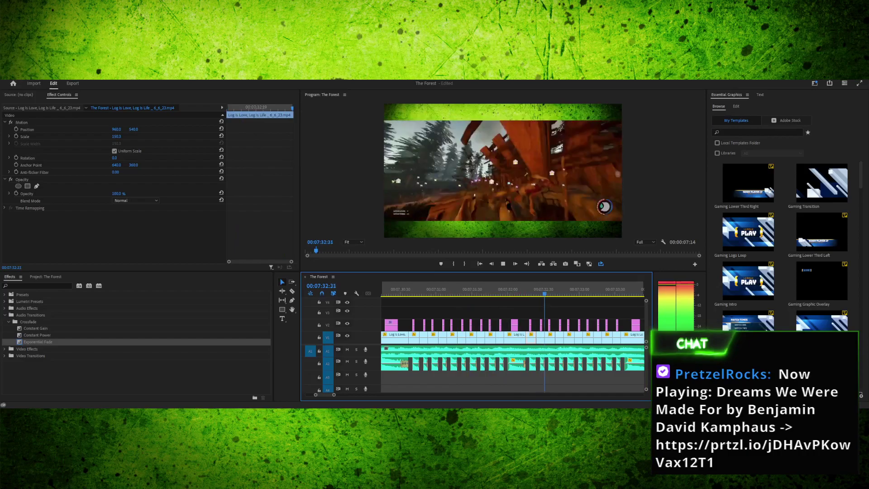
{"action": "key", "text": "space"}
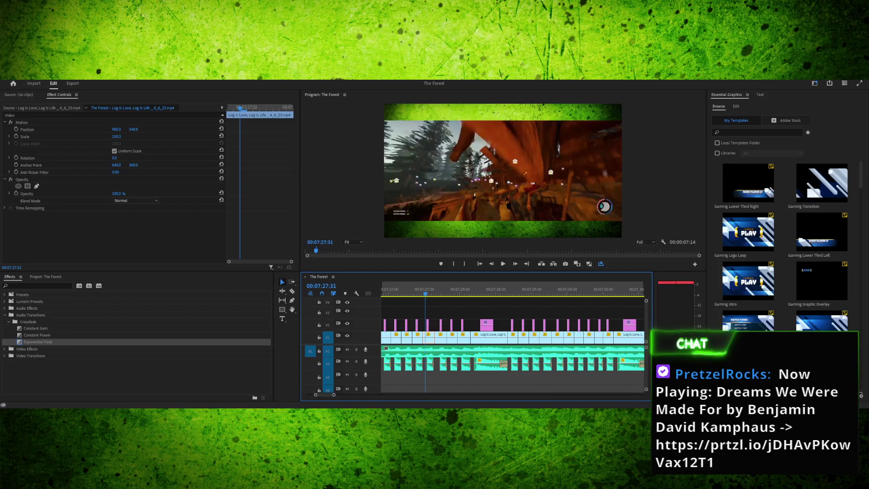
{"action": "left_click_drag", "start_coordinate": [425, 293], "coordinate": [498, 294]}
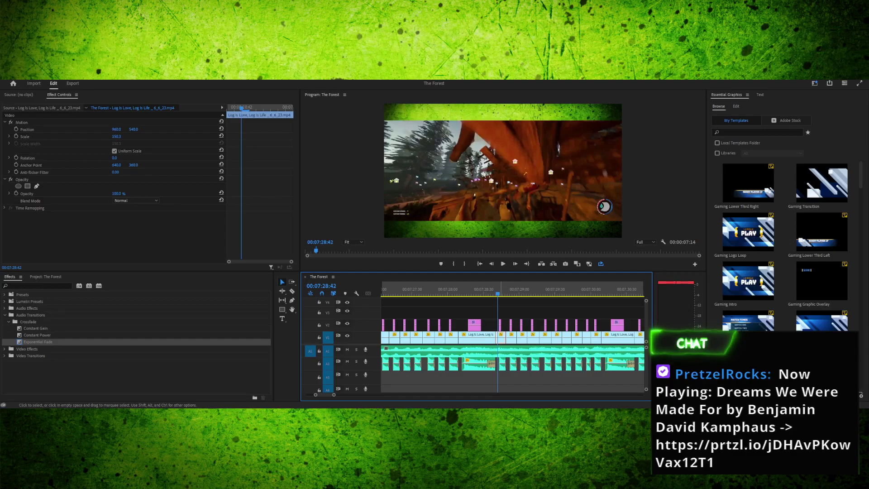
{"action": "left_click_drag", "start_coordinate": [515, 321], "coordinate": [599, 341]}
{"action": "left_click_drag", "start_coordinate": [495, 316], "coordinate": [602, 327]}
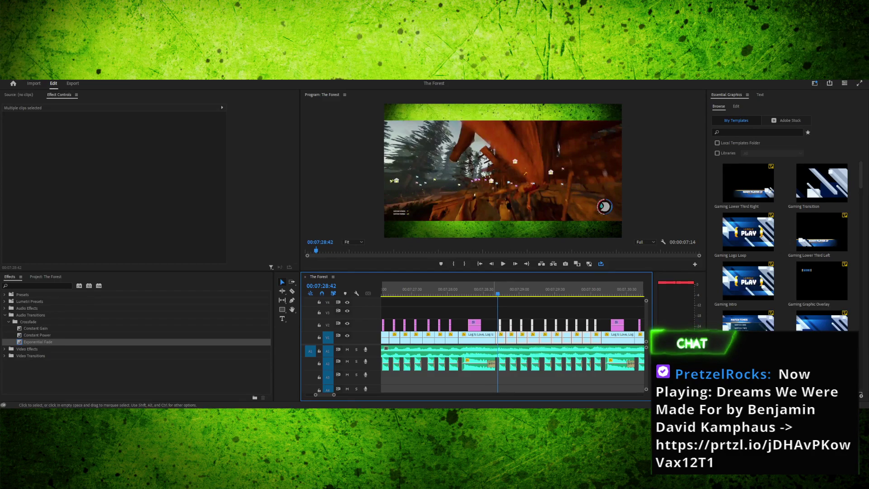
{"action": "left_click_drag", "start_coordinate": [495, 311], "coordinate": [598, 330]}
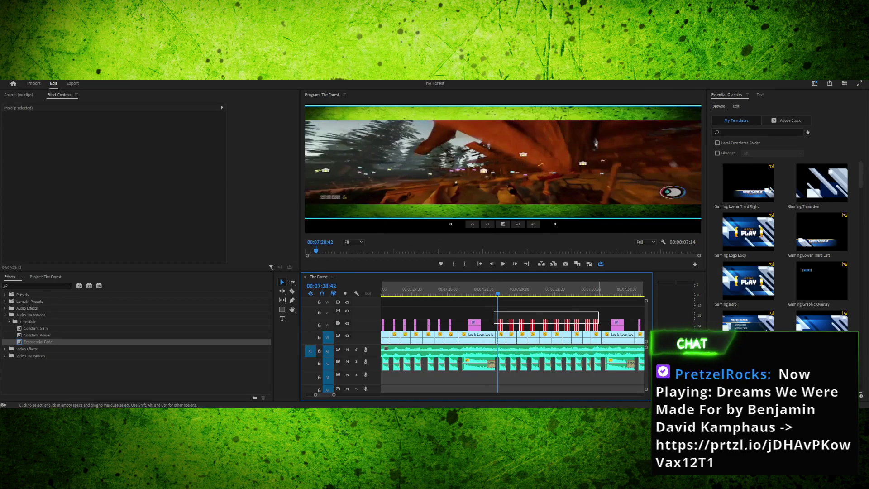
{"action": "left_click_drag", "start_coordinate": [496, 311], "coordinate": [601, 326]}
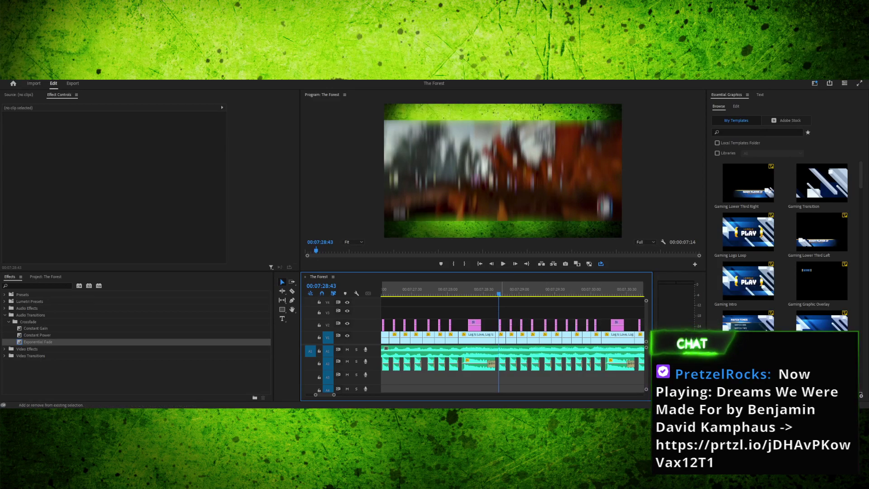
{"action": "left_click", "coordinate": [503, 338], "text": "shift"}
{"action": "left_click", "coordinate": [512, 338], "text": "shift"}
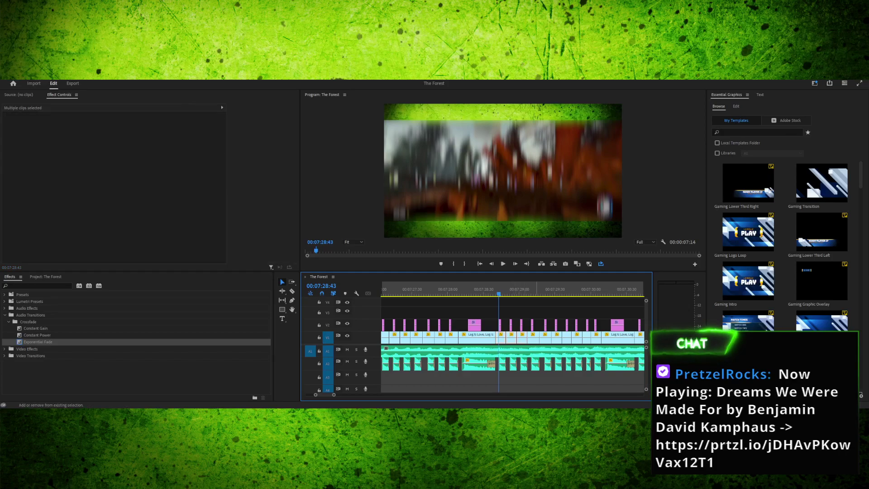
{"action": "left_click", "coordinate": [538, 338], "text": "shift"}
{"action": "left_click", "coordinate": [534, 338], "text": "shift"}
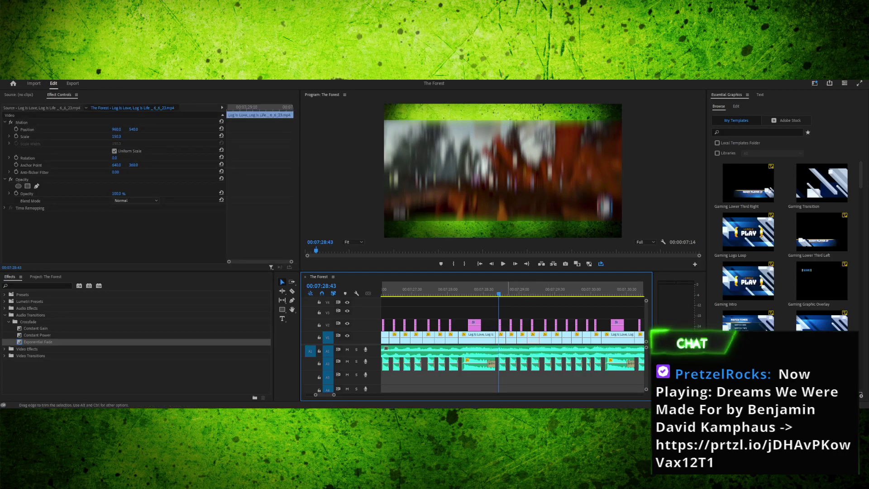
{"action": "left_click", "coordinate": [504, 338]}
{"action": "left_click", "coordinate": [503, 338]}
{"action": "left_click", "coordinate": [514, 338], "text": "shift"}
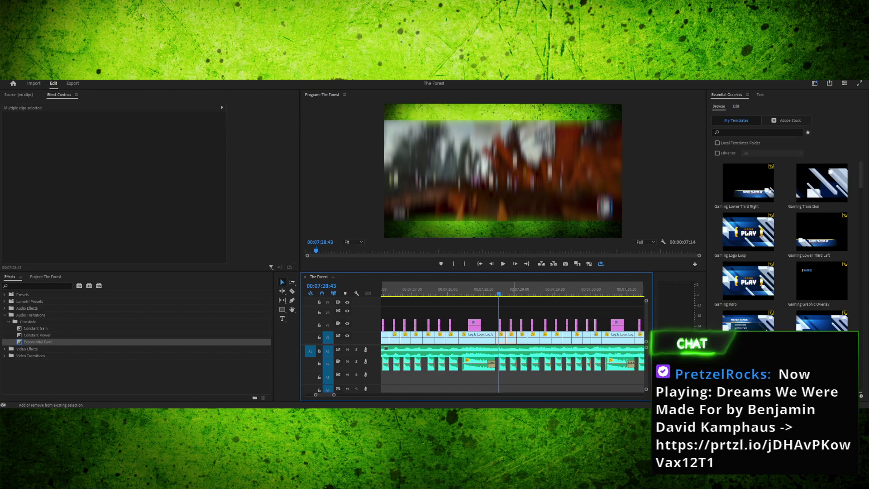
{"action": "left_click", "coordinate": [562, 337]}
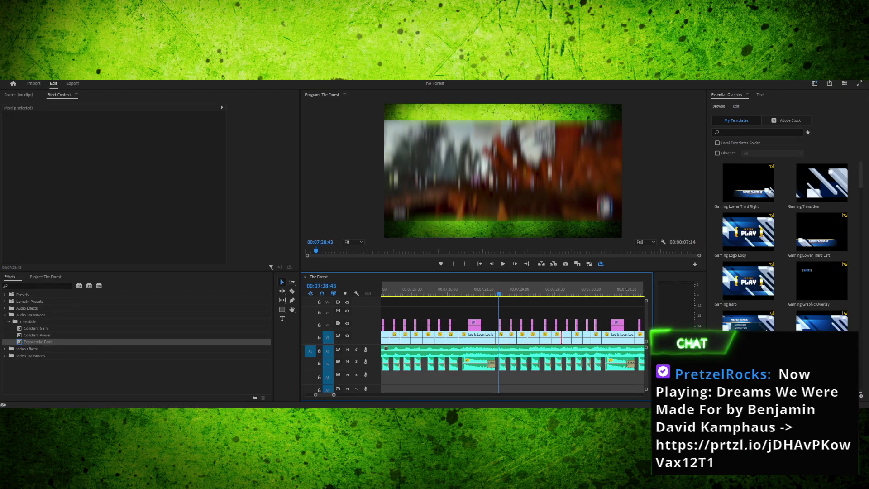
Apply the Horizontal Flip transform effect to the run of short gameplay clips between about 00:07:28:42 and 00:07:30:13
{"action": "key", "text": "="}
{"action": "key", "text": "space"}
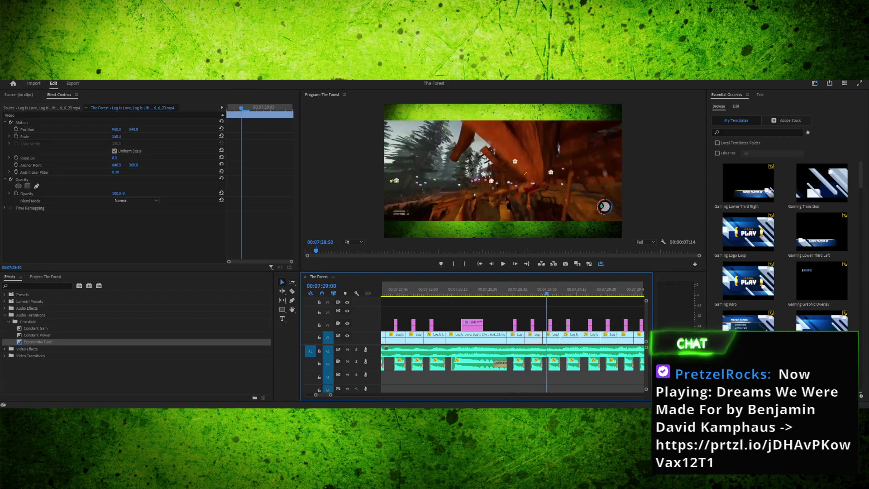
{"action": "mouse_move", "coordinate": [642, 290]}
{"action": "left_mouse_down"}
{"action": "mouse_move", "coordinate": [454, 290]}
{"action": "mouse_move", "coordinate": [643, 289]}
{"action": "left_mouse_up"}
{"action": "key", "text": "space"}
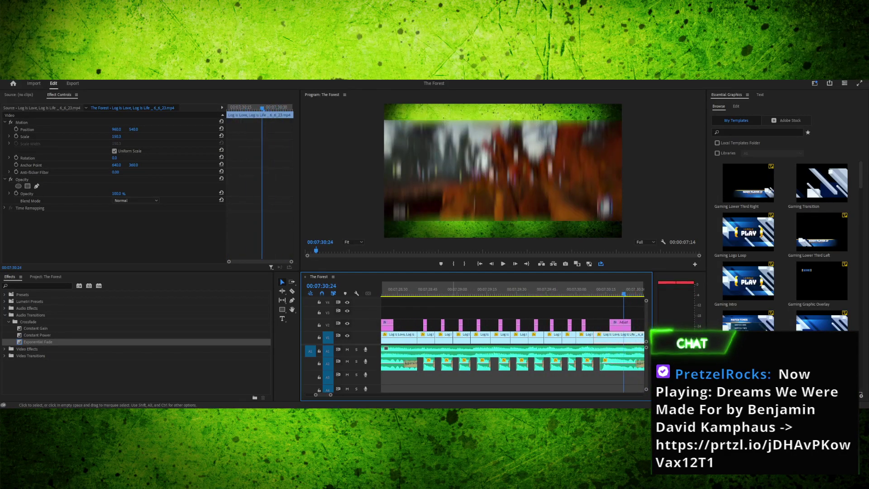
{"action": "left_click", "coordinate": [425, 338]}
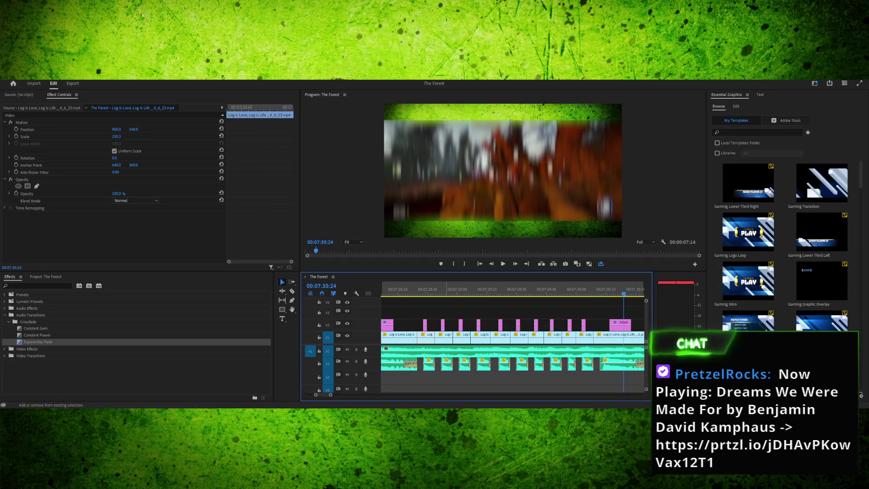
{"action": "left_click", "coordinate": [444, 337], "text": "shift"}
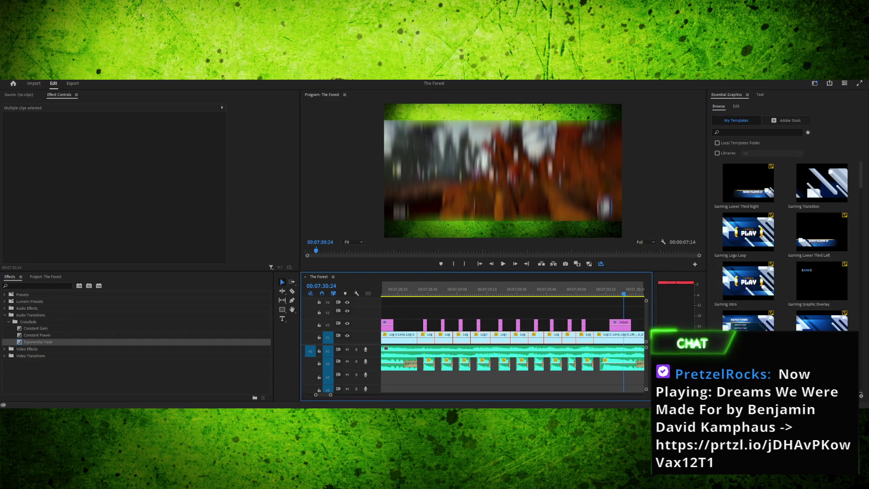
{"action": "left_click", "coordinate": [5, 349]}
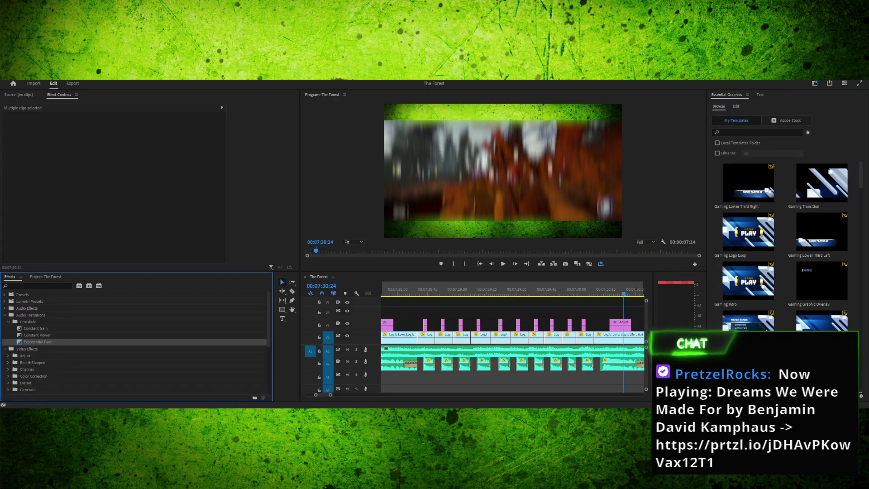
{"action": "left_click", "coordinate": [25, 356]}
{"action": "scroll", "coordinate": [25, 349], "scroll_direction": "down", "scroll_amount": 1}
{"action": "left_click", "coordinate": [9, 336]}
{"action": "key", "text": "Left"}
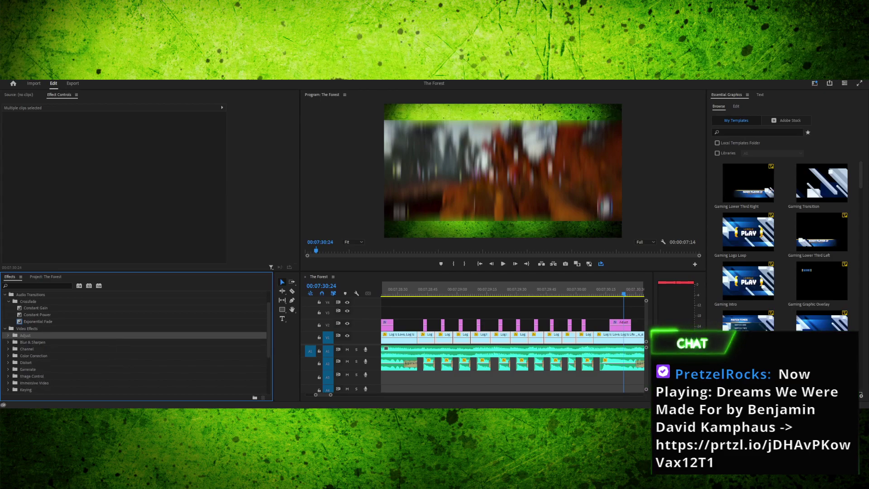
{"action": "scroll", "coordinate": [135, 342], "scroll_direction": "down", "scroll_amount": 3}
{"action": "left_click", "coordinate": [28, 364]}
{"action": "key", "text": "Right"}
{"action": "scroll", "coordinate": [135, 342], "scroll_direction": "down", "scroll_amount": 3}
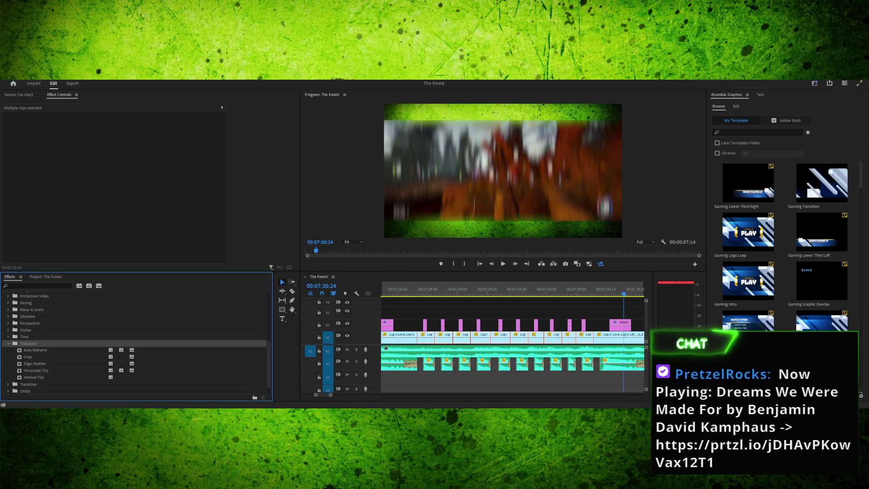
{"action": "left_click", "coordinate": [36, 371]}
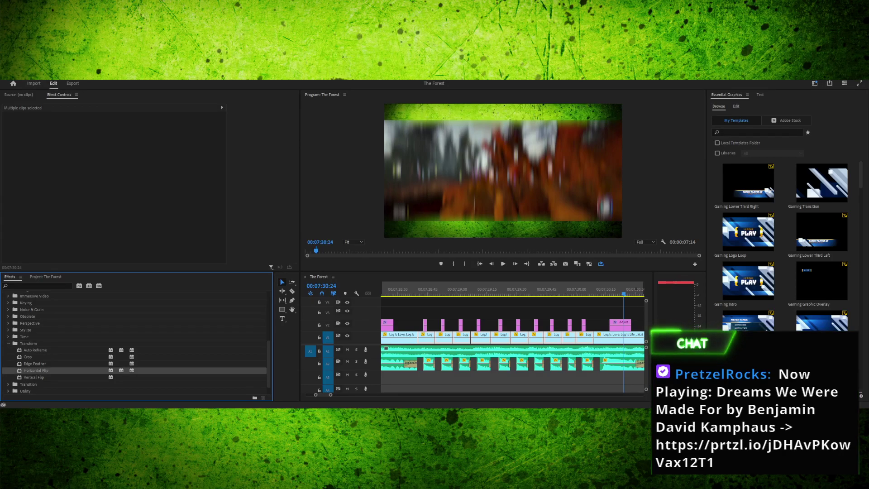
{"action": "left_click_drag", "start_coordinate": [36, 371], "coordinate": [440, 337]}
Play back the horizontally flipped clips and the section following them, checking the cuts where the flip starts and ends
{"action": "left_click_drag", "start_coordinate": [427, 289], "coordinate": [407, 289]}
{"action": "key", "text": "space"}
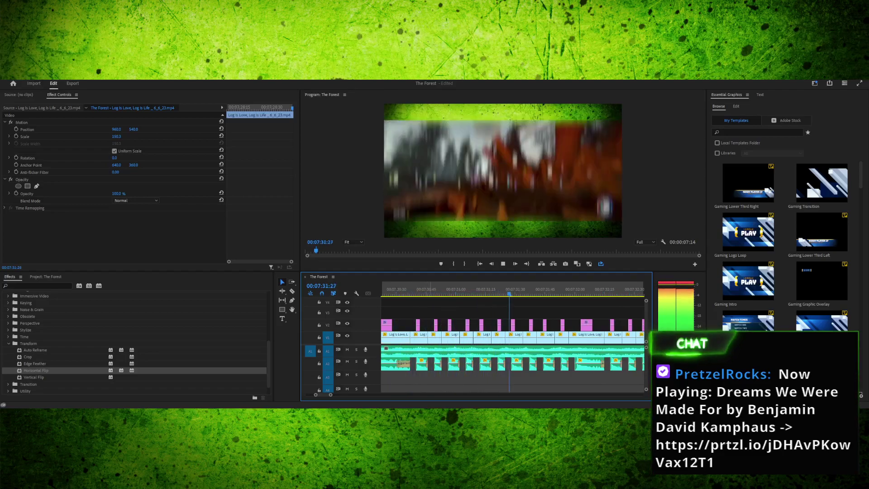
{"action": "key", "text": "space"}
{"action": "left_click_drag", "start_coordinate": [480, 289], "coordinate": [381, 289]}
{"action": "key", "text": "space"}
{"action": "key", "text": "Left"}
{"action": "key", "text": "Left"}
{"action": "key", "text": "Left"}
{"action": "key", "text": "Left"}
{"action": "key", "text": "Left"}
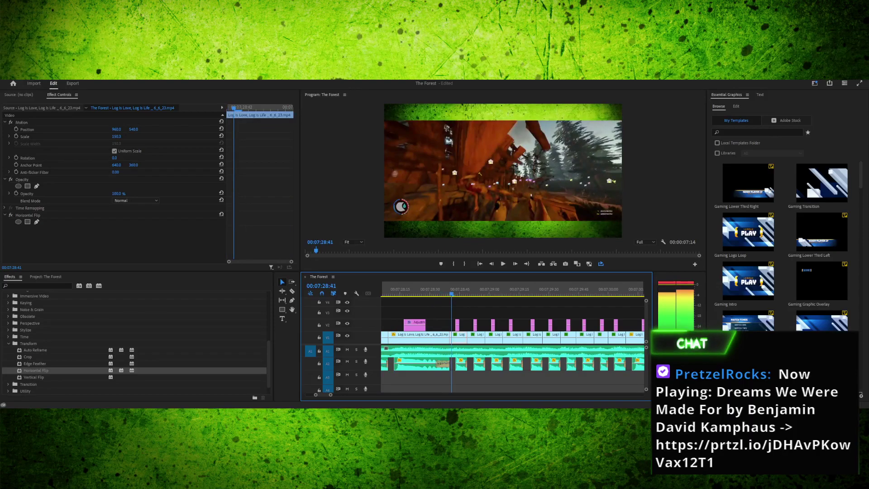
{"action": "left_click_drag", "start_coordinate": [451, 289], "coordinate": [390, 289]}
{"action": "key", "text": "space"}
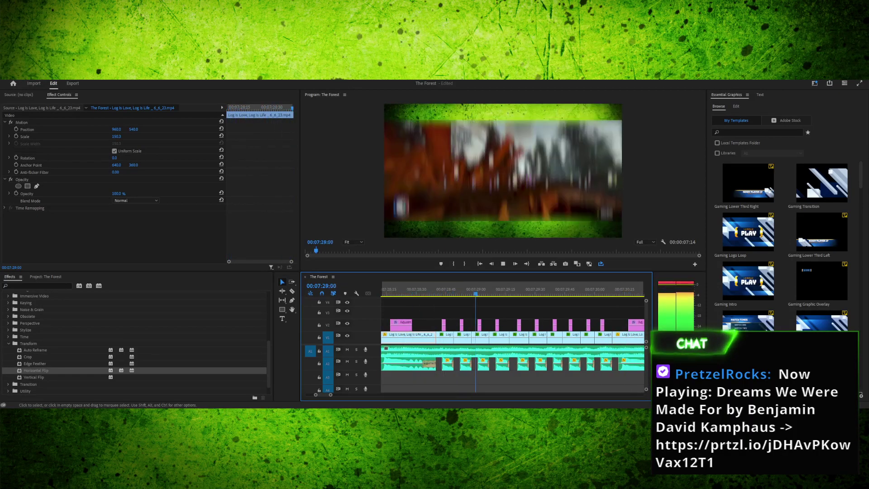
{"action": "key", "text": "space"}
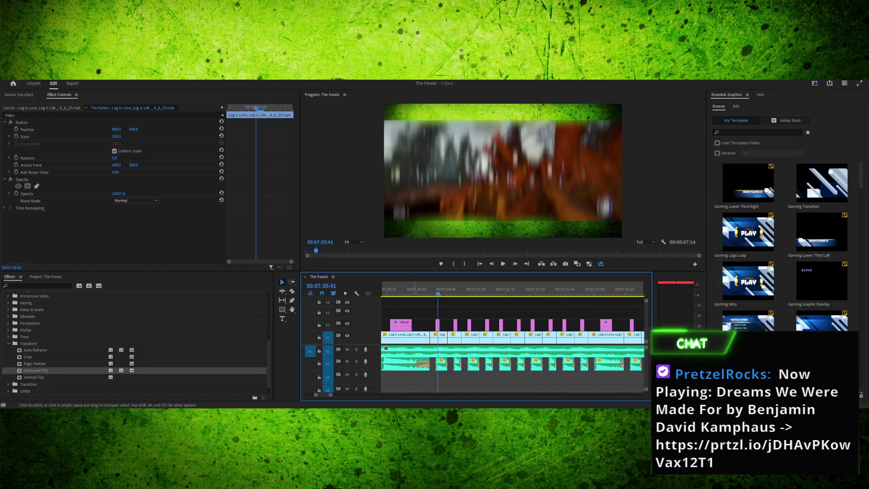
{"action": "key", "text": "Up"}
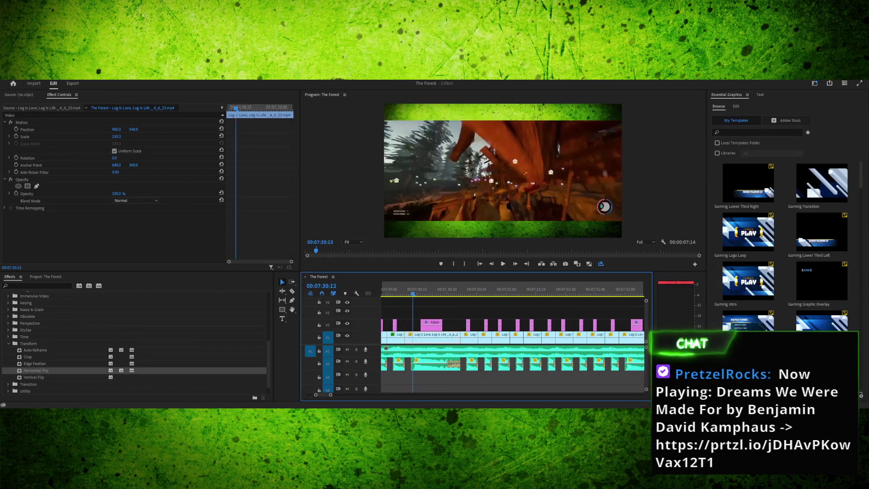
Try the Horizontal Flip effect on the long log clip around 00:07:30:13 and play the montage back from 00:07:29:59
{"action": "left_click_drag", "start_coordinate": [36, 370], "coordinate": [432, 338]}
{"action": "left_click", "coordinate": [385, 290]}
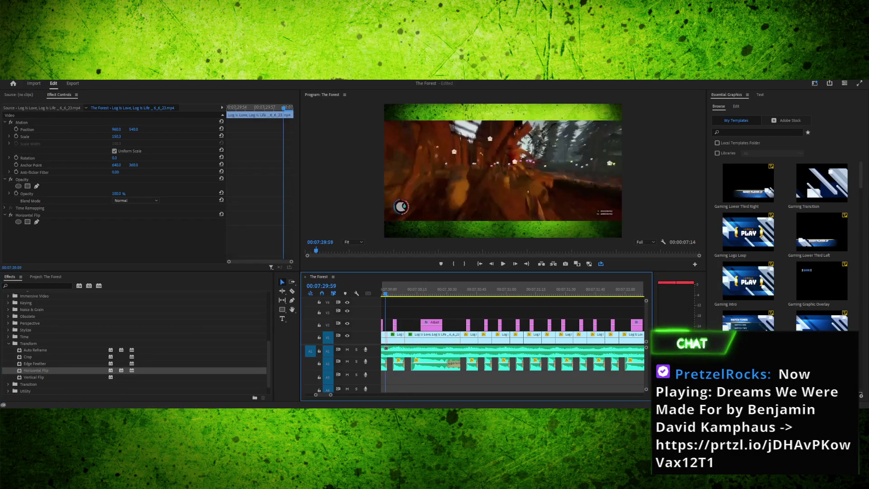
{"action": "key", "text": "space"}
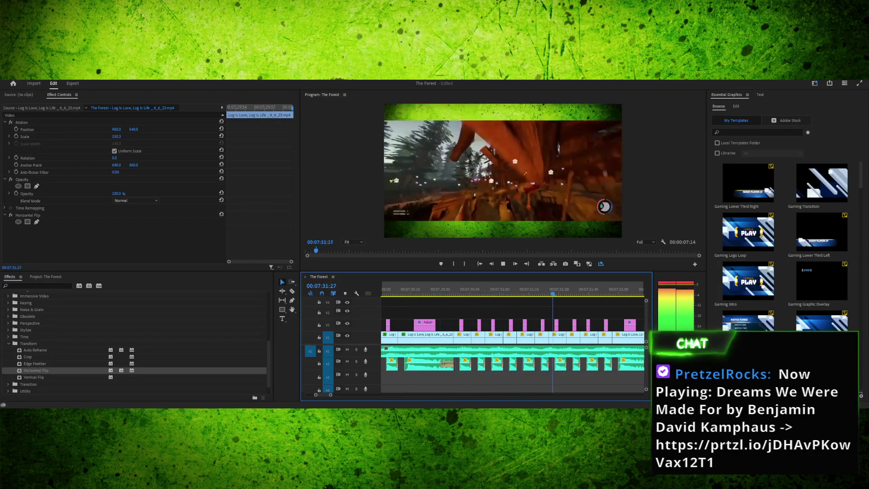
{"action": "key", "text": "space"}
{"action": "key", "text": "Up"}
{"action": "key", "text": "Right"}
{"action": "key", "text": "Left"}
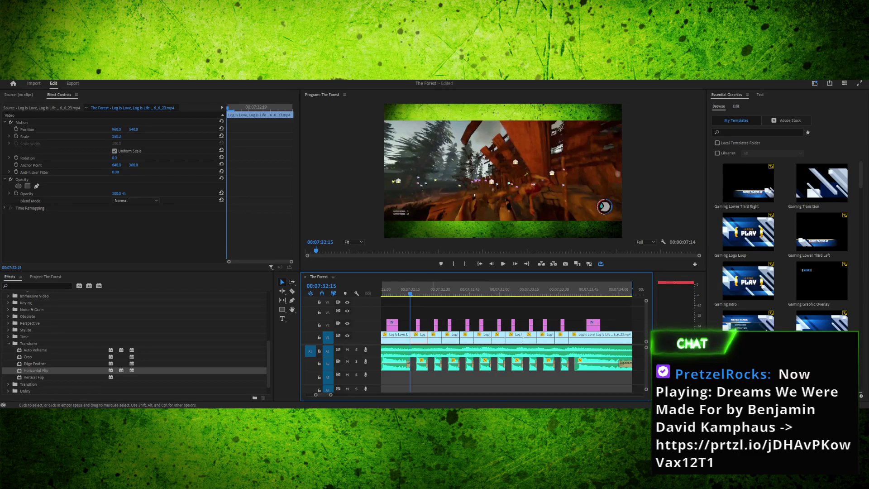
Try the Horizontal Flip effect on the run of short log clips starting at 00:07:32:15 and play them back
{"action": "left_click", "coordinate": [436, 337], "text": "shift"}
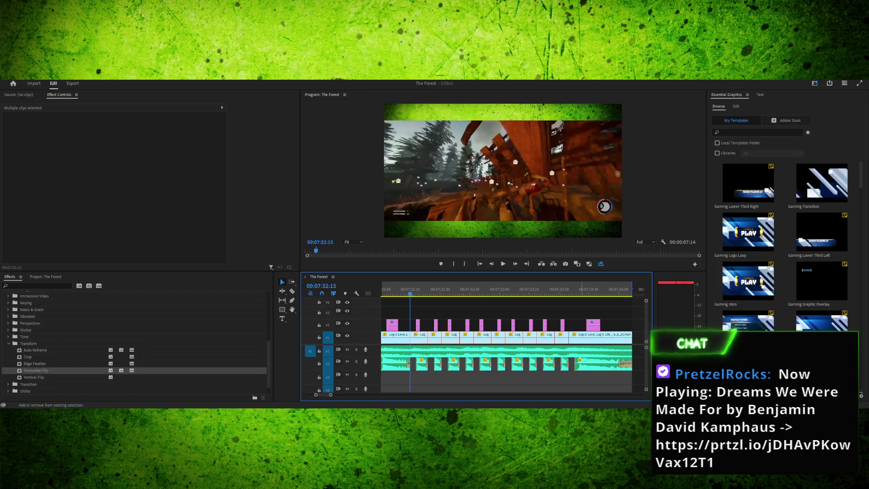
{"action": "left_click_drag", "start_coordinate": [36, 371], "coordinate": [454, 338]}
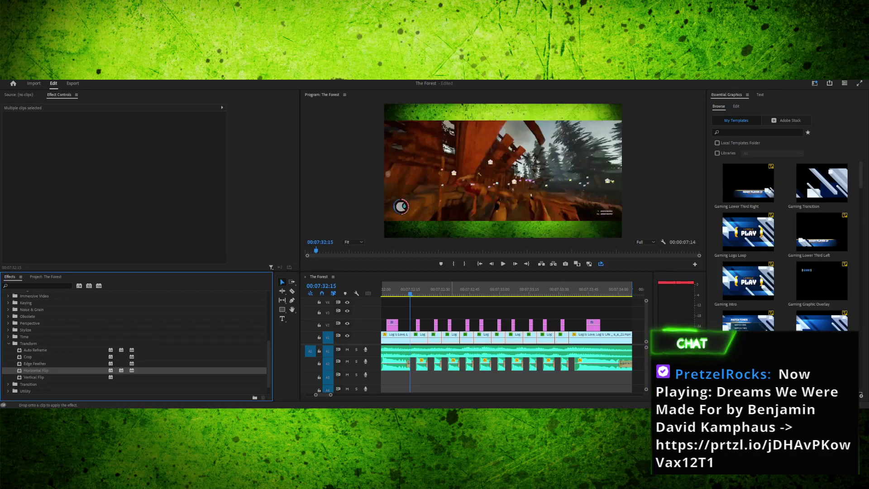
{"action": "key", "text": "space"}
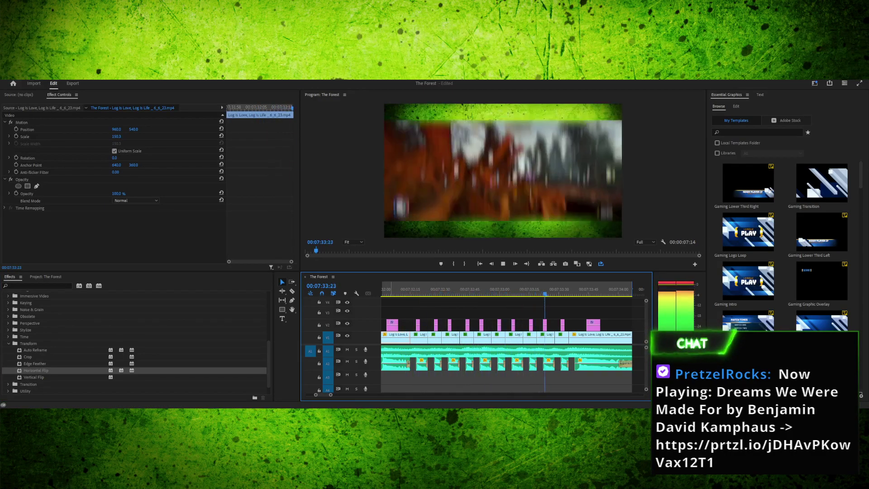
Replay the montage from around 00:07:28 and undo the horizontal flips on the runs of repeated log clips
{"action": "key", "text": "Up"}
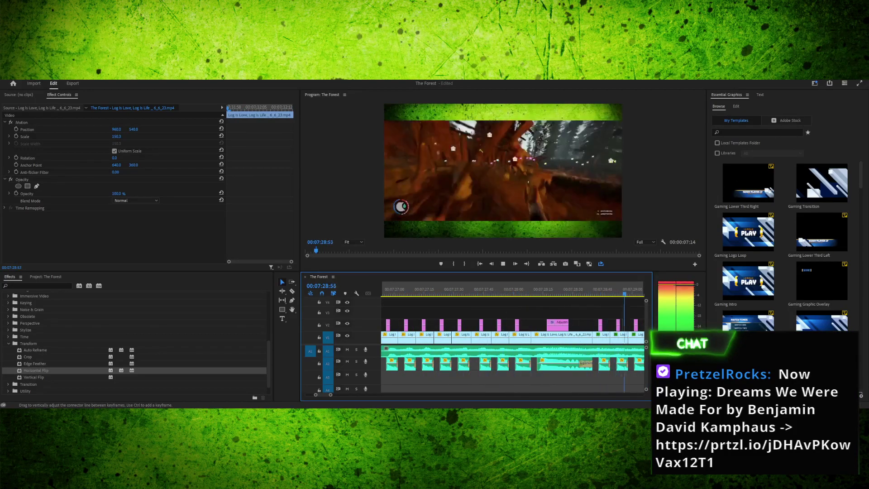
{"action": "key", "text": "space"}
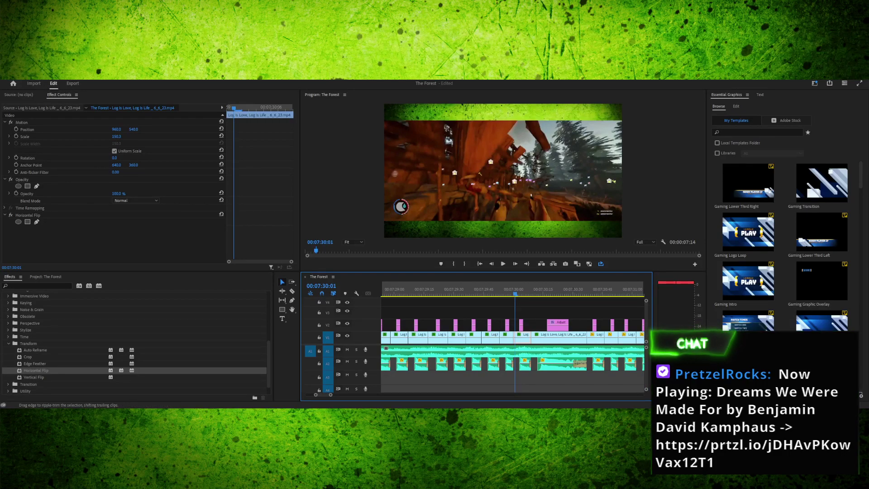
{"action": "key", "text": "ctrl+z"}
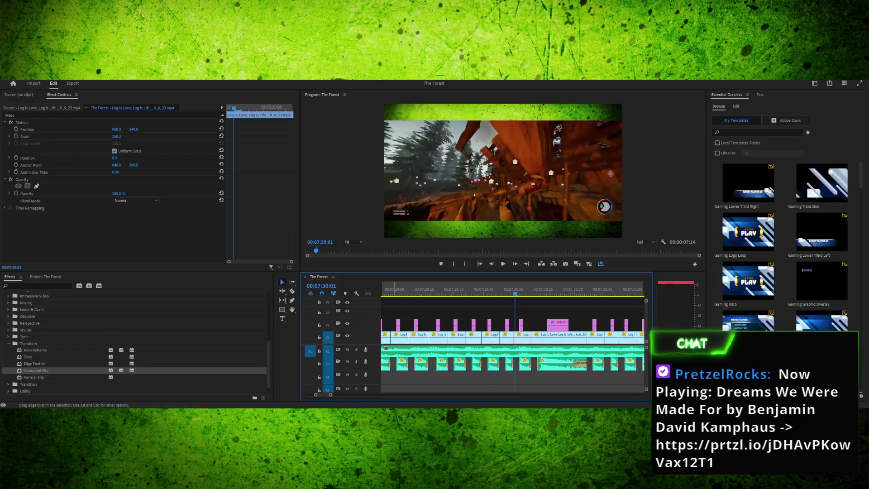
Step through the frames around the start of the long log clip near 00:07:28:15 to examine the cut
{"action": "key", "text": "minus"}
{"action": "key", "text": "minus"}
{"action": "key", "text": "minus"}
{"action": "key", "text": "minus"}
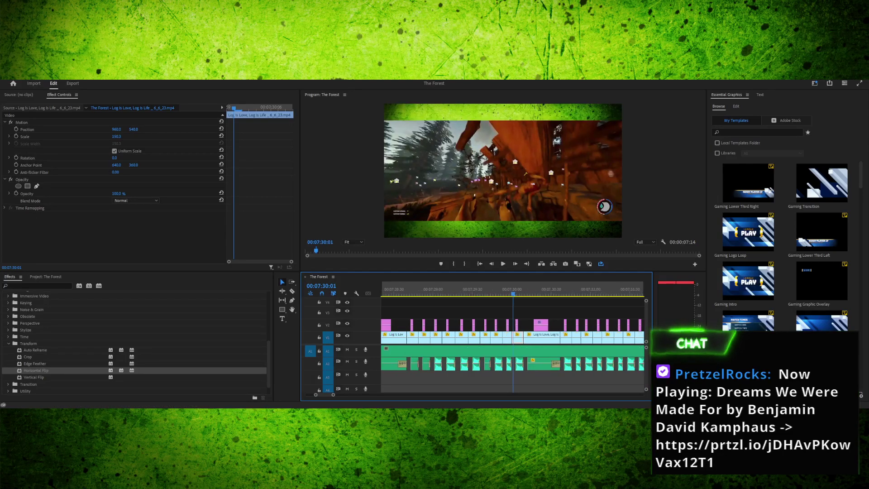
{"action": "key", "text": "equal"}
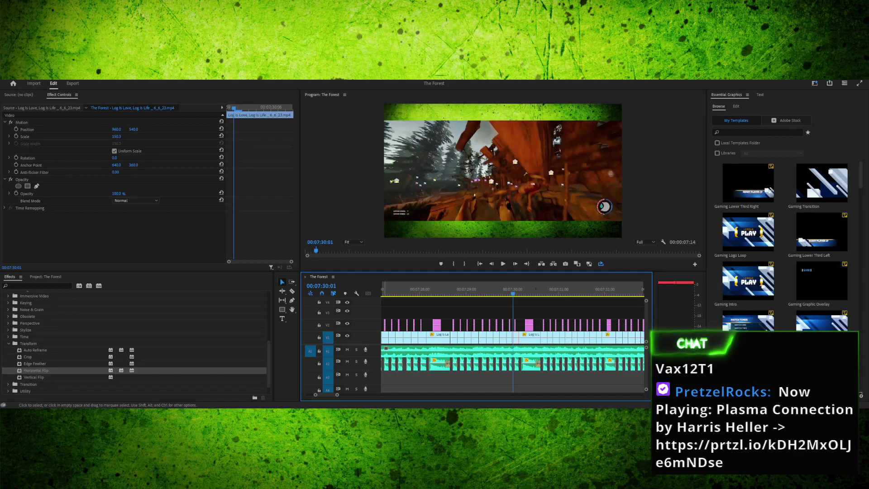
{"action": "left_click", "coordinate": [431, 289]}
{"action": "key", "text": "Left"}
{"action": "key", "text": "Left"}
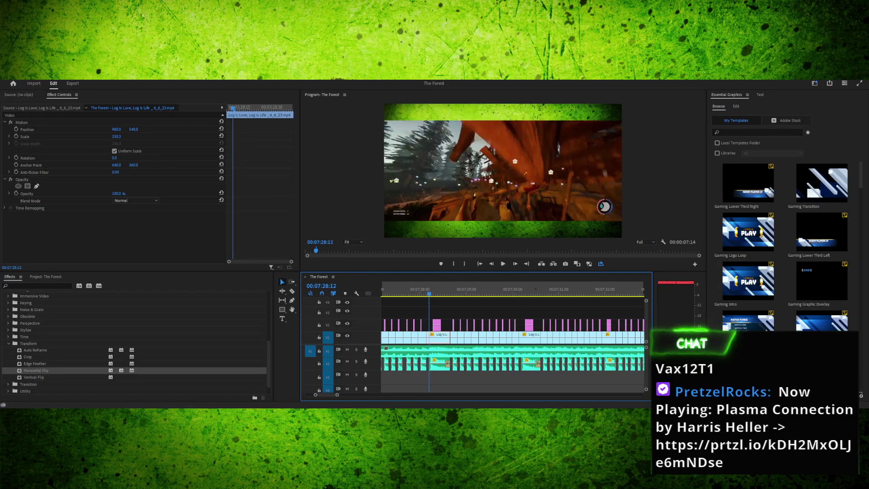
{"action": "key", "text": "Right"}
{"action": "key", "text": "Right"}
{"action": "key", "text": "Right"}
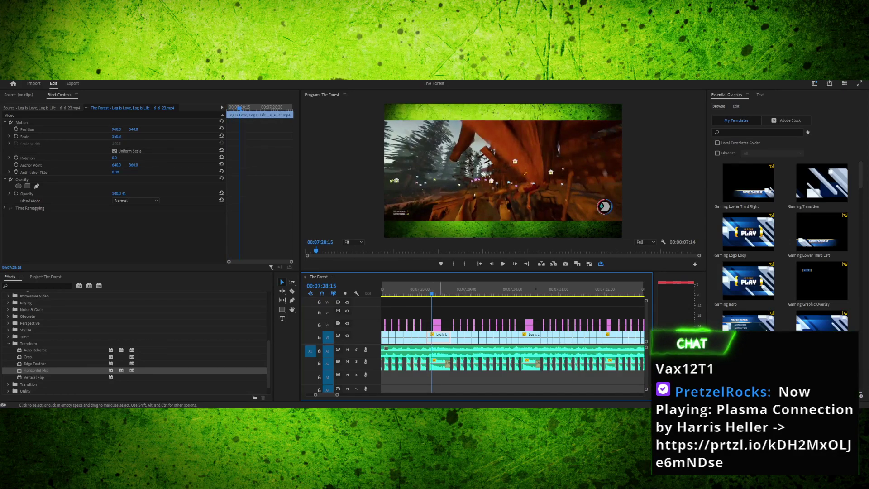
{"action": "left_click_drag", "start_coordinate": [430, 290], "coordinate": [496, 290]}
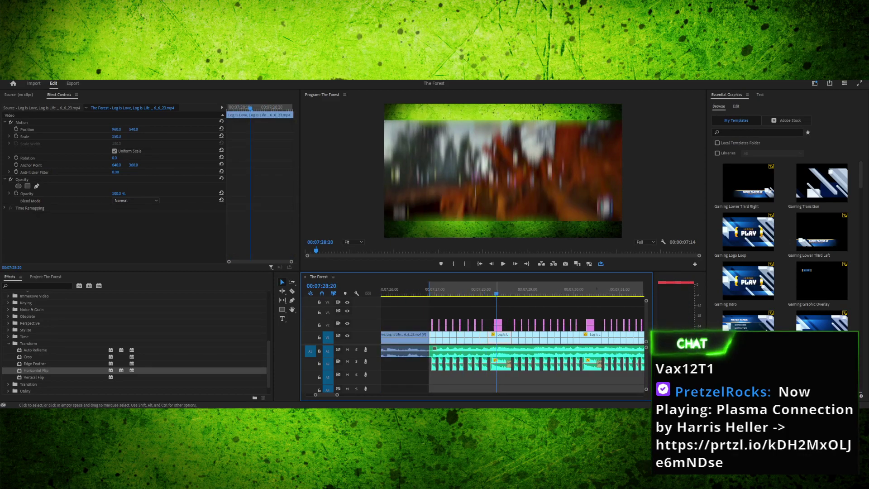
Apply the Horizontal Flip effect to only the four longer log clips between the runs of short repeats
{"action": "key", "text": "minus"}
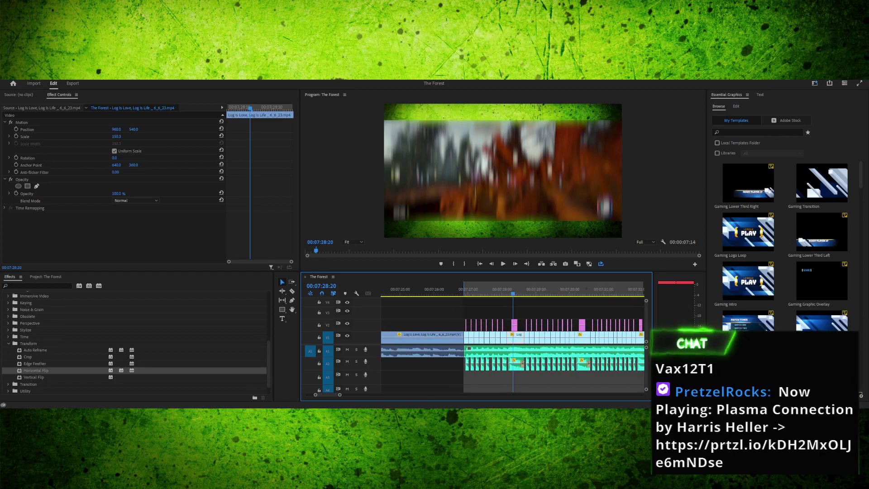
{"action": "left_click_drag", "start_coordinate": [513, 290], "coordinate": [430, 290]}
{"action": "key", "text": "k"}
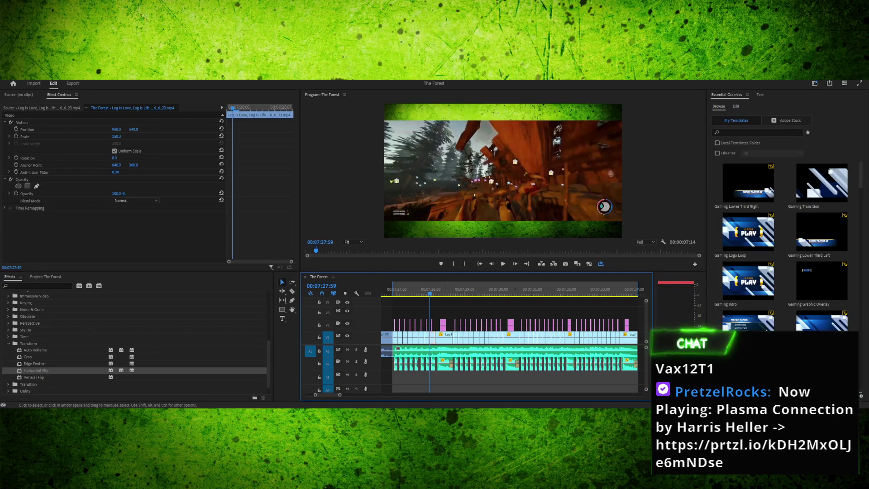
{"action": "left_click", "coordinate": [511, 338], "text": "shift"}
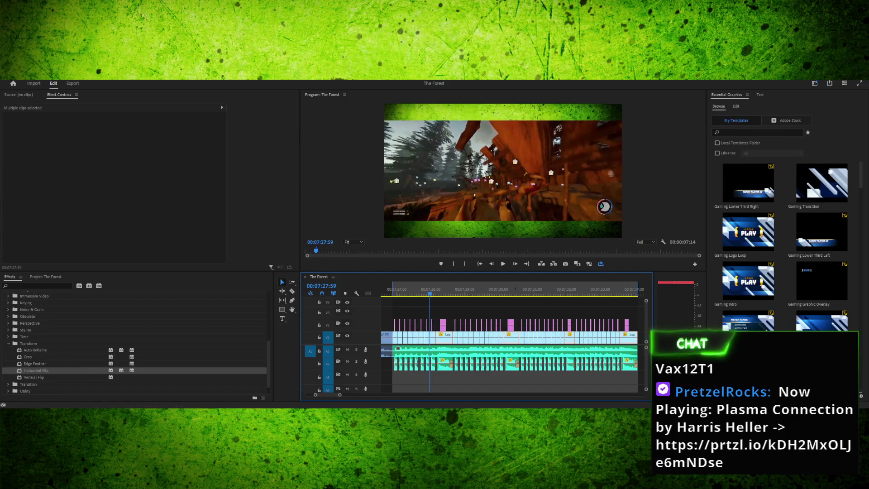
{"action": "left_click_drag", "start_coordinate": [35, 370], "coordinate": [445, 338]}
Play back the whole log montage from 00:07:26:57 to review the flipped long clips
{"action": "left_click", "coordinate": [395, 289]}
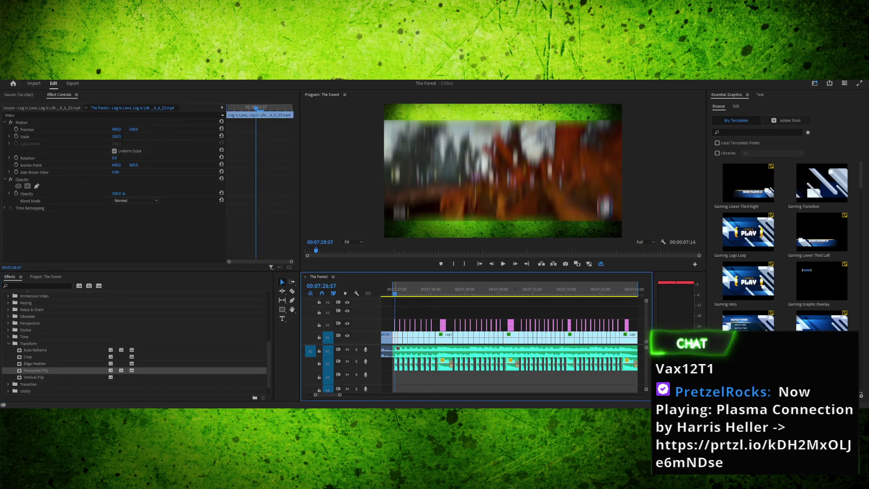
{"action": "key", "text": "space"}
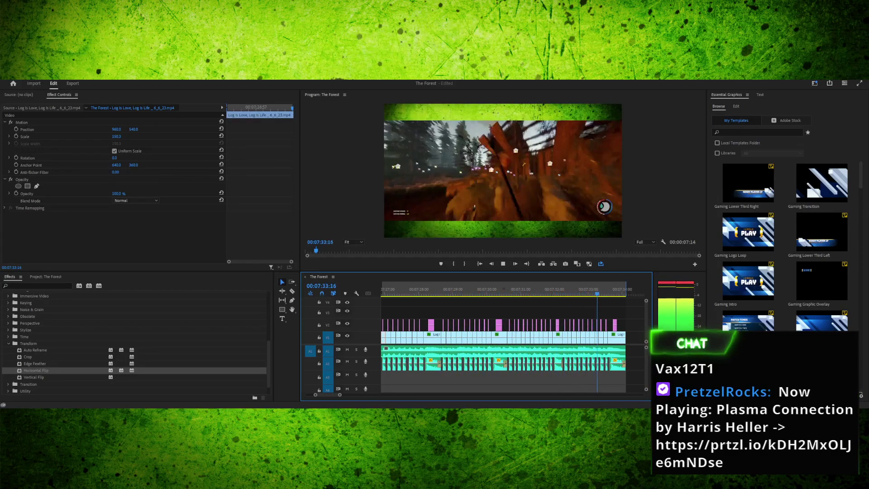
{"action": "key", "text": "space"}
Replay the stretch around 00:07:32 repeatedly to check the cuts into and out of the flipped long clip
{"action": "left_click", "coordinate": [554, 289]}
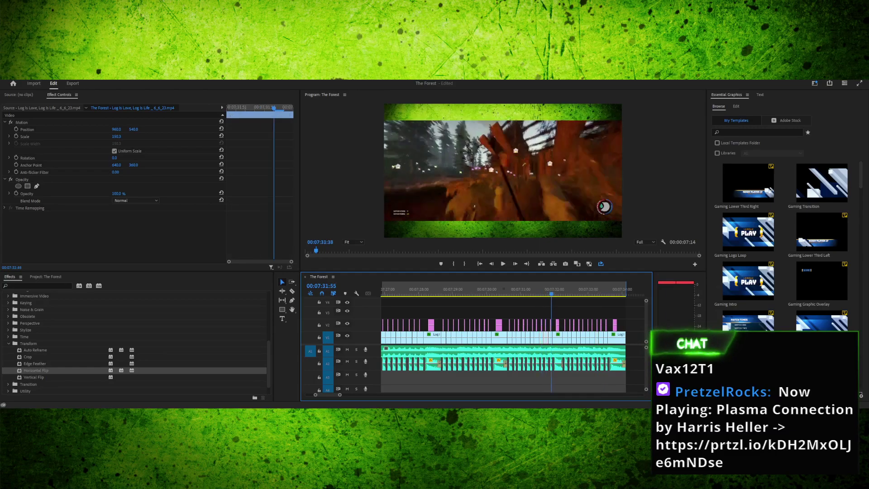
{"action": "key", "text": "space"}
{"action": "key", "text": "space"}
{"action": "left_click", "coordinate": [564, 289]}
{"action": "key", "text": "space"}
{"action": "key", "text": "space"}
{"action": "key", "text": "j"}
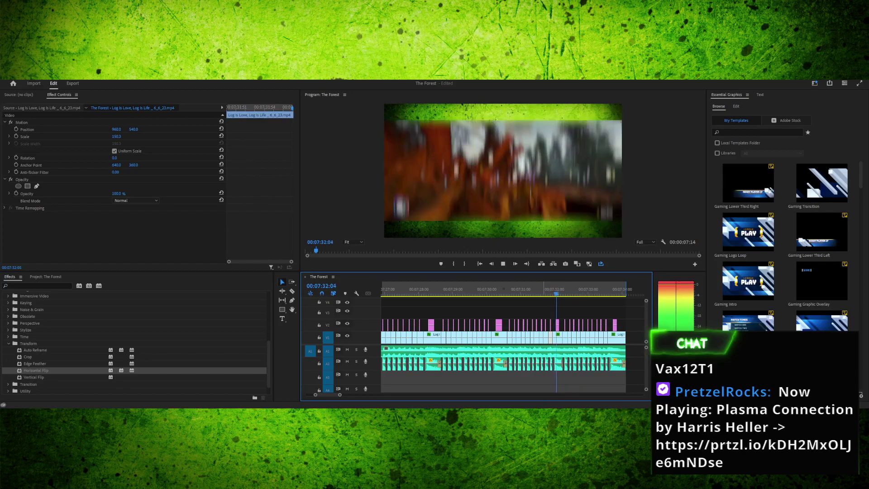
{"action": "key", "text": "k"}
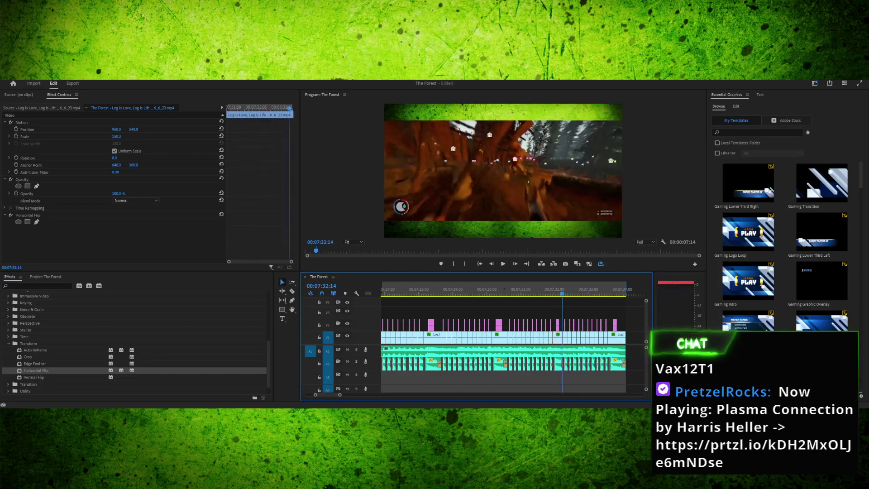
{"action": "key", "text": "Right"}
{"action": "key", "text": "Right"}
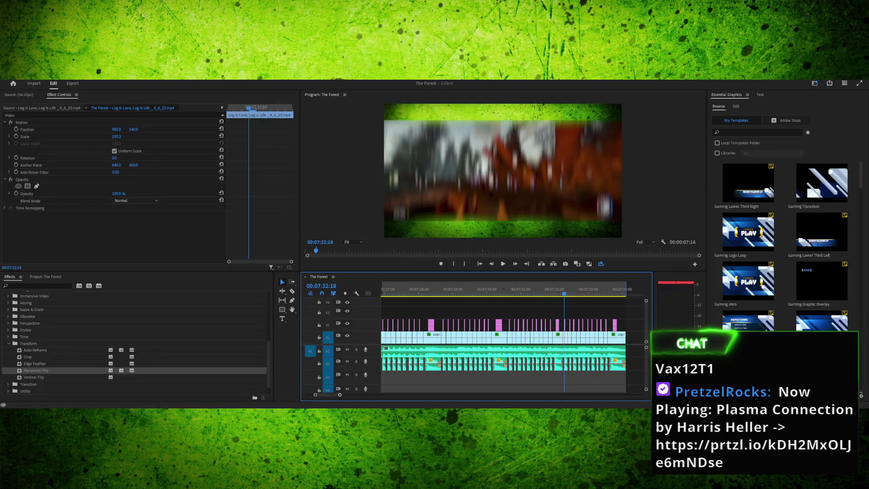
Step frame by frame through the flipped long clip up to 00:07:32:14 to compare its end with its adjustment layer and audio
{"action": "key", "text": "equal"}
{"action": "key", "text": "equal"}
{"action": "key", "text": "equal"}
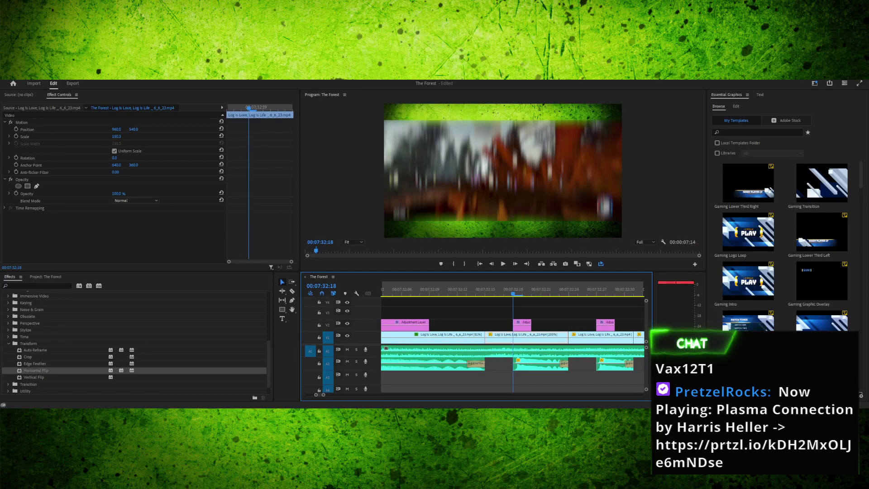
{"action": "key", "text": "minus"}
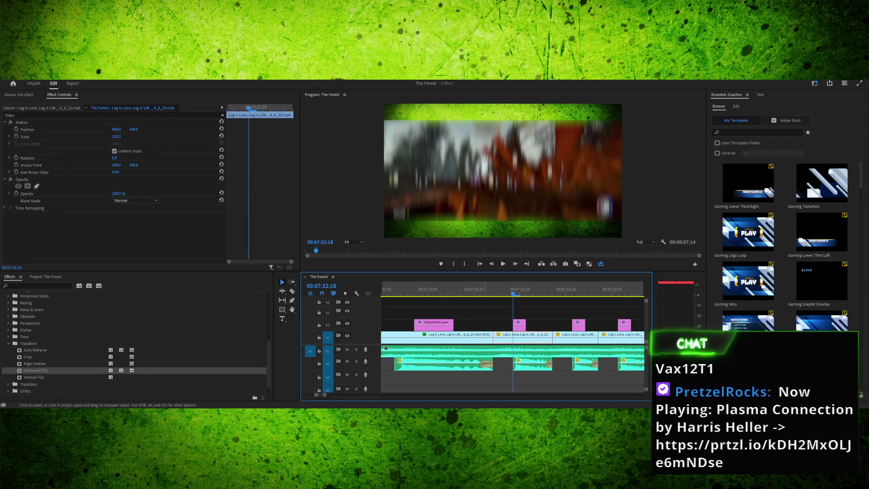
{"action": "left_click", "coordinate": [482, 289]}
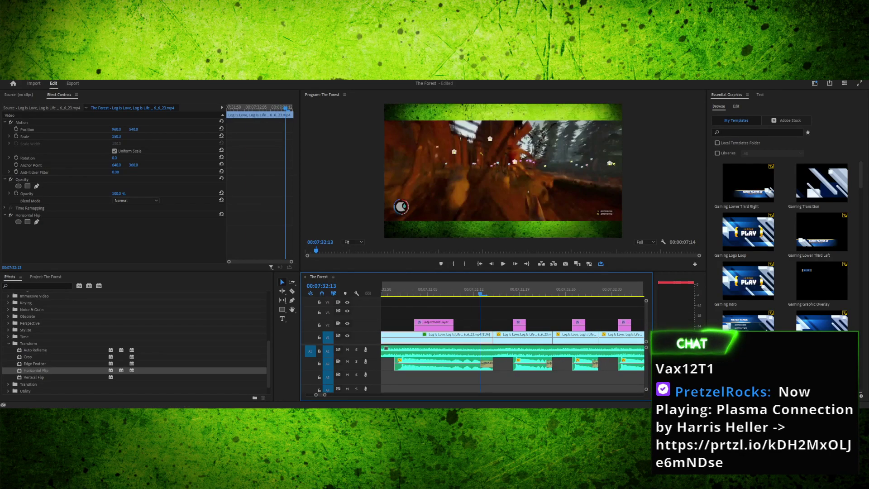
{"action": "key", "text": "space"}
{"action": "key", "text": "space"}
{"action": "mouse_move", "coordinate": [433, 289]}
{"action": "left_mouse_down"}
{"action": "mouse_move", "coordinate": [382, 289]}
{"action": "mouse_move", "coordinate": [452, 289]}
{"action": "mouse_move", "coordinate": [381, 289]}
{"action": "mouse_move", "coordinate": [417, 289]}
{"action": "left_mouse_up"}
{"action": "key", "text": "Right"}
{"action": "key", "text": "Right"}
{"action": "key", "text": "Right"}
{"action": "key", "text": "Right"}
{"action": "key", "text": "Right"}
{"action": "key", "text": "Right"}
{"action": "key", "text": "Right"}
{"action": "key", "text": "Right"}
{"action": "key", "text": "Right"}
{"action": "key", "text": "Right"}
{"action": "key", "text": "Right"}
{"action": "key", "text": "Right"}
{"action": "key", "text": "Right"}
{"action": "key", "text": "Right"}
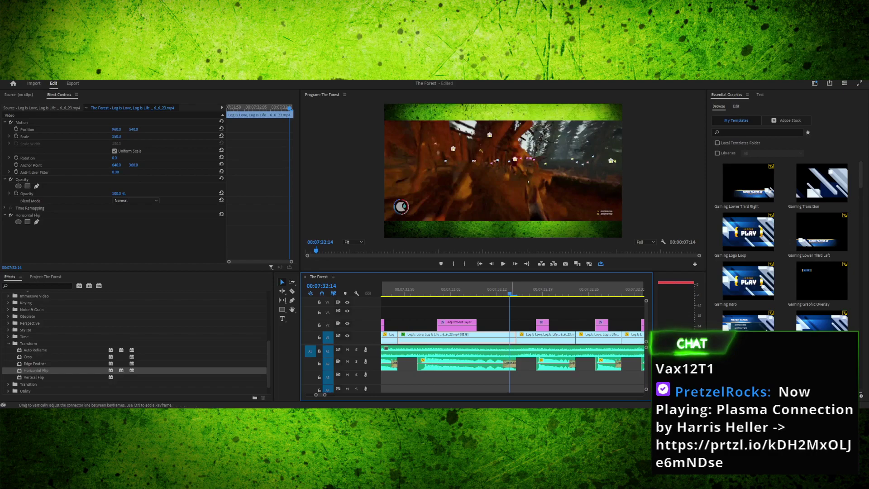
{"action": "scroll", "coordinate": [512, 344], "scroll_direction": "down", "scroll_amount": 5}
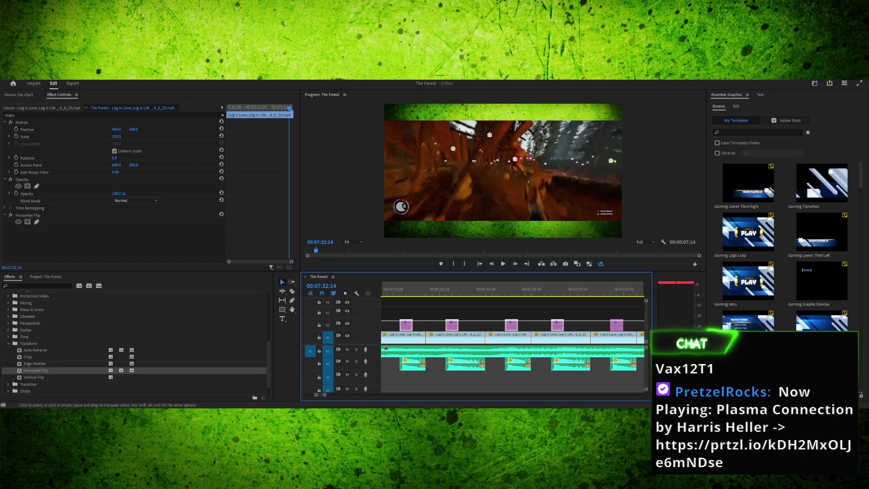
{"action": "left_click_drag", "start_coordinate": [644, 342], "coordinate": [519, 369]}
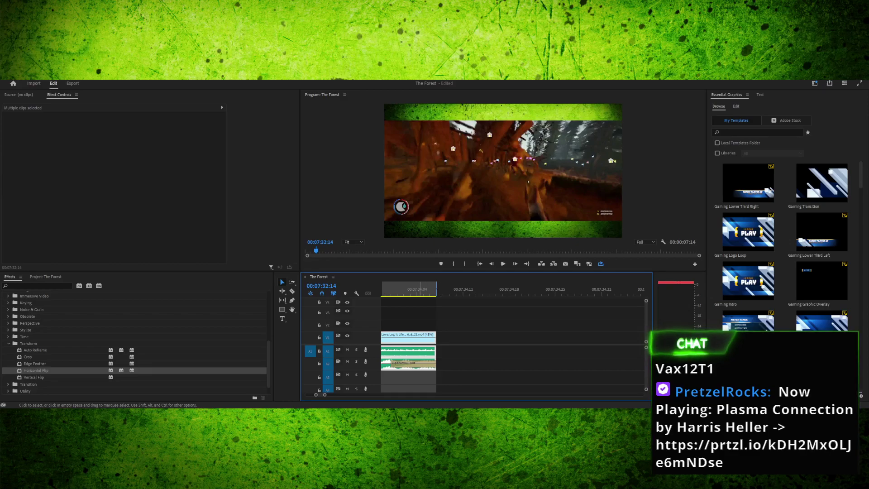
{"action": "key", "text": "space"}
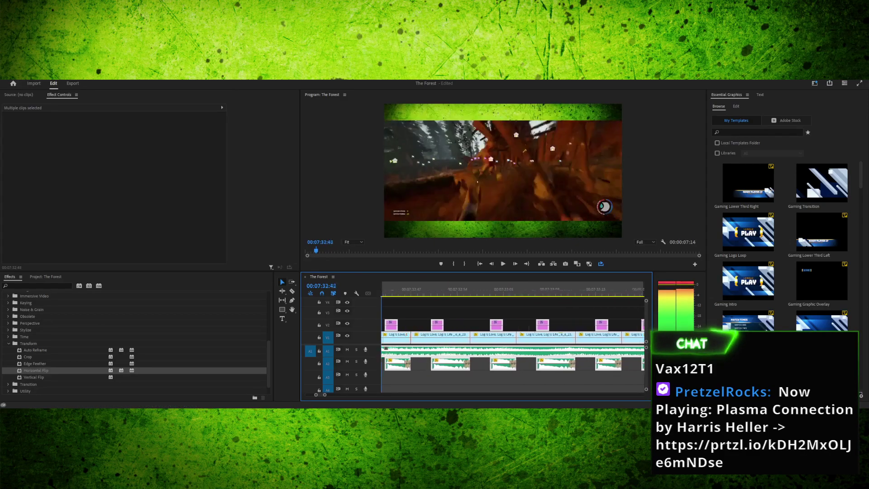
{"action": "key", "text": "shift+Up"}
{"action": "key", "text": "shift+Up"}
{"action": "key", "text": "shift+Up"}
{"action": "key", "text": "shift+Up"}
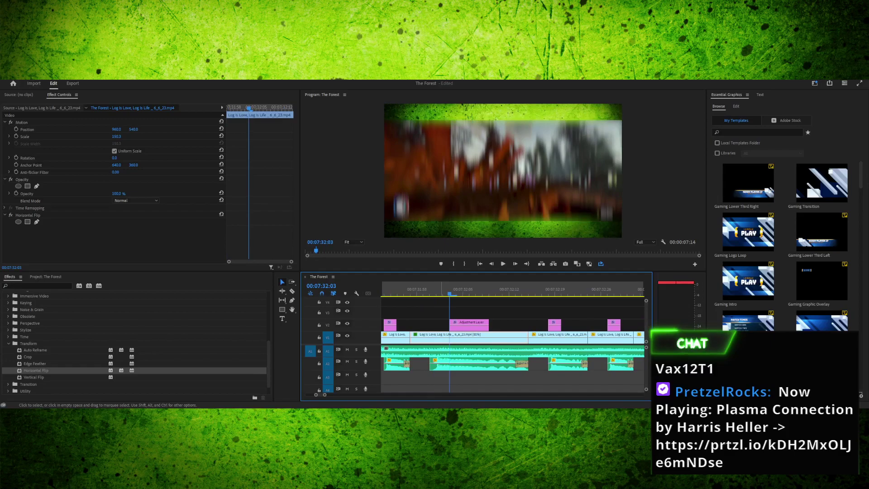
Try to move all clips, adjustment layers and effect audio after the flipped clip at 00:07:32 one frame earlier, leaving the music track in place
{"action": "key", "text": "minus"}
{"action": "key", "text": "minus"}
{"action": "key", "text": "minus"}
{"action": "key", "text": "minus"}
{"action": "key", "text": "minus"}
{"action": "key", "text": "minus"}
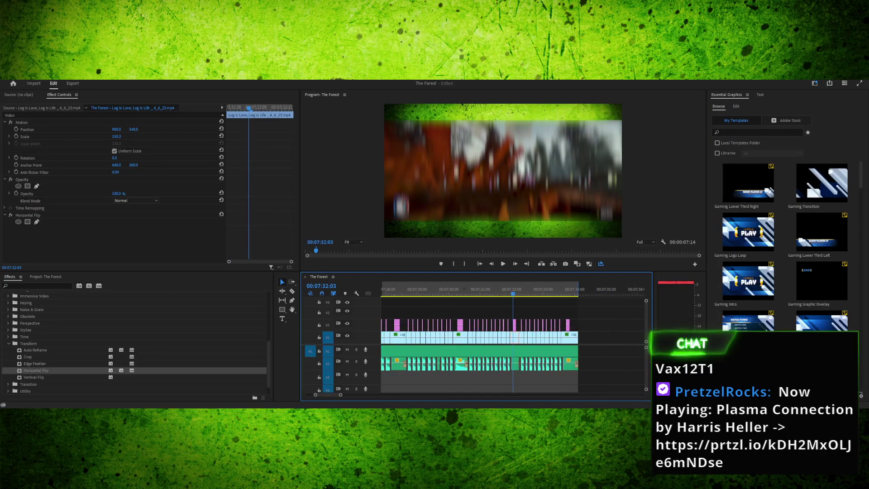
{"action": "key", "text": "equal"}
{"action": "key", "text": "equal"}
{"action": "key", "text": "minus"}
{"action": "left_click_drag", "start_coordinate": [524, 313], "coordinate": [612, 365]}
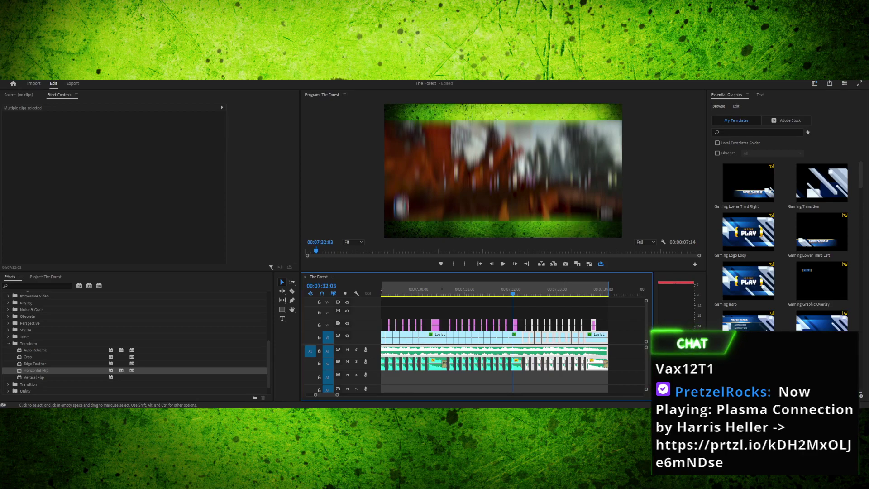
{"action": "left_click", "coordinate": [578, 350], "text": "shift"}
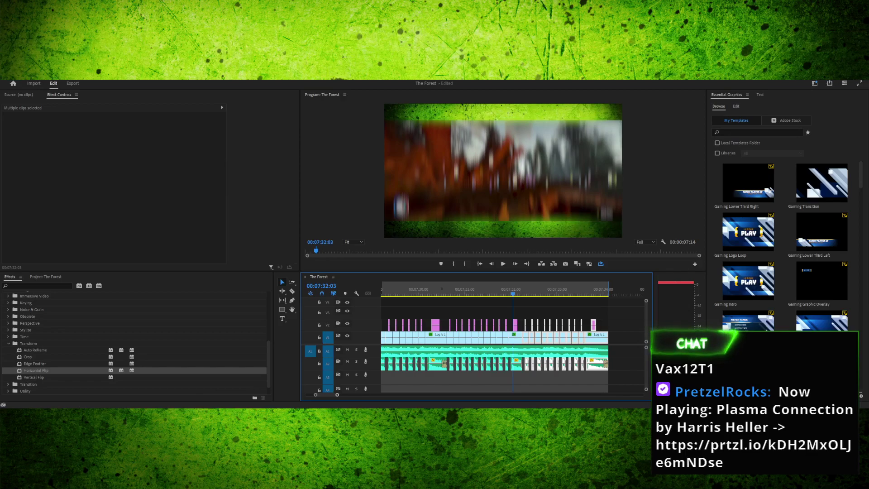
{"action": "key", "text": "="}
{"action": "key", "text": "="}
{"action": "key", "text": "="}
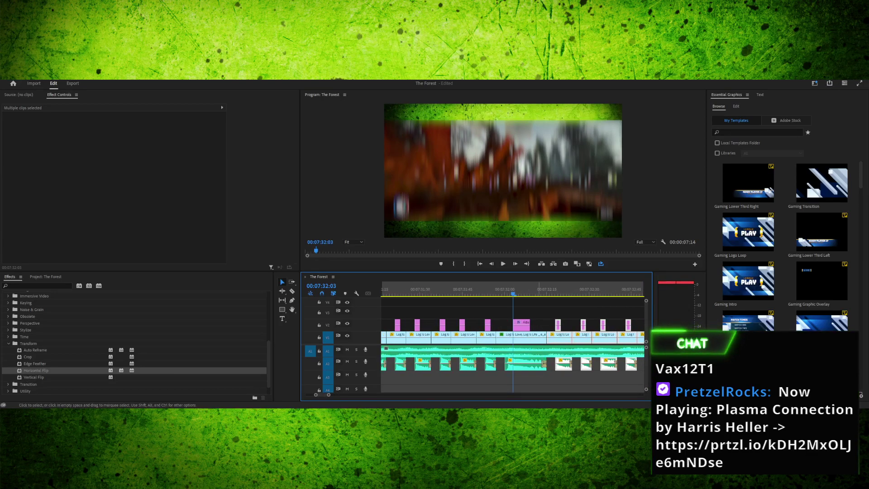
{"action": "left_click_drag", "start_coordinate": [554, 336], "coordinate": [556, 336]}
Replay the cuts around the flipped long clip at 00:07:32, including a run-up from 00:07:30:11, to judge the timing
{"action": "left_click", "coordinate": [532, 290]}
{"action": "key", "text": "Left"}
{"action": "key", "text": "space"}
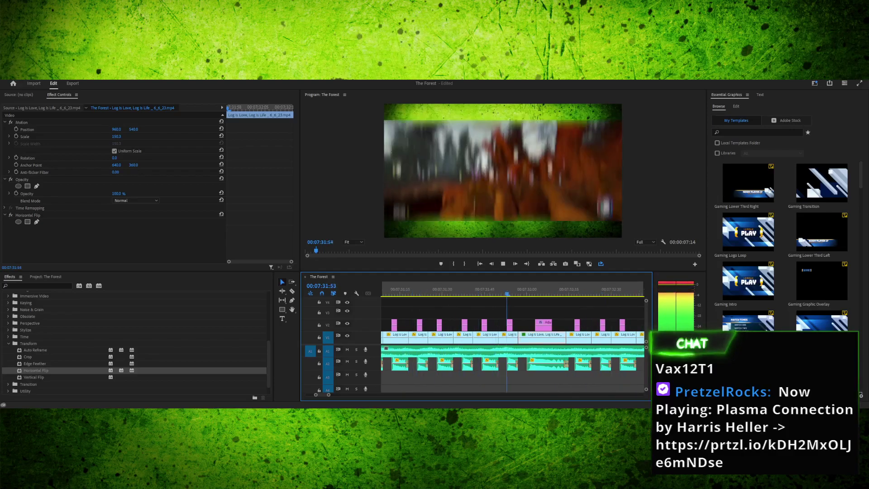
{"action": "key", "text": "space"}
{"action": "left_click_drag", "start_coordinate": [493, 290], "coordinate": [420, 289]}
{"action": "key", "text": "space"}
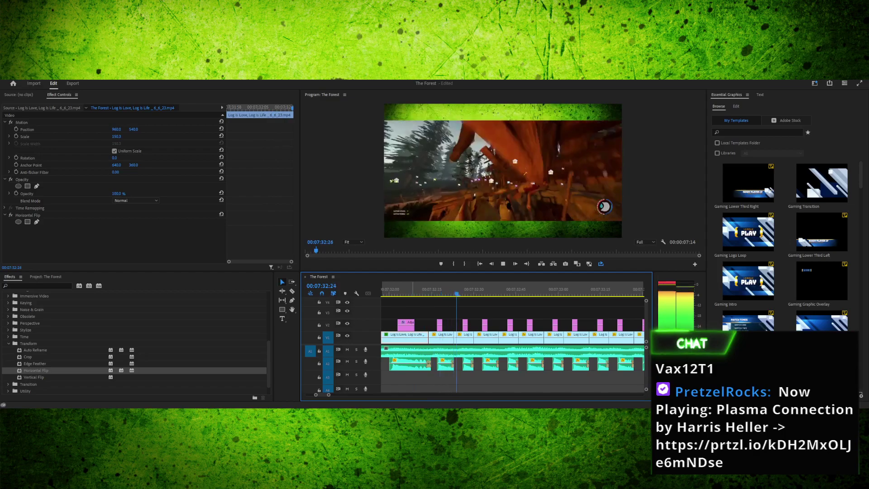
{"action": "key", "text": "space"}
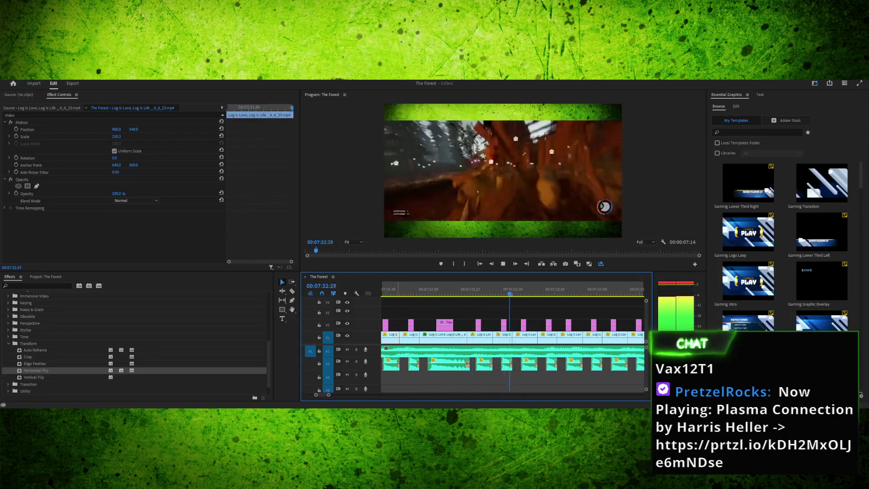
{"action": "left_click_drag", "start_coordinate": [572, 289], "coordinate": [464, 290]}
{"action": "key", "text": "space"}
{"action": "key", "text": "space"}
{"action": "left_click_drag", "start_coordinate": [592, 289], "coordinate": [427, 290]}
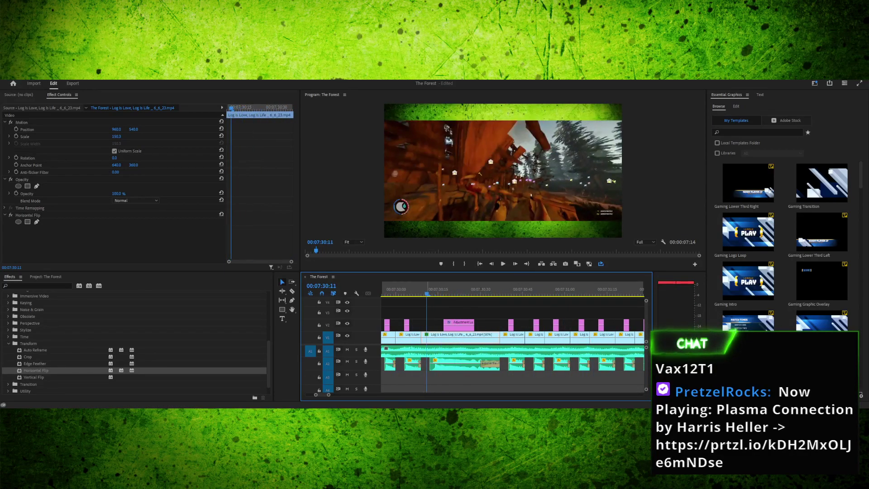
{"action": "key", "text": "l"}
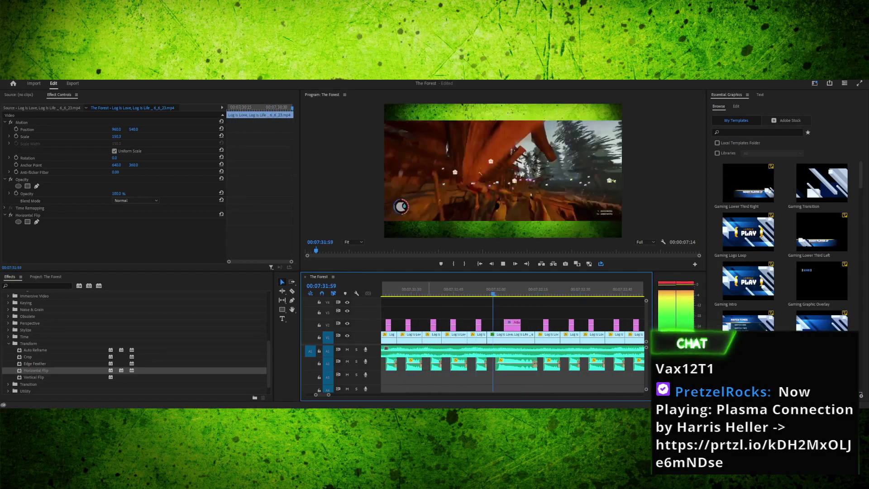
{"action": "key", "text": "k"}
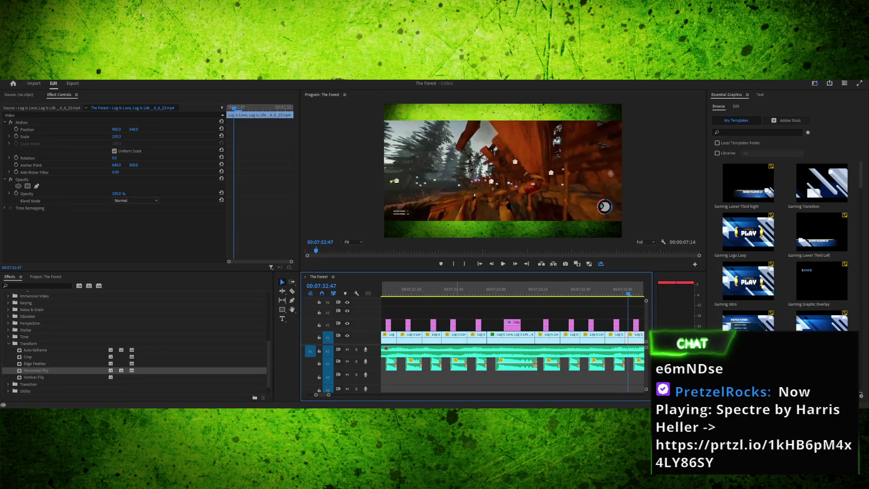
Recheck the cut after the flipped long clip at 00:07:32:14 and undo the shift of the following clips
{"action": "key", "text": "j"}
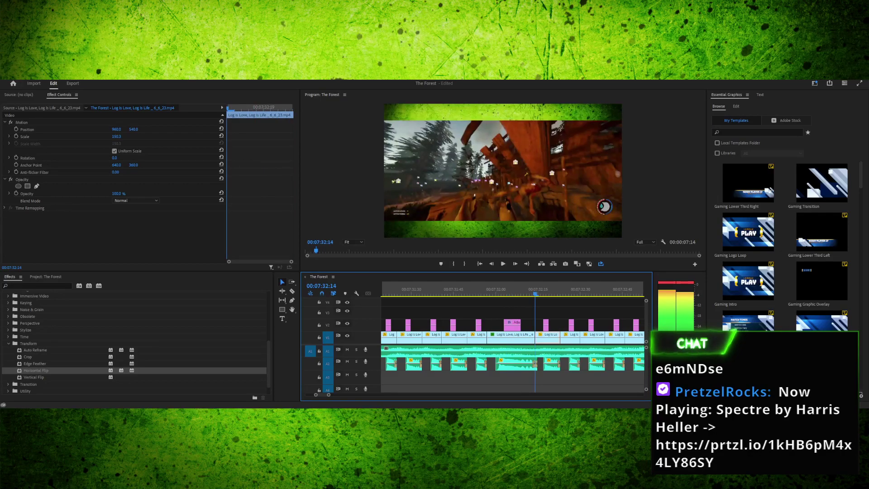
{"action": "key", "text": "Right"}
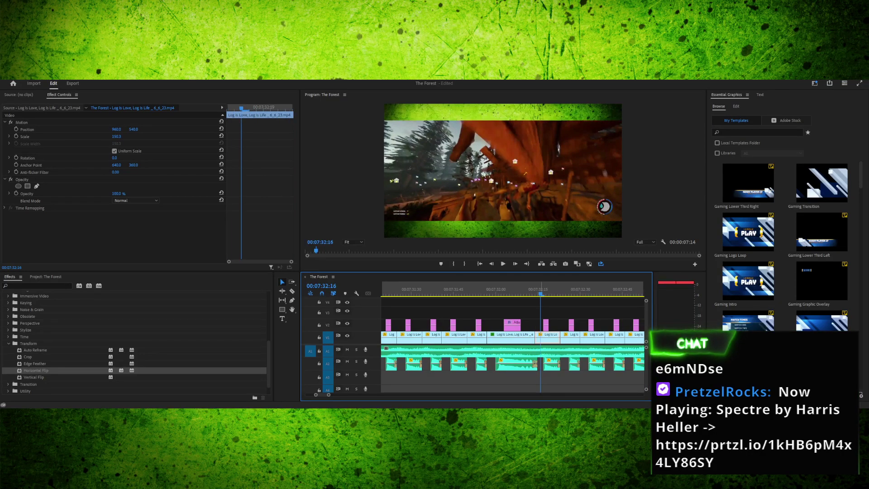
{"action": "key", "text": "ctrl+z"}
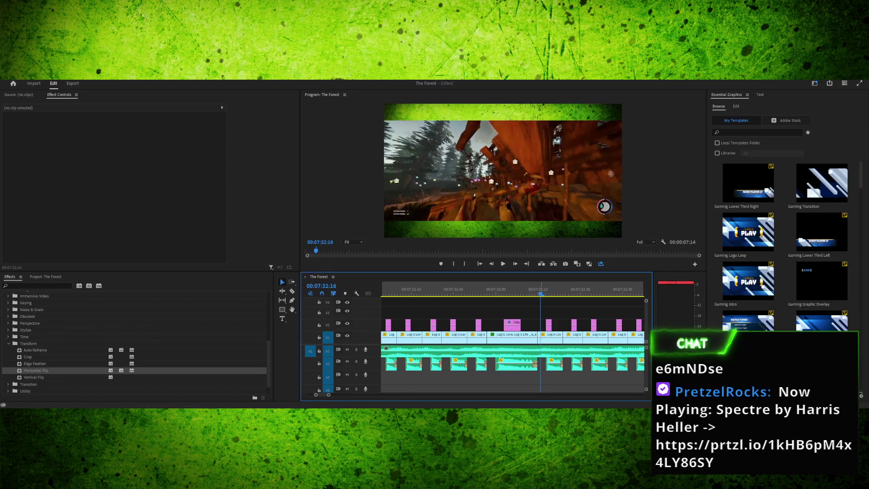
Nudge everything after the first short repeat following the 00:07:32 flipped clip one frame later, leaving out the music track
{"action": "left_click_drag", "start_coordinate": [543, 317], "coordinate": [647, 376]}
{"action": "left_click_drag", "start_coordinate": [416, 293], "coordinate": [494, 293]}
{"action": "mouse_move", "coordinate": [329, 394]}
{"action": "left_mouse_down"}
{"action": "mouse_move", "coordinate": [344, 395]}
{"action": "mouse_move", "coordinate": [332, 394]}
{"action": "left_mouse_up"}
{"action": "key", "text": "minus"}
{"action": "key", "text": "minus"}
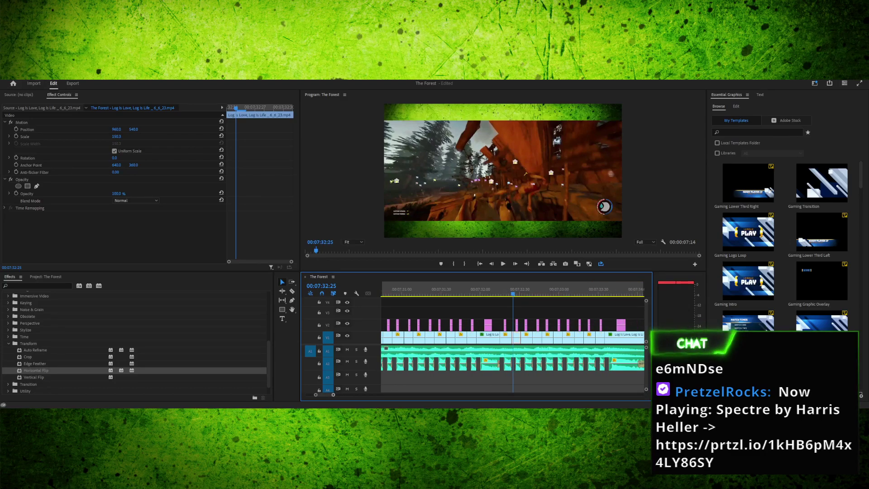
{"action": "left_click_drag", "start_coordinate": [516, 313], "coordinate": [625, 369]}
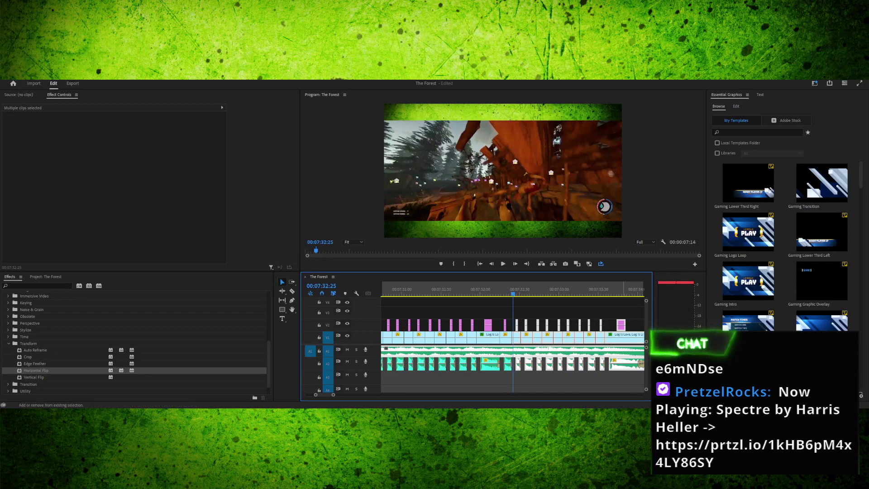
{"action": "left_click", "coordinate": [624, 351], "text": "shift"}
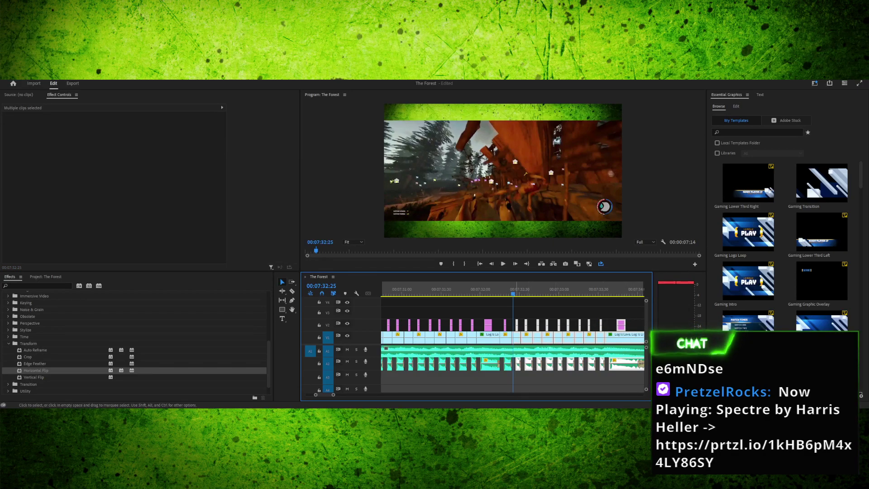
{"action": "key", "text": "alt+Right"}
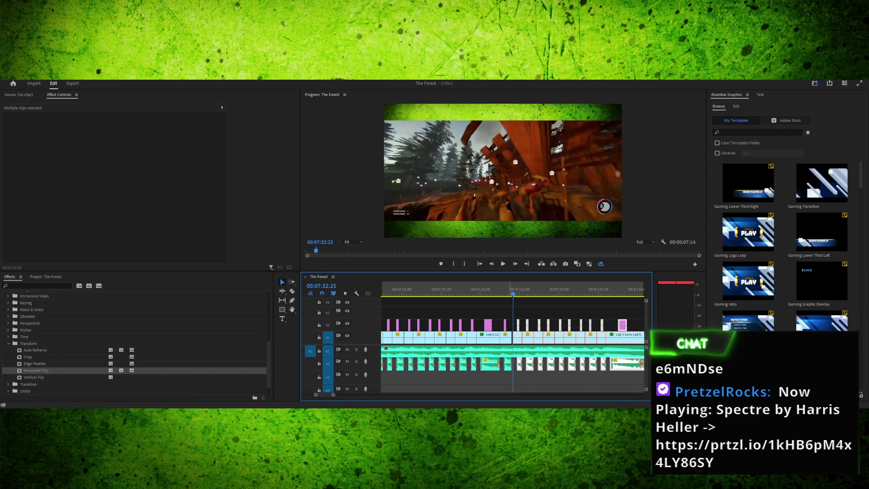
Extend the first short repeat after the flipped clip and its effect audio by one frame to close the gap
{"action": "left_click", "coordinate": [507, 289]}
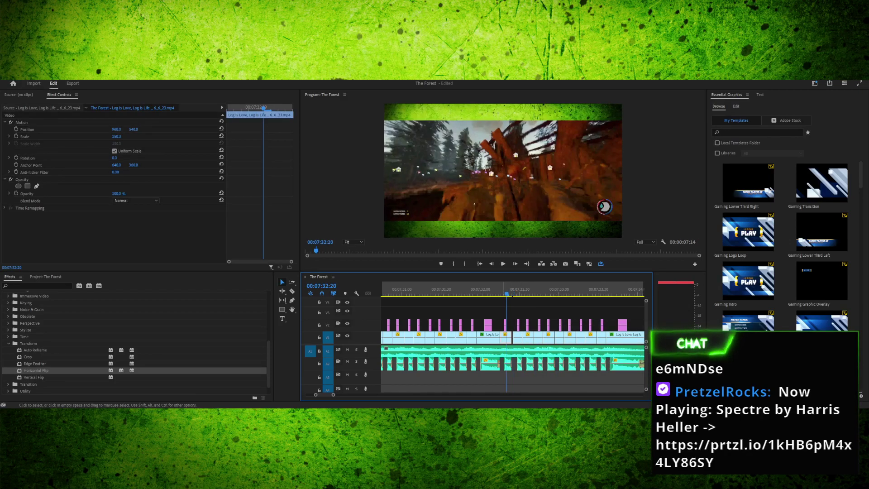
{"action": "key", "text": "="}
{"action": "key", "text": "="}
{"action": "key", "text": "="}
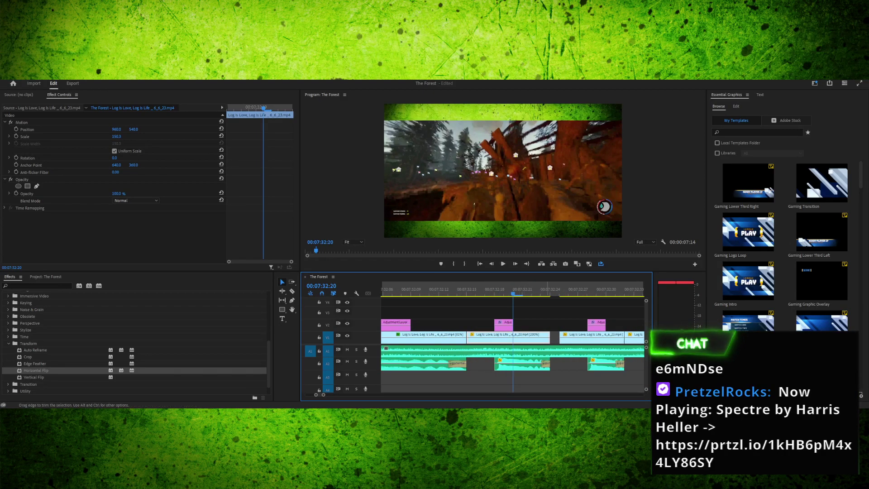
{"action": "left_click_drag", "start_coordinate": [548, 338], "coordinate": [561, 337]}
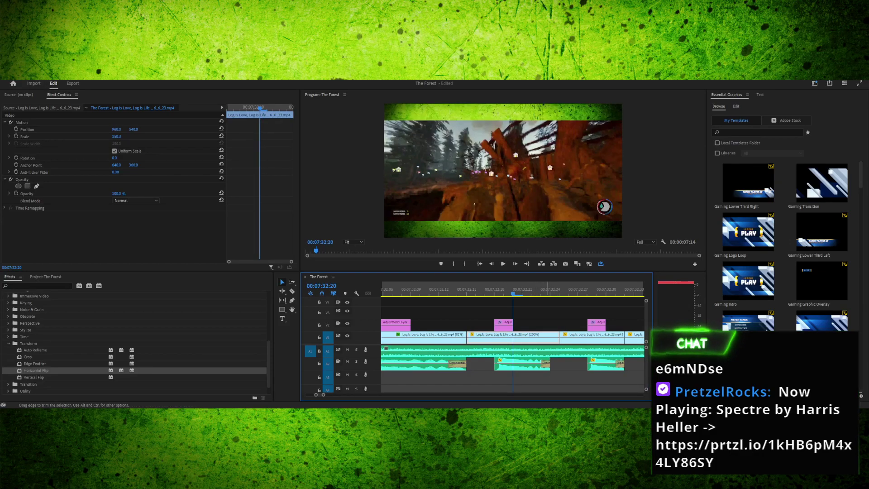
{"action": "left_click_drag", "start_coordinate": [549, 365], "coordinate": [560, 364]}
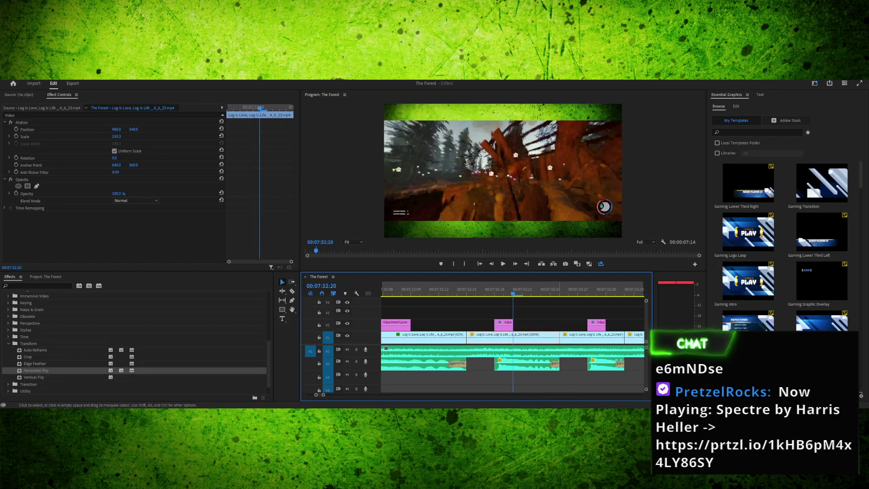
Play back the short repeats from 00:07:32:12 to check the rhythm after the extended clip
{"action": "left_click", "coordinate": [438, 289]}
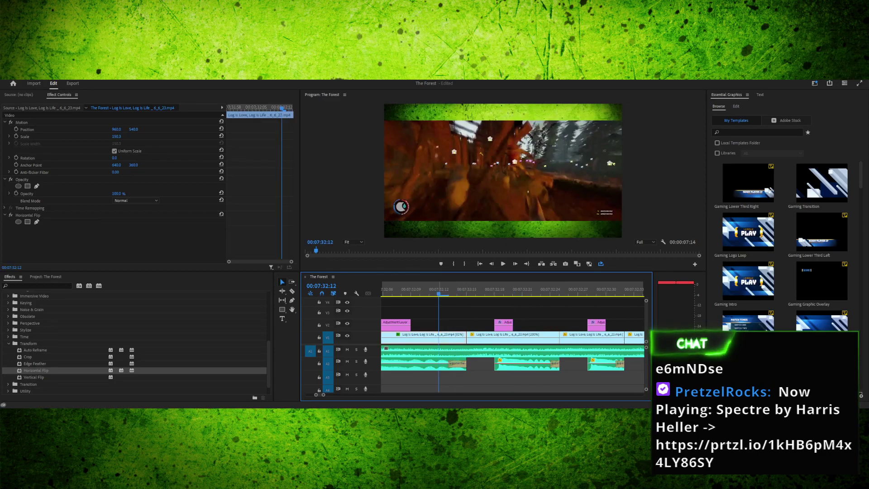
{"action": "key", "text": "space"}
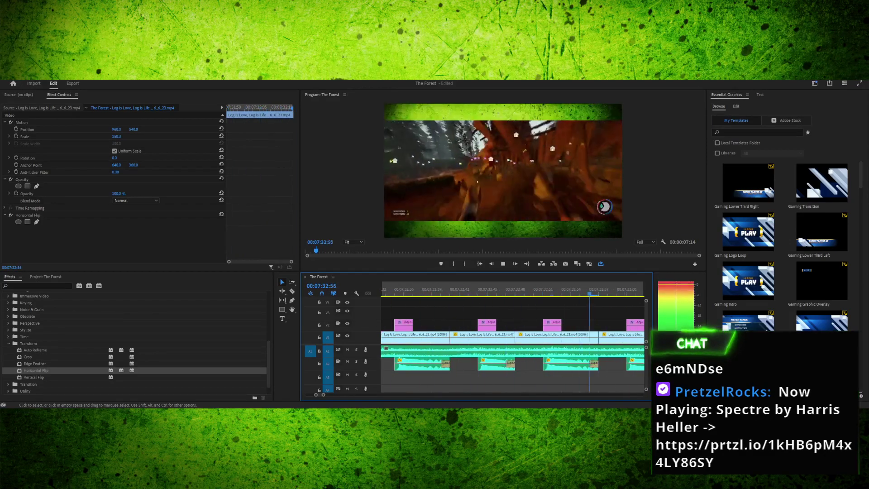
{"action": "key", "text": "space"}
{"action": "key", "text": "Up"}
{"action": "key", "text": "Up"}
{"action": "key", "text": "Up"}
{"action": "key", "text": "Up"}
{"action": "key", "text": "Up"}
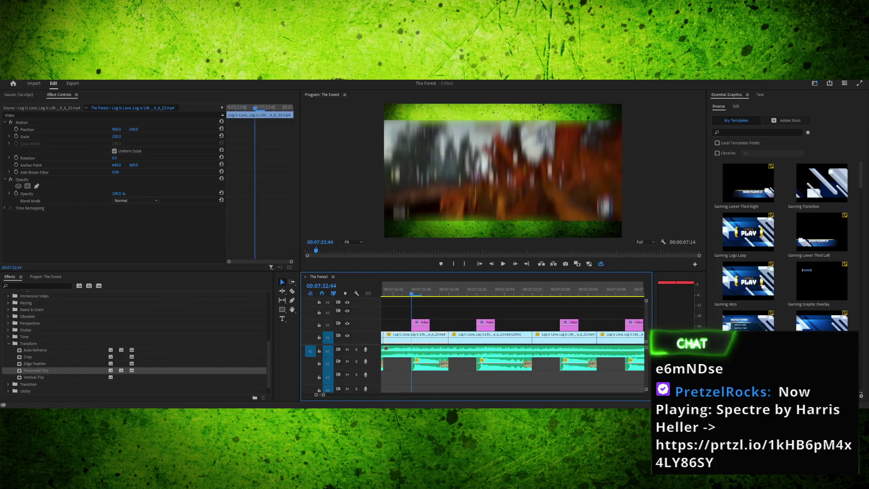
Step frame by frame back and forth across the cut at 00:07:32:15 to compare the flipped clip with the extended repeat
{"action": "key", "text": "Left"}
{"action": "key", "text": "Left"}
{"action": "key", "text": "Left"}
{"action": "key", "text": "Left"}
{"action": "key", "text": "Left"}
{"action": "key", "text": "Left"}
{"action": "key", "text": "Left"}
{"action": "key", "text": "Left"}
{"action": "key", "text": "Left"}
{"action": "key", "text": "Left"}
{"action": "key", "text": "Left"}
{"action": "key", "text": "Left"}
{"action": "key", "text": "Left"}
{"action": "key", "text": "Left"}
{"action": "key", "text": "Left"}
{"action": "key", "text": "Left"}
{"action": "key", "text": "Left"}
{"action": "key", "text": "Left"}
{"action": "key", "text": "Left"}
{"action": "key", "text": "Left"}
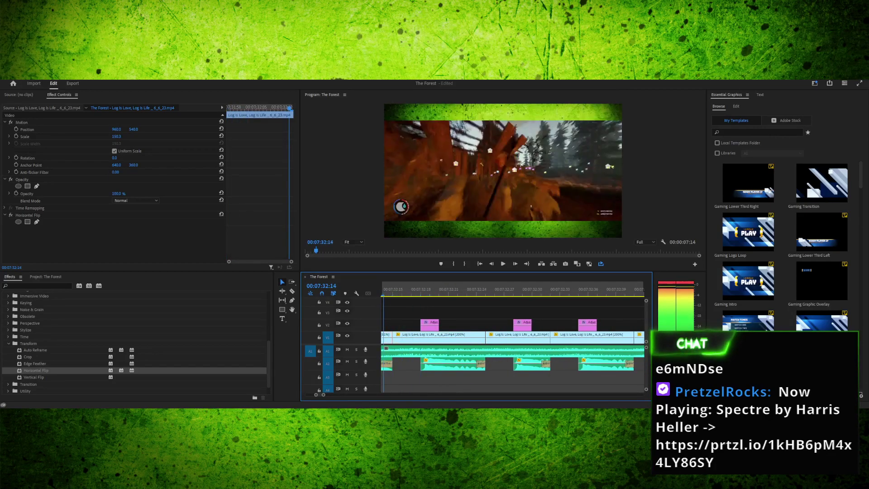
{"action": "key", "text": "Left"}
{"action": "key", "text": "Left"}
{"action": "key", "text": "Left"}
{"action": "key", "text": "Left"}
{"action": "key", "text": "Left"}
{"action": "key", "text": "Left"}
{"action": "key", "text": "Left"}
{"action": "key", "text": "Left"}
{"action": "key", "text": "Left"}
{"action": "key", "text": "Left"}
{"action": "key", "text": "Left"}
{"action": "key", "text": "Left"}
{"action": "key", "text": "Right"}
{"action": "key", "text": "Right"}
{"action": "key", "text": "Right"}
{"action": "key", "text": "Right"}
{"action": "key", "text": "Right"}
{"action": "key", "text": "Right"}
{"action": "key", "text": "Right"}
{"action": "key", "text": "Right"}
{"action": "key", "text": "Right"}
{"action": "key", "text": "Right"}
{"action": "key", "text": "Right"}
{"action": "key", "text": "Right"}
{"action": "key", "text": "Right"}
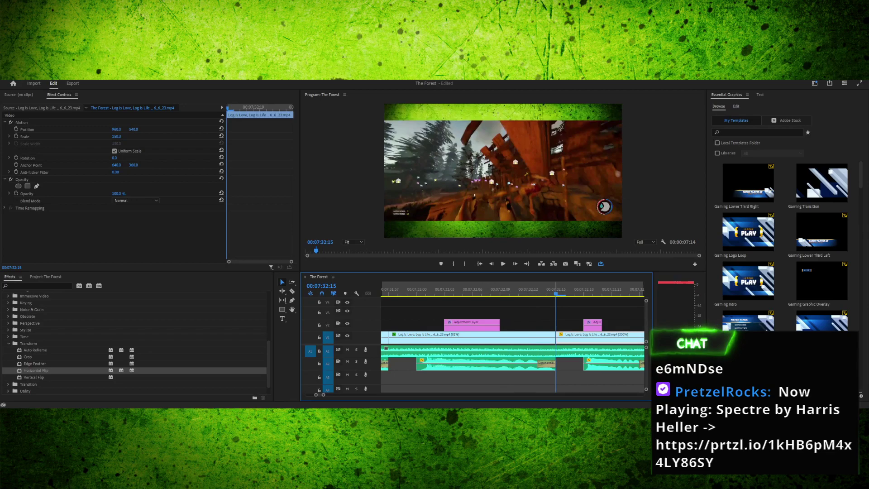
{"action": "key", "text": "Right"}
{"action": "key", "text": "Right"}
{"action": "key", "text": "Right"}
{"action": "key", "text": "Right"}
{"action": "key", "text": "Right"}
{"action": "key", "text": "Right"}
{"action": "key", "text": "Right"}
{"action": "key", "text": "Left"}
{"action": "key", "text": "Left"}
{"action": "key", "text": "Left"}
{"action": "key", "text": "Right"}
{"action": "key", "text": "Right"}
{"action": "key", "text": "Right"}
{"action": "key", "text": "Right"}
{"action": "key", "text": "Right"}
{"action": "key", "text": "Left"}
{"action": "key", "text": "Left"}
{"action": "key", "text": "Left"}
{"action": "key", "text": "Left"}
{"action": "key", "text": "Left"}
{"action": "key", "text": "Left"}
{"action": "key", "text": "Left"}
{"action": "key", "text": "Left"}
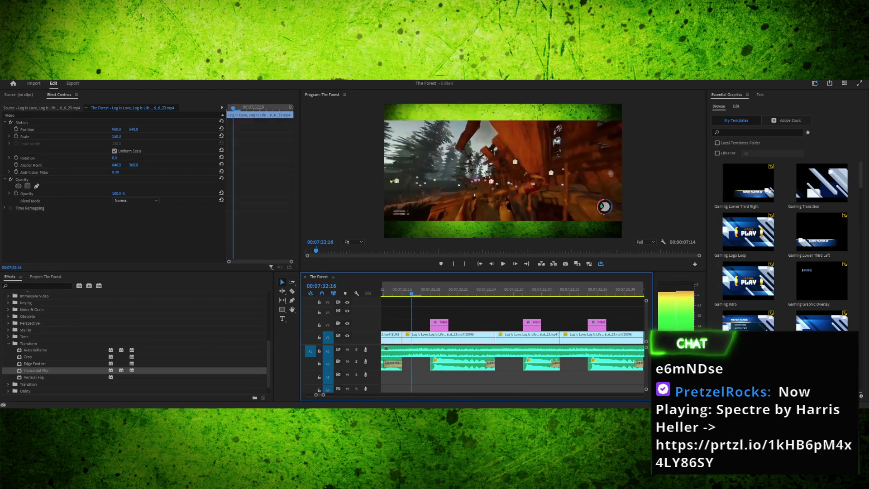
Undo the one-frame extension of the short repeat and its audio, together with the nudge of the following clips
{"action": "key", "text": "ctrl+z"}
{"action": "key", "text": "ctrl+z"}
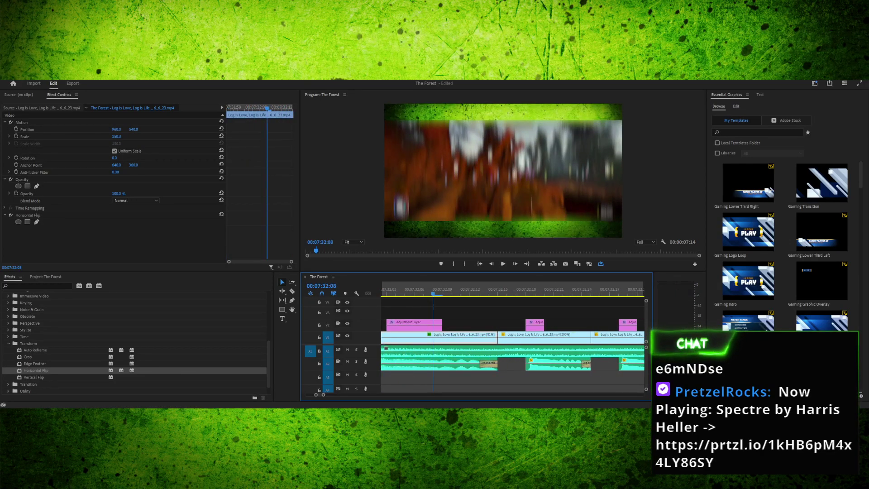
{"action": "key", "text": "ctrl+z"}
{"action": "key", "text": "ctrl+z"}
{"action": "key", "text": "ctrl+z"}
Replay the section around 00:07:32 through to the last flipped long clip near 00:07:34 with the restored timing
{"action": "key", "text": "space"}
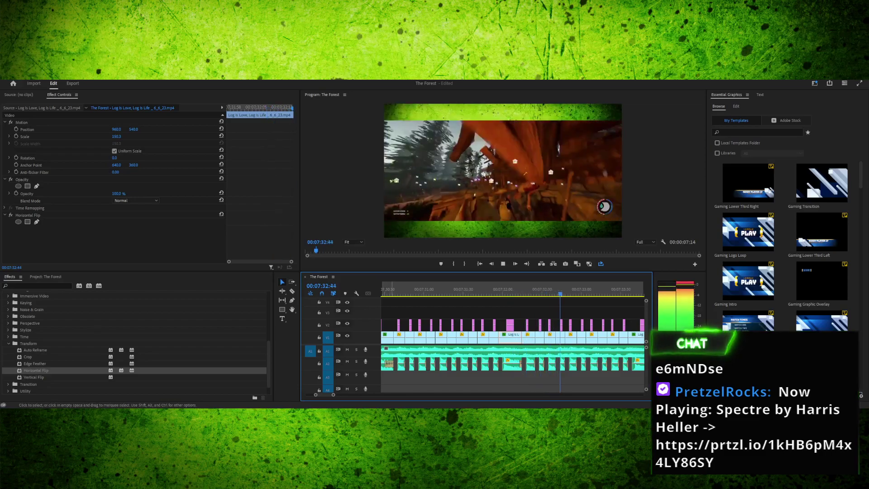
{"action": "key", "text": "ctrl+z"}
{"action": "key", "text": "ctrl+z"}
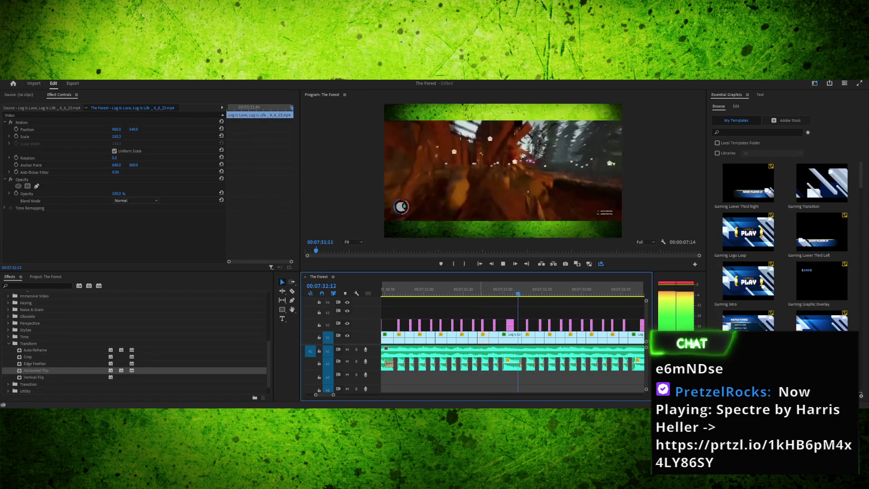
{"action": "left_click", "coordinate": [485, 289]}
{"action": "key", "text": "space"}
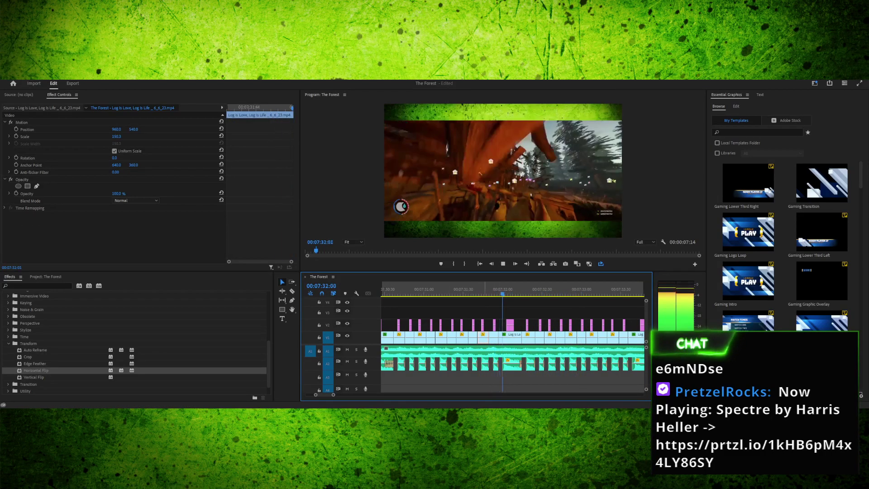
{"action": "key", "text": "ctrl+z"}
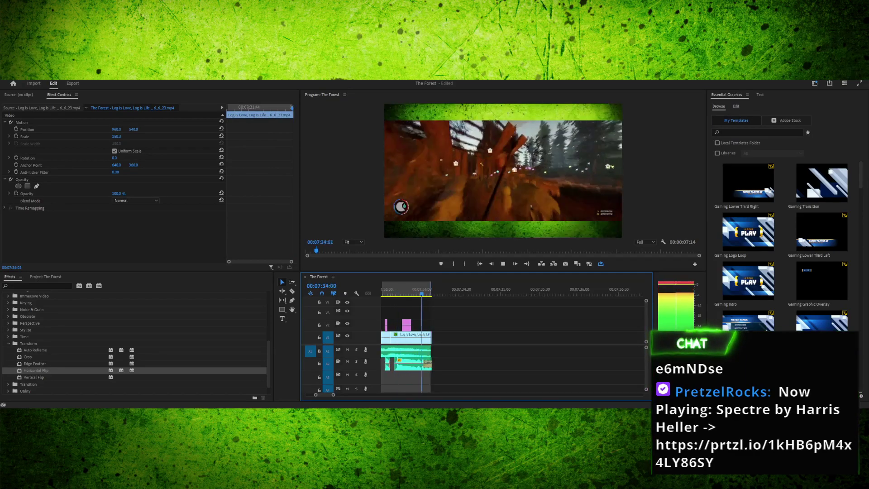
{"action": "key", "text": "ctrl+z"}
Play back the log montage from its beginning near 00:07:27 to review the overall timing of repeats and flipped clips
{"action": "key", "text": "space"}
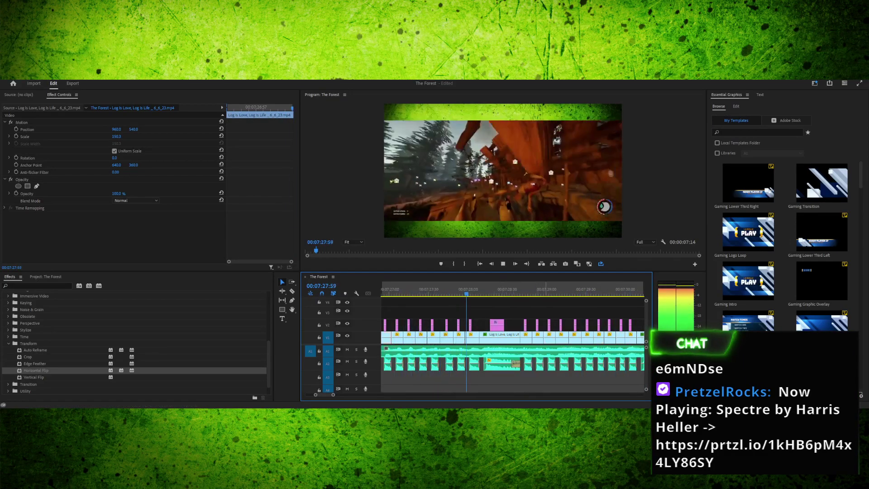
{"action": "key", "text": "space"}
{"action": "key", "text": "minus"}
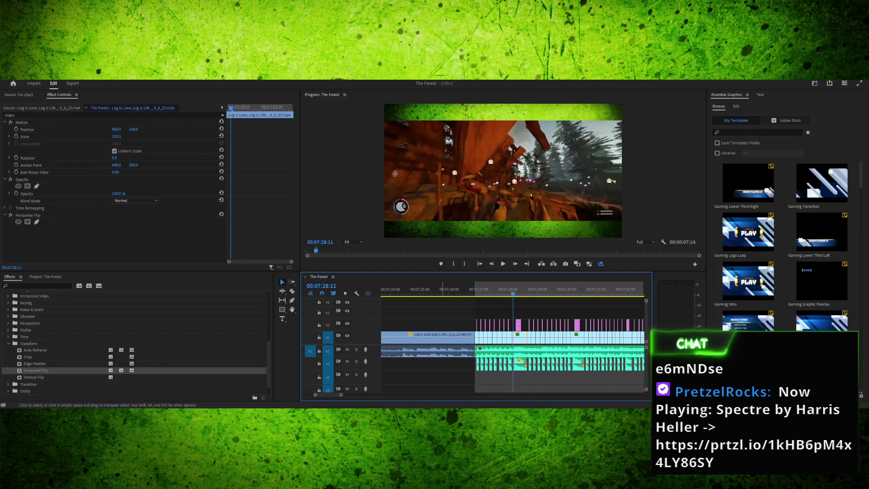
{"action": "left_click_drag", "start_coordinate": [513, 290], "coordinate": [483, 290]}
{"action": "key", "text": "space"}
{"action": "key", "text": "space"}
{"action": "key", "text": "space"}
{"action": "key", "text": "space"}
{"action": "key", "text": "space"}
{"action": "key", "text": "Up"}
{"action": "key", "text": "space"}
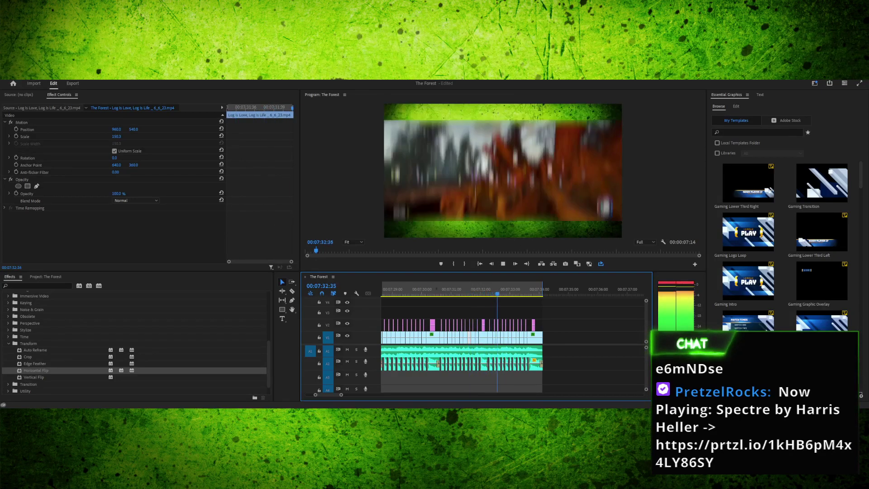
Replay the montage from several start points between about 00:07:31 and 00:07:32 to judge the timing around the flipped clip
{"action": "key", "text": "space"}
{"action": "left_click_drag", "start_coordinate": [506, 290], "coordinate": [485, 290]}
{"action": "key", "text": "space"}
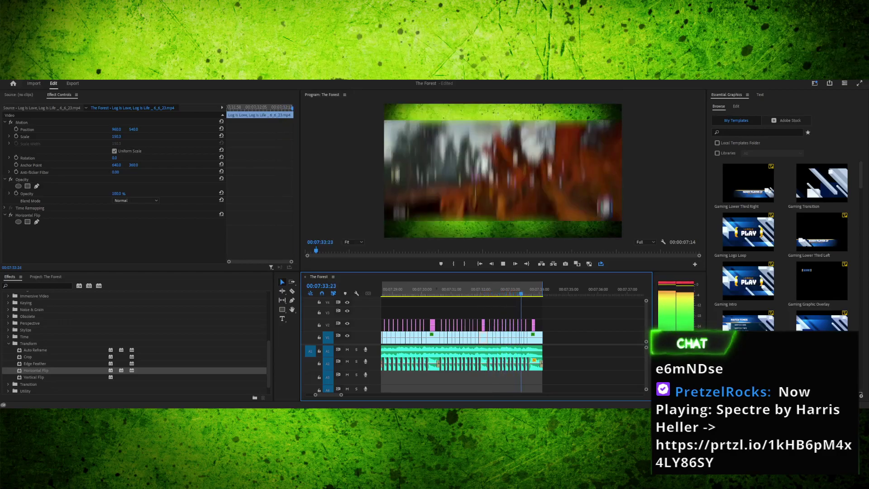
{"action": "left_click_drag", "start_coordinate": [484, 289], "coordinate": [477, 290]}
{"action": "key", "text": "space"}
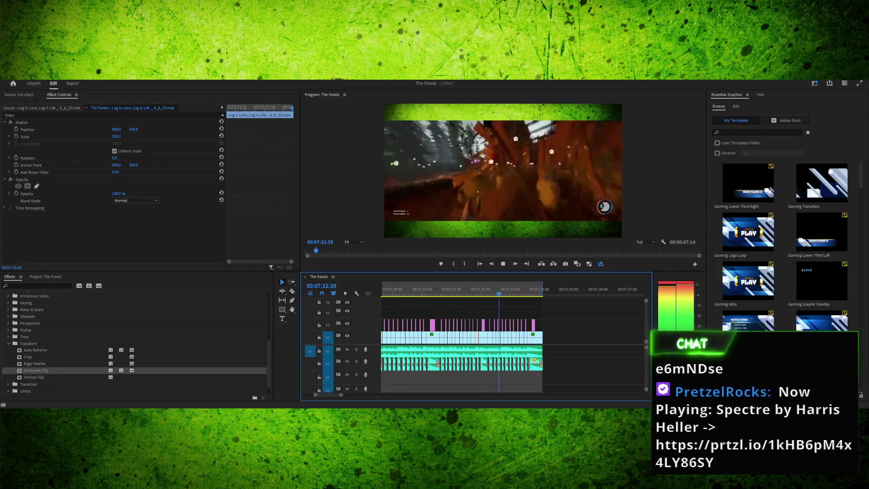
{"action": "left_click", "coordinate": [466, 290]}
{"action": "key", "text": "space"}
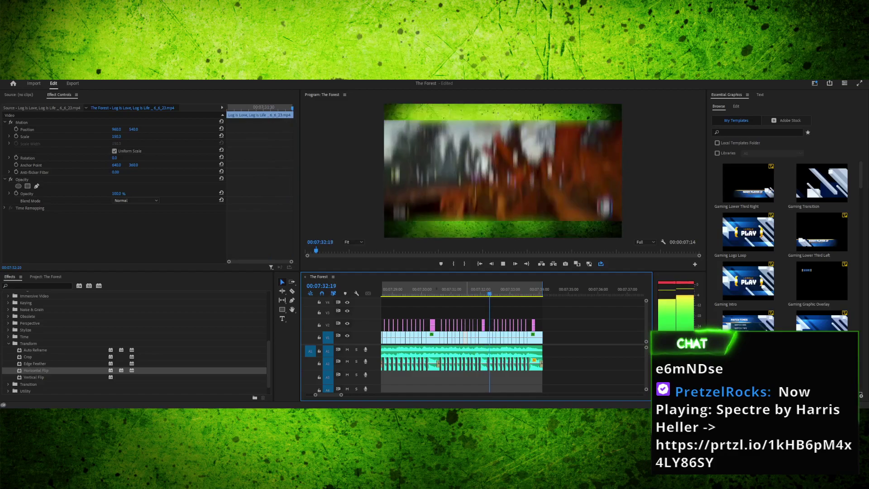
{"action": "key", "text": "space"}
{"action": "left_click_drag", "start_coordinate": [475, 290], "coordinate": [469, 290]}
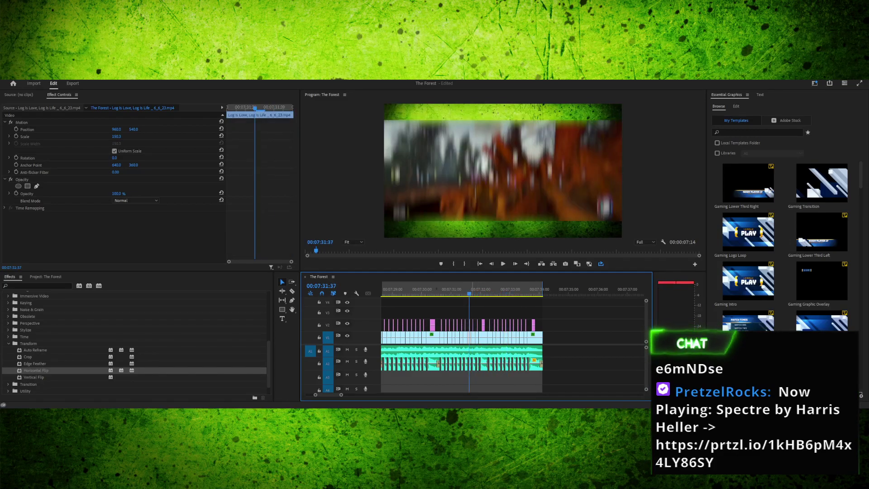
Shift all clips, sound effects and adjustment layers following the flipped clip at 00:07:32 three frames later, leaving the music in place
{"action": "left_click", "coordinate": [486, 289]}
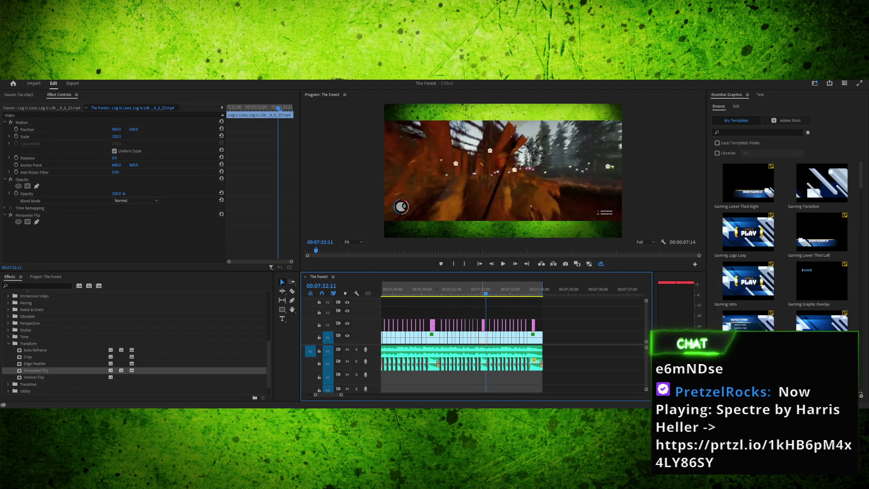
{"action": "key", "text": "equal"}
{"action": "key", "text": "equal"}
{"action": "key", "text": "equal"}
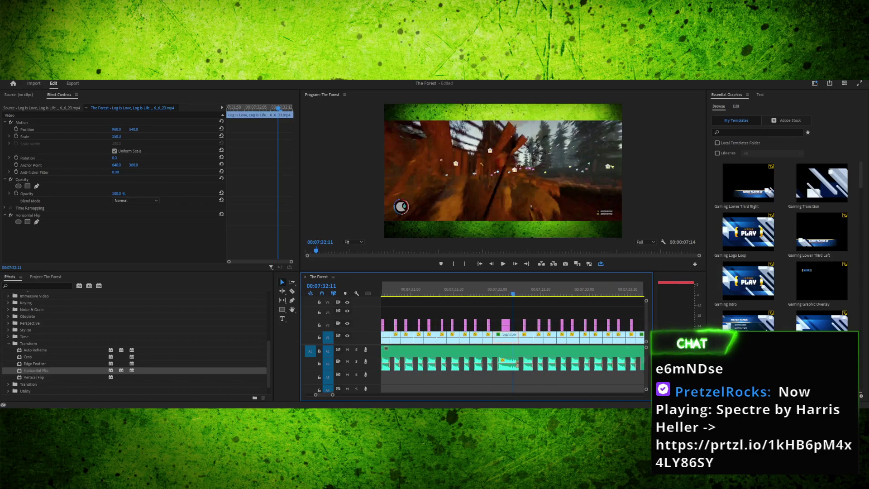
{"action": "key", "text": "minus"}
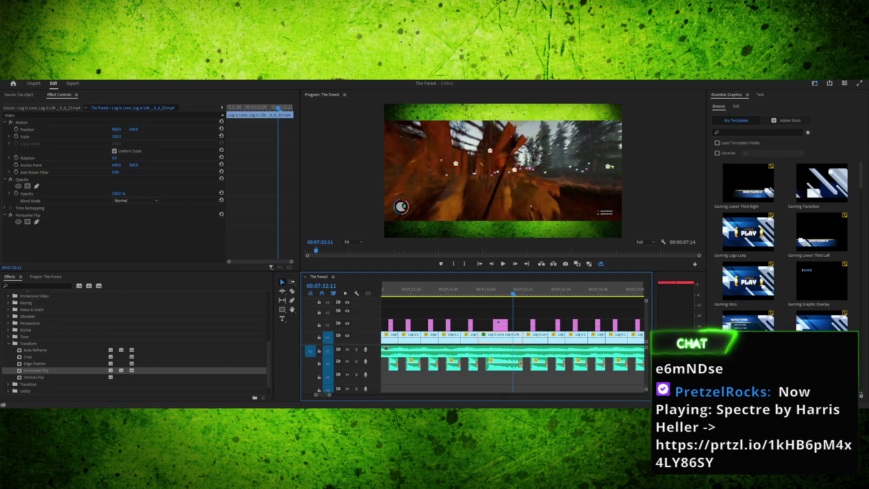
{"action": "key", "text": "minus"}
{"action": "key", "text": "minus"}
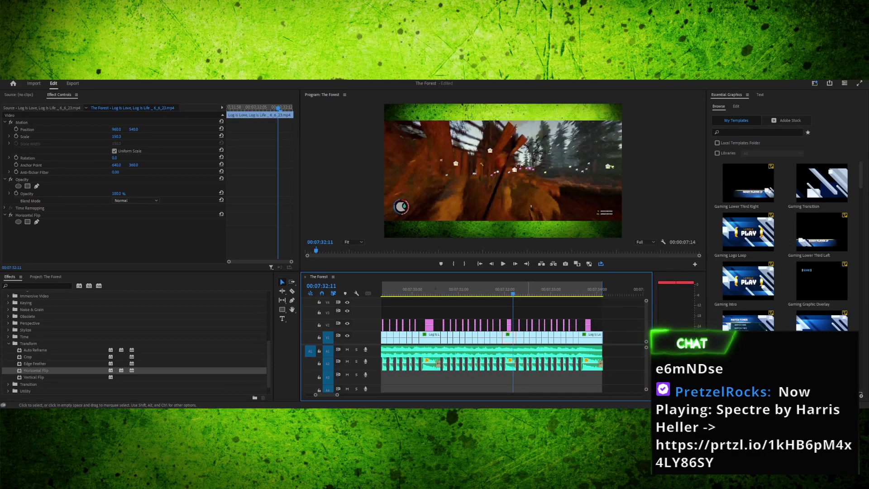
{"action": "left_click_drag", "start_coordinate": [517, 314], "coordinate": [609, 375]}
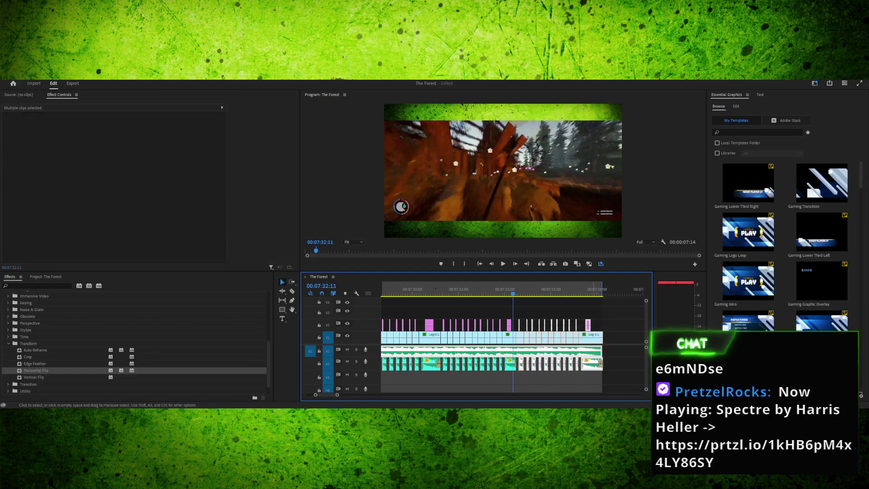
{"action": "left_click", "coordinate": [563, 351], "text": "shift"}
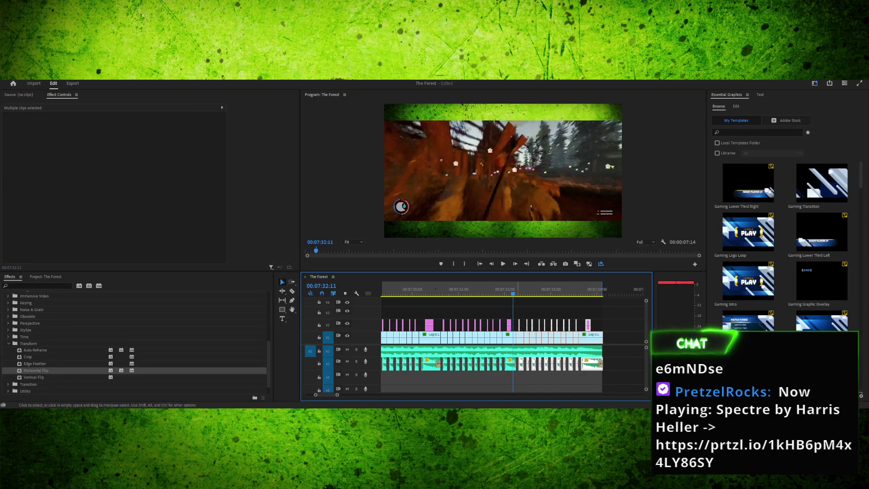
{"action": "left_click_drag", "start_coordinate": [516, 324], "coordinate": [519, 323]}
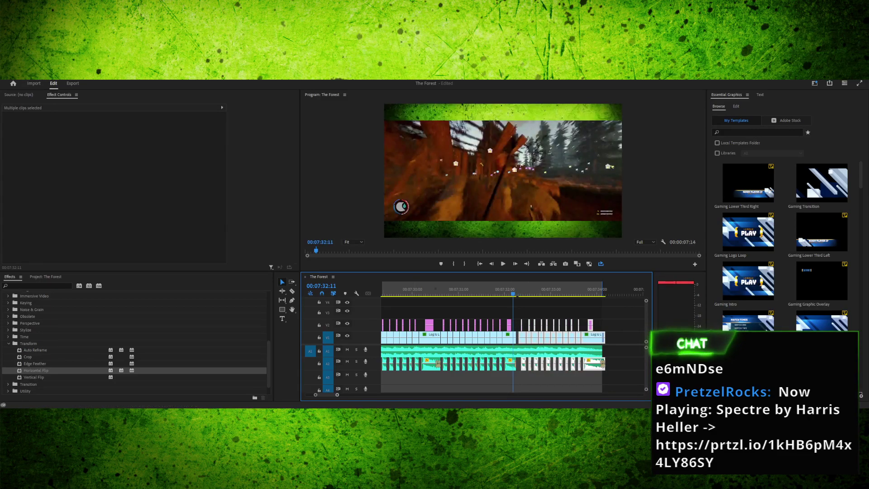
Play back the montage with the shifted clips to check how the repeats line up with the music
{"action": "key", "text": "equal"}
{"action": "key", "text": "equal"}
{"action": "key", "text": "equal"}
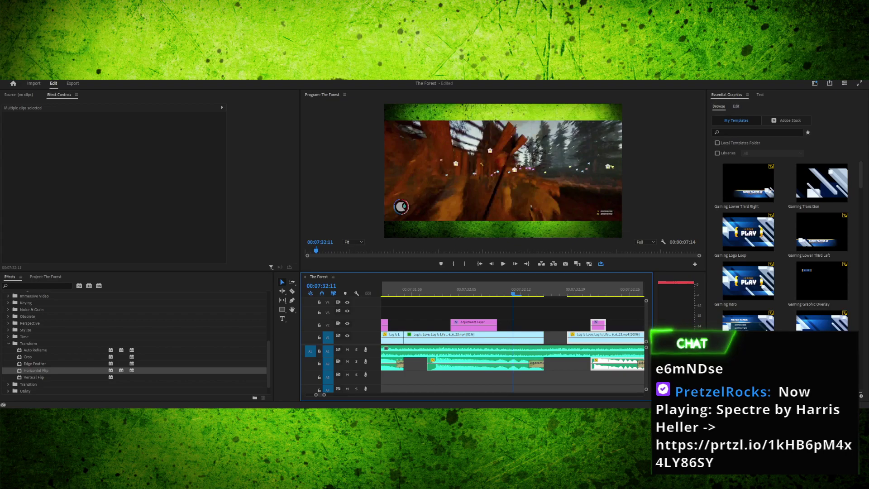
{"action": "key", "text": "space"}
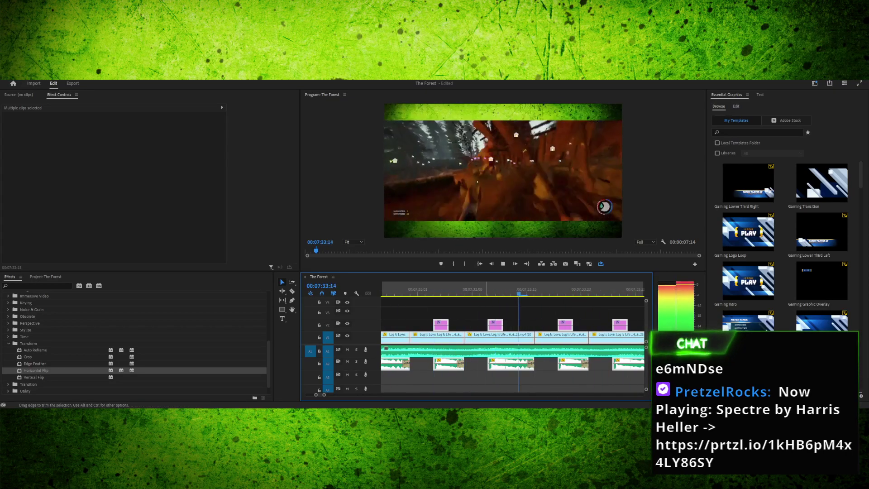
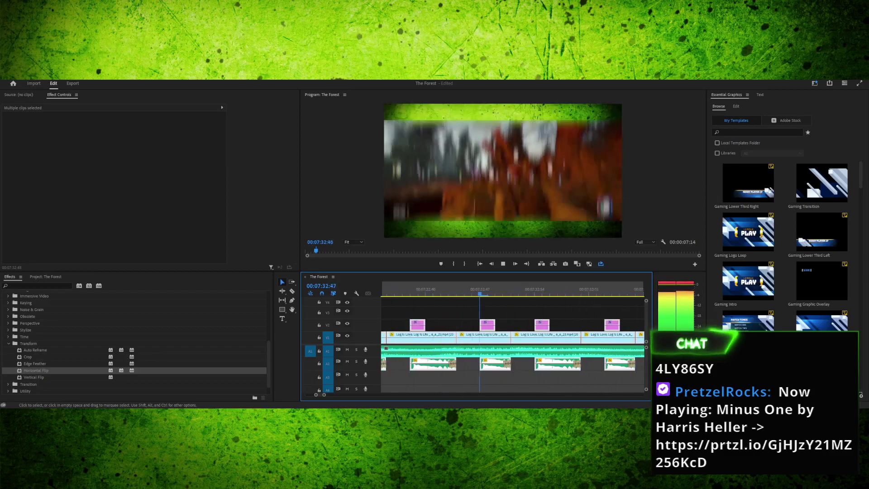
{"action": "key", "text": "space"}
{"action": "key", "text": "j"}
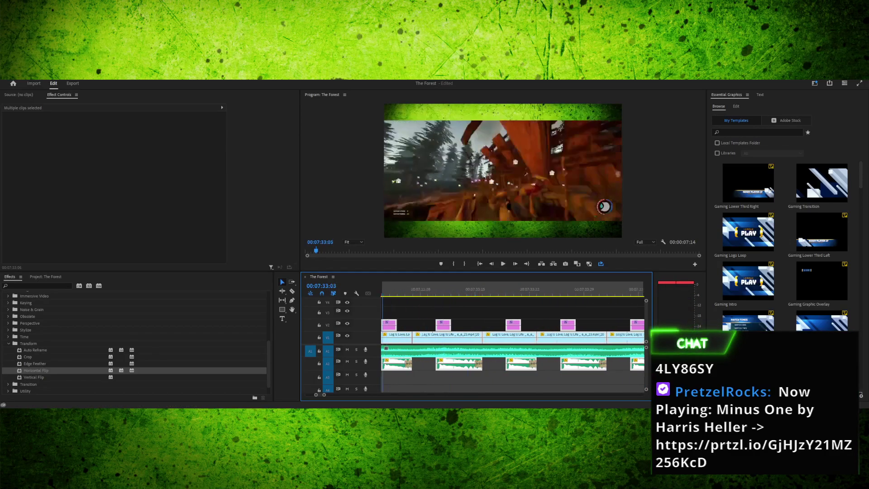
Extend the flipped clip at 00:07:32 and its audio by three frames to close the gap before the following repeat
{"action": "left_click_drag", "start_coordinate": [632, 290], "coordinate": [515, 289]}
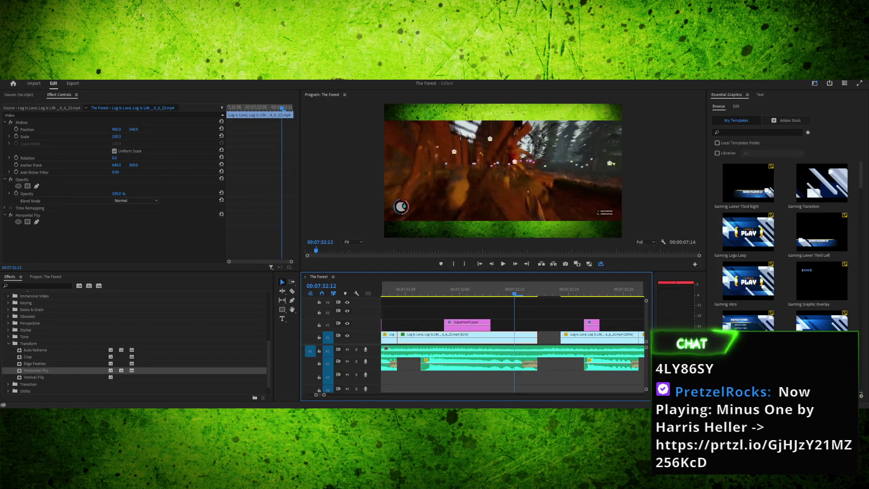
{"action": "left_click_drag", "start_coordinate": [537, 337], "coordinate": [561, 338]}
{"action": "left_click_drag", "start_coordinate": [537, 364], "coordinate": [561, 364]}
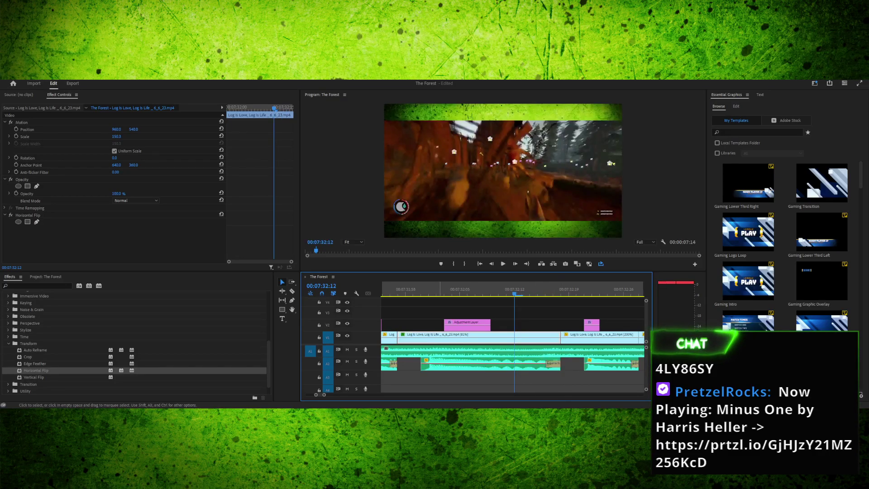
Move the adjustment layer above the flipped clip at 00:07:32 one frame earlier and extend its end by one frame
{"action": "mouse_move", "coordinate": [436, 290]}
{"action": "left_mouse_down"}
{"action": "mouse_move", "coordinate": [475, 290]}
{"action": "mouse_move", "coordinate": [429, 290]}
{"action": "mouse_move", "coordinate": [436, 290]}
{"action": "left_mouse_up"}
{"action": "left_click_drag", "start_coordinate": [466, 325], "coordinate": [458, 325]}
{"action": "left_click_drag", "start_coordinate": [429, 290], "coordinate": [476, 290]}
{"action": "key", "text": "Right"}
{"action": "key", "text": "Right"}
{"action": "key", "text": "Right"}
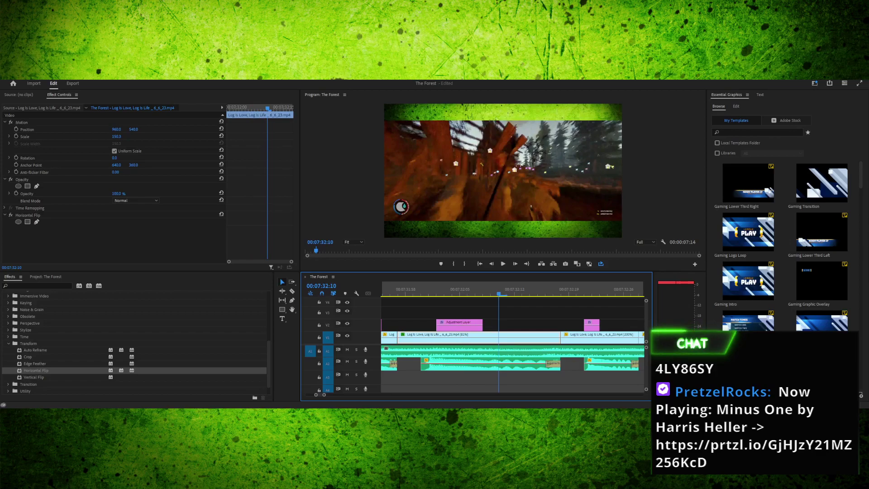
{"action": "key", "text": "Left"}
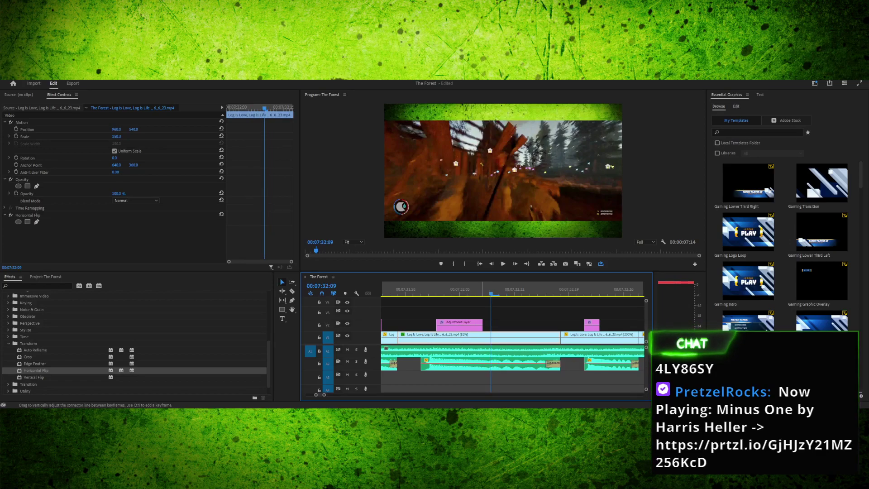
Replay the log montage from several points to review the extended flipped clip and the shifted repeats
{"action": "key", "text": "space"}
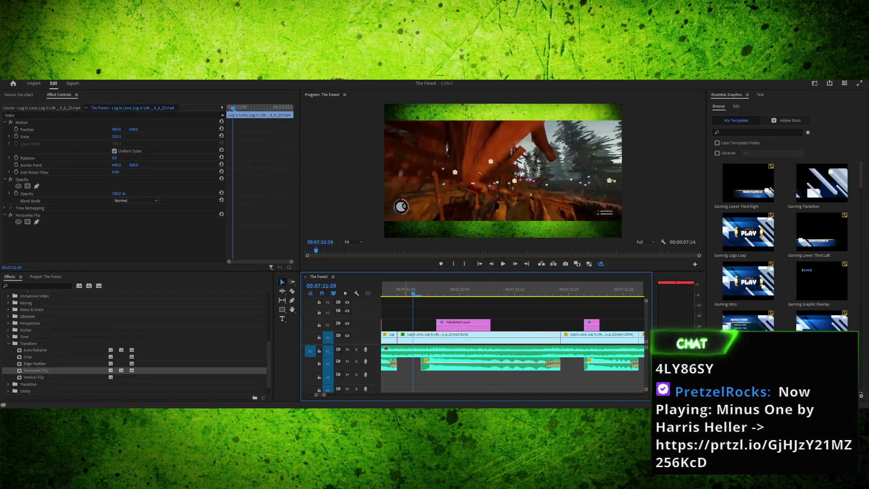
{"action": "key", "text": "j"}
{"action": "key", "text": "j"}
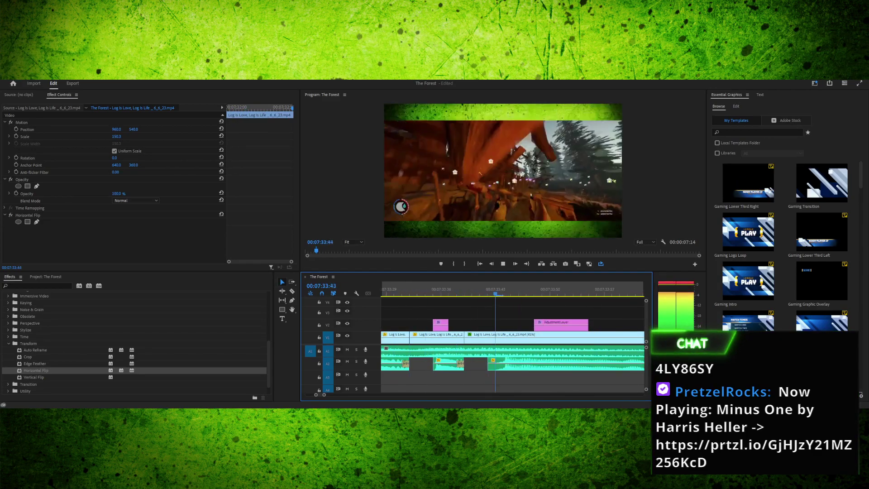
{"action": "key", "text": "l"}
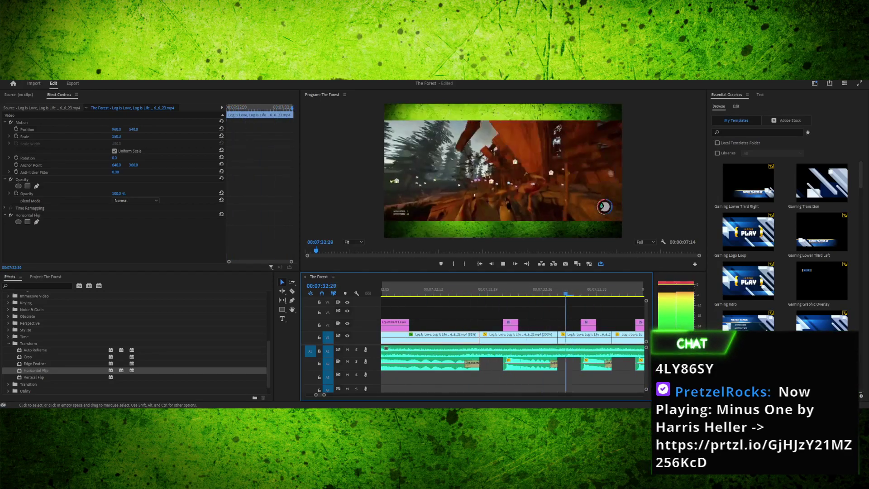
{"action": "key", "text": "j"}
{"action": "key", "text": "j"}
{"action": "key", "text": "j"}
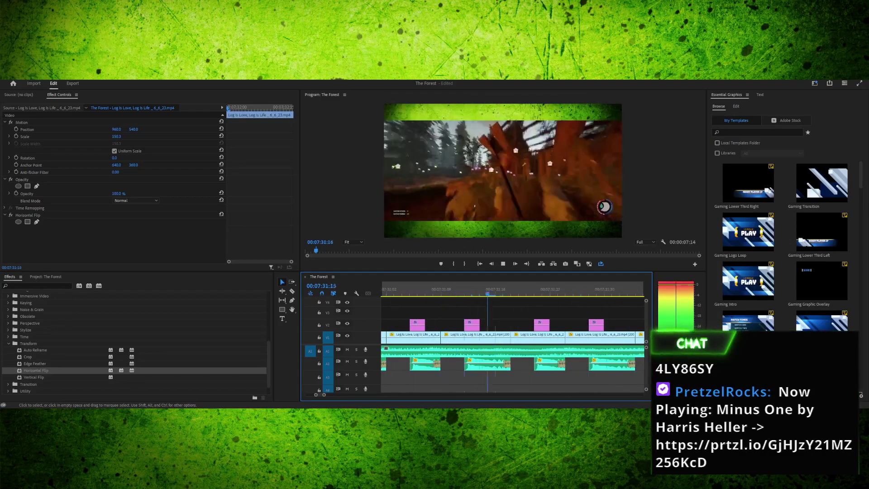
{"action": "key", "text": "j"}
{"action": "key", "text": "j"}
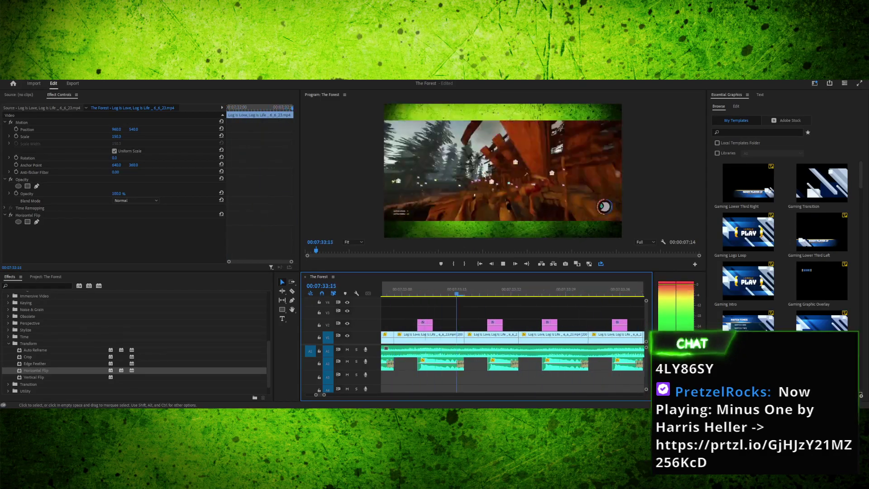
{"action": "key", "text": "space"}
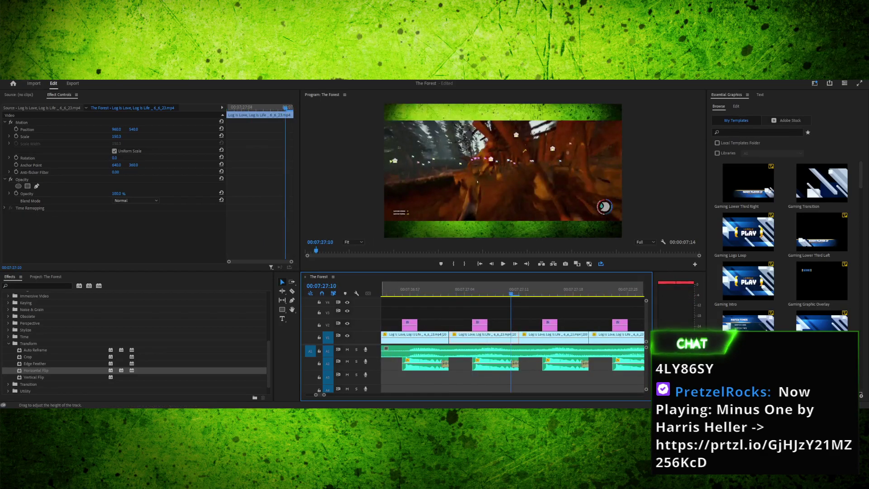
Increase the speed of the last flipped long clip and its audio in small increments until they end together with the music
{"action": "key", "text": "minus"}
{"action": "key", "text": "minus"}
{"action": "key", "text": "minus"}
{"action": "key", "text": "minus"}
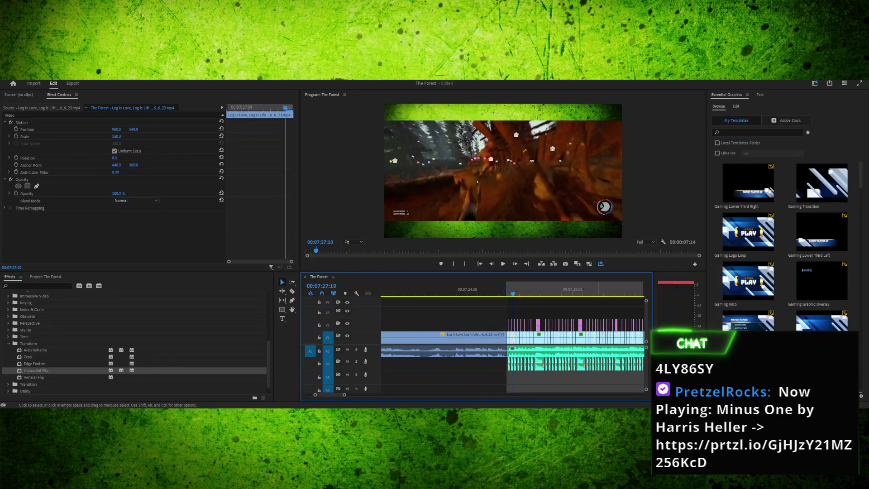
{"action": "mouse_move", "coordinate": [511, 288]}
{"action": "left_mouse_down"}
{"action": "mouse_move", "coordinate": [645, 288]}
{"action": "mouse_move", "coordinate": [516, 289]}
{"action": "left_mouse_up"}
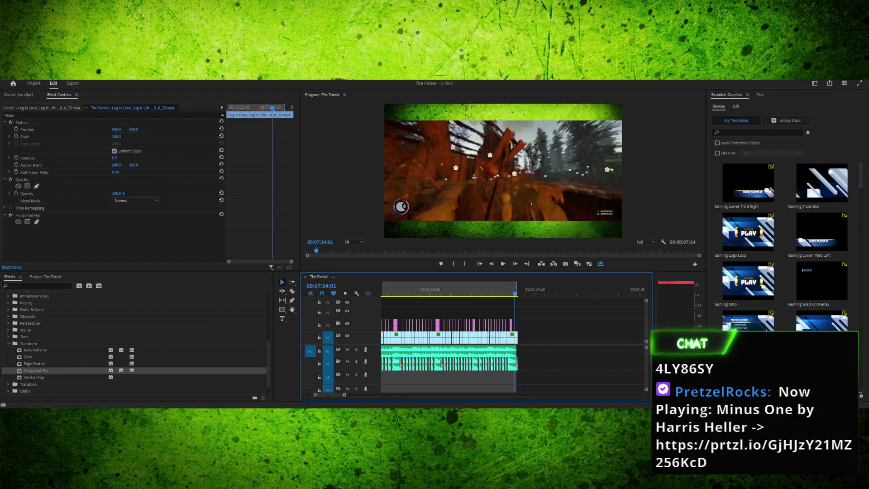
{"action": "key", "text": "equal"}
{"action": "key", "text": "equal"}
{"action": "key", "text": "equal"}
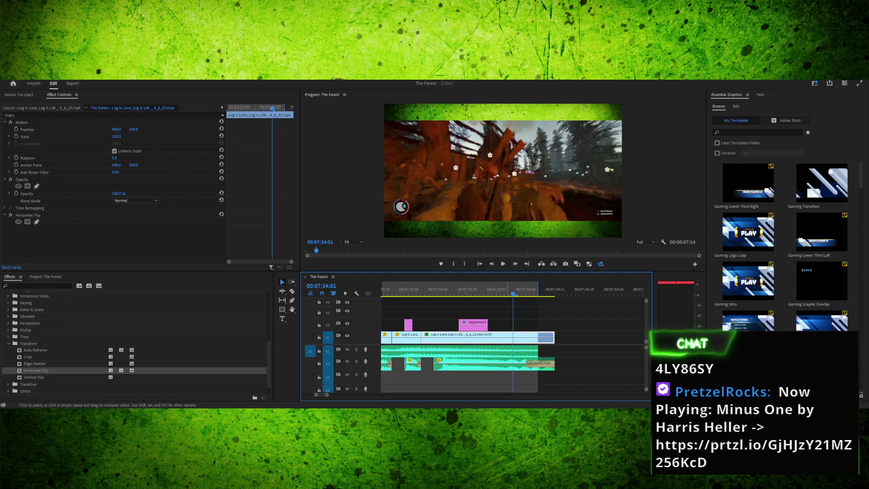
{"action": "left_click", "coordinate": [485, 364], "text": "shift"}
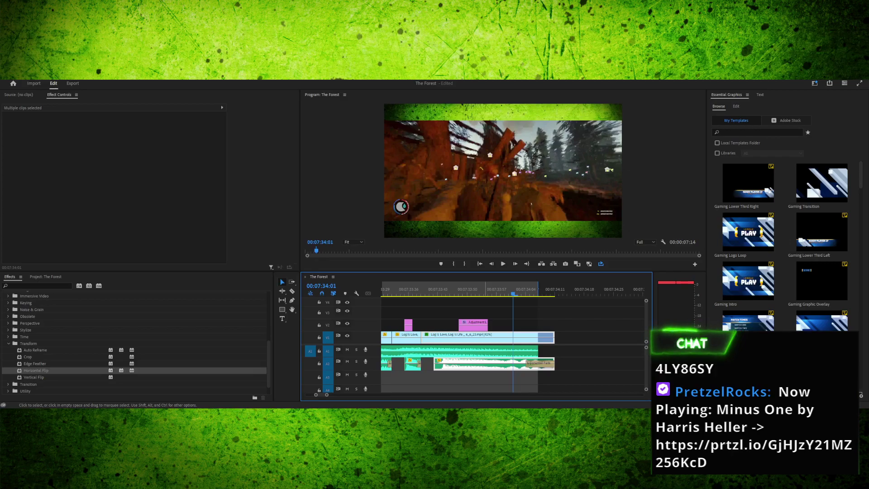
{"action": "key", "text": "ctrl+r"}
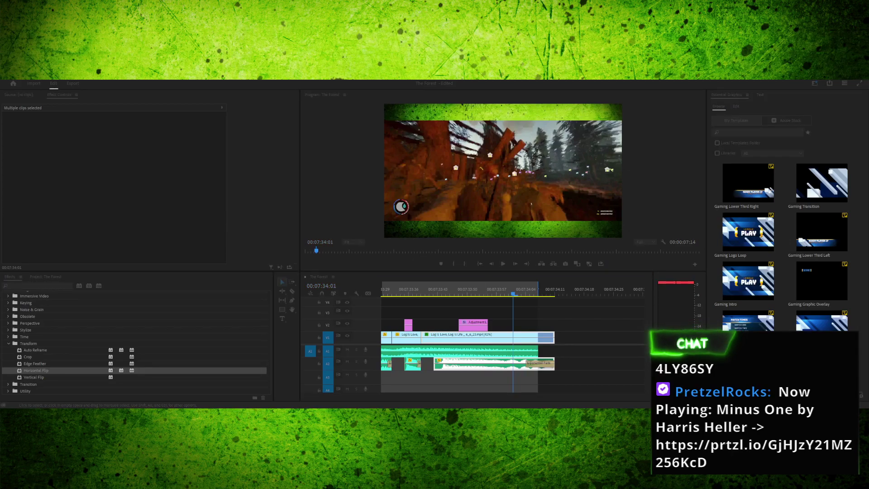
{"action": "key", "text": "Return"}
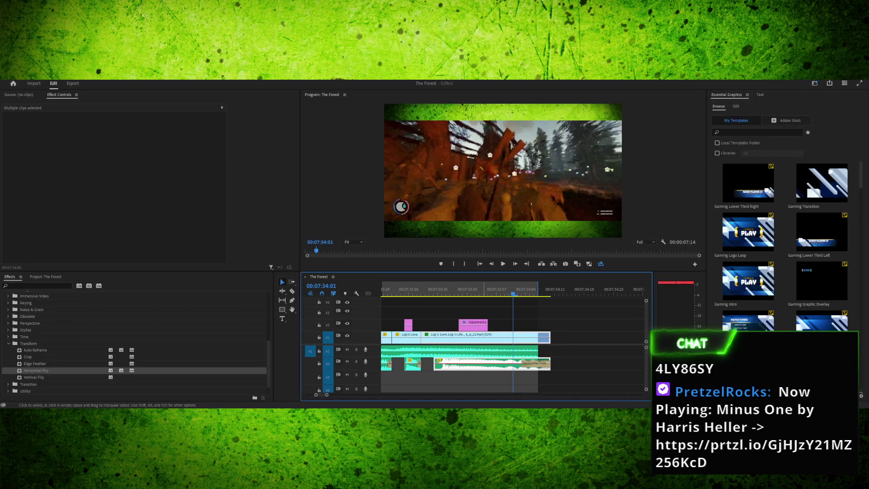
{"action": "key", "text": "ctrl+r"}
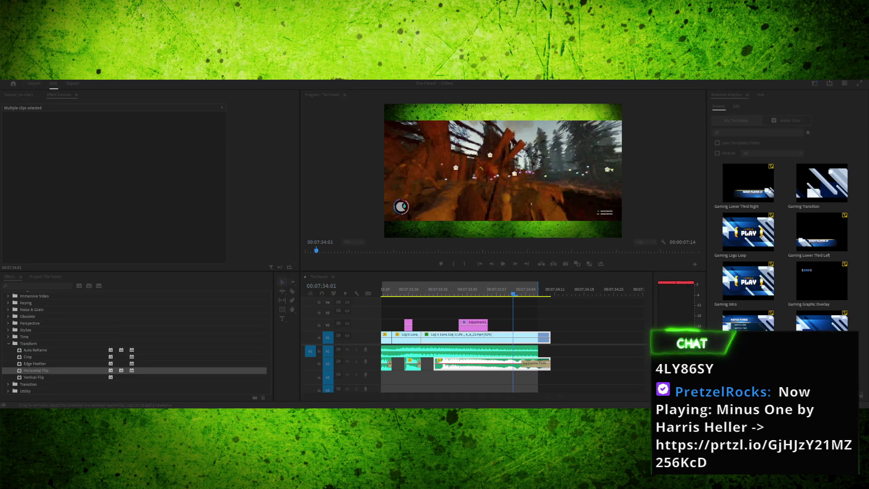
{"action": "key", "text": "Return"}
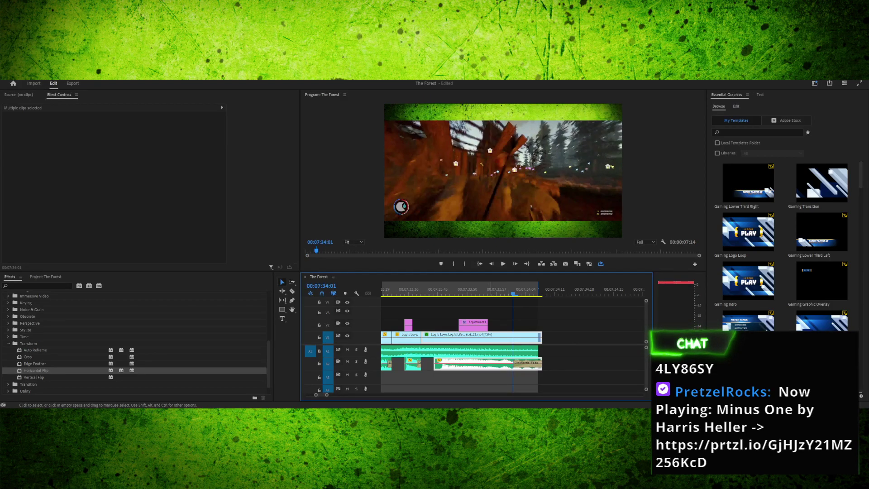
{"action": "key", "text": "ctrl+r"}
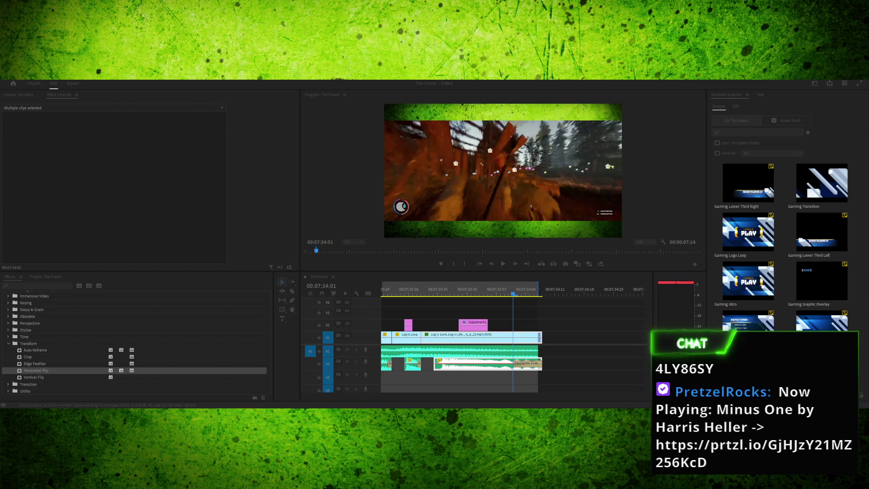
{"action": "key", "text": "Return"}
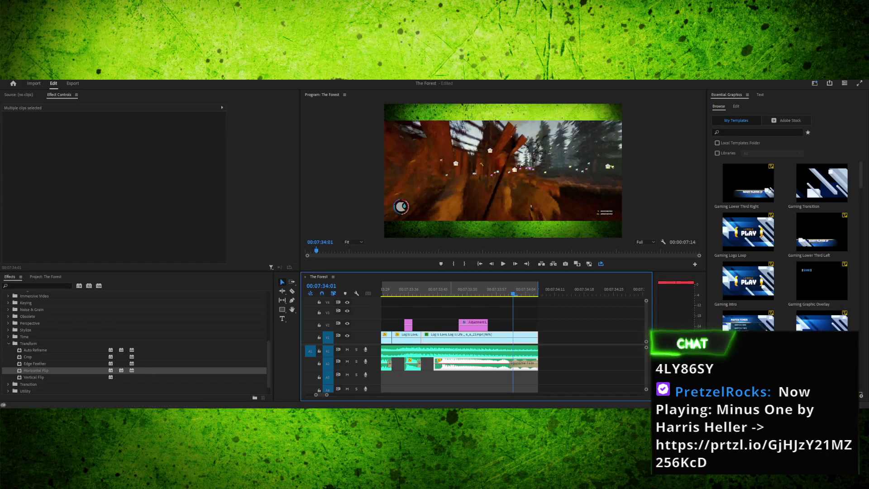
Trim the end of the adjustment layer starting at 00:07:33:48 back by one frame to 00:07:33:54
{"action": "left_click", "coordinate": [456, 290]}
{"action": "key", "text": "Right"}
{"action": "key", "text": "Left"}
{"action": "key", "text": "Right"}
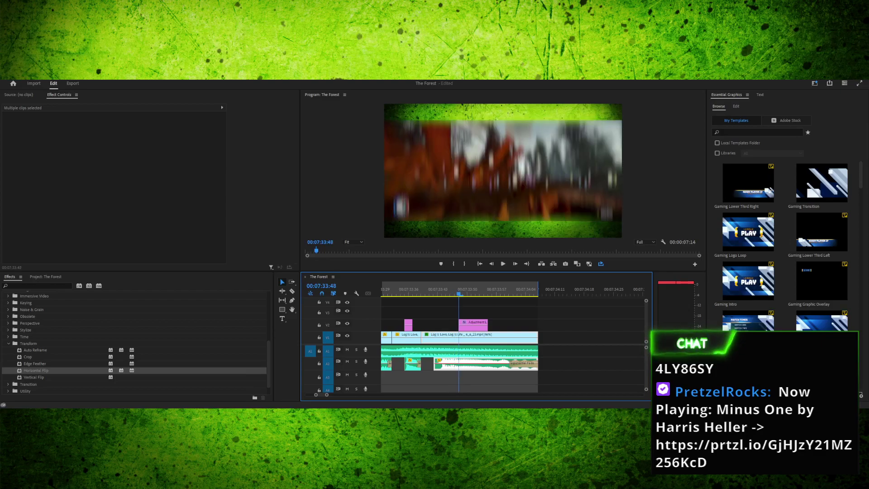
{"action": "key", "text": "Left"}
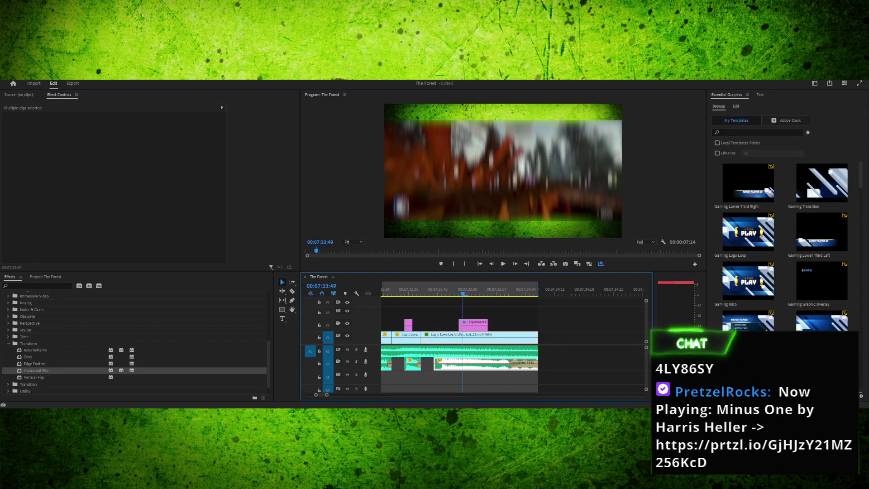
{"action": "key", "text": "Right"}
{"action": "key", "text": "Right"}
{"action": "key", "text": "Right"}
{"action": "key", "text": "Right"}
{"action": "key", "text": "Right"}
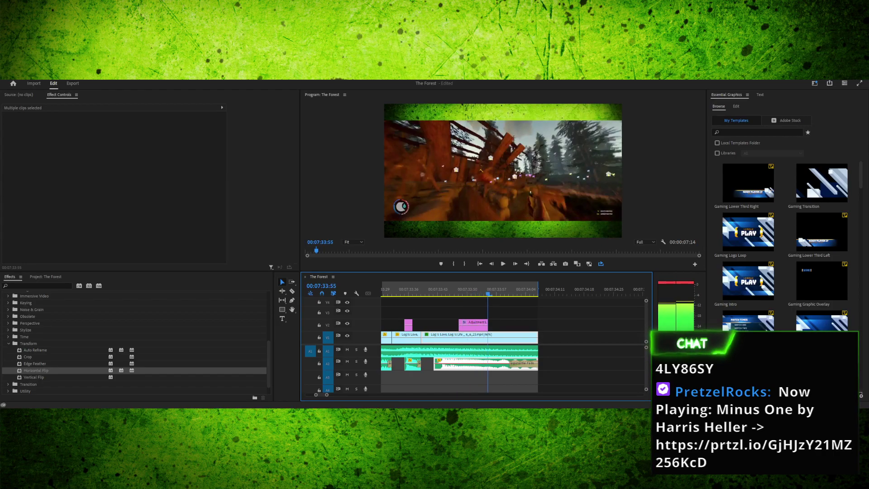
{"action": "key", "text": "Left"}
{"action": "key", "text": "Left"}
{"action": "key", "text": "Left"}
{"action": "key", "text": "Left"}
{"action": "key", "text": "Left"}
{"action": "key", "text": "Left"}
{"action": "key", "text": "Left"}
{"action": "key", "text": "Left"}
{"action": "key", "text": "Right"}
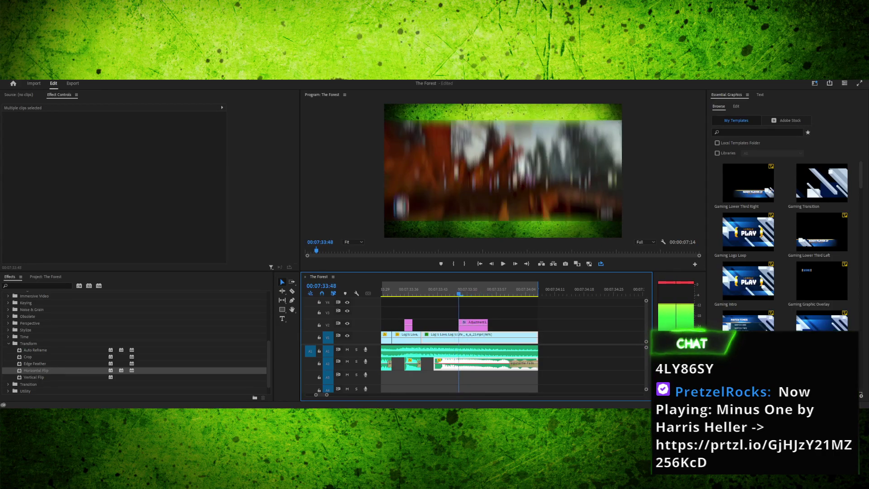
{"action": "key", "text": "Right"}
{"action": "key", "text": "Right"}
{"action": "key", "text": "Right"}
{"action": "key", "text": "Right"}
{"action": "key", "text": "Right"}
{"action": "key", "text": "Right"}
{"action": "key", "text": "Right"}
{"action": "key", "text": "Right"}
{"action": "key", "text": "Left"}
{"action": "key", "text": "Left"}
{"action": "key", "text": "Left"}
{"action": "key", "text": "Left"}
{"action": "key", "text": "Left"}
{"action": "key", "text": "Left"}
{"action": "key", "text": "Left"}
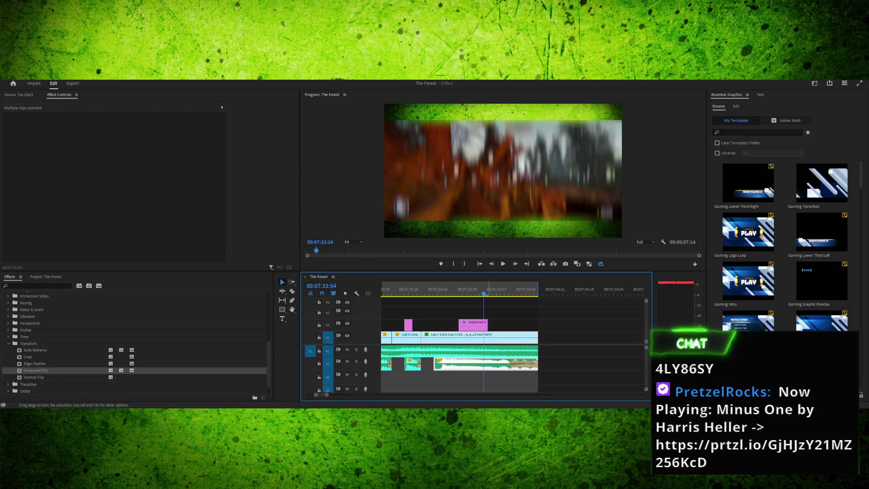
{"action": "left_click_drag", "start_coordinate": [486, 325], "coordinate": [483, 325]}
Replay the montage from 00:07:33:41 to review the trimmed adjustment layer in context
{"action": "left_click_drag", "start_coordinate": [446, 289], "coordinate": [429, 289]}
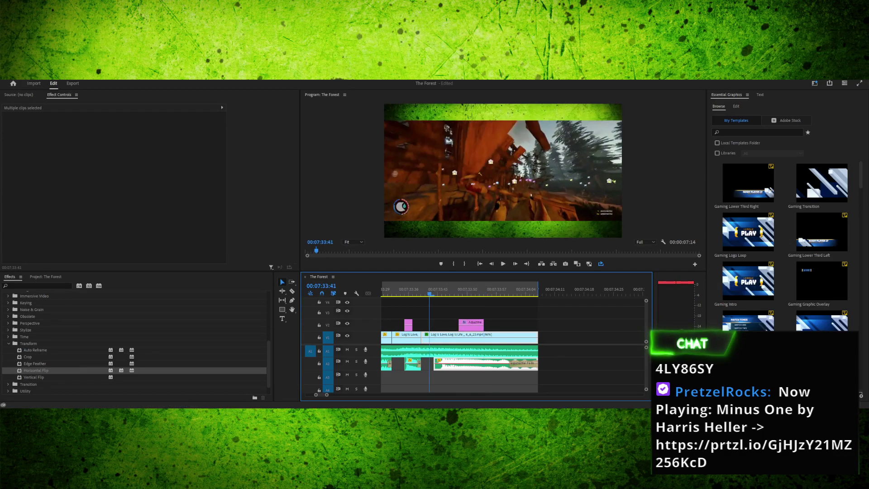
{"action": "key", "text": "space"}
{"action": "key", "text": "minus"}
{"action": "key", "text": "minus"}
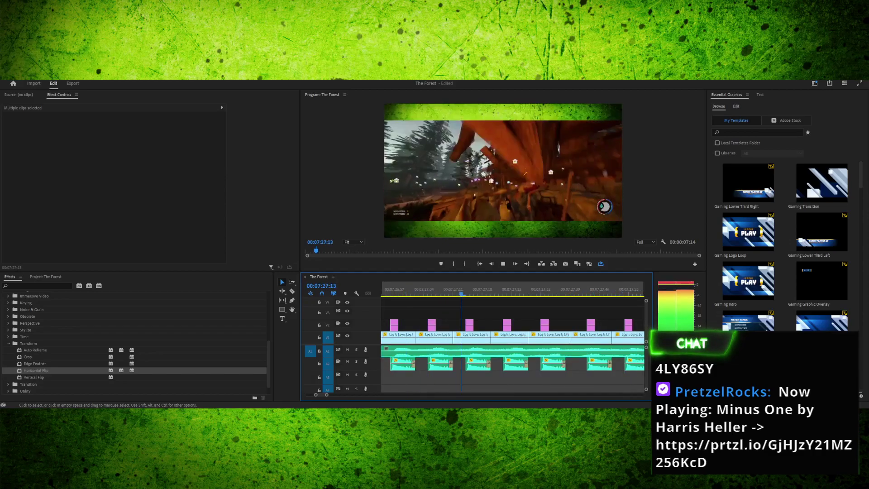
Examine the opening short repeats frame by frame through 00:07:27:39 to check their timing
{"action": "left_click", "coordinate": [427, 289]}
{"action": "left_click_drag", "start_coordinate": [428, 293], "coordinate": [492, 294]}
{"action": "key", "text": "Left"}
{"action": "key", "text": "Right"}
{"action": "key", "text": "Right"}
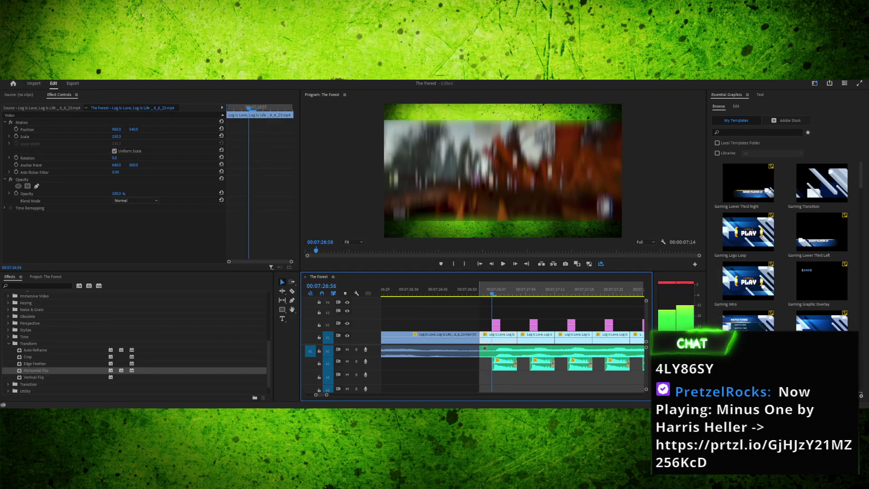
{"action": "key", "text": "Right"}
{"action": "key", "text": "Right"}
{"action": "key", "text": "Right"}
{"action": "key", "text": "Right"}
{"action": "key", "text": "Right"}
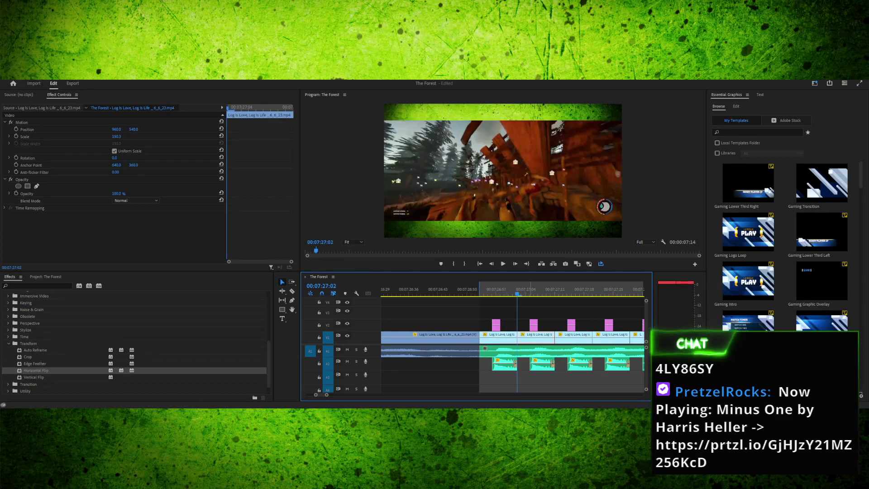
{"action": "key", "text": "Right"}
{"action": "key", "text": "Right"}
{"action": "key", "text": "Right"}
{"action": "key", "text": "Right"}
{"action": "key", "text": "Right"}
{"action": "key", "text": "Right"}
{"action": "key", "text": "Right"}
{"action": "key", "text": "Right"}
{"action": "key", "text": "Right"}
{"action": "key", "text": "Right"}
{"action": "key", "text": "Right"}
{"action": "key", "text": "Right"}
{"action": "key", "text": "Right"}
{"action": "key", "text": "Right"}
{"action": "key", "text": "Right"}
{"action": "key", "text": "Right"}
{"action": "key", "text": "Right"}
{"action": "key", "text": "Right"}
{"action": "key", "text": "Right"}
{"action": "key", "text": "Right"}
{"action": "key", "text": "Right"}
{"action": "key", "text": "Right"}
{"action": "key", "text": "Right"}
{"action": "key", "text": "Right"}
{"action": "key", "text": "Right"}
{"action": "key", "text": "Right"}
{"action": "key", "text": "Right"}
{"action": "key", "text": "Right"}
{"action": "key", "text": "Right"}
{"action": "key", "text": "Right"}
{"action": "key", "text": "Right"}
{"action": "key", "text": "Right"}
{"action": "key", "text": "Right"}
{"action": "key", "text": "Right"}
{"action": "key", "text": "Right"}
{"action": "key", "text": "Right"}
{"action": "key", "text": "Right"}
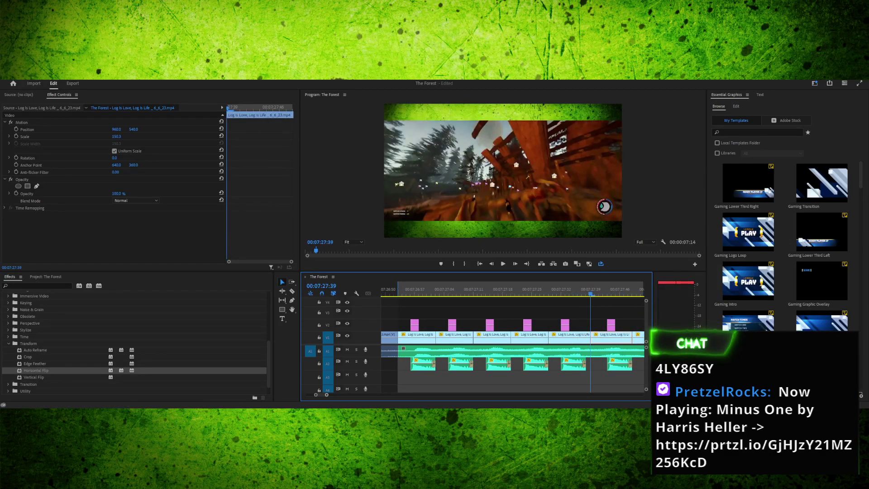
{"action": "key", "text": "minus"}
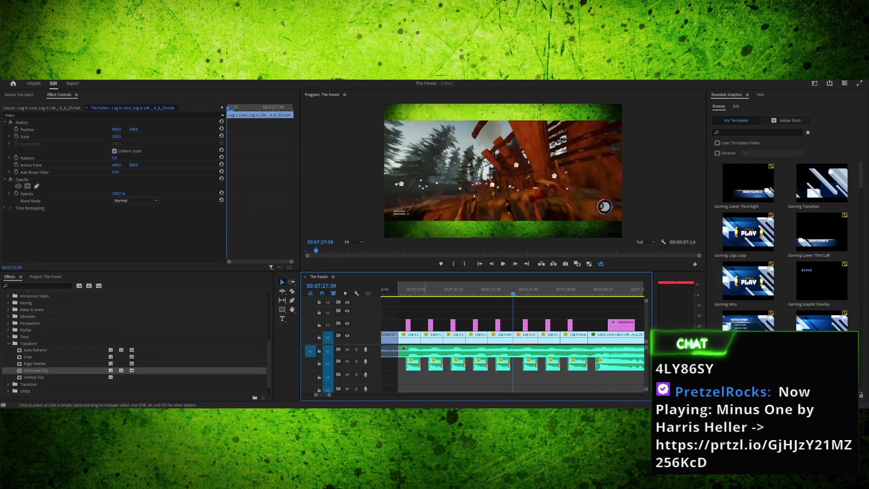
{"action": "left_click", "coordinate": [431, 325], "text": "shift"}
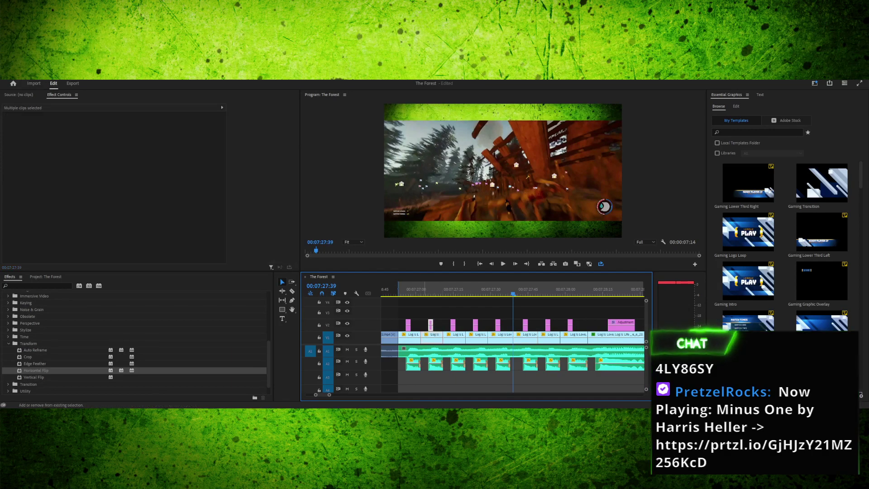
{"action": "left_click_drag", "start_coordinate": [467, 312], "coordinate": [485, 338]}
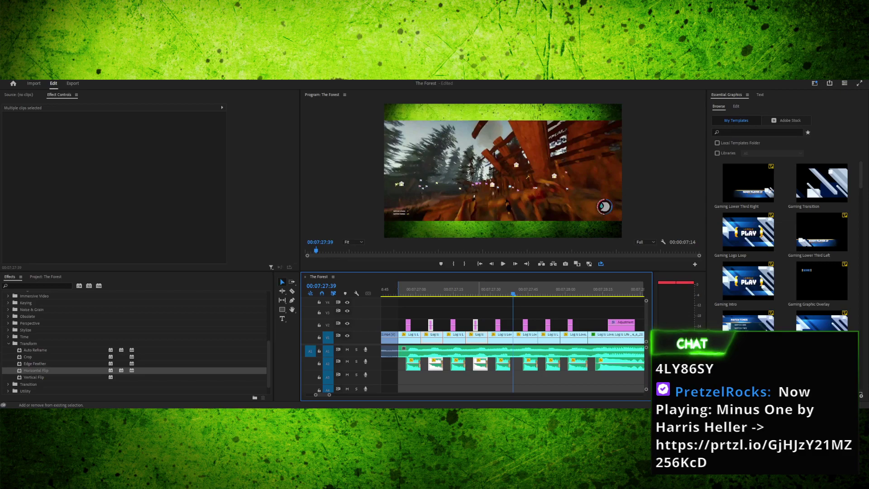
{"action": "left_click_drag", "start_coordinate": [518, 312], "coordinate": [535, 340]}
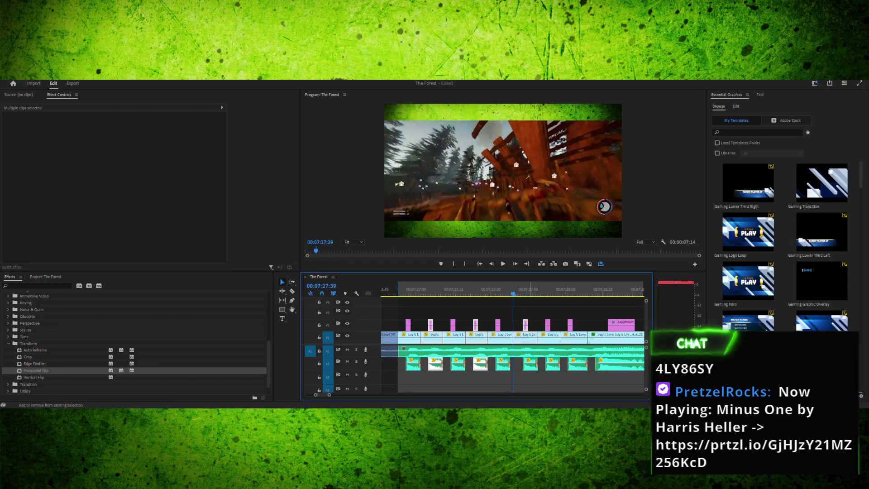
{"action": "left_click_drag", "start_coordinate": [563, 311], "coordinate": [577, 337]}
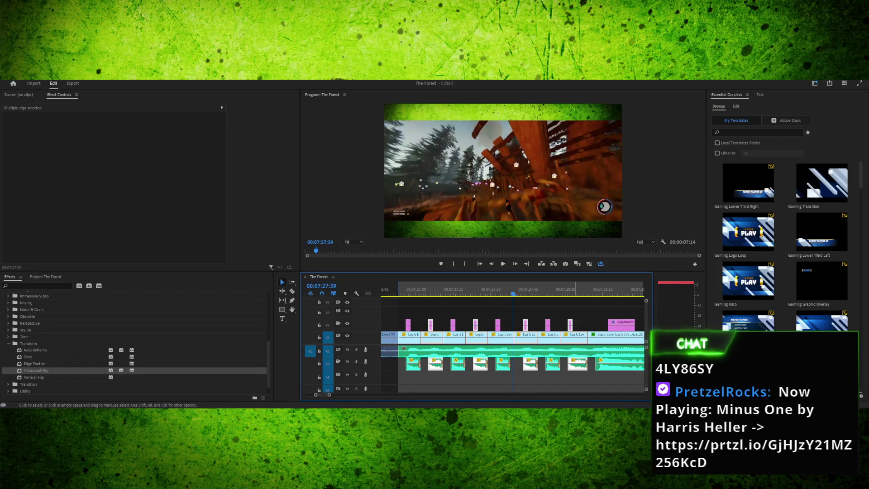
{"action": "key", "text": "ctrl+r"}
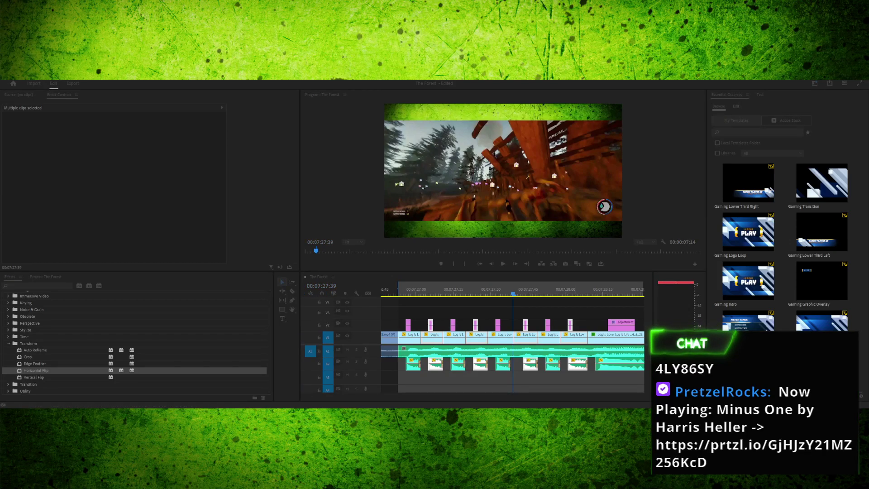
{"action": "key", "text": "Escape"}
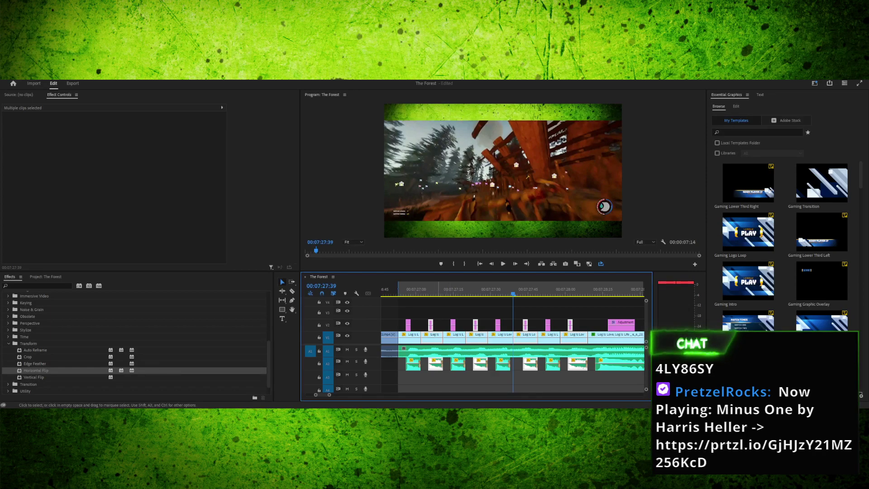
Increase the speed of the second, fourth, sixth and eighth short log clips together with their sound effects
{"action": "left_click", "coordinate": [431, 311]}
{"action": "left_click", "coordinate": [433, 338]}
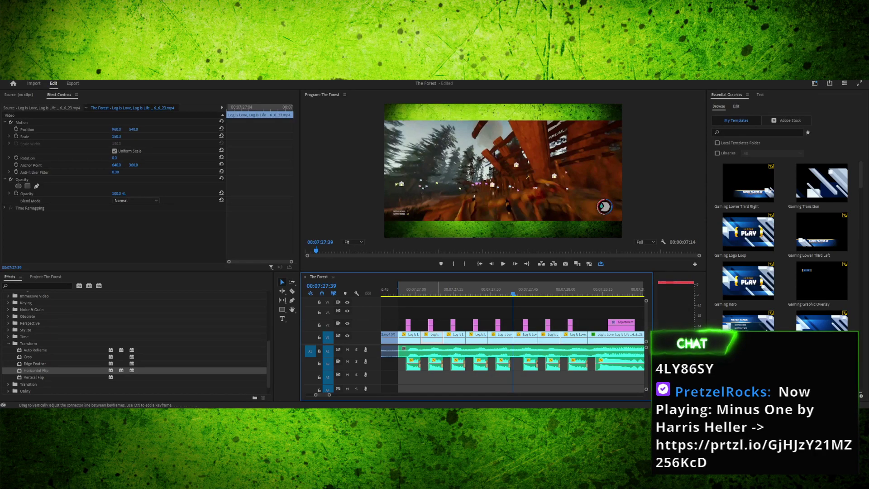
{"action": "left_click", "coordinate": [437, 364], "text": "shift"}
{"action": "left_click", "coordinate": [481, 364], "text": "shift"}
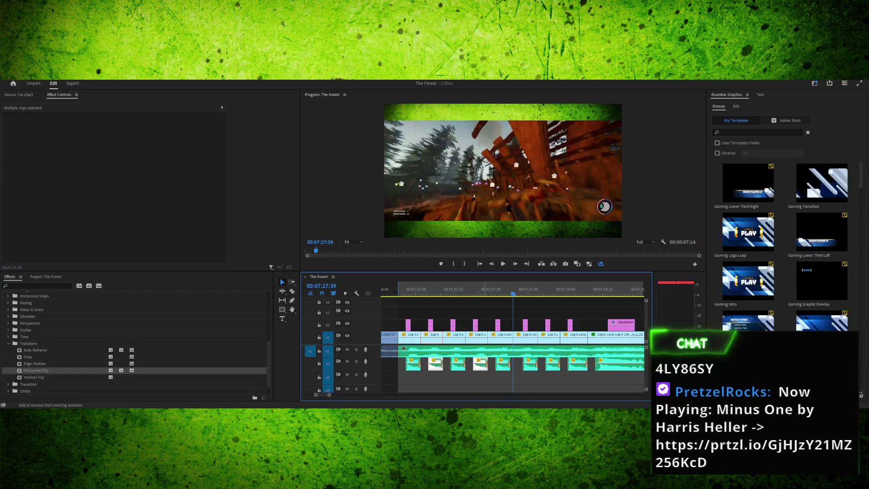
{"action": "left_click", "coordinate": [531, 363], "text": "shift"}
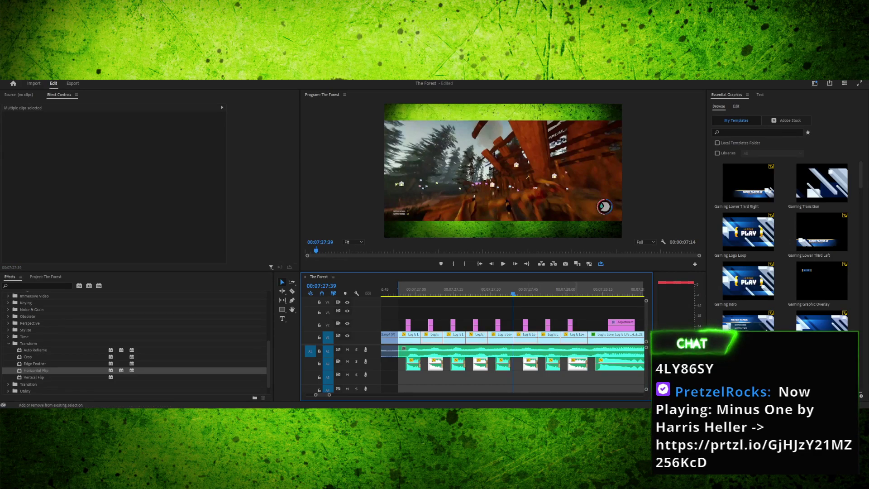
{"action": "key", "text": "g"}
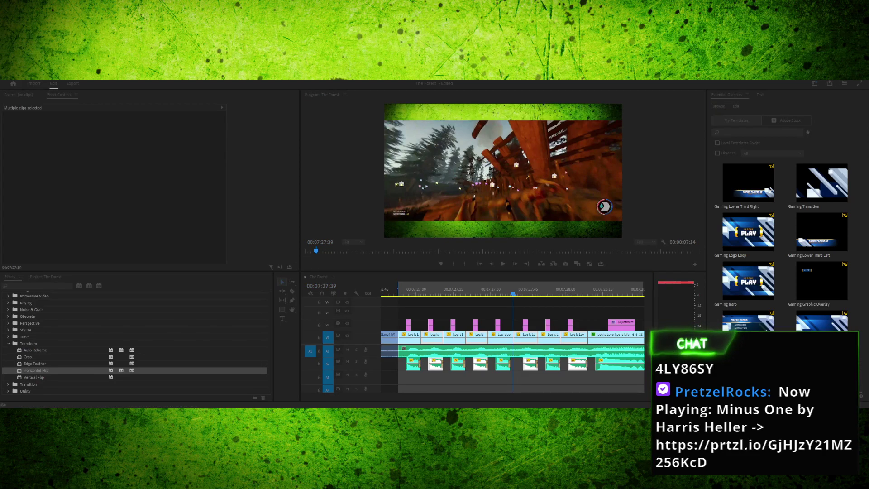
{"action": "key", "text": "Return"}
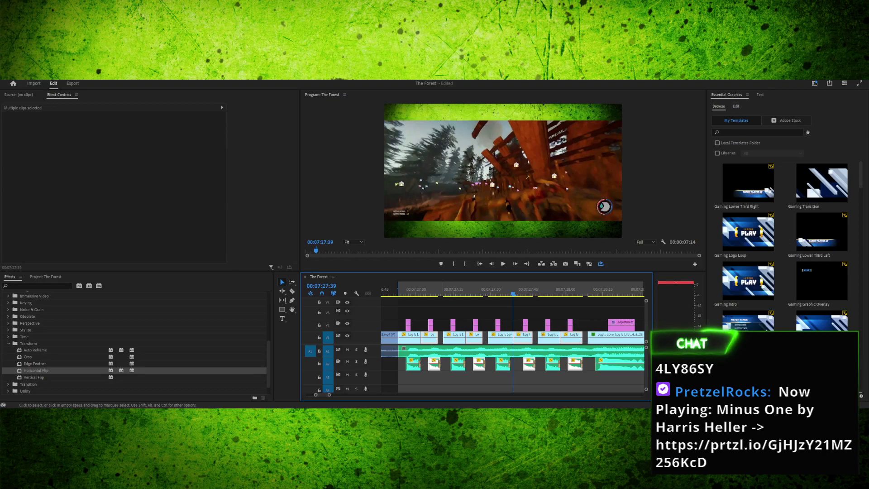
Replay the short repeats from 00:07:26:53 to review the sped-up clips
{"action": "left_click_drag", "start_coordinate": [412, 289], "coordinate": [398, 288]}
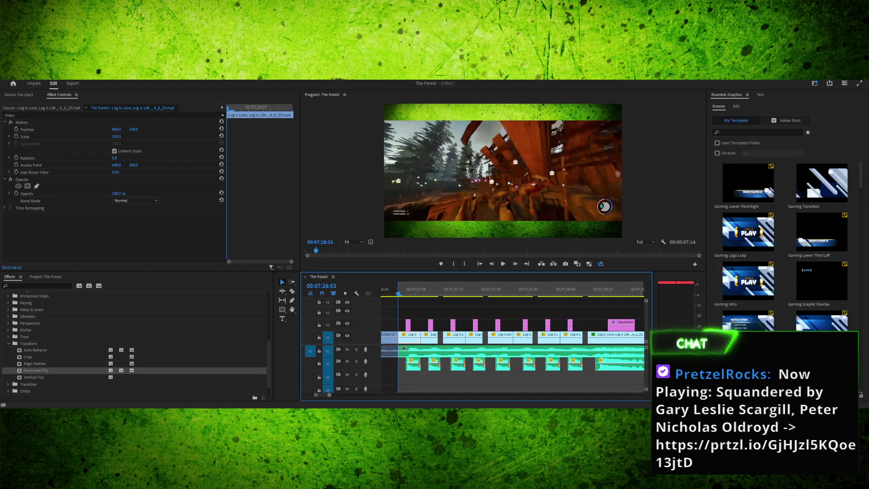
{"action": "key", "text": "equal"}
{"action": "key", "text": "minus"}
{"action": "key", "text": "equal"}
{"action": "key", "text": "equal"}
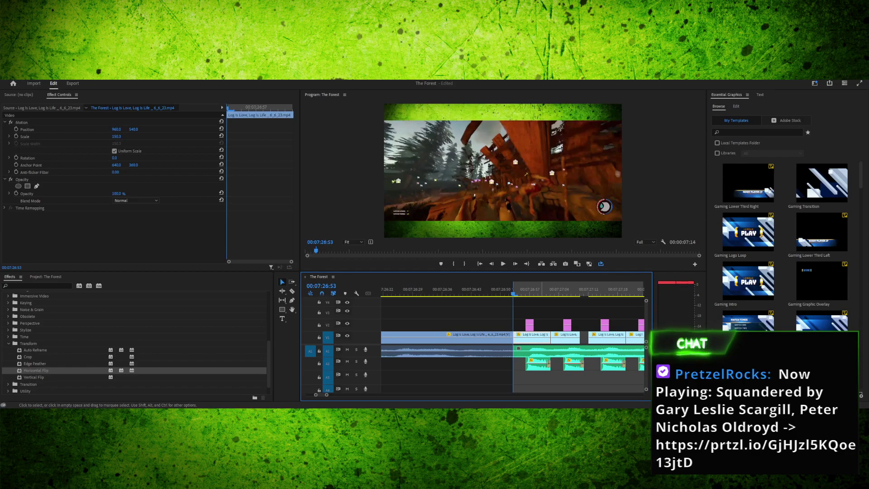
{"action": "key", "text": "space"}
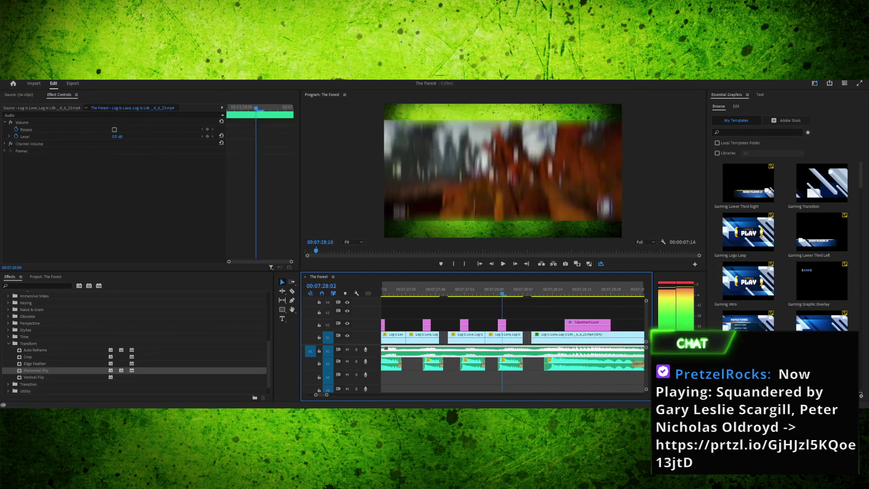
{"action": "key", "text": "space"}
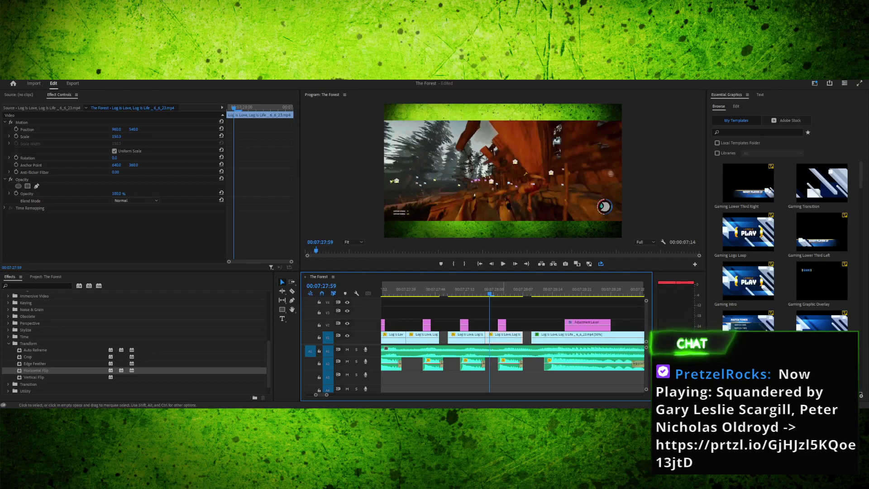
Move the seventh and eighth short clips, with their adjustment layers and sound effects, two frames later to close the gap before the long clip
{"action": "left_click_drag", "start_coordinate": [491, 316], "coordinate": [513, 338]}
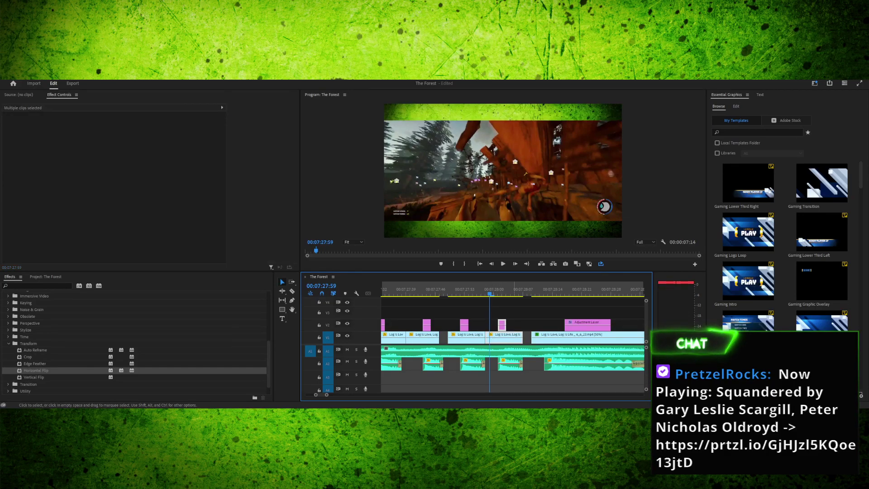
{"action": "left_click", "coordinate": [512, 365]}
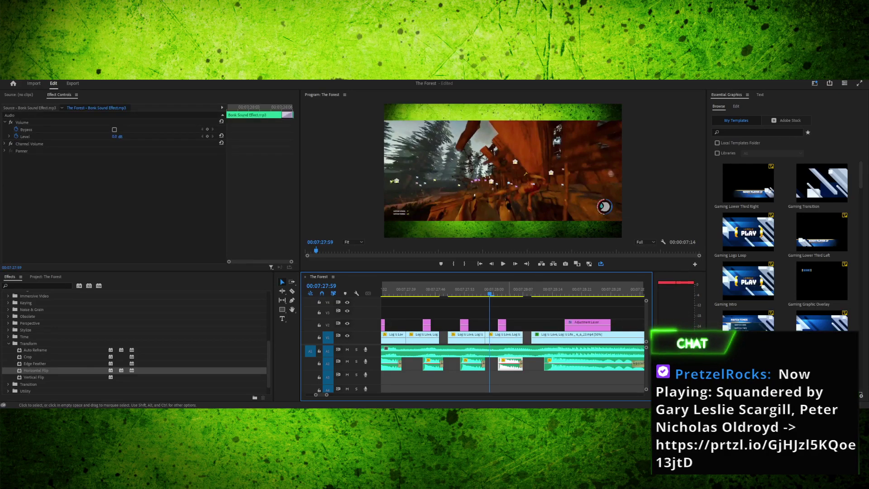
{"action": "left_click", "coordinate": [502, 325], "text": "shift"}
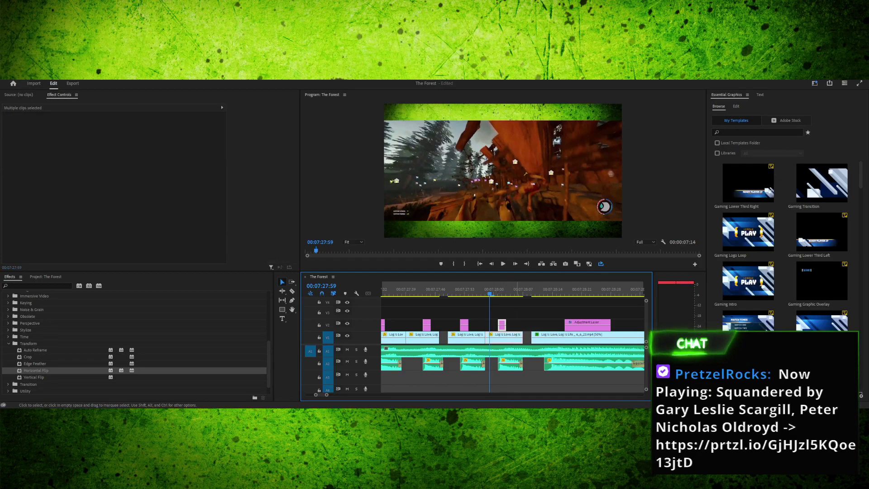
{"action": "left_click_drag", "start_coordinate": [502, 325], "coordinate": [511, 325]}
{"action": "left_click_drag", "start_coordinate": [445, 311], "coordinate": [473, 325]}
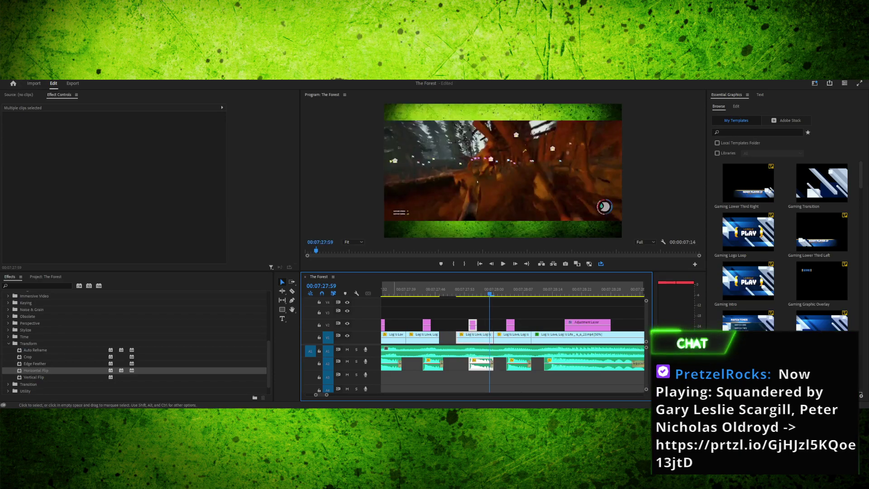
Move the fifth and sixth short clips, with their adjustment layers and sound effects, four frames later against the seventh clip
{"action": "left_click_drag", "start_coordinate": [489, 290], "coordinate": [550, 341]}
{"action": "key", "text": "space"}
{"action": "key", "text": "shift"}
{"action": "left_click_drag", "start_coordinate": [554, 372], "coordinate": [553, 368]}
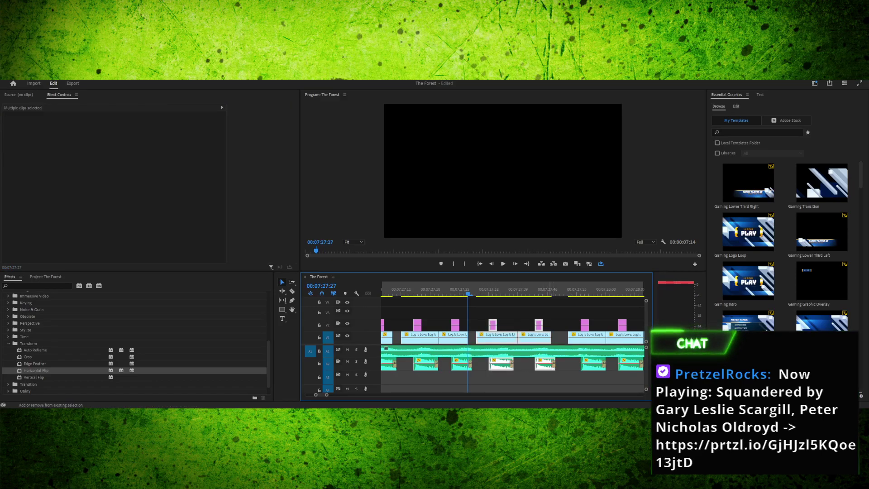
{"action": "left_click_drag", "start_coordinate": [544, 337], "coordinate": [560, 337]}
{"action": "left_click_drag", "start_coordinate": [515, 364], "coordinate": [520, 365]}
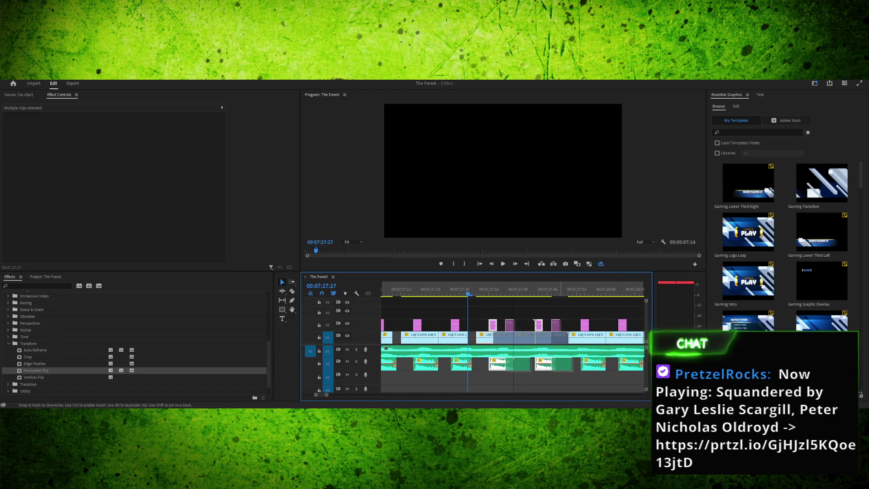
{"action": "left_click", "coordinate": [488, 364]}
Move the third and fourth short clips, with their adjustment layers and sound effects, six frames later against the fifth clip
{"action": "left_click_drag", "start_coordinate": [469, 289], "coordinate": [541, 338]}
{"action": "left_click_drag", "start_coordinate": [531, 372], "coordinate": [551, 365]}
{"action": "left_click_drag", "start_coordinate": [521, 337], "coordinate": [524, 337]}
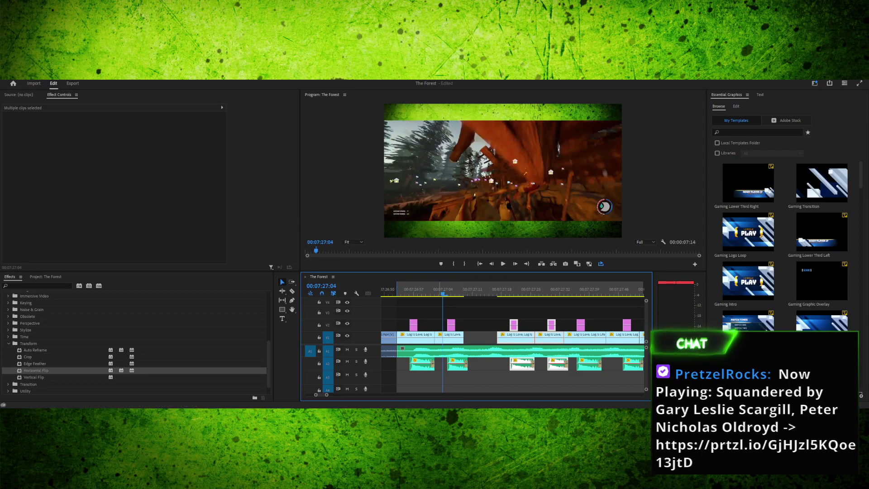
Move the first two short clips, with their adjustment layers and sound effects, eight frames later against the third clip
{"action": "left_click_drag", "start_coordinate": [408, 311], "coordinate": [464, 337]}
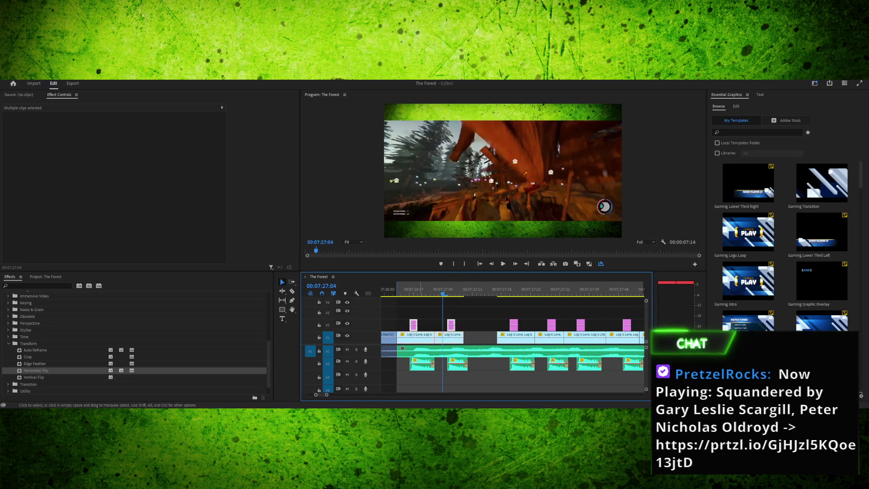
{"action": "left_click_drag", "start_coordinate": [407, 384], "coordinate": [458, 370], "text": "shift"}
{"action": "left_click_drag", "start_coordinate": [455, 365], "coordinate": [489, 362]}
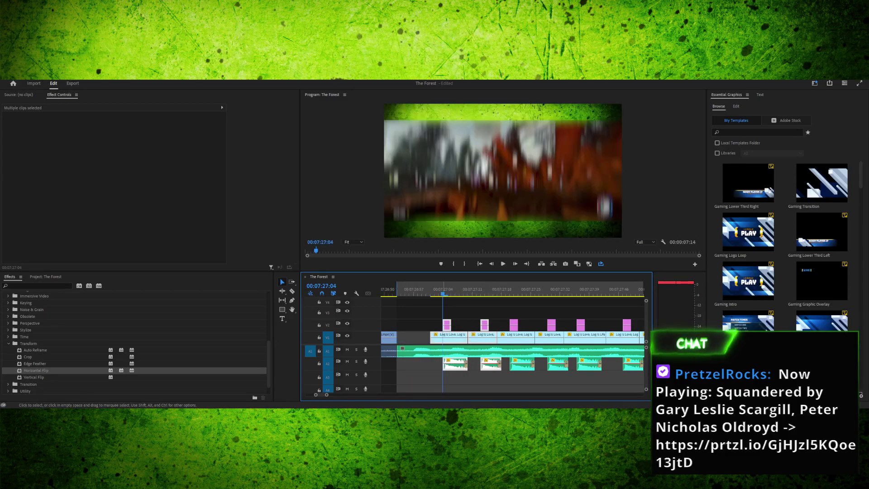
Duplicate the second short clip, with its adjustment layer and sound effect, into the gap before the repeats at 00:07:26:53
{"action": "mouse_move", "coordinate": [443, 293]}
{"action": "left_mouse_down"}
{"action": "mouse_move", "coordinate": [406, 293]}
{"action": "mouse_move", "coordinate": [426, 293]}
{"action": "left_mouse_up"}
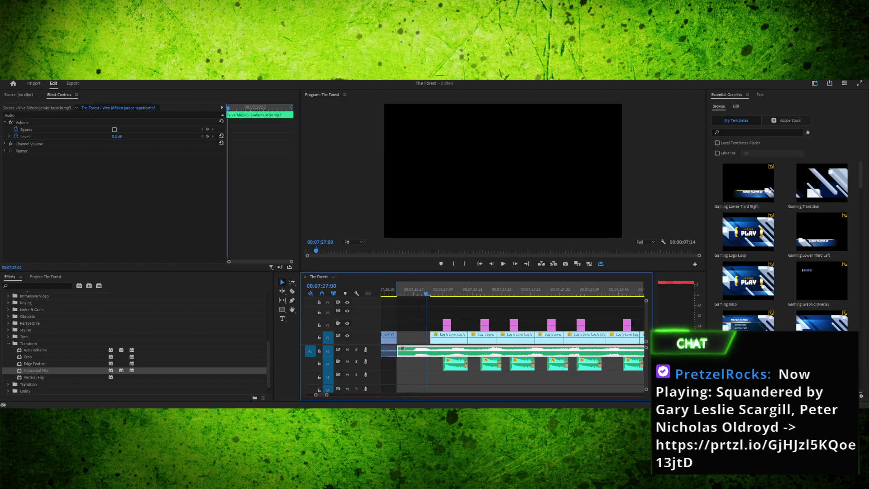
{"action": "key", "text": "space"}
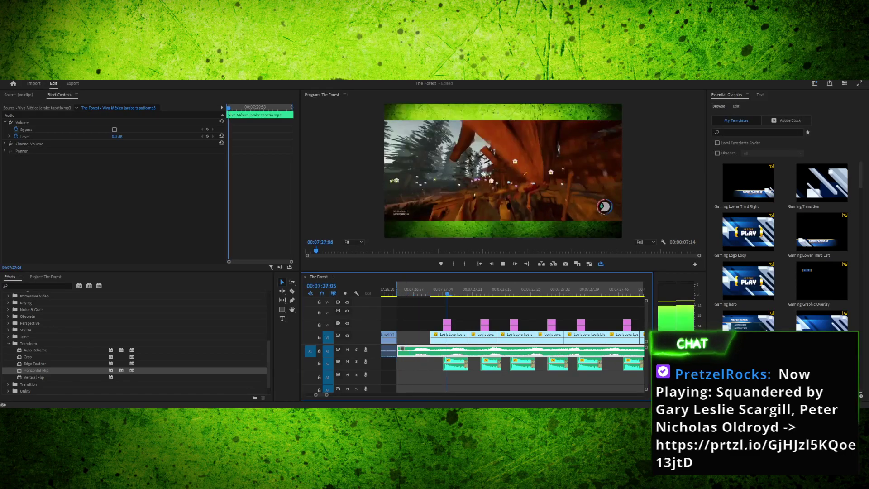
{"action": "key", "text": "space"}
{"action": "key", "text": "shift+i"}
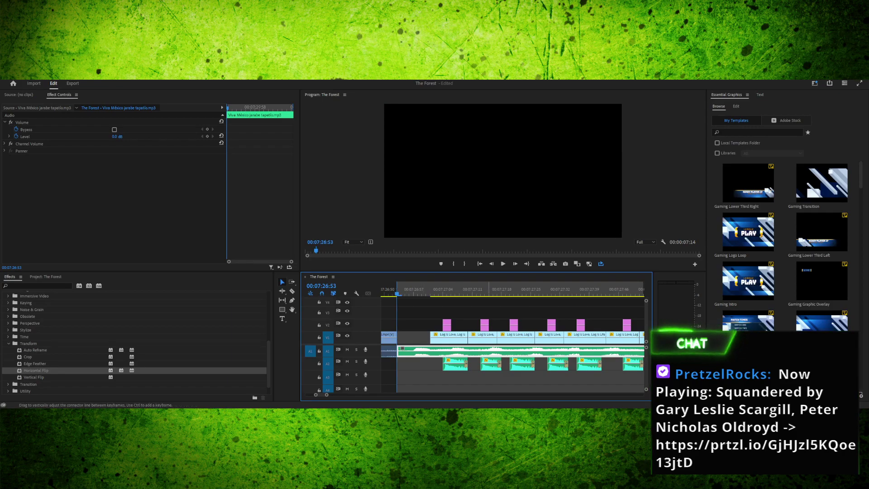
{"action": "left_click", "coordinate": [484, 338]}
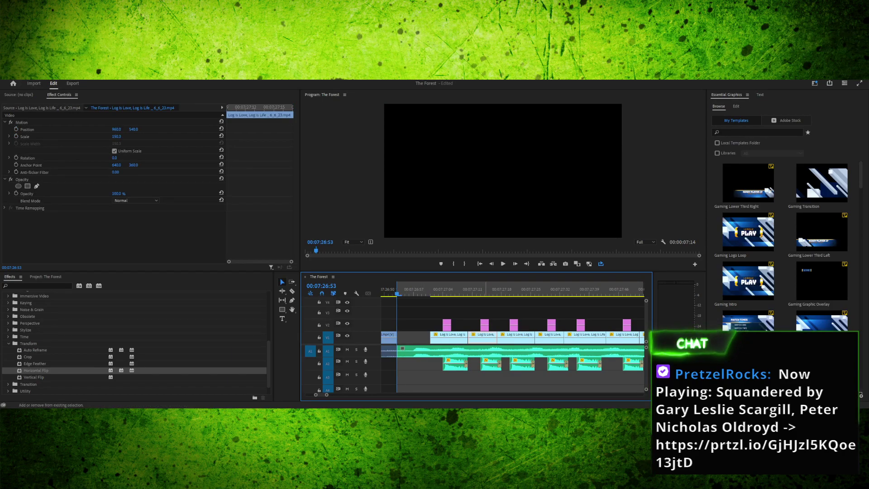
{"action": "left_click", "coordinate": [484, 325], "text": "shift"}
{"action": "left_click", "coordinate": [491, 363], "text": "shift"}
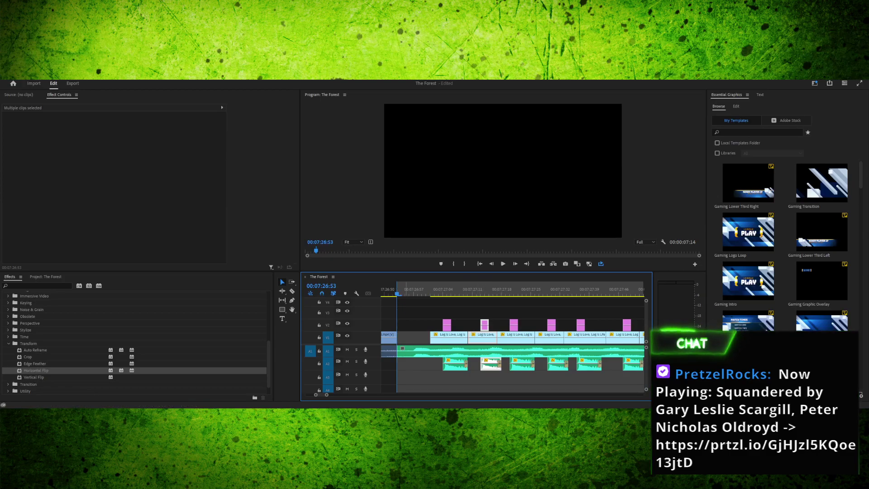
{"action": "key", "text": "ctrl+v"}
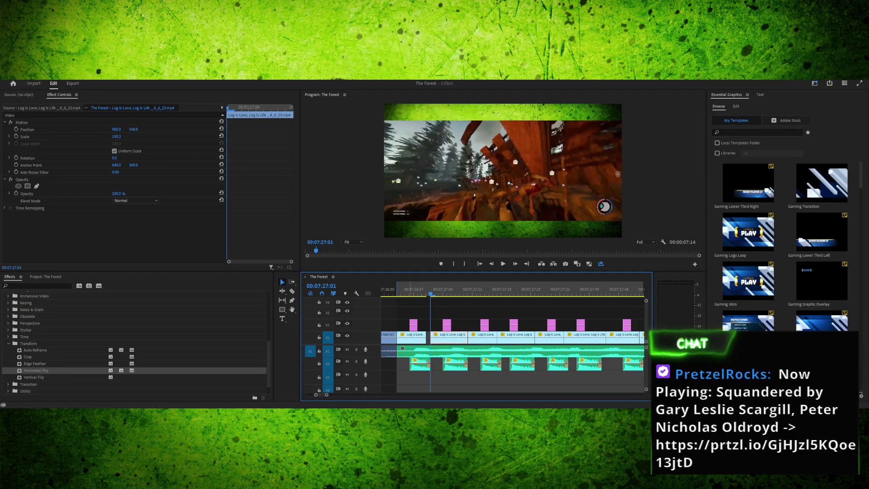
Move the pasted group one frame later against the next clip, and extend the starts of its clip and sound effect one frame earlier
{"action": "left_click", "coordinate": [420, 364]}
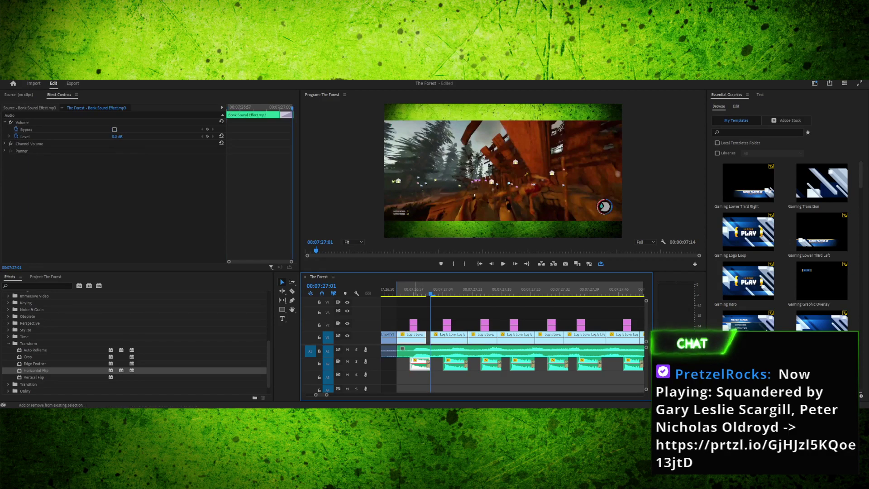
{"action": "left_click", "coordinate": [414, 325], "text": "shift"}
{"action": "left_click_drag", "start_coordinate": [415, 336], "coordinate": [410, 325]}
{"action": "key", "text": "ctrl+z"}
{"action": "left_click", "coordinate": [408, 313]}
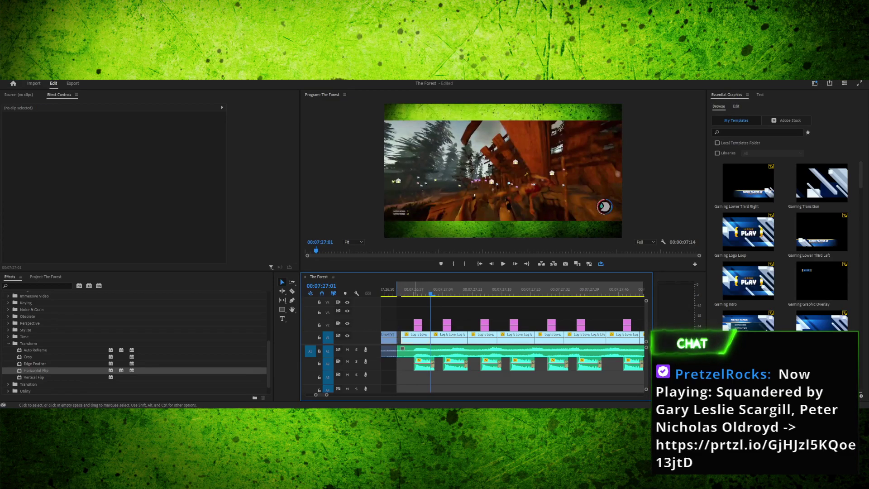
{"action": "left_click", "coordinate": [415, 363]}
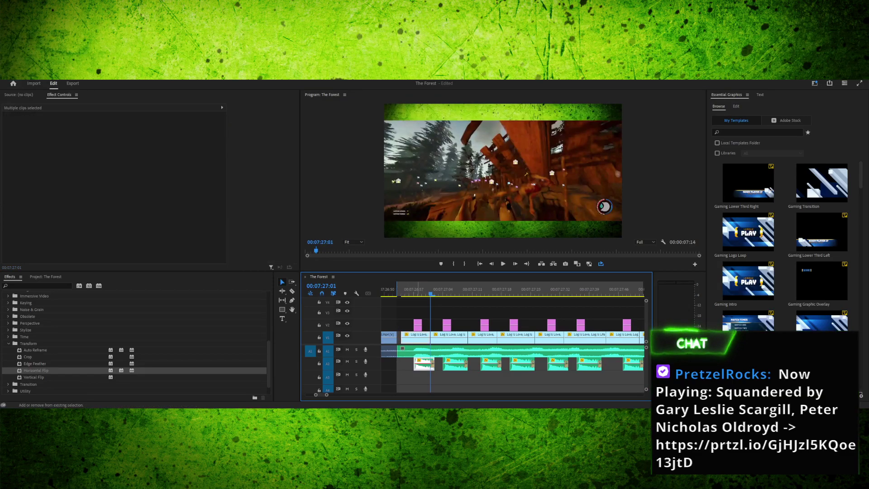
{"action": "left_click_drag", "start_coordinate": [413, 364], "coordinate": [410, 364]}
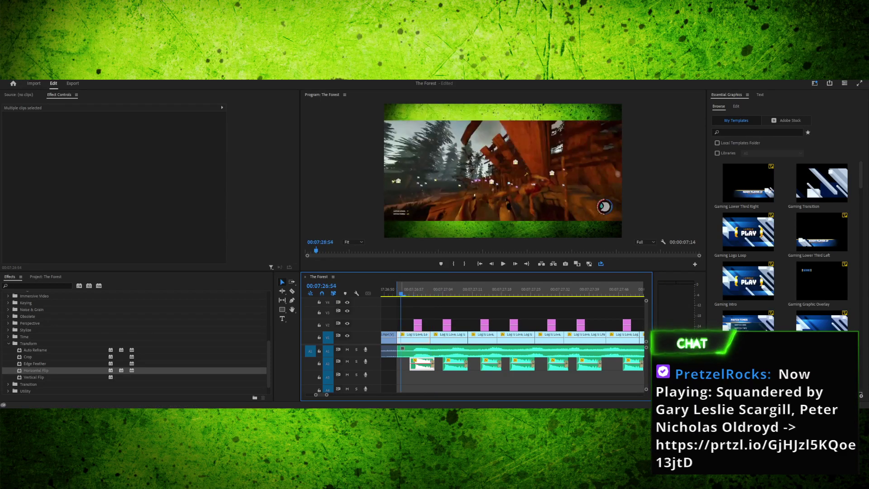
Play back the repeated log clips and step back through their cuts to check the timing against the music
{"action": "key", "text": "space"}
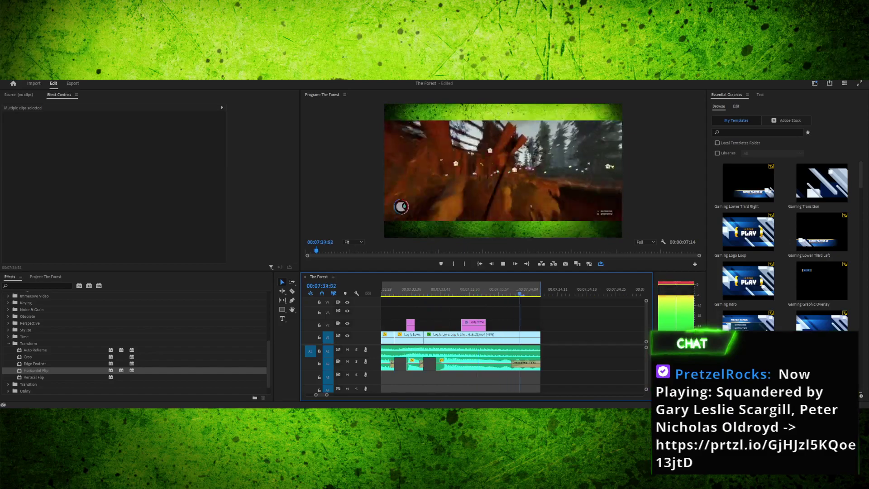
{"action": "key", "text": "space"}
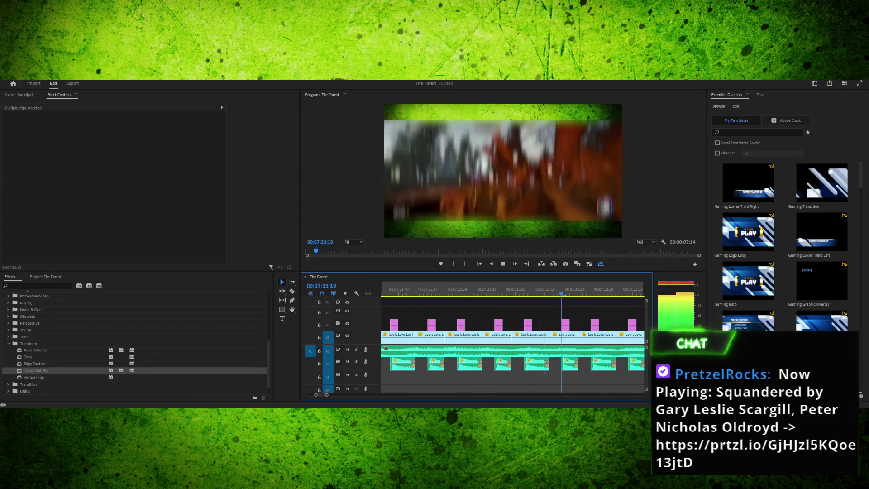
{"action": "key", "text": "Up"}
{"action": "key", "text": "space"}
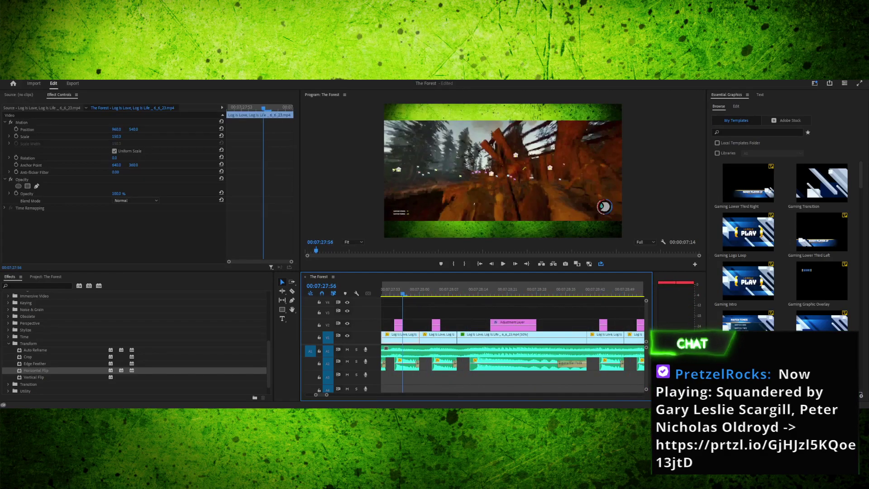
{"action": "key", "text": "shift+Left"}
{"action": "key", "text": "shift+Left"}
{"action": "key", "text": "shift+Left"}
{"action": "key", "text": "shift+Left"}
{"action": "key", "text": "shift+Left"}
{"action": "key", "text": "shift+Left"}
{"action": "key", "text": "shift+Left"}
{"action": "key", "text": "shift+Left"}
{"action": "key", "text": "shift+Left"}
{"action": "key", "text": "shift+Left"}
{"action": "key", "text": "Left"}
{"action": "key", "text": "Left"}
{"action": "key", "text": "Left"}
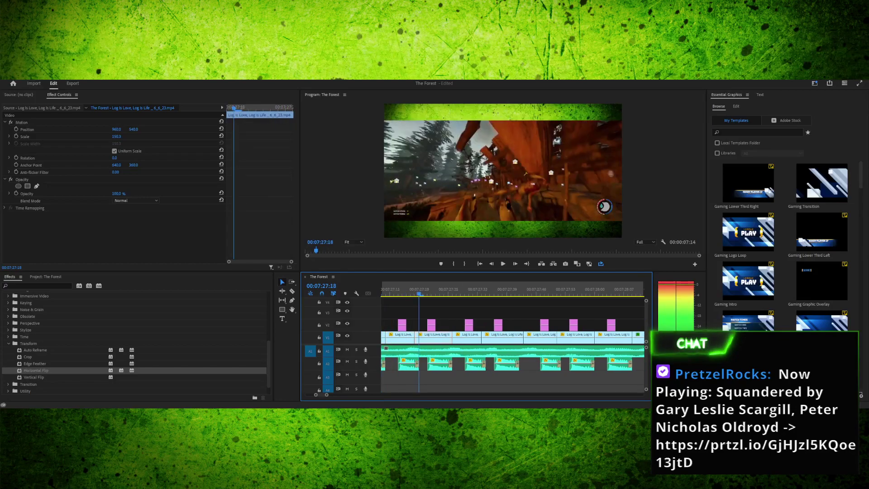
{"action": "key", "text": "Right"}
{"action": "key", "text": "Right"}
{"action": "key", "text": "Right"}
{"action": "key", "text": "Right"}
{"action": "key", "text": "Left"}
{"action": "key", "text": "Left"}
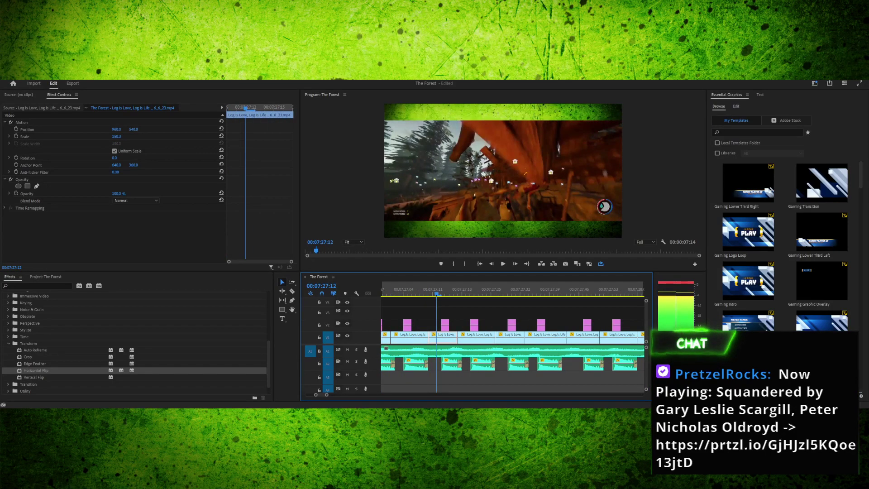
{"action": "key", "text": "Right"}
{"action": "key", "text": "shift+Left"}
{"action": "key", "text": "shift+Left"}
{"action": "key", "text": "shift+Left"}
{"action": "key", "text": "shift+Left"}
{"action": "key", "text": "Left"}
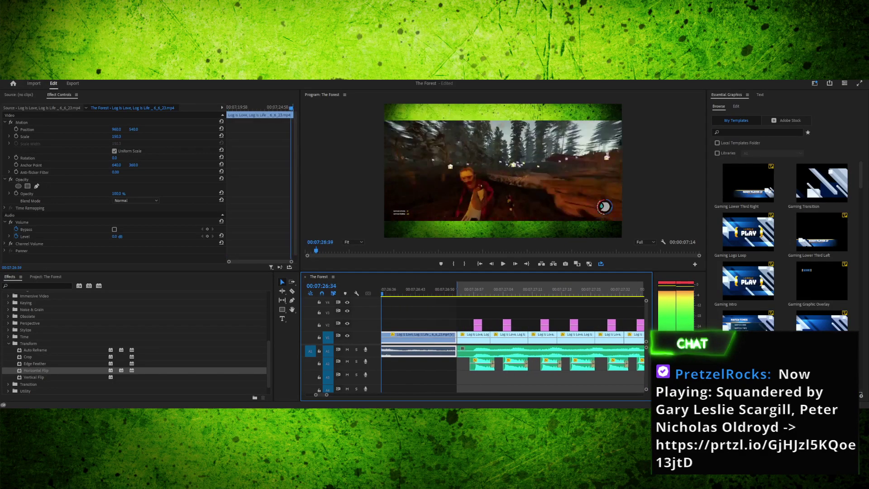
Step frame by frame through the first added short clip and its cut into the next one near 00:07:27:02
{"action": "key", "text": "Right"}
{"action": "key", "text": "Right"}
{"action": "key", "text": "Right"}
{"action": "key", "text": "Right"}
{"action": "key", "text": "Left"}
{"action": "key", "text": "Left"}
{"action": "key", "text": "Right"}
{"action": "key", "text": "Right"}
{"action": "key", "text": "Right"}
{"action": "key", "text": "Right"}
{"action": "key", "text": "Right"}
{"action": "key", "text": "Right"}
{"action": "key", "text": "Right"}
{"action": "key", "text": "Right"}
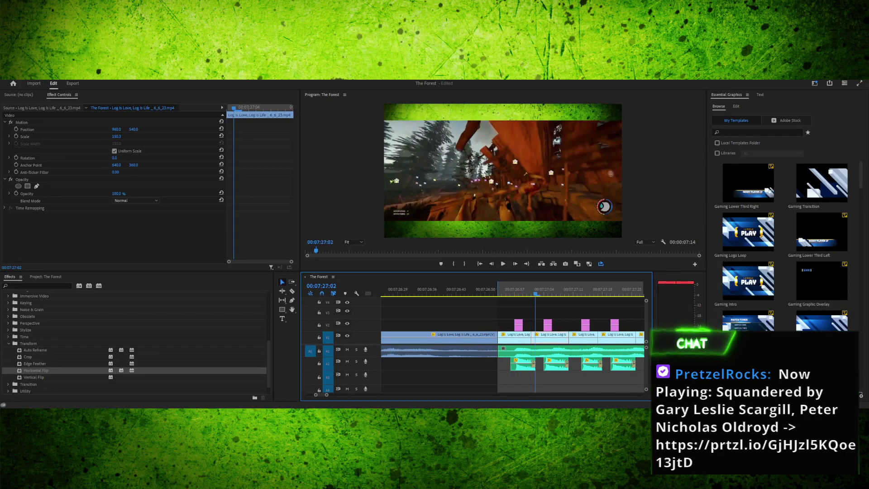
{"action": "key", "text": "Right"}
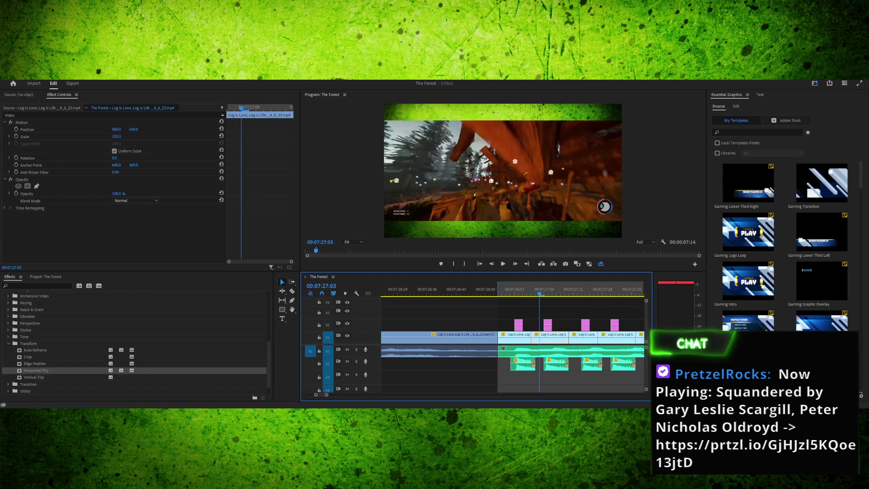
{"action": "key", "text": "Left"}
Replay the series of short clips and step through their cuts up to about 00:07:28:03, checking the rhythm
{"action": "key", "text": "space"}
{"action": "key", "text": "Left"}
{"action": "key", "text": "Left"}
{"action": "key", "text": "Left"}
{"action": "key", "text": "Left"}
{"action": "key", "text": "Left"}
{"action": "key", "text": "Left"}
{"action": "key", "text": "Left"}
{"action": "key", "text": "Left"}
{"action": "key", "text": "Left"}
{"action": "key", "text": "Left"}
{"action": "key", "text": "Left"}
{"action": "key", "text": "Left"}
{"action": "key", "text": "Left"}
{"action": "key", "text": "Left"}
{"action": "key", "text": "Left"}
{"action": "key", "text": "Left"}
{"action": "key", "text": "Left"}
{"action": "key", "text": "Left"}
{"action": "key", "text": "Left"}
{"action": "key", "text": "Left"}
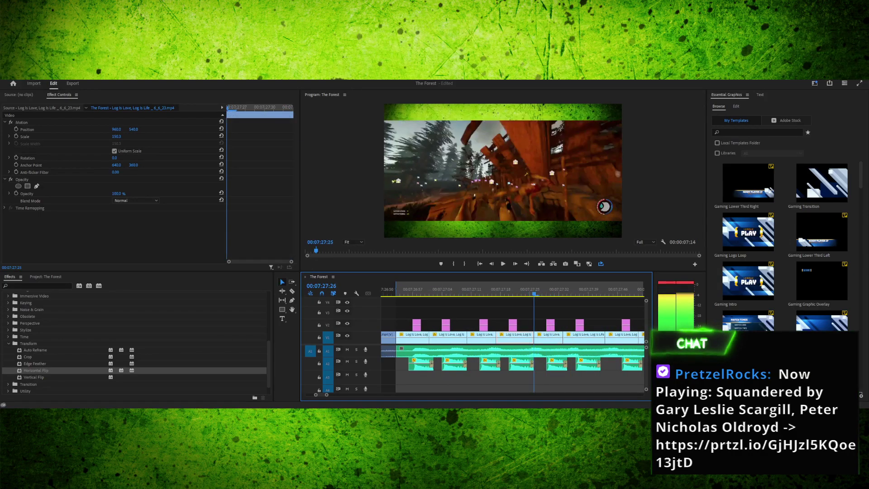
{"action": "key", "text": "Right"}
{"action": "key", "text": "Right"}
{"action": "key", "text": "Right"}
{"action": "key", "text": "Right"}
{"action": "key", "text": "Right"}
{"action": "key", "text": "Right"}
{"action": "key", "text": "Right"}
{"action": "key", "text": "Right"}
{"action": "key", "text": "Right"}
{"action": "key", "text": "Right"}
{"action": "key", "text": "Right"}
{"action": "key", "text": "Right"}
{"action": "key", "text": "Right"}
{"action": "key", "text": "Right"}
{"action": "key", "text": "Right"}
{"action": "key", "text": "Right"}
{"action": "key", "text": "Right"}
{"action": "key", "text": "Right"}
{"action": "key", "text": "Right"}
{"action": "key", "text": "Right"}
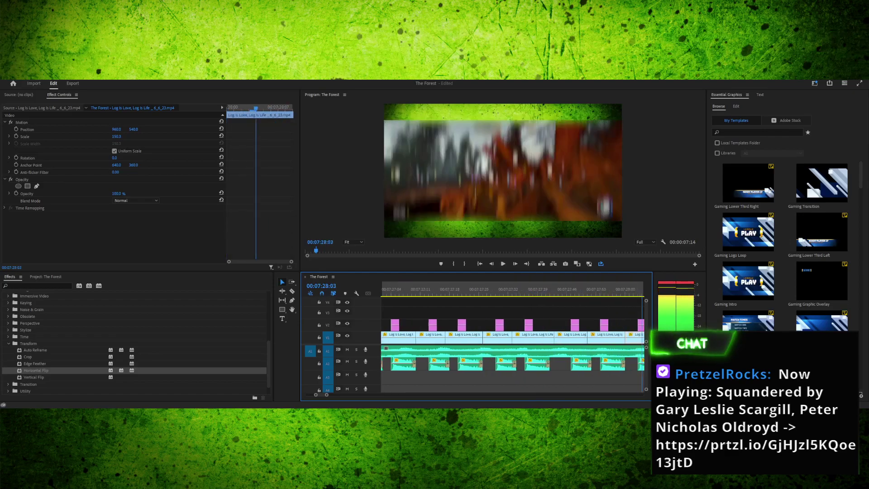
Examine frame by frame the cut around 00:07:28:01 before the long clip, and go back to 00:07:27:44
{"action": "key", "text": "Left"}
{"action": "key", "text": "Right"}
{"action": "key", "text": "Right"}
{"action": "key", "text": "Right"}
{"action": "key", "text": "Right"}
{"action": "key", "text": "Right"}
{"action": "key", "text": "Right"}
{"action": "key", "text": "Left"}
{"action": "key", "text": "Left"}
{"action": "key", "text": "Left"}
{"action": "key", "text": "Right"}
{"action": "key", "text": "Right"}
{"action": "key", "text": "Right"}
{"action": "key", "text": "Left"}
{"action": "key", "text": "Left"}
{"action": "key", "text": "Right"}
{"action": "key", "text": "Left"}
{"action": "key", "text": "Left"}
{"action": "key", "text": "Left"}
{"action": "key", "text": "Left"}
{"action": "key", "text": "Left"}
{"action": "key", "text": "Right"}
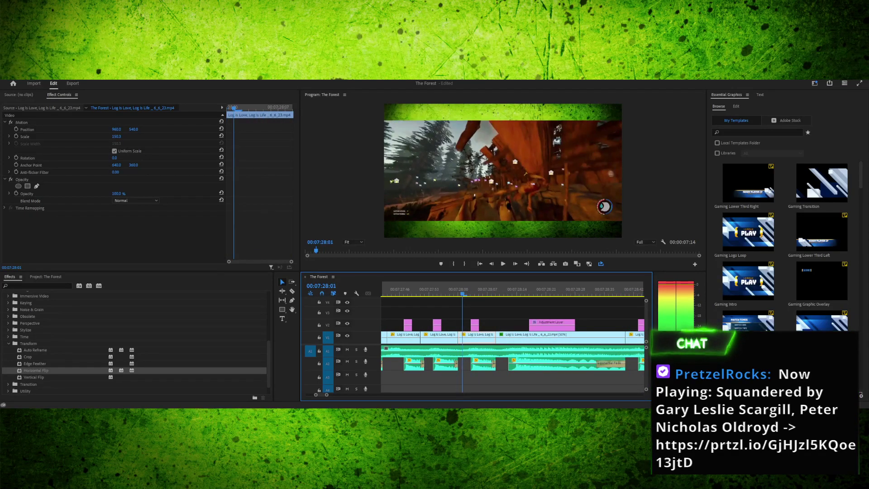
{"action": "key", "text": "Right"}
{"action": "key", "text": "Right"}
{"action": "key", "text": "Left"}
{"action": "key", "text": "Left"}
{"action": "key", "text": "Left"}
{"action": "key", "text": "Right"}
{"action": "key", "text": "Right"}
{"action": "key", "text": "Right"}
{"action": "key", "text": "Right"}
{"action": "key", "text": "Right"}
{"action": "key", "text": "Left"}
{"action": "key", "text": "Left"}
{"action": "key", "text": "Left"}
{"action": "key", "text": "Left"}
{"action": "key", "text": "Left"}
{"action": "key", "text": "Right"}
{"action": "key", "text": "Right"}
{"action": "key", "text": "Right"}
{"action": "key", "text": "Right"}
{"action": "key", "text": "Right"}
{"action": "key", "text": "Right"}
{"action": "key", "text": "Right"}
{"action": "key", "text": "Right"}
{"action": "key", "text": "Right"}
{"action": "key", "text": "Right"}
{"action": "key", "text": "Right"}
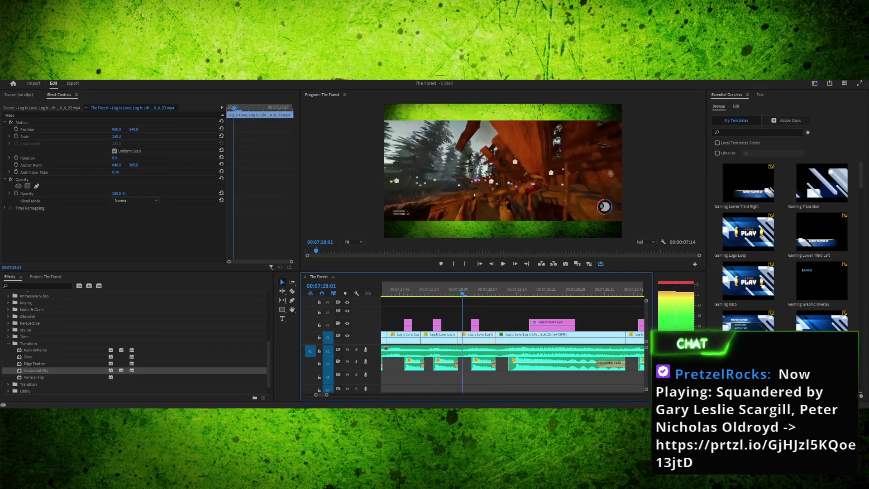
{"action": "key", "text": "Left"}
{"action": "key", "text": "Left"}
{"action": "key", "text": "shift+Left"}
{"action": "key", "text": "shift+Left"}
{"action": "key", "text": "shift+Left"}
{"action": "key", "text": "shift+Left"}
{"action": "key", "text": "shift+Left"}
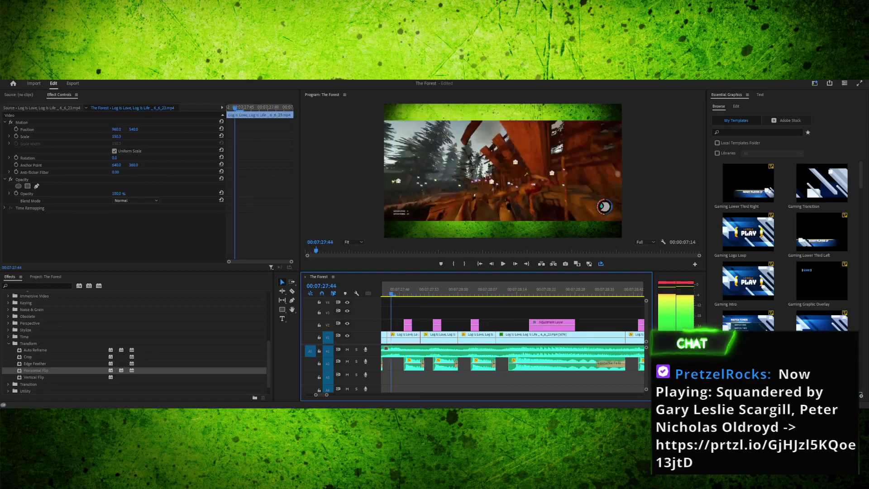
Step back through the cuts to 00:07:27:36 and replay the short clips from 00:07:26:53 against the music
{"action": "key", "text": "Right"}
{"action": "key", "text": "shift+Right"}
{"action": "key", "text": "Right"}
{"action": "key", "text": "shift+Left"}
{"action": "key", "text": "shift+Left"}
{"action": "key", "text": "shift+Left"}
{"action": "key", "text": "Up"}
{"action": "key", "text": "Up"}
{"action": "key", "text": "Up"}
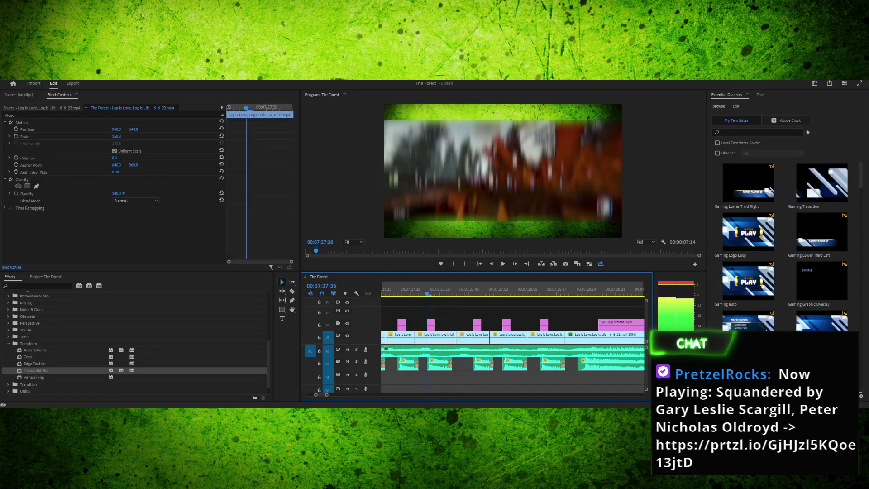
{"action": "key", "text": "space"}
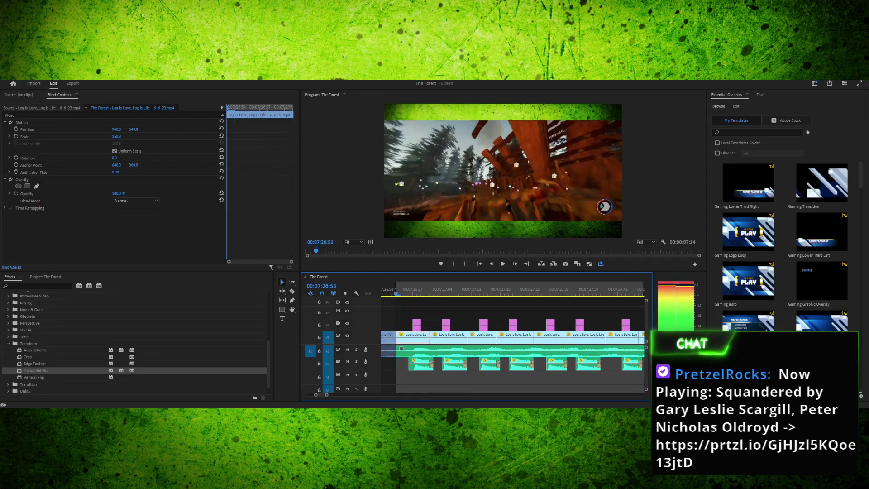
{"action": "key", "text": "space"}
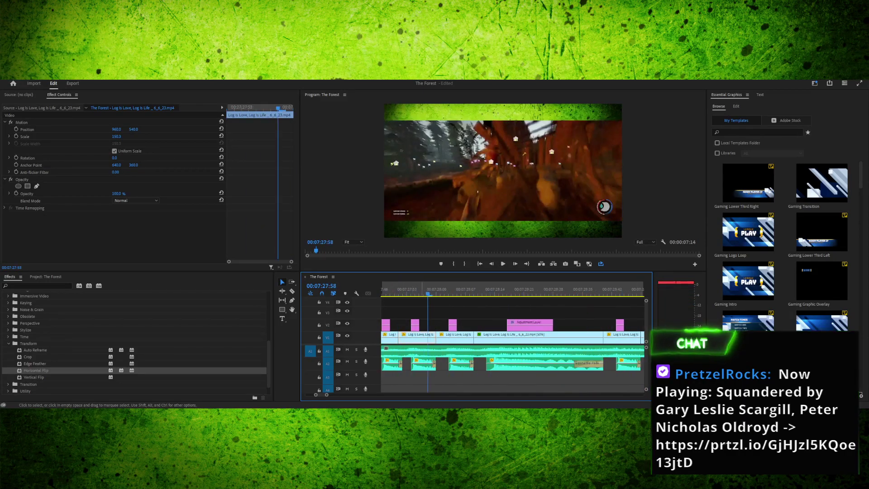
Examine the short clips frame by frame from about 00:07:27:52 to 00:07:28:04, ahead of the long clip
{"action": "key", "text": "Right"}
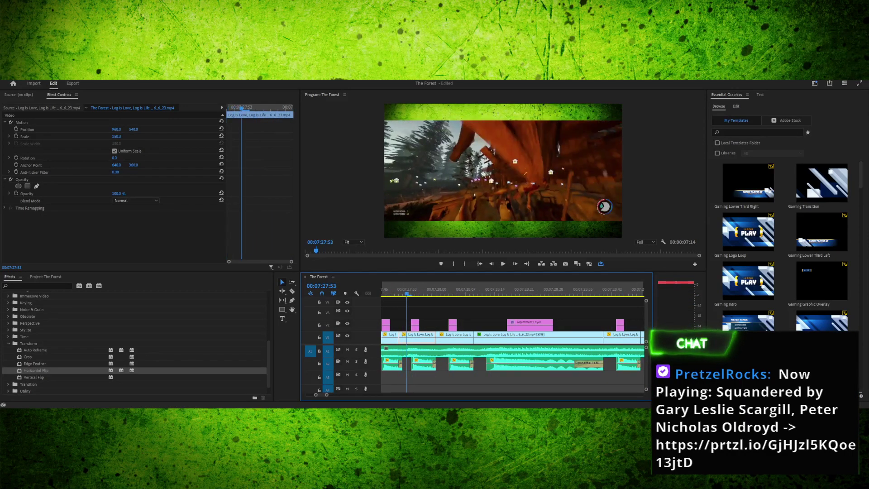
{"action": "key", "text": "Right"}
{"action": "key", "text": "Right"}
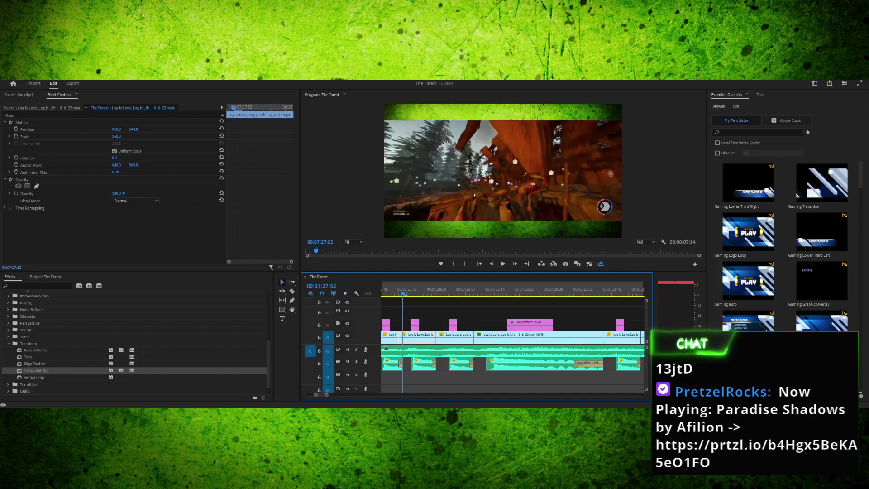
{"action": "key", "text": "Right"}
{"action": "key", "text": "Right"}
{"action": "key", "text": "Right"}
{"action": "key", "text": "Right"}
{"action": "key", "text": "Right"}
{"action": "key", "text": "Right"}
{"action": "key", "text": "Right"}
{"action": "key", "text": "Right"}
{"action": "key", "text": "Right"}
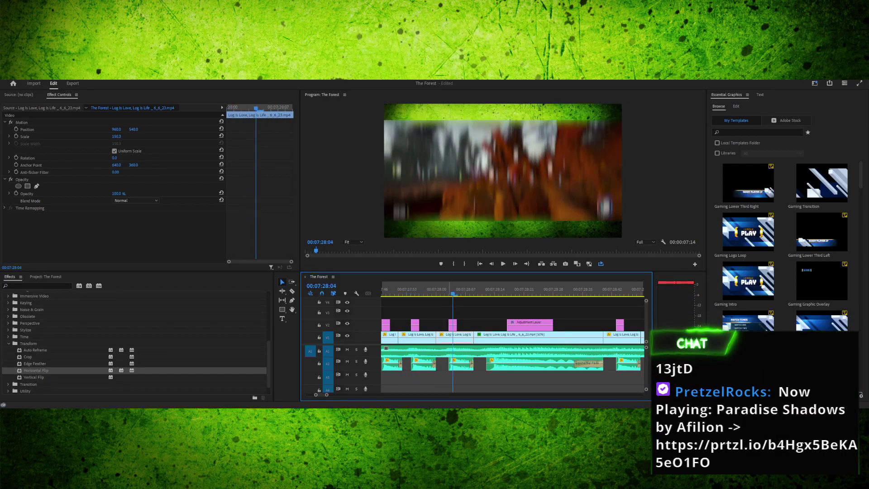
Return to 00:07:26:53 and undo the most recent edits to the opening short clips and their spacing
{"action": "key", "text": "Up"}
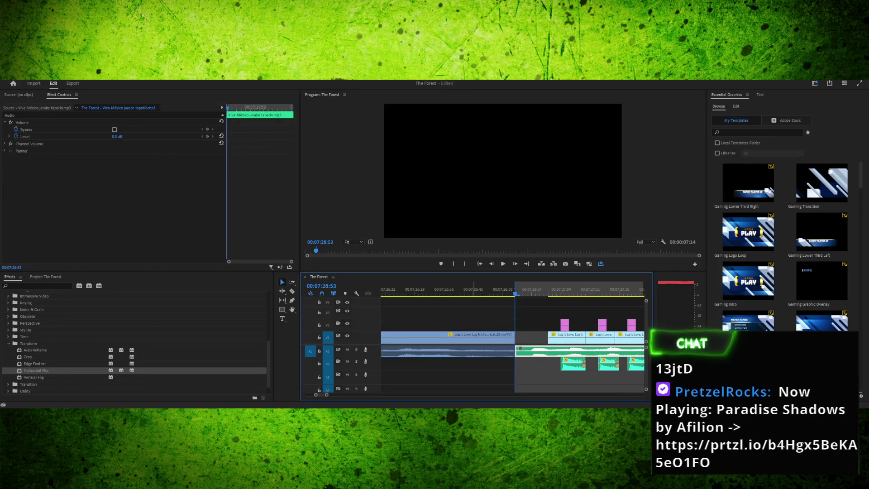
{"action": "key", "text": "ctrl+z"}
{"action": "key", "text": "ctrl+z"}
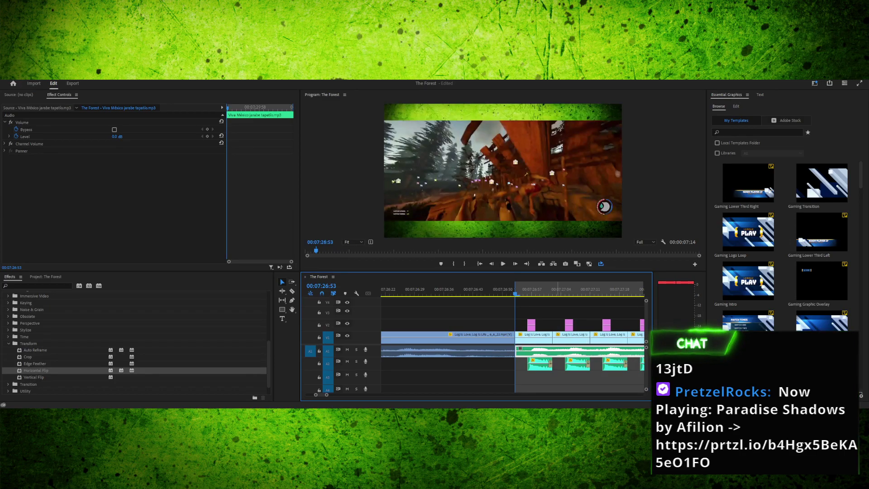
Play the opening short clips through 00:07:28:46 and step back through their frames to 00:07:26:54
{"action": "key", "text": "space"}
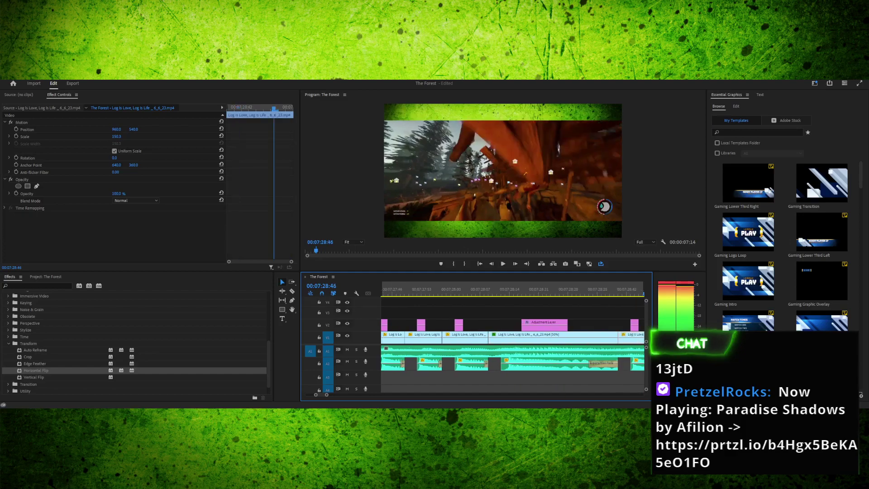
{"action": "key", "text": "Left"}
{"action": "key", "text": "Left"}
{"action": "key", "text": "Left"}
{"action": "key", "text": "Left"}
{"action": "key", "text": "Left"}
{"action": "key", "text": "Left"}
{"action": "key", "text": "Left"}
{"action": "key", "text": "Left"}
{"action": "key", "text": "Left"}
{"action": "key", "text": "Left"}
{"action": "key", "text": "Left"}
{"action": "key", "text": "Left"}
{"action": "key", "text": "Left"}
{"action": "key", "text": "Left"}
{"action": "key", "text": "Left"}
{"action": "key", "text": "Left"}
{"action": "key", "text": "Left"}
{"action": "key", "text": "Left"}
{"action": "key", "text": "Left"}
{"action": "key", "text": "Left"}
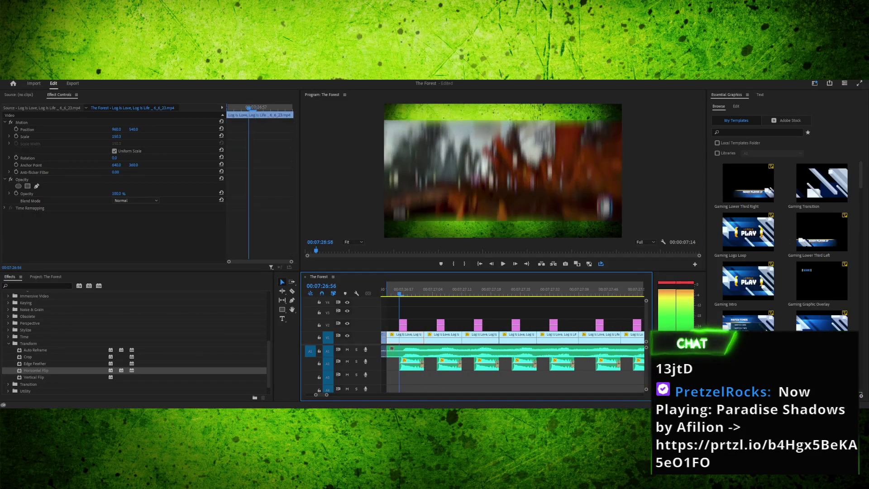
{"action": "key", "text": "minus"}
{"action": "key", "text": "minus"}
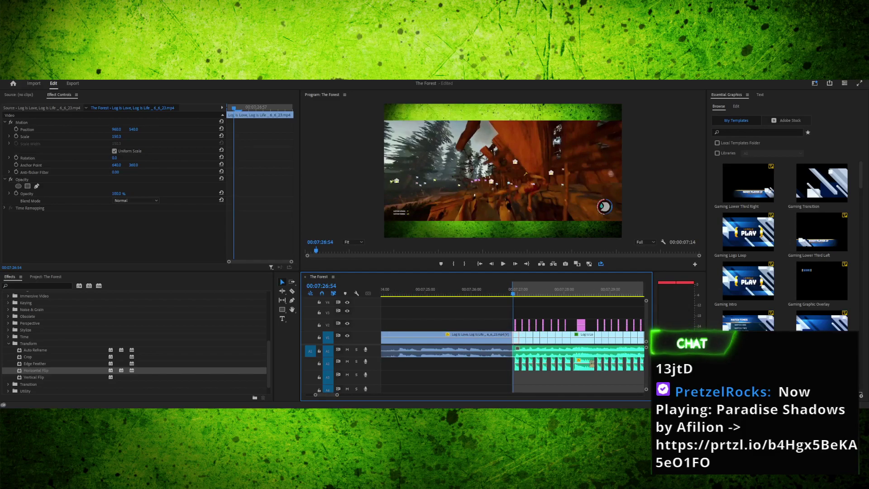
Play the full run of repeated log clips, replay the part around 00:07:28:37, and go back to 00:07:27:03
{"action": "key", "text": "space"}
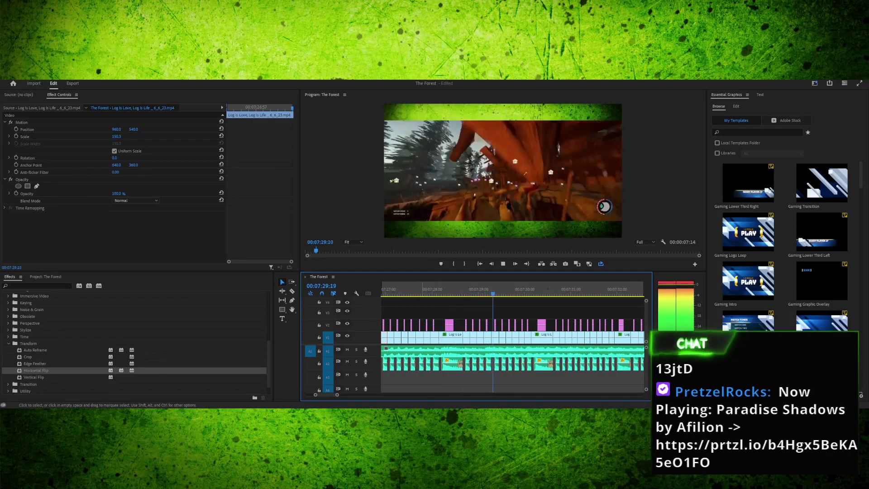
{"action": "left_click_drag", "start_coordinate": [542, 290], "coordinate": [466, 290]}
{"action": "key", "text": "space"}
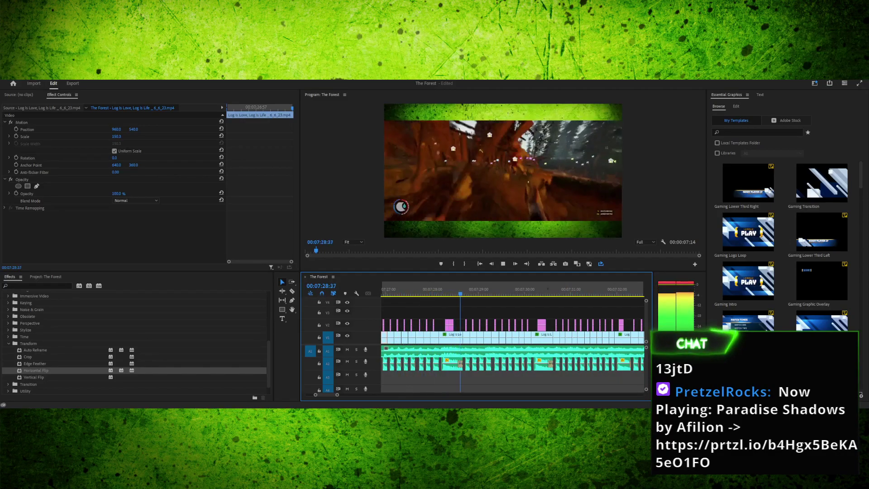
{"action": "key", "text": "space"}
{"action": "left_click_drag", "start_coordinate": [492, 290], "coordinate": [388, 290]}
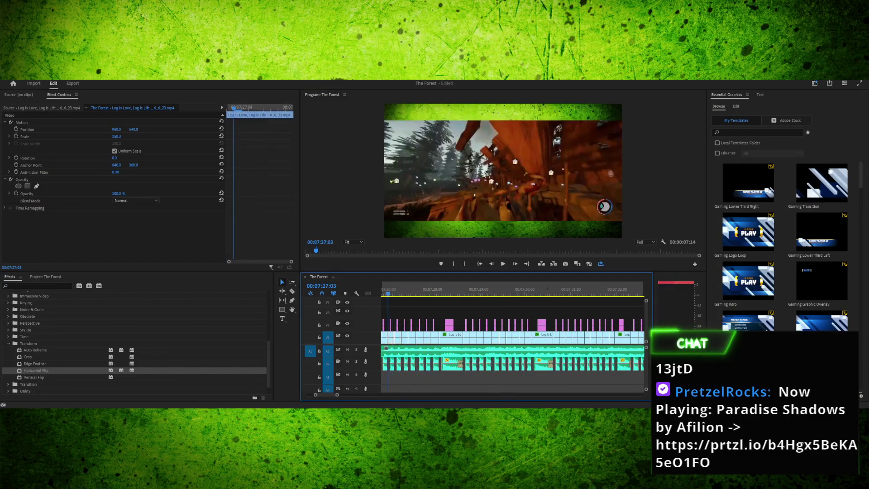
Examine the opening short clip frame by frame around the start of its adjustment layer near 00:07:26:56
{"action": "key", "text": "equal"}
{"action": "key", "text": "equal"}
{"action": "key", "text": "equal"}
{"action": "key", "text": "equal"}
{"action": "key", "text": "equal"}
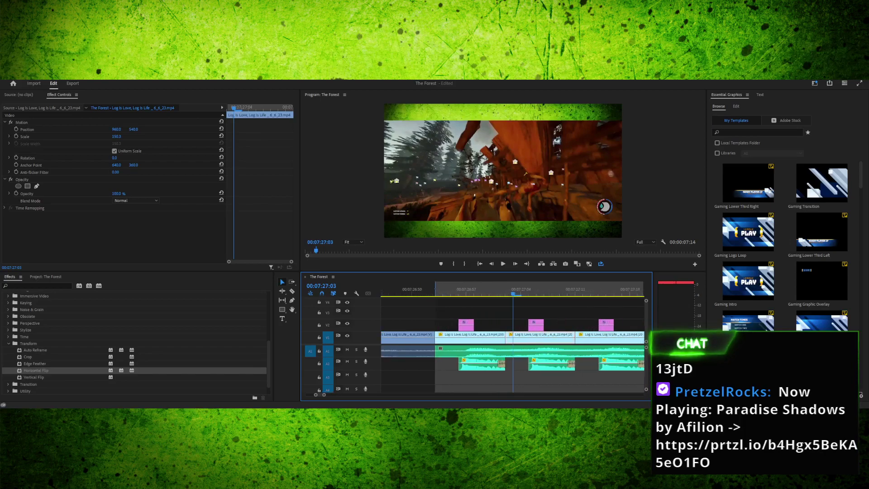
{"action": "left_click_drag", "start_coordinate": [505, 290], "coordinate": [451, 289]}
{"action": "key", "text": "Left"}
{"action": "key", "text": "Left"}
{"action": "key", "text": "Right"}
{"action": "key", "text": "Right"}
{"action": "key", "text": "Right"}
{"action": "key", "text": "Left"}
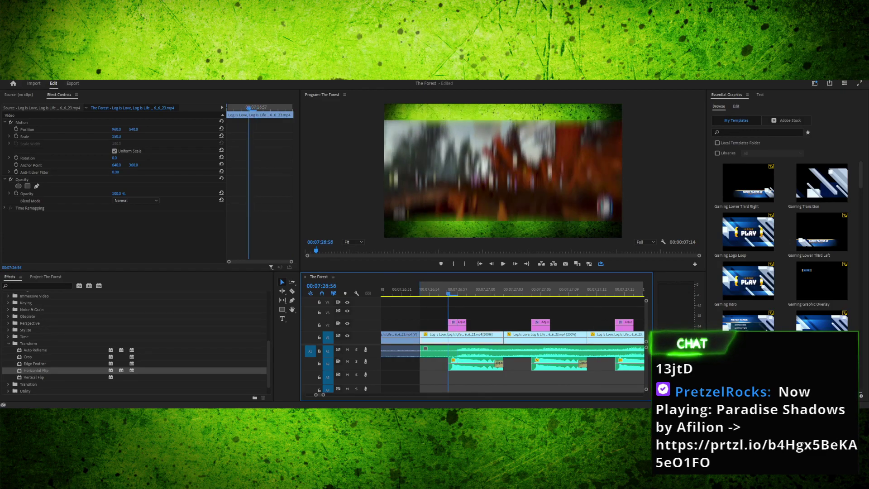
Step forward frame by frame through the cut into the second short clip up to 00:07:27:07
{"action": "key", "text": "Right"}
{"action": "key", "text": "Right"}
{"action": "key", "text": "Right"}
{"action": "key", "text": "Right"}
{"action": "key", "text": "Right"}
{"action": "key", "text": "Right"}
{"action": "key", "text": "Right"}
{"action": "key", "text": "Right"}
{"action": "key", "text": "Right"}
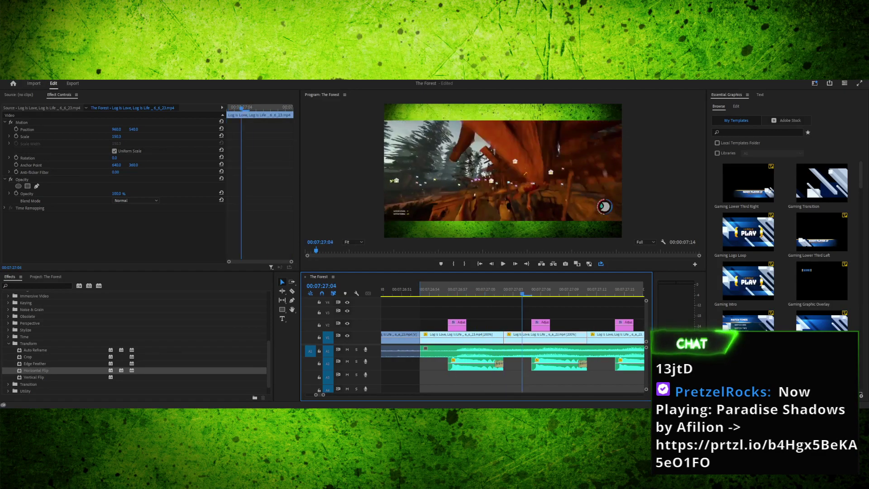
{"action": "key", "text": "Right"}
{"action": "key", "text": "Right"}
{"action": "key", "text": "Right"}
{"action": "key", "text": "Right"}
{"action": "key", "text": "Right"}
{"action": "key", "text": "Right"}
{"action": "key", "text": "Right"}
{"action": "key", "text": "Right"}
{"action": "key", "text": "Right"}
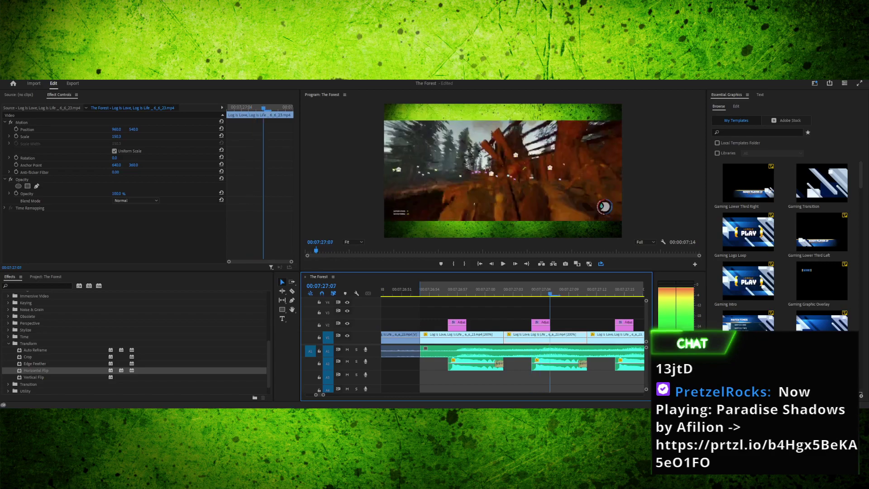
Replay the short clips in brief bursts up to about 00:07:27:43 to check where the cuts hit the beat
{"action": "left_click_drag", "start_coordinate": [615, 289], "coordinate": [498, 290]}
{"action": "key", "text": "space"}
{"action": "key", "text": "space"}
{"action": "key", "text": "space"}
{"action": "key", "text": "space"}
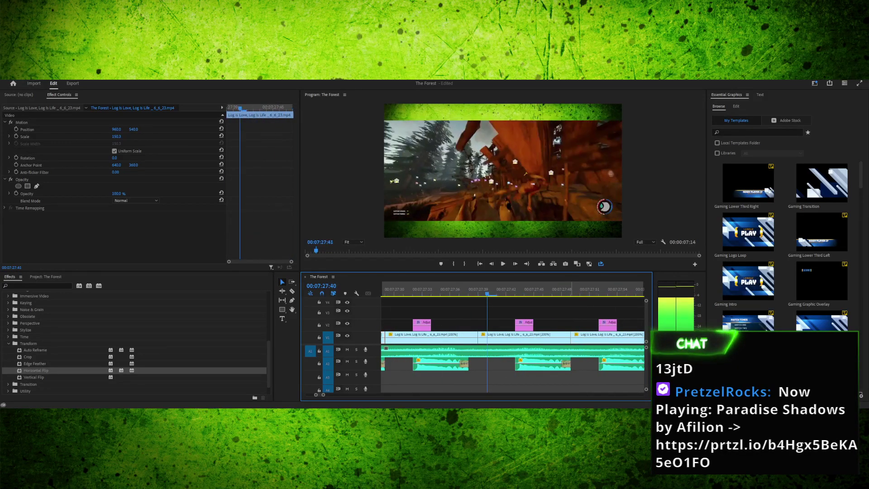
{"action": "key", "text": "space"}
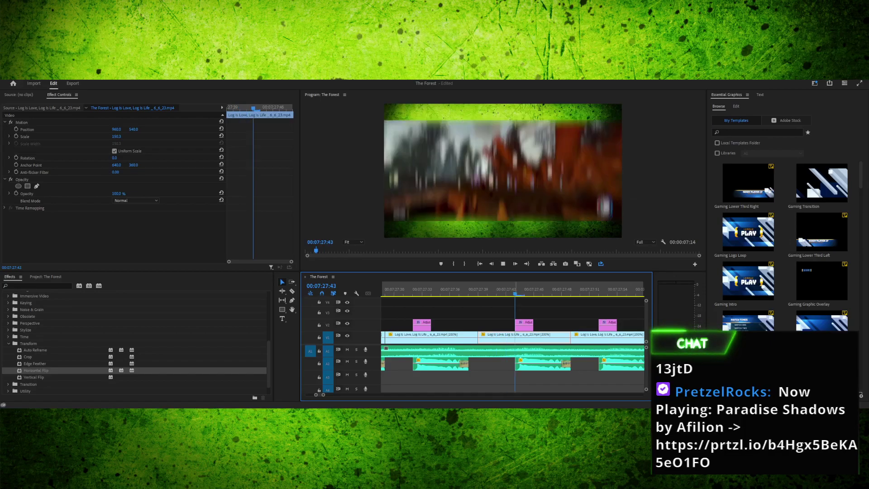
{"action": "key", "text": "space"}
Step back frame by frame through the short clips to 00:07:27:28, checking the cuts before that point
{"action": "left_click_drag", "start_coordinate": [607, 289], "coordinate": [381, 289]}
{"action": "key", "text": "Left"}
{"action": "key", "text": "Left"}
{"action": "key", "text": "Left"}
{"action": "key", "text": "Left"}
{"action": "key", "text": "Left"}
{"action": "key", "text": "Left"}
{"action": "key", "text": "Left"}
{"action": "key", "text": "Left"}
{"action": "key", "text": "Left"}
{"action": "key", "text": "Left"}
{"action": "key", "text": "Left"}
{"action": "key", "text": "Left"}
{"action": "key", "text": "Left"}
{"action": "key", "text": "Left"}
{"action": "key", "text": "Left"}
{"action": "key", "text": "Left"}
{"action": "key", "text": "Left"}
{"action": "key", "text": "Left"}
{"action": "key", "text": "Left"}
{"action": "key", "text": "Left"}
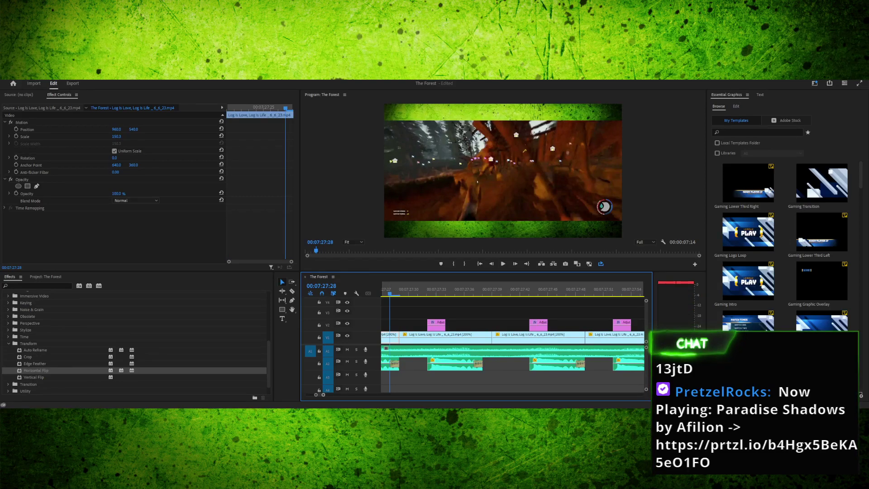
Replay the repeated log clips to check the overall pacing, and stop inside the second group at 00:07:29:52
{"action": "key", "text": "minus"}
{"action": "key", "text": "minus"}
{"action": "key", "text": "minus"}
{"action": "key", "text": "minus"}
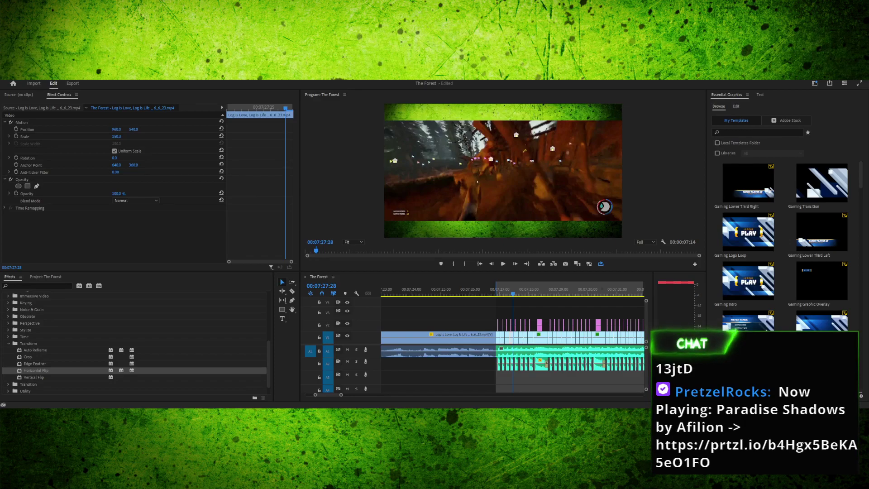
{"action": "key", "text": "alt+Tab"}
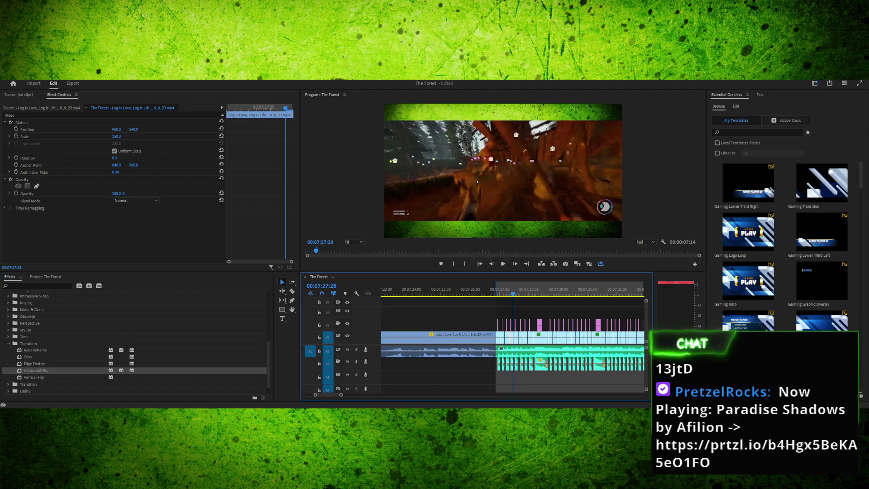
{"action": "key", "text": "space"}
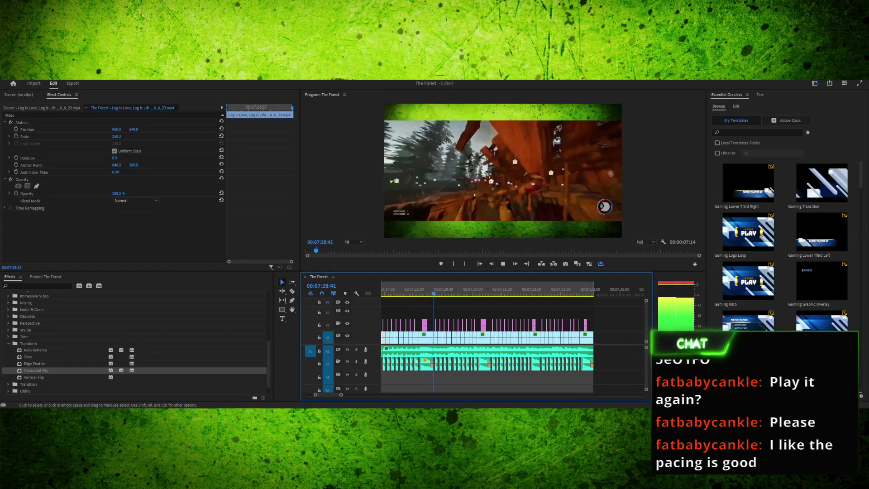
{"action": "key", "text": "space"}
{"action": "left_click", "coordinate": [468, 289]}
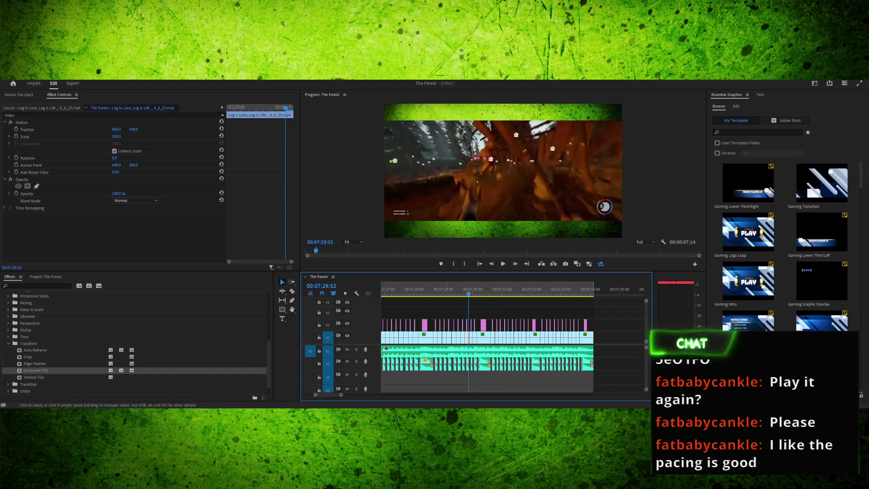
Copy the second group of repeated log clips with its audio and adjustment layers, and delete the first group but not the music
{"action": "left_click_drag", "start_coordinate": [436, 310], "coordinate": [484, 343]}
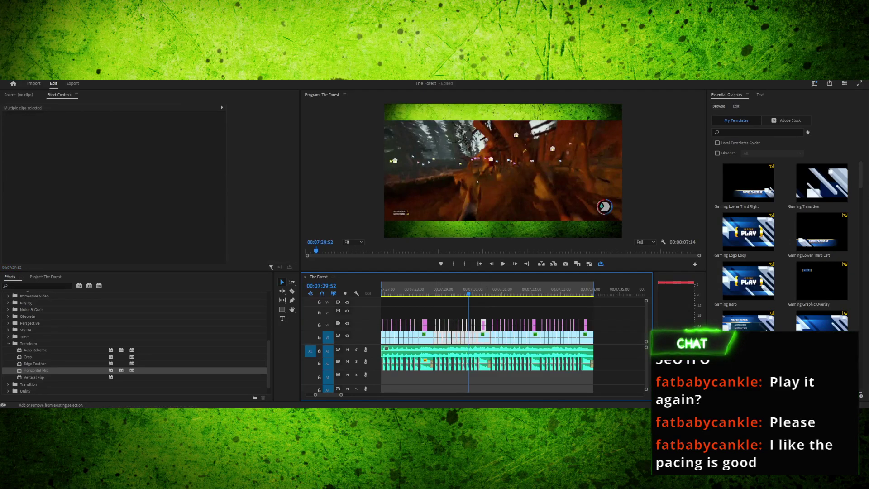
{"action": "left_click_drag", "start_coordinate": [448, 374], "coordinate": [485, 366]}
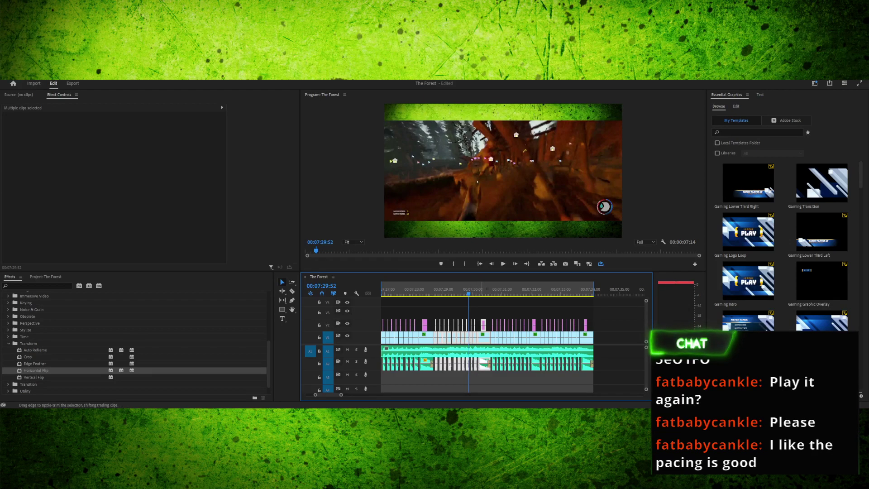
{"action": "left_click_drag", "start_coordinate": [431, 289], "coordinate": [408, 289]}
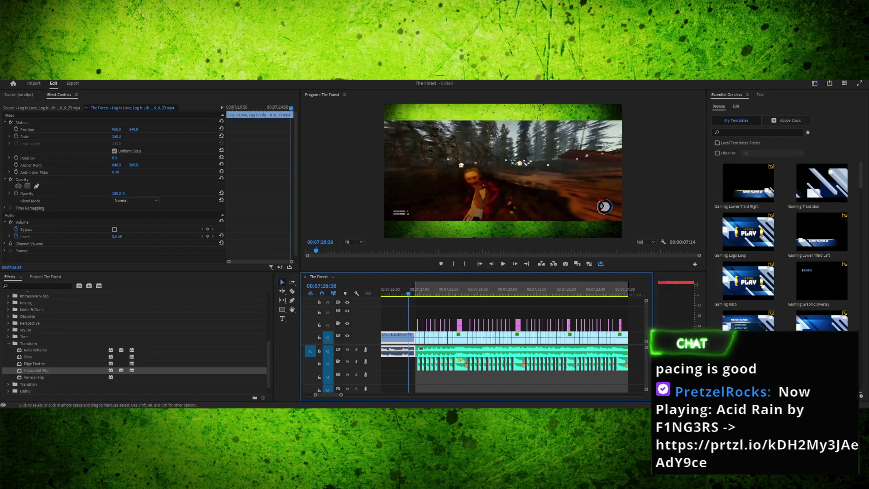
{"action": "left_click_drag", "start_coordinate": [416, 311], "coordinate": [465, 368]}
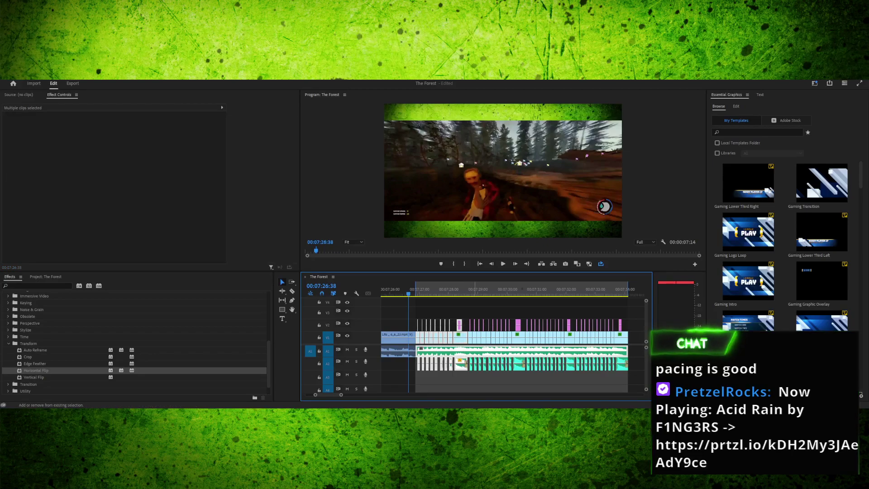
{"action": "key", "text": "Delete"}
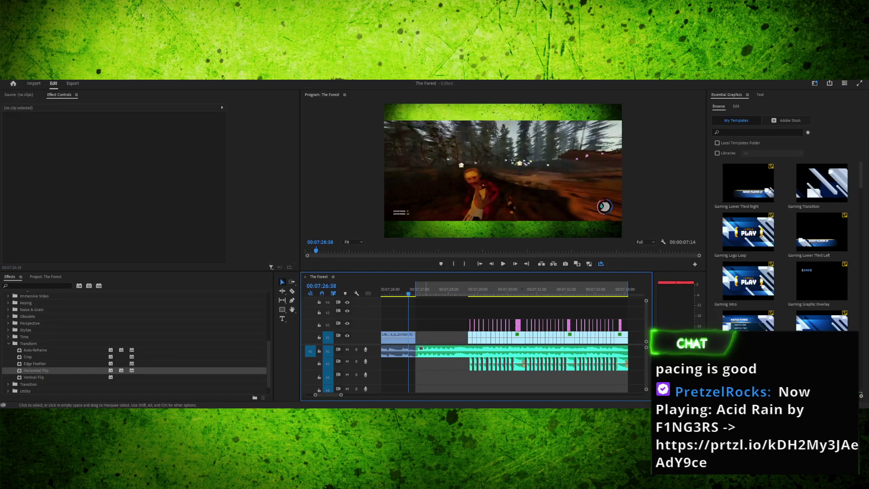
Try pasting the copied group at 00:07:26:53, inspect its join with the next group near 00:07:28:50, and undo the paste
{"action": "left_click_drag", "start_coordinate": [423, 290], "coordinate": [416, 290]}
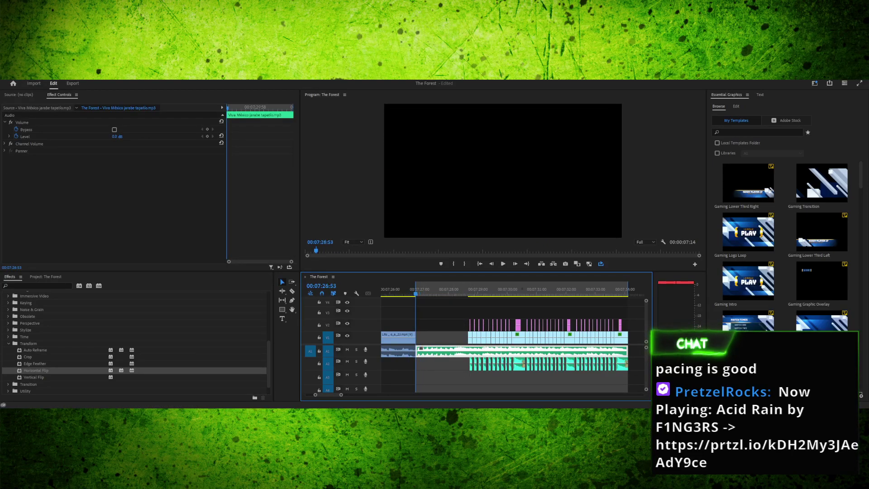
{"action": "key", "text": "ctrl+z"}
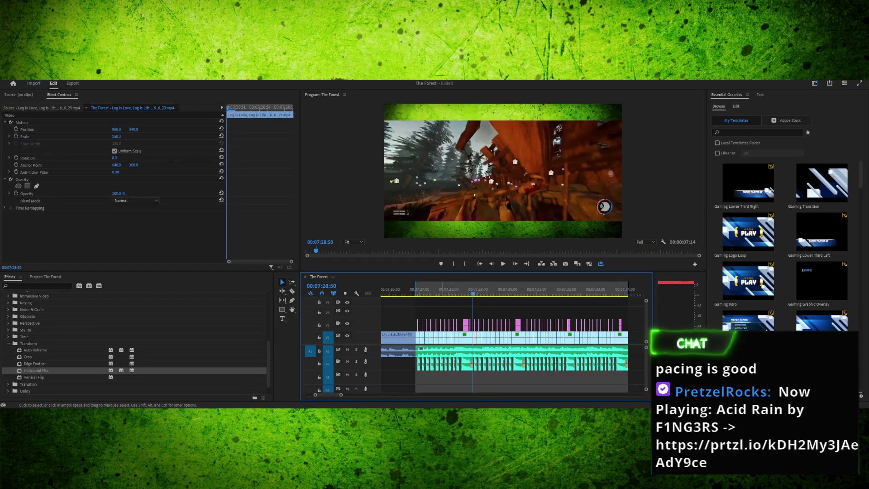
{"action": "key", "text": "equal"}
{"action": "key", "text": "equal"}
{"action": "key", "text": "equal"}
{"action": "key", "text": "equal"}
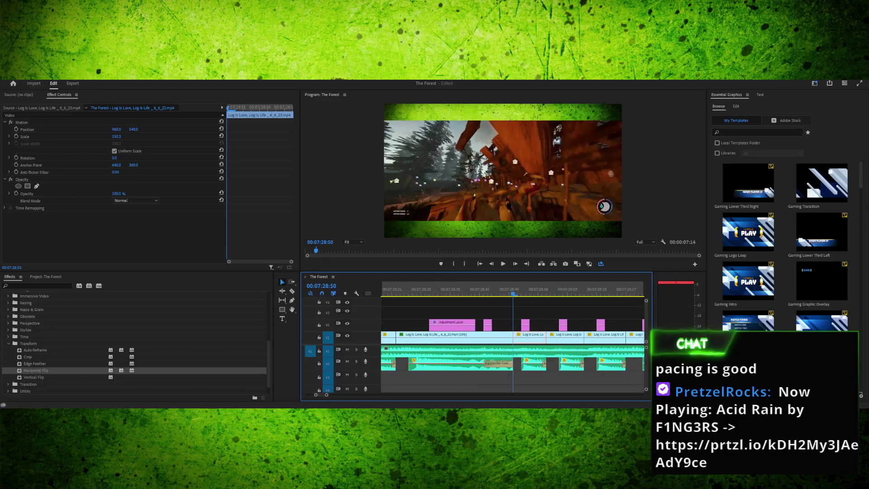
{"action": "key", "text": "minus"}
{"action": "key", "text": "minus"}
{"action": "key", "text": "minus"}
{"action": "key", "text": "minus"}
{"action": "key", "text": "minus"}
{"action": "key", "text": "minus"}
{"action": "key", "text": "equal"}
{"action": "key", "text": "equal"}
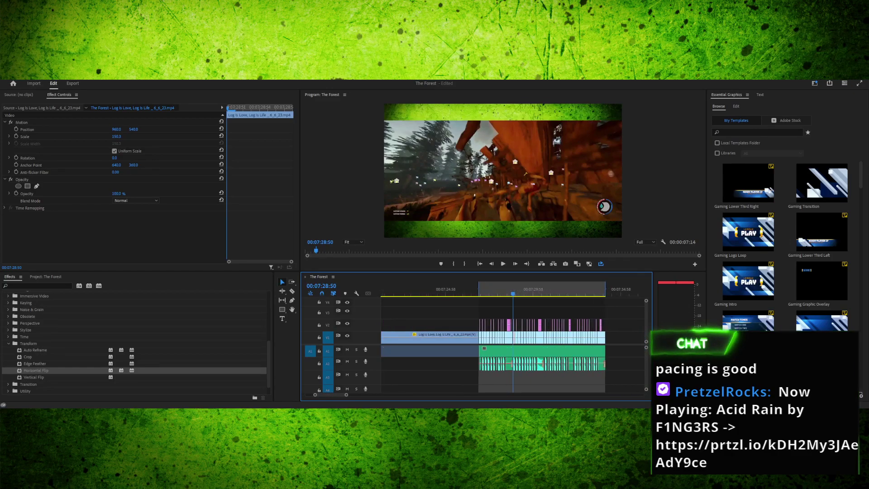
{"action": "key", "text": "shift+i"}
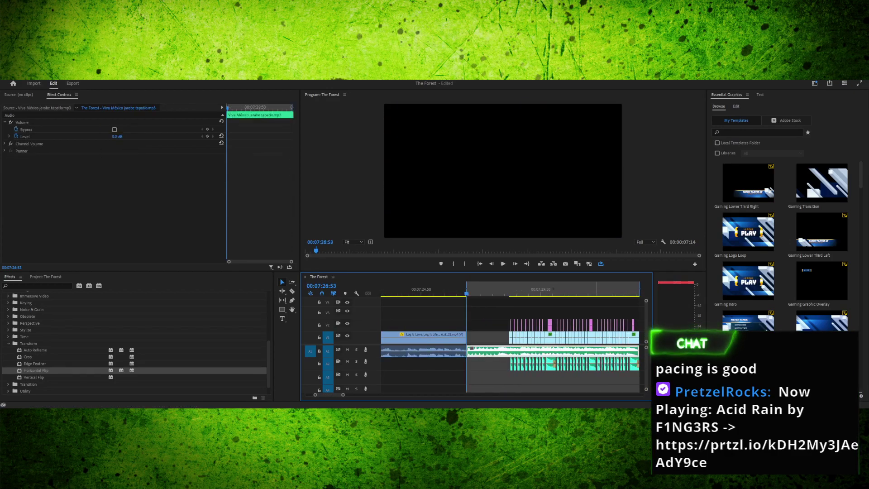
Copy the third group's short log clips with their audio and adjustment layers, leaving out the music and the group's long final clip
{"action": "key", "text": "End"}
{"action": "key", "text": "Up"}
{"action": "key", "text": "Up"}
{"action": "key", "text": "Up"}
{"action": "key", "text": "Up"}
{"action": "key", "text": "Up"}
{"action": "key", "text": "Up"}
{"action": "key", "text": "Up"}
{"action": "key", "text": "Up"}
{"action": "key", "text": "Up"}
{"action": "key", "text": "Up"}
{"action": "key", "text": "Up"}
{"action": "key", "text": "Up"}
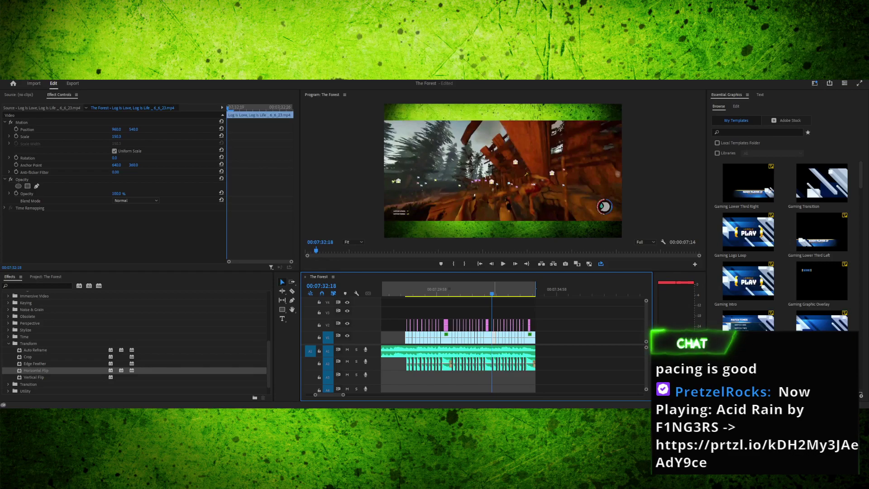
{"action": "left_click_drag", "start_coordinate": [492, 293], "coordinate": [477, 293]}
{"action": "left_click_drag", "start_coordinate": [503, 324], "coordinate": [524, 342]}
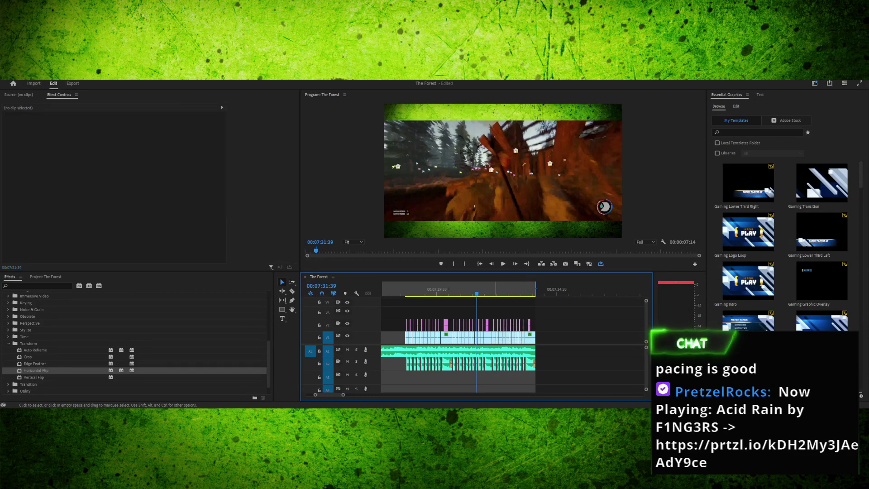
{"action": "left_click_drag", "start_coordinate": [491, 311], "coordinate": [524, 340]}
{"action": "left_click_drag", "start_coordinate": [490, 311], "coordinate": [525, 370]}
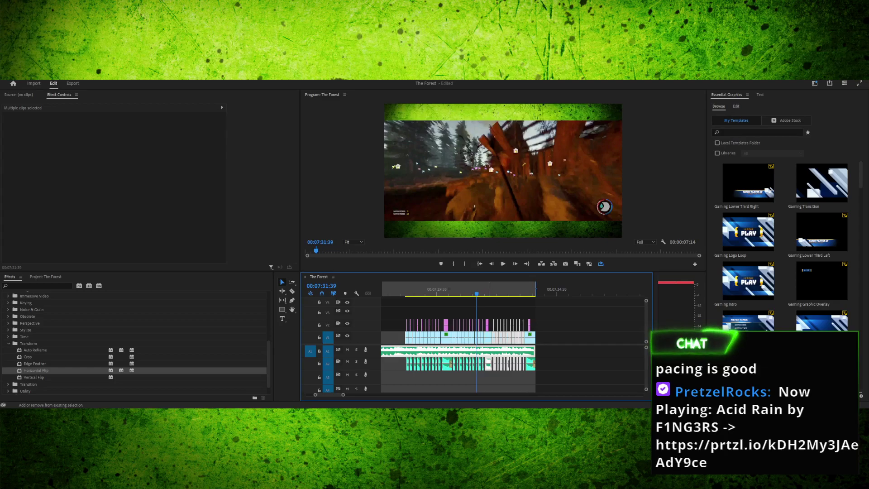
{"action": "left_click", "coordinate": [506, 351], "text": "shift"}
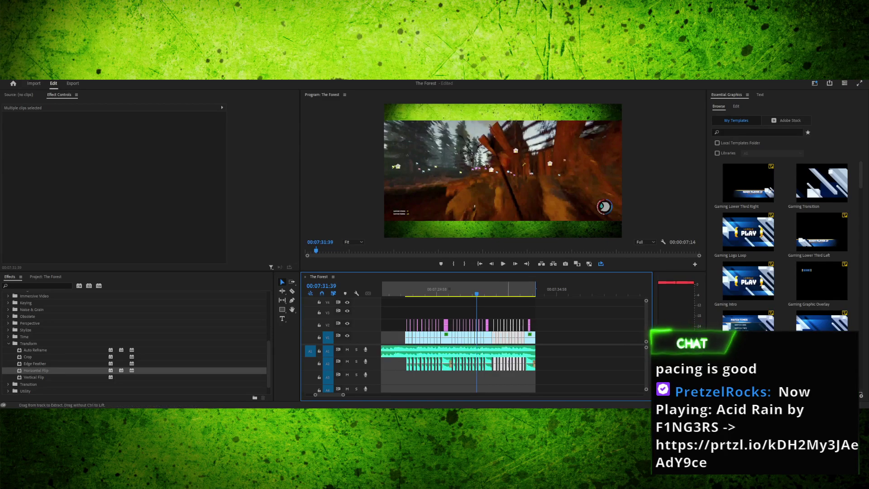
Try pasting the copied short log clips at 00:07:26:53, at the start of the music
{"action": "left_click", "coordinate": [434, 289]}
{"action": "left_click_drag", "start_coordinate": [433, 289], "coordinate": [388, 289]}
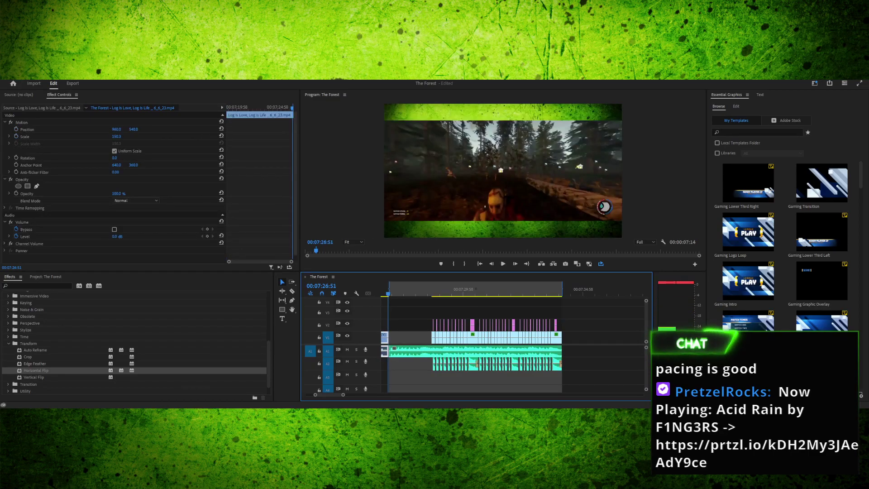
{"action": "key", "text": "Right"}
{"action": "key", "text": "Right"}
{"action": "key", "text": "Left"}
{"action": "key", "text": "Right"}
{"action": "key", "text": "ctrl+v"}
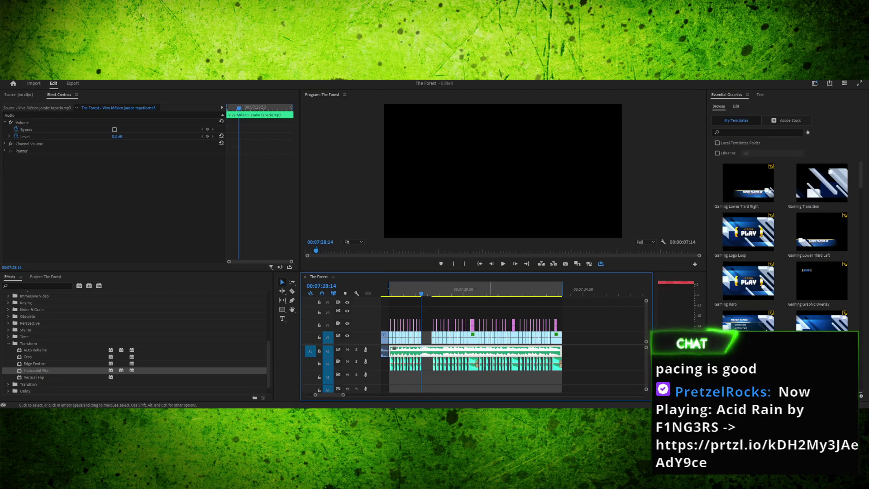
Try filling the gap at 00:07:28:14 with a copy of the next group's long flipped clip, including its adjustment layer and audio
{"action": "left_click", "coordinate": [474, 337]}
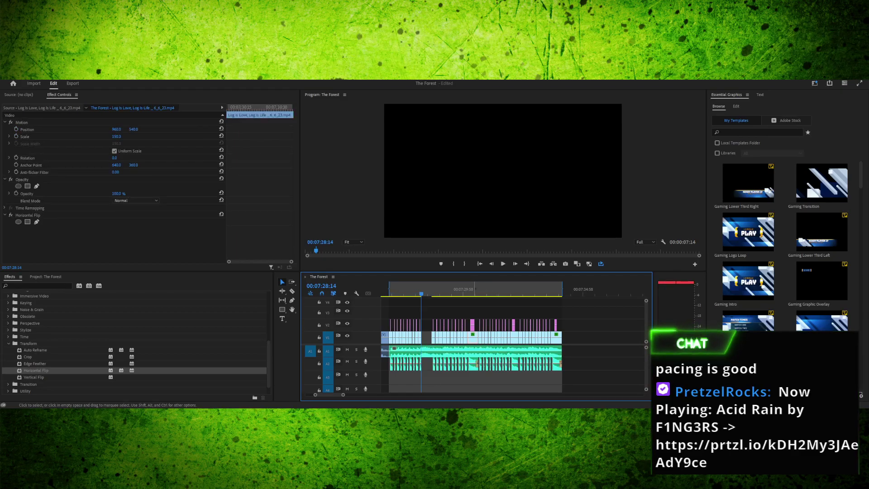
{"action": "left_click", "coordinate": [473, 325], "text": "shift"}
{"action": "left_click", "coordinate": [474, 364], "text": "shift"}
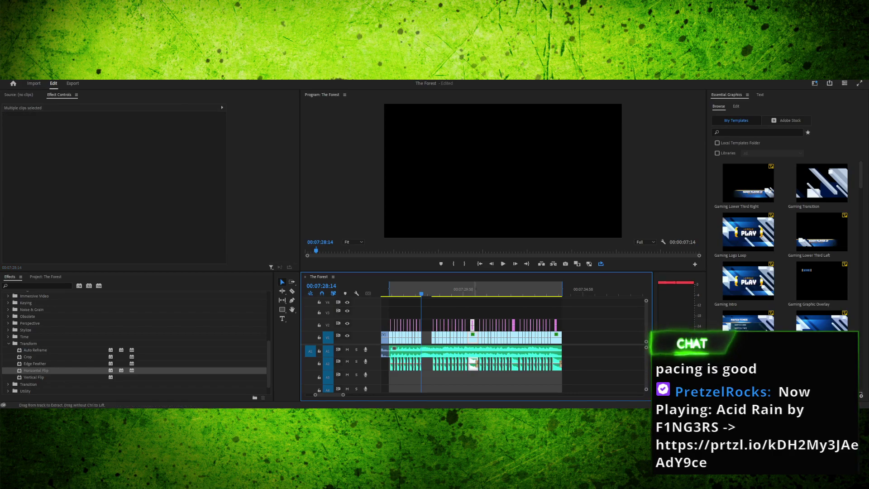
{"action": "key", "text": "Down"}
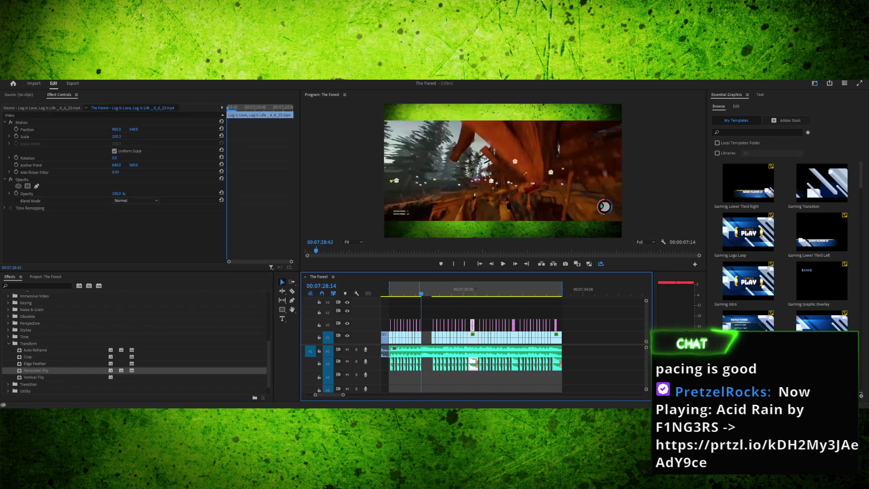
Replay the rebuilt first group from its start to check how it fits the music, and return to 00:07:26:06
{"action": "left_click_drag", "start_coordinate": [433, 294], "coordinate": [389, 293]}
{"action": "key", "text": "space"}
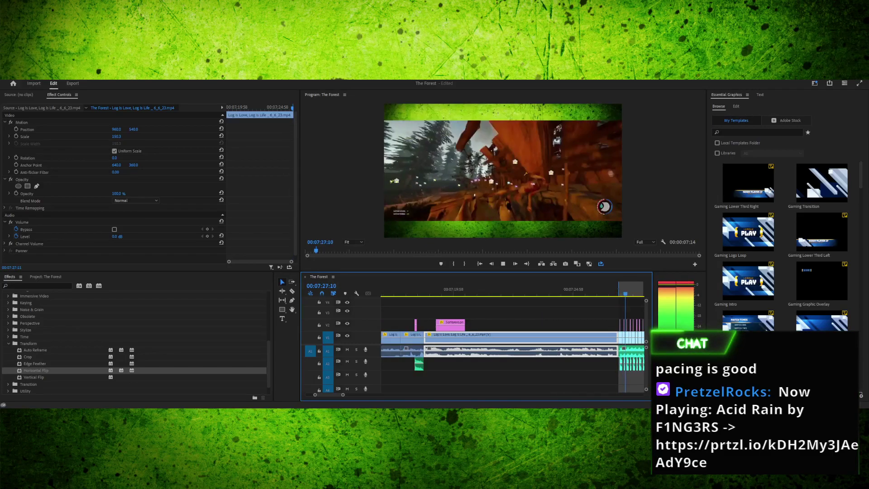
{"action": "left_click_drag", "start_coordinate": [423, 290], "coordinate": [381, 290]}
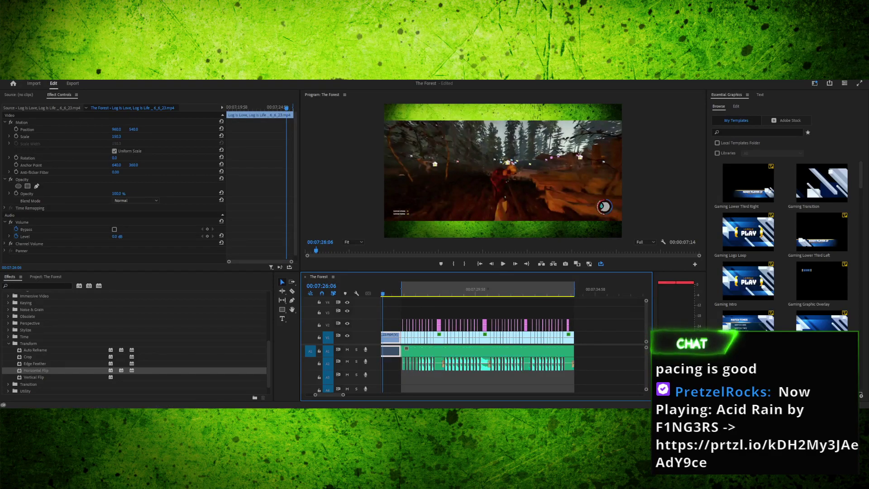
Examine the first short clips around 00:07:27:08 frame by frame and replay them up to 00:07:27:14
{"action": "key", "text": "="}
{"action": "key", "text": "="}
{"action": "key", "text": "-"}
{"action": "left_click", "coordinate": [543, 290]}
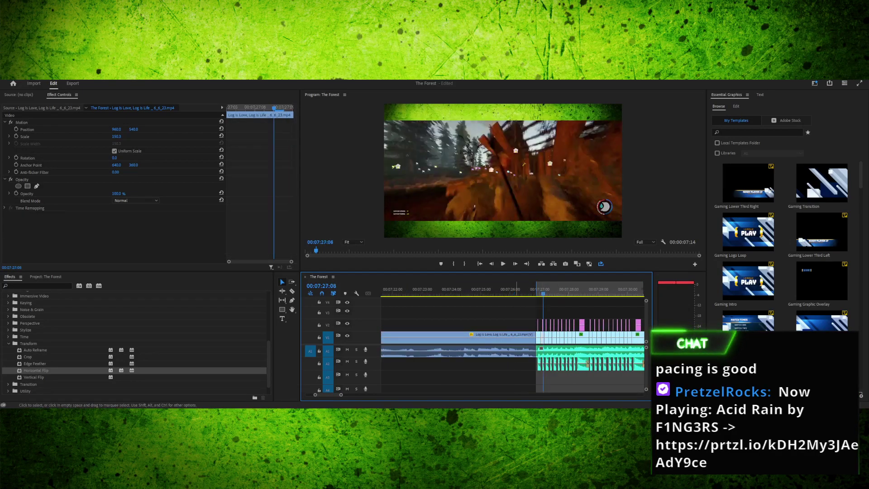
{"action": "key", "text": "="}
{"action": "key", "text": "="}
{"action": "key", "text": "="}
{"action": "key", "text": "="}
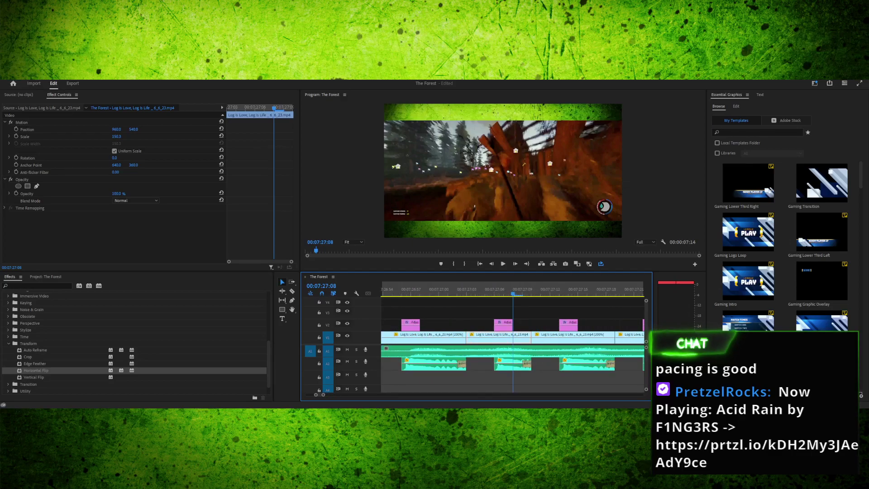
{"action": "key", "text": "minus"}
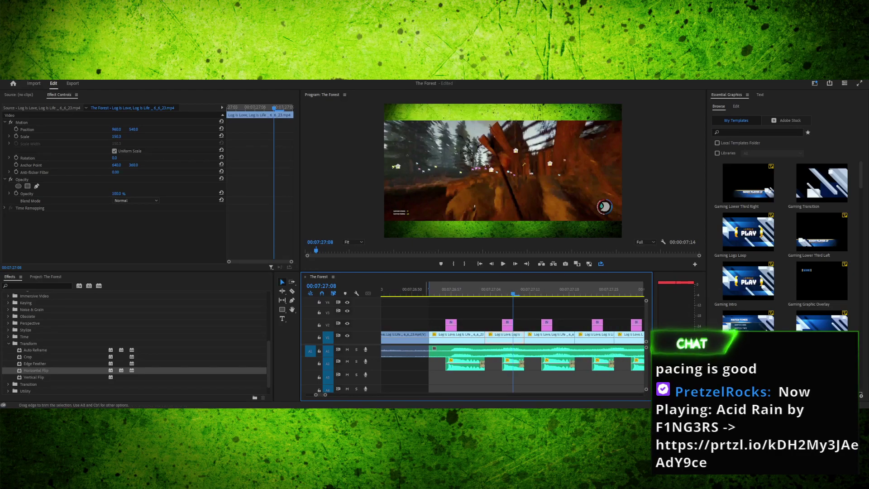
{"action": "key", "text": "Left"}
{"action": "key", "text": "Left"}
{"action": "key", "text": "Left"}
{"action": "key", "text": "Left"}
{"action": "key", "text": "Left"}
{"action": "key", "text": "Left"}
{"action": "key", "text": "space"}
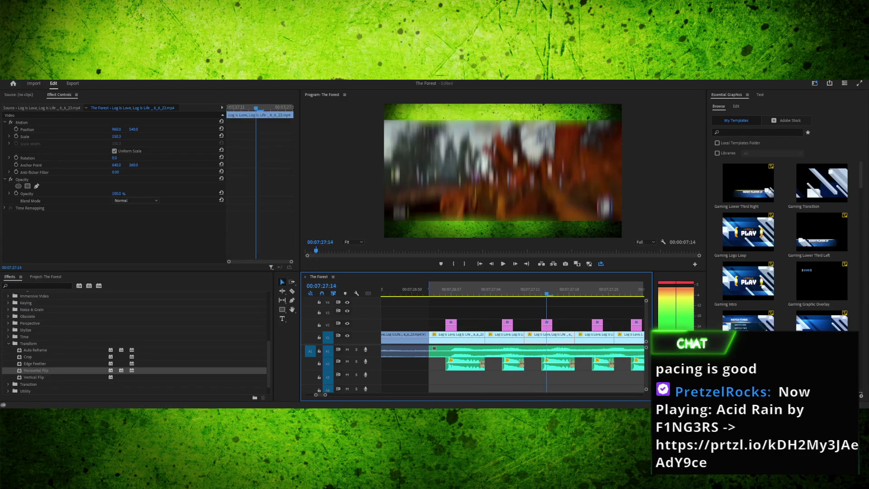
Check the cuts between 00:07:27:04 and 00:07:27:22 by stepping and replaying, and save the project
{"action": "key", "text": "Left"}
{"action": "key", "text": "Left"}
{"action": "key", "text": "Left"}
{"action": "key", "text": "Left"}
{"action": "key", "text": "Left"}
{"action": "key", "text": "Left"}
{"action": "key", "text": "Left"}
{"action": "key", "text": "Left"}
{"action": "key", "text": "Left"}
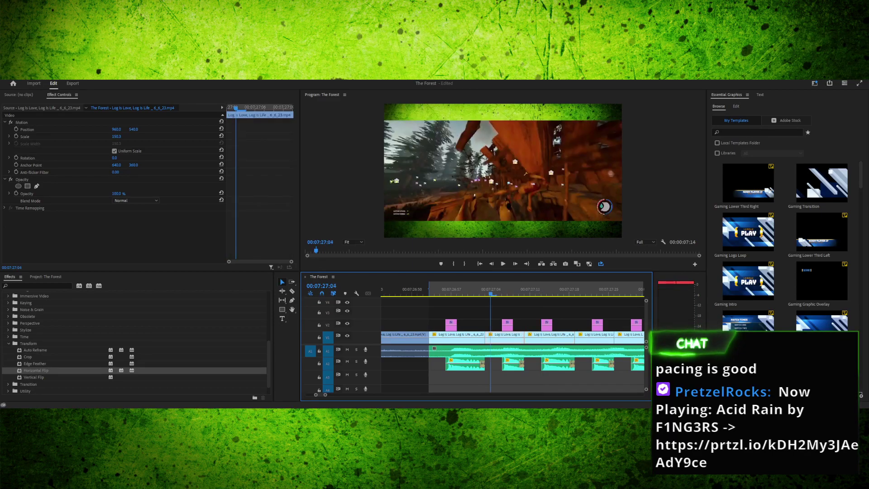
{"action": "key", "text": "Right"}
{"action": "key", "text": "Right"}
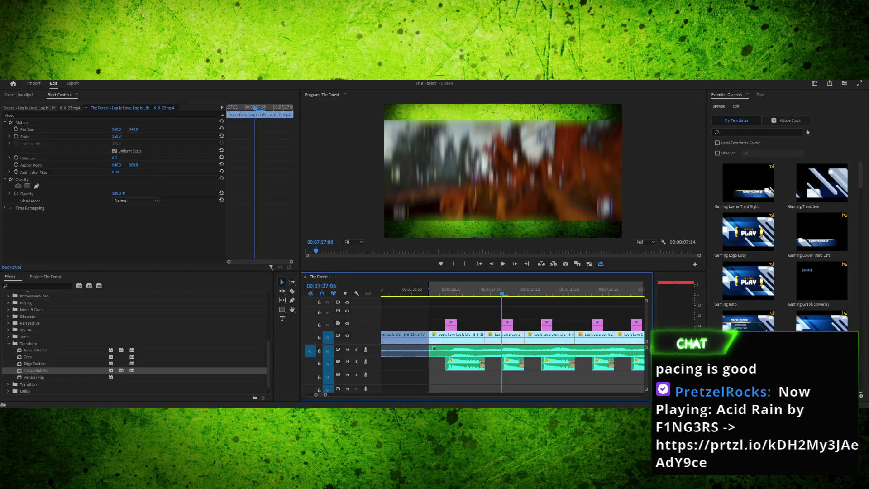
{"action": "key", "text": "space"}
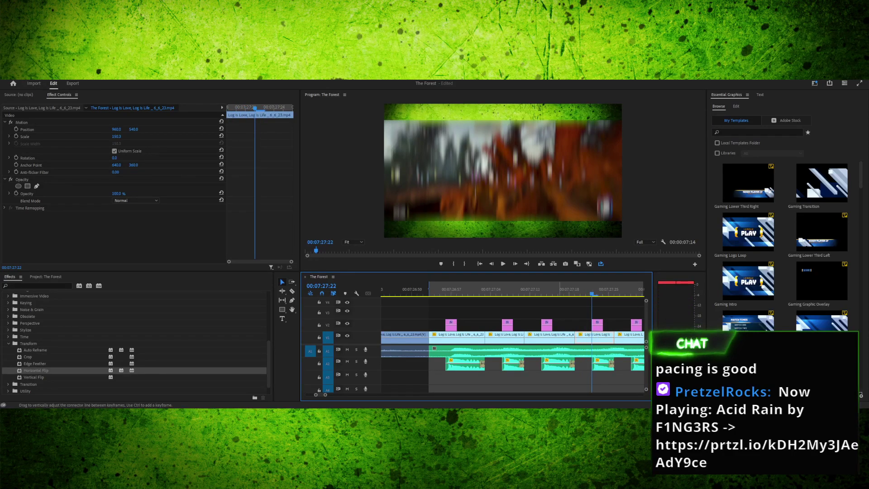
{"action": "left_click", "coordinate": [550, 338]}
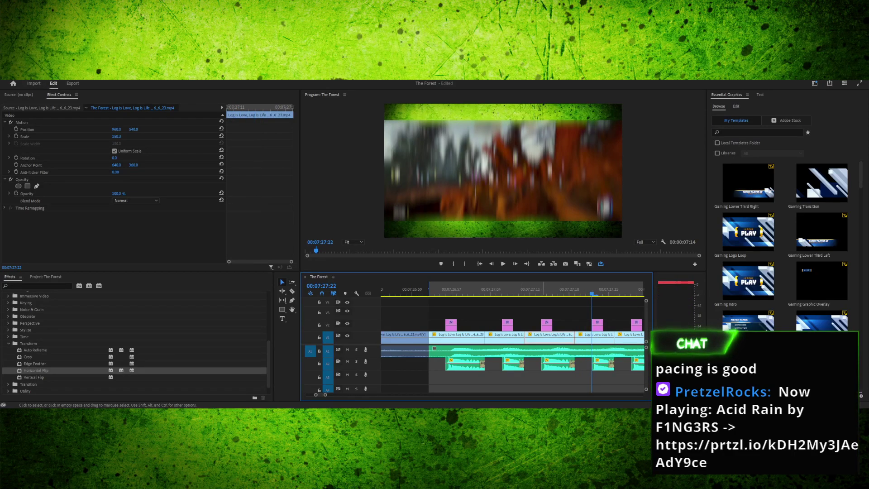
{"action": "key", "text": "ctrl+s"}
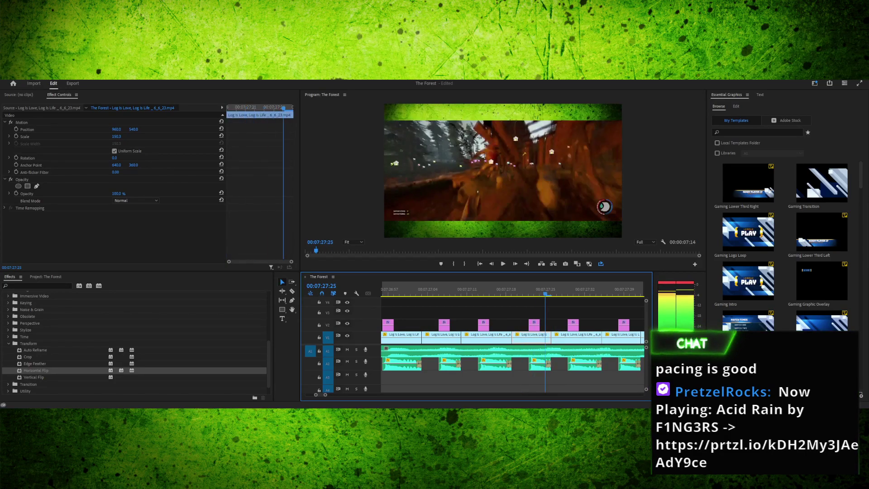
Step back through the cut near 00:07:27:22 and replay the remaining short clips up to 00:07:28:17
{"action": "key", "text": "Left"}
{"action": "key", "text": "Left"}
{"action": "key", "text": "Left"}
{"action": "key", "text": "Left"}
{"action": "key", "text": "Left"}
{"action": "key", "text": "Left"}
{"action": "key", "text": "Left"}
{"action": "key", "text": "Left"}
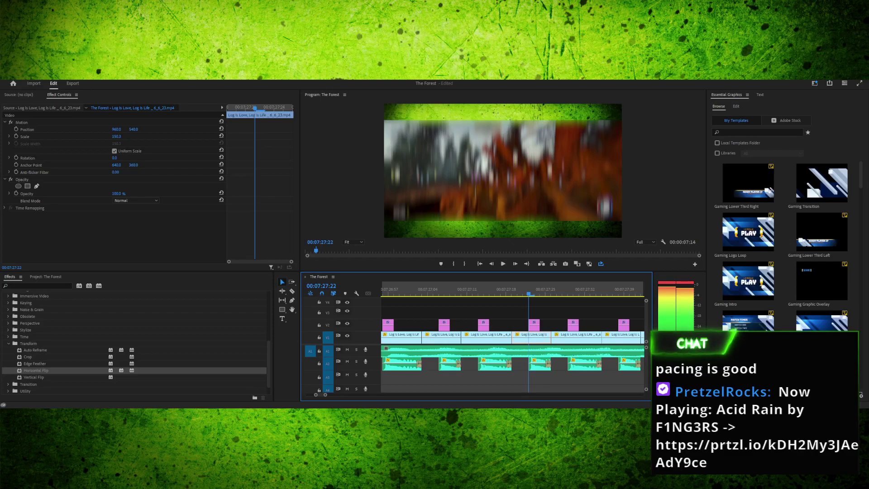
{"action": "key", "text": "space"}
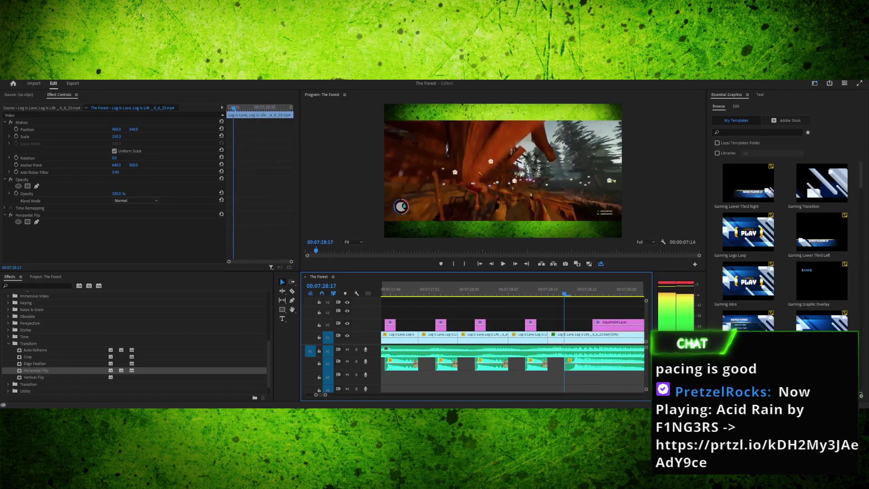
Examine the join between the last short clip and the long flipped clip around 00:07:28:17 frame by frame
{"action": "key", "text": "Left"}
{"action": "key", "text": "Left"}
{"action": "key", "text": "Left"}
{"action": "key", "text": "Left"}
{"action": "key", "text": "Left"}
{"action": "key", "text": "Right"}
{"action": "key", "text": "Right"}
{"action": "key", "text": "Right"}
{"action": "key", "text": "Left"}
{"action": "key", "text": "Left"}
{"action": "key", "text": "Right"}
{"action": "key", "text": "Right"}
{"action": "key", "text": "Right"}
{"action": "key", "text": "Right"}
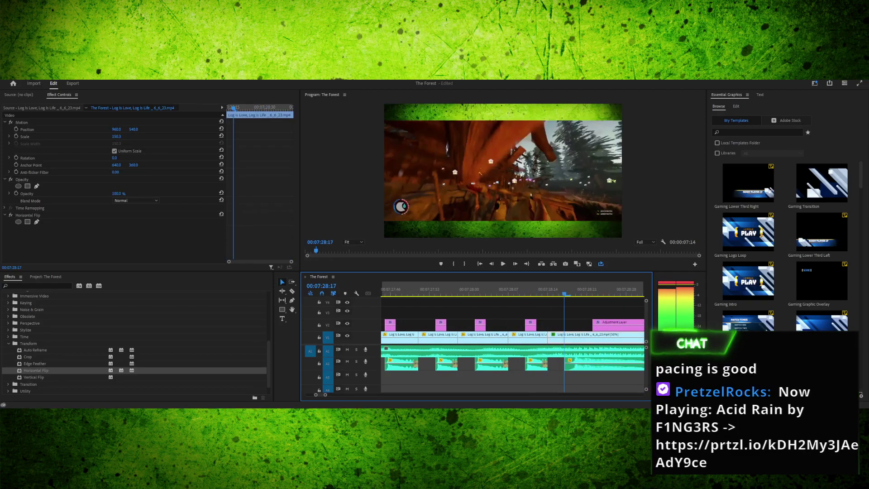
{"action": "key", "text": "Left"}
{"action": "key", "text": "Left"}
{"action": "key", "text": "Left"}
{"action": "key", "text": "Left"}
{"action": "key", "text": "Right"}
{"action": "key", "text": "Right"}
{"action": "key", "text": "Right"}
{"action": "key", "text": "Right"}
{"action": "key", "text": "Right"}
{"action": "key", "text": "Right"}
Step through the long flipped clip under its adjustment layer to 00:07:28:29
{"action": "scroll", "coordinate": [513, 344], "scroll_direction": "down", "scroll_amount": 3}
{"action": "key", "text": "Right"}
{"action": "key", "text": "Right"}
{"action": "key", "text": "Right"}
{"action": "key", "text": "Right"}
{"action": "key", "text": "Right"}
{"action": "key", "text": "Right"}
{"action": "key", "text": "Right"}
{"action": "key", "text": "Right"}
{"action": "key", "text": "Right"}
{"action": "key", "text": "Right"}
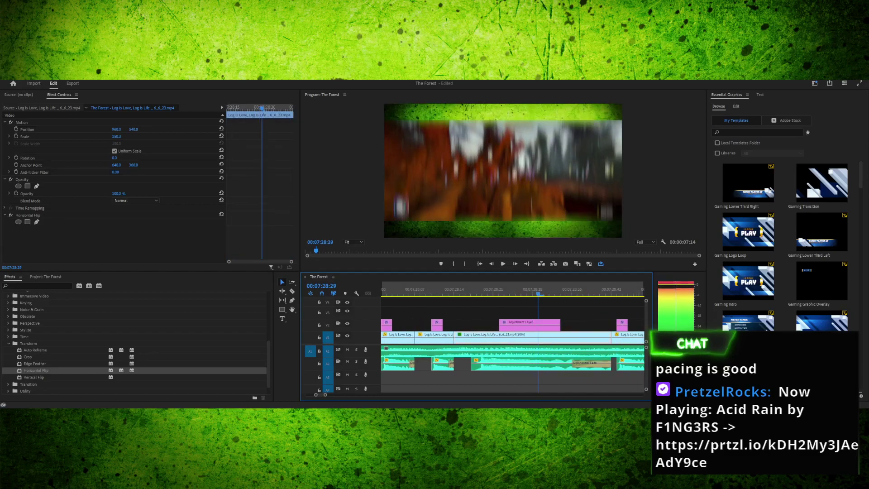
Undo the rebuilding of the first log-clip group and replay the groups from 00:07:26:53 to 00:07:29:10
{"action": "key", "text": "minus"}
{"action": "key", "text": "minus"}
{"action": "key", "text": "minus"}
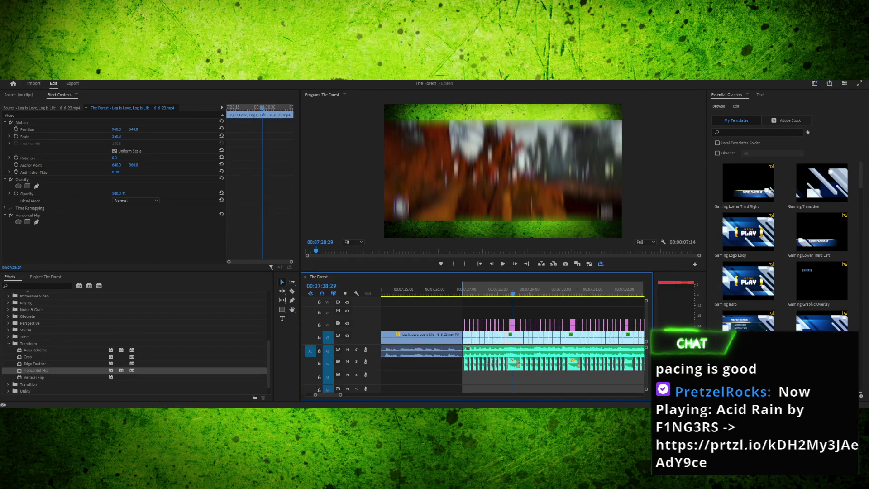
{"action": "key", "text": "ctrl+z"}
{"action": "key", "text": "ctrl+z"}
{"action": "key", "text": "ctrl+z"}
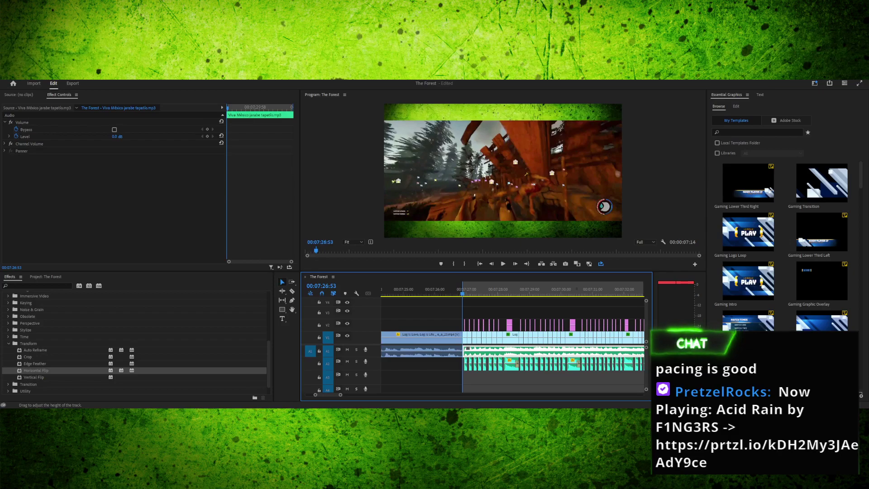
{"action": "key", "text": "space"}
{"action": "key", "text": "space"}
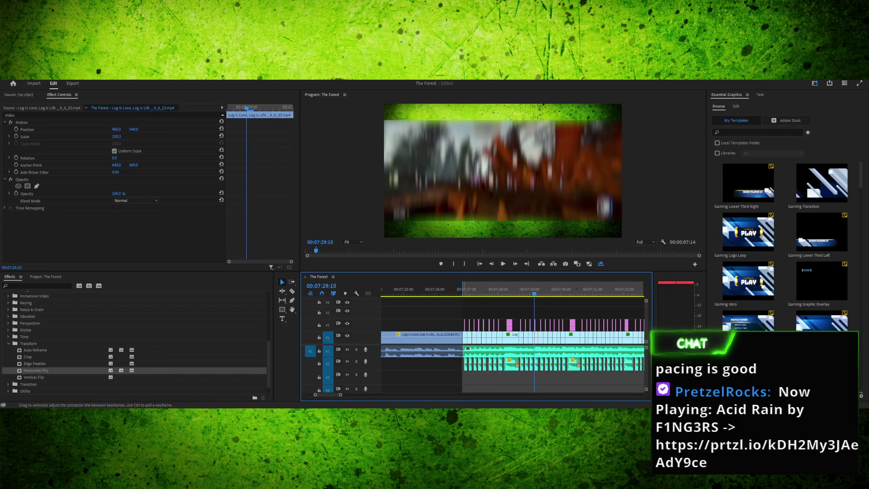
Open the audio gain settings for the Viva México music clip and confirm them
{"action": "left_click_drag", "start_coordinate": [469, 342], "coordinate": [500, 381]}
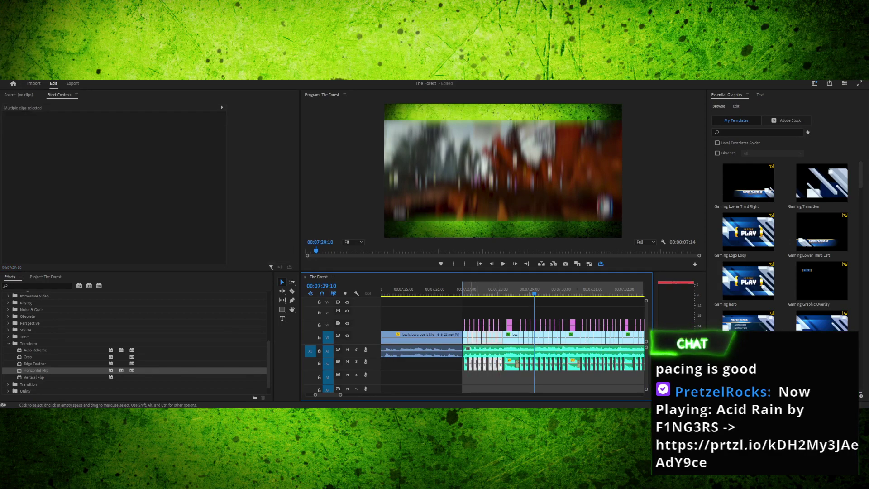
{"action": "key", "text": "g"}
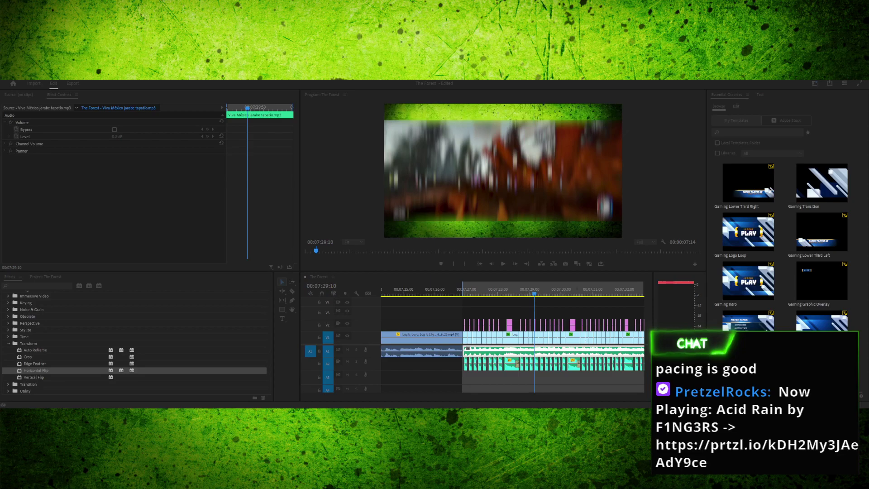
{"action": "key", "text": "Return"}
Replay all repeated groups from 00:07:26:54 against the music, and examine the end of the last clip at 00:07:34:04
{"action": "left_click_drag", "start_coordinate": [535, 293], "coordinate": [464, 293]}
{"action": "key", "text": "Left"}
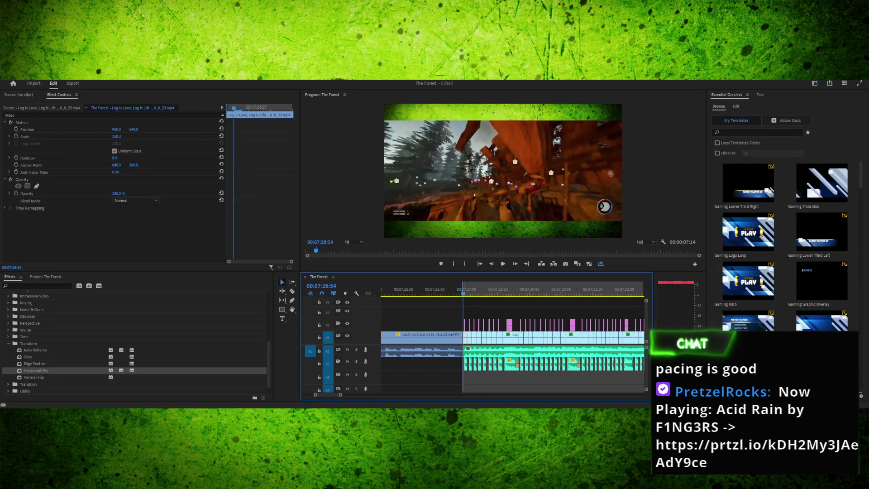
{"action": "key", "text": "space"}
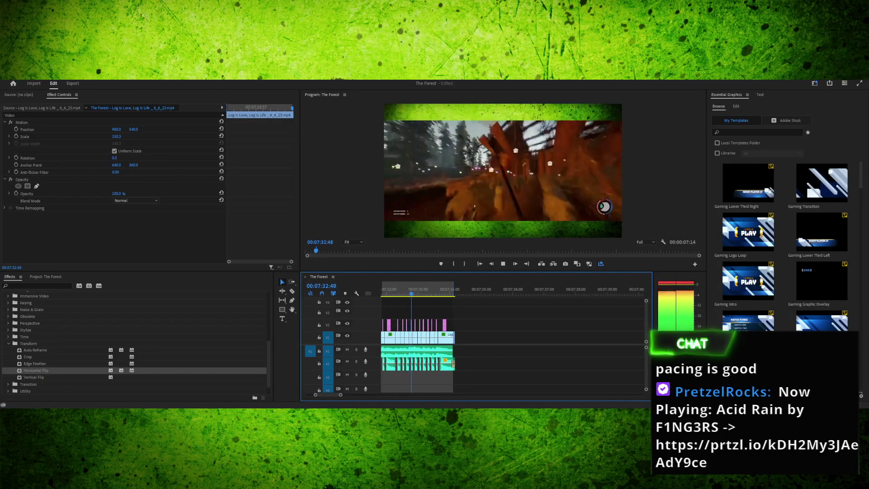
{"action": "key", "text": "space"}
{"action": "key", "text": "space"}
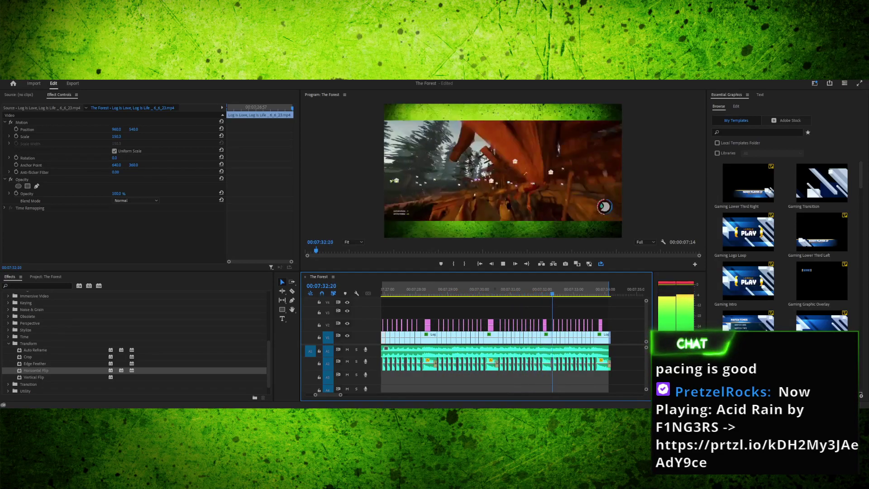
{"action": "key", "text": "space"}
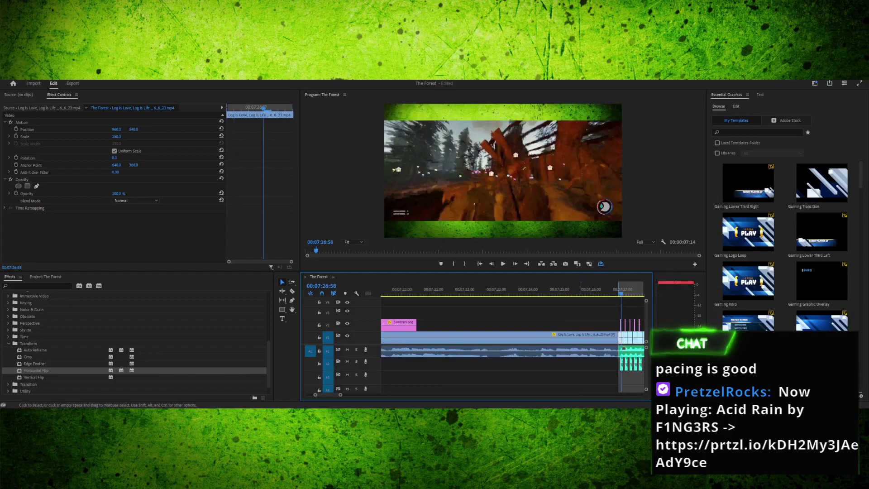
{"action": "key", "text": "space"}
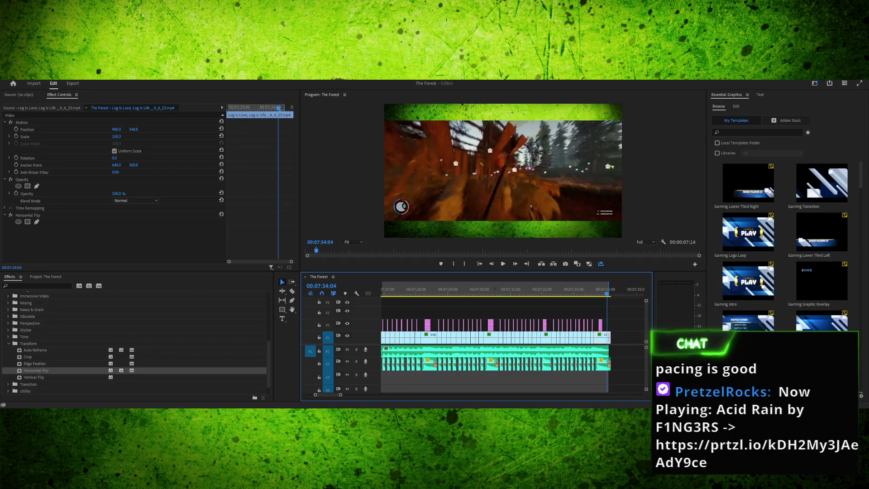
{"action": "key", "text": "equal"}
{"action": "key", "text": "equal"}
{"action": "key", "text": "equal"}
{"action": "key", "text": "equal"}
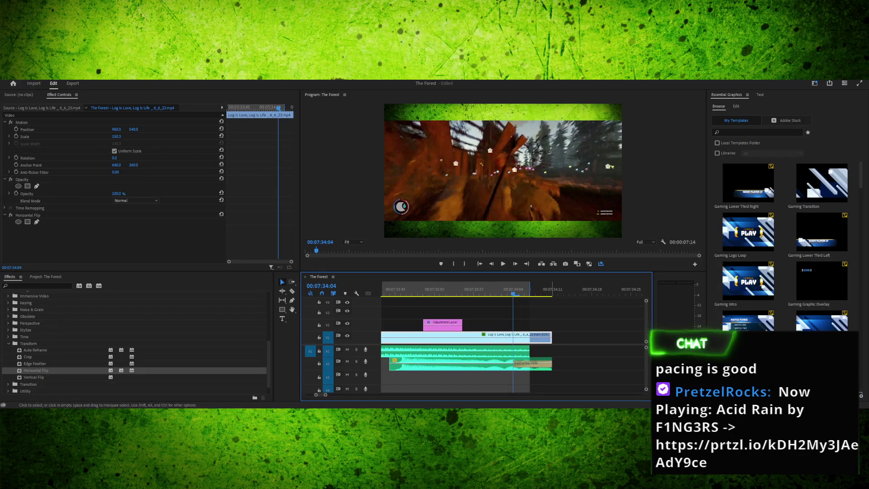
Trim the end of the last flipped log clip back to the end of the music and play back the repeated groups
{"action": "left_click_drag", "start_coordinate": [551, 338], "coordinate": [530, 364]}
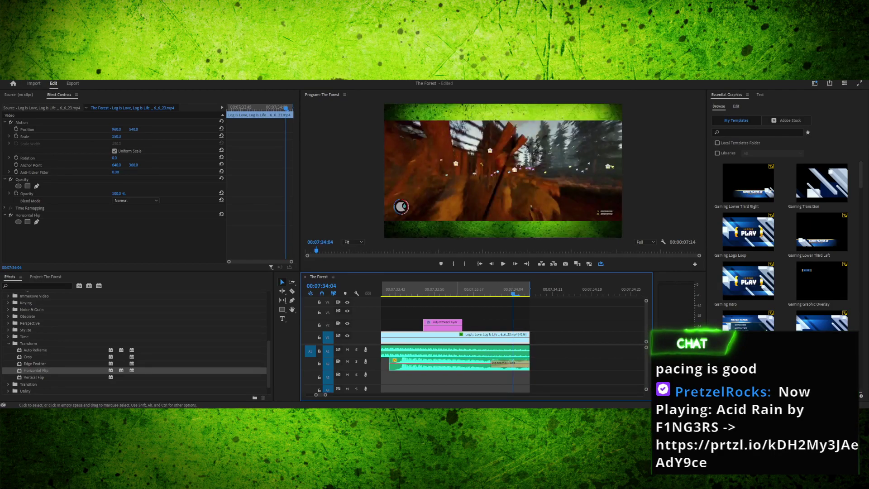
{"action": "left_click", "coordinate": [446, 290]}
{"action": "key", "text": "space"}
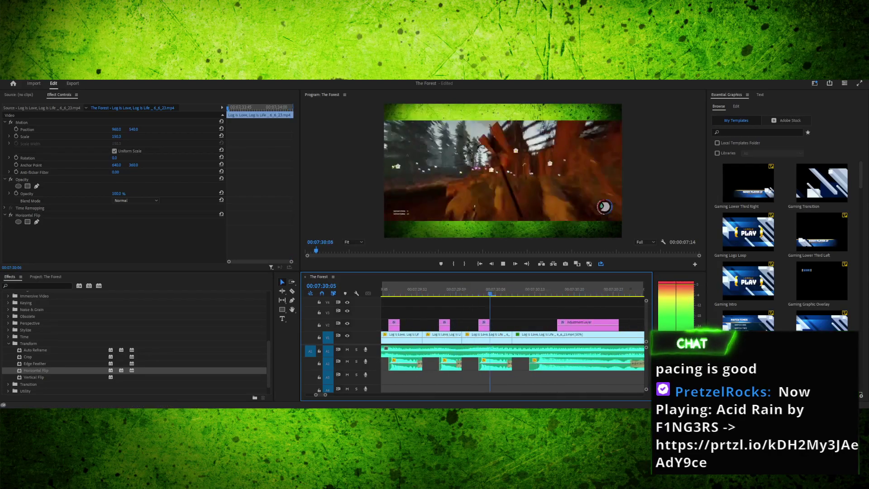
Replay the whole run of repeated groups against the music, restarting from several points between 00:07:27 and 00:07:29
{"action": "key", "text": "minus"}
{"action": "key", "text": "minus"}
{"action": "key", "text": "minus"}
{"action": "key", "text": "minus"}
{"action": "key", "text": "minus"}
{"action": "key", "text": "minus"}
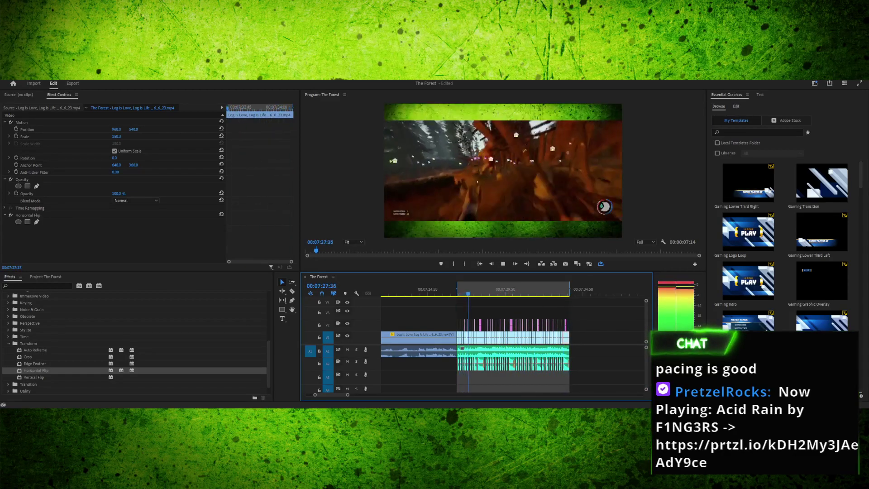
{"action": "key", "text": "space"}
{"action": "left_click_drag", "start_coordinate": [495, 290], "coordinate": [474, 290]}
{"action": "key", "text": "space"}
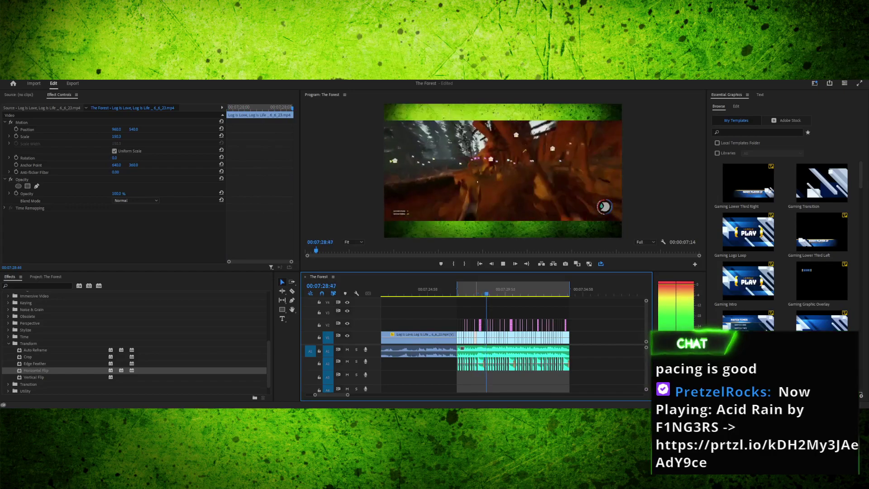
{"action": "left_click_drag", "start_coordinate": [476, 288], "coordinate": [465, 289]}
{"action": "key", "text": "space"}
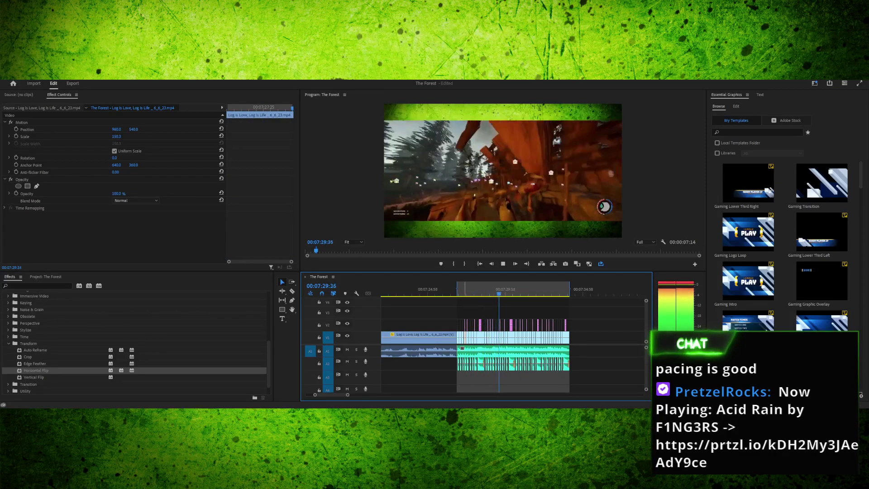
{"action": "key", "text": "Up"}
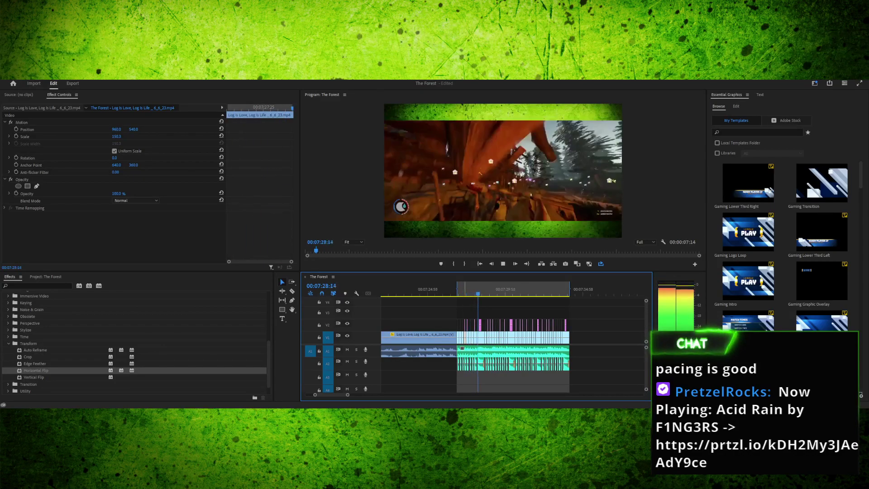
{"action": "key", "text": "Up"}
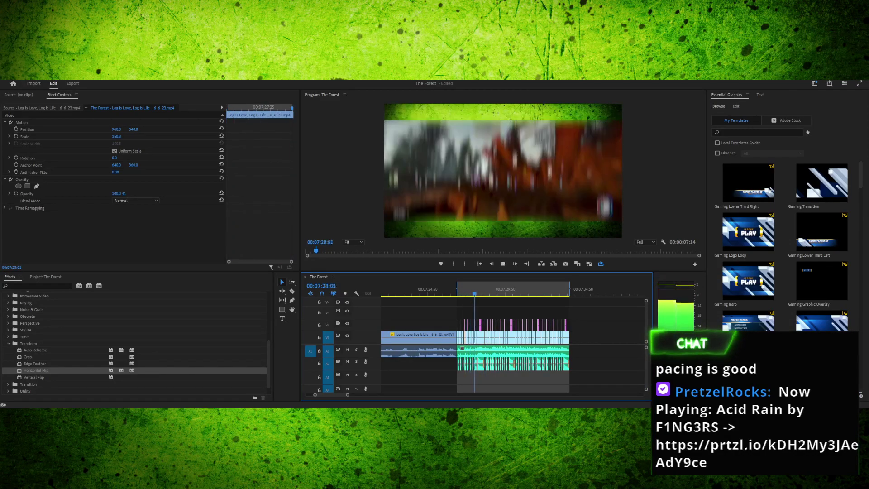
{"action": "key", "text": "Up"}
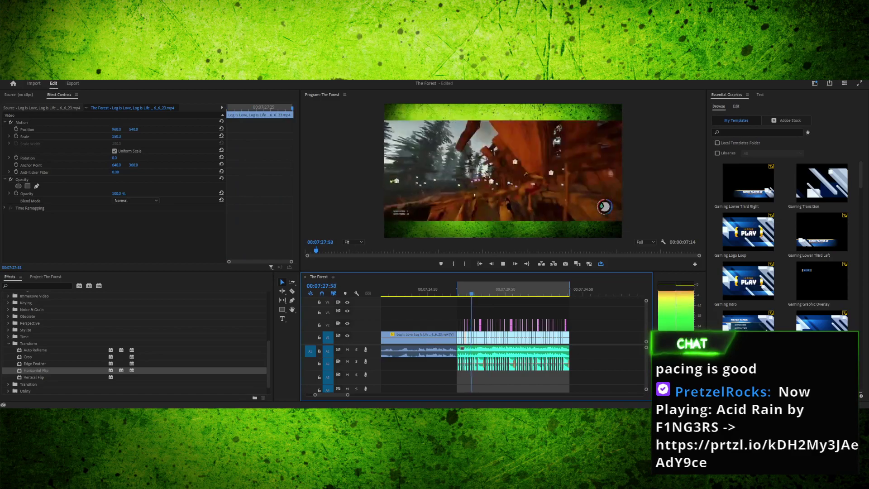
{"action": "key", "text": "space"}
{"action": "key", "text": "Up"}
{"action": "key", "text": "space"}
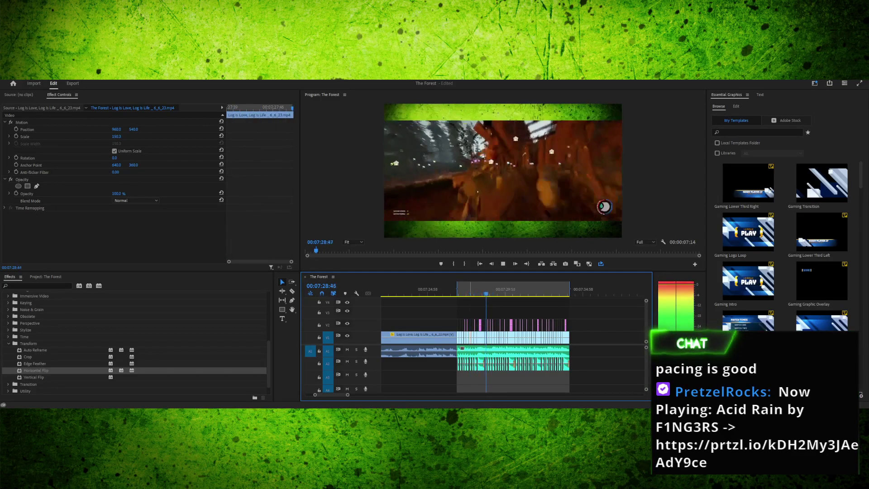
{"action": "key", "text": "space"}
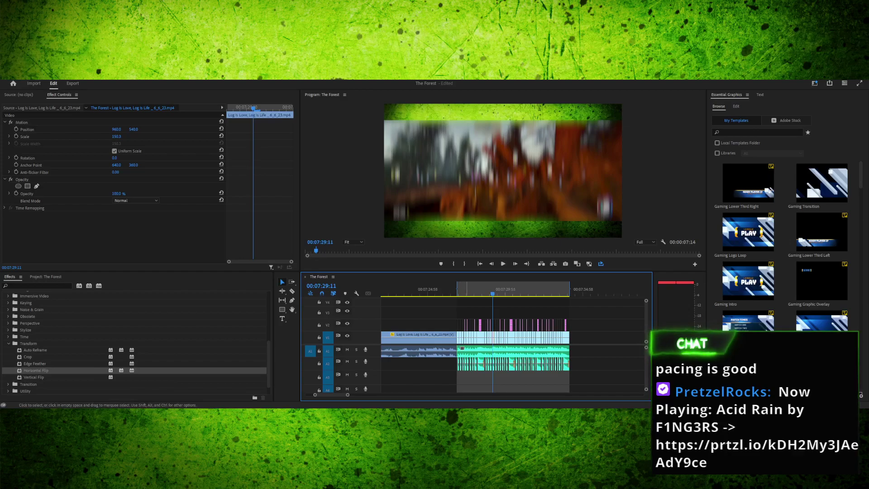
Extend the in-to-out range back before the sombrero passage, to a duration of 00:00:17:11, and play it from the in point
{"action": "left_click_drag", "start_coordinate": [458, 288], "coordinate": [546, 288]}
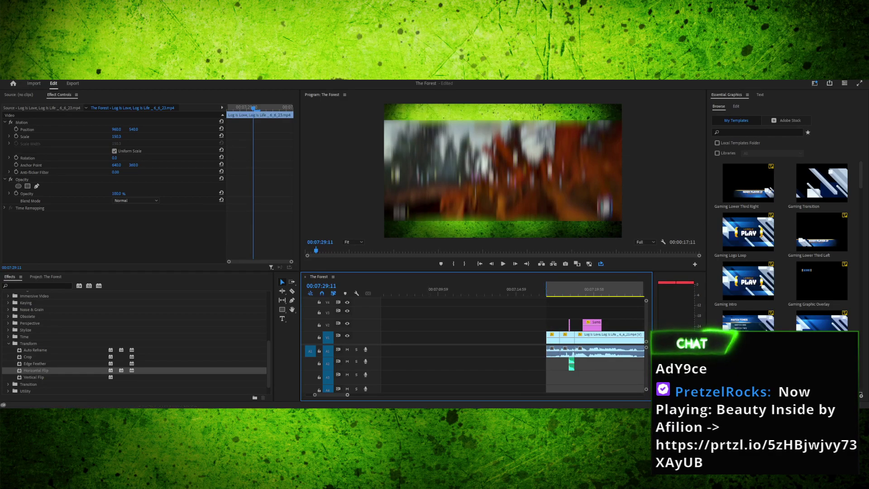
{"action": "scroll", "coordinate": [512, 339], "scroll_direction": "up", "scroll_amount": 10}
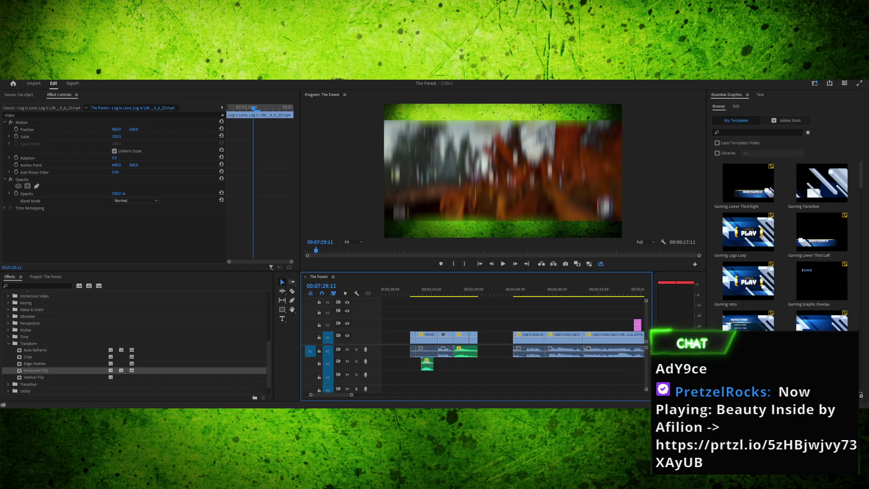
{"action": "key", "text": "space"}
{"action": "key", "text": "space"}
{"action": "key", "text": "shift+i"}
{"action": "key", "text": "space"}
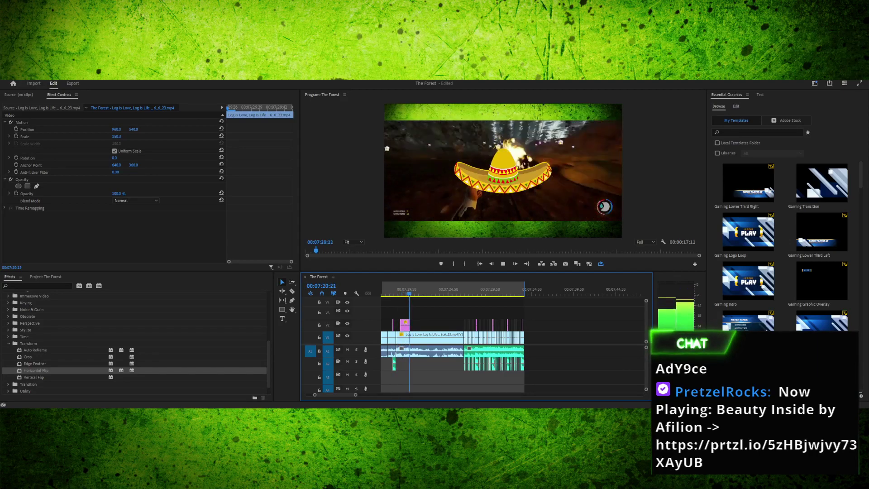
Delete the sombrero image overlay from the track above the log clip
{"action": "key", "text": "space"}
{"action": "left_click", "coordinate": [430, 349]}
{"action": "left_click", "coordinate": [405, 325]}
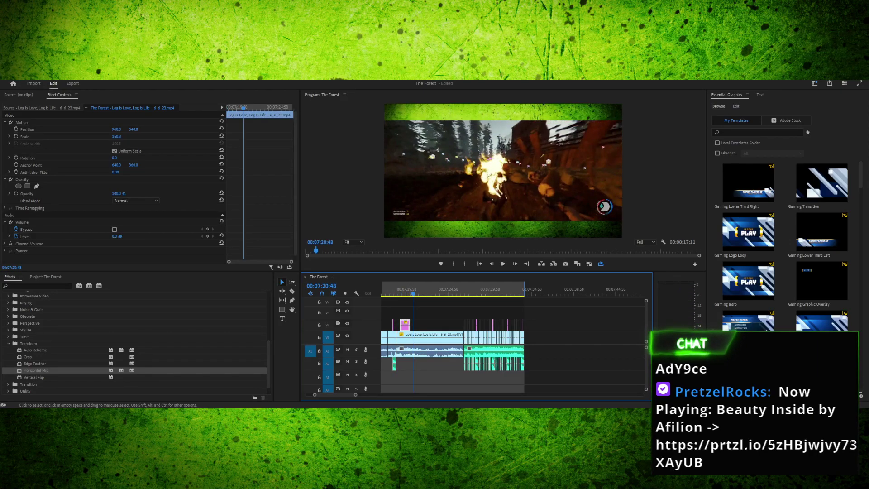
{"action": "key", "text": "Delete"}
Play the lead-in without the sombrero from the in point and find the moment for the image at 00:07:24:19
{"action": "key", "text": "space"}
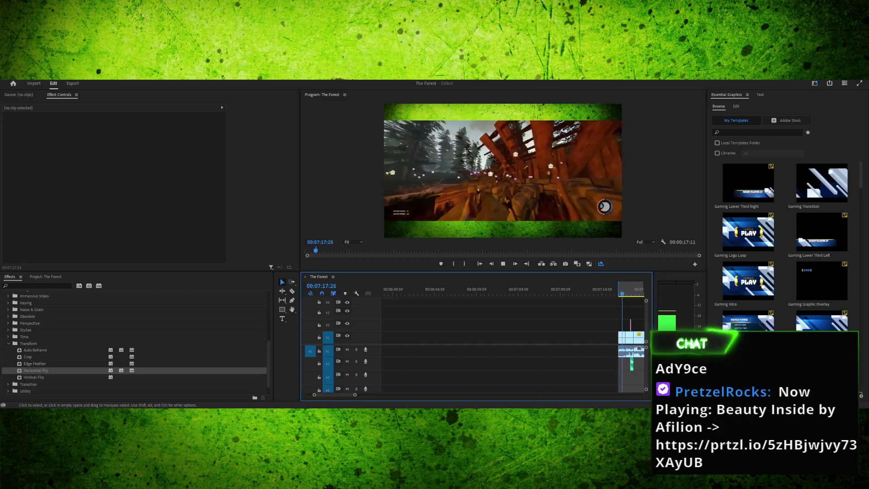
{"action": "key", "text": "minus"}
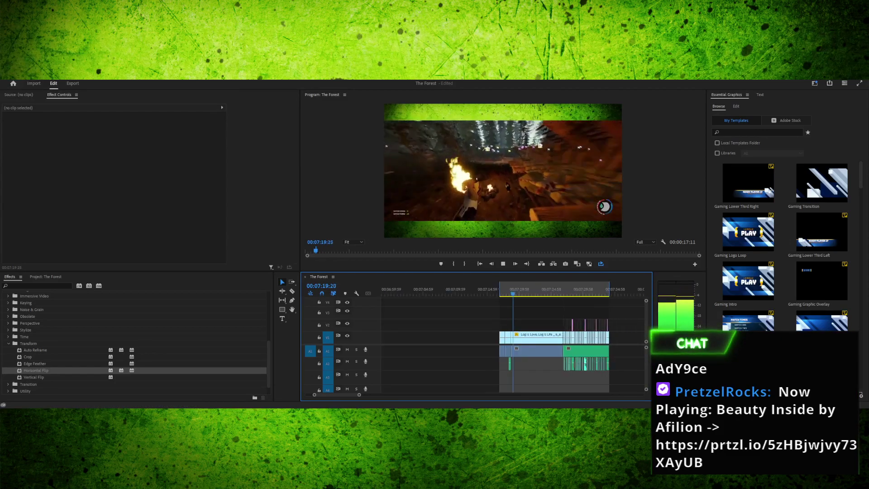
{"action": "key", "text": "minus"}
{"action": "key", "text": "equal"}
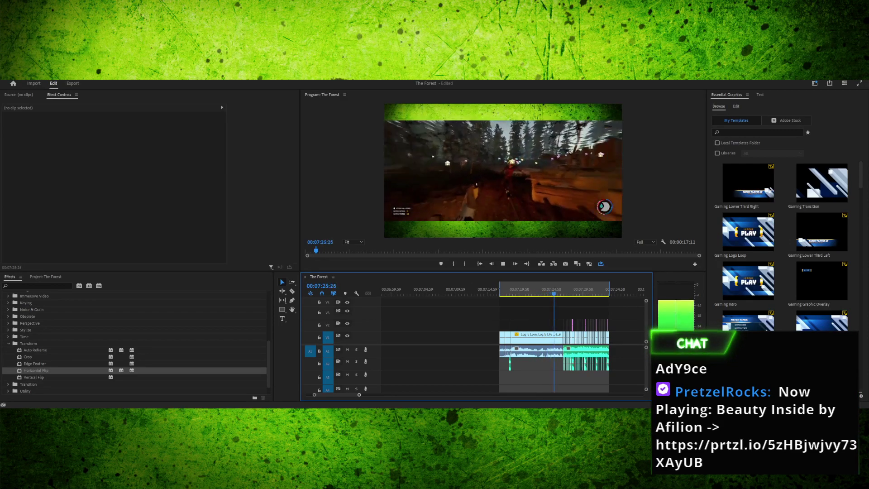
{"action": "key", "text": "space"}
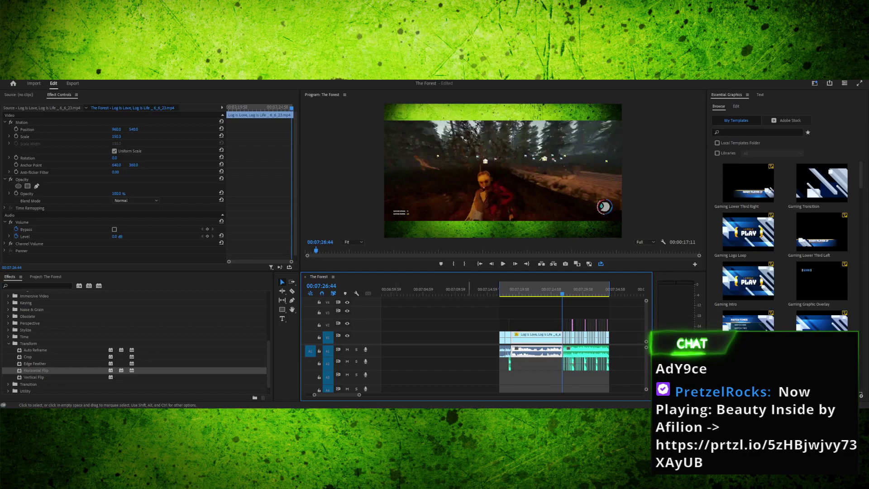
{"action": "left_click", "coordinate": [543, 289]}
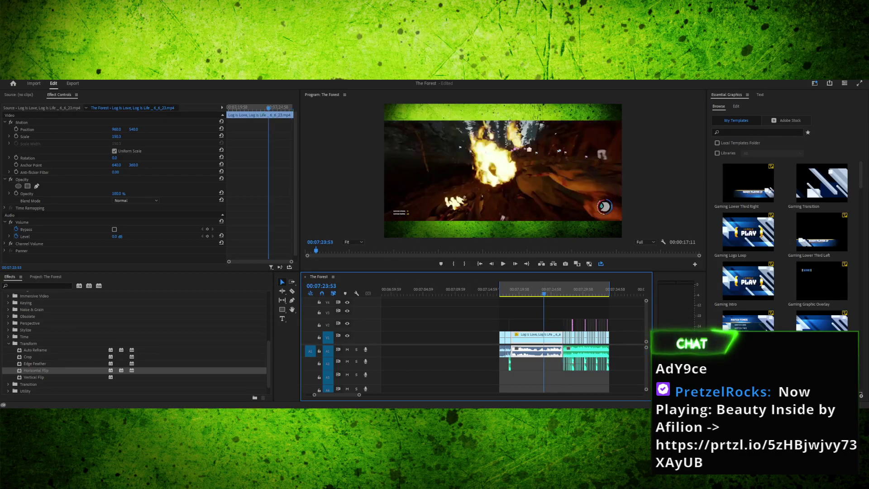
{"action": "key", "text": "space"}
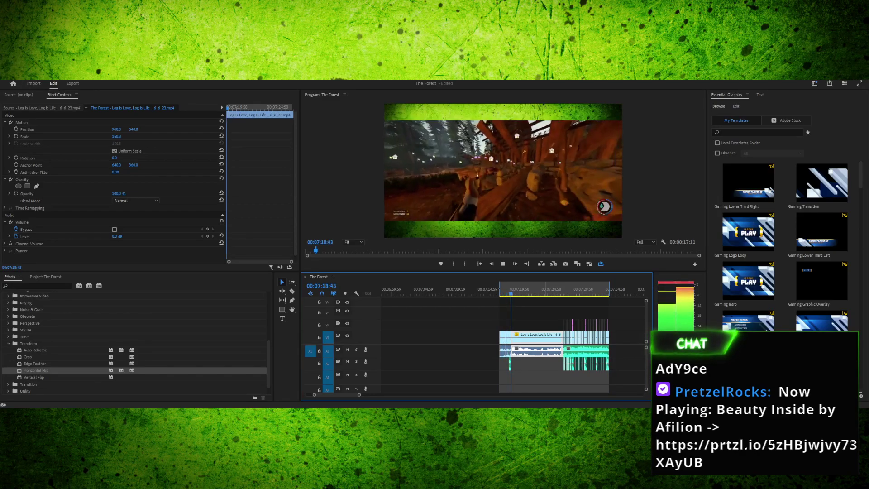
{"action": "left_click_drag", "start_coordinate": [543, 290], "coordinate": [547, 289]}
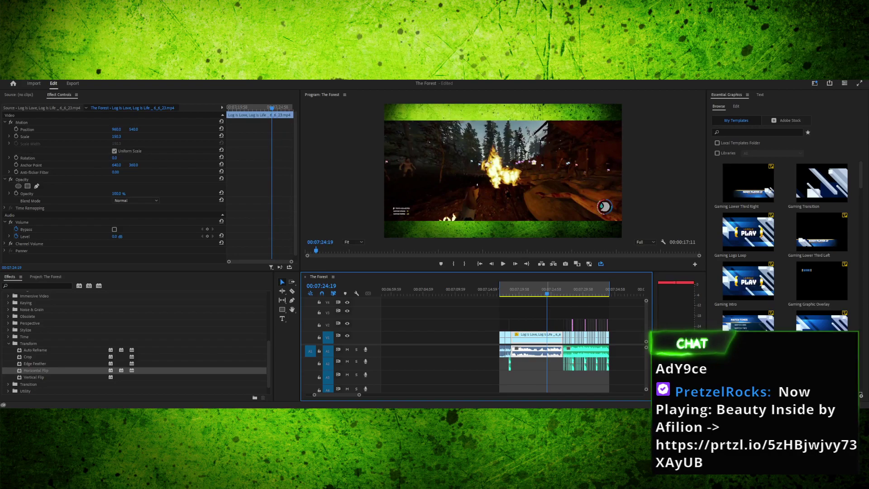
Restore the deleted sombrero image and move it later on its track, to around 00:07:24:19
{"action": "key", "text": "ctrl+z"}
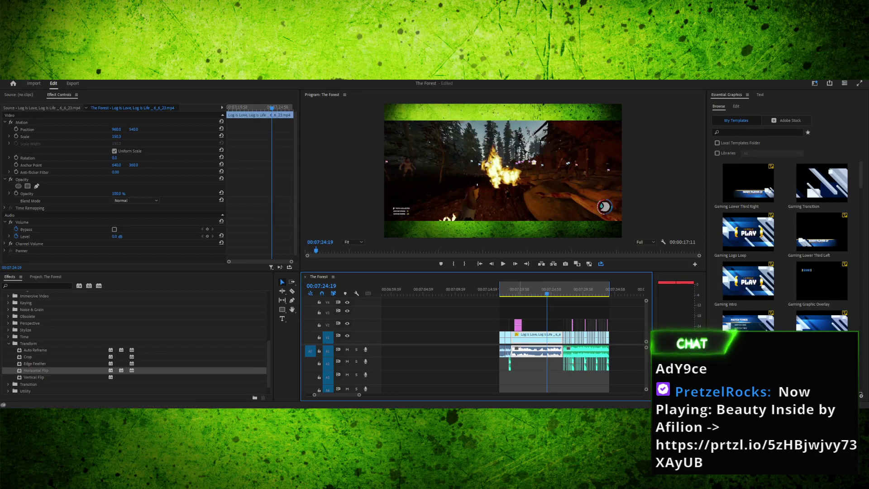
{"action": "left_click", "coordinate": [516, 289]}
{"action": "left_click_drag", "start_coordinate": [520, 325], "coordinate": [551, 325]}
{"action": "left_click_drag", "start_coordinate": [550, 290], "coordinate": [547, 290]}
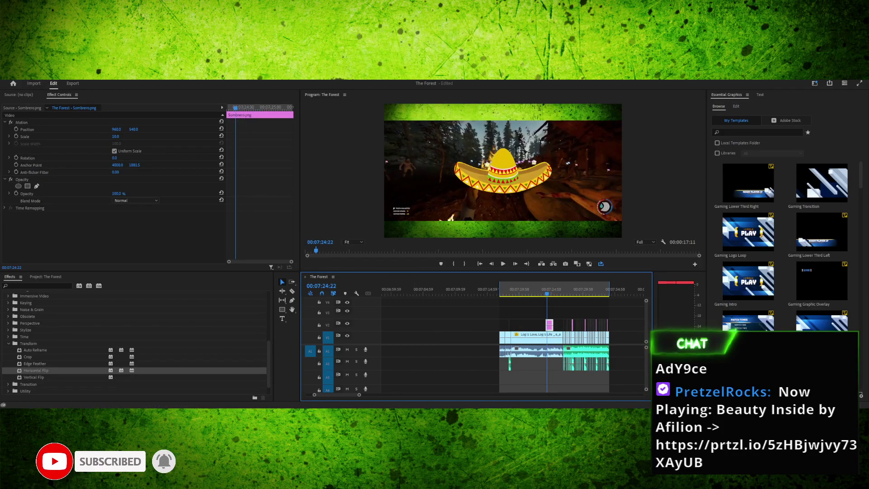
Shift the sombrero image slightly later on its track and play the passage to check its timing
{"action": "key", "text": "equal"}
{"action": "key", "text": "equal"}
{"action": "key", "text": "equal"}
{"action": "key", "text": "equal"}
{"action": "key", "text": "equal"}
{"action": "key", "text": "equal"}
{"action": "key", "text": "minus"}
{"action": "key", "text": "minus"}
{"action": "key", "text": "Left"}
{"action": "key", "text": "Left"}
{"action": "key", "text": "Left"}
{"action": "key", "text": "Left"}
{"action": "key", "text": "Left"}
{"action": "key", "text": "Left"}
{"action": "key", "text": "Left"}
{"action": "key", "text": "Left"}
{"action": "key", "text": "Left"}
{"action": "left_click_drag", "start_coordinate": [565, 325], "coordinate": [584, 324]}
{"action": "key", "text": "space"}
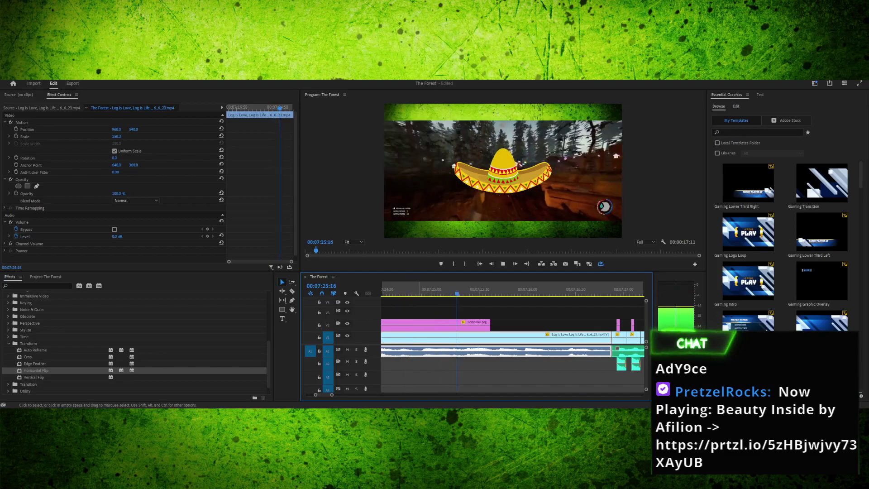
{"action": "key", "text": "space"}
Move the sombrero image so it ends where the first repeated group begins, and replay the passage
{"action": "left_click_drag", "start_coordinate": [435, 325], "coordinate": [545, 324]}
{"action": "left_click_drag", "start_coordinate": [526, 290], "coordinate": [419, 290]}
{"action": "key", "text": "space"}
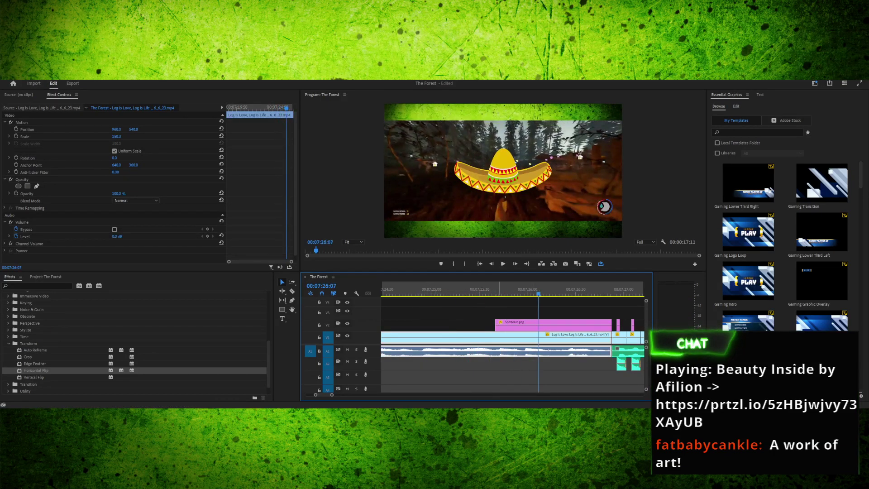
{"action": "key", "text": "space"}
{"action": "key", "text": "space"}
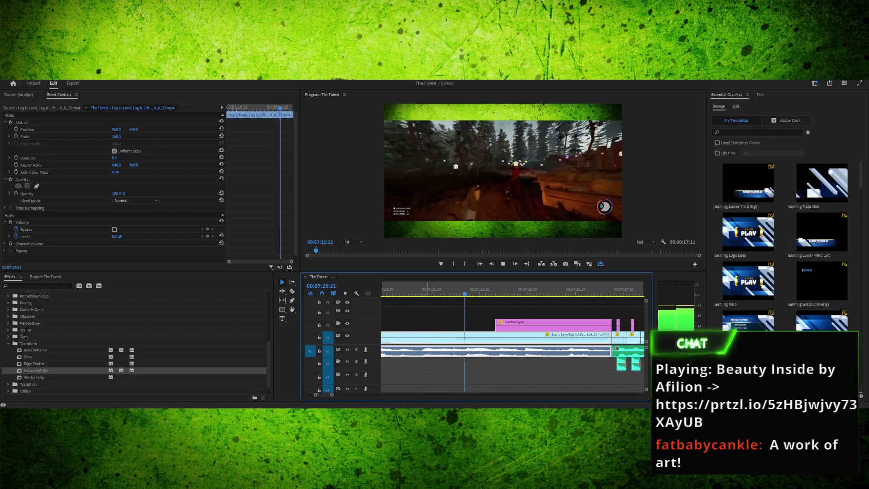
Start the sombrero image at 00:07:25:13 and extend its end to the start of the first repeated group
{"action": "left_click_drag", "start_coordinate": [511, 290], "coordinate": [462, 290]}
{"action": "key", "text": "Left"}
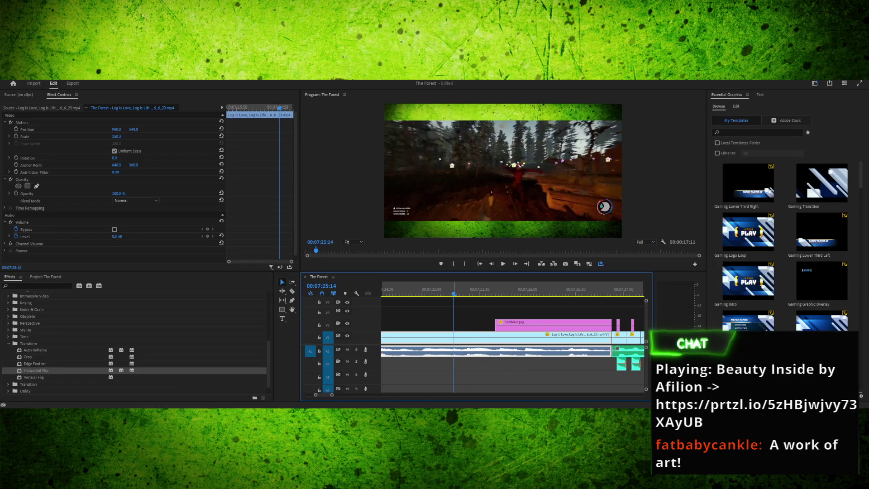
{"action": "key", "text": "shift+Left"}
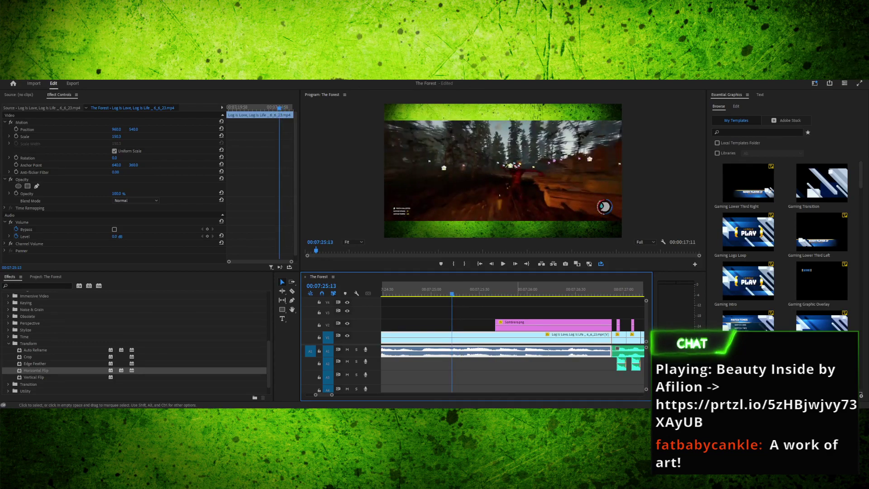
{"action": "left_click_drag", "start_coordinate": [540, 325], "coordinate": [497, 325]}
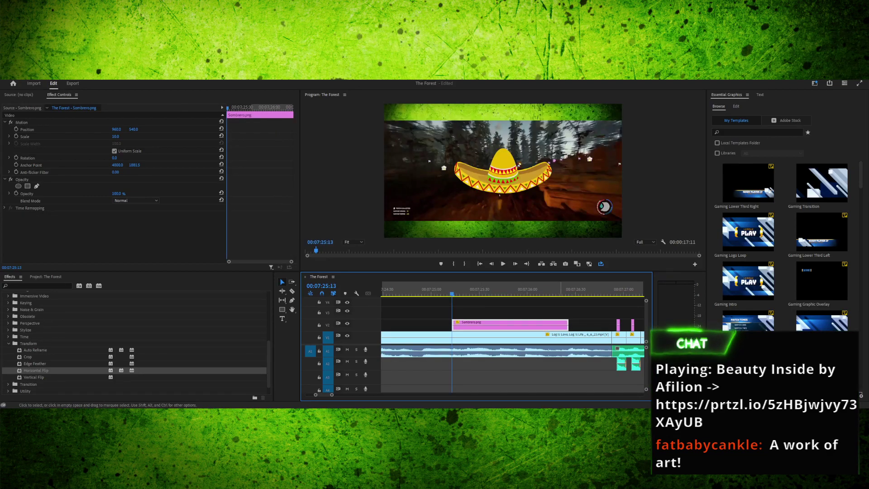
{"action": "left_click_drag", "start_coordinate": [568, 325], "coordinate": [612, 325]}
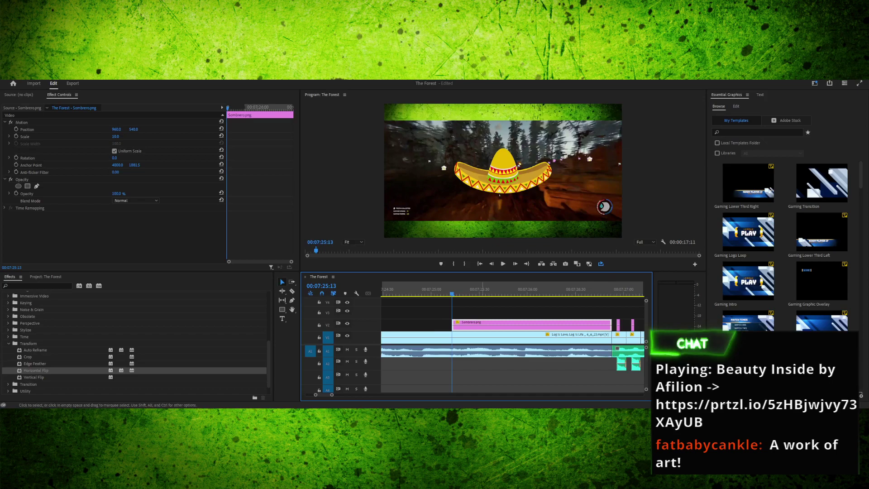
Set the sombrero's scale to 5 and move it above the approaching figure, at about position 1094, 411
{"action": "left_click", "coordinate": [500, 195]}
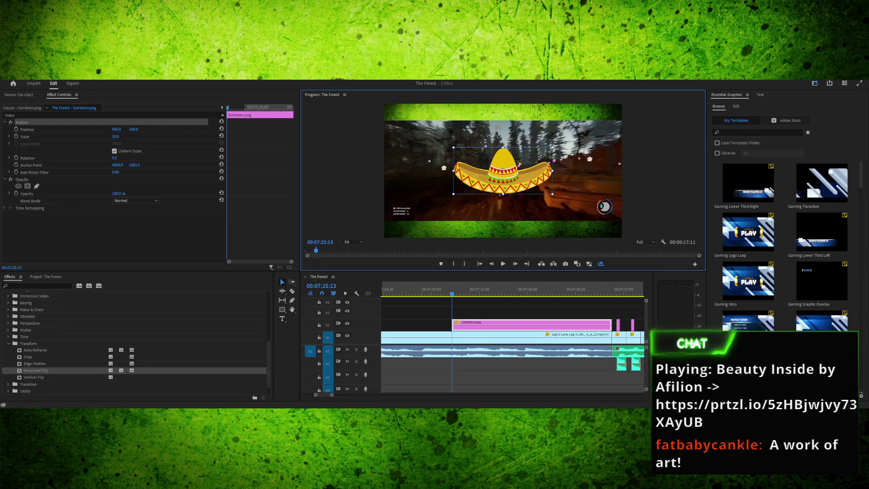
{"action": "left_click", "coordinate": [115, 136]}
{"action": "type", "text": "5"}
{"action": "key", "text": "Return"}
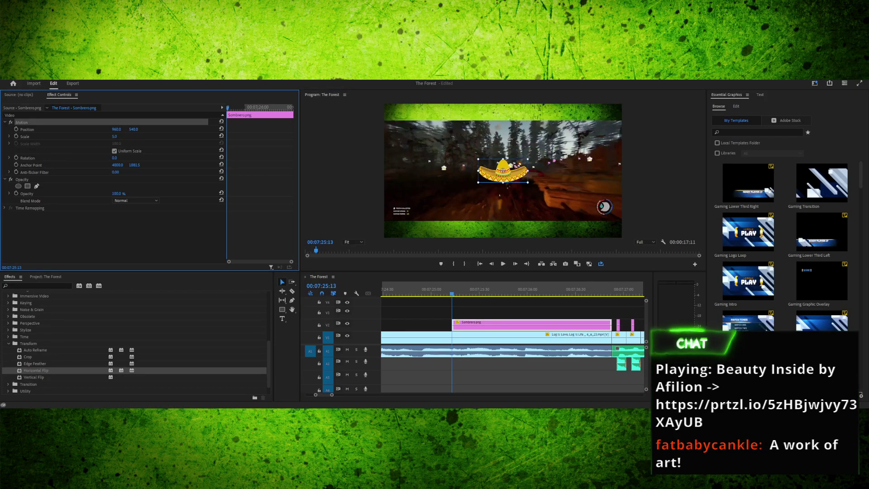
{"action": "left_click_drag", "start_coordinate": [503, 171], "coordinate": [520, 155]}
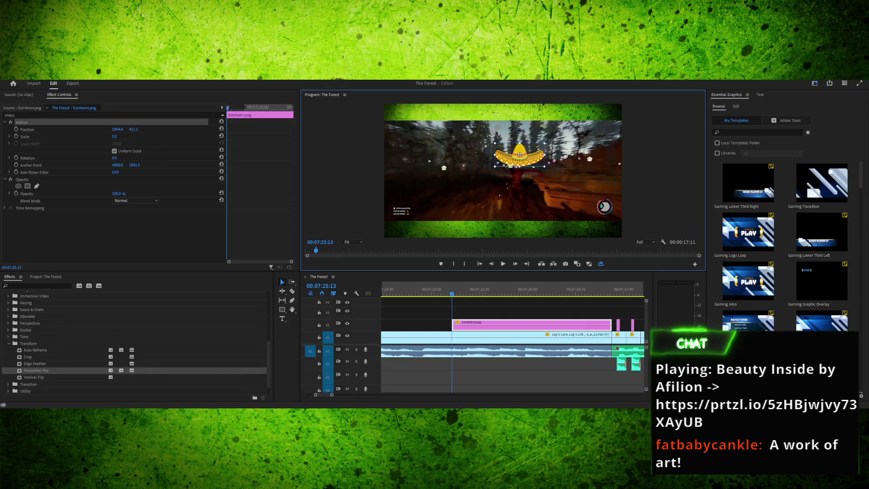
Reduce the sombrero's scale to 2 and play the passage to check its placement over the figure
{"action": "left_click", "coordinate": [116, 136]}
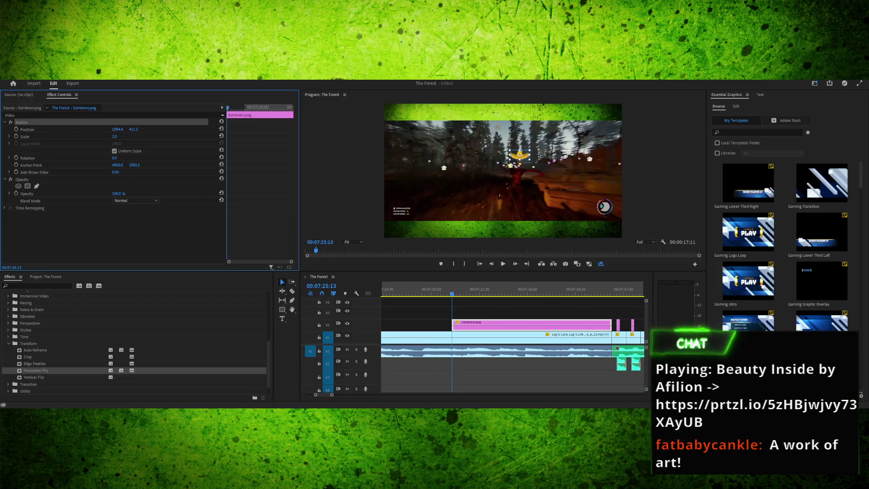
{"action": "key", "text": "space"}
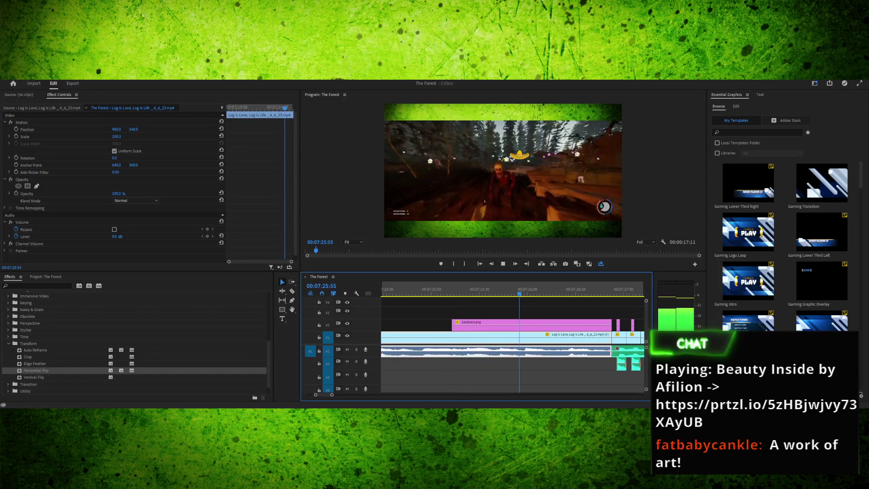
Replay the sombrero passage, return to 00:07:25:15 and save the project
{"action": "key", "text": "space"}
{"action": "left_click_drag", "start_coordinate": [448, 290], "coordinate": [425, 290]}
{"action": "key", "text": "space"}
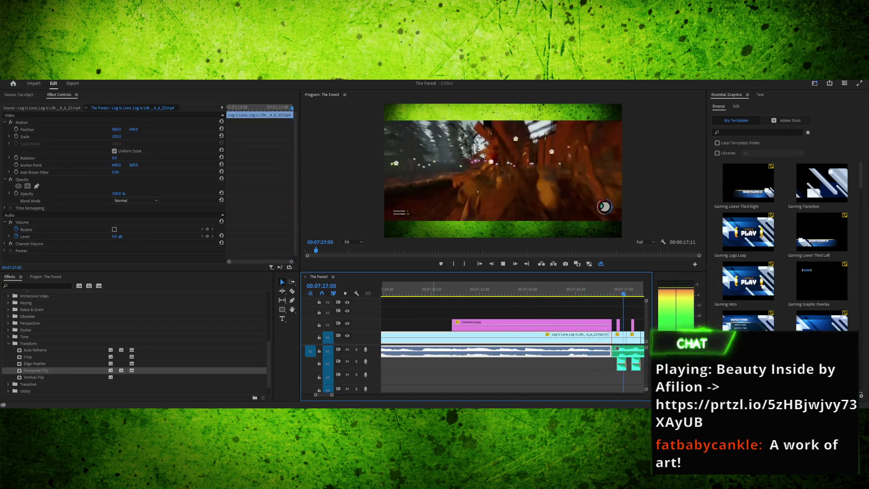
{"action": "key", "text": "k"}
{"action": "left_click_drag", "start_coordinate": [440, 290], "coordinate": [455, 290]}
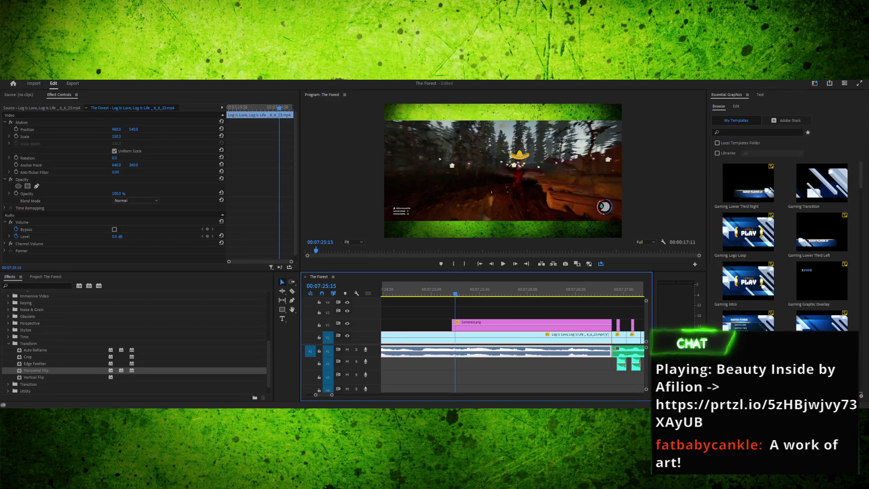
{"action": "key", "text": "ctrl+s"}
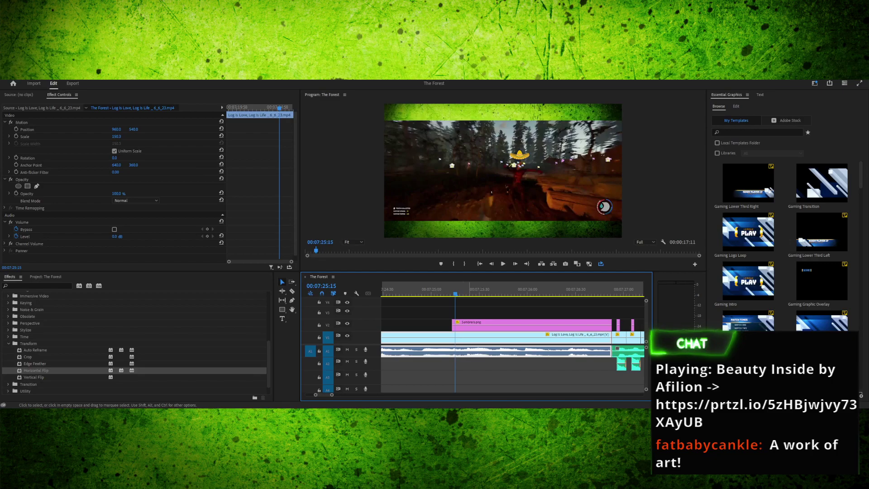
Lower the long sombrero image closer to the approaching figure's head, to about position 1108, 444
{"action": "left_click", "coordinate": [458, 313]}
{"action": "left_click", "coordinate": [458, 326]}
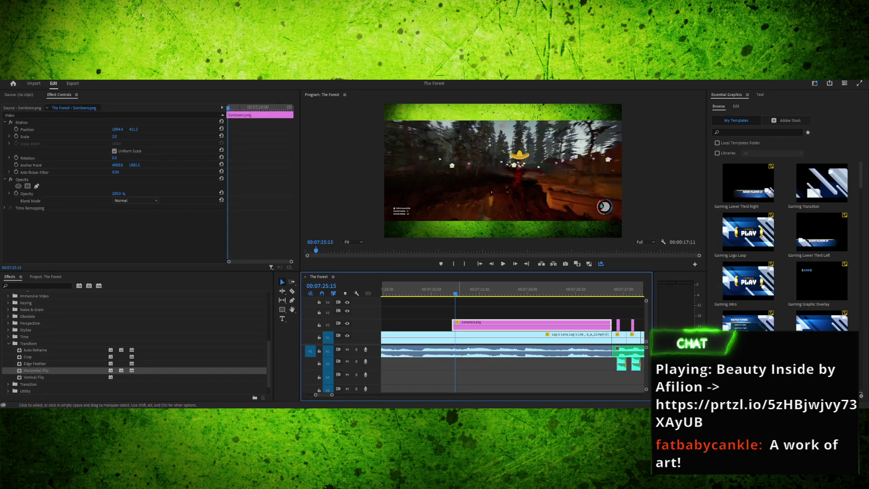
{"action": "left_click", "coordinate": [519, 156]}
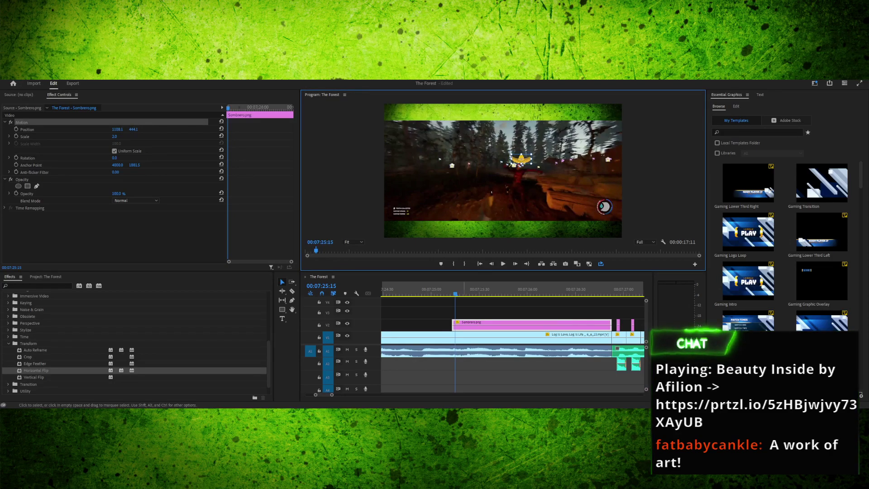
Start position and scale keyframing for the sombrero at its first frame, 00:07:25:13
{"action": "left_click_drag", "start_coordinate": [455, 294], "coordinate": [452, 294]}
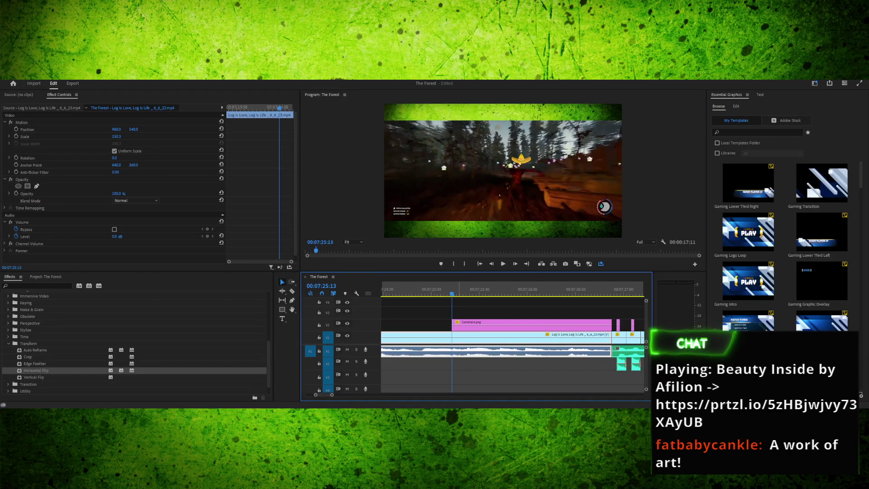
{"action": "left_click", "coordinate": [467, 325]}
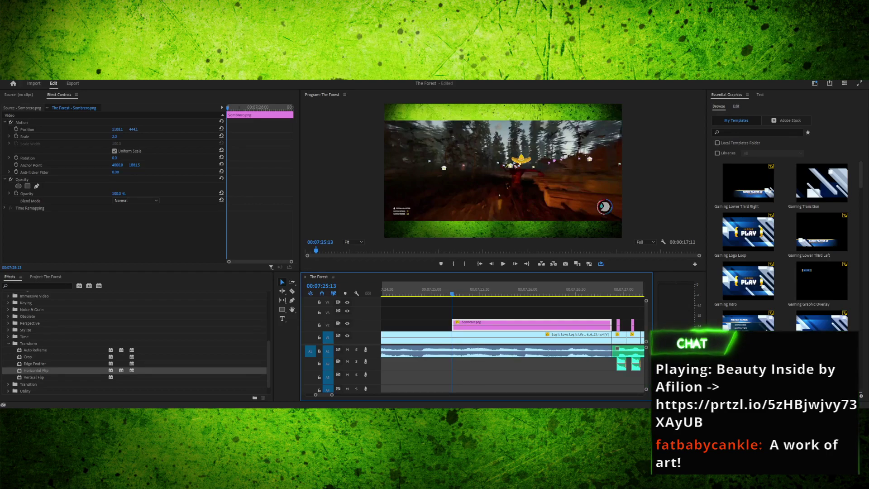
{"action": "left_click", "coordinate": [21, 122]}
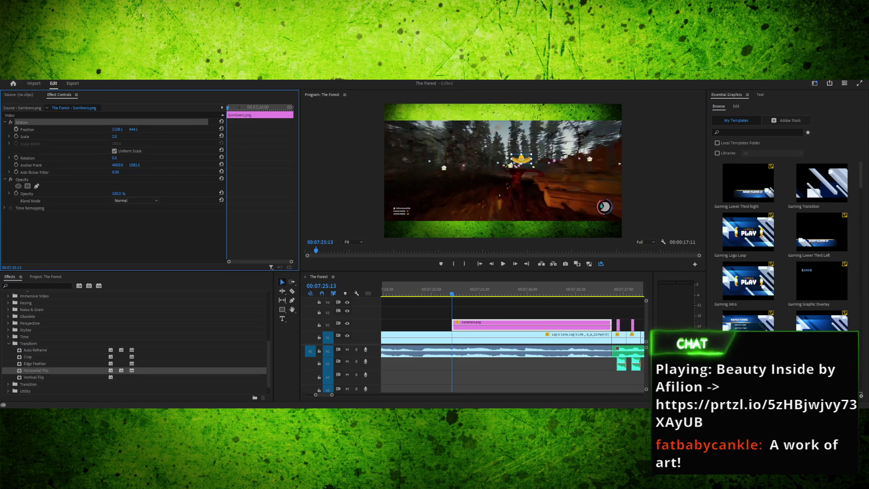
{"action": "left_click", "coordinate": [16, 129]}
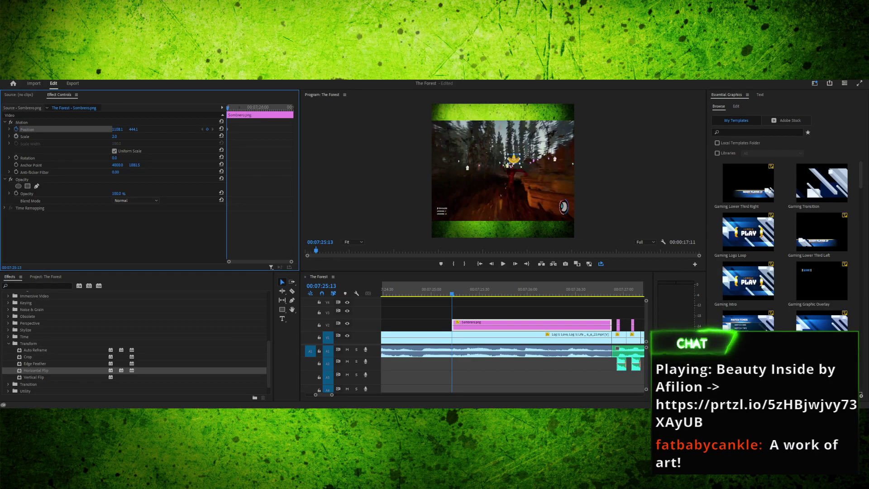
{"action": "left_click", "coordinate": [16, 136]}
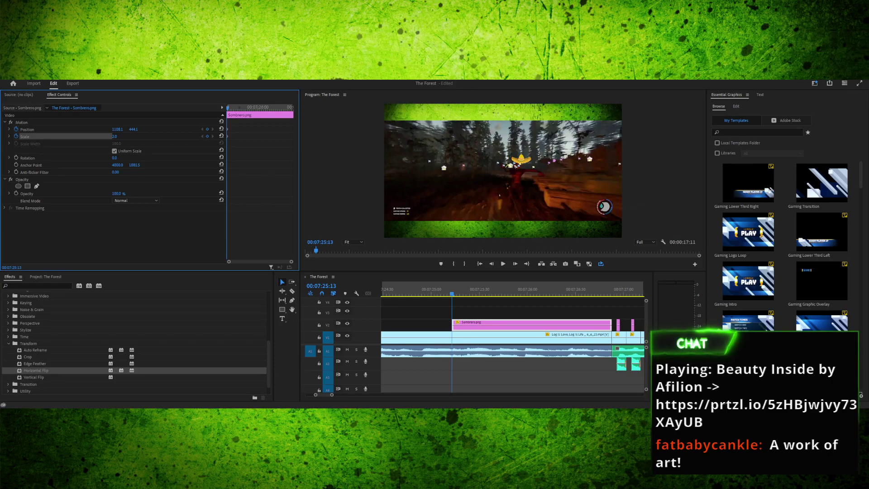
Add a sombrero position keyframe at 00:07:25:20, placing the hat over the figure's head at about 1083, 430
{"action": "left_click_drag", "start_coordinate": [291, 261], "coordinate": [261, 261]}
{"action": "left_click_drag", "start_coordinate": [227, 108], "coordinate": [237, 108]}
{"action": "key", "text": "Left"}
{"action": "key", "text": "Left"}
{"action": "key", "text": "Left"}
{"action": "key", "text": "Left"}
{"action": "key", "text": "Left"}
{"action": "key", "text": "Left"}
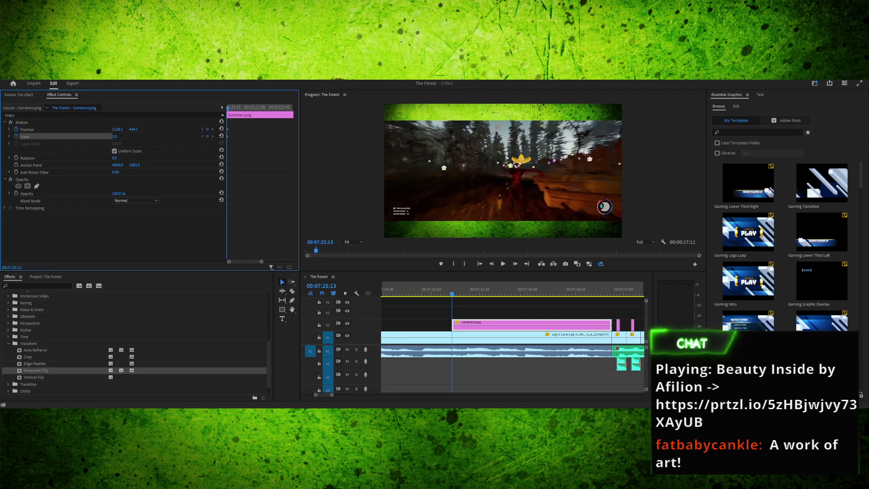
{"action": "key", "text": "shift+3"}
{"action": "key", "text": "Right"}
{"action": "key", "text": "Right"}
{"action": "key", "text": "Right"}
{"action": "key", "text": "Right"}
{"action": "key", "text": "Right"}
{"action": "key", "text": "Right"}
{"action": "key", "text": "Right"}
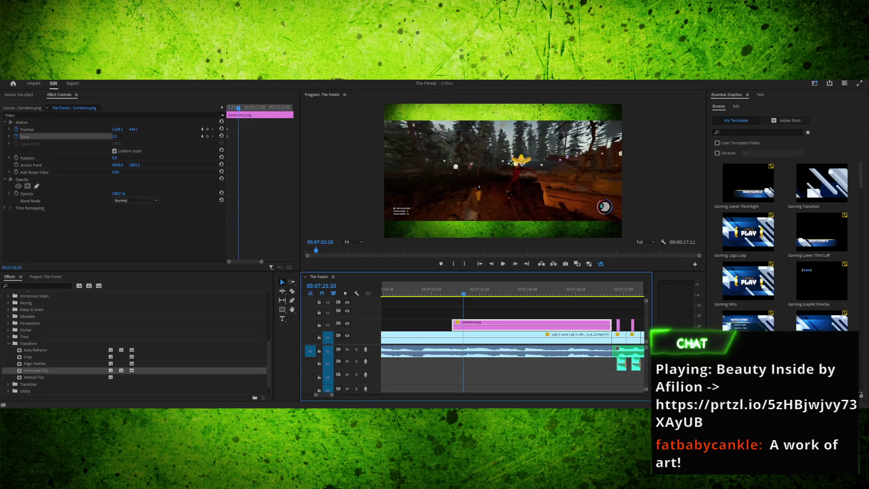
{"action": "left_click_drag", "start_coordinate": [521, 159], "coordinate": [518, 158]}
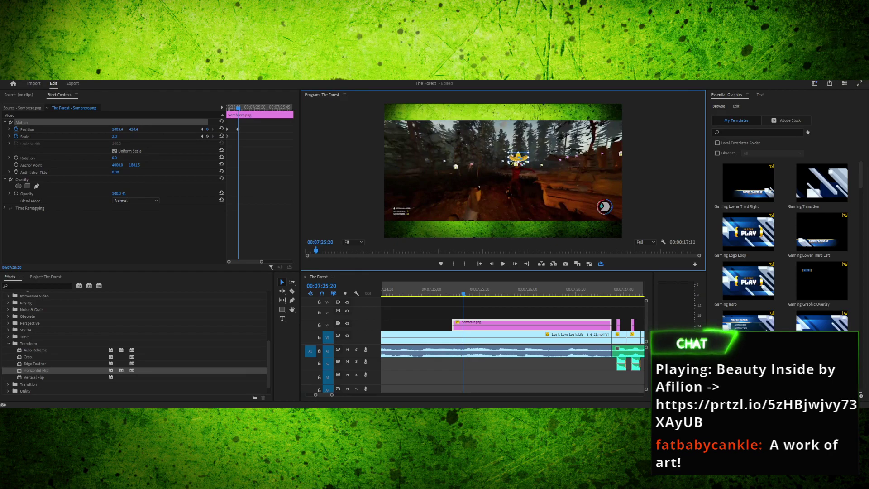
Keyframe the sombrero at 00:07:25:25, fitting it just above the figure's head at a 200% preview magnification
{"action": "key", "text": "shift+3"}
{"action": "key", "text": "Right"}
{"action": "key", "text": "Right"}
{"action": "key", "text": "Right"}
{"action": "key", "text": "Right"}
{"action": "key", "text": "Right"}
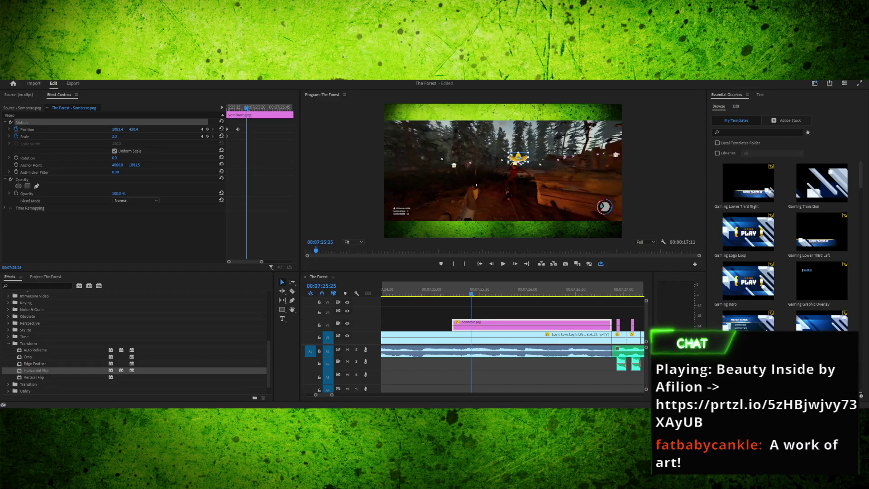
{"action": "scroll", "coordinate": [503, 170], "scroll_direction": "up", "scroll_amount": 5}
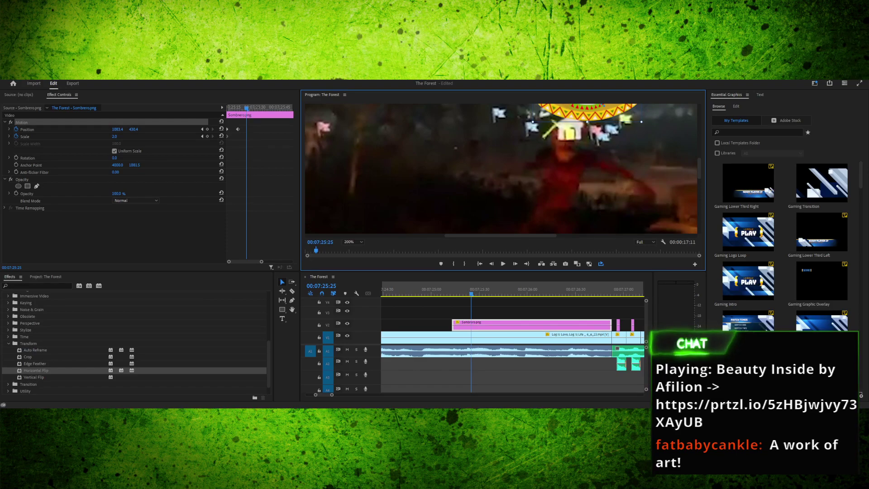
{"action": "left_click_drag", "start_coordinate": [501, 236], "coordinate": [507, 235]}
{"action": "scroll", "coordinate": [502, 168], "scroll_direction": "right", "scroll_amount": 3}
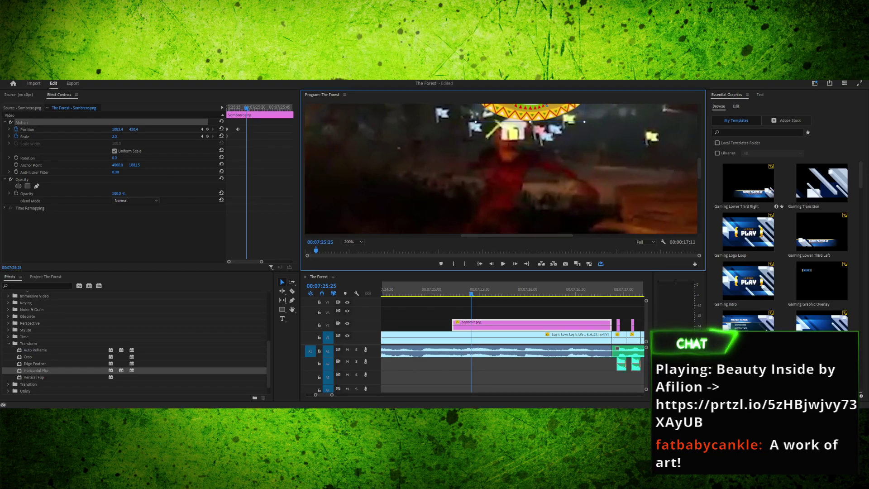
{"action": "scroll", "coordinate": [501, 169], "scroll_direction": "up", "scroll_amount": 3}
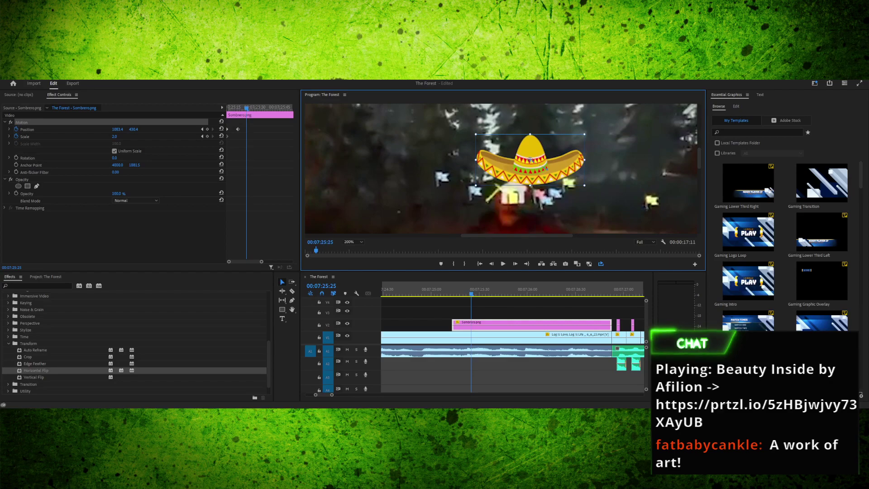
{"action": "left_click_drag", "start_coordinate": [530, 160], "coordinate": [515, 170]}
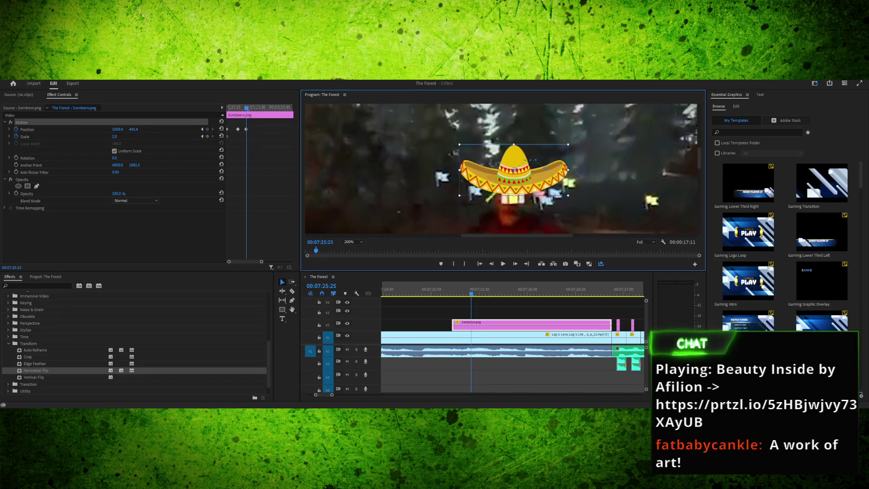
Keyframe the sombrero at 00:07:25:27, following the figure's head to about position 1033, 434
{"action": "left_click", "coordinate": [472, 290]}
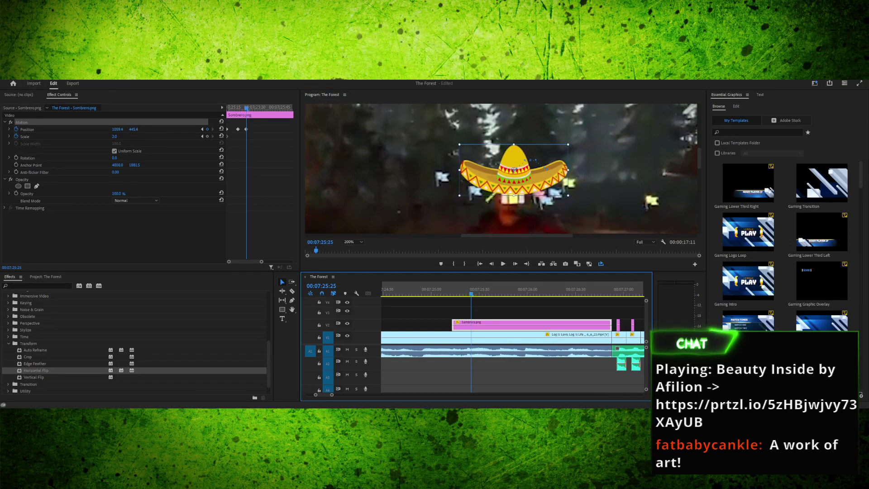
{"action": "key", "text": "Right"}
{"action": "key", "text": "Right"}
{"action": "key", "text": "Right"}
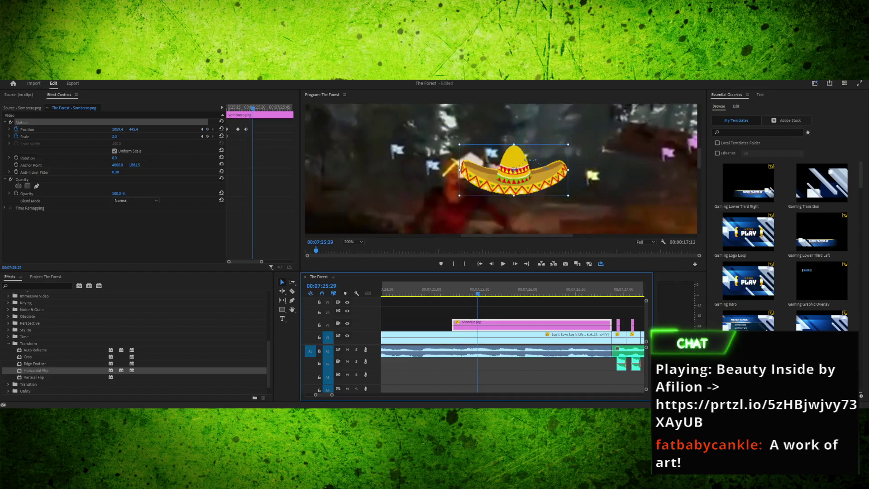
{"action": "key", "text": "Left"}
{"action": "left_click_drag", "start_coordinate": [515, 170], "coordinate": [508, 170]}
{"action": "left_click_drag", "start_coordinate": [457, 148], "coordinate": [441, 142]}
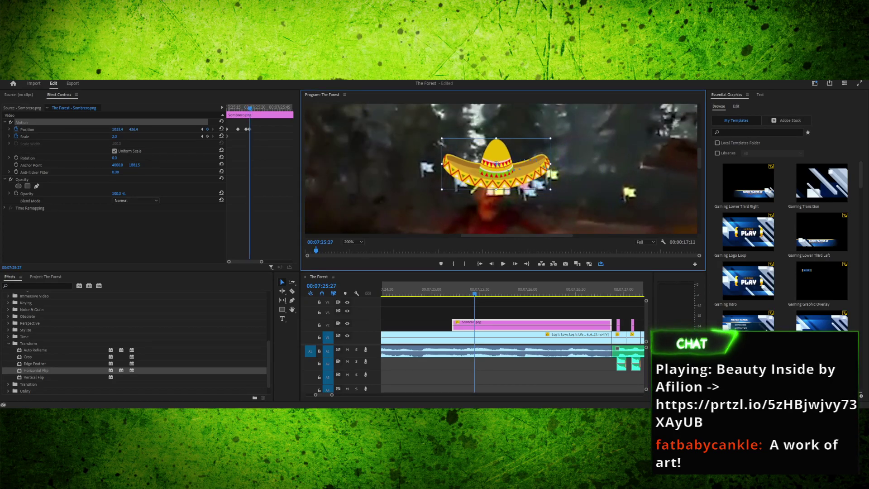
Keyframe the sombrero at 00:07:25:29, following the figure's head to about position 975, 405
{"action": "key", "text": "Right"}
{"action": "key", "text": "Right"}
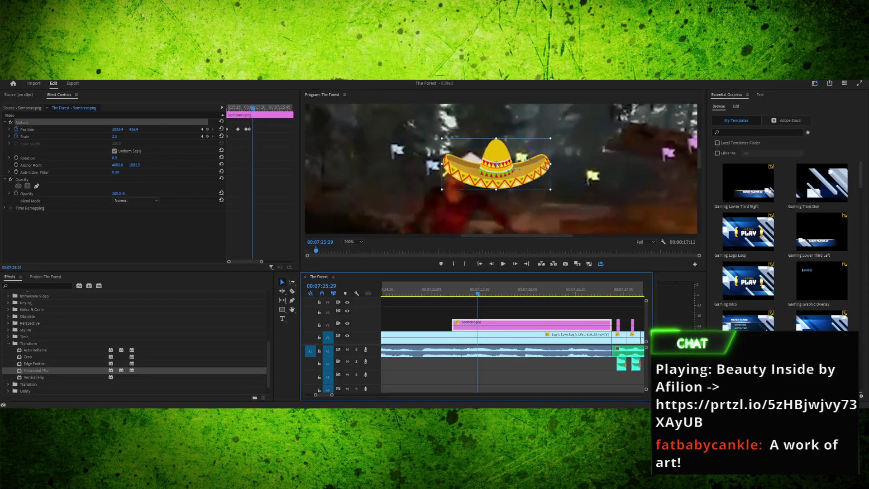
{"action": "left_click_drag", "start_coordinate": [480, 158], "coordinate": [440, 138]}
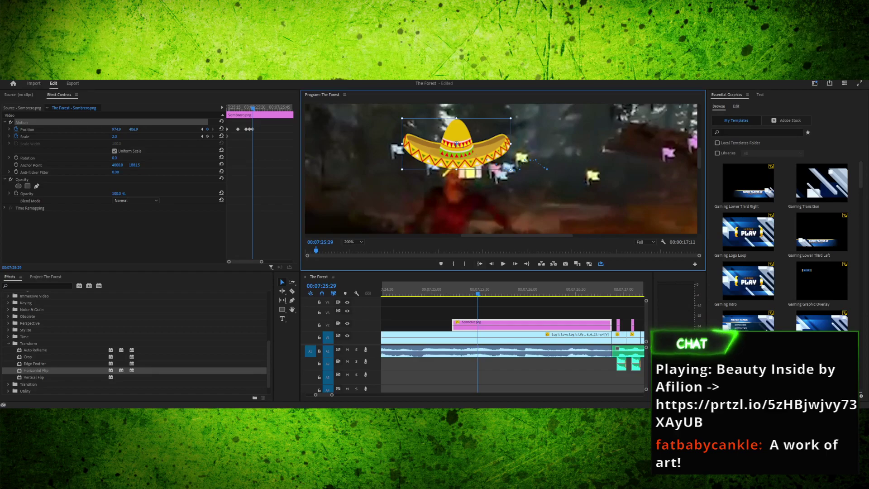
Keyframe the sombrero at 00:07:25:34 over the figure's head, at about position 936, 404, and tilt it about 4.4°
{"action": "left_click_drag", "start_coordinate": [477, 294], "coordinate": [486, 294]}
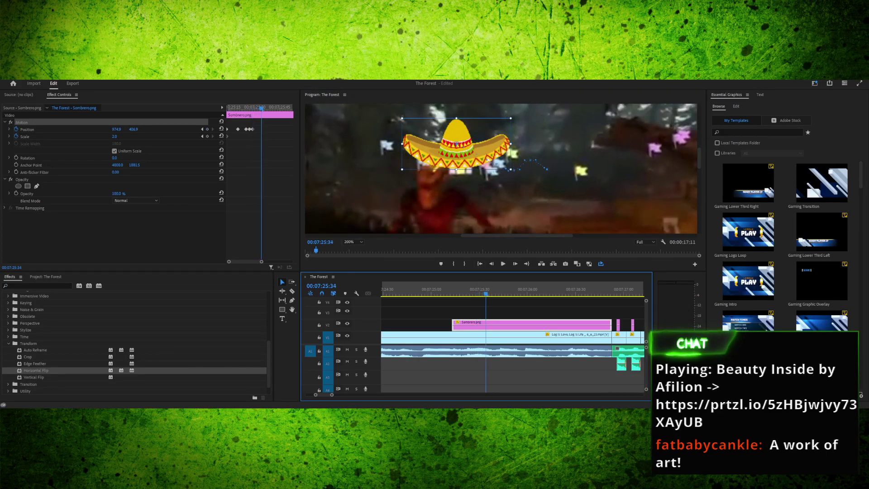
{"action": "left_click_drag", "start_coordinate": [457, 144], "coordinate": [430, 145]}
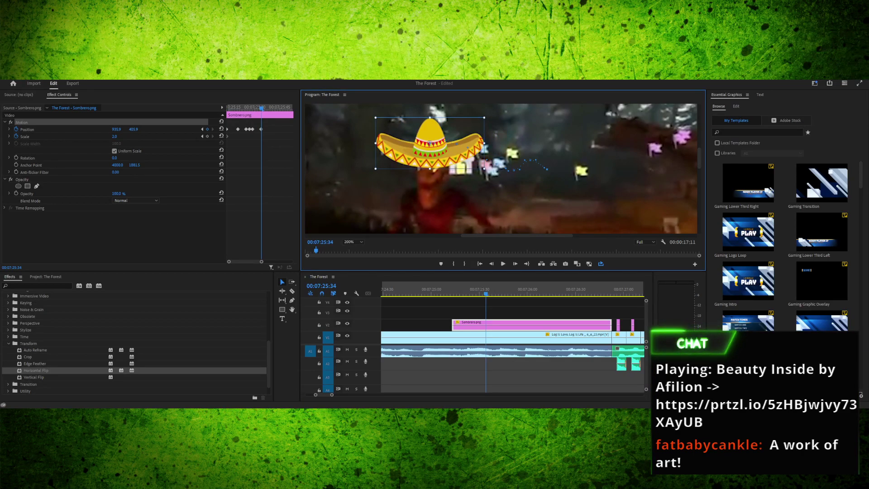
{"action": "left_click_drag", "start_coordinate": [487, 116], "coordinate": [489, 120]}
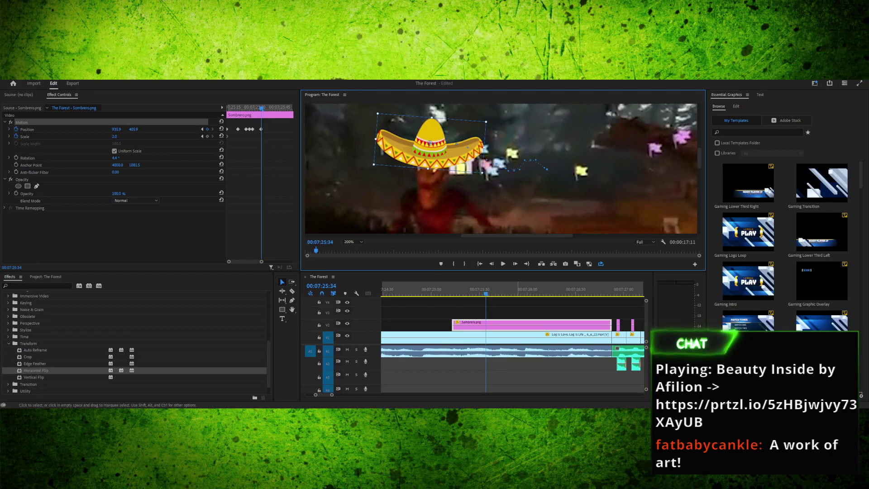
Keyframe the sombrero at 00:07:25:37 at about position 931, 414, and increase its rotation to about 8.6°
{"action": "key", "text": "shift+3"}
{"action": "key", "text": "Right"}
{"action": "key", "text": "Right"}
{"action": "key", "text": "Right"}
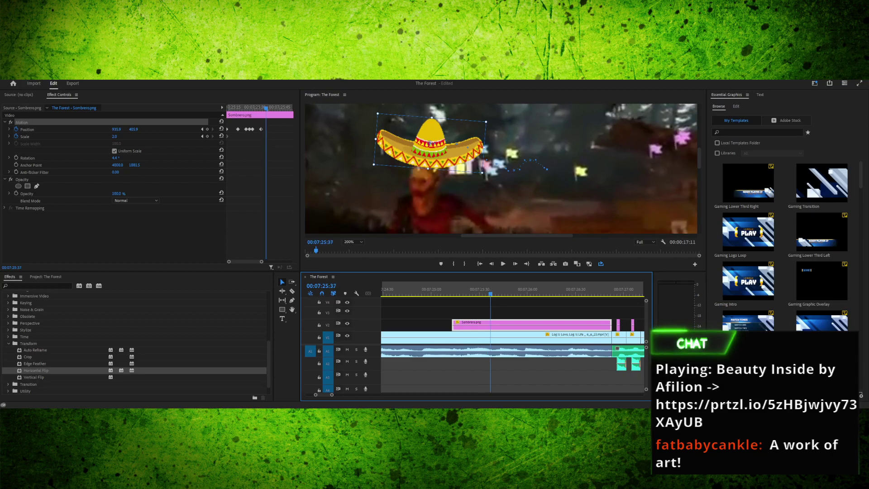
{"action": "left_click_drag", "start_coordinate": [431, 143], "coordinate": [427, 148]}
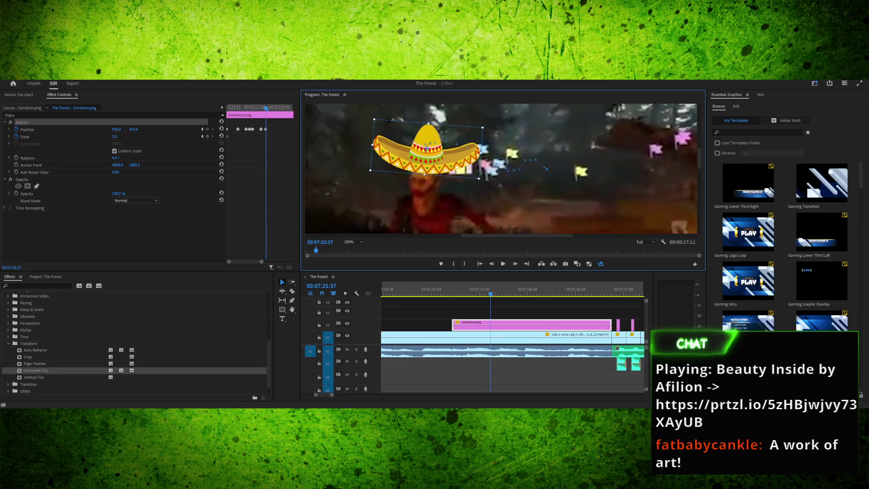
{"action": "left_click_drag", "start_coordinate": [485, 126], "coordinate": [487, 131]}
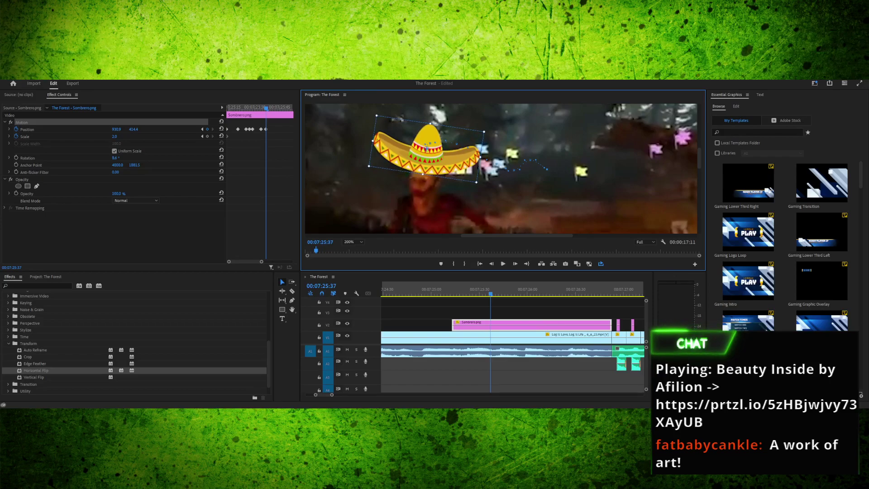
Fit the sombrero to the figure's head at 00:07:25:42, at about position 915, 445, with scale 2.2 and rotation about 2.7°
{"action": "left_click_drag", "start_coordinate": [492, 290], "coordinate": [499, 289]}
{"action": "left_click_drag", "start_coordinate": [427, 148], "coordinate": [417, 169]}
{"action": "left_click_drag", "start_coordinate": [477, 151], "coordinate": [478, 144]}
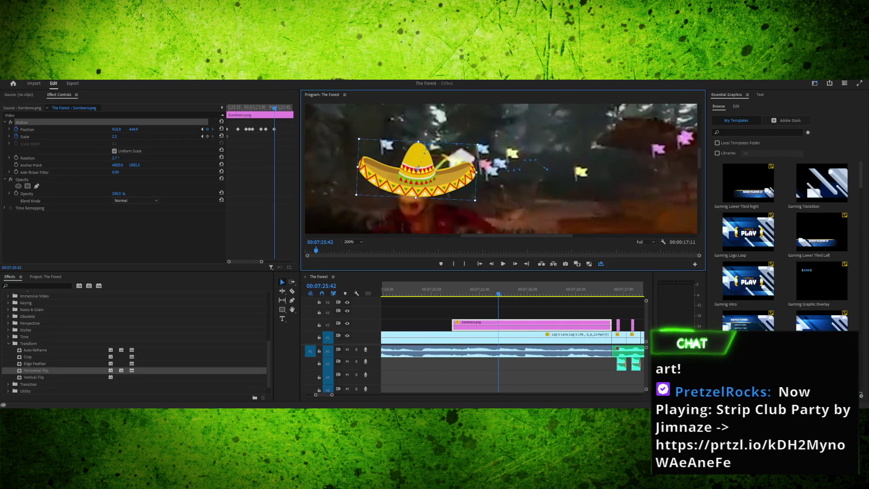
Keyframe the sombrero at 00:07:25:46 at about position 904, 453, and rotate it to about -0.9°
{"action": "left_click_drag", "start_coordinate": [500, 289], "coordinate": [503, 289]}
{"action": "key", "text": "Right"}
{"action": "left_click_drag", "start_coordinate": [418, 168], "coordinate": [409, 175]}
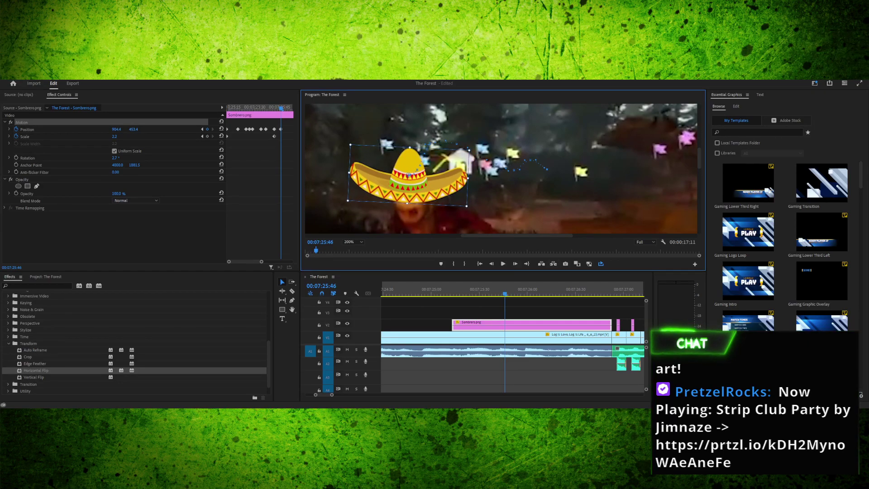
{"action": "left_click_drag", "start_coordinate": [471, 208], "coordinate": [473, 204]}
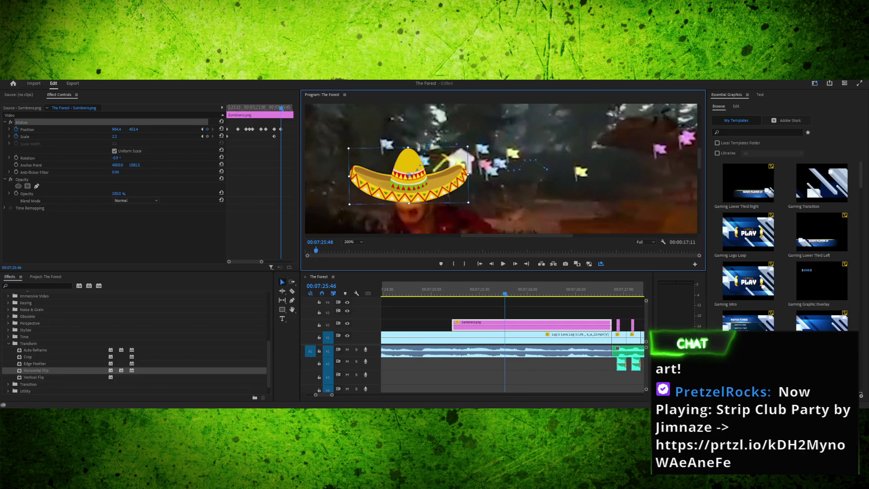
Keyframe the sombrero at 00:07:25:51 at about position 916, 448, tilt it to about 1.3°, and advance to 00:07:25:55
{"action": "key", "text": "shift+3"}
{"action": "key", "text": "Right"}
{"action": "key", "text": "Right"}
{"action": "key", "text": "Right"}
{"action": "key", "text": "Right"}
{"action": "key", "text": "Right"}
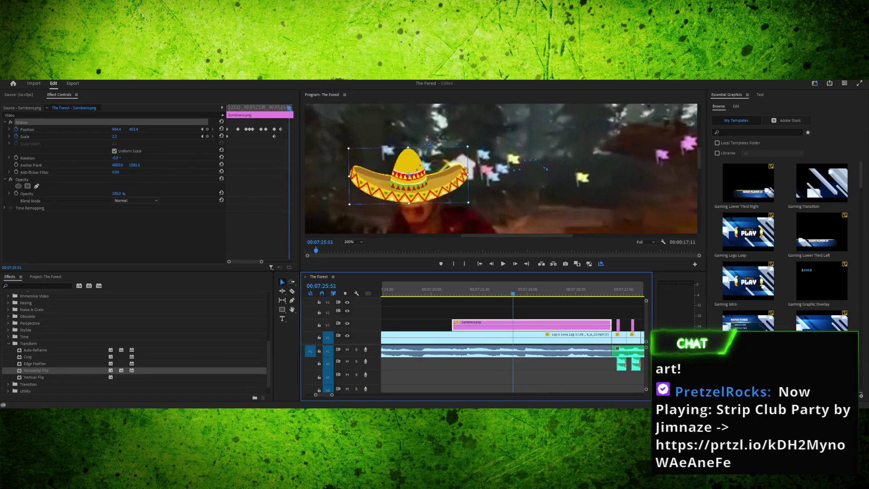
{"action": "left_click_drag", "start_coordinate": [409, 174], "coordinate": [416, 172]}
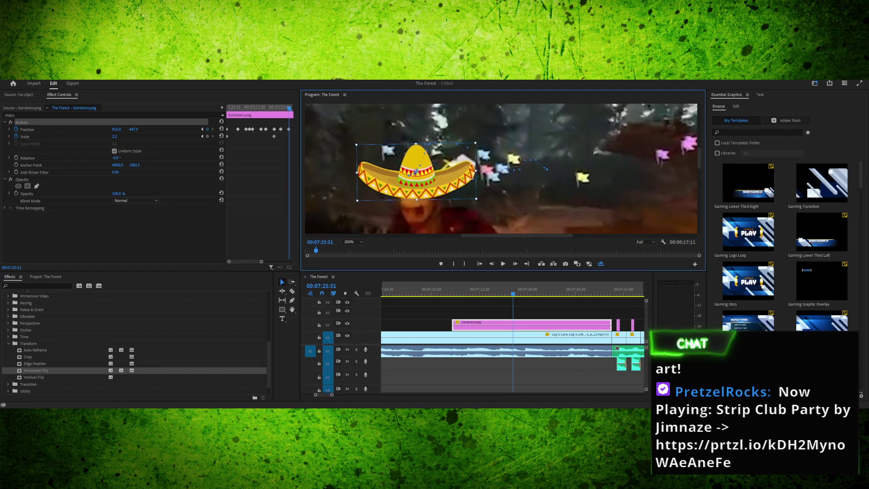
{"action": "left_click_drag", "start_coordinate": [513, 294], "coordinate": [519, 293]}
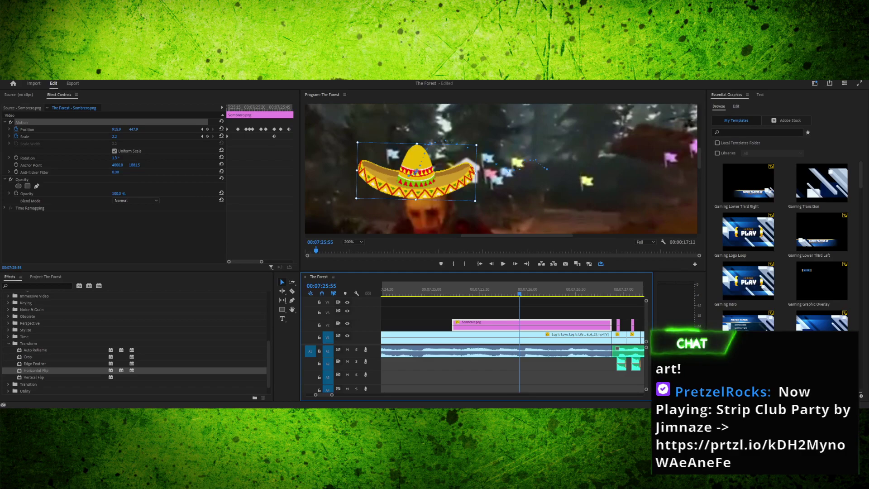
Fit the sombrero to the figure's head at 00:07:25:56, at about position 915, 466, with scale 2.5 and rotation about -5°
{"action": "key", "text": "Right"}
{"action": "left_click_drag", "start_coordinate": [417, 172], "coordinate": [414, 186]}
{"action": "left_click_drag", "start_coordinate": [477, 158], "coordinate": [475, 153]}
{"action": "left_click_drag", "start_coordinate": [352, 158], "coordinate": [343, 160]}
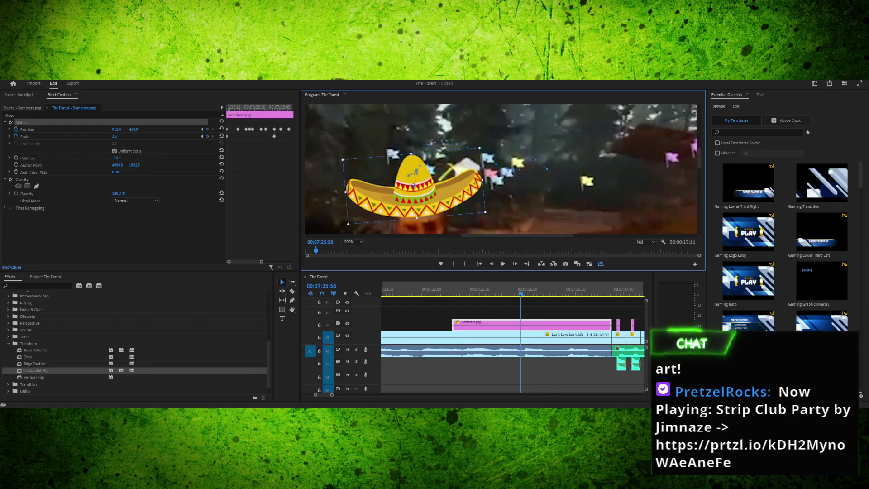
{"action": "left_click_drag", "start_coordinate": [414, 185], "coordinate": [416, 184]}
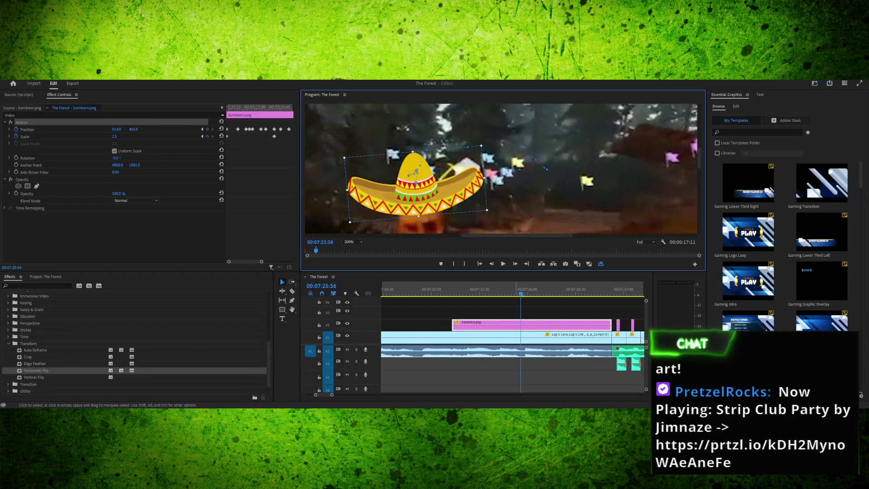
Keyframe the sombrero at 00:07:25:59 at about position 891, 482, with scale 3.2 and rotation about -7°
{"action": "key", "text": "Right"}
{"action": "key", "text": "Right"}
{"action": "key", "text": "Right"}
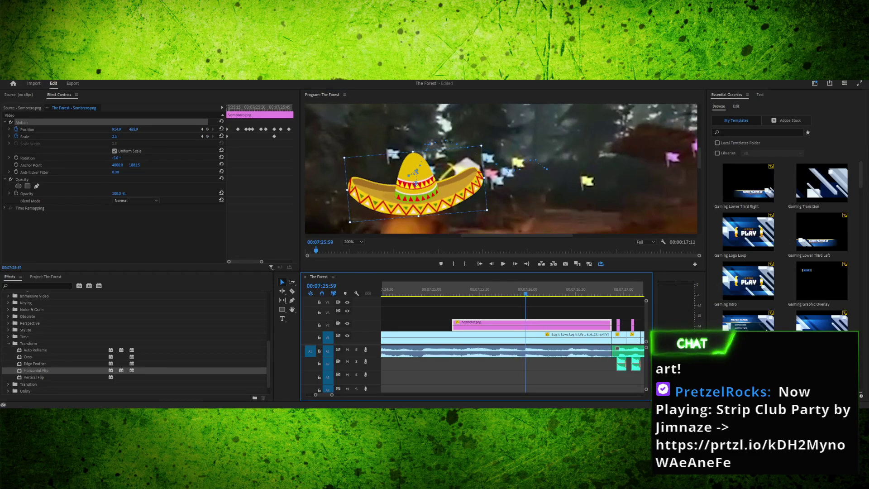
{"action": "left_click_drag", "start_coordinate": [700, 158], "coordinate": [700, 165]}
{"action": "left_click_drag", "start_coordinate": [416, 149], "coordinate": [399, 161]}
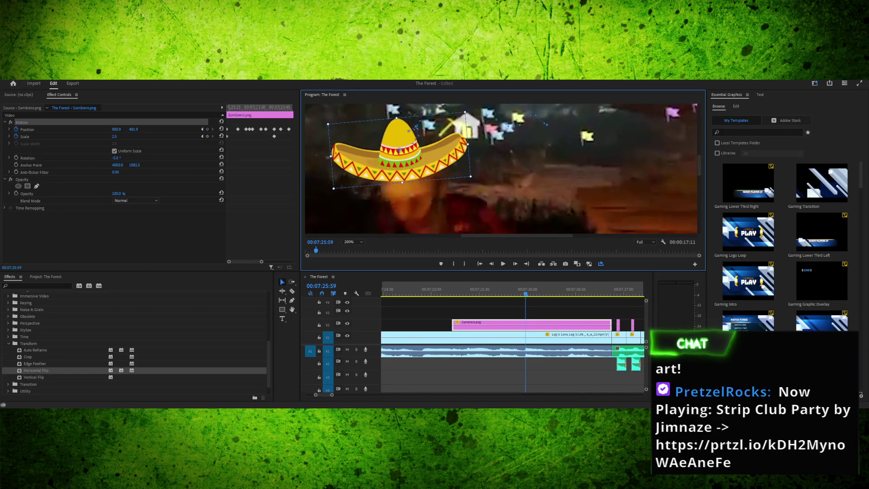
{"action": "left_click_drag", "start_coordinate": [114, 136], "coordinate": [115, 158]}
Keyframe the sombrero at 00:07:26:00 at about position 969, 388, with scale 2.5 and rotation about 4.4°
{"action": "left_click_drag", "start_coordinate": [525, 290], "coordinate": [529, 290]}
{"action": "key", "text": "Left"}
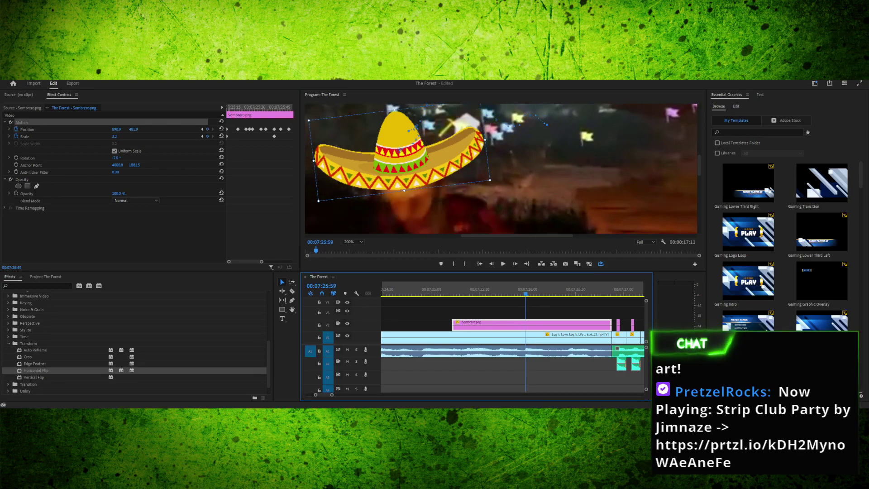
{"action": "scroll", "coordinate": [400, 150], "scroll_direction": "up", "scroll_amount": 3}
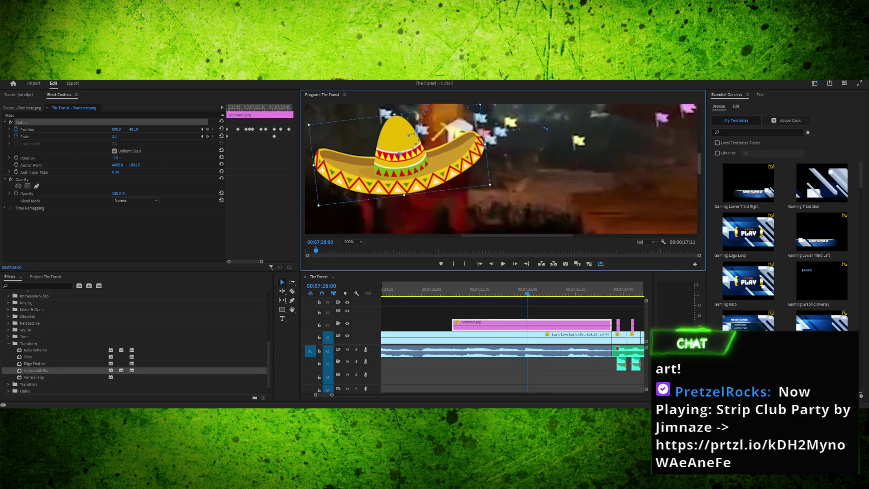
{"action": "left_click_drag", "start_coordinate": [400, 216], "coordinate": [441, 153]}
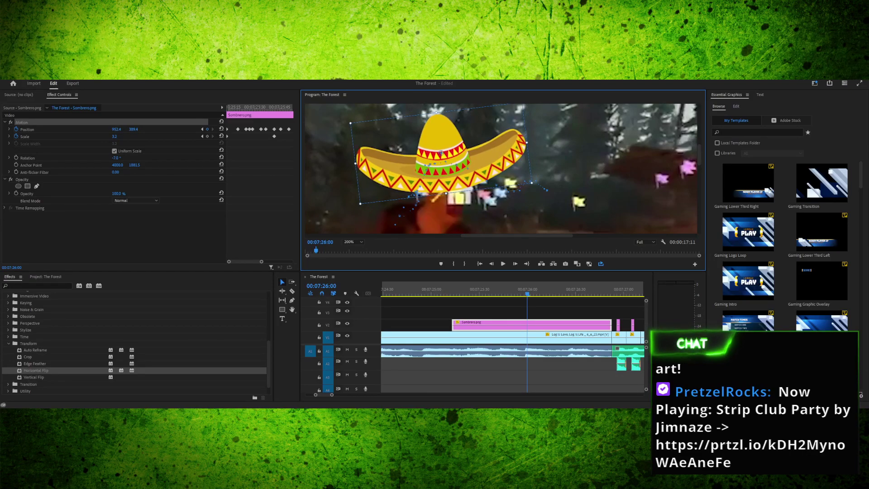
{"action": "left_click_drag", "start_coordinate": [532, 183], "coordinate": [515, 177]}
{"action": "left_click_drag", "start_coordinate": [110, 136], "coordinate": [109, 136]}
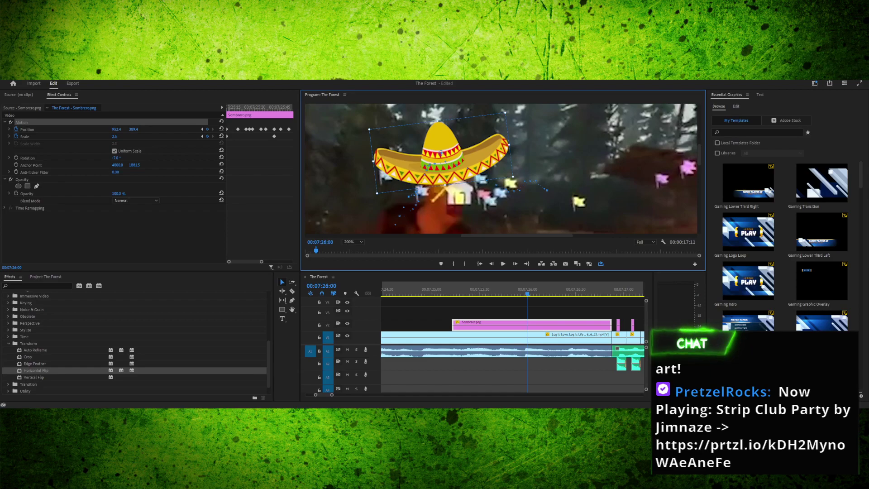
{"action": "left_click_drag", "start_coordinate": [116, 158], "coordinate": [127, 158]}
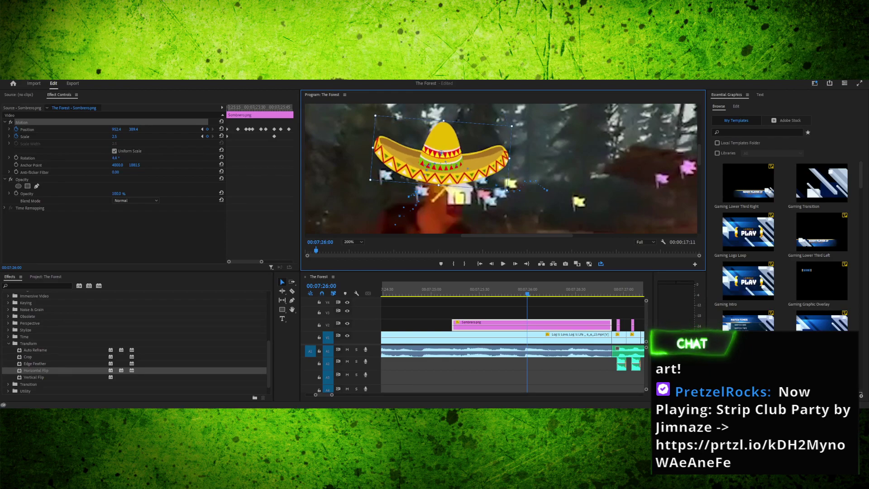
{"action": "left_click_drag", "start_coordinate": [441, 154], "coordinate": [453, 151]}
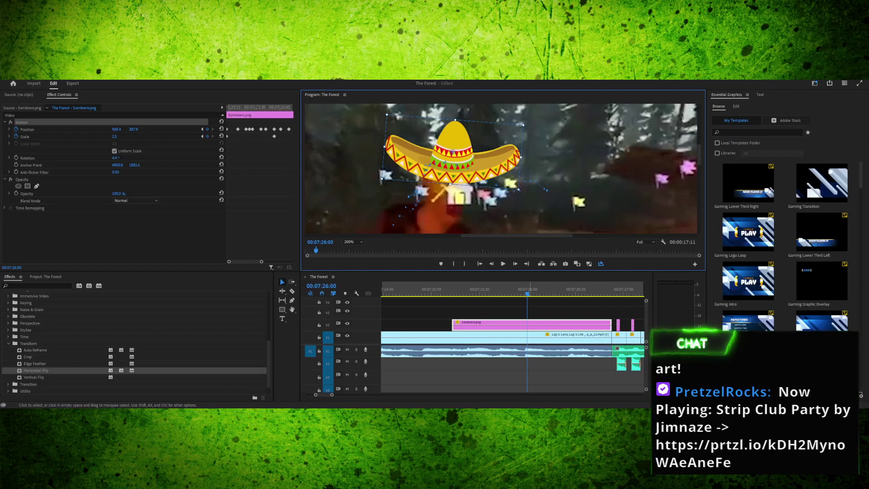
Keyframe the sombrero over the figure's head at 00:07:26:06, at about position 1049, 496, and tilt it to about -3°
{"action": "left_click_drag", "start_coordinate": [527, 290], "coordinate": [536, 290]}
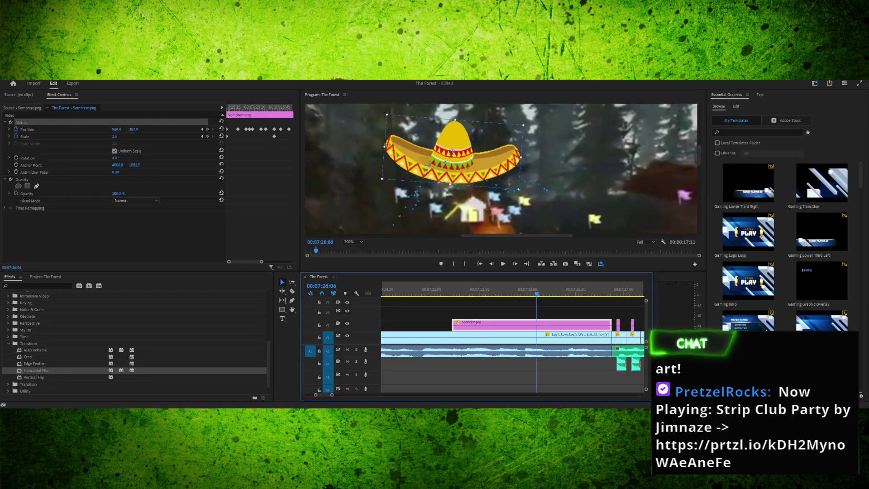
{"action": "left_click_drag", "start_coordinate": [453, 152], "coordinate": [494, 199]}
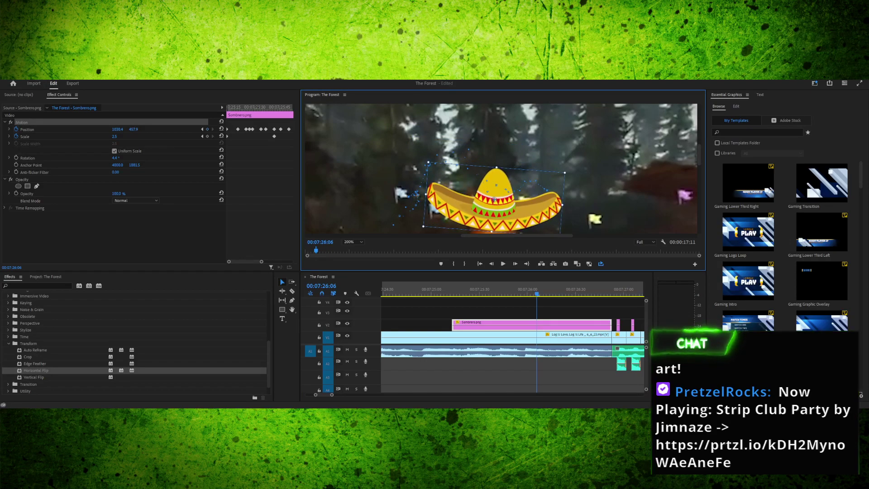
{"action": "scroll", "coordinate": [494, 199], "scroll_direction": "down", "scroll_amount": 3}
{"action": "scroll", "coordinate": [500, 169], "scroll_direction": "up", "scroll_amount": 1}
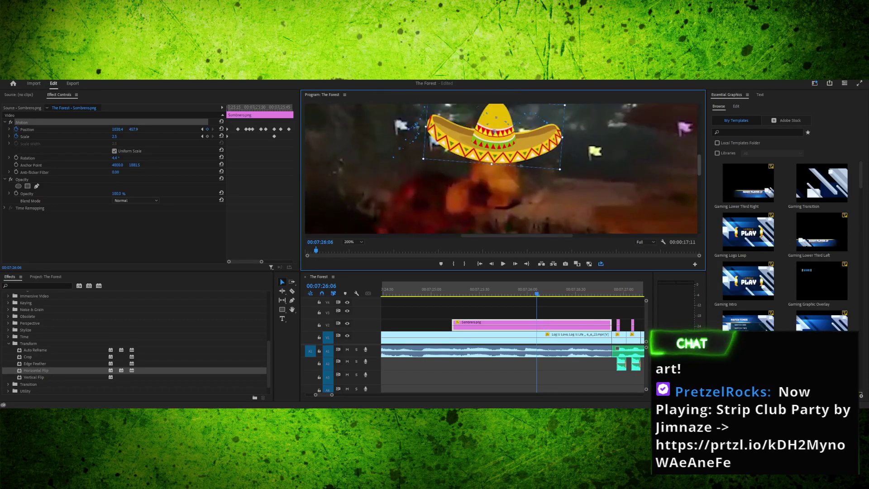
{"action": "left_click_drag", "start_coordinate": [494, 137], "coordinate": [511, 154]}
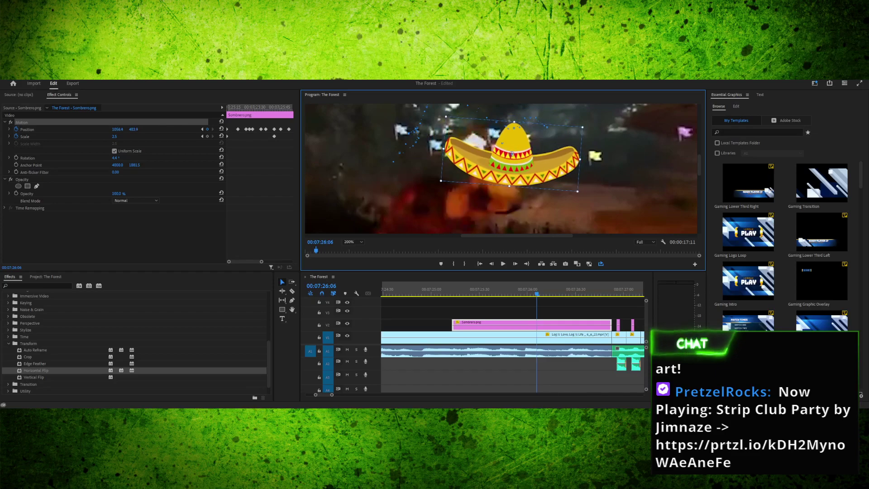
{"action": "left_click_drag", "start_coordinate": [585, 125], "coordinate": [581, 116]}
{"action": "left_click_drag", "start_coordinate": [512, 154], "coordinate": [506, 162]}
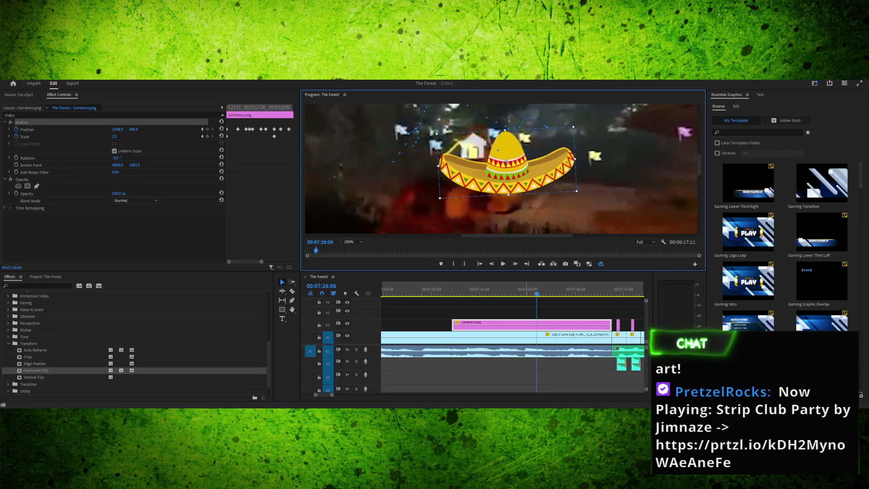
Fit the sombrero to the head at 00:07:26:09, at about position 1050, 550, with scale 2.8 and rotation about -1°
{"action": "left_click_drag", "start_coordinate": [536, 294], "coordinate": [542, 293]}
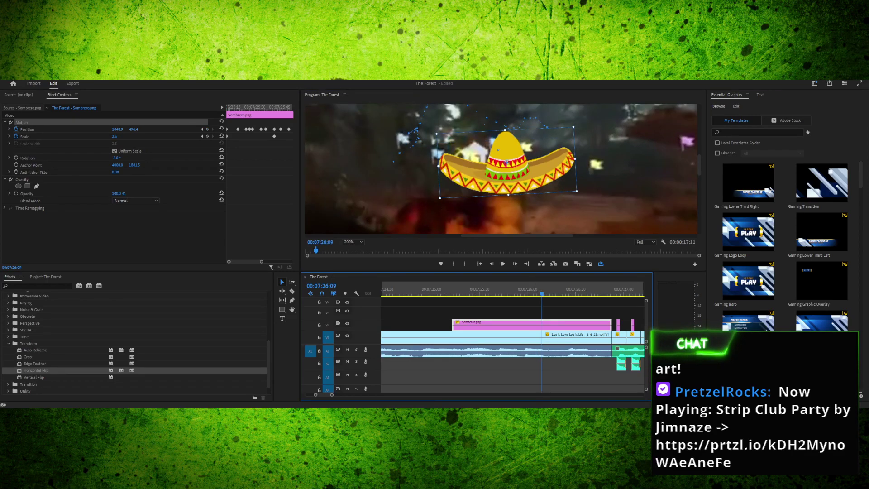
{"action": "left_click_drag", "start_coordinate": [700, 165], "coordinate": [700, 167]}
{"action": "left_click_drag", "start_coordinate": [506, 149], "coordinate": [502, 179]}
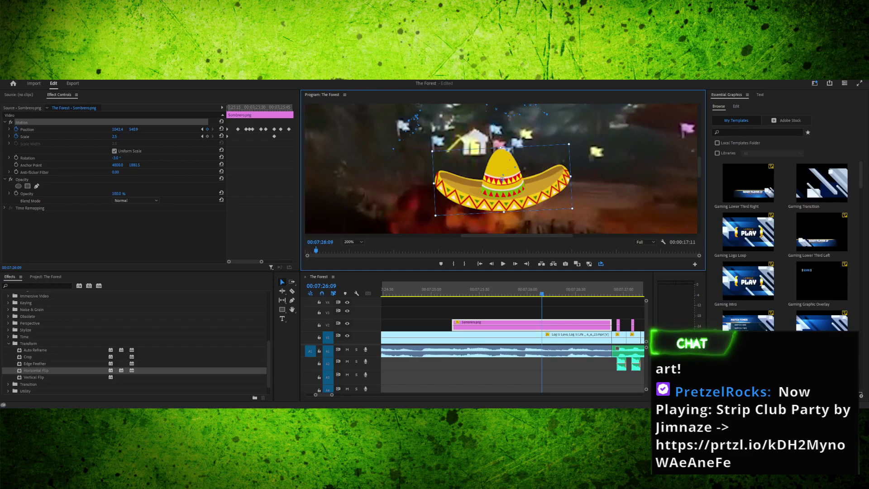
{"action": "left_click", "coordinate": [446, 179]}
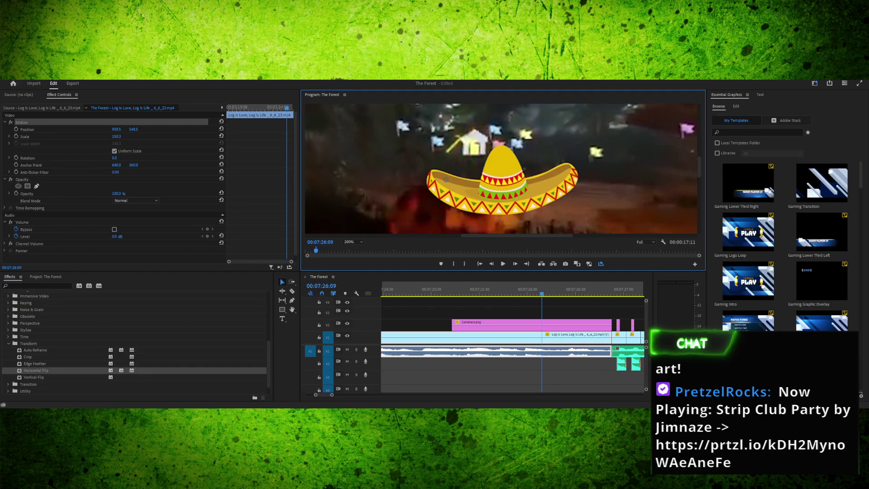
{"action": "left_click", "coordinate": [446, 179]}
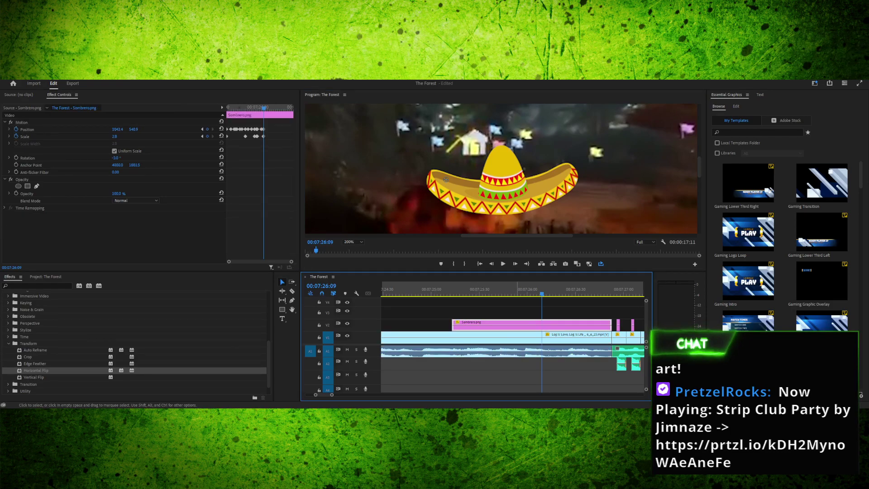
{"action": "left_click", "coordinate": [503, 179]}
{"action": "left_click_drag", "start_coordinate": [582, 138], "coordinate": [583, 141]}
{"action": "left_click_drag", "start_coordinate": [502, 179], "coordinate": [508, 186]}
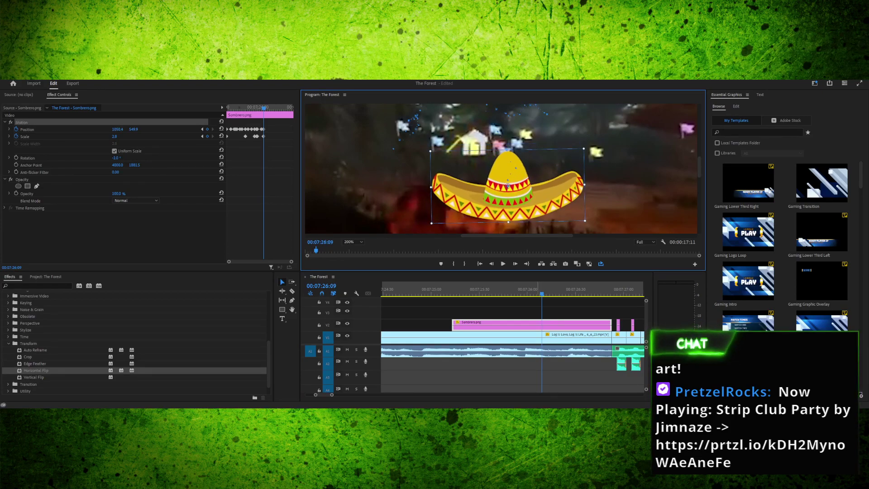
Keyframe the sombrero at 00:07:26:12 at about position 1045, 590, and rotate it to about 16.8°
{"action": "left_click_drag", "start_coordinate": [542, 293], "coordinate": [546, 294]}
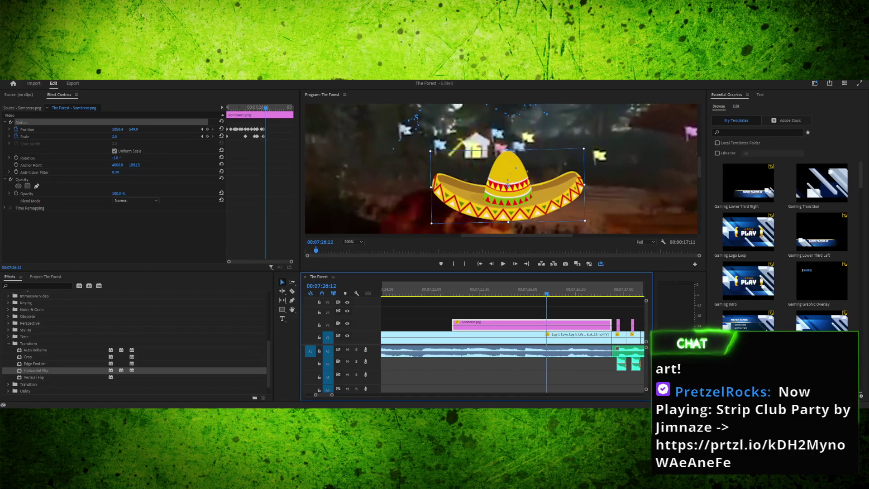
{"action": "scroll", "coordinate": [502, 168], "scroll_direction": "down", "scroll_amount": 3}
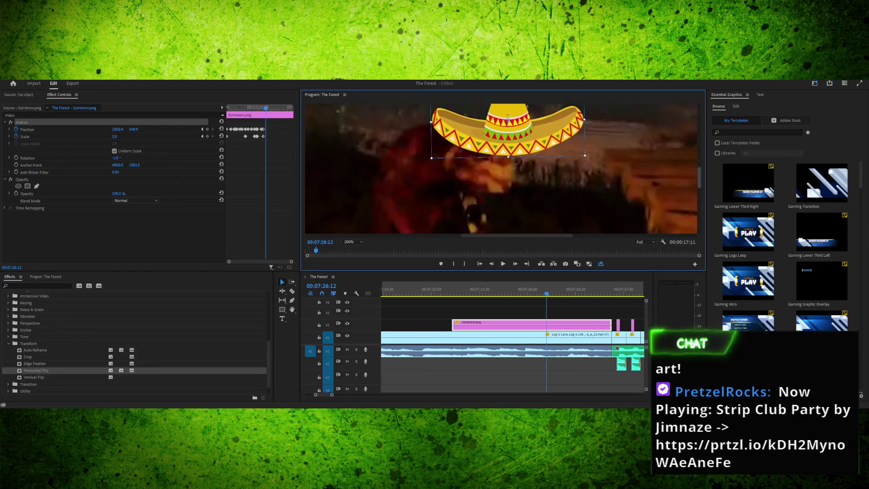
{"action": "left_click_drag", "start_coordinate": [507, 120], "coordinate": [504, 146]}
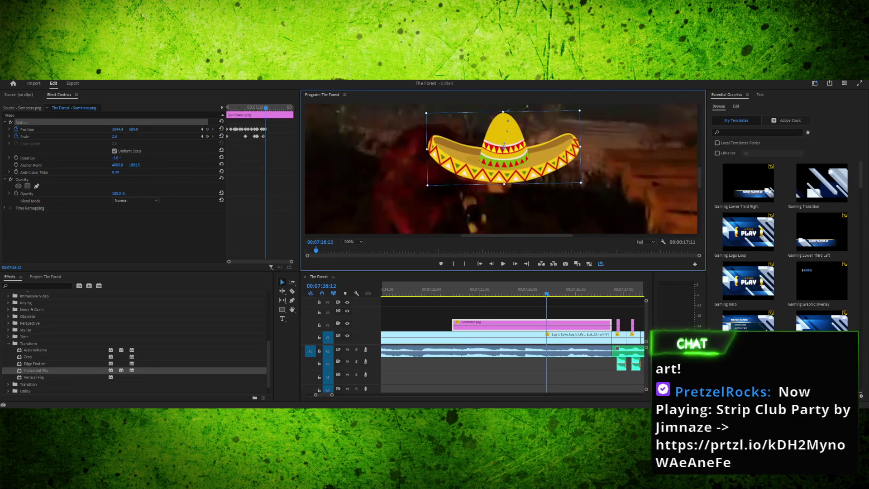
{"action": "left_click_drag", "start_coordinate": [116, 158], "coordinate": [176, 158]}
Keyframe the sombrero at 00:07:26:17 at about position 1041, 593, with scale 2.4 and rotation about 25.1°
{"action": "left_click_drag", "start_coordinate": [547, 293], "coordinate": [555, 294]}
{"action": "left_click_drag", "start_coordinate": [503, 148], "coordinate": [499, 140]}
{"action": "left_click_drag", "start_coordinate": [116, 136], "coordinate": [114, 136]}
{"action": "left_click_drag", "start_coordinate": [499, 140], "coordinate": [503, 150]}
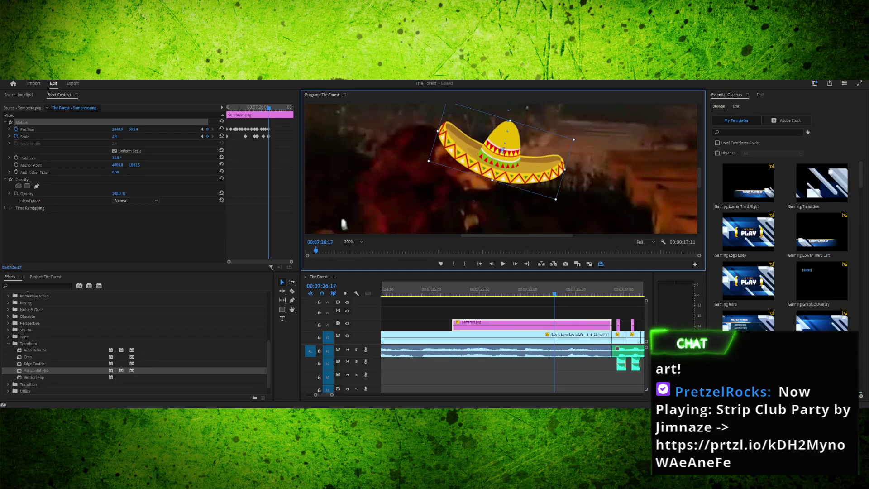
{"action": "left_click_drag", "start_coordinate": [561, 203], "coordinate": [553, 211]}
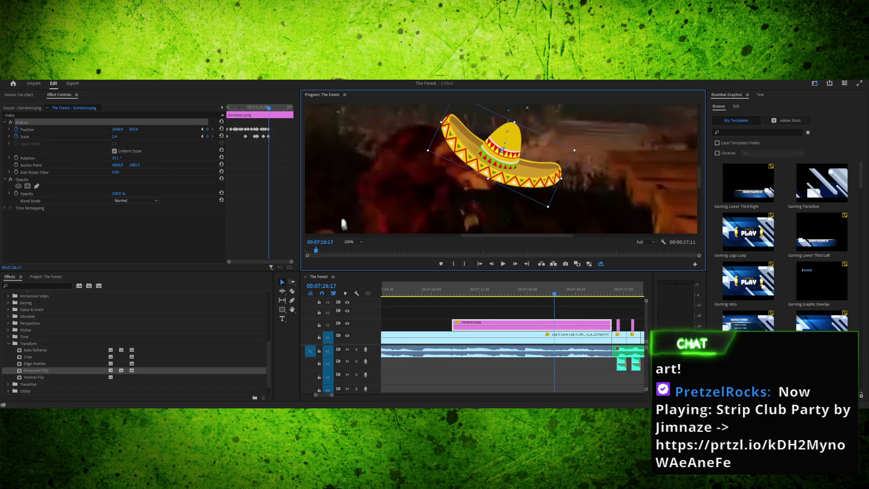
Keyframe the sombrero at 00:07:26:20 near 981, 553 and at 00:07:26:22 near 928, 542, reducing its rotation to about 19.6°
{"action": "left_click_drag", "start_coordinate": [553, 288], "coordinate": [559, 288]}
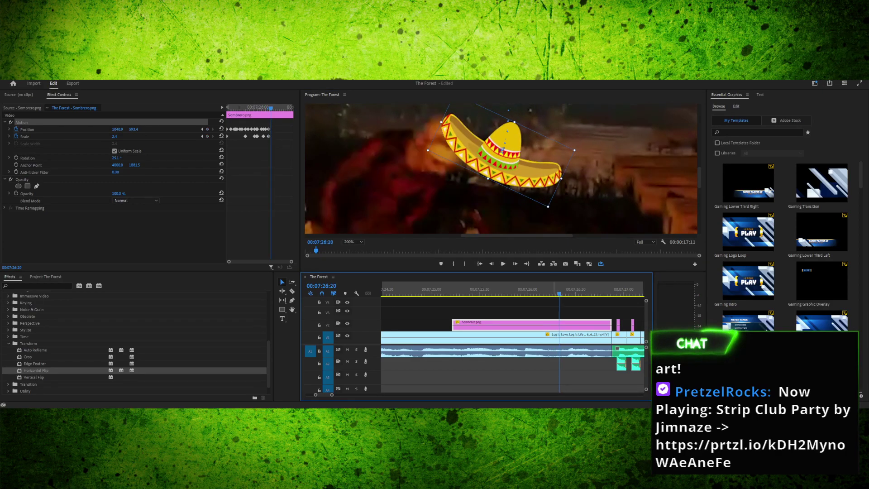
{"action": "left_click_drag", "start_coordinate": [501, 150], "coordinate": [461, 124]}
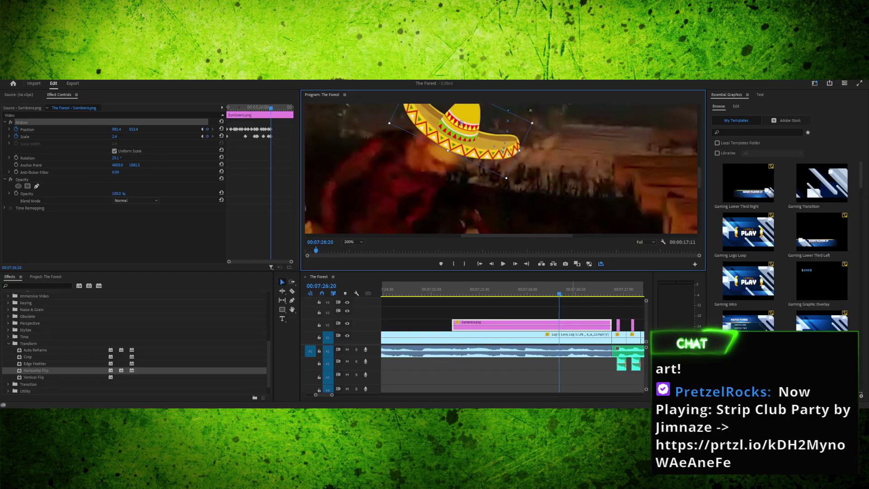
{"action": "left_click", "coordinate": [562, 288]}
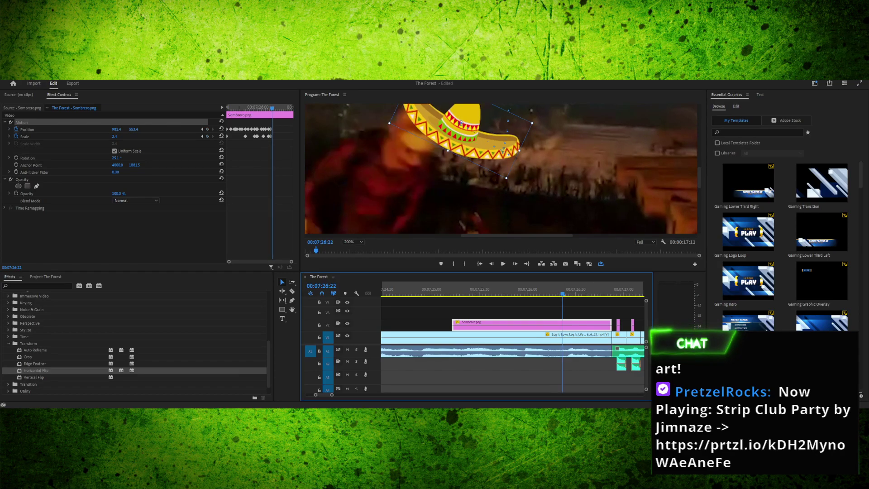
{"action": "left_click_drag", "start_coordinate": [460, 123], "coordinate": [432, 148]}
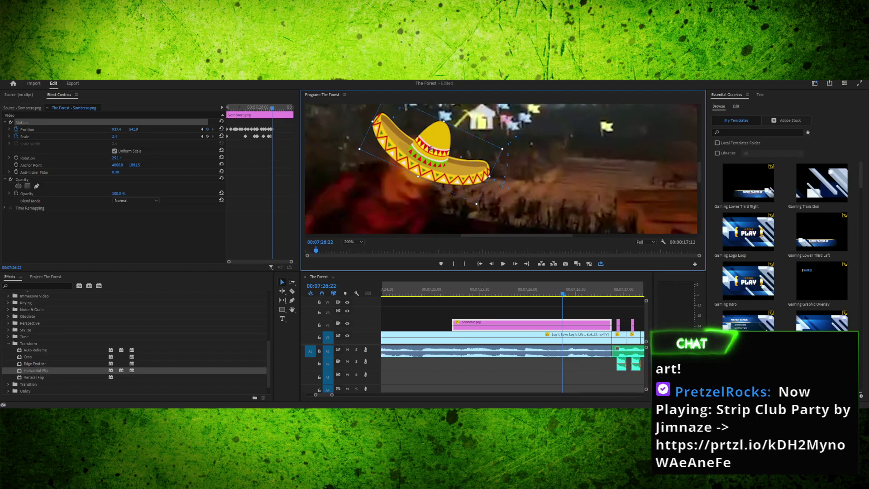
{"action": "mouse_move", "coordinate": [503, 149]}
{"action": "left_mouse_down"}
{"action": "mouse_move", "coordinate": [502, 133]}
{"action": "mouse_move", "coordinate": [503, 142]}
{"action": "left_mouse_up"}
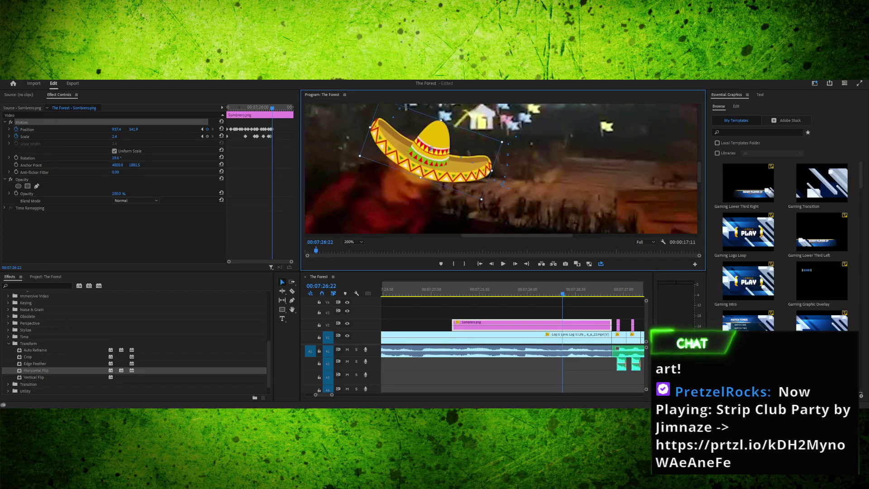
{"action": "left_click_drag", "start_coordinate": [432, 148], "coordinate": [425, 149]}
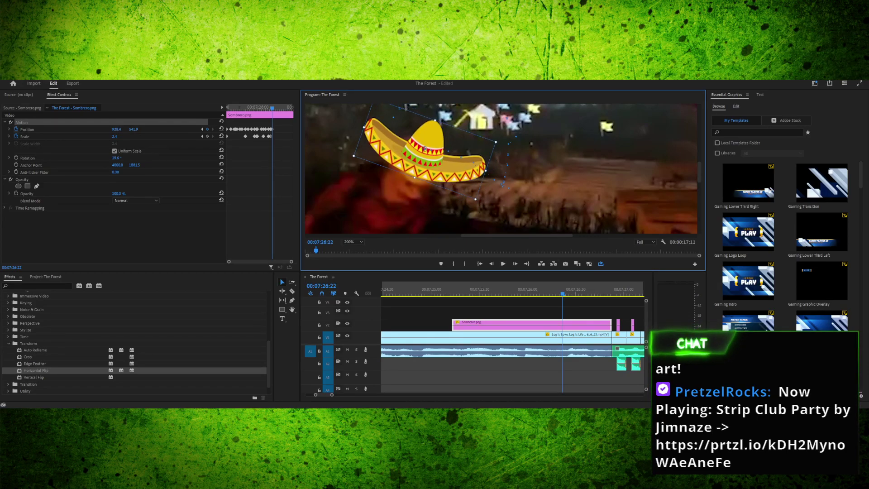
Keyframe the sombrero at 00:07:26:24 at about position 900, 517, tilt it to about 14.3°, and advance to 00:07:26:27
{"action": "key", "text": "shift+3"}
{"action": "key", "text": "Right"}
{"action": "key", "text": "Right"}
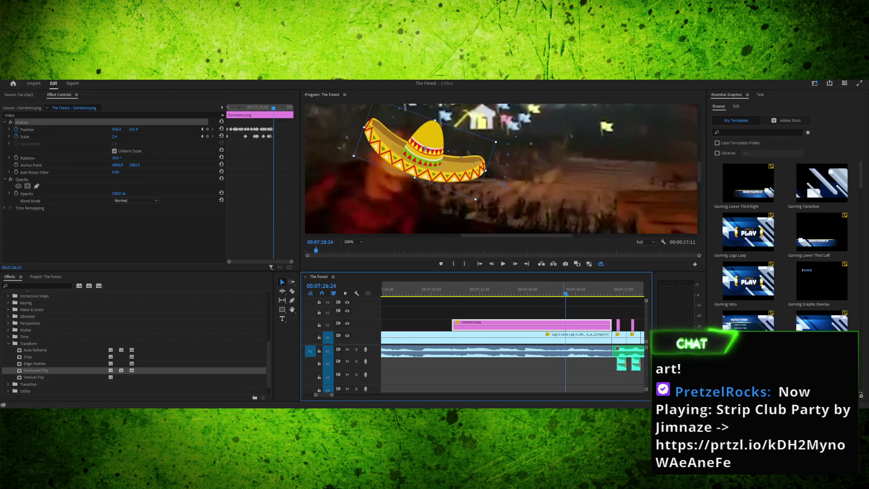
{"action": "left_click_drag", "start_coordinate": [424, 148], "coordinate": [406, 132]}
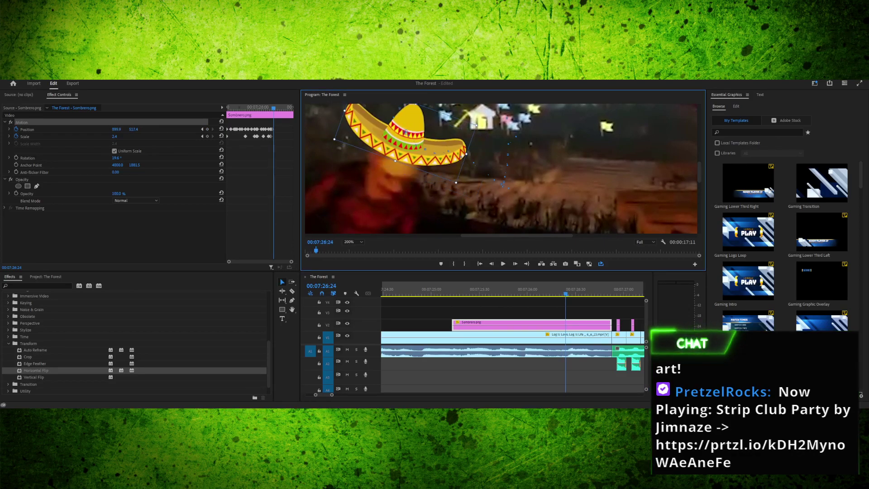
{"action": "left_click_drag", "start_coordinate": [469, 155], "coordinate": [471, 148]}
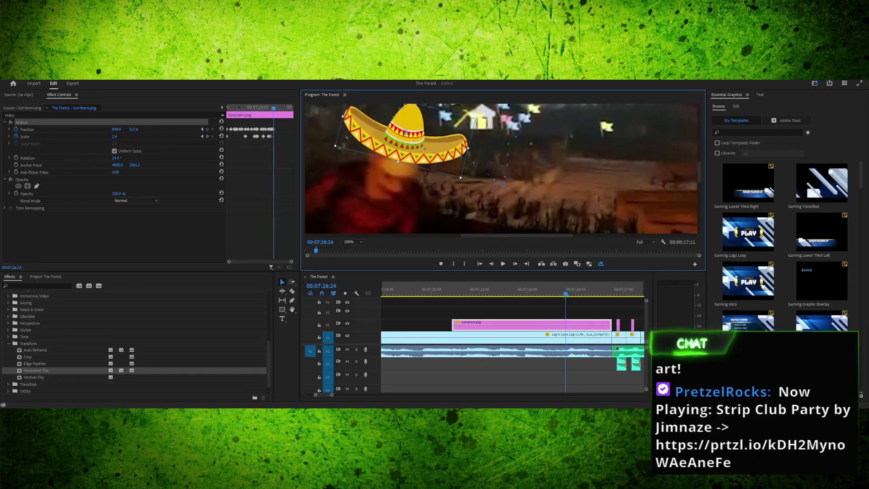
{"action": "key", "text": "Right"}
{"action": "key", "text": "Right"}
{"action": "key", "text": "Right"}
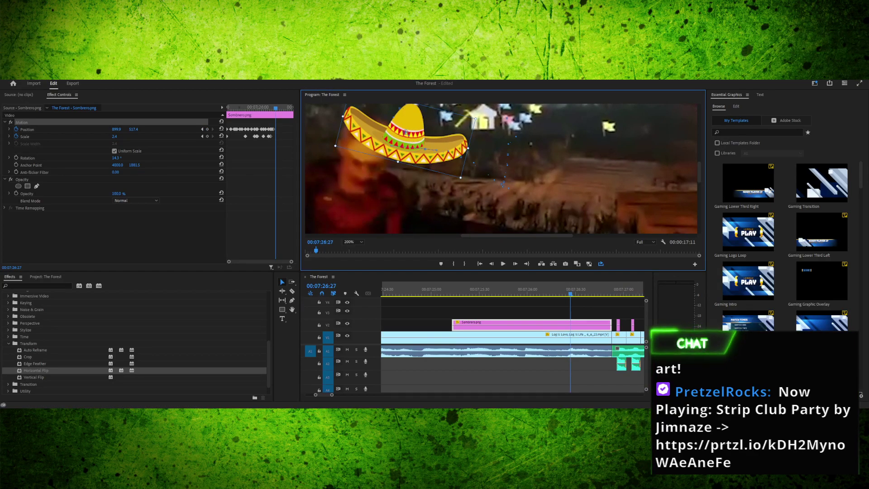
Keyframe the sombrero at 00:07:26:27 at about position 850, 500, and reduce its rotation to about 9°
{"action": "left_click_drag", "start_coordinate": [406, 132], "coordinate": [371, 117]}
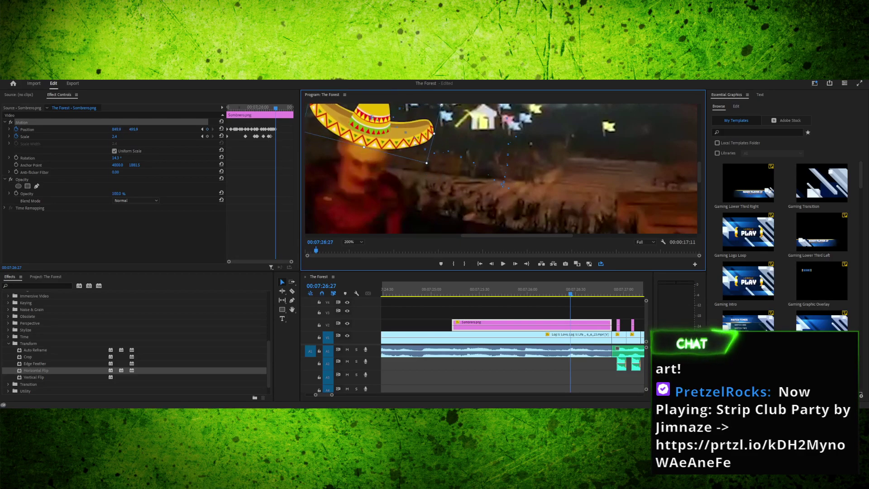
{"action": "left_click_drag", "start_coordinate": [430, 166], "coordinate": [434, 160]}
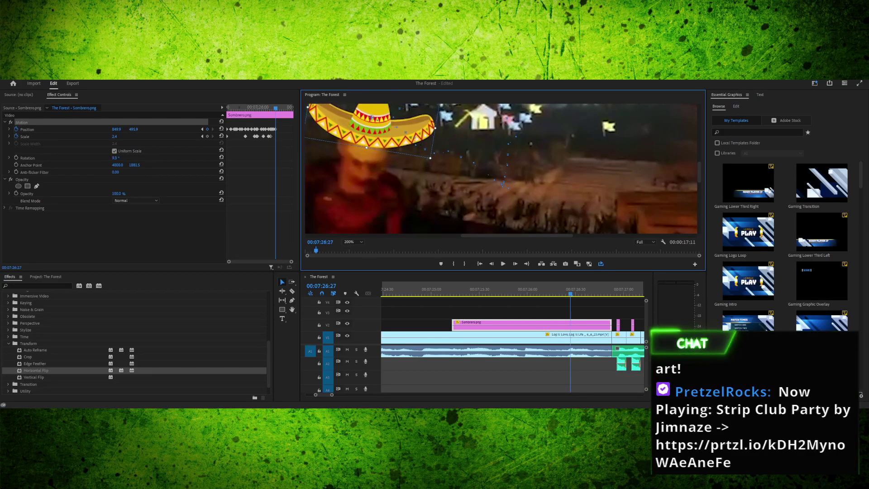
{"action": "left_click_drag", "start_coordinate": [371, 117], "coordinate": [372, 120]}
{"action": "key", "text": "shift+3"}
Keyframe the sombrero at 00:07:26:28 at about position 785, 486, with scale 2.7 and rotation about 3.4°
{"action": "key", "text": "Right"}
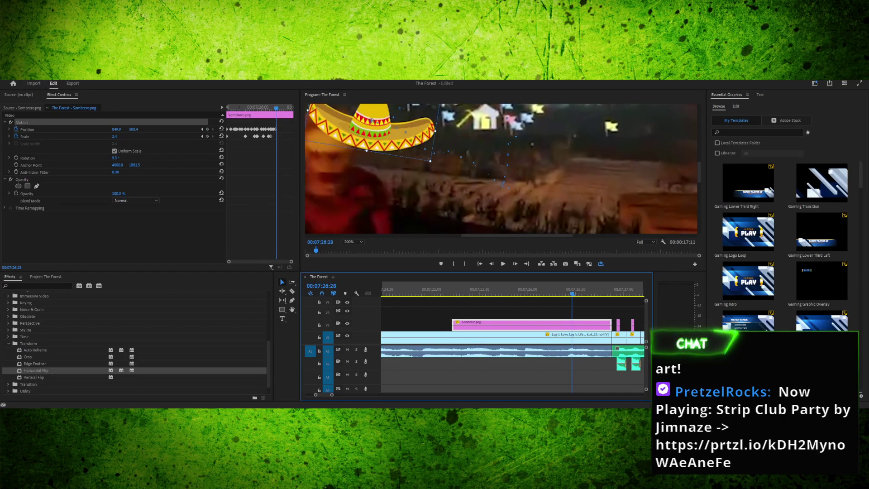
{"action": "left_click_drag", "start_coordinate": [517, 236], "coordinate": [483, 236]}
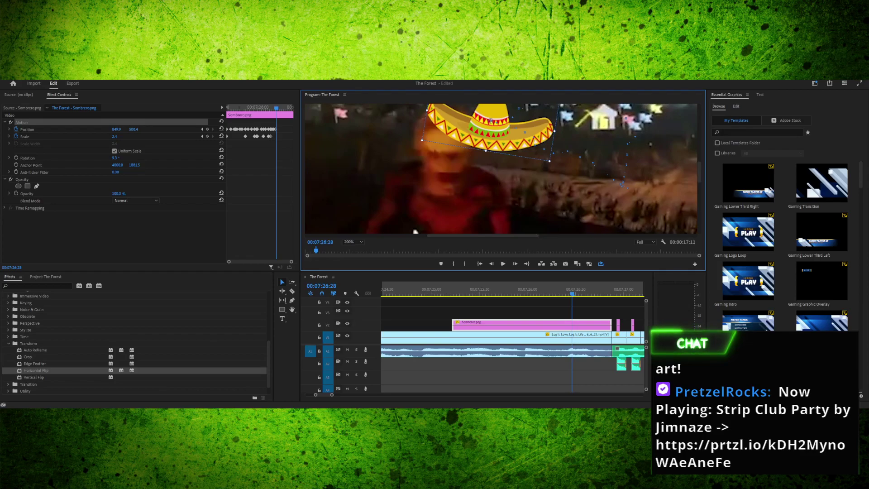
{"action": "scroll", "coordinate": [415, 232], "scroll_direction": "up", "scroll_amount": 2}
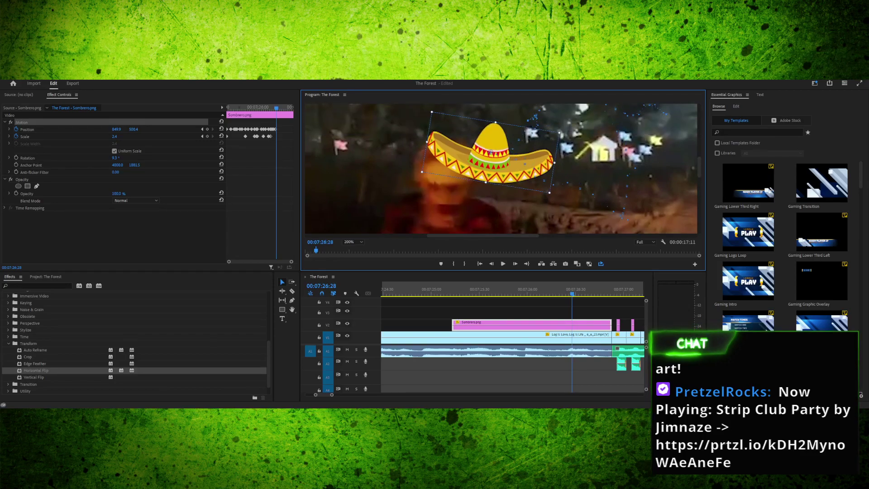
{"action": "left_click_drag", "start_coordinate": [491, 152], "coordinate": [451, 140]}
{"action": "left_click_drag", "start_coordinate": [523, 120], "coordinate": [527, 111]}
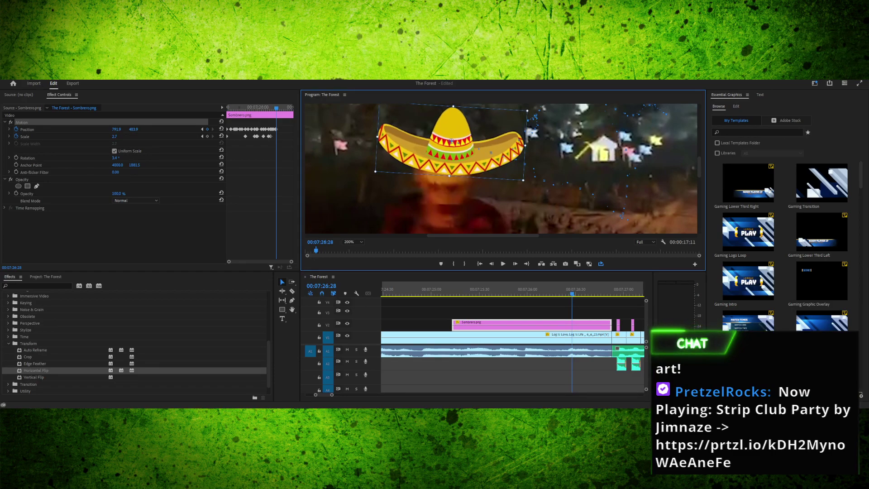
{"action": "left_click_drag", "start_coordinate": [452, 141], "coordinate": [448, 143]}
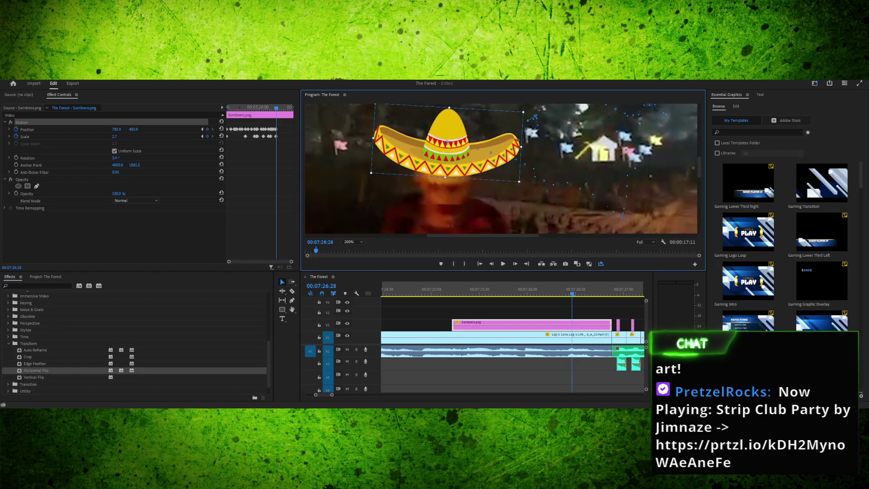
Keyframe the sombrero at 00:07:26:32 at about position 667, 487, with scale 3.0 and rotation about -6.3°
{"action": "left_click_drag", "start_coordinate": [573, 293], "coordinate": [579, 293]}
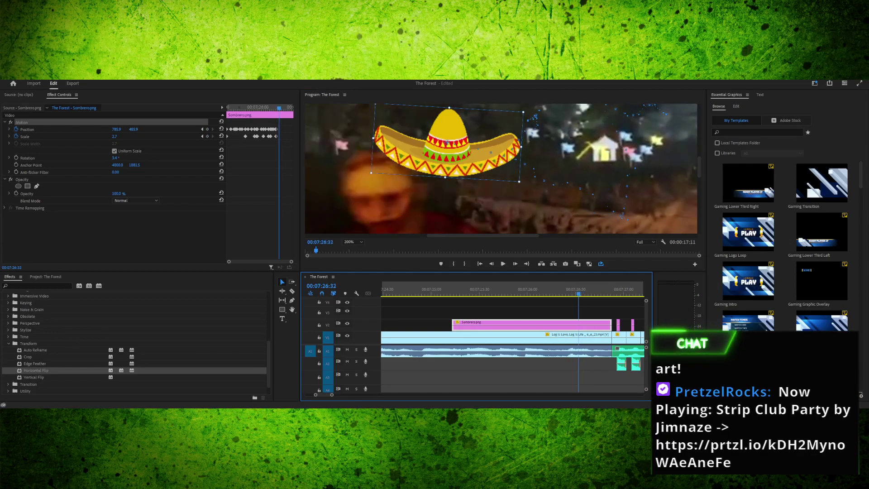
{"action": "left_click_drag", "start_coordinate": [447, 141], "coordinate": [377, 146]}
{"action": "left_click_drag", "start_coordinate": [452, 187], "coordinate": [456, 174]}
{"action": "left_click_drag", "start_coordinate": [377, 146], "coordinate": [368, 145]}
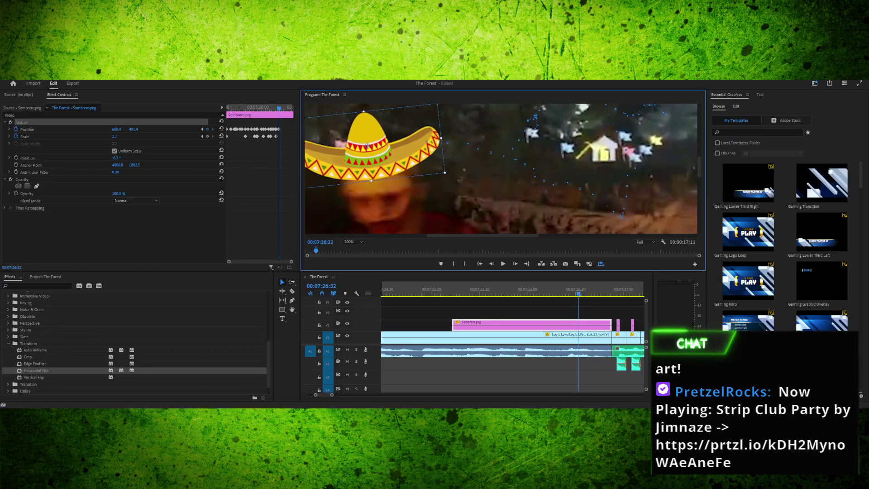
{"action": "left_click_drag", "start_coordinate": [445, 173], "coordinate": [453, 175]}
{"action": "left_click_drag", "start_coordinate": [367, 146], "coordinate": [366, 143]}
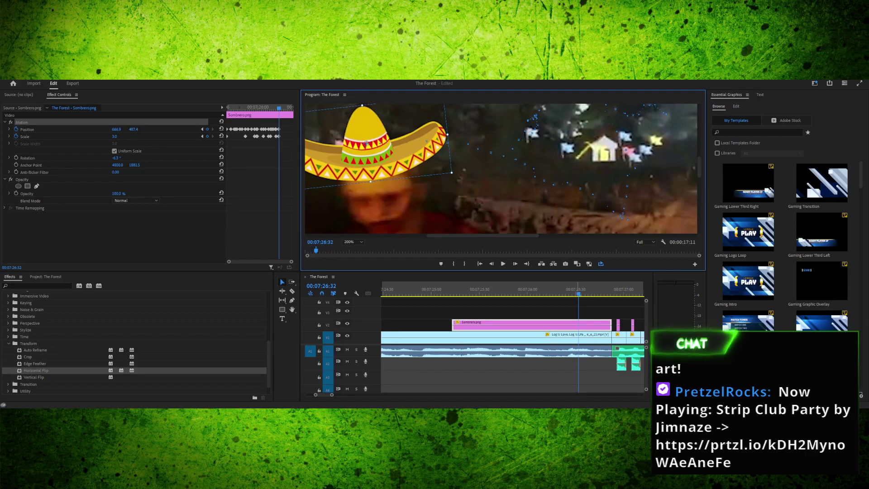
Check frame by frame how the sombrero follows the head between 00:07:26:28 and 00:07:26:32
{"action": "left_click", "coordinate": [577, 293]}
{"action": "key", "text": "Left"}
{"action": "key", "text": "Left"}
{"action": "key", "text": "Left"}
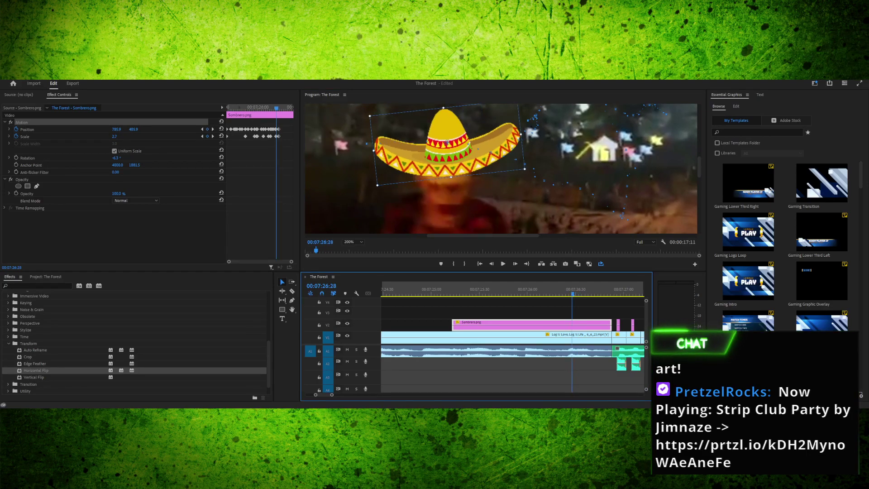
{"action": "key", "text": "Right"}
{"action": "key", "text": "Right"}
{"action": "key", "text": "Right"}
{"action": "key", "text": "Right"}
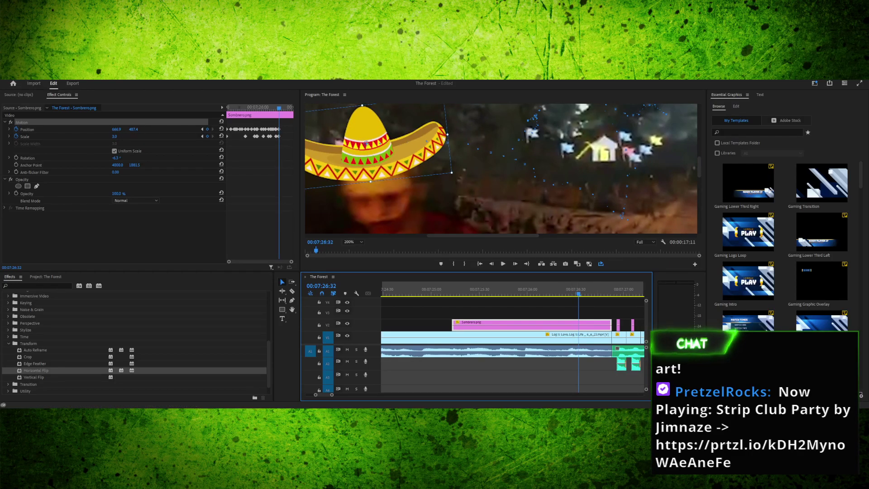
Keyframe the sombrero at 00:07:26:35 at about position 647, 507, with scale 3.3 and rotation about -10°
{"action": "key", "text": "Right"}
{"action": "key", "text": "Right"}
{"action": "key", "text": "Right"}
{"action": "left_click_drag", "start_coordinate": [367, 143], "coordinate": [349, 157]}
{"action": "left_click_drag", "start_coordinate": [438, 187], "coordinate": [444, 184]}
{"action": "left_click_drag", "start_coordinate": [362, 154], "coordinate": [352, 157]}
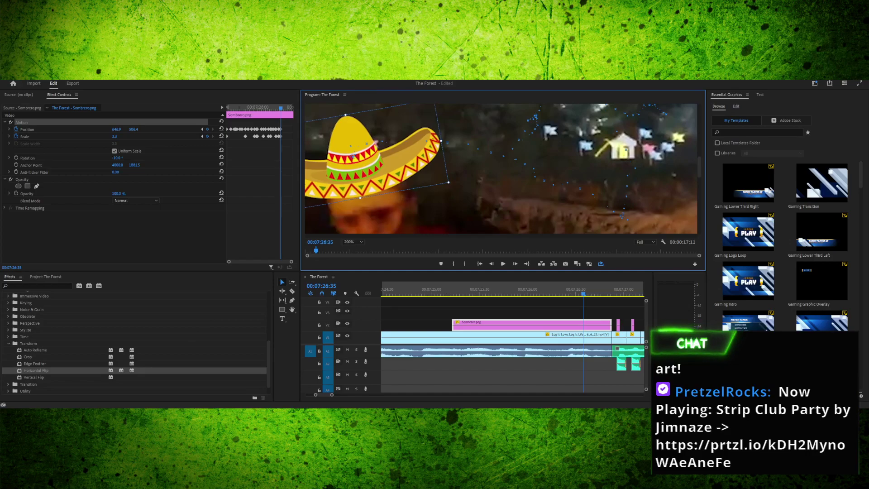
{"action": "key", "text": "shift+3"}
Keyframe the sombrero at 00:07:26:37 at about position 774, 527, over the figure's head
{"action": "key", "text": "Right"}
{"action": "key", "text": "Right"}
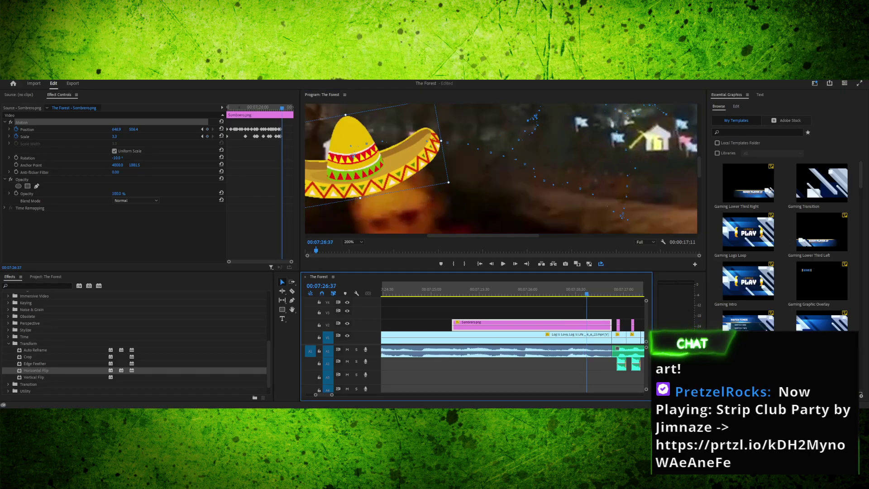
{"action": "left_click_drag", "start_coordinate": [353, 156], "coordinate": [440, 170]}
{"action": "key", "text": "shift+3"}
Keyframe the sombrero at 00:07:26:42 at about position 783, 543, and reduce its scale to 3.1
{"action": "key", "text": "Right"}
{"action": "key", "text": "Right"}
{"action": "key", "text": "shift+3"}
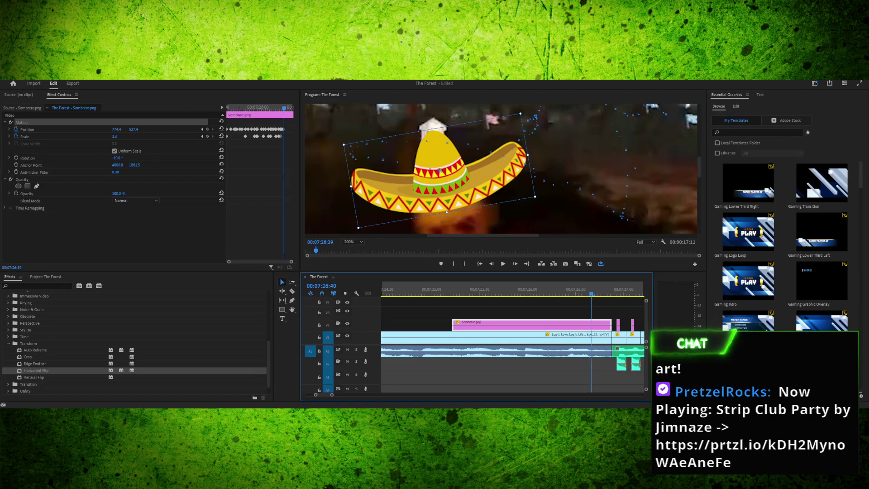
{"action": "key", "text": "Right"}
{"action": "key", "text": "Right"}
{"action": "key", "text": "Right"}
{"action": "left_click_drag", "start_coordinate": [440, 170], "coordinate": [446, 149]}
{"action": "left_click_drag", "start_coordinate": [115, 136], "coordinate": [113, 136]}
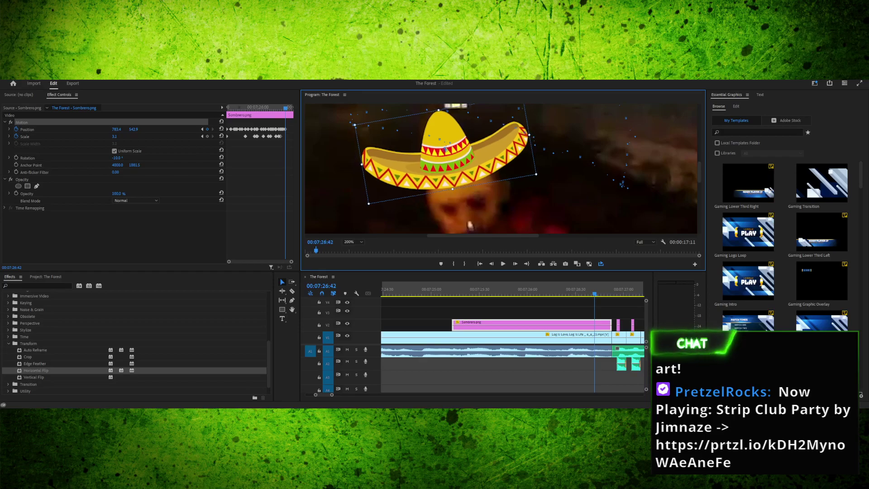
Keyframe the sombrero at 00:07:26:45 at about position 784, 612, with scale 3.4 and rotation about -18.4°
{"action": "left_click_drag", "start_coordinate": [445, 149], "coordinate": [444, 191]}
{"action": "key", "text": "shift+3"}
{"action": "key", "text": "Right"}
{"action": "key", "text": "Right"}
{"action": "key", "text": "Right"}
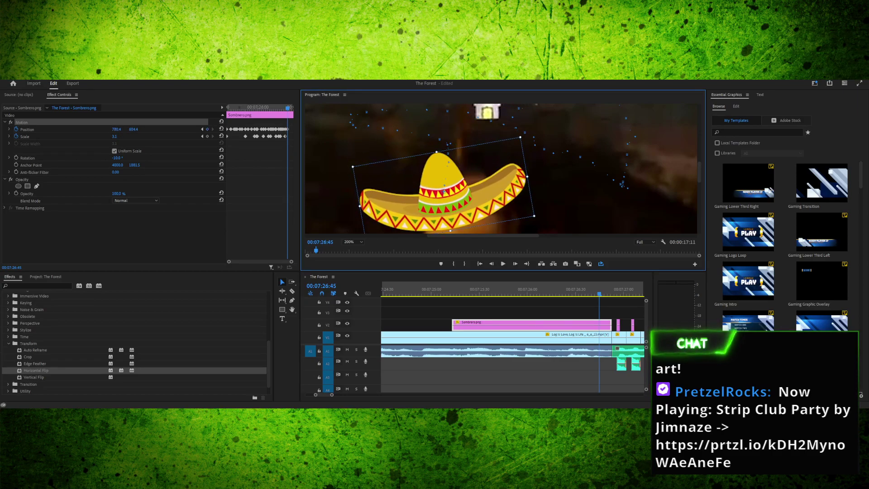
{"action": "left_click_drag", "start_coordinate": [525, 134], "coordinate": [519, 120]}
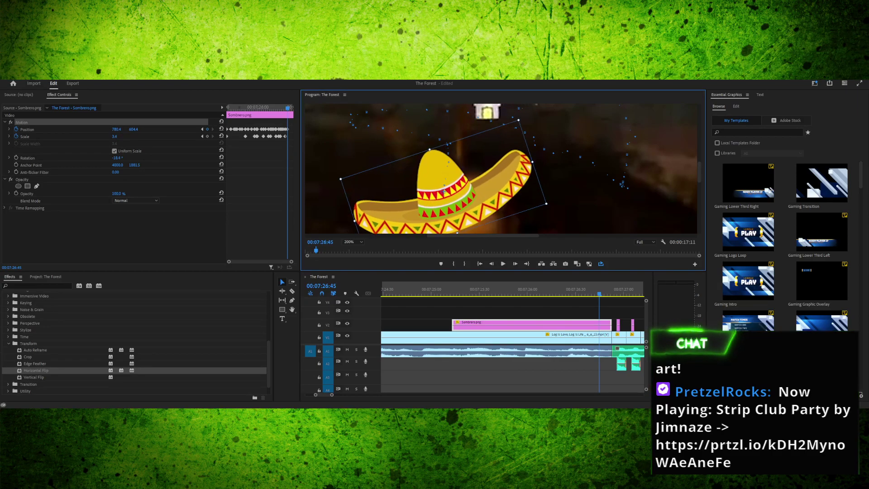
{"action": "left_click_drag", "start_coordinate": [444, 192], "coordinate": [455, 195]}
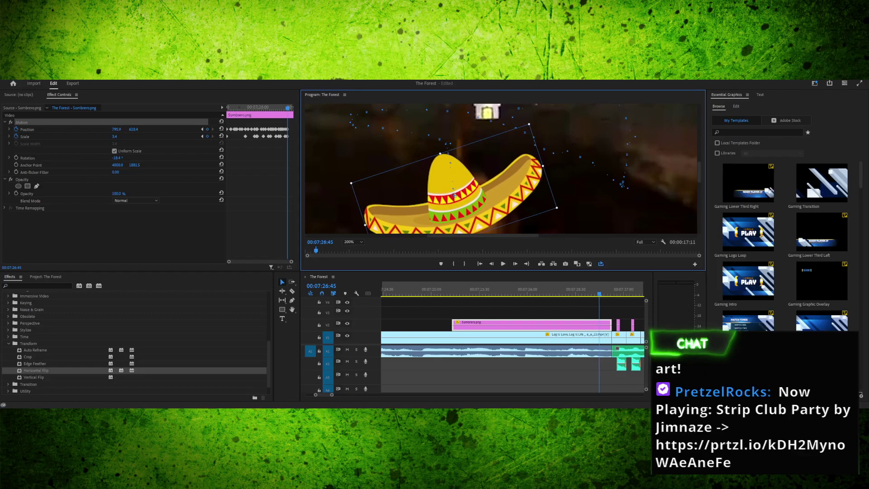
{"action": "left_click_drag", "start_coordinate": [699, 172], "coordinate": [699, 181]}
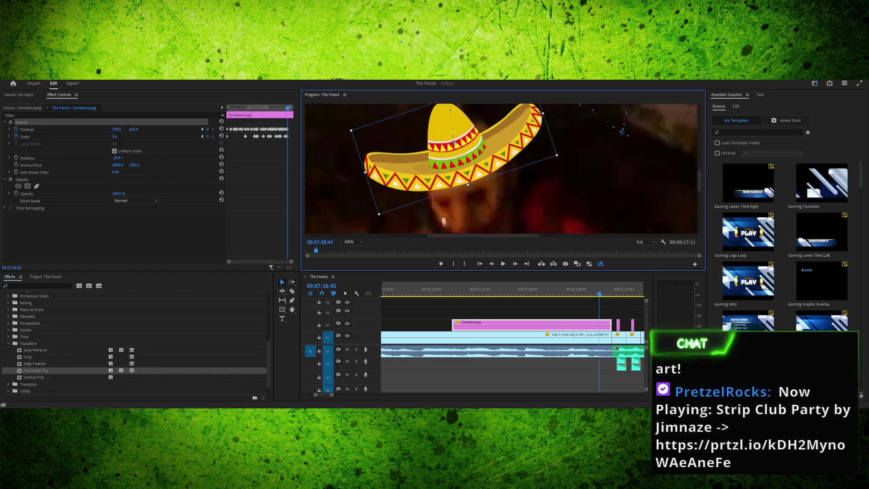
{"action": "left_click_drag", "start_coordinate": [454, 143], "coordinate": [446, 144]}
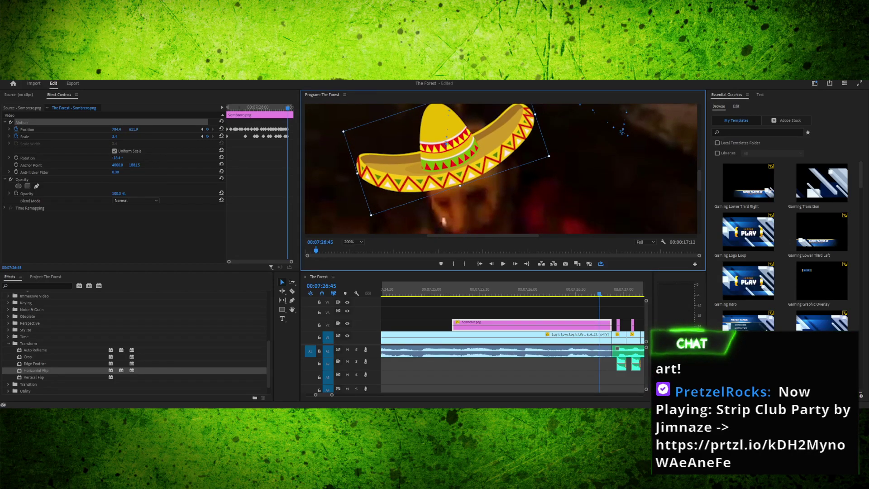
{"action": "key", "text": "shift+3"}
Keyframe the sombrero at 00:07:26:47 at about position 807, 647
{"action": "key", "text": "Right"}
{"action": "key", "text": "Right"}
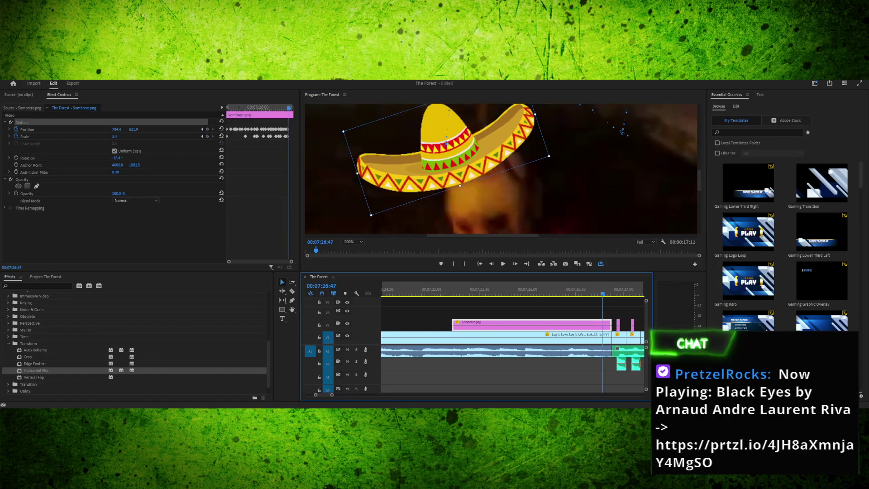
{"action": "left_click_drag", "start_coordinate": [447, 144], "coordinate": [462, 168]}
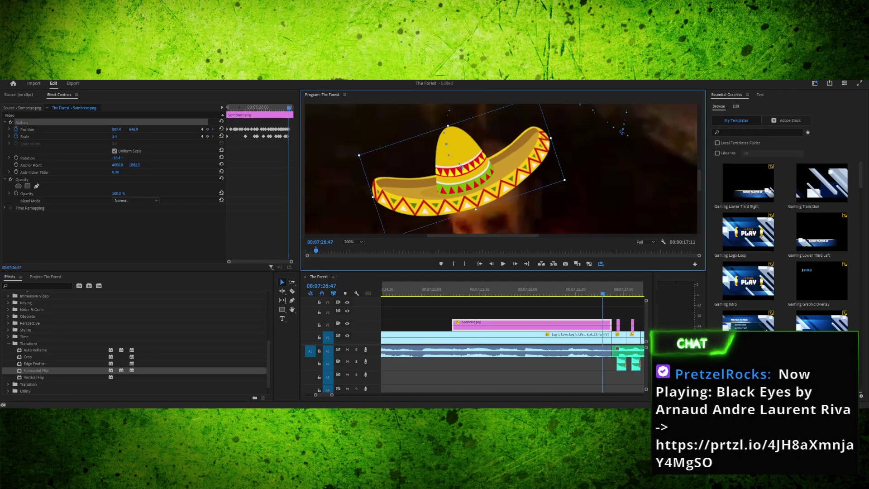
Near 00:07:26:47, enlarge the sombrero to a scale of about 3.7, shift it and rotate it to about -9°
{"action": "left_click_drag", "start_coordinate": [569, 180], "coordinate": [572, 189]}
{"action": "left_click_drag", "start_coordinate": [462, 168], "coordinate": [467, 167]}
{"action": "left_click_drag", "start_coordinate": [582, 190], "coordinate": [579, 202]}
{"action": "left_click_drag", "start_coordinate": [603, 294], "coordinate": [608, 293]}
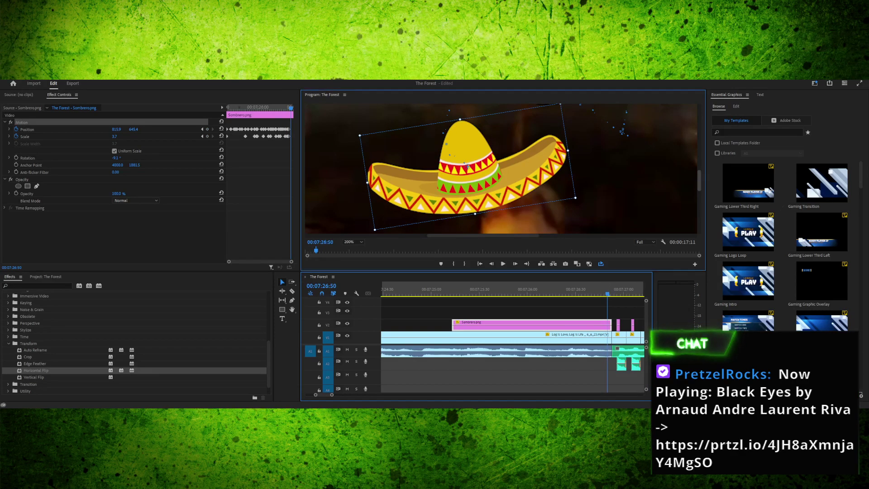
At 00:07:26:50, move the sombrero onto the character's head and rotate it to about -5°
{"action": "scroll", "coordinate": [439, 229], "scroll_direction": "down", "scroll_amount": 3}
{"action": "left_click_drag", "start_coordinate": [469, 131], "coordinate": [512, 173]}
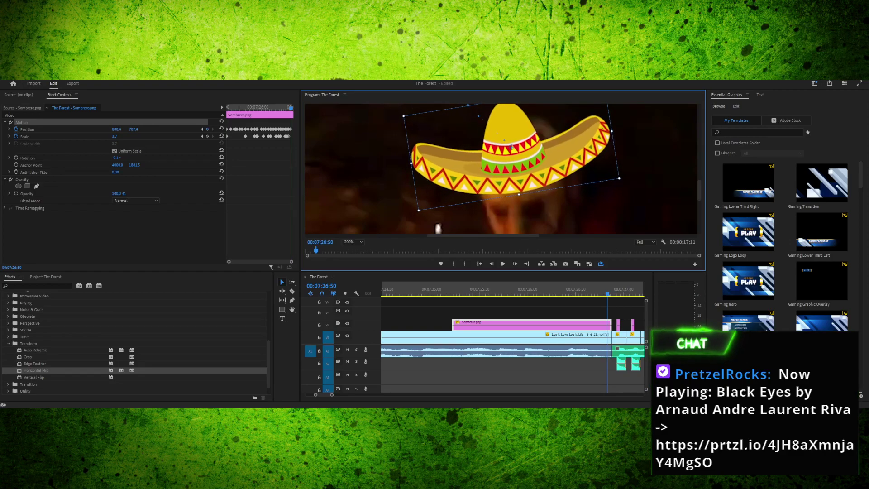
{"action": "left_click_drag", "start_coordinate": [623, 180], "coordinate": [621, 188]}
{"action": "left_click", "coordinate": [609, 290]}
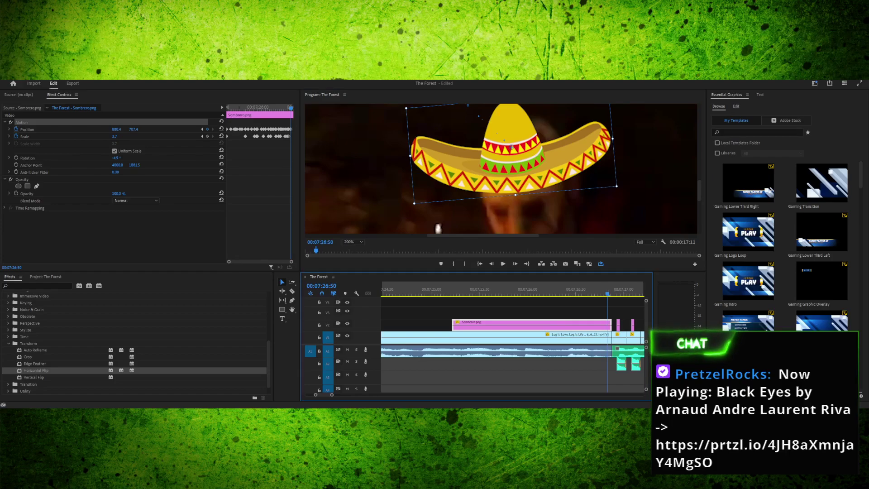
{"action": "mouse_move", "coordinate": [513, 173]}
{"action": "left_mouse_down"}
{"action": "mouse_move", "coordinate": [513, 156]}
{"action": "mouse_move", "coordinate": [515, 164]}
{"action": "left_mouse_up"}
{"action": "left_click", "coordinate": [609, 290]}
{"action": "key", "text": "Right"}
{"action": "key", "text": "Right"}
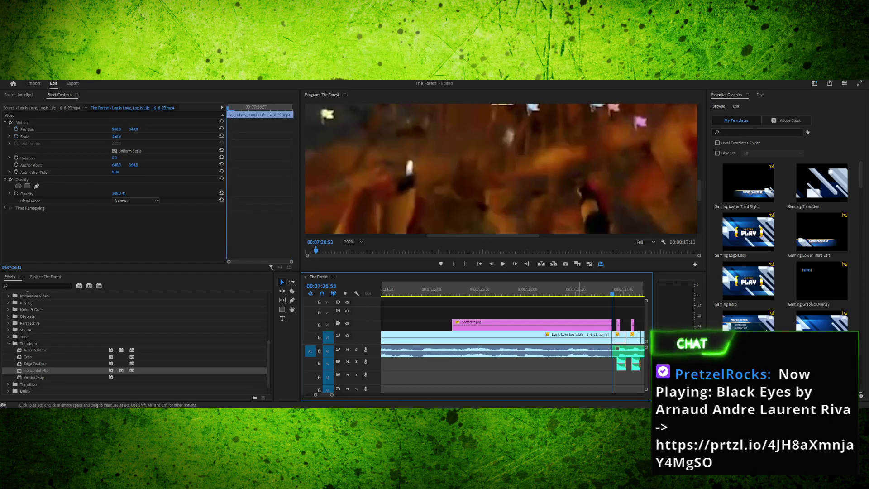
Fit the whole frame in the preview and mark In at 00:07:25:13 and Out at 00:07:26:53 around the sombrero clip
{"action": "left_click", "coordinate": [353, 242]}
{"action": "left_click", "coordinate": [351, 250]}
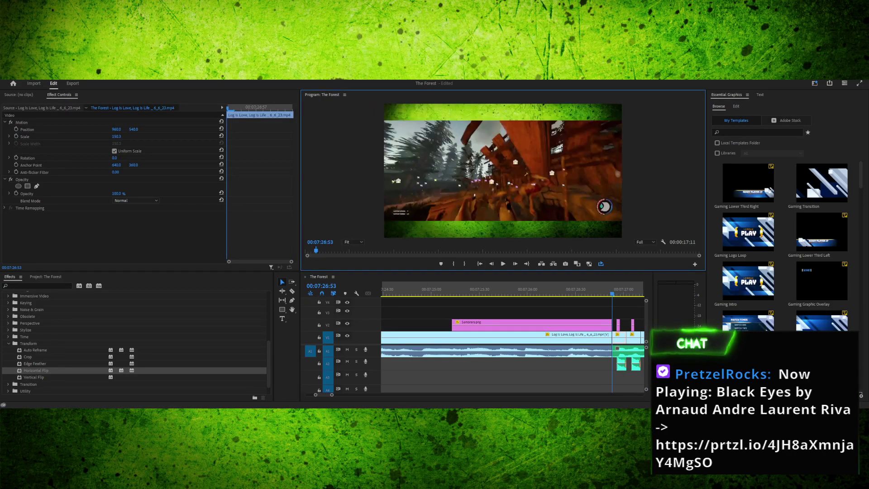
{"action": "left_click_drag", "start_coordinate": [612, 290], "coordinate": [452, 290]}
{"action": "key", "text": "Left"}
{"action": "key", "text": "Right"}
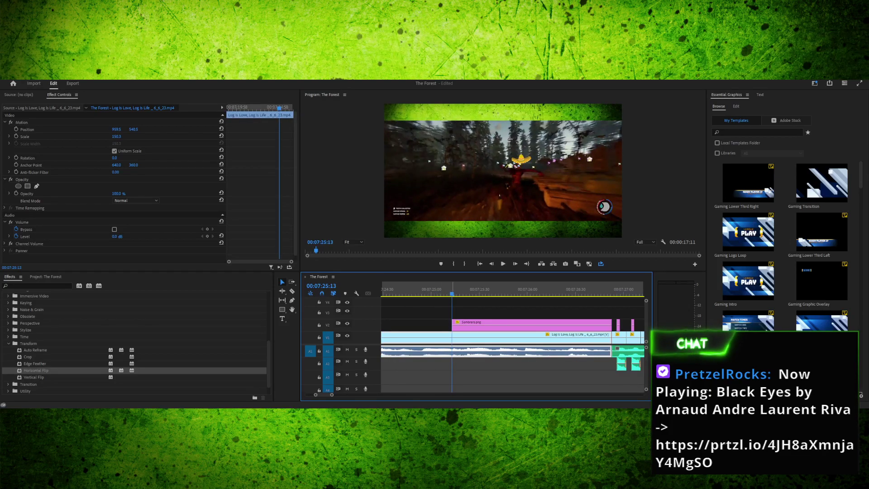
{"action": "key", "text": "i"}
{"action": "key", "text": "Down"}
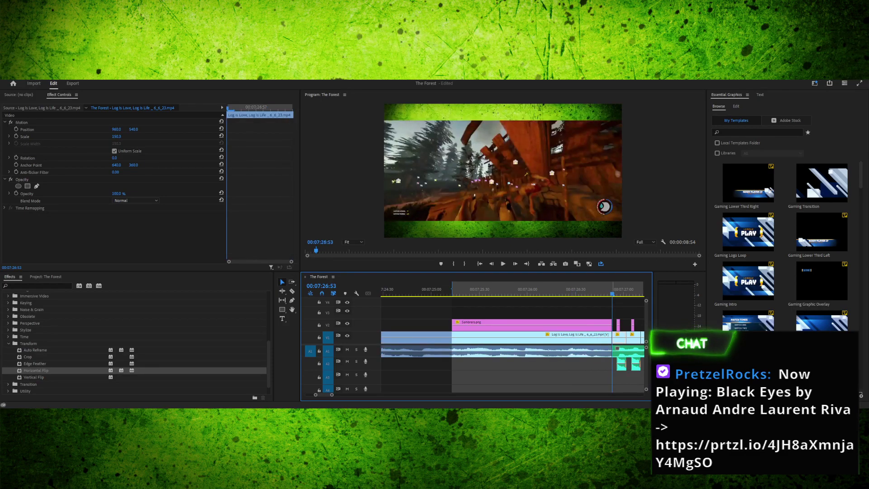
{"action": "key", "text": "o"}
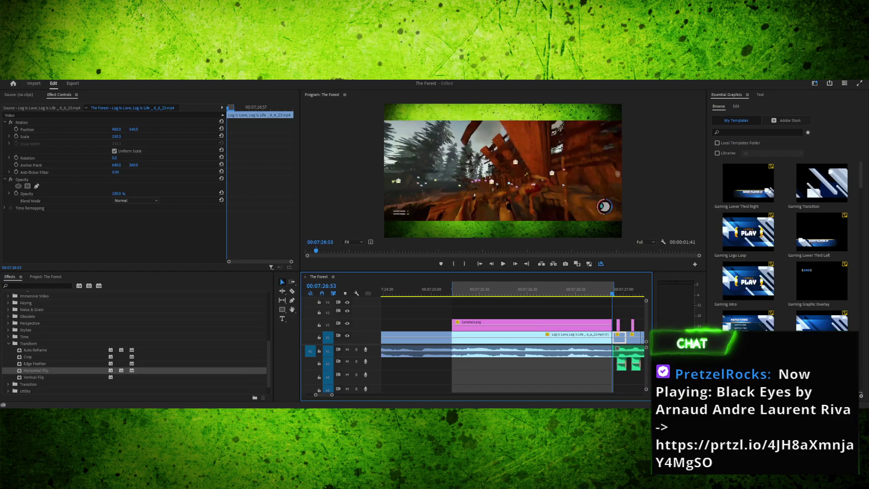
Play back the marked range to check how the sombrero follows the character's head
{"action": "key", "text": "ctrl+shift+space"}
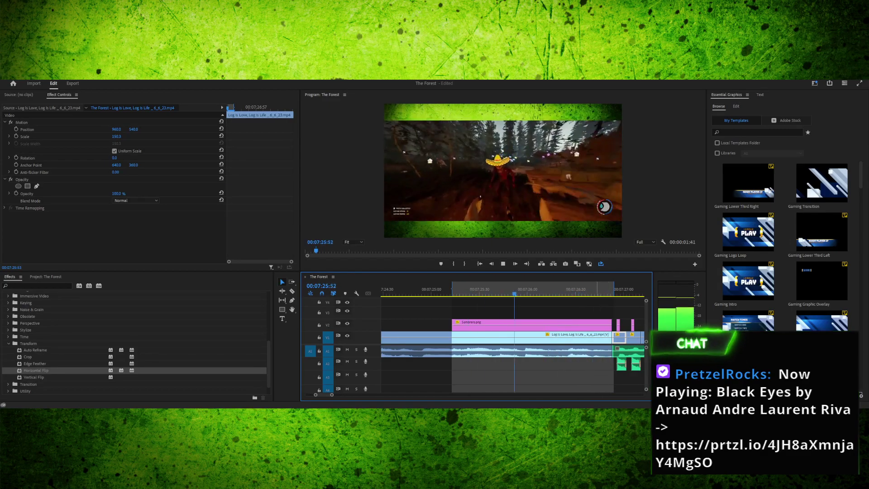
{"action": "key", "text": "space"}
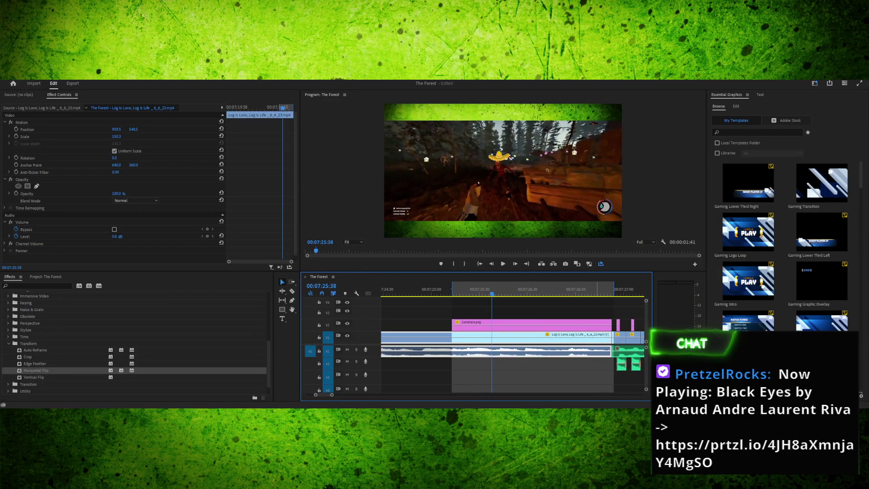
{"action": "key", "text": "space"}
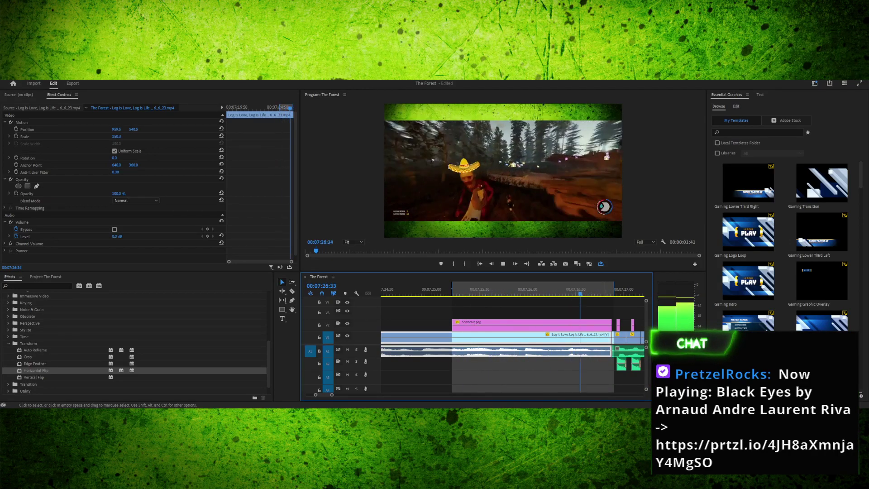
{"action": "key", "text": "space"}
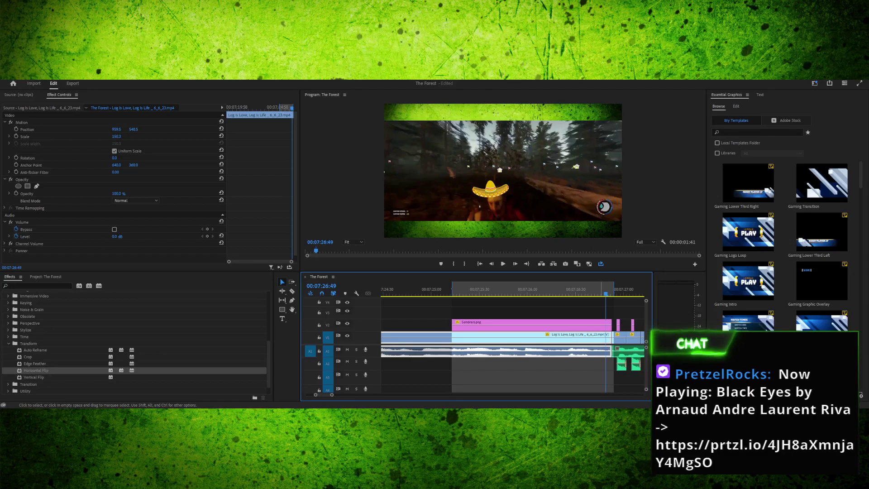
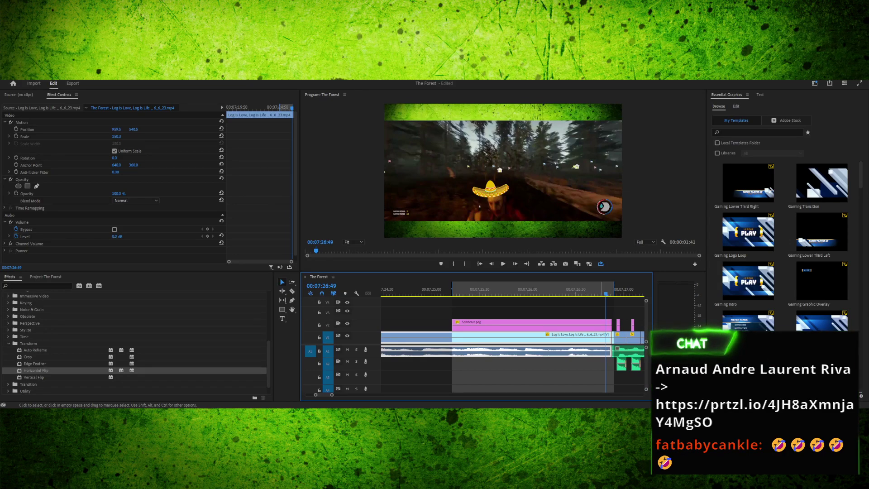
On the sombrero clip's first frame, shrink the hat to a scale of about 1.7, shift it slightly and rotate it to about 17°
{"action": "left_click", "coordinate": [458, 290]}
{"action": "key", "text": "Up"}
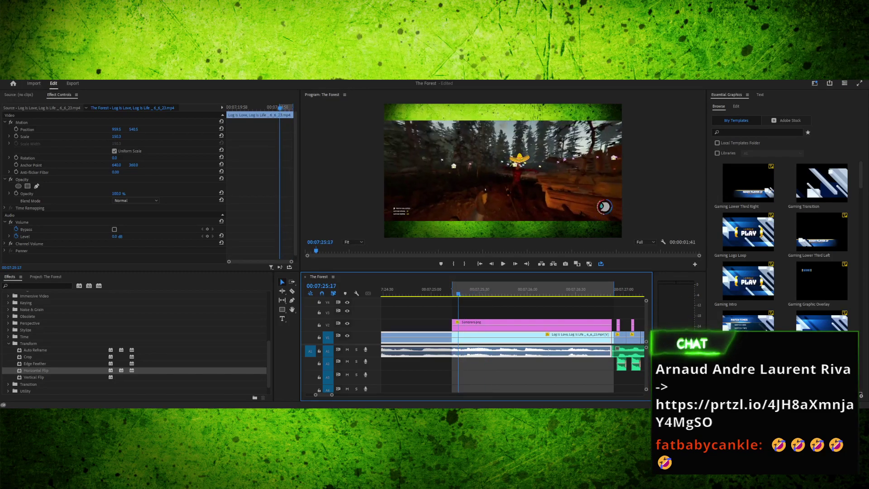
{"action": "key", "text": "Right"}
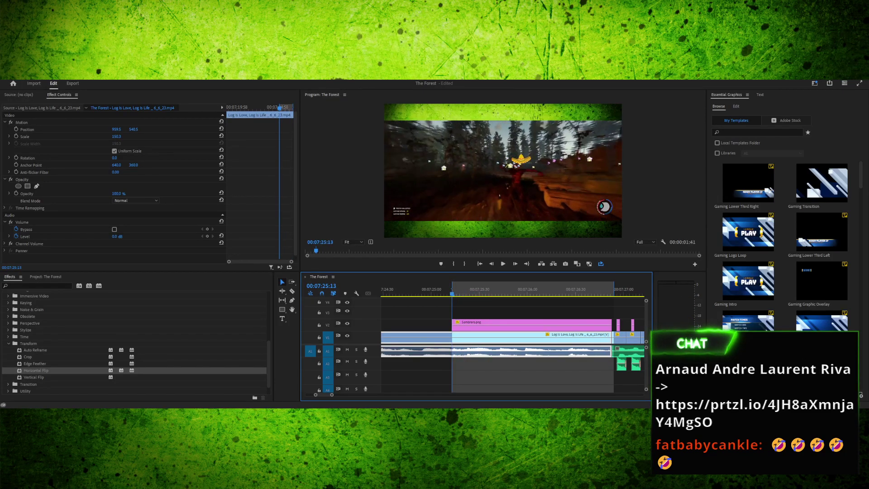
{"action": "key", "text": "Left"}
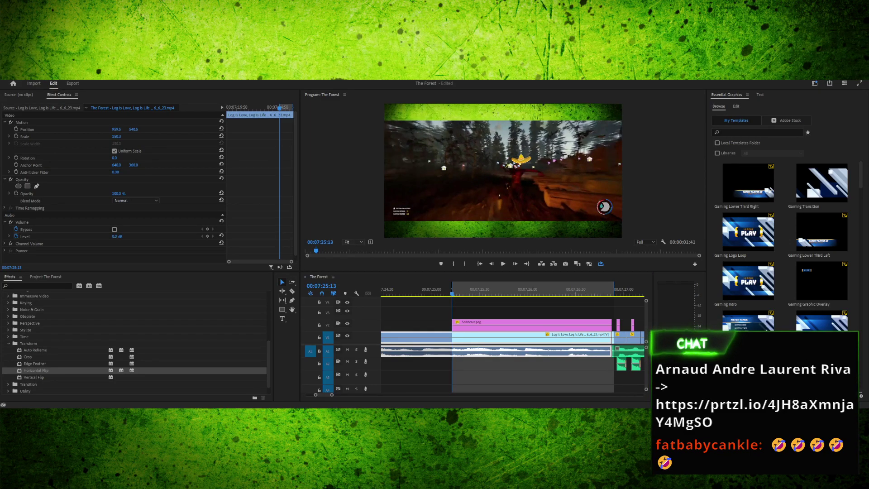
{"action": "scroll", "coordinate": [503, 171], "scroll_direction": "up", "scroll_amount": 5}
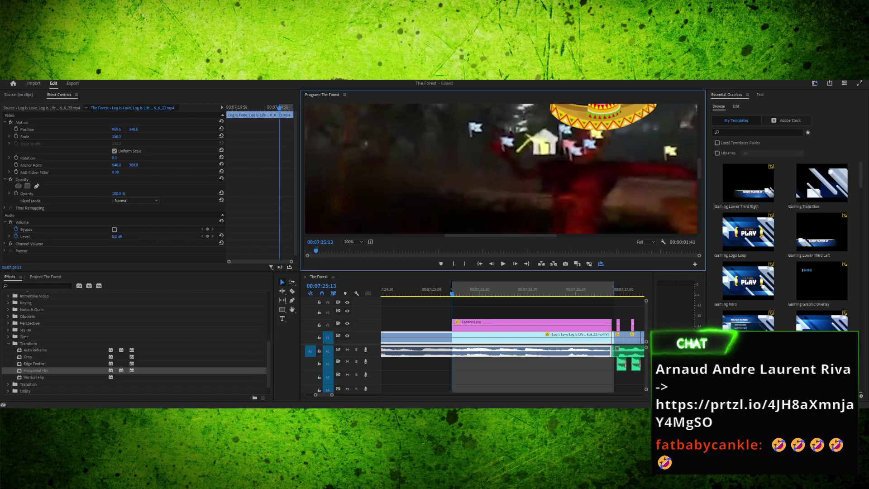
{"action": "scroll", "coordinate": [502, 169], "scroll_direction": "up", "scroll_amount": 2}
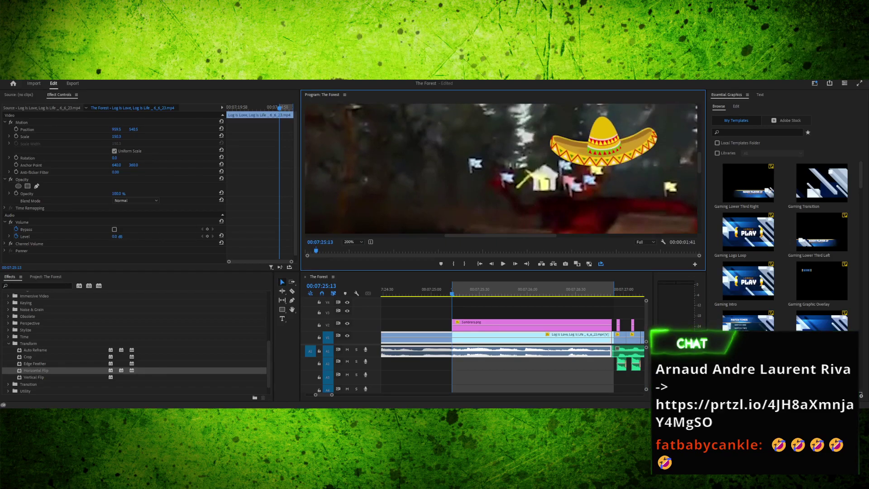
{"action": "left_click", "coordinate": [605, 141]}
{"action": "left_click_drag", "start_coordinate": [659, 109], "coordinate": [651, 126]}
{"action": "left_click_drag", "start_coordinate": [604, 142], "coordinate": [599, 144]}
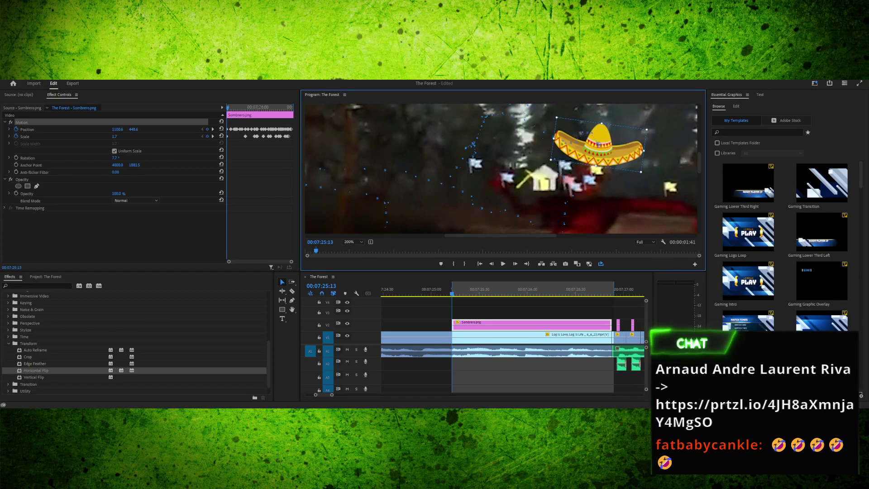
{"action": "left_click_drag", "start_coordinate": [550, 116], "coordinate": [555, 107]}
{"action": "key", "text": "shift+3"}
At 00:07:25:15, shift the sombrero sideways and slightly down to follow the character's head
{"action": "key", "text": "Right"}
{"action": "key", "text": "Right"}
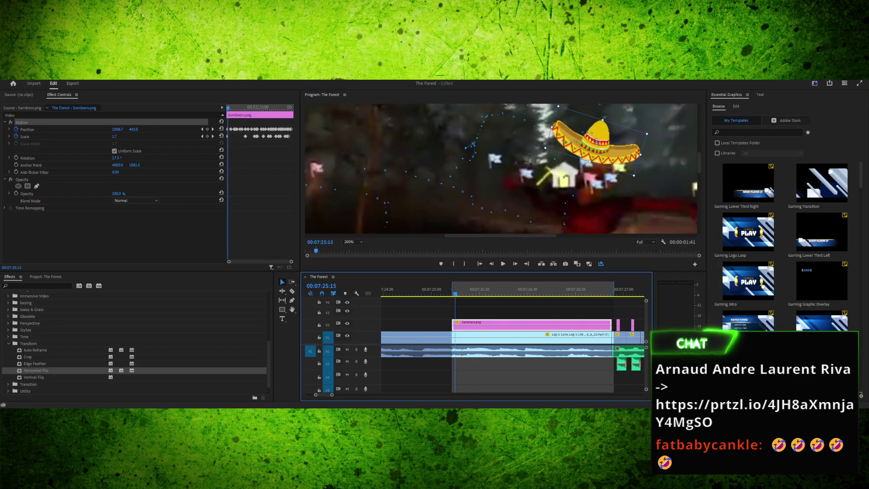
{"action": "left_click_drag", "start_coordinate": [598, 142], "coordinate": [609, 145]}
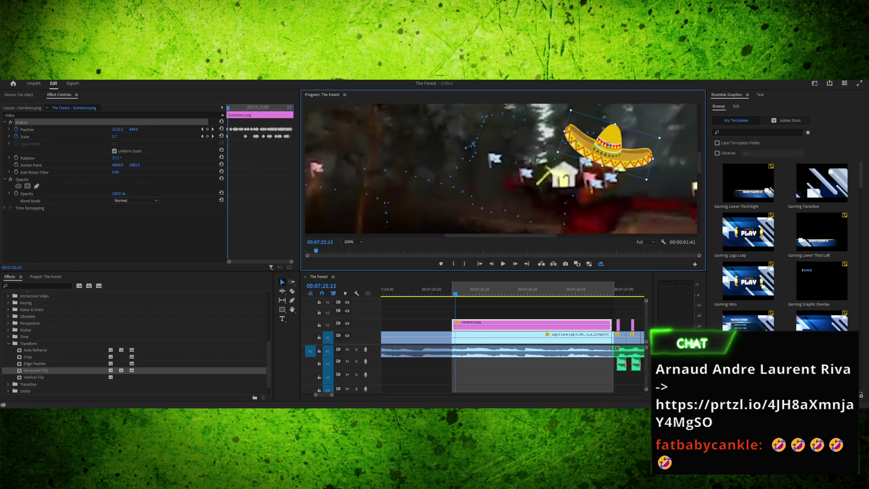
{"action": "key", "text": "shift+3"}
Step through the frames from 00:07:25:16 to about 00:07:25:53 and back, examining the sombrero's alignment with the head
{"action": "key", "text": "Right"}
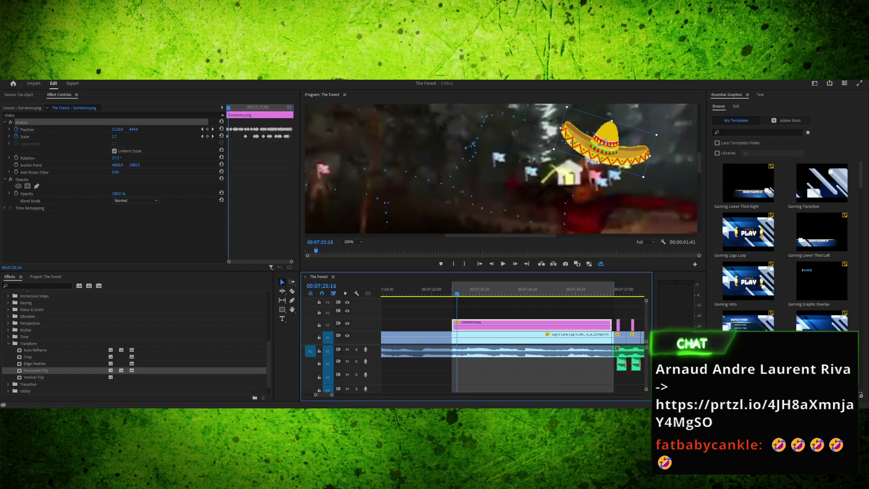
{"action": "key", "text": "Right"}
{"action": "key", "text": "Right"}
{"action": "key", "text": "Right"}
{"action": "key", "text": "Right"}
{"action": "key", "text": "Right"}
{"action": "key", "text": "Right"}
{"action": "key", "text": "Right"}
{"action": "key", "text": "Right"}
{"action": "key", "text": "Right"}
{"action": "key", "text": "Right"}
{"action": "key", "text": "Right"}
{"action": "key", "text": "Right"}
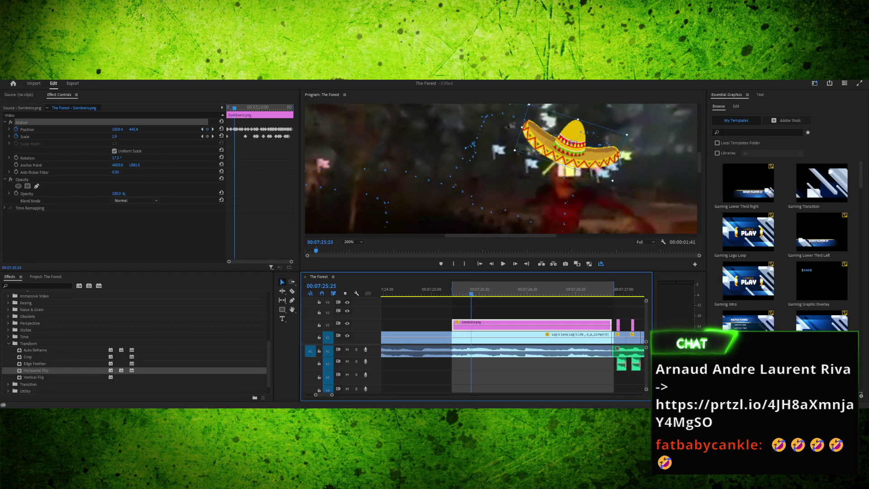
{"action": "key", "text": "Right"}
{"action": "key", "text": "Right"}
{"action": "key", "text": "Right"}
{"action": "key", "text": "Right"}
{"action": "key", "text": "Right"}
{"action": "key", "text": "Right"}
{"action": "key", "text": "Right"}
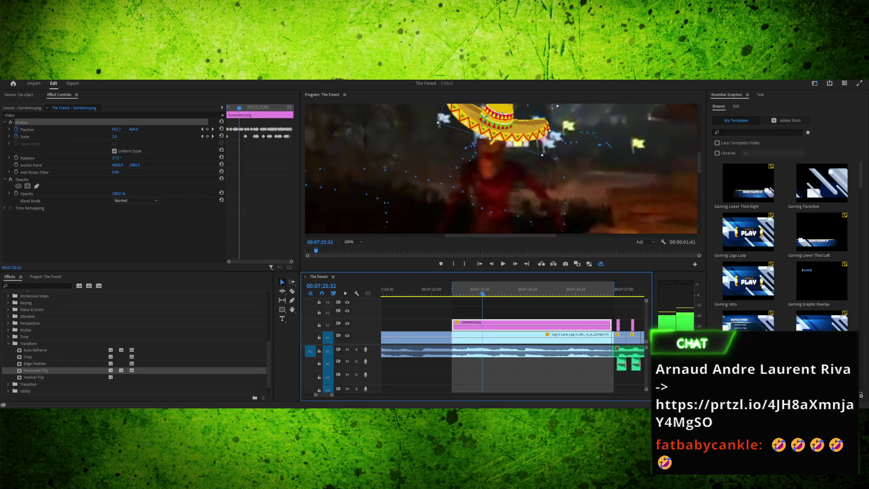
{"action": "key", "text": "Right"}
{"action": "key", "text": "Right"}
{"action": "key", "text": "Right"}
{"action": "key", "text": "Right"}
{"action": "key", "text": "Right"}
{"action": "key", "text": "Right"}
{"action": "key", "text": "Right"}
{"action": "key", "text": "Right"}
{"action": "key", "text": "Right"}
{"action": "key", "text": "Right"}
{"action": "key", "text": "Right"}
{"action": "key", "text": "Right"}
{"action": "key", "text": "Right"}
{"action": "key", "text": "Right"}
{"action": "key", "text": "Right"}
{"action": "key", "text": "Right"}
{"action": "key", "text": "Right"}
{"action": "key", "text": "Right"}
{"action": "key", "text": "Right"}
{"action": "key", "text": "Right"}
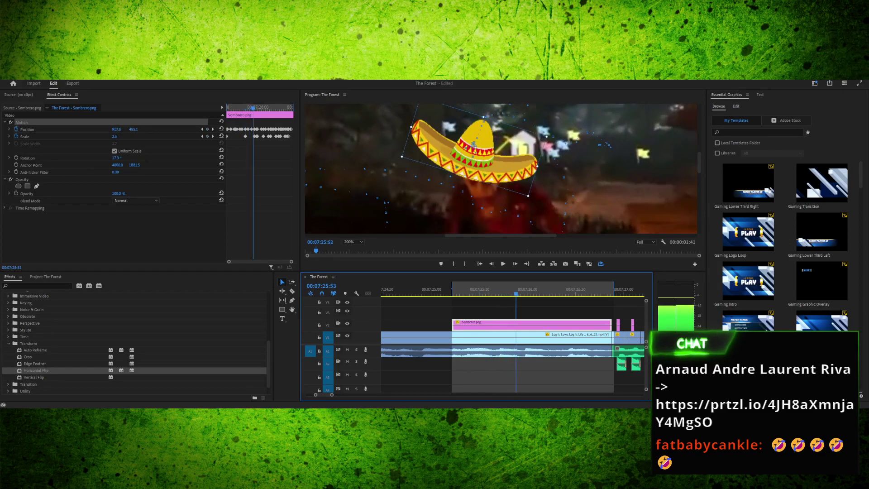
{"action": "key", "text": "Left"}
{"action": "key", "text": "Left"}
{"action": "key", "text": "Left"}
{"action": "key", "text": "Left"}
{"action": "key", "text": "Left"}
{"action": "key", "text": "Left"}
{"action": "key", "text": "Left"}
{"action": "key", "text": "Left"}
{"action": "key", "text": "Left"}
{"action": "key", "text": "Left"}
{"action": "key", "text": "Left"}
{"action": "key", "text": "Left"}
{"action": "key", "text": "Left"}
{"action": "key", "text": "Left"}
{"action": "key", "text": "Left"}
{"action": "key", "text": "Left"}
{"action": "key", "text": "Left"}
{"action": "key", "text": "Left"}
{"action": "key", "text": "Left"}
{"action": "key", "text": "Left"}
{"action": "key", "text": "Left"}
{"action": "key", "text": "Left"}
{"action": "key", "text": "Left"}
{"action": "key", "text": "Right"}
{"action": "key", "text": "Right"}
{"action": "key", "text": "Right"}
{"action": "key", "text": "Right"}
{"action": "key", "text": "Right"}
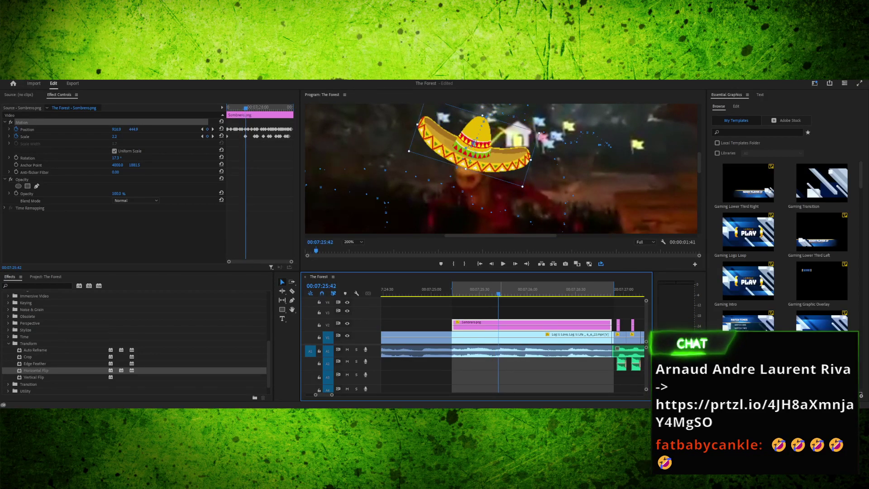
Play the sombrero section in the enlarged preview to examine the hat's movement
{"action": "key", "text": "shift+4"}
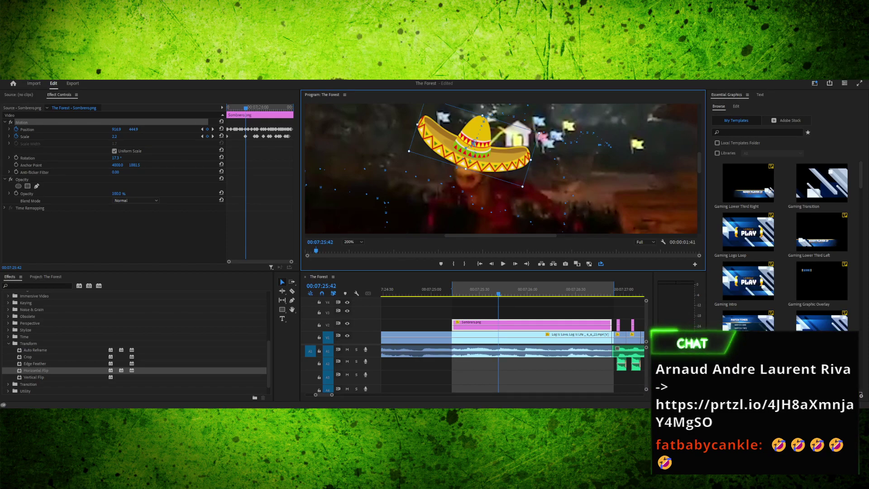
{"action": "left_click_drag", "start_coordinate": [498, 292], "coordinate": [466, 292]}
{"action": "key", "text": "space"}
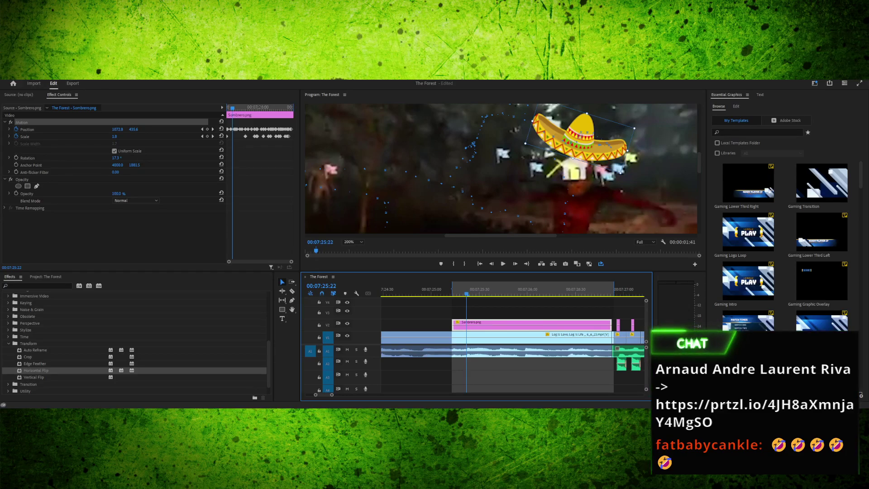
{"action": "key", "text": "space"}
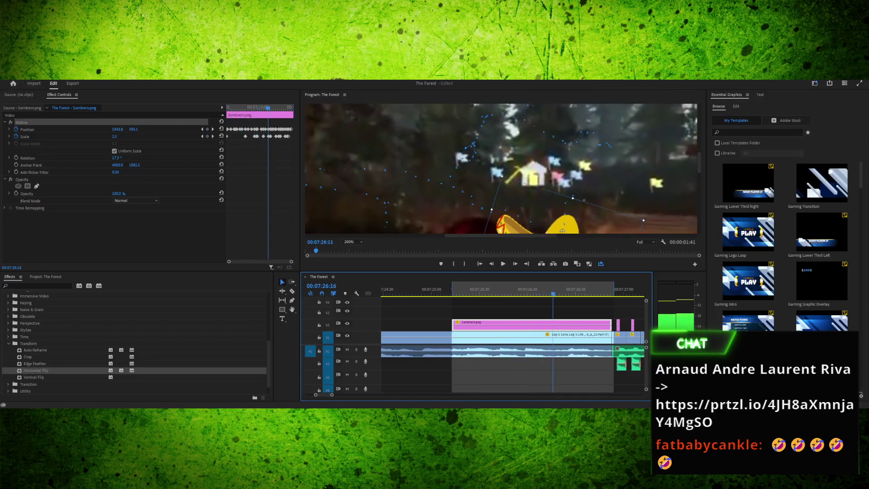
{"action": "left_click", "coordinate": [492, 353]}
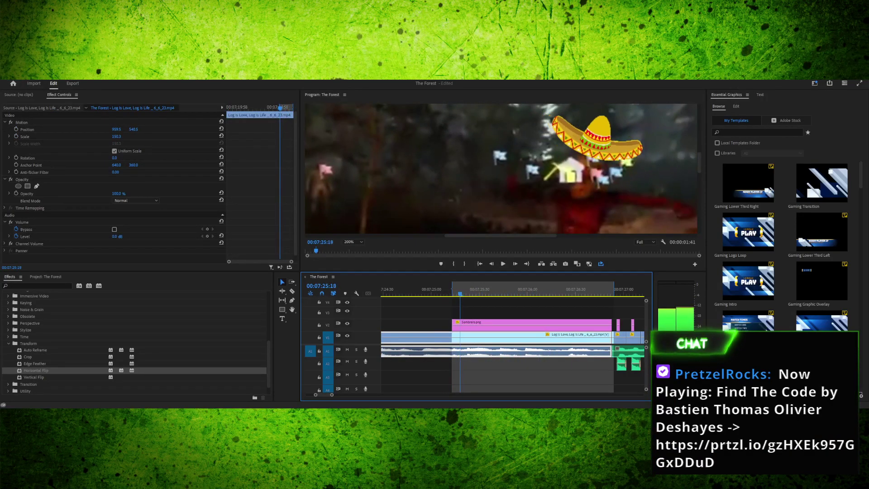
{"action": "key", "text": "space"}
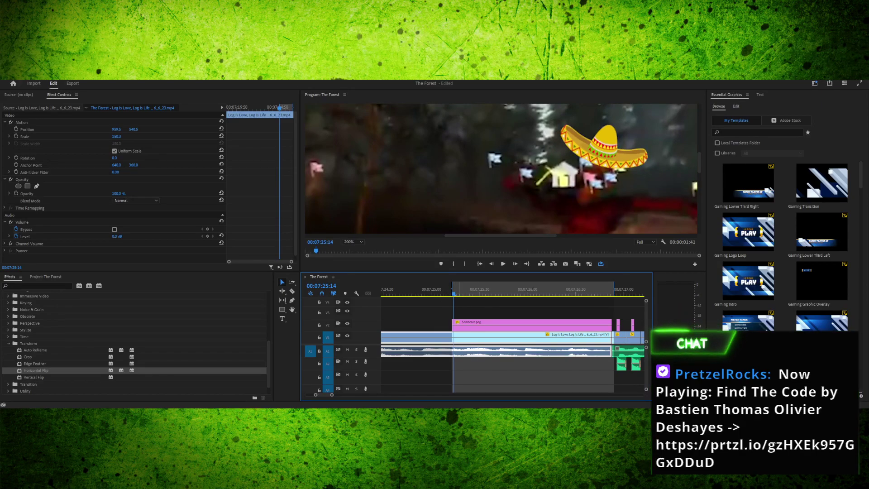
Select the sombrero clip and compare its first few frames to examine the hat's placement from 00:07:25:13 onward
{"action": "left_click", "coordinate": [468, 325]}
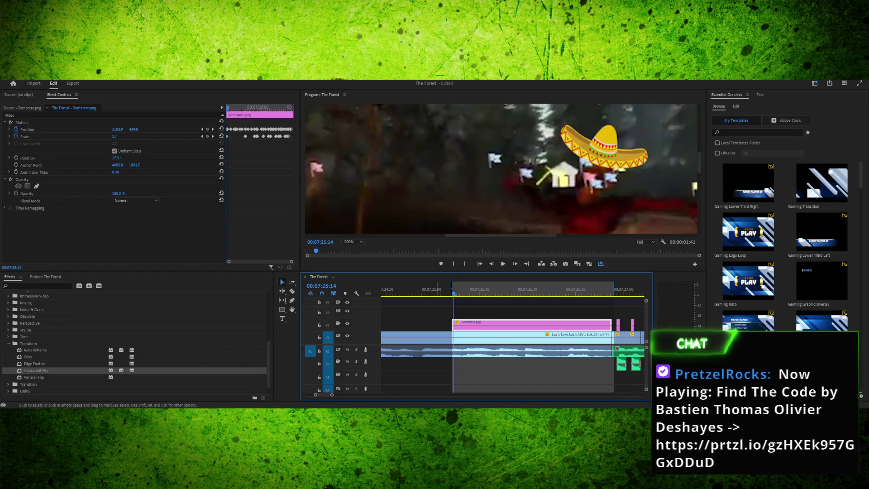
{"action": "key", "text": "Left"}
{"action": "key", "text": "Right"}
{"action": "key", "text": "Right"}
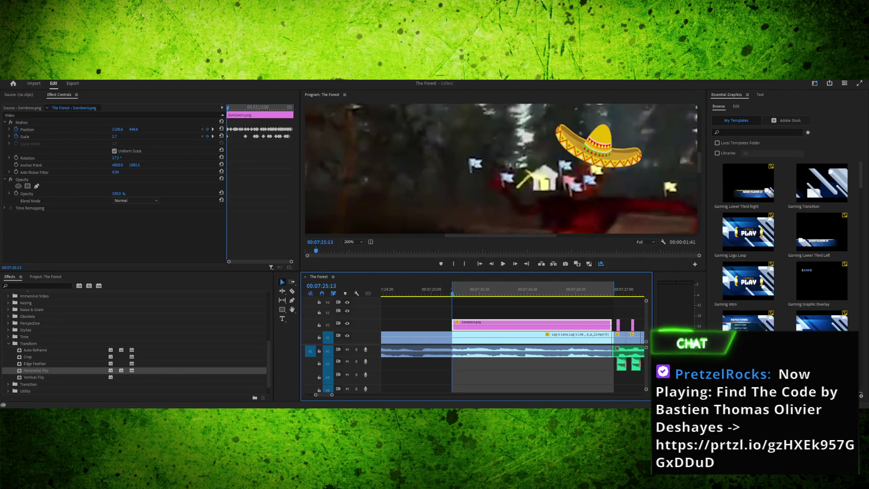
{"action": "key", "text": "Left"}
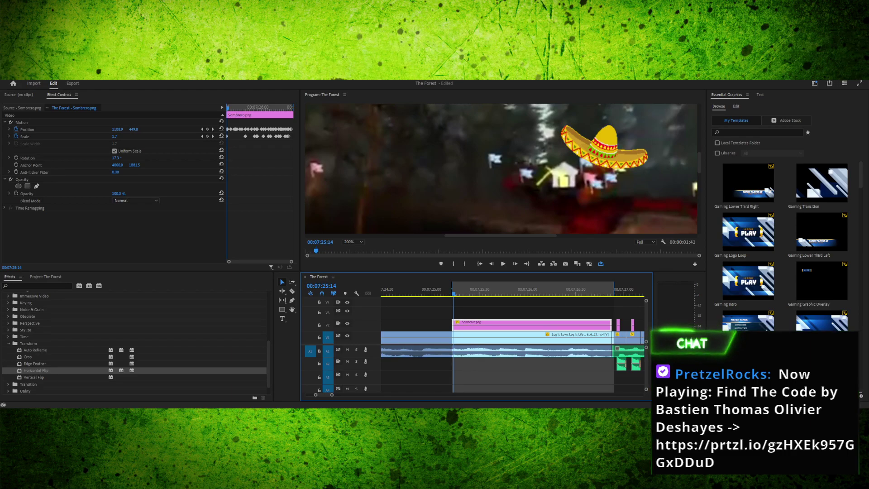
{"action": "key", "text": "Right"}
{"action": "key", "text": "Right"}
{"action": "key", "text": "Right"}
{"action": "key", "text": "Left"}
{"action": "key", "text": "Left"}
{"action": "key", "text": "Right"}
{"action": "key", "text": "Right"}
{"action": "key", "text": "Left"}
{"action": "key", "text": "Left"}
{"action": "key", "text": "Left"}
{"action": "key", "text": "Left"}
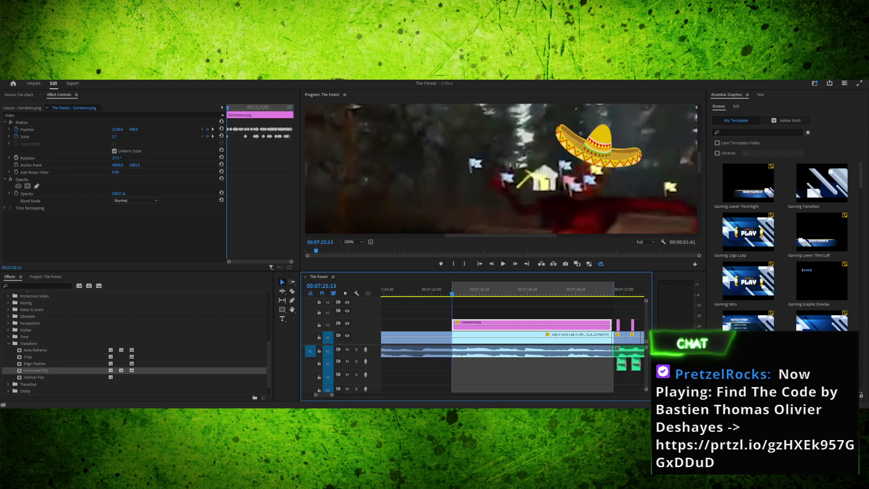
Turn on rotation keyframing for the sombrero at 00:07:25:13 and rotate it to about 12.3° at 00:07:25:23
{"action": "left_click", "coordinate": [16, 158]}
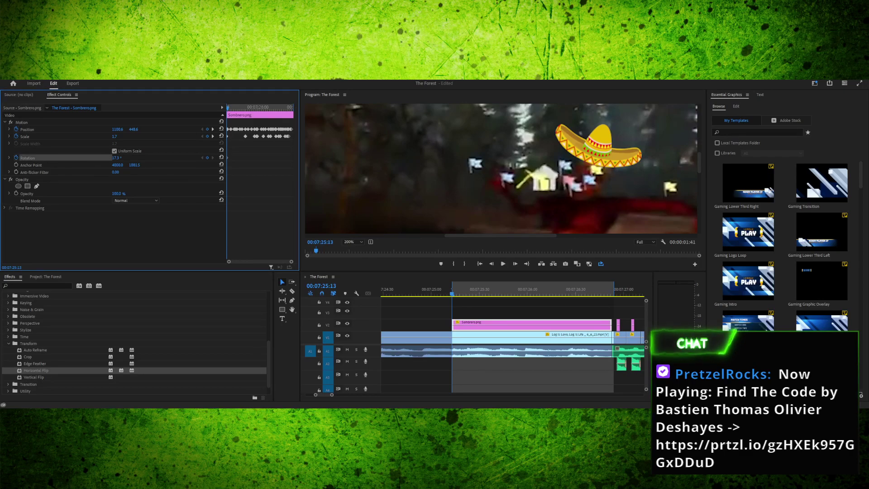
{"action": "key", "text": "shift+3"}
{"action": "key", "text": "Right"}
{"action": "key", "text": "Right"}
{"action": "key", "text": "Right"}
{"action": "key", "text": "Right"}
{"action": "key", "text": "Right"}
{"action": "key", "text": "Right"}
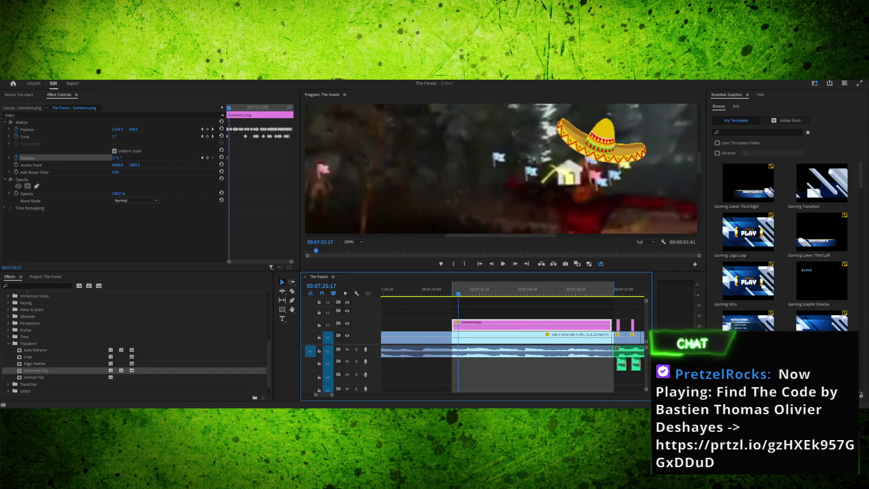
{"action": "key", "text": "Right"}
{"action": "key", "text": "Right"}
{"action": "key", "text": "Right"}
{"action": "key", "text": "Right"}
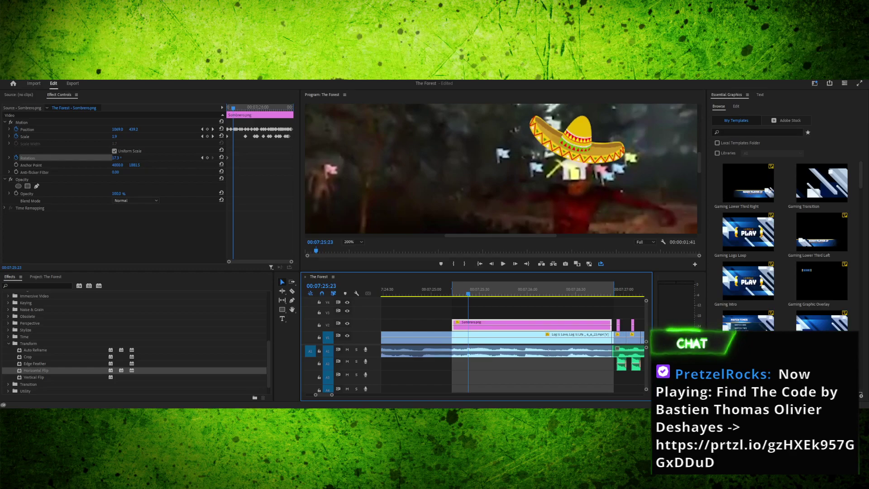
{"action": "double_click", "coordinate": [578, 138]}
{"action": "left_click_drag", "start_coordinate": [621, 176], "coordinate": [623, 172]}
At 00:07:25:26, rotate the sombrero counter-clockwise to about 8.4° to match the head's tilt
{"action": "key", "text": "shift+3"}
{"action": "key", "text": "Right"}
{"action": "key", "text": "Right"}
{"action": "key", "text": "Right"}
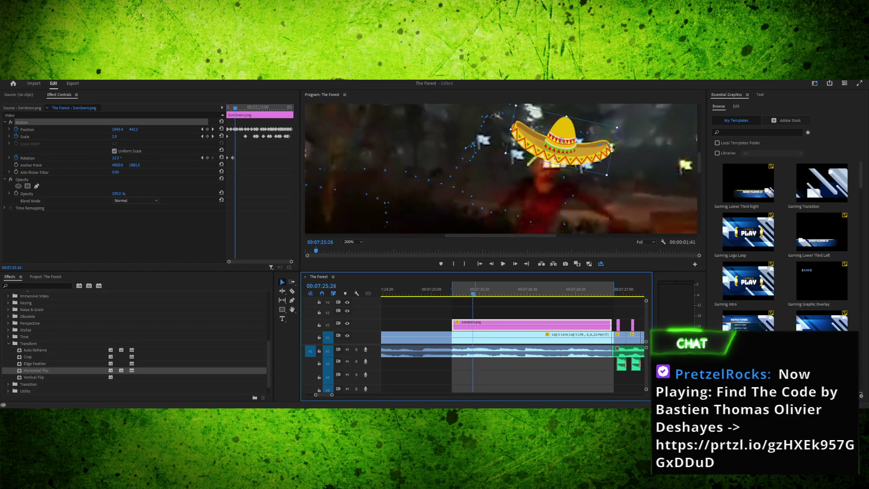
{"action": "left_click_drag", "start_coordinate": [621, 174], "coordinate": [623, 171]}
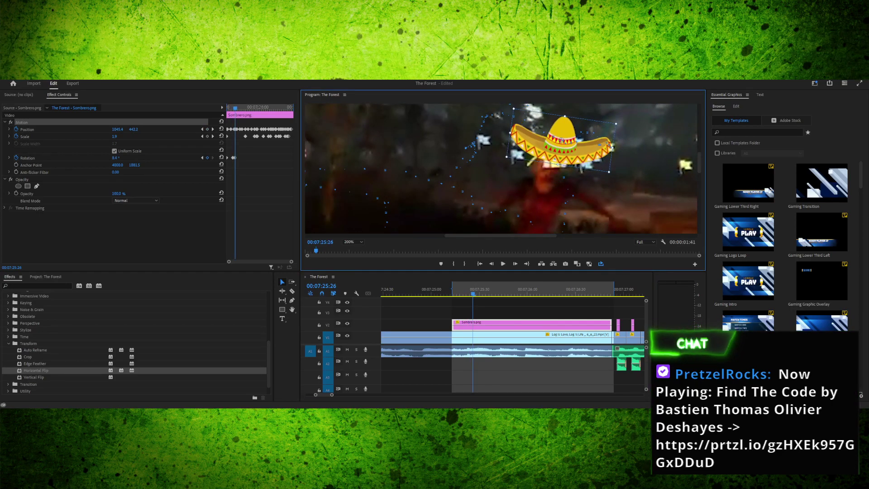
At 00:07:25:28, shift the sombrero up and left over the character's head and scale it down slightly
{"action": "key", "text": "shift+3"}
{"action": "key", "text": "Right"}
{"action": "key", "text": "Right"}
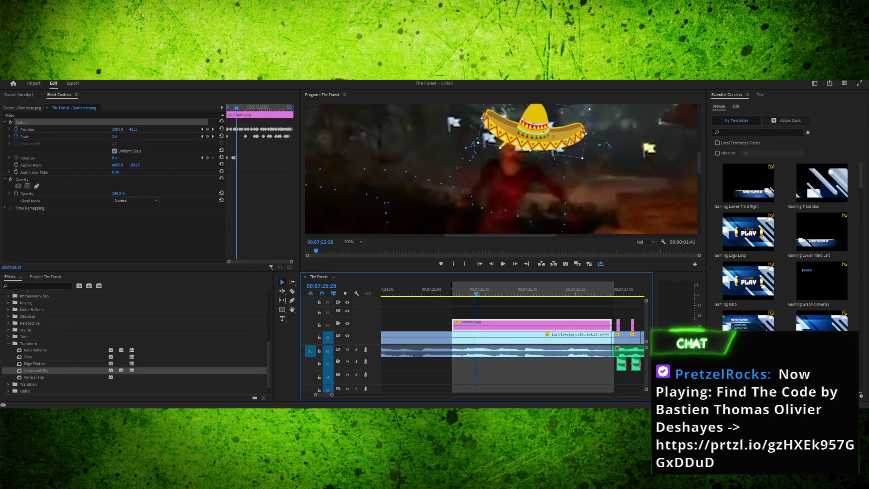
{"action": "left_click_drag", "start_coordinate": [533, 125], "coordinate": [519, 117]}
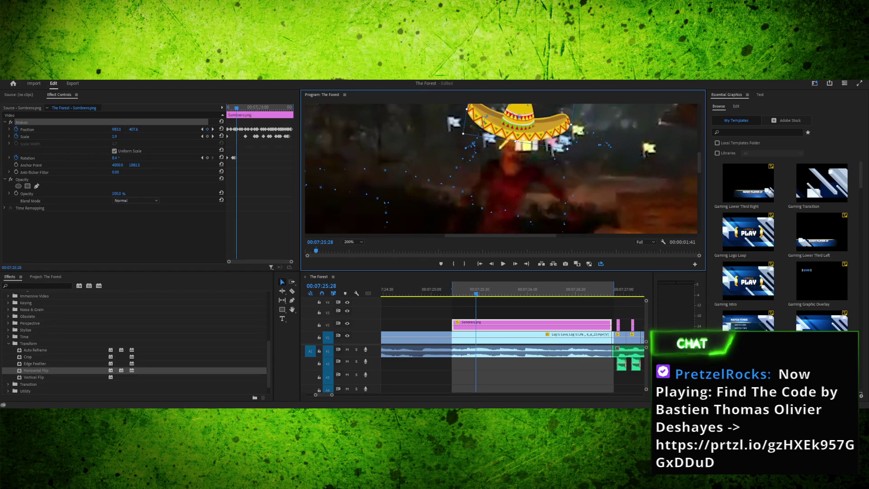
{"action": "left_click_drag", "start_coordinate": [568, 149], "coordinate": [564, 147]}
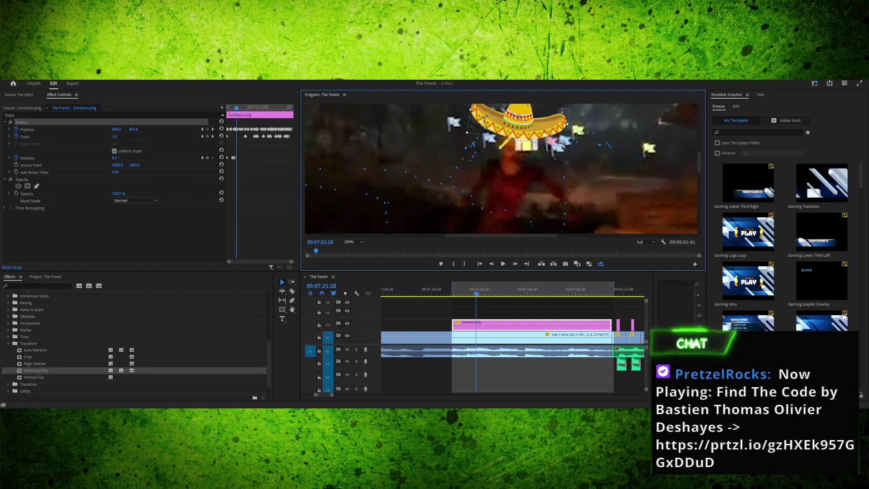
At 00:07:25:32, rotate the sombrero to about 3.1° and move it slightly left over the head
{"action": "key", "text": "shift+3"}
{"action": "key", "text": "Right"}
{"action": "key", "text": "Right"}
{"action": "key", "text": "Right"}
{"action": "key", "text": "Right"}
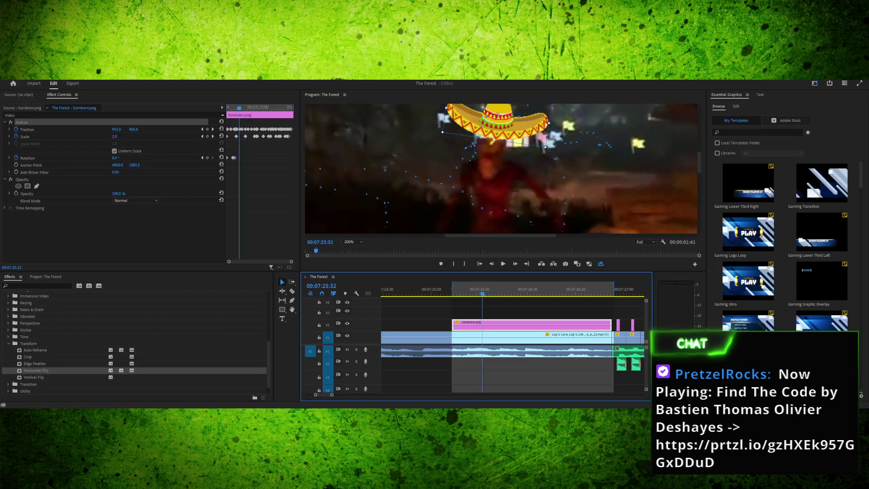
{"action": "left_click_drag", "start_coordinate": [552, 126], "coordinate": [510, 122]}
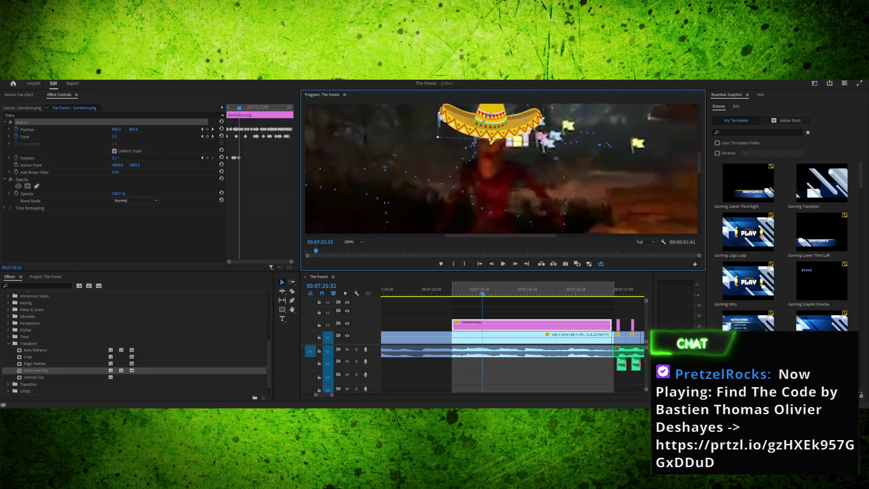
At 00:07:25:37, rotate the sombrero slightly counter-clockwise to about 1.2°
{"action": "key", "text": "shift+3"}
{"action": "key", "text": "Right"}
{"action": "key", "text": "Right"}
{"action": "key", "text": "Right"}
{"action": "key", "text": "Right"}
{"action": "key", "text": "Right"}
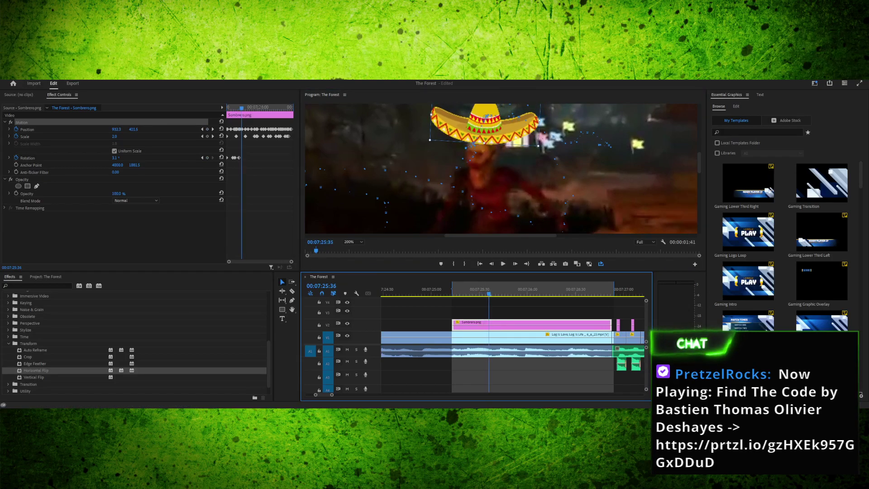
{"action": "key", "text": "shift+4"}
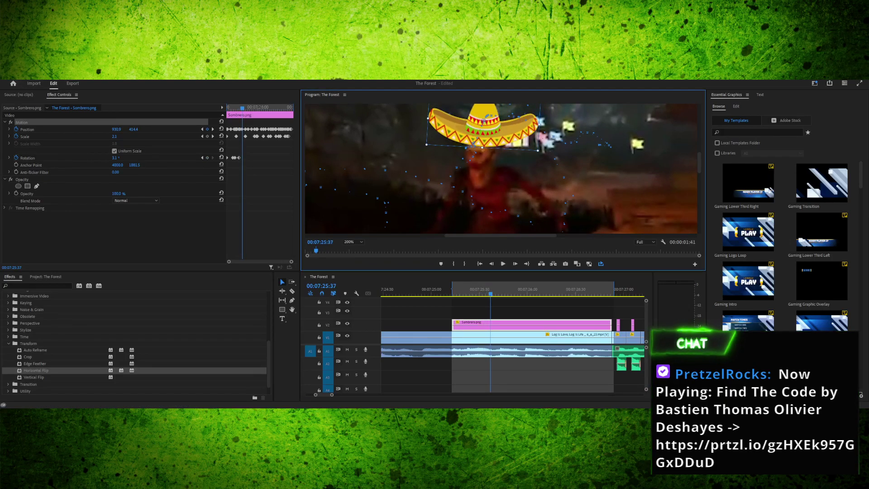
{"action": "left_click_drag", "start_coordinate": [541, 153], "coordinate": [542, 151]}
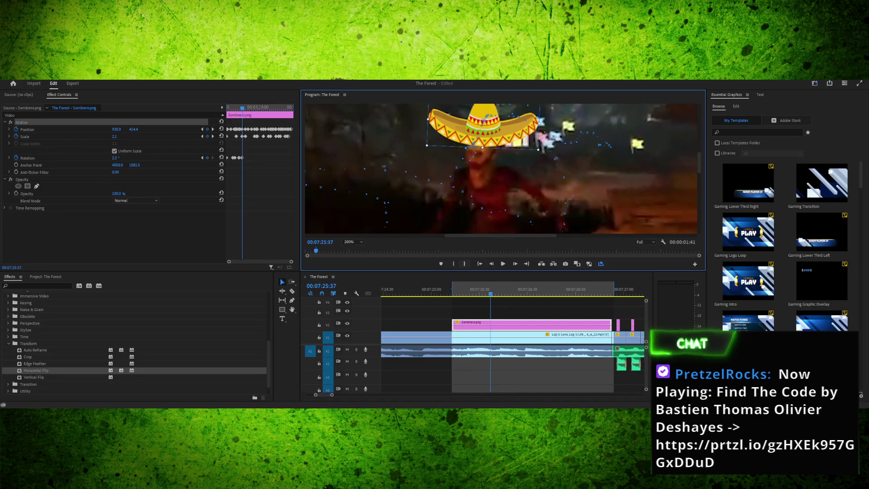
At 00:07:25:39, shift the sombrero slightly left and scale it down to about 1.9 to fit the head
{"action": "key", "text": "shift+3"}
{"action": "key", "text": "Right"}
{"action": "key", "text": "Right"}
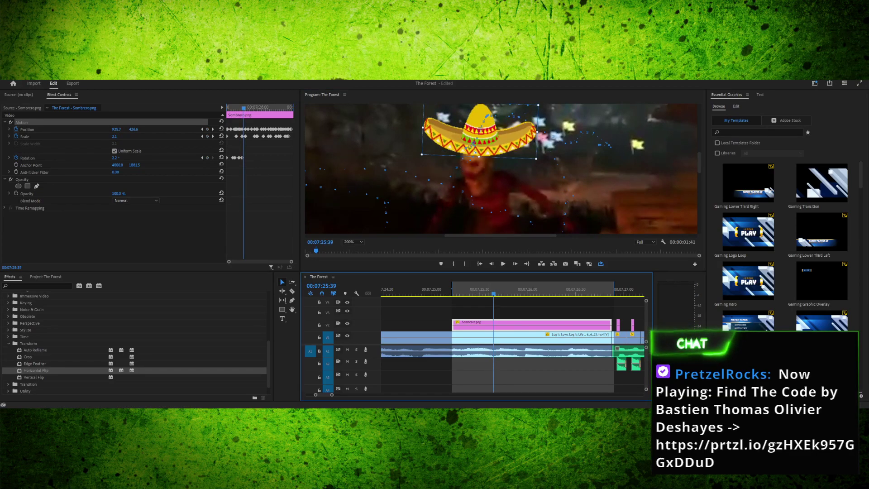
{"action": "left_click_drag", "start_coordinate": [537, 132], "coordinate": [477, 131]}
{"action": "left_click_drag", "start_coordinate": [529, 132], "coordinate": [528, 131]}
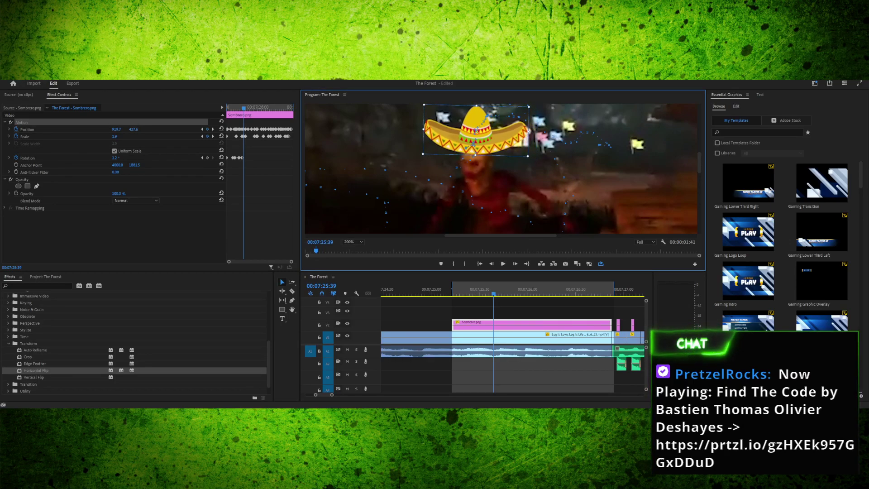
Rotate the sombrero to about -2° and shift it left at 00:07:25:42, and tilt it to about -4.5° roughly three frames on
{"action": "left_click_drag", "start_coordinate": [493, 294], "coordinate": [498, 294]}
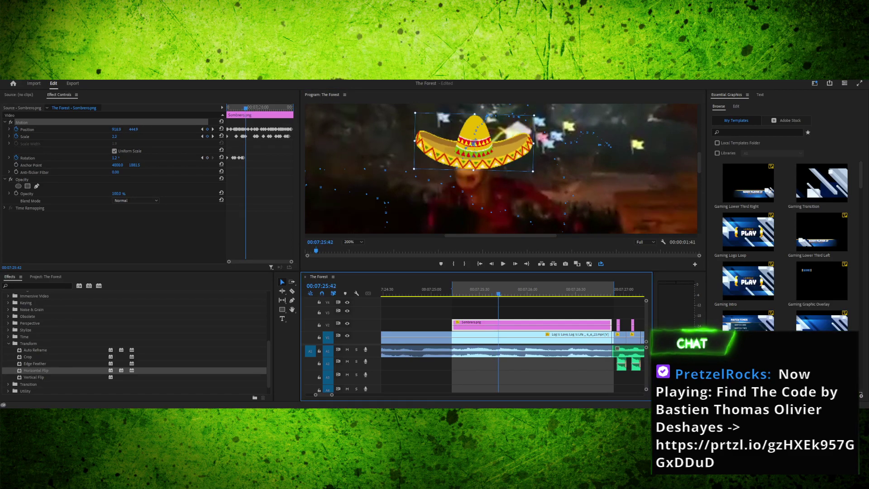
{"action": "left_click_drag", "start_coordinate": [537, 116], "coordinate": [535, 111]}
{"action": "left_click_drag", "start_coordinate": [474, 142], "coordinate": [468, 144]}
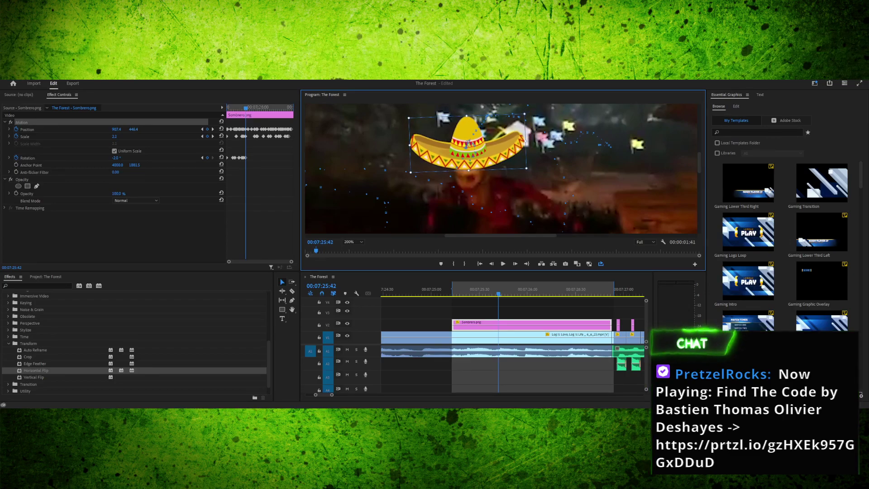
{"action": "left_click_drag", "start_coordinate": [498, 293], "coordinate": [503, 293]}
{"action": "left_click_drag", "start_coordinate": [530, 175], "coordinate": [532, 169]}
At 00:07:25:54, raise the sombrero slightly and rotate it counter-clockwise to about -10°
{"action": "key", "text": "shift+3"}
{"action": "key", "text": "Right"}
{"action": "key", "text": "Right"}
{"action": "key", "text": "Right"}
{"action": "key", "text": "Right"}
{"action": "key", "text": "Right"}
{"action": "key", "text": "Right"}
{"action": "key", "text": "Right"}
{"action": "key", "text": "Right"}
{"action": "key", "text": "Right"}
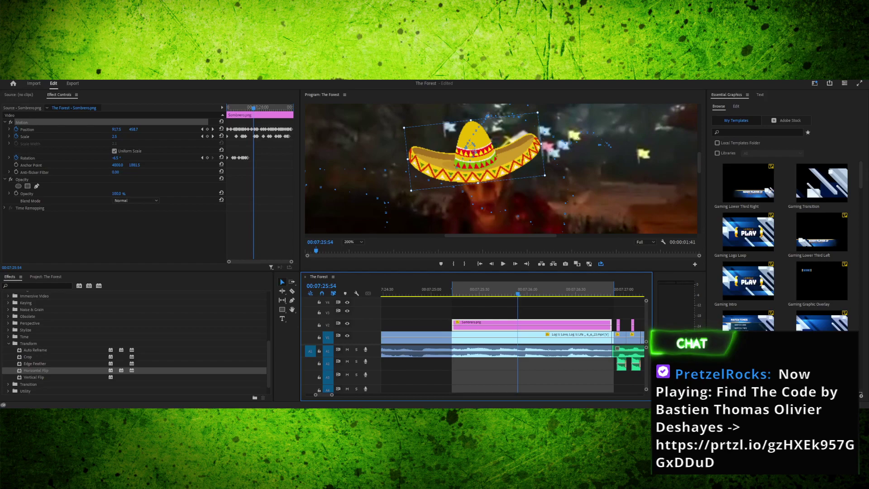
{"action": "left_click_drag", "start_coordinate": [475, 151], "coordinate": [475, 149]}
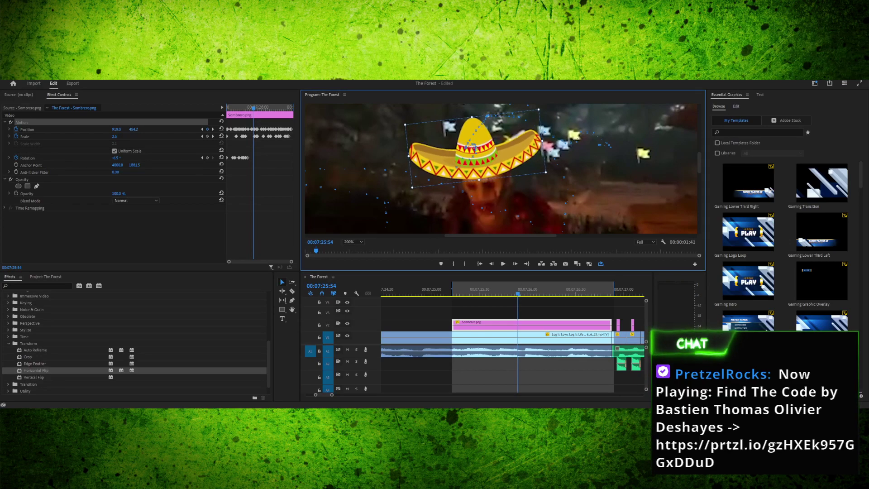
{"action": "left_click_drag", "start_coordinate": [547, 175], "coordinate": [549, 171]}
At 00:07:25:58, rotate the sombrero slightly further counter-clockwise to about -11.8°
{"action": "key", "text": "shift+3"}
{"action": "key", "text": "Right"}
{"action": "key", "text": "Right"}
{"action": "key", "text": "Right"}
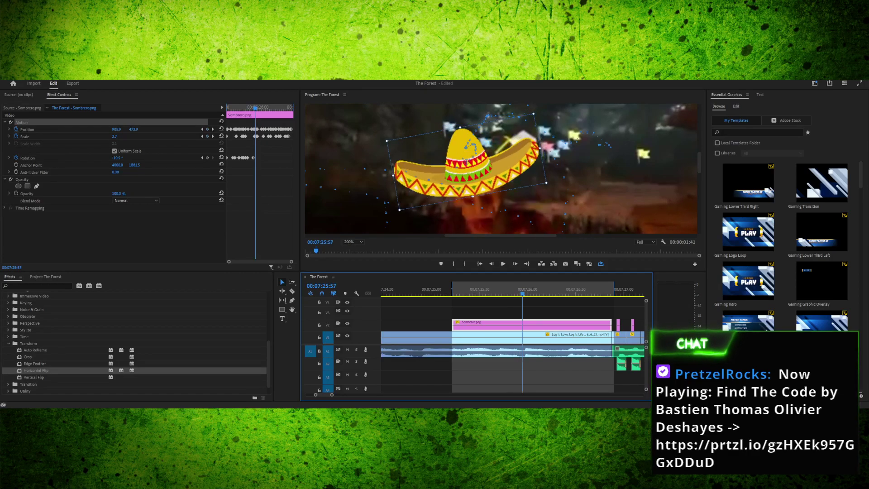
{"action": "key", "text": "Right"}
{"action": "key", "text": "shift+4"}
{"action": "left_click_drag", "start_coordinate": [548, 191], "coordinate": [549, 189]}
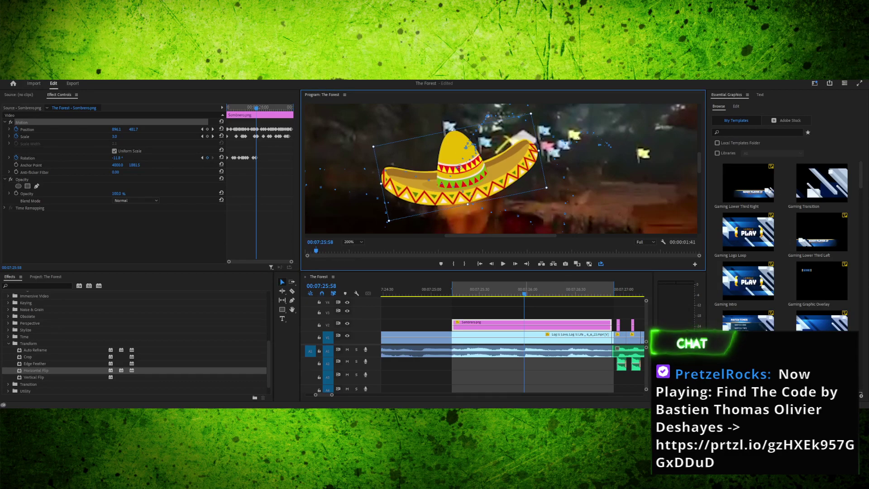
At 00:07:26:01, move the sombrero left and up over the head and rotate it to about -4.6°
{"action": "key", "text": "shift+3"}
{"action": "key", "text": "Right"}
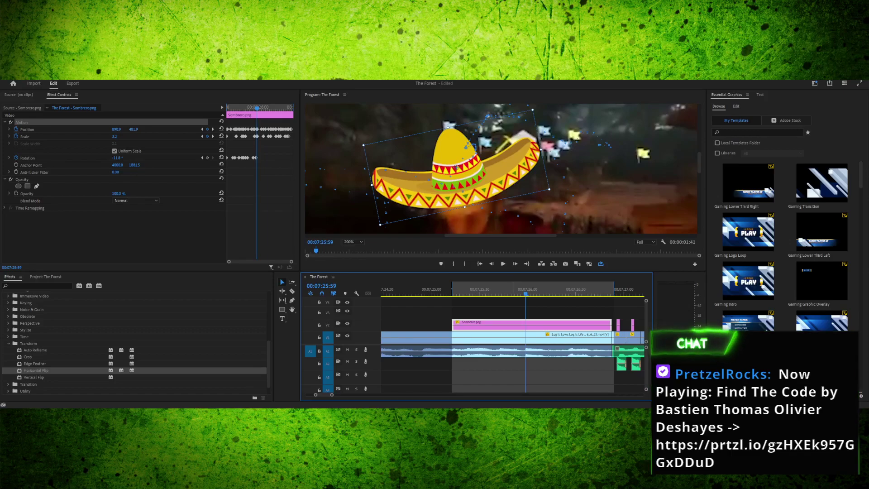
{"action": "key", "text": "Right"}
{"action": "key", "text": "Right"}
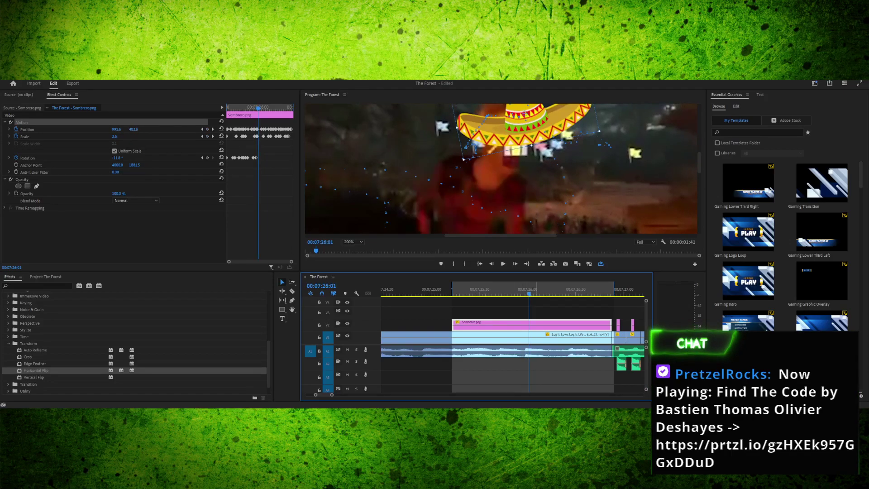
{"action": "left_click_drag", "start_coordinate": [699, 162], "coordinate": [699, 158]}
{"action": "left_click_drag", "start_coordinate": [525, 144], "coordinate": [499, 128]}
{"action": "left_click_drag", "start_coordinate": [438, 174], "coordinate": [434, 169]}
{"action": "left_click_drag", "start_coordinate": [499, 129], "coordinate": [506, 127]}
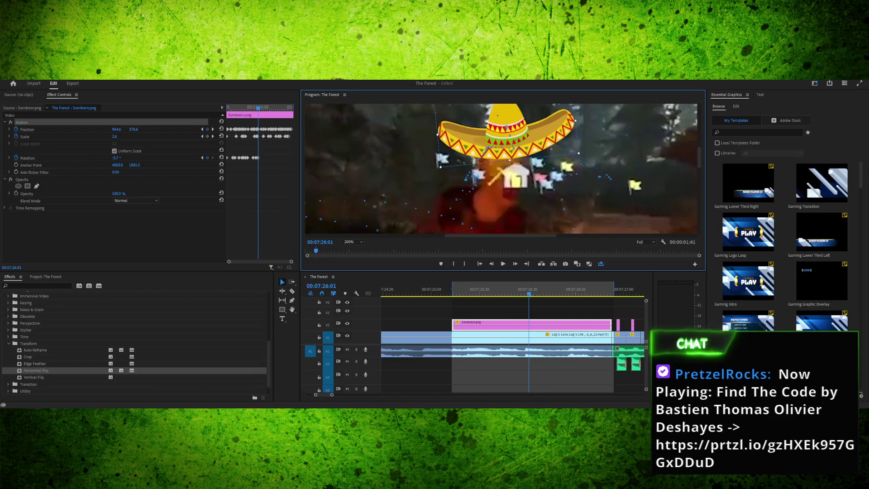
{"action": "left_click_drag", "start_coordinate": [438, 170], "coordinate": [437, 168]}
Compare the neighbouring frames, and at 00:07:26:01 rotate the sombrero clockwise to about -1.4° and raise it slightly
{"action": "key", "text": "shift+3"}
{"action": "key", "text": "Right"}
{"action": "key", "text": "Right"}
{"action": "key", "text": "Left"}
{"action": "key", "text": "Left"}
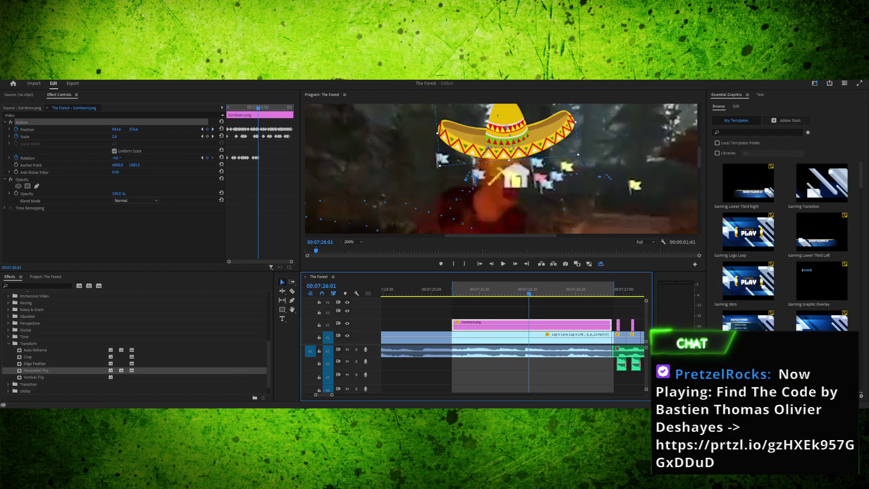
{"action": "left_click_drag", "start_coordinate": [582, 157], "coordinate": [583, 161]}
{"action": "left_click_drag", "start_coordinate": [507, 136], "coordinate": [507, 126]}
At 00:07:26:04, move the sombrero up over the character's head and rotate it to about 4°
{"action": "left_click_drag", "start_coordinate": [529, 294], "coordinate": [533, 293]}
{"action": "left_click_drag", "start_coordinate": [543, 174], "coordinate": [535, 156]}
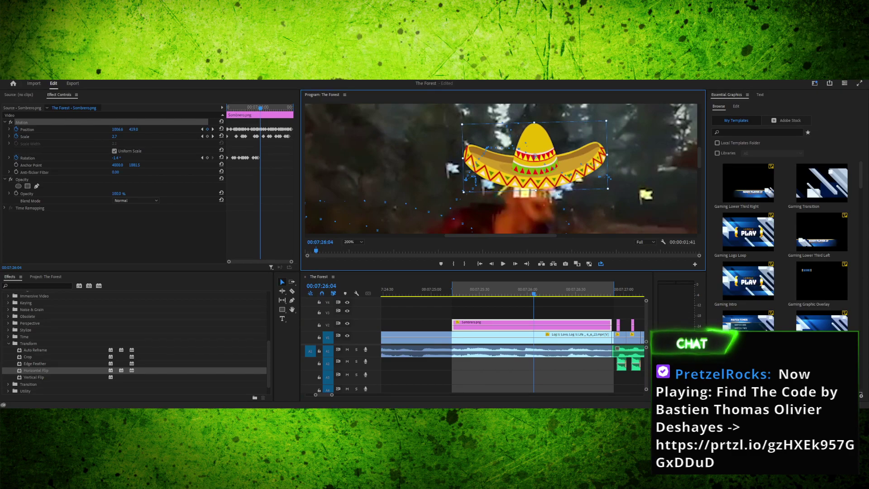
{"action": "left_click_drag", "start_coordinate": [611, 119], "coordinate": [614, 126]}
{"action": "left_click_drag", "start_coordinate": [536, 156], "coordinate": [543, 154]}
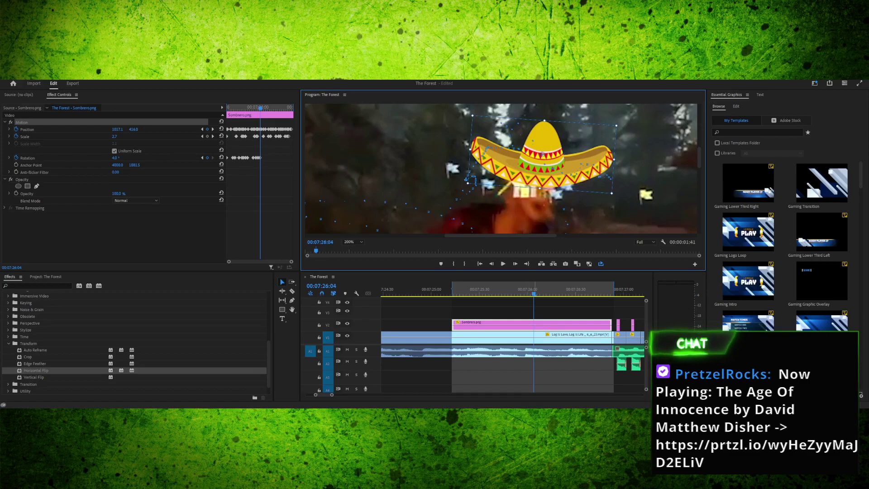
At 00:07:26:06, rotate the sombrero to about 11.7° and shift it slightly right and down to follow the head
{"action": "left_click", "coordinate": [537, 290]}
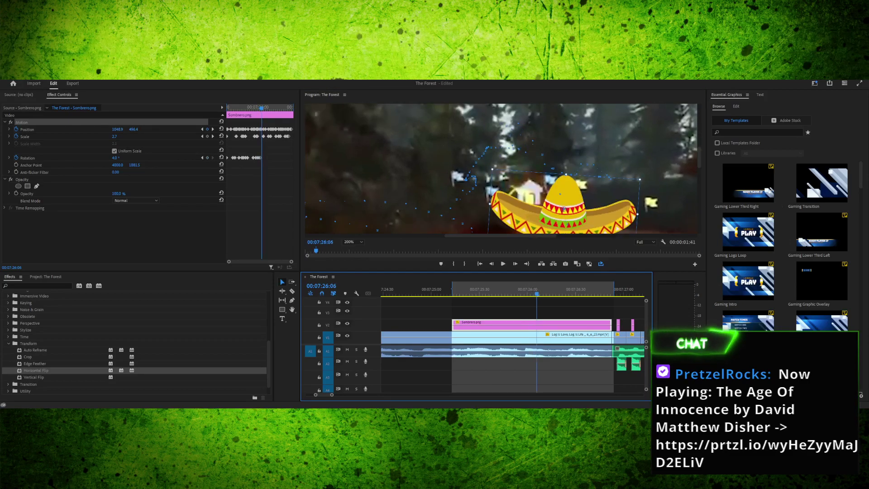
{"action": "scroll", "coordinate": [502, 169], "scroll_direction": "down", "scroll_amount": 3}
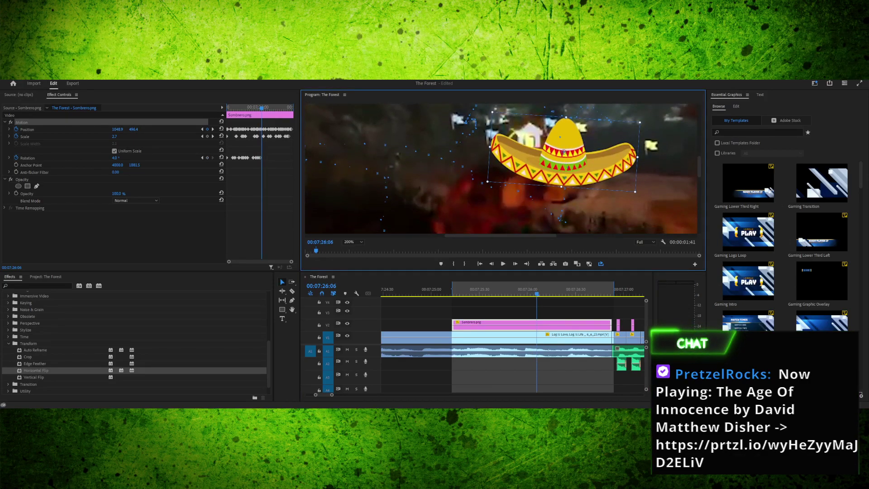
{"action": "left_click_drag", "start_coordinate": [564, 152], "coordinate": [568, 151]}
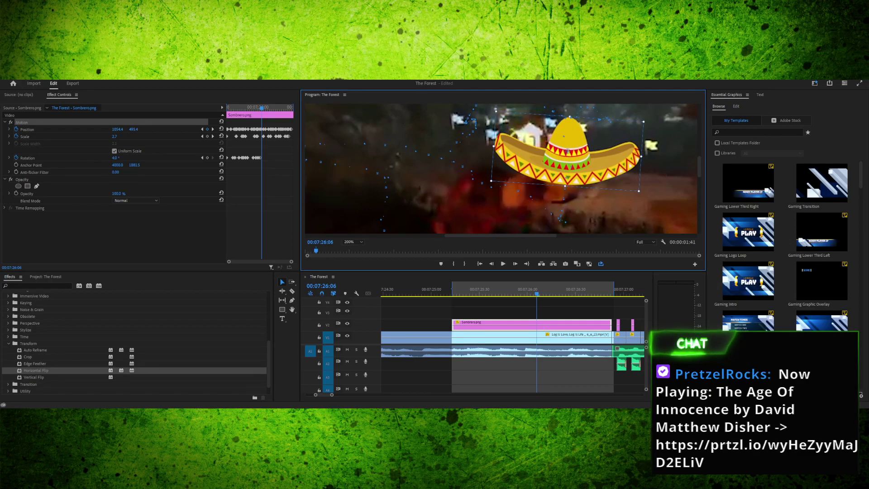
{"action": "left_click_drag", "start_coordinate": [647, 121], "coordinate": [649, 133]}
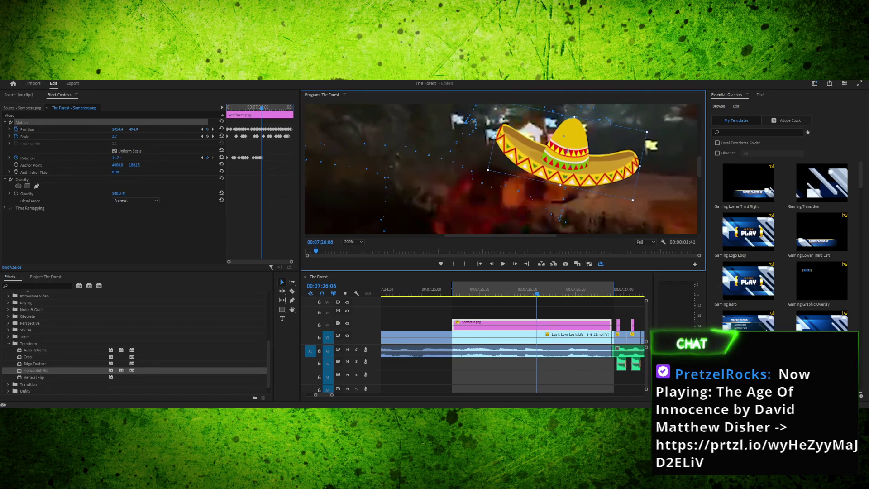
{"action": "left_click_drag", "start_coordinate": [567, 151], "coordinate": [568, 155]}
Compare the frames from 00:07:26:06 onward, and move the sombrero down and slightly right at 00:07:26:08
{"action": "key", "text": "shift+3"}
{"action": "key", "text": "Right"}
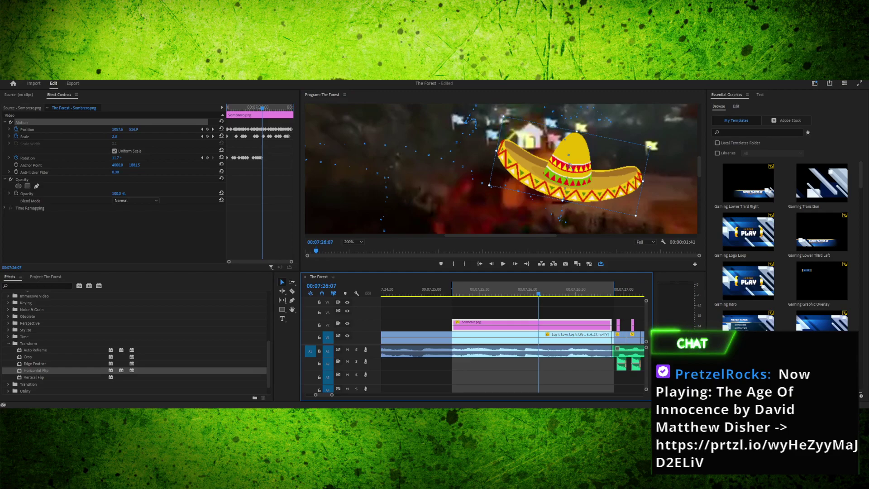
{"action": "key", "text": "Left"}
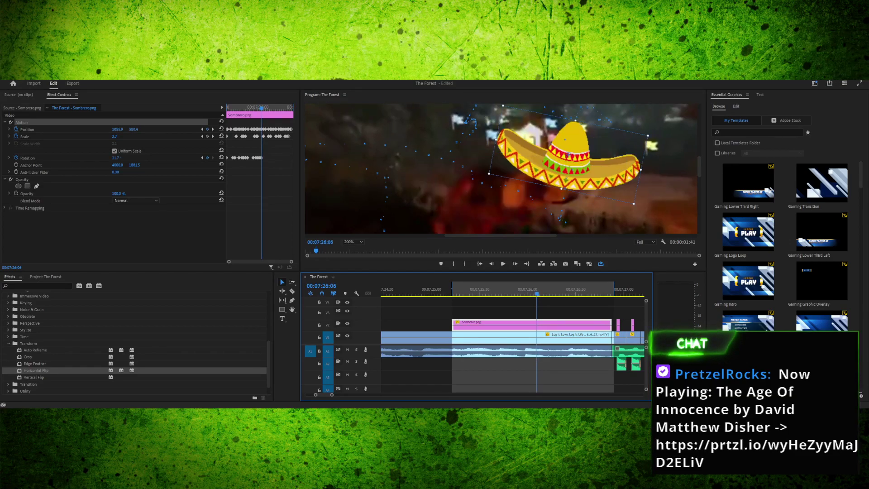
{"action": "key", "text": "Right"}
{"action": "key", "text": "Right"}
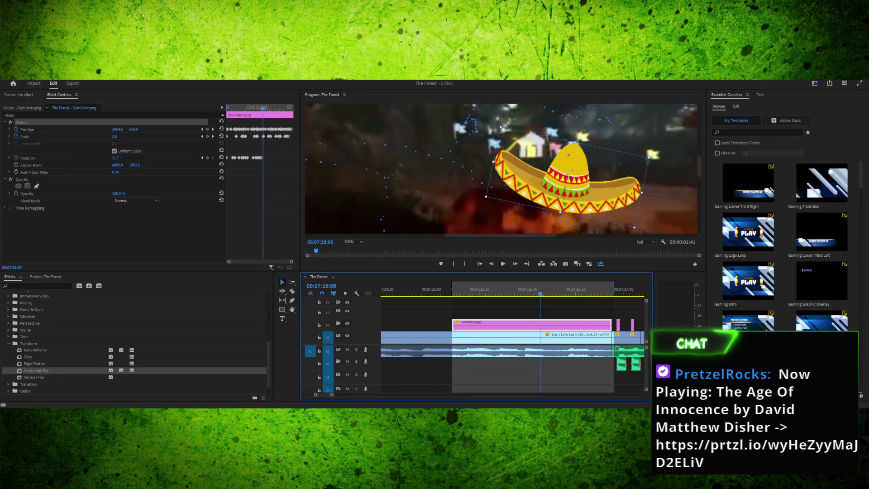
{"action": "left_click_drag", "start_coordinate": [568, 181], "coordinate": [572, 203]}
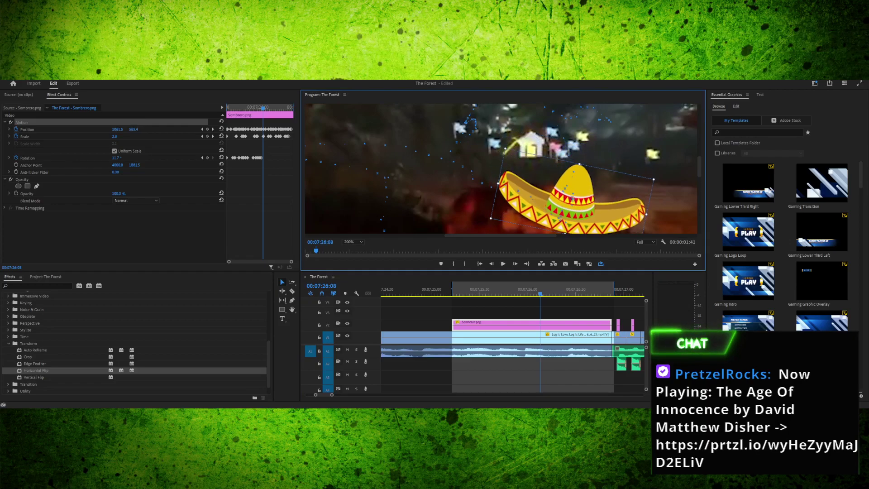
At 00:07:26:08, rotate the sombrero clockwise to about 16° and check its fit on the frames up to 00:07:26:13
{"action": "left_click_drag", "start_coordinate": [656, 178], "coordinate": [658, 186]}
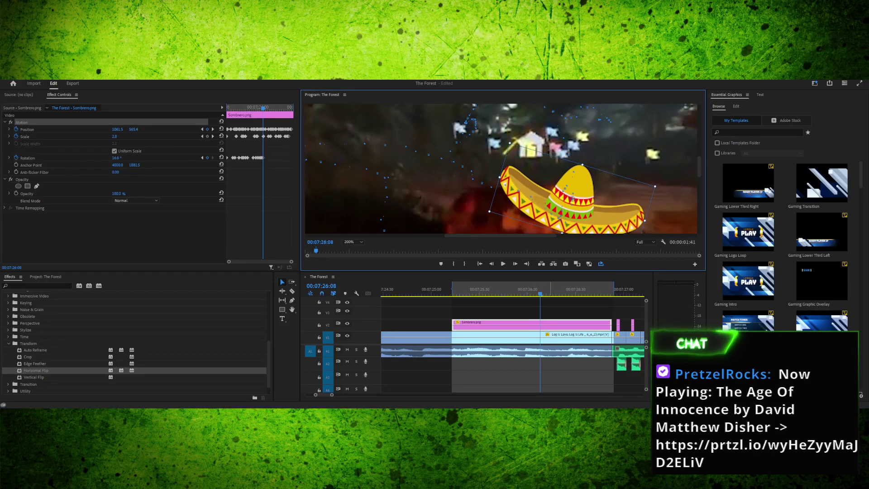
{"action": "key", "text": "shift+3"}
{"action": "key", "text": "Right"}
{"action": "key", "text": "Right"}
{"action": "key", "text": "Right"}
{"action": "key", "text": "Right"}
{"action": "key", "text": "Right"}
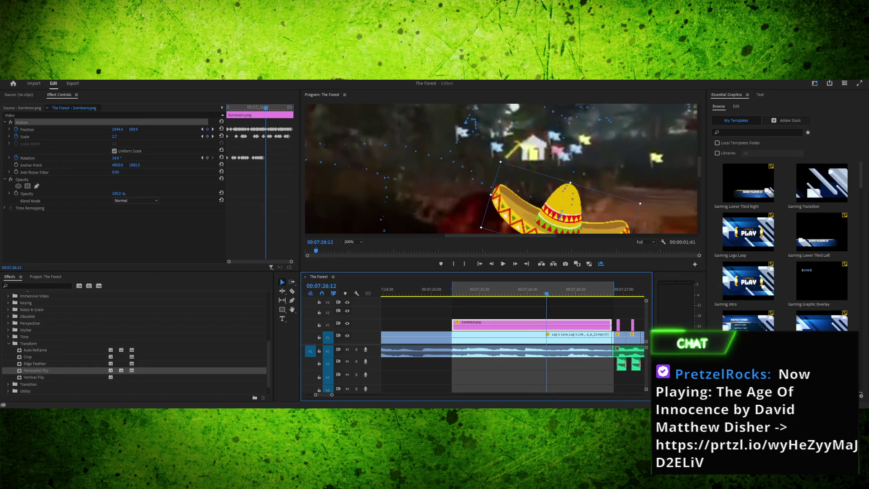
{"action": "scroll", "coordinate": [501, 169], "scroll_direction": "down", "scroll_amount": 5}
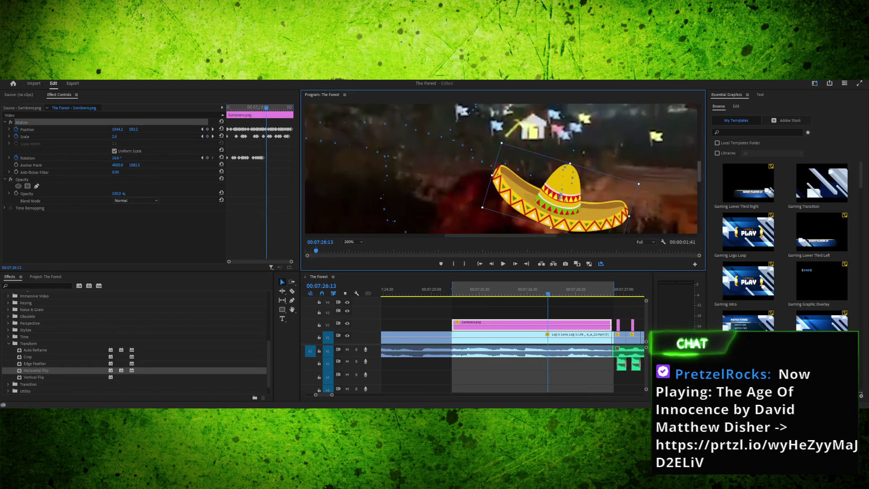
{"action": "key", "text": "shift+3"}
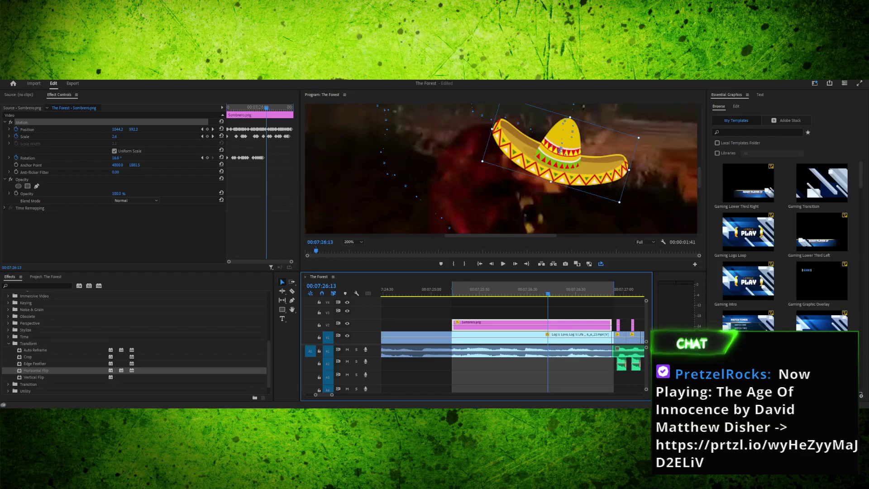
At 00:07:26:23, rotate the sombrero counter-clockwise to about 12.4° to match the tilt of the character's head
{"action": "key", "text": "Right"}
{"action": "key", "text": "Right"}
{"action": "key", "text": "Right"}
{"action": "key", "text": "Right"}
{"action": "left_click_drag", "start_coordinate": [555, 293], "coordinate": [560, 293]}
{"action": "key", "text": "Right"}
{"action": "key", "text": "Right"}
{"action": "key", "text": "Right"}
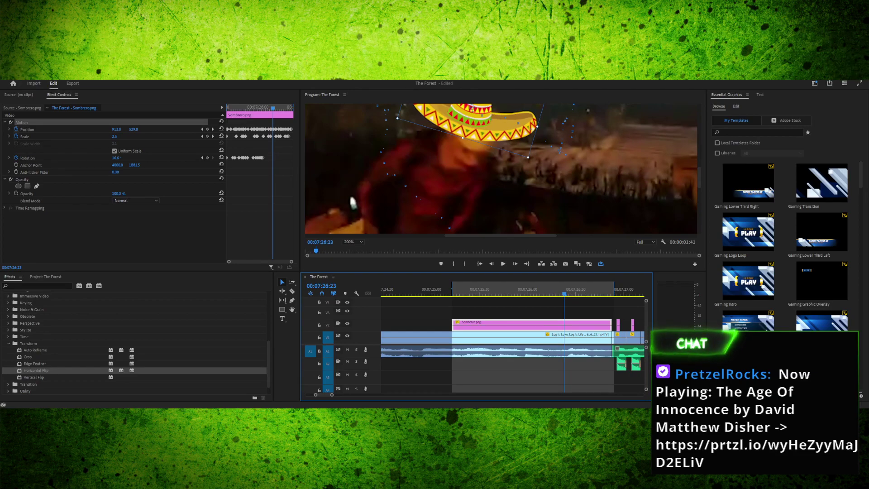
{"action": "left_click_drag", "start_coordinate": [532, 160], "coordinate": [536, 155]}
At 00:07:26:26, move the sombrero left and down onto the head and rotate it to about 9.7°
{"action": "key", "text": "Right"}
{"action": "key", "text": "Right"}
{"action": "key", "text": "Right"}
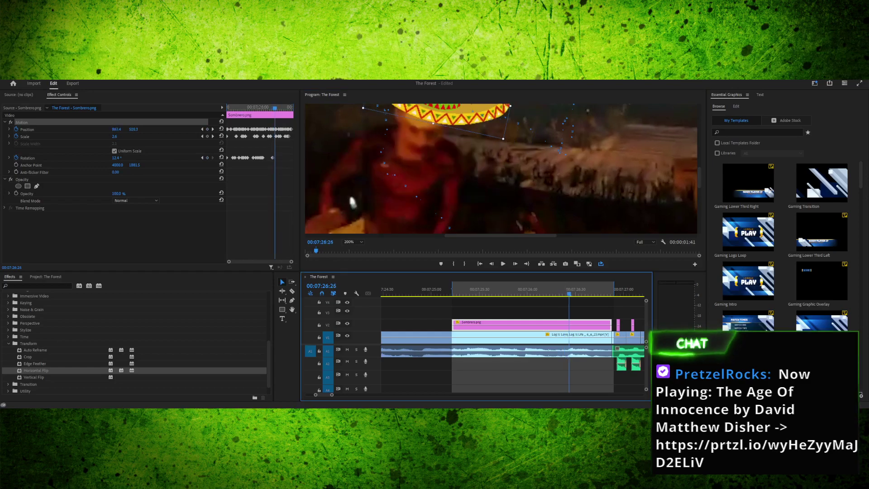
{"action": "scroll", "coordinate": [352, 203], "scroll_direction": "up", "scroll_amount": 4}
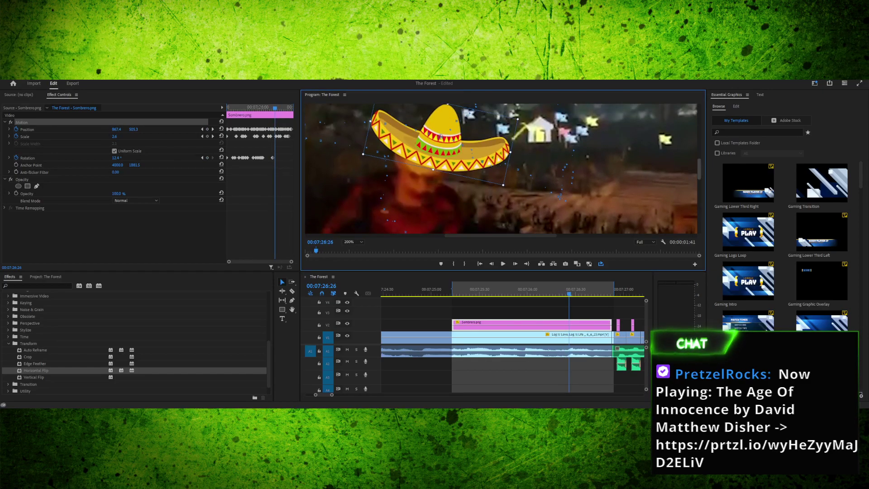
{"action": "left_click_drag", "start_coordinate": [441, 153], "coordinate": [431, 151]}
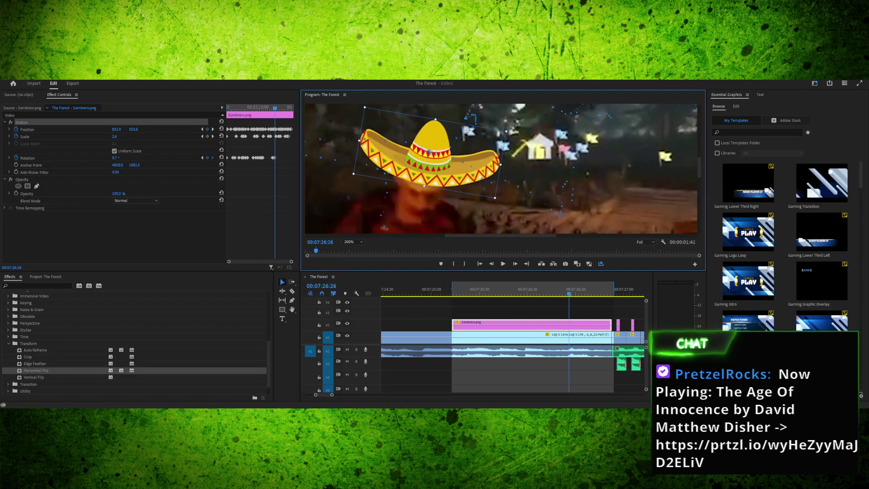
Rotate the sombrero to about 7° at 00:07:26:28, and at 00:07:26:30 make it nearly level and shift it slightly right and down
{"action": "left_click_drag", "start_coordinate": [569, 288], "coordinate": [572, 288]}
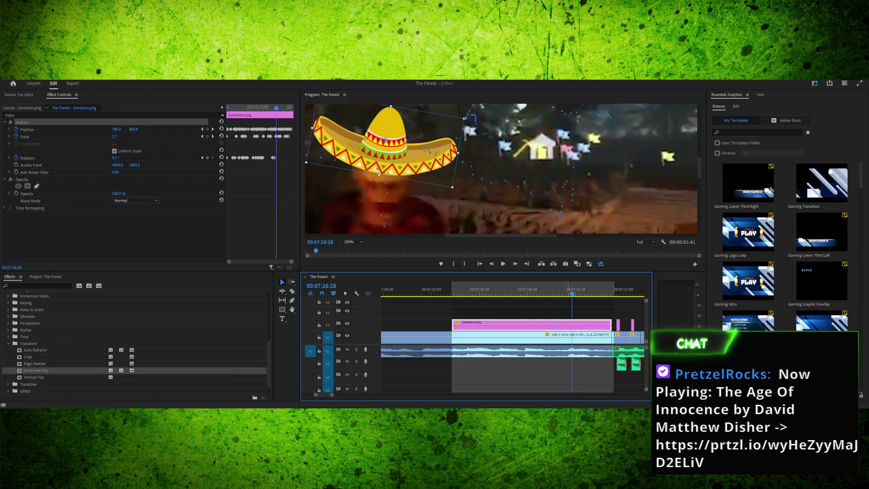
{"action": "left_click_drag", "start_coordinate": [455, 190], "coordinate": [457, 186]}
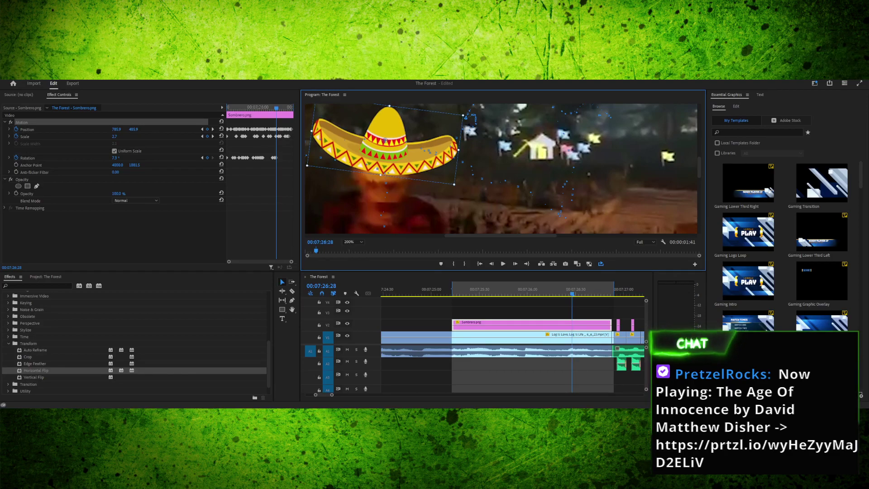
{"action": "left_click_drag", "start_coordinate": [573, 288], "coordinate": [576, 288]}
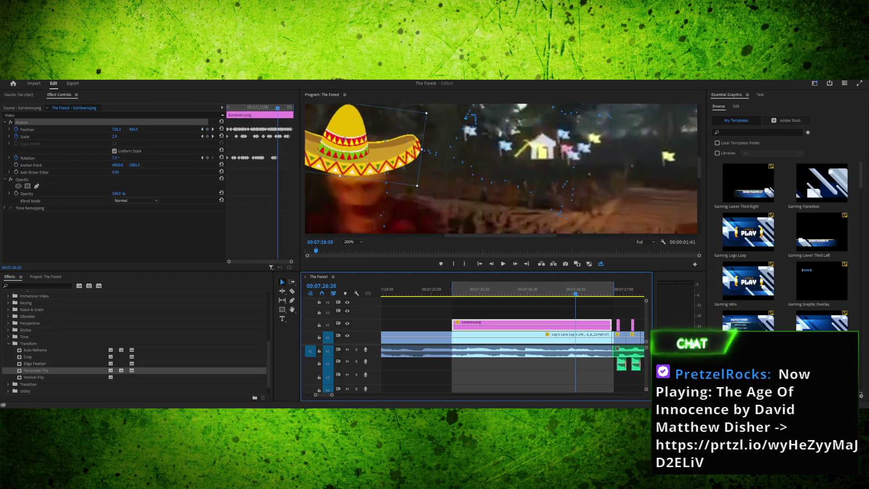
{"action": "left_click", "coordinate": [345, 139]}
{"action": "left_click_drag", "start_coordinate": [422, 190], "coordinate": [427, 180]}
{"action": "left_click_drag", "start_coordinate": [344, 139], "coordinate": [356, 143]}
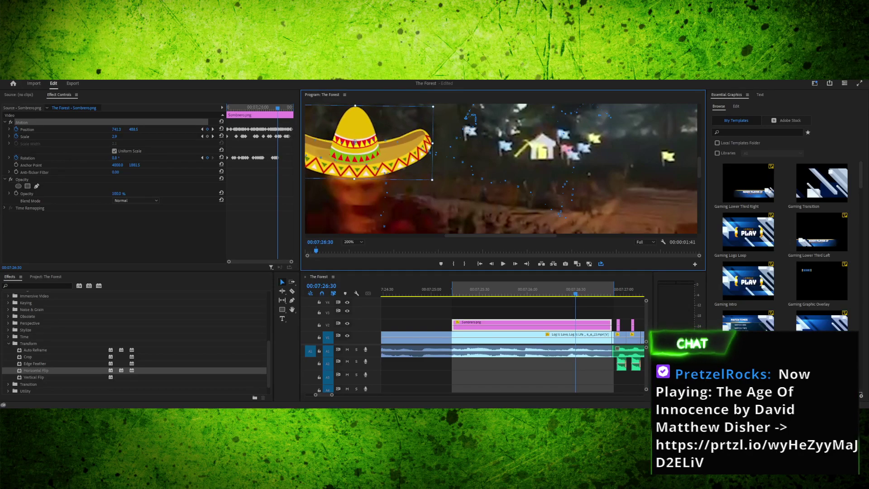
At 00:07:26:32, rotate the sombrero counter-clockwise to about -6.2° and move it slightly right and down onto the head
{"action": "left_click", "coordinate": [578, 289]}
{"action": "left_click_drag", "start_coordinate": [534, 236], "coordinate": [489, 235]}
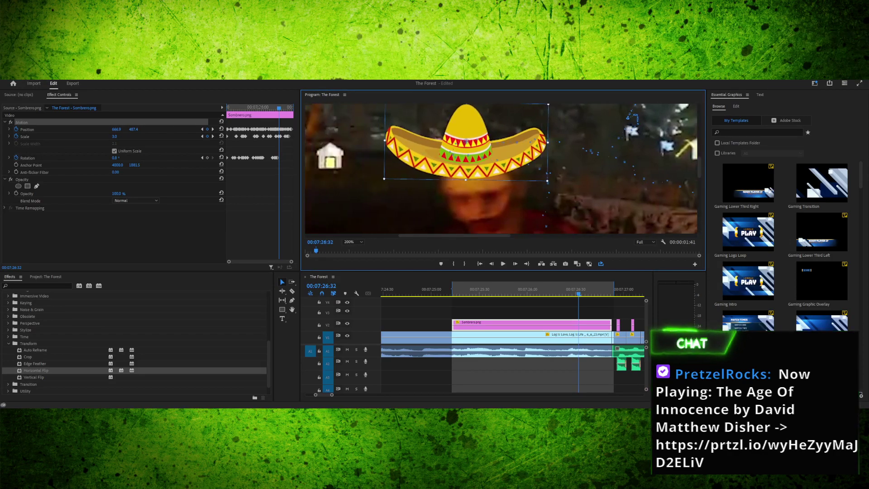
{"action": "left_click_drag", "start_coordinate": [552, 184], "coordinate": [556, 174]}
{"action": "left_click_drag", "start_coordinate": [466, 149], "coordinate": [469, 156]}
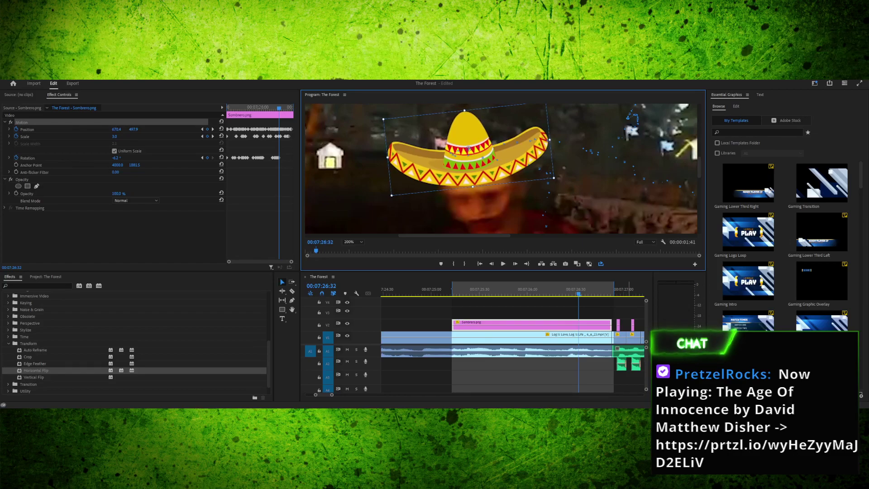
At 00:07:26:34, rotate the sombrero to about -9.6°, enlarge it slightly and shift it slightly left and down
{"action": "key", "text": "shift+3"}
{"action": "key", "text": "Right"}
{"action": "key", "text": "Right"}
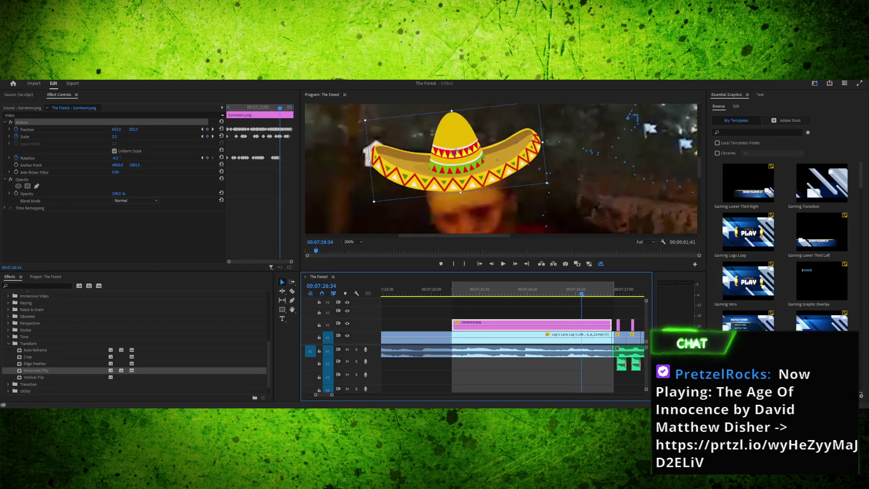
{"action": "left_click_drag", "start_coordinate": [552, 184], "coordinate": [556, 180]}
{"action": "left_click_drag", "start_coordinate": [456, 152], "coordinate": [452, 156]}
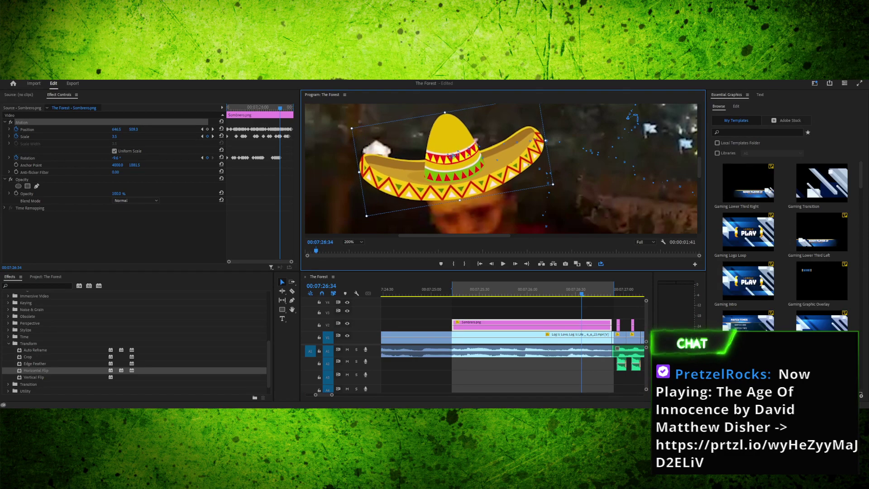
Compare the sombrero's fit on the head across the frames from 00:07:26:34 to 00:07:26:36
{"action": "key", "text": "shift+3"}
{"action": "key", "text": "Right"}
{"action": "key", "text": "Right"}
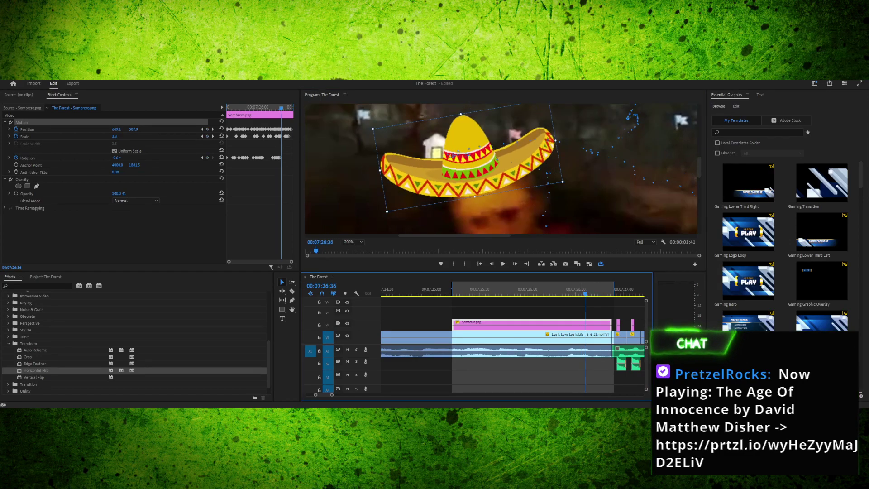
{"action": "key", "text": "Left"}
{"action": "key", "text": "Left"}
{"action": "key", "text": "Right"}
{"action": "key", "text": "Right"}
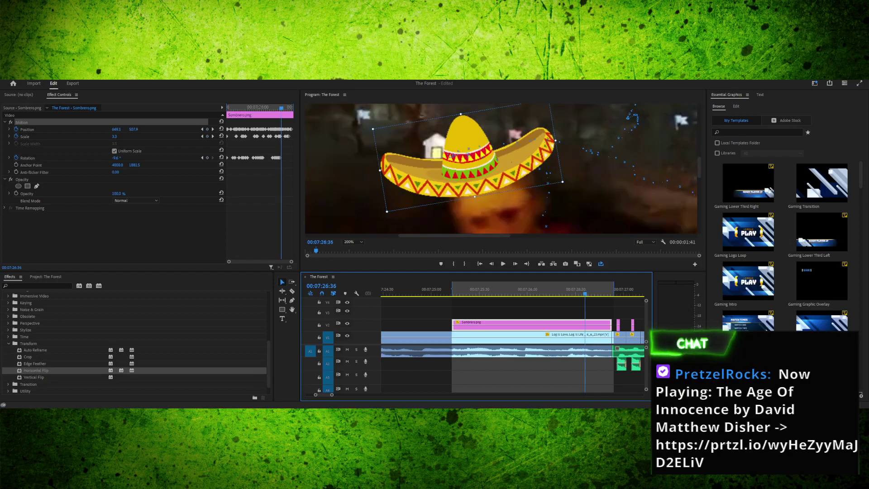
{"action": "key", "text": "Left"}
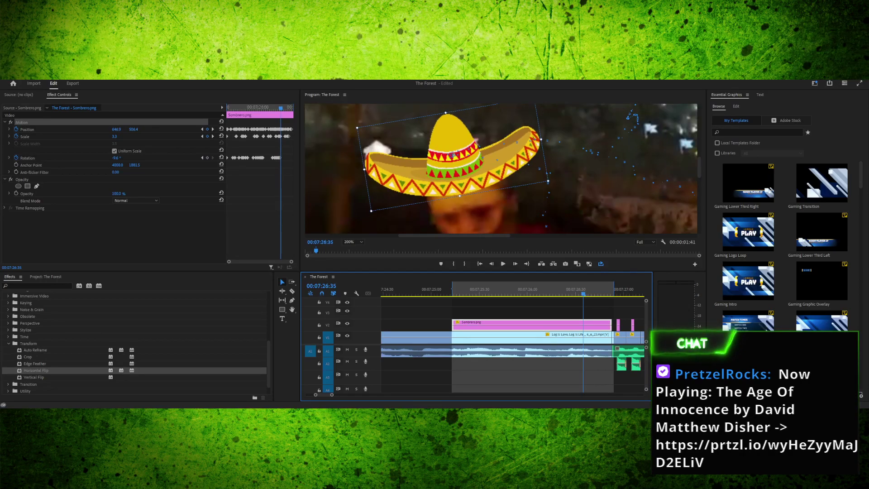
At 00:07:26:38, move the sombrero left and slightly up over the head and enlarge it slightly
{"action": "key", "text": "Right"}
{"action": "key", "text": "Right"}
{"action": "key", "text": "Right"}
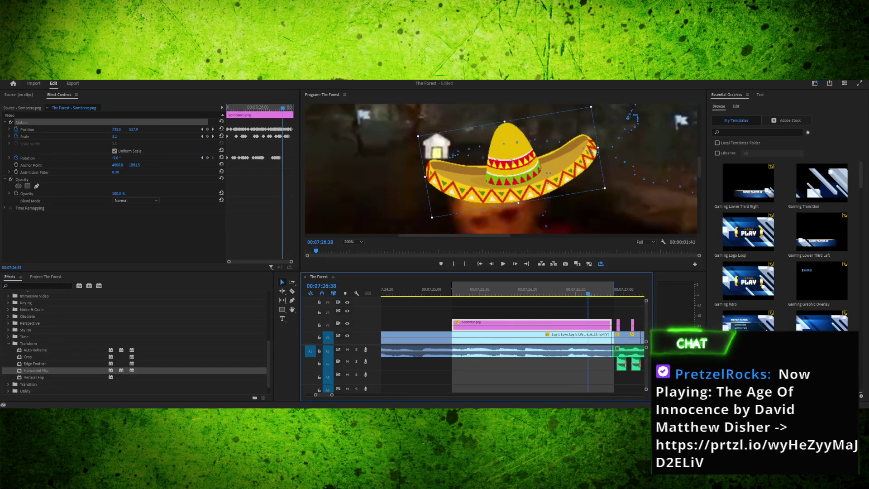
{"action": "left_click_drag", "start_coordinate": [511, 162], "coordinate": [483, 156]}
{"action": "left_click_drag", "start_coordinate": [576, 181], "coordinate": [583, 183]}
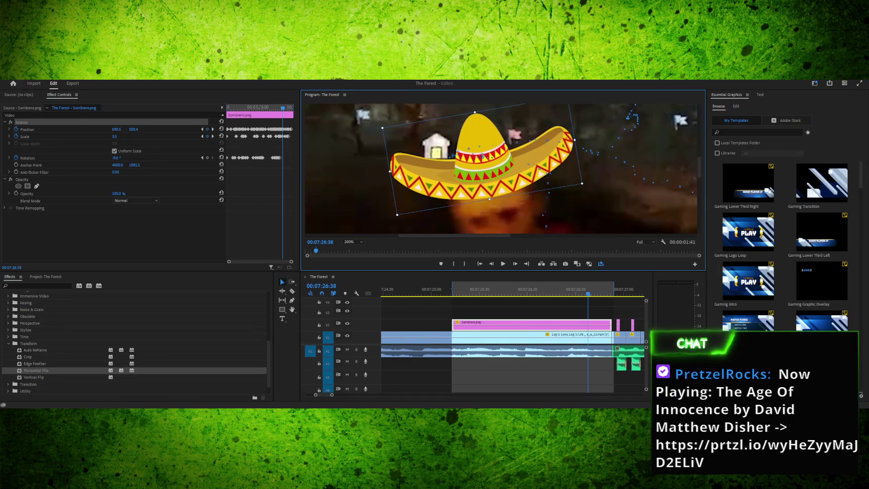
At 00:07:26:40, move the sombrero slightly left and rotate it to about -11°, and advance to 00:07:26:42
{"action": "mouse_move", "coordinate": [589, 293]}
{"action": "left_mouse_down"}
{"action": "mouse_move", "coordinate": [581, 293]}
{"action": "mouse_move", "coordinate": [592, 293]}
{"action": "left_mouse_up"}
{"action": "left_click_drag", "start_coordinate": [547, 172], "coordinate": [537, 171]}
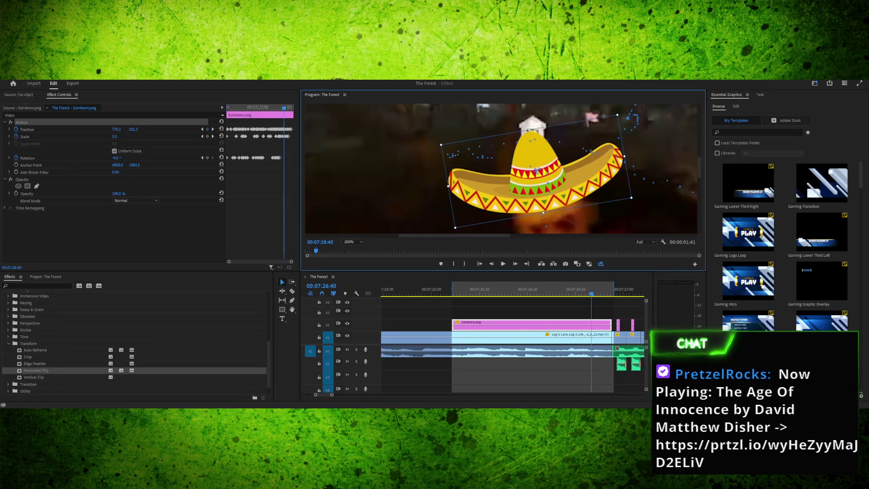
{"action": "left_click_drag", "start_coordinate": [634, 199], "coordinate": [634, 196]}
{"action": "left_click_drag", "start_coordinate": [591, 294], "coordinate": [594, 294]}
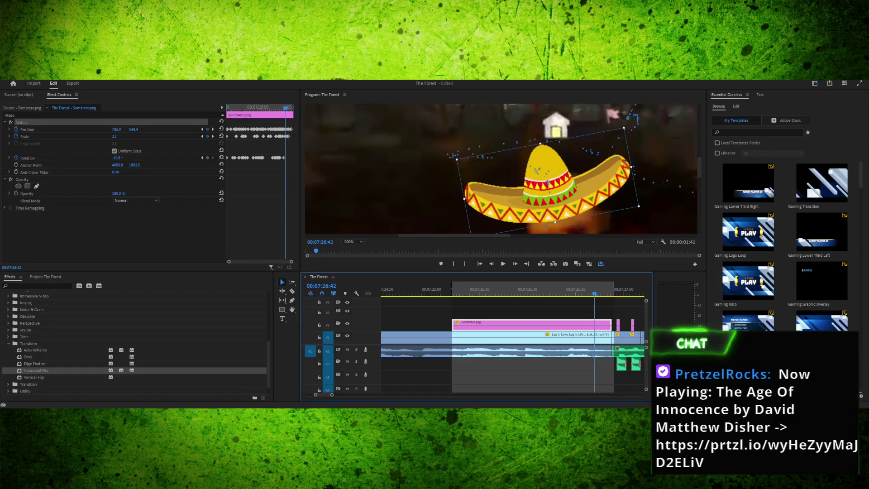
Nudge the gameplay footage slightly right in the frame and shift it back to where it was
{"action": "left_click_drag", "start_coordinate": [556, 126], "coordinate": [559, 126]}
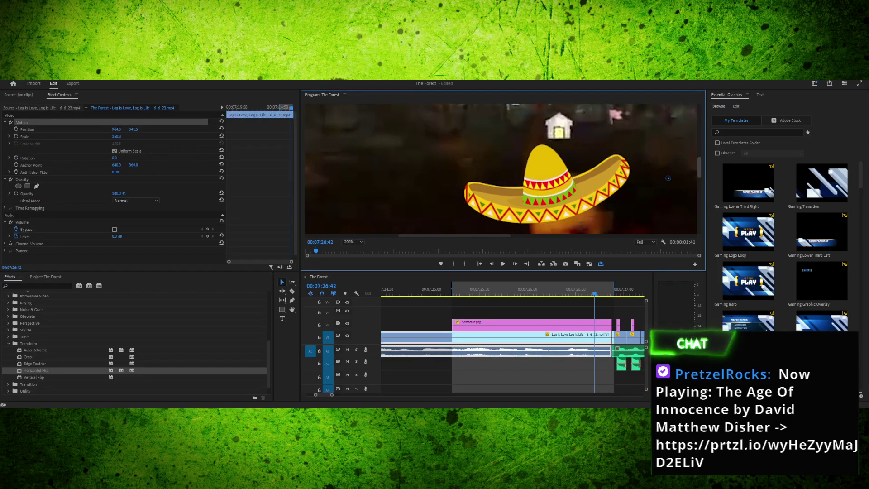
{"action": "left_click_drag", "start_coordinate": [668, 178], "coordinate": [665, 178]}
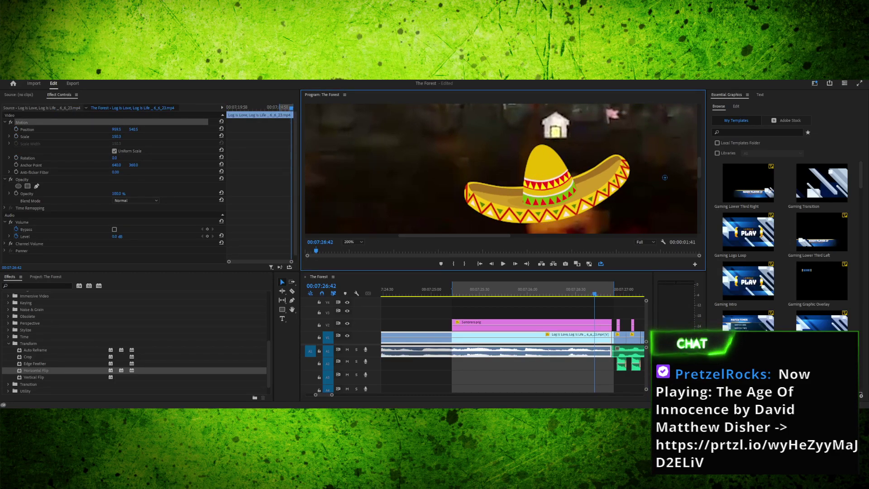
Reselect the sombrero image at 00:07:26:42 and rotate it counter-clockwise to about -12.8°
{"action": "scroll", "coordinate": [666, 178], "scroll_direction": "down", "scroll_amount": 3}
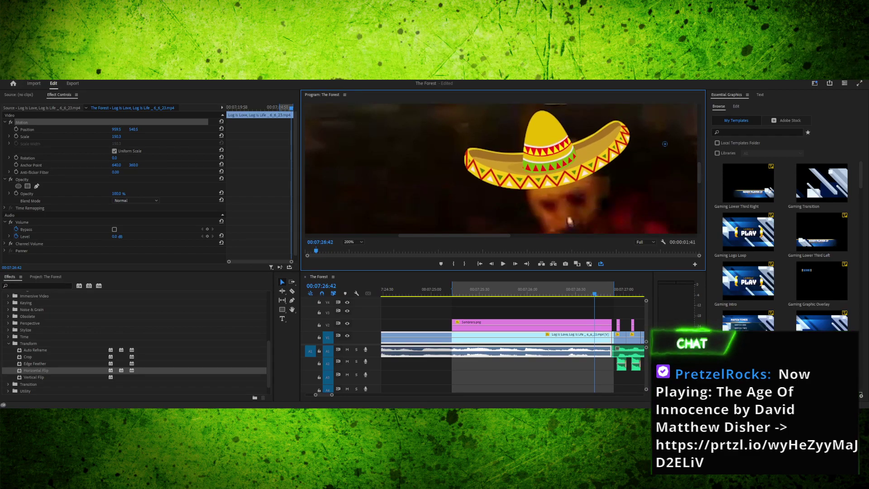
{"action": "left_click", "coordinate": [541, 325]}
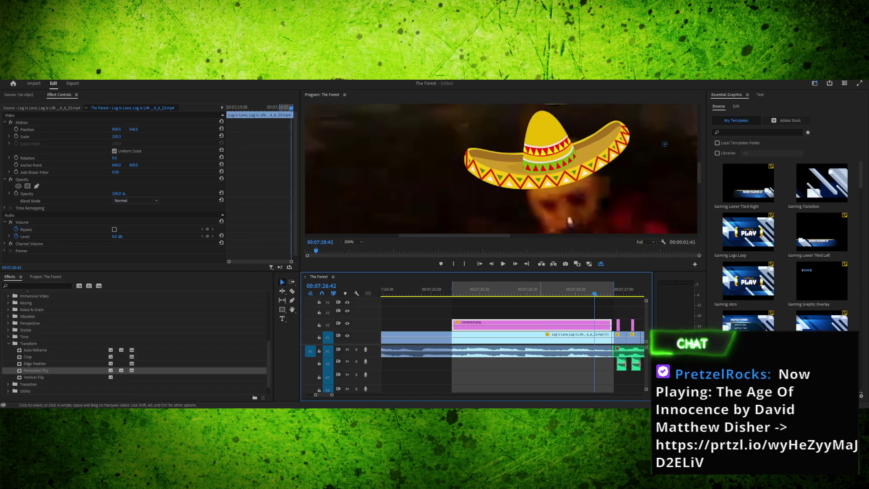
{"action": "left_click", "coordinate": [546, 171]}
{"action": "double_click", "coordinate": [547, 171]}
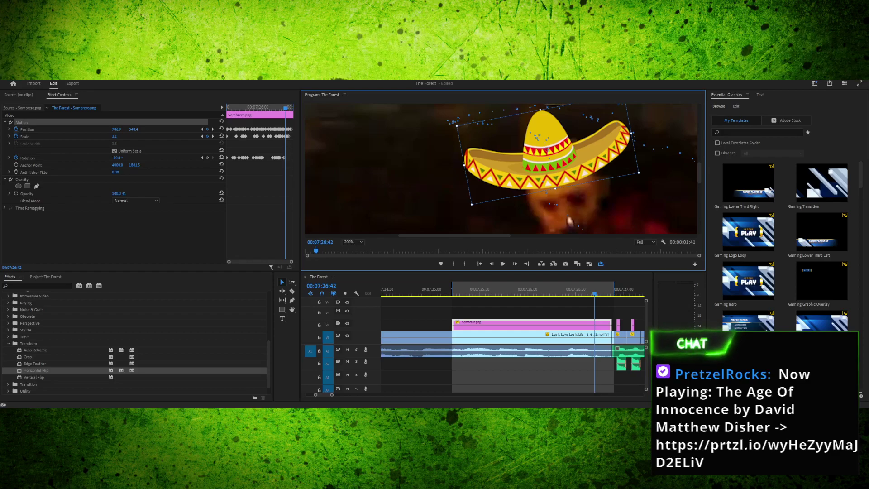
{"action": "left_click_drag", "start_coordinate": [642, 174], "coordinate": [643, 172]}
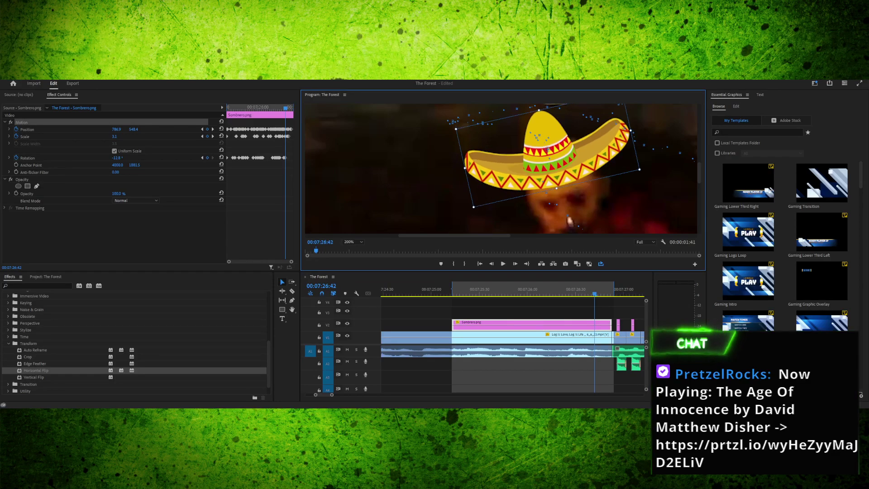
Raise the sombrero onto the head at 00:07:26:44, and at 00:07:26:46 move it up and left and rotate it to about -15.4°
{"action": "left_click", "coordinate": [598, 290]}
{"action": "left_click_drag", "start_coordinate": [545, 177], "coordinate": [549, 154]}
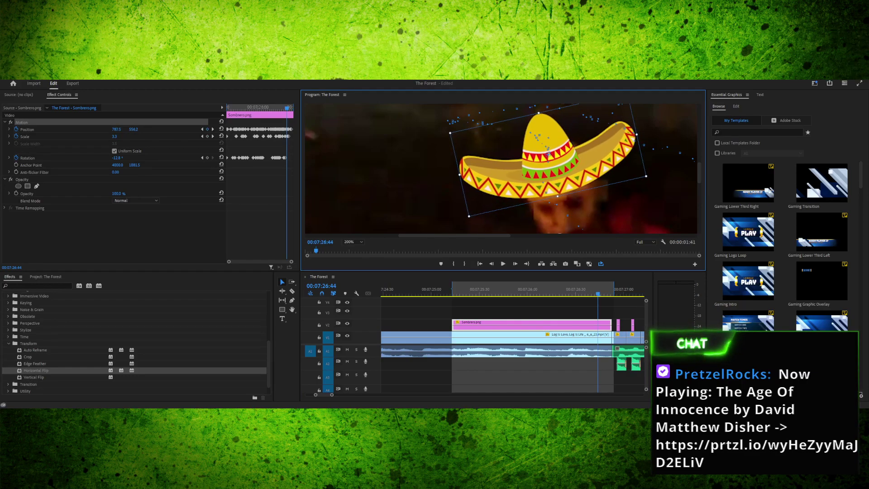
{"action": "left_click", "coordinate": [599, 294]}
{"action": "key", "text": "Right"}
{"action": "left_click_drag", "start_coordinate": [699, 173], "coordinate": [700, 189]}
{"action": "scroll", "coordinate": [544, 167], "scroll_direction": "up", "scroll_amount": 1}
{"action": "left_click_drag", "start_coordinate": [555, 131], "coordinate": [542, 119]}
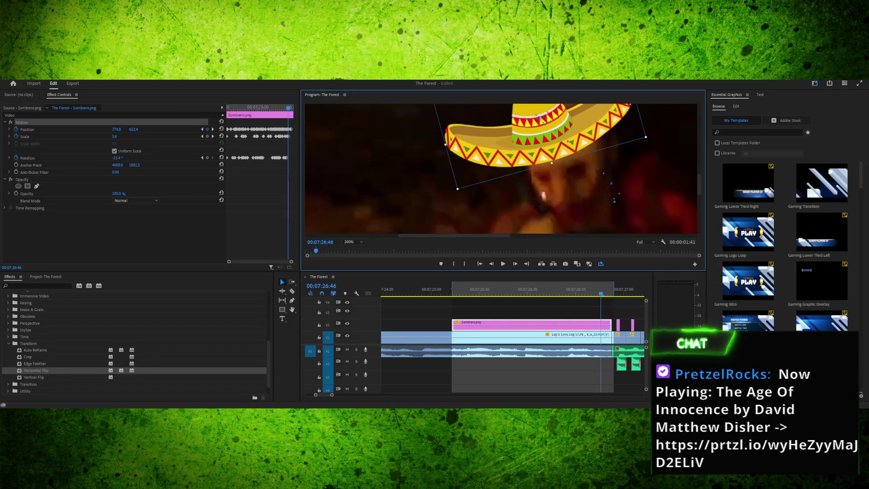
Move the sombrero up and left onto the head at 00:07:26:47 and 00:07:26:48, scale it to 3.8 there, and advance to 00:07:26:49
{"action": "key", "text": "shift+3"}
{"action": "key", "text": "Right"}
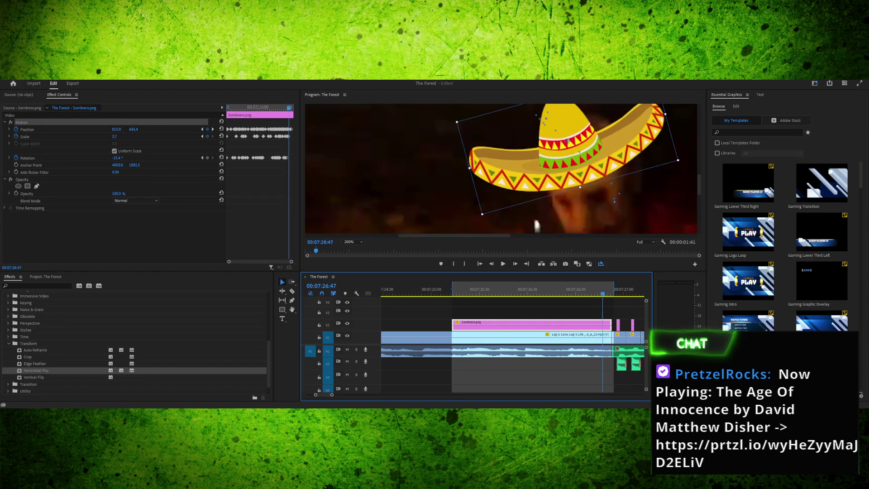
{"action": "left_click_drag", "start_coordinate": [568, 141], "coordinate": [564, 136]}
{"action": "left_click", "coordinate": [604, 294]}
{"action": "left_click_drag", "start_coordinate": [581, 152], "coordinate": [565, 133]}
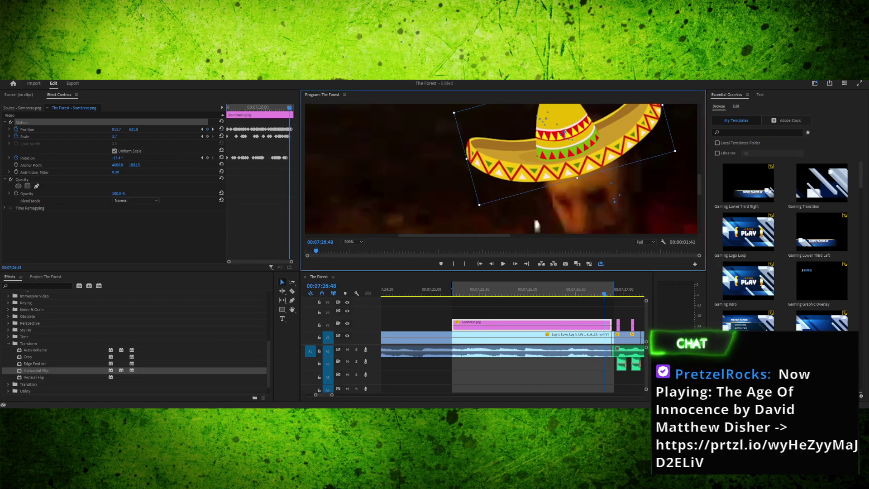
{"action": "left_click_drag", "start_coordinate": [578, 178], "coordinate": [578, 179]}
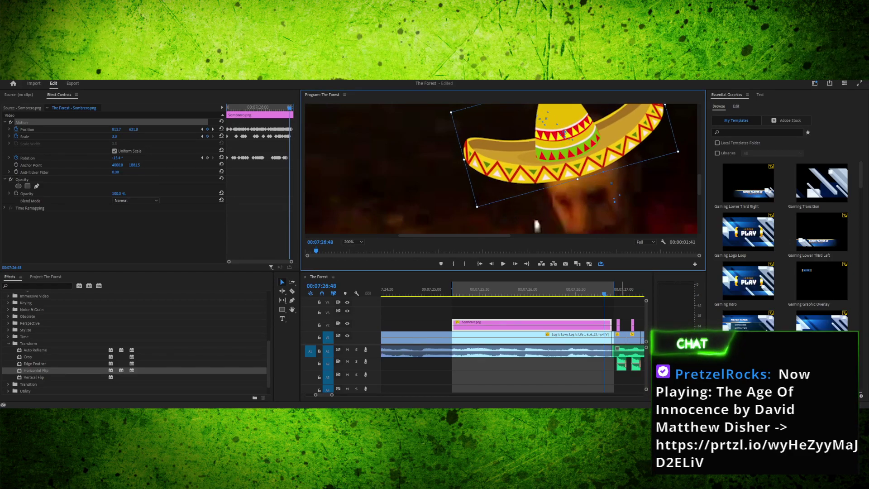
{"action": "left_click", "coordinate": [606, 294]}
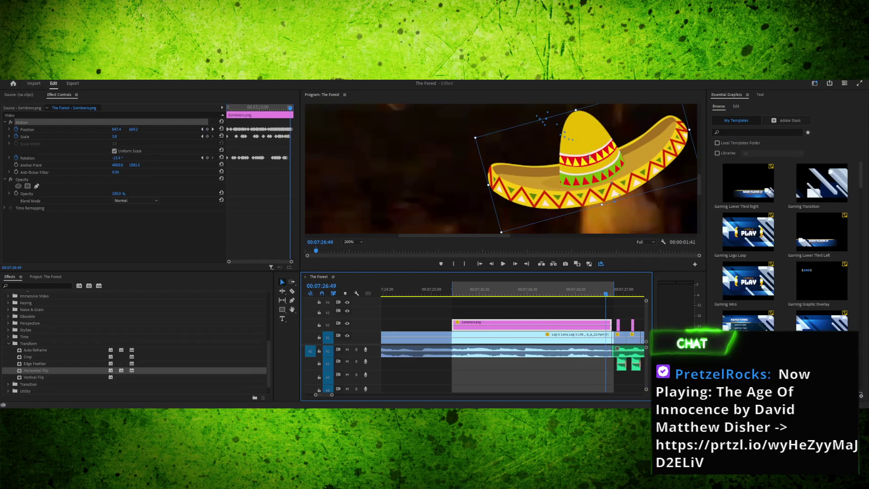
Reposition the sombrero over the character's head frame by frame from 00:07:26:49 through 00:07:26:52
{"action": "left_click_drag", "start_coordinate": [589, 158], "coordinate": [601, 184]}
{"action": "left_click_drag", "start_coordinate": [699, 184], "coordinate": [700, 193]}
{"action": "left_click_drag", "start_coordinate": [454, 235], "coordinate": [485, 235]}
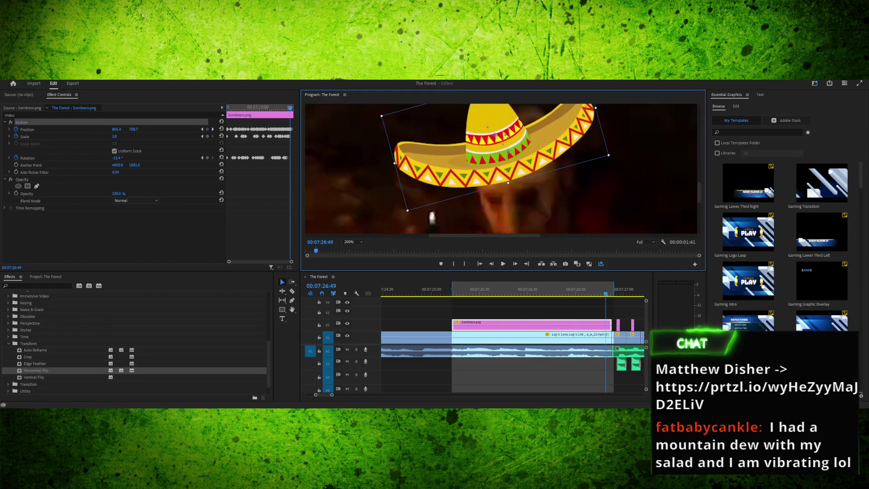
{"action": "key", "text": "shift+3"}
{"action": "key", "text": "Right"}
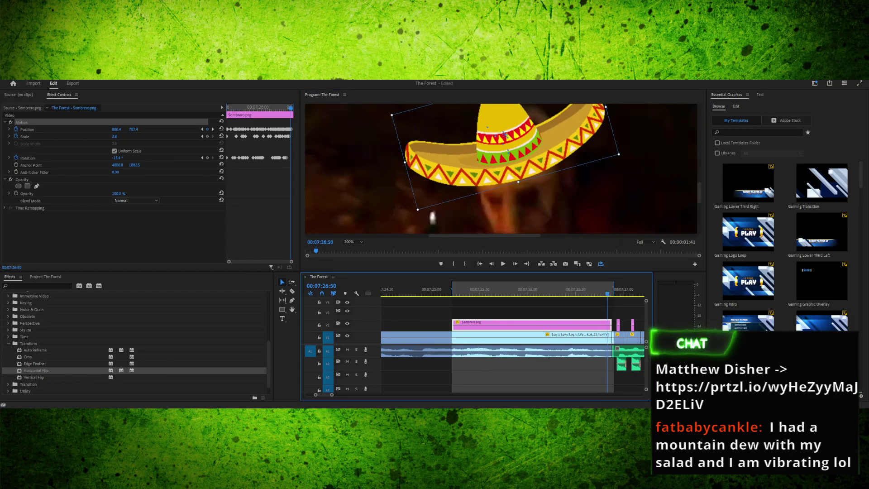
{"action": "key", "text": "Right"}
{"action": "key", "text": "Right"}
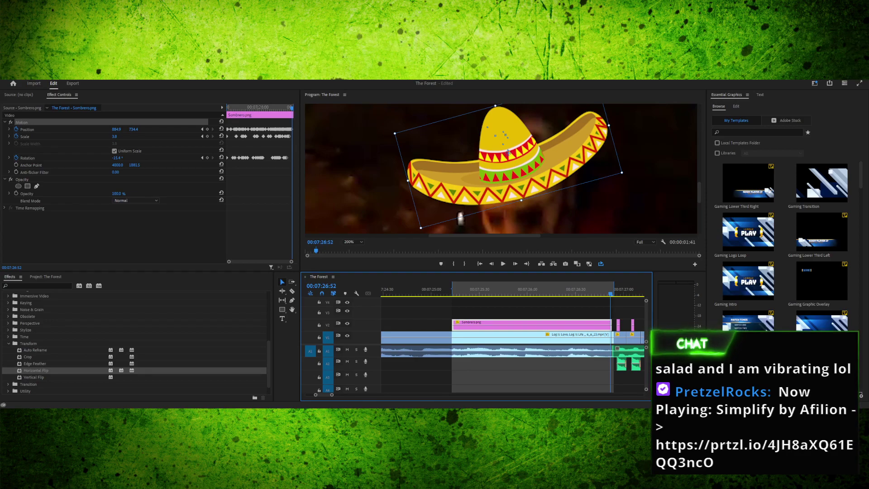
{"action": "left_click_drag", "start_coordinate": [627, 173], "coordinate": [625, 183]}
Compare the sombrero's last frame at 00:07:26:52 with the following clip's first frame at 00:07:26:53
{"action": "left_click", "coordinate": [620, 337]}
{"action": "key", "text": "Right"}
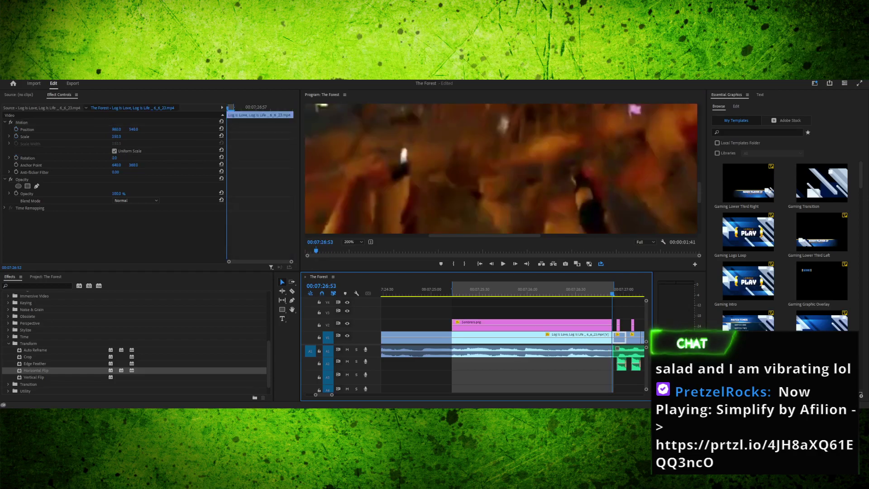
{"action": "key", "text": "Left"}
{"action": "key", "text": "Right"}
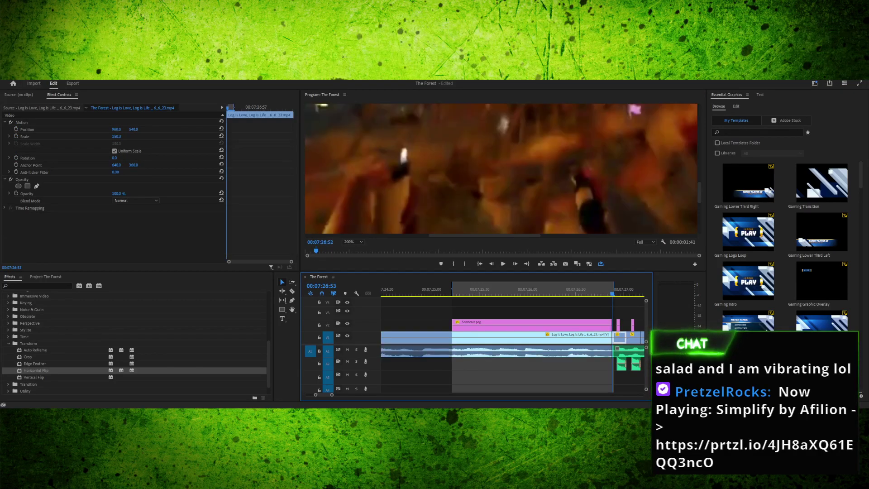
{"action": "key", "text": "Left"}
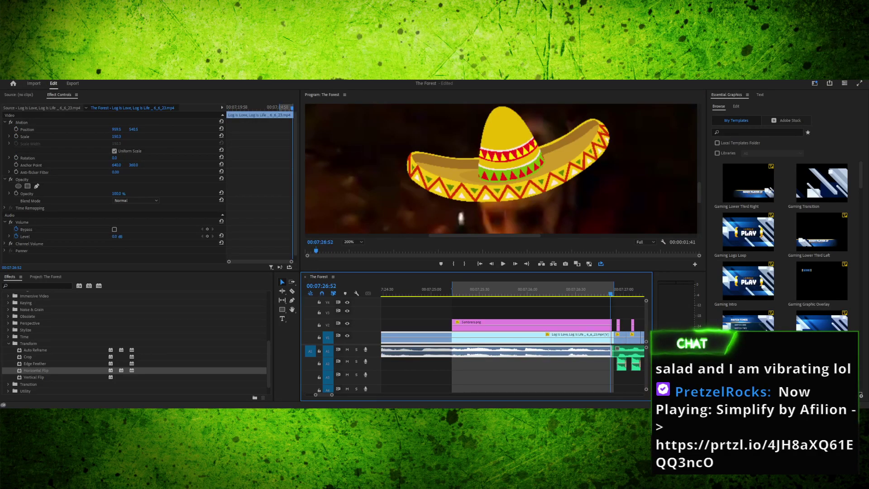
Fit the whole frame in the program preview and play back the sombrero section to review its tracking
{"action": "left_click", "coordinate": [353, 242]}
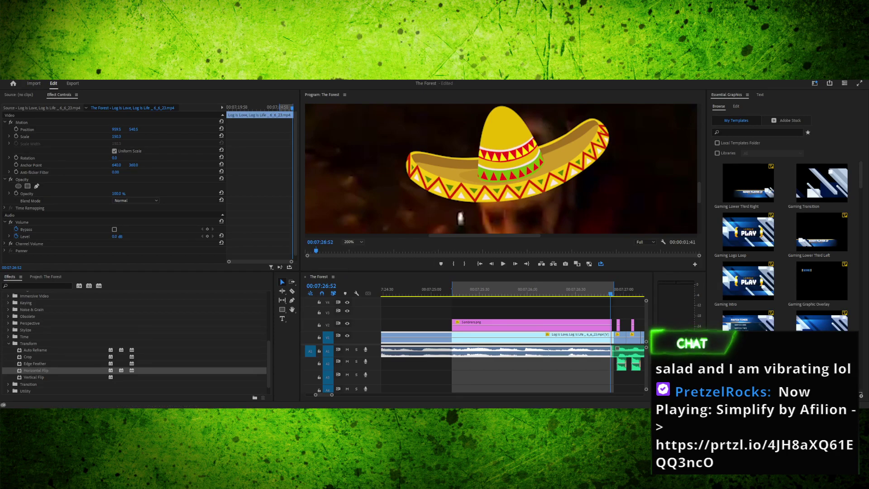
{"action": "left_click", "coordinate": [349, 249]}
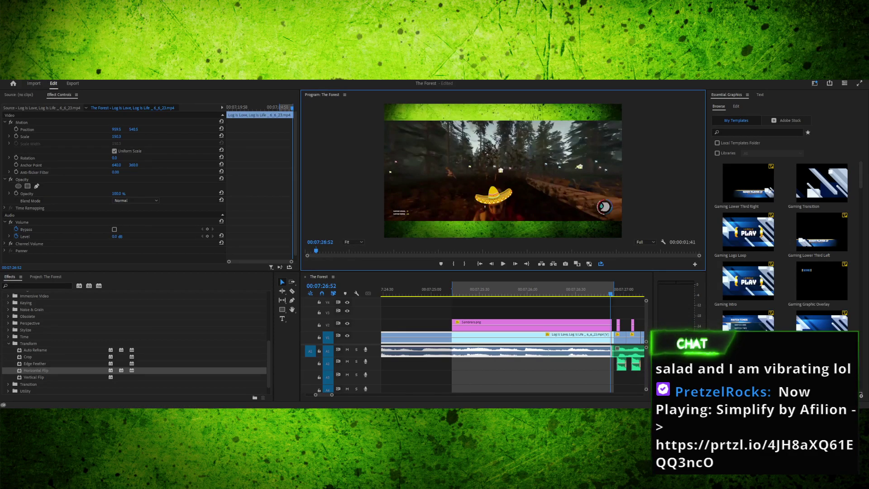
{"action": "key", "text": "shift+k"}
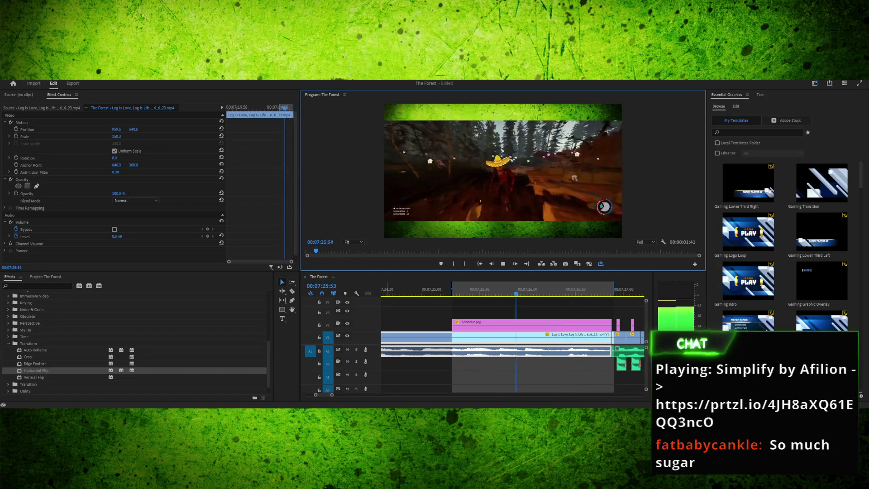
{"action": "key", "text": "l"}
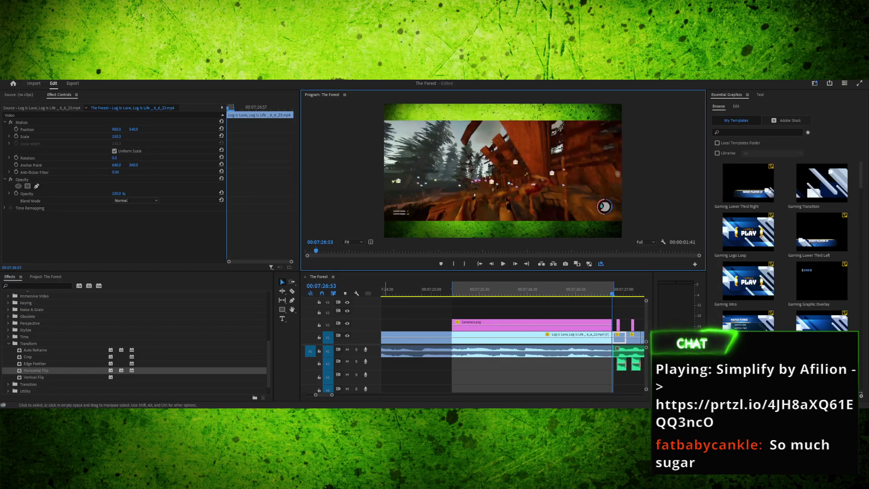
Extend the in/out range over the whole clip group up to 00:07:34:14, save the project, and play the range
{"action": "left_click_drag", "start_coordinate": [332, 394], "coordinate": [350, 394]}
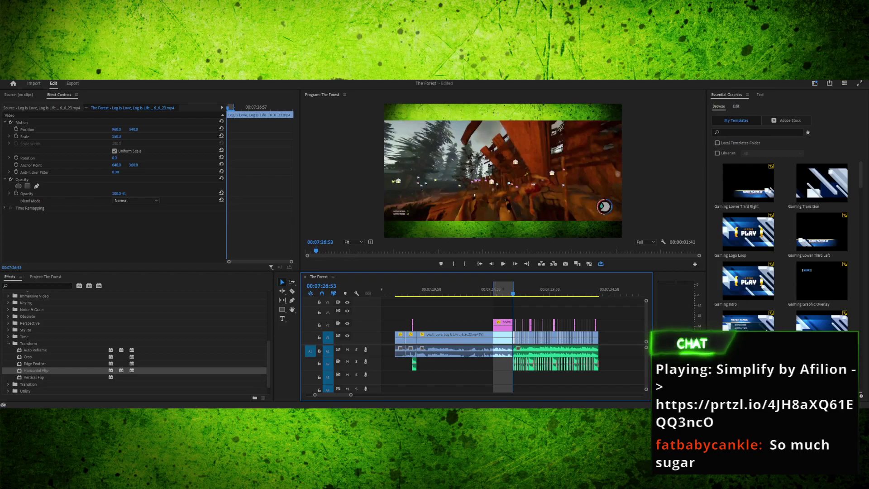
{"action": "left_click_drag", "start_coordinate": [495, 288], "coordinate": [493, 289]}
{"action": "left_click_drag", "start_coordinate": [400, 288], "coordinate": [395, 289]}
{"action": "left_click_drag", "start_coordinate": [513, 288], "coordinate": [599, 288]}
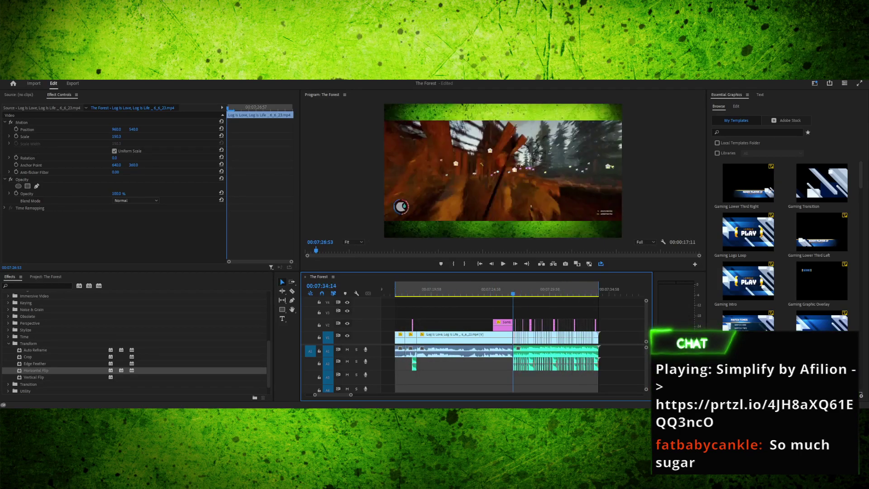
{"action": "key", "text": "ctrl+s"}
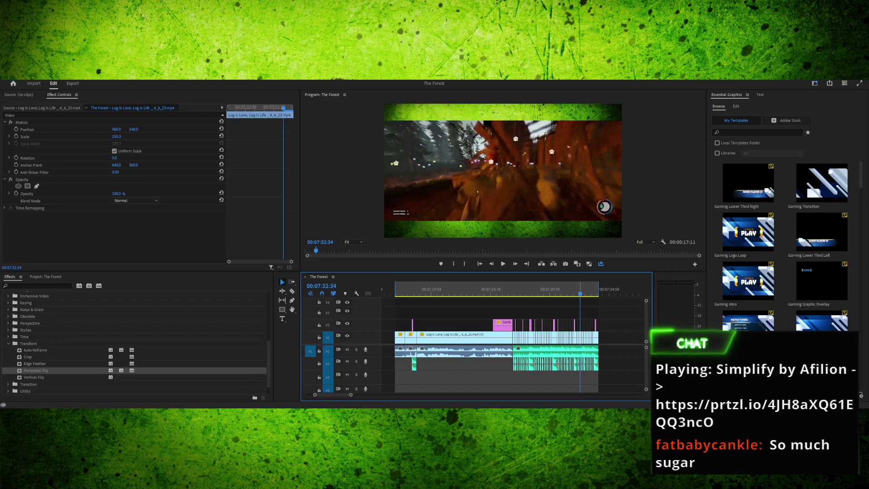
{"action": "key", "text": "ctrl+shift+space"}
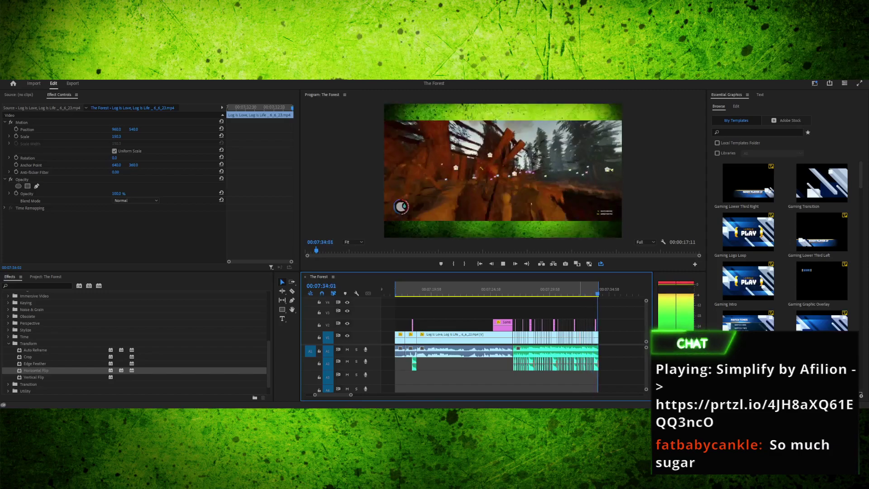
{"action": "left_click", "coordinate": [411, 351]}
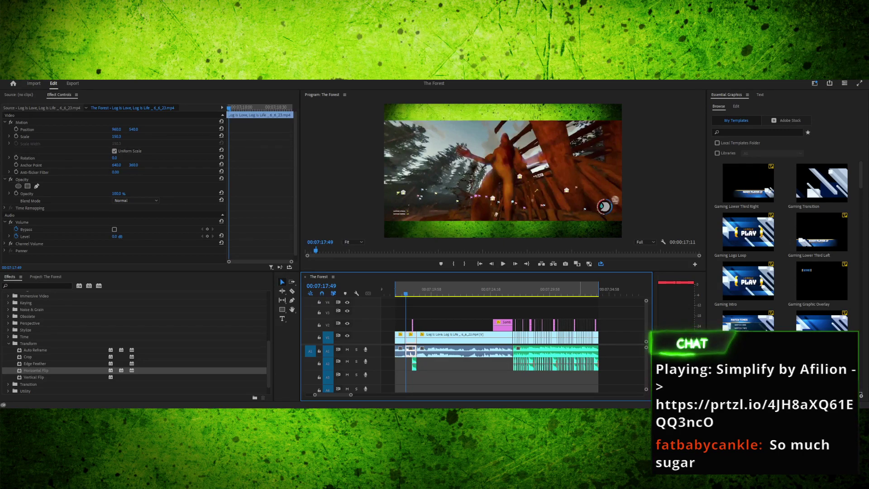
Collapse the open audio bin in the project's assets and select the ASSETS bin, leaving its name as it is
{"action": "key", "text": "shift+7"}
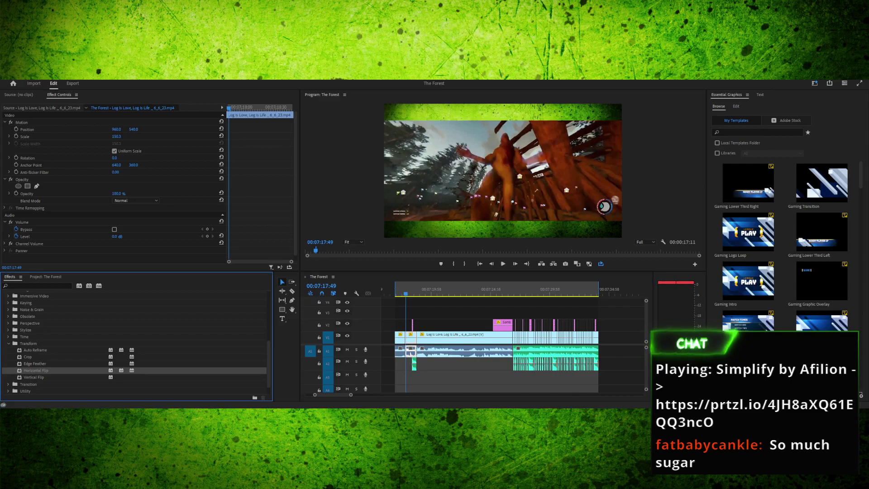
{"action": "key", "text": "shift+1"}
{"action": "scroll", "coordinate": [136, 346], "scroll_direction": "up", "scroll_amount": 10}
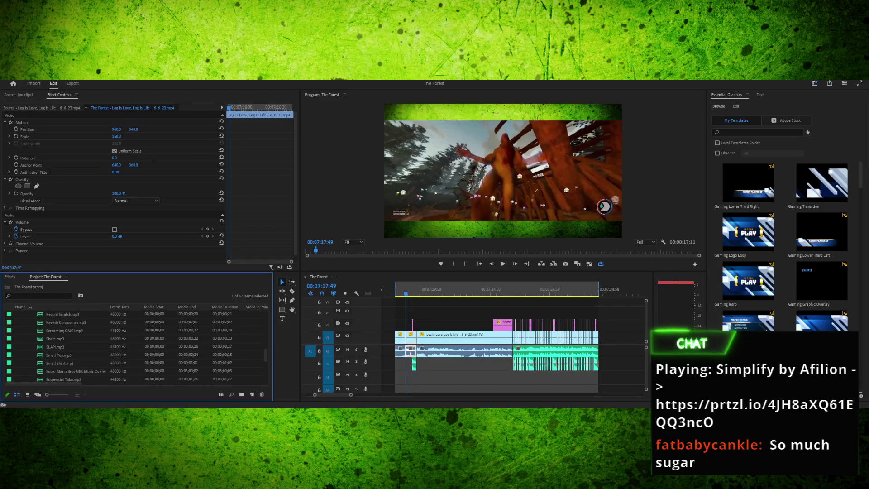
{"action": "scroll", "coordinate": [136, 346], "scroll_direction": "up", "scroll_amount": 2}
{"action": "left_click", "coordinate": [25, 355]}
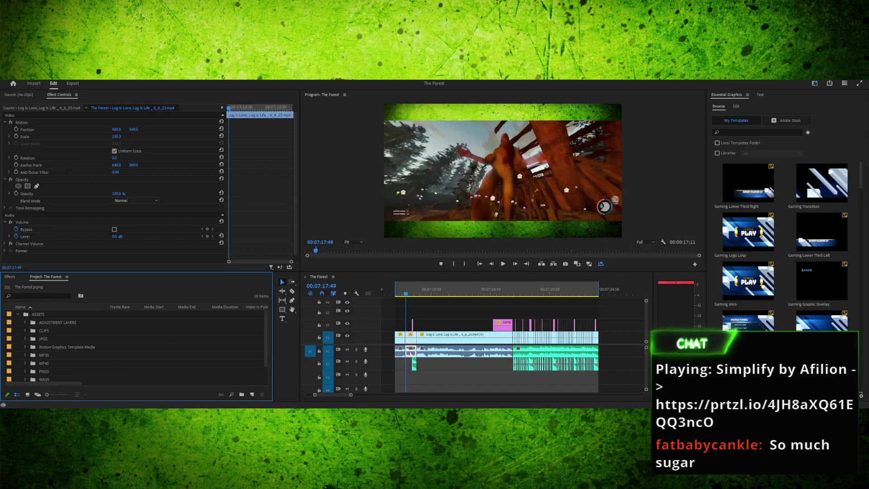
{"action": "left_click", "coordinate": [38, 314]}
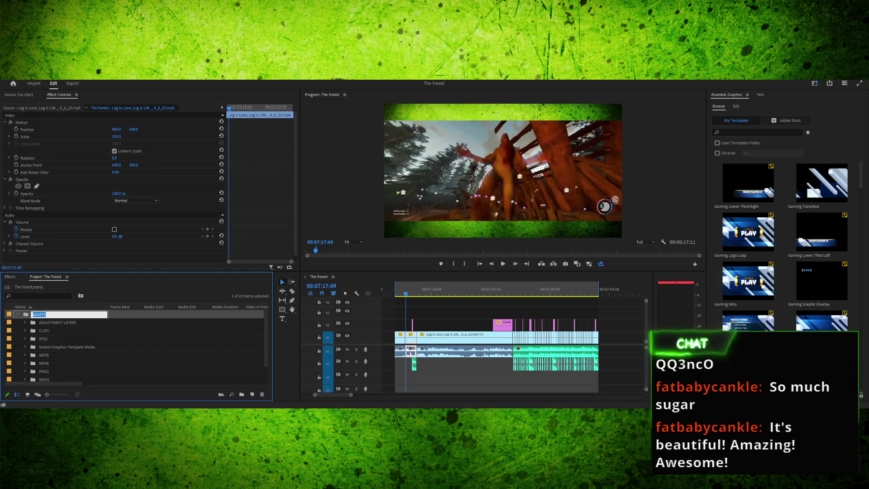
{"action": "key", "text": "Escape"}
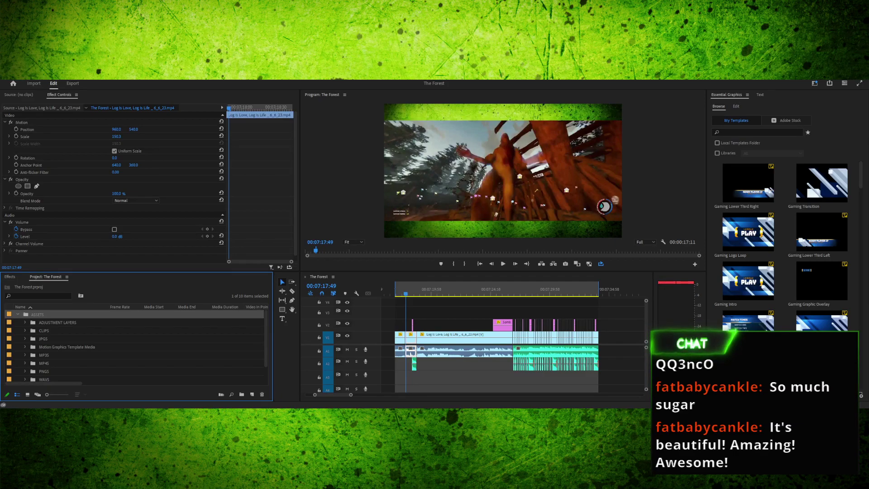
Export the in/out range as a media file named Senior Crispy.mp4
{"action": "key", "text": "ctrl+m"}
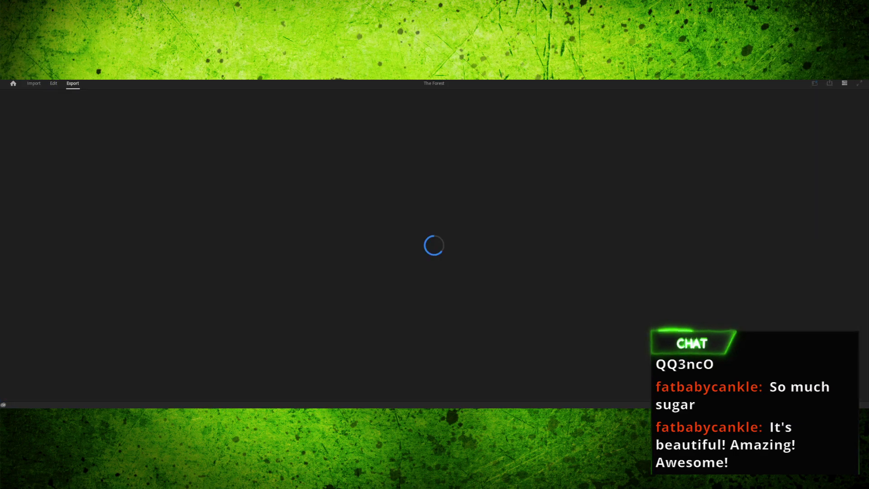
{"action": "left_click", "coordinate": [198, 116]}
{"action": "type", "text": "Senior"}
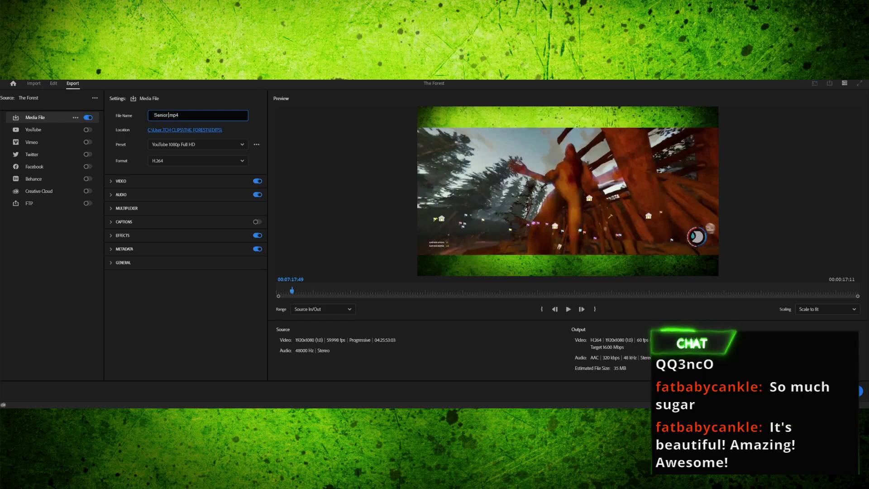
{"action": "type", "text": " Crispy"}
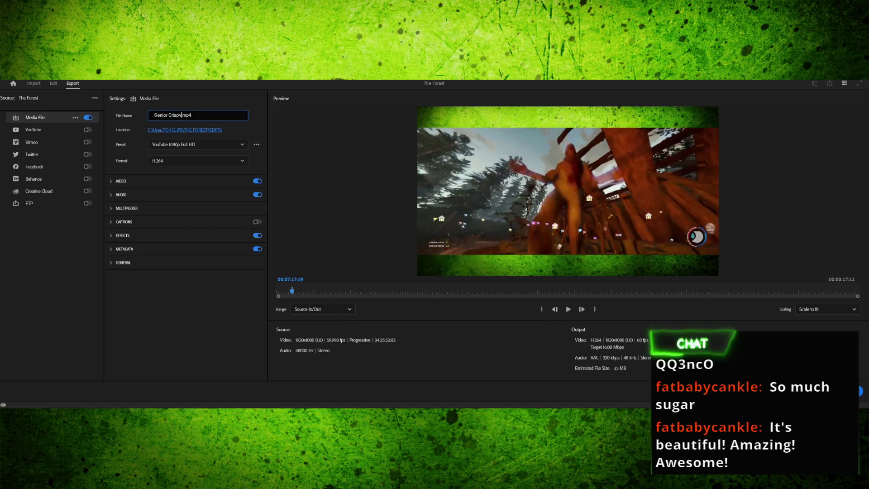
{"action": "key", "text": "Return"}
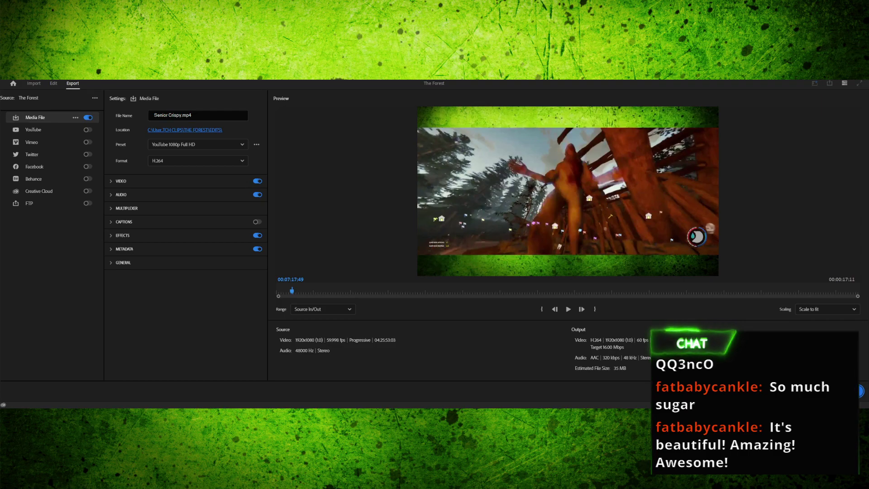
{"action": "key", "text": "Escape"}
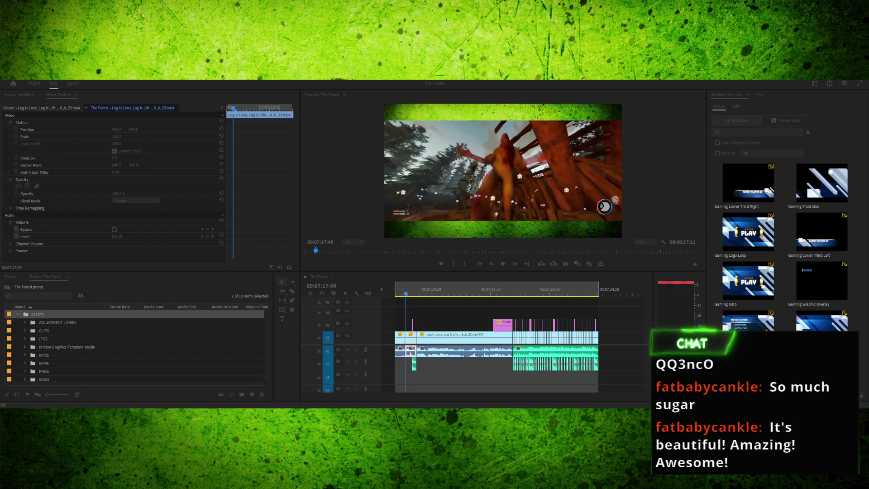
{"action": "key", "text": "alt+Tab"}
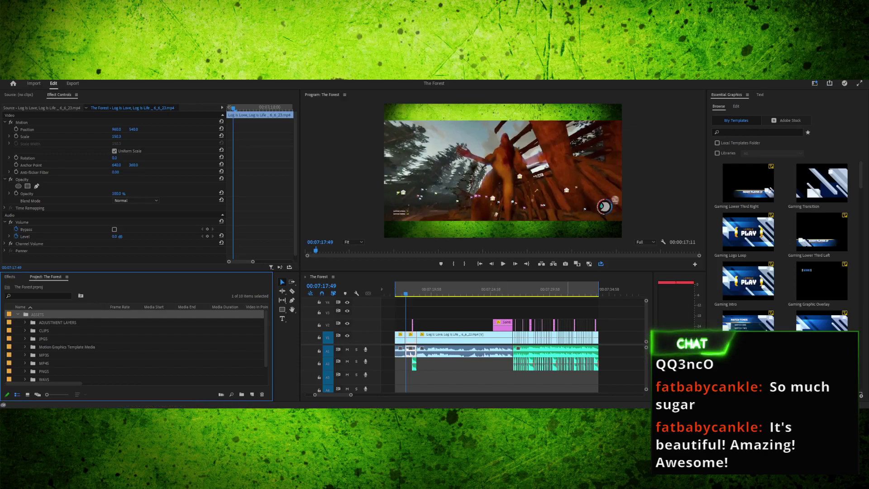
Clear the exported range and mark the next clip group's in point at 00:08:20:51 and out point at 00:08:33:14
{"action": "left_click_drag", "start_coordinate": [613, 290], "coordinate": [400, 292]}
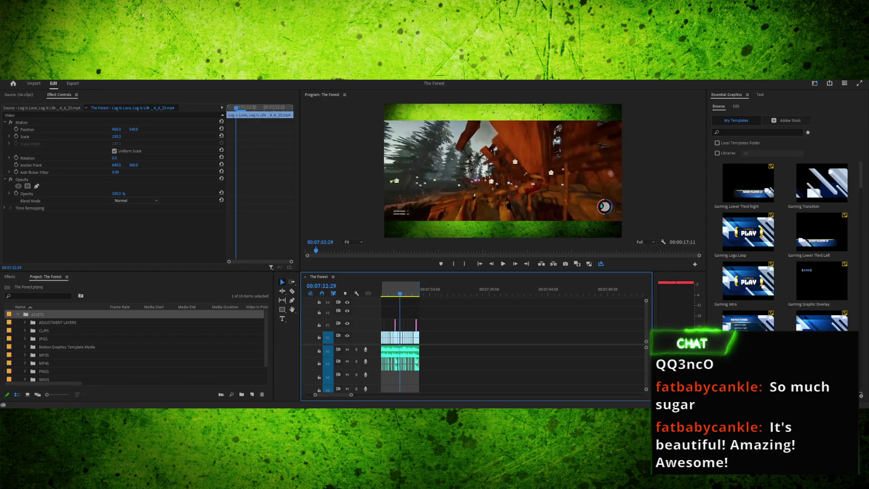
{"action": "key", "text": "ctrl+shift+o"}
{"action": "left_click_drag", "start_coordinate": [400, 292], "coordinate": [492, 292]}
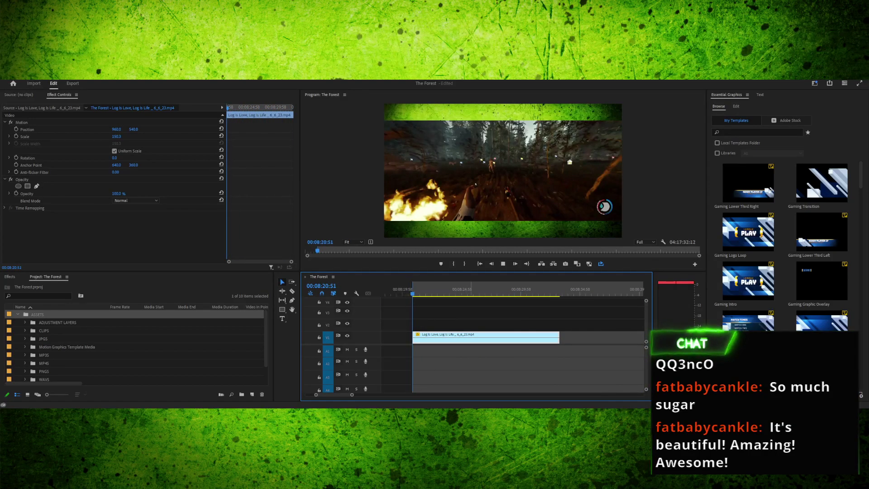
{"action": "key", "text": "Down"}
{"action": "key", "text": "Left"}
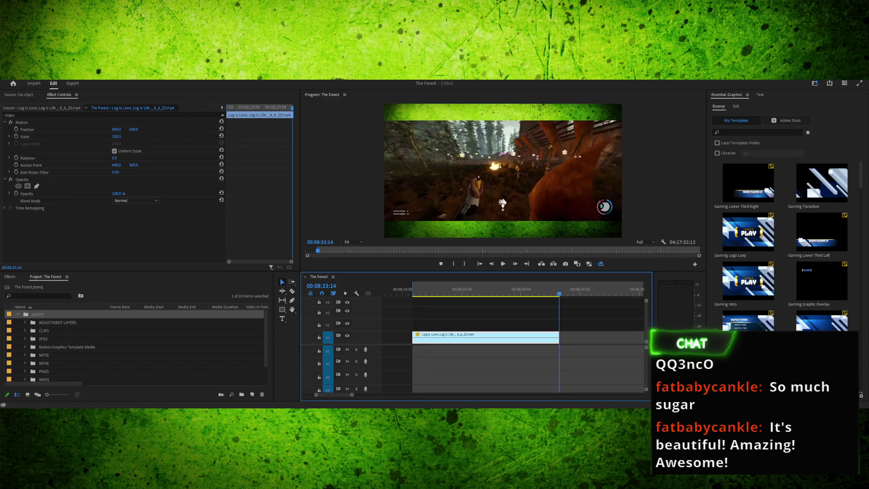
{"action": "key", "text": "o"}
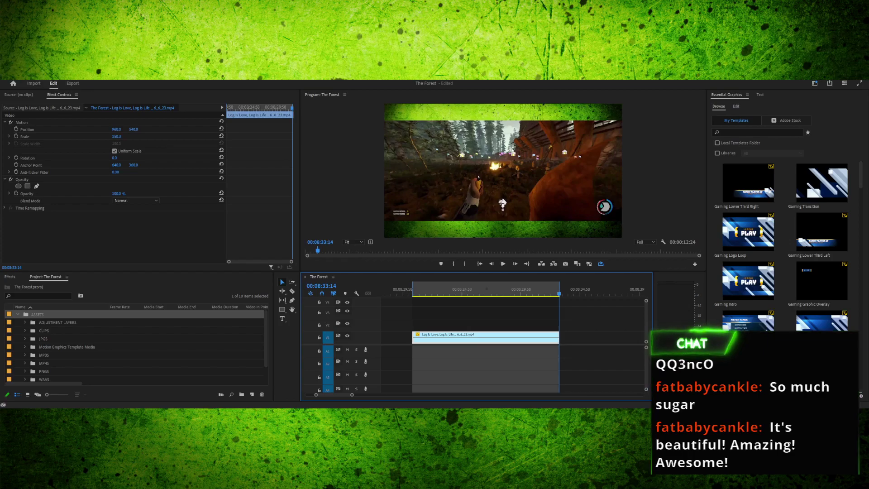
Review the newly marked clip by playing to 00:08:30:01, survey the neighbouring clip groups, and scrub to 00:08:29:16
{"action": "key", "text": "space"}
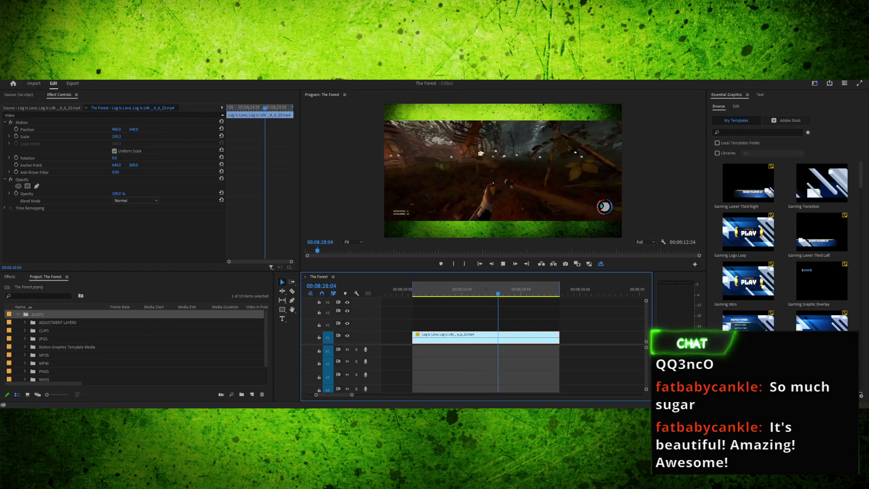
{"action": "key", "text": "space"}
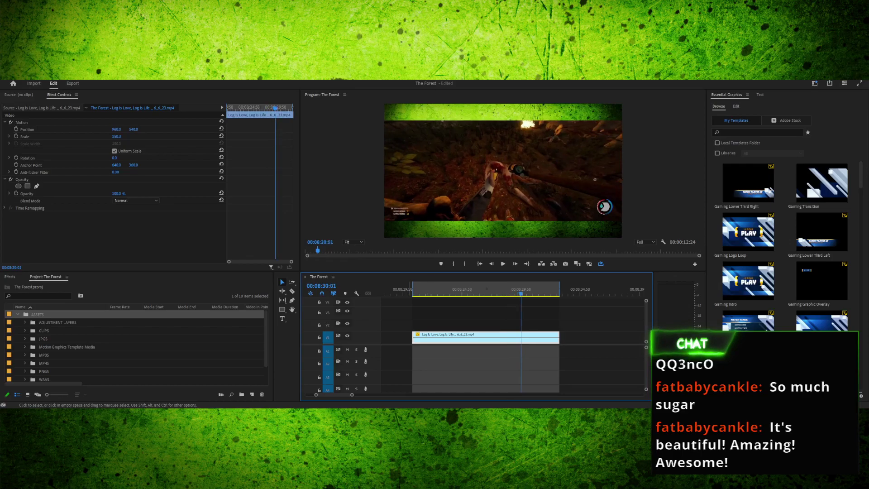
{"action": "key", "text": "minus"}
{"action": "key", "text": "minus"}
{"action": "key", "text": "minus"}
{"action": "key", "text": "minus"}
{"action": "key", "text": "minus"}
{"action": "key", "text": "minus"}
{"action": "key", "text": "minus"}
{"action": "key", "text": "minus"}
{"action": "key", "text": "minus"}
{"action": "key", "text": "minus"}
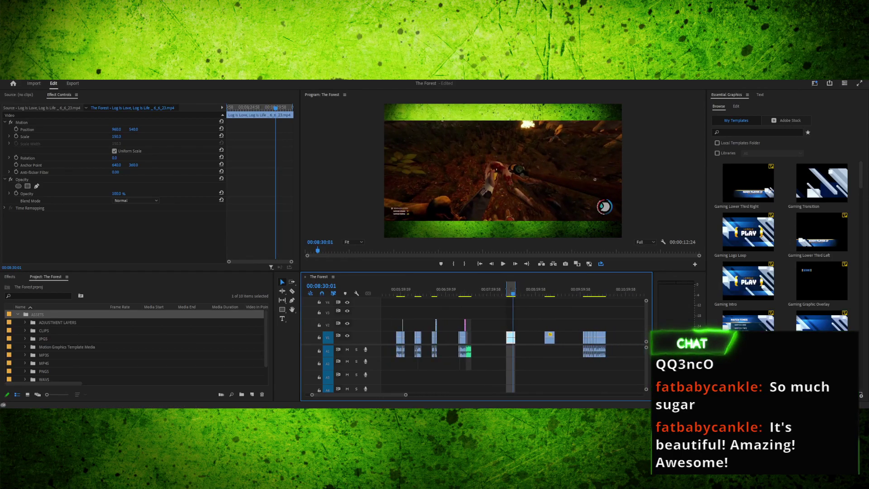
{"action": "key", "text": "equal"}
{"action": "key", "text": "equal"}
{"action": "key", "text": "equal"}
{"action": "key", "text": "equal"}
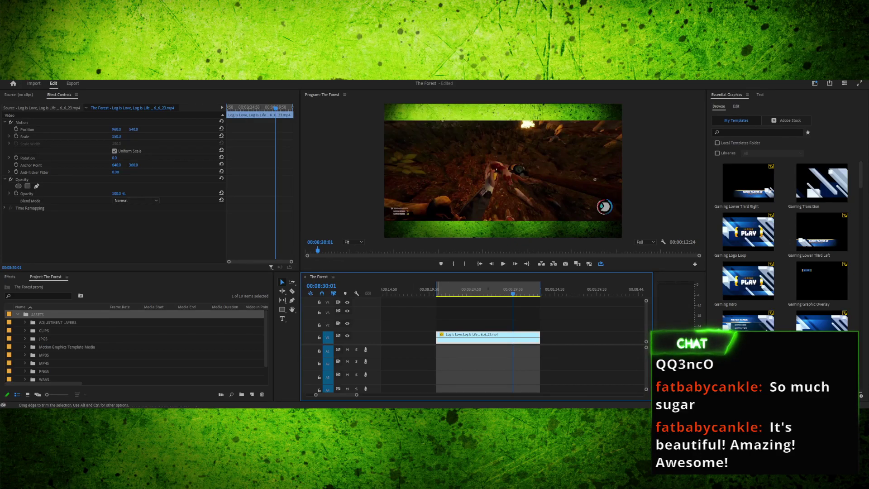
{"action": "key", "text": "Up"}
{"action": "left_click_drag", "start_coordinate": [437, 294], "coordinate": [405, 293]}
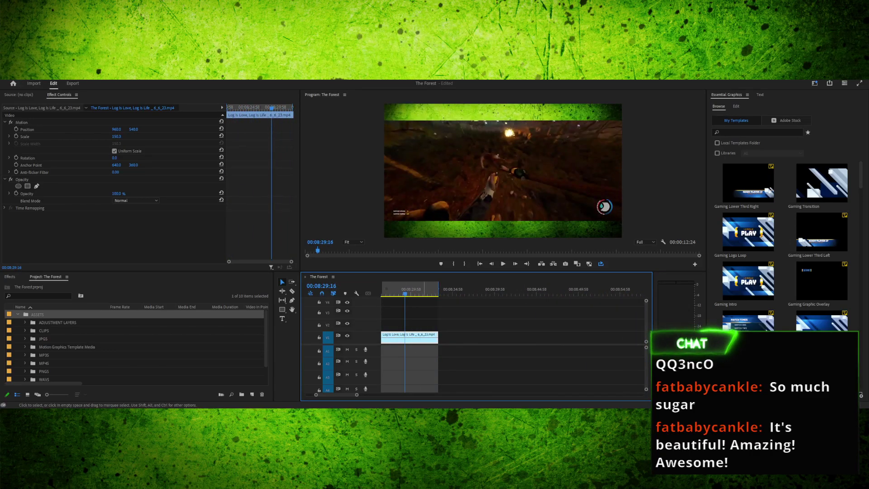
Examine the beginning of the clip after the marked range, stepping the playhead back frame by frame to 00:09:12:11
{"action": "left_click", "coordinate": [415, 351]}
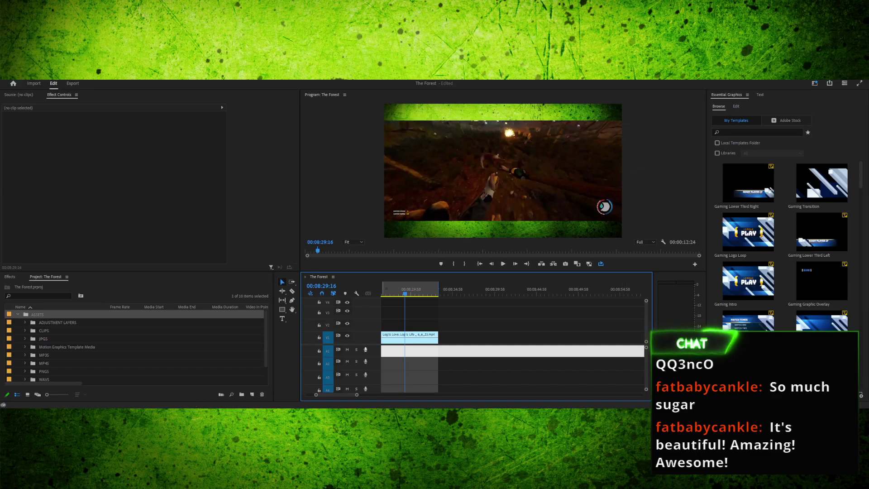
{"action": "key", "text": "minus"}
{"action": "key", "text": "minus"}
{"action": "key", "text": "minus"}
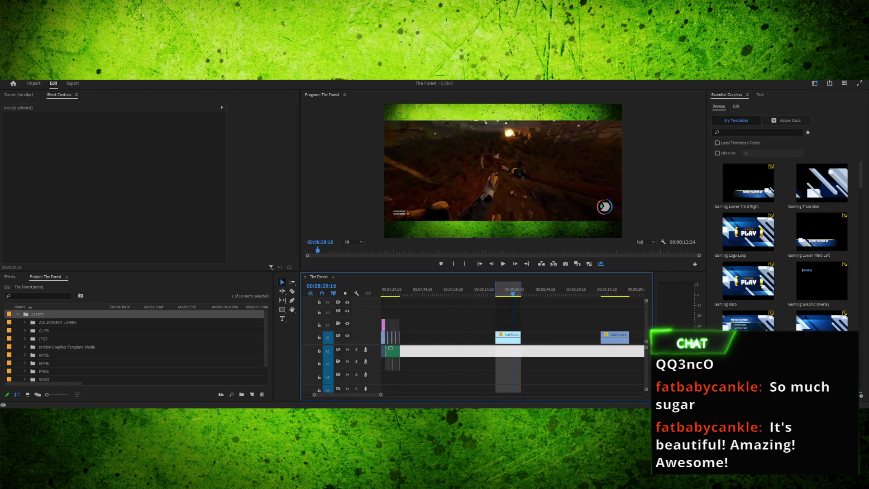
{"action": "mouse_move", "coordinate": [591, 290]}
{"action": "left_mouse_down"}
{"action": "mouse_move", "coordinate": [612, 289]}
{"action": "mouse_move", "coordinate": [591, 290]}
{"action": "left_mouse_up"}
{"action": "key", "text": "Up"}
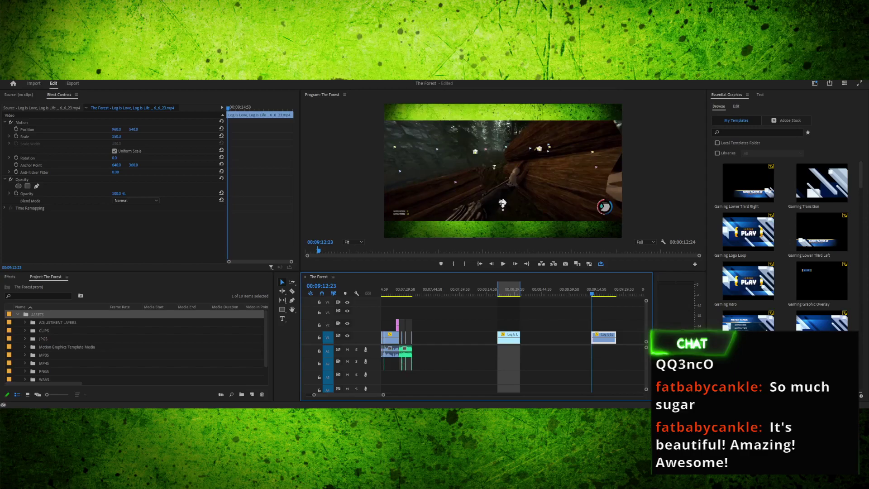
{"action": "key", "text": "Left"}
{"action": "key", "text": "Left"}
{"action": "key", "text": "Left"}
{"action": "key", "text": "Left"}
{"action": "key", "text": "Left"}
{"action": "key", "text": "Left"}
{"action": "key", "text": "Left"}
{"action": "key", "text": "Left"}
{"action": "key", "text": "Left"}
{"action": "key", "text": "Left"}
{"action": "key", "text": "Left"}
{"action": "key", "text": "Left"}
Reveal the marked clip's source in the project's CLIPS bin and scrub the marked clip to 00:08:24:31
{"action": "left_click", "coordinate": [509, 337]}
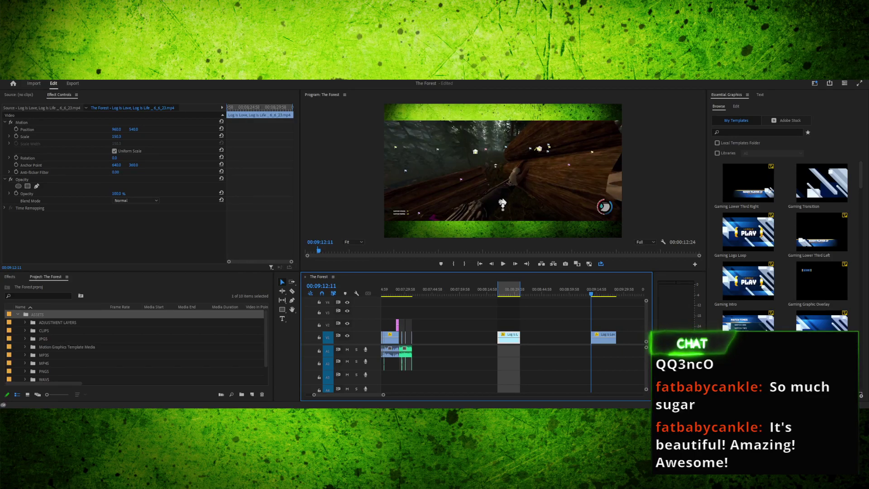
{"action": "key", "text": "shift+f"}
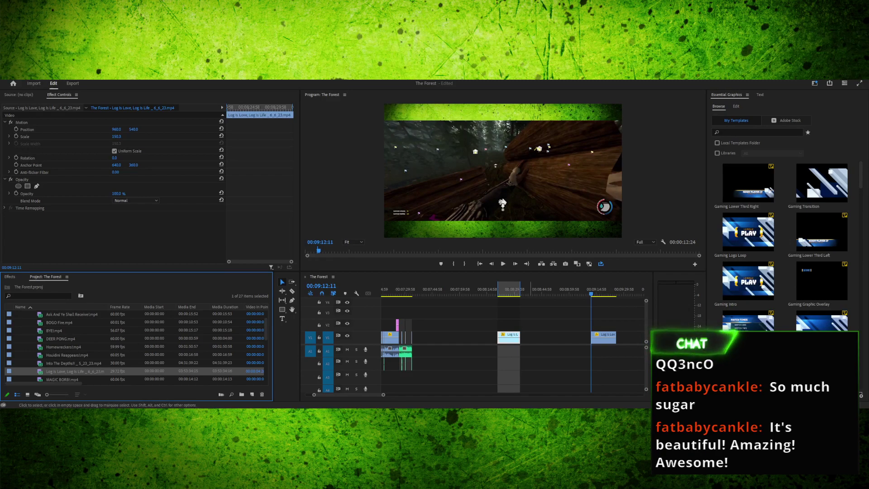
{"action": "left_click", "coordinate": [502, 289]}
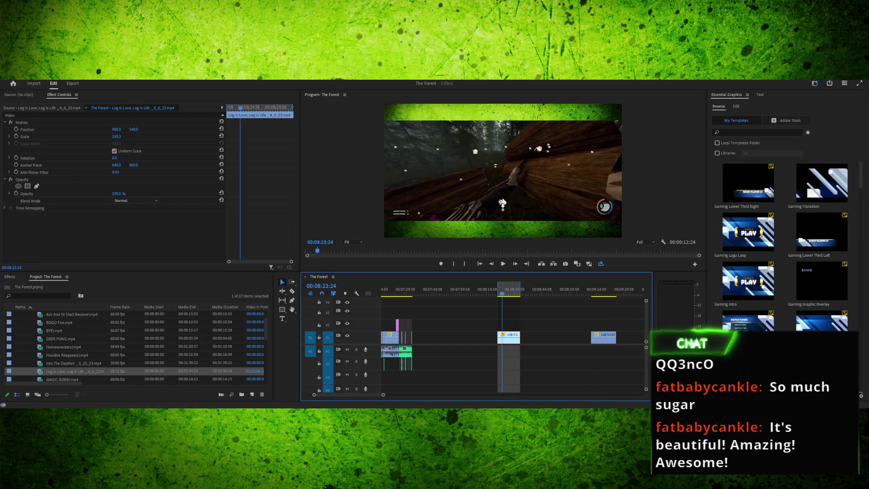
{"action": "left_click", "coordinate": [511, 290]}
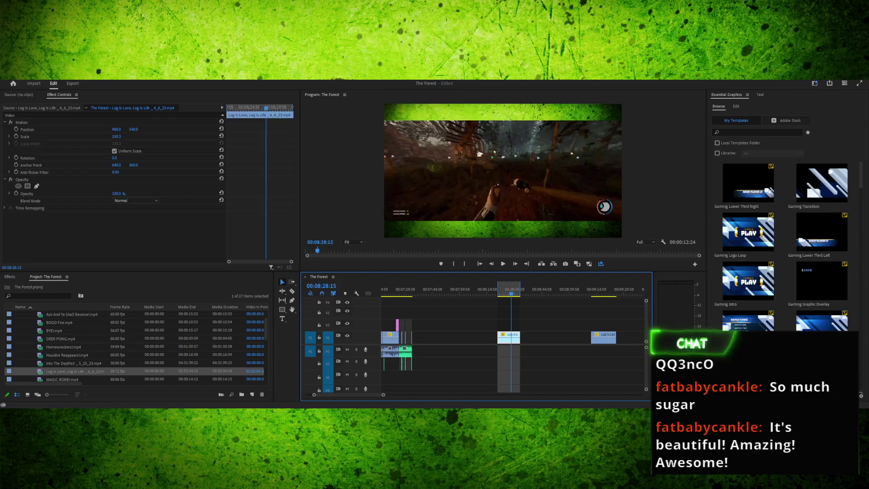
{"action": "left_click", "coordinate": [504, 289]}
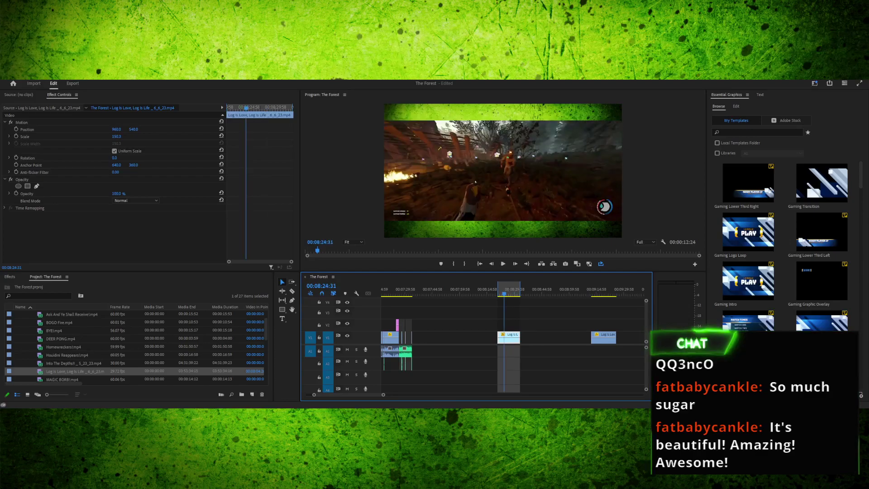
Try placing the Log Is Love, Log Is Life source on track V2 after the marked clip, check its frames, and delete the copy
{"action": "left_click_drag", "start_coordinate": [68, 371], "coordinate": [521, 339]}
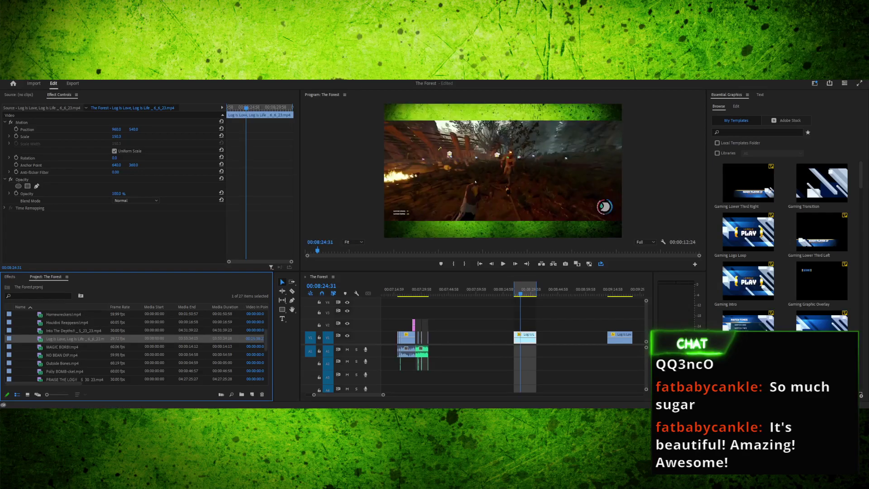
{"action": "scroll", "coordinate": [136, 346], "scroll_direction": "down", "scroll_amount": 2}
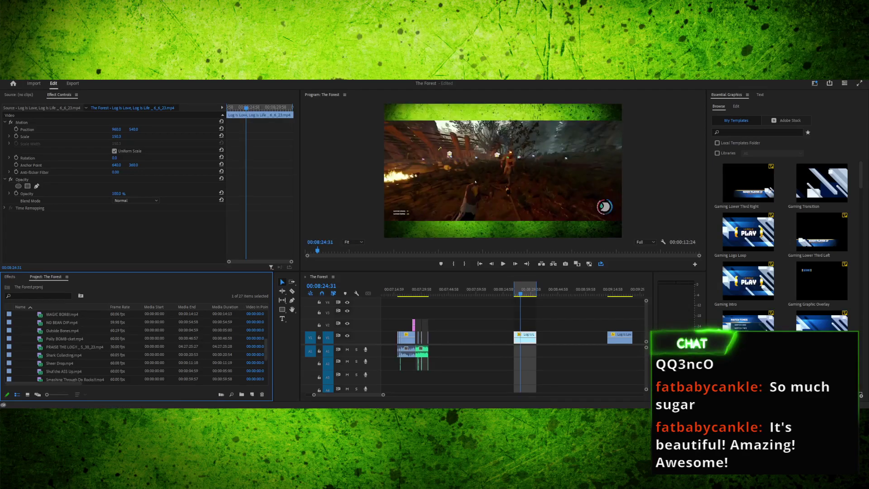
{"action": "scroll", "coordinate": [136, 347], "scroll_direction": "up", "scroll_amount": 2}
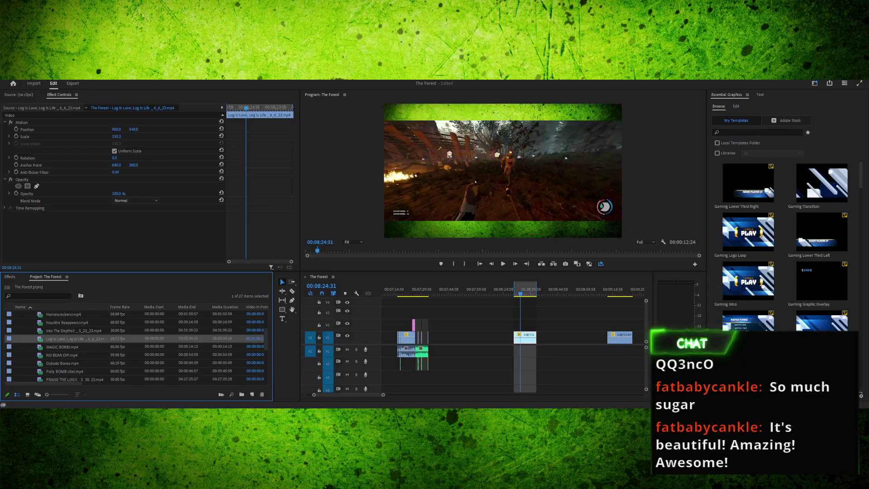
{"action": "key", "text": "ctrl+shift+a"}
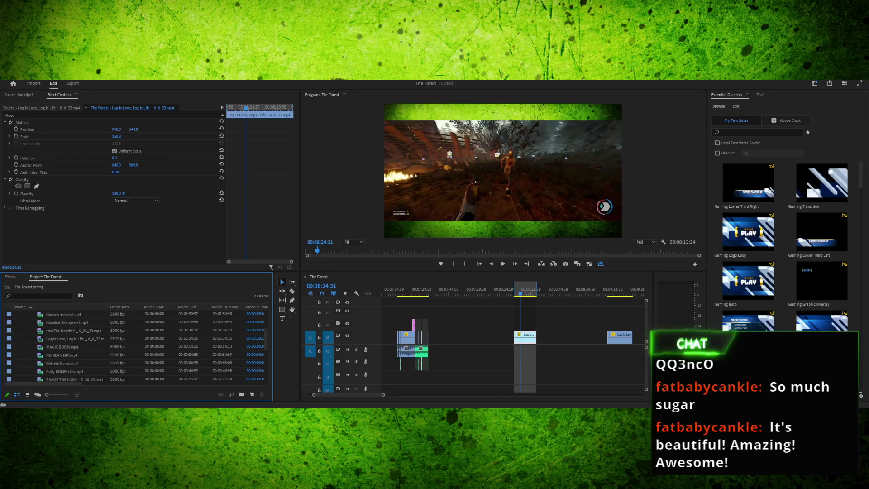
{"action": "left_click_drag", "start_coordinate": [64, 339], "coordinate": [554, 325]}
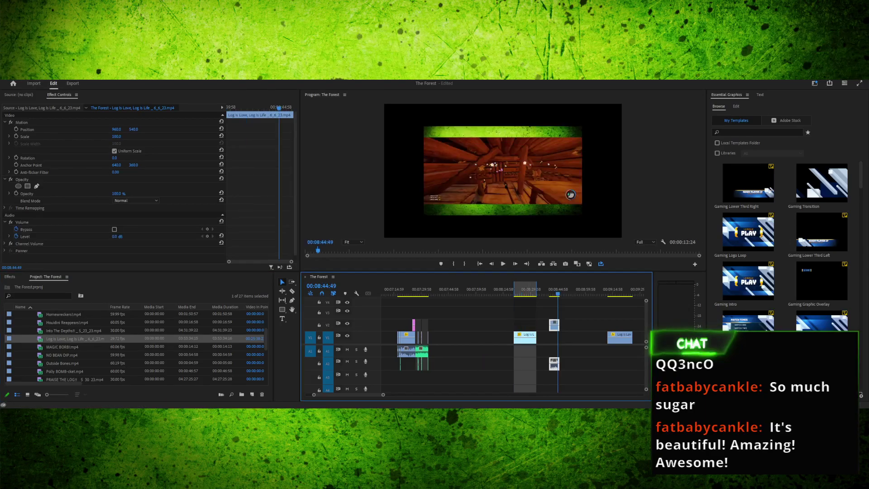
{"action": "left_click", "coordinate": [550, 293]}
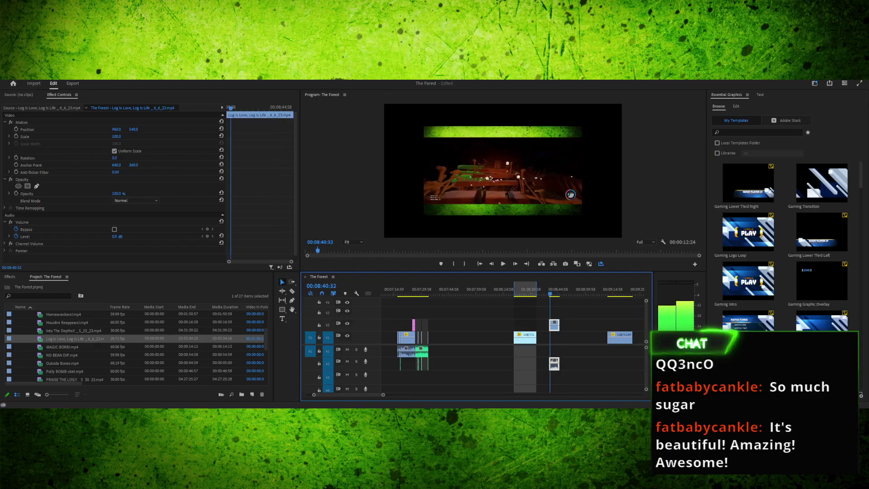
{"action": "left_click", "coordinate": [556, 290]}
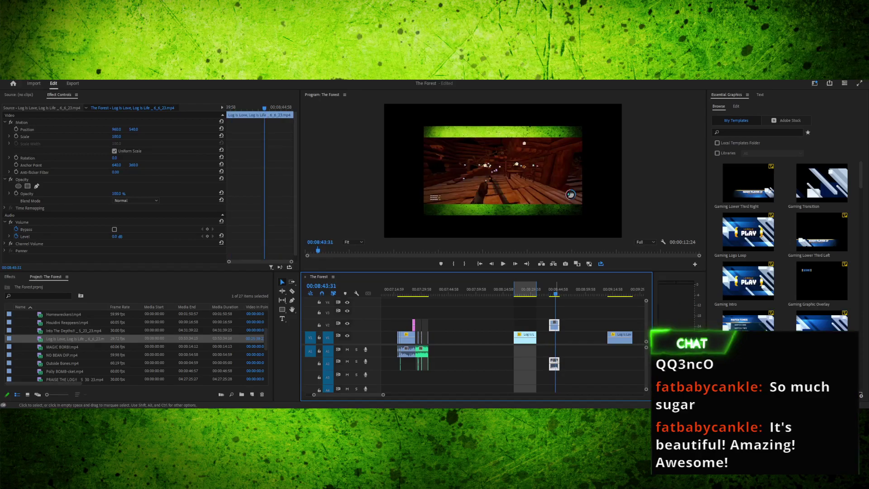
{"action": "key", "text": "Delete"}
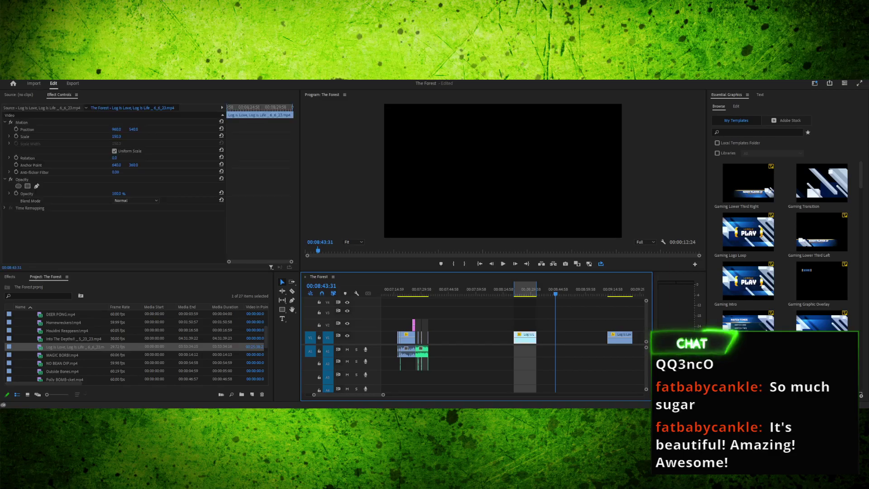
{"action": "scroll", "coordinate": [136, 347], "scroll_direction": "down", "scroll_amount": 3}
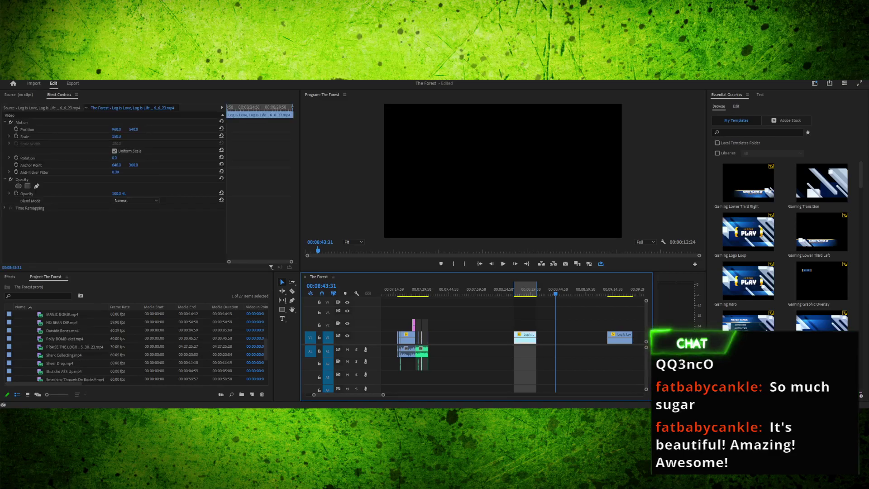
{"action": "left_click_drag", "start_coordinate": [266, 348], "coordinate": [266, 346]}
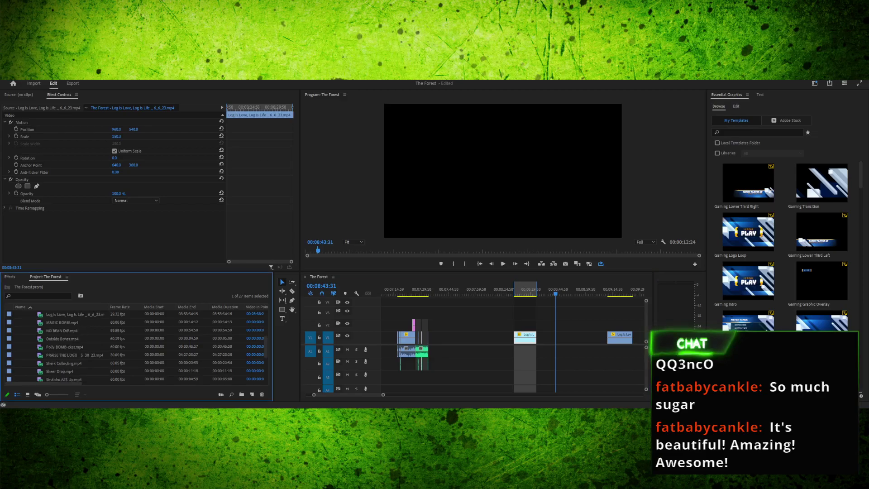
{"action": "scroll", "coordinate": [135, 346], "scroll_direction": "up", "scroll_amount": 3}
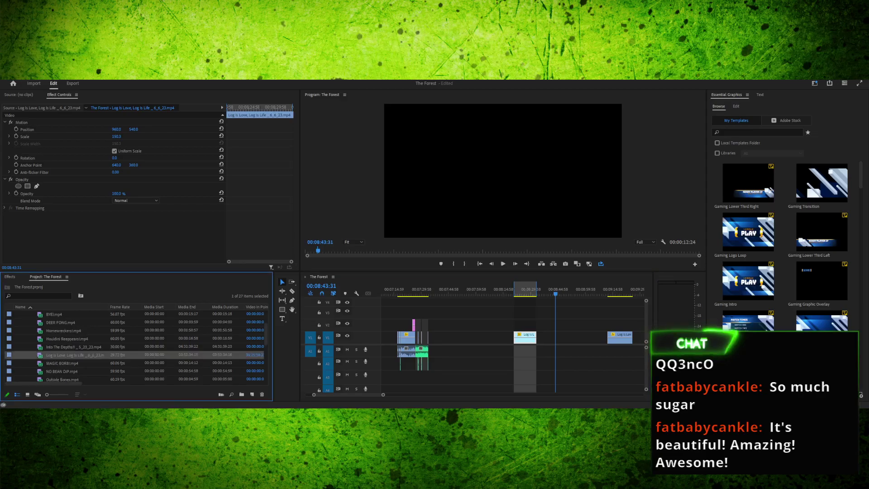
{"action": "scroll", "coordinate": [136, 346], "scroll_direction": "up", "scroll_amount": 1}
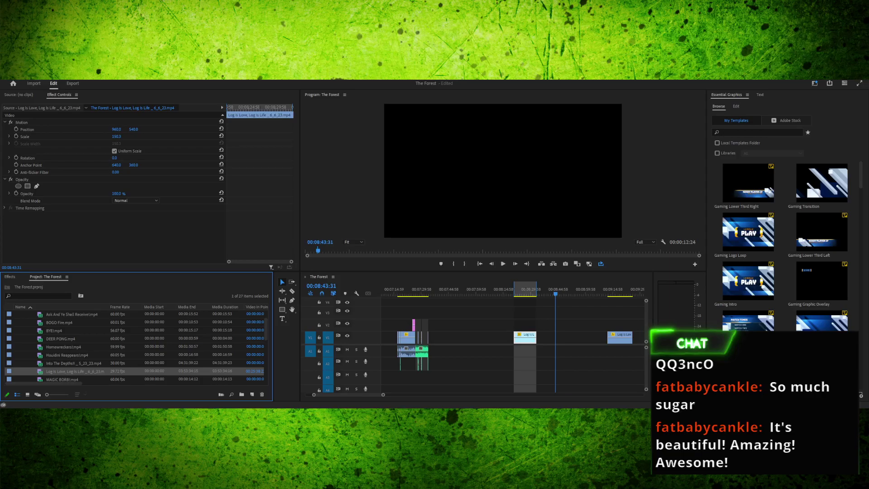
{"action": "scroll", "coordinate": [136, 347], "scroll_direction": "down", "scroll_amount": 1}
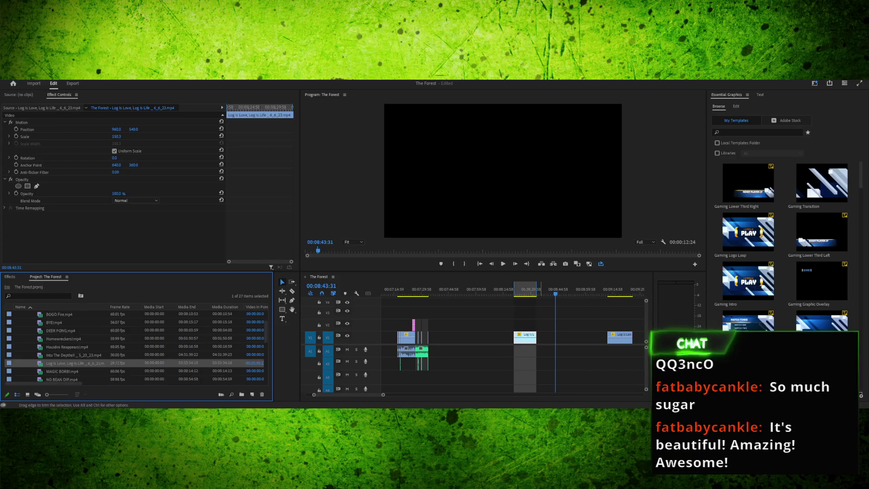
Try extending the marked clip's end towards the next clip, compare frames in both clips, and undo the extension
{"action": "left_click_drag", "start_coordinate": [536, 338], "coordinate": [584, 337]}
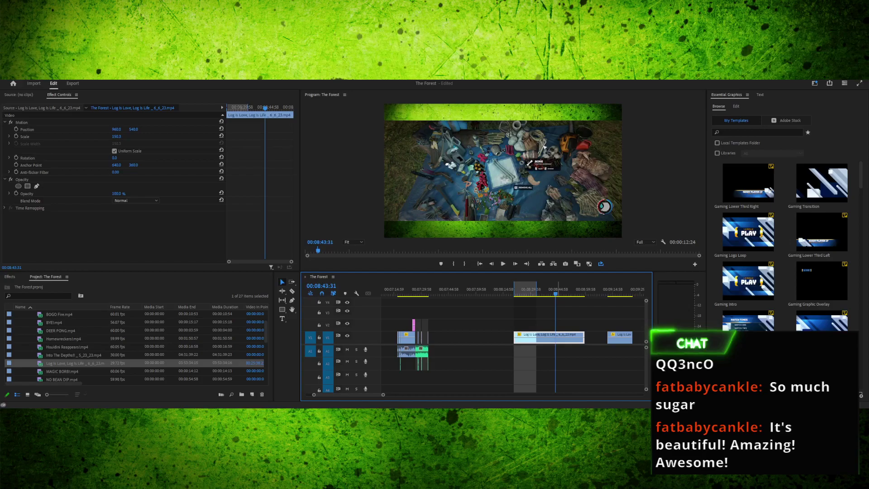
{"action": "scroll", "coordinate": [513, 339], "scroll_direction": "down", "scroll_amount": 3}
{"action": "left_click", "coordinate": [533, 289]}
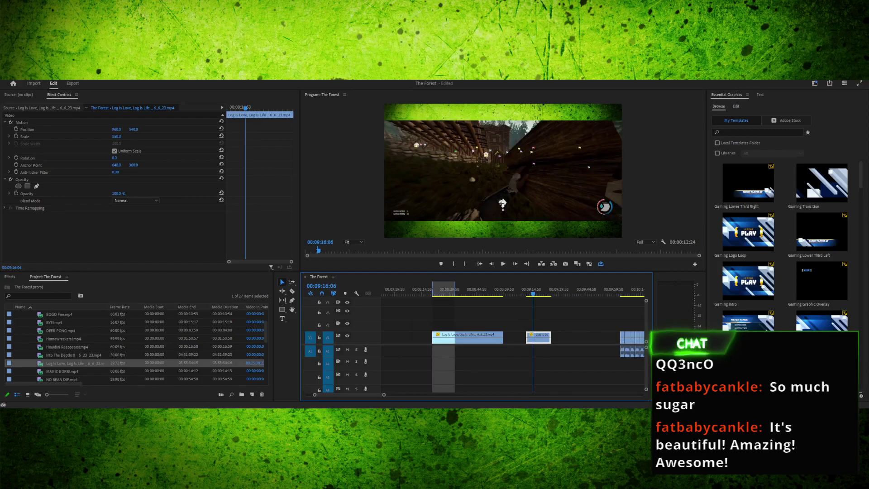
{"action": "left_click", "coordinate": [440, 289]}
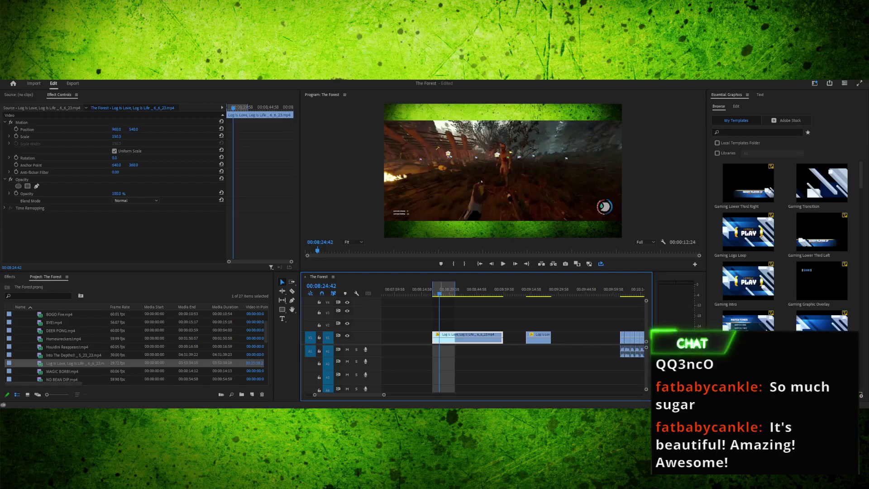
{"action": "key", "text": "ctrl+z"}
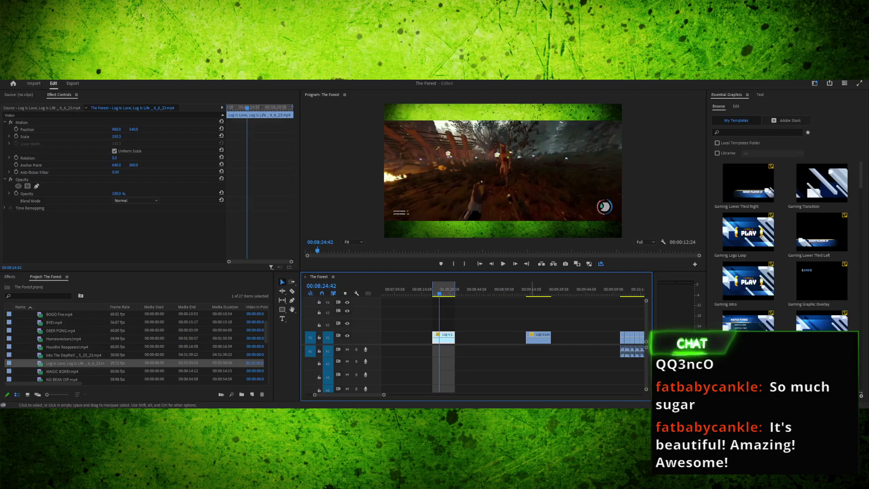
Play the marked clip from 00:08:21:21 to 00:08:25:16 to review its opening
{"action": "left_click", "coordinate": [437, 289]}
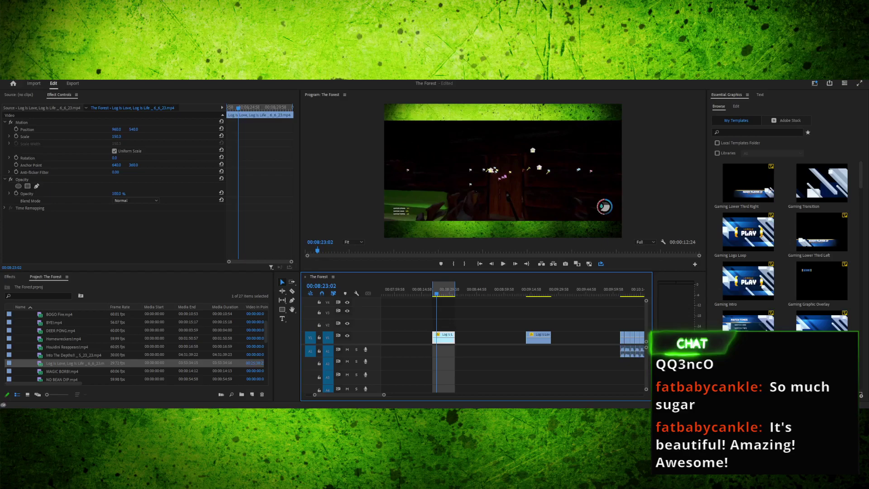
{"action": "key", "text": "Up"}
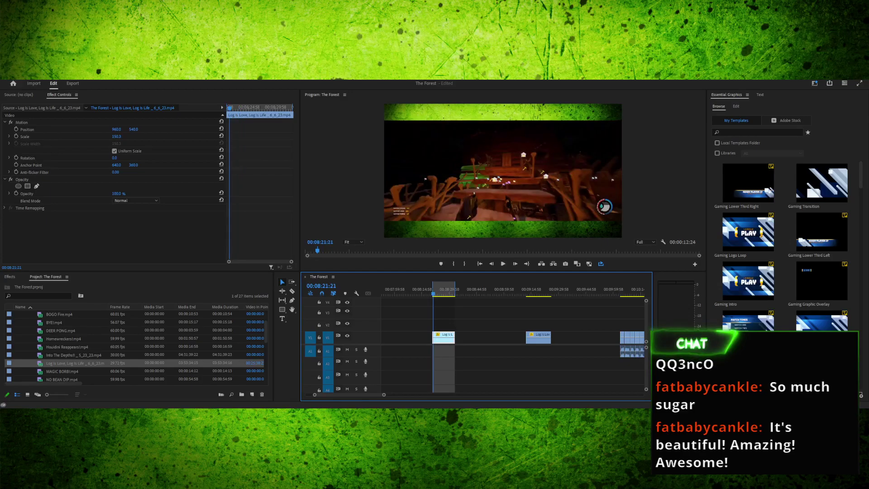
{"action": "key", "text": "space"}
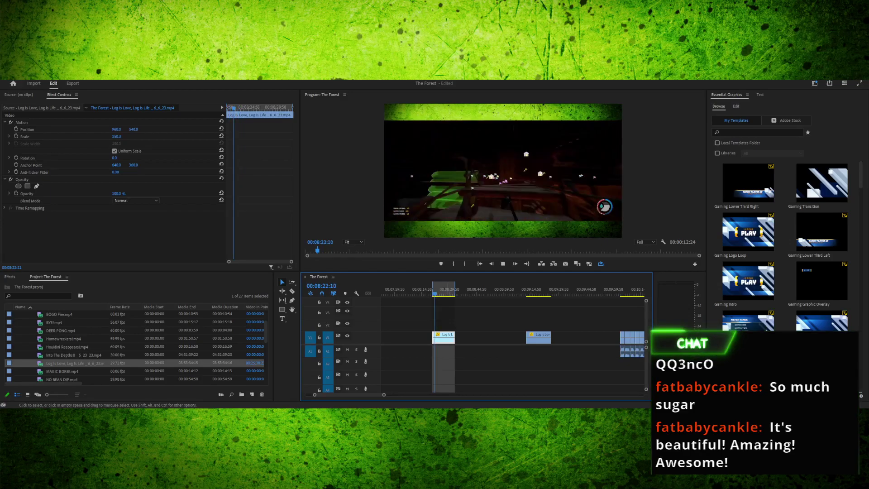
{"action": "key", "text": "space"}
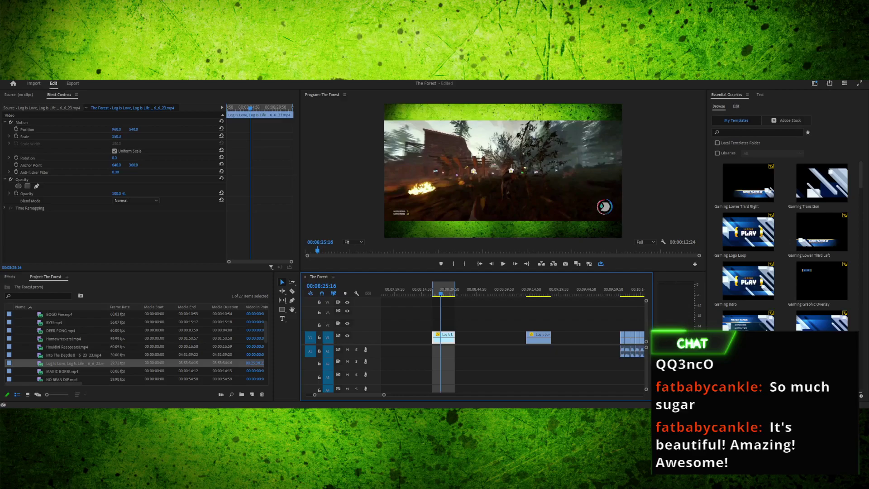
Find and select the Log Is Love, Log Is Life _ 6_6_23.mp4 source in the CLIPS bin
{"action": "scroll", "coordinate": [136, 346], "scroll_direction": "down", "scroll_amount": 2}
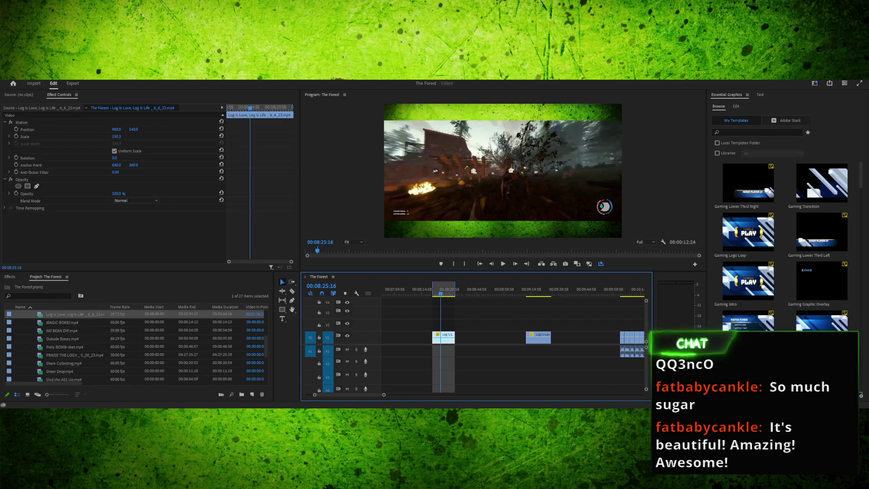
{"action": "left_click", "coordinate": [75, 355]}
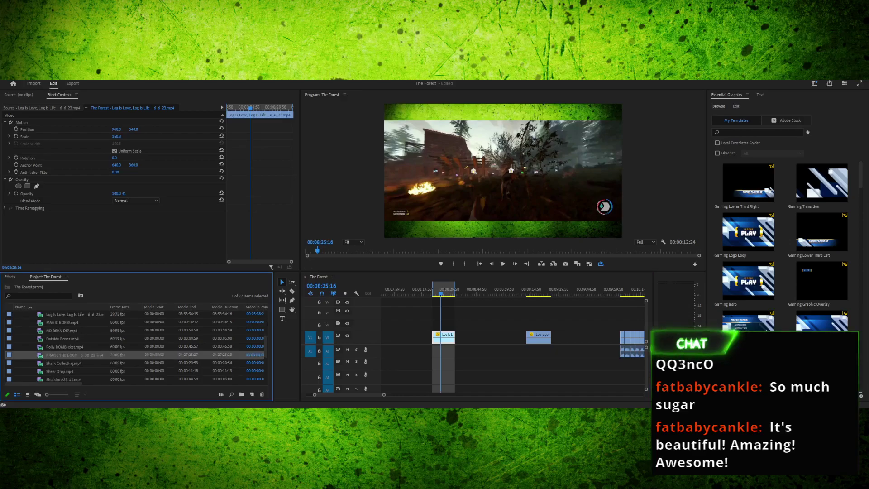
{"action": "scroll", "coordinate": [136, 346], "scroll_direction": "up", "scroll_amount": 2}
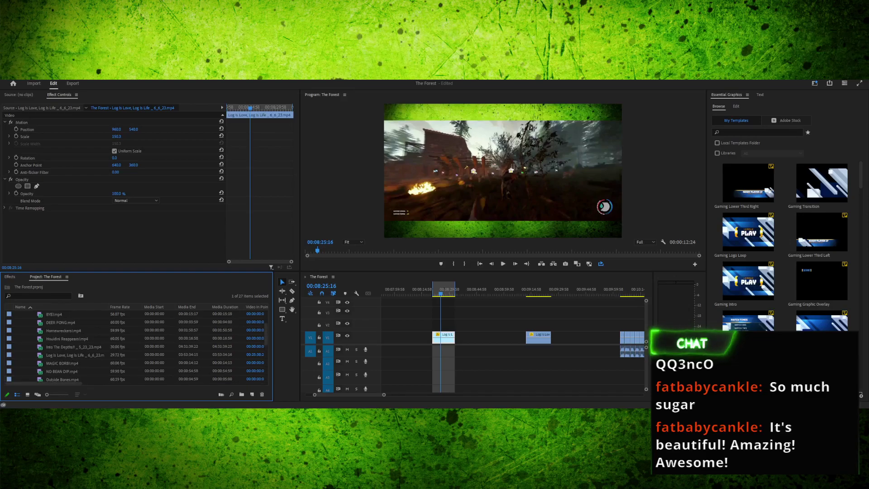
{"action": "scroll", "coordinate": [136, 347], "scroll_direction": "up", "scroll_amount": 2}
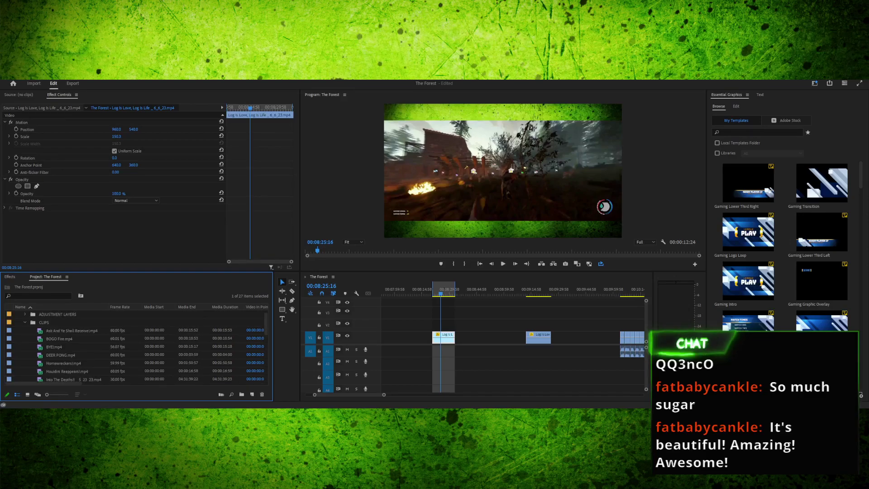
{"action": "scroll", "coordinate": [136, 346], "scroll_direction": "down", "scroll_amount": 2}
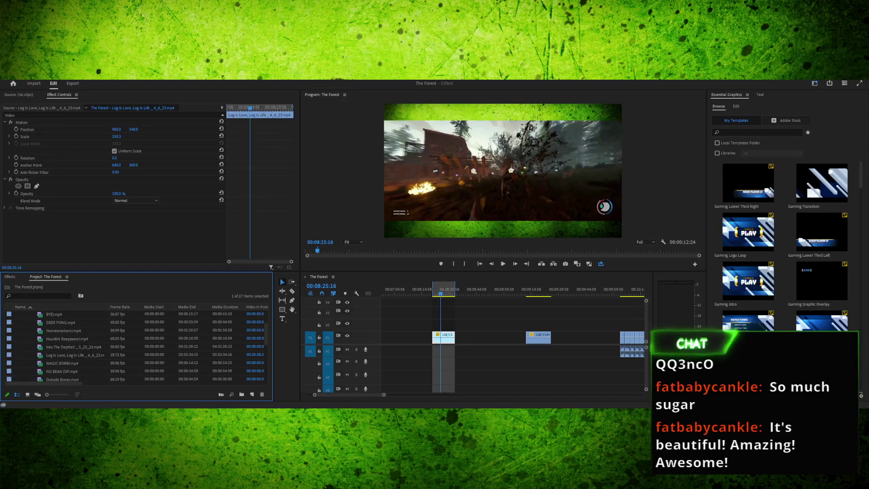
{"action": "left_click", "coordinate": [75, 355]}
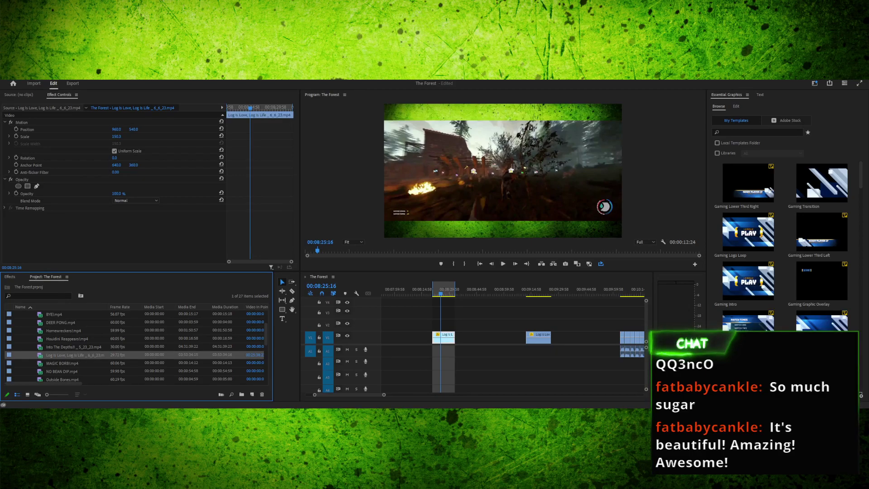
Look through the remaining sources in the CLIPS bin and collapse the bin
{"action": "scroll", "coordinate": [136, 347], "scroll_direction": "down", "scroll_amount": 3}
{"action": "left_click", "coordinate": [75, 347]}
{"action": "scroll", "coordinate": [136, 346], "scroll_direction": "down", "scroll_amount": 2}
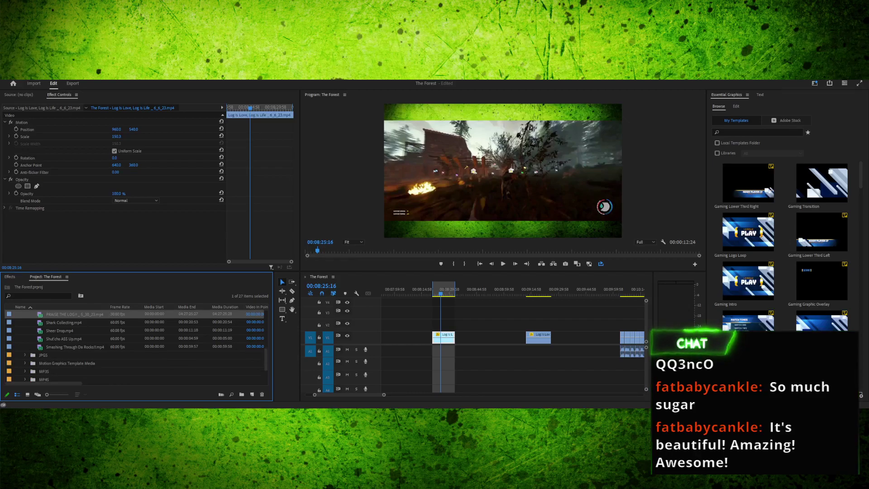
{"action": "scroll", "coordinate": [135, 346], "scroll_direction": "up", "scroll_amount": 5}
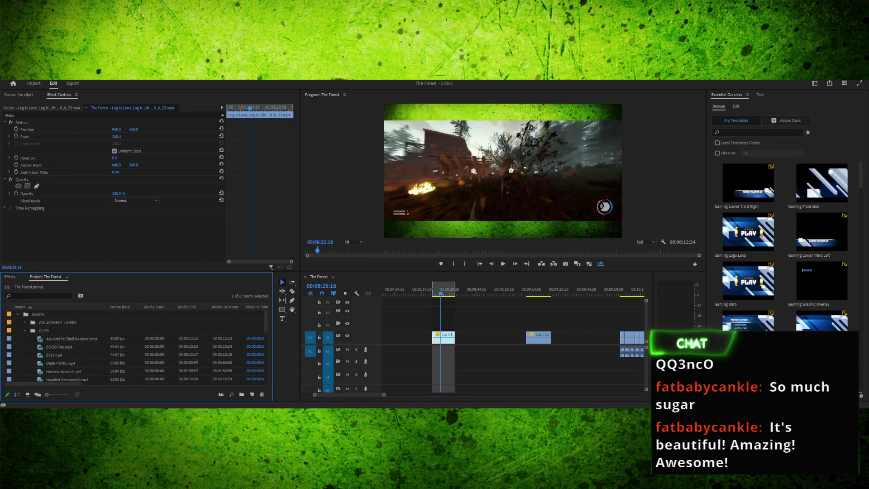
{"action": "left_click", "coordinate": [25, 331]}
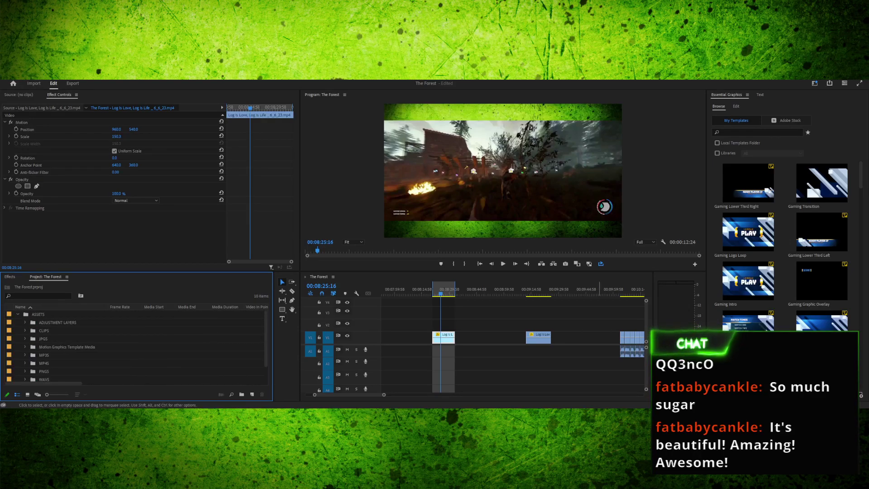
Mark the sequence in point at 00:10:03:46, where the following gameplay clip starts, and play the clip to its end
{"action": "left_click_drag", "start_coordinate": [570, 289], "coordinate": [482, 292]}
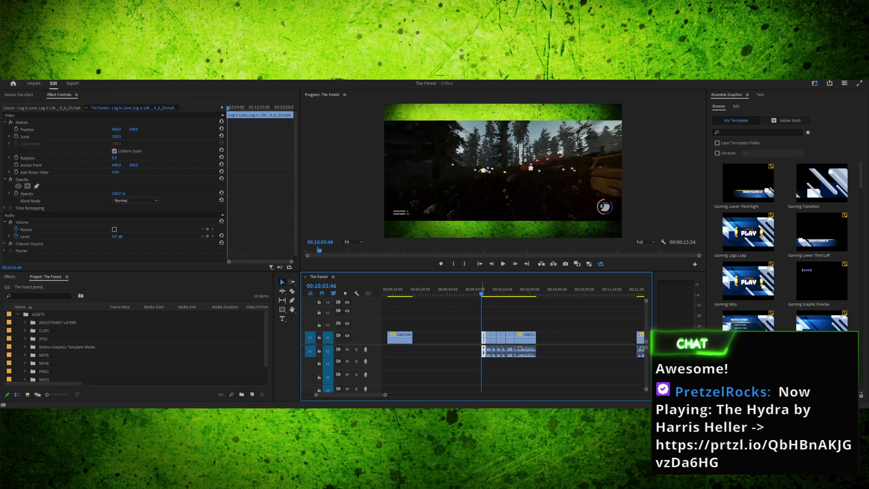
{"action": "key", "text": "i"}
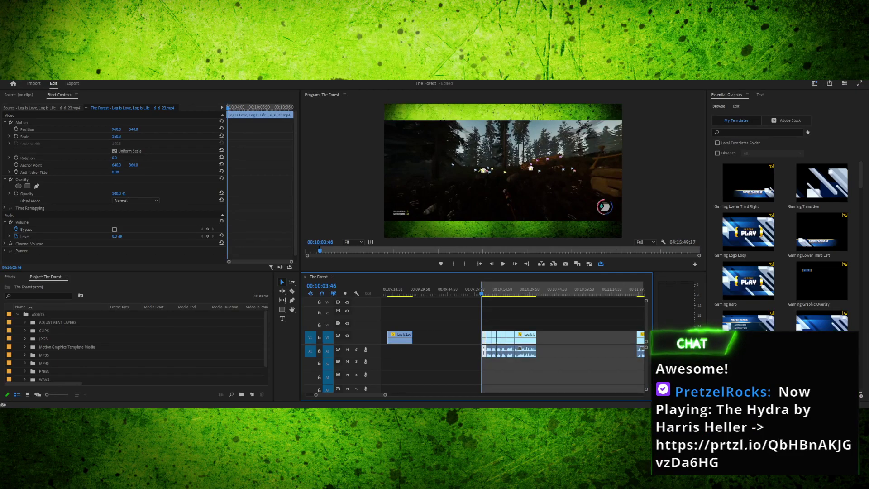
{"action": "key", "text": "space"}
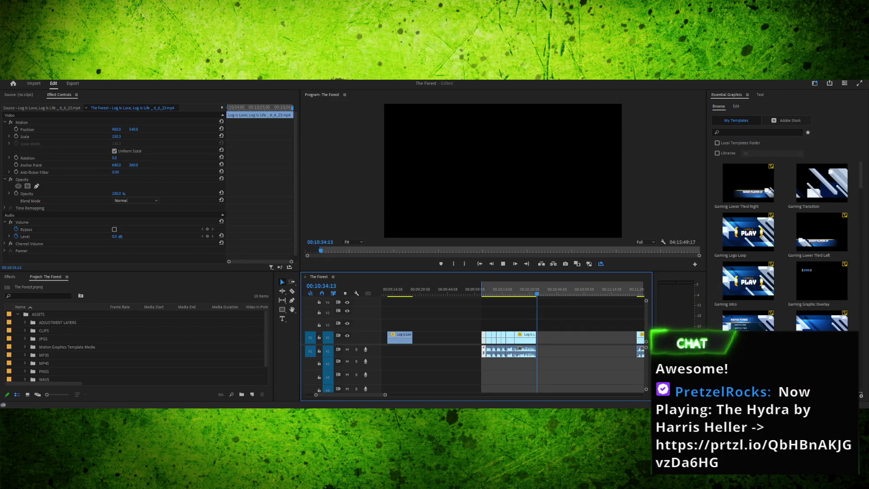
Step back to the clip's last visible frames and mark the sequence out point at 00:10:33:50
{"action": "key", "text": "Left"}
{"action": "key", "text": "Left"}
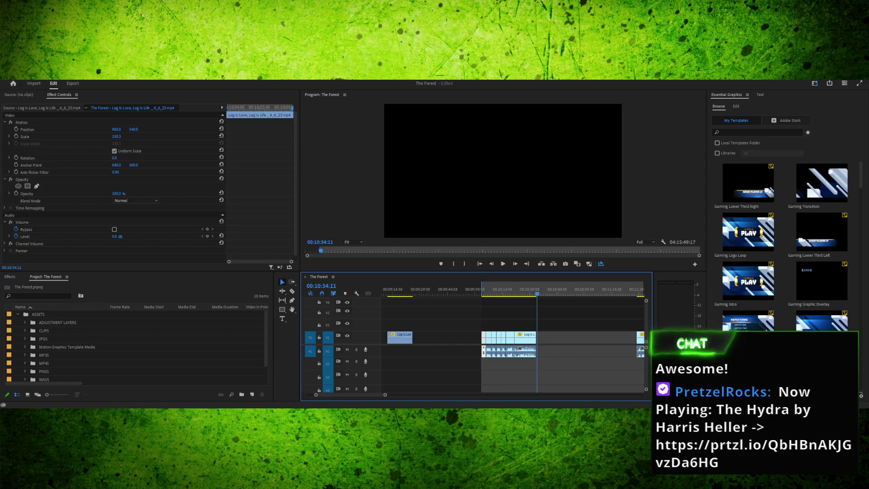
{"action": "key", "text": "Left"}
{"action": "key", "text": "Left"}
{"action": "key", "text": "Left"}
{"action": "key", "text": "Left"}
{"action": "key", "text": "Left"}
{"action": "key", "text": "Left"}
{"action": "key", "text": "Left"}
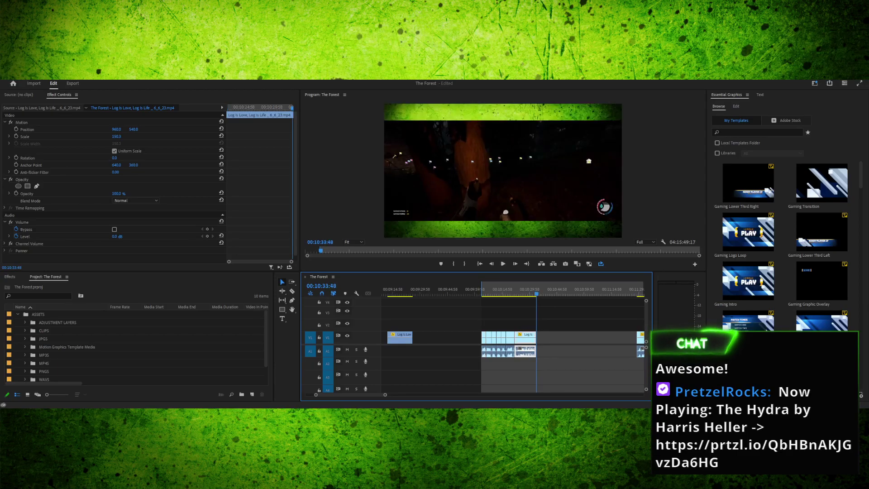
{"action": "key", "text": "o"}
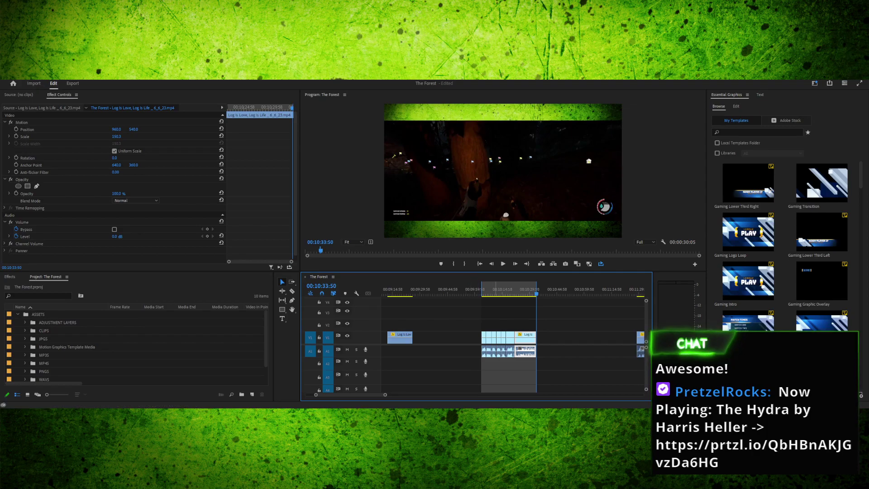
Play the marked range from its in point up to 00:10:24:52 and select Minor Concussion.mp3 in the MP3S bin
{"action": "key", "text": "shift+i"}
{"action": "key", "text": "space"}
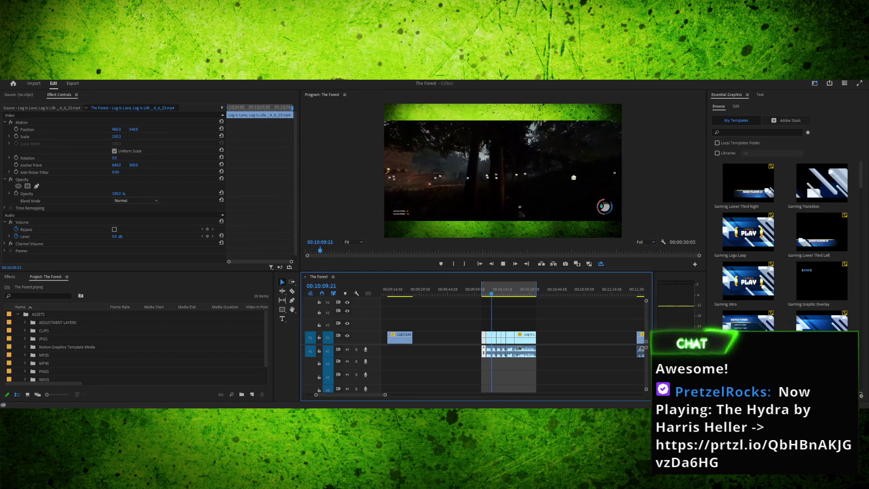
{"action": "left_click", "coordinate": [44, 355]}
{"action": "left_click", "coordinate": [24, 355]}
{"action": "scroll", "coordinate": [134, 347], "scroll_direction": "down", "scroll_amount": 4}
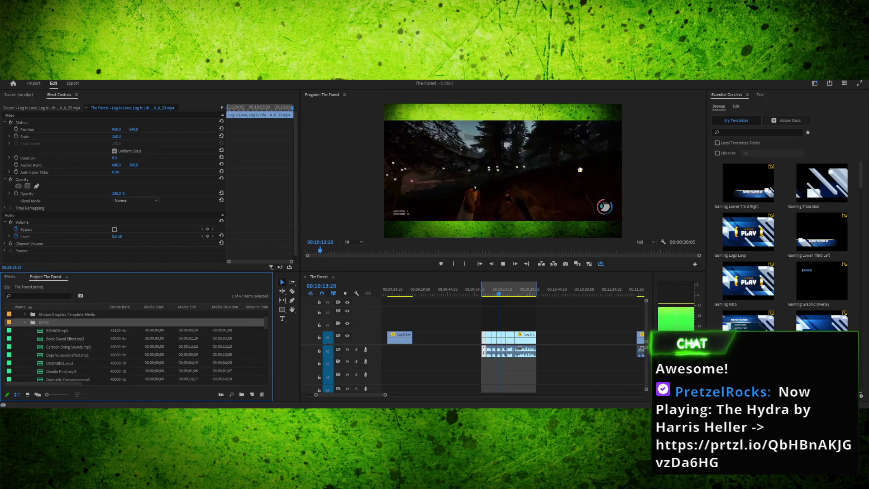
{"action": "scroll", "coordinate": [136, 347], "scroll_direction": "down", "scroll_amount": 3}
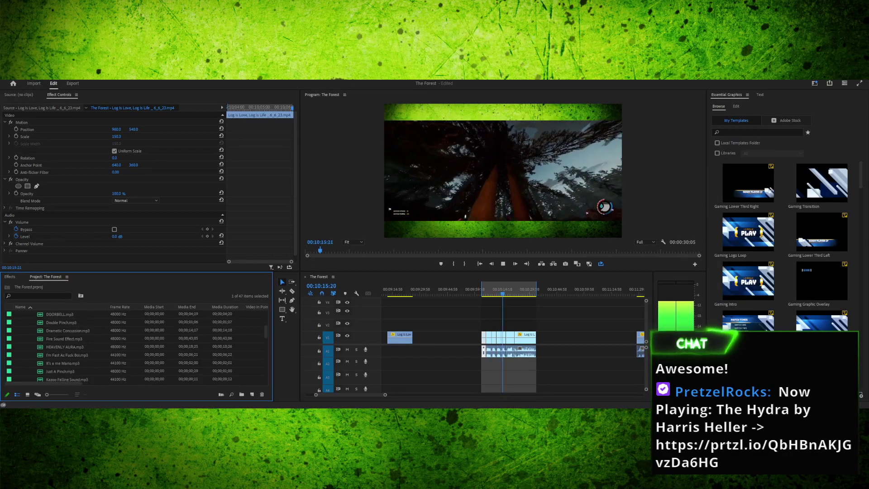
{"action": "scroll", "coordinate": [70, 348], "scroll_direction": "down", "scroll_amount": 2}
{"action": "left_click", "coordinate": [70, 347]}
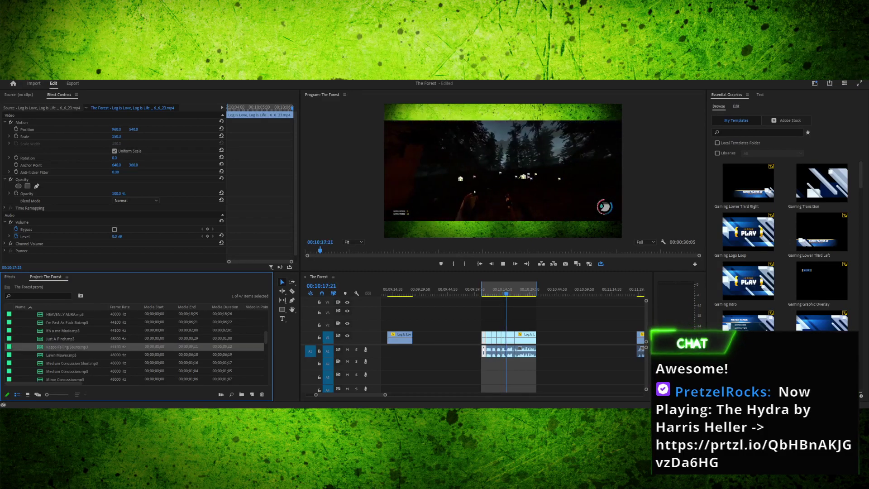
{"action": "scroll", "coordinate": [136, 346], "scroll_direction": "down", "scroll_amount": 1}
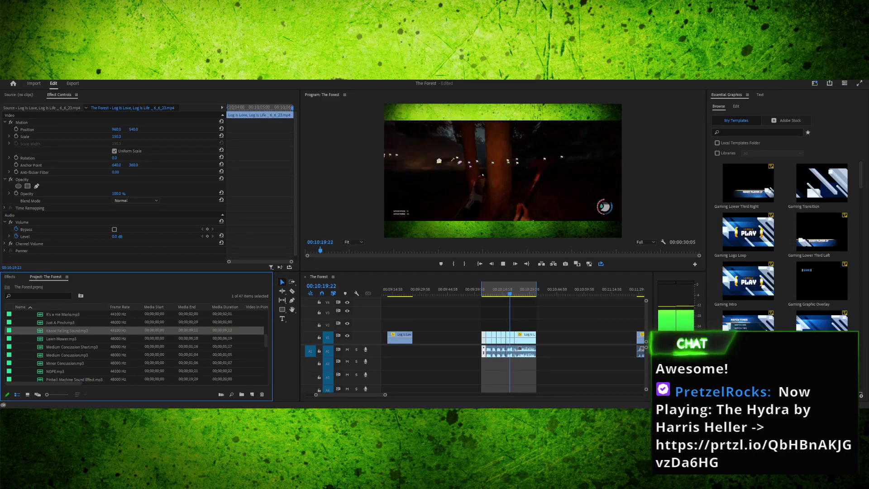
{"action": "left_click", "coordinate": [72, 347]}
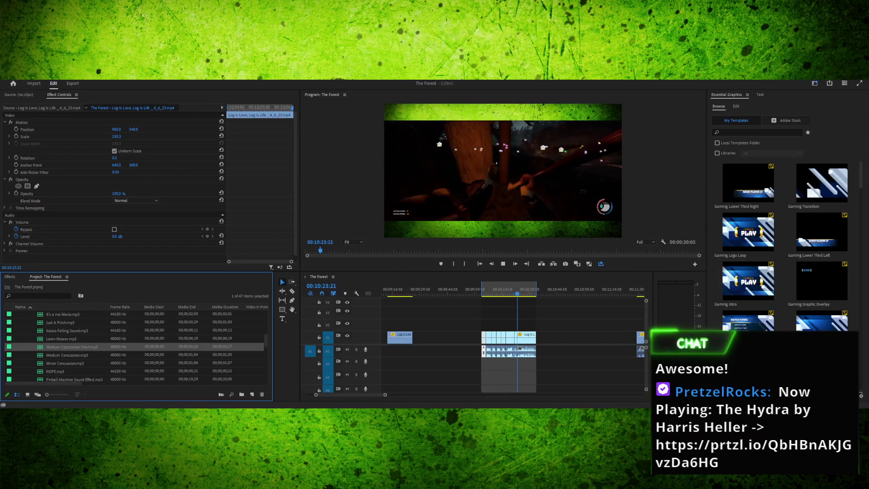
{"action": "key", "text": "space"}
{"action": "left_click", "coordinate": [64, 364]}
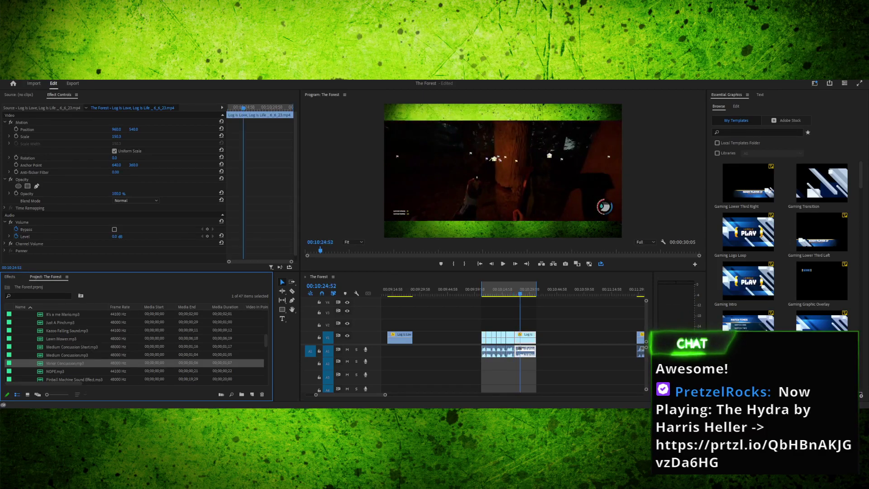
Place Minor Concussion.mp3 on track A2, starting at the cut into the last segment of the marked clip
{"action": "left_click_drag", "start_coordinate": [65, 363], "coordinate": [527, 364]}
{"action": "left_click_drag", "start_coordinate": [513, 364], "coordinate": [516, 364]}
{"action": "key", "text": "equal"}
{"action": "key", "text": "equal"}
{"action": "key", "text": "equal"}
{"action": "left_click_drag", "start_coordinate": [512, 290], "coordinate": [448, 289]}
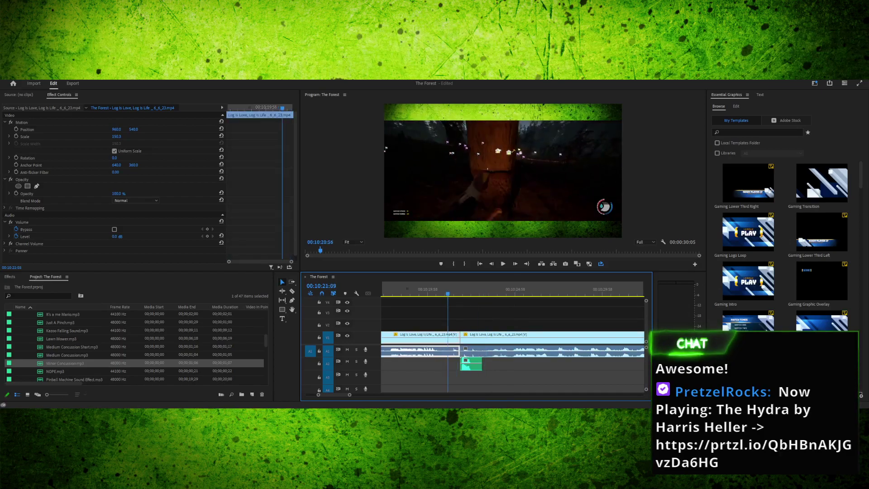
Play the footage around the Minor Concussion sound to find the moment at 00:10:23:37
{"action": "key", "text": "space"}
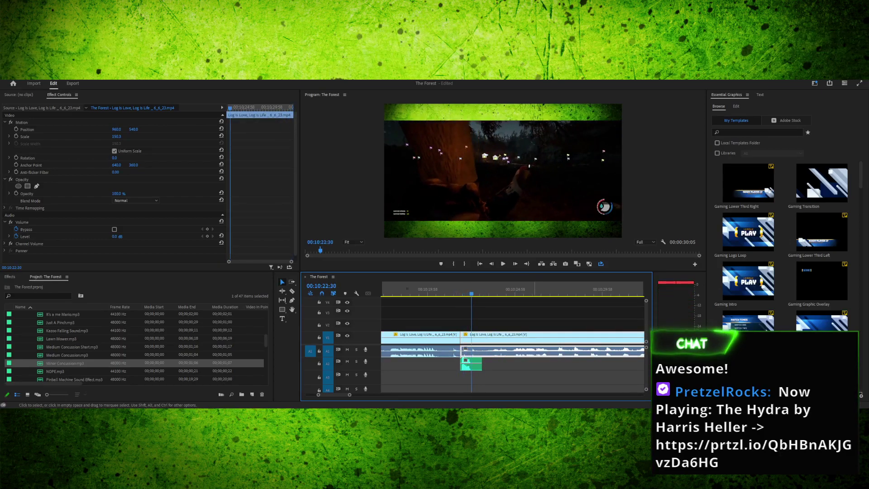
{"action": "key", "text": "space"}
{"action": "left_click_drag", "start_coordinate": [507, 289], "coordinate": [492, 289]}
{"action": "key", "text": "space"}
{"action": "key", "text": "space"}
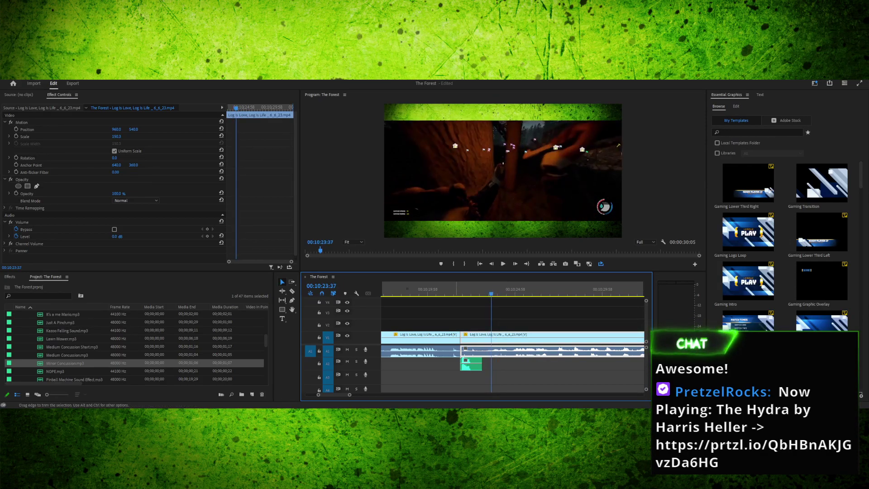
Move the Minor Concussion sound near 00:10:23:37, split it before and after its first hit, and delete both outer pieces
{"action": "left_click_drag", "start_coordinate": [471, 365], "coordinate": [490, 360]}
{"action": "left_click_drag", "start_coordinate": [349, 394], "coordinate": [333, 395]}
{"action": "key", "text": "equal"}
{"action": "key", "text": "c"}
{"action": "left_click", "coordinate": [558, 363]}
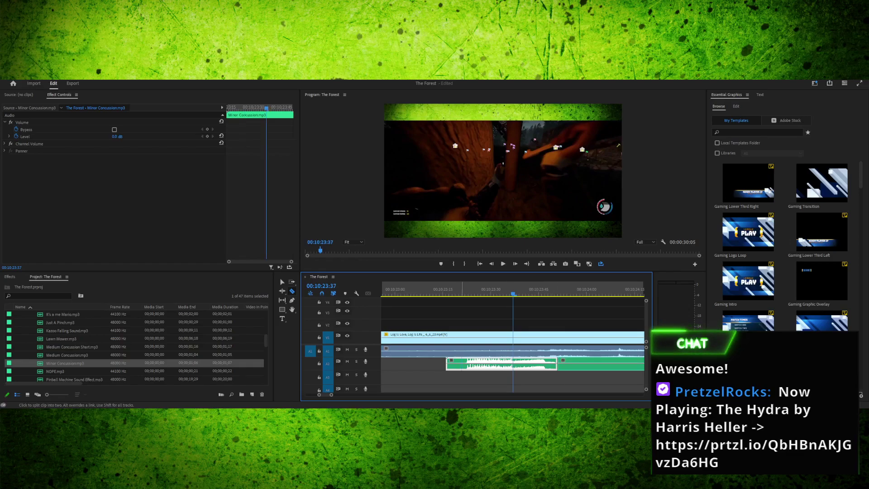
{"action": "left_click", "coordinate": [465, 364]}
{"action": "key", "text": "v"}
{"action": "left_click", "coordinate": [454, 378]}
{"action": "left_click", "coordinate": [454, 364]}
{"action": "key", "text": "Delete"}
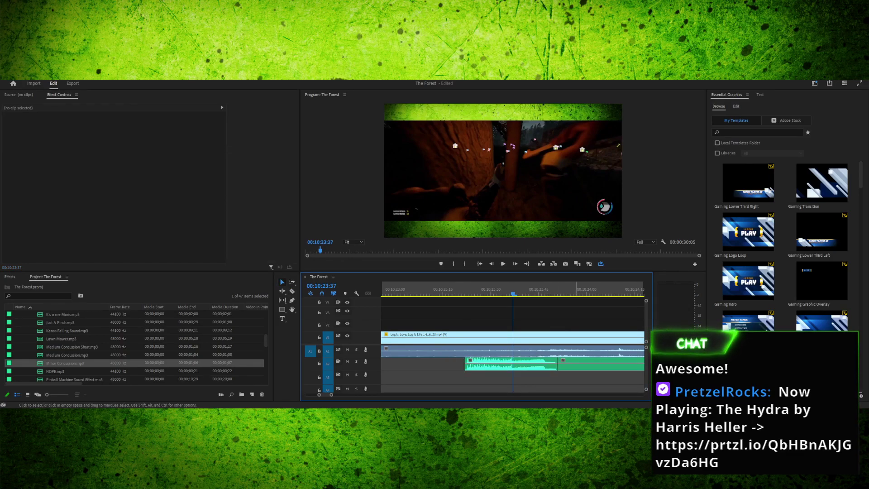
{"action": "left_click", "coordinate": [581, 364]}
{"action": "key", "text": "Delete"}
Shift the trimmed Minor Concussion sound to start at about 00:10:23:45 and play that passage to 00:10:25:25
{"action": "left_click", "coordinate": [513, 338]}
{"action": "left_click_drag", "start_coordinate": [513, 293], "coordinate": [536, 294]}
{"action": "left_click_drag", "start_coordinate": [494, 363], "coordinate": [582, 364]}
{"action": "key", "text": "space"}
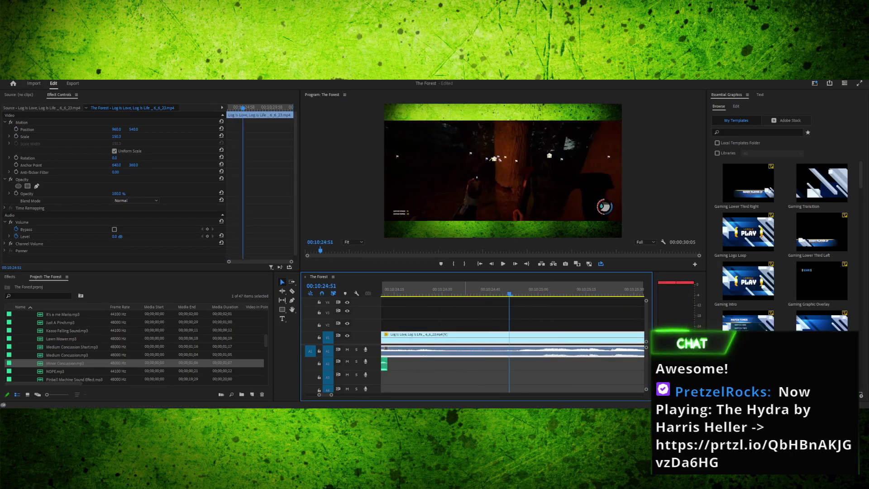
{"action": "key", "text": "space"}
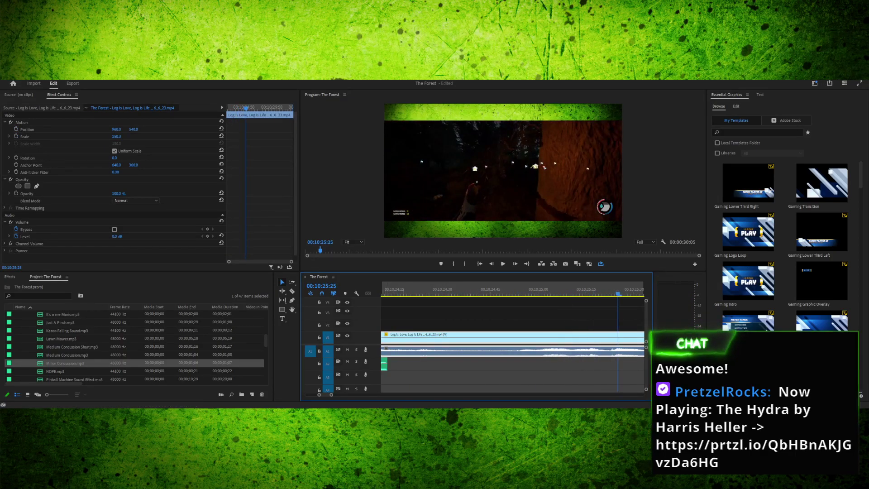
Adjust the audio gain of the trimmed Minor Concussion sound and play it back from 00:10:22:54
{"action": "key", "text": "minus"}
{"action": "key", "text": "minus"}
{"action": "key", "text": "minus"}
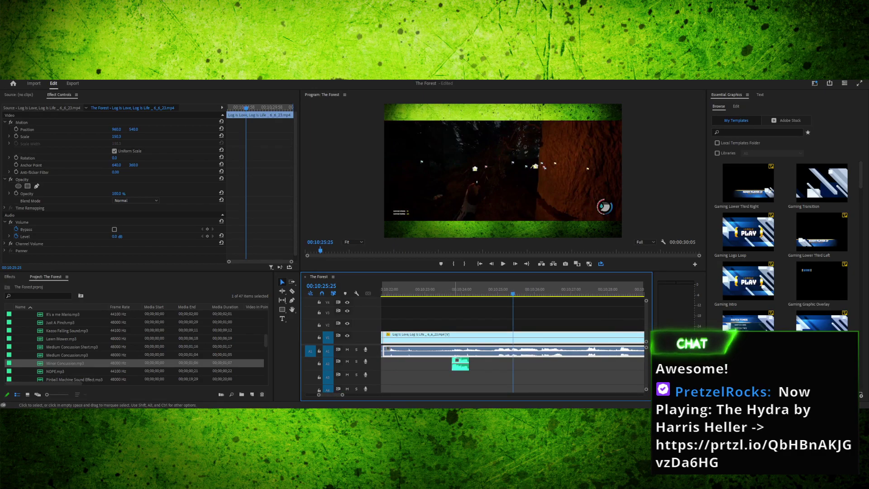
{"action": "left_click", "coordinate": [460, 365]}
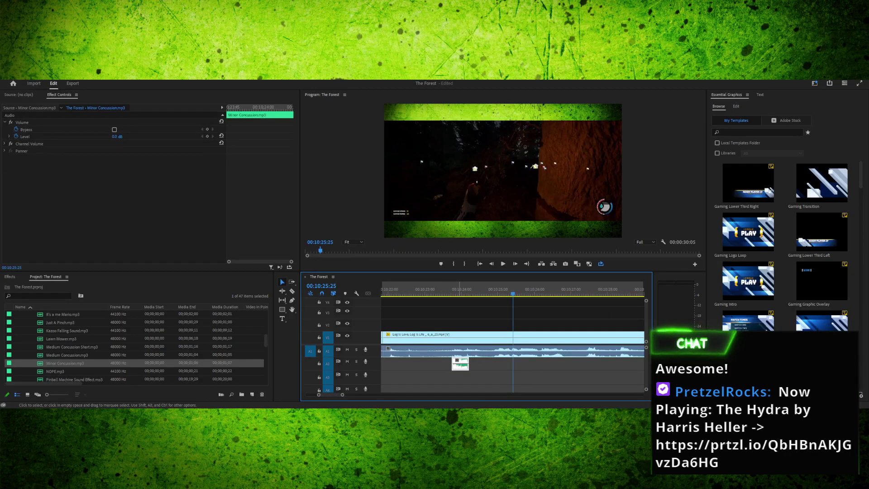
{"action": "key", "text": "g"}
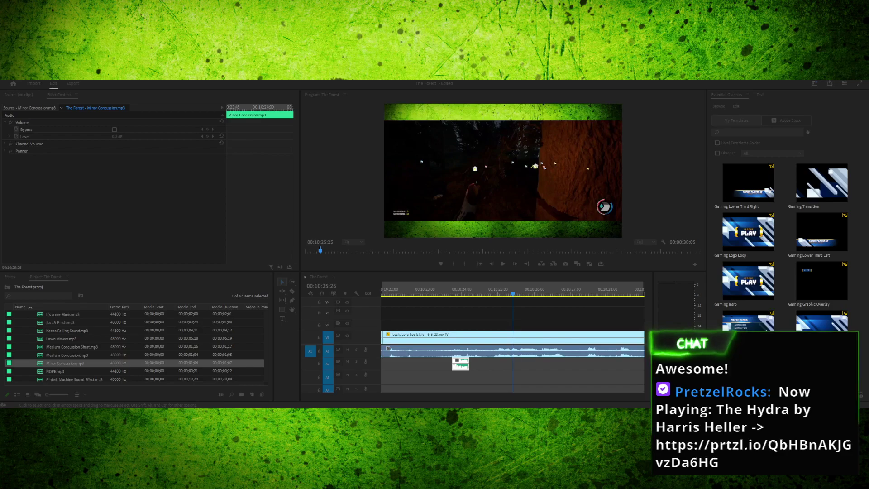
{"action": "key", "text": "Return"}
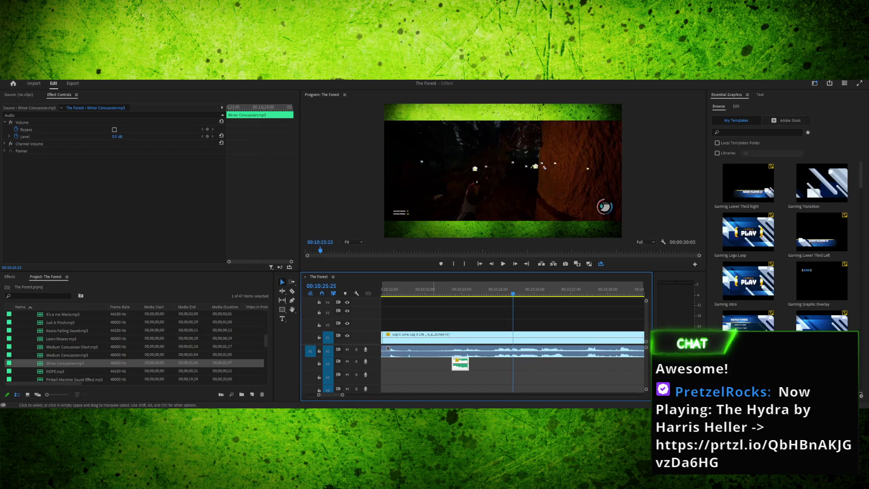
{"action": "left_click", "coordinate": [421, 289]}
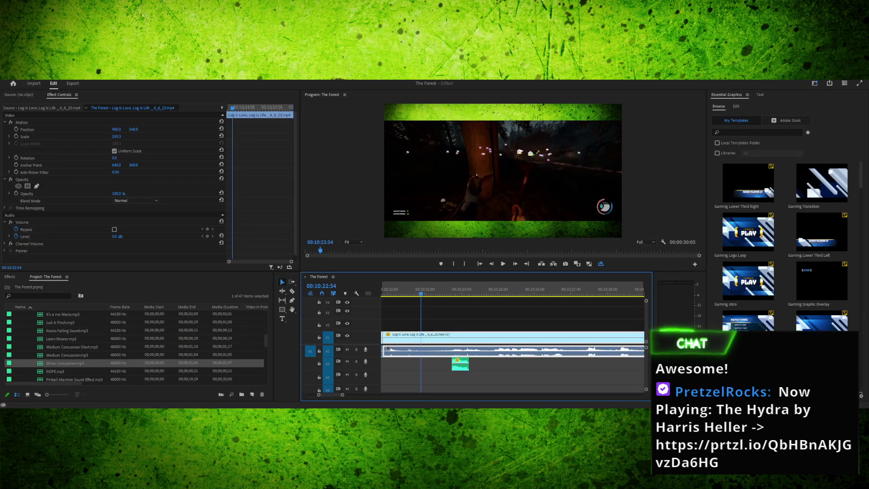
{"action": "key", "text": "space"}
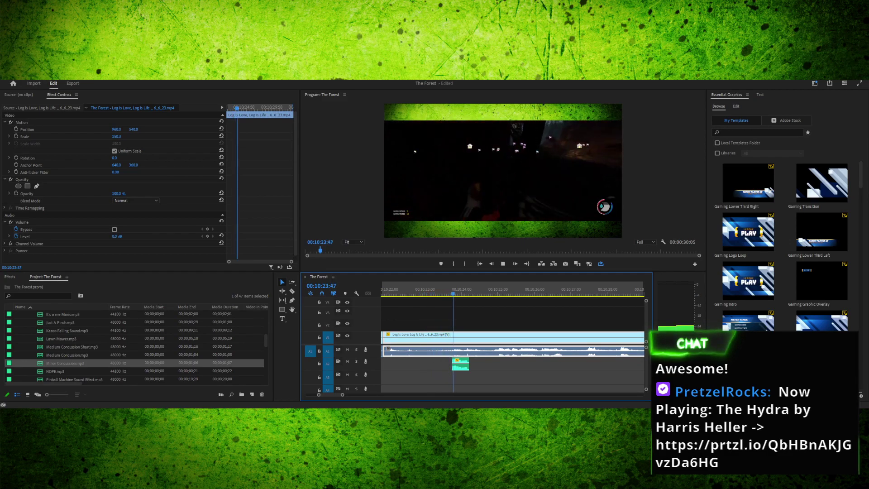
{"action": "key", "text": "space"}
Adjust the Minor Concussion sound's audio gain once more and replay the passage to check its loudness
{"action": "left_click", "coordinate": [460, 364]}
{"action": "key", "text": "g"}
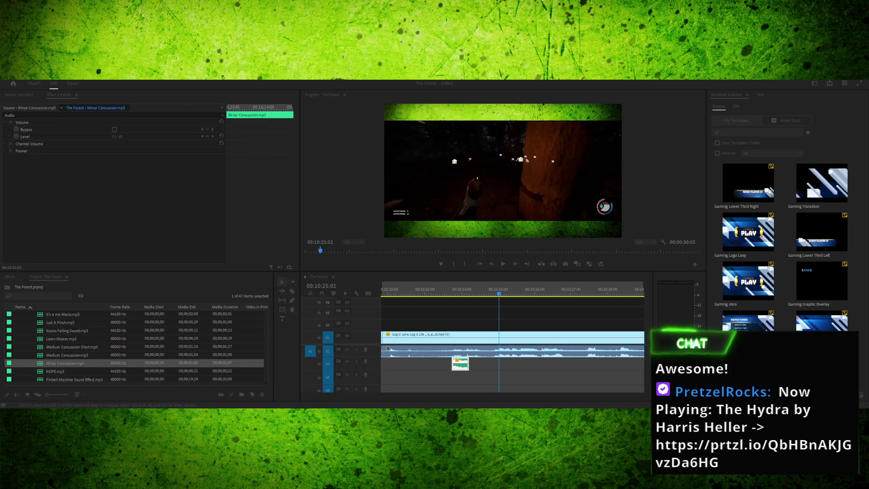
{"action": "key", "text": "Return"}
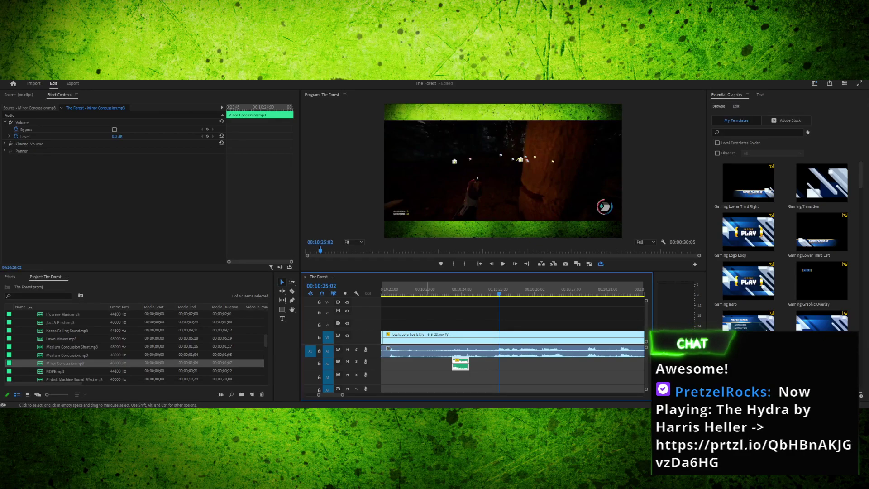
{"action": "left_click", "coordinate": [421, 289]}
{"action": "key", "text": "space"}
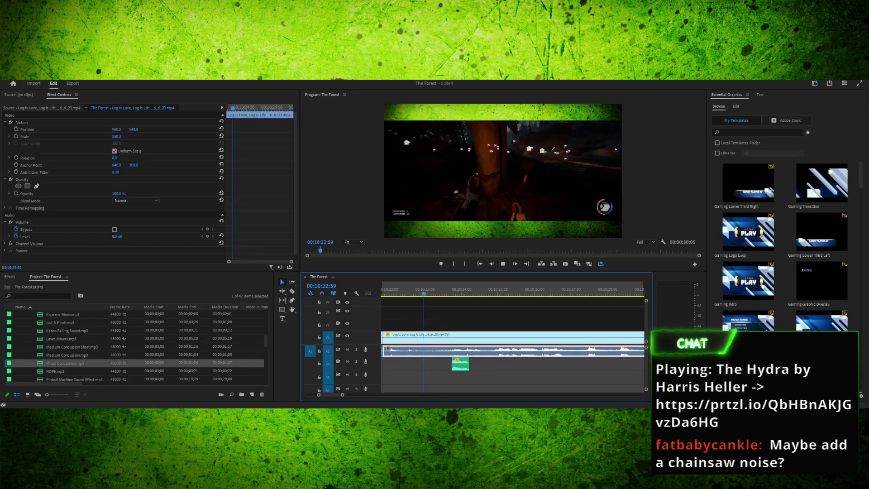
{"action": "left_click_drag", "start_coordinate": [422, 289], "coordinate": [406, 288]}
{"action": "key", "text": "space"}
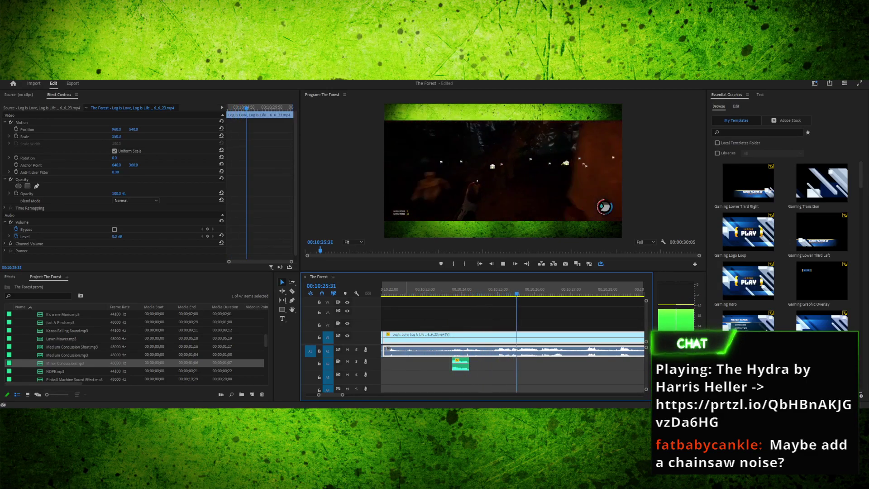
{"action": "key", "text": "space"}
Replay the passage leading into the Minor Concussion sound and inspect the frames around 00:10:23:30
{"action": "left_click_drag", "start_coordinate": [425, 289], "coordinate": [442, 289]}
{"action": "key", "text": "space"}
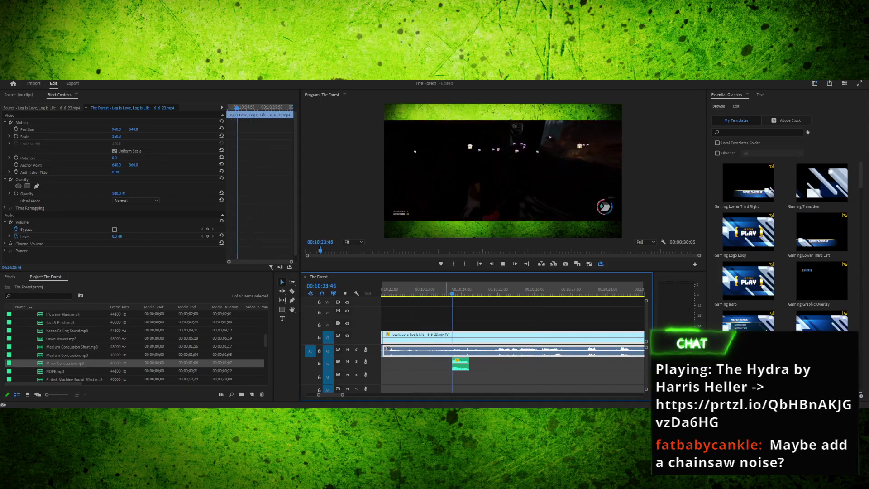
{"action": "left_click", "coordinate": [445, 289]}
{"action": "key", "text": "Right"}
{"action": "key", "text": "Right"}
{"action": "key", "text": "Right"}
{"action": "key", "text": "Right"}
{"action": "key", "text": "Right"}
{"action": "key", "text": "Right"}
{"action": "key", "text": "Right"}
{"action": "key", "text": "Right"}
{"action": "key", "text": "Right"}
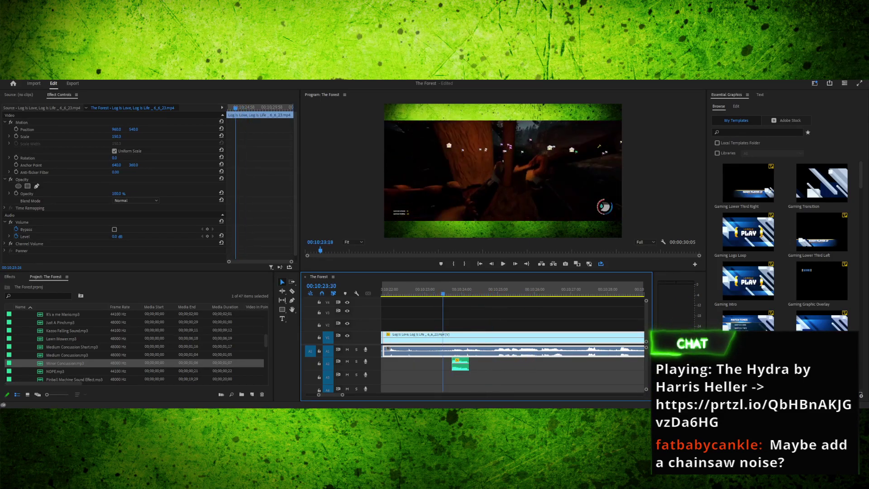
Play the passage once more from 00:10:22:59 and delete the Minor Concussion sound from the timeline
{"action": "left_click_drag", "start_coordinate": [451, 290], "coordinate": [424, 291]}
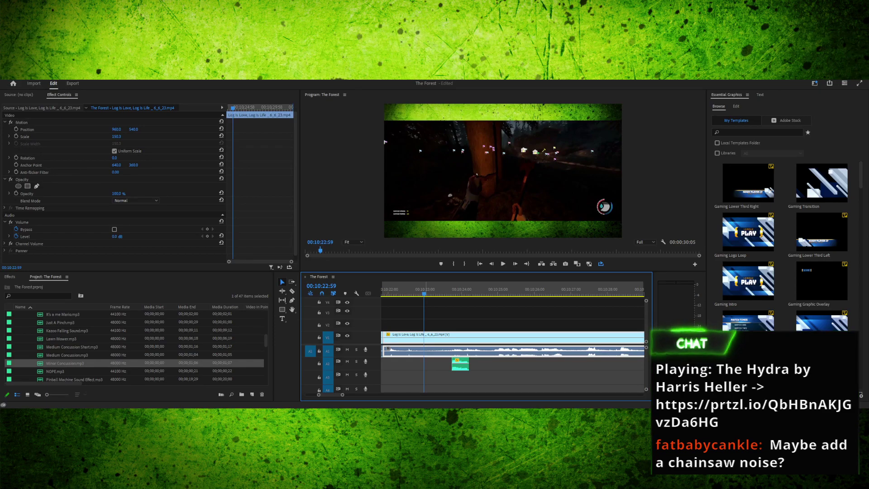
{"action": "key", "text": "space"}
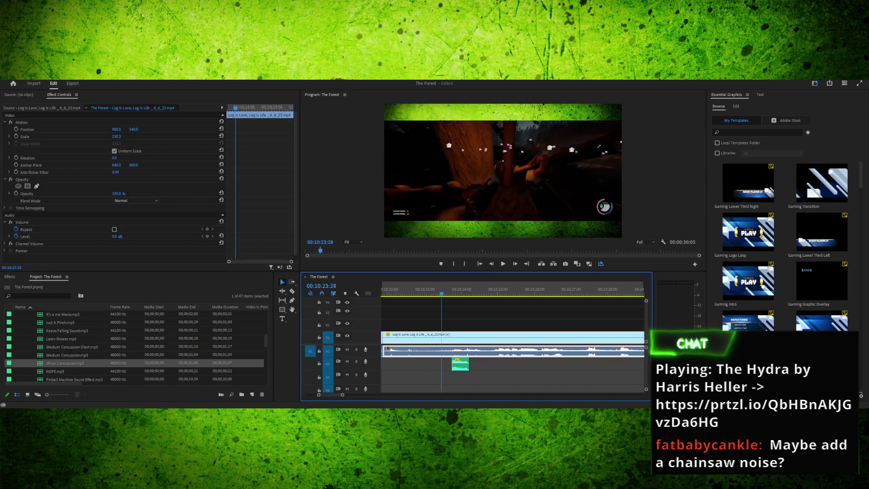
{"action": "key", "text": "space"}
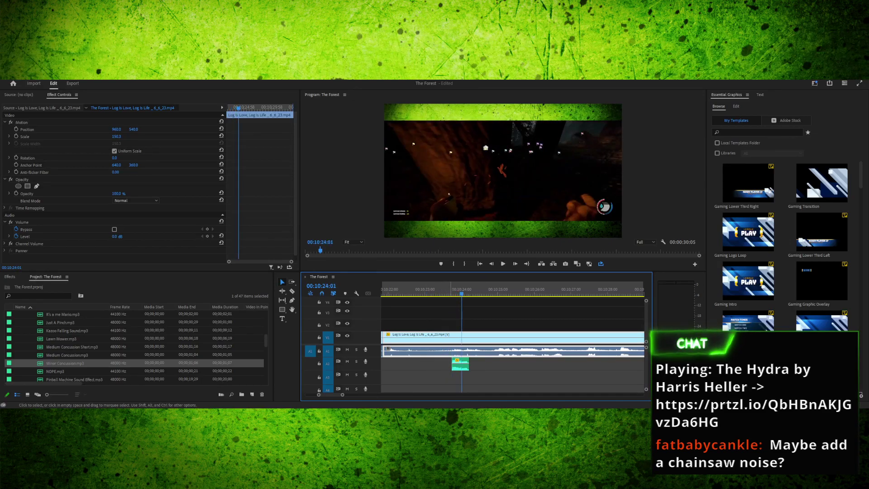
{"action": "left_click", "coordinate": [460, 364]}
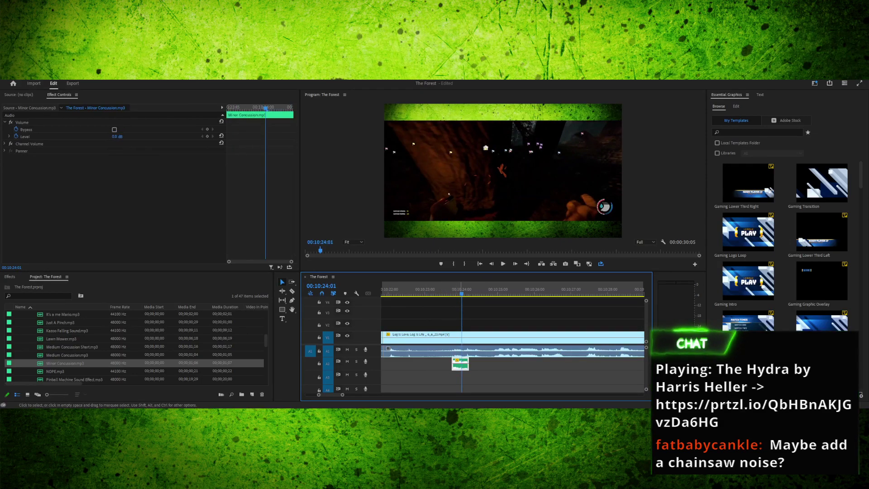
{"action": "key", "text": "Delete"}
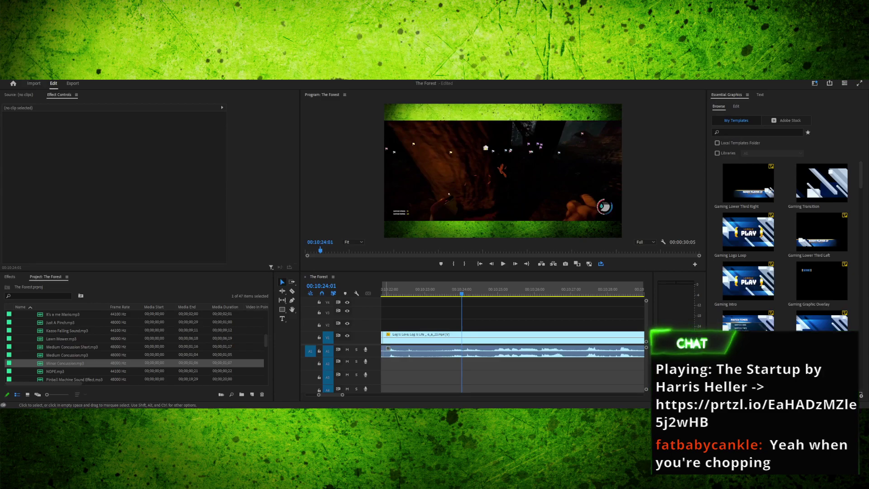
Bring Chainsaw.mp3 into the project and place it beneath the gameplay audio, starting at about 00:10:14:00
{"action": "key", "text": "shift+3"}
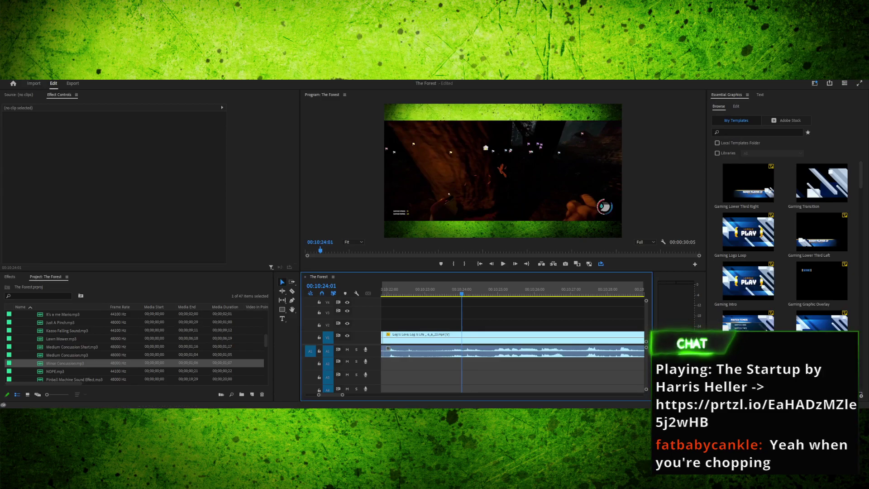
{"action": "key", "text": "alt+Tab"}
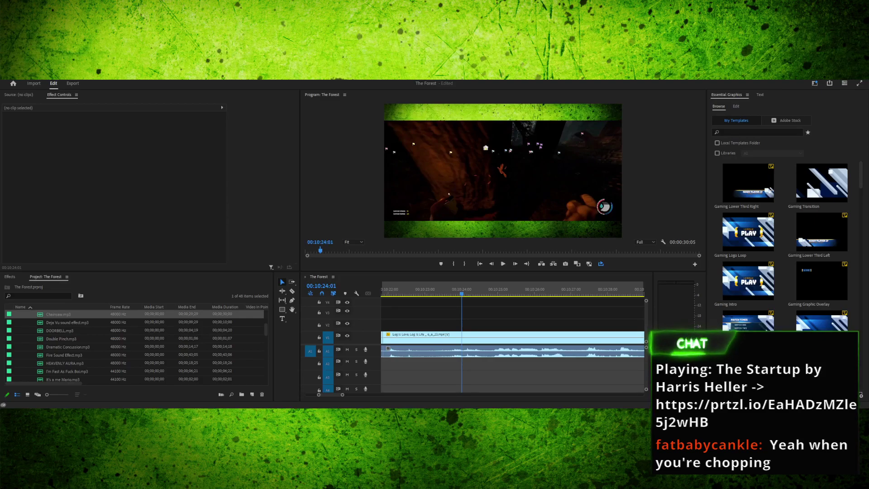
{"action": "key", "text": "shift+3"}
{"action": "left_click_drag", "start_coordinate": [58, 313], "coordinate": [403, 364]}
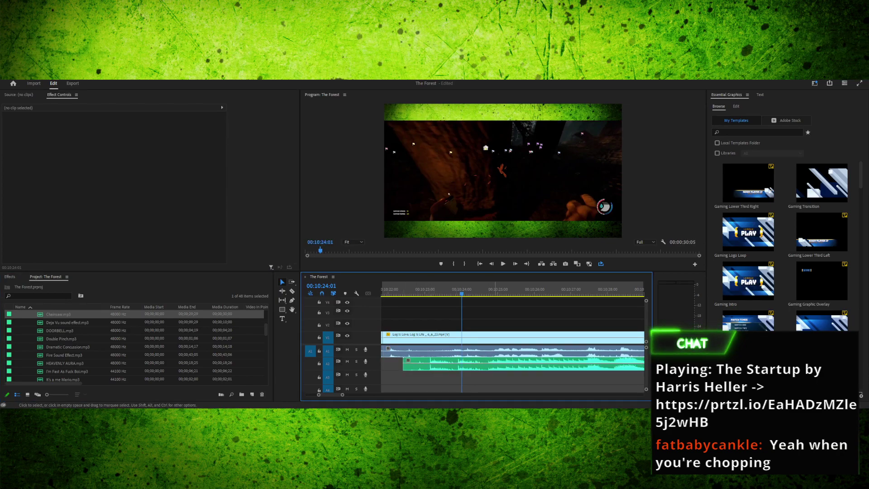
{"action": "mouse_move", "coordinate": [342, 395]}
{"action": "left_mouse_down"}
{"action": "mouse_move", "coordinate": [393, 394]}
{"action": "mouse_move", "coordinate": [345, 394]}
{"action": "mouse_move", "coordinate": [354, 394]}
{"action": "left_mouse_up"}
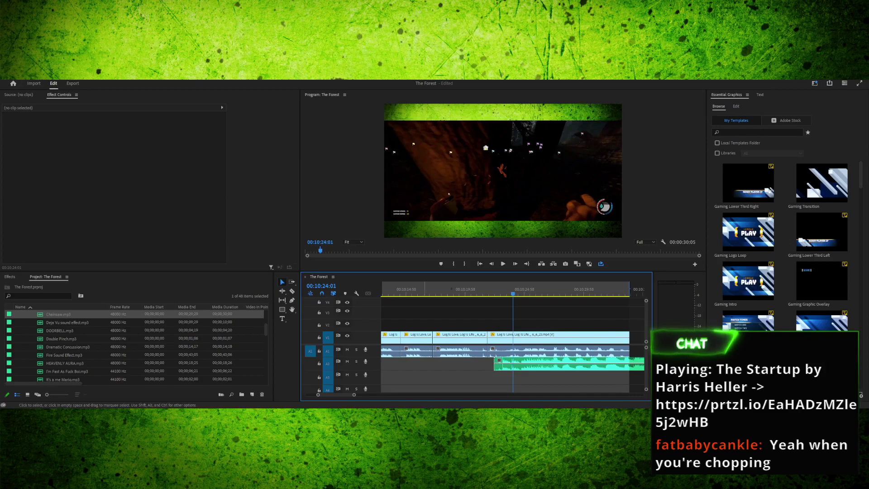
{"action": "left_click_drag", "start_coordinate": [525, 364], "coordinate": [430, 364]}
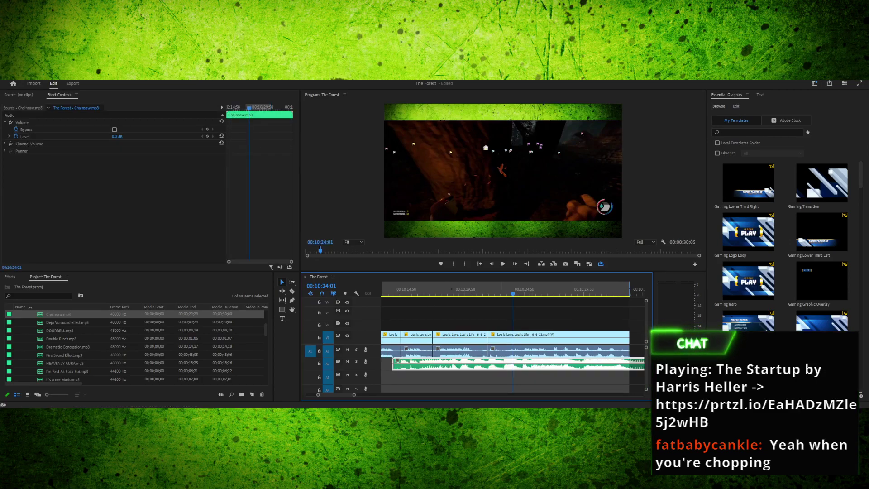
Mute the gameplay audio track, adjust the Chainsaw sound's audio gain, and play it from 00:10:23:09 to find a usable section
{"action": "left_click", "coordinate": [347, 349]}
{"action": "left_click_drag", "start_coordinate": [513, 290], "coordinate": [502, 289]}
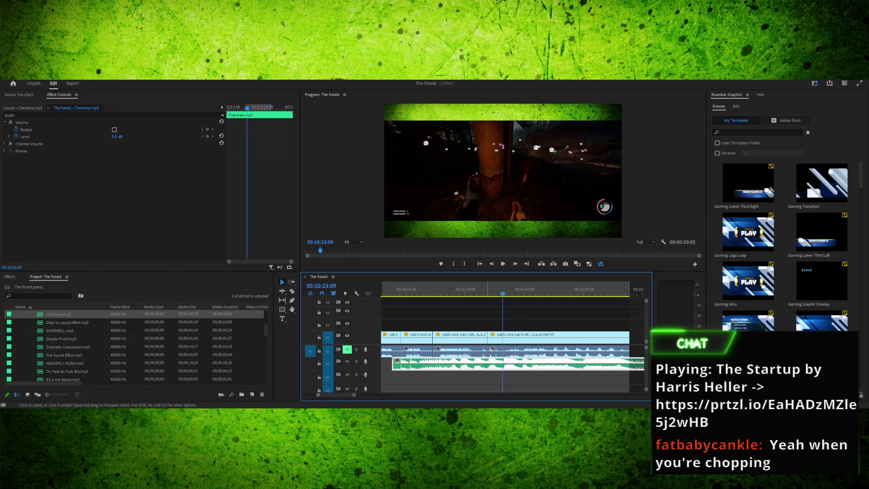
{"action": "key", "text": "g"}
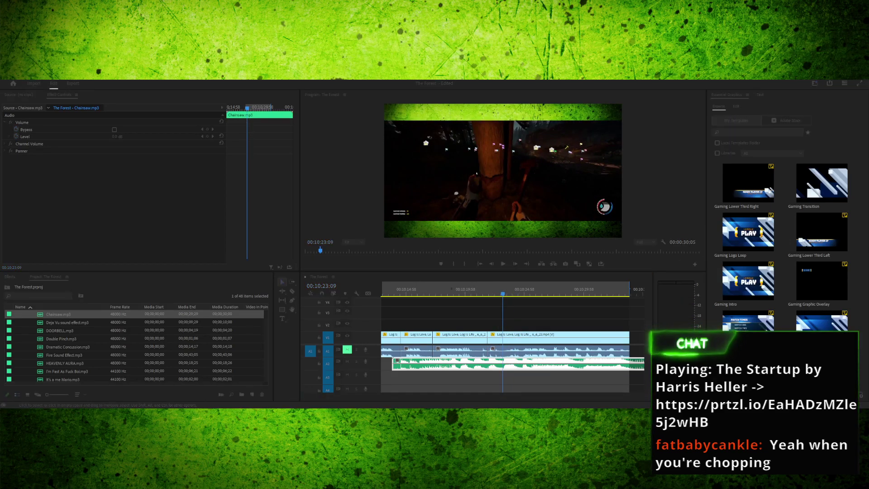
{"action": "key", "text": "alt+Tab"}
{"action": "key", "text": "space"}
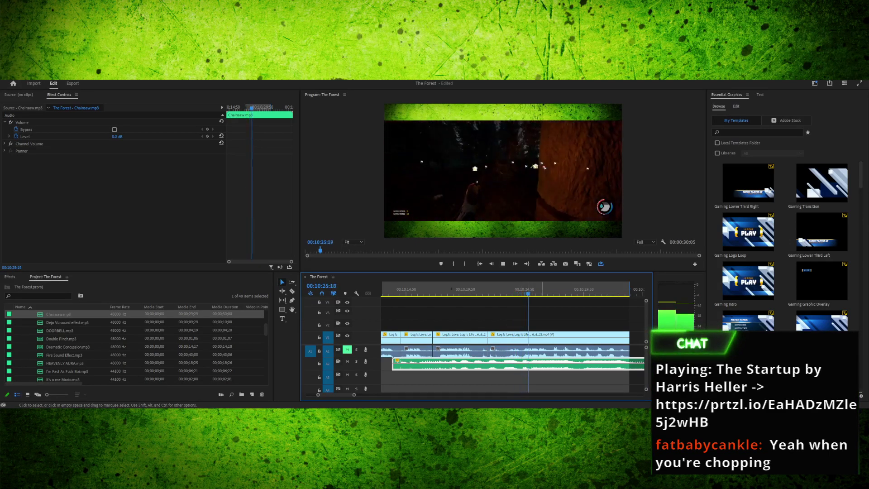
{"action": "left_click_drag", "start_coordinate": [546, 290], "coordinate": [522, 289]}
{"action": "key", "text": "space"}
{"action": "key", "text": "space"}
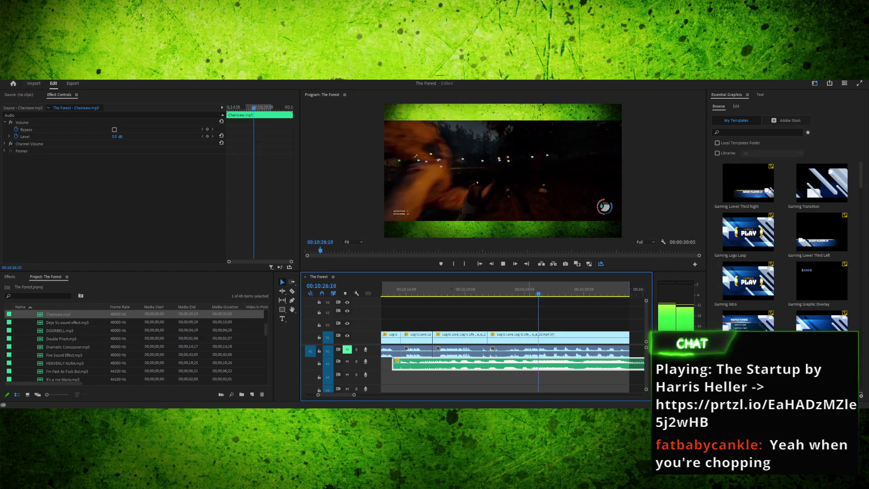
Split the Chainsaw sound at 00:10:25:28 and again after the wanted section, and delete both outer pieces
{"action": "left_click", "coordinate": [529, 290]}
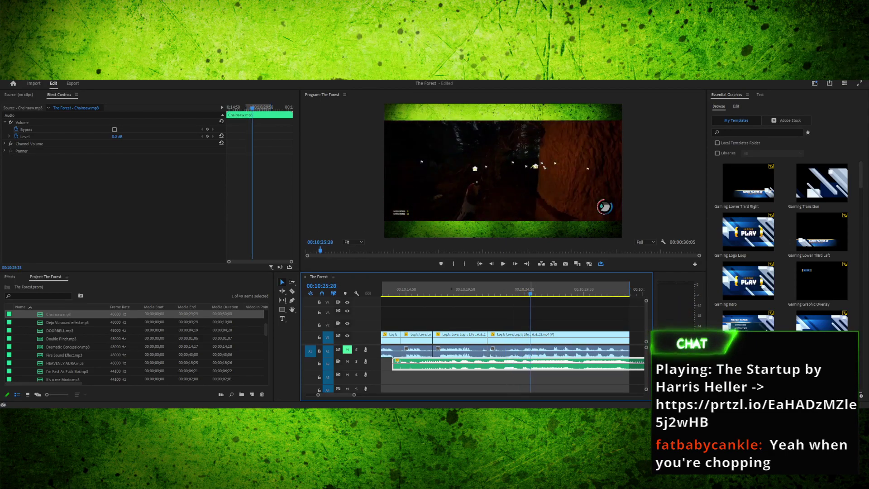
{"action": "key", "text": "c"}
{"action": "left_click", "coordinate": [530, 363]}
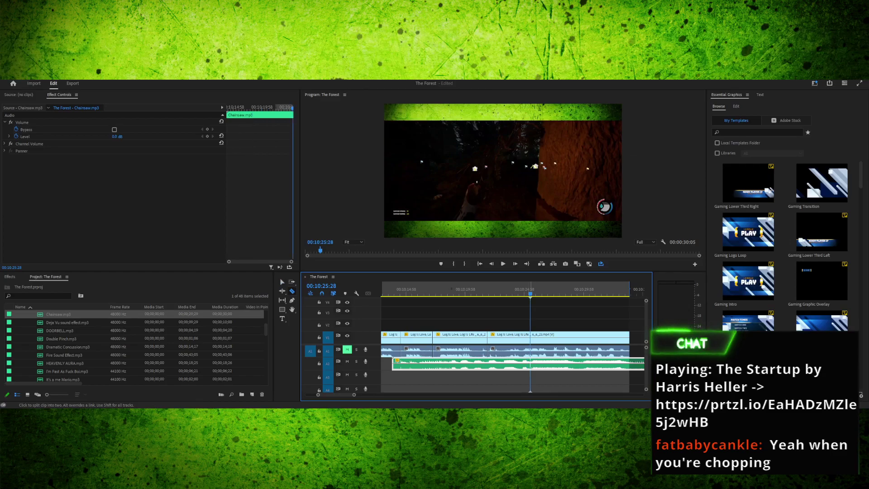
{"action": "key", "text": "v"}
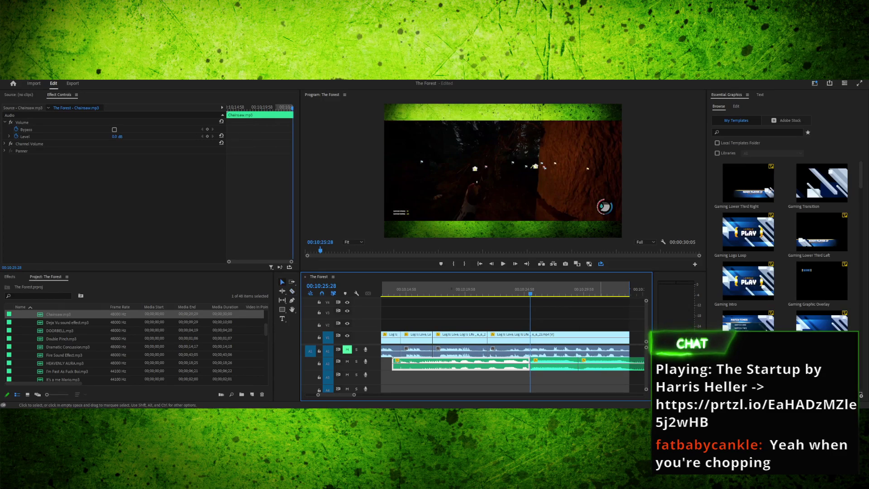
{"action": "left_click", "coordinate": [604, 364]}
{"action": "key", "text": "Delete"}
{"action": "left_click", "coordinate": [514, 365]}
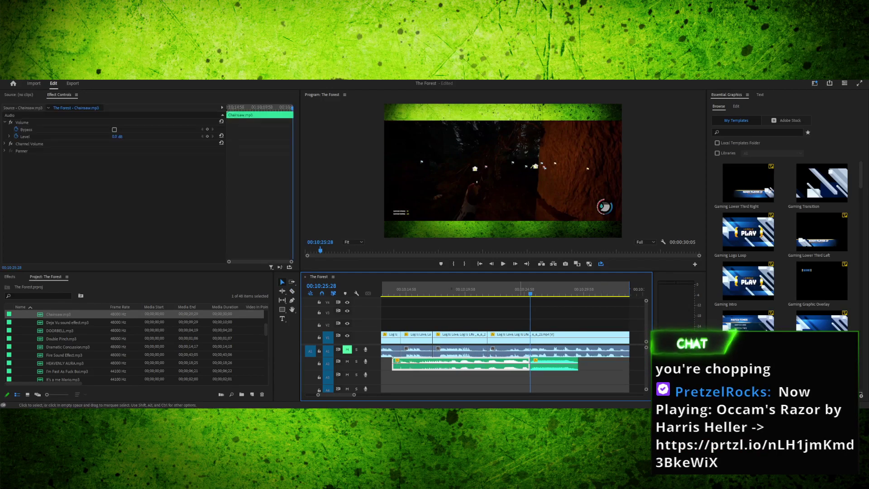
{"action": "key", "text": "Delete"}
Find the moment chopping begins near 00:10:19:20 and move the trimmed Chainsaw sound to start there
{"action": "key", "text": "Up"}
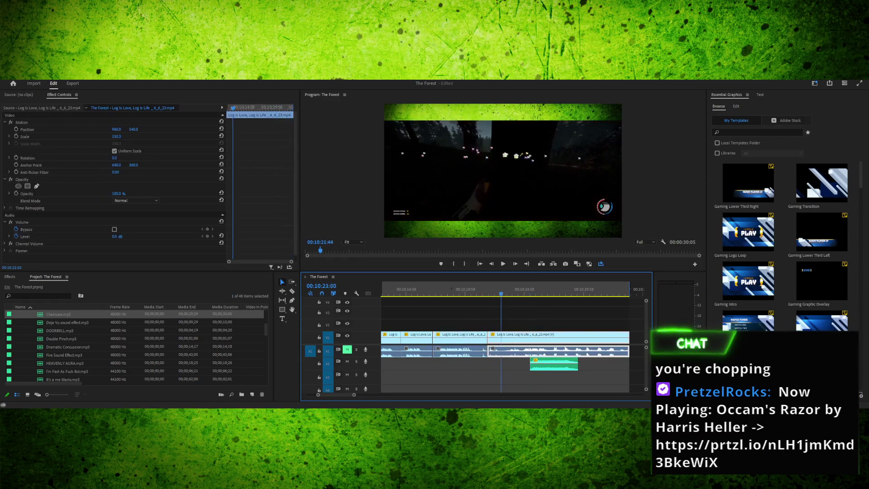
{"action": "key", "text": "Up"}
{"action": "key", "text": "space"}
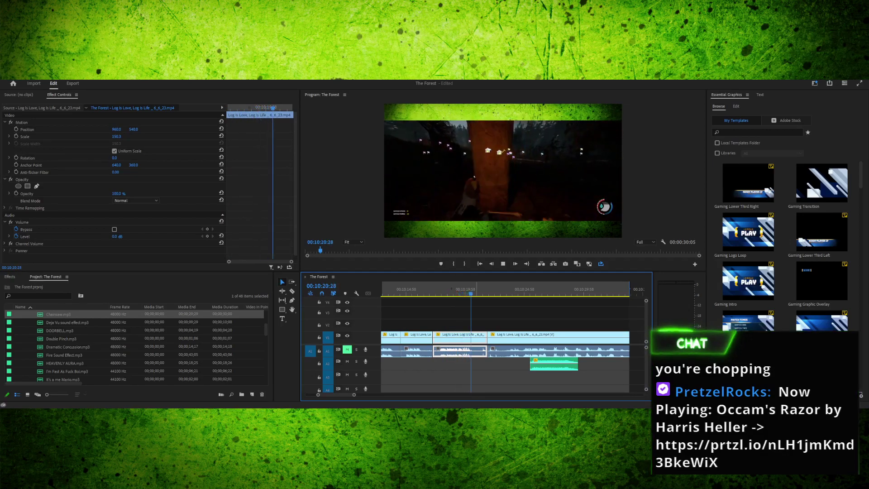
{"action": "left_click", "coordinate": [448, 289]}
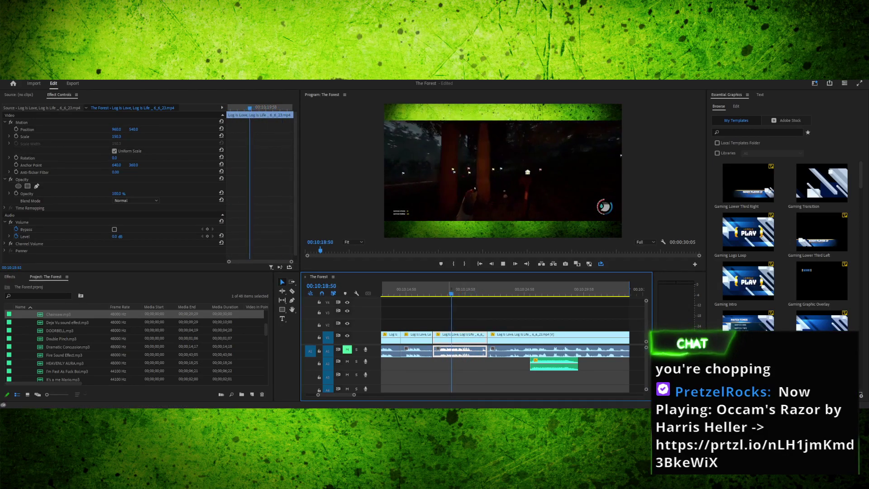
{"action": "left_click", "coordinate": [451, 289]}
{"action": "key", "text": "space"}
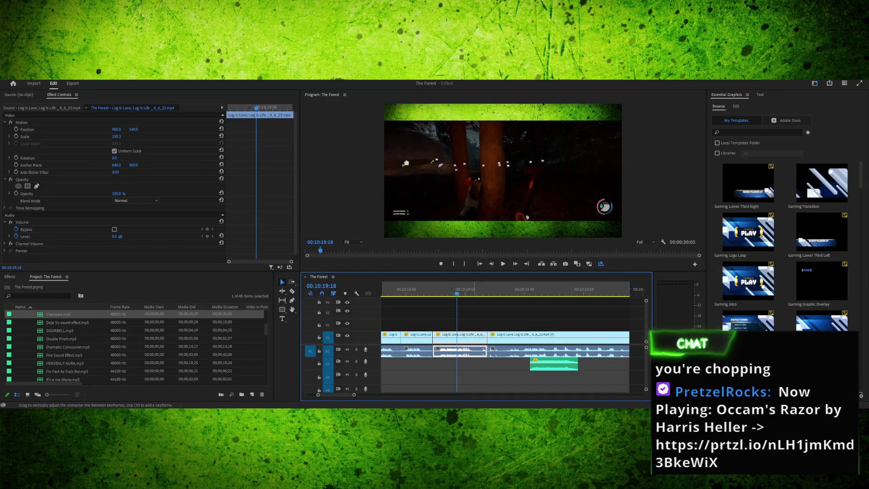
{"action": "left_click_drag", "start_coordinate": [554, 365], "coordinate": [481, 365]}
{"action": "key", "text": "Right"}
{"action": "key", "text": "Right"}
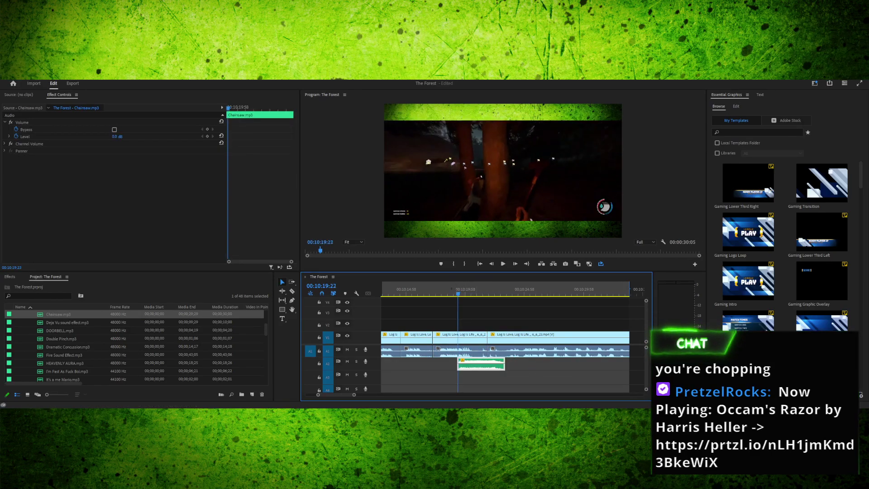
Play the gameplay from around 00:10:18:53 into the Chainsaw sound to check its timing
{"action": "left_click", "coordinate": [460, 351]}
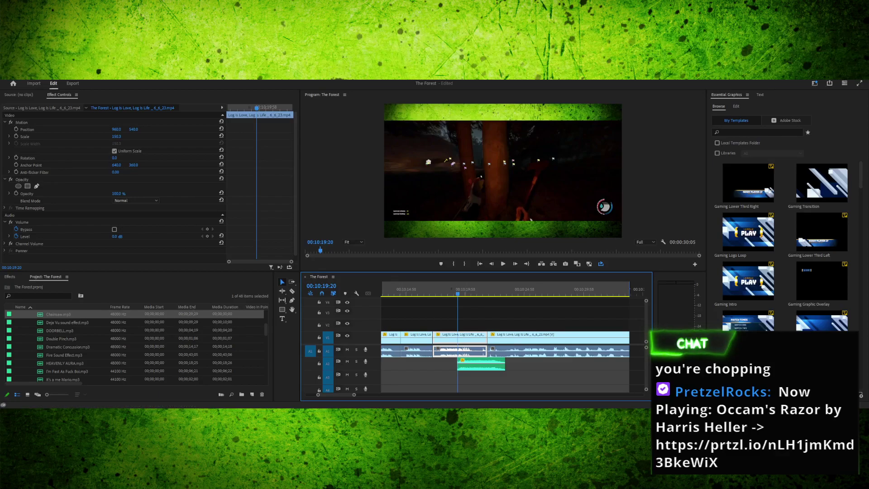
{"action": "key", "text": "equal"}
{"action": "key", "text": "equal"}
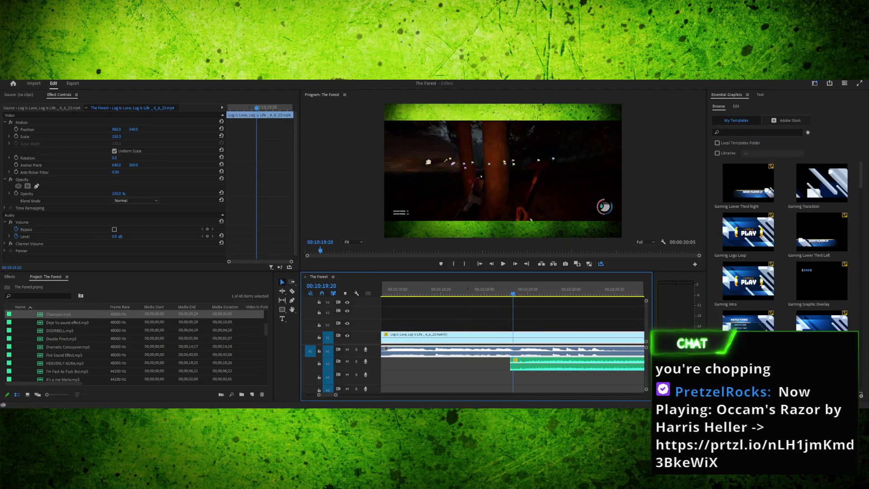
{"action": "left_click_drag", "start_coordinate": [513, 289], "coordinate": [488, 290]}
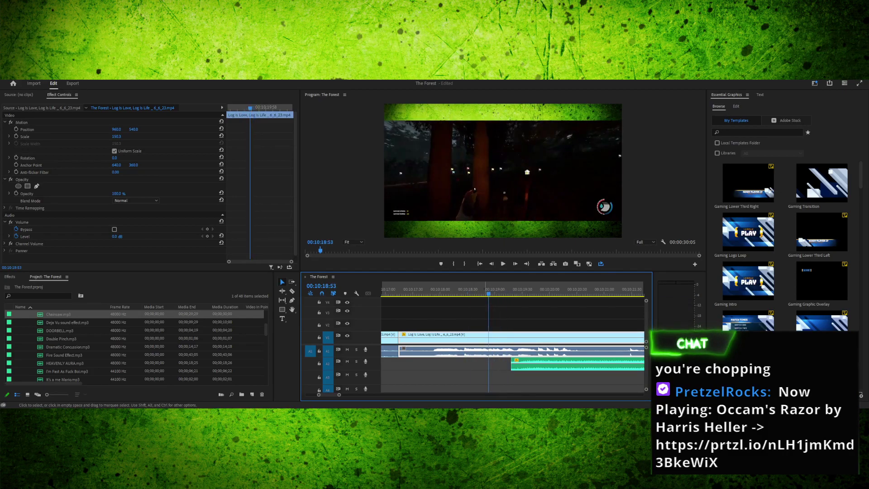
{"action": "key", "text": "l"}
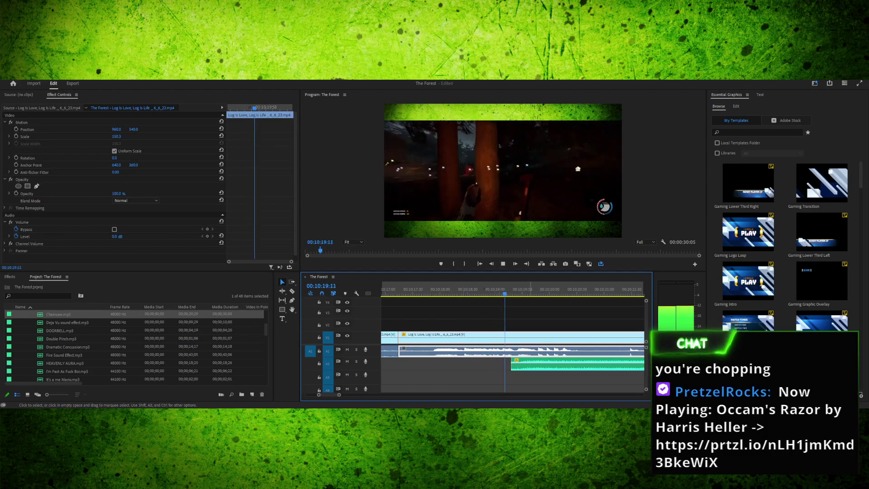
{"action": "key", "text": "k"}
{"action": "left_click_drag", "start_coordinate": [549, 290], "coordinate": [423, 290]}
{"action": "key", "text": "space"}
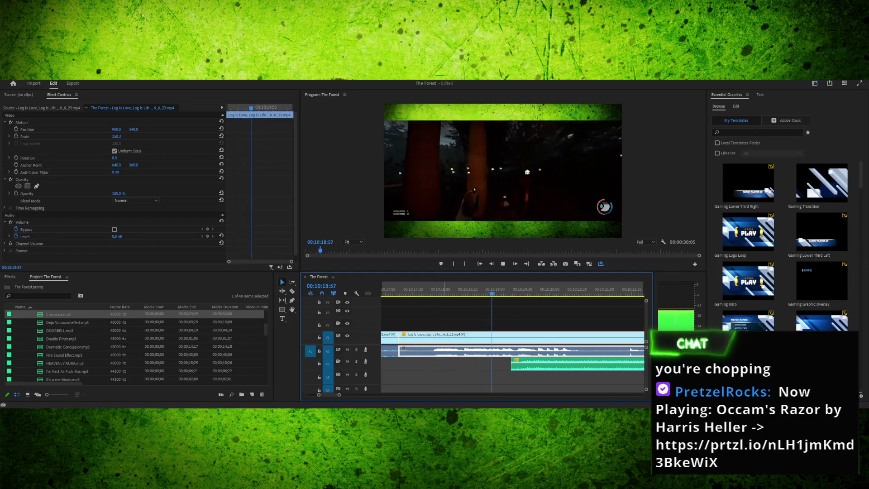
{"action": "key", "text": "k"}
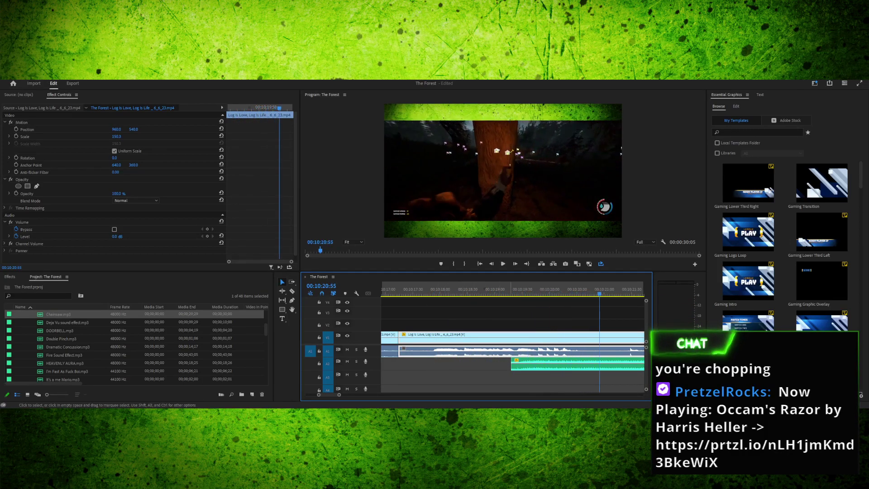
{"action": "left_click_drag", "start_coordinate": [600, 290], "coordinate": [394, 290]}
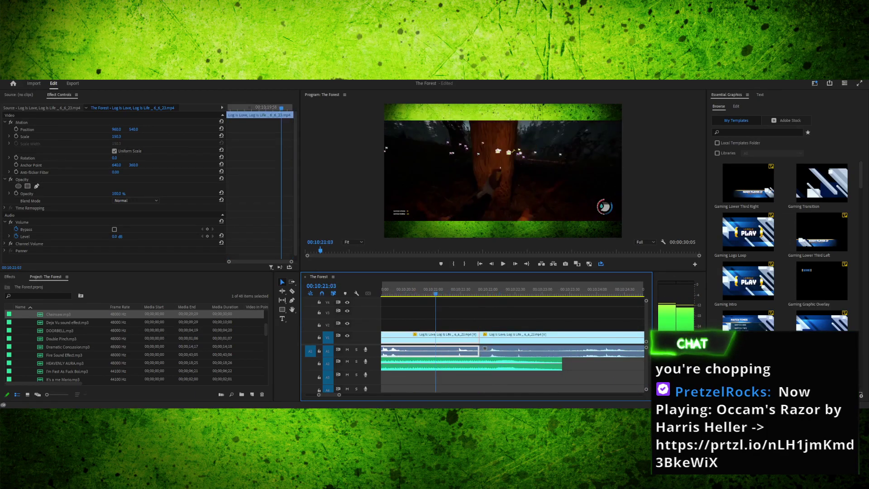
Split the gameplay clip at 00:10:20:28, delete the piece up to the next cut, and close the gap with the following clip
{"action": "key", "text": "shift+Left"}
{"action": "key", "text": "ctrl+k"}
{"action": "key", "text": "v"}
{"action": "left_click", "coordinate": [438, 351]}
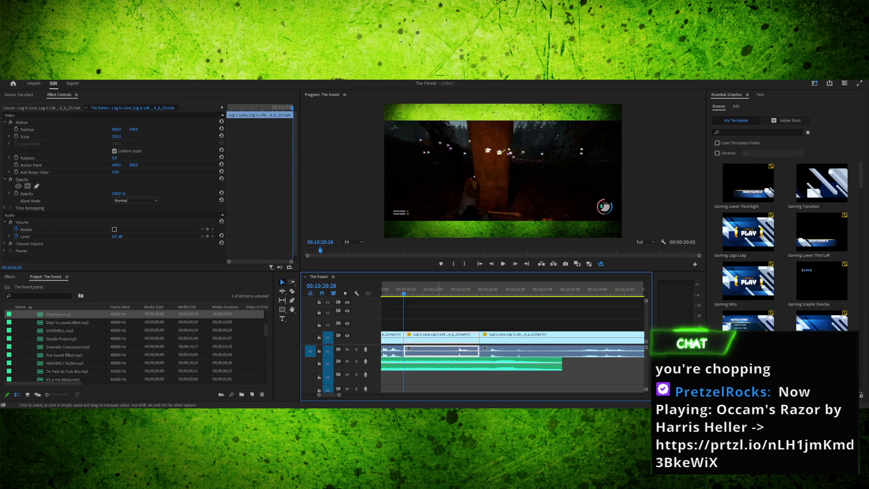
{"action": "key", "text": "Delete"}
{"action": "left_click", "coordinate": [482, 351]}
{"action": "left_click_drag", "start_coordinate": [480, 351], "coordinate": [413, 351]}
Play back the new gameplay cut under the Chainsaw sound up to 00:10:22:31
{"action": "key", "text": "shift+Left"}
{"action": "key", "text": "space"}
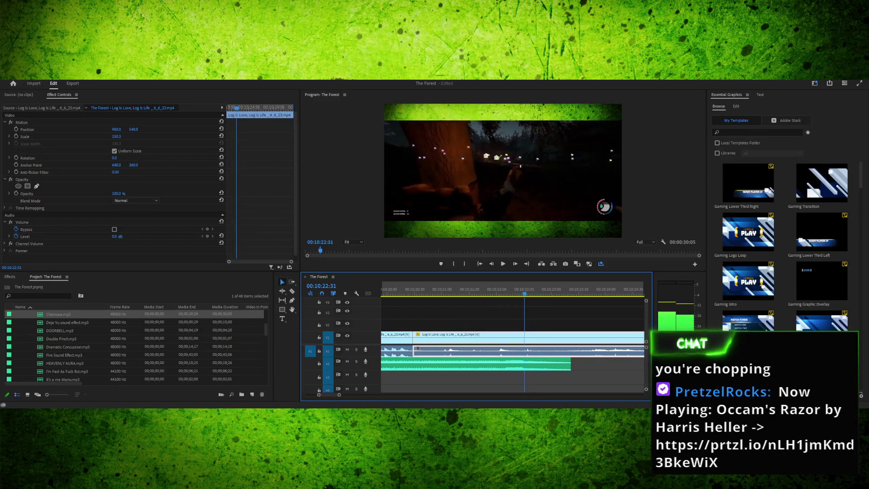
{"action": "key", "text": "j"}
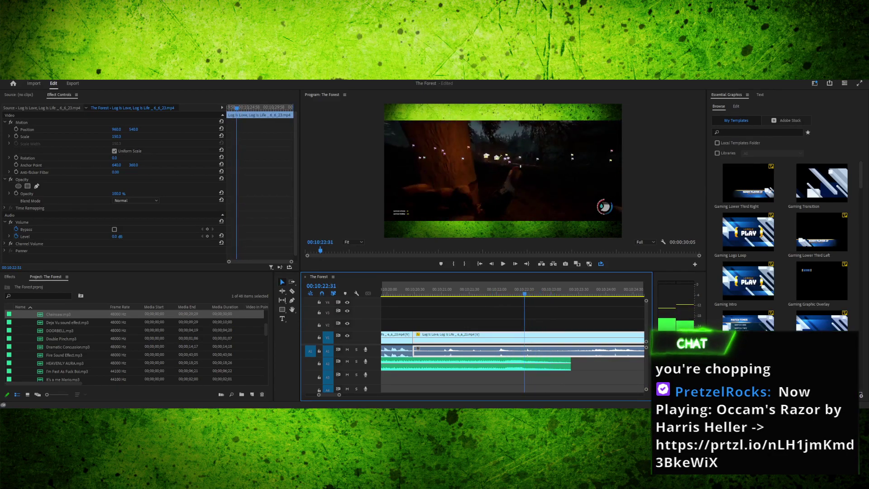
Split the gameplay at 00:10:22:31, speed the piece before the split up to 200%, and extend it over most of the gap
{"action": "key", "text": "ctrl+k"}
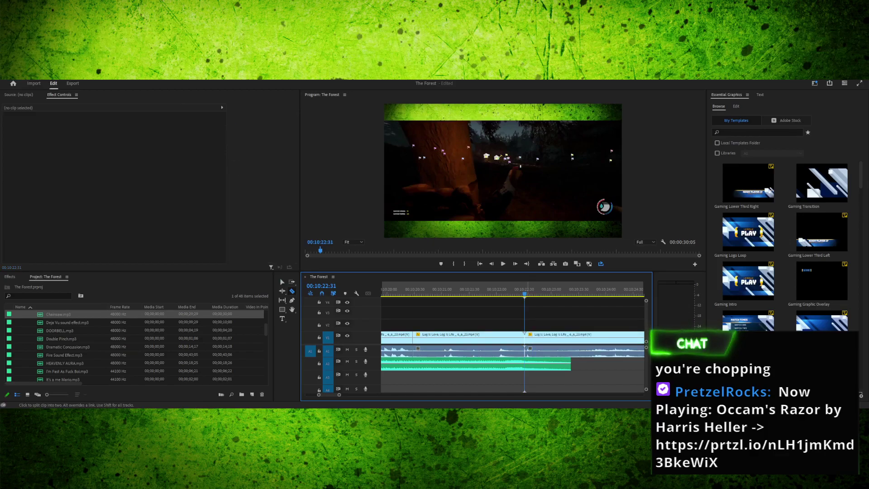
{"action": "left_click", "coordinate": [474, 351]}
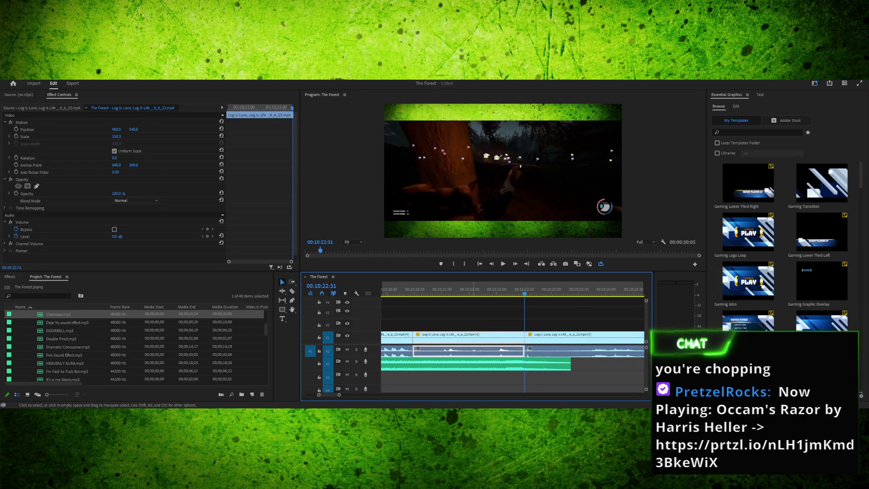
{"action": "key", "text": "g"}
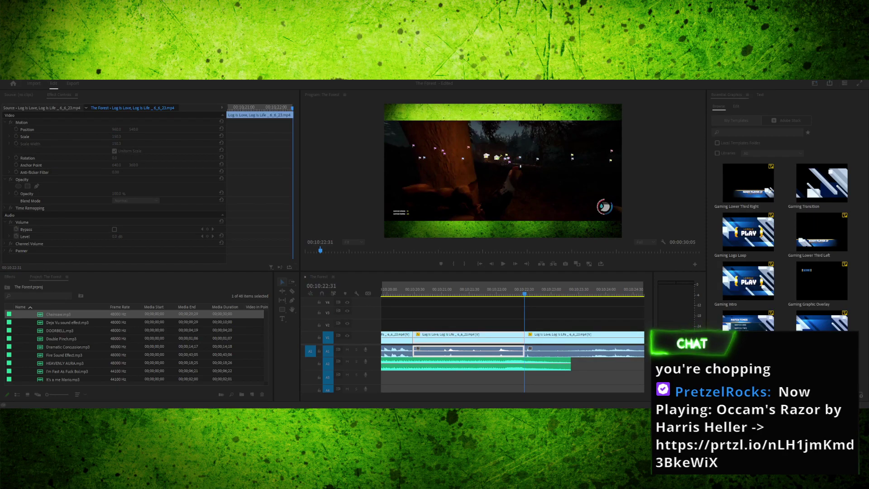
{"action": "key", "text": "Return"}
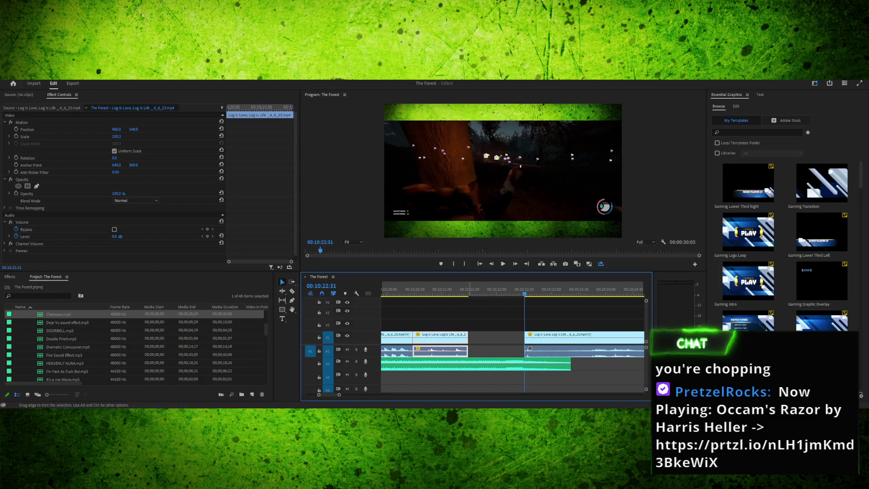
{"action": "left_click_drag", "start_coordinate": [448, 340], "coordinate": [414, 337]}
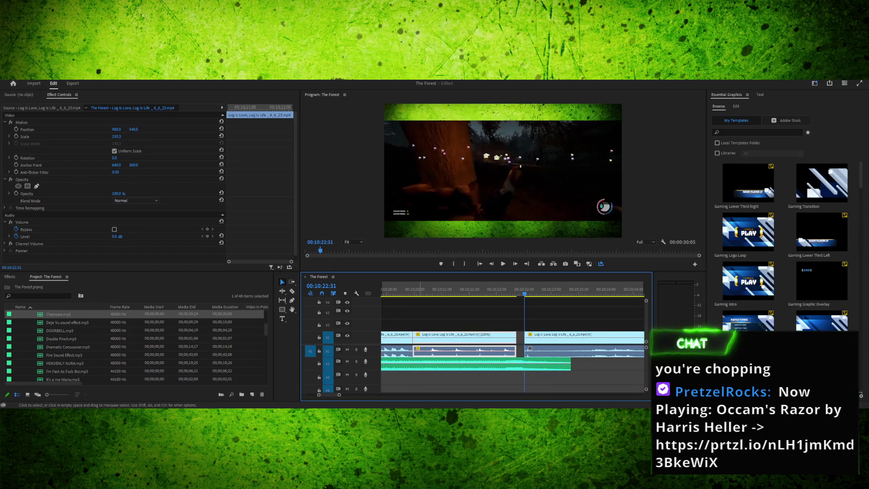
Extend the end of the 200% speed clip to meet the next clip and play it back from 00:10:20:29
{"action": "key", "text": "Up"}
{"action": "key", "text": "space"}
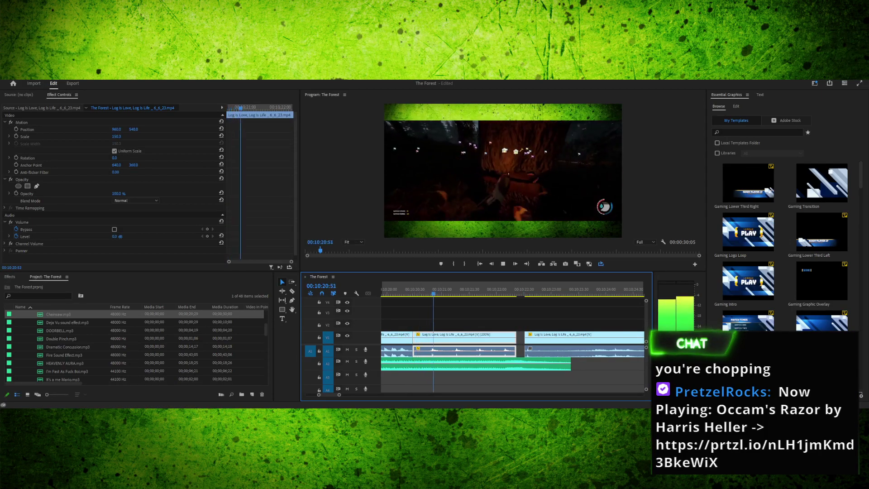
{"action": "key", "text": "space"}
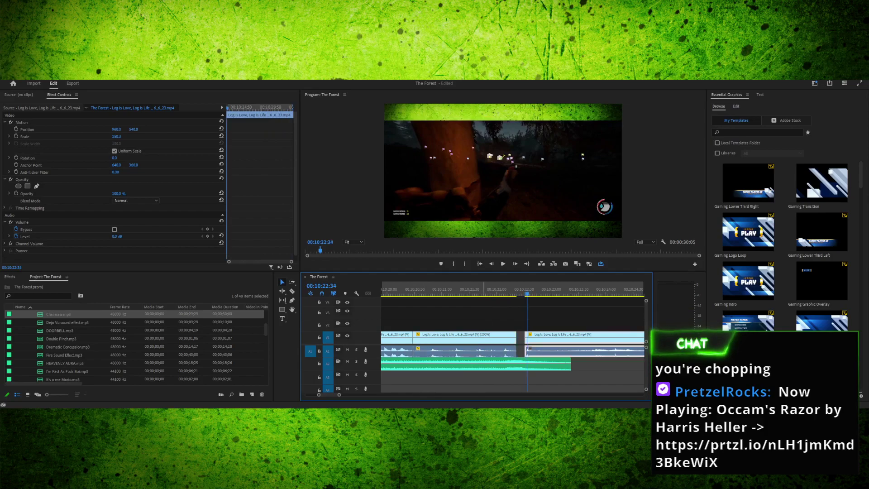
{"action": "left_click_drag", "start_coordinate": [516, 337], "coordinate": [525, 337]}
{"action": "left_click_drag", "start_coordinate": [520, 290], "coordinate": [410, 290]}
{"action": "key", "text": "space"}
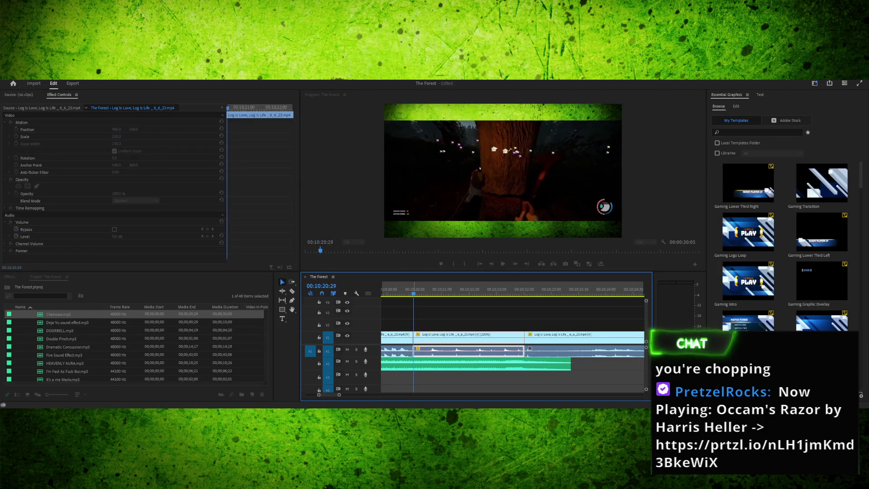
{"action": "key", "text": "space"}
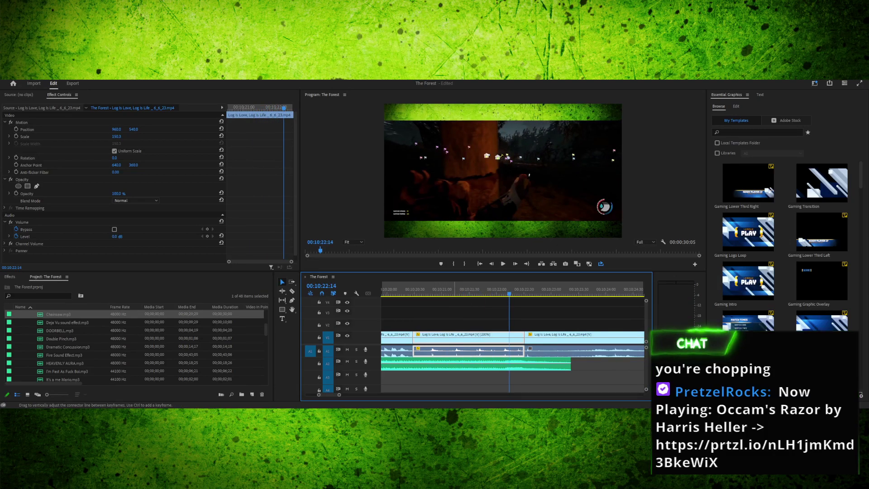
Set the sped-up clip's speed to 300%, extend its end to the next cut, and play it back
{"action": "key", "text": "g"}
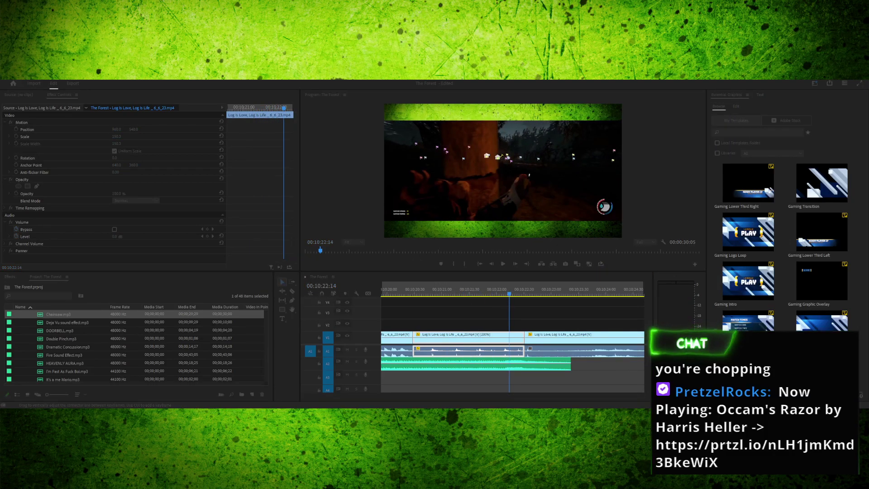
{"action": "key", "text": "Return"}
{"action": "left_click_drag", "start_coordinate": [488, 336], "coordinate": [524, 335]}
{"action": "key", "text": "space"}
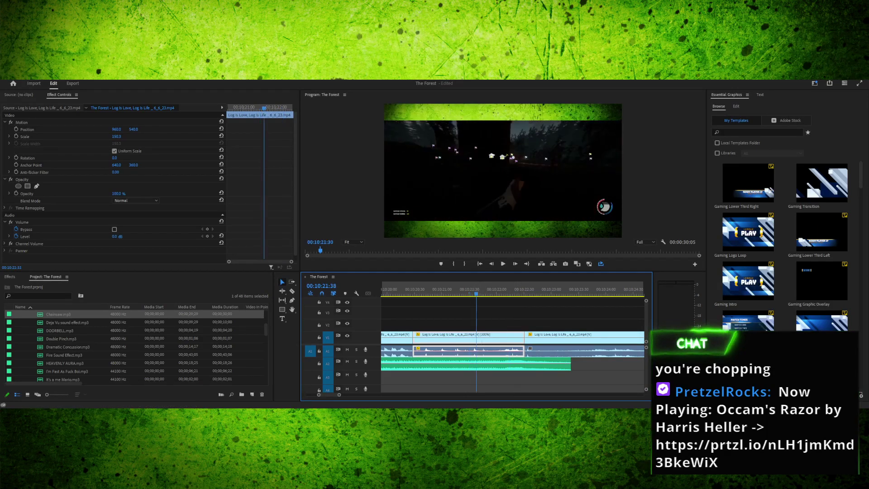
Cut off the 300% clip's tail at 00:10:22:07, then shift the clip to the next cut and extend its start to the previous cut
{"action": "left_click_drag", "start_coordinate": [530, 293], "coordinate": [503, 293]}
{"action": "key", "text": "c"}
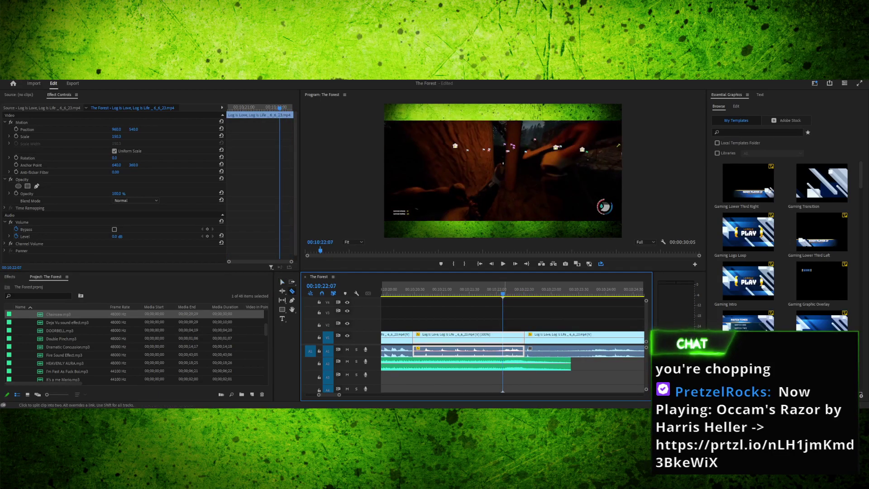
{"action": "left_click", "coordinate": [504, 338]}
{"action": "left_click", "coordinate": [514, 351]}
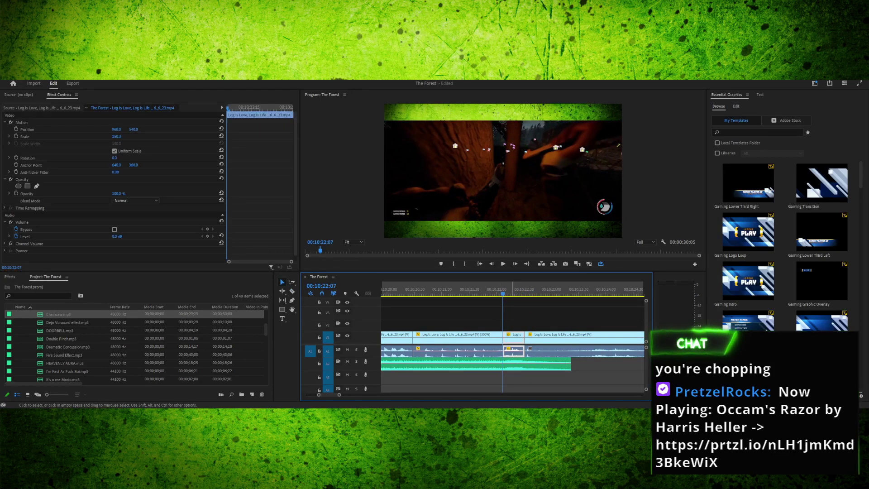
{"action": "key", "text": "Delete"}
{"action": "left_click_drag", "start_coordinate": [478, 351], "coordinate": [500, 351]}
{"action": "left_click_drag", "start_coordinate": [446, 351], "coordinate": [413, 351]}
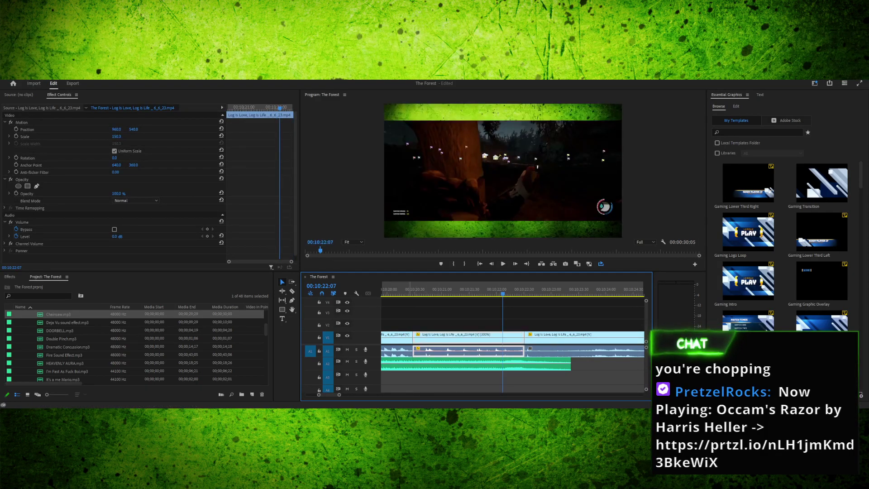
Play back the adjusted 300% speed chopping clip into the following gameplay up to 00:10:22:44
{"action": "key", "text": "Up"}
{"action": "key", "text": "space"}
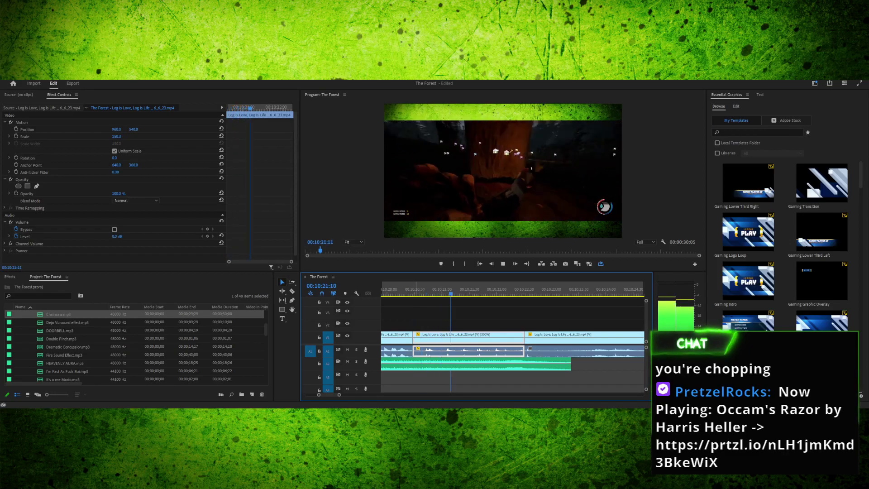
{"action": "key", "text": "space"}
{"action": "left_click", "coordinate": [543, 351]}
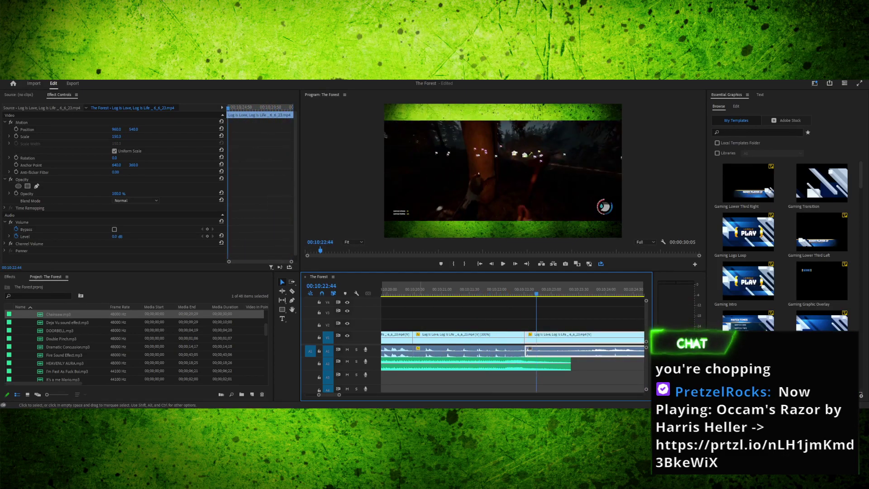
Unlink the 300% speed clip's audio from its video and delete the audio
{"action": "left_click_drag", "start_coordinate": [537, 290], "coordinate": [439, 289]}
{"action": "left_click", "coordinate": [438, 351]}
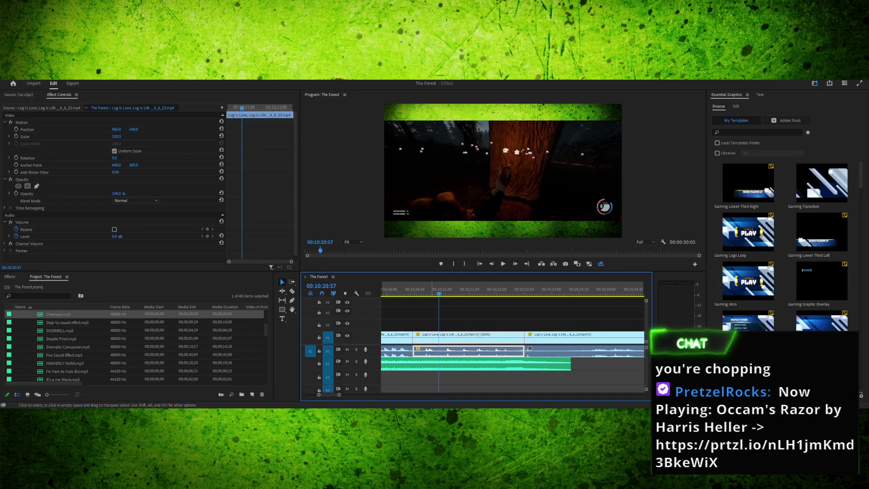
{"action": "key", "text": "ctrl+l"}
{"action": "left_click", "coordinate": [445, 351]}
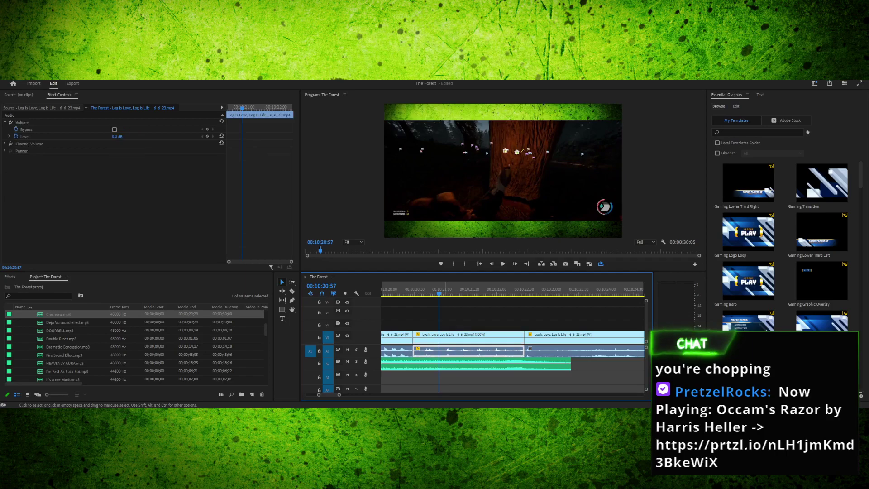
{"action": "key", "text": "Delete"}
Align the Chainsaw sound's start and end with the sped-up video clip and play back the result
{"action": "left_click_drag", "start_coordinate": [432, 365], "coordinate": [499, 364]}
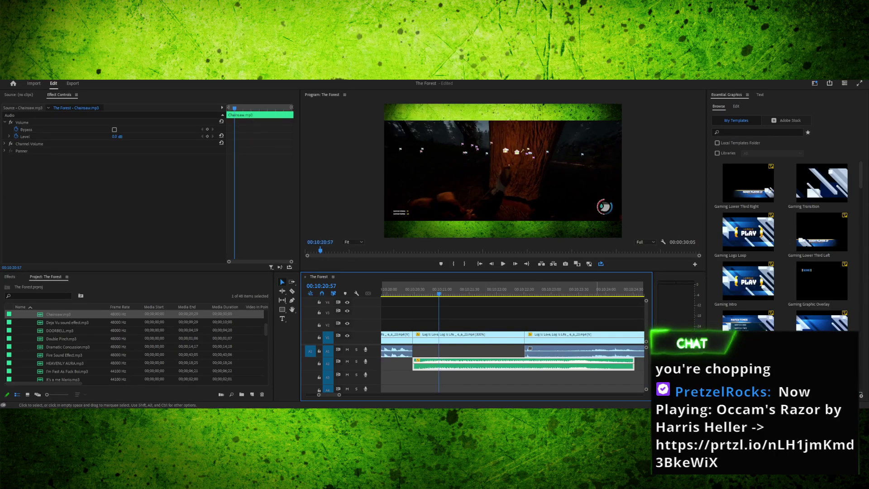
{"action": "left_click_drag", "start_coordinate": [634, 365], "coordinate": [524, 364]}
{"action": "left_click_drag", "start_coordinate": [439, 294], "coordinate": [382, 294]}
{"action": "key", "text": "space"}
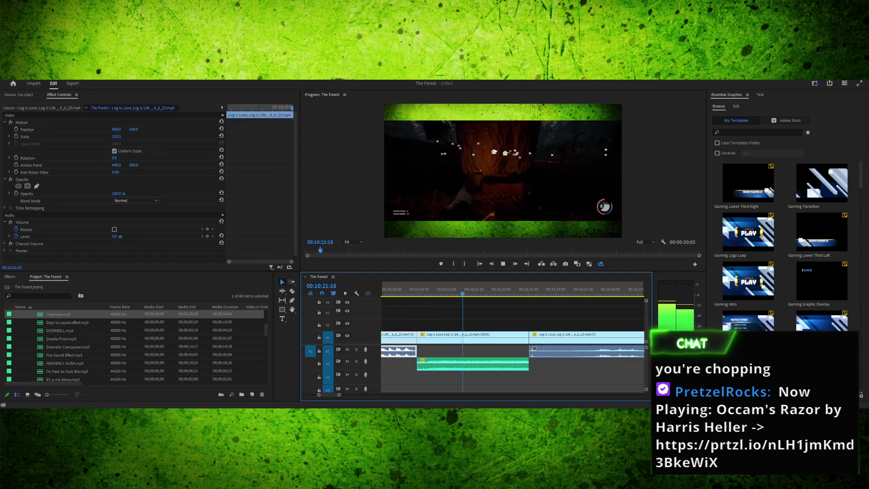
{"action": "key", "text": "space"}
Set the sped-up chopping clip's scale to 250 and play it back with the Chainsaw sound
{"action": "left_click", "coordinate": [456, 337]}
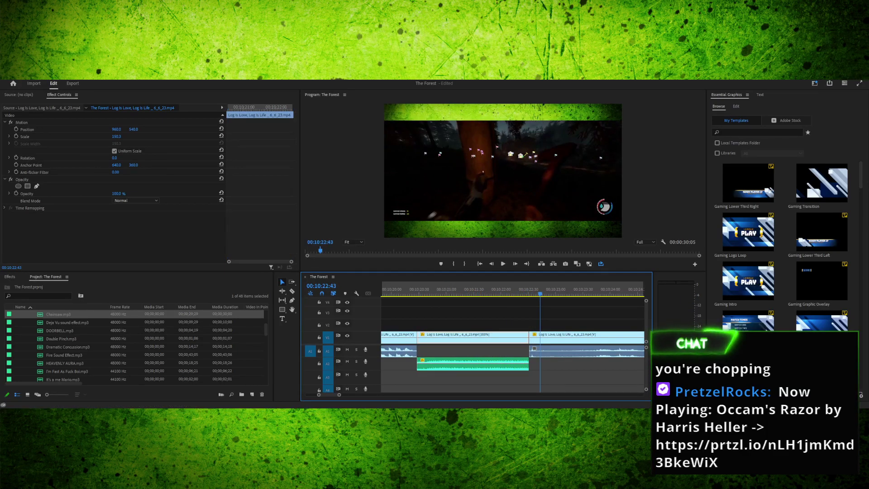
{"action": "key", "text": "shift+5"}
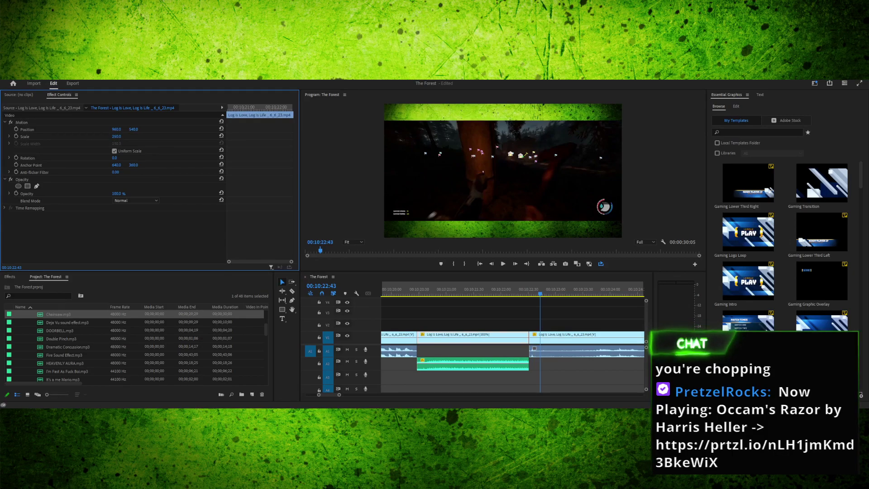
{"action": "left_click_drag", "start_coordinate": [540, 293], "coordinate": [422, 294]}
{"action": "key", "text": "space"}
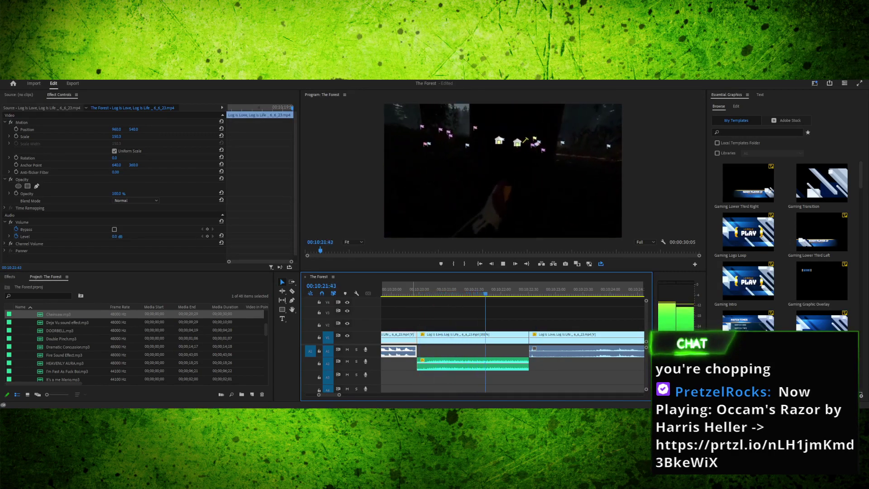
{"action": "key", "text": "space"}
Cut the enlarged clip and Chainsaw sound off at 00:10:22:14 and close the gap with the following gameplay
{"action": "mouse_move", "coordinate": [507, 290]}
{"action": "left_mouse_down"}
{"action": "mouse_move", "coordinate": [531, 290]}
{"action": "mouse_move", "coordinate": [514, 290]}
{"action": "left_mouse_up"}
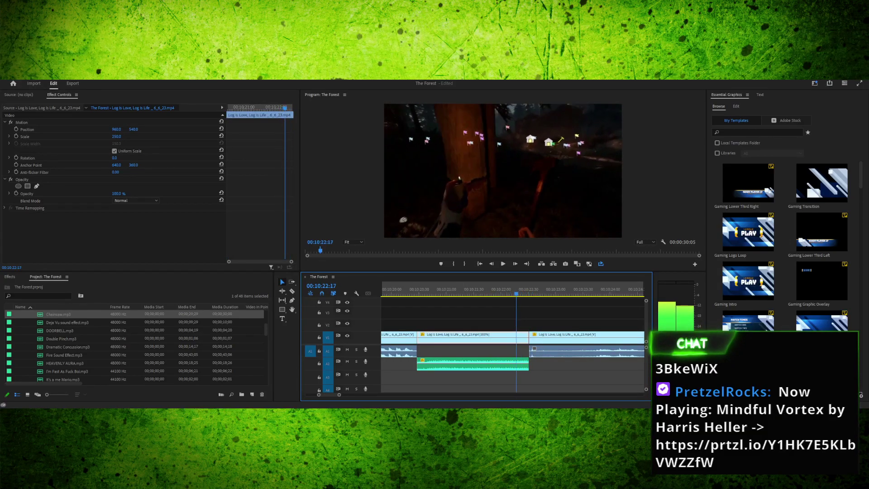
{"action": "key", "text": "Left"}
{"action": "key", "text": "Left"}
{"action": "key", "text": "Right"}
{"action": "key", "text": "Right"}
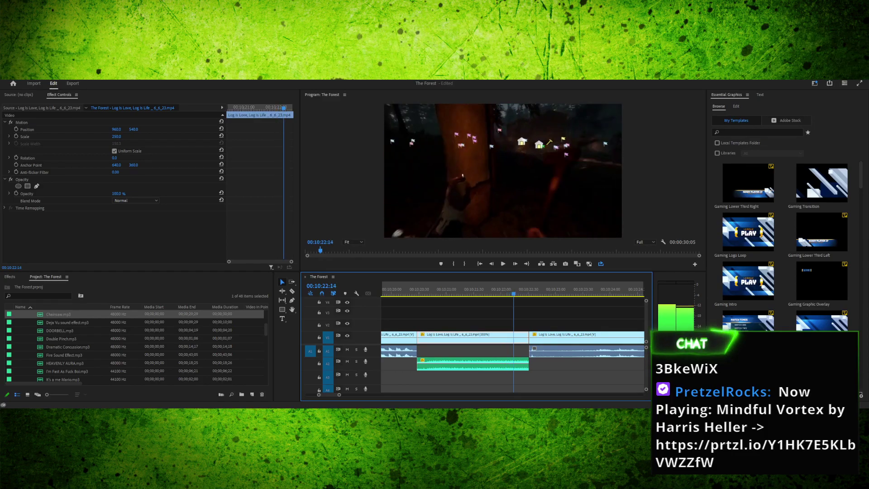
{"action": "left_click", "coordinate": [514, 338]}
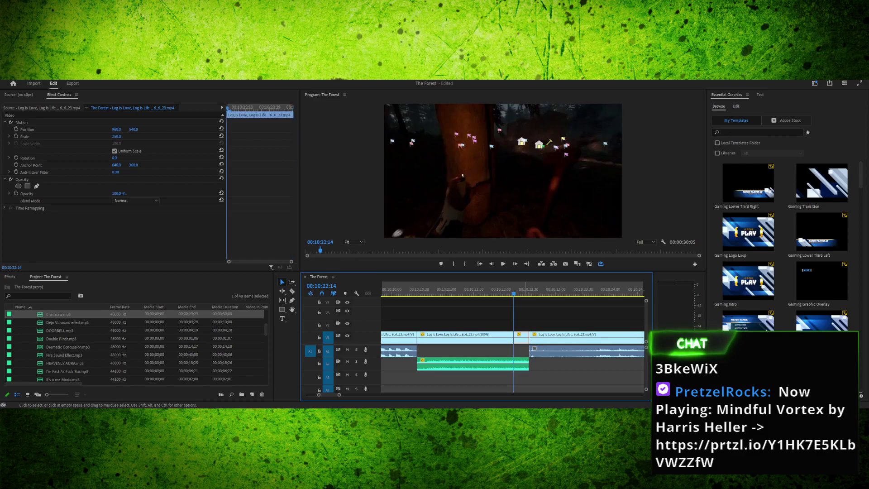
{"action": "key", "text": "Delete"}
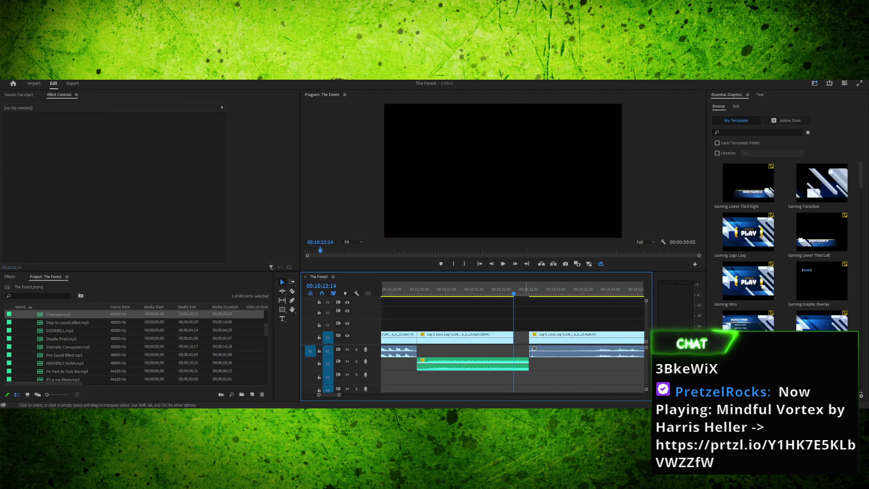
{"action": "left_click_drag", "start_coordinate": [528, 364], "coordinate": [519, 349]}
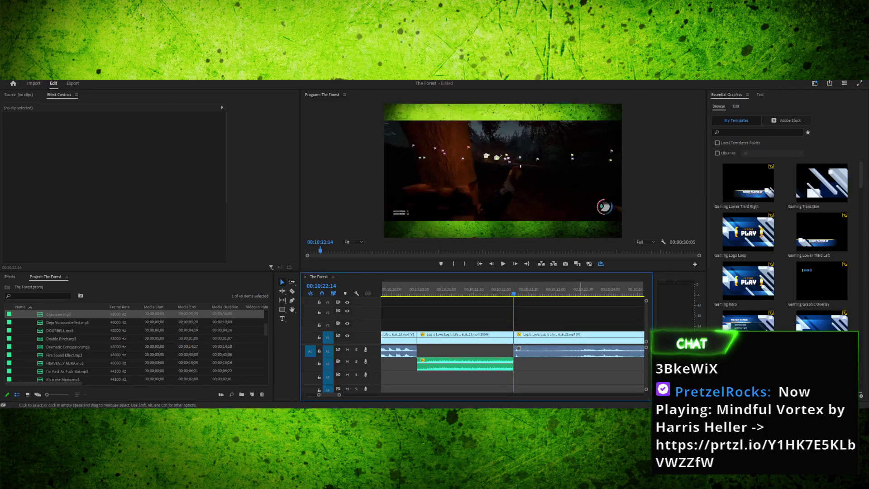
Play from the gameplay before the enlarged chopping clip through the Chainsaw sound to 00:10:23:01 to check the cuts
{"action": "left_click_drag", "start_coordinate": [461, 289], "coordinate": [502, 289]}
{"action": "key", "text": "space"}
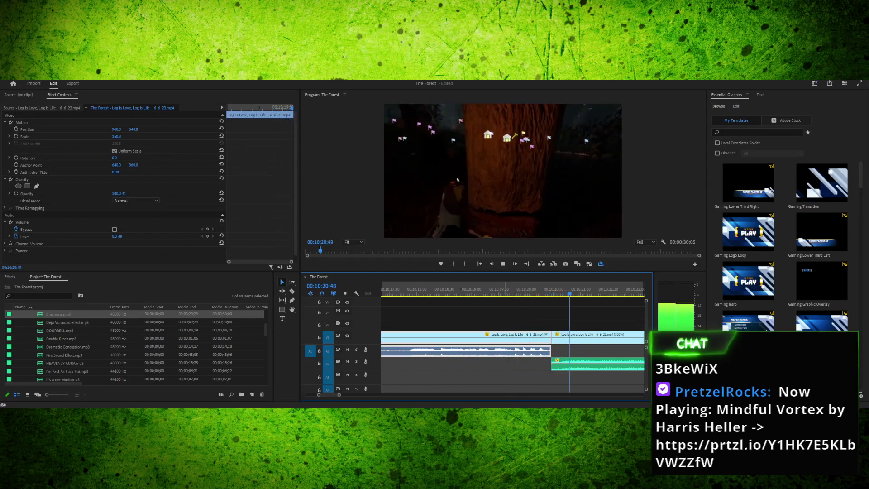
{"action": "key", "text": "space"}
{"action": "mouse_move", "coordinate": [427, 289]}
{"action": "left_mouse_down"}
{"action": "mouse_move", "coordinate": [399, 289]}
{"action": "mouse_move", "coordinate": [440, 289]}
{"action": "left_mouse_up"}
{"action": "key", "text": "space"}
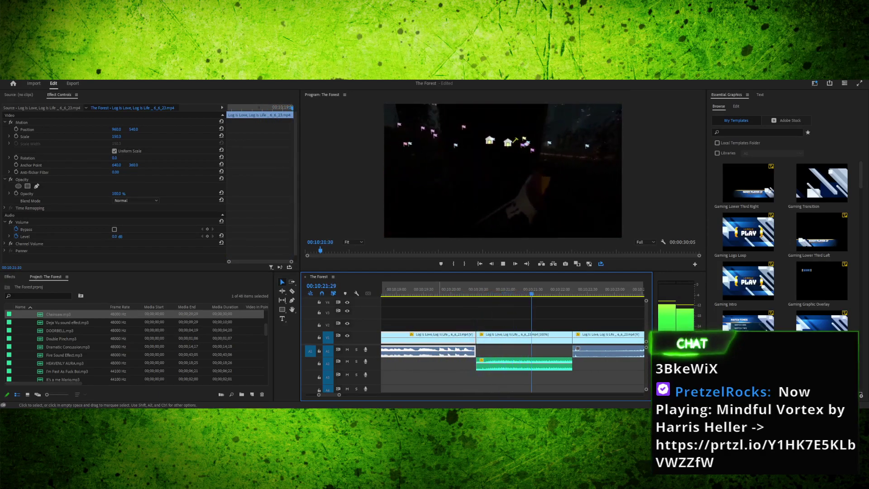
{"action": "key", "text": "space"}
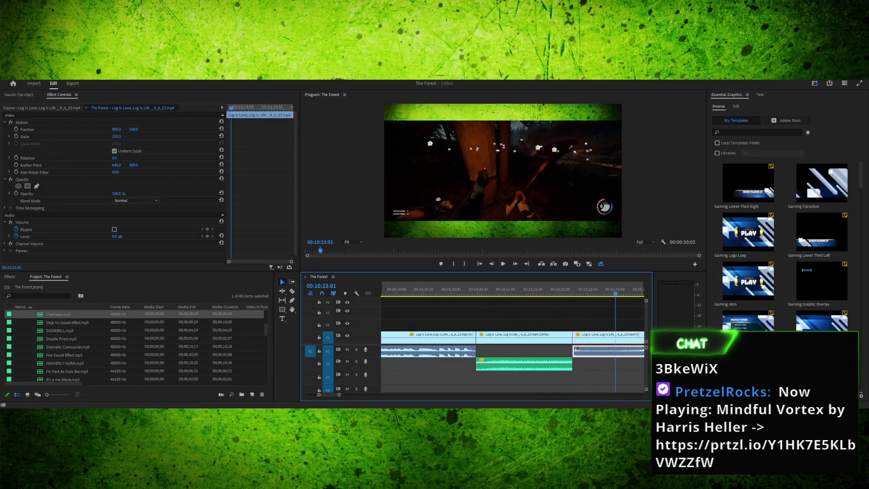
Move the sequence's Out point to the end of the last clip at 00:10:33:38 and play the edit from near its start
{"action": "key", "text": "minus"}
{"action": "key", "text": "minus"}
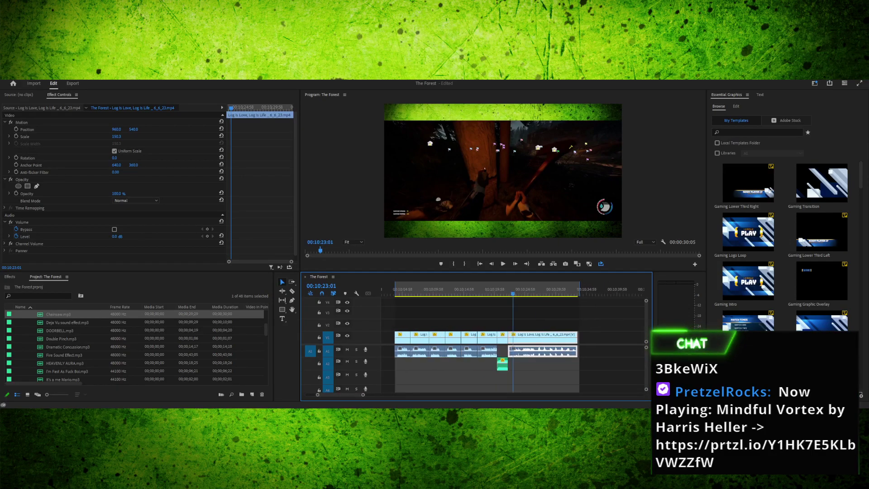
{"action": "left_click_drag", "start_coordinate": [580, 289], "coordinate": [577, 288]}
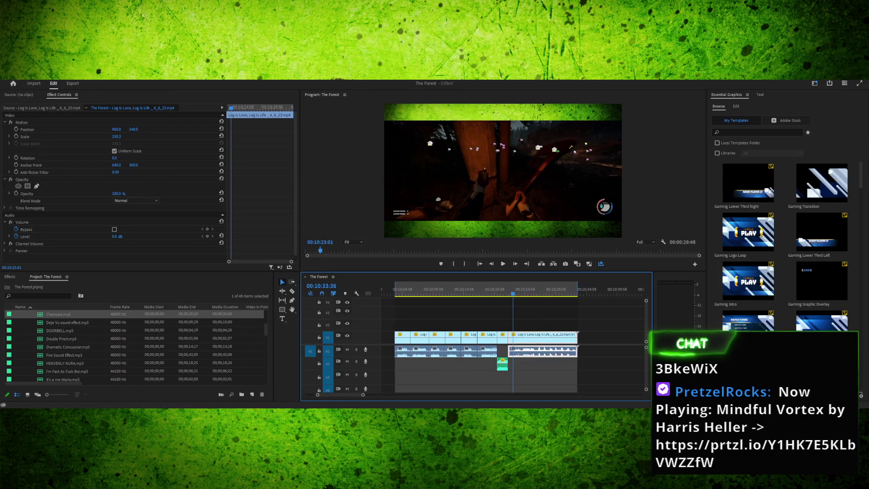
{"action": "left_click", "coordinate": [403, 289]}
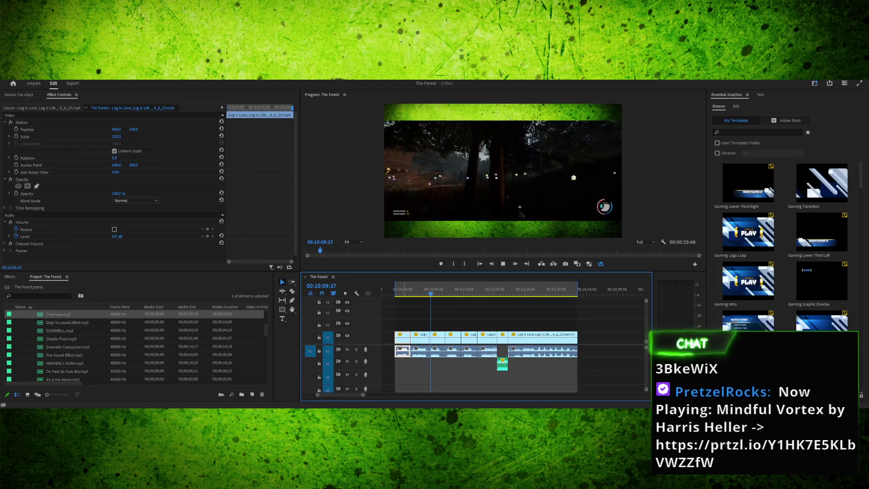
{"action": "key", "text": "ctrl+shift+space"}
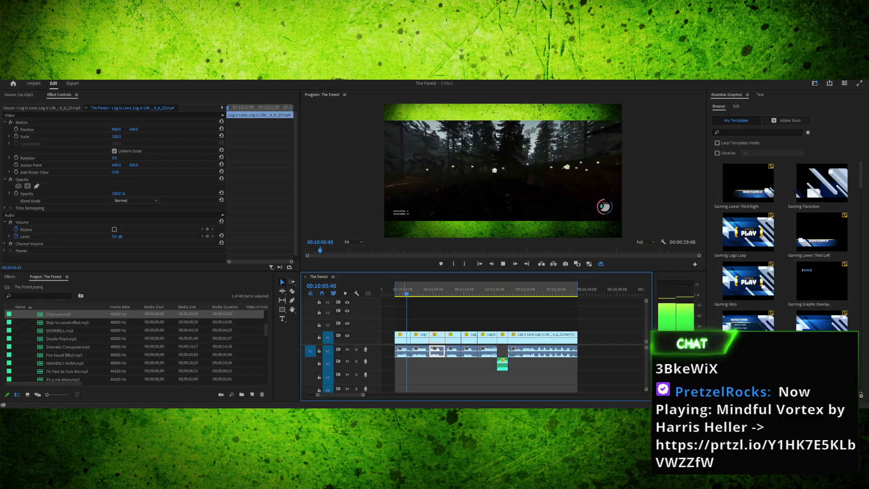
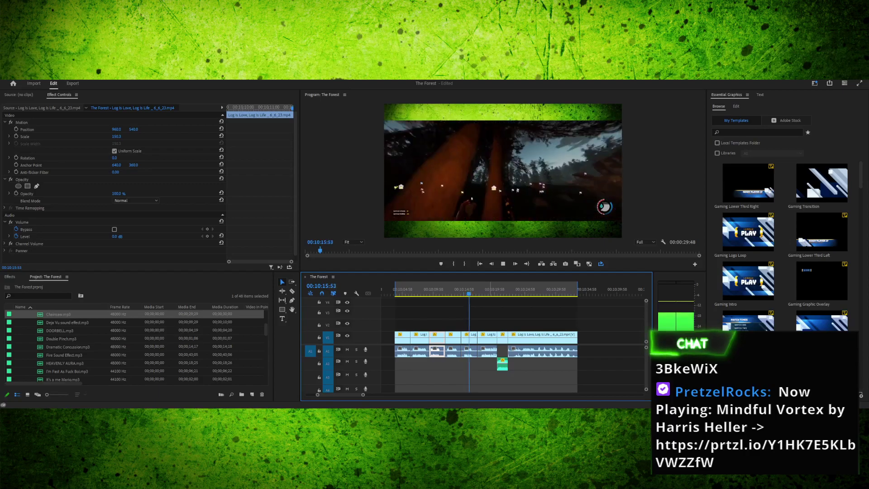
Delete the gameplay clip starting at 00:10:14:33 and close the gap it leaves
{"action": "key", "text": "space"}
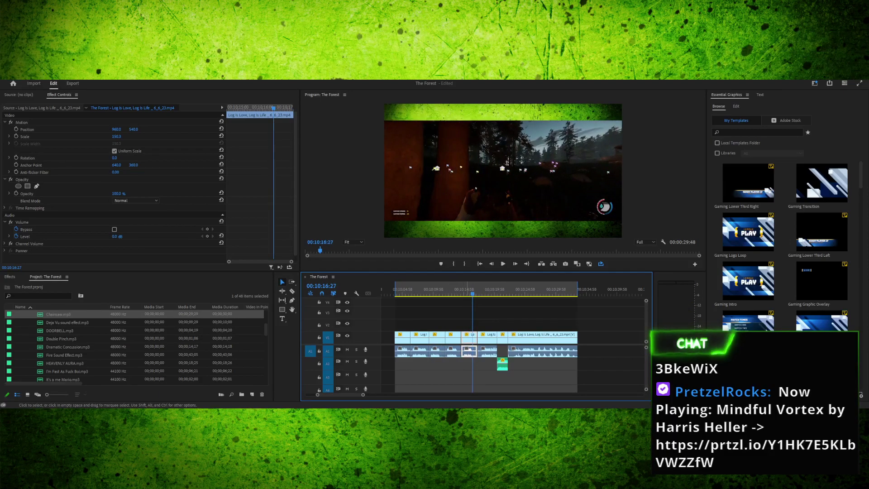
{"action": "key", "text": "space"}
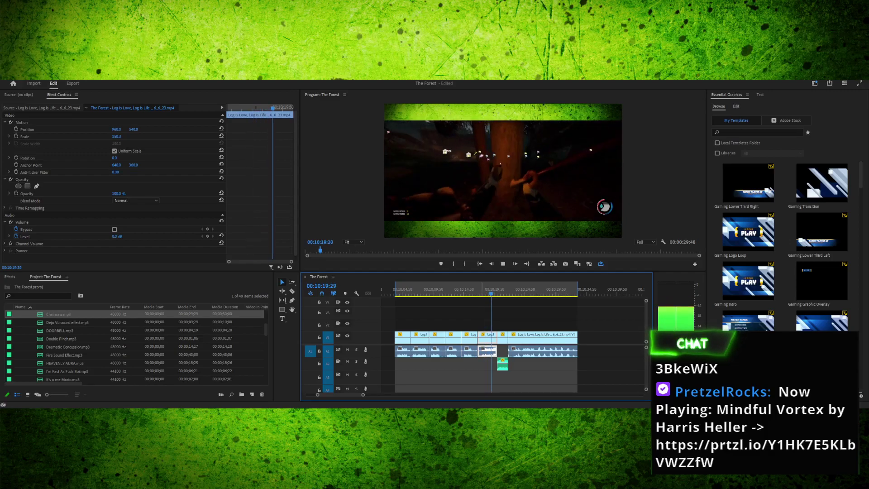
{"action": "left_click", "coordinate": [455, 289]}
{"action": "left_click_drag", "start_coordinate": [455, 289], "coordinate": [444, 289]}
{"action": "key", "text": "space"}
{"action": "key", "text": "space"}
{"action": "left_click", "coordinate": [471, 351]}
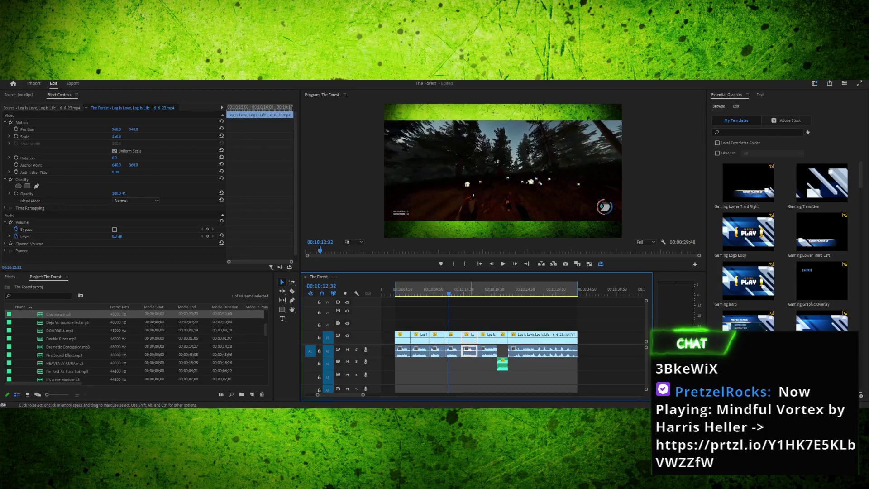
{"action": "key", "text": "Delete"}
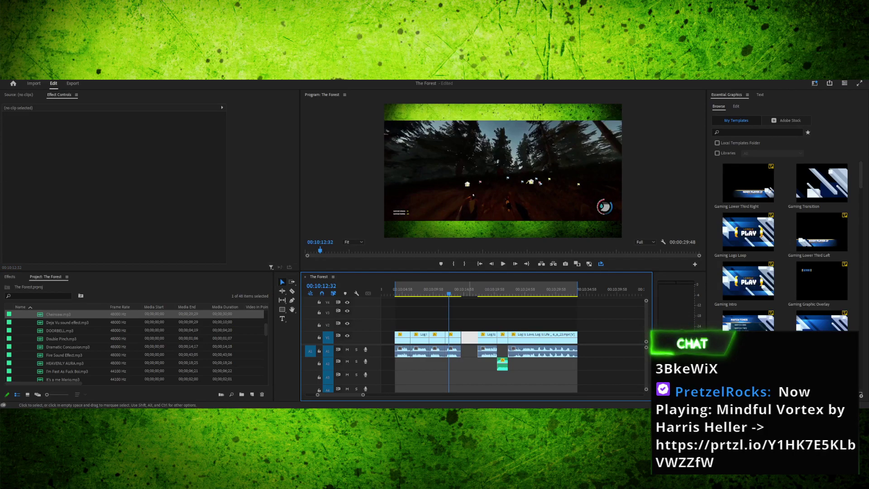
{"action": "key", "text": "Delete"}
{"action": "key", "text": "Down"}
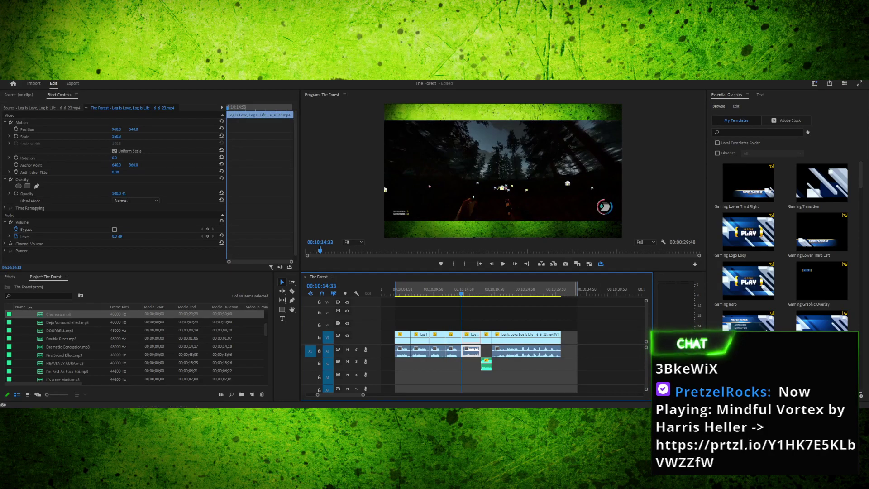
Move the sequence's Out point to the end of the shortened edit and play it past the Chainsaw sound
{"action": "left_click_drag", "start_coordinate": [424, 289], "coordinate": [417, 289]}
{"action": "key", "text": "space"}
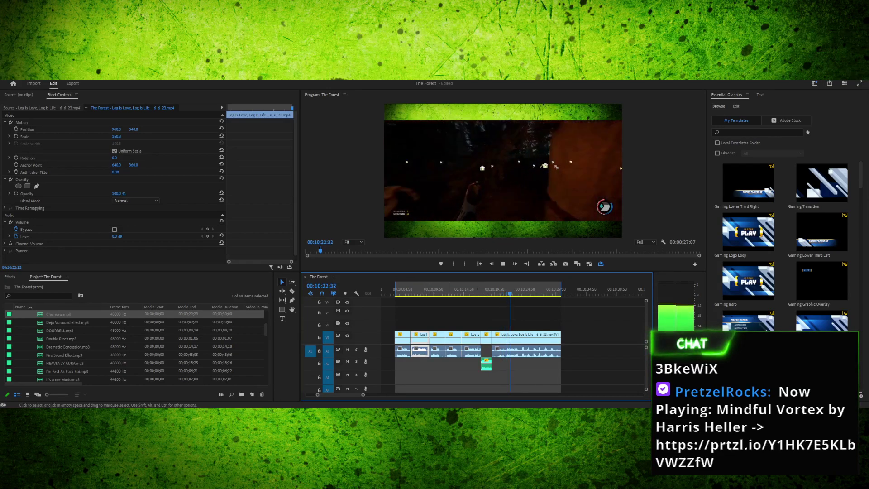
{"action": "key", "text": "space"}
Find the creature's appearance in the last gameplay clip and split the clip at 00:10:24:06
{"action": "left_click", "coordinate": [526, 351]}
{"action": "left_click_drag", "start_coordinate": [521, 290], "coordinate": [520, 290]}
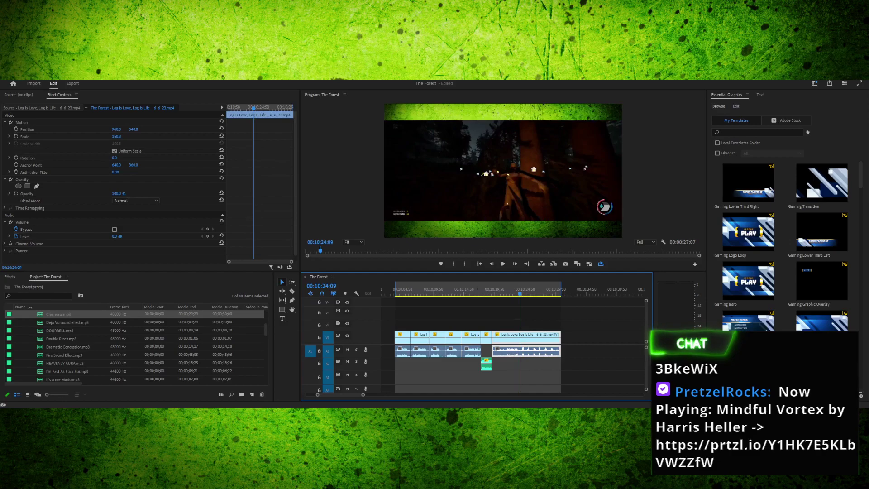
{"action": "key", "text": "space"}
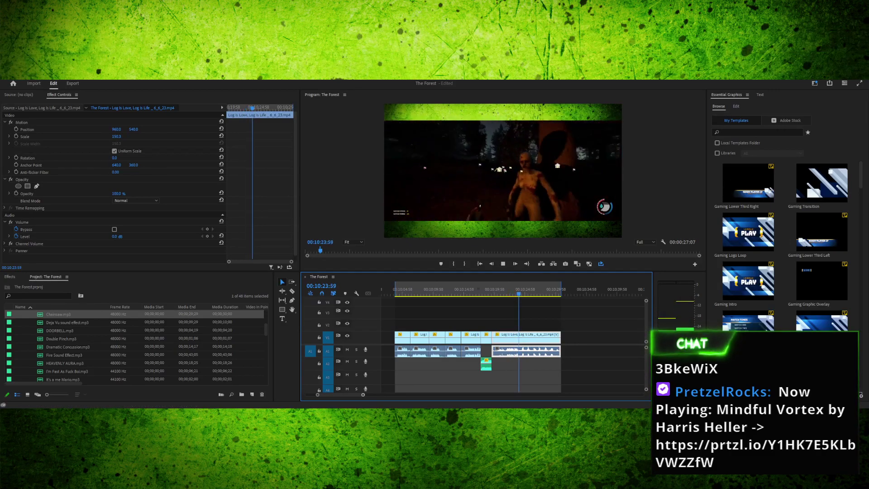
{"action": "key", "text": "="}
{"action": "key", "text": "="}
{"action": "key", "text": "="}
{"action": "key", "text": "-"}
{"action": "left_click", "coordinate": [521, 290]}
{"action": "key", "text": "space"}
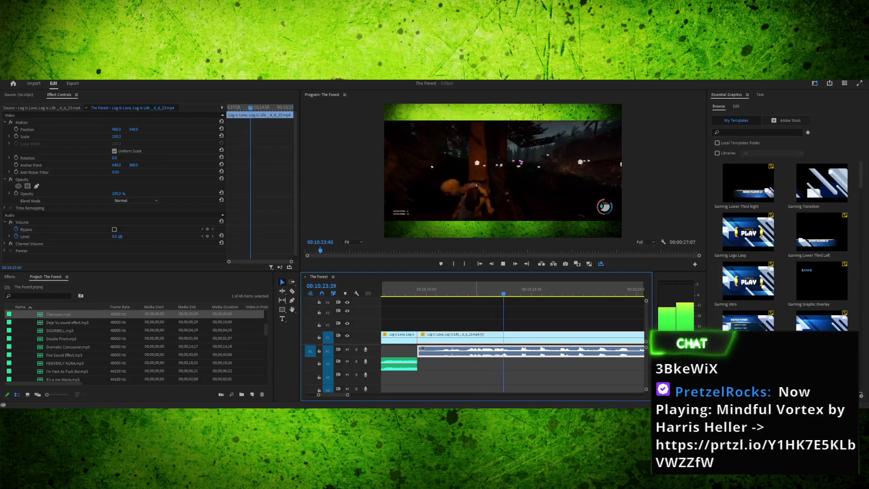
{"action": "key", "text": "space"}
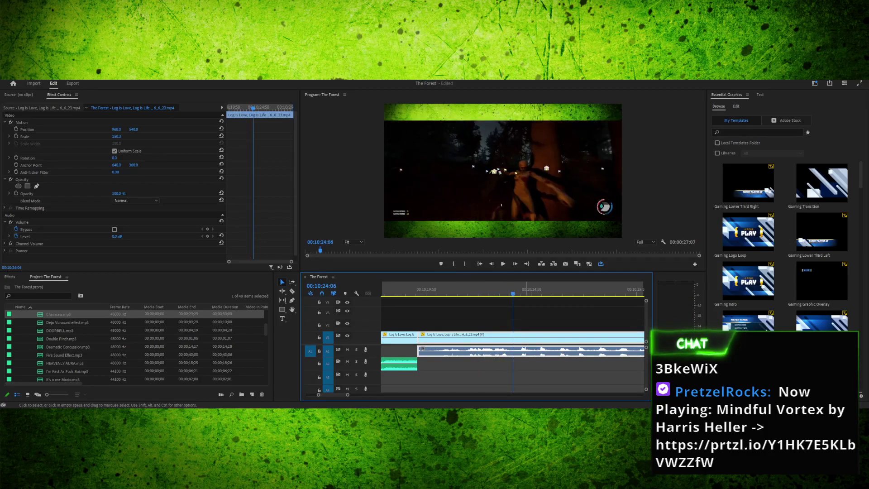
{"action": "key", "text": "ctrl+k"}
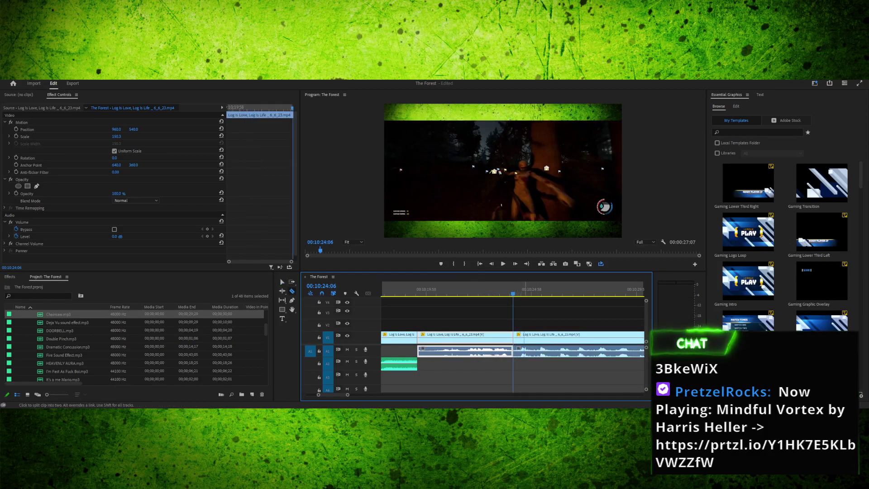
Unlink the gameplay clip after 00:10:24:06 and delete its audio
{"action": "left_click", "coordinate": [537, 351]}
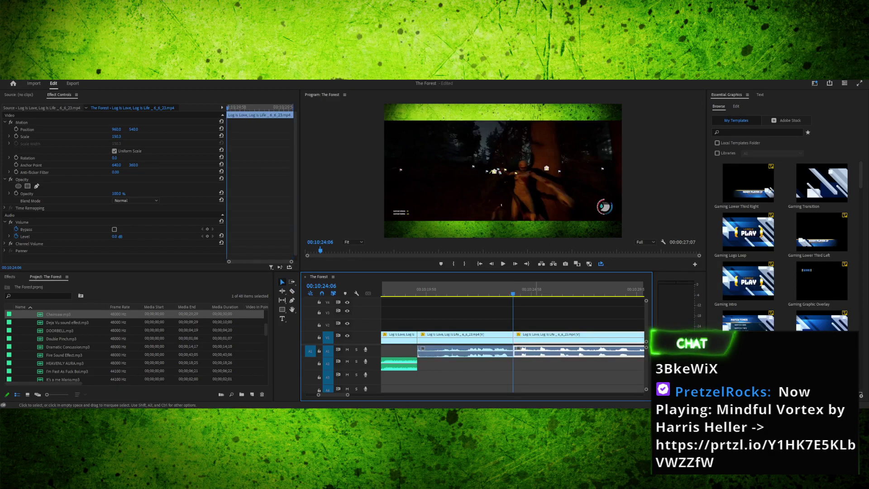
{"action": "key", "text": "ctrl+l"}
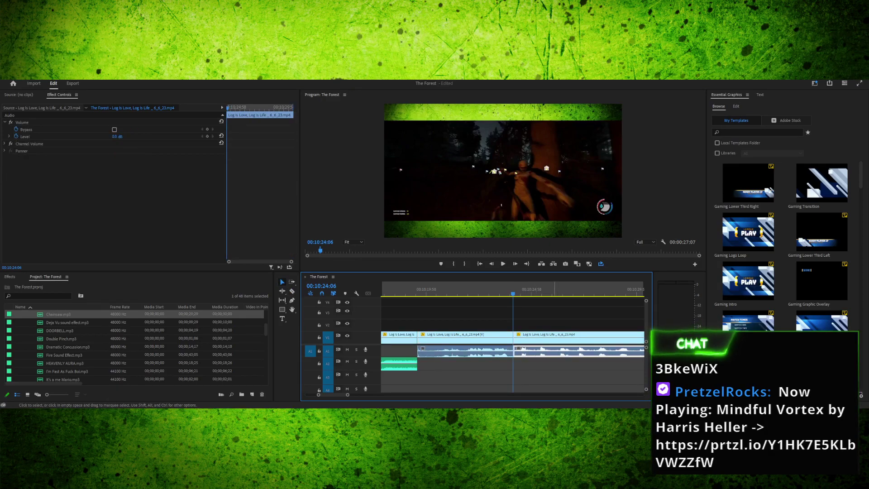
{"action": "key", "text": "Delete"}
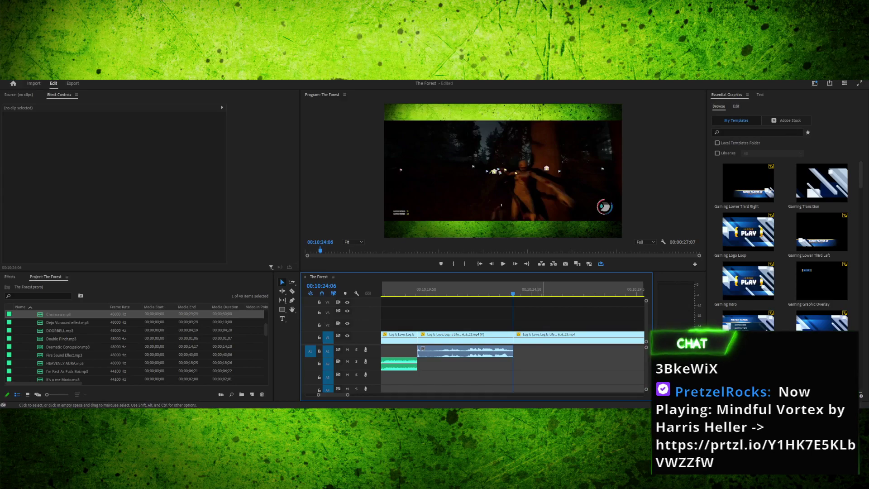
Paste a copy of the Chainsaw sound at 00:10:24:06, extend it to the last clip's end and play the section
{"action": "left_click", "coordinate": [399, 364]}
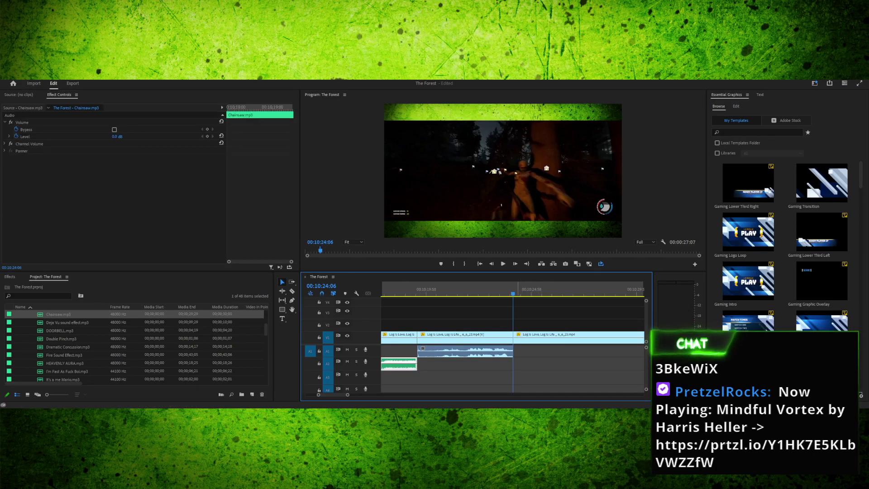
{"action": "key", "text": "ctrl+v"}
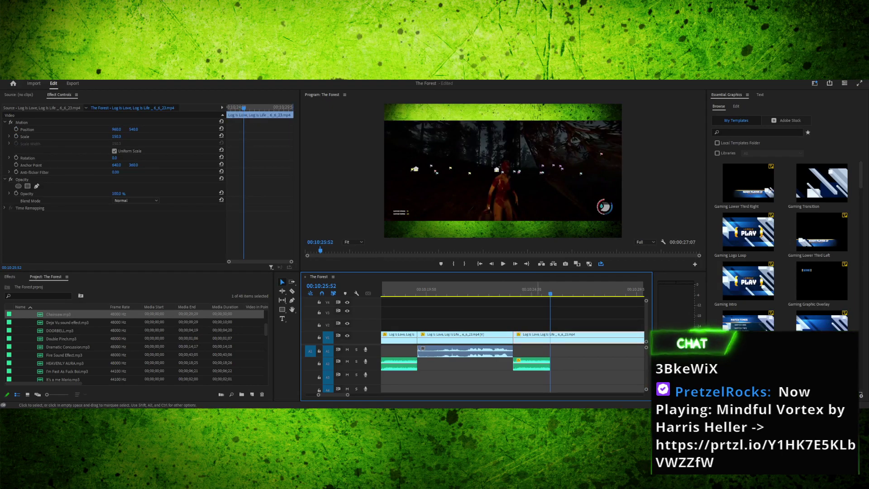
{"action": "key", "text": "minus"}
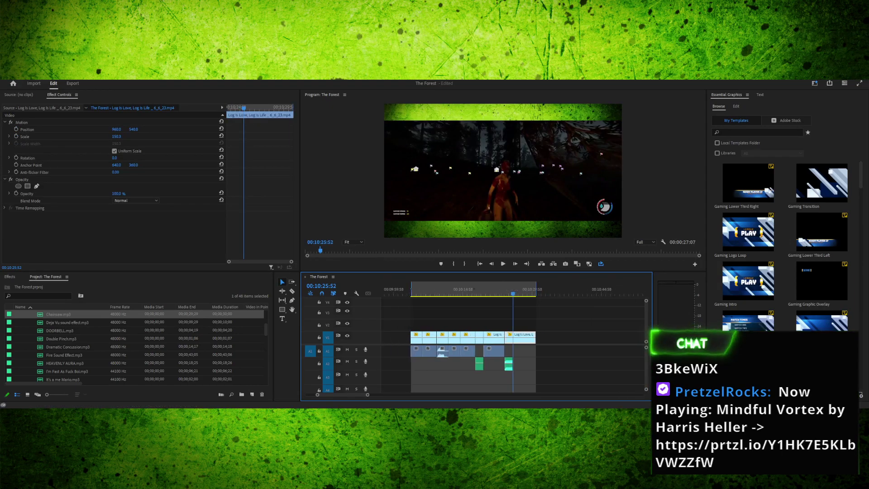
{"action": "left_click_drag", "start_coordinate": [513, 365], "coordinate": [566, 364]}
{"action": "left_click_drag", "start_coordinate": [513, 291], "coordinate": [494, 291]}
{"action": "key", "text": "space"}
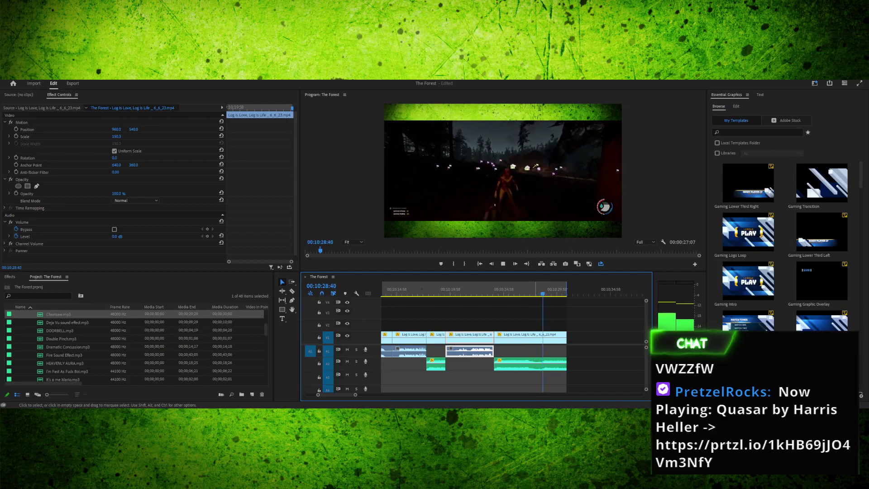
Trim the opening off the second Chainsaw sound, close its gap and extend it back to the end of the last clip
{"action": "key", "text": "space"}
{"action": "left_click_drag", "start_coordinate": [551, 292], "coordinate": [540, 291]}
{"action": "key", "text": "c"}
{"action": "left_click", "coordinate": [541, 364]}
{"action": "key", "text": "v"}
{"action": "left_click", "coordinate": [523, 364]}
{"action": "key", "text": "Delete"}
{"action": "key", "text": "Delete"}
{"action": "mouse_move", "coordinate": [553, 364]}
{"action": "left_mouse_down"}
{"action": "mouse_move", "coordinate": [507, 364]}
{"action": "mouse_move", "coordinate": [566, 364]}
{"action": "left_mouse_up"}
{"action": "left_click_drag", "start_coordinate": [498, 289], "coordinate": [493, 288]}
{"action": "key", "text": "space"}
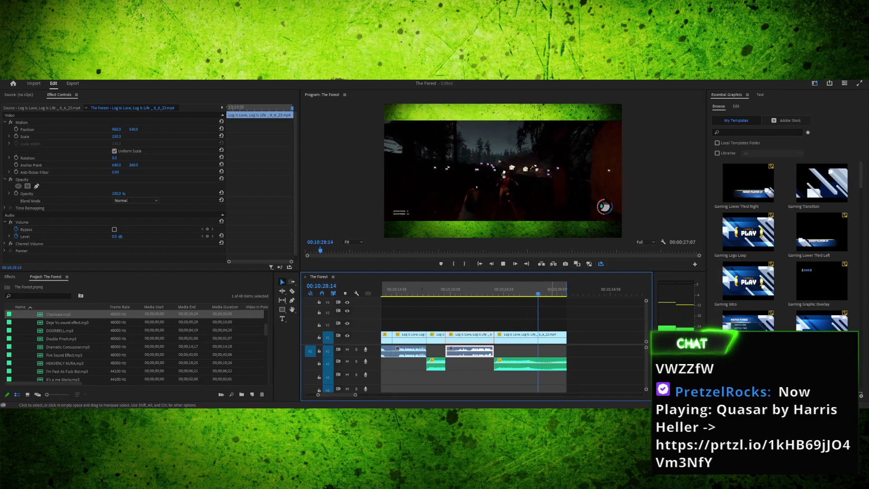
Cut the second Chainsaw sound and the last gameplay clip at 00:10:28:31 and delete what follows
{"action": "key", "text": "space"}
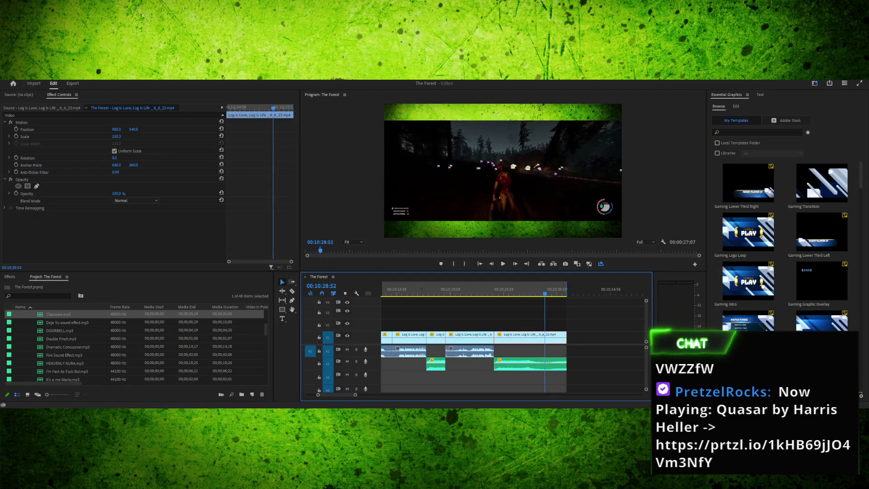
{"action": "left_click_drag", "start_coordinate": [545, 293], "coordinate": [541, 293]}
{"action": "key", "text": "c"}
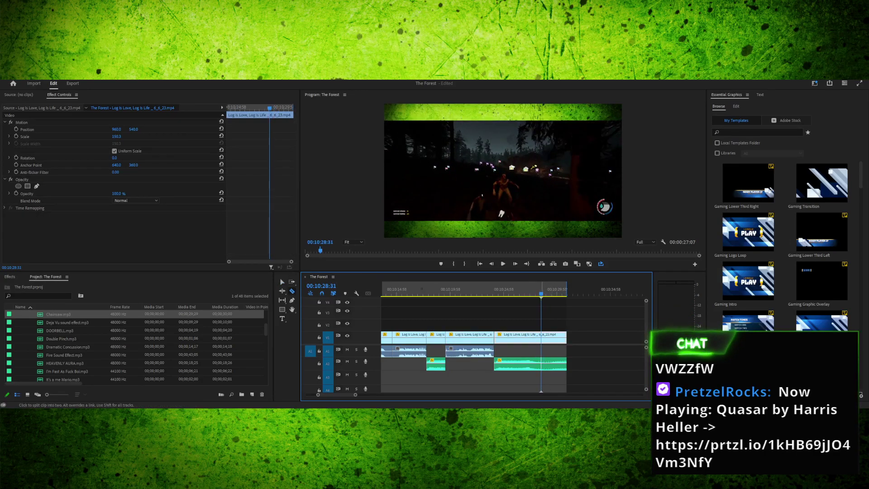
{"action": "left_click", "coordinate": [542, 364]}
{"action": "left_click", "coordinate": [555, 364]}
{"action": "key", "text": "Delete"}
Speed up the last gameplay clip so it ends at 00:10:26:22 and set its scale to 250
{"action": "left_click", "coordinate": [526, 337]}
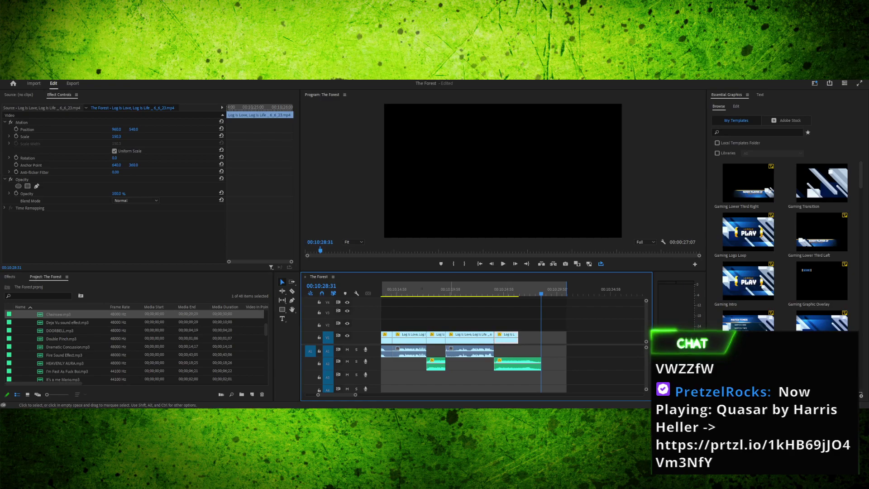
{"action": "left_click", "coordinate": [116, 136]}
{"action": "type", "text": "2"}
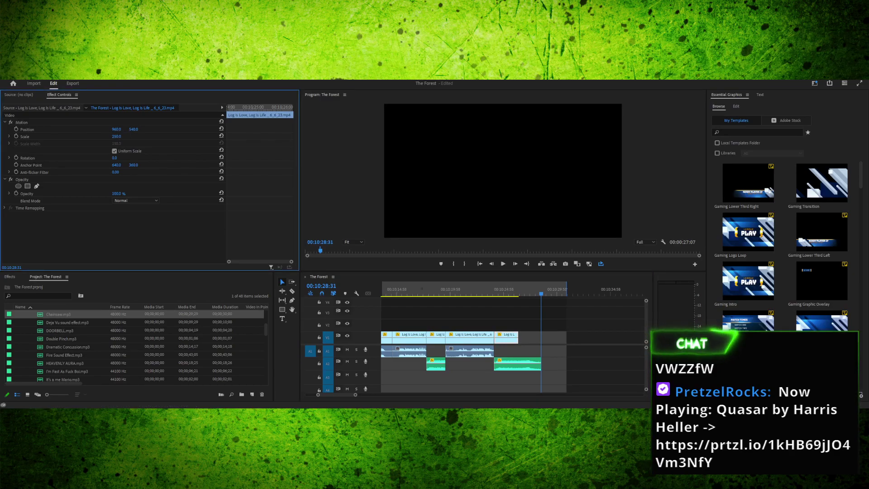
{"action": "left_click_drag", "start_coordinate": [498, 290], "coordinate": [494, 290]}
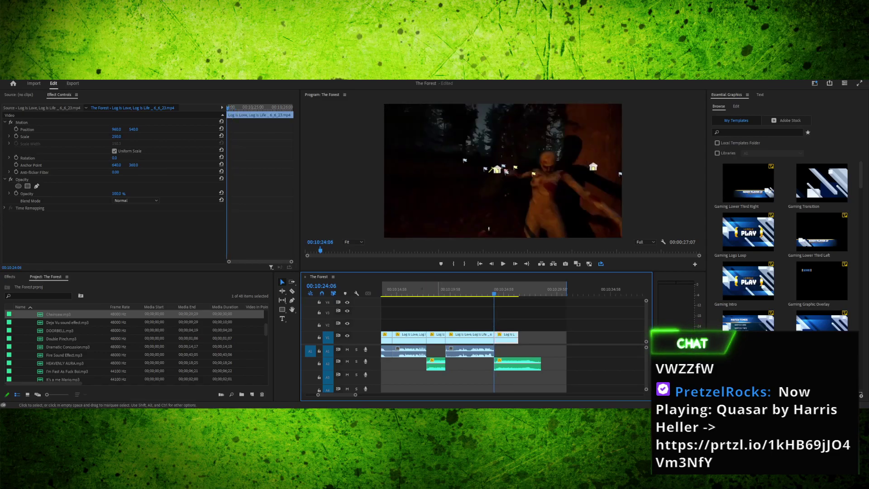
Check the first Chainsaw sound's audio gain and play the enlarged creature clip from 00:10:24:06 to its end
{"action": "left_click", "coordinate": [436, 365]}
{"action": "key", "text": "g"}
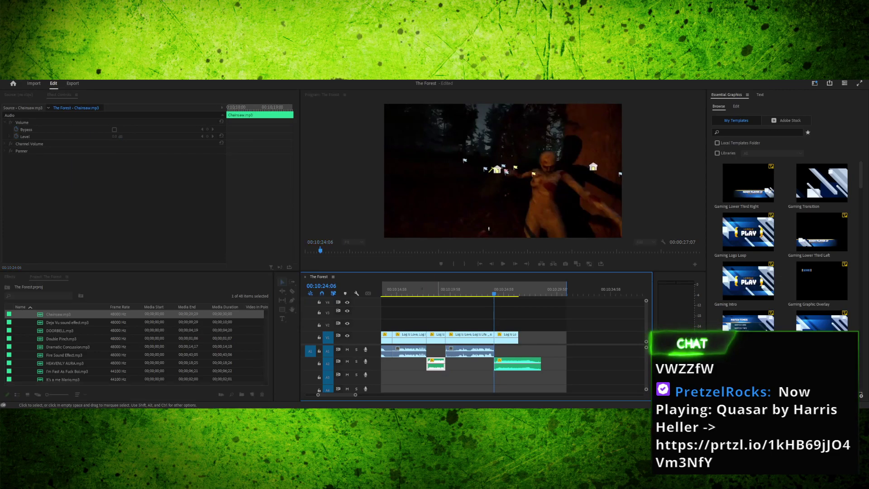
{"action": "key", "text": "Return"}
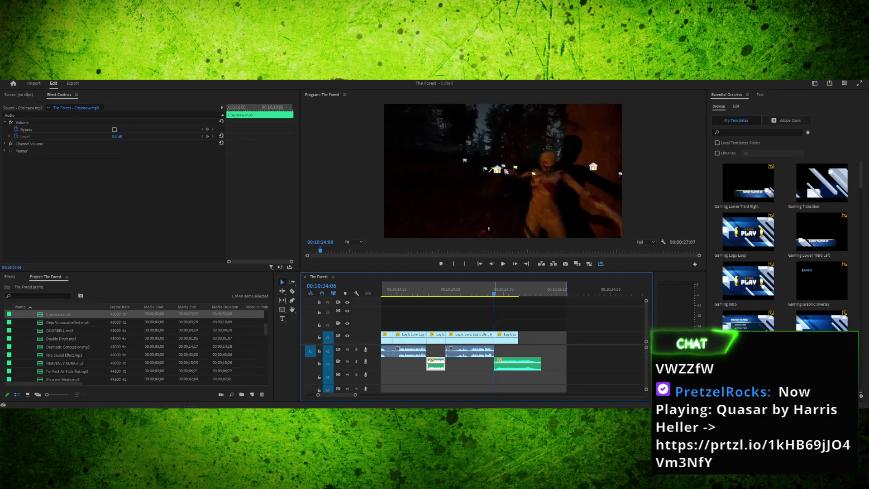
{"action": "key", "text": "space"}
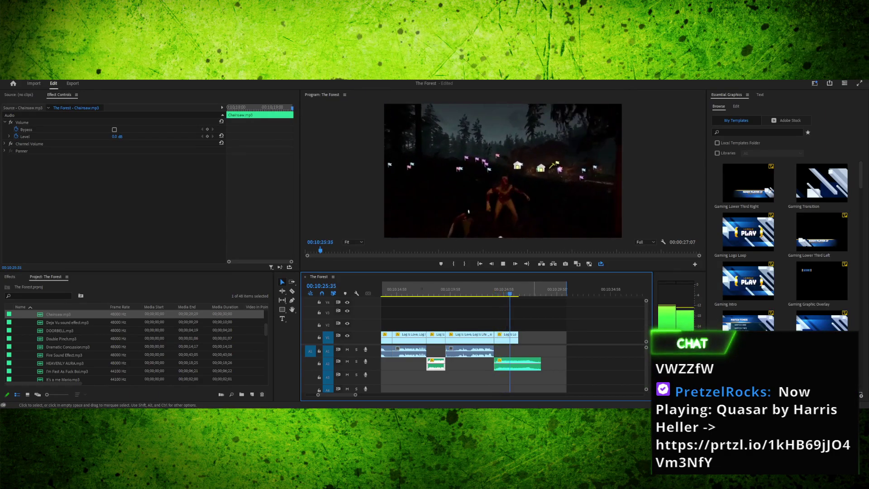
{"action": "key", "text": "space"}
{"action": "key", "text": "space"}
{"action": "key", "text": "space"}
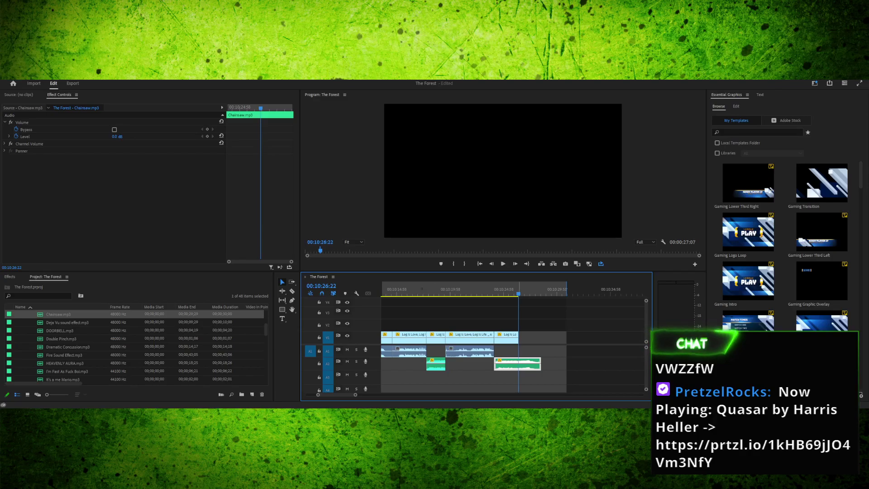
Trim the second Chainsaw sound to end at 00:10:26:22 and move the sequence's Out point there
{"action": "key", "text": "c"}
{"action": "left_click", "coordinate": [519, 364]}
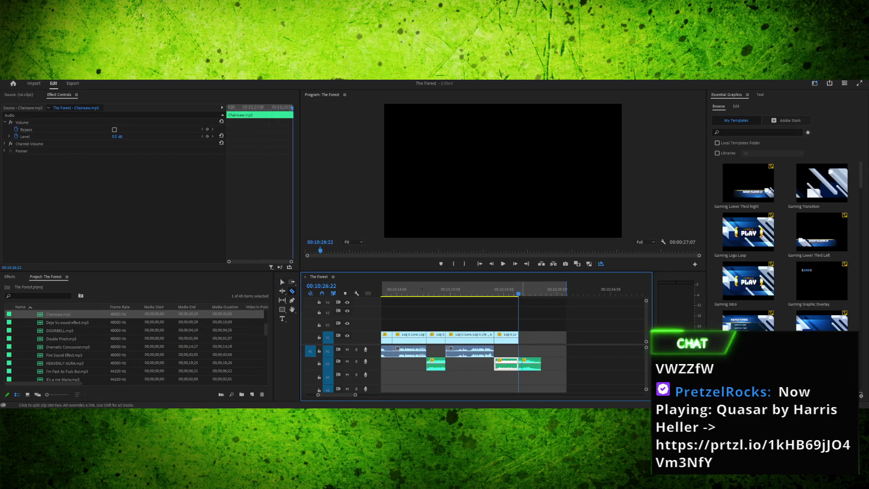
{"action": "key", "text": "Delete"}
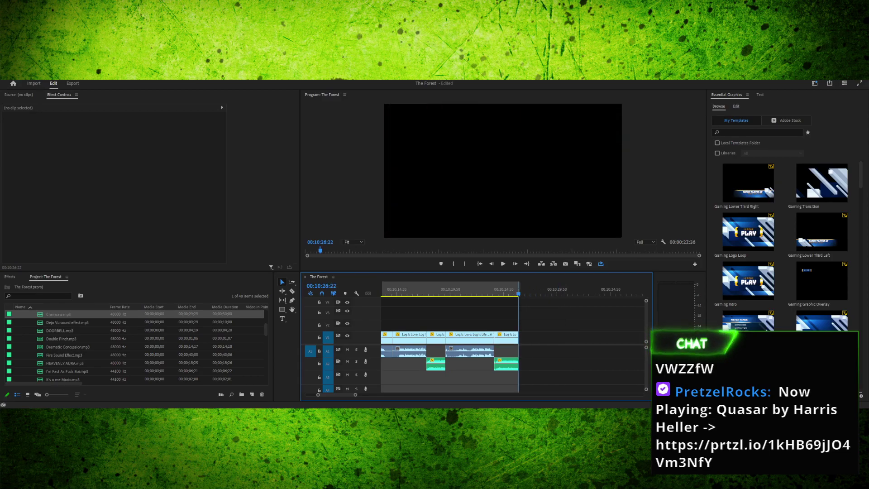
Play the cut into the enlarged creature clip around 00:10:24:06 to check it with the Chainsaw sound
{"action": "left_click", "coordinate": [475, 289]}
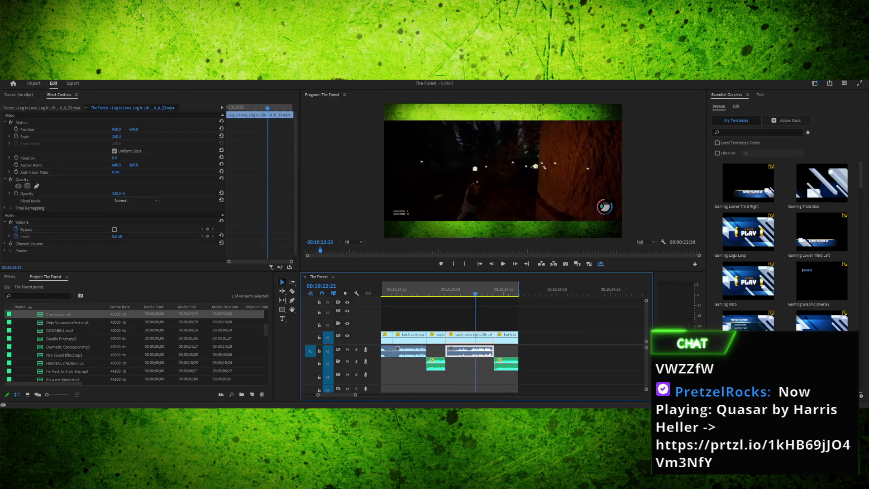
{"action": "key", "text": "space"}
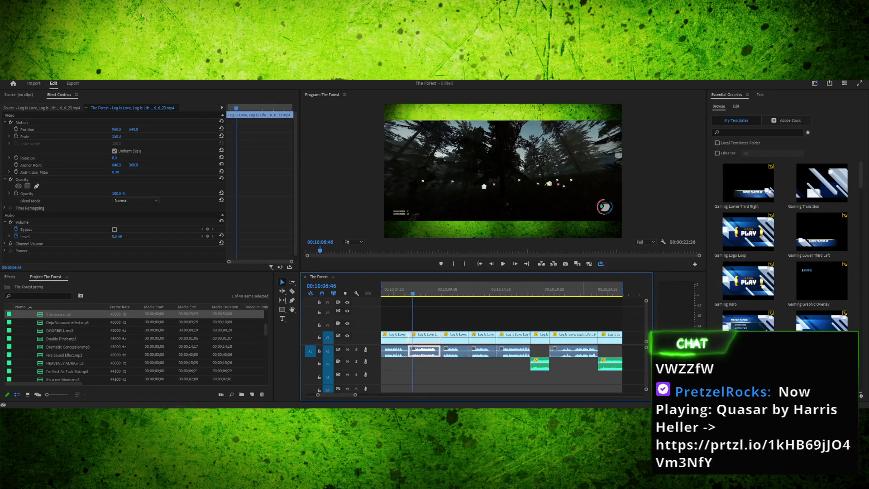
{"action": "left_click", "coordinate": [593, 290]}
{"action": "key", "text": "space"}
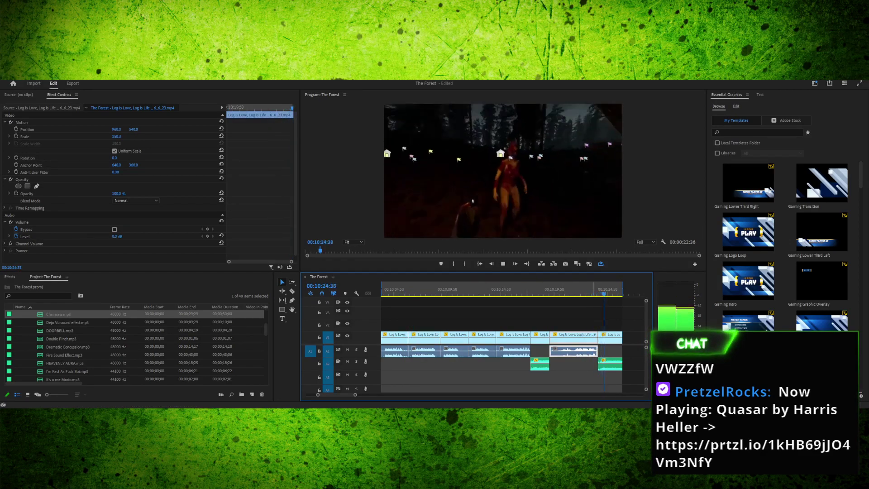
{"action": "key", "text": "space"}
{"action": "left_click", "coordinate": [594, 290]}
{"action": "key", "text": "space"}
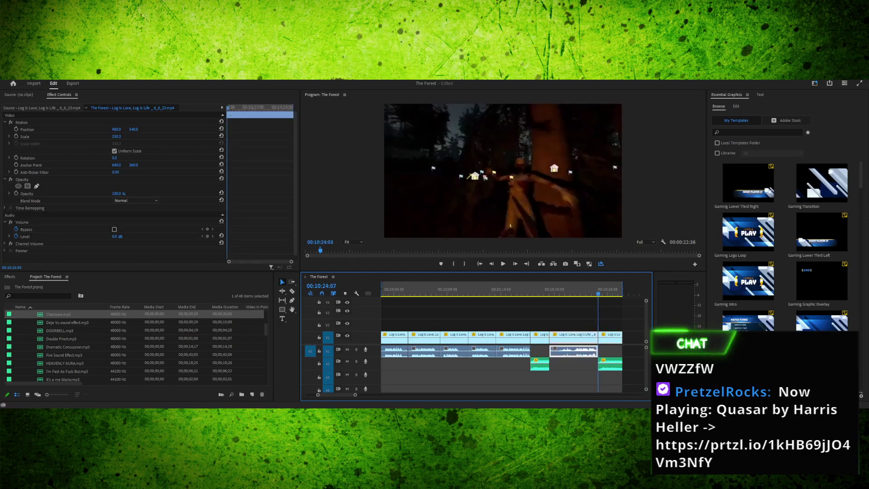
Step through and replay the enlarged creature clip up to its end to examine where the creature leaves the frame
{"action": "key", "text": "space"}
{"action": "key", "text": "Right"}
{"action": "key", "text": "Right"}
{"action": "key", "text": "Right"}
{"action": "key", "text": "Right"}
{"action": "key", "text": "Right"}
{"action": "key", "text": "Right"}
{"action": "key", "text": "Right"}
{"action": "key", "text": "Right"}
{"action": "key", "text": "Right"}
{"action": "key", "text": "Right"}
{"action": "key", "text": "Right"}
{"action": "key", "text": "Right"}
{"action": "key", "text": "Right"}
{"action": "key", "text": "Right"}
{"action": "key", "text": "Right"}
{"action": "key", "text": "Right"}
{"action": "key", "text": "Right"}
{"action": "key", "text": "Right"}
{"action": "key", "text": "Right"}
{"action": "key", "text": "Right"}
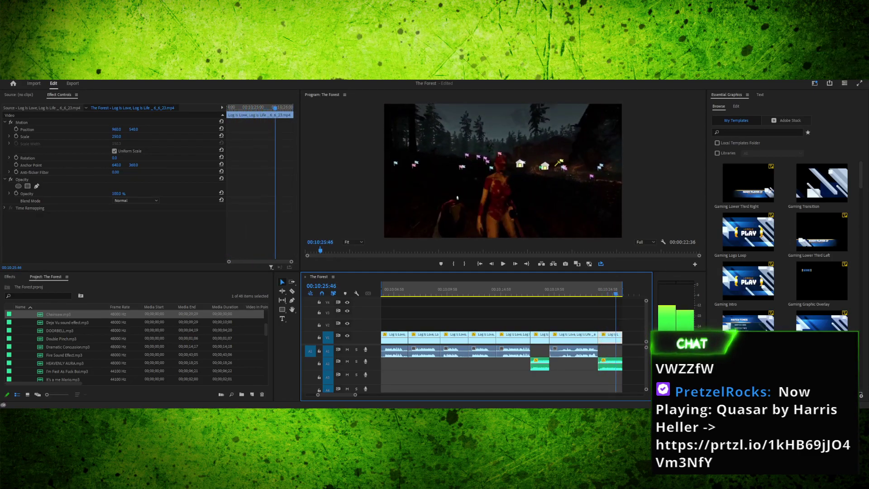
{"action": "key", "text": "j"}
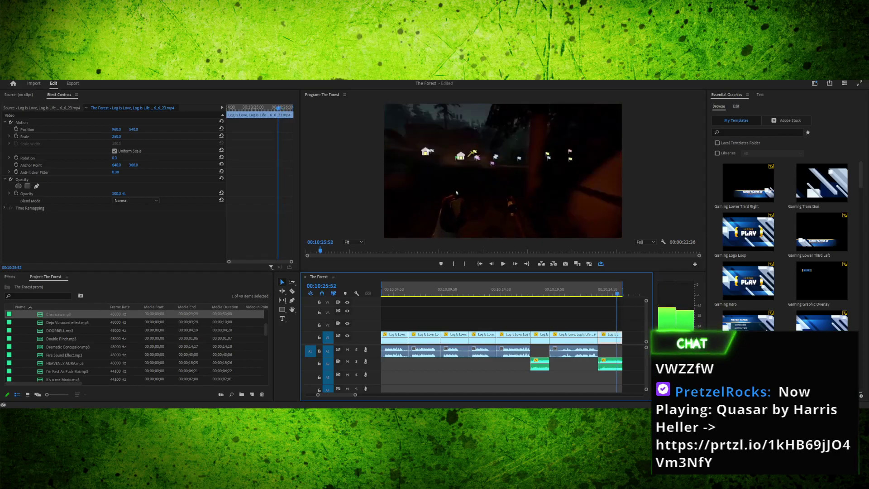
{"action": "key", "text": "Right"}
{"action": "key", "text": "Right"}
{"action": "key", "text": "Right"}
{"action": "key", "text": "Right"}
{"action": "key", "text": "Right"}
{"action": "key", "text": "Right"}
{"action": "key", "text": "Right"}
{"action": "key", "text": "Right"}
{"action": "key", "text": "Left"}
{"action": "key", "text": "Left"}
{"action": "key", "text": "Left"}
{"action": "key", "text": "Left"}
{"action": "key", "text": "Left"}
{"action": "key", "text": "Left"}
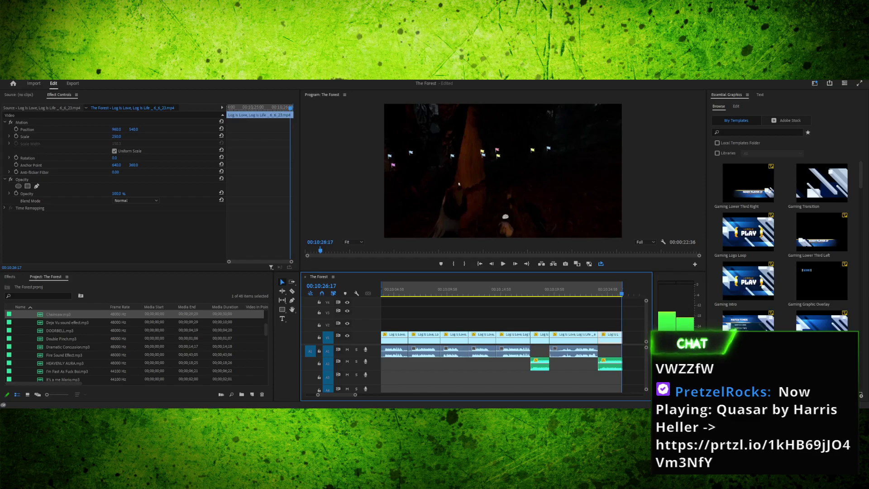
{"action": "key", "text": "space"}
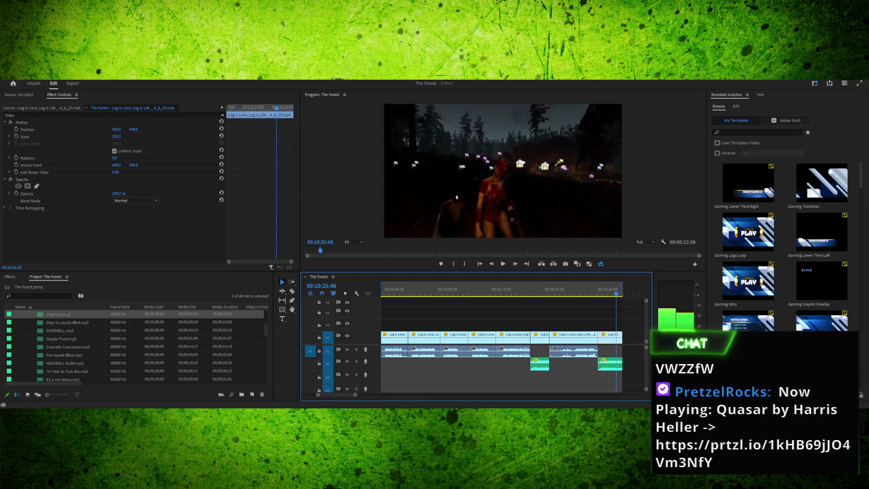
{"action": "key", "text": "space"}
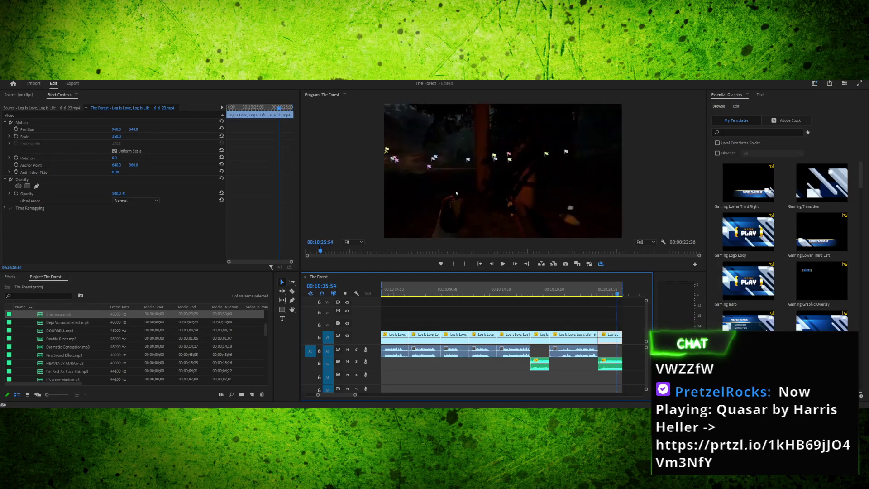
Cut the enlarged creature clip and its Chainsaw sound at 00:10:25:52 and delete the pieces after the cut
{"action": "key", "text": "Left"}
{"action": "key", "text": "Left"}
{"action": "key", "text": "Left"}
{"action": "key", "text": "Left"}
{"action": "key", "text": "equal"}
{"action": "key", "text": "equal"}
{"action": "key", "text": "equal"}
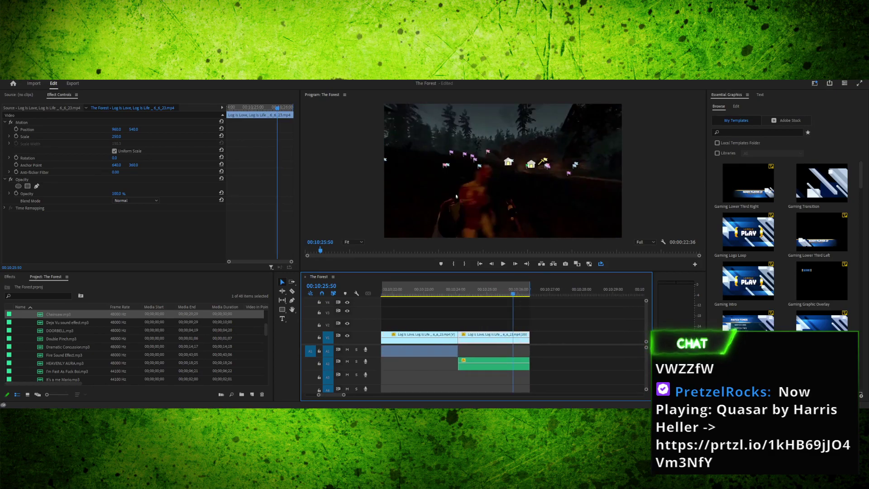
{"action": "key", "text": "space"}
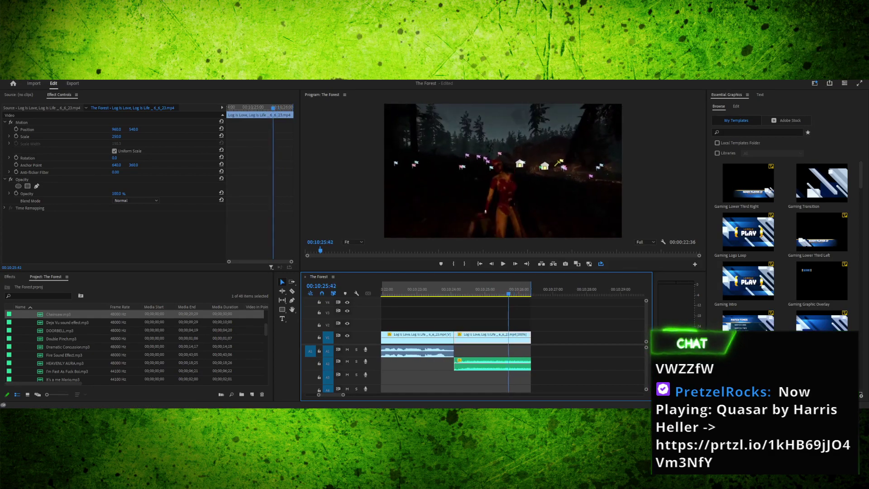
{"action": "key", "text": "space"}
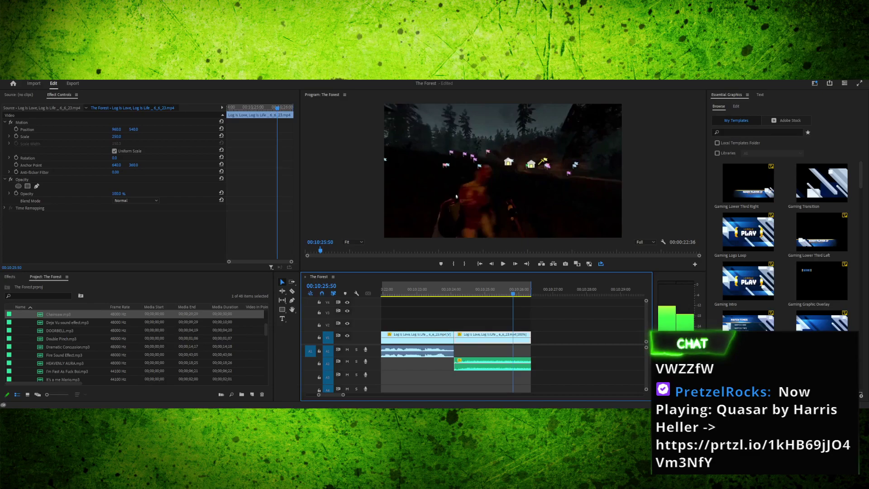
{"action": "key", "text": "Right"}
{"action": "key", "text": "Right"}
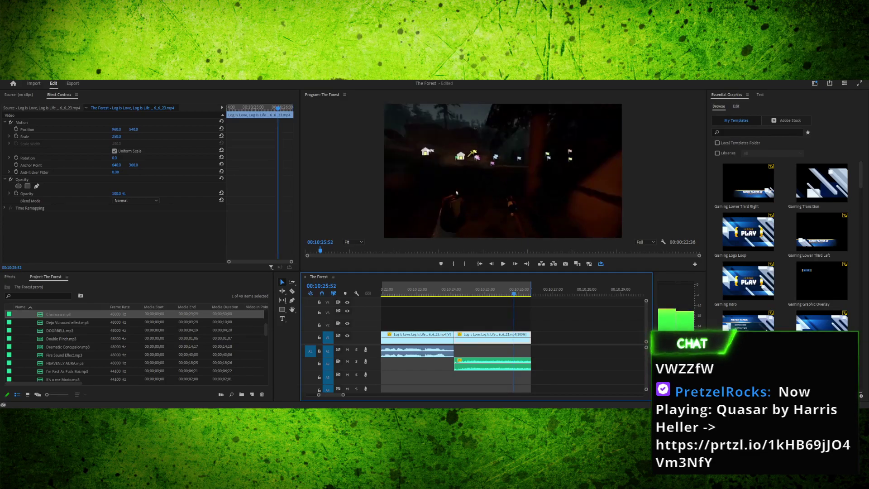
{"action": "key", "text": "c"}
{"action": "left_click", "coordinate": [514, 337]}
{"action": "key", "text": "v"}
{"action": "left_click", "coordinate": [519, 364]}
{"action": "key", "text": "Delete"}
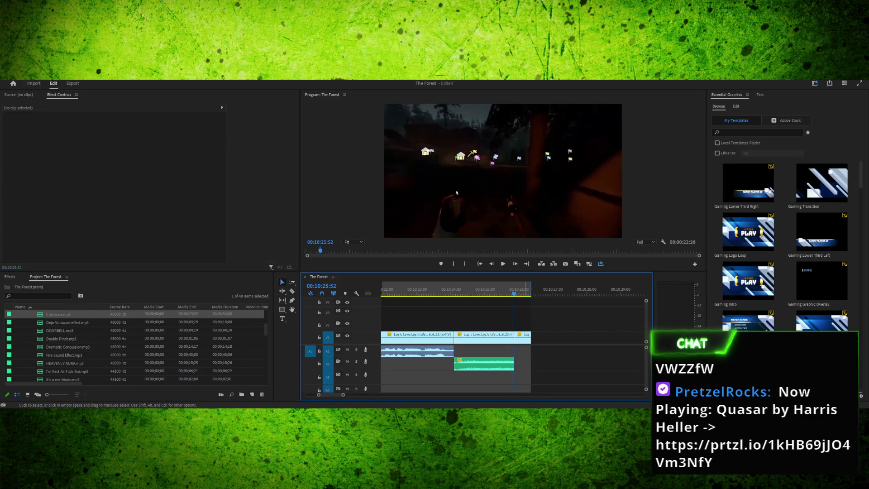
{"action": "left_click", "coordinate": [522, 338]}
{"action": "key", "text": "Delete"}
Play the shortened ending from 00:10:23:18 to check the creature clip with its Chainsaw sound
{"action": "left_click_drag", "start_coordinate": [530, 288], "coordinate": [428, 290]}
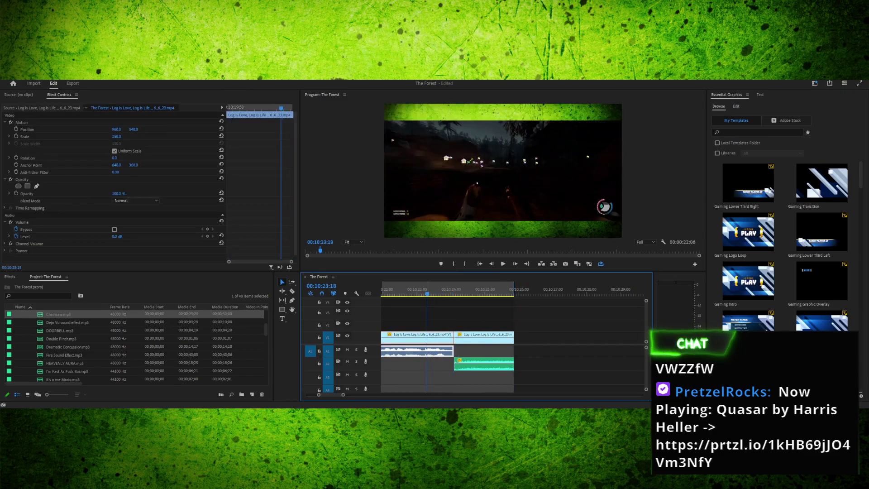
{"action": "key", "text": "space"}
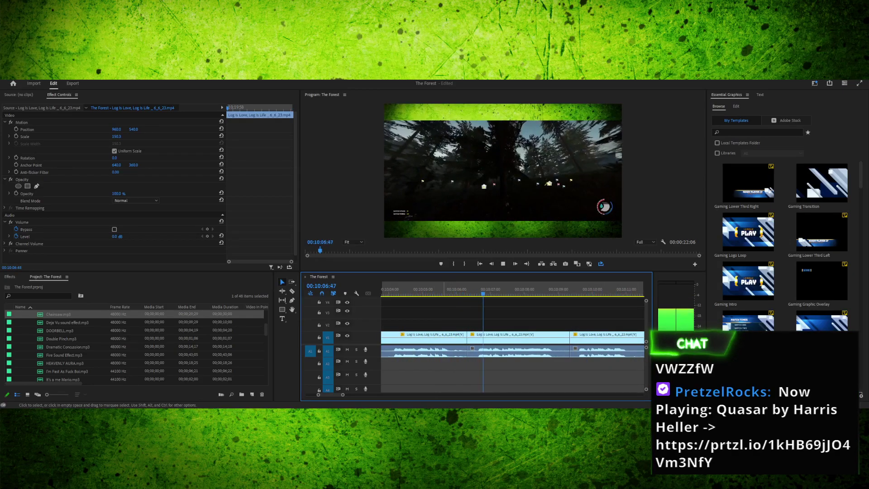
{"action": "left_click_drag", "start_coordinate": [343, 395], "coordinate": [372, 394]}
{"action": "key", "text": "equal"}
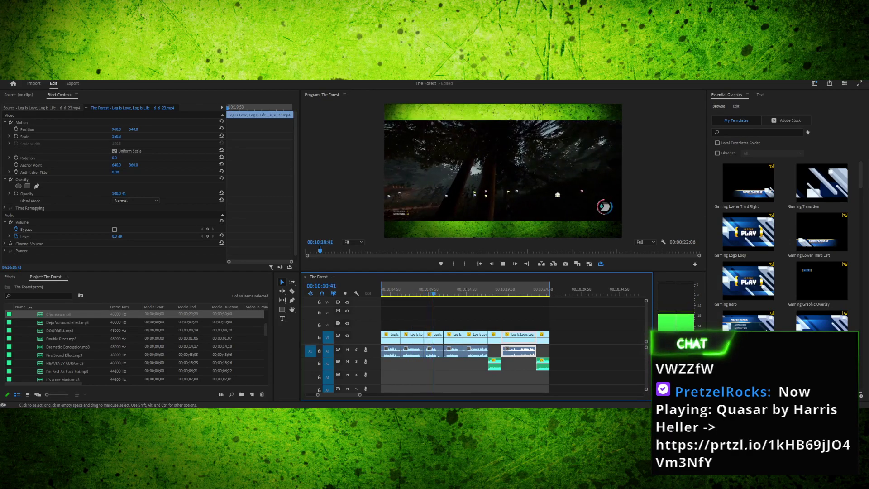
Replay the opening gameplay clips from around 00:10:06 to review the cut into the second clip
{"action": "key", "text": "space"}
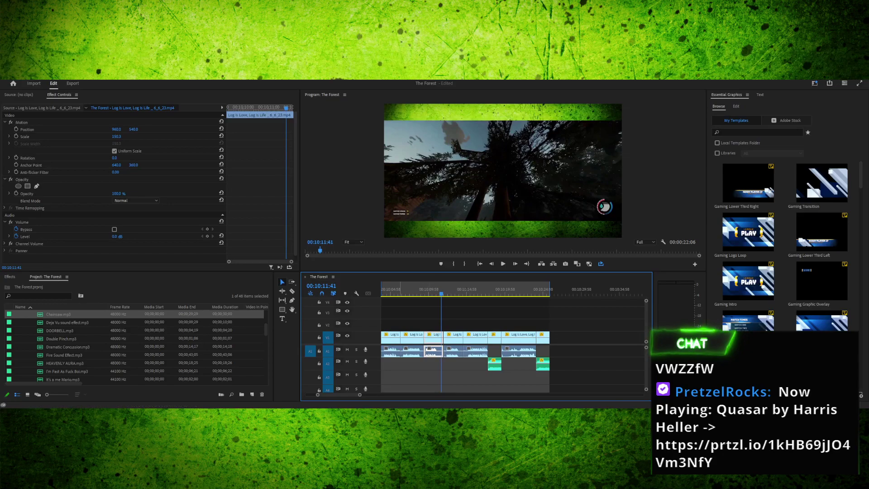
{"action": "left_click_drag", "start_coordinate": [399, 290], "coordinate": [393, 290]}
{"action": "key", "text": "space"}
{"action": "scroll", "coordinate": [512, 337], "scroll_direction": "up", "scroll_amount": 3}
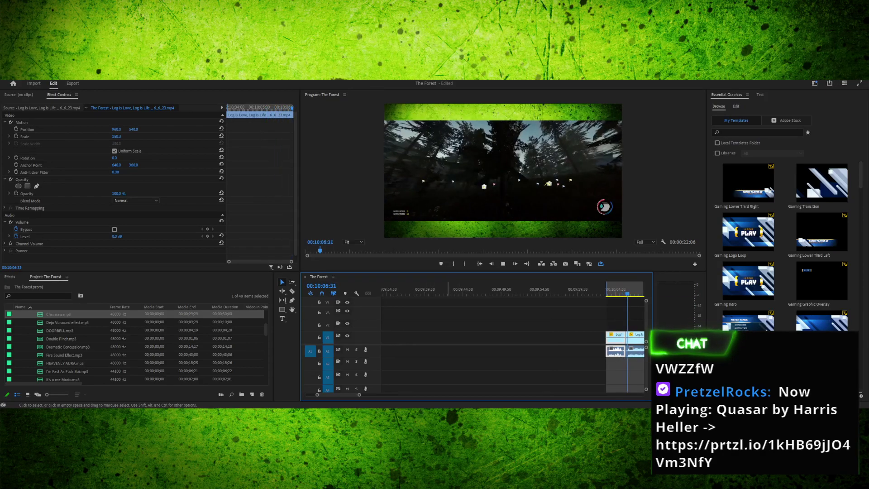
{"action": "key", "text": "space"}
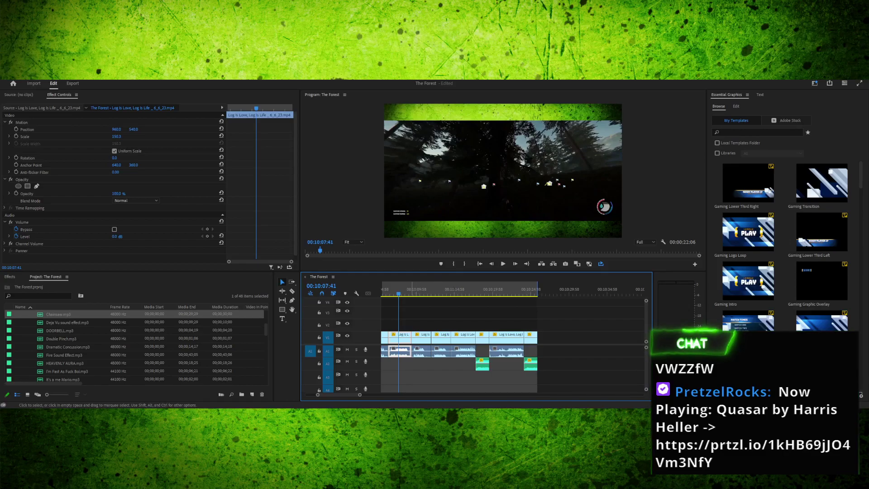
{"action": "scroll", "coordinate": [458, 344], "scroll_direction": "right", "scroll_amount": 1}
Set the second gameplay clip's scale to 100 and play the sequence from its start to check it
{"action": "left_click_drag", "start_coordinate": [389, 290], "coordinate": [502, 289]}
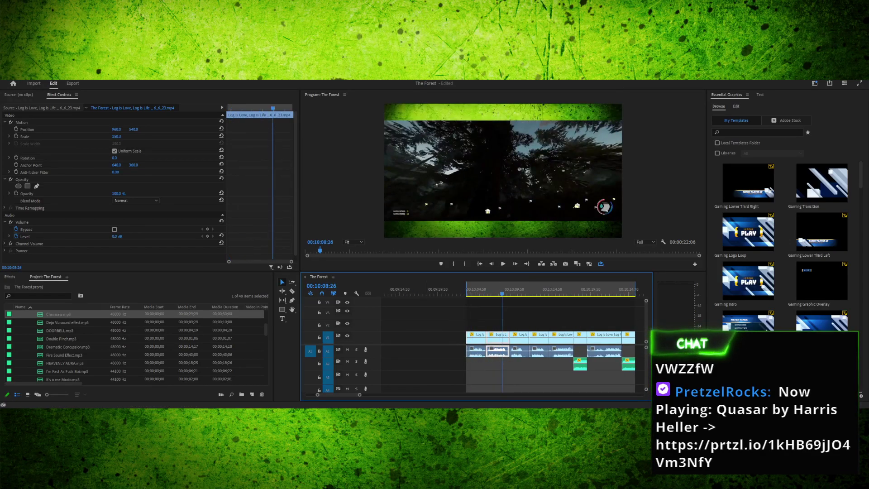
{"action": "left_click", "coordinate": [117, 136]}
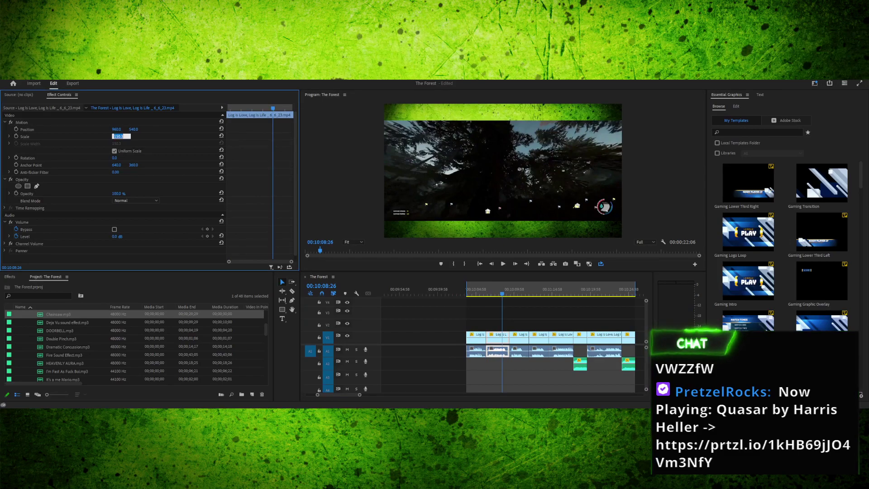
{"action": "type", "text": "100"}
{"action": "key", "text": "Return"}
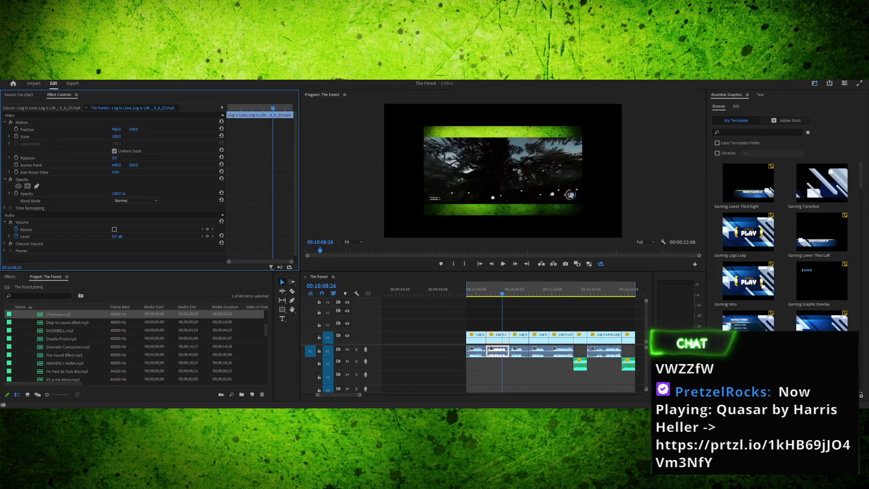
{"action": "left_click_drag", "start_coordinate": [503, 290], "coordinate": [469, 290]}
{"action": "key", "text": "space"}
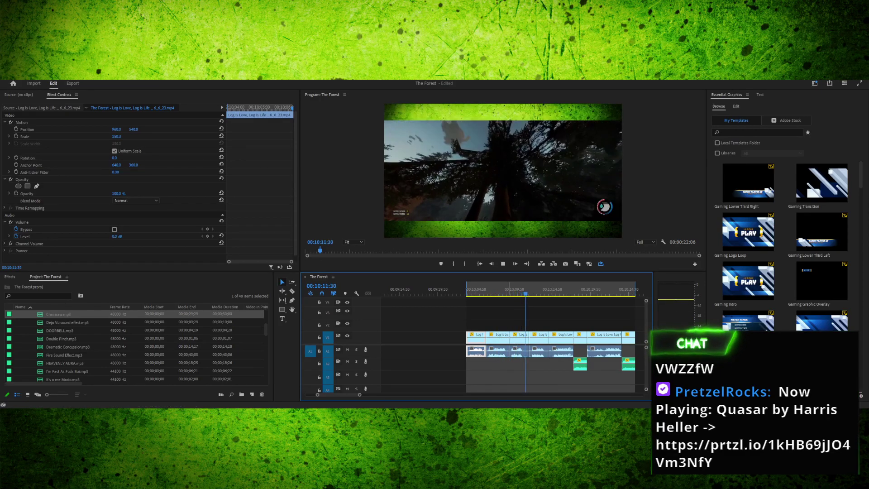
Rotate the second gameplay clip to about -16° in the preview and play it
{"action": "left_click_drag", "start_coordinate": [506, 288], "coordinate": [492, 288]}
{"action": "double_click", "coordinate": [503, 170]}
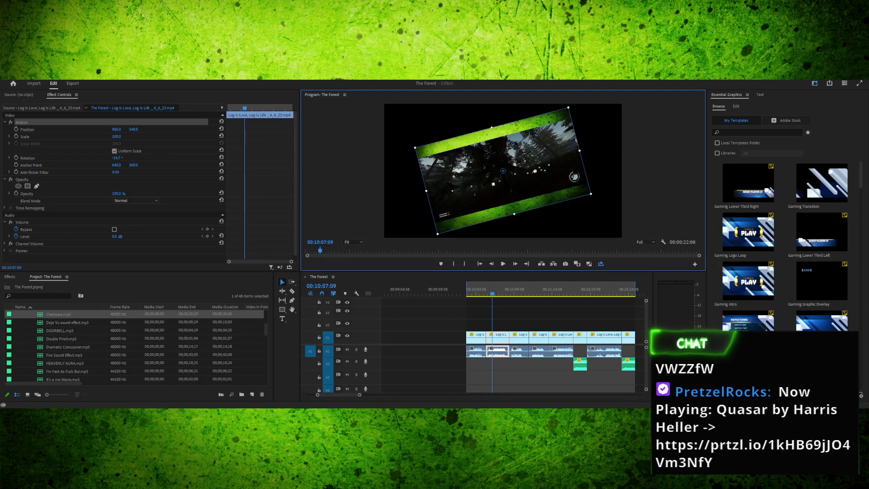
{"action": "key", "text": "ctrl+shift+space"}
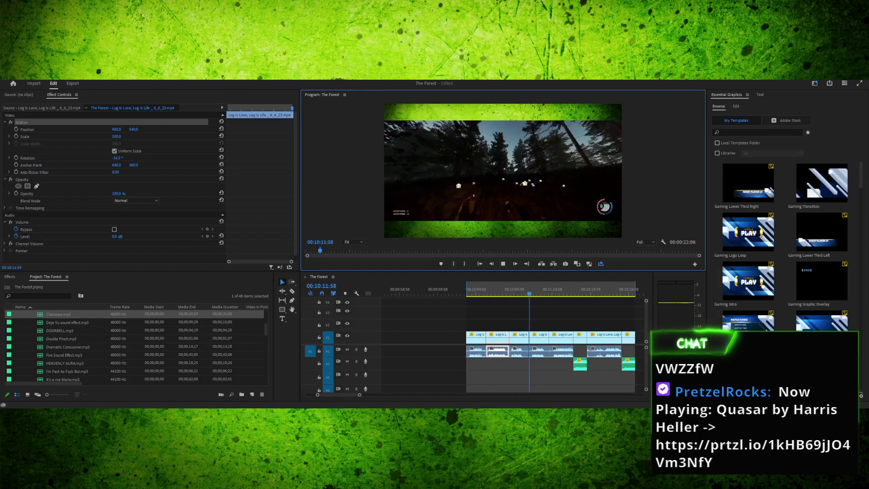
Play the first clips from 00:10:04:00 to check the transition into the tilted second clip
{"action": "key", "text": "space"}
{"action": "mouse_move", "coordinate": [482, 289]}
{"action": "left_mouse_down"}
{"action": "mouse_move", "coordinate": [509, 289]}
{"action": "mouse_move", "coordinate": [469, 289]}
{"action": "left_mouse_up"}
{"action": "key", "text": "space"}
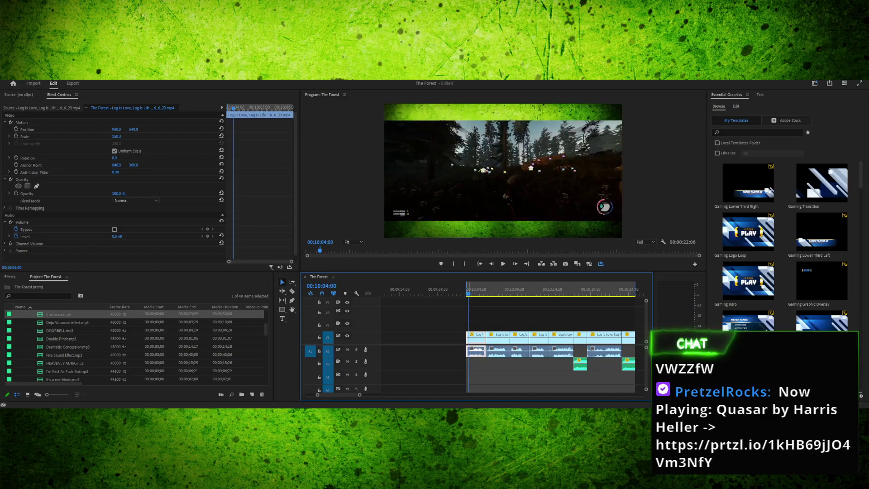
{"action": "key", "text": "space"}
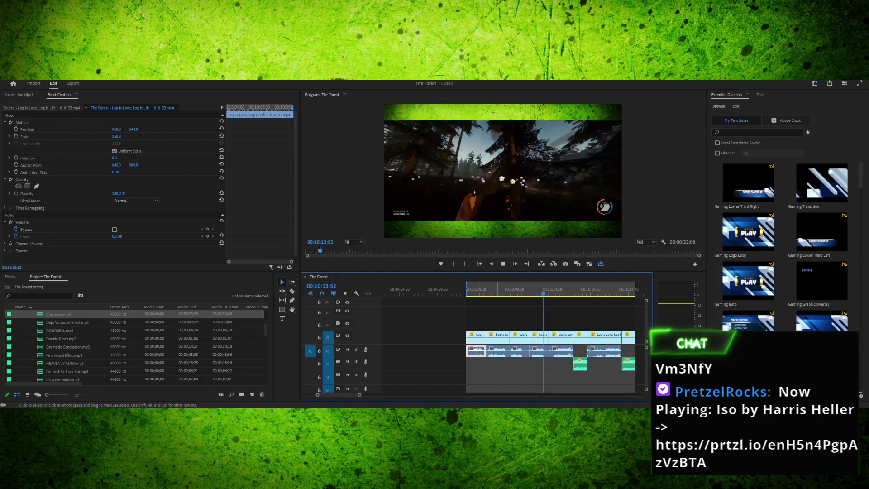
{"action": "key", "text": "space"}
Go to 00:10:06:39 in the second gameplay clip and reset its scale to 150 and its rotation to 0
{"action": "left_click_drag", "start_coordinate": [490, 289], "coordinate": [488, 289]}
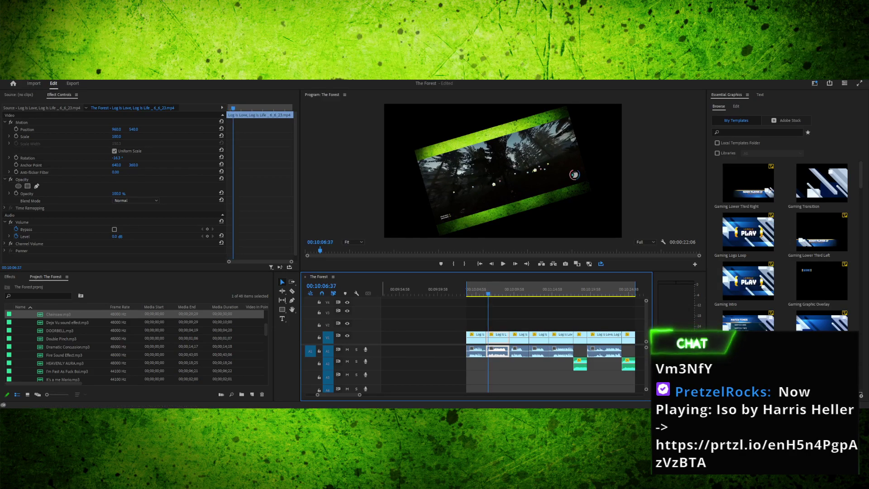
{"action": "key", "text": "="}
{"action": "key", "text": "="}
{"action": "key", "text": "="}
{"action": "key", "text": "="}
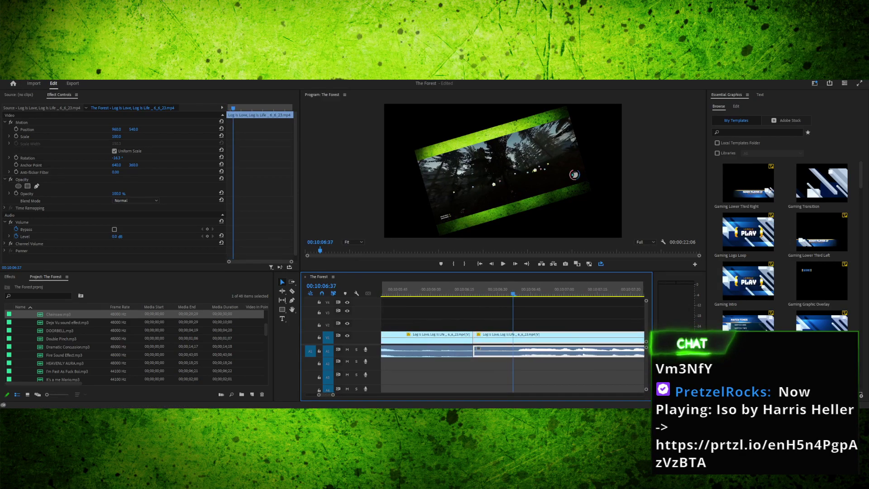
{"action": "key", "text": "Right"}
{"action": "key", "text": "Right"}
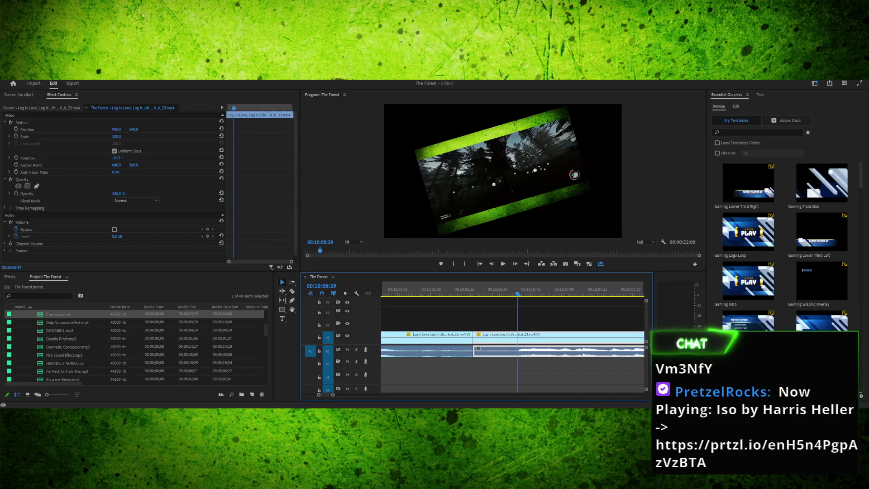
{"action": "left_click", "coordinate": [117, 137]}
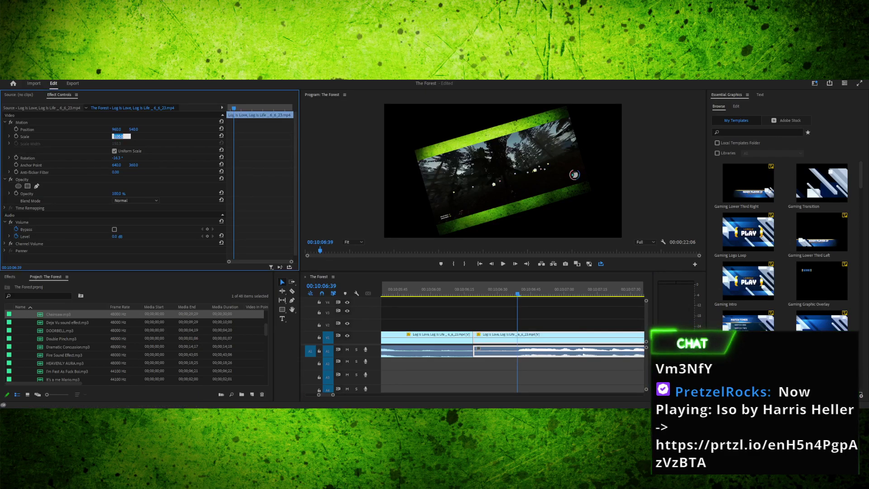
{"action": "type", "text": "150"}
{"action": "key", "text": "Return"}
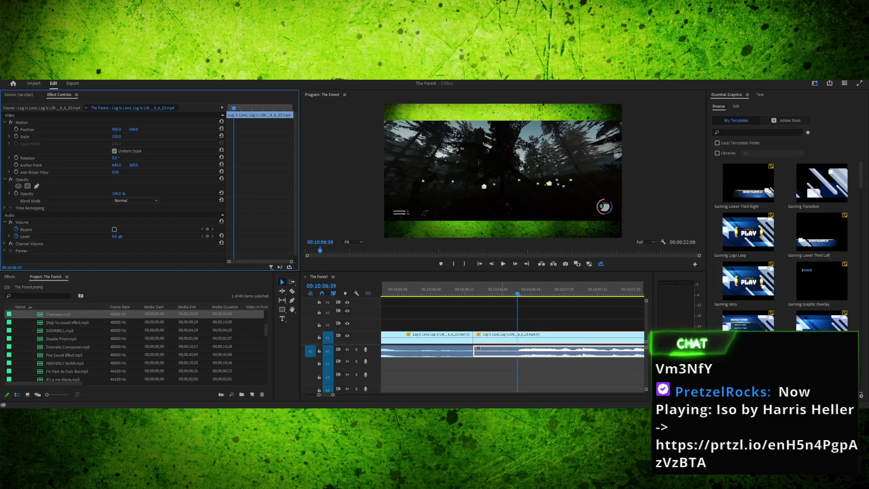
Add starting keyframes for the second clip's rotation, scale and position at 00:10:06:39
{"action": "key", "text": "Right"}
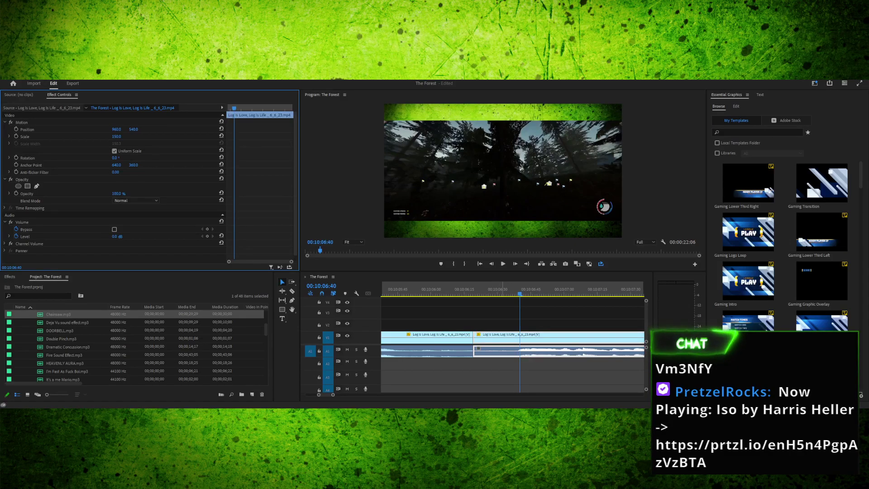
{"action": "key", "text": "Left"}
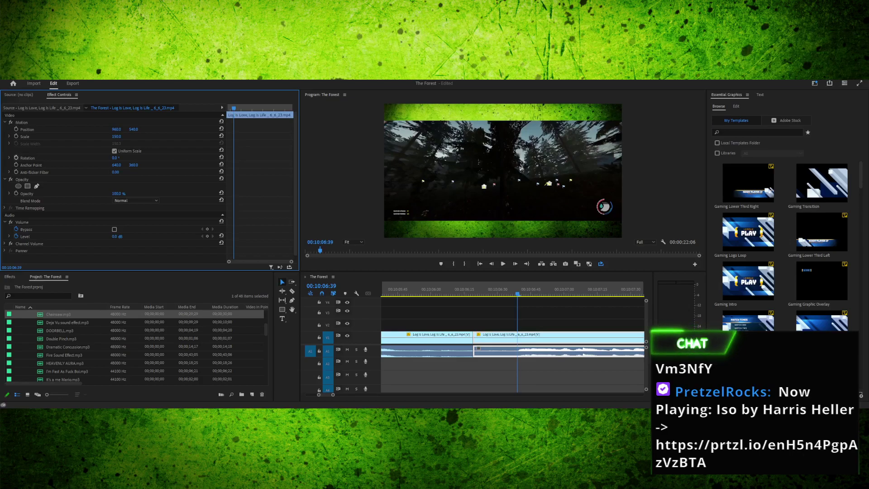
{"action": "left_click", "coordinate": [16, 157]}
{"action": "left_click", "coordinate": [16, 136]}
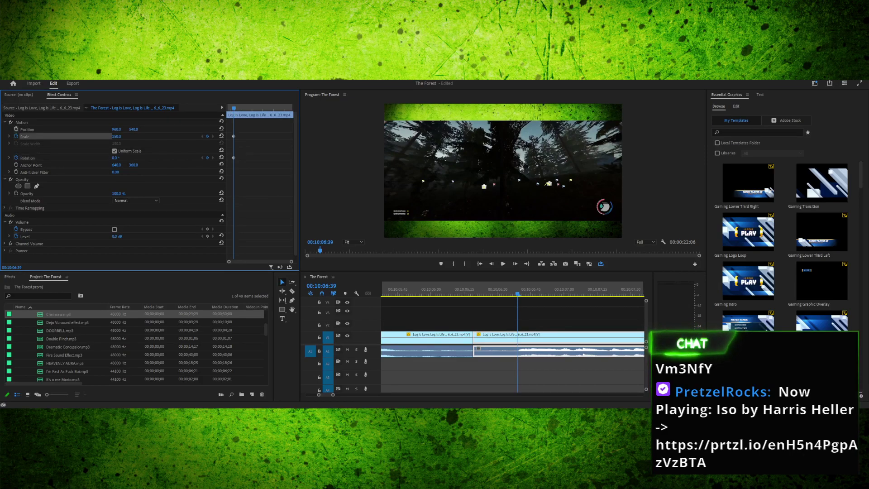
{"action": "left_click", "coordinate": [17, 129]}
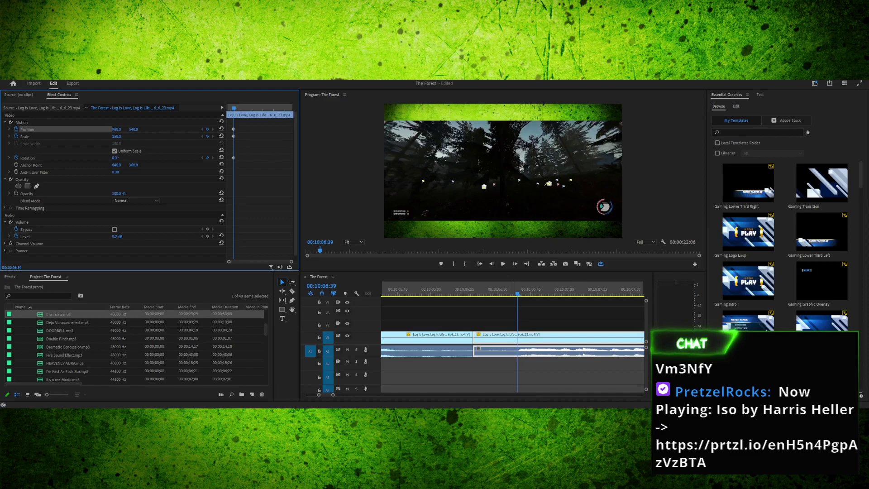
At 00:10:06:40, set the second gameplay clip's scale to 100 and rotate it counterclockwise to about -17°
{"action": "key", "text": "shift+3"}
{"action": "key", "text": "Right"}
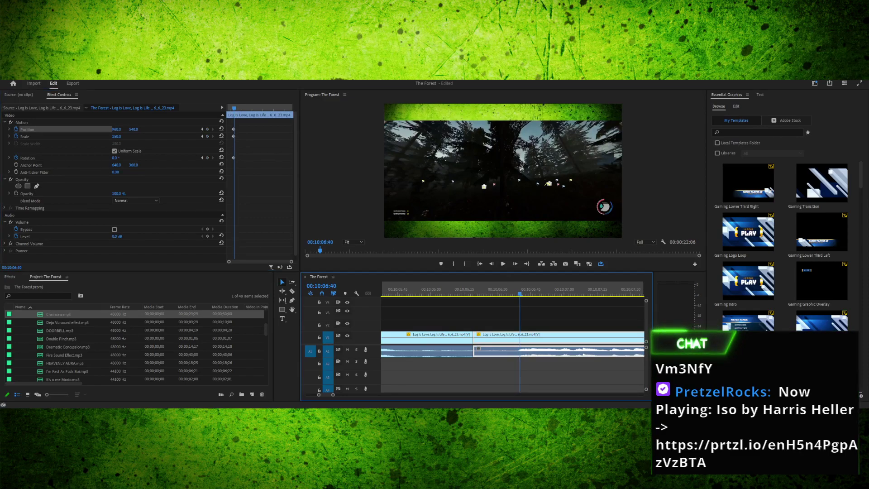
{"action": "left_click", "coordinate": [117, 136]}
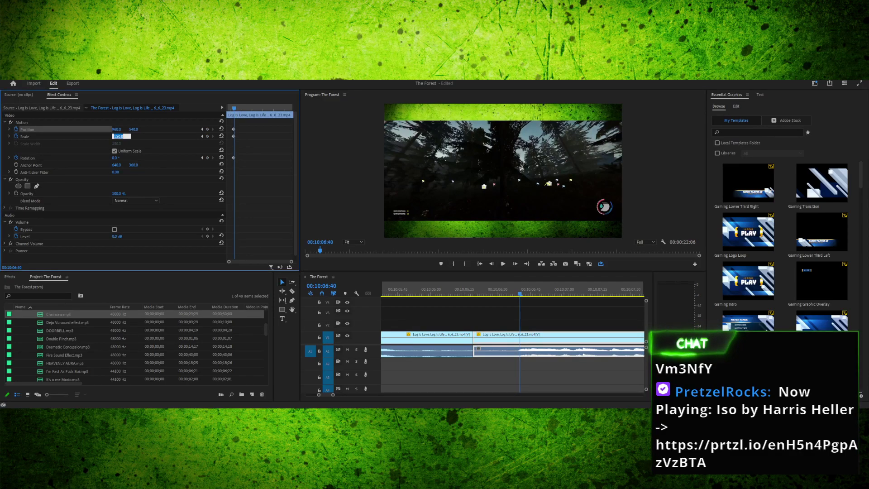
{"action": "type", "text": "100"}
{"action": "key", "text": "Return"}
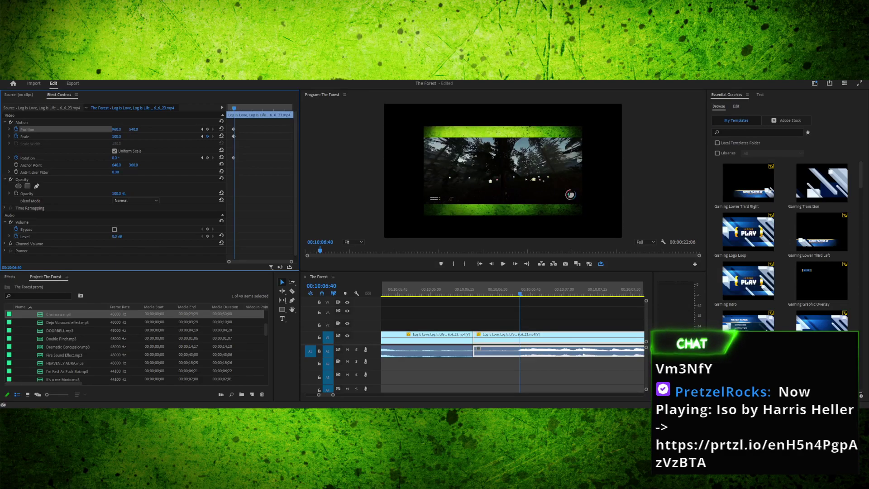
{"action": "double_click", "coordinate": [503, 171]}
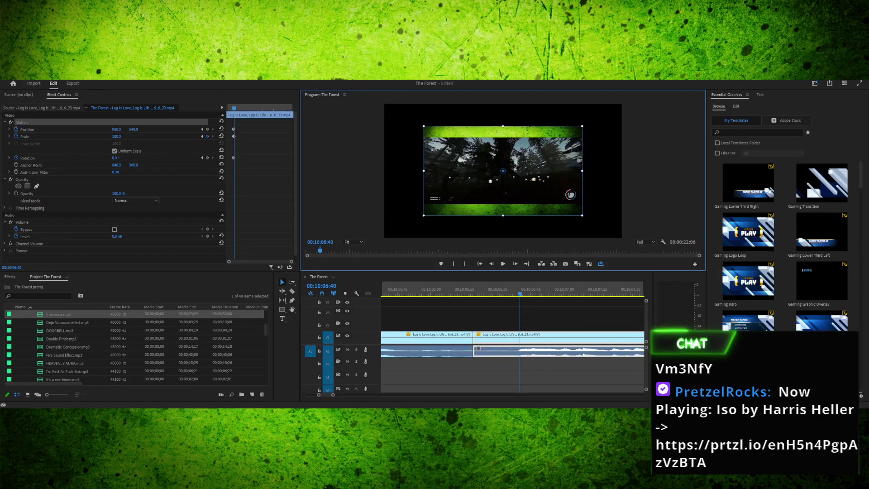
{"action": "left_click_drag", "start_coordinate": [585, 217], "coordinate": [596, 188]}
{"action": "left_click_drag", "start_coordinate": [408, 153], "coordinate": [409, 147]}
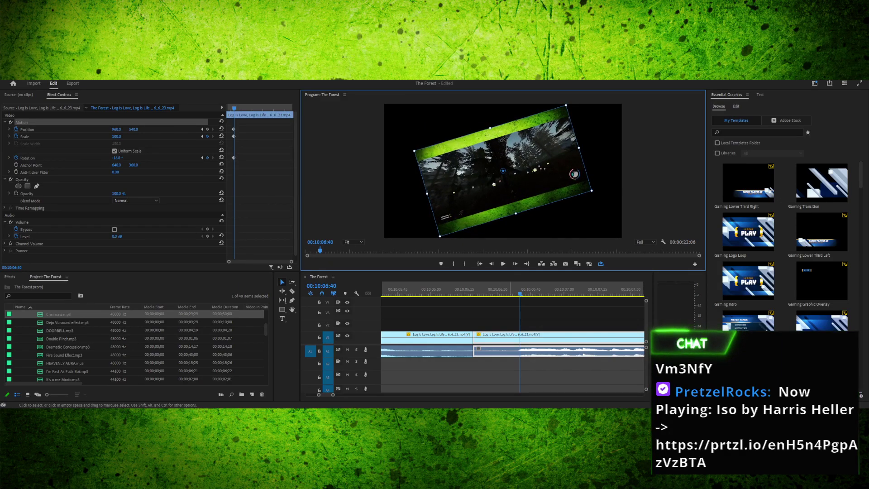
Go to 00:10:08:48 near the end of the second clip and add keyframes for its scale, position and rotation
{"action": "key", "text": "space"}
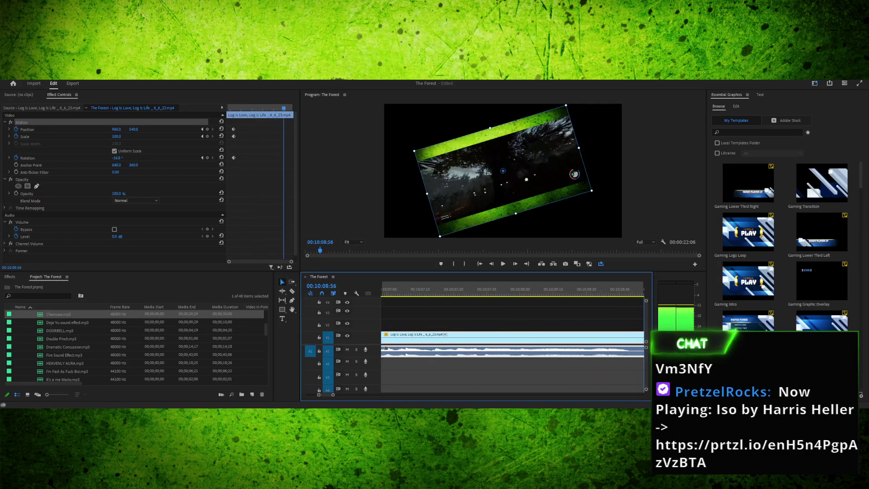
{"action": "key", "text": "Left"}
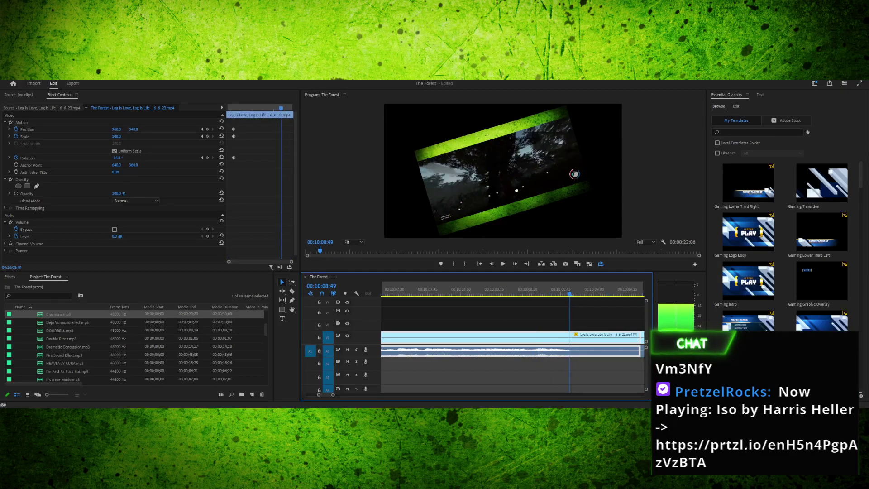
{"action": "key", "text": "Left"}
{"action": "key", "text": "Left"}
{"action": "key", "text": "Left"}
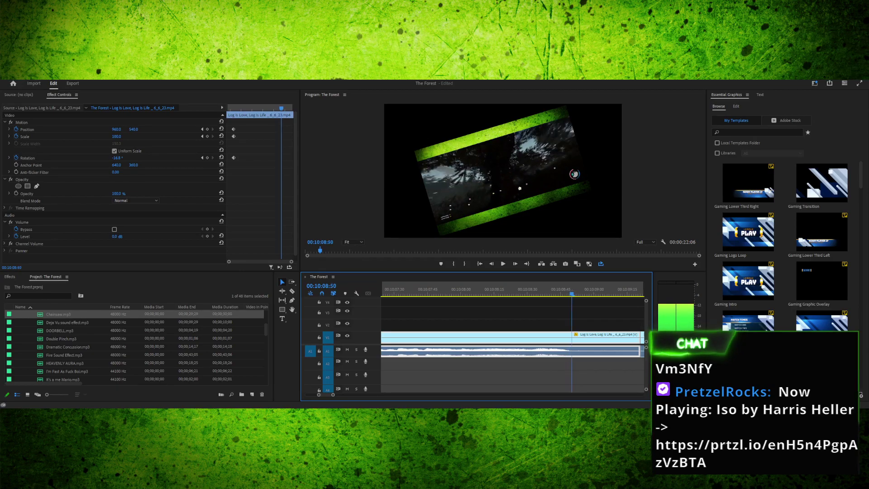
{"action": "key", "text": "Right"}
{"action": "key", "text": "Right"}
{"action": "key", "text": "Right"}
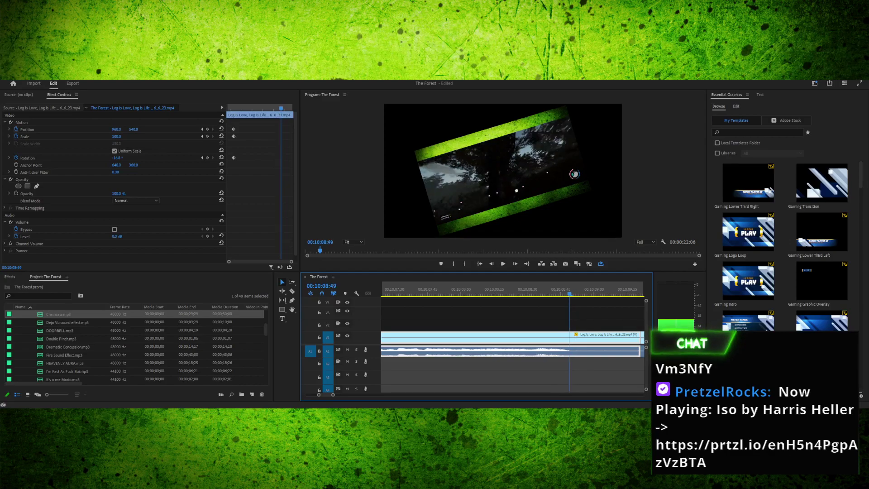
{"action": "key", "text": "Right"}
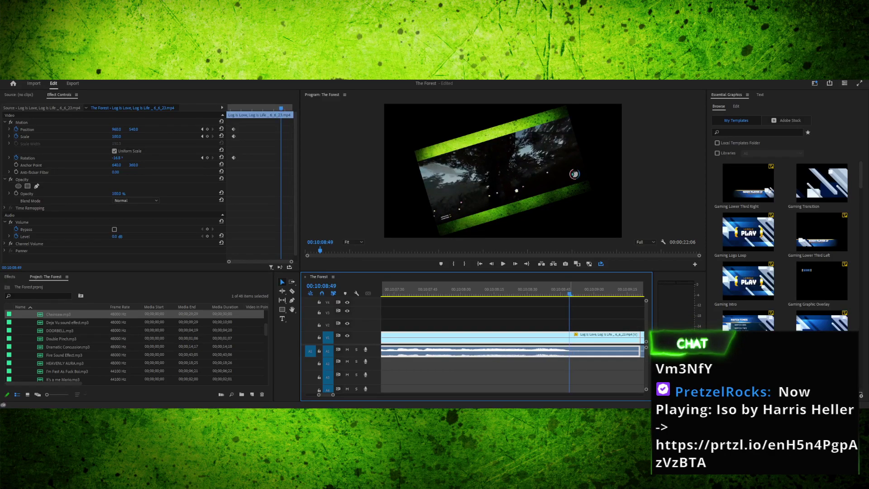
{"action": "left_click_drag", "start_coordinate": [537, 289], "coordinate": [569, 289]}
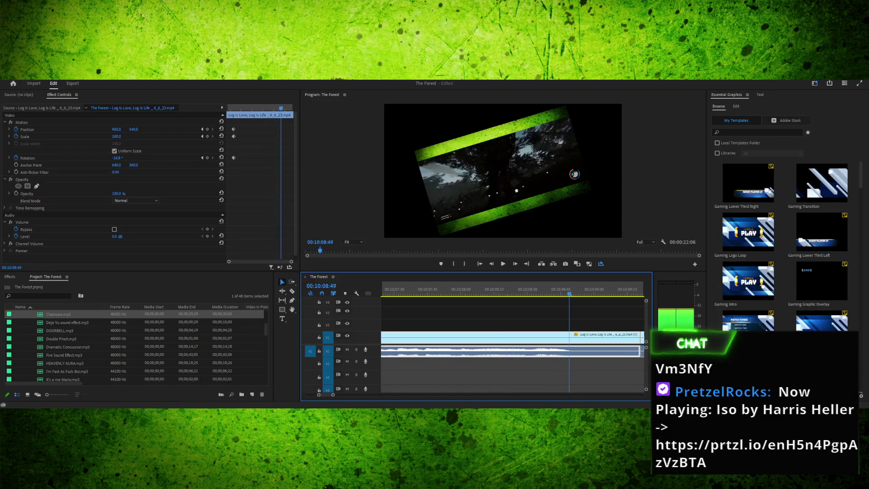
{"action": "key", "text": "Left"}
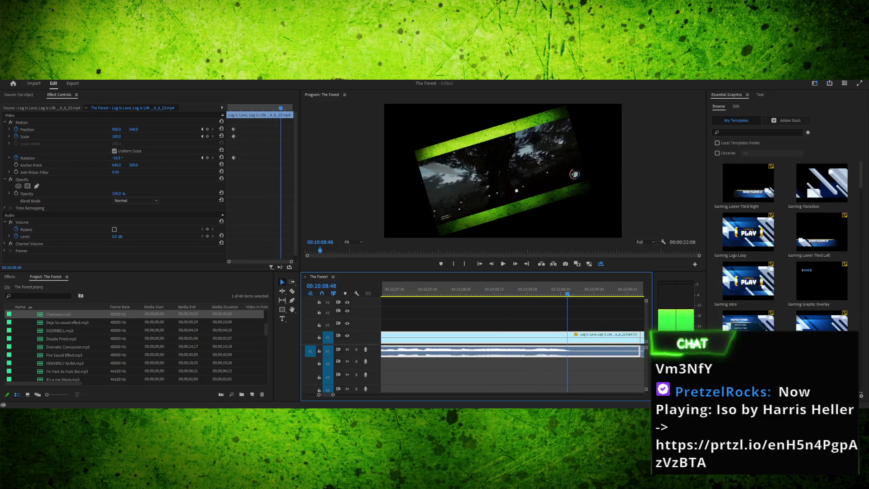
{"action": "left_click", "coordinate": [208, 136]}
{"action": "left_click", "coordinate": [207, 129]}
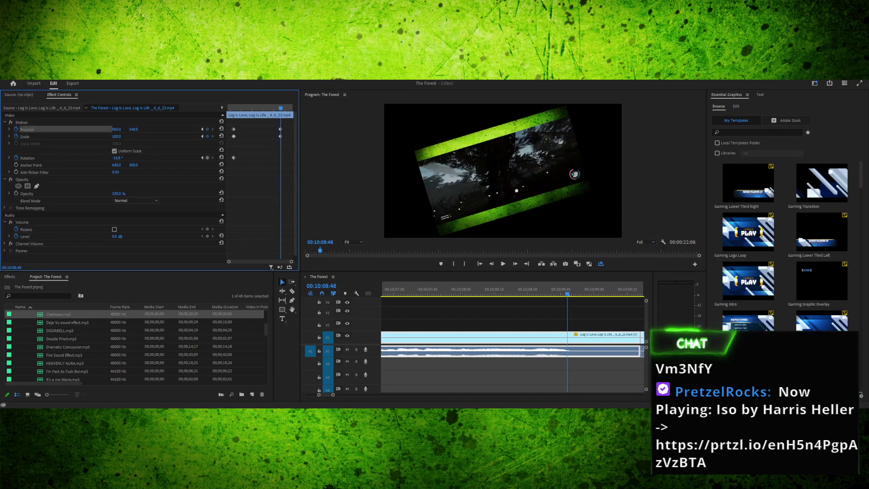
{"action": "left_click", "coordinate": [208, 158]}
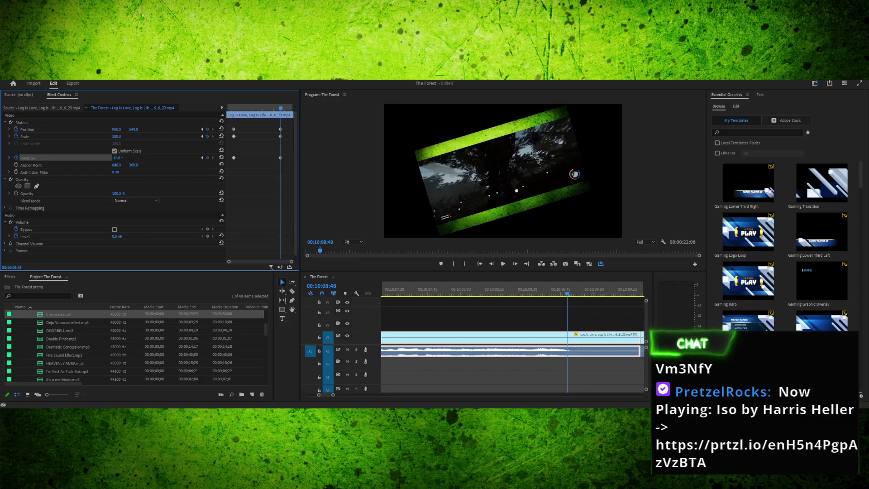
At 00:10:08:49, set the second clip's scale to 150 and rotation to 0, and remove all its position keyframes
{"action": "key", "text": "shift+3"}
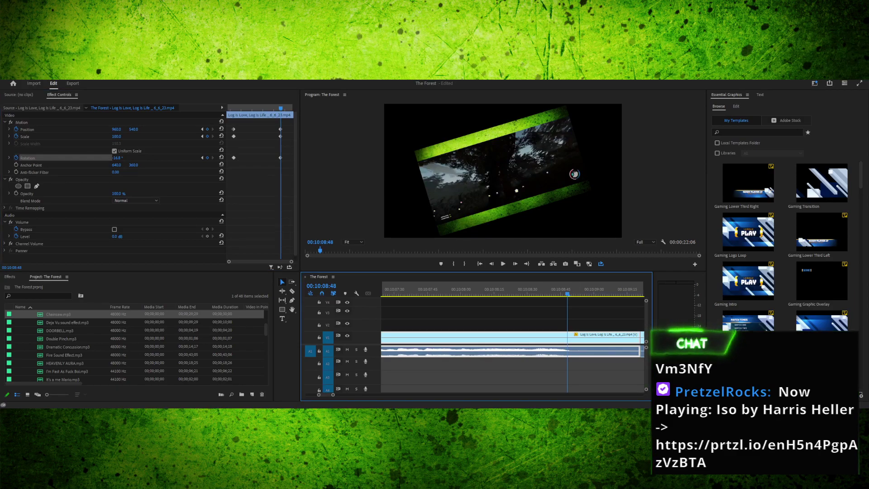
{"action": "key", "text": "Right"}
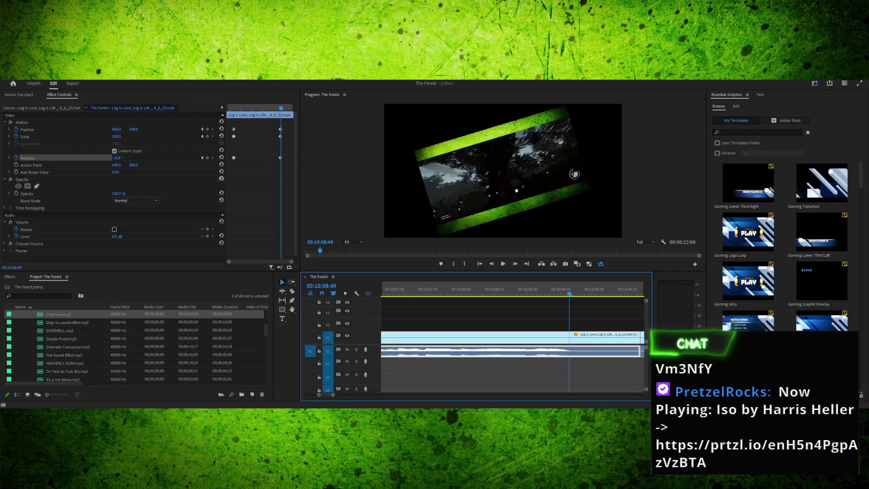
{"action": "left_click", "coordinate": [116, 137]}
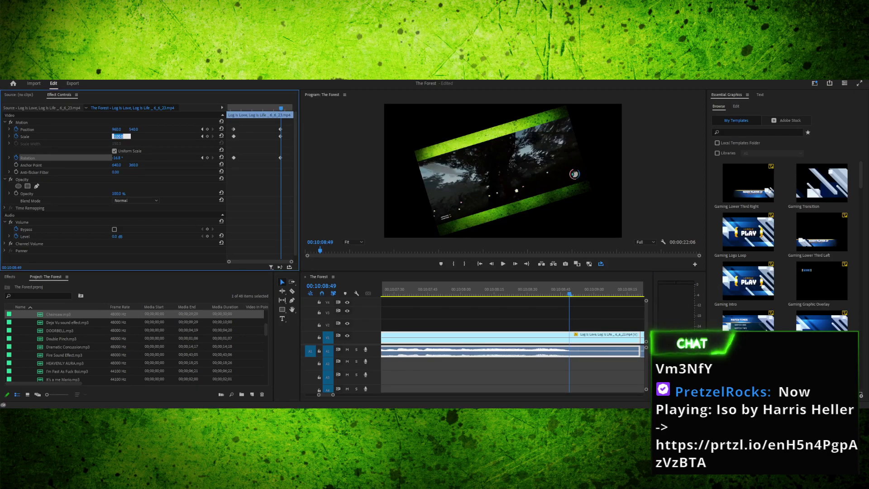
{"action": "type", "text": "150"}
{"action": "key", "text": "Return"}
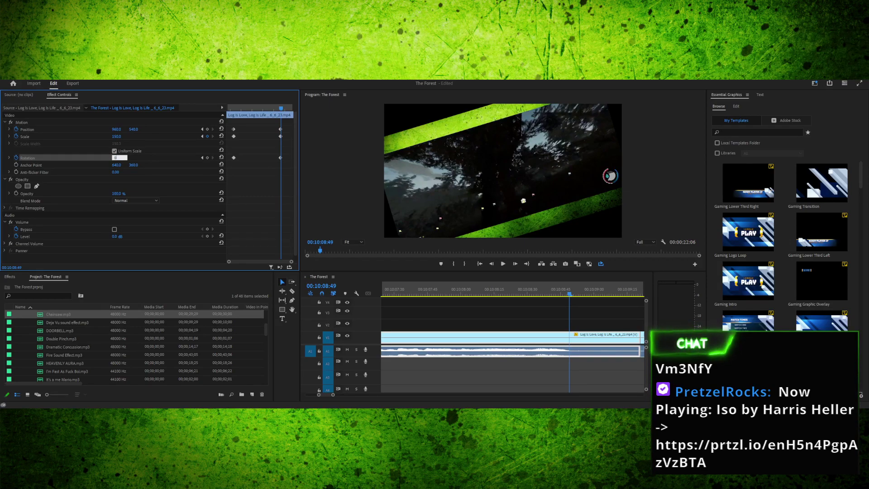
{"action": "key", "text": "Return"}
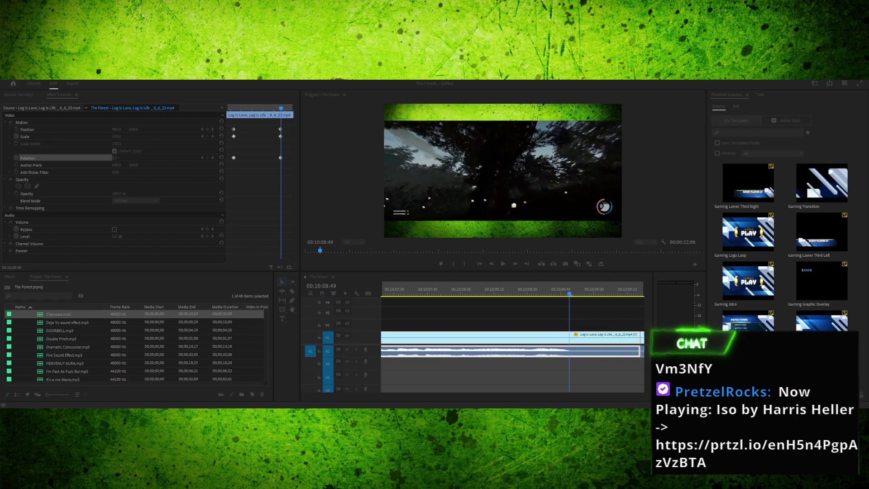
{"action": "key", "text": "Return"}
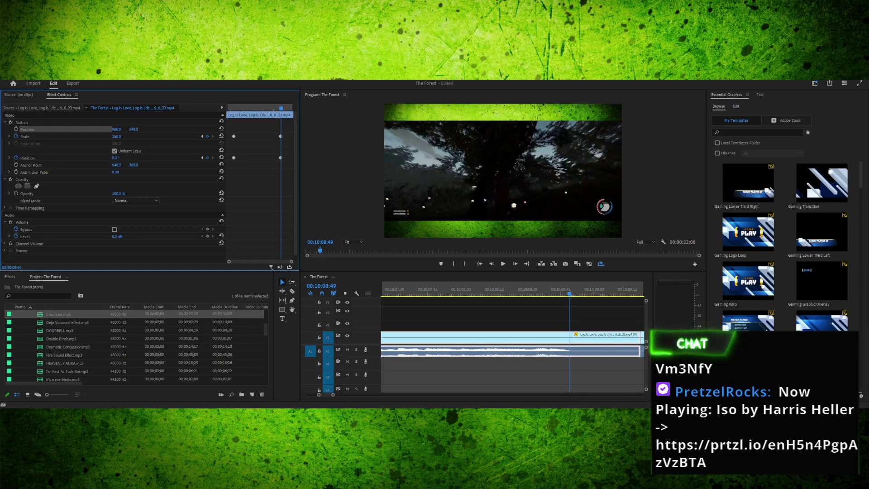
Play the edited section through the keyframed second clip and into the following clips, and save the project
{"action": "left_click_drag", "start_coordinate": [566, 289], "coordinate": [400, 289]}
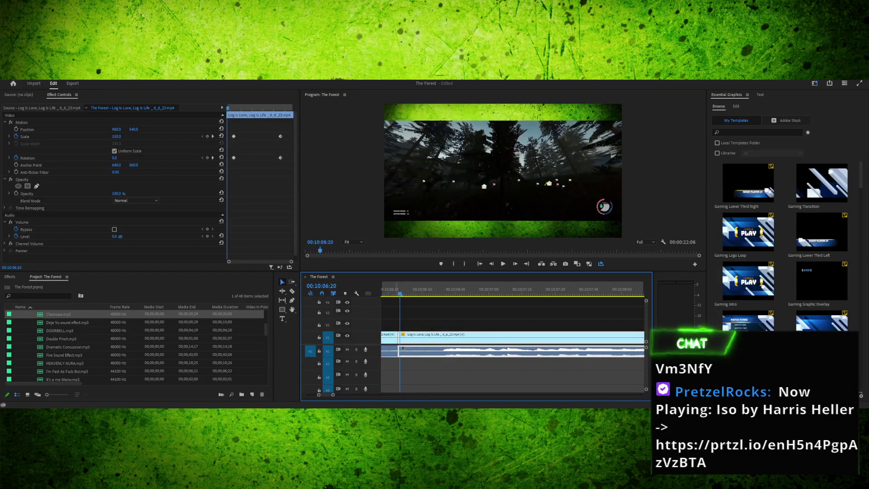
{"action": "left_click_drag", "start_coordinate": [333, 394], "coordinate": [366, 394]}
{"action": "key", "text": "Up"}
{"action": "key", "text": "space"}
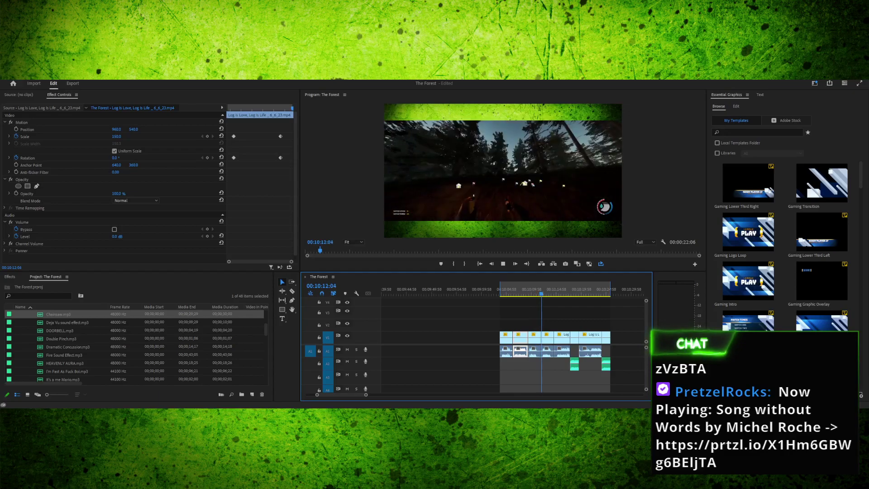
{"action": "key", "text": "space"}
{"action": "key", "text": "d"}
{"action": "key", "text": "ctrl+s"}
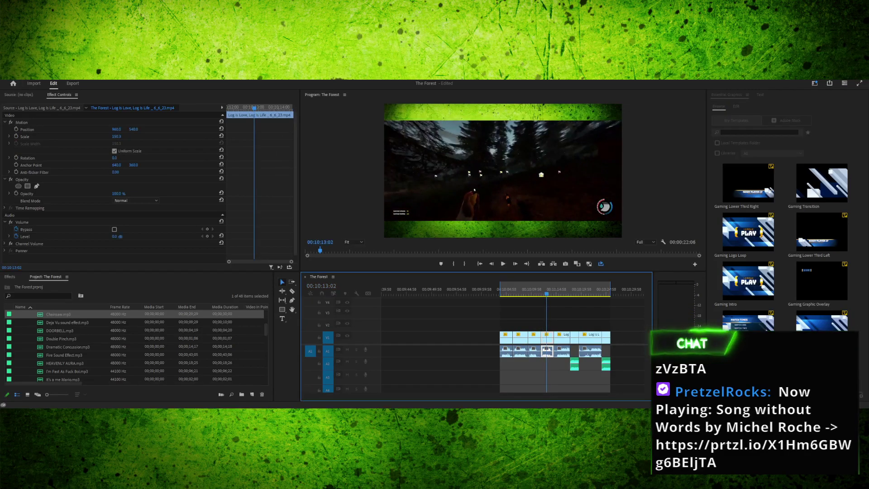
Play the edited section repeatedly from its opening clips to examine the tilted zoom effect and the pacing of the cuts
{"action": "key", "text": "space"}
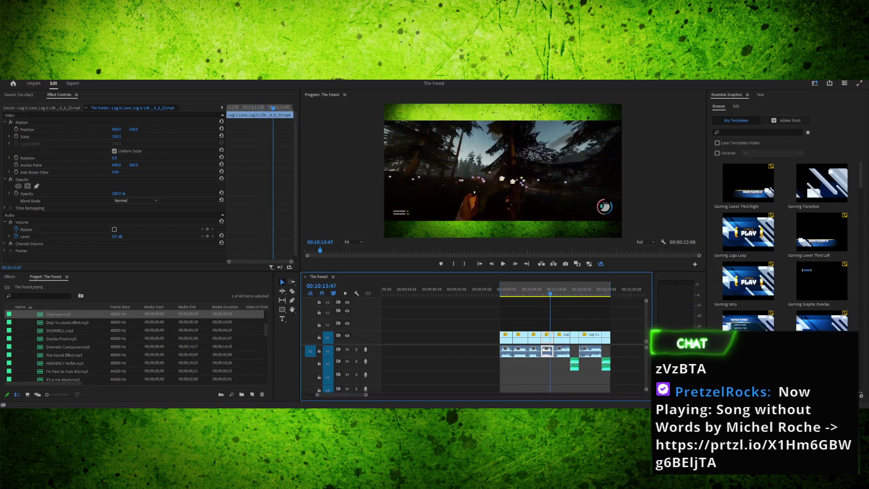
{"action": "key", "text": "space"}
{"action": "key", "text": "ctrl+shift+space"}
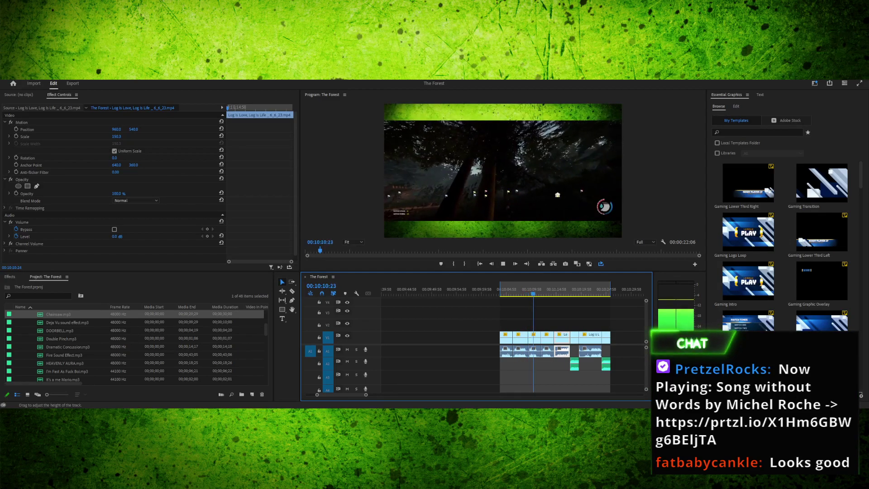
{"action": "key", "text": "space"}
{"action": "left_click_drag", "start_coordinate": [538, 293], "coordinate": [508, 293]}
{"action": "key", "text": "space"}
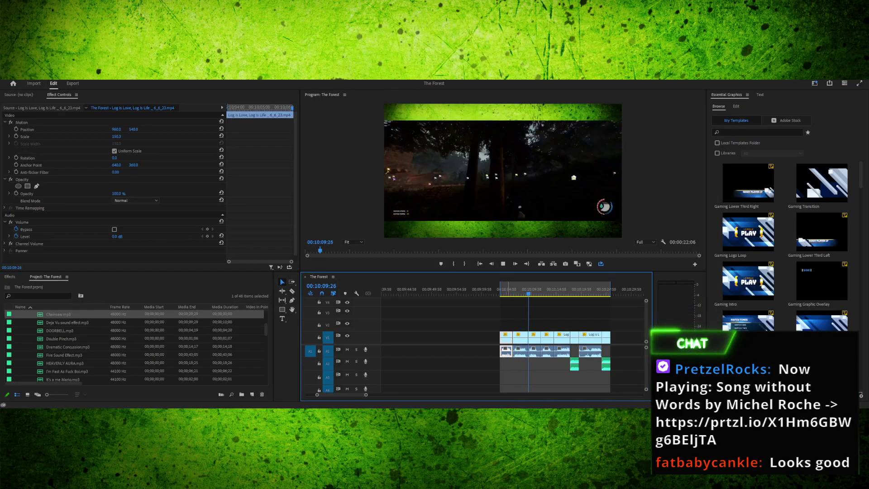
{"action": "key", "text": "space"}
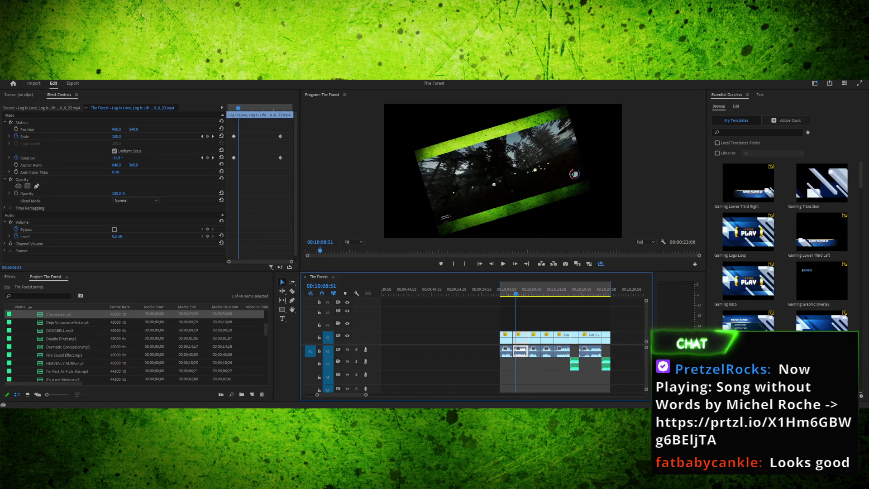
{"action": "key", "text": "space"}
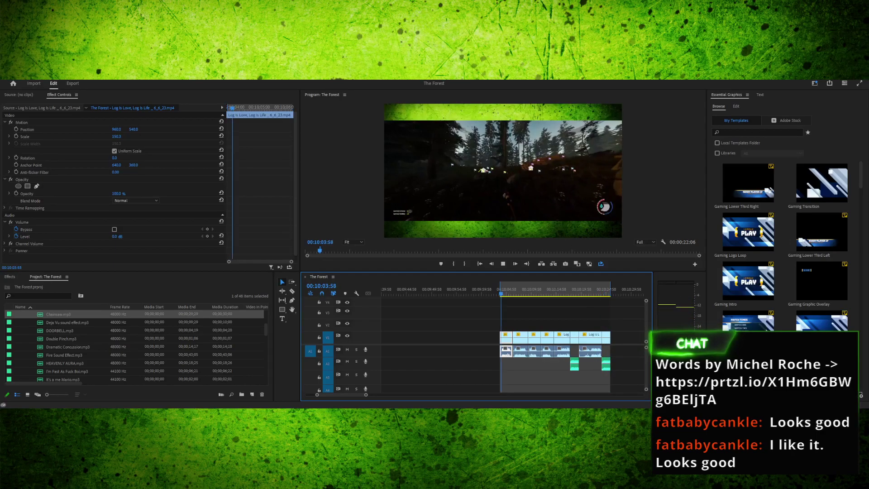
{"action": "key", "text": "space"}
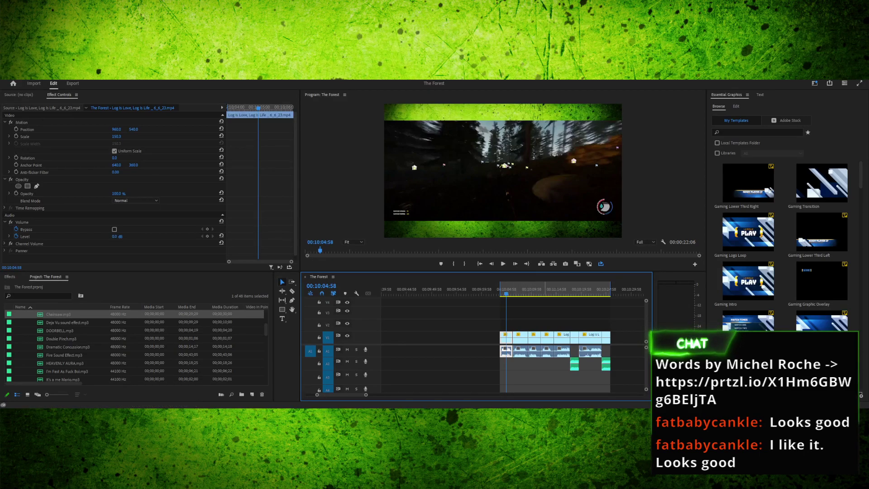
Clear the sequence's Out point and move the playhead to 00:11:24:48
{"action": "key", "text": "ctrl+shift+o"}
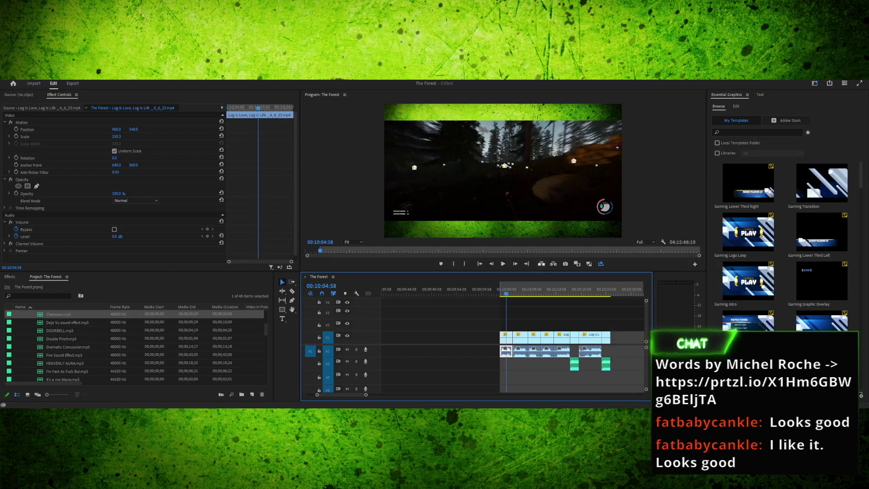
{"action": "key", "text": "minus"}
{"action": "key", "text": "minus"}
{"action": "key", "text": "minus"}
{"action": "key", "text": "minus"}
{"action": "key", "text": "minus"}
{"action": "key", "text": "minus"}
{"action": "key", "text": "minus"}
{"action": "key", "text": "minus"}
{"action": "key", "text": "minus"}
{"action": "key", "text": "minus"}
{"action": "key", "text": "minus"}
{"action": "key", "text": "minus"}
{"action": "key", "text": "minus"}
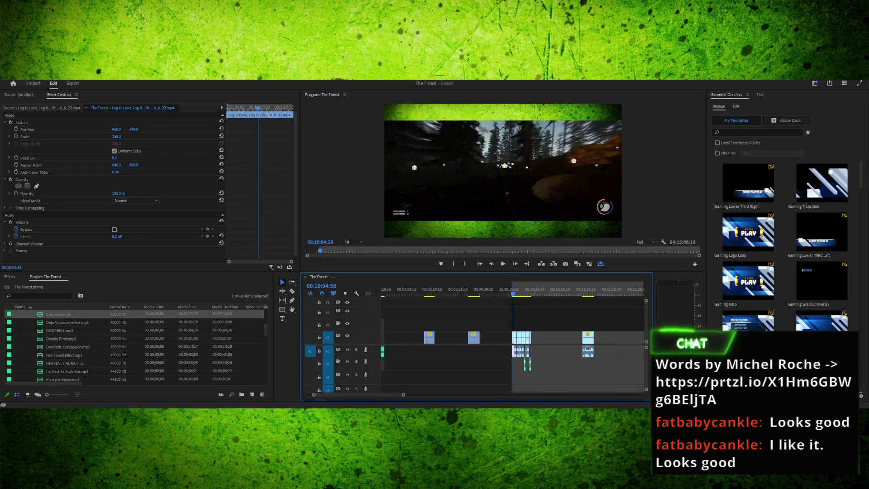
{"action": "key", "text": "equal"}
{"action": "key", "text": "equal"}
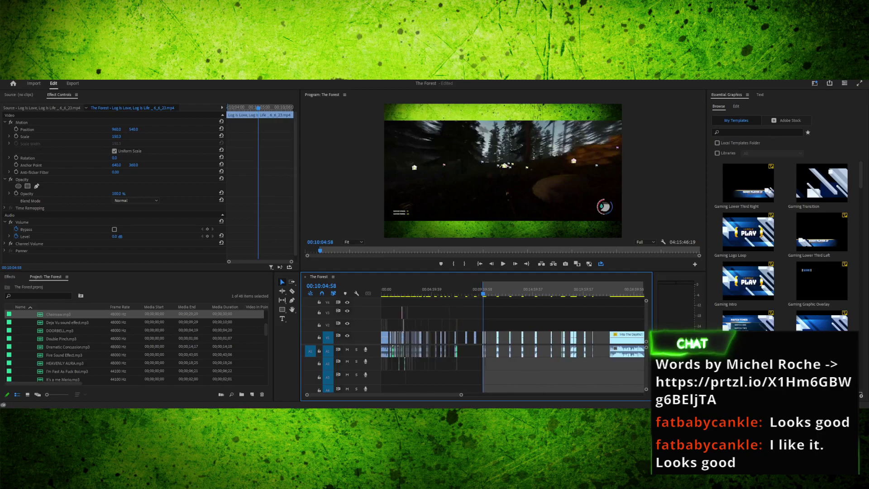
{"action": "left_click_drag", "start_coordinate": [483, 293], "coordinate": [496, 293]}
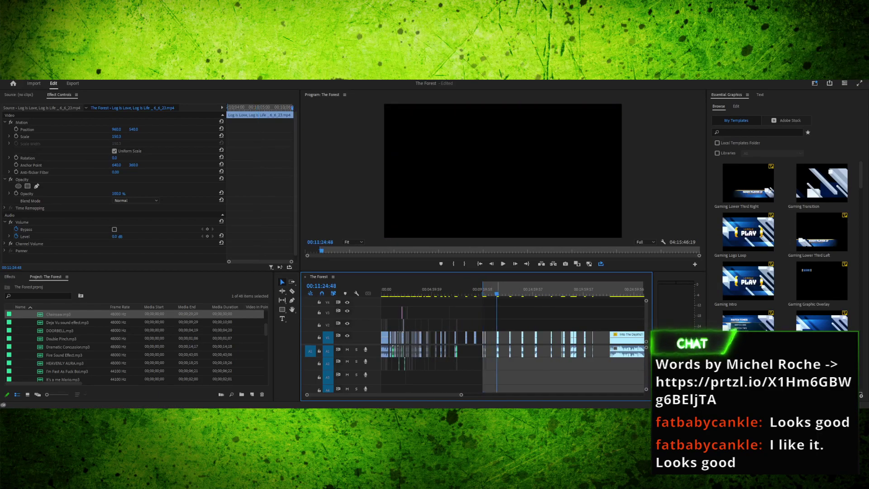
Examine the spacing of clips and gaps along the timeline, from around 00:08:49:23 to the Into The Depths clip at 00:23:37:24
{"action": "left_click_drag", "start_coordinate": [464, 321], "coordinate": [479, 341]}
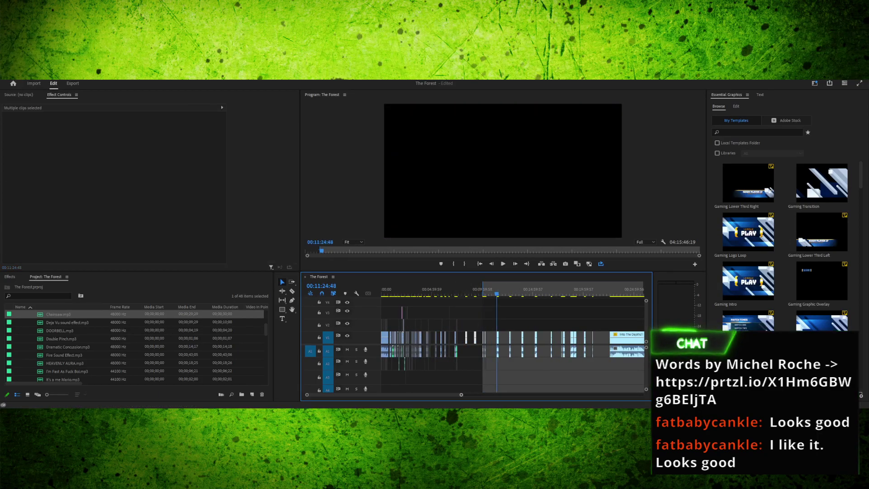
{"action": "key", "text": "equal"}
{"action": "key", "text": "equal"}
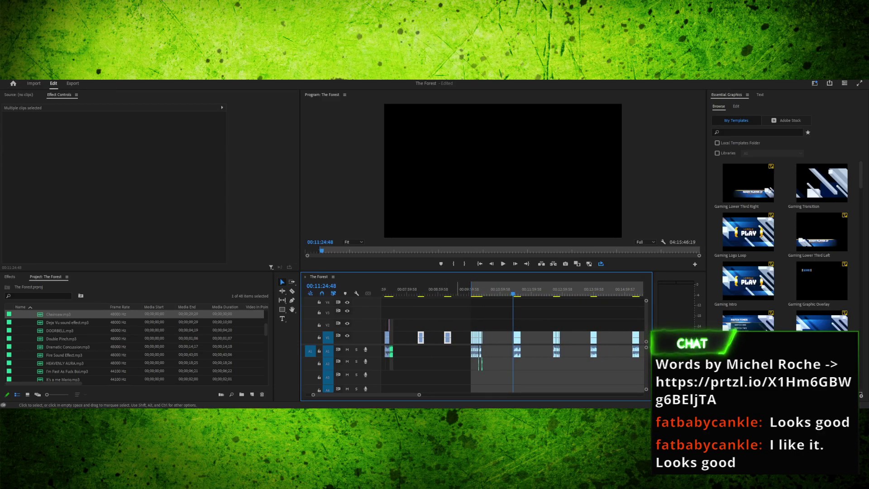
{"action": "left_click_drag", "start_coordinate": [514, 290], "coordinate": [485, 290]}
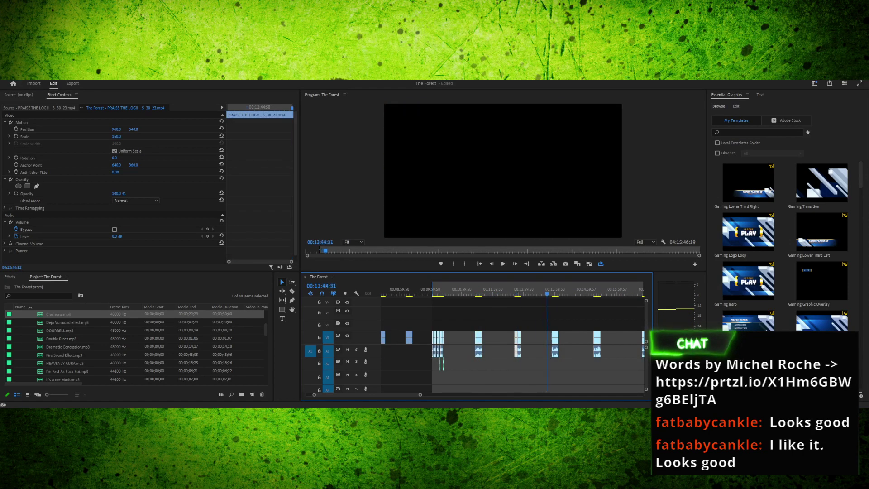
{"action": "mouse_move", "coordinate": [593, 290]}
{"action": "left_mouse_down"}
{"action": "mouse_move", "coordinate": [642, 290]}
{"action": "mouse_move", "coordinate": [382, 290]}
{"action": "mouse_move", "coordinate": [644, 290]}
{"action": "mouse_move", "coordinate": [543, 290]}
{"action": "mouse_move", "coordinate": [600, 289]}
{"action": "mouse_move", "coordinate": [586, 289]}
{"action": "left_mouse_up"}
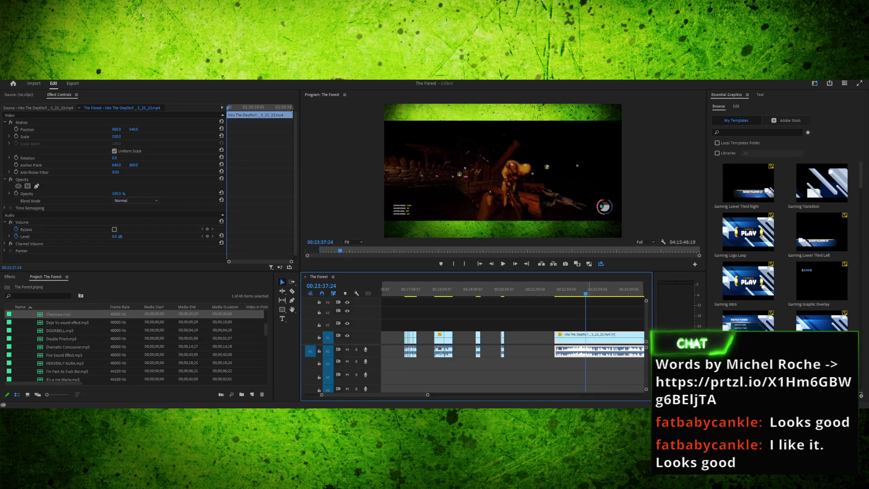
{"action": "left_click_drag", "start_coordinate": [589, 289], "coordinate": [443, 289]}
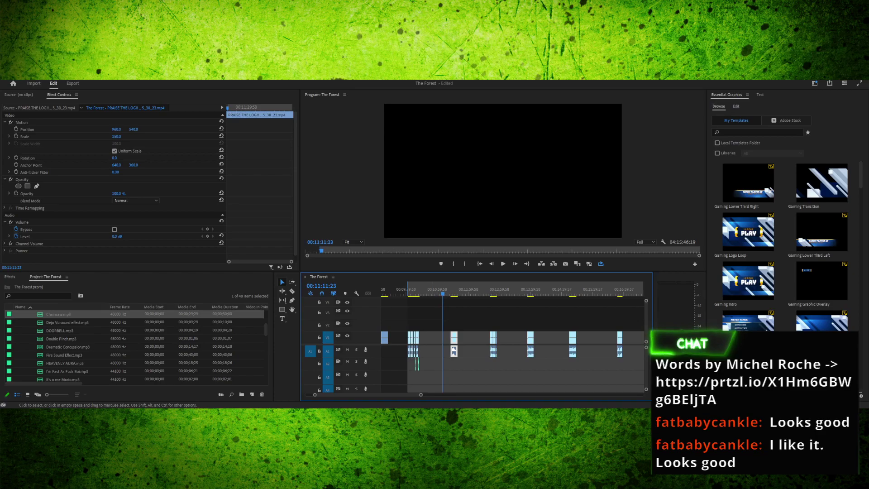
{"action": "key", "text": "Down"}
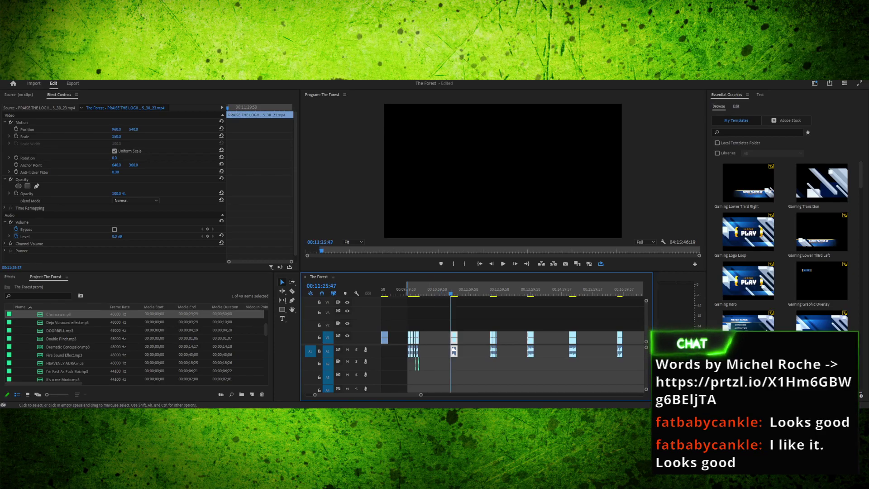
{"action": "left_click_drag", "start_coordinate": [450, 289], "coordinate": [469, 289]}
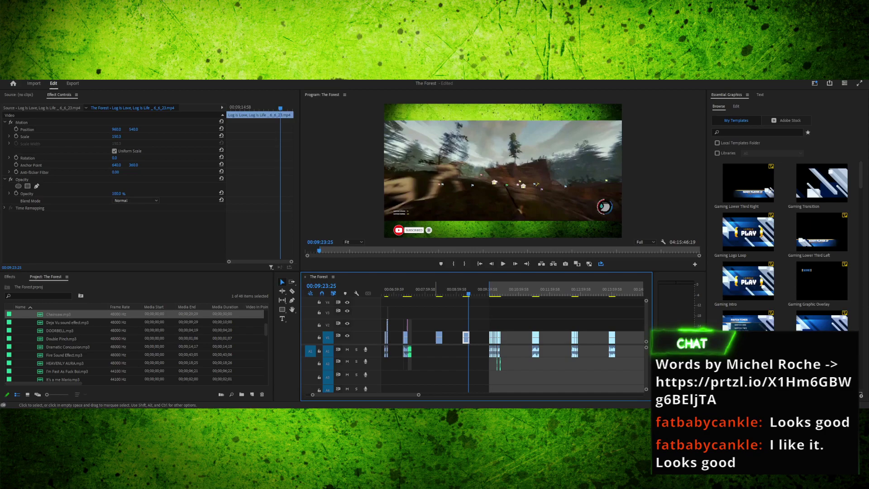
{"action": "left_click_drag", "start_coordinate": [434, 319], "coordinate": [477, 343]}
{"action": "left_click", "coordinate": [479, 338]}
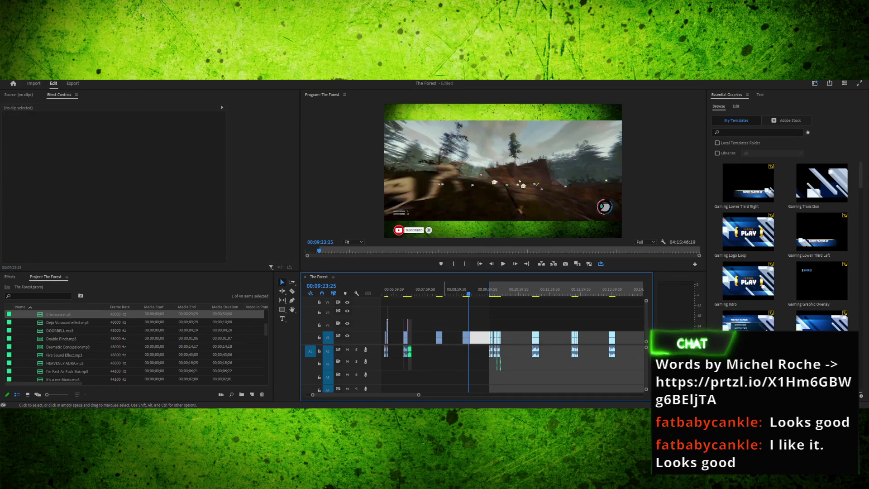
{"action": "left_click", "coordinate": [451, 289]}
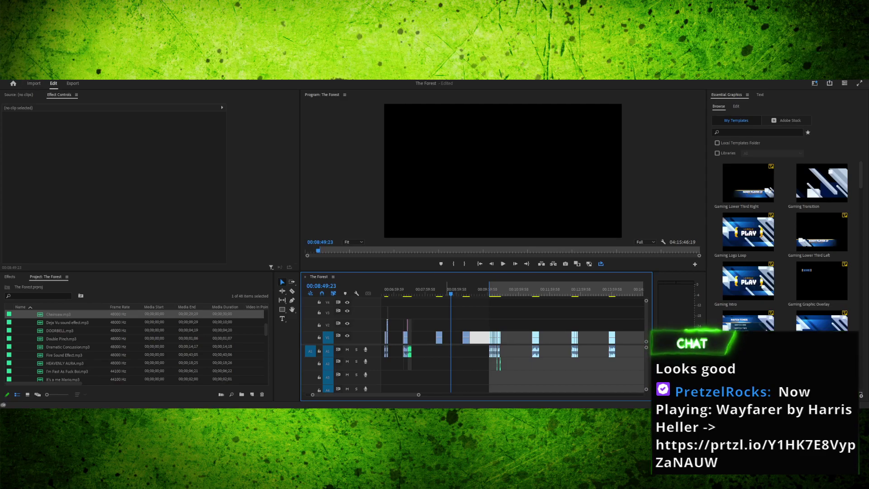
Move the playhead to the gap at 00:14:39:29 and save the project
{"action": "left_click_drag", "start_coordinate": [450, 294], "coordinate": [510, 294]}
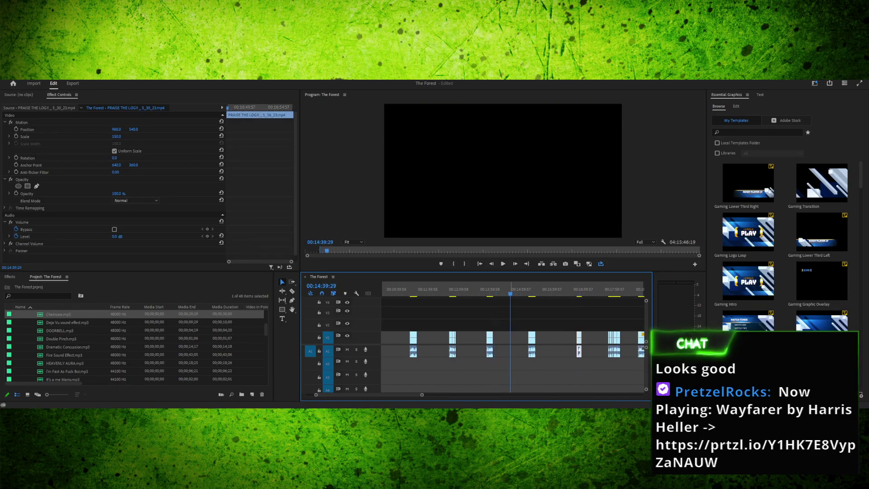
{"action": "key", "text": "ctrl+s"}
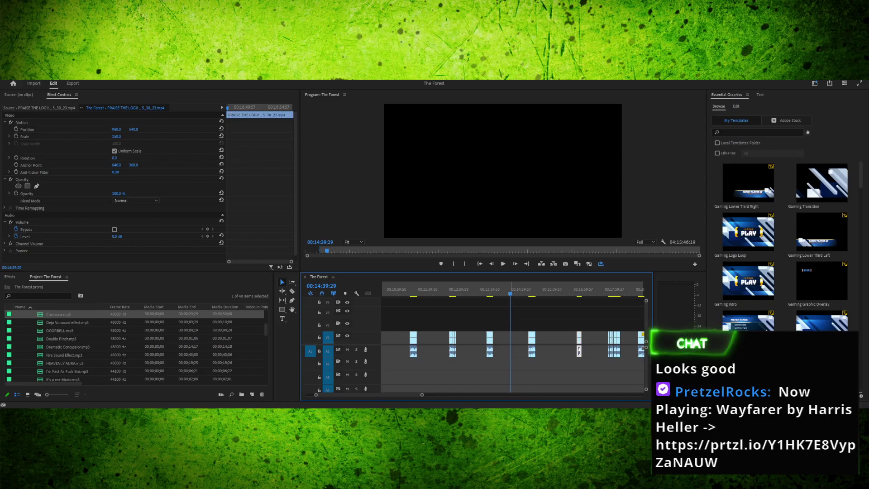
{"action": "key", "text": "alt+Tab"}
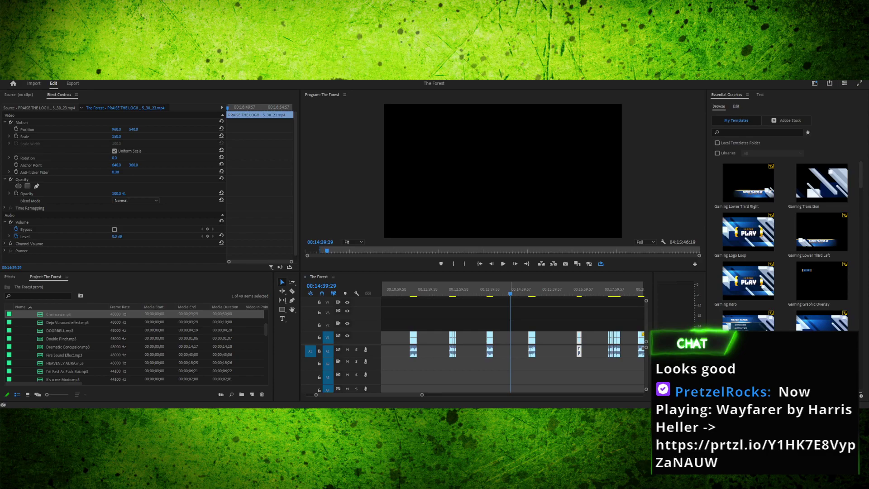